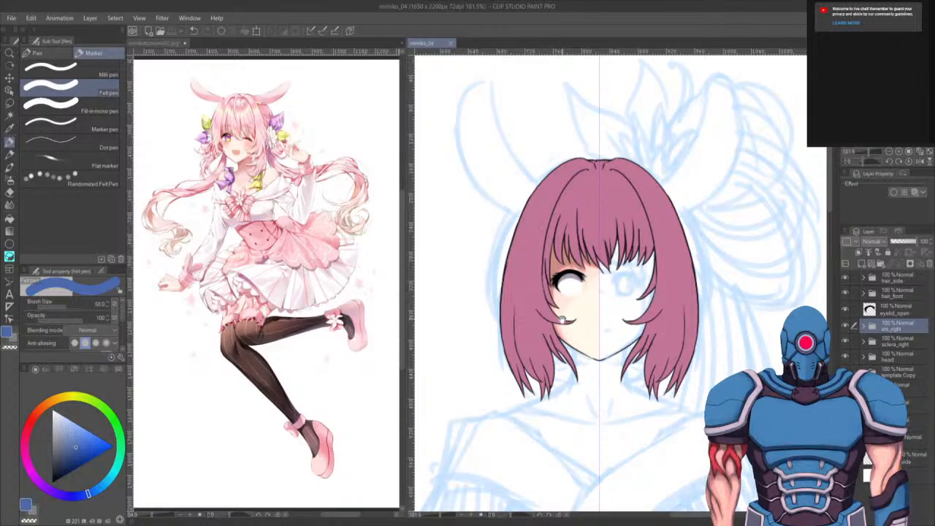
# - Zoom and pan around the reference illustration to examine the character's outfit and pose
pyautogui.moveTo(567, 343); pyautogui.dragTo(592, 337)
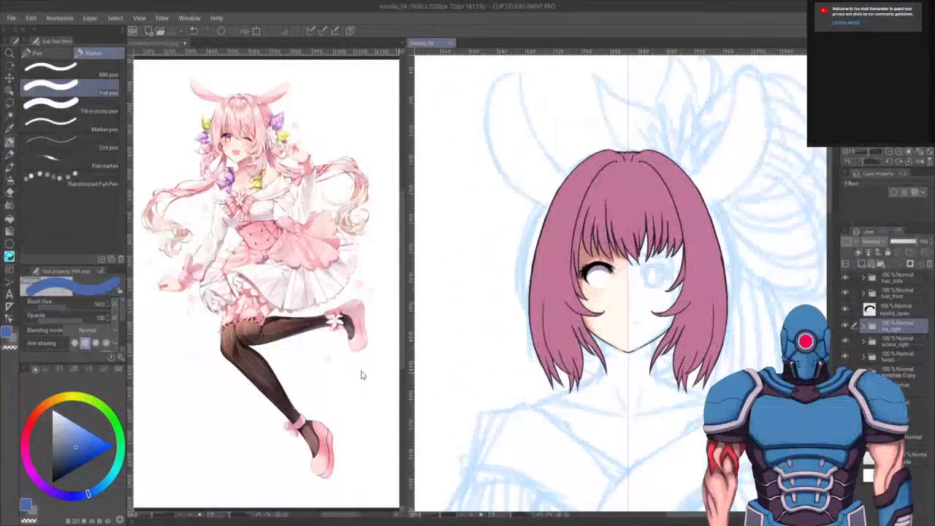
pyautogui.click(264, 346)
pyautogui.moveTo(248, 258); pyautogui.dragTo(314, 329)
pyautogui.scroll(2, 293, 345)
pyautogui.scroll(2, 292, 309)
pyautogui.scroll(2, 309, 321)
pyautogui.scroll(-2, 313, 351)
pyautogui.moveTo(294, 364); pyautogui.dragTo(275, 282)
pyautogui.scroll(-5, 276, 282)
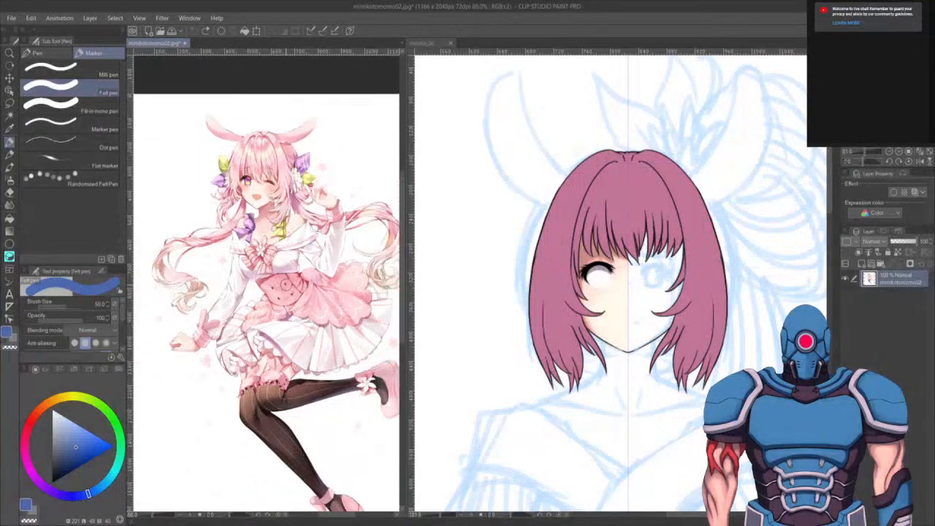
pyautogui.moveTo(290, 317)
pyautogui.mouseDown()
pyautogui.moveTo(261, 271)
pyautogui.moveTo(269, 283)
pyautogui.moveTo(308, 262)
pyautogui.moveTo(289, 307)
pyautogui.mouseUp()
pyautogui.scroll(4, 270, 282)
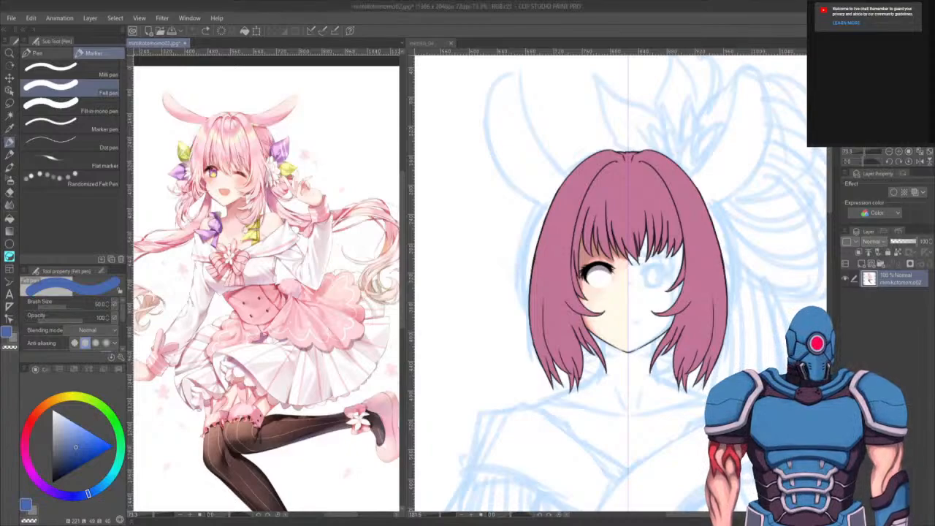
# - Switch to the mimiko_04 canvas and examine the drawn head and the sketched figure at different zoom levels
pyautogui.click(427, 44)
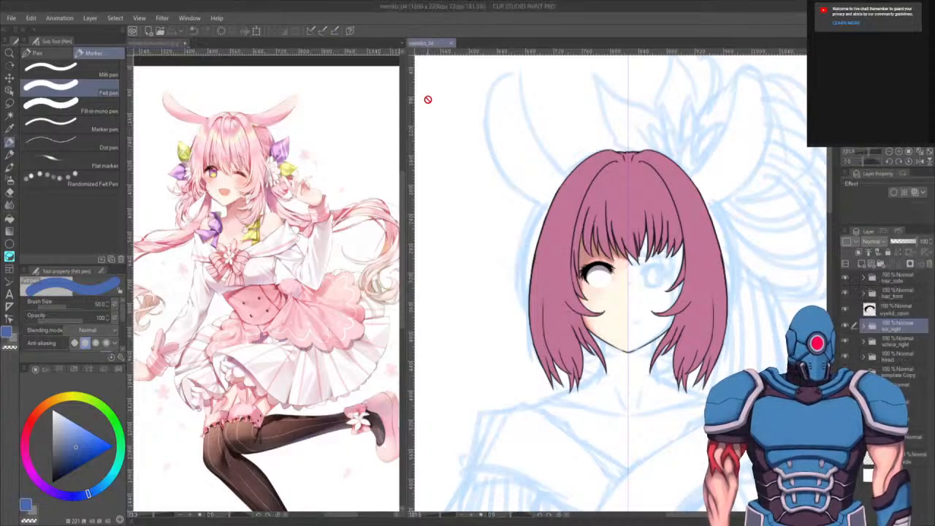
pyautogui.scroll(5, 541, 243)
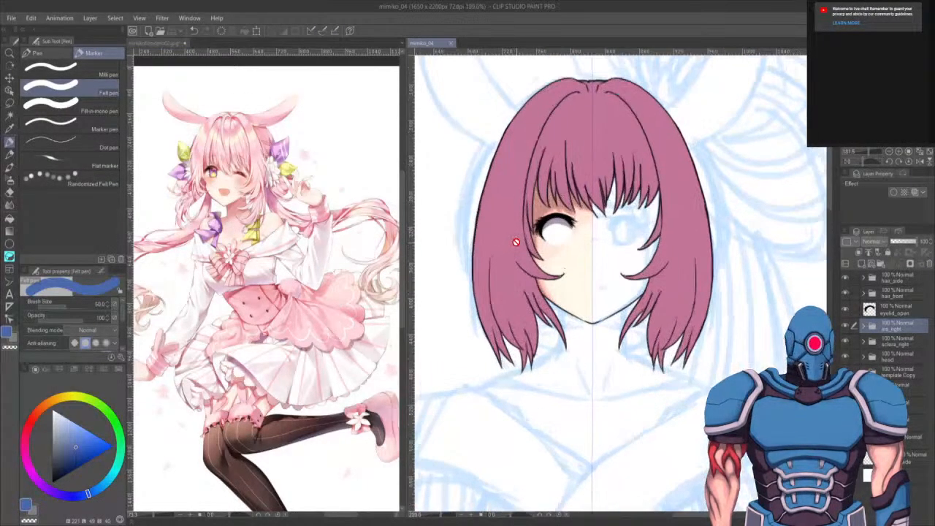
pyautogui.scroll(-3, 521, 225)
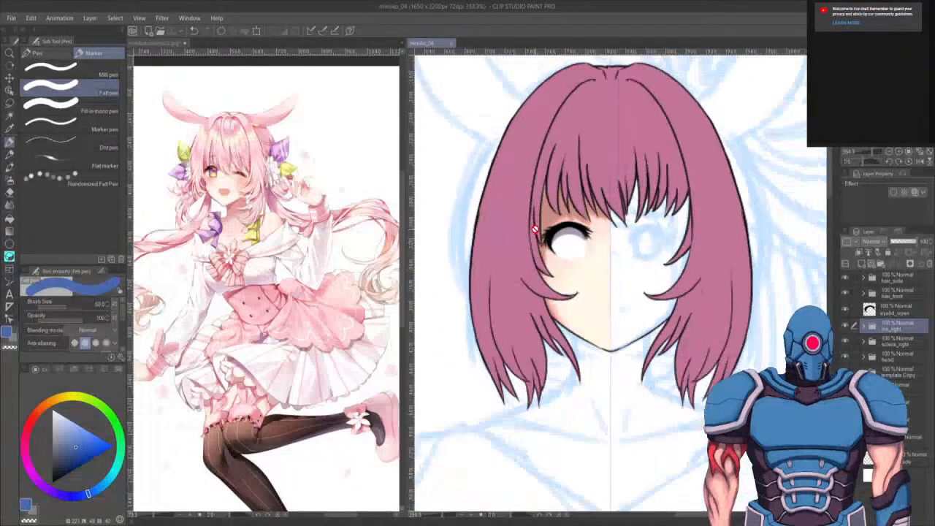
pyautogui.scroll(-5, 552, 321)
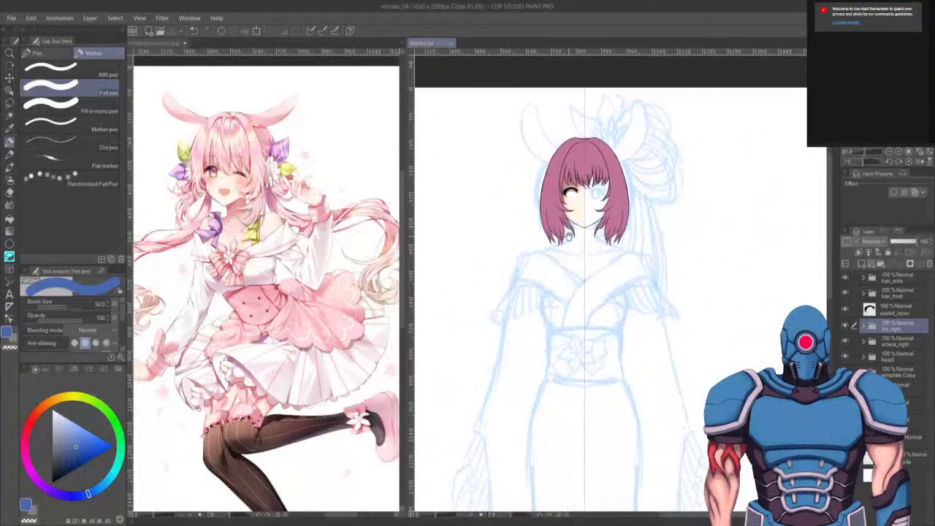
pyautogui.scroll(-2, 568, 242)
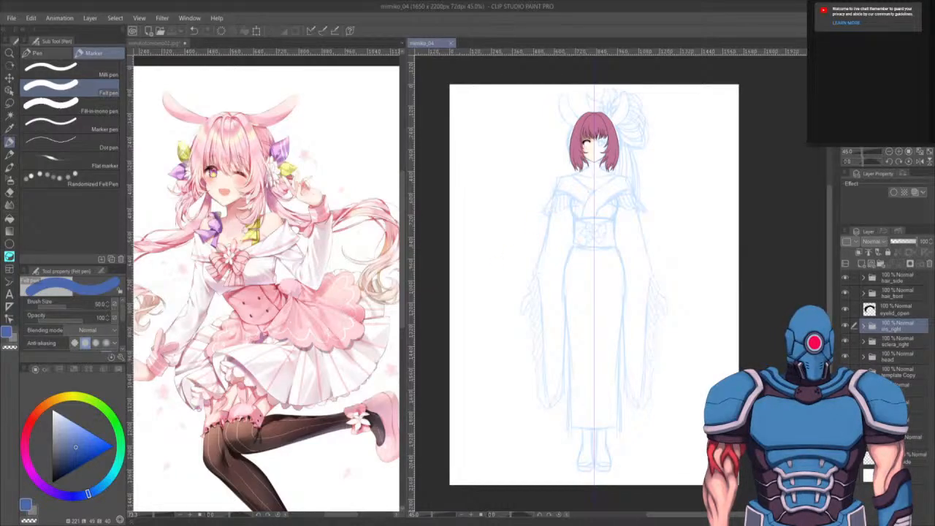
pyautogui.moveTo(584, 252)
pyautogui.mouseDown()
pyautogui.moveTo(572, 387)
pyautogui.moveTo(573, 262)
pyautogui.moveTo(585, 248)
pyautogui.mouseUp()
pyautogui.scroll(8, 595, 203)
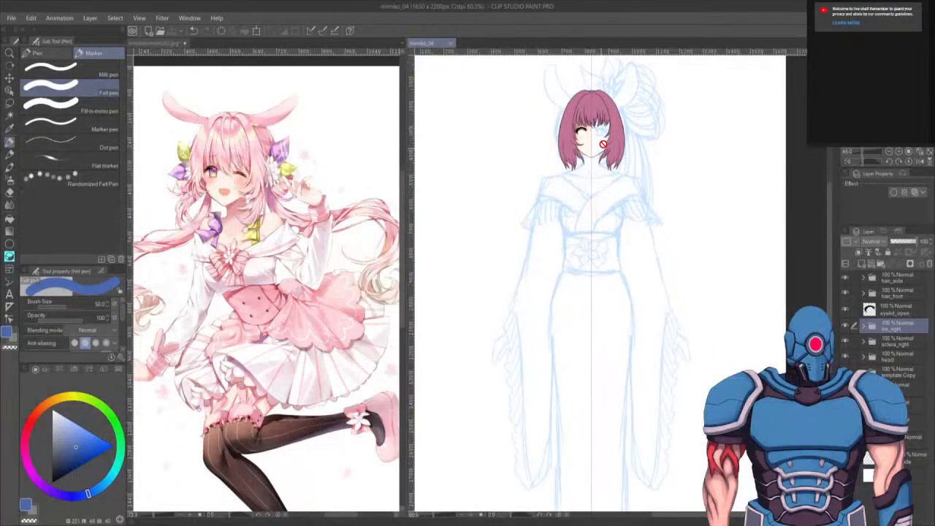
pyautogui.scroll(10, 604, 222)
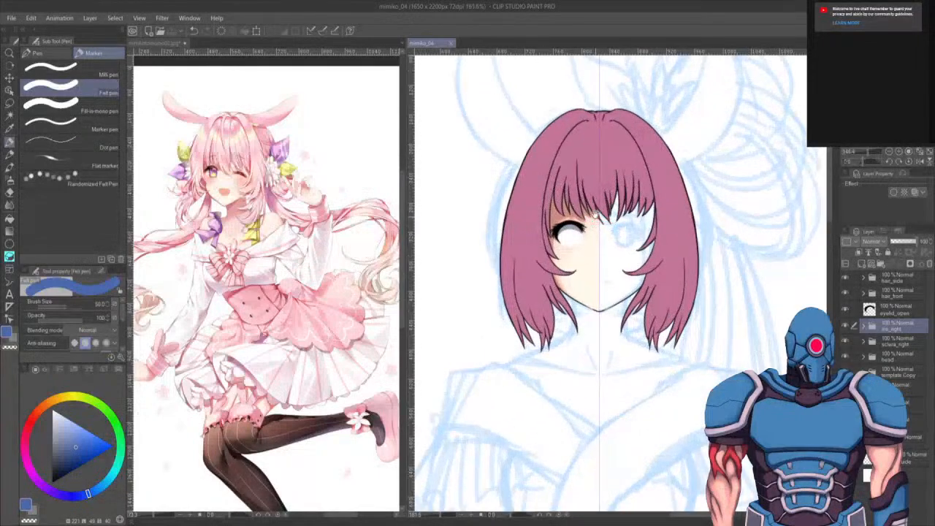
pyautogui.scroll(-10, 607, 266)
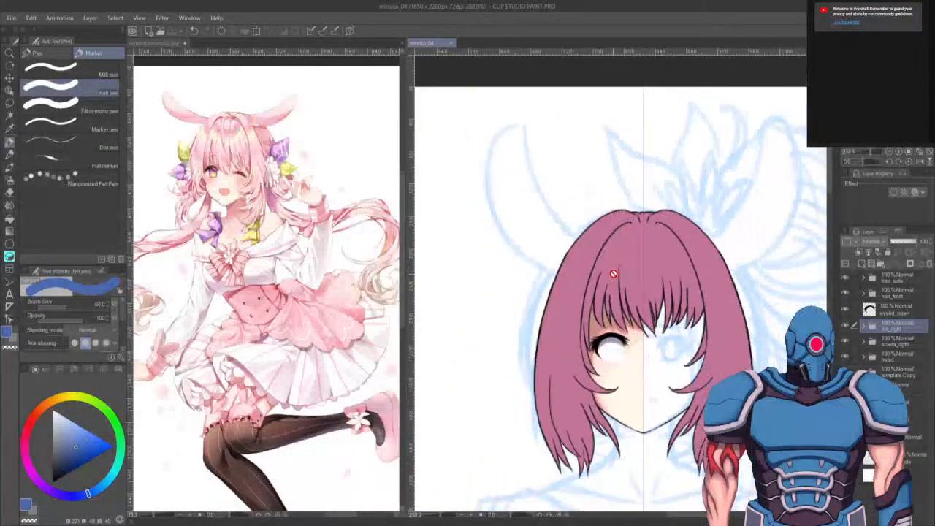
pyautogui.scroll(-5, 642, 311)
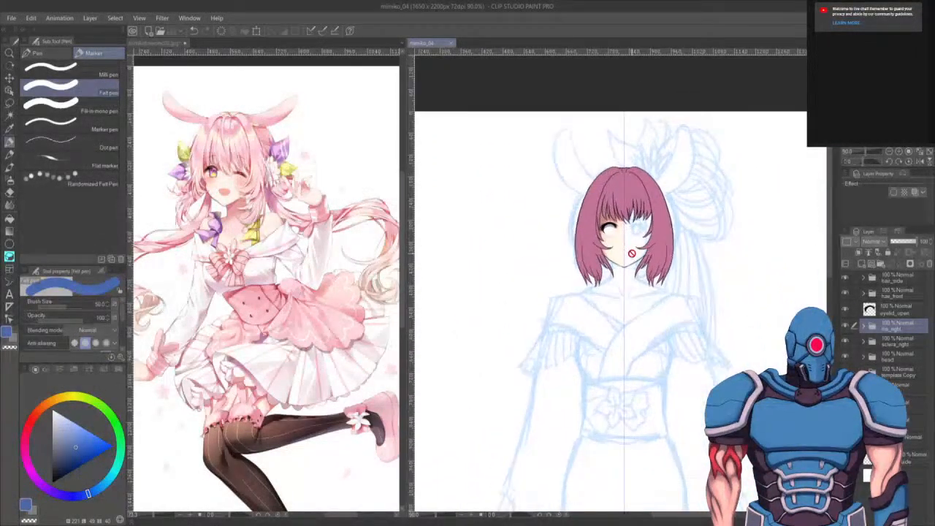
pyautogui.scroll(-2, 632, 230)
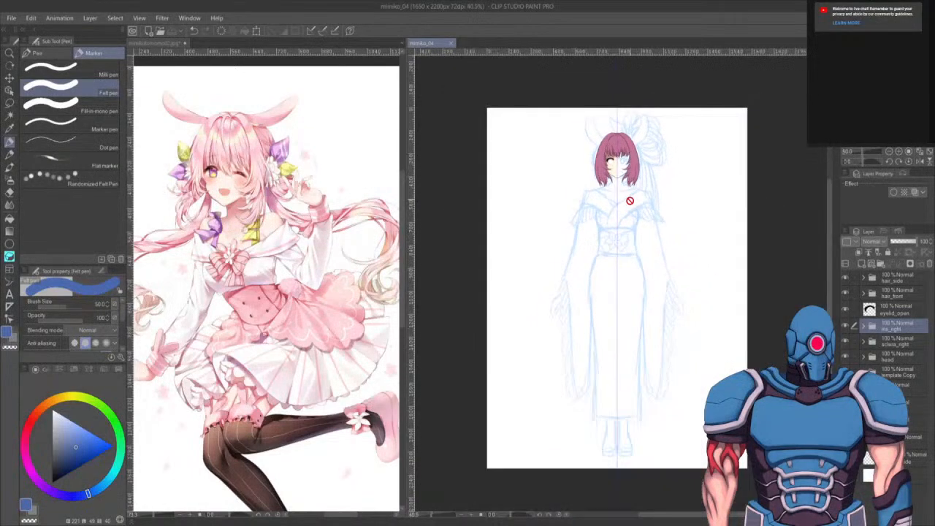
pyautogui.scroll(2, 632, 229)
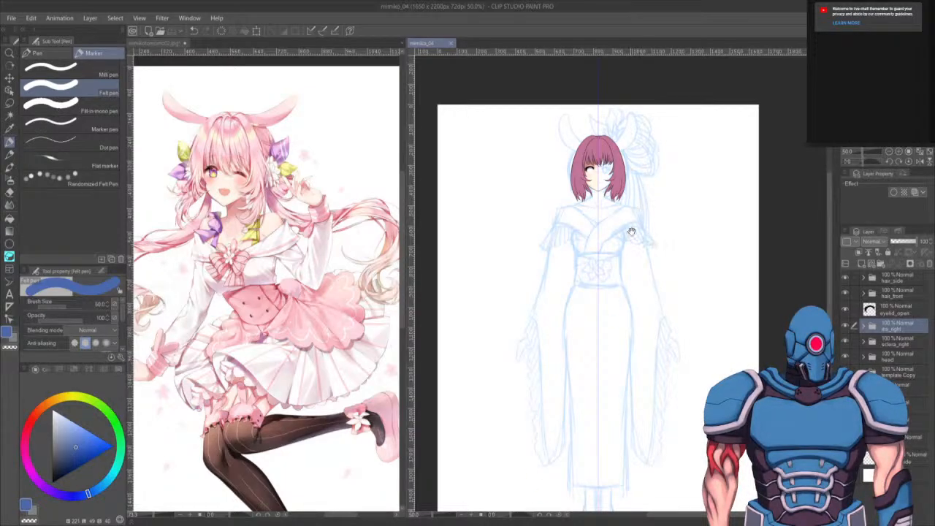
# - Examine the sketched kimono's collar, sleeves and sash on the mimiko_04 canvas
pyautogui.moveTo(616, 264); pyautogui.dragTo(628, 225)
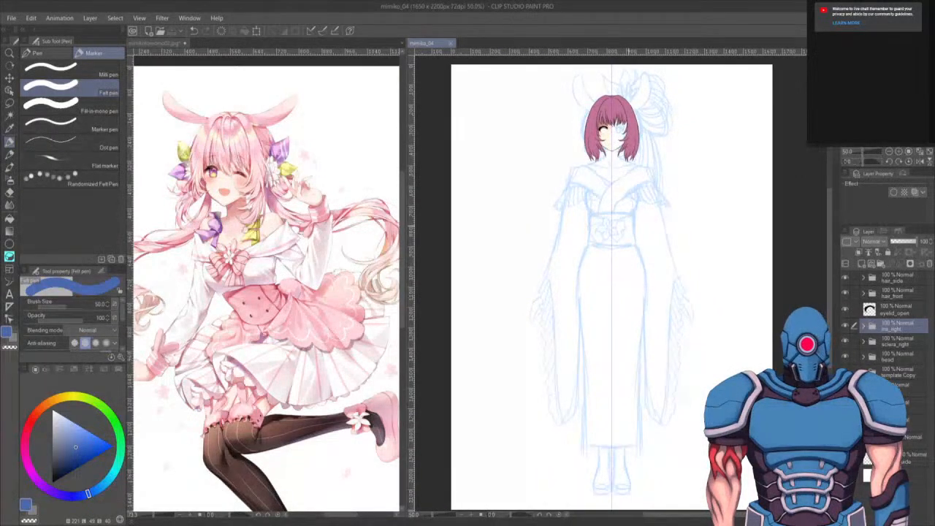
pyautogui.scroll(5, 631, 251)
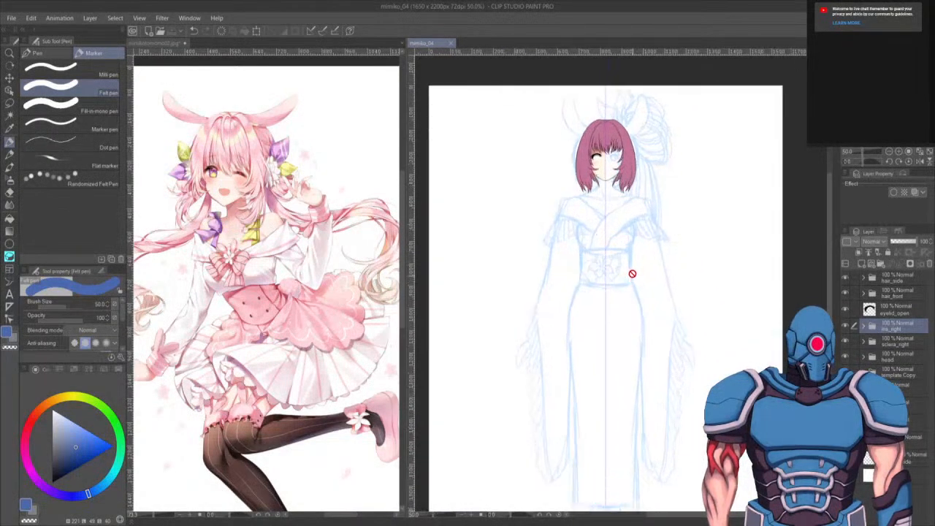
pyautogui.scroll(6, 614, 261)
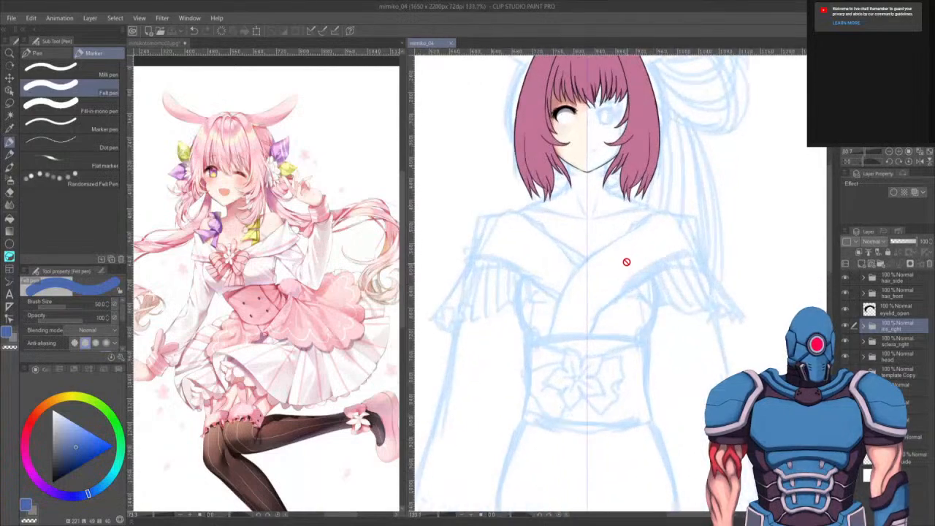
pyautogui.scroll(2, 593, 247)
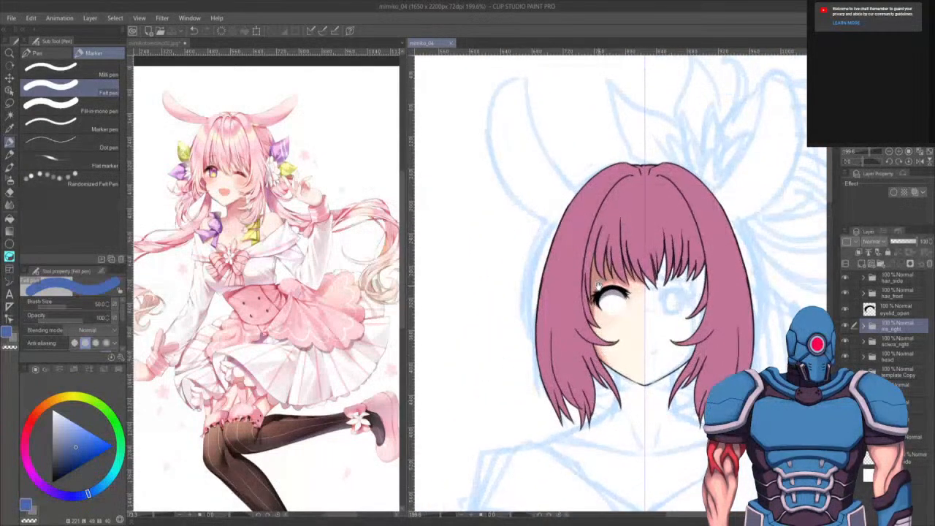
pyautogui.moveTo(626, 309); pyautogui.dragTo(558, 318)
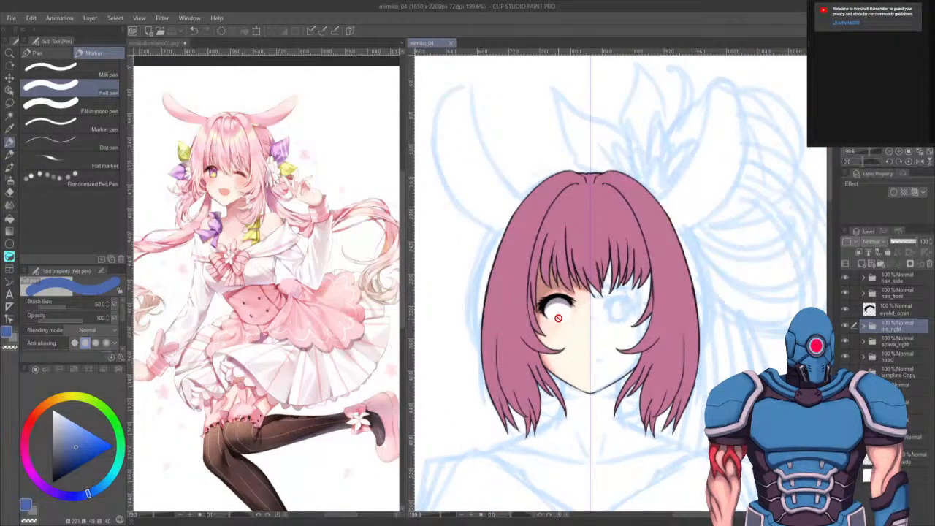
pyautogui.moveTo(648, 404)
pyautogui.mouseDown()
pyautogui.moveTo(710, 321)
pyautogui.moveTo(654, 243)
pyautogui.moveTo(694, 222)
pyautogui.mouseUp()
pyautogui.moveTo(641, 456); pyautogui.dragTo(607, 397)
pyautogui.moveTo(669, 382); pyautogui.dragTo(679, 398)
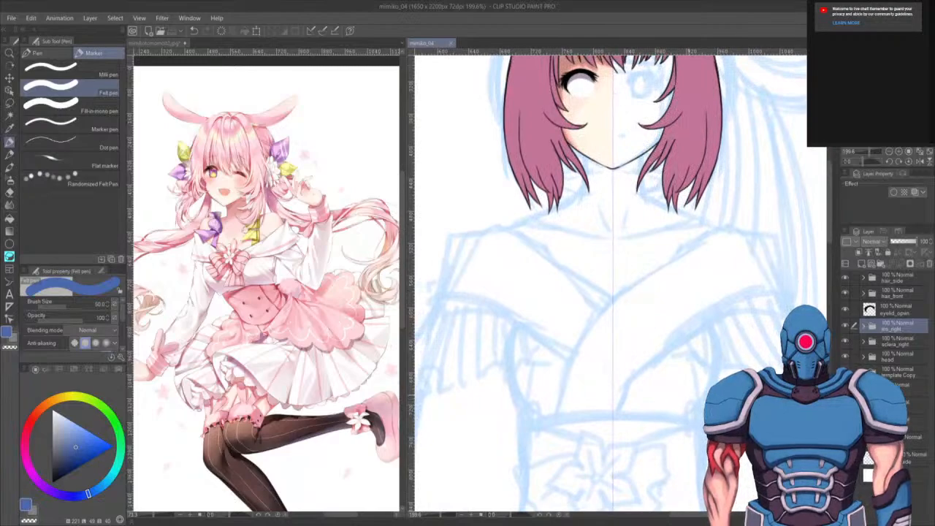
pyautogui.moveTo(661, 431)
pyautogui.mouseDown()
pyautogui.moveTo(669, 449)
pyautogui.moveTo(689, 314)
pyautogui.moveTo(658, 384)
pyautogui.mouseUp()
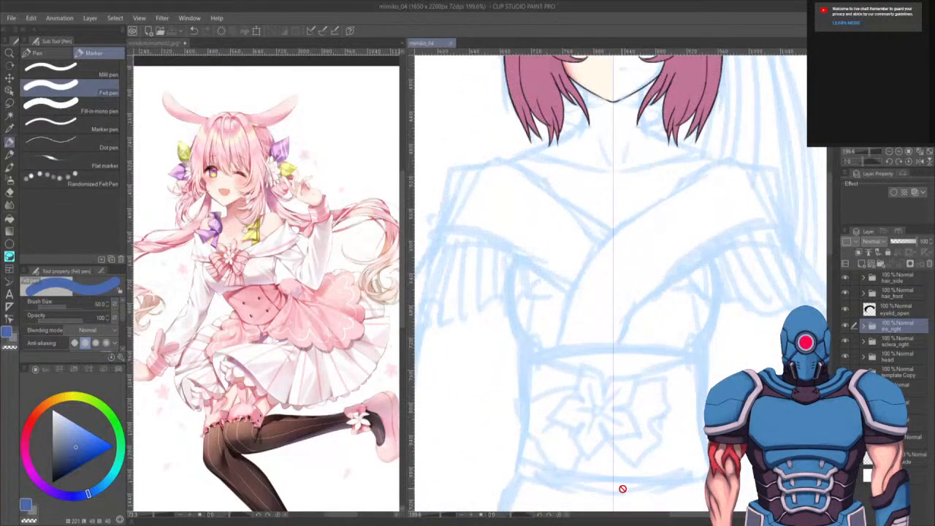
pyautogui.moveTo(559, 394); pyautogui.dragTo(589, 332)
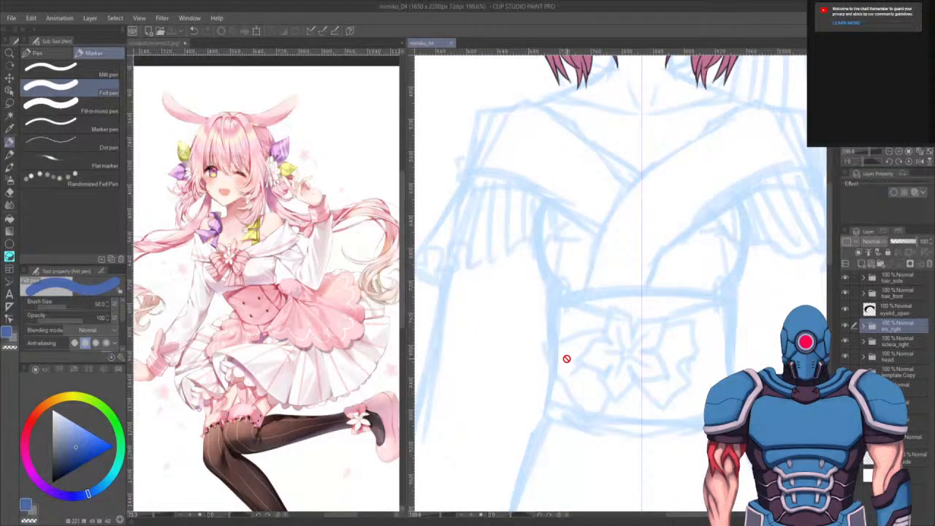
pyautogui.scroll(-3, 568, 360)
pyautogui.moveTo(661, 430)
pyautogui.mouseDown()
pyautogui.moveTo(664, 323)
pyautogui.moveTo(680, 395)
pyautogui.moveTo(651, 367)
pyautogui.moveTo(651, 413)
pyautogui.mouseUp()
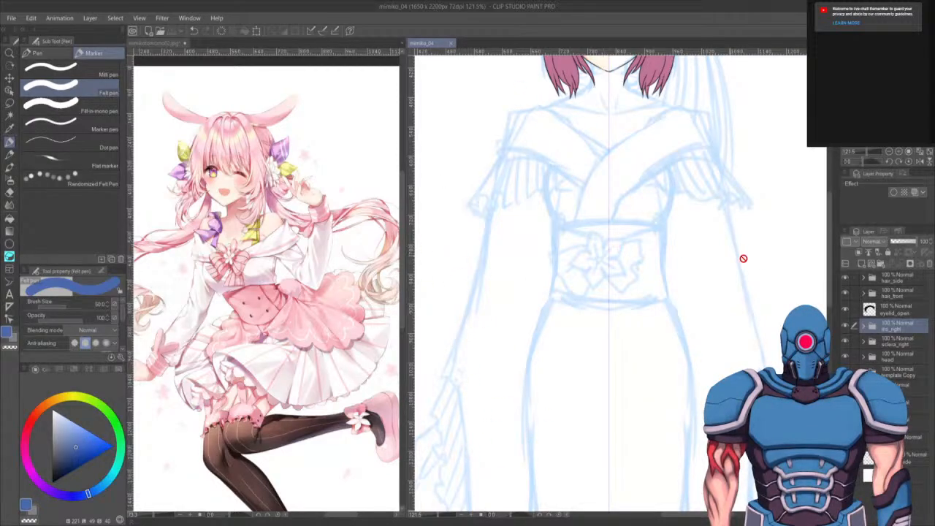
pyautogui.moveTo(655, 160); pyautogui.dragTo(631, 358)
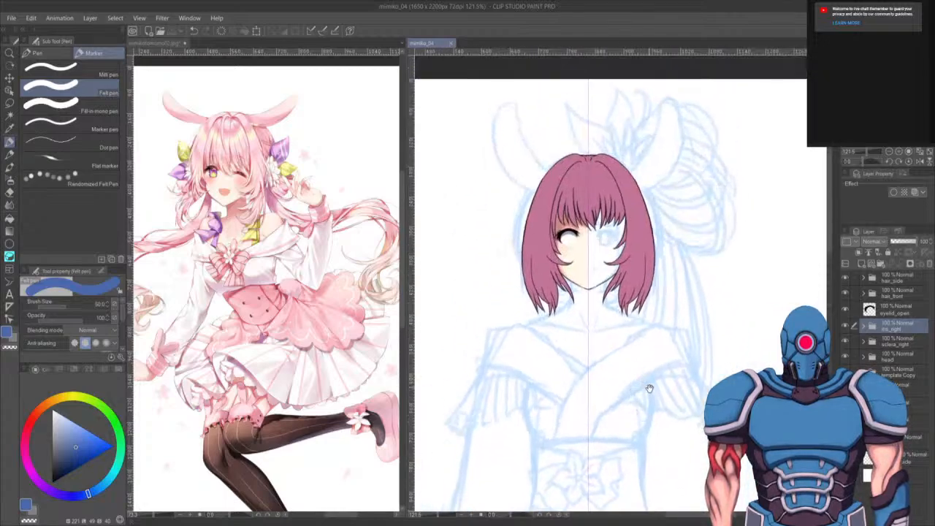
# - Examine the lower part of the kimono sketch and the legs down to the feet
pyautogui.scroll(-4, 585, 389)
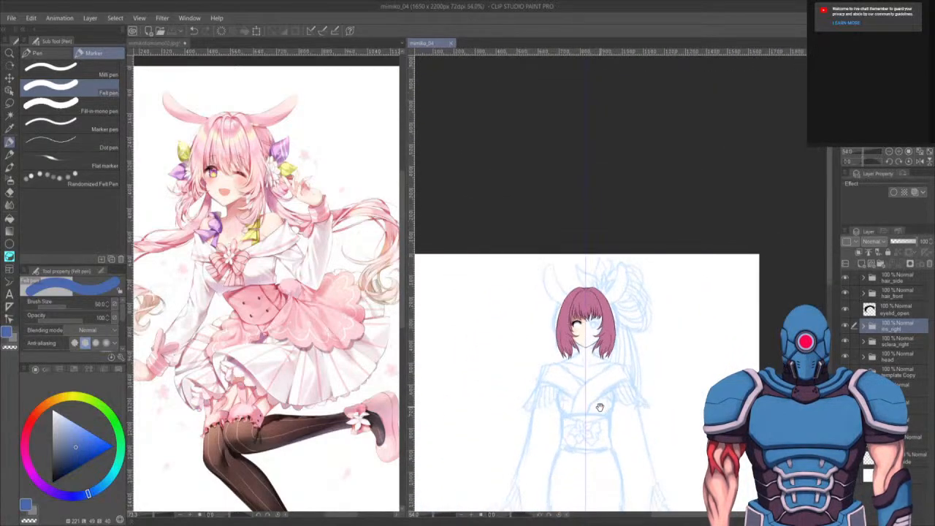
pyautogui.moveTo(601, 407); pyautogui.dragTo(521, 199)
pyautogui.moveTo(539, 286)
pyautogui.mouseDown()
pyautogui.moveTo(558, 276)
pyautogui.moveTo(540, 204)
pyautogui.mouseUp()
pyautogui.scroll(2, 515, 110)
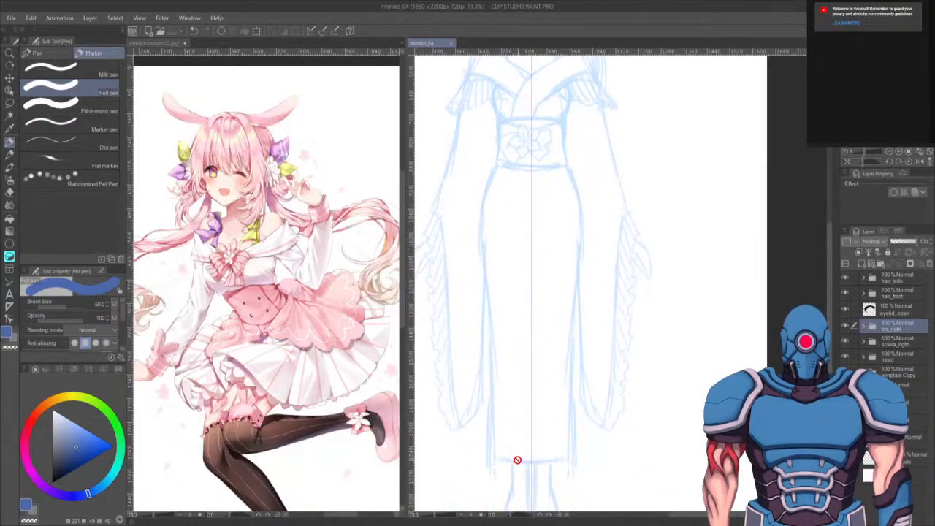
pyautogui.moveTo(517, 459); pyautogui.dragTo(534, 371)
pyautogui.moveTo(506, 109); pyautogui.dragTo(518, 463)
pyautogui.scroll(4, 516, 232)
pyautogui.scroll(1, 516, 232)
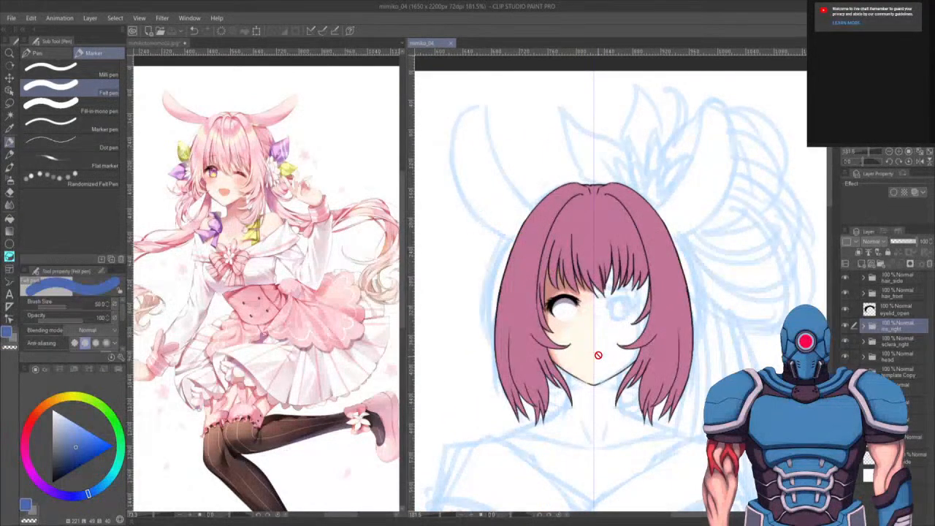
# - Inspect the face, eye and lineart of the head closely at high magnification
pyautogui.moveTo(620, 374); pyautogui.dragTo(632, 293)
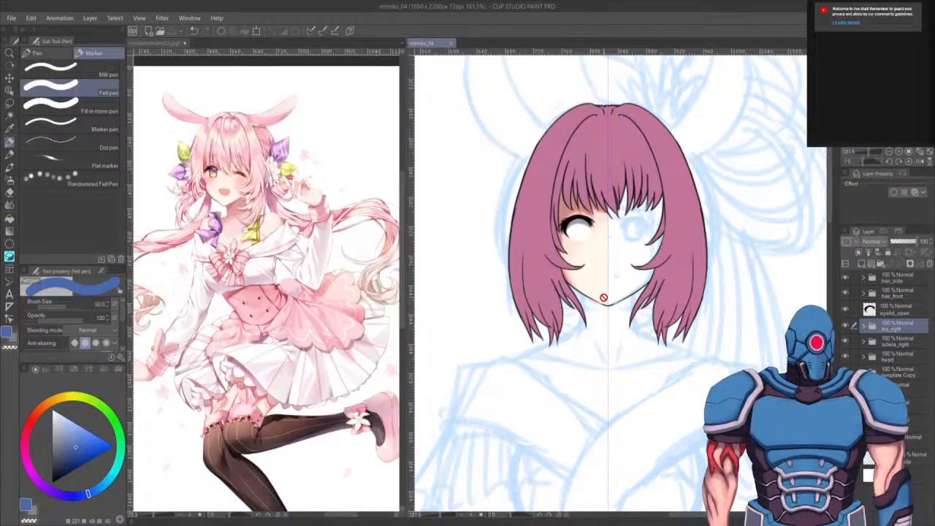
pyautogui.scroll(3, 603, 297)
pyautogui.scroll(1, 616, 382)
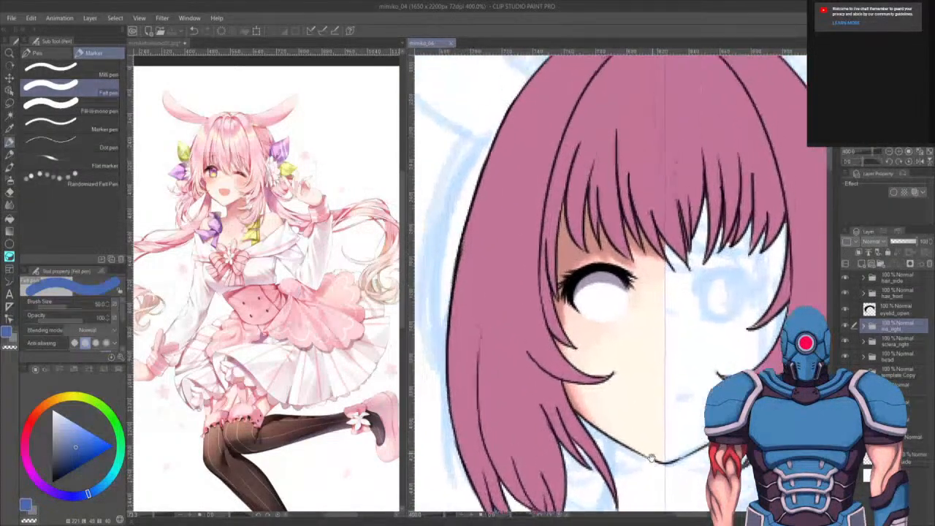
pyautogui.scroll(3, 581, 358)
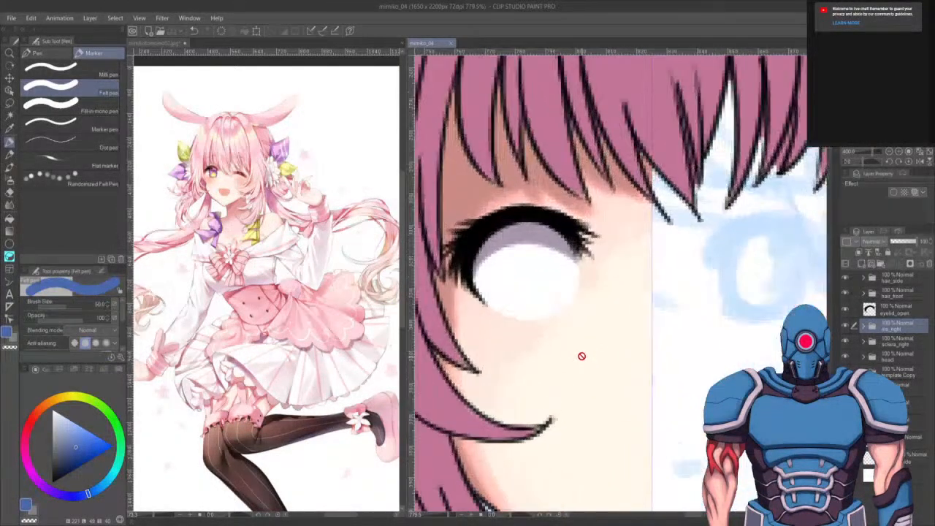
pyautogui.scroll(-5, 581, 355)
pyautogui.scroll(3, 613, 308)
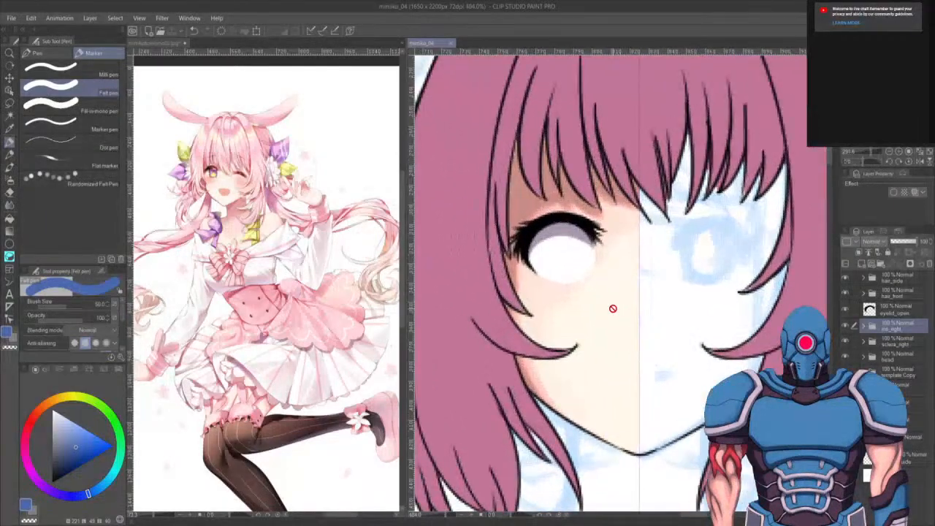
pyautogui.scroll(3, 617, 336)
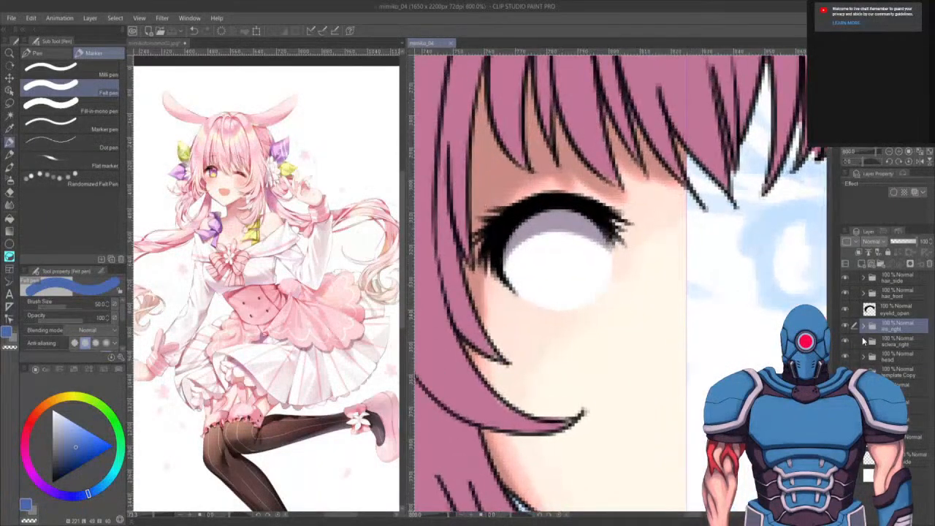
# - Expand the iris_right layer folder to show its contents
pyautogui.click(864, 326)
pyautogui.scroll(-2, 603, 268)
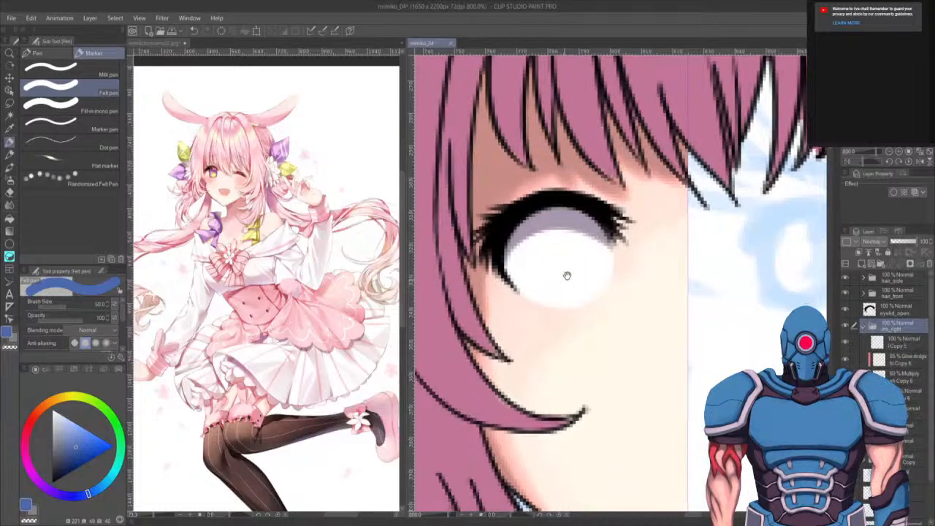
pyautogui.scroll(-5, 603, 268)
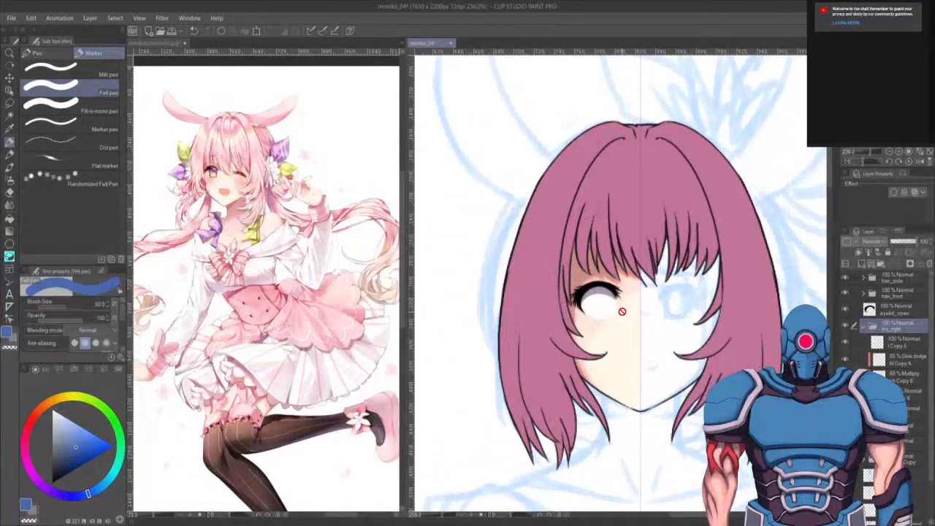
pyautogui.scroll(-2, 622, 311)
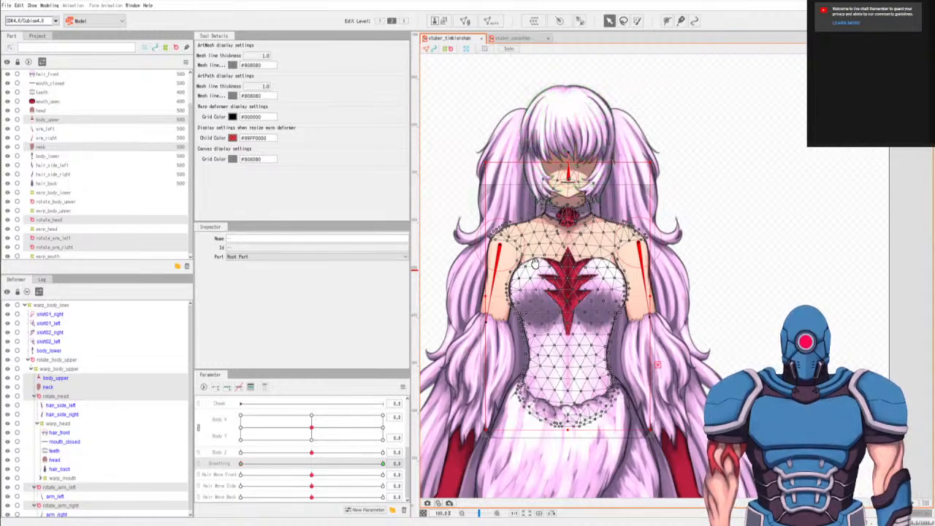
# - In Live2D Cubism, examine the rigged example model's meshes and deformers around the head, chest and skirt
pyautogui.moveTo(485, 338); pyautogui.dragTo(625, 312)
pyautogui.scroll(-5, 625, 312)
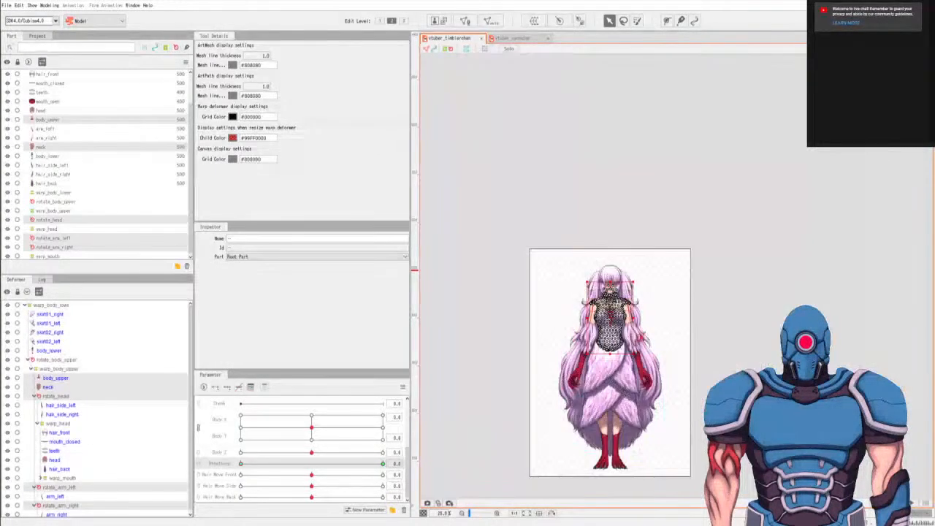
pyautogui.scroll(6, 612, 261)
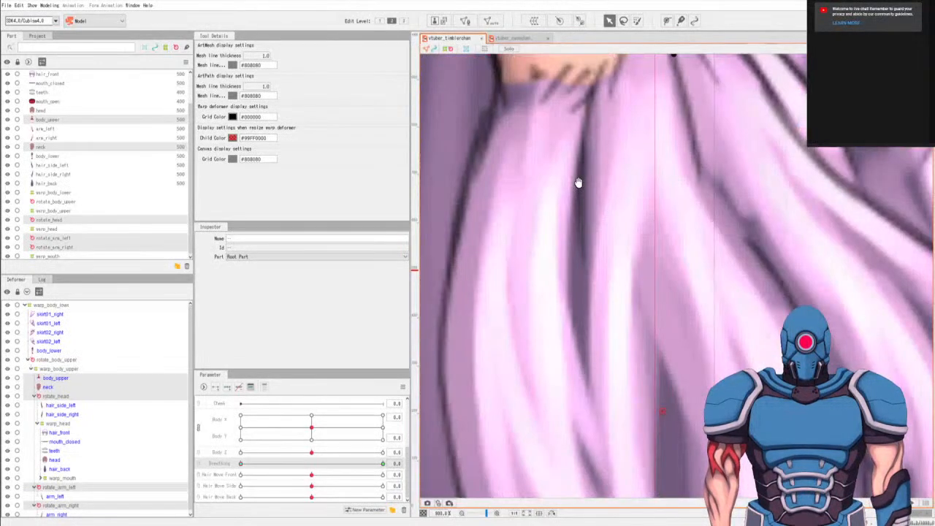
pyautogui.scroll(-5, 578, 183)
pyautogui.scroll(7, 548, 169)
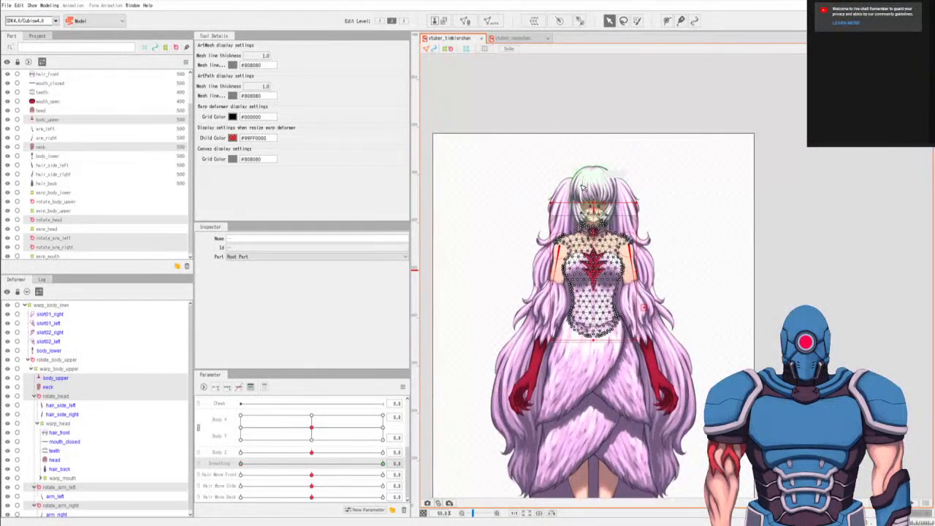
pyautogui.scroll(-4, 606, 211)
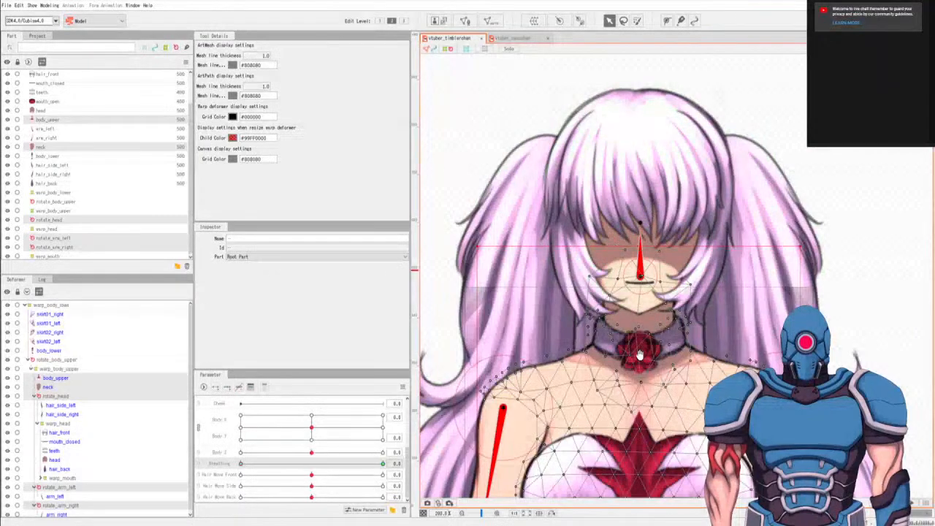
pyautogui.scroll(-3, 678, 298)
pyautogui.scroll(4, 678, 298)
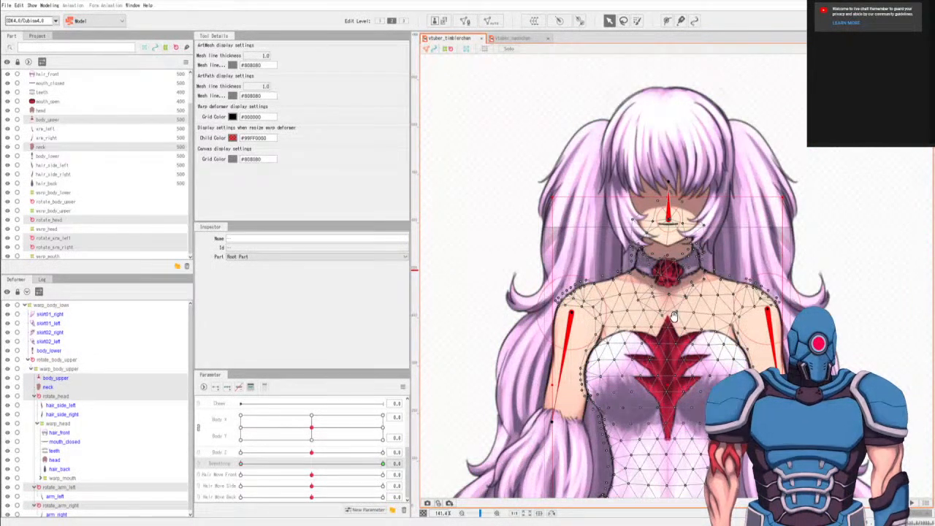
pyautogui.moveTo(673, 315); pyautogui.dragTo(644, 290)
pyautogui.scroll(2, 635, 205)
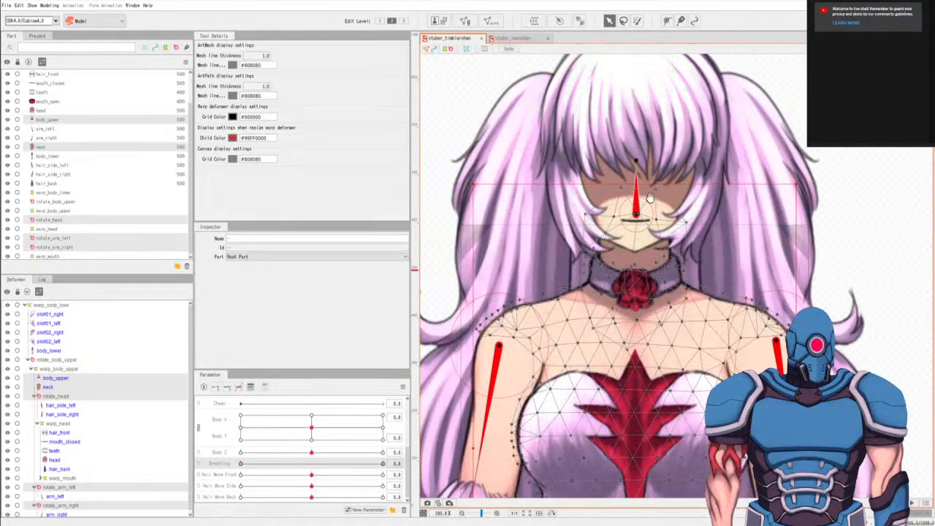
pyautogui.moveTo(650, 197); pyautogui.dragTo(661, 274)
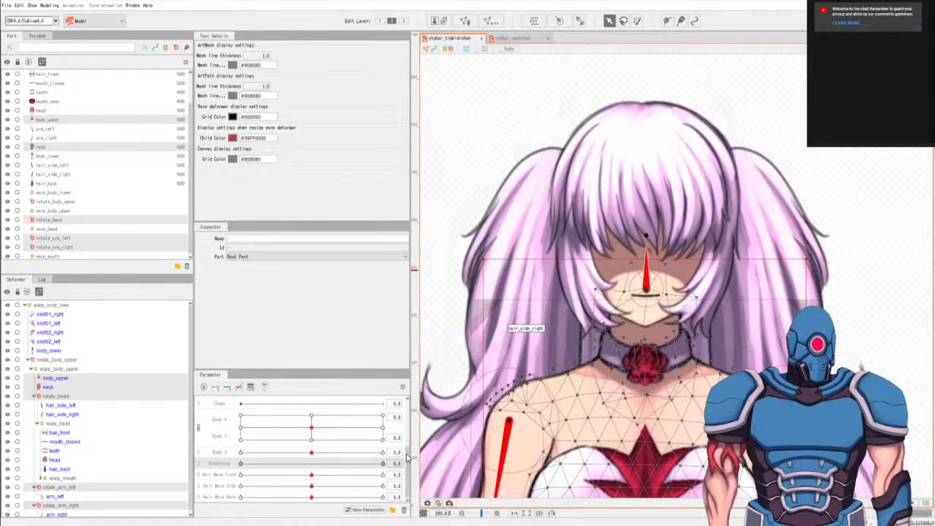
pyautogui.scroll(5, 407, 457)
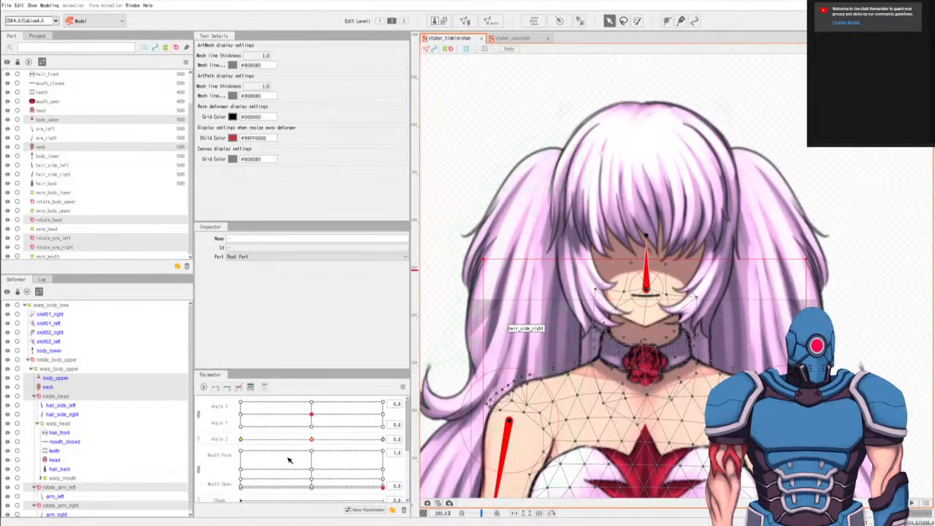
pyautogui.scroll(-5, 409, 437)
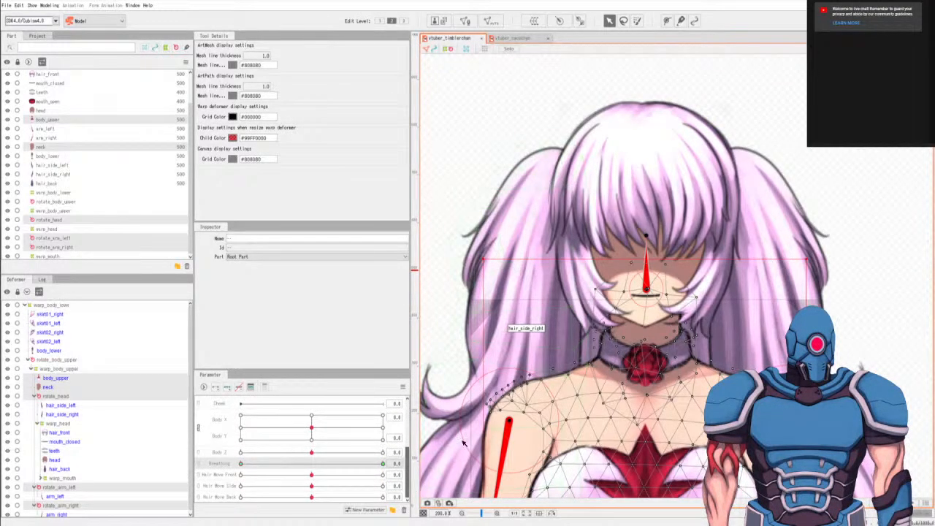
pyautogui.scroll(-5, 578, 366)
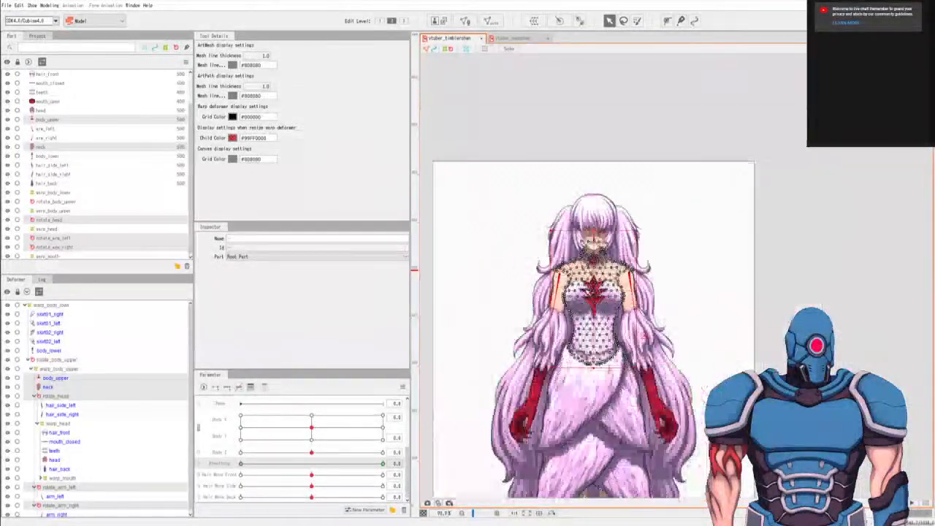
pyautogui.scroll(6, 610, 355)
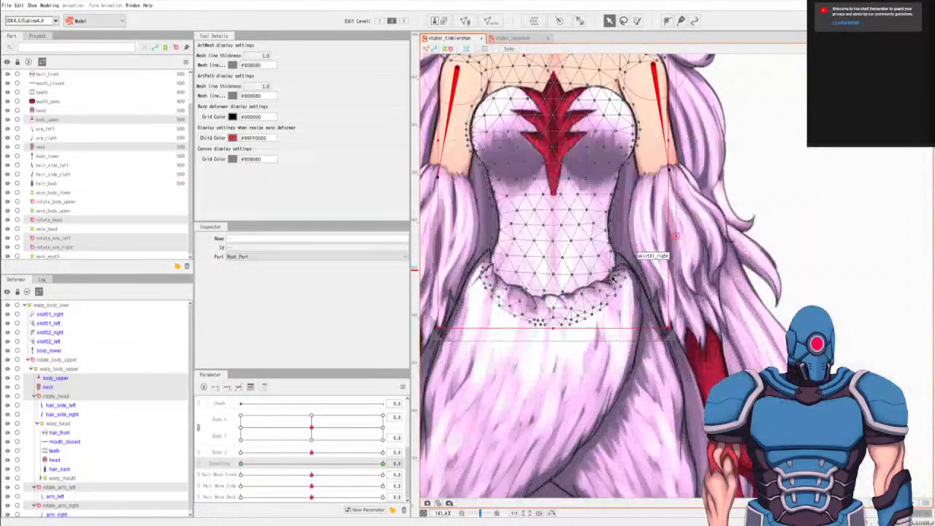
pyautogui.moveTo(627, 294); pyautogui.dragTo(621, 330)
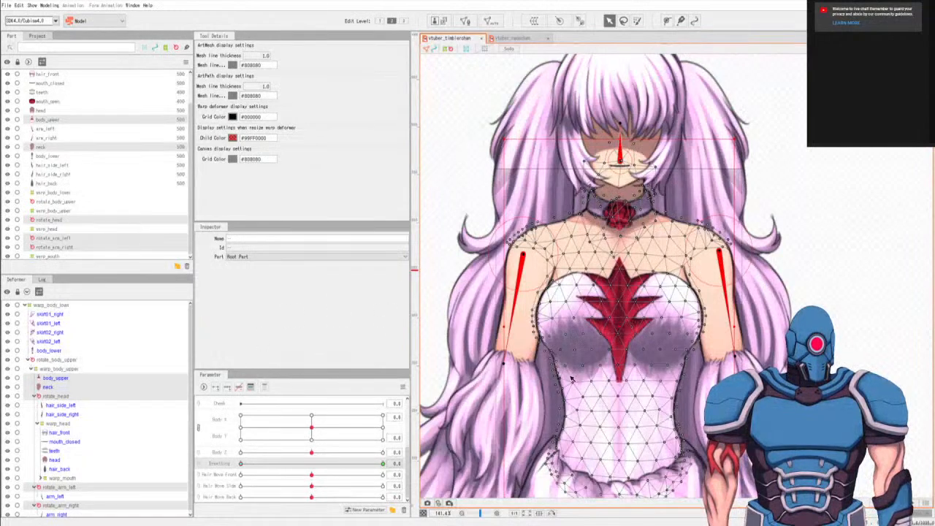
pyautogui.moveTo(632, 283); pyautogui.dragTo(634, 330)
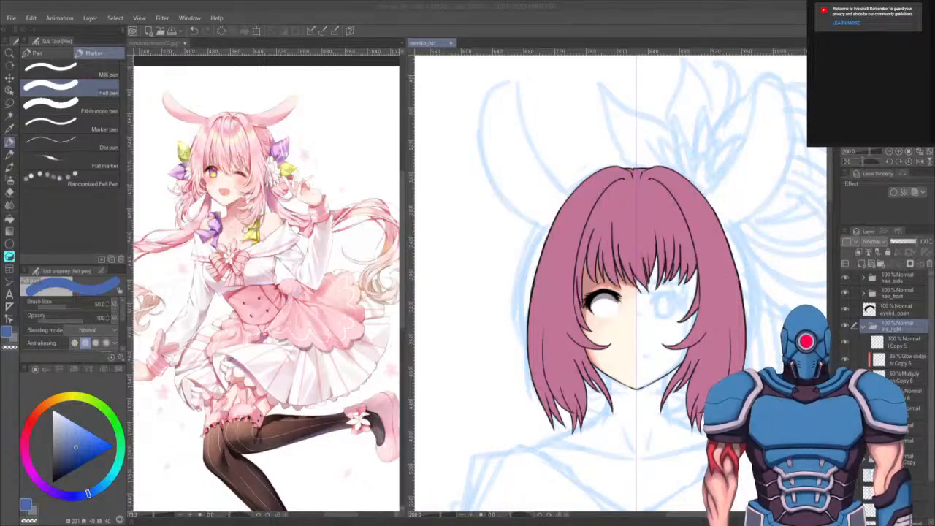
# - Zoom into the left eye on the mimiko_04 canvas and select the top layer inside the iris_right folder
pyautogui.scroll(4, 552, 342)
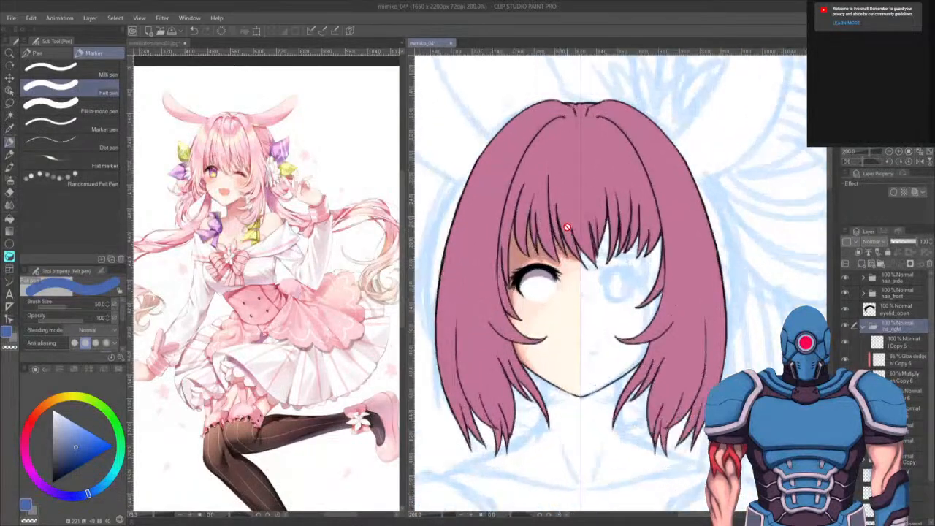
pyautogui.moveTo(522, 329); pyautogui.dragTo(559, 265)
pyautogui.scroll(3, 560, 266)
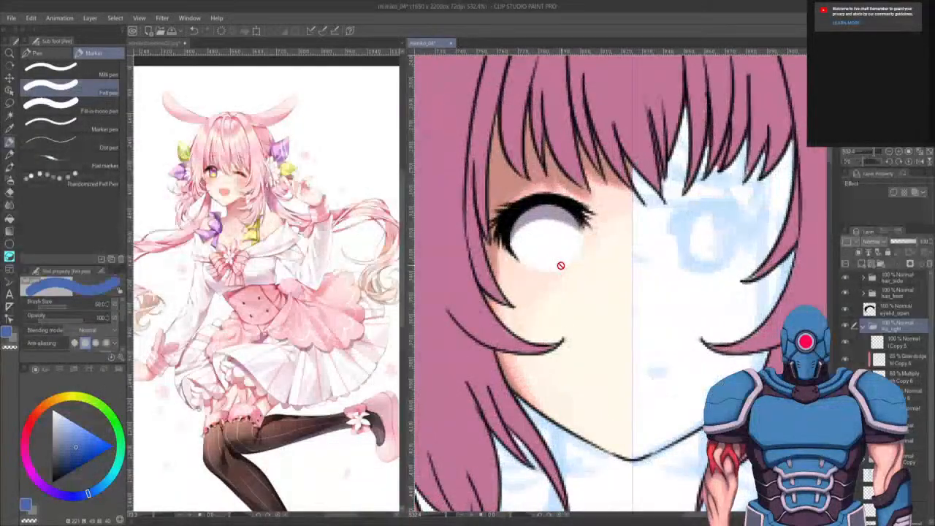
pyautogui.moveTo(504, 334); pyautogui.dragTo(529, 374)
pyautogui.click(902, 343)
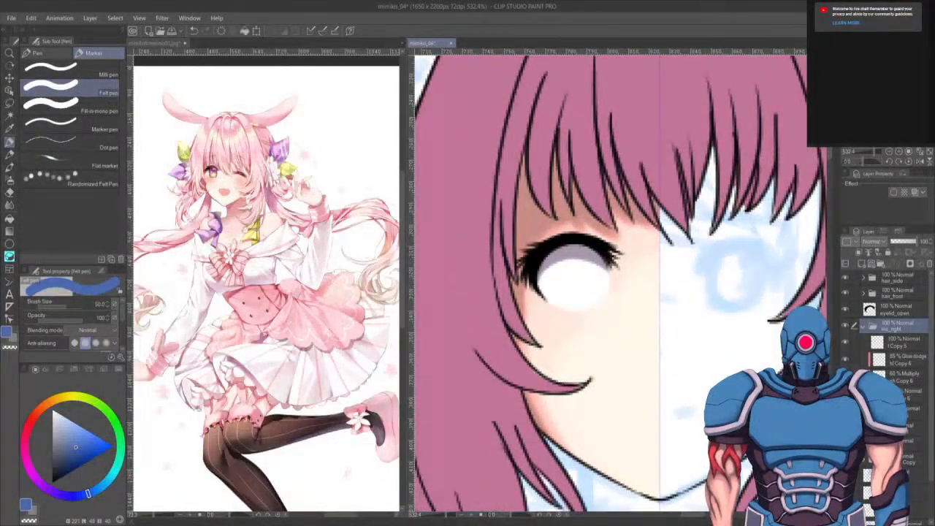
pyautogui.moveTo(645, 341); pyautogui.dragTo(627, 352)
# - Switch to the Ellipse figure tool with black as the colour and a brush size of 2.5
pyautogui.press('u')
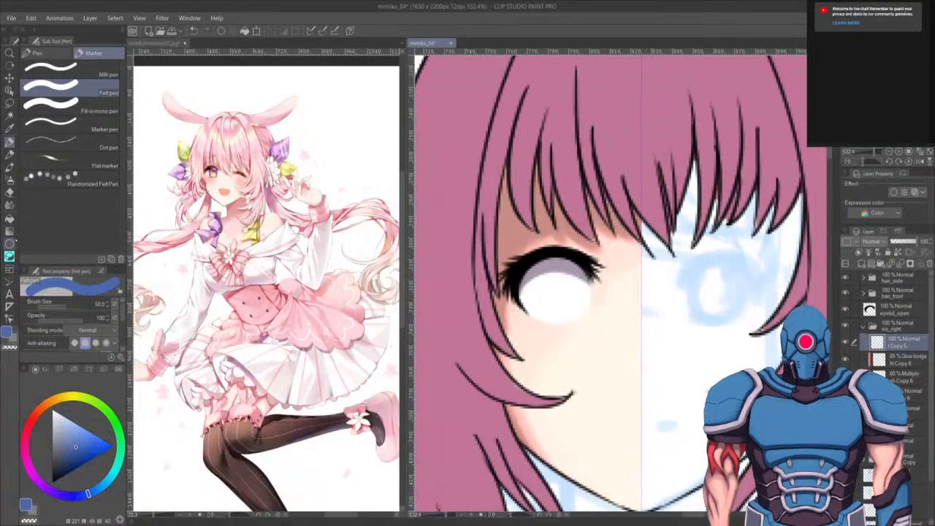
pyautogui.moveTo(86, 449); pyautogui.dragTo(52, 483)
pyautogui.scroll(-3, 73, 321)
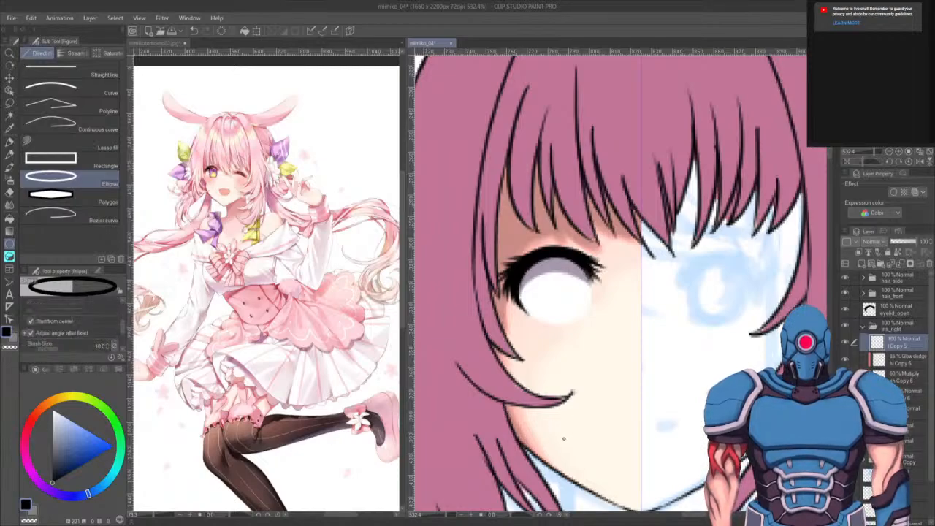
pyautogui.press('[')
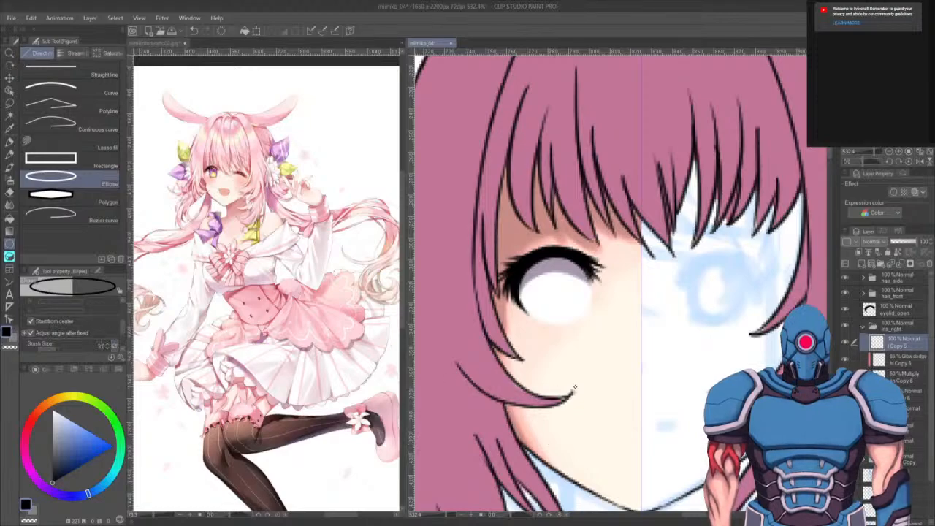
pyautogui.press('[')
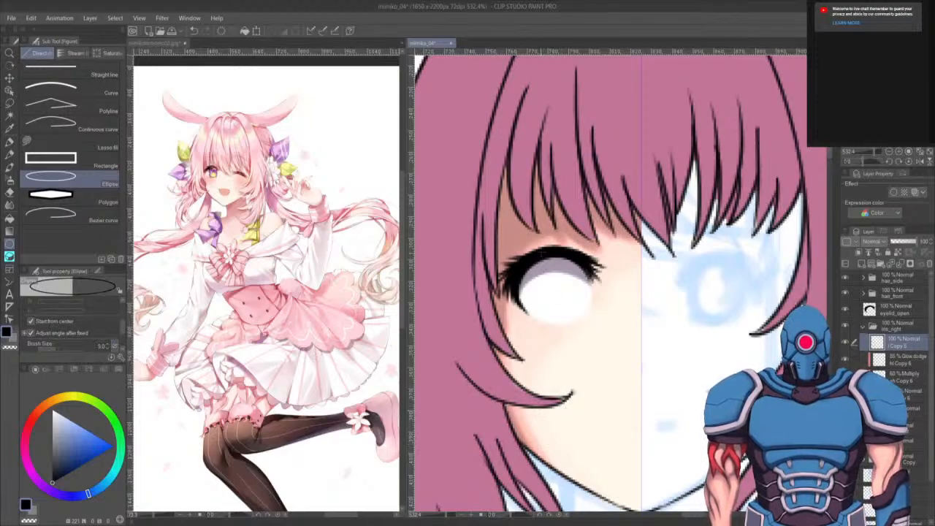
pyautogui.press('[')
pyautogui.moveTo(539, 258)
pyautogui.mouseDown()
pyautogui.moveTo(527, 291)
pyautogui.moveTo(581, 326)
pyautogui.moveTo(575, 308)
pyautogui.moveTo(585, 323)
pyautogui.moveTo(578, 335)
pyautogui.mouseUp()
pyautogui.click(537, 288)
pyautogui.hotkey('ctrl', 'z')
pyautogui.hotkey('ctrl', 'z')
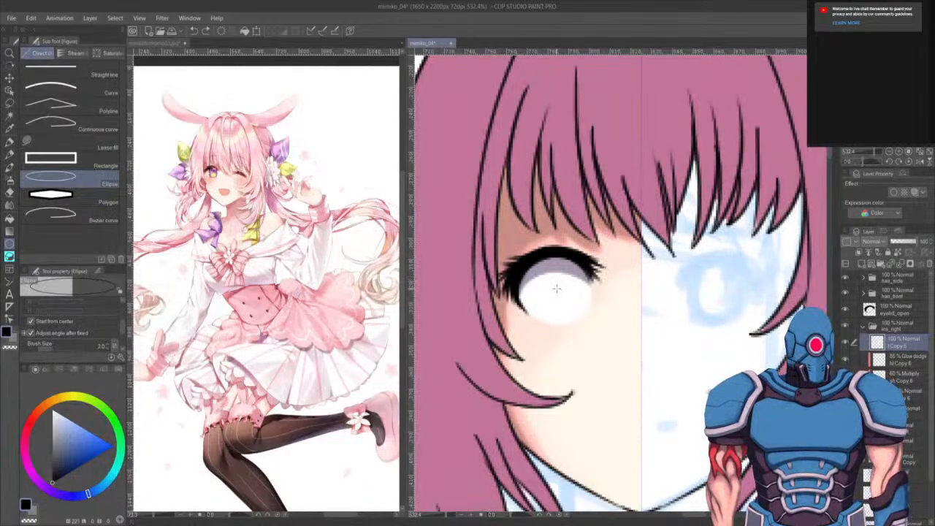
# - Draw the iris as a black ellipse inside the eye white, then make an Auto Select selection on the eye
pyautogui.moveTo(556, 289); pyautogui.dragTo(583, 325)
pyautogui.moveTo(616, 404); pyautogui.dragTo(602, 414)
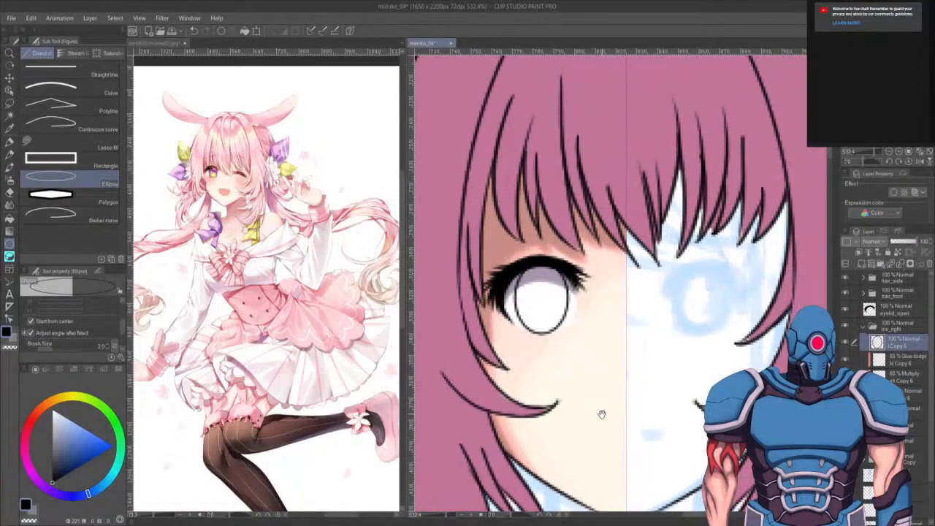
pyautogui.press('w')
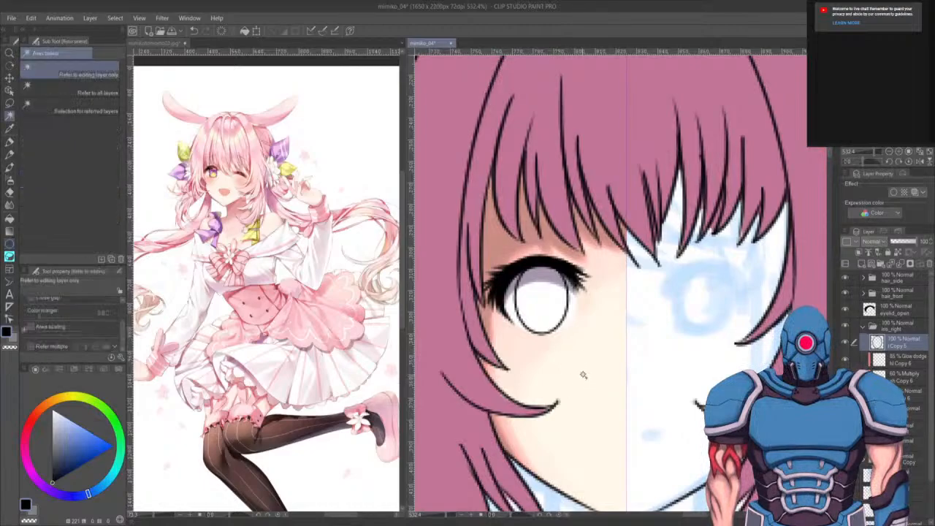
pyautogui.click(591, 369)
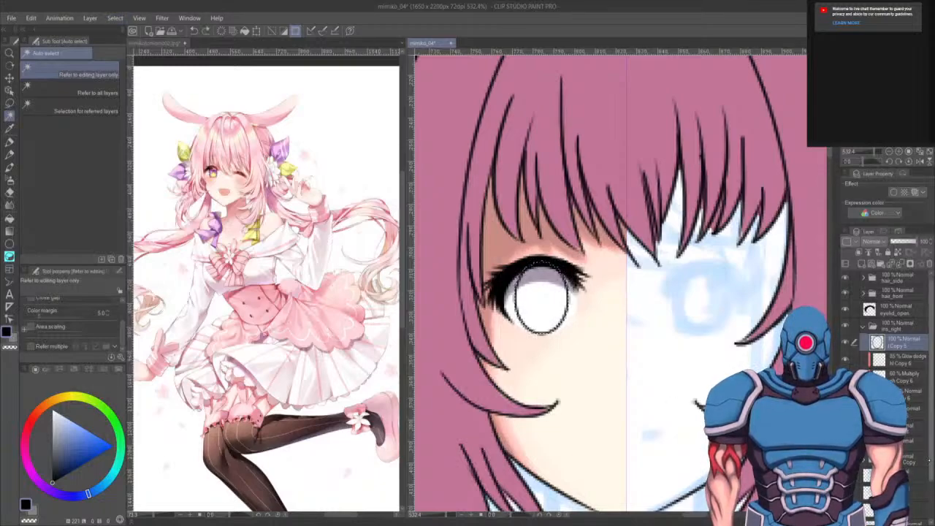
# - Select a lower layer inside the iris_right folder and switch to the Fill tool
pyautogui.click(913, 412)
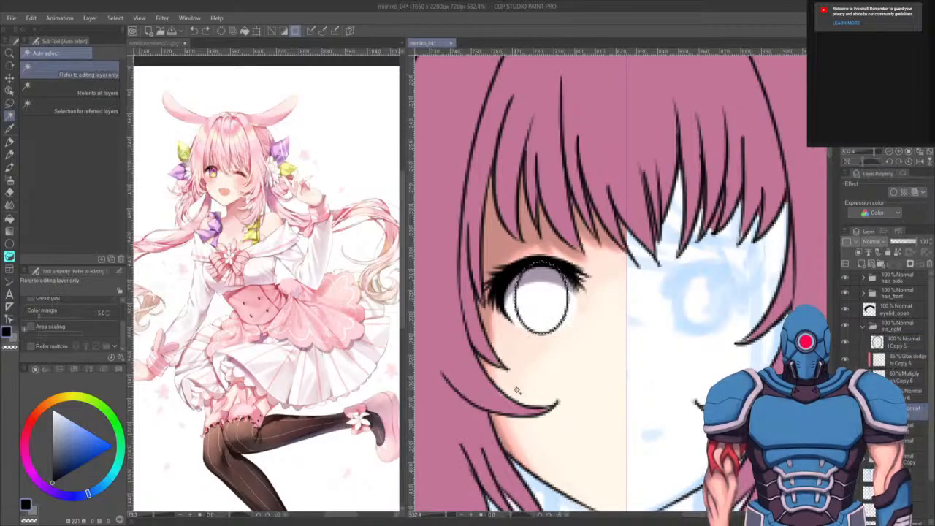
pyautogui.press('g')
pyautogui.press('g')
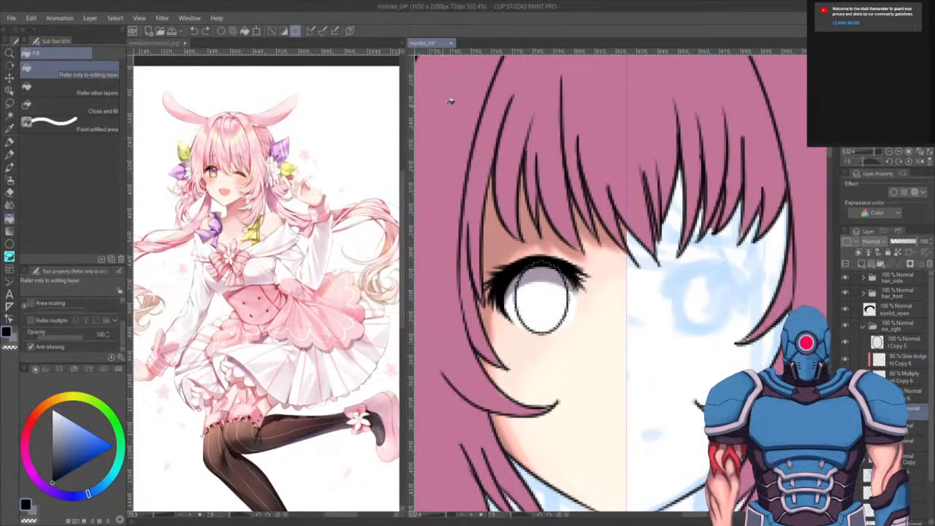
# - Switch to the minikotomomo02 reference image and examine the character's eye, face and chest bow closely
pyautogui.click(152, 46)
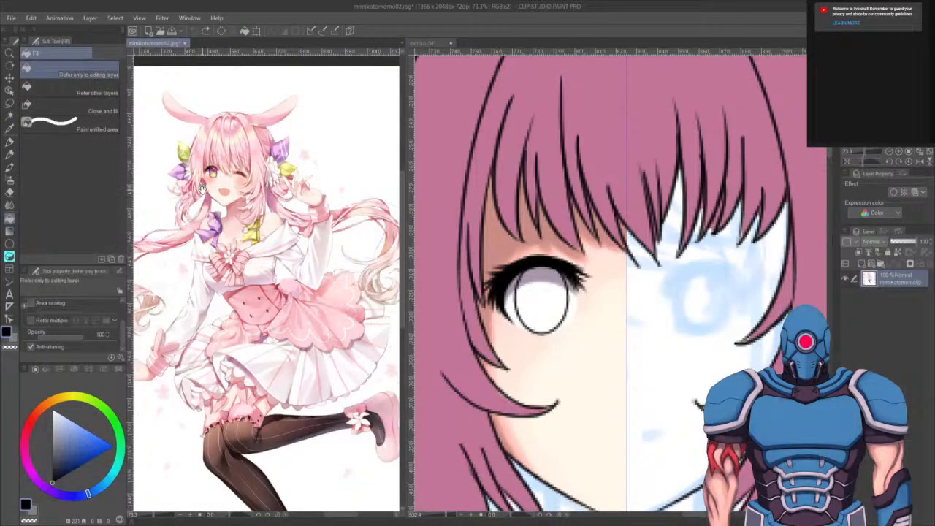
pyautogui.scroll(4, 206, 128)
pyautogui.scroll(5, 217, 238)
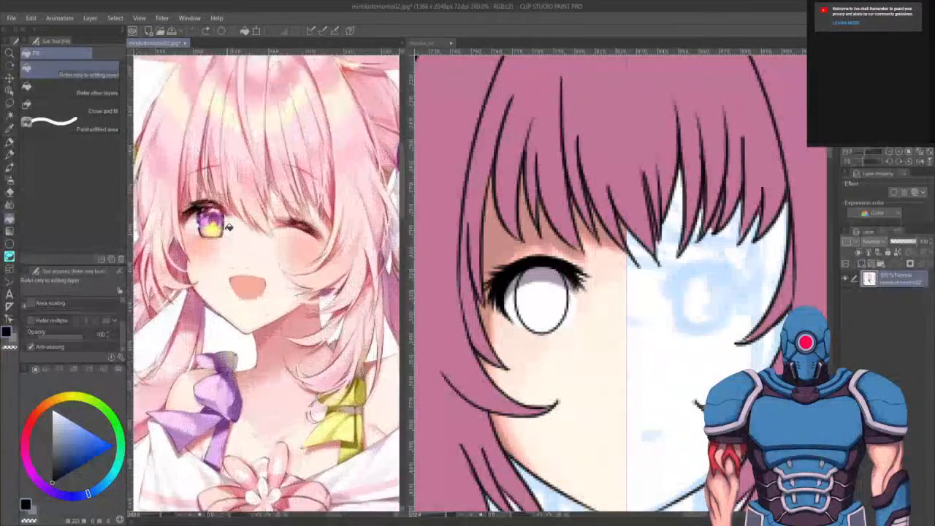
pyautogui.scroll(1, 216, 238)
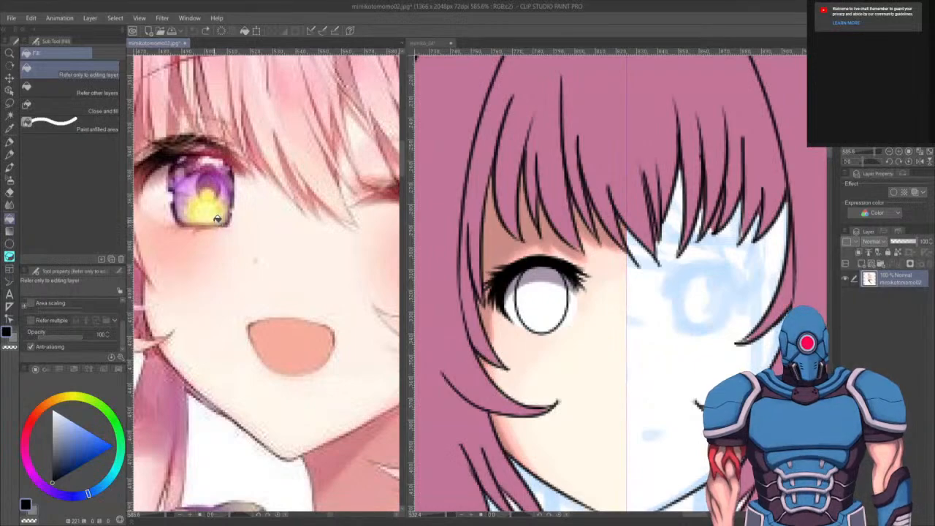
pyautogui.scroll(-5, 217, 218)
pyautogui.scroll(5, 227, 272)
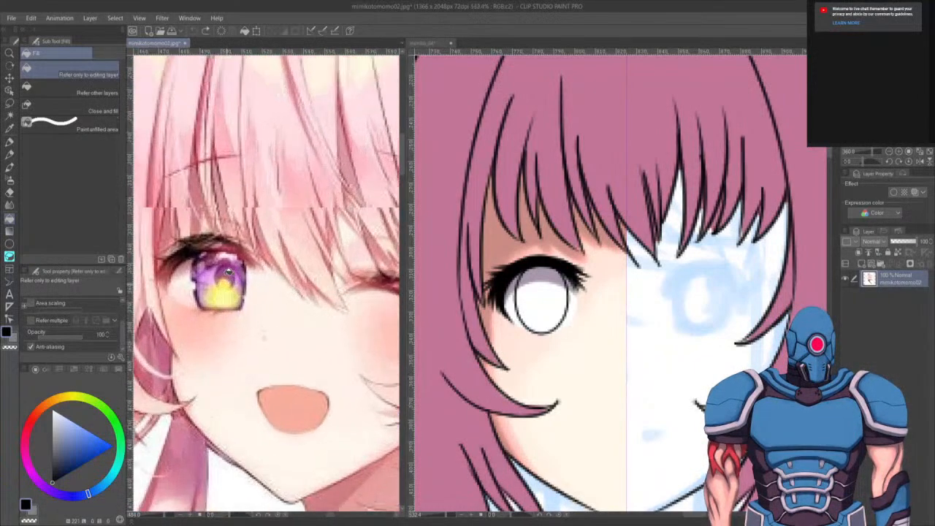
pyautogui.scroll(7, 229, 271)
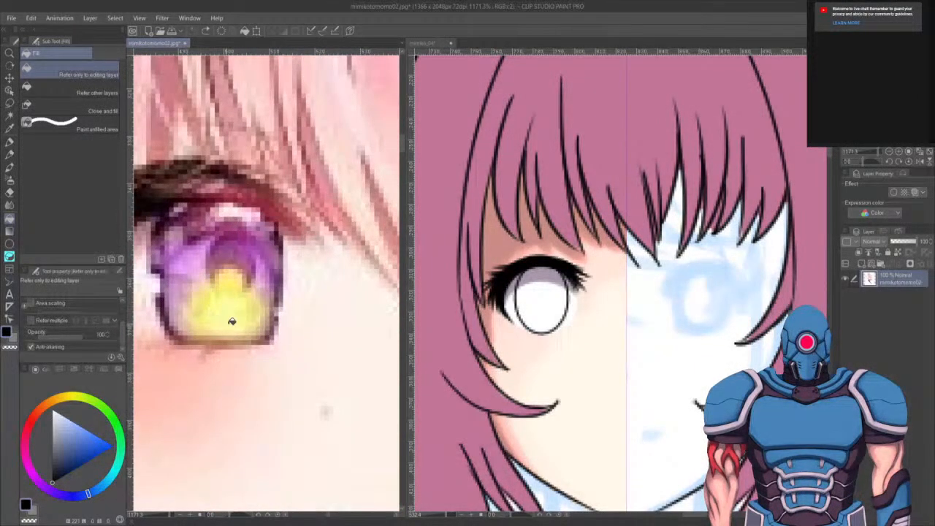
pyautogui.scroll(-4, 276, 313)
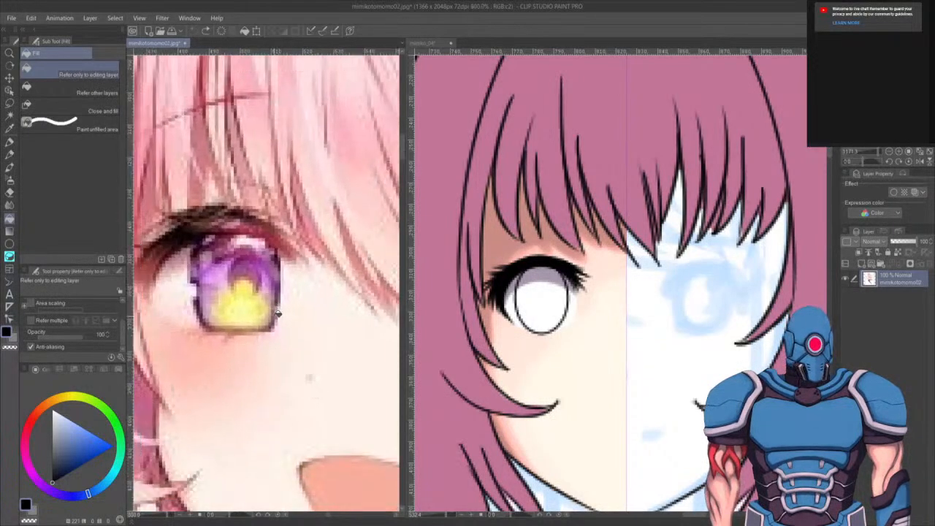
pyautogui.scroll(-6, 276, 313)
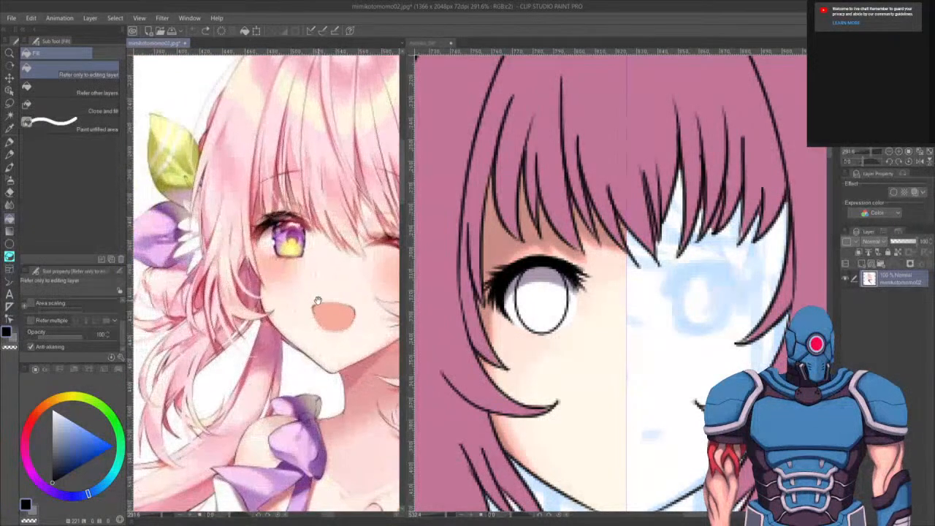
pyautogui.scroll(-5, 303, 350)
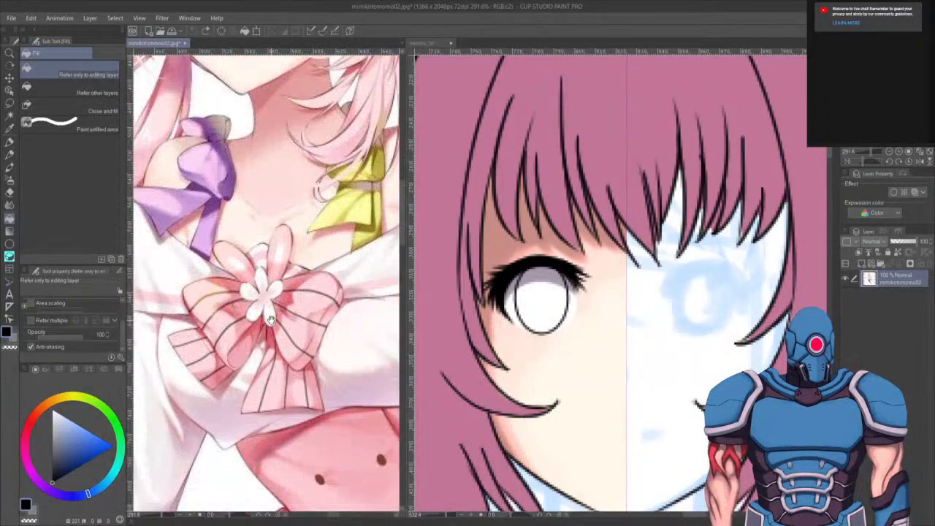
pyautogui.scroll(5, 270, 319)
pyautogui.scroll(2, 246, 289)
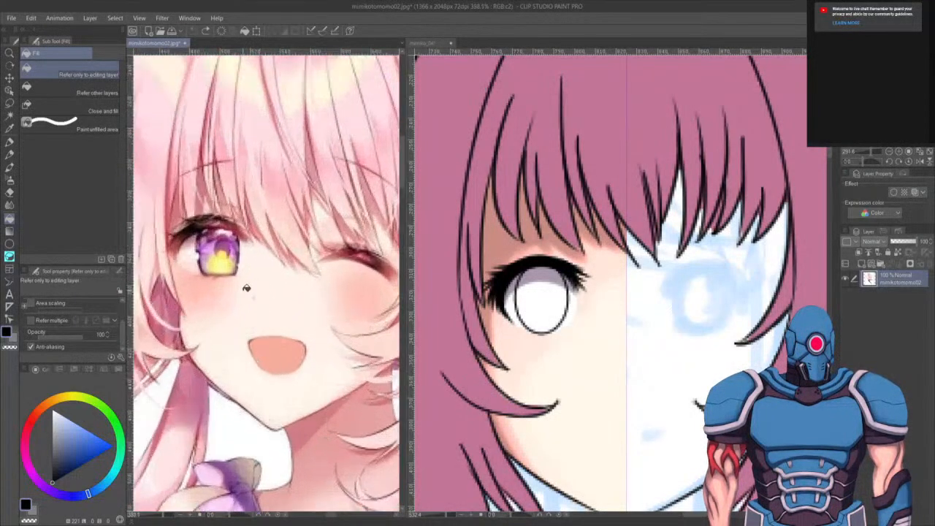
# - Switch to the Pen tool, return to the mimiko_04 canvas and select a layer inside the iris_right folder
pyautogui.scroll(2, 246, 288)
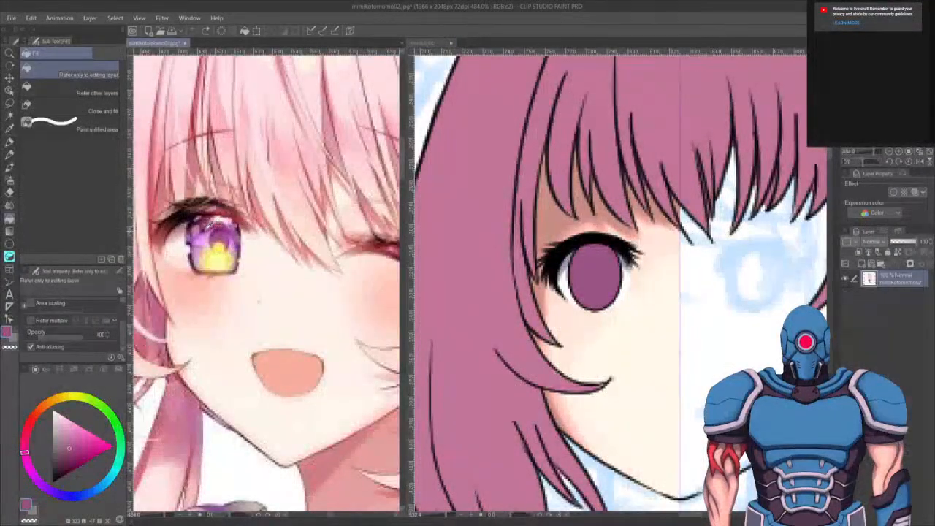
pyautogui.press('p')
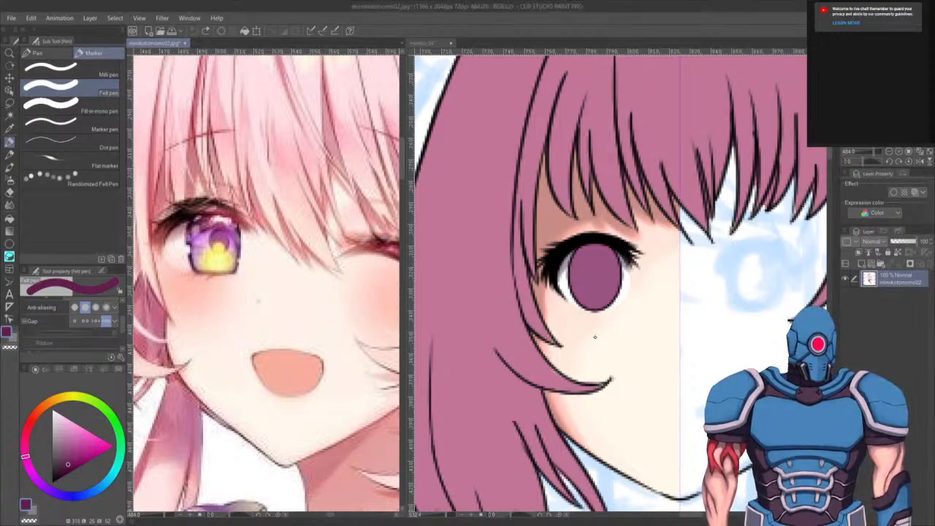
pyautogui.click(429, 44)
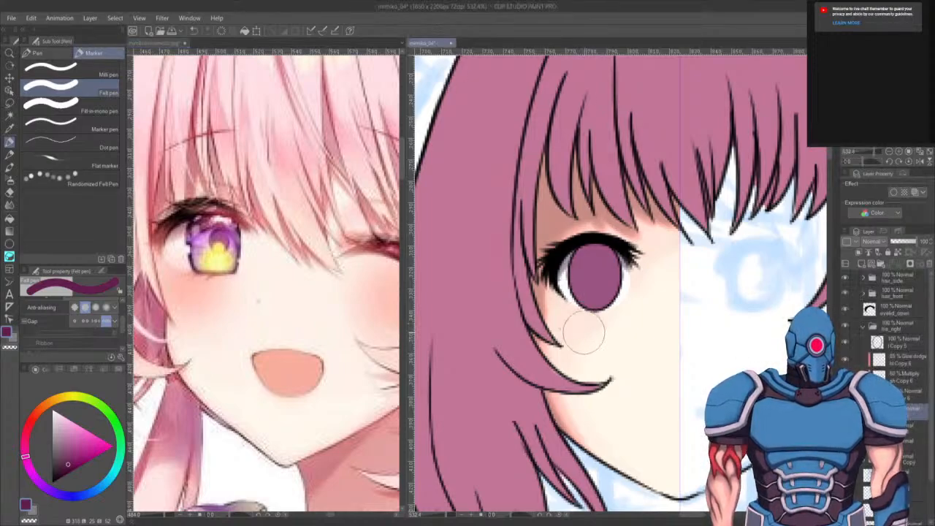
pyautogui.moveTo(581, 369); pyautogui.dragTo(558, 400)
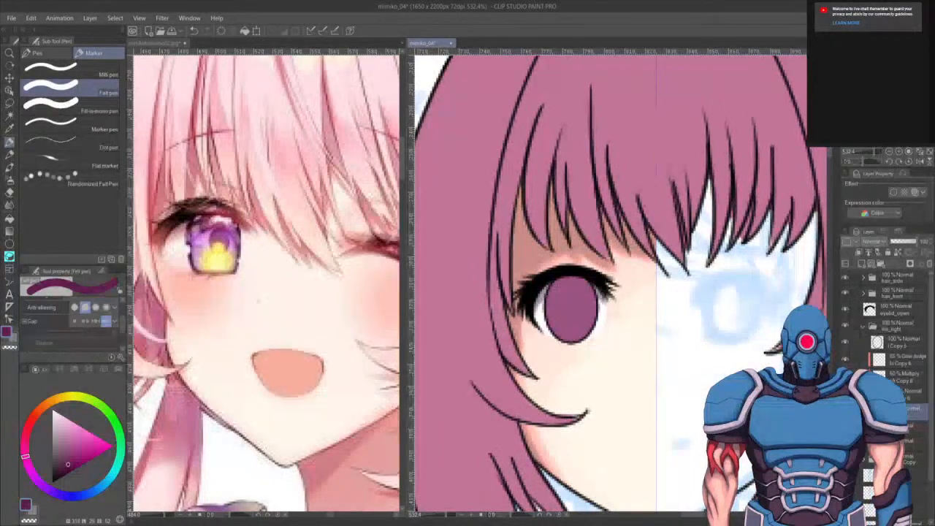
pyautogui.click(913, 394)
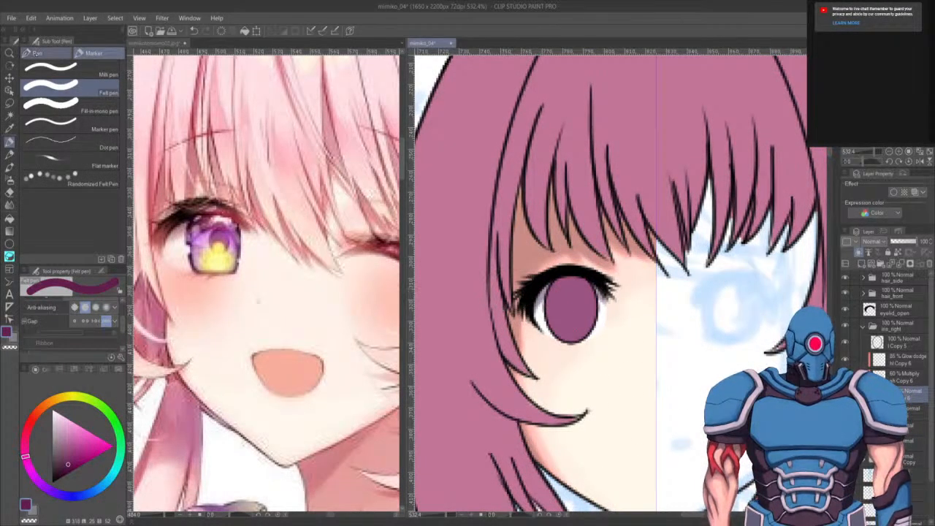
pyautogui.click(37, 54)
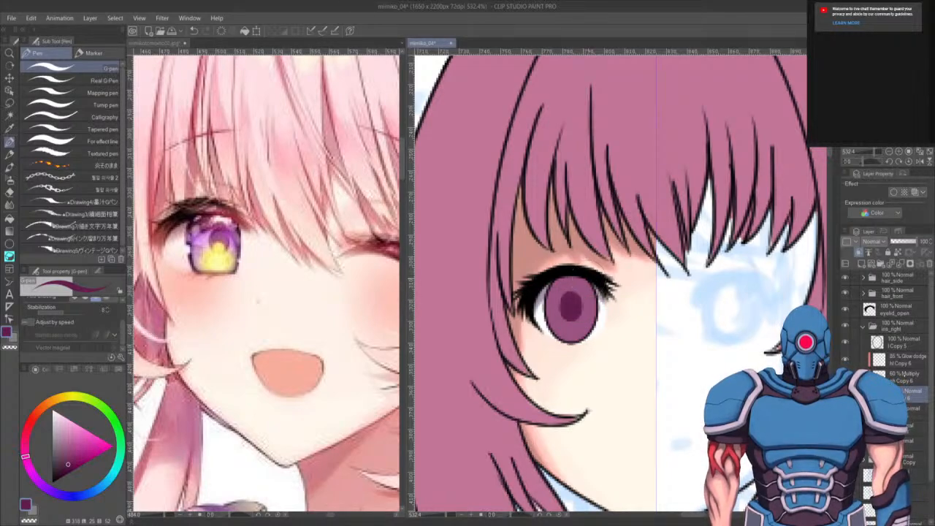
# - Try painting on the Glow dodge iris layer with a new colour, undoing the strokes
pyautogui.click(904, 375)
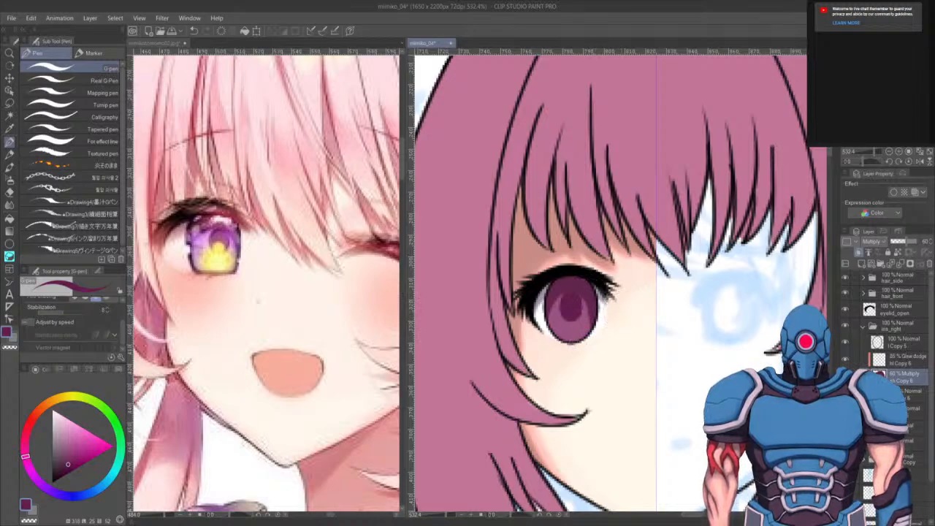
pyautogui.click(902, 358)
pyautogui.click(34, 511)
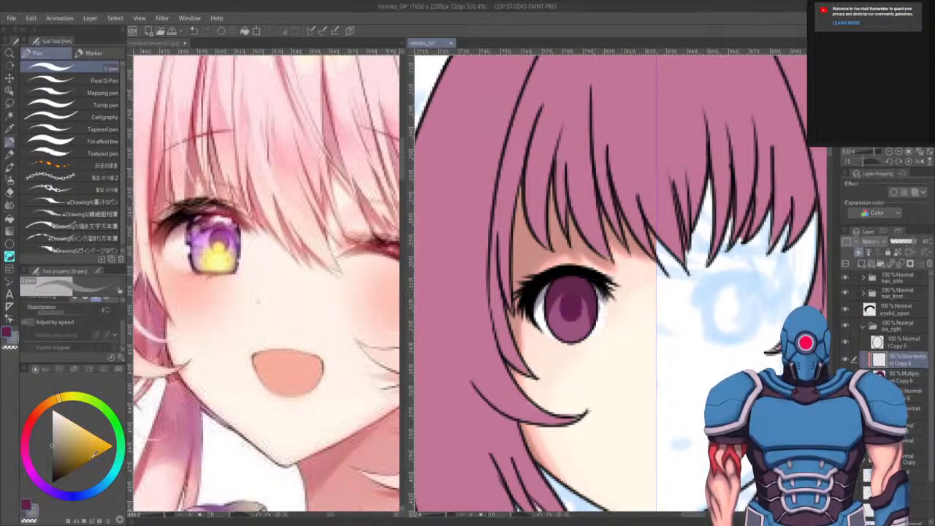
pyautogui.moveTo(534, 314)
pyautogui.mouseDown()
pyautogui.moveTo(566, 326)
pyautogui.moveTo(557, 297)
pyautogui.moveTo(566, 326)
pyautogui.moveTo(570, 311)
pyautogui.moveTo(557, 300)
pyautogui.moveTo(573, 307)
pyautogui.moveTo(565, 330)
pyautogui.moveTo(566, 297)
pyautogui.moveTo(553, 329)
pyautogui.moveTo(570, 301)
pyautogui.moveTo(574, 334)
pyautogui.moveTo(569, 308)
pyautogui.moveTo(582, 330)
pyautogui.moveTo(561, 333)
pyautogui.moveTo(573, 307)
pyautogui.moveTo(570, 333)
pyautogui.moveTo(577, 304)
pyautogui.moveTo(573, 333)
pyautogui.moveTo(574, 300)
pyautogui.moveTo(584, 315)
pyautogui.moveTo(573, 300)
pyautogui.moveTo(584, 304)
pyautogui.moveTo(566, 330)
pyautogui.mouseUp()
pyautogui.hotkey('ctrl', 'z')
pyautogui.hotkey('ctrl', 'z')
pyautogui.hotkey('ctrl', 'z')
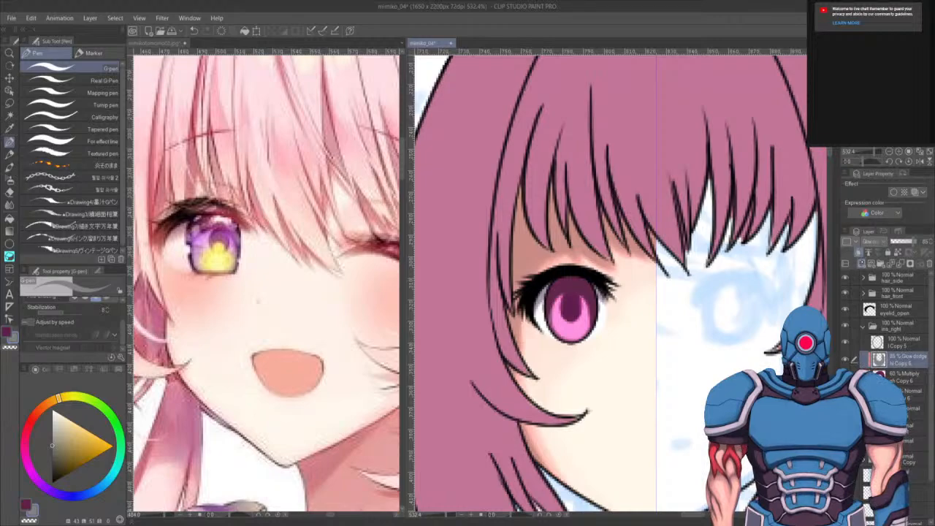
# - Add a new glow layer in iris_right and paint a yellow highlight at the bottom of the iris, sampling colour from the reference
pyautogui.click(860, 263)
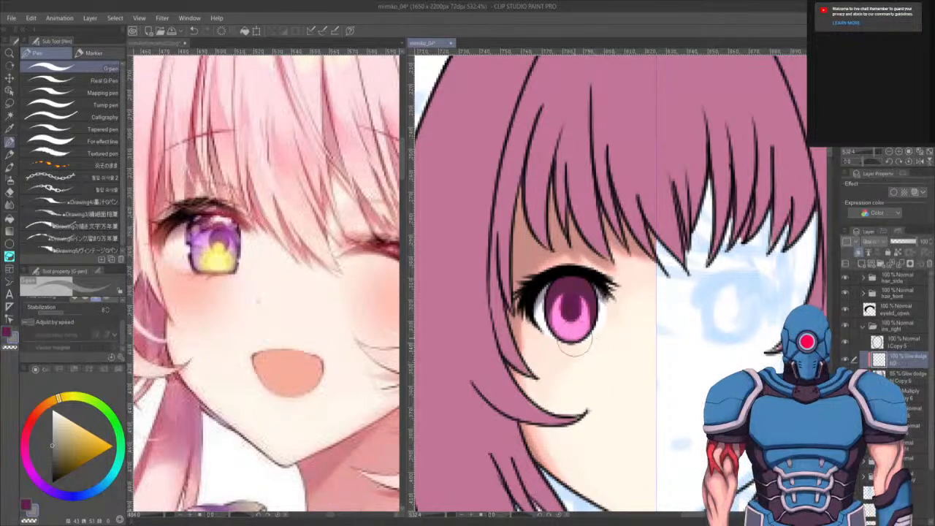
pyautogui.keyDown('alt'); pyautogui.click(222, 254); pyautogui.keyUp('alt')
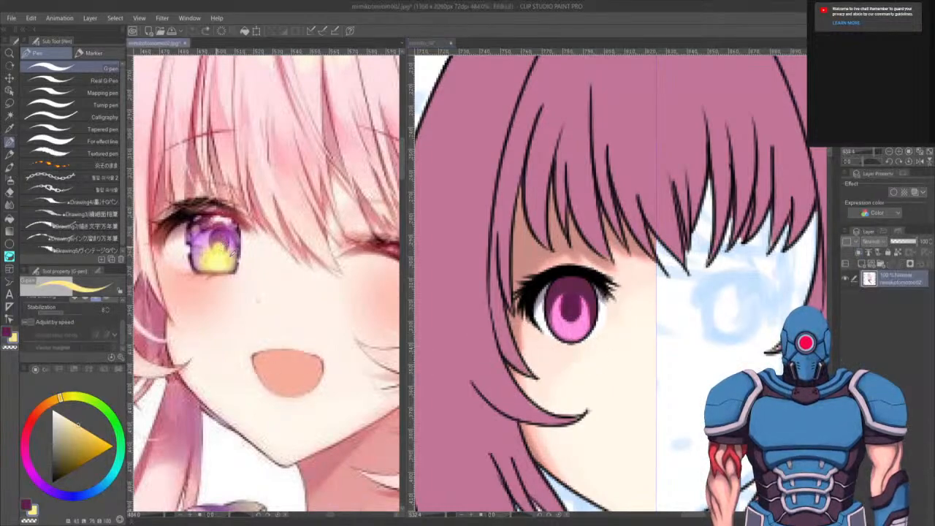
pyautogui.click(592, 311)
pyautogui.click(570, 327)
pyautogui.hotkey('ctrl', 'z')
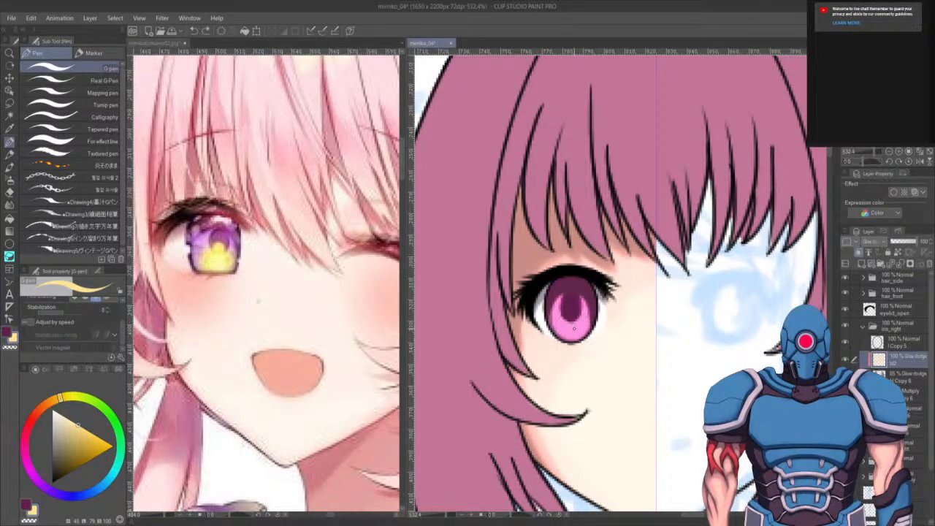
pyautogui.click(113, 446)
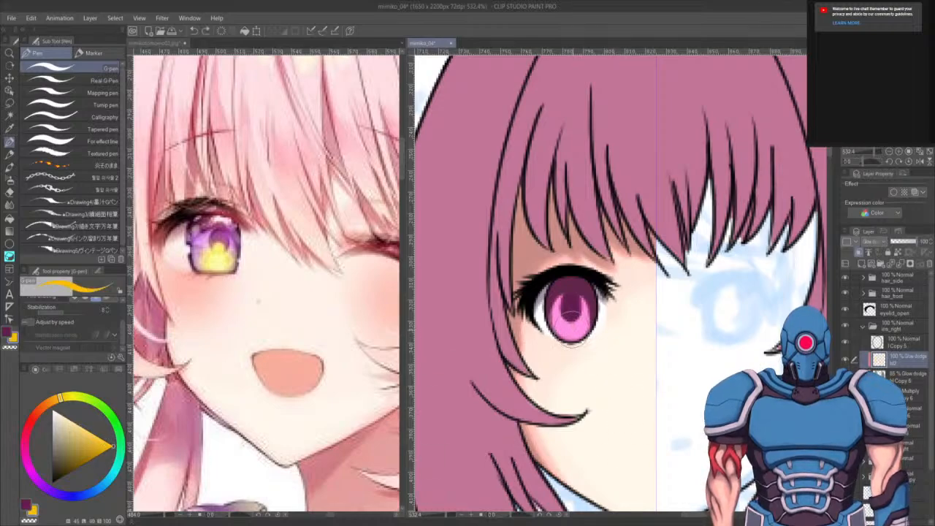
pyautogui.click(571, 330)
pyautogui.hotkey('ctrl', 'z')
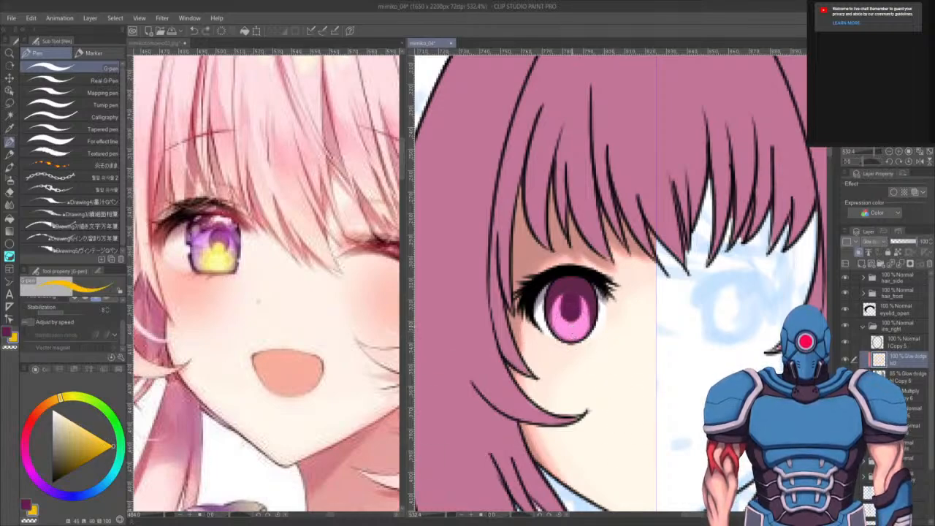
pyautogui.click(570, 331)
pyautogui.click(571, 329)
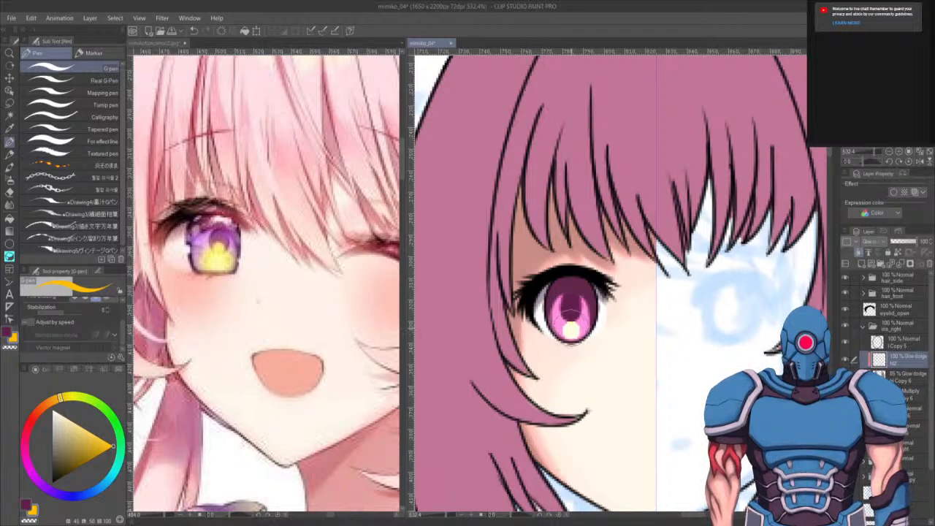
# - Adjust the highlight colour and repaint the yellow highlight at the bottom of the iris
pyautogui.click(95, 449)
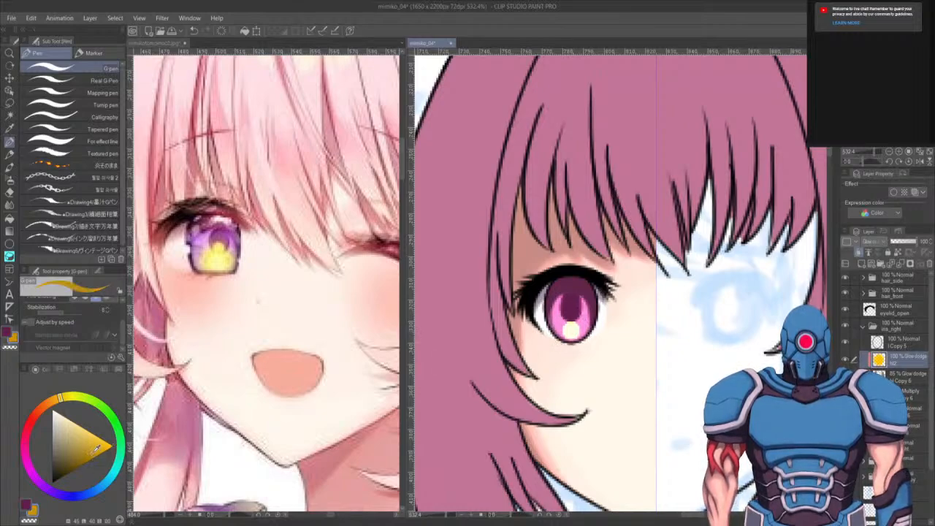
pyautogui.moveTo(93, 458); pyautogui.dragTo(88, 461)
pyautogui.moveTo(571, 329)
pyautogui.mouseDown()
pyautogui.moveTo(629, 314)
pyautogui.moveTo(594, 311)
pyautogui.moveTo(558, 330)
pyautogui.mouseUp()
pyautogui.hotkey('ctrl', 'z')
pyautogui.click(81, 466)
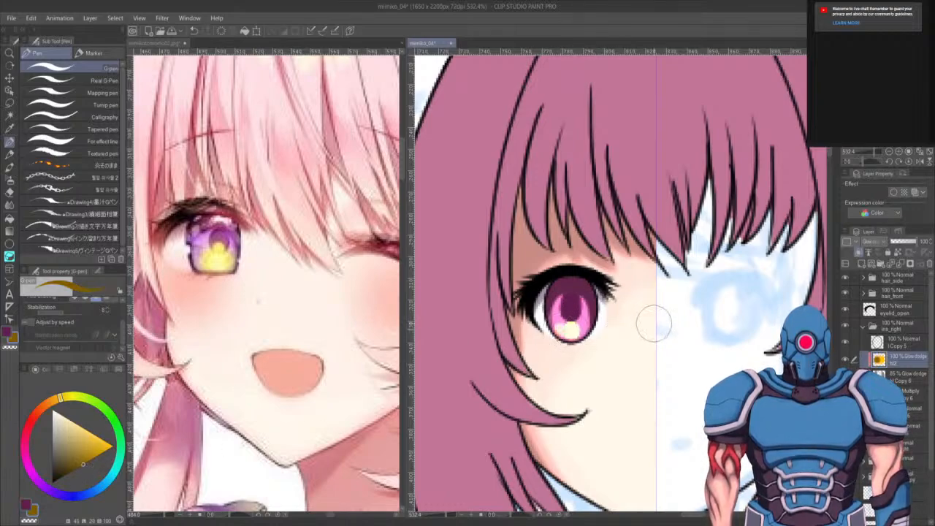
pyautogui.hotkey('ctrl', 'z')
pyautogui.click(112, 447)
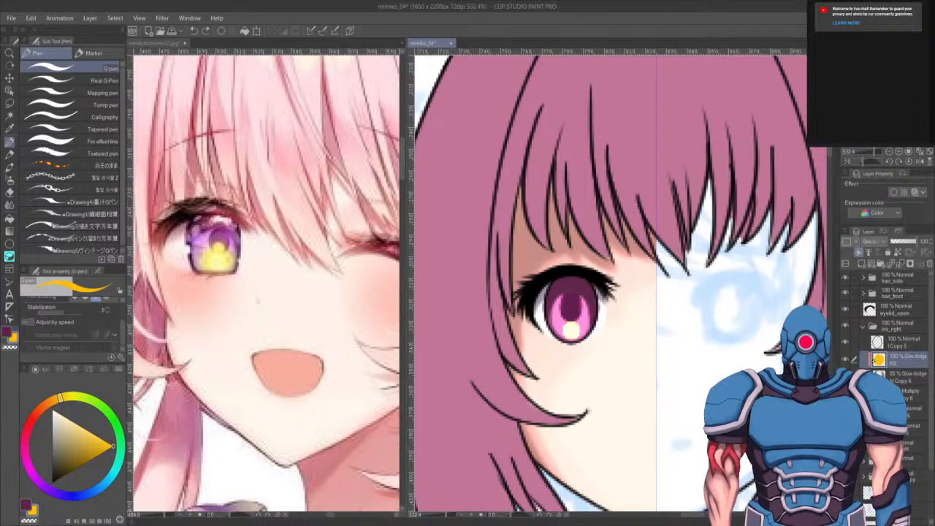
pyautogui.moveTo(562, 330)
pyautogui.mouseDown()
pyautogui.moveTo(577, 329)
pyautogui.moveTo(570, 319)
pyautogui.moveTo(582, 334)
pyautogui.moveTo(561, 328)
pyautogui.mouseUp()
pyautogui.hotkey('ctrl', 'z')
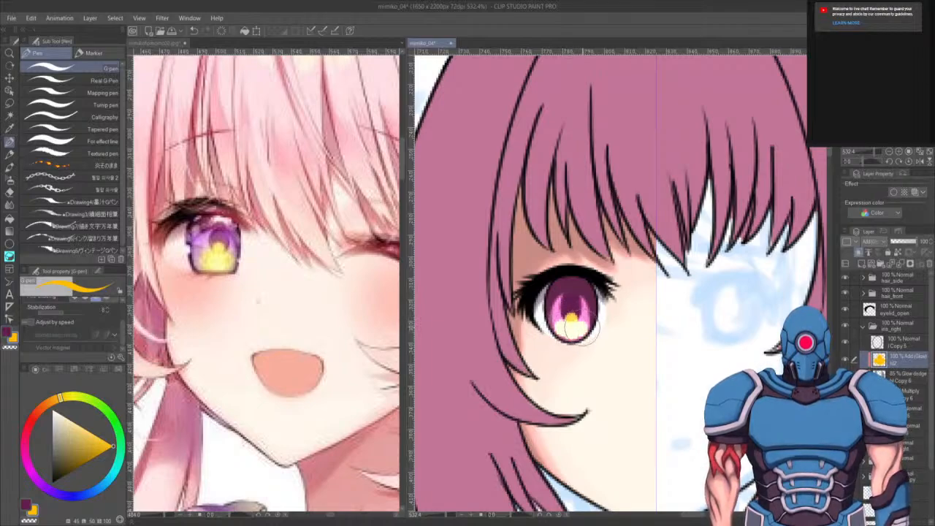
pyautogui.moveTo(82, 427); pyautogui.dragTo(86, 407)
pyautogui.moveTo(569, 333); pyautogui.dragTo(573, 336)
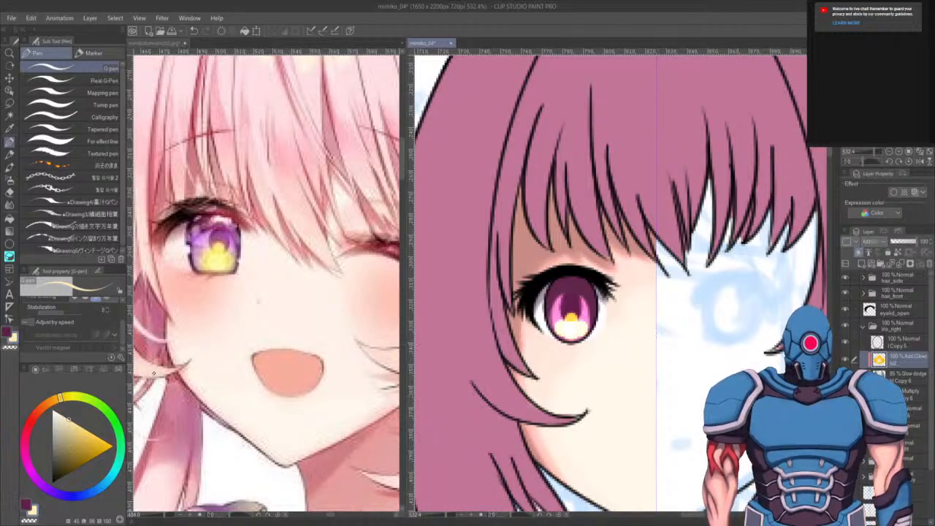
# - Pick a colour from the colour set and paint a highlight at the top of the iris and a glow across it
pyautogui.click(46, 369)
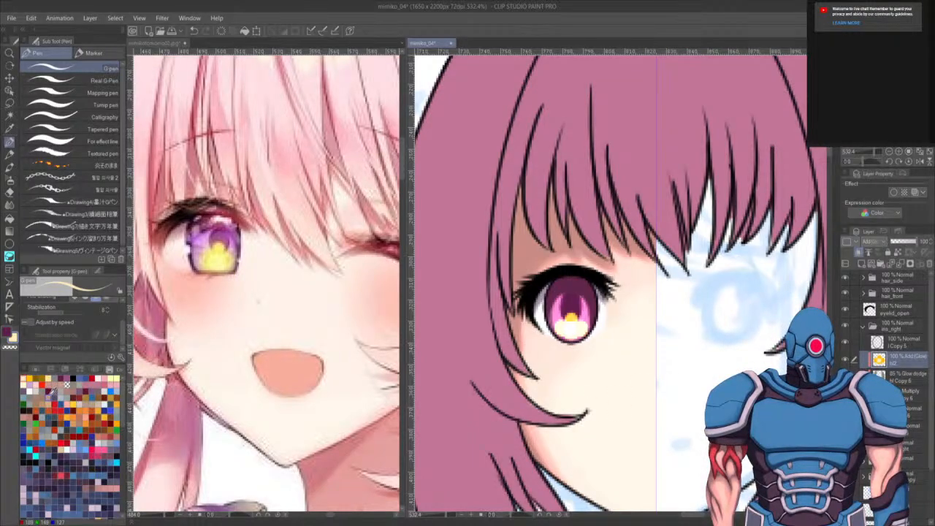
pyautogui.click(60, 380)
pyautogui.click(35, 369)
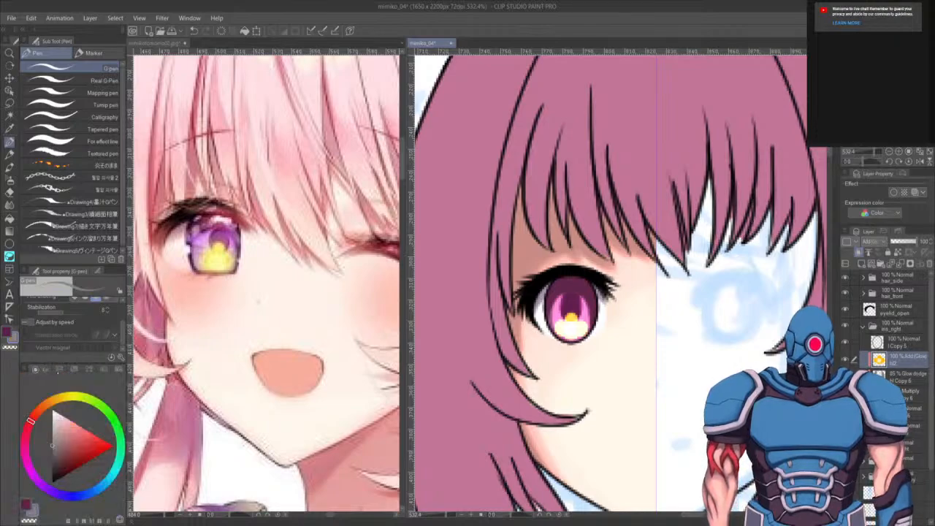
pyautogui.click(907, 377)
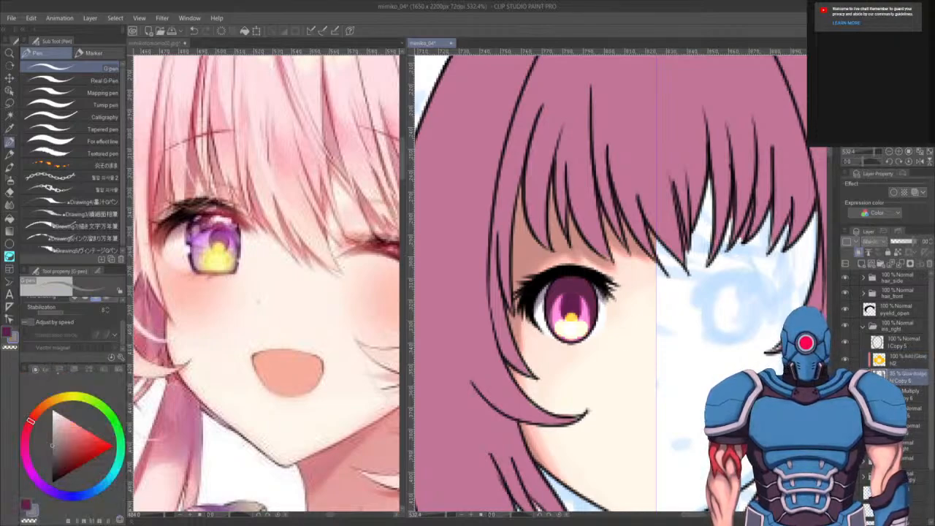
pyautogui.click(580, 283)
pyautogui.click(906, 357)
pyautogui.moveTo(579, 288); pyautogui.dragTo(576, 286)
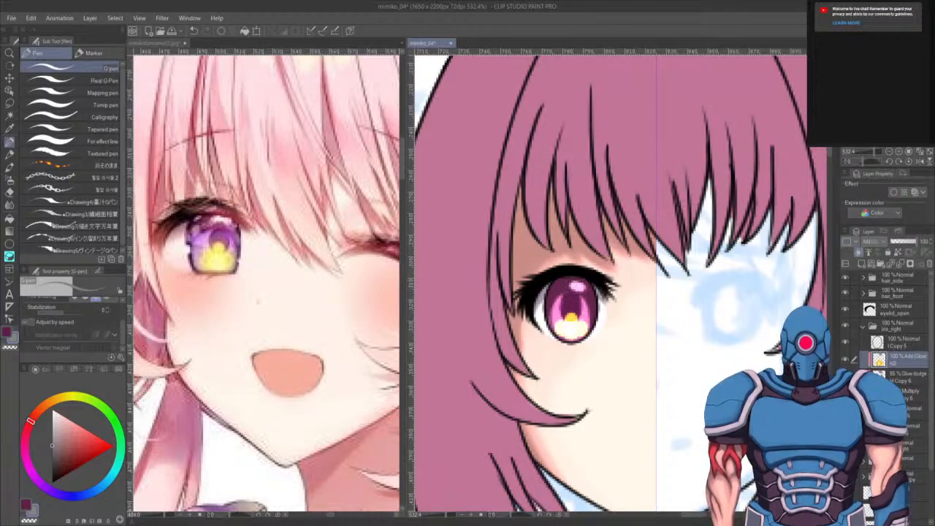
pyautogui.click(905, 376)
pyautogui.moveTo(550, 294)
pyautogui.mouseDown()
pyautogui.moveTo(560, 327)
pyautogui.moveTo(567, 301)
pyautogui.moveTo(582, 326)
pyautogui.mouseUp()
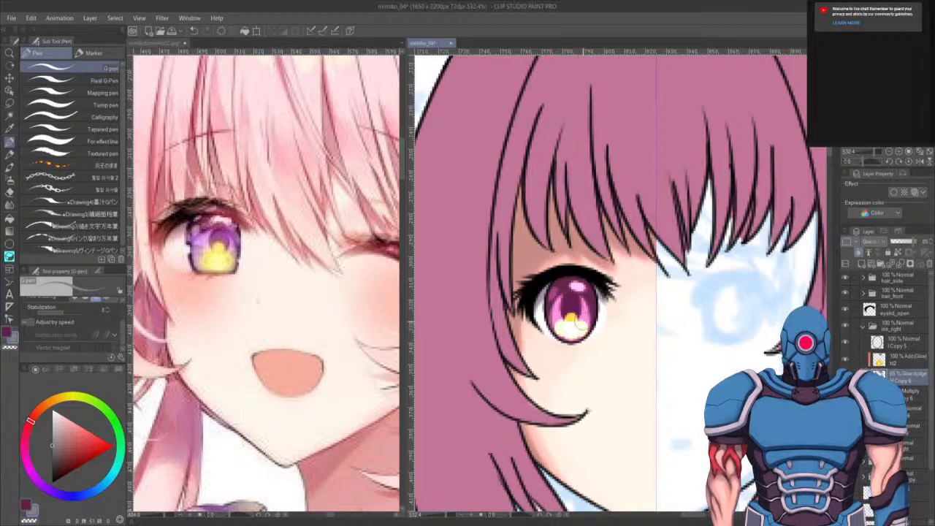
# - Collapse the iris_right folder and select the eyelid_open layer
pyautogui.scroll(-5, 575, 272)
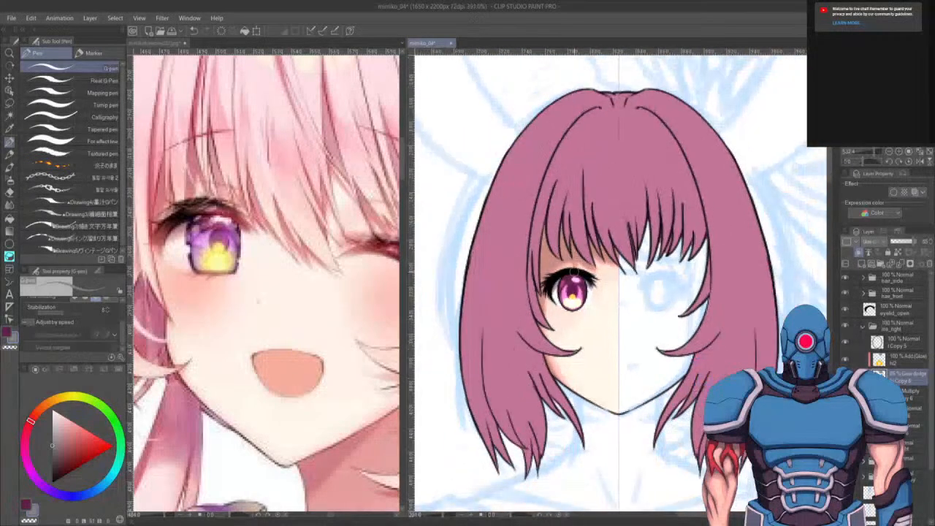
pyautogui.scroll(-1, 574, 272)
pyautogui.scroll(3, 574, 272)
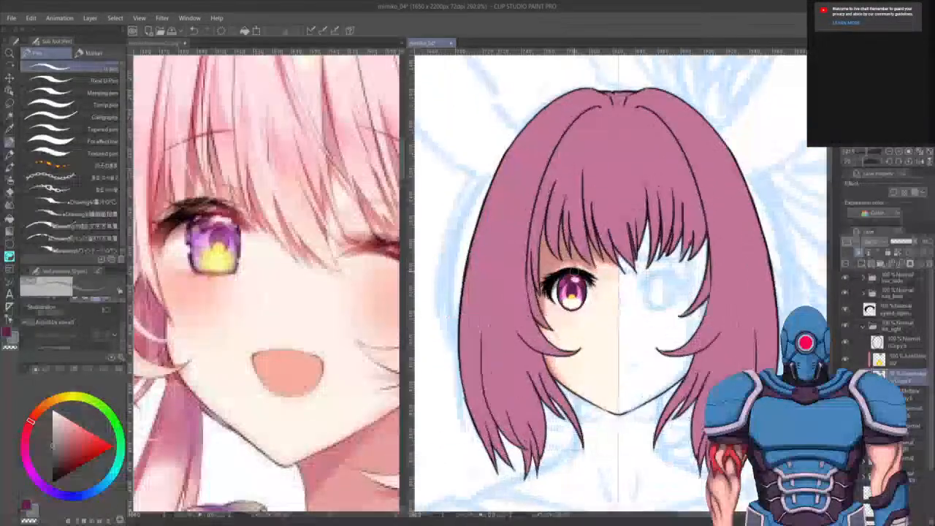
pyautogui.moveTo(624, 344); pyautogui.dragTo(659, 333)
pyautogui.scroll(-2, 630, 338)
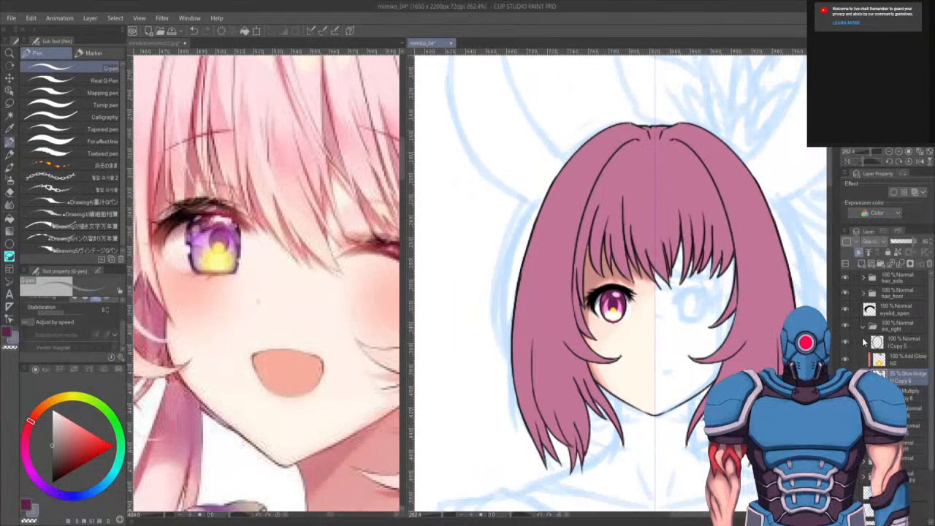
pyautogui.click(862, 324)
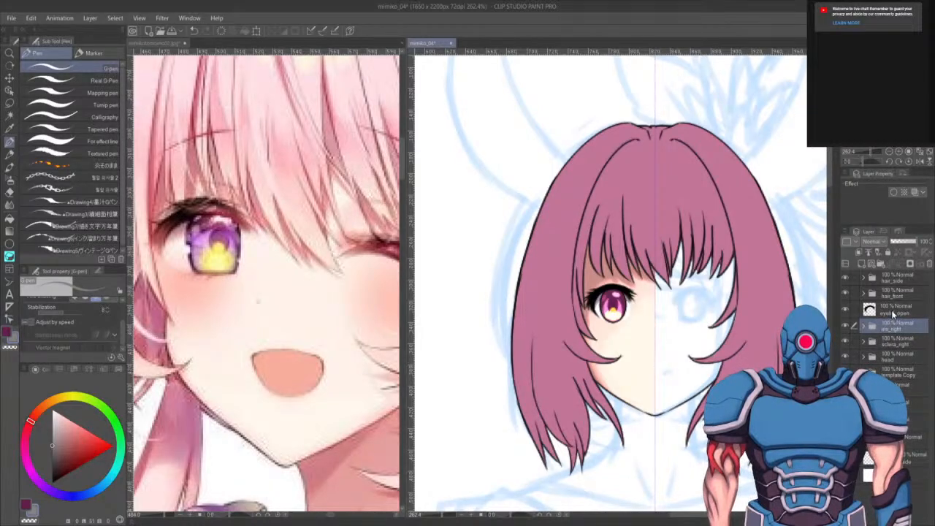
pyautogui.click(891, 310)
# - Toggle the visibility of the iris_right and sclera_right folders to compare the eye with and without them
pyautogui.click(845, 326)
pyautogui.click(845, 327)
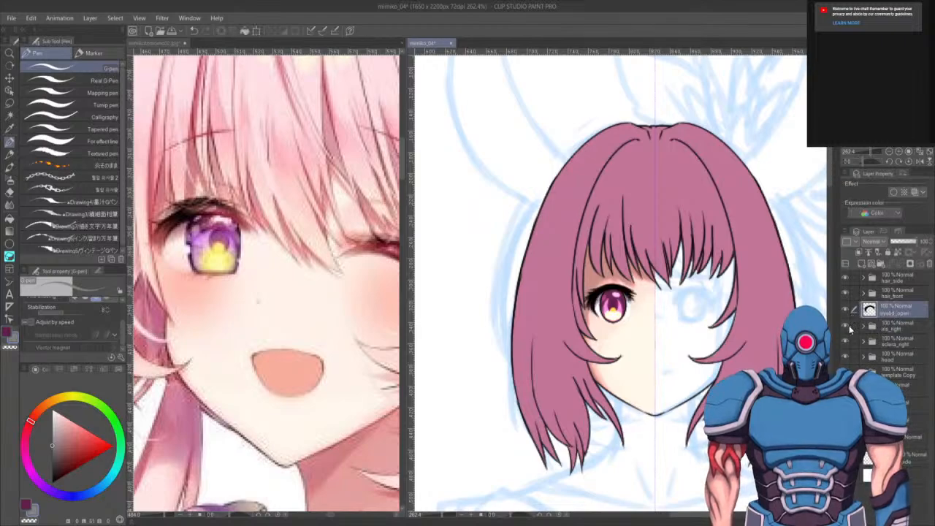
pyautogui.click(845, 327)
pyautogui.click(845, 326)
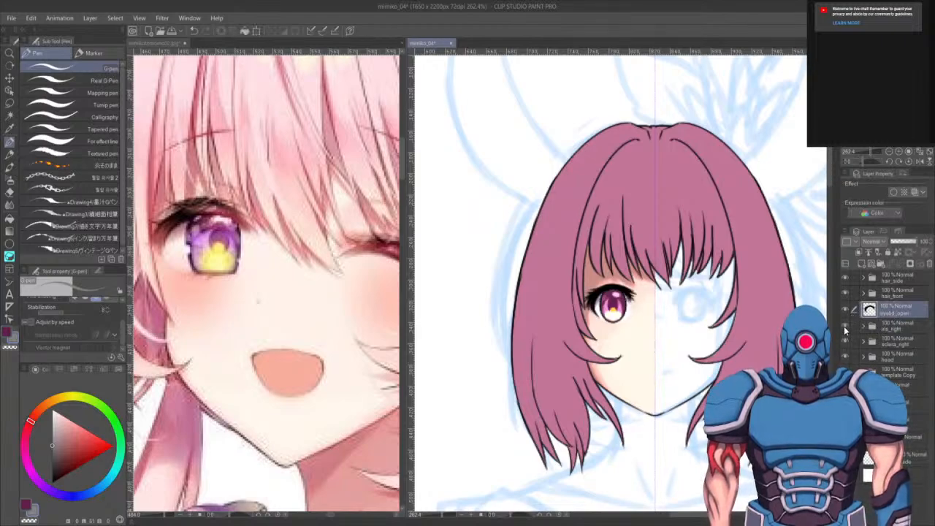
pyautogui.click(845, 327)
pyautogui.click(846, 341)
pyautogui.click(846, 341)
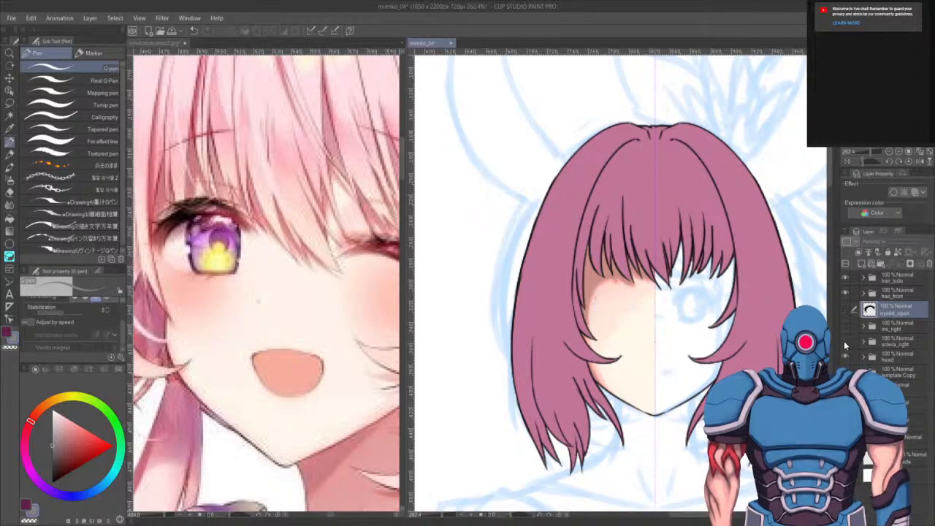
pyautogui.click(845, 341)
pyautogui.click(844, 342)
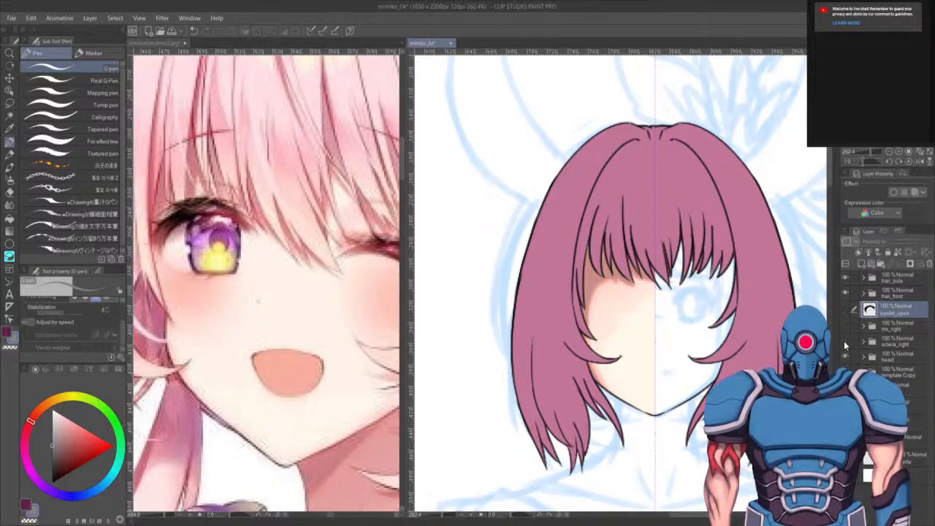
pyautogui.click(845, 342)
pyautogui.click(844, 309)
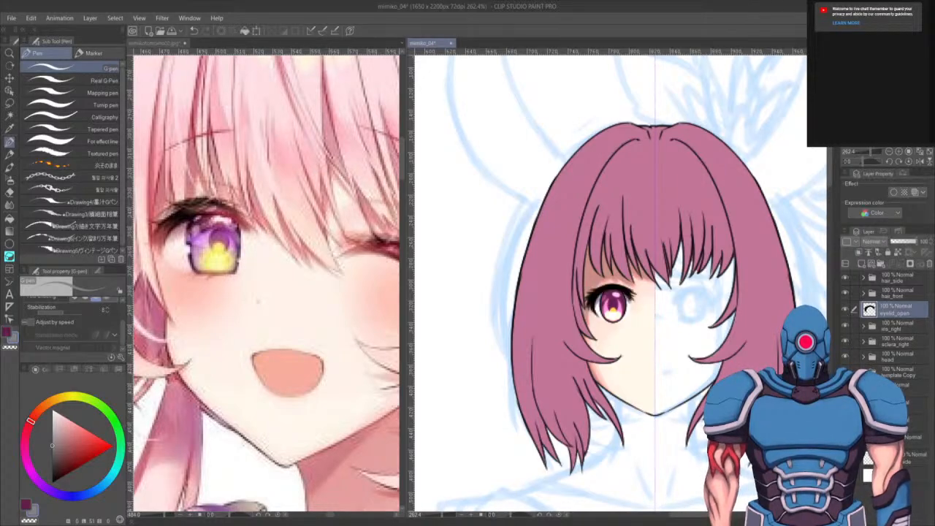
pyautogui.scroll(1, 648, 319)
pyautogui.scroll(4, 648, 319)
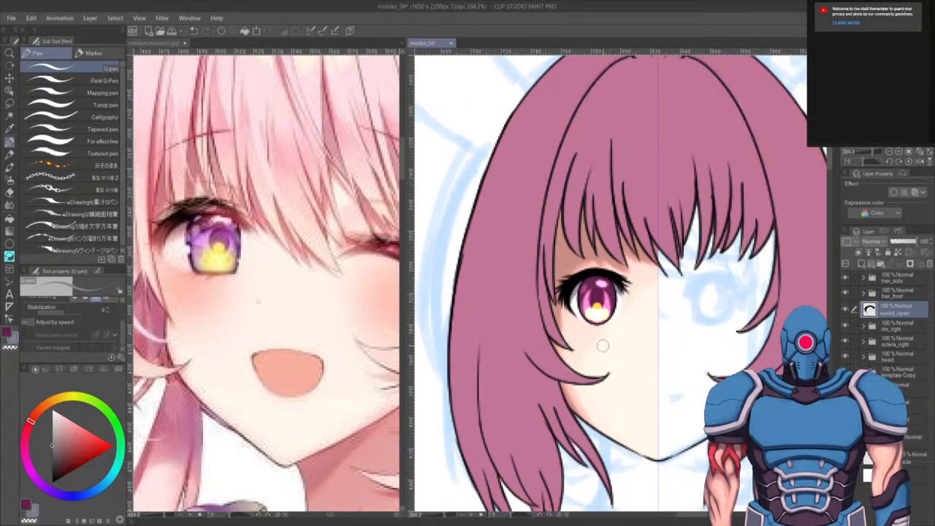
pyautogui.scroll(1, 617, 361)
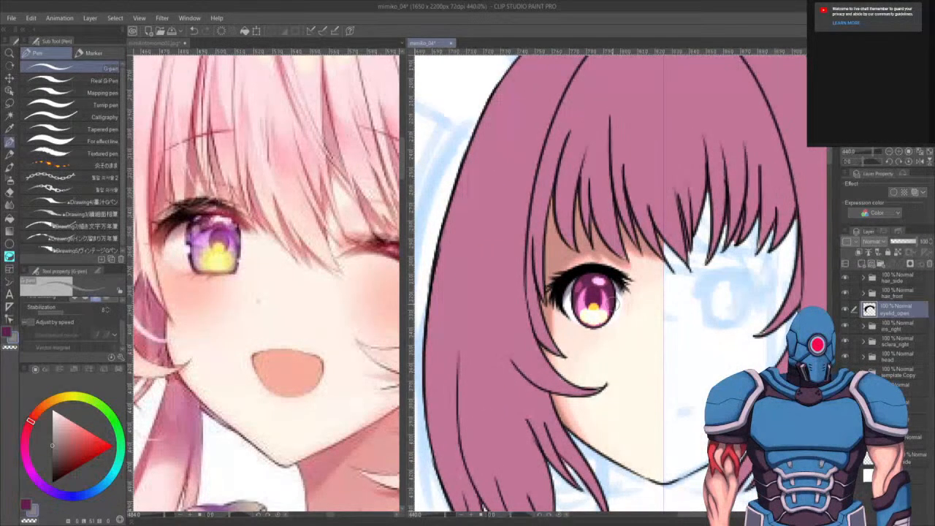
# - Check the layers inside the head folder and switch the drawing colour to black
pyautogui.moveTo(644, 336)
pyautogui.mouseDown()
pyautogui.moveTo(641, 417)
pyautogui.moveTo(635, 337)
pyautogui.mouseUp()
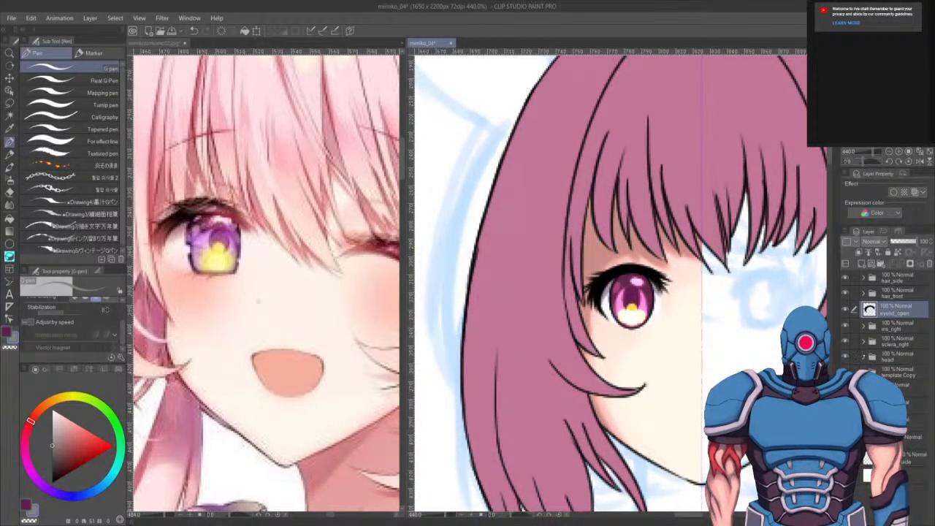
pyautogui.click(864, 356)
pyautogui.click(902, 371)
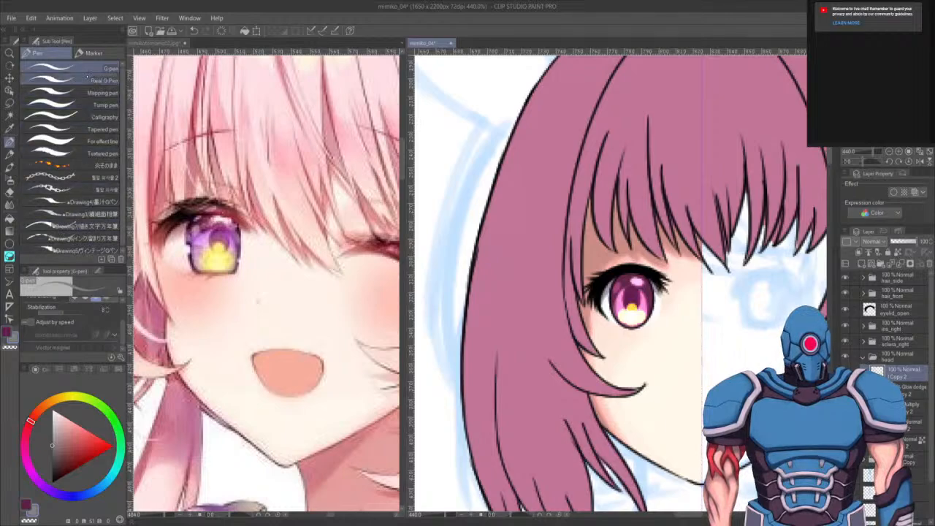
pyautogui.click(26, 504)
pyautogui.click(52, 482)
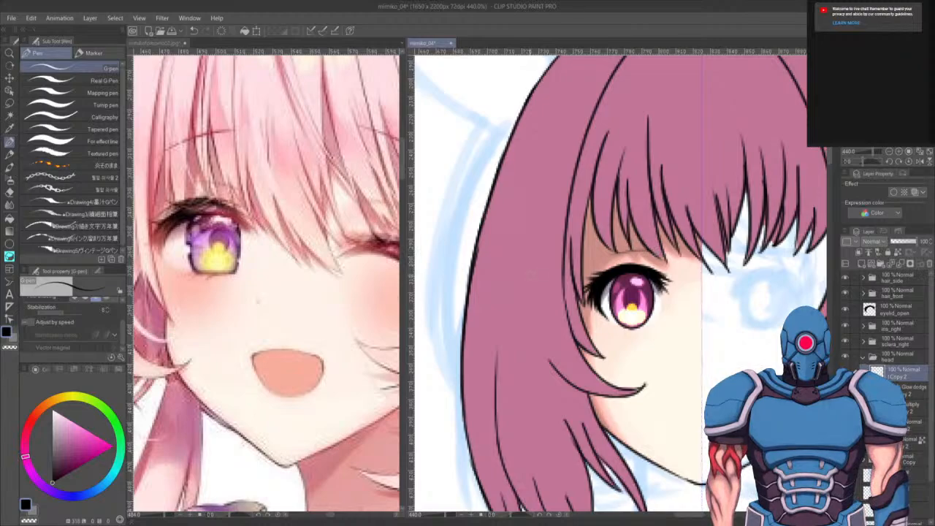
pyautogui.click(863, 357)
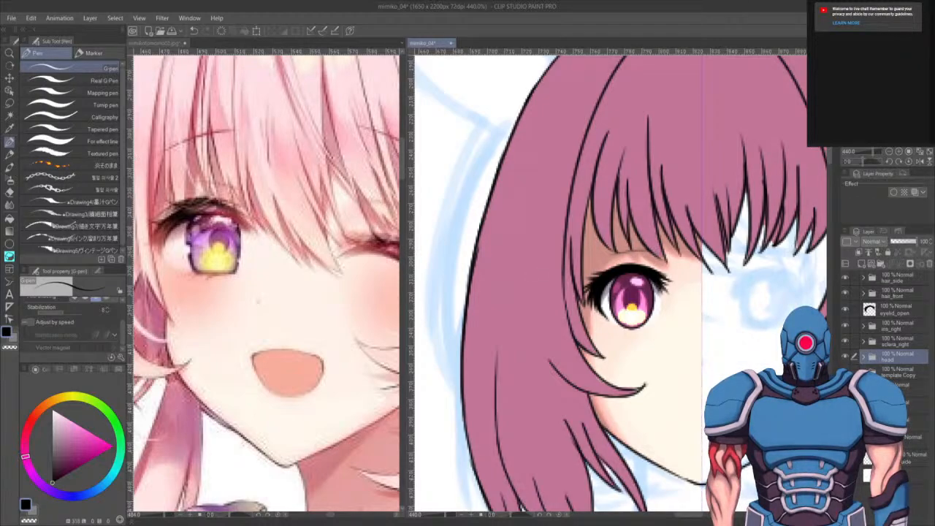
# - Add a new layer above the iris_right folder and move it above the eyelid_open layer
pyautogui.click(893, 326)
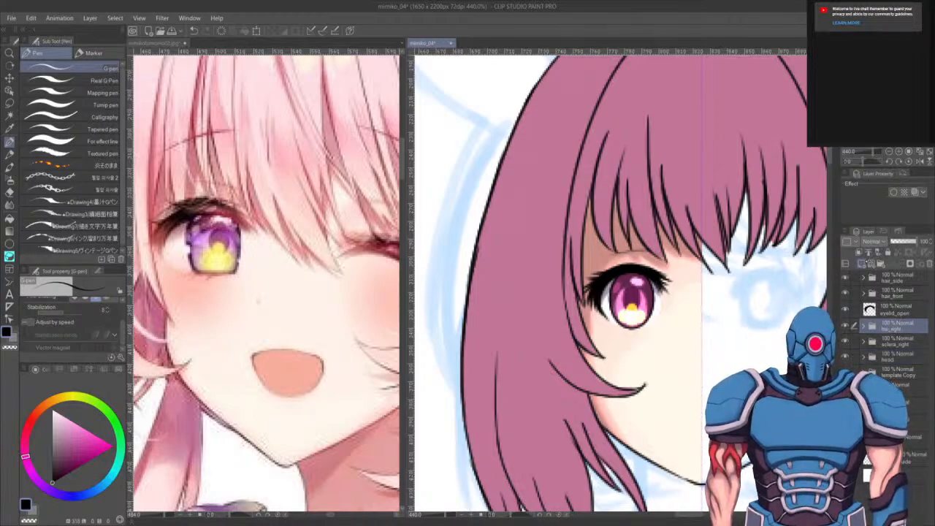
pyautogui.click(862, 263)
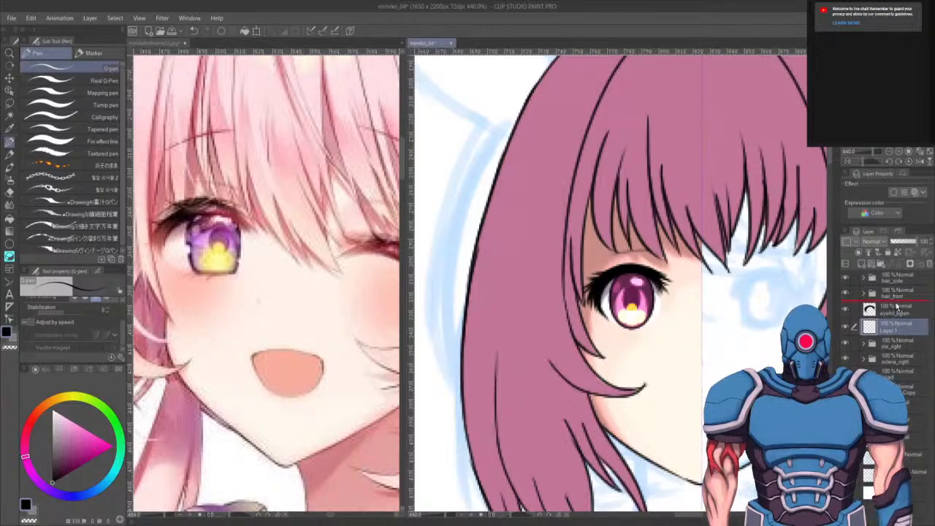
pyautogui.moveTo(891, 307); pyautogui.dragTo(892, 309)
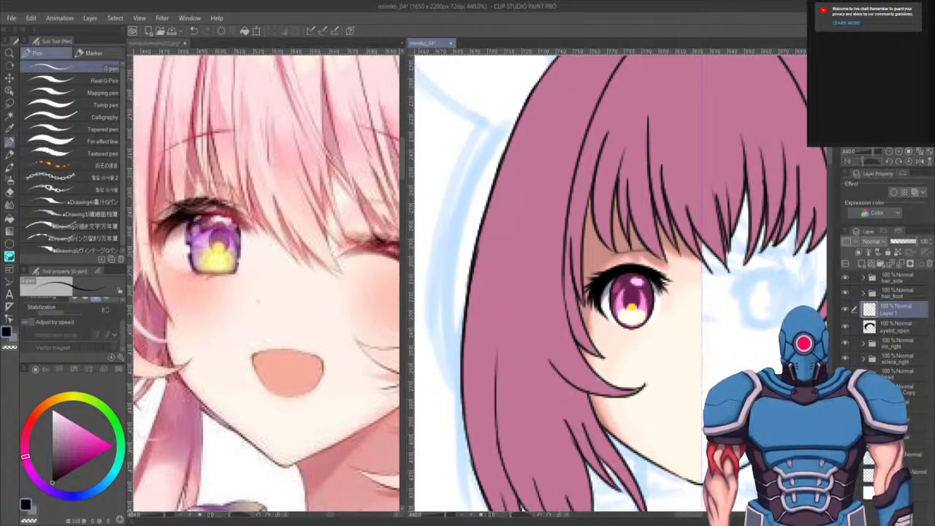
# - Rename the new layer brow_right
pyautogui.doubleClick(896, 311)
pyautogui.write('brow_right')
pyautogui.press('Return')
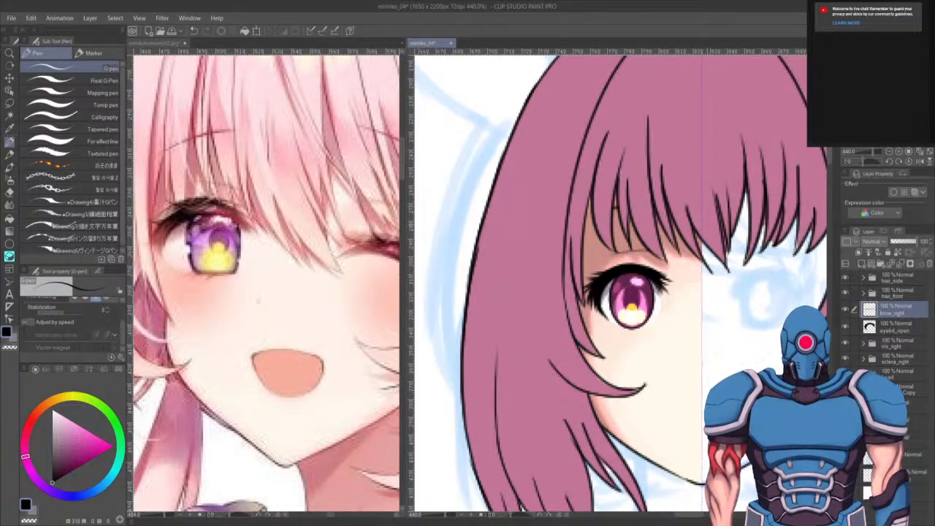
pyautogui.hotkey('ctrl', 'z')
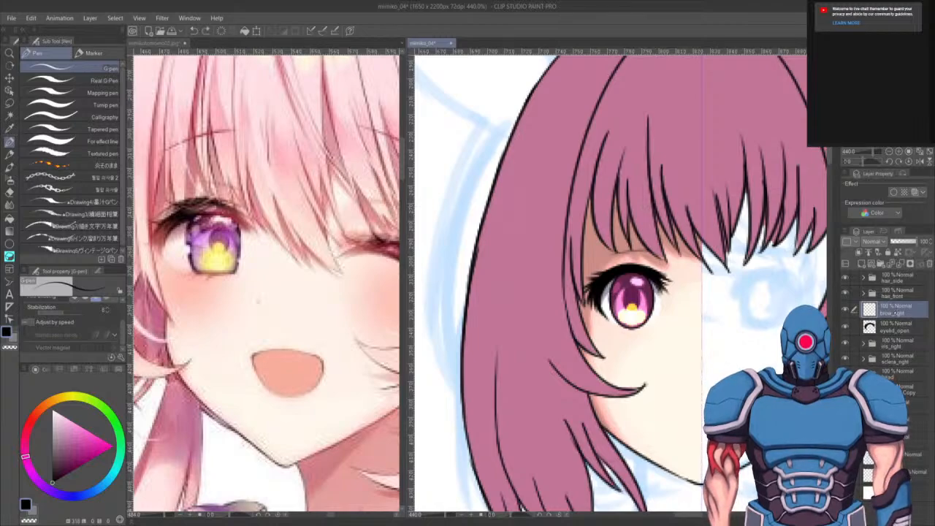
# - Move brow_right above the hair_front folder and draw the right eyebrow line above the eye, redrawing it several times
pyautogui.moveTo(899, 290); pyautogui.dragTo(899, 290)
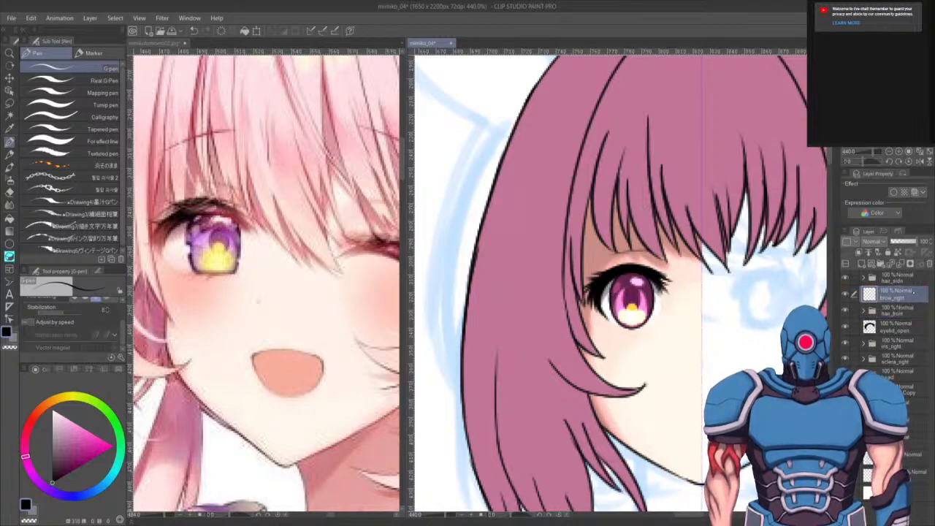
pyautogui.moveTo(589, 212); pyautogui.dragTo(670, 209)
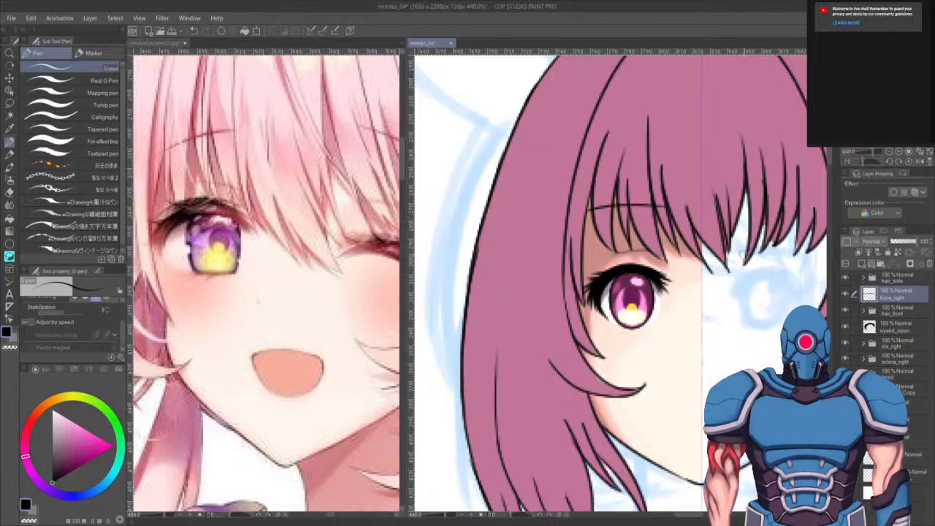
pyautogui.hotkey('ctrl', 'z')
pyautogui.moveTo(583, 213); pyautogui.dragTo(666, 206)
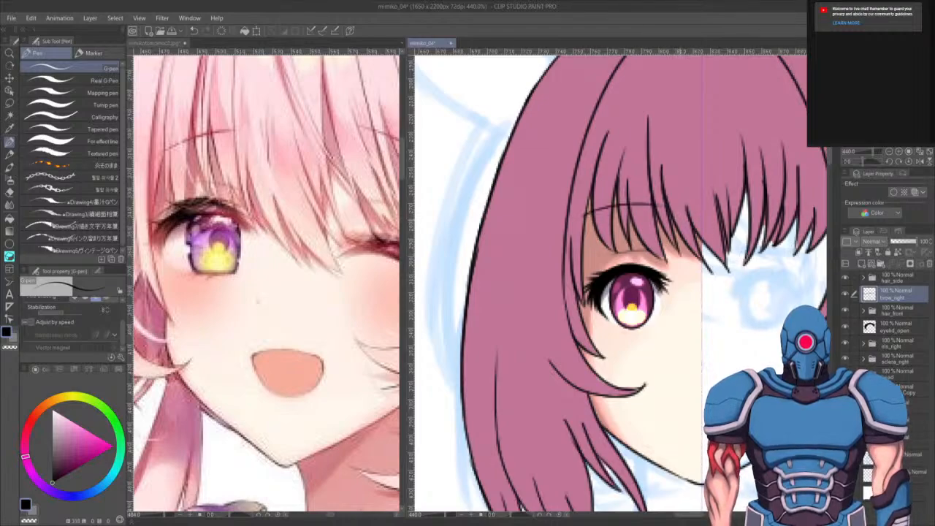
pyautogui.hotkey('ctrl', 'z')
pyautogui.moveTo(590, 211); pyautogui.dragTo(664, 209)
pyautogui.hotkey('ctrl', 'z')
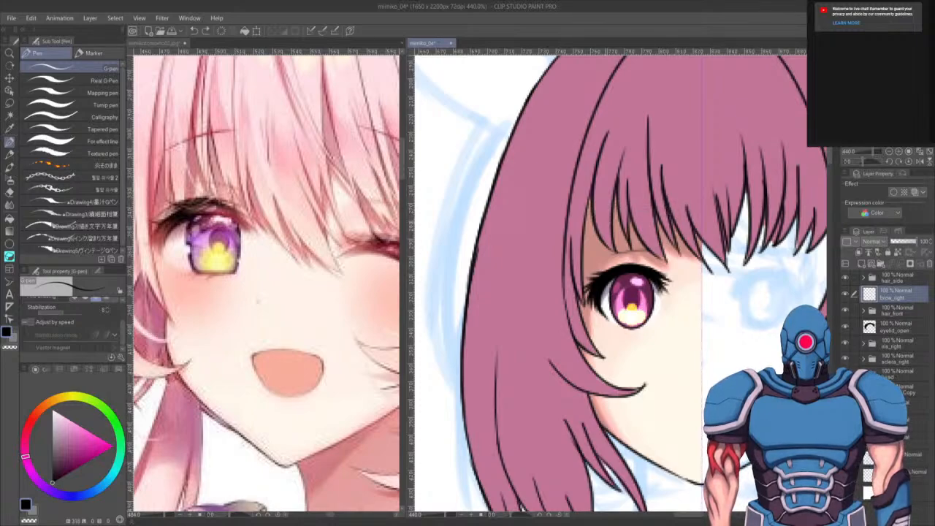
pyautogui.moveTo(590, 221); pyautogui.dragTo(674, 223)
pyautogui.hotkey('ctrl', 'z')
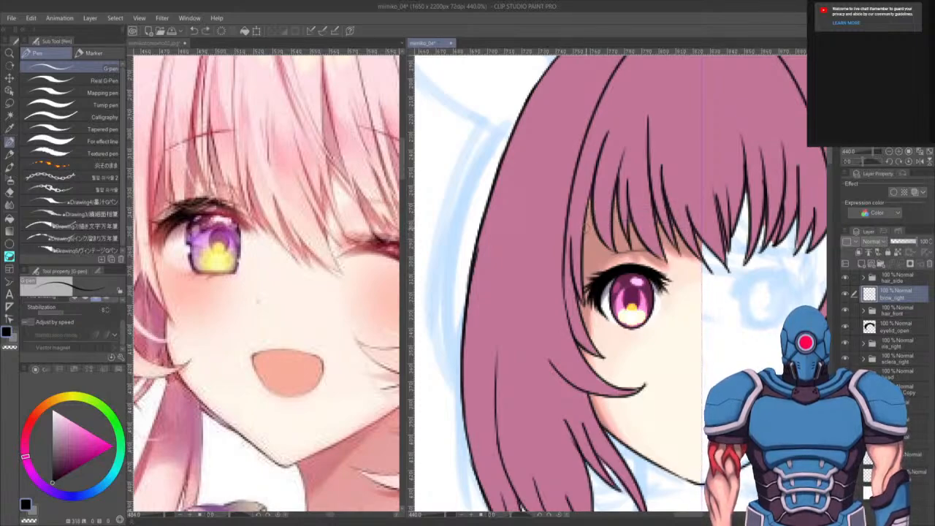
pyautogui.moveTo(586, 223); pyautogui.dragTo(662, 219)
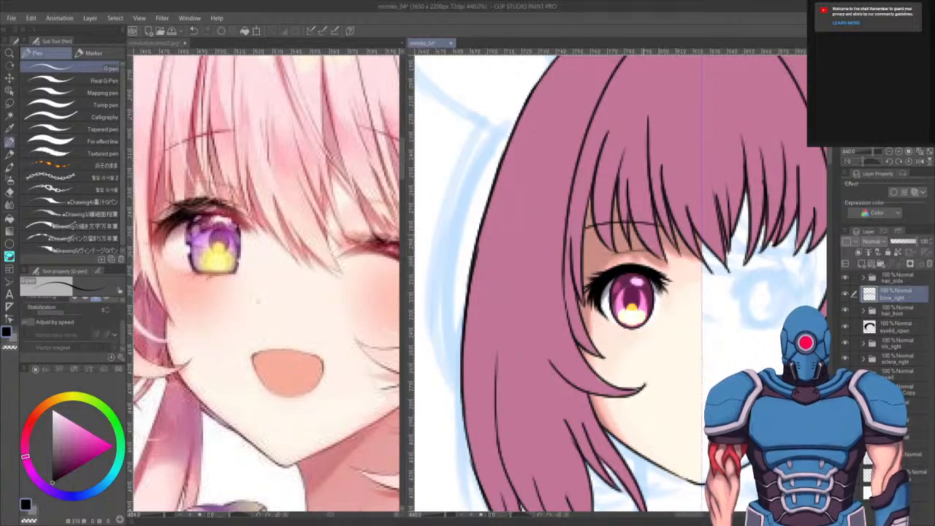
# - Pan around the face to examine the eyebrow and face against the reference
pyautogui.moveTo(676, 316); pyautogui.dragTo(569, 429)
pyautogui.moveTo(573, 502); pyautogui.dragTo(611, 439)
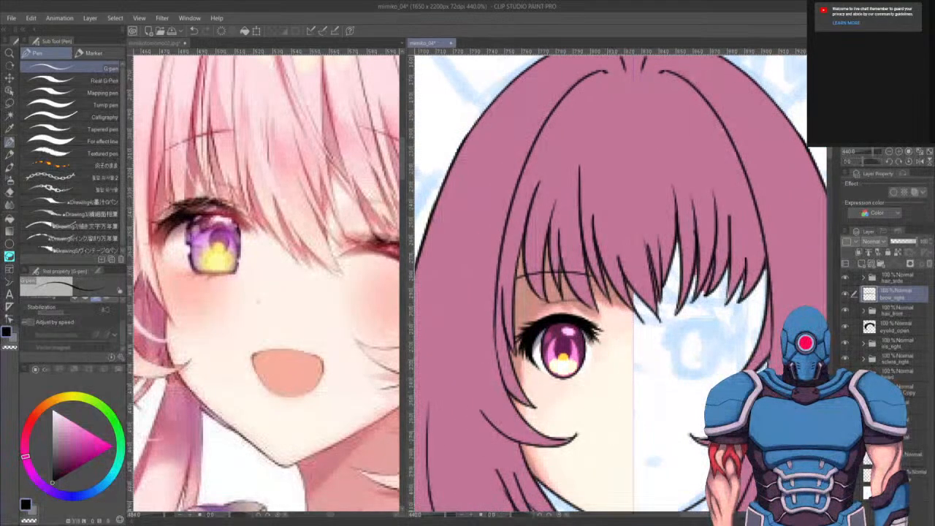
pyautogui.moveTo(634, 337); pyautogui.dragTo(627, 355)
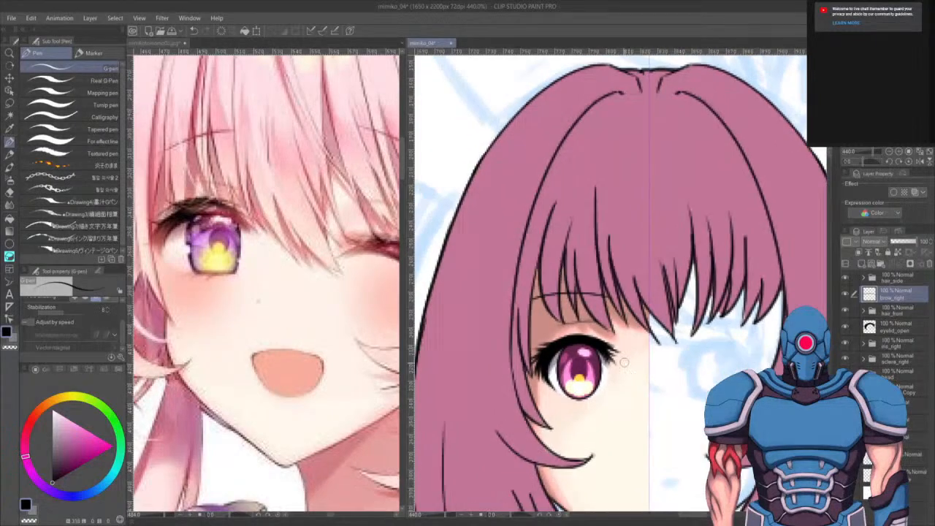
pyautogui.moveTo(657, 396); pyautogui.dragTo(704, 312)
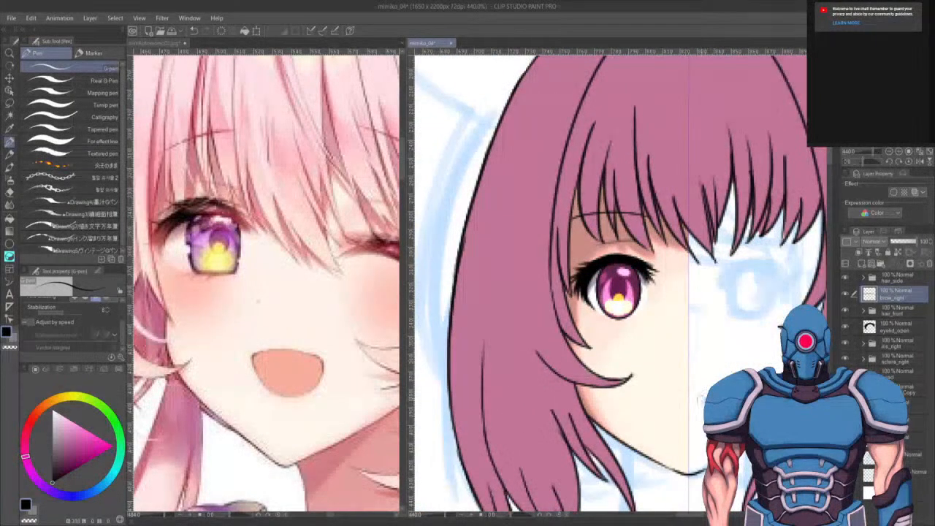
pyautogui.moveTo(684, 396); pyautogui.dragTo(661, 446)
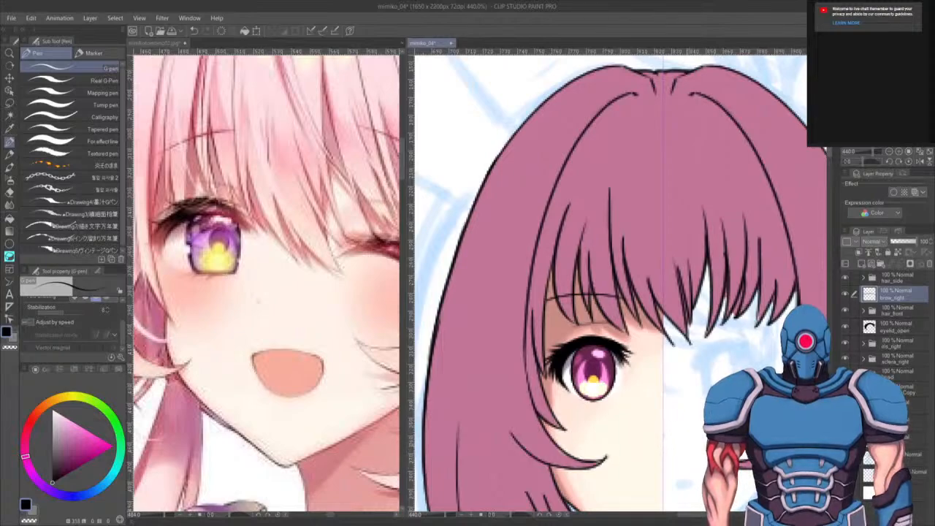
pyautogui.moveTo(657, 409); pyautogui.dragTo(666, 378)
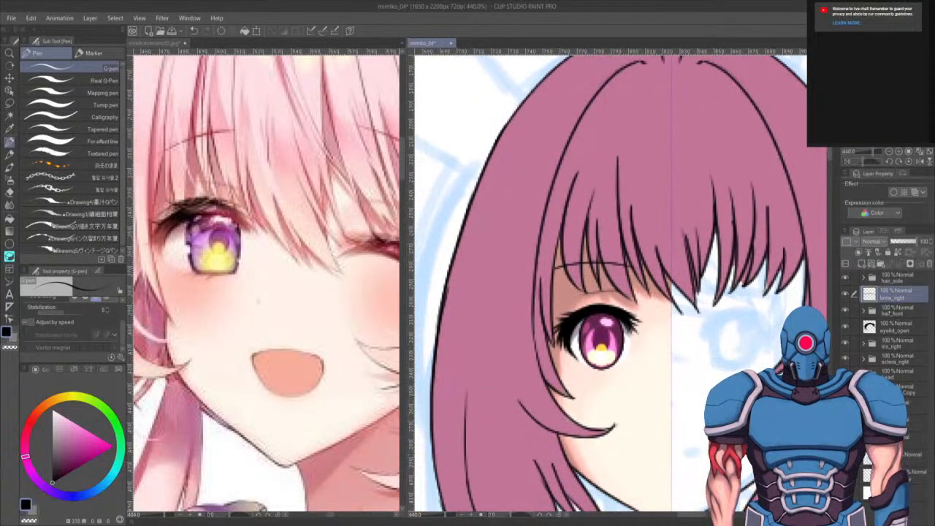
pyautogui.moveTo(648, 414); pyautogui.dragTo(646, 363)
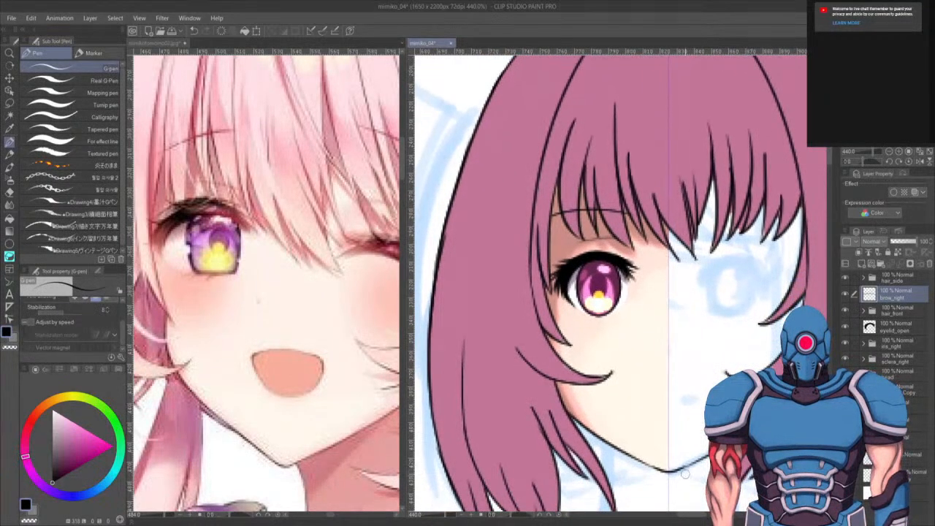
# - Select the face shadow layer inside the head folder and flip it horizontally with a transform
pyautogui.click(862, 375)
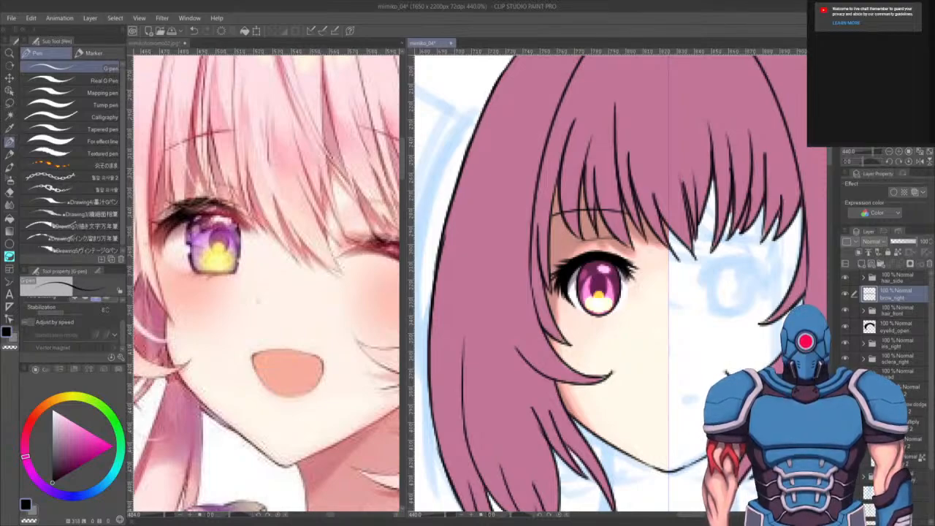
pyautogui.click(920, 458)
pyautogui.keyDown('shift'); pyautogui.click(917, 407); pyautogui.keyUp('shift')
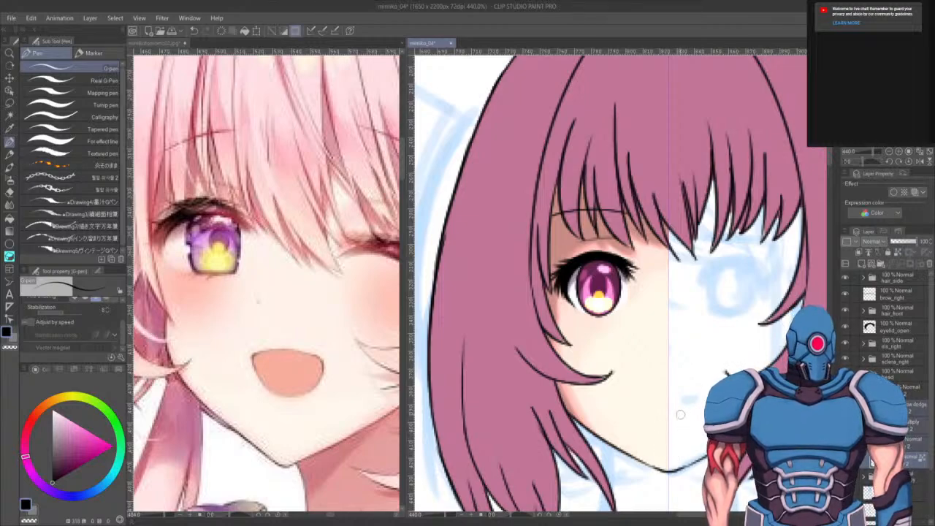
pyautogui.hotkey('ctrl', 't')
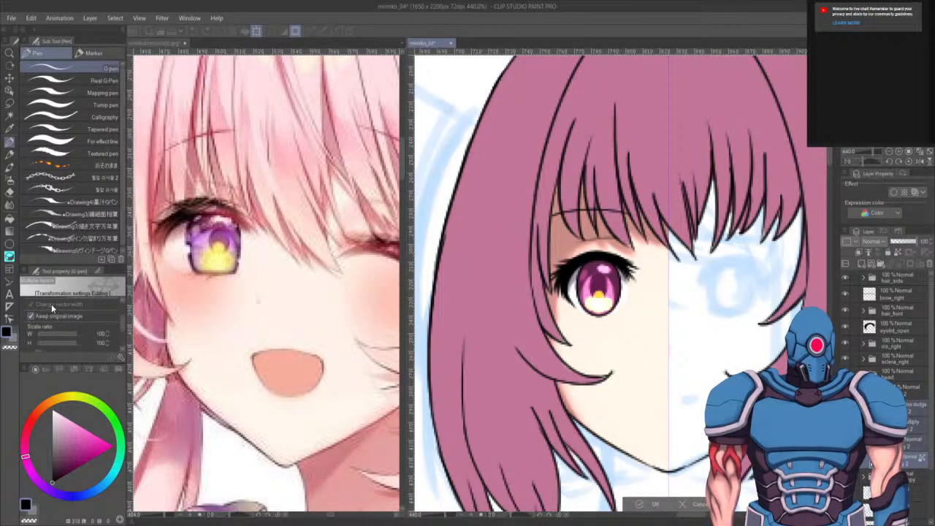
pyautogui.moveTo(120, 325); pyautogui.dragTo(120, 297)
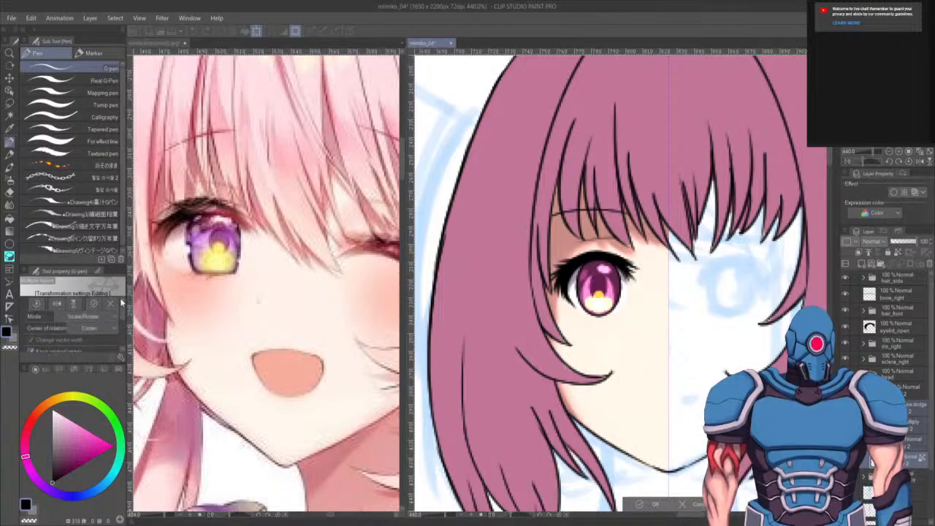
pyautogui.click(58, 303)
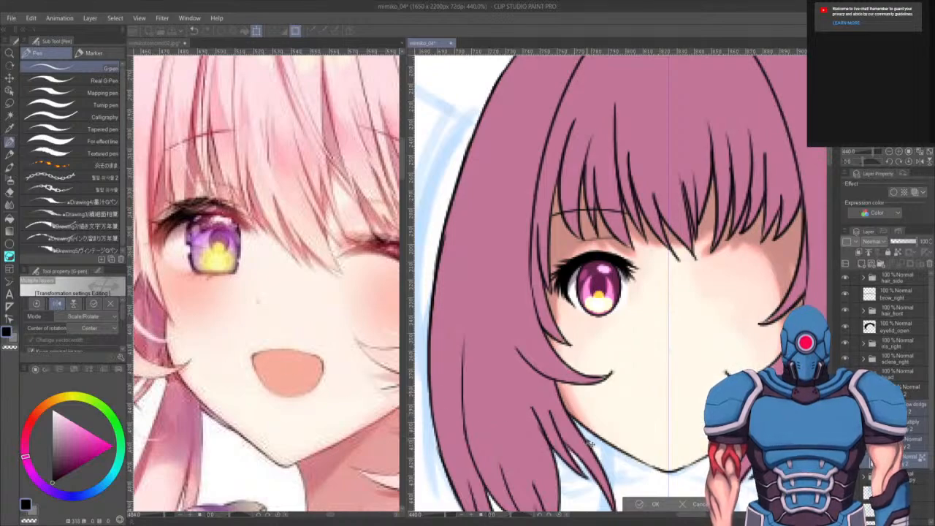
pyautogui.press('Return')
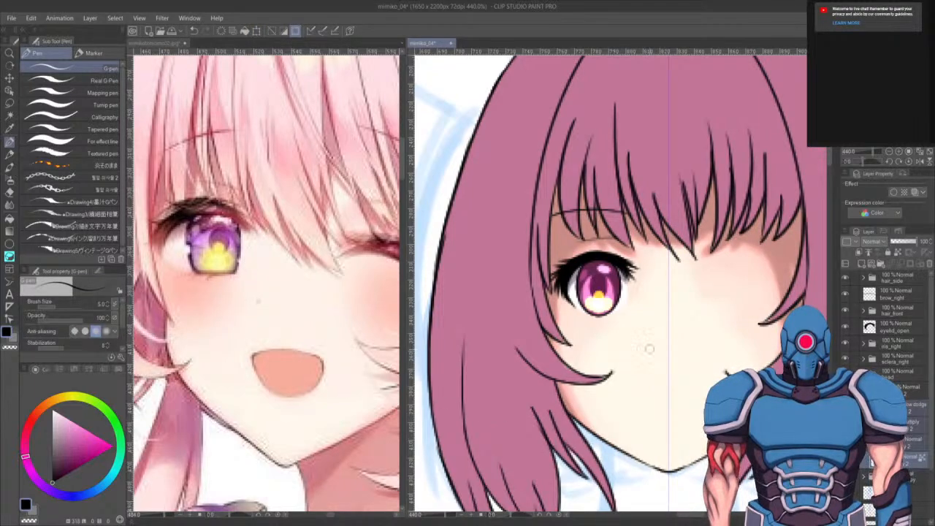
# - Zoom out on the face, select the glow dodge layer and switch to the opaque watercolour brush
pyautogui.moveTo(670, 367); pyautogui.dragTo(633, 377)
pyautogui.scroll(-2, 621, 363)
pyautogui.scroll(-3, 620, 363)
pyautogui.scroll(5, 621, 365)
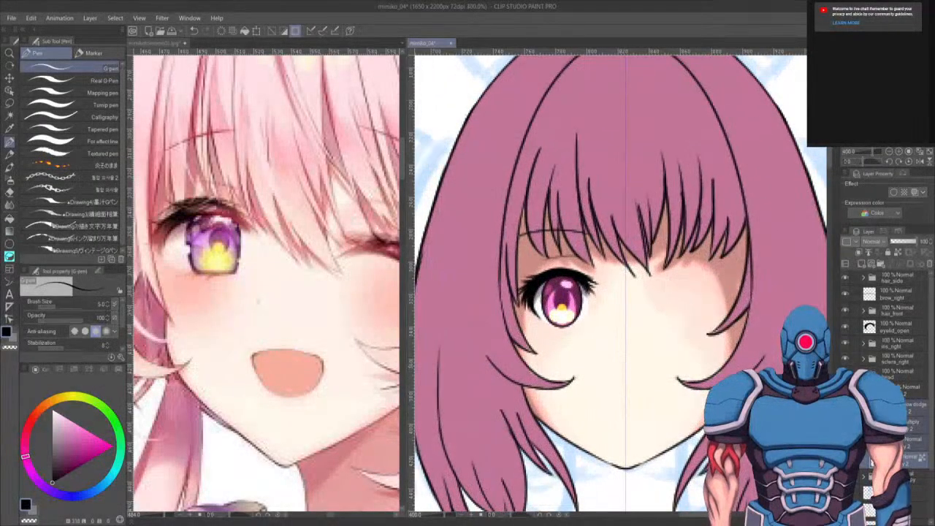
pyautogui.click(903, 406)
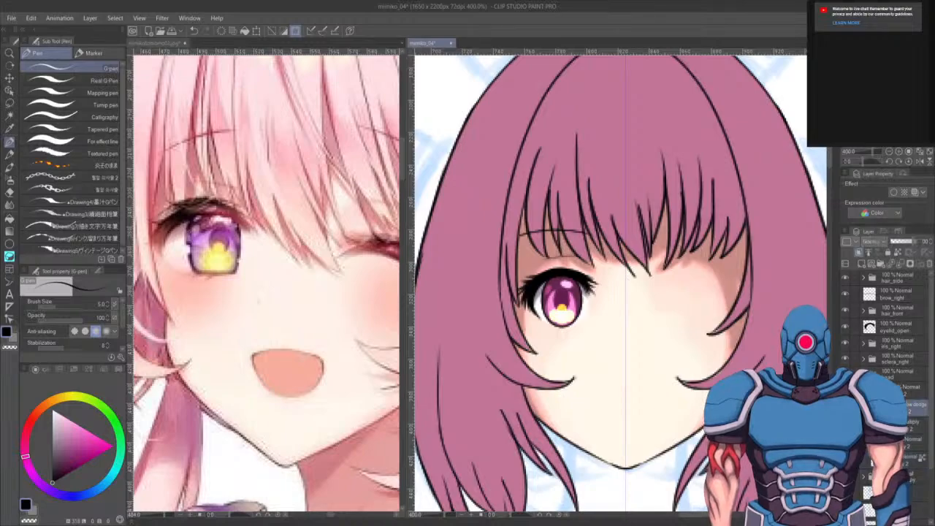
pyautogui.press('b')
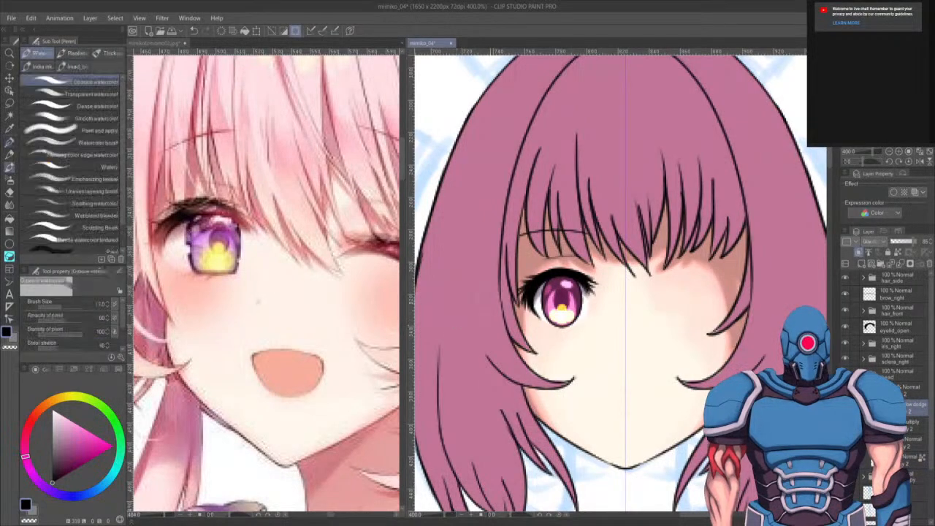
# - Enlarge the brush, swap to the secondary colour and paint a glow on the cheek beside the right hair
pyautogui.press(']')
pyautogui.press(']')
pyautogui.press(']')
pyautogui.press(']')
pyautogui.press(']')
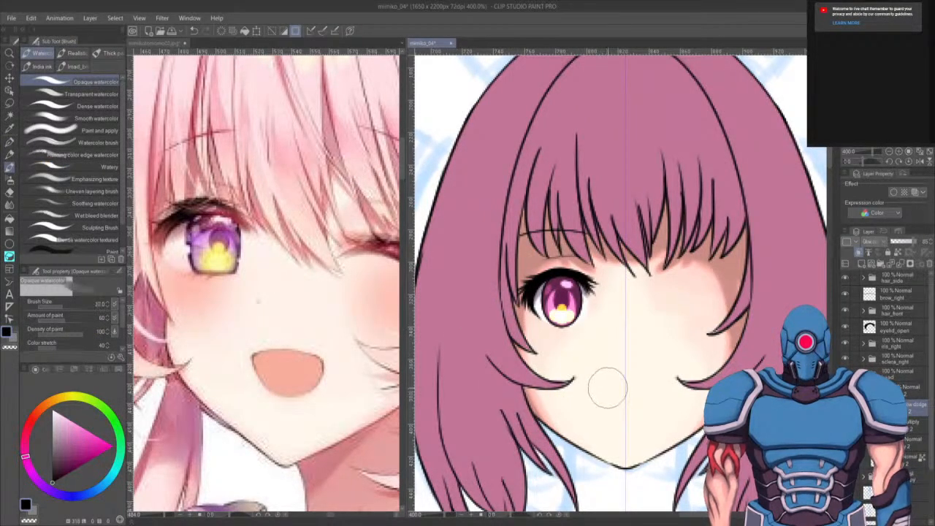
pyautogui.press('x')
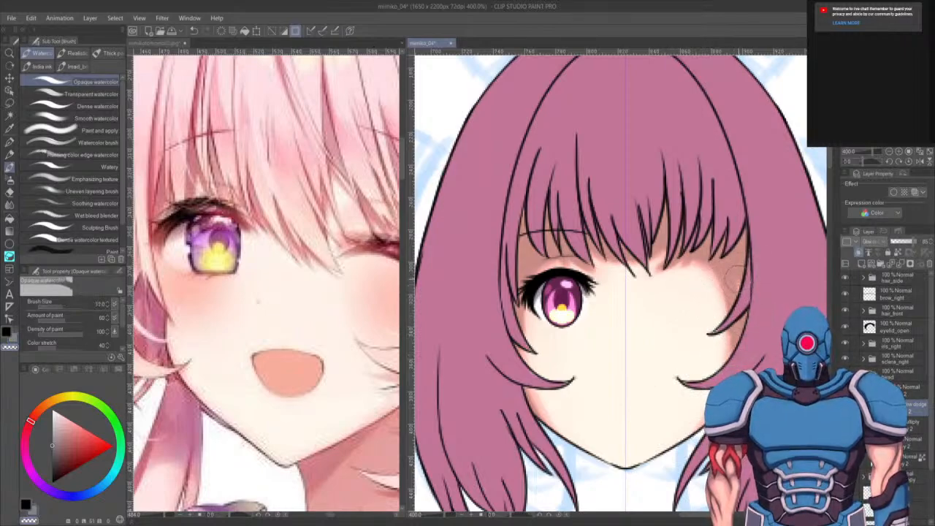
pyautogui.press('[')
pyautogui.moveTo(733, 298); pyautogui.dragTo(743, 270)
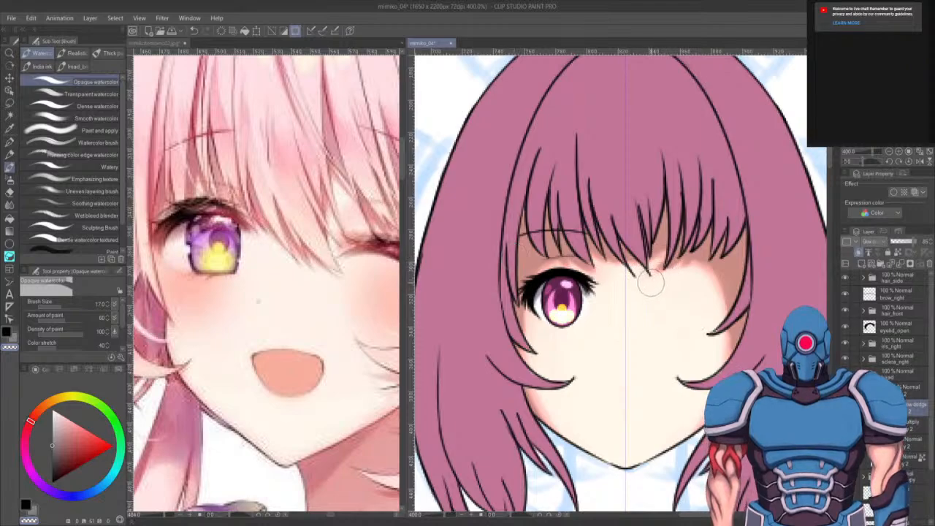
pyautogui.press('c')
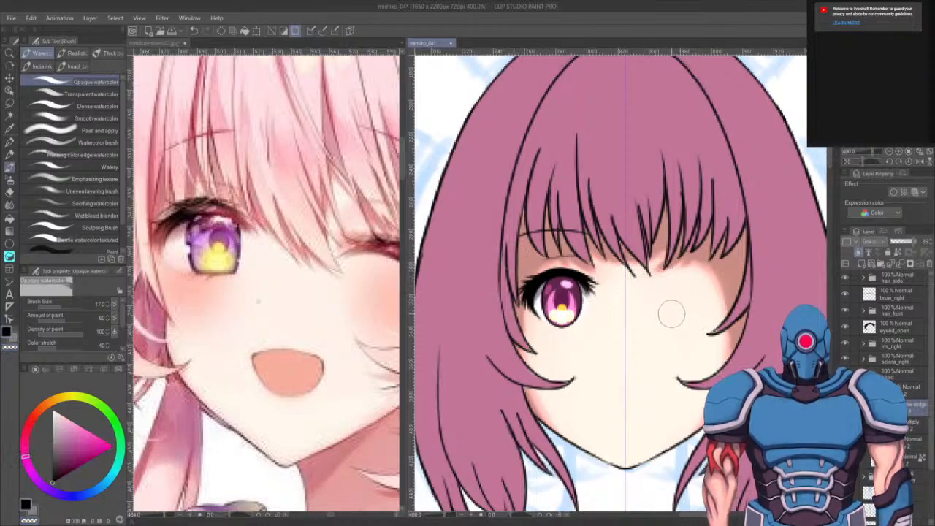
pyautogui.press('c')
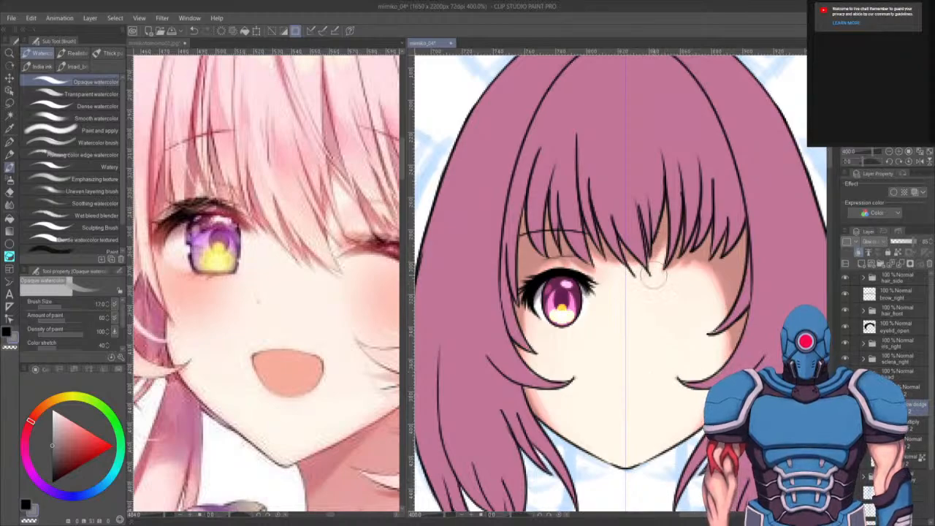
# - Extend the cheek glow with one more stroke upward along the right hair
pyautogui.moveTo(674, 315); pyautogui.dragTo(677, 230)
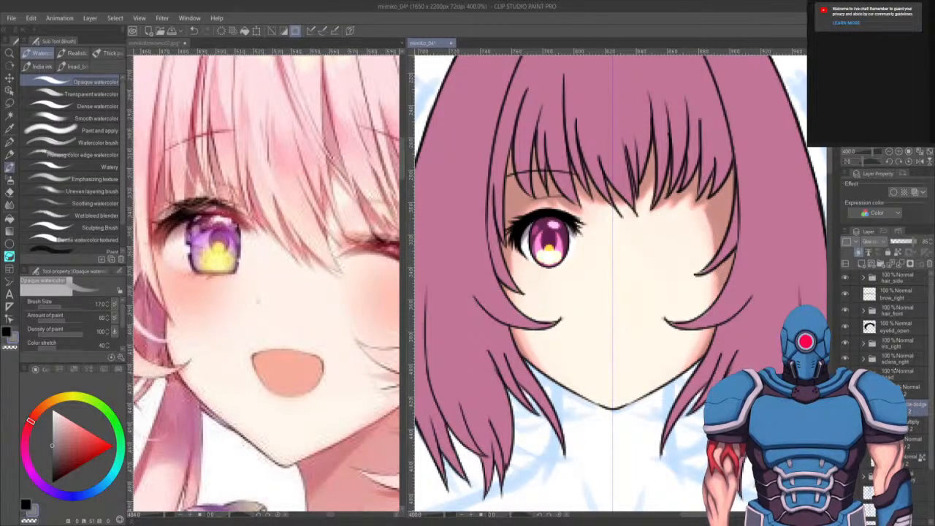
# - Duplicate the right brow, eyelid, iris and sclera layers and arrange the copies in the layer stack
pyautogui.click(864, 375)
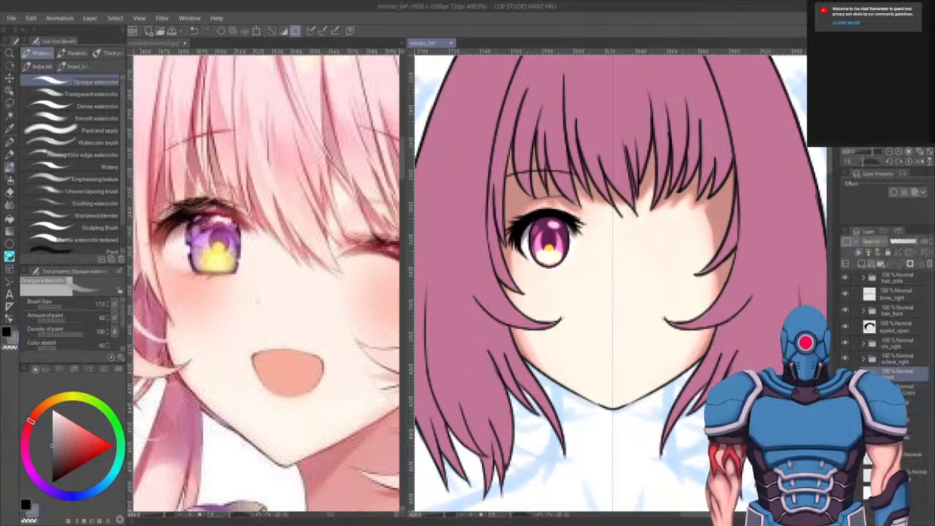
pyautogui.click(898, 358)
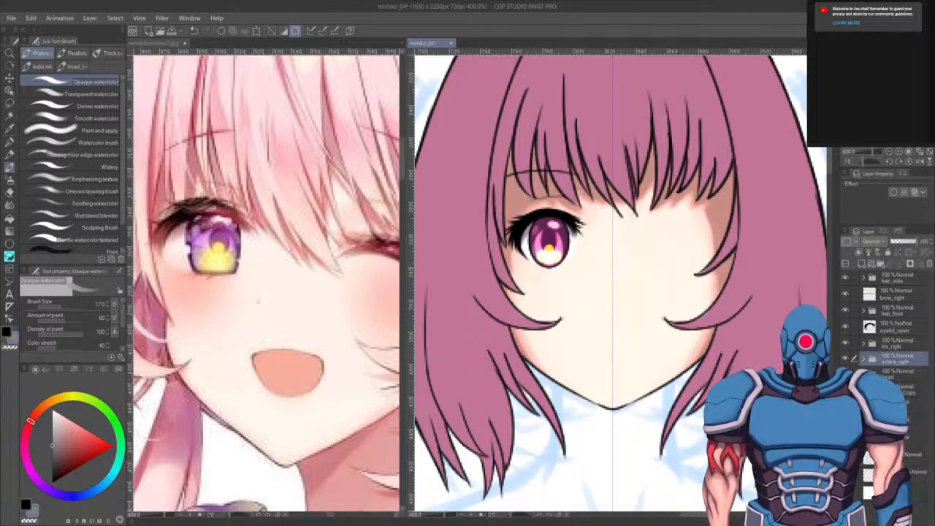
pyautogui.keyDown('shift'); pyautogui.click(870, 332); pyautogui.keyUp('shift')
pyautogui.keyDown('ctrl'); pyautogui.click(910, 295); pyautogui.keyUp('ctrl')
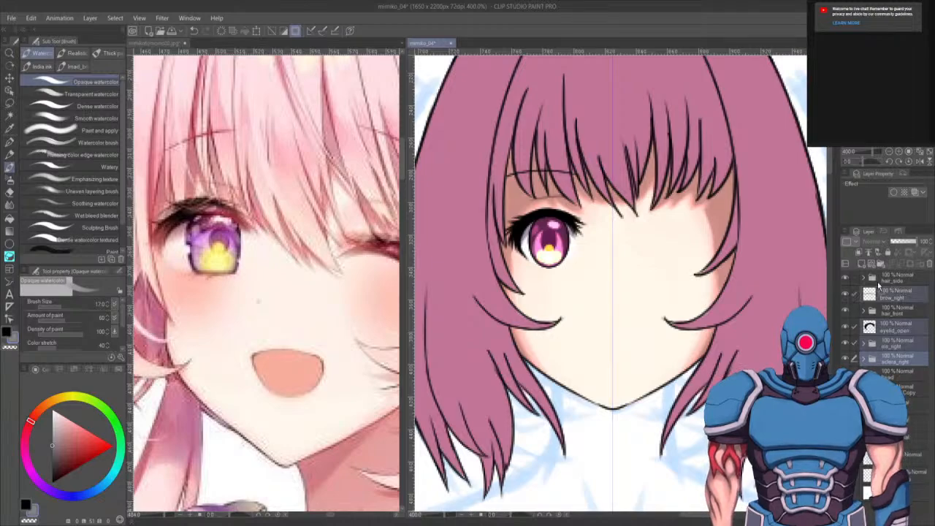
pyautogui.moveTo(904, 295)
pyautogui.mouseDown()
pyautogui.moveTo(862, 263)
pyautogui.moveTo(901, 284)
pyautogui.moveTo(905, 298)
pyautogui.mouseUp()
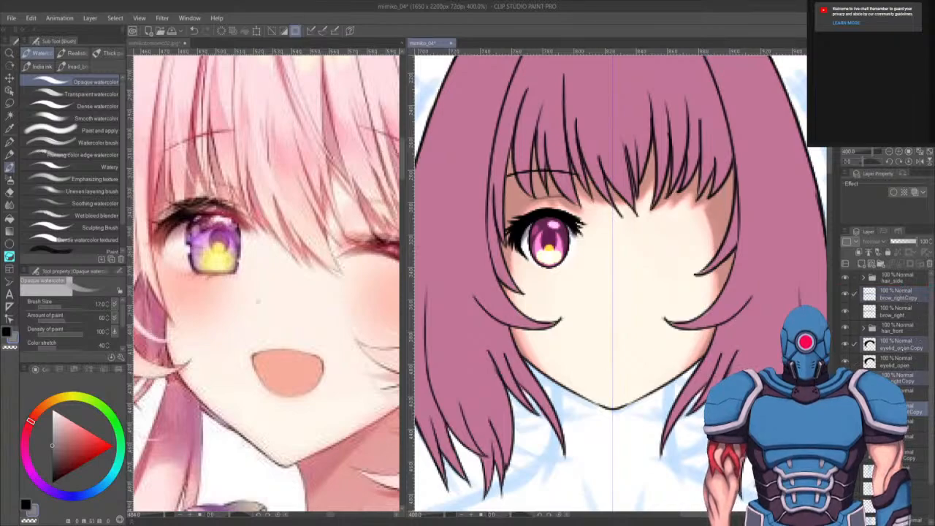
pyautogui.click(891, 341)
pyautogui.keyDown('ctrl'); pyautogui.click(899, 380); pyautogui.keyUp('ctrl')
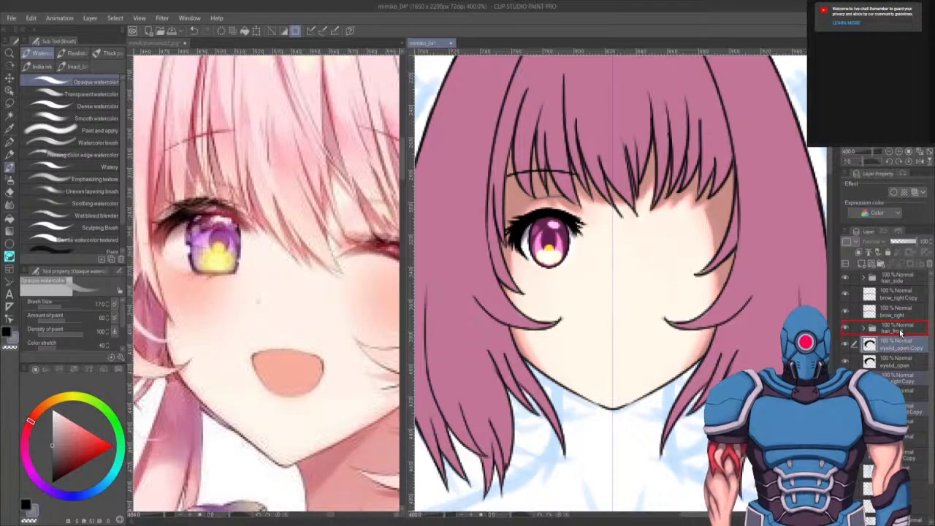
pyautogui.moveTo(900, 336); pyautogui.dragTo(893, 332)
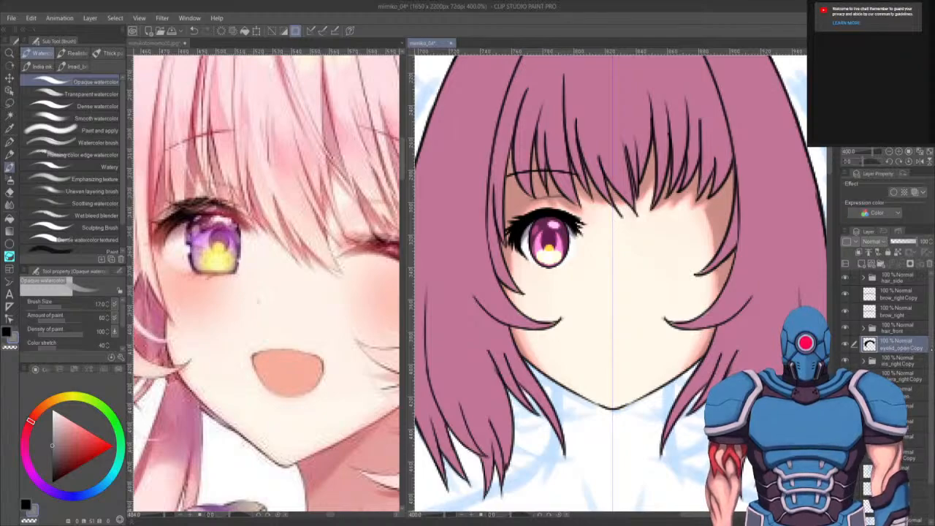
# - Rename the copied layers as eyelid_open2, iris_left, sclera_left and brow_left
pyautogui.click(911, 363)
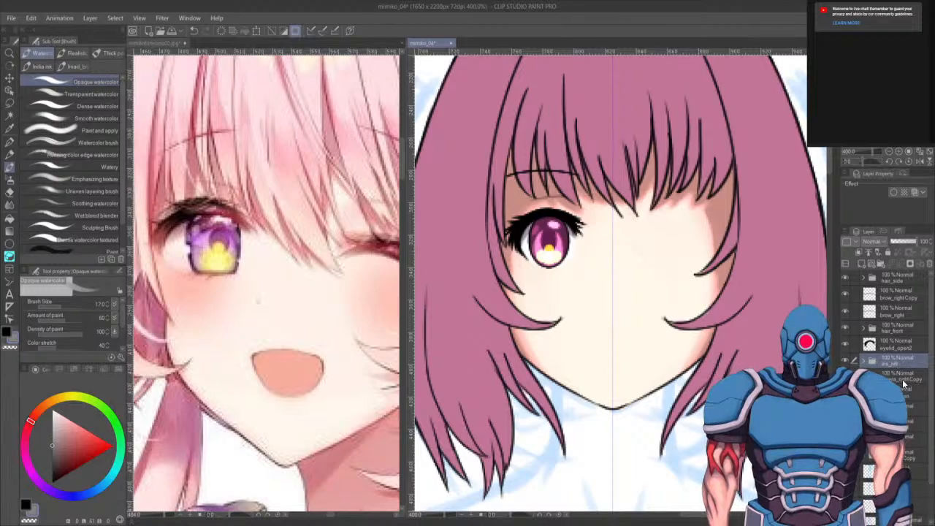
pyautogui.click(904, 379)
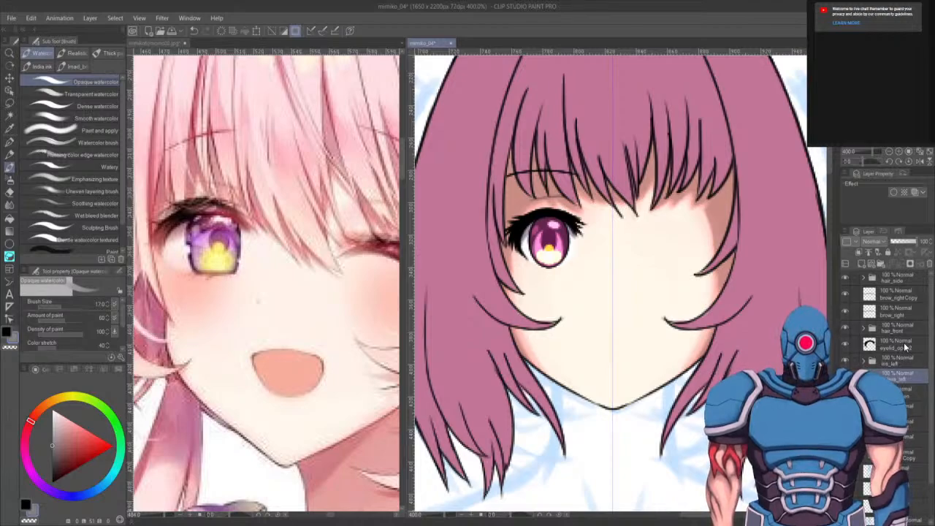
pyautogui.keyDown('shift'); pyautogui.click(905, 341); pyautogui.keyUp('shift')
pyautogui.click(904, 297)
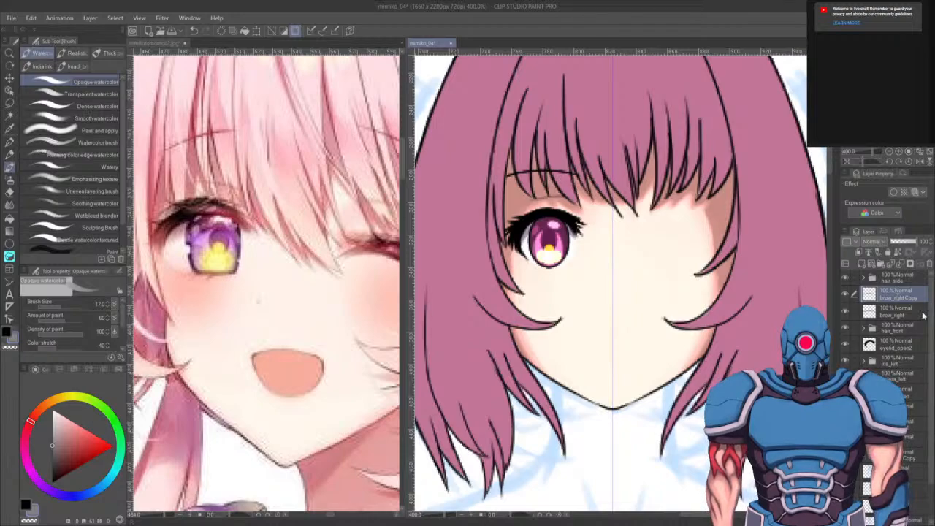
pyautogui.write('brow_left')
pyautogui.press('Return')
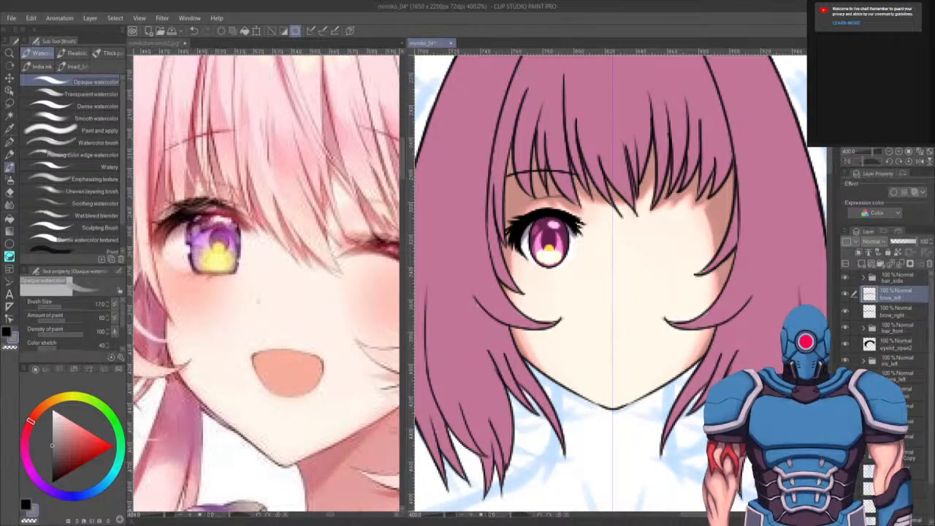
# - Flip the copied eye and brow layers horizontally with a transform, without keeping the original image, to form the left eye
pyautogui.keyDown('ctrl'); pyautogui.click(894, 361); pyautogui.keyUp('ctrl')
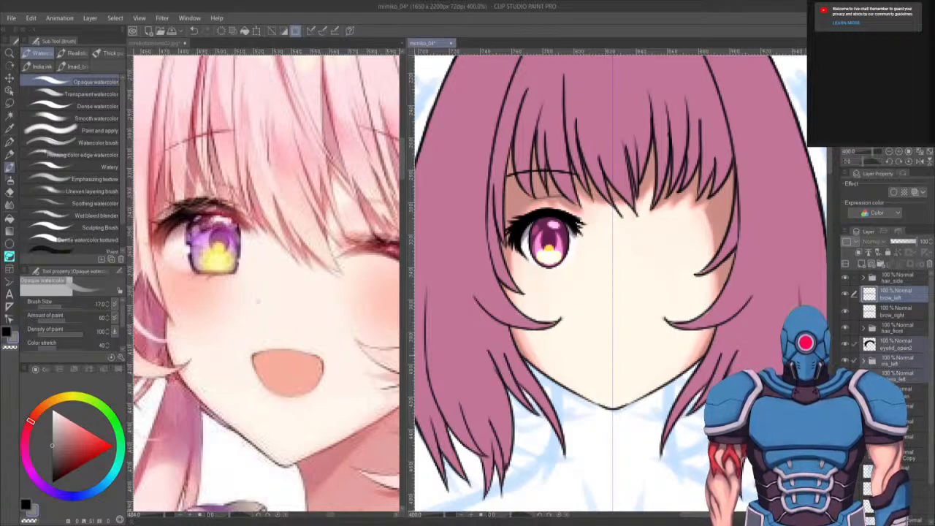
pyautogui.hotkey('ctrl', 't')
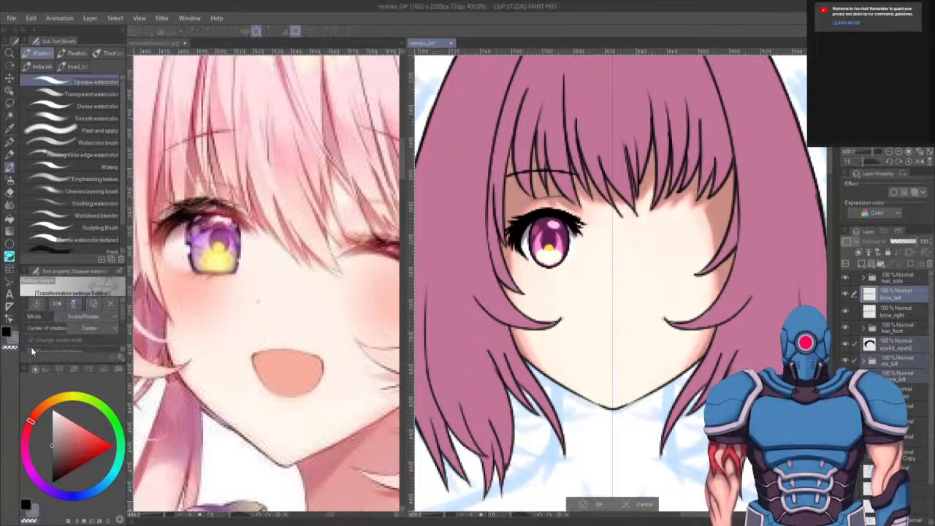
pyautogui.scroll(-2, 123, 320)
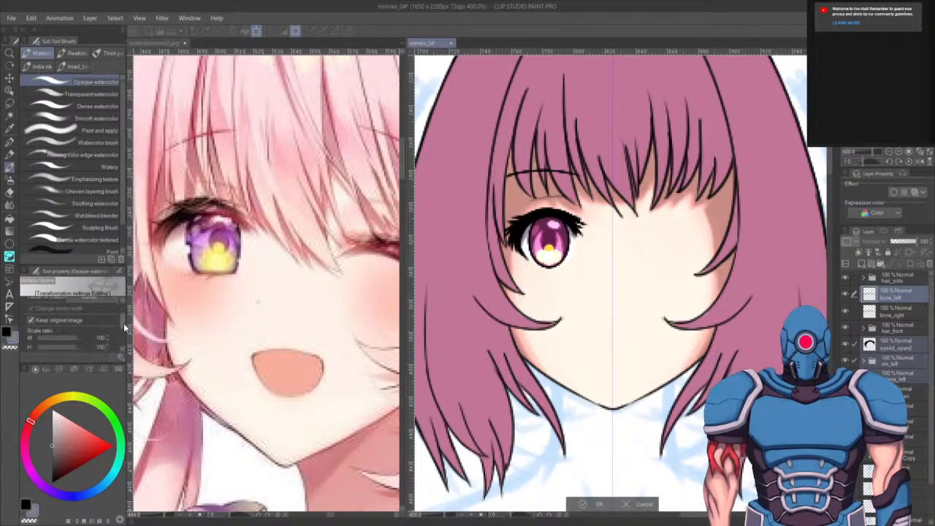
pyautogui.scroll(-1, 123, 321)
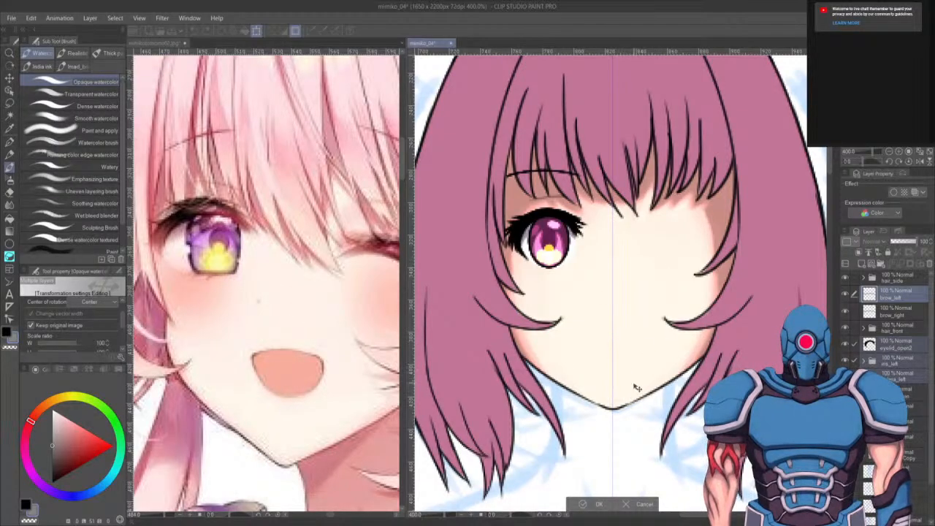
pyautogui.scroll(-1, 628, 386)
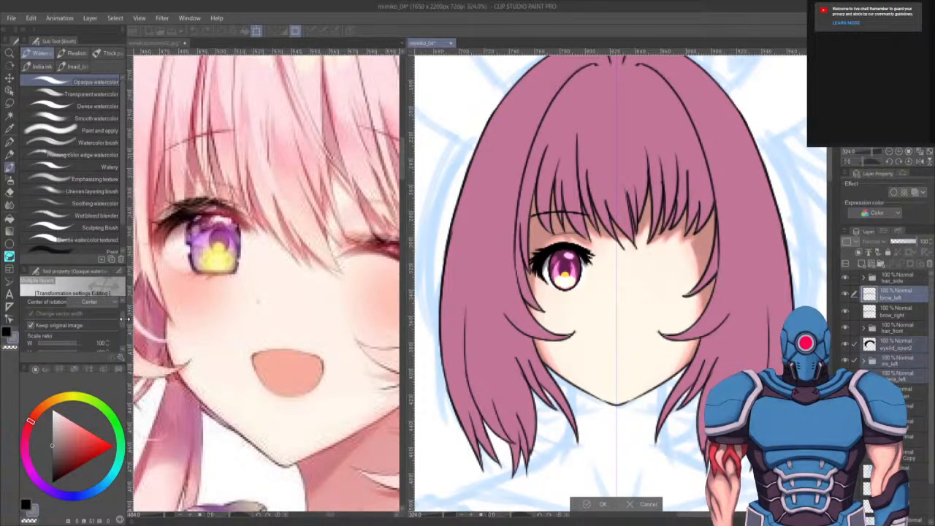
pyautogui.scroll(2, 123, 314)
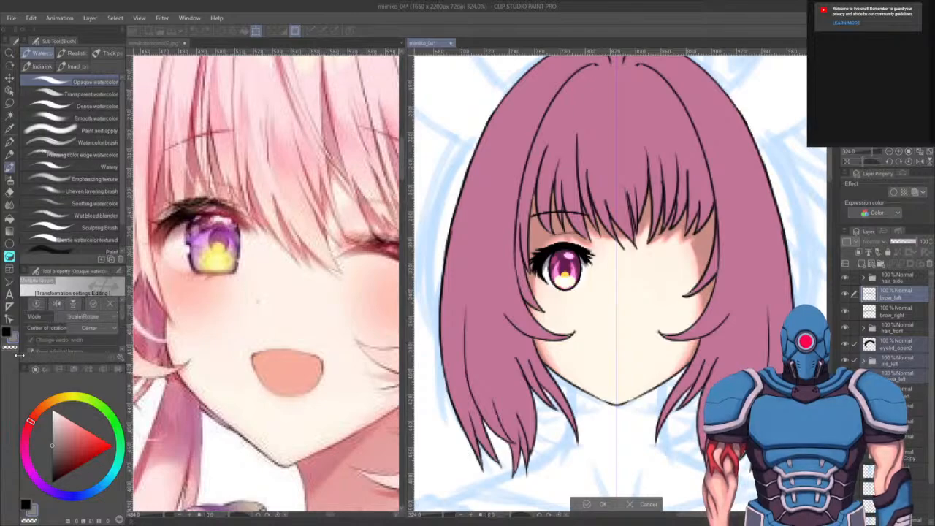
pyautogui.scroll(-1, 41, 317)
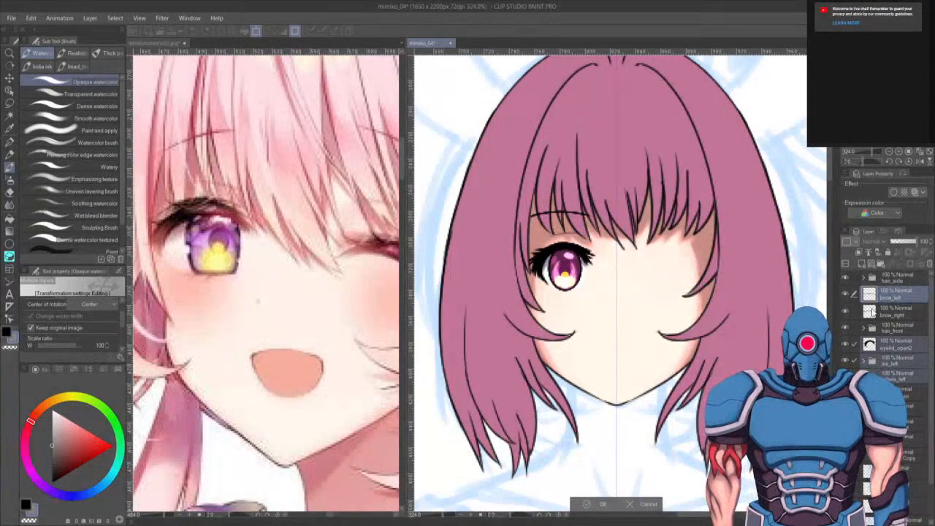
pyautogui.click(31, 329)
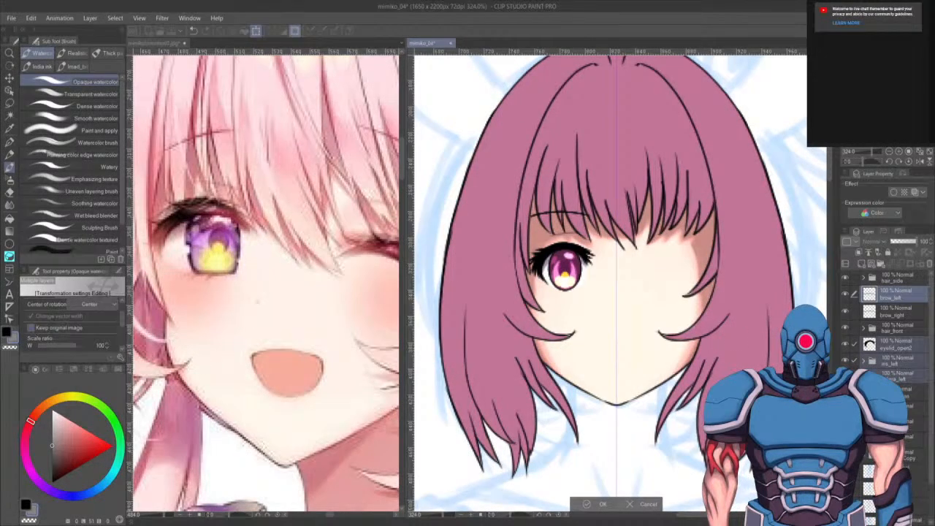
pyautogui.scroll(2, 59, 309)
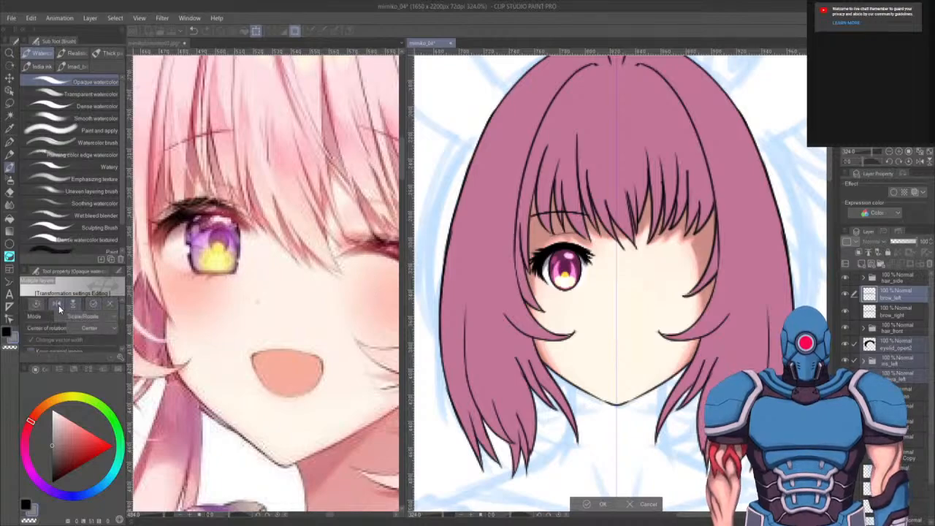
pyautogui.click(59, 305)
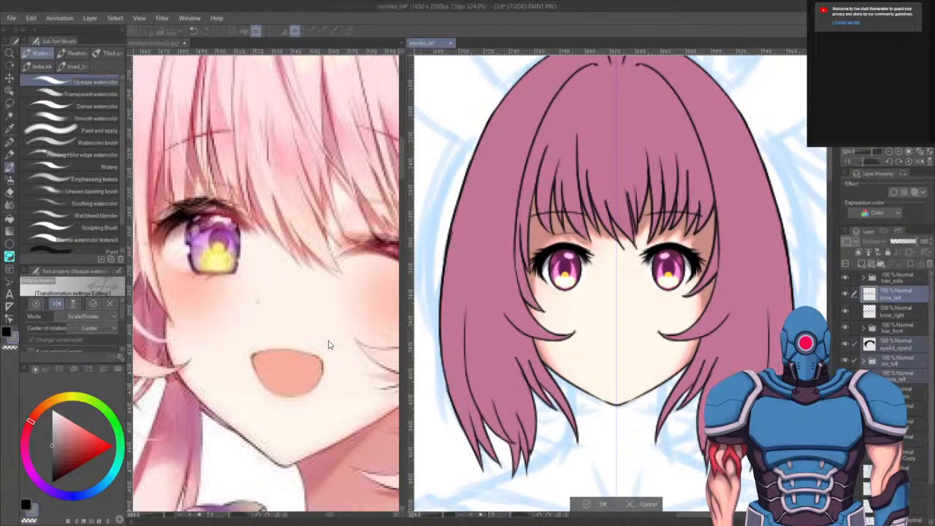
pyautogui.press('Return')
# - Zoom out and pan around the face to check the placement of the mirrored left eye
pyautogui.hotkey('ctrl', '-')
pyautogui.hotkey('ctrl', '-')
pyautogui.hotkey('ctrl', '-')
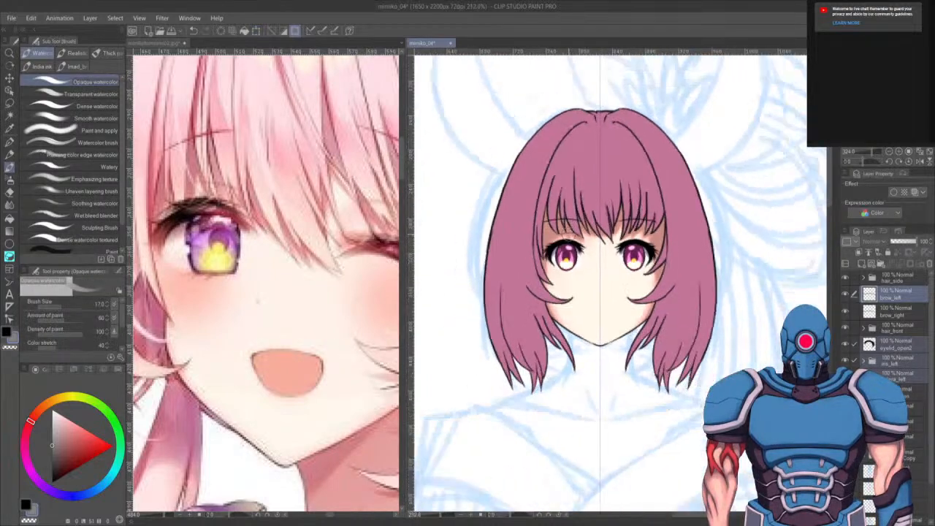
pyautogui.click(908, 368)
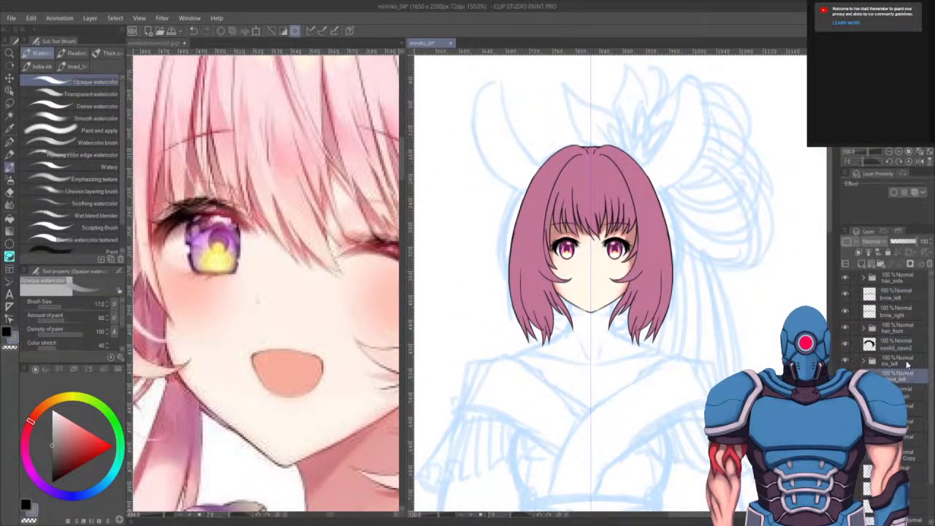
pyautogui.click(905, 351)
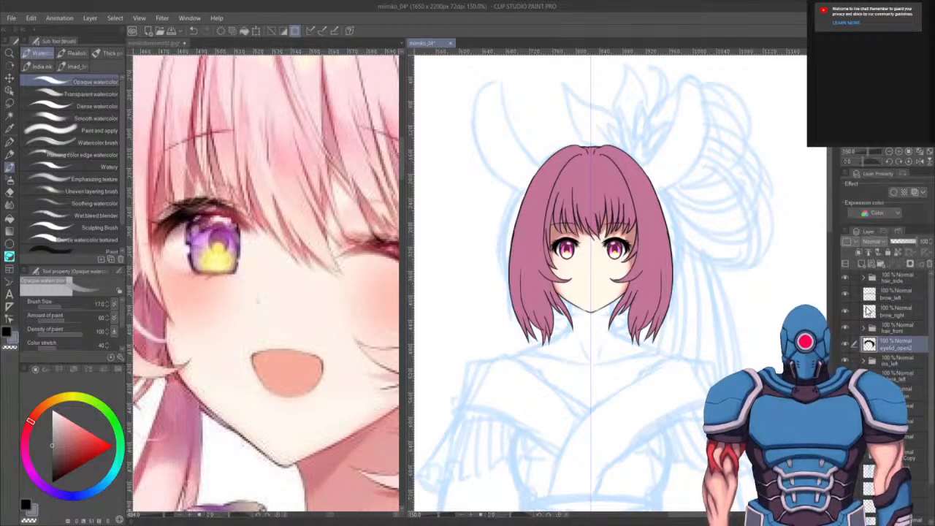
pyautogui.press('k')
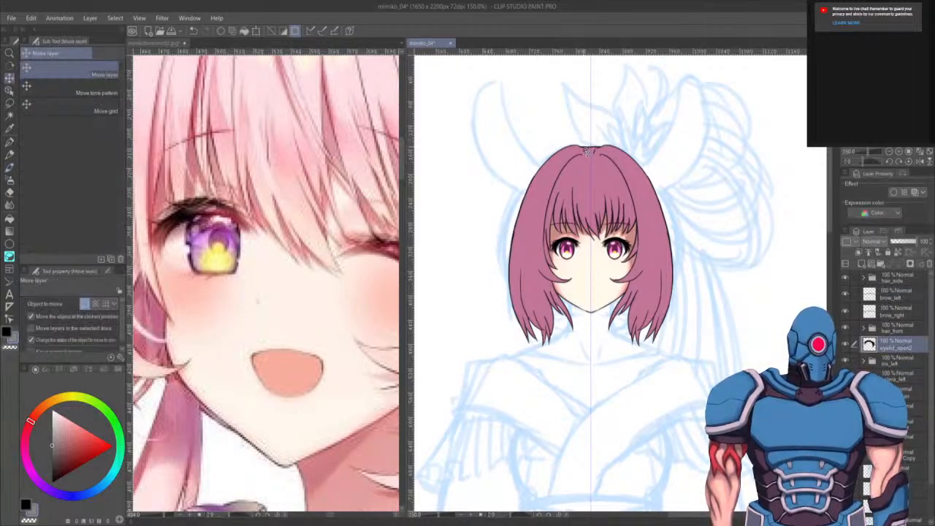
pyautogui.scroll(5, 604, 194)
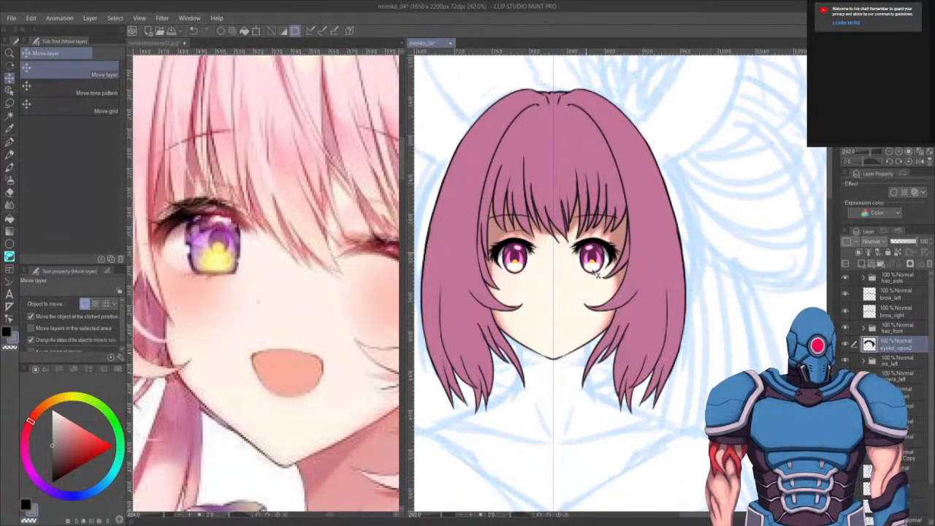
pyautogui.scroll(2, 592, 294)
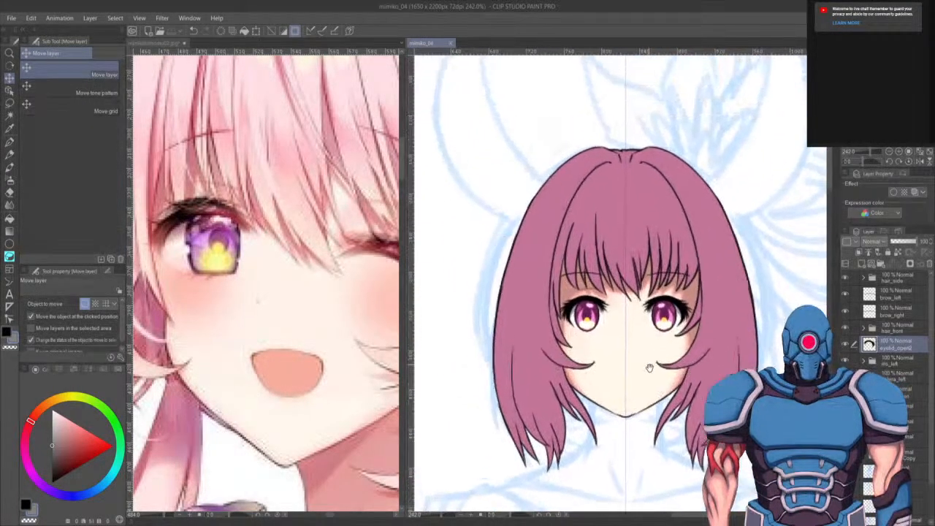
pyautogui.scroll(3, 638, 342)
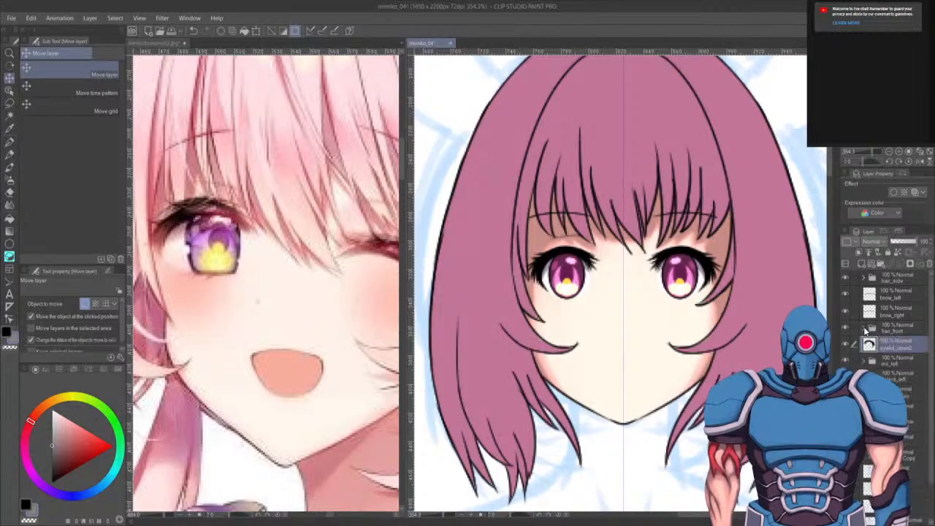
pyautogui.moveTo(658, 389); pyautogui.dragTo(687, 271)
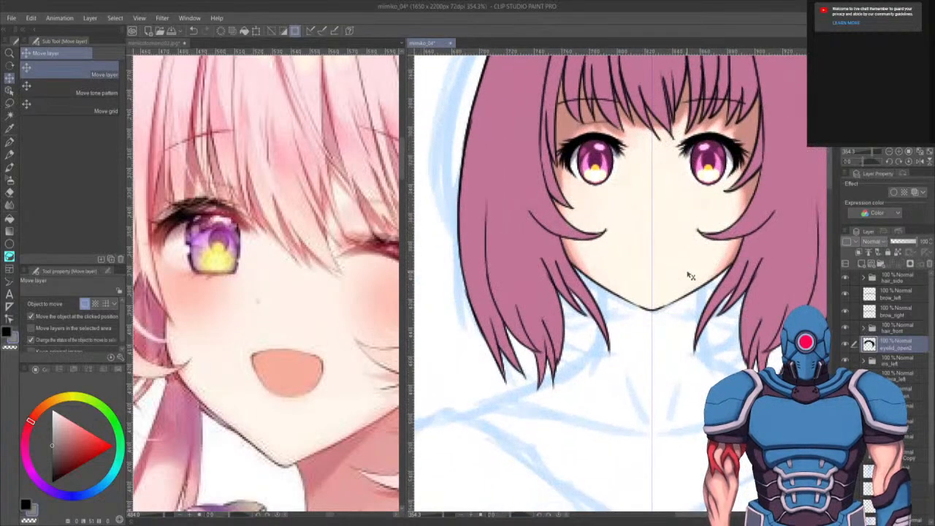
pyautogui.scroll(-5, 748, 249)
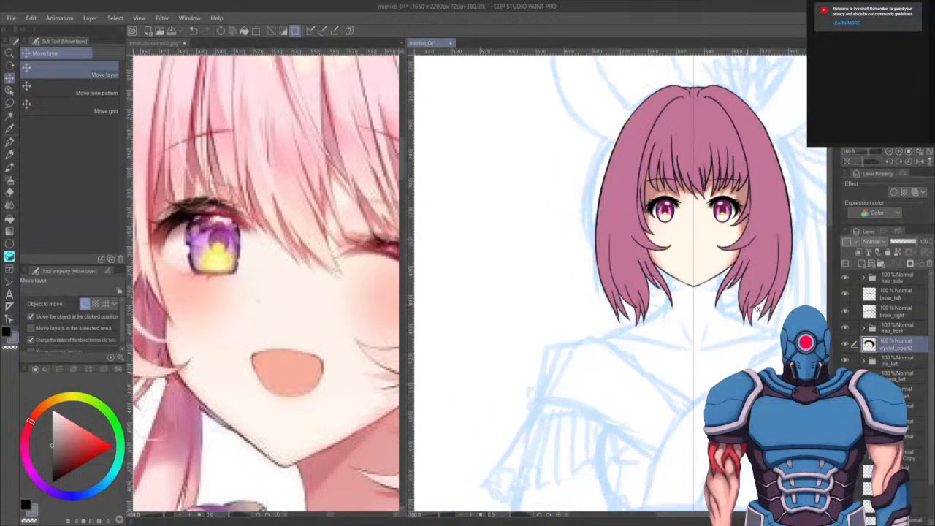
pyautogui.moveTo(686, 313); pyautogui.dragTo(626, 184)
pyautogui.scroll(3, 622, 234)
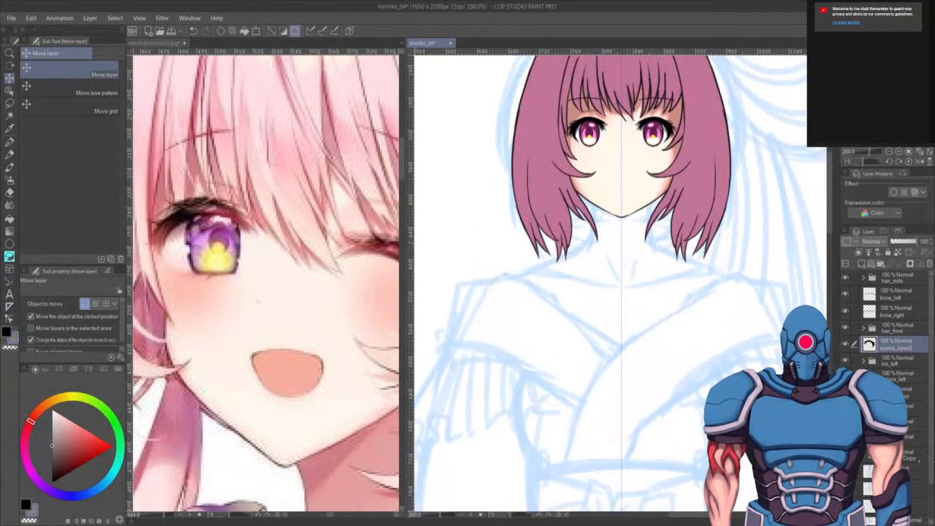
# - Select the layer to draw the body line art on in the layer stack
pyautogui.click(895, 454)
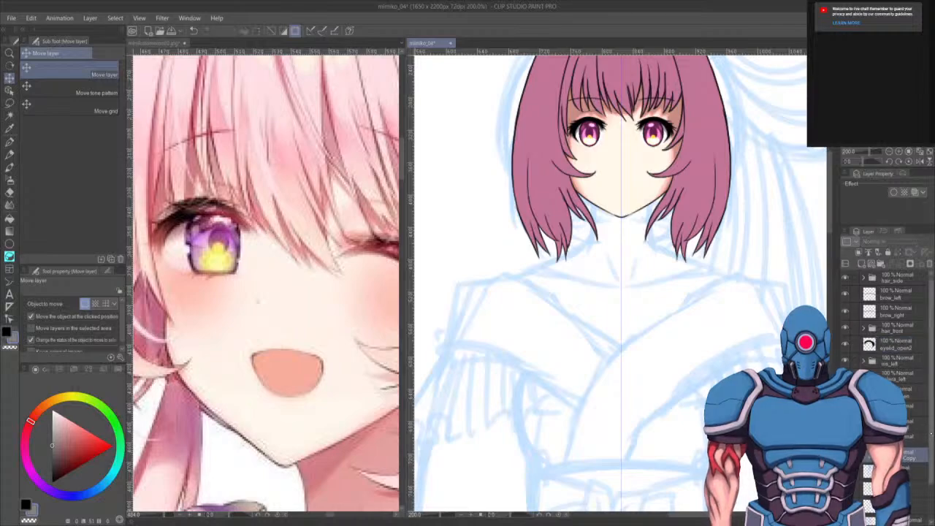
pyautogui.scroll(-2, 887, 343)
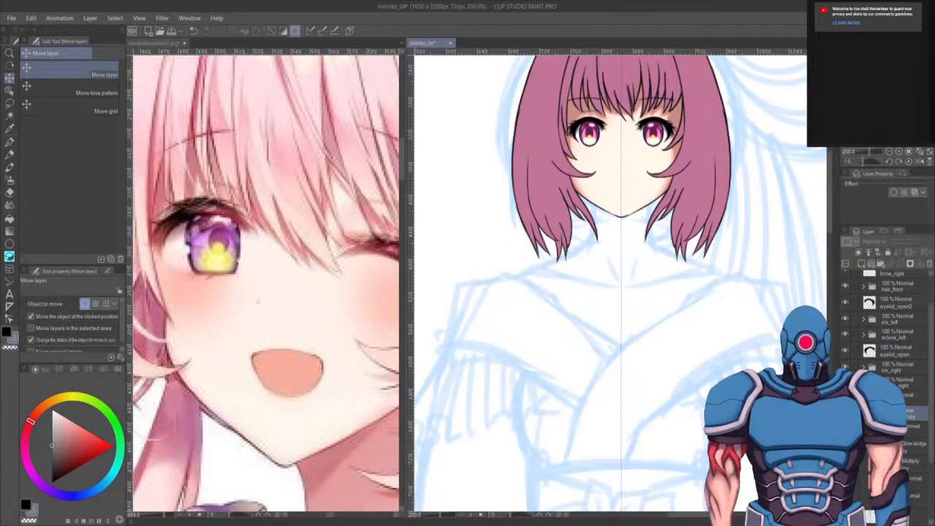
pyautogui.moveTo(933, 423); pyautogui.dragTo(932, 441)
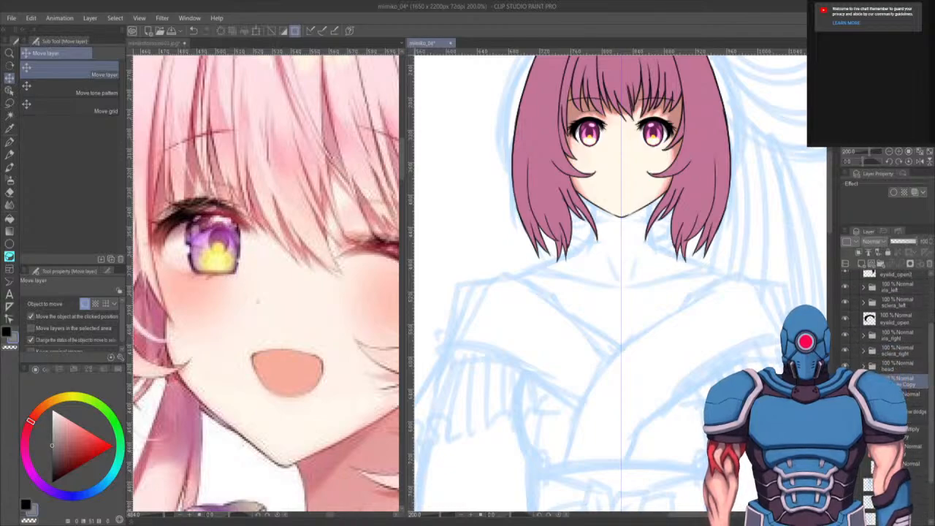
pyautogui.click(911, 466)
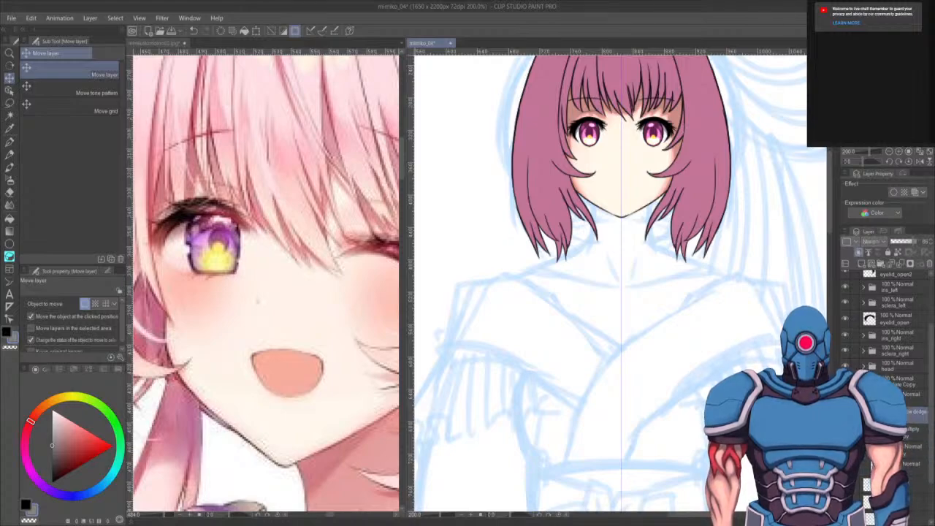
pyautogui.click(863, 382)
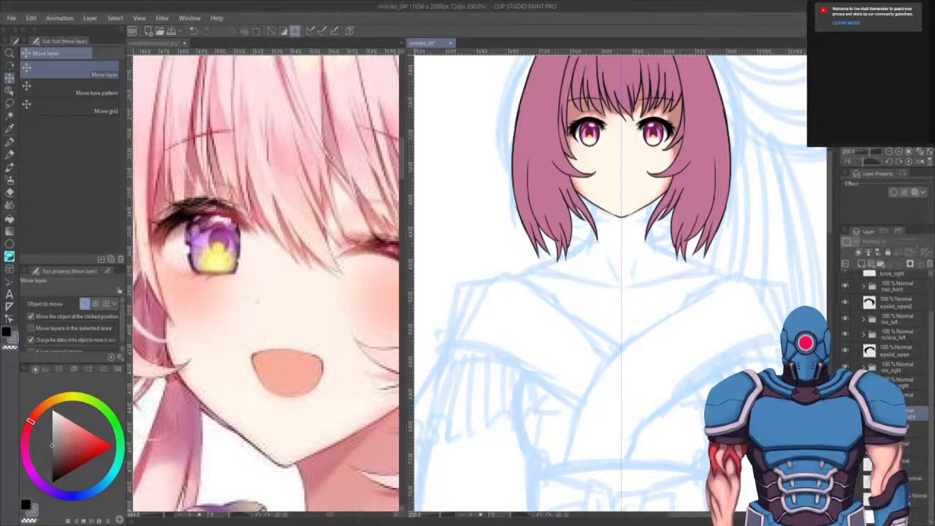
pyautogui.moveTo(862, 266); pyautogui.dragTo(862, 265)
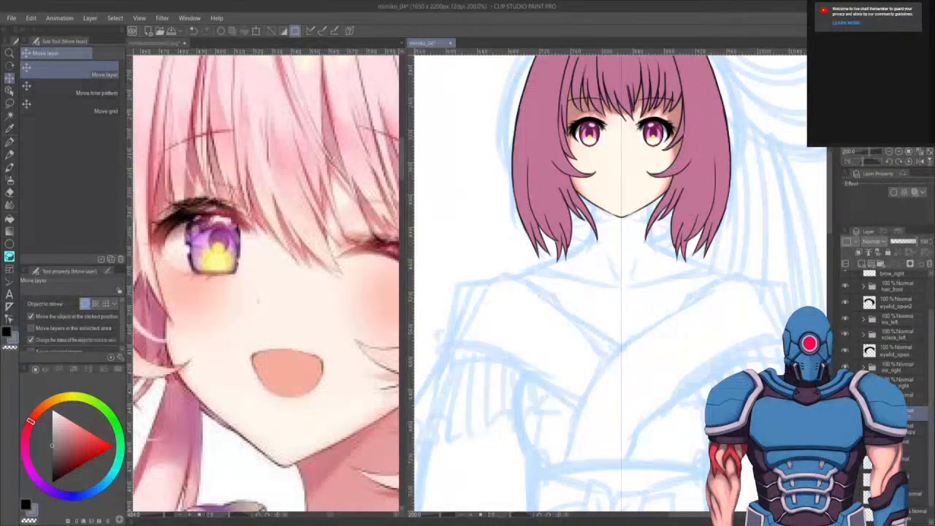
# - Examine the reference illustration's outfit alongside the sketched shoulders and torso on the canvas
pyautogui.moveTo(696, 442); pyautogui.dragTo(673, 389)
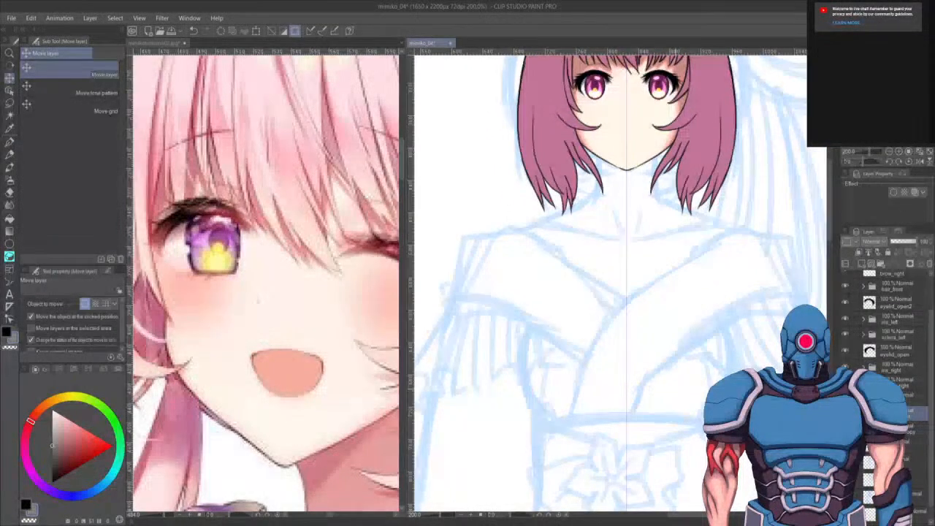
pyautogui.press('p')
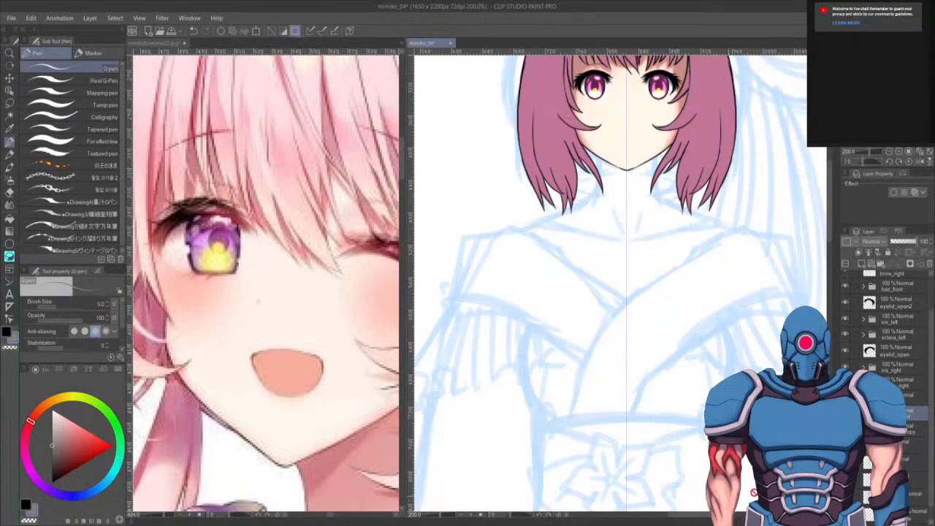
pyautogui.moveTo(649, 360)
pyautogui.mouseDown()
pyautogui.moveTo(667, 294)
pyautogui.moveTo(646, 334)
pyautogui.moveTo(611, 240)
pyautogui.moveTo(613, 156)
pyautogui.moveTo(619, 229)
pyautogui.moveTo(608, 327)
pyautogui.mouseUp()
pyautogui.scroll(-5, 646, 332)
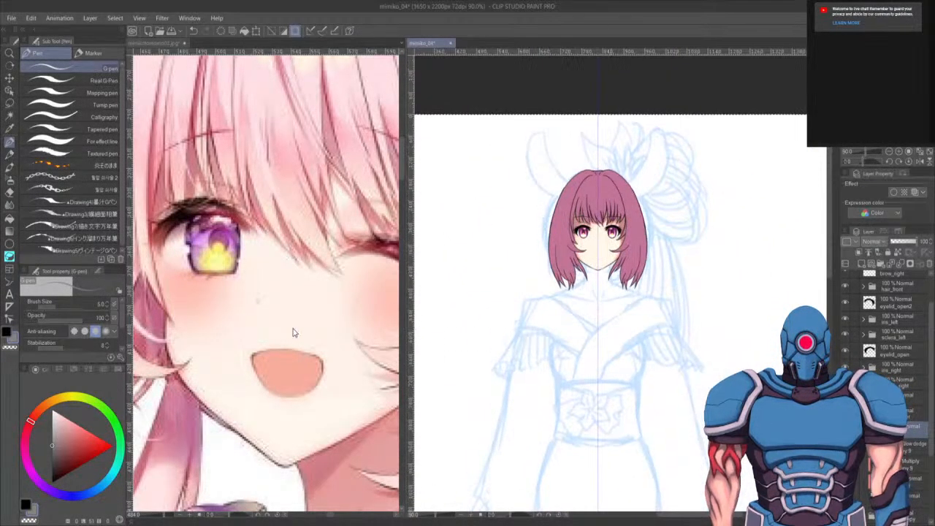
pyautogui.click(294, 333)
pyautogui.scroll(-5, 294, 324)
pyautogui.scroll(-5, 293, 324)
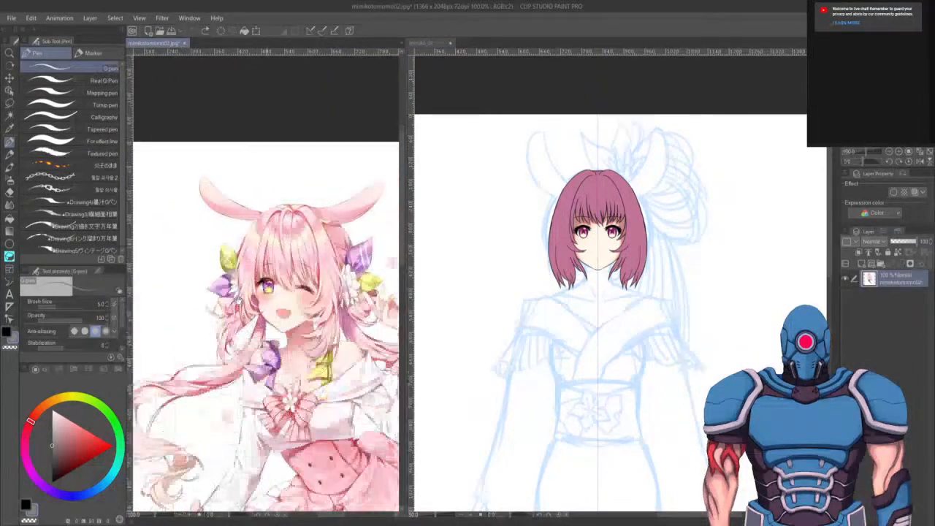
pyautogui.moveTo(643, 433); pyautogui.dragTo(621, 351)
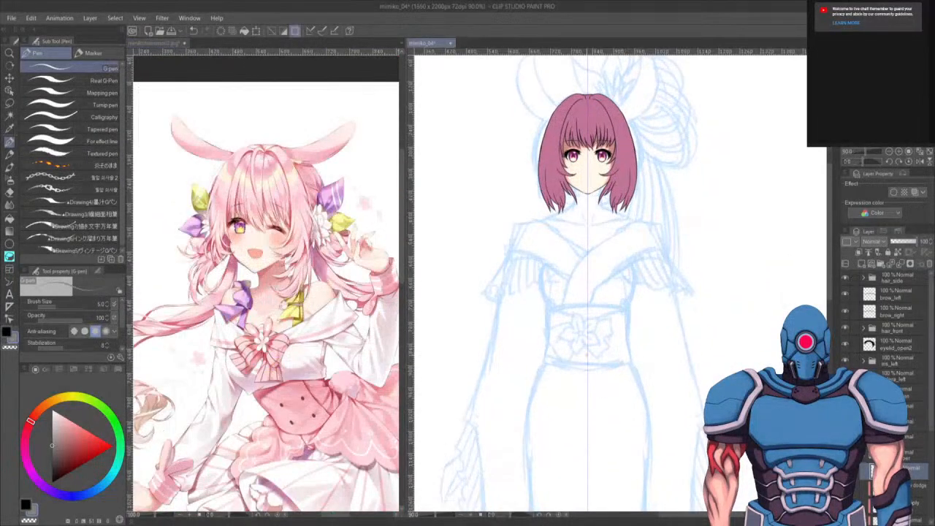
pyautogui.click(257, 437)
pyautogui.scroll(3, 257, 437)
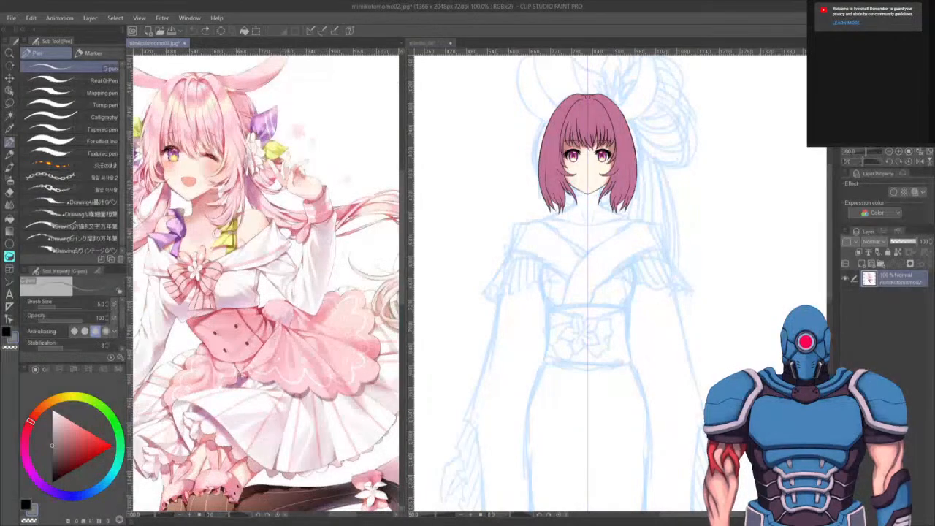
pyautogui.moveTo(267, 344); pyautogui.dragTo(300, 322)
# - Ink the outline from the neck down over the left-side shoulder with the G-pen, redrawing strokes until satisfied
pyautogui.click(575, 308)
pyautogui.moveTo(576, 308); pyautogui.dragTo(574, 328)
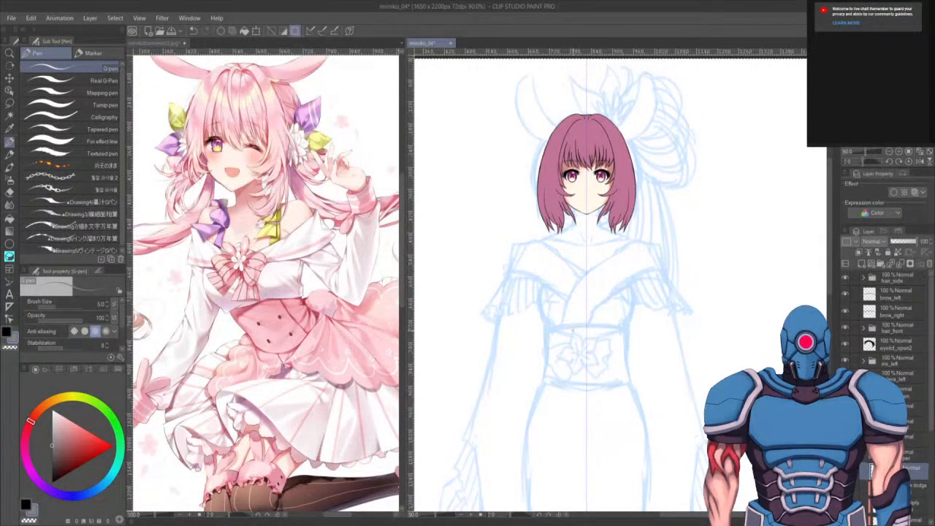
pyautogui.scroll(5, 573, 328)
pyautogui.moveTo(591, 388); pyautogui.dragTo(630, 296)
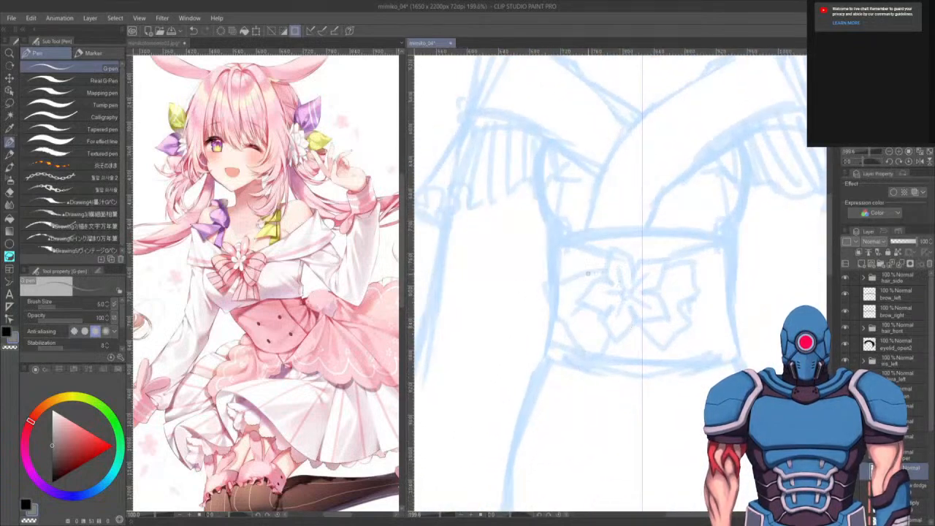
pyautogui.moveTo(588, 192); pyautogui.dragTo(595, 389)
pyautogui.scroll(1, 624, 279)
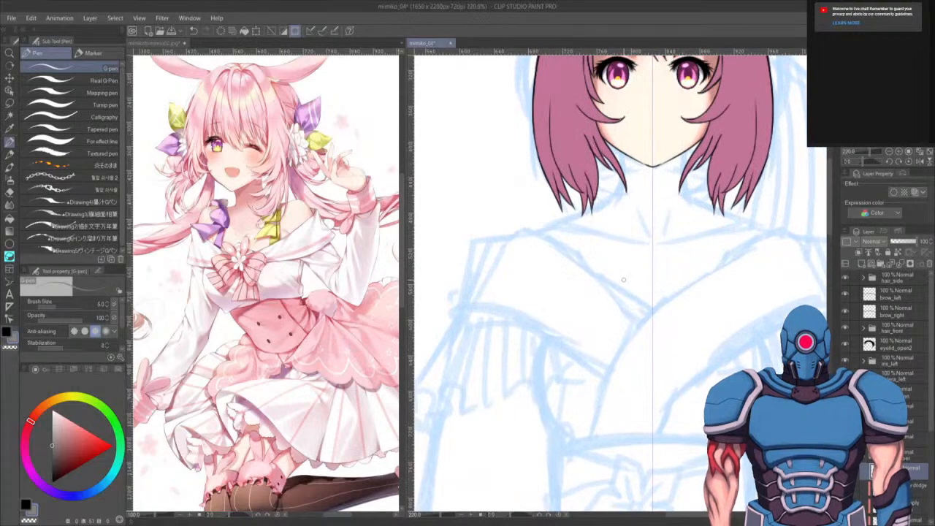
pyautogui.moveTo(623, 282); pyautogui.dragTo(600, 378)
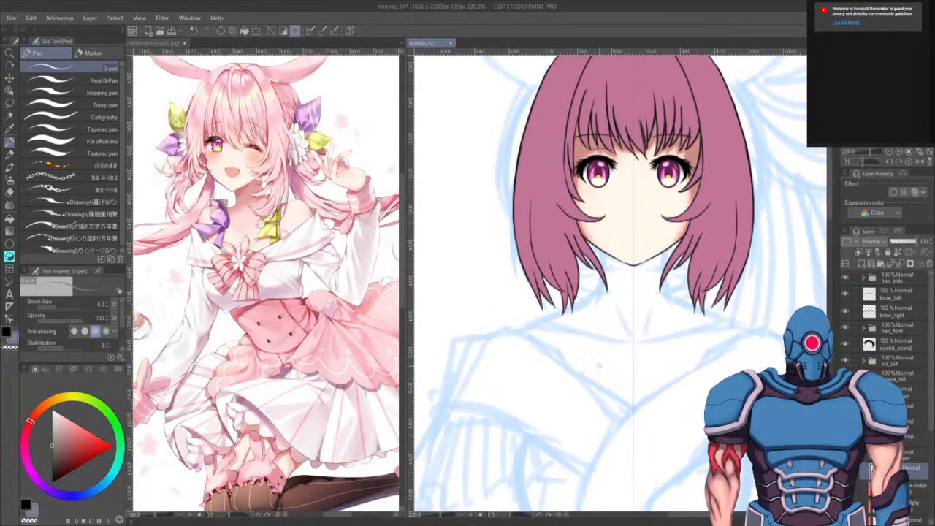
pyautogui.scroll(2, 599, 365)
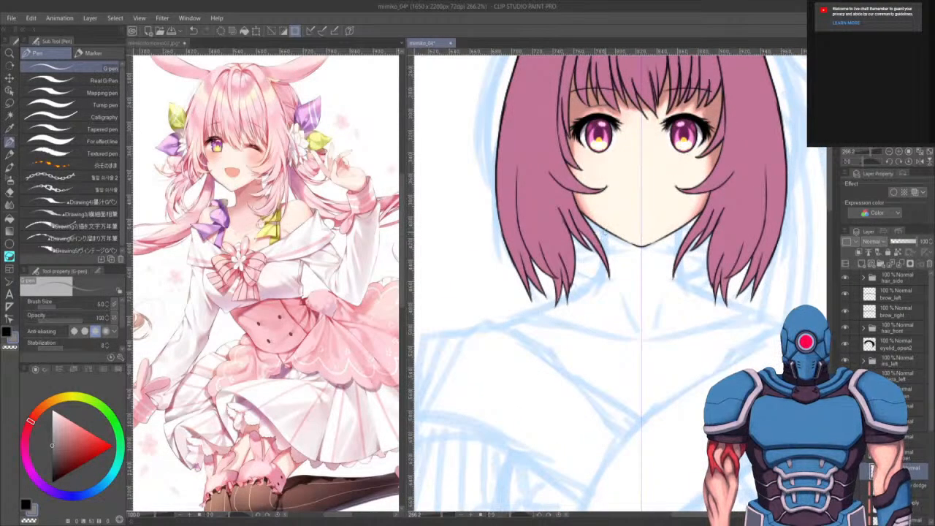
pyautogui.press('x')
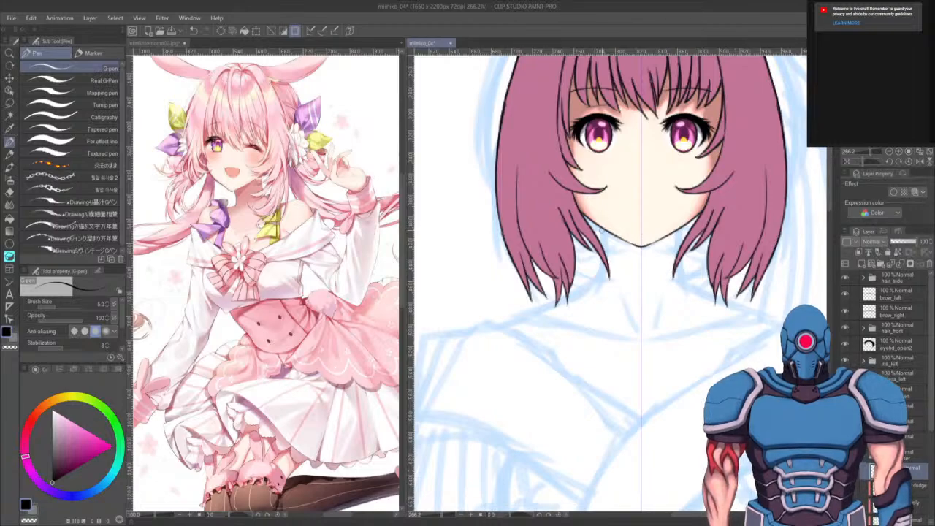
pyautogui.moveTo(603, 229); pyautogui.dragTo(601, 267)
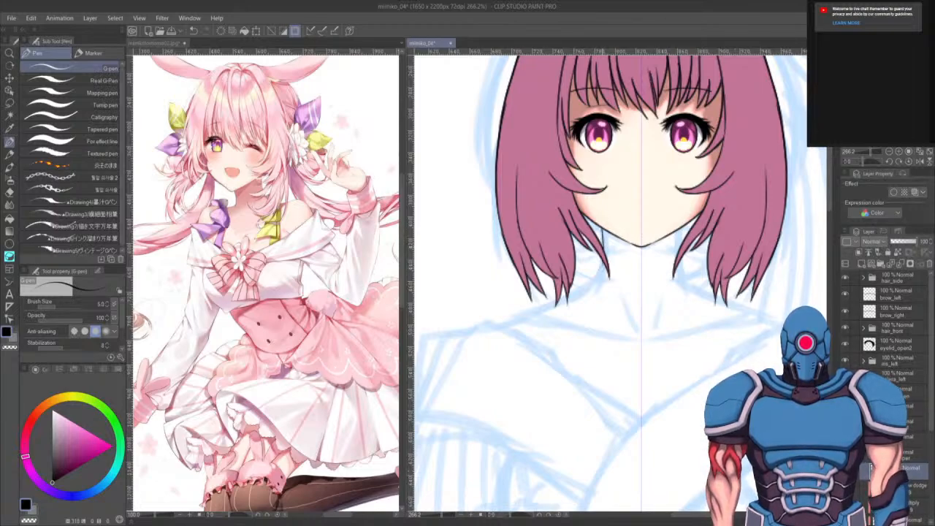
pyautogui.hotkey('ctrl', 'z')
pyautogui.moveTo(604, 230)
pyautogui.mouseDown()
pyautogui.moveTo(603, 275)
pyautogui.moveTo(589, 288)
pyautogui.moveTo(541, 315)
pyautogui.moveTo(491, 322)
pyautogui.mouseUp()
pyautogui.hotkey('ctrl', 'z')
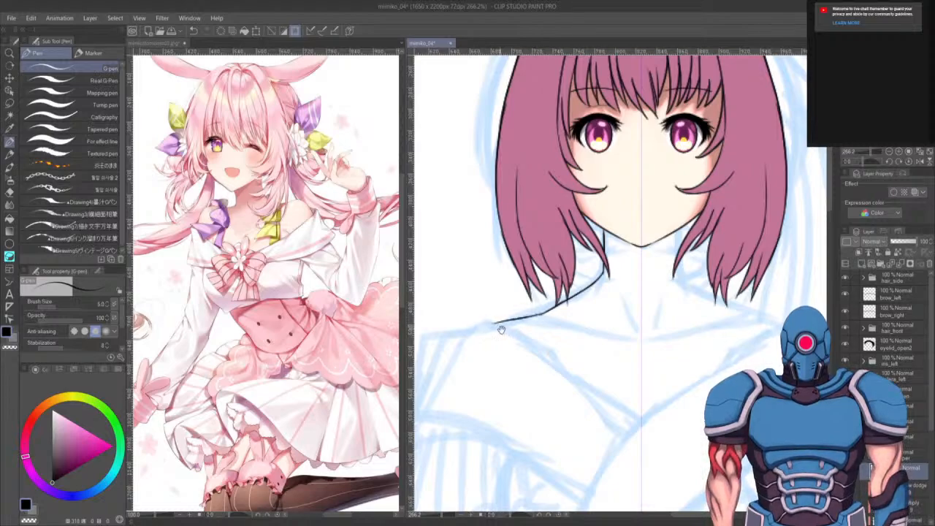
pyautogui.moveTo(530, 361); pyautogui.dragTo(583, 314)
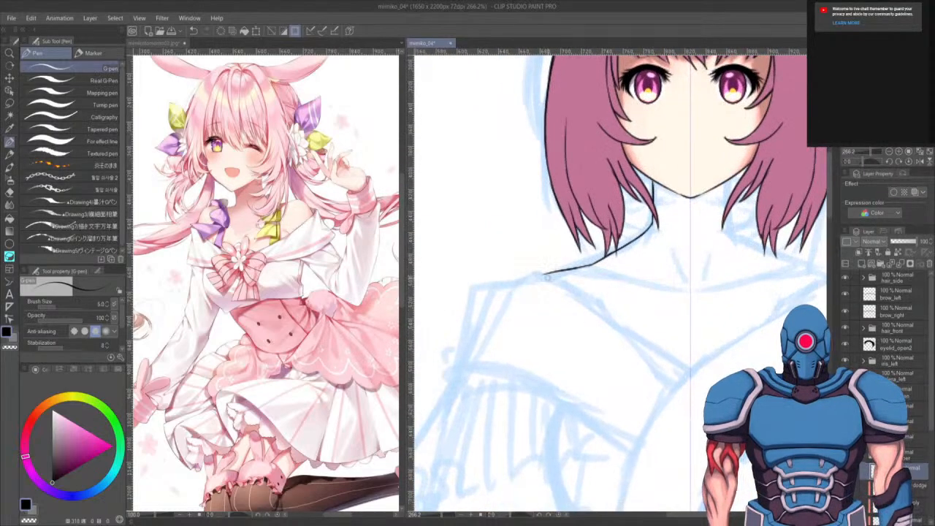
pyautogui.moveTo(542, 274)
pyautogui.mouseDown()
pyautogui.moveTo(491, 294)
pyautogui.moveTo(456, 346)
pyautogui.mouseUp()
pyautogui.hotkey('ctrl', 'z')
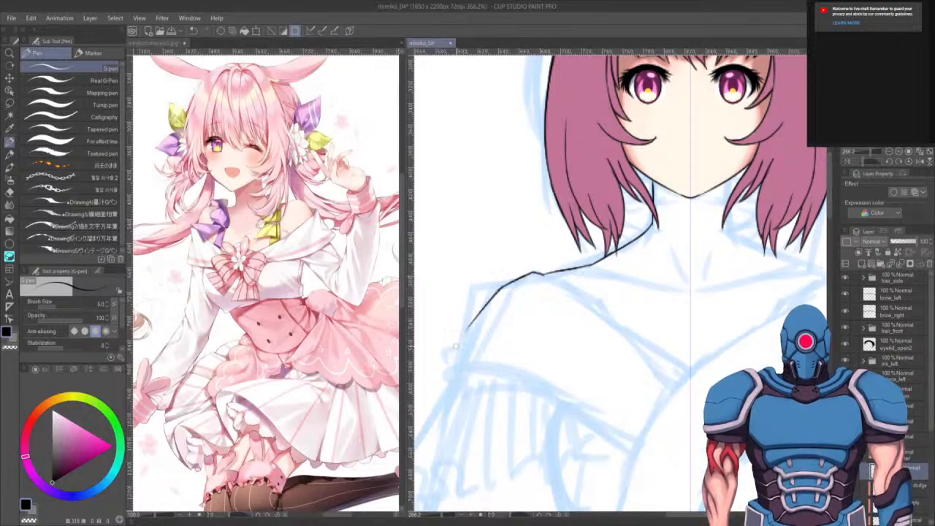
pyautogui.moveTo(491, 294); pyautogui.dragTo(451, 355)
pyautogui.moveTo(555, 318); pyautogui.dragTo(596, 259)
pyautogui.hotkey('ctrl', 'z')
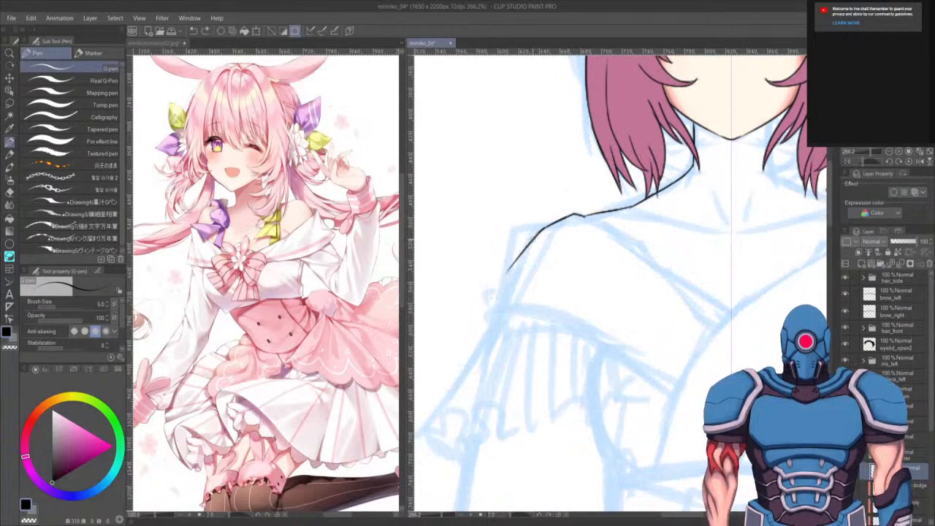
# - Extend the shoulder outline downward and ink a collar line slanting from the shoulder toward the chest
pyautogui.moveTo(534, 237); pyautogui.dragTo(492, 299)
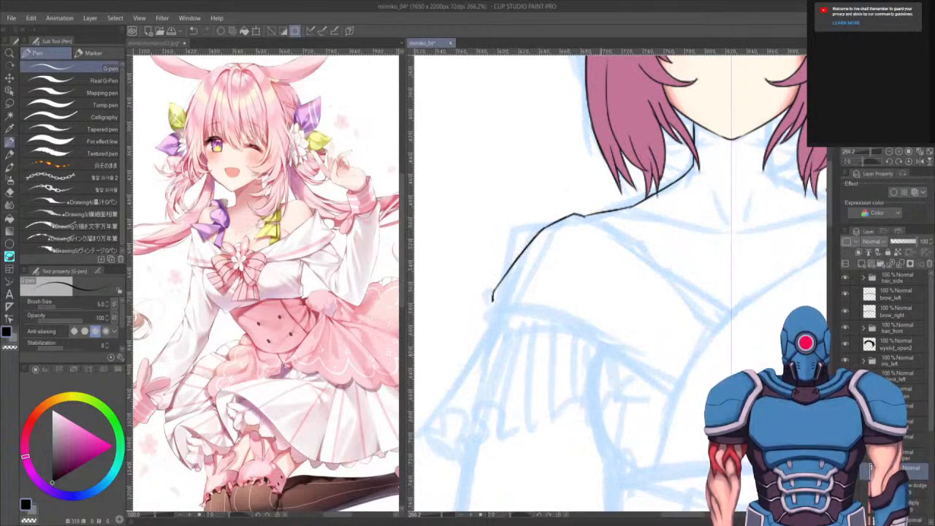
pyautogui.moveTo(603, 313); pyautogui.dragTo(615, 274)
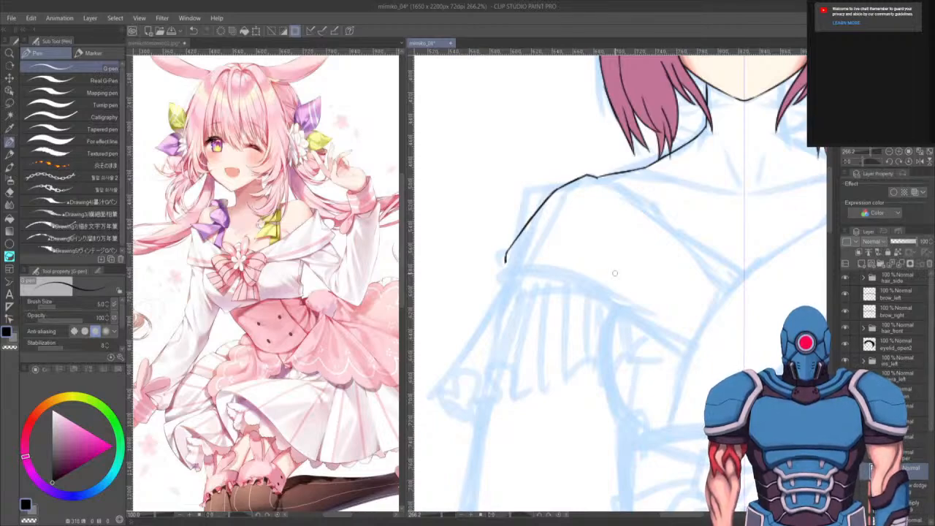
pyautogui.moveTo(562, 390); pyautogui.dragTo(542, 347)
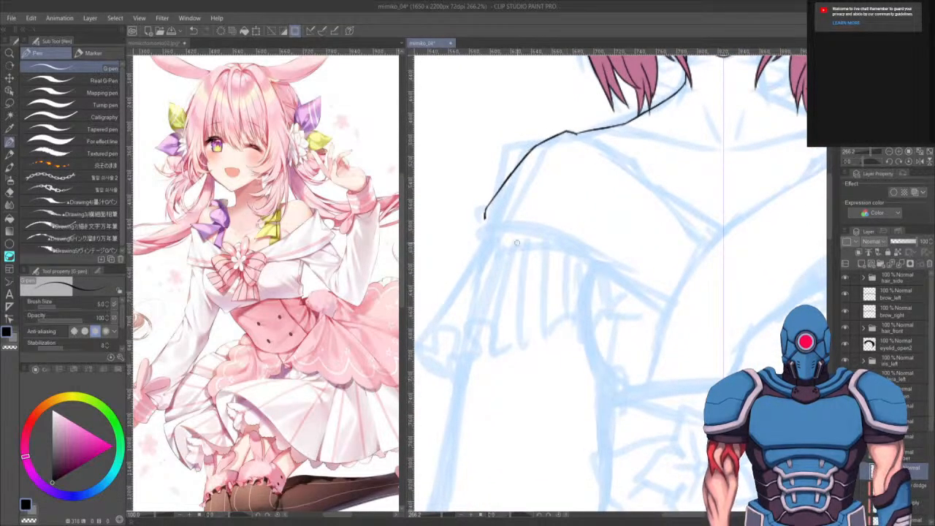
pyautogui.moveTo(548, 302); pyautogui.dragTo(566, 358)
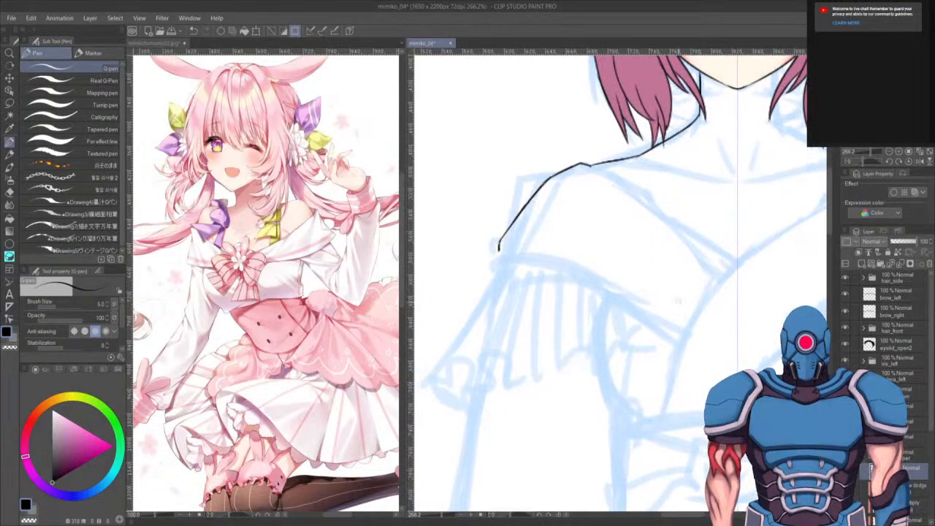
pyautogui.moveTo(625, 282); pyautogui.dragTo(633, 237)
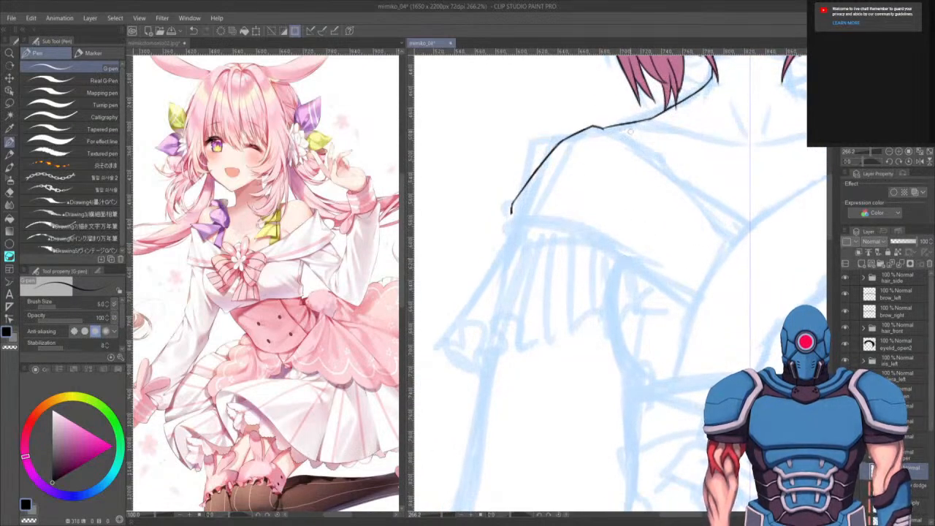
pyautogui.moveTo(630, 130)
pyautogui.mouseDown()
pyautogui.moveTo(592, 135)
pyautogui.moveTo(627, 167)
pyautogui.mouseUp()
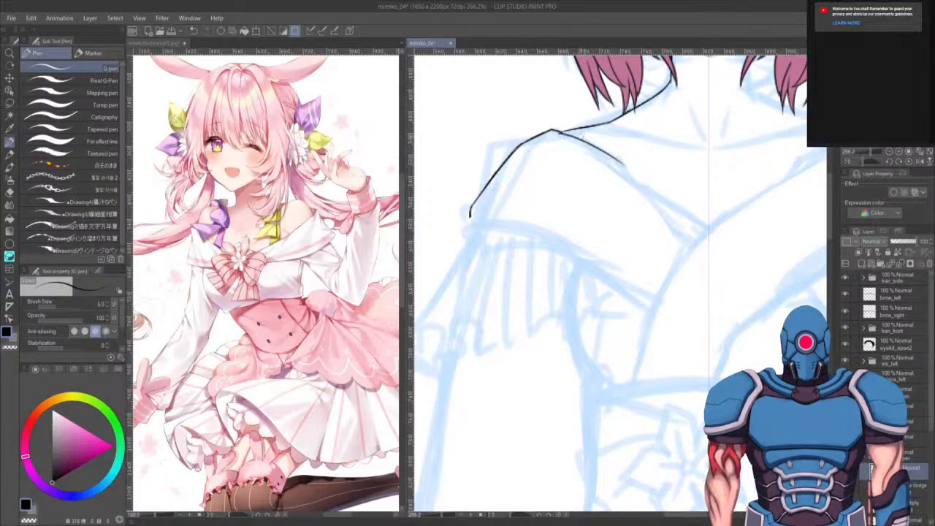
pyautogui.hotkey('ctrl', 'z')
pyautogui.moveTo(557, 131)
pyautogui.mouseDown()
pyautogui.moveTo(651, 199)
pyautogui.moveTo(687, 244)
pyautogui.mouseUp()
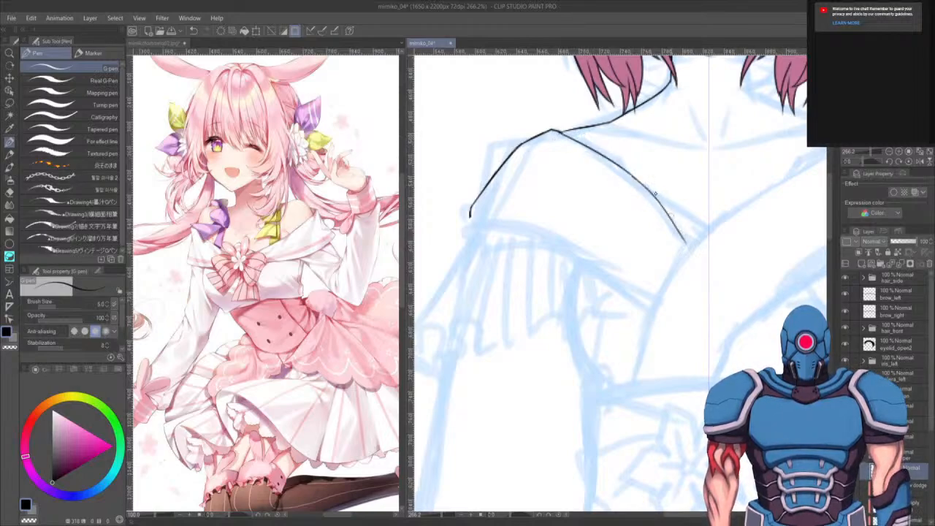
pyautogui.hotkey('ctrl', 'z')
pyautogui.moveTo(626, 173); pyautogui.dragTo(695, 238)
pyautogui.moveTo(594, 301); pyautogui.dragTo(600, 267)
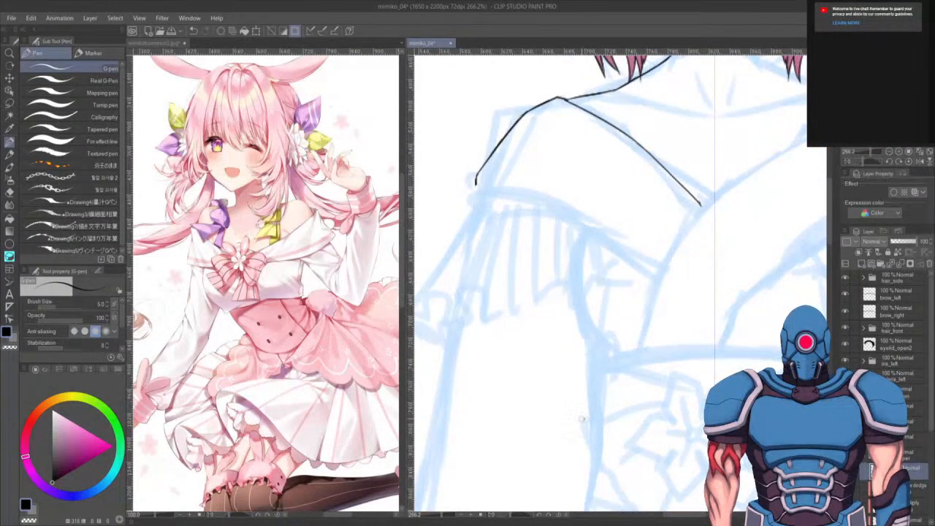
# - Rotate the canvas and ink the outer edge of the left-side sleeve with the G-pen
pyautogui.press('r')
pyautogui.moveTo(582, 418); pyautogui.dragTo(570, 380)
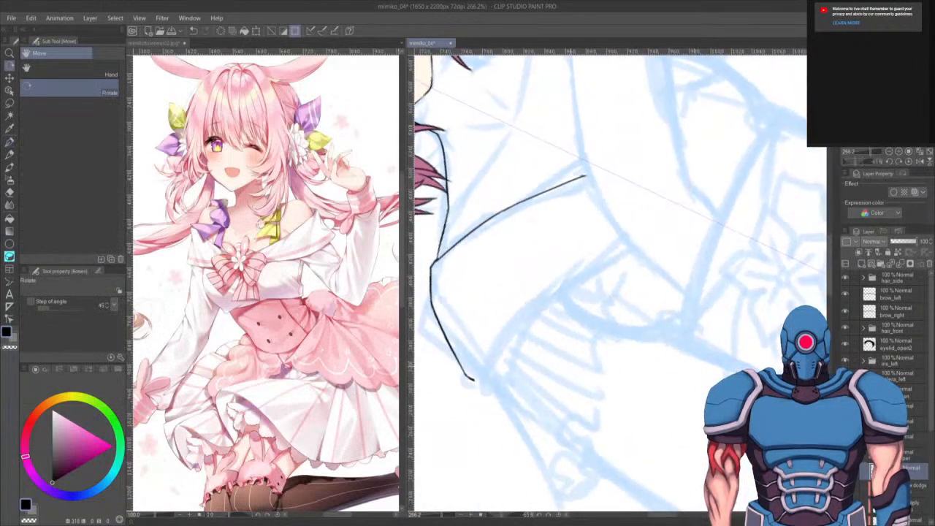
pyautogui.press('p')
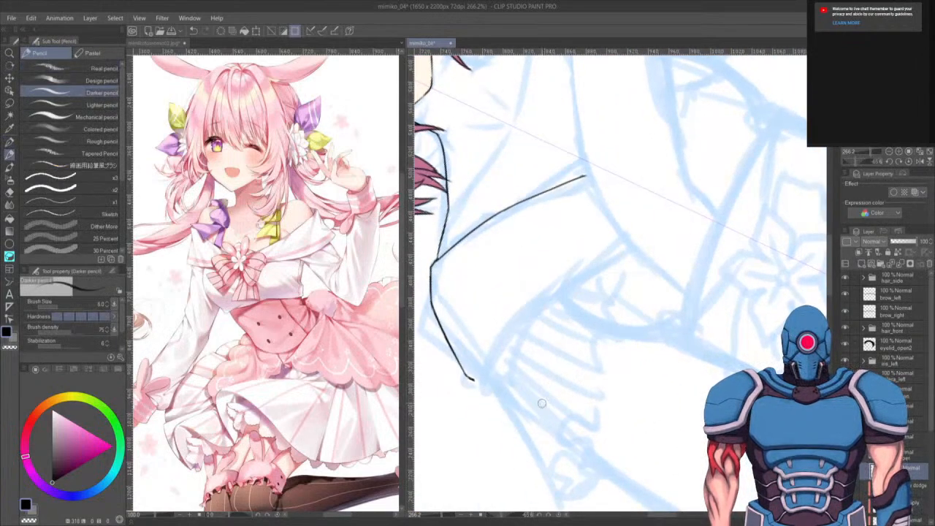
pyautogui.press('p')
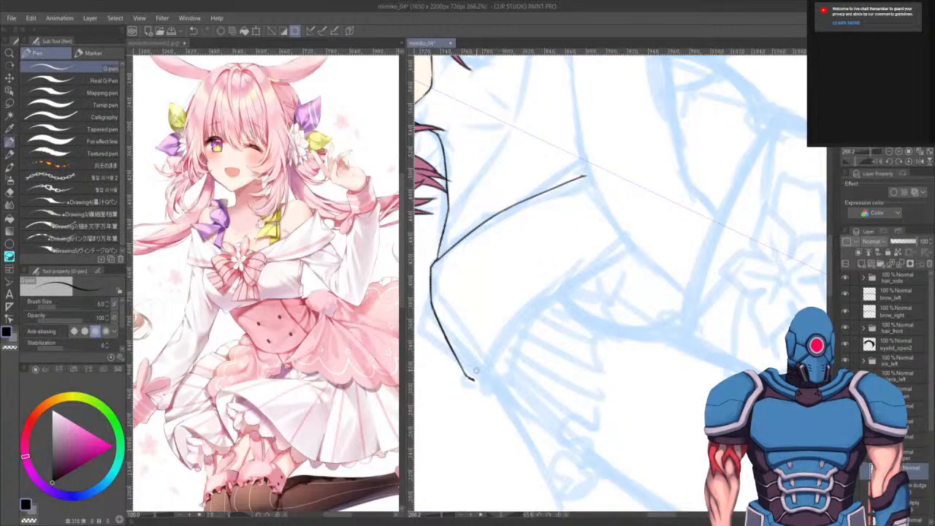
pyautogui.moveTo(474, 378)
pyautogui.mouseDown()
pyautogui.moveTo(510, 321)
pyautogui.moveTo(626, 242)
pyautogui.moveTo(636, 143)
pyautogui.mouseUp()
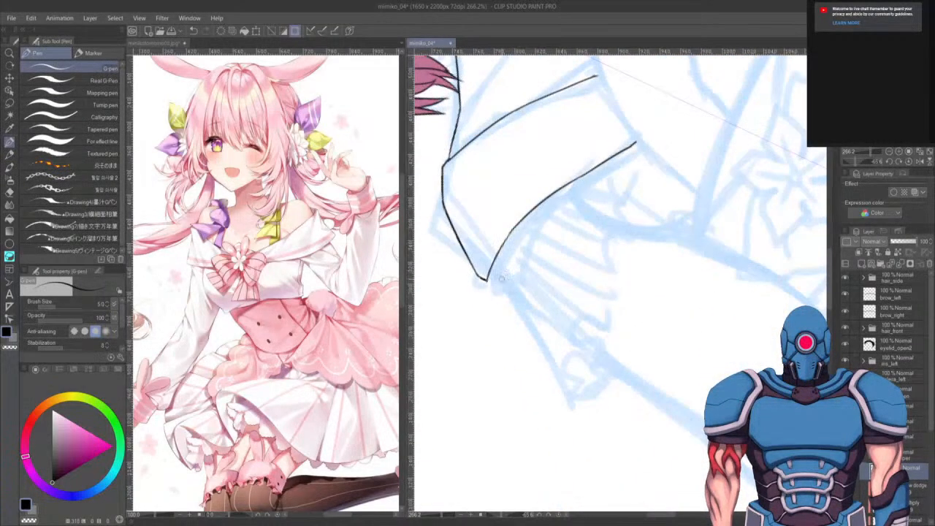
# - Ink the sleeve's inner edge and a wavy ruffled cuff line along its opening with the G-pen
pyautogui.moveTo(485, 277); pyautogui.dragTo(538, 341)
pyautogui.moveTo(503, 288); pyautogui.dragTo(576, 394)
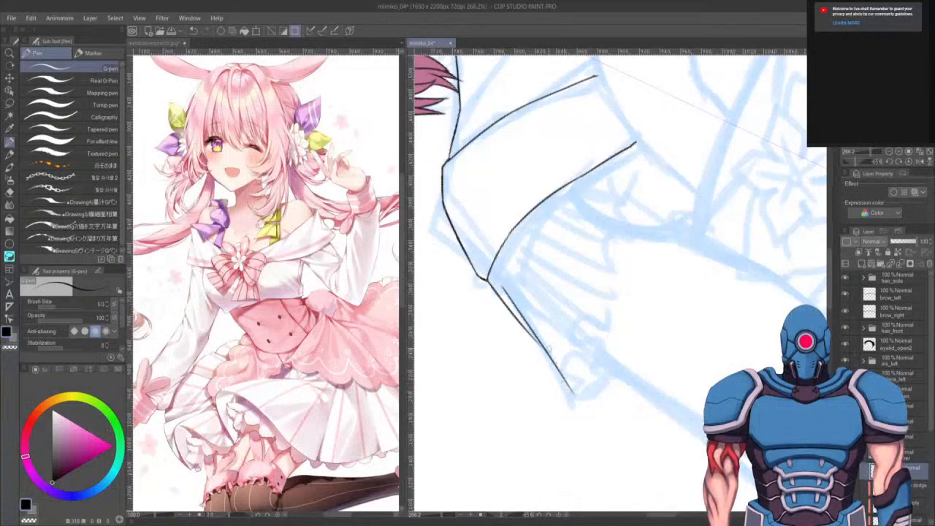
pyautogui.hotkey('ctrl', 'z')
pyautogui.moveTo(504, 290)
pyautogui.mouseDown()
pyautogui.moveTo(573, 398)
pyautogui.moveTo(623, 373)
pyautogui.moveTo(626, 401)
pyautogui.moveTo(612, 376)
pyautogui.moveTo(574, 367)
pyautogui.moveTo(579, 343)
pyautogui.moveTo(590, 351)
pyautogui.moveTo(597, 342)
pyautogui.moveTo(587, 332)
pyautogui.moveTo(613, 309)
pyautogui.moveTo(609, 296)
pyautogui.moveTo(625, 294)
pyautogui.moveTo(629, 249)
pyautogui.mouseUp()
pyautogui.scroll(-1, 642, 387)
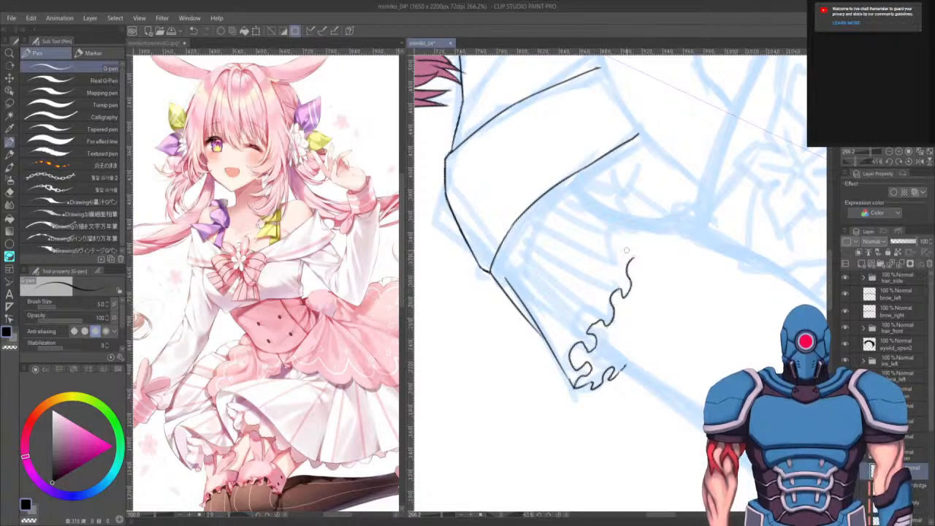
pyautogui.scroll(3, 629, 255)
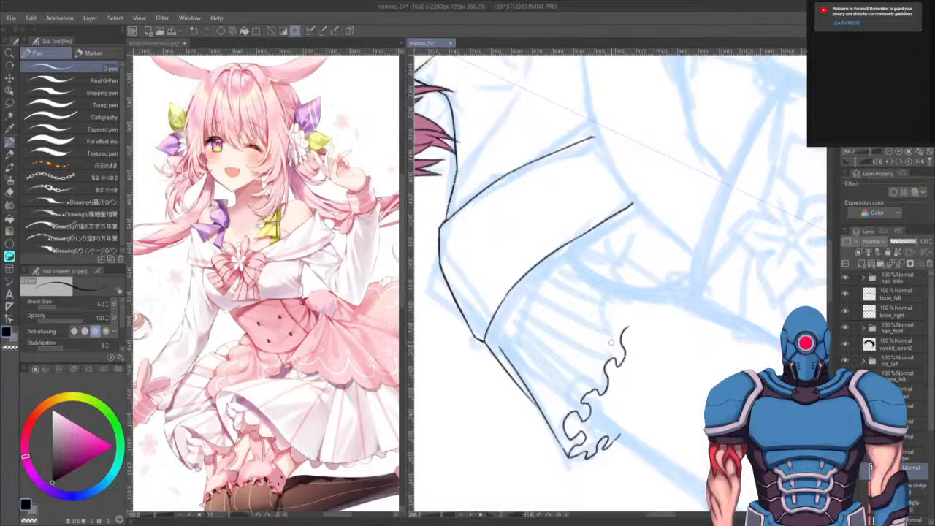
pyautogui.moveTo(656, 348); pyautogui.dragTo(673, 320)
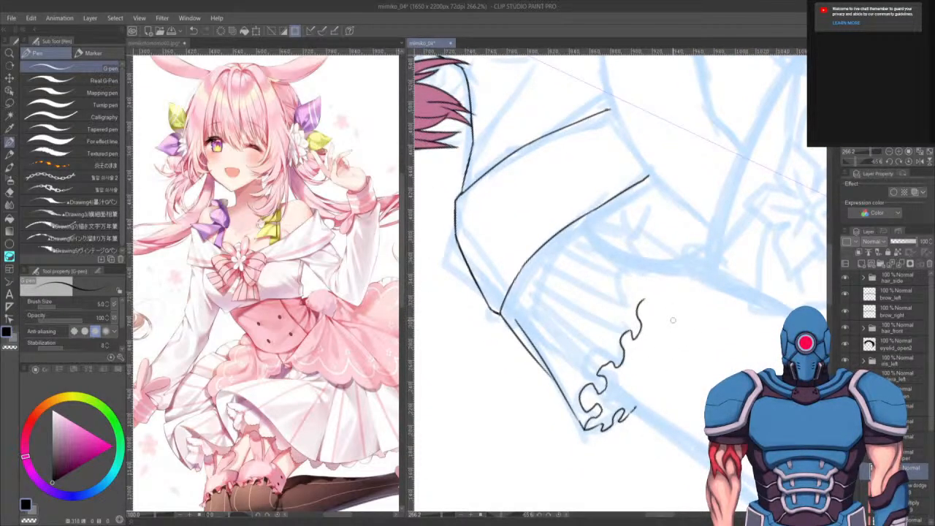
pyautogui.click(909, 162)
pyautogui.moveTo(629, 393); pyautogui.dragTo(620, 403)
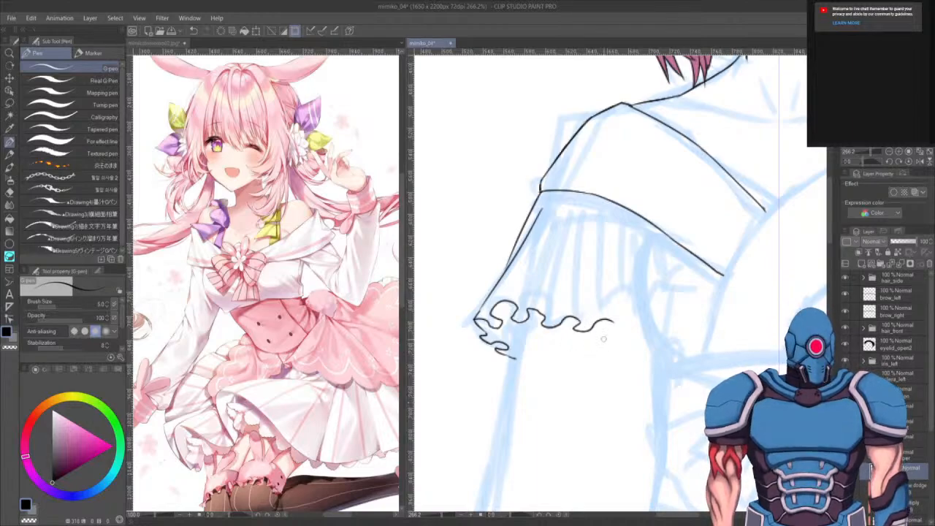
# - Erase the wavy cuff line at the sleeve's opening
pyautogui.press('e')
pyautogui.moveTo(628, 322)
pyautogui.mouseDown()
pyautogui.moveTo(581, 336)
pyautogui.moveTo(599, 315)
pyautogui.moveTo(501, 310)
pyautogui.moveTo(506, 296)
pyautogui.moveTo(491, 309)
pyautogui.moveTo(502, 350)
pyautogui.moveTo(533, 355)
pyautogui.mouseUp()
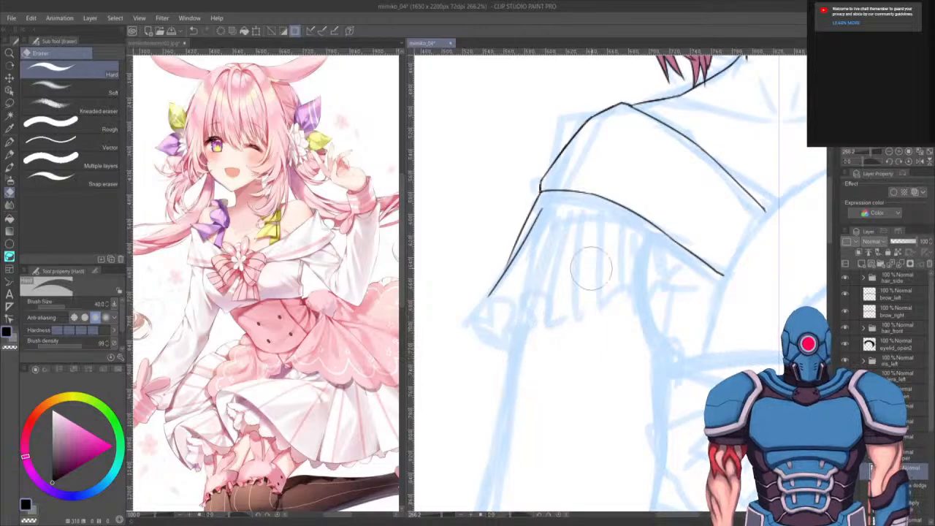
pyautogui.press('p')
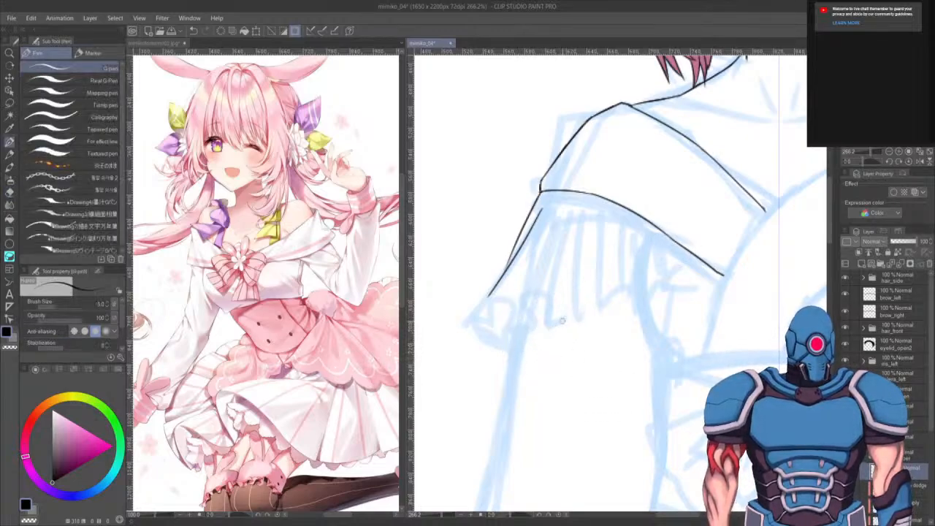
pyautogui.moveTo(485, 303)
pyautogui.mouseDown()
pyautogui.moveTo(487, 325)
pyautogui.moveTo(522, 349)
pyautogui.mouseUp()
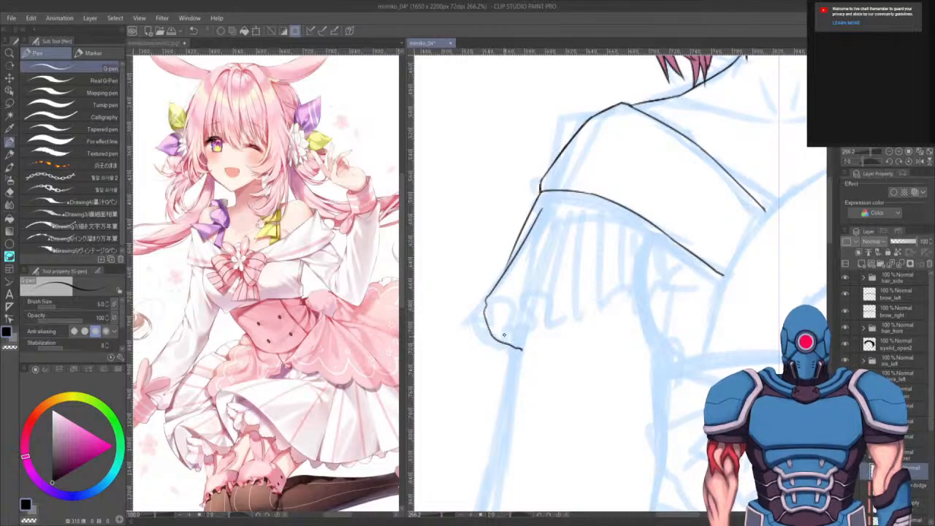
pyautogui.hotkey('ctrl', 'z')
pyautogui.moveTo(488, 296)
pyautogui.mouseDown()
pyautogui.moveTo(479, 323)
pyautogui.moveTo(543, 367)
pyautogui.mouseUp()
pyautogui.moveTo(482, 296); pyautogui.dragTo(675, 337)
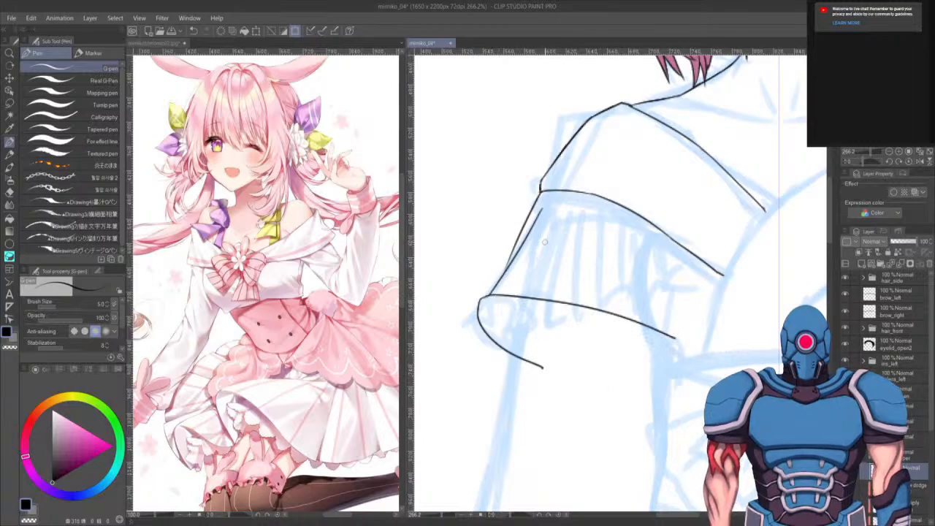
pyautogui.moveTo(544, 242); pyautogui.dragTo(496, 441)
pyautogui.hotkey('ctrl', 'z')
pyautogui.hotkey('ctrl', 'z')
pyautogui.hotkey('ctrl', 'z')
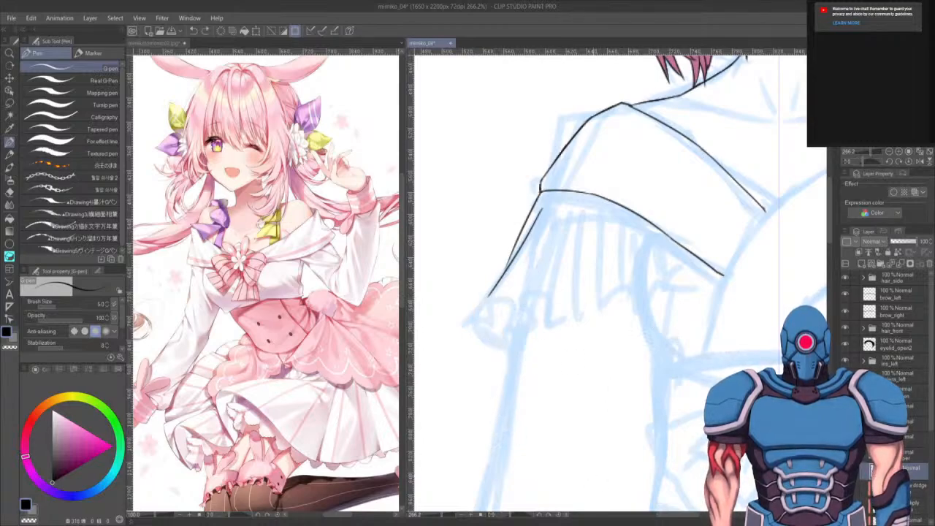
# - Ink the sleeve cuff as a pleated frill with vertical fold lines and a scalloped hem
pyautogui.moveTo(488, 296)
pyautogui.mouseDown()
pyautogui.moveTo(516, 311)
pyautogui.moveTo(504, 311)
pyautogui.moveTo(542, 240)
pyautogui.mouseUp()
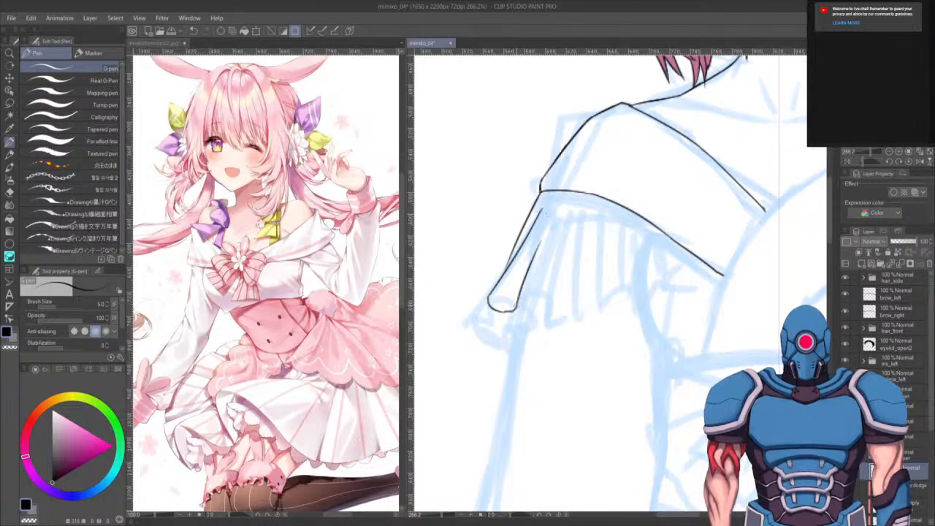
pyautogui.moveTo(517, 308)
pyautogui.mouseDown()
pyautogui.moveTo(527, 328)
pyautogui.moveTo(545, 326)
pyautogui.mouseUp()
pyautogui.moveTo(553, 265); pyautogui.dragTo(541, 329)
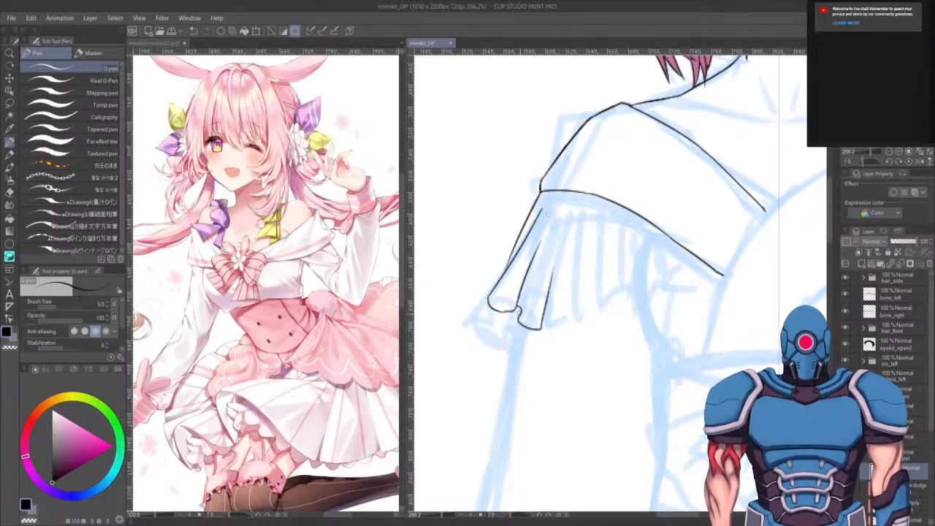
pyautogui.moveTo(541, 252); pyautogui.dragTo(521, 314)
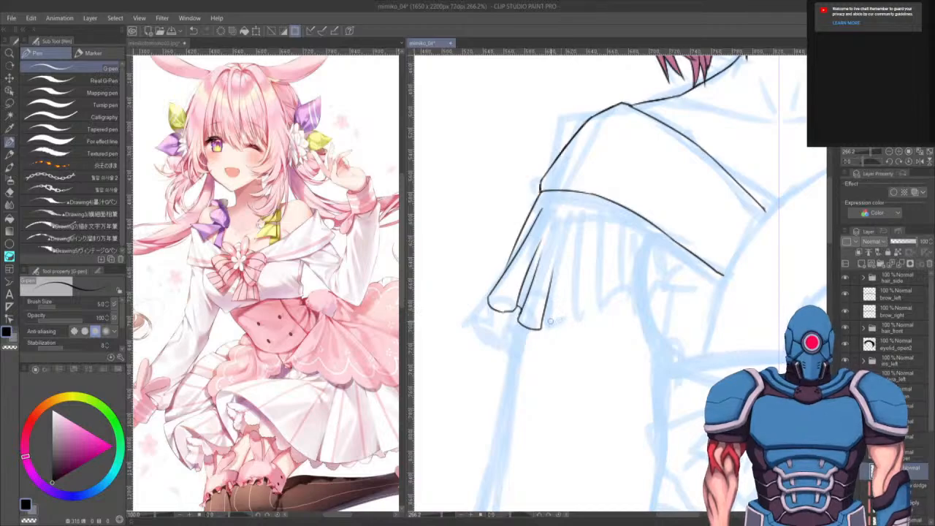
pyautogui.moveTo(544, 326)
pyautogui.mouseDown()
pyautogui.moveTo(594, 319)
pyautogui.moveTo(583, 323)
pyautogui.moveTo(593, 225)
pyautogui.mouseUp()
pyautogui.hotkey('ctrl', 'z')
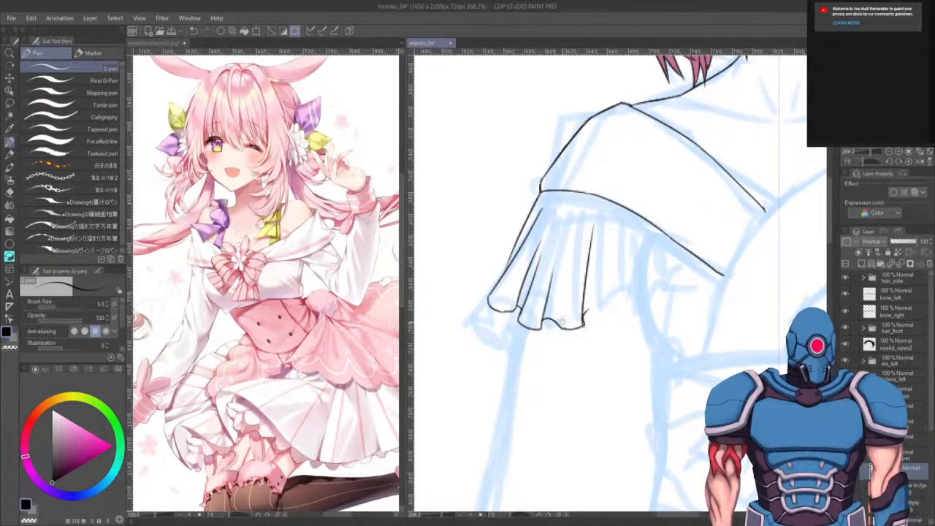
pyautogui.moveTo(587, 310); pyautogui.dragTo(610, 335)
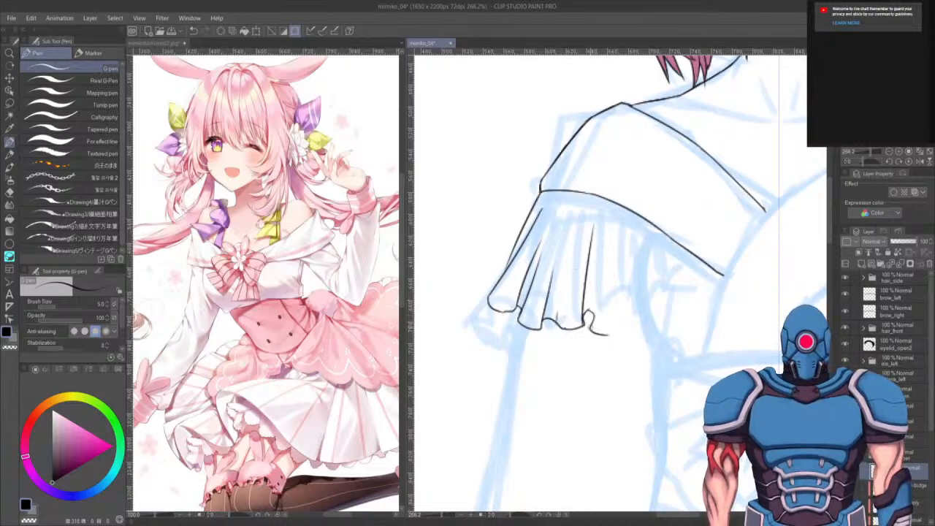
pyautogui.moveTo(613, 228)
pyautogui.mouseDown()
pyautogui.moveTo(589, 326)
pyautogui.moveTo(627, 237)
pyautogui.mouseUp()
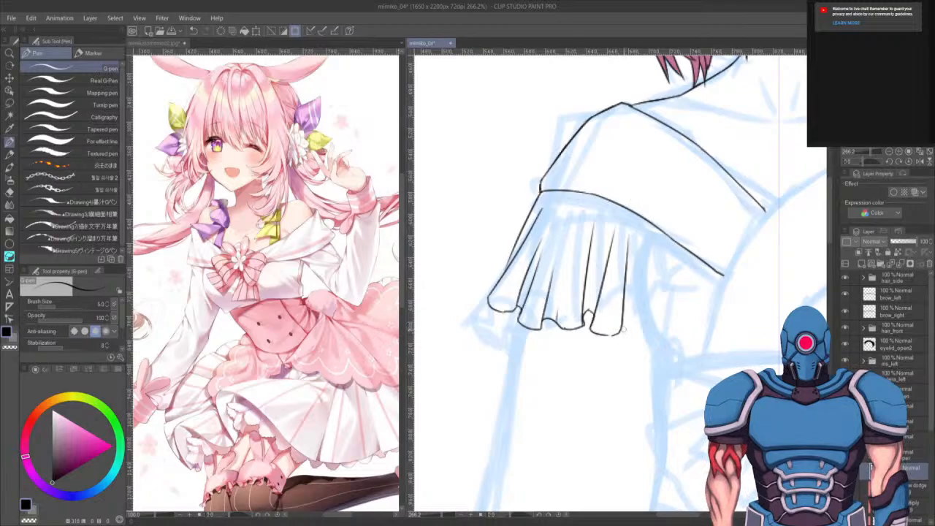
pyautogui.moveTo(624, 326)
pyautogui.mouseDown()
pyautogui.moveTo(632, 343)
pyautogui.moveTo(656, 346)
pyautogui.moveTo(652, 241)
pyautogui.mouseUp()
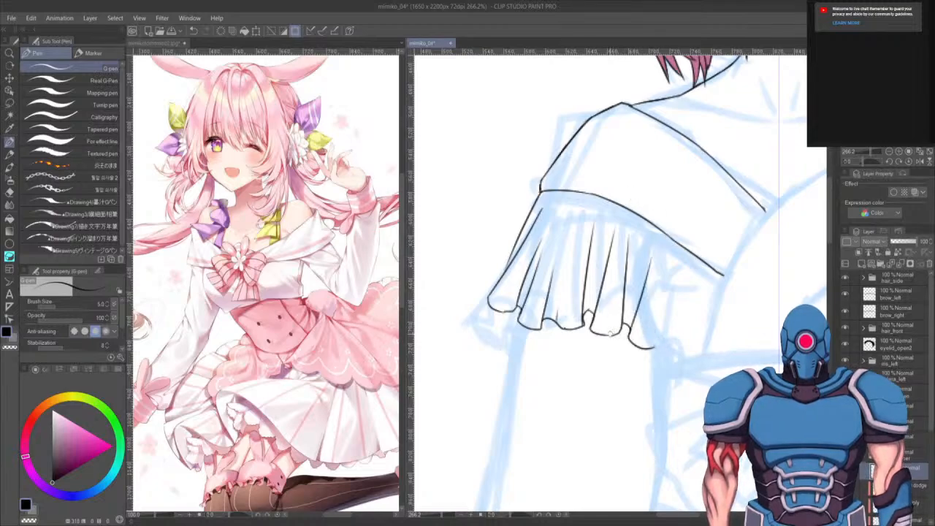
pyautogui.moveTo(658, 348); pyautogui.dragTo(671, 269)
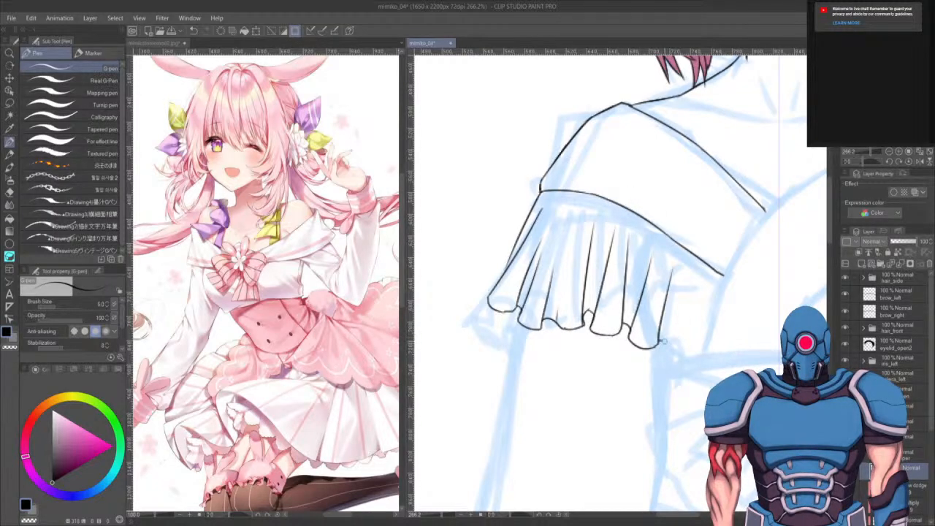
pyautogui.moveTo(662, 342)
pyautogui.mouseDown()
pyautogui.moveTo(684, 332)
pyautogui.moveTo(638, 355)
pyautogui.mouseUp()
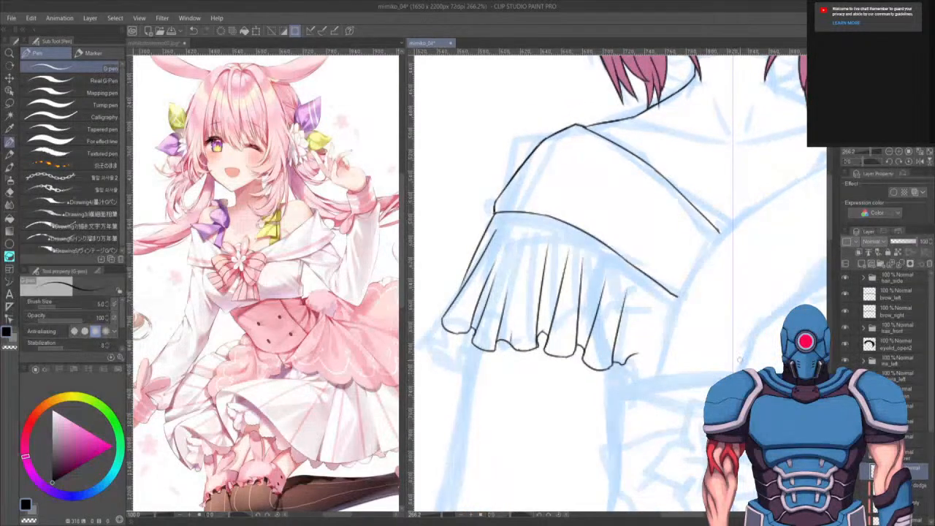
# - Erase and redraw the frill's right-end pleats and hem until they join the sleeve's outer edge
pyautogui.moveTo(664, 393); pyautogui.dragTo(555, 409)
pyautogui.moveTo(709, 400)
pyautogui.mouseDown()
pyautogui.moveTo(627, 409)
pyautogui.moveTo(730, 380)
pyautogui.mouseUp()
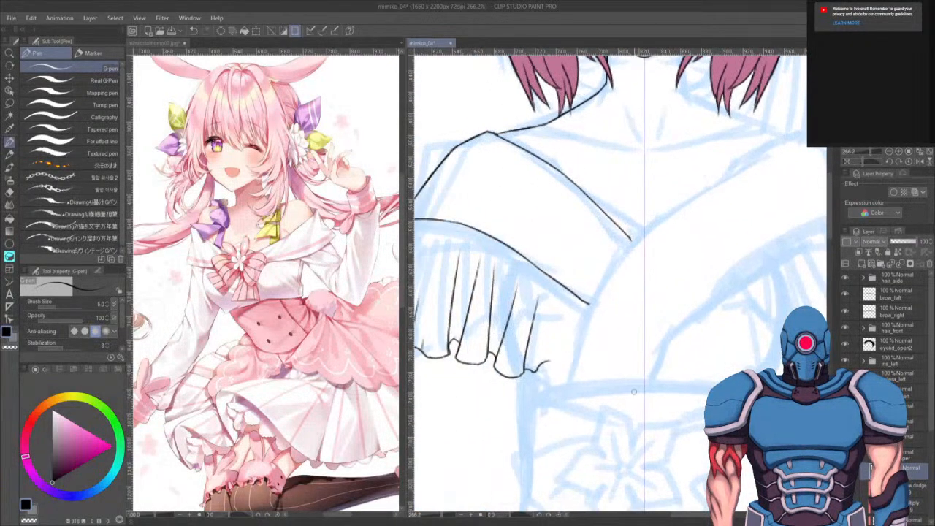
pyautogui.hotkey('ctrl', 'z')
pyautogui.hotkey('ctrl', 'z')
pyautogui.press('e')
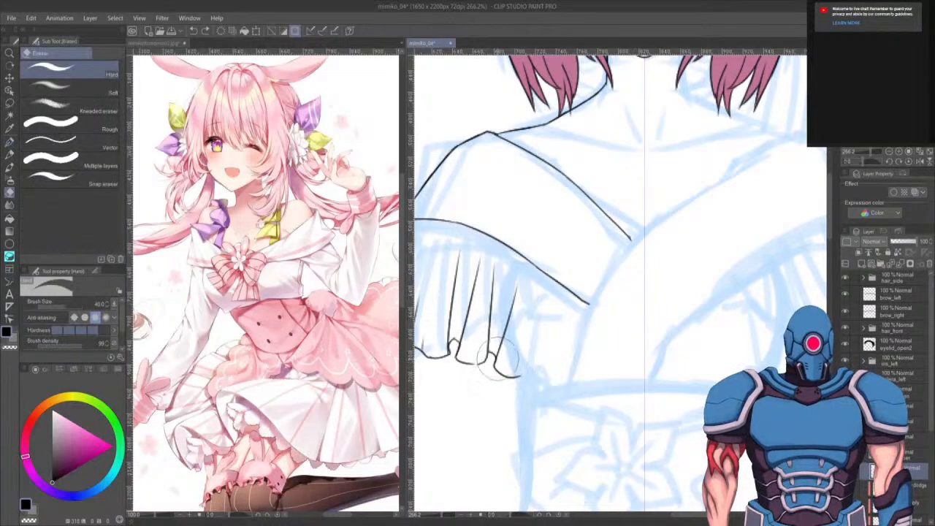
pyautogui.moveTo(511, 365)
pyautogui.mouseDown()
pyautogui.moveTo(484, 349)
pyautogui.moveTo(464, 355)
pyautogui.moveTo(511, 375)
pyautogui.moveTo(463, 361)
pyautogui.moveTo(456, 372)
pyautogui.moveTo(450, 339)
pyautogui.moveTo(540, 313)
pyautogui.moveTo(539, 278)
pyautogui.moveTo(538, 315)
pyautogui.moveTo(589, 304)
pyautogui.mouseUp()
pyautogui.press('p')
pyautogui.moveTo(607, 392); pyautogui.dragTo(693, 356)
pyautogui.moveTo(665, 428); pyautogui.dragTo(679, 450)
pyautogui.moveTo(609, 393)
pyautogui.mouseDown()
pyautogui.moveTo(618, 328)
pyautogui.moveTo(668, 198)
pyautogui.mouseUp()
pyautogui.moveTo(638, 169)
pyautogui.mouseDown()
pyautogui.moveTo(608, 385)
pyautogui.moveTo(546, 225)
pyautogui.mouseUp()
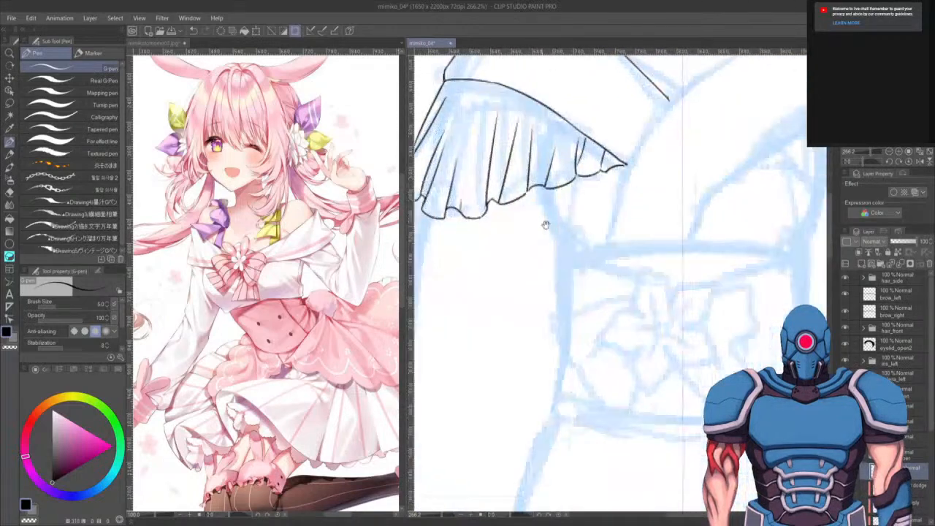
# - Ink the bodice's curved side lines beneath both sleeves down toward the waistband
pyautogui.moveTo(544, 189); pyautogui.dragTo(567, 249)
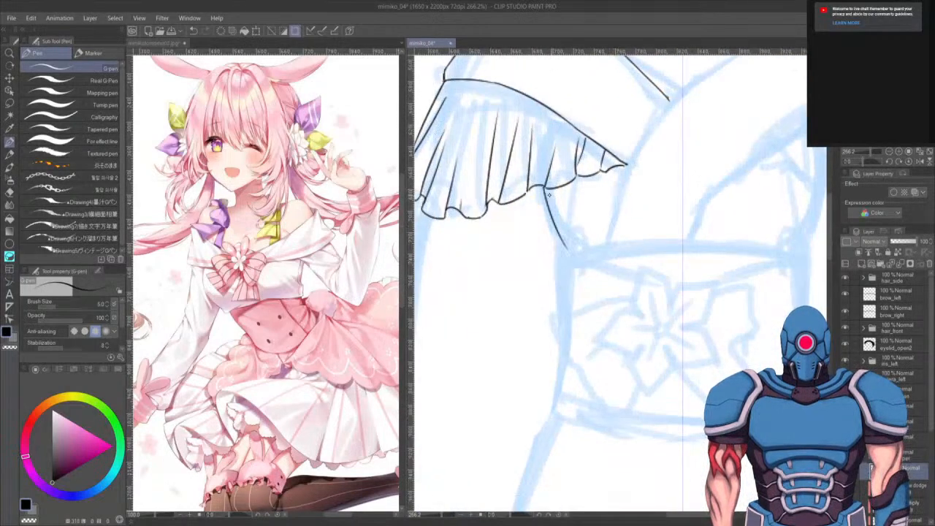
pyautogui.hotkey('ctrl', 'z')
pyautogui.moveTo(547, 188); pyautogui.dragTo(570, 244)
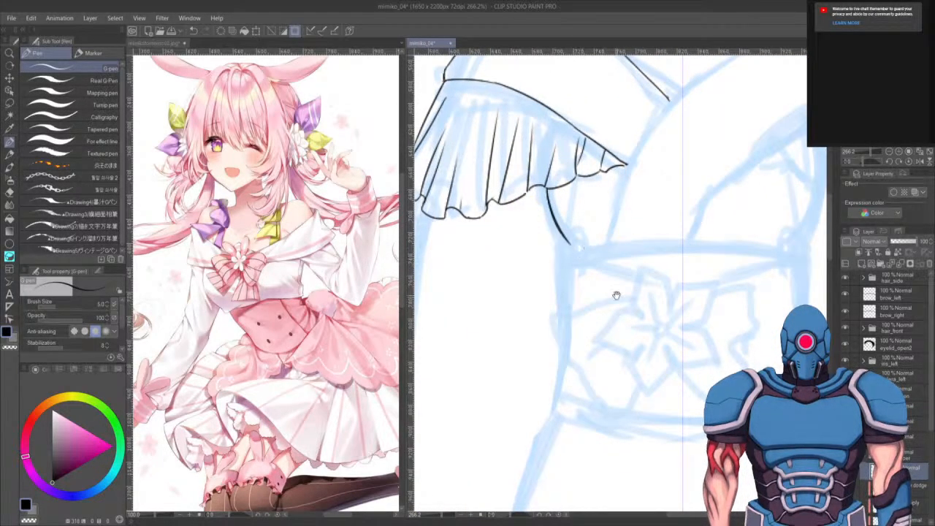
pyautogui.moveTo(616, 295); pyautogui.dragTo(650, 378)
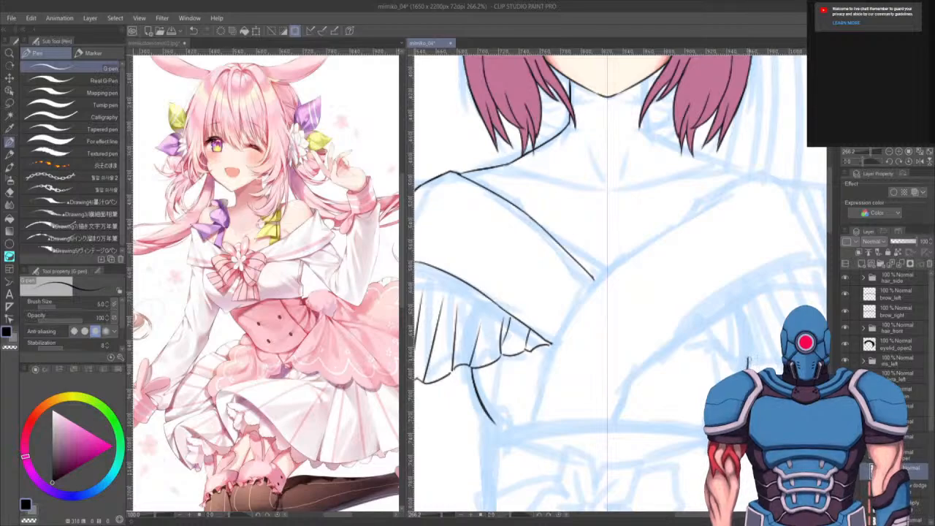
pyautogui.moveTo(688, 432); pyautogui.dragTo(725, 315)
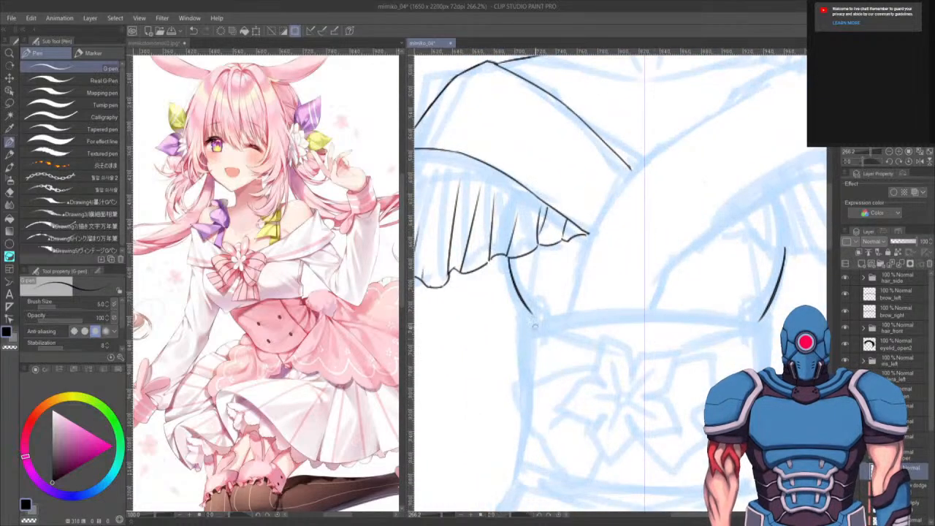
pyautogui.moveTo(556, 352); pyautogui.dragTo(560, 305)
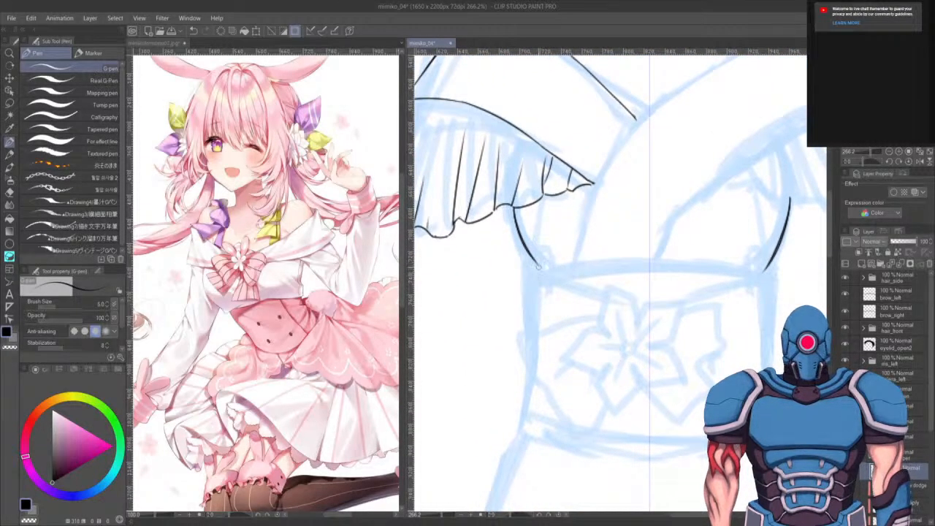
pyautogui.moveTo(533, 259); pyautogui.dragTo(539, 284)
pyautogui.hotkey('ctrl', 'z')
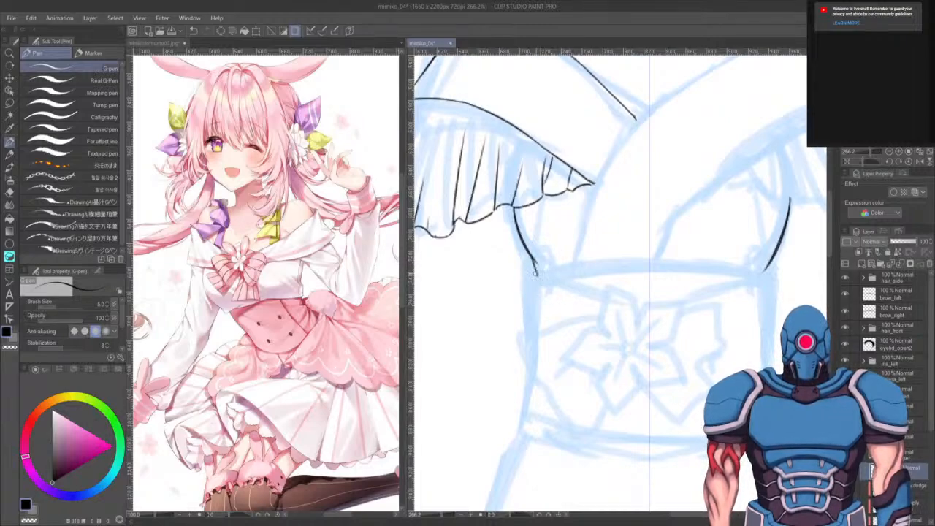
pyautogui.scroll(1, 556, 242)
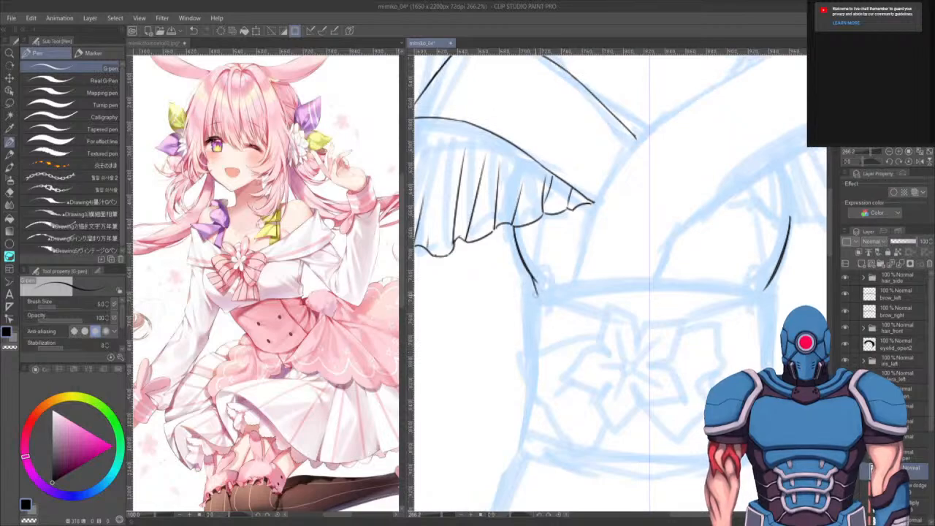
# - Ink the left side of the corset from the waistband down to its lower edge
pyautogui.moveTo(540, 290)
pyautogui.mouseDown()
pyautogui.moveTo(529, 305)
pyautogui.moveTo(531, 351)
pyautogui.mouseUp()
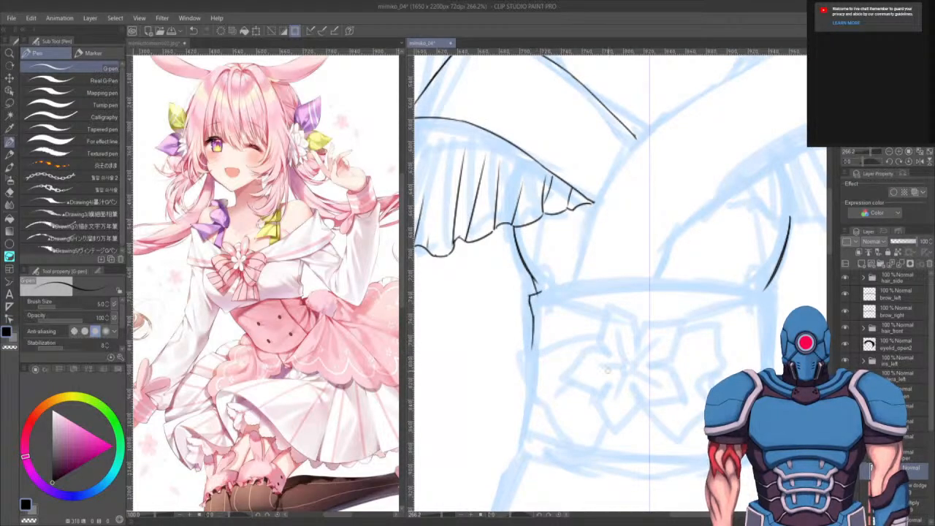
pyautogui.moveTo(610, 387); pyautogui.dragTo(619, 339)
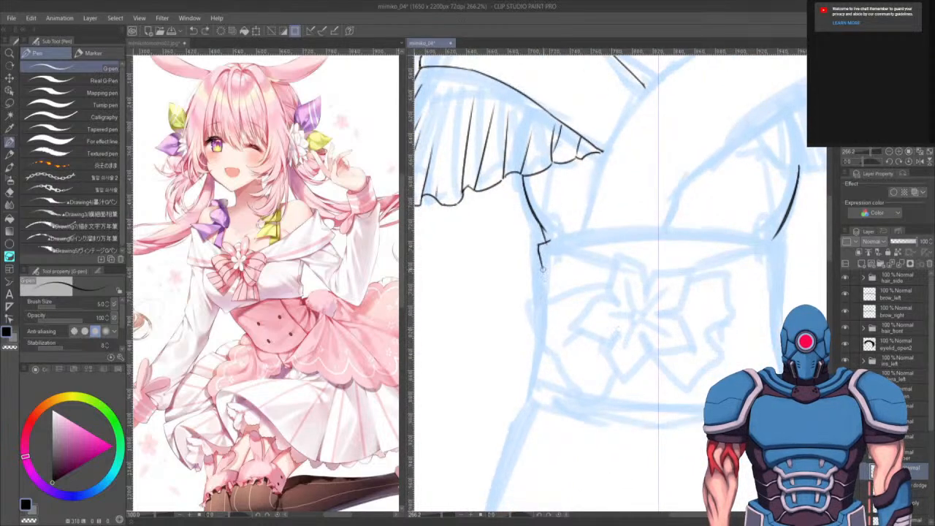
pyautogui.moveTo(542, 267); pyautogui.dragTo(545, 331)
pyautogui.hotkey('ctrl', 'z')
pyautogui.moveTo(542, 266)
pyautogui.mouseDown()
pyautogui.moveTo(543, 356)
pyautogui.moveTo(530, 390)
pyautogui.mouseUp()
pyautogui.moveTo(604, 414); pyautogui.dragTo(569, 367)
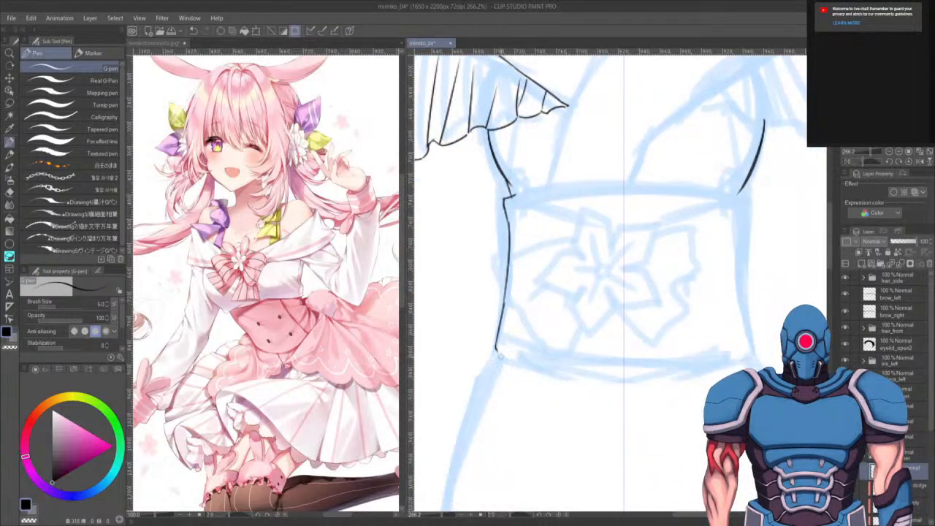
# - Try inking the corset's bottom edge, undoing the strokes and switching to the eraser
pyautogui.moveTo(497, 349)
pyautogui.mouseDown()
pyautogui.moveTo(510, 364)
pyautogui.moveTo(653, 387)
pyautogui.mouseUp()
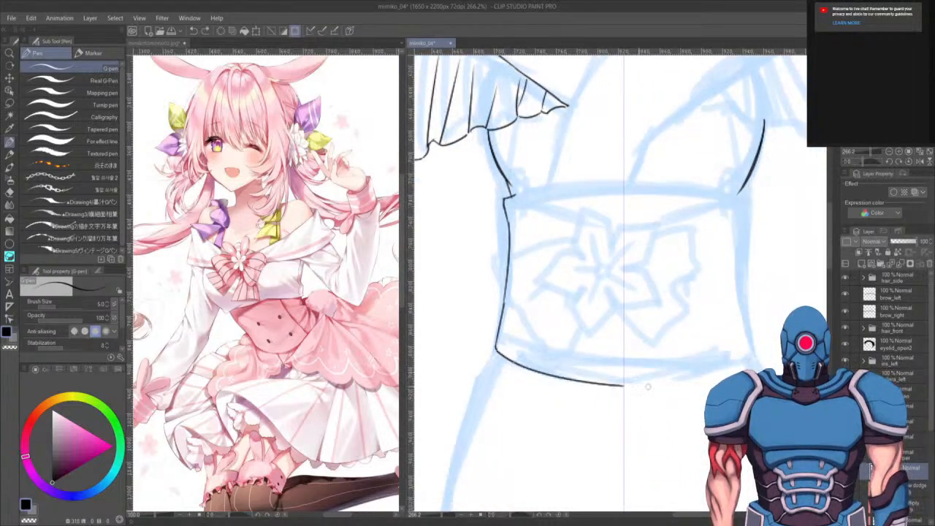
pyautogui.hotkey('ctrl', 'z')
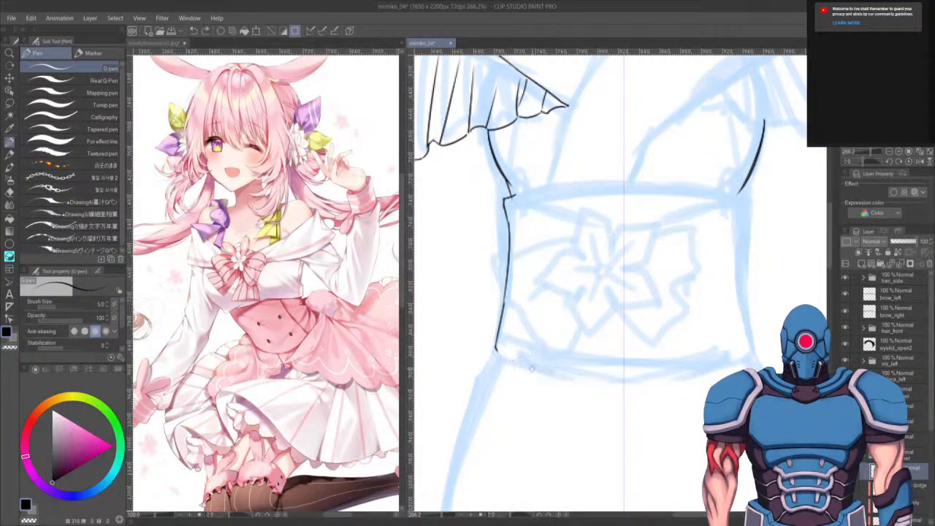
pyautogui.moveTo(499, 353)
pyautogui.mouseDown()
pyautogui.moveTo(673, 387)
pyautogui.moveTo(624, 398)
pyautogui.moveTo(651, 357)
pyautogui.moveTo(641, 337)
pyautogui.moveTo(680, 349)
pyautogui.mouseUp()
pyautogui.hotkey('ctrl', 'z')
pyautogui.press('e')
pyautogui.hotkey('ctrl', 'z')
pyautogui.moveTo(739, 163)
pyautogui.mouseDown()
pyautogui.moveTo(699, 344)
pyautogui.moveTo(721, 274)
pyautogui.moveTo(709, 330)
pyautogui.mouseUp()
pyautogui.scroll(1, 705, 340)
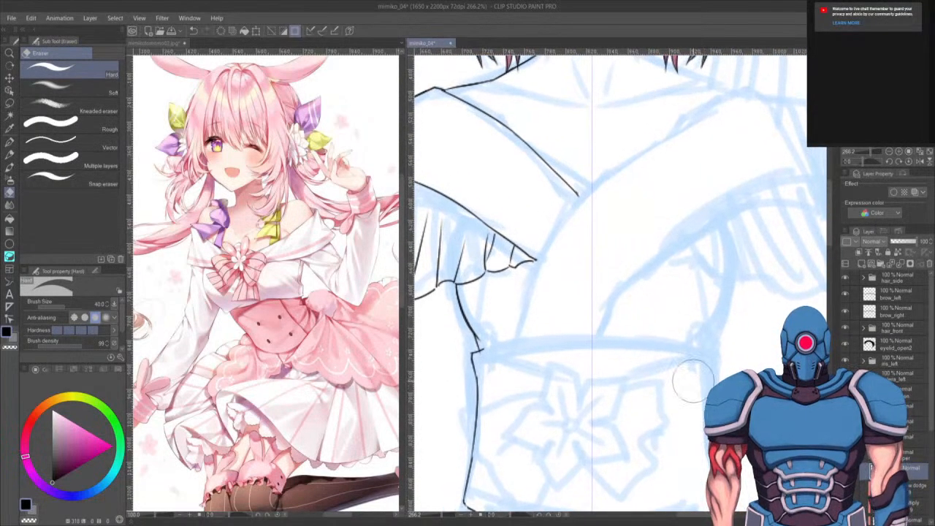
# - Flip a copy of the inked sleeve frill horizontally to form the matching frill on the right shoulder
pyautogui.scroll(4, 693, 380)
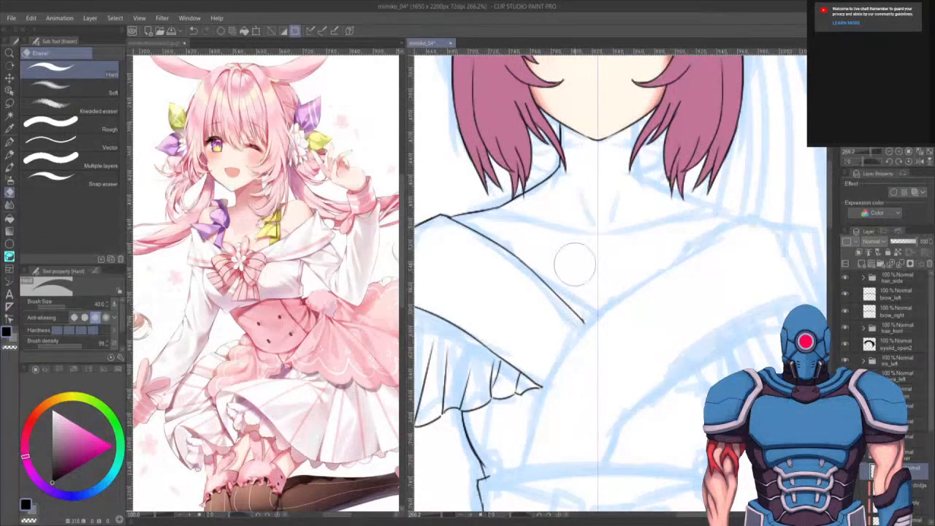
pyautogui.scroll(-1, 679, 365)
pyautogui.scroll(-3, 668, 413)
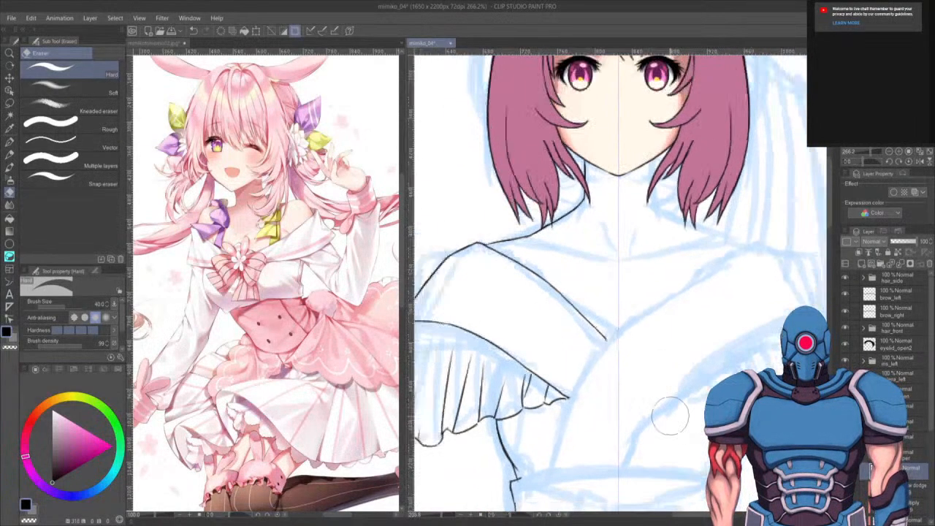
pyautogui.scroll(-4, 668, 417)
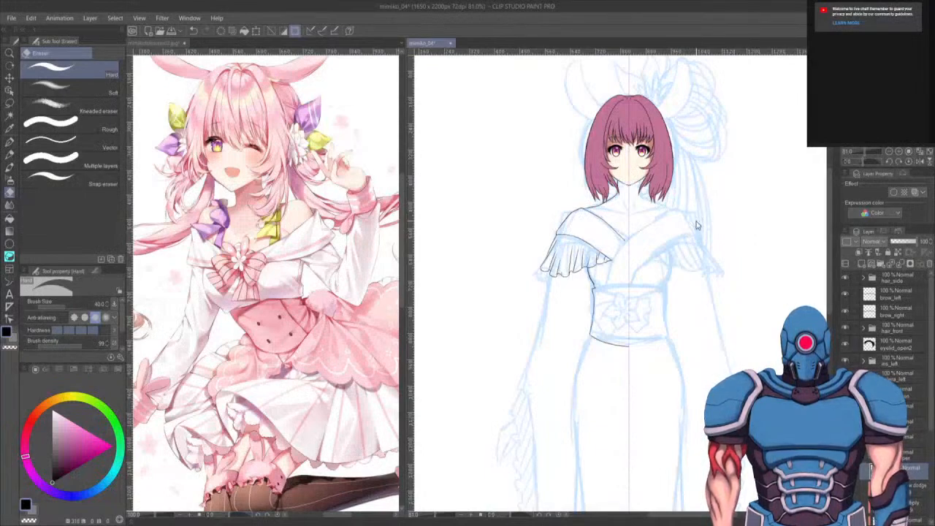
pyautogui.moveTo(512, 407); pyautogui.dragTo(507, 448)
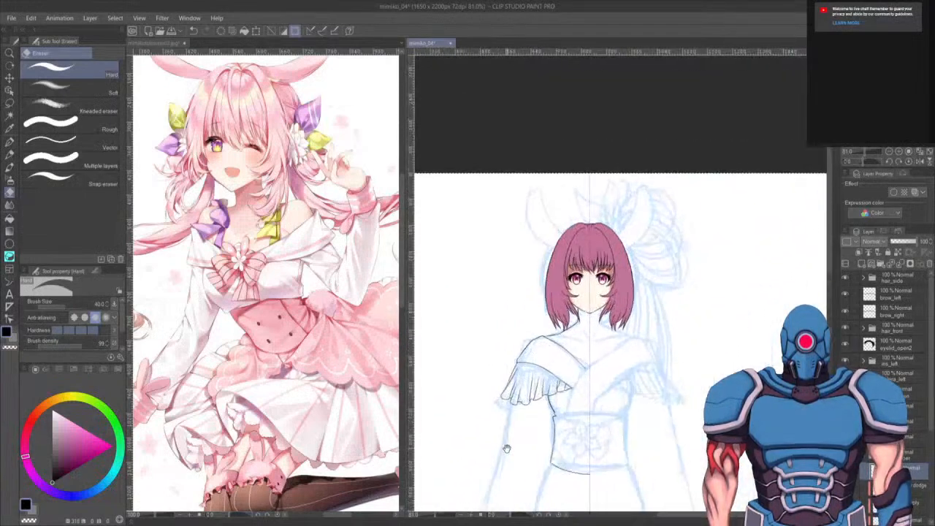
pyautogui.moveTo(667, 373); pyautogui.dragTo(670, 260)
pyautogui.hotkey('ctrl', 't')
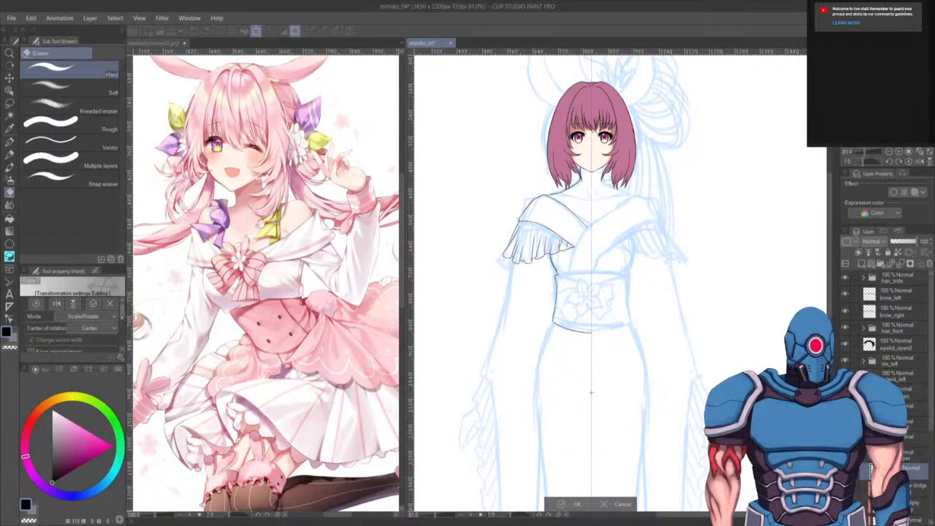
pyautogui.scroll(-2, 121, 317)
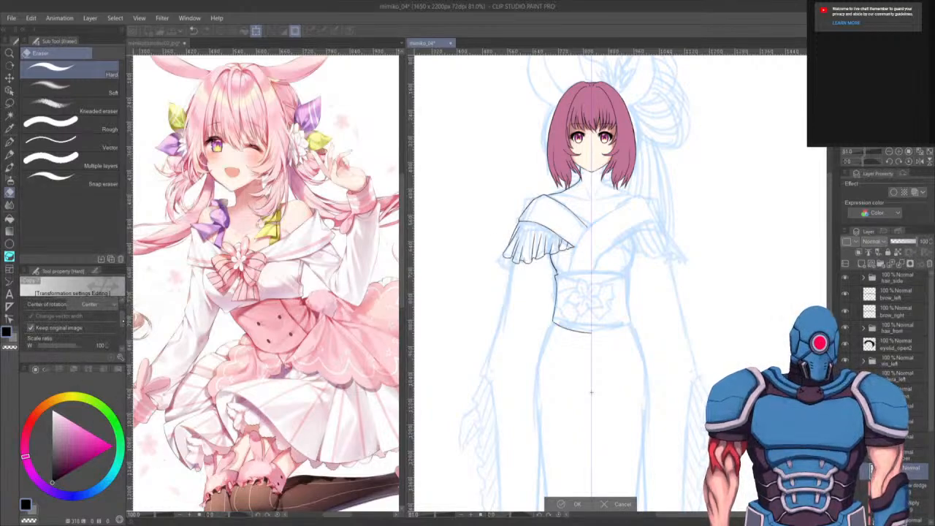
pyautogui.scroll(2, 121, 315)
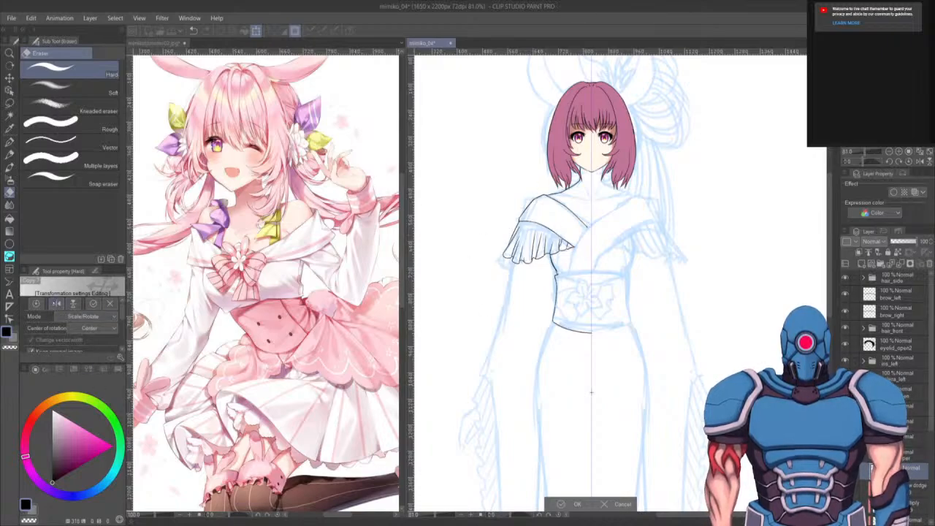
pyautogui.click(56, 303)
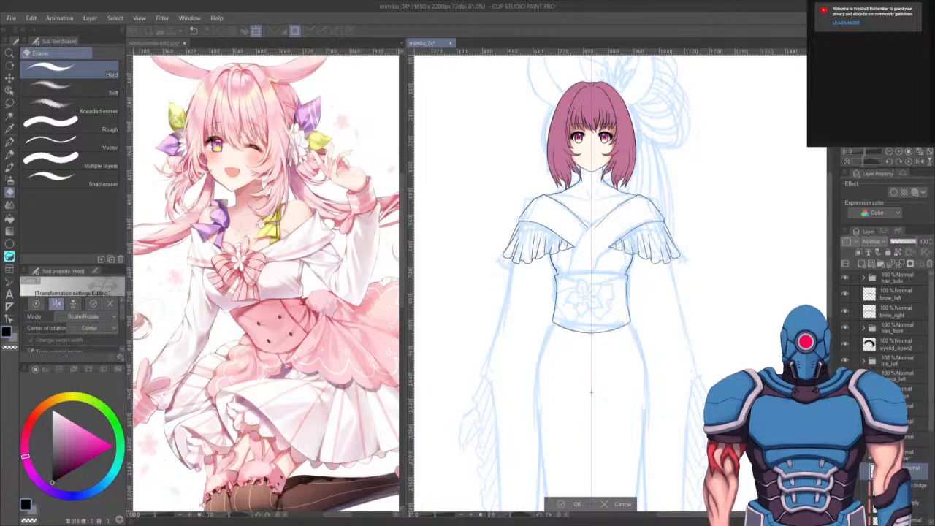
pyautogui.press('Return')
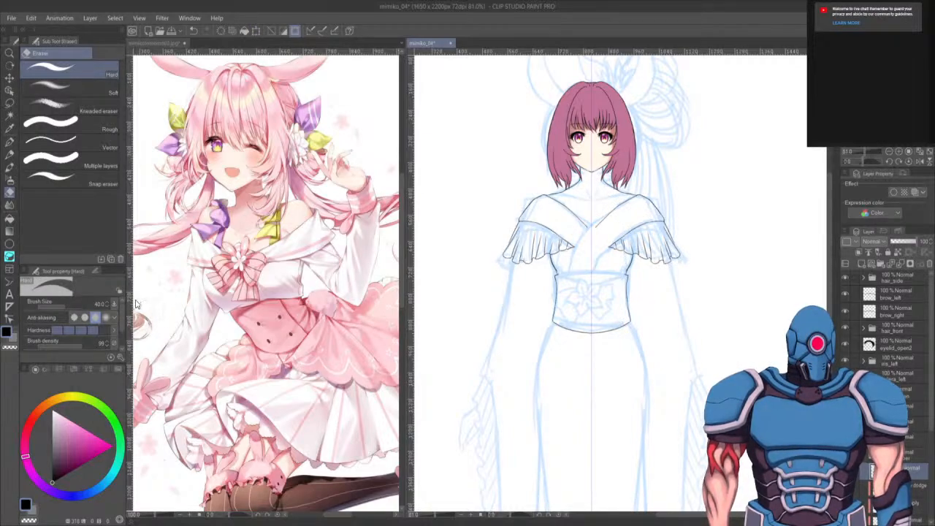
# - Erase the overlapping collar line at the centre and ink the crossed front panels down to the waistband
pyautogui.scroll(5, 611, 230)
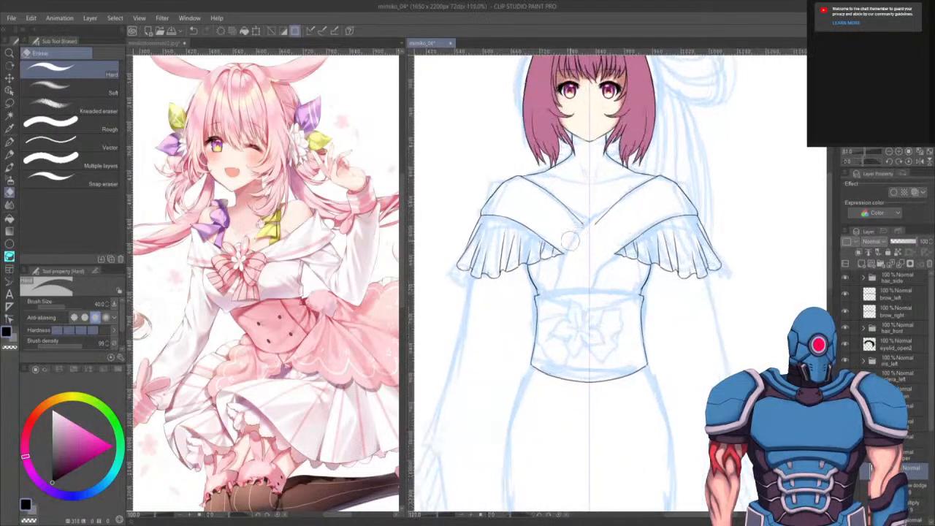
pyautogui.moveTo(645, 195)
pyautogui.mouseDown()
pyautogui.moveTo(594, 235)
pyautogui.moveTo(611, 218)
pyautogui.moveTo(598, 228)
pyautogui.mouseUp()
pyautogui.press('p')
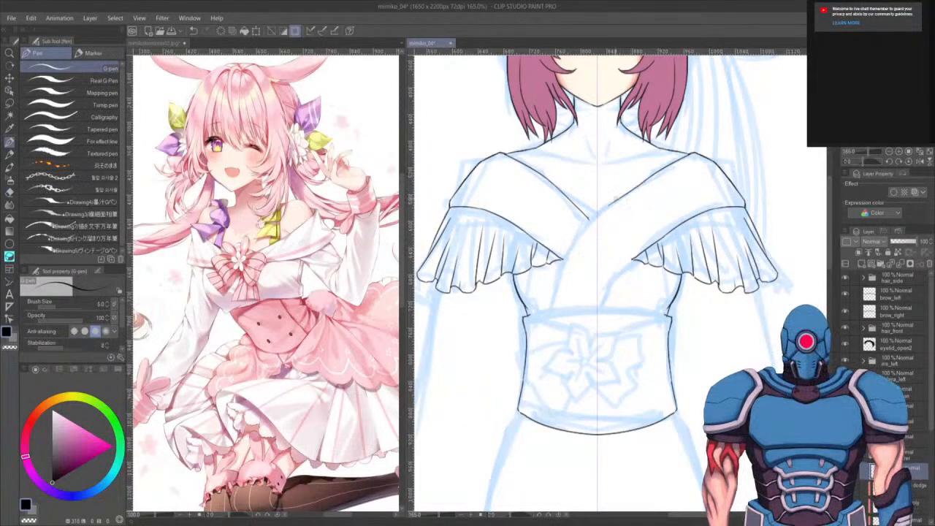
pyautogui.moveTo(610, 203); pyautogui.dragTo(584, 231)
pyautogui.hotkey('ctrl', 'z')
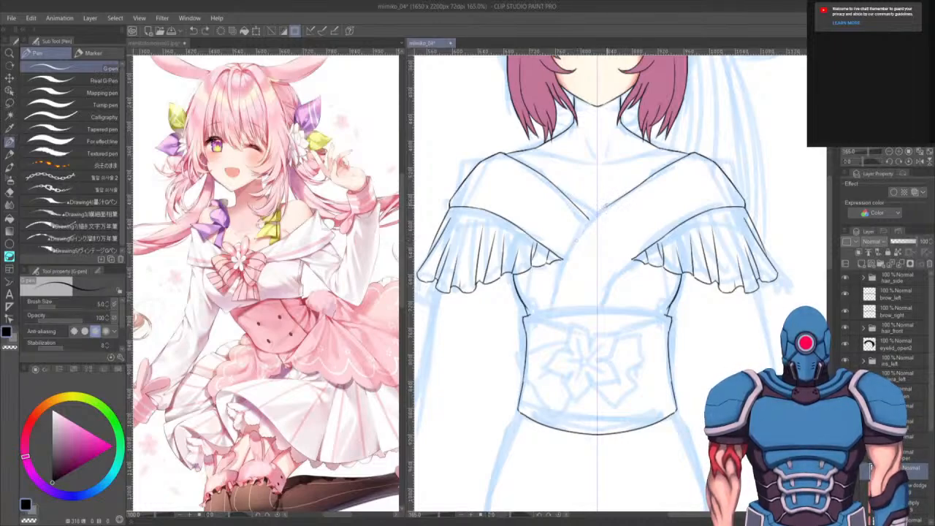
pyautogui.hotkey('ctrl', 'y')
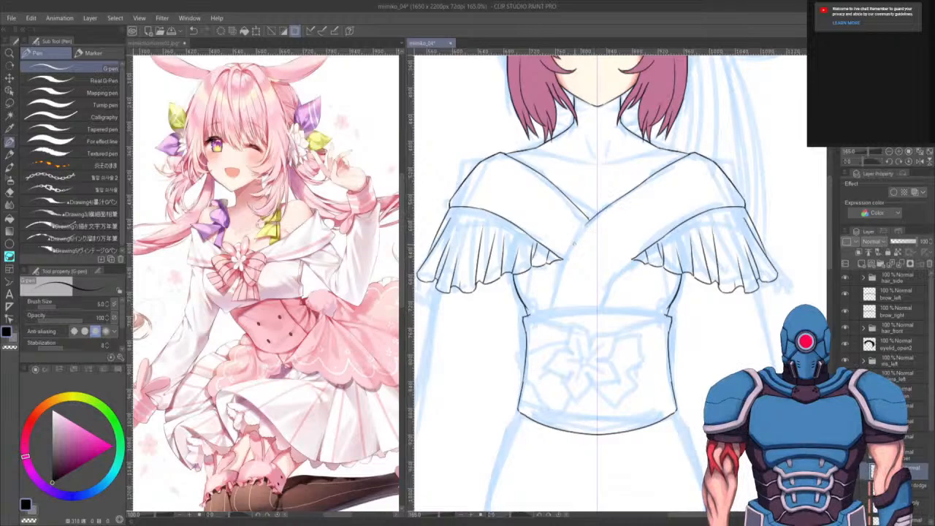
pyautogui.moveTo(584, 221); pyautogui.dragTo(552, 305)
pyautogui.moveTo(633, 258); pyautogui.dragTo(599, 304)
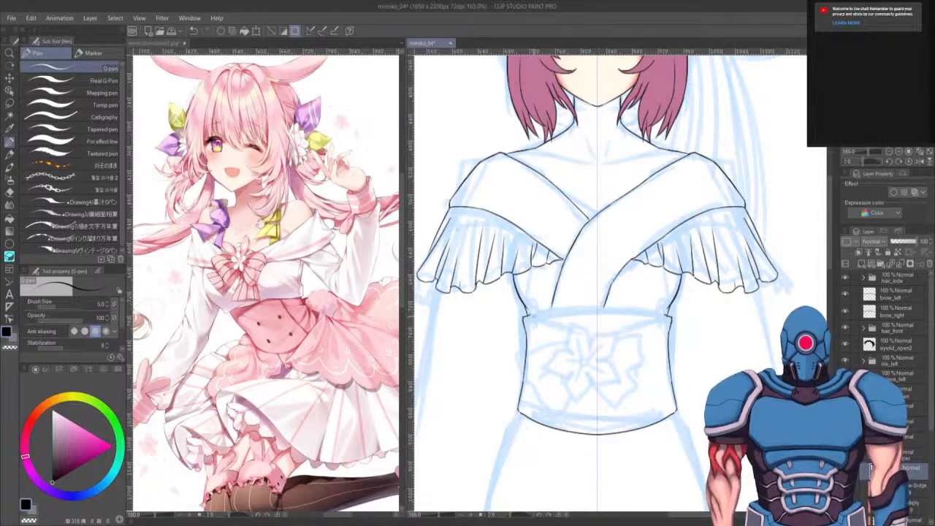
# - Ink the waistband's top edge across the bodice
pyautogui.moveTo(537, 314); pyautogui.dragTo(598, 306)
pyautogui.hotkey('ctrl', 'z')
pyautogui.moveTo(525, 316)
pyautogui.mouseDown()
pyautogui.moveTo(601, 306)
pyautogui.moveTo(669, 315)
pyautogui.mouseUp()
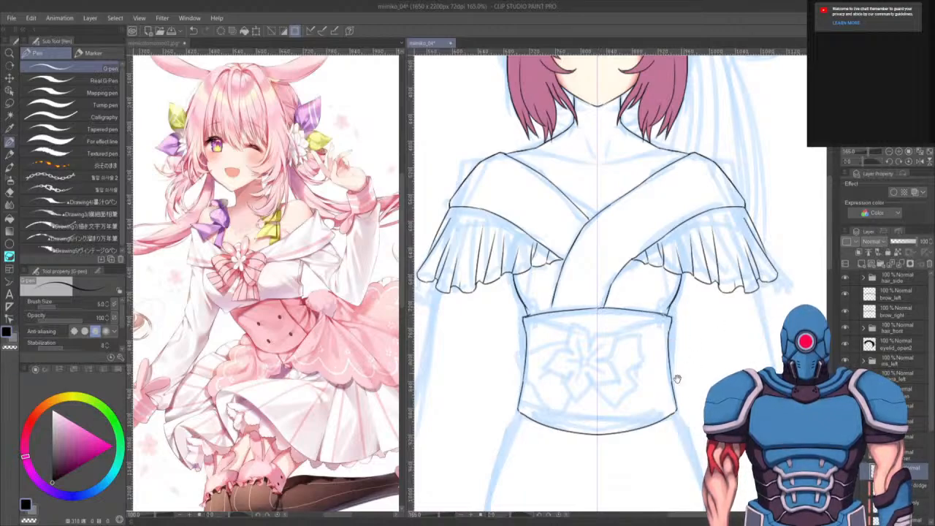
# - Add a short fold line at the centre of the neckline's V opening
pyautogui.moveTo(675, 380); pyautogui.dragTo(682, 397)
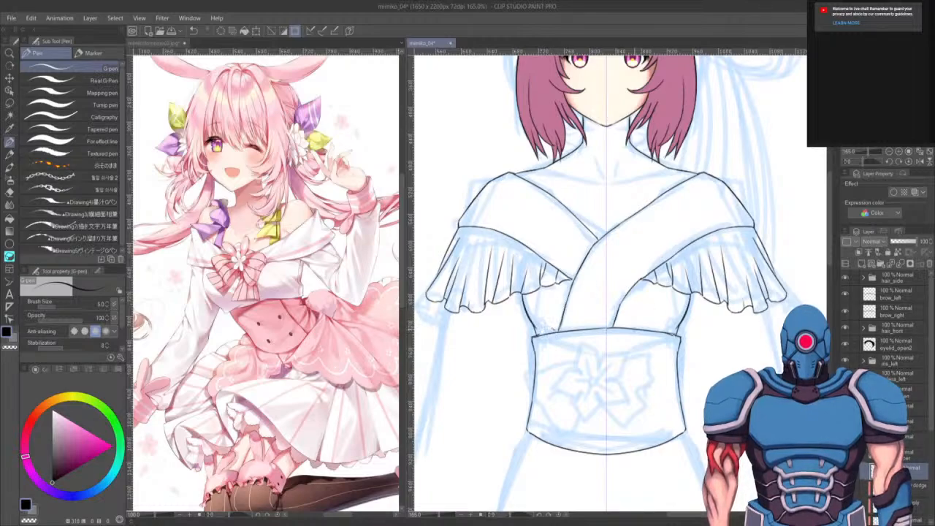
pyautogui.moveTo(657, 299); pyautogui.dragTo(644, 381)
pyautogui.moveTo(647, 343); pyautogui.dragTo(652, 351)
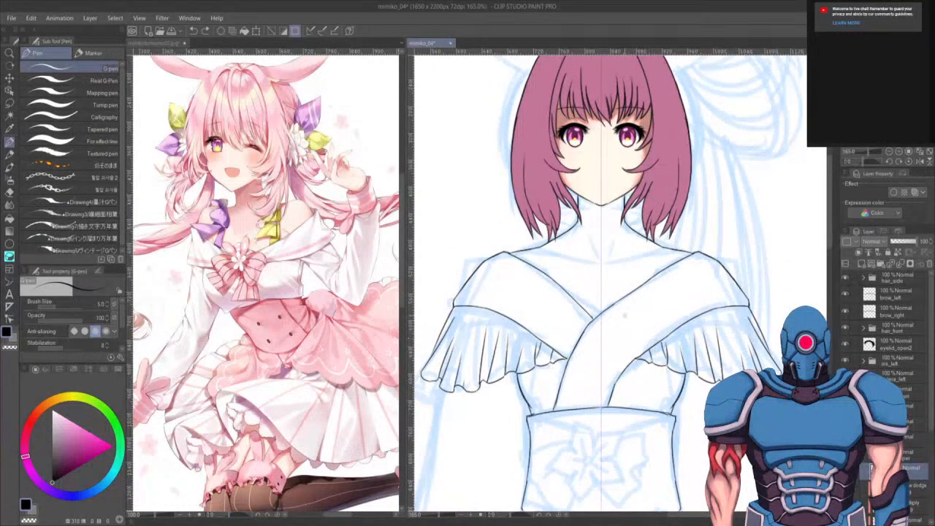
pyautogui.moveTo(599, 315)
pyautogui.mouseDown()
pyautogui.moveTo(597, 296)
pyautogui.moveTo(606, 296)
pyautogui.mouseUp()
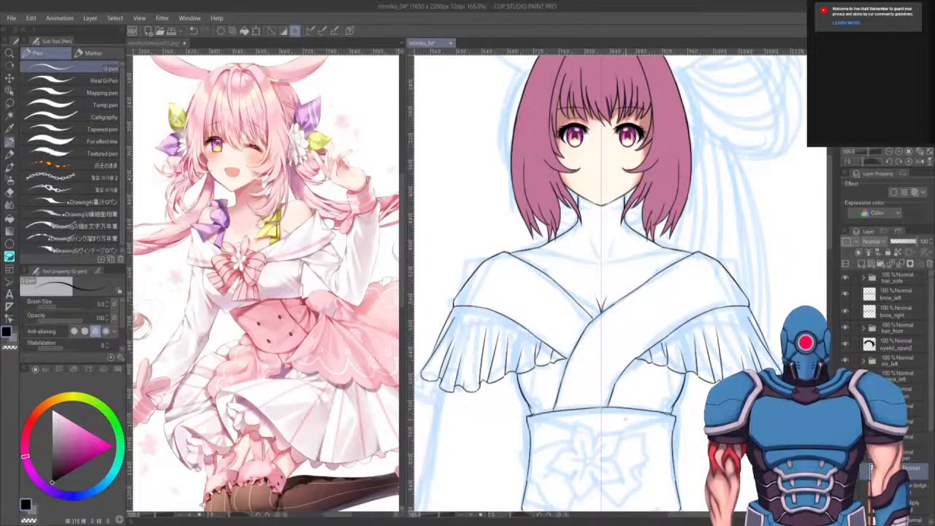
pyautogui.moveTo(571, 259)
pyautogui.mouseDown()
pyautogui.moveTo(581, 305)
pyautogui.moveTo(555, 300)
pyautogui.mouseUp()
pyautogui.hotkey('ctrl', 'z')
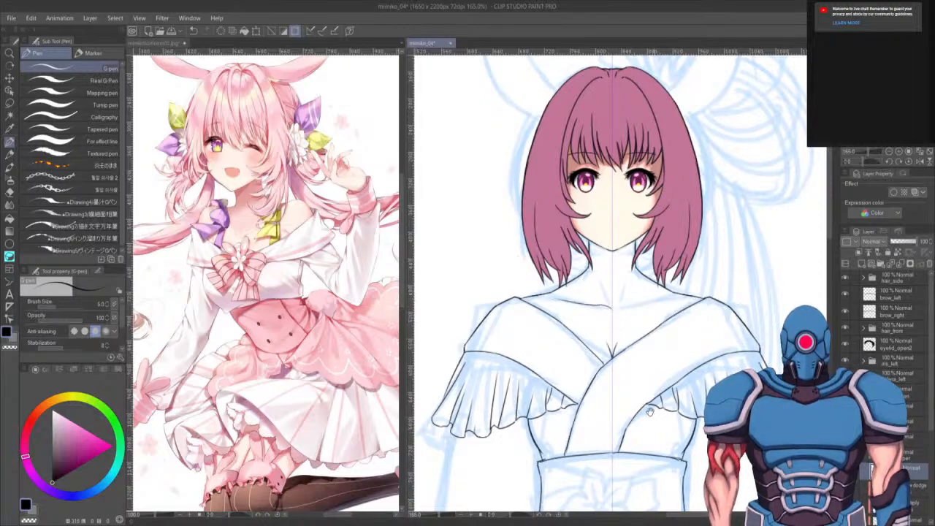
pyautogui.moveTo(623, 475)
pyautogui.mouseDown()
pyautogui.moveTo(672, 403)
pyautogui.moveTo(685, 332)
pyautogui.mouseUp()
pyautogui.moveTo(669, 392); pyautogui.dragTo(682, 341)
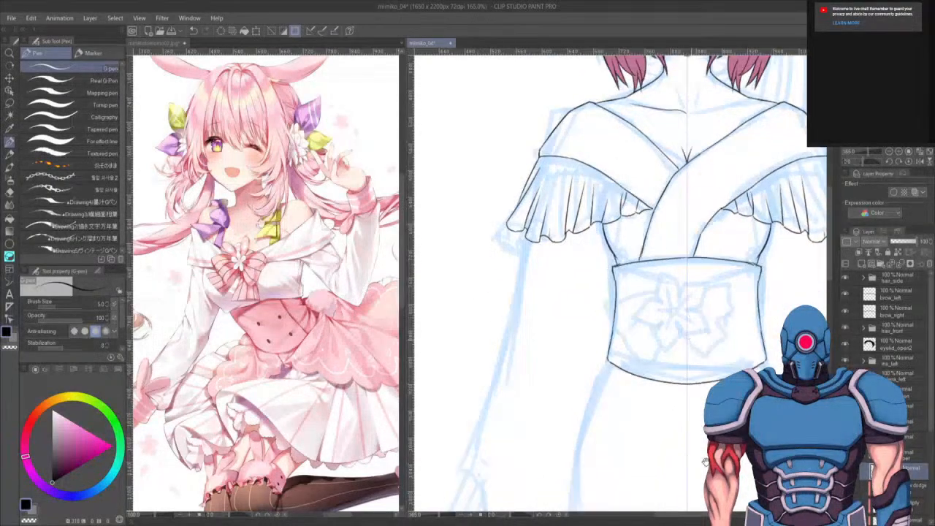
pyautogui.moveTo(704, 460); pyautogui.dragTo(644, 434)
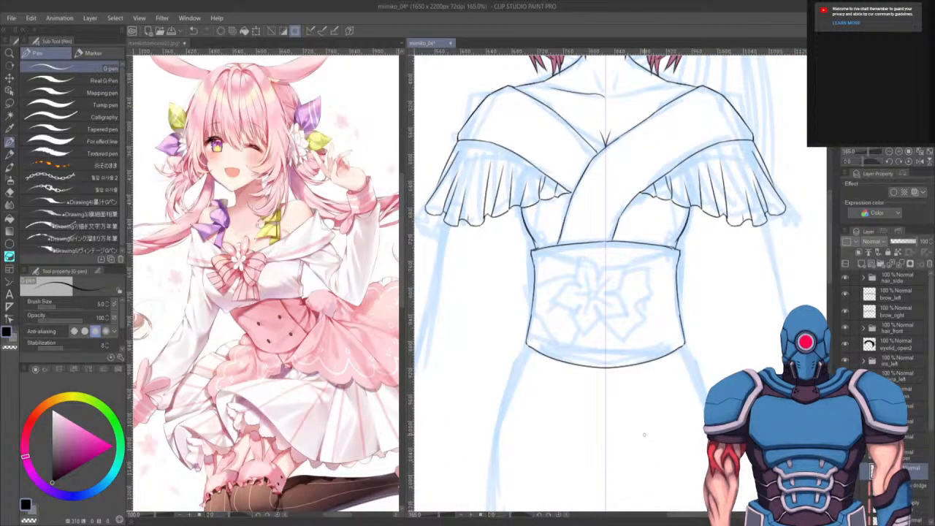
pyautogui.press('e')
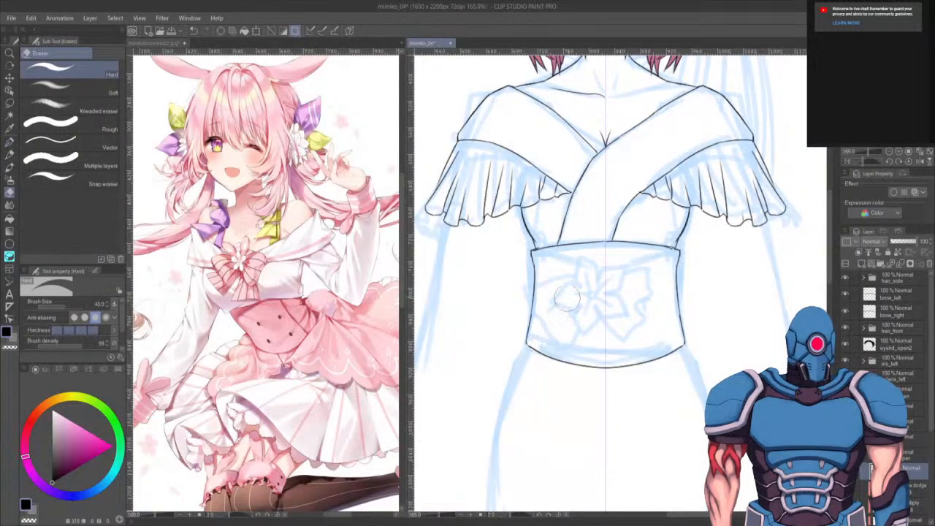
pyautogui.press('[')
pyautogui.press('[')
pyautogui.press('[')
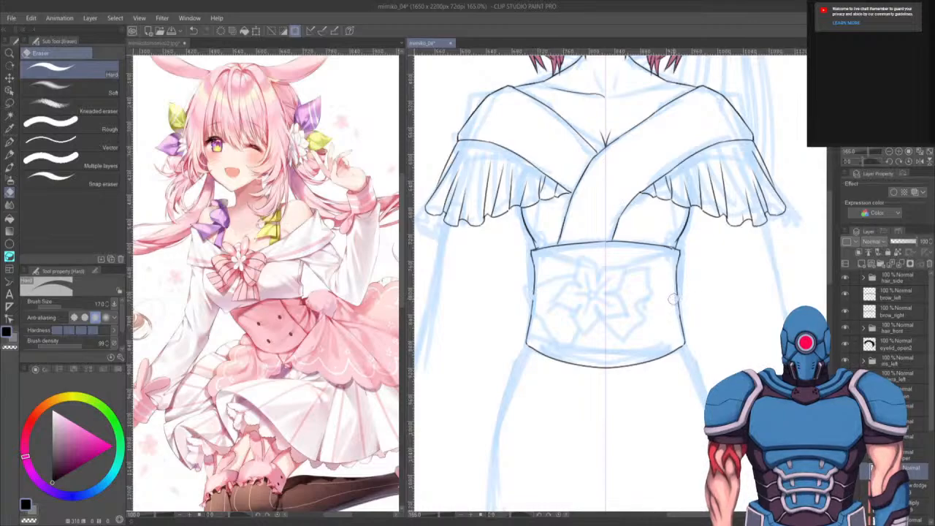
pyautogui.press('p')
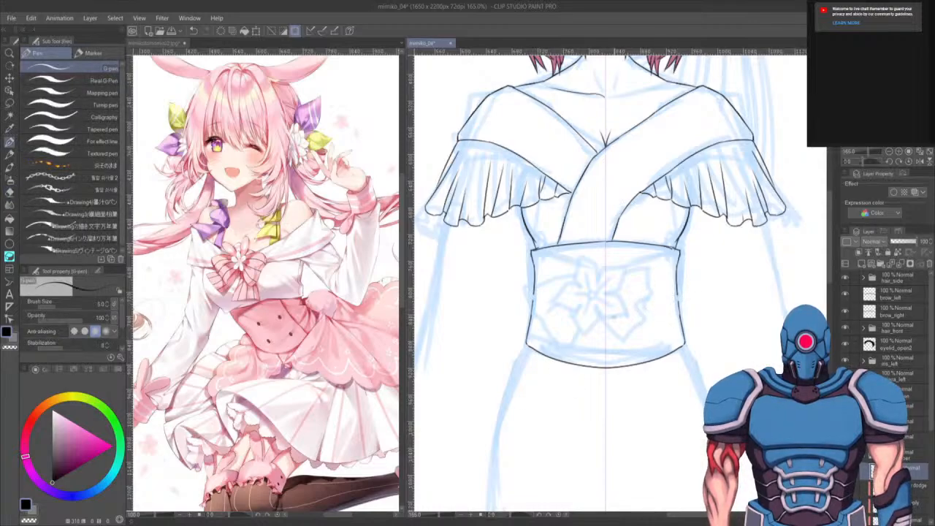
pyautogui.scroll(4, 591, 319)
pyautogui.moveTo(584, 333); pyautogui.dragTo(605, 388)
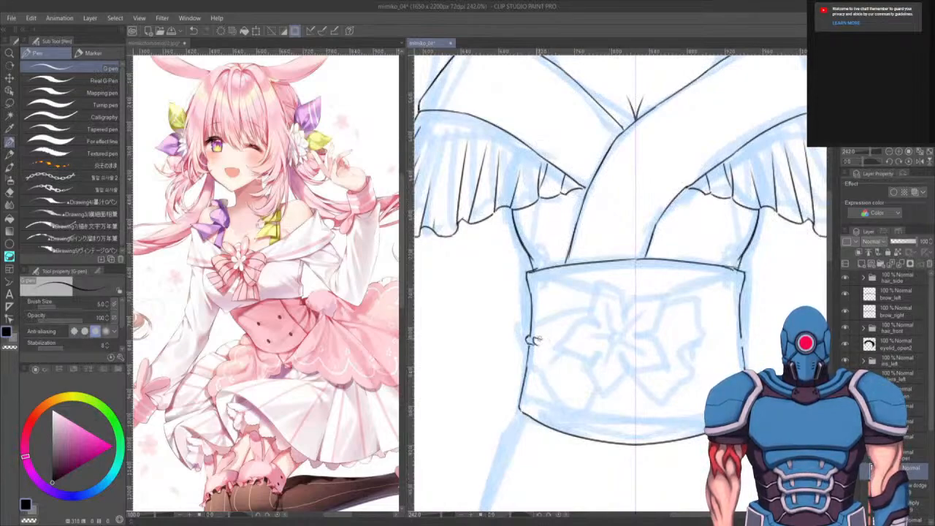
pyautogui.moveTo(541, 340); pyautogui.dragTo(563, 348)
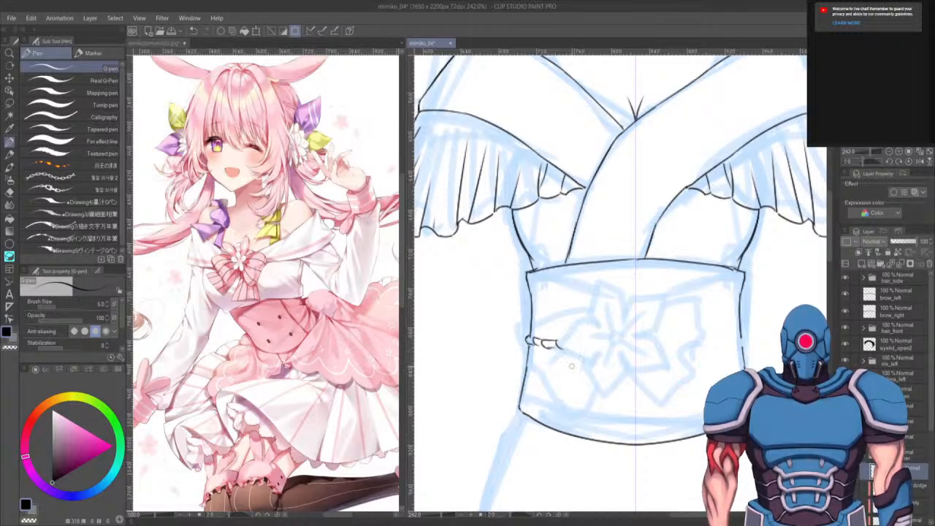
pyautogui.press('e')
pyautogui.moveTo(551, 342); pyautogui.dragTo(531, 344)
# - Draw a twisted cord across the middle of the waistband from edge to edge, rotating the canvas to follow it
pyautogui.press('p')
pyautogui.press('r')
pyautogui.moveTo(584, 431)
pyautogui.mouseDown()
pyautogui.moveTo(745, 372)
pyautogui.moveTo(740, 130)
pyautogui.moveTo(675, 119)
pyautogui.moveTo(626, 140)
pyautogui.moveTo(642, 141)
pyautogui.mouseUp()
pyautogui.press('p')
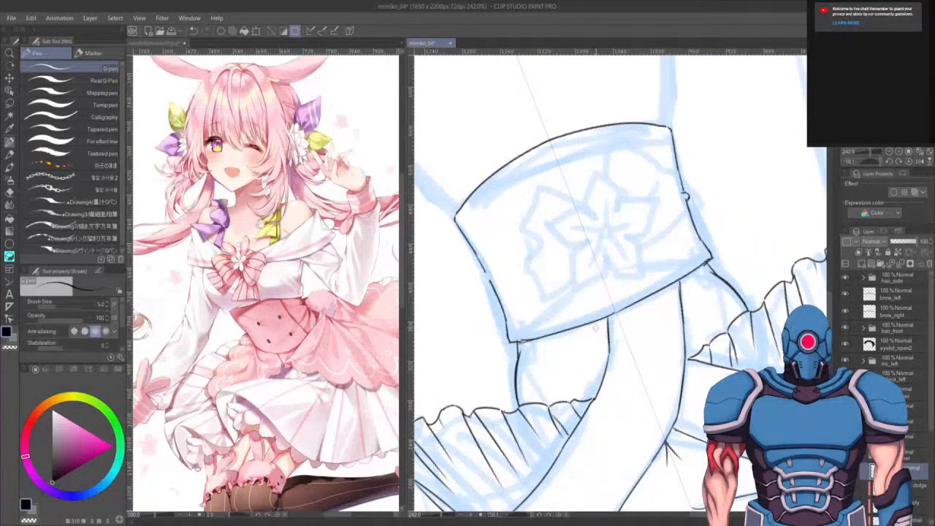
pyautogui.moveTo(486, 275)
pyautogui.mouseDown()
pyautogui.moveTo(621, 203)
pyautogui.moveTo(684, 193)
pyautogui.moveTo(598, 211)
pyautogui.mouseUp()
pyautogui.hotkey('ctrl', 'z')
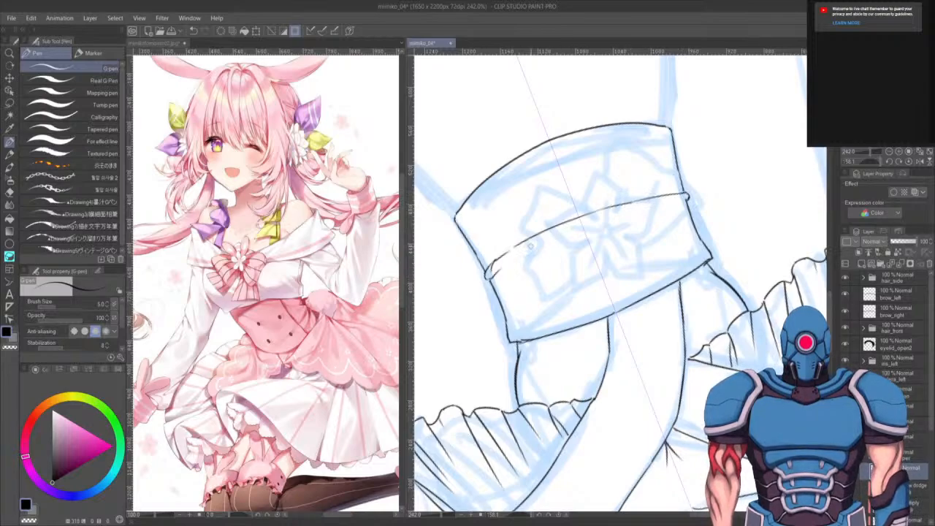
pyautogui.moveTo(497, 269); pyautogui.dragTo(541, 245)
pyautogui.hotkey('ctrl', 'z')
pyautogui.moveTo(498, 269)
pyautogui.mouseDown()
pyautogui.moveTo(537, 241)
pyautogui.moveTo(608, 218)
pyautogui.mouseUp()
pyautogui.hotkey('ctrl', 'z')
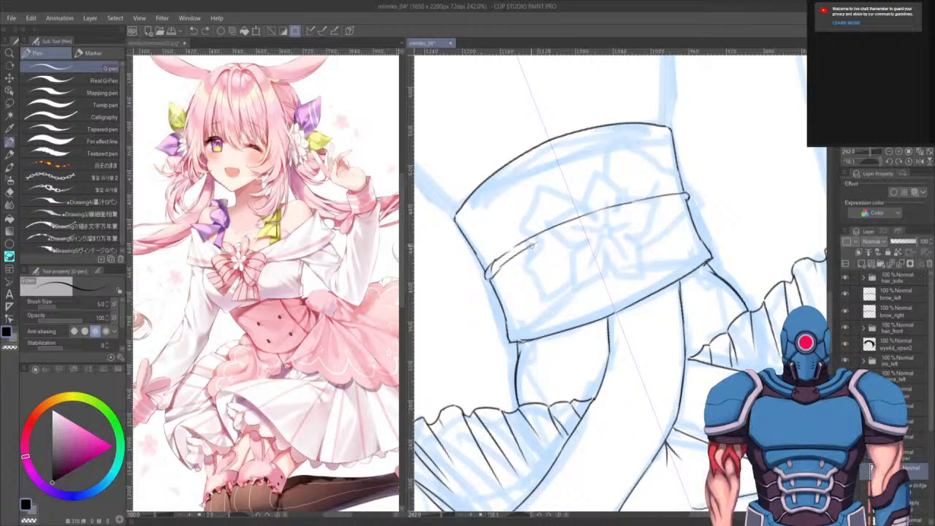
pyautogui.moveTo(530, 248)
pyautogui.mouseDown()
pyautogui.moveTo(686, 198)
pyautogui.moveTo(626, 211)
pyautogui.moveTo(637, 209)
pyautogui.moveTo(498, 264)
pyautogui.moveTo(604, 218)
pyautogui.mouseUp()
pyautogui.hotkey('ctrl', 'z')
pyautogui.moveTo(630, 203)
pyautogui.mouseDown()
pyautogui.moveTo(619, 214)
pyautogui.moveTo(663, 206)
pyautogui.mouseUp()
pyautogui.moveTo(681, 192); pyautogui.dragTo(675, 204)
pyautogui.moveTo(688, 192); pyautogui.dragTo(683, 200)
pyautogui.moveTo(495, 267); pyautogui.dragTo(493, 276)
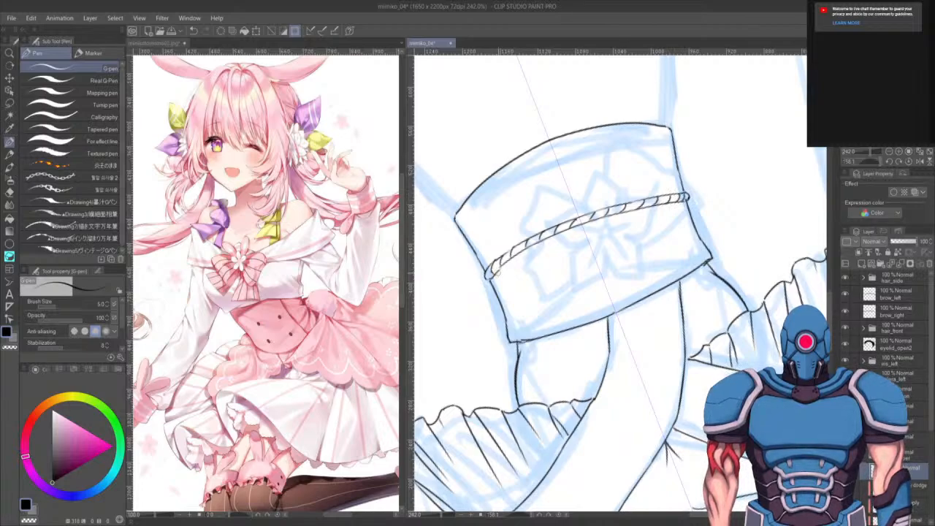
pyautogui.click(908, 161)
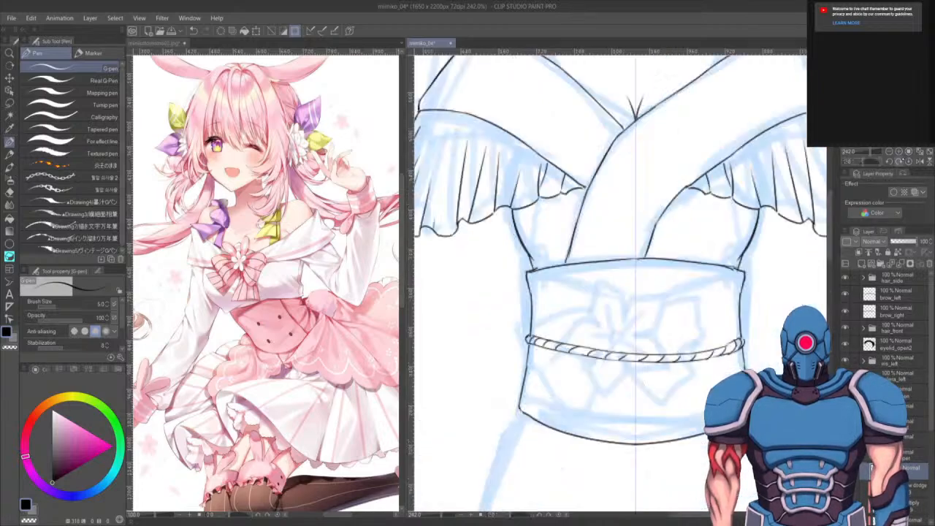
# - Try drawing lines across the base of the neck and under the chin, undoing every attempt
pyautogui.moveTo(674, 426)
pyautogui.mouseDown()
pyautogui.moveTo(655, 402)
pyautogui.moveTo(584, 409)
pyautogui.moveTo(582, 433)
pyautogui.moveTo(566, 423)
pyautogui.moveTo(581, 414)
pyautogui.mouseUp()
pyautogui.scroll(-5, 582, 433)
pyautogui.moveTo(596, 328); pyautogui.dragTo(585, 429)
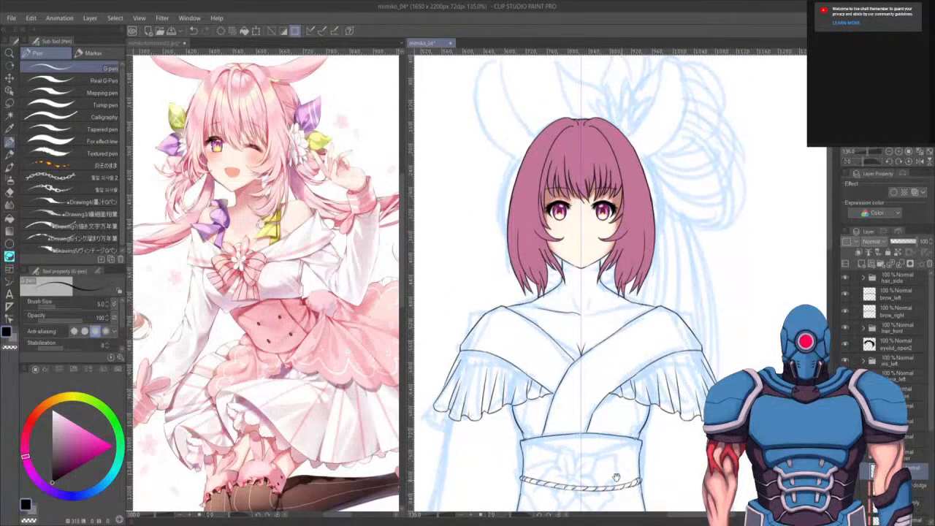
pyautogui.scroll(1, 569, 336)
pyautogui.scroll(2, 566, 327)
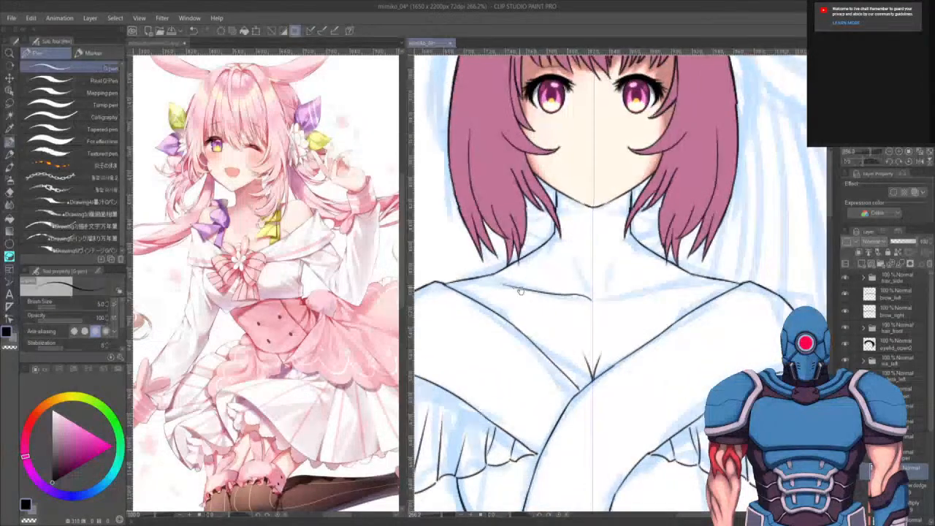
pyautogui.moveTo(588, 333); pyautogui.dragTo(599, 448)
pyautogui.click(845, 520)
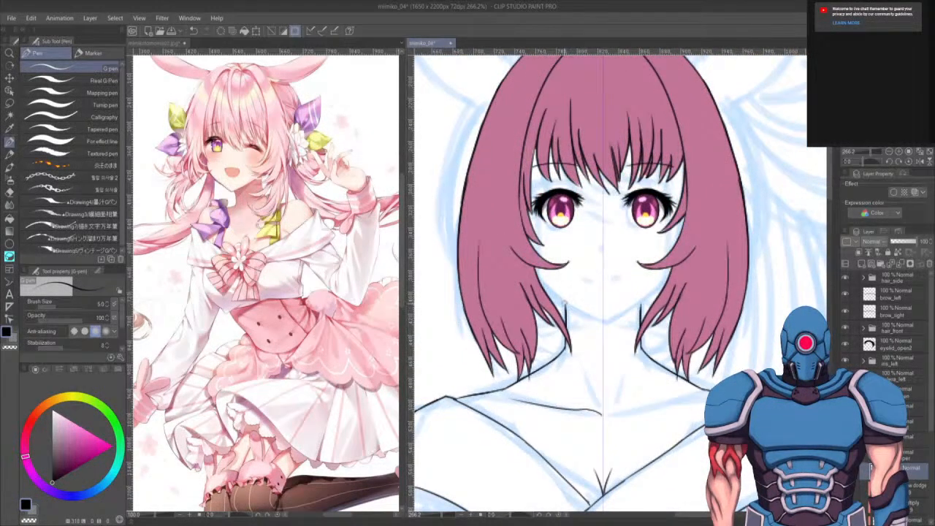
pyautogui.moveTo(564, 310); pyautogui.dragTo(572, 266)
pyautogui.hotkey('ctrl', 'z')
pyautogui.hotkey('ctrl', 'z')
pyautogui.moveTo(565, 314)
pyautogui.mouseDown()
pyautogui.moveTo(574, 266)
pyautogui.moveTo(608, 258)
pyautogui.moveTo(631, 266)
pyautogui.moveTo(641, 310)
pyautogui.mouseUp()
pyautogui.hotkey('ctrl', 'z')
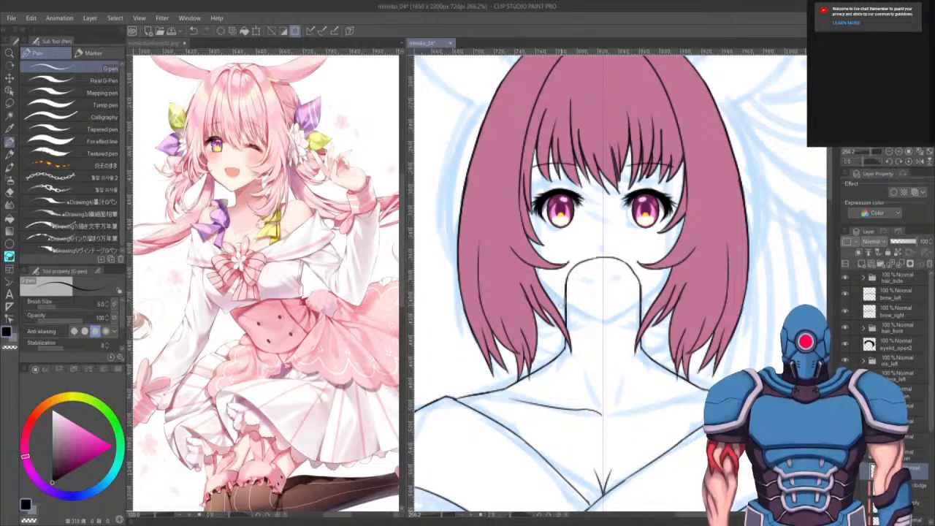
pyautogui.moveTo(569, 305); pyautogui.dragTo(597, 304)
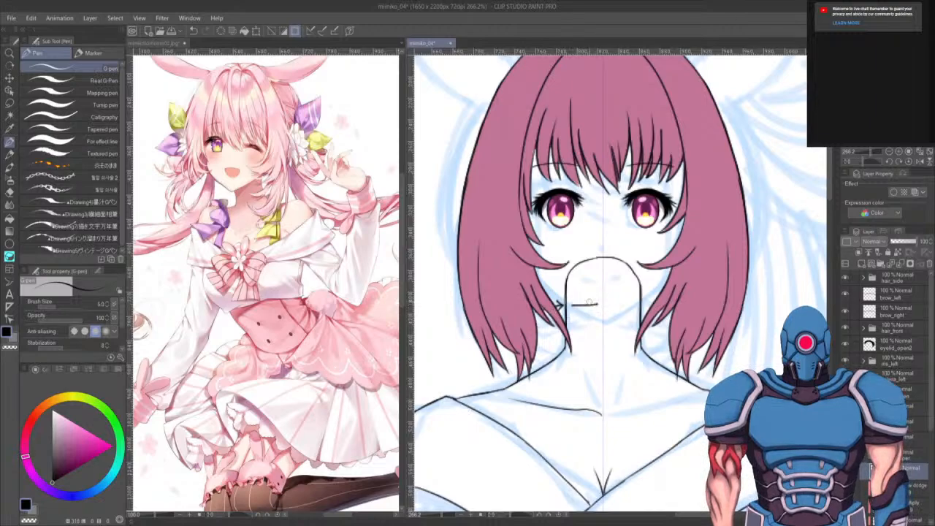
pyautogui.hotkey('ctrl', 'z')
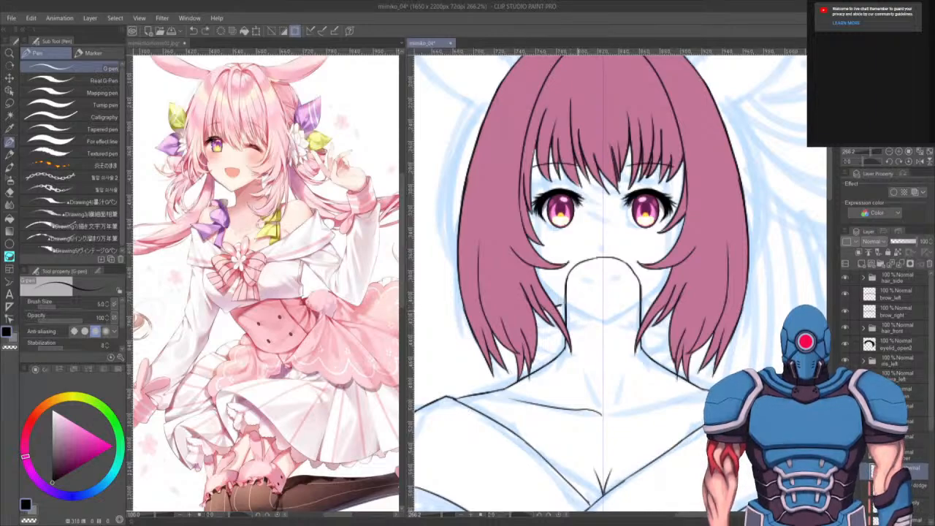
pyautogui.moveTo(569, 305); pyautogui.dragTo(642, 305)
pyautogui.moveTo(567, 246)
pyautogui.mouseDown()
pyautogui.moveTo(637, 248)
pyautogui.moveTo(568, 251)
pyautogui.mouseUp()
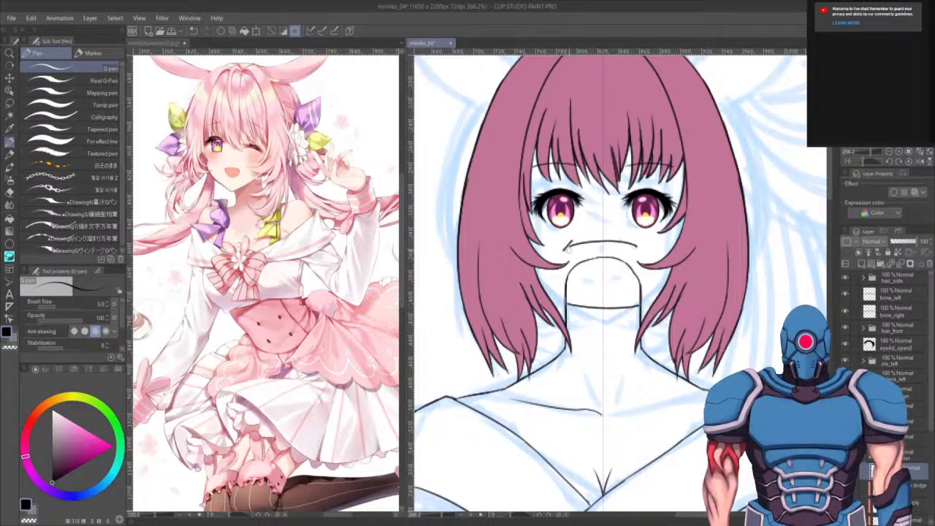
pyautogui.moveTo(633, 238); pyautogui.dragTo(637, 250)
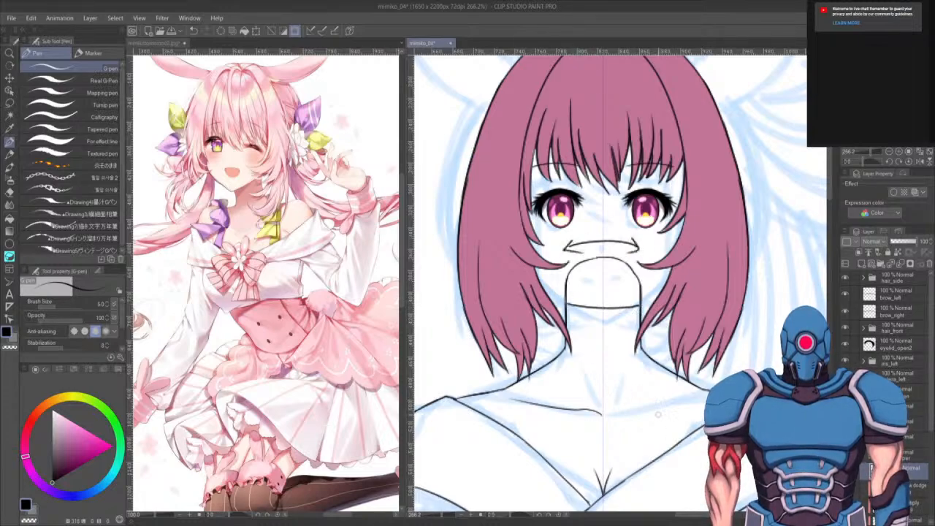
pyautogui.hotkey('ctrl', 'z')
pyautogui.hotkey('ctrl', 'z')
pyautogui.hotkey('ctrl', 'z')
pyautogui.hotkey('ctrl', 'z')
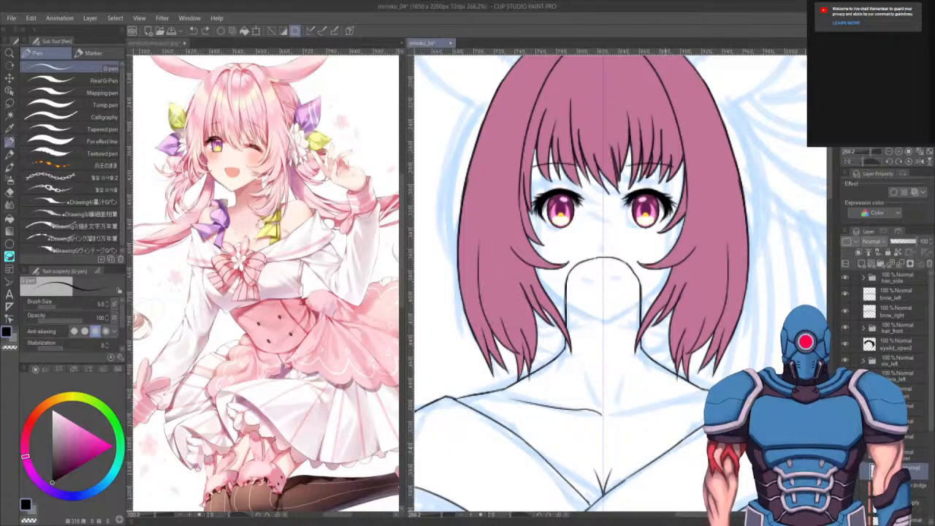
# - Auto-select the clothing area covering the bodice, sleeves and waistband on the line layer
pyautogui.moveTo(593, 401); pyautogui.dragTo(612, 347)
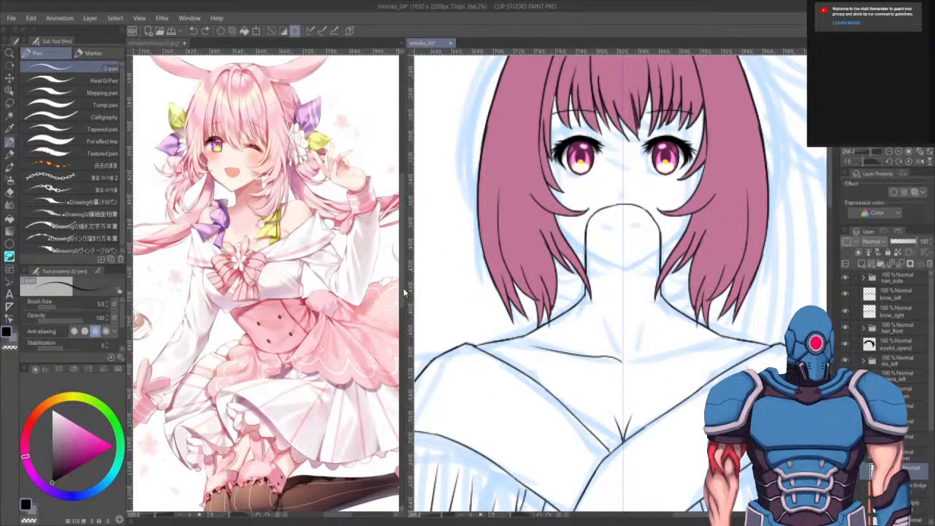
pyautogui.scroll(-5, 811, 417)
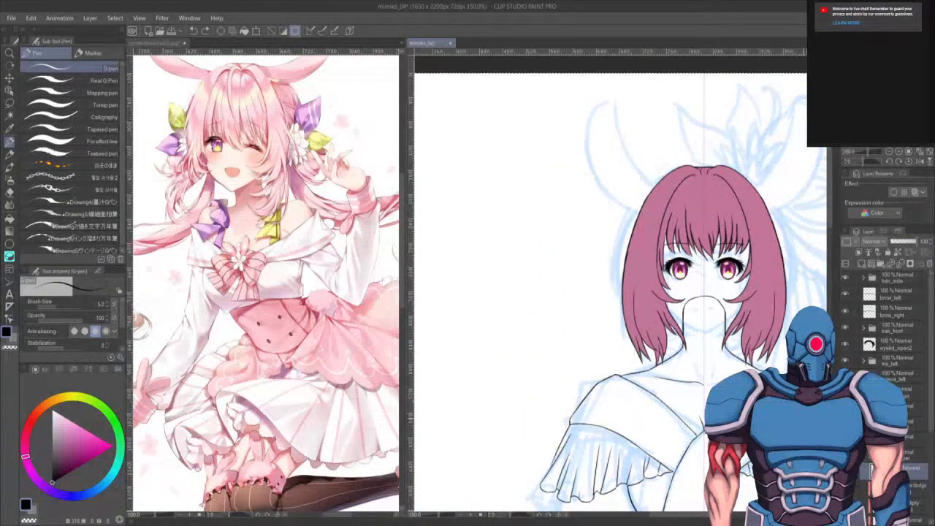
pyautogui.moveTo(690, 370); pyautogui.dragTo(661, 370)
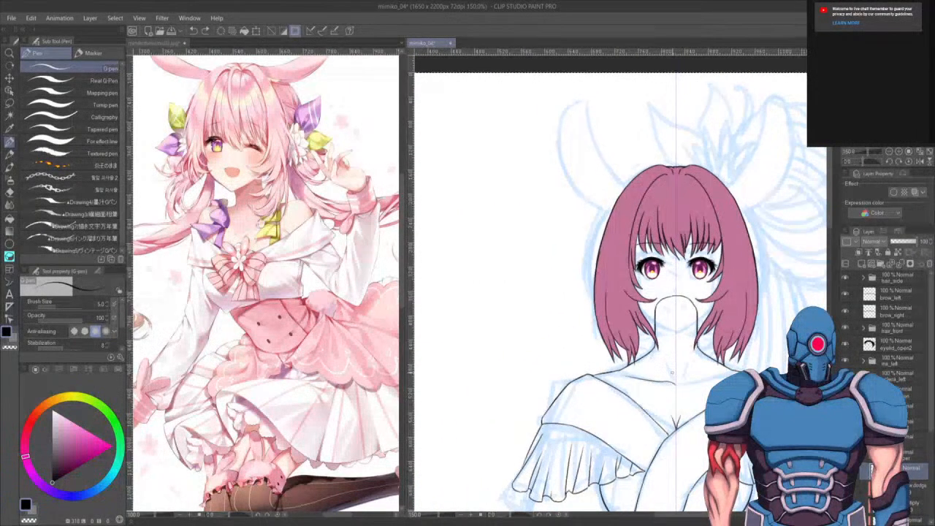
pyautogui.press('w')
pyautogui.moveTo(778, 322); pyautogui.dragTo(734, 198)
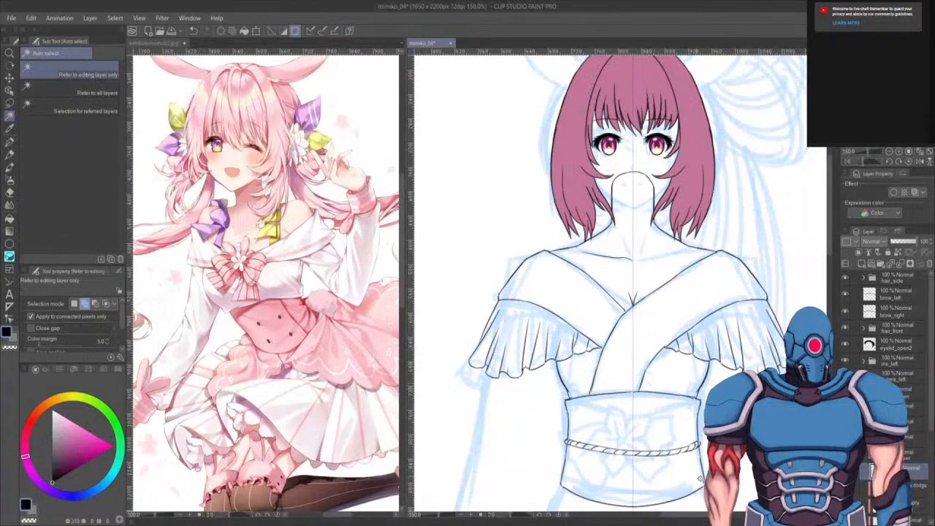
pyautogui.click(745, 208)
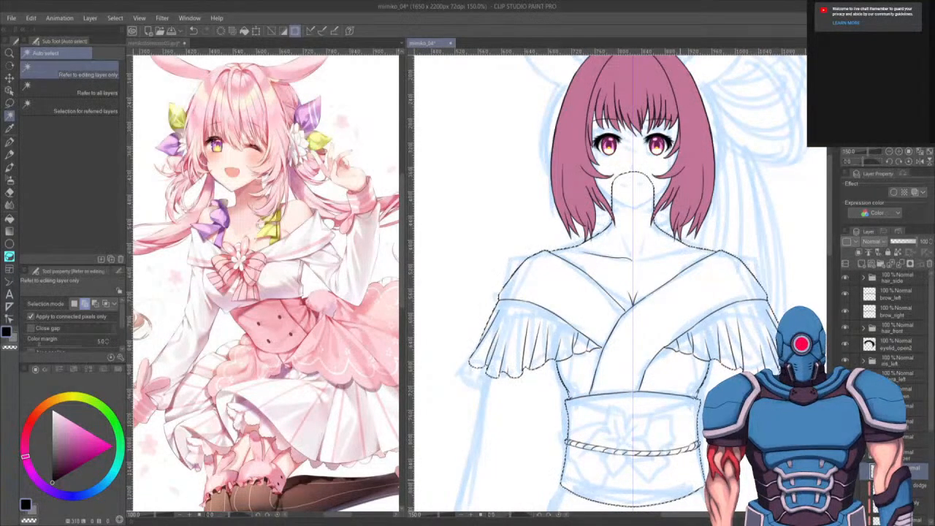
# - Sample the pale pink from the reference dress and fill the selected clothing area with it, then deselect
pyautogui.press('g')
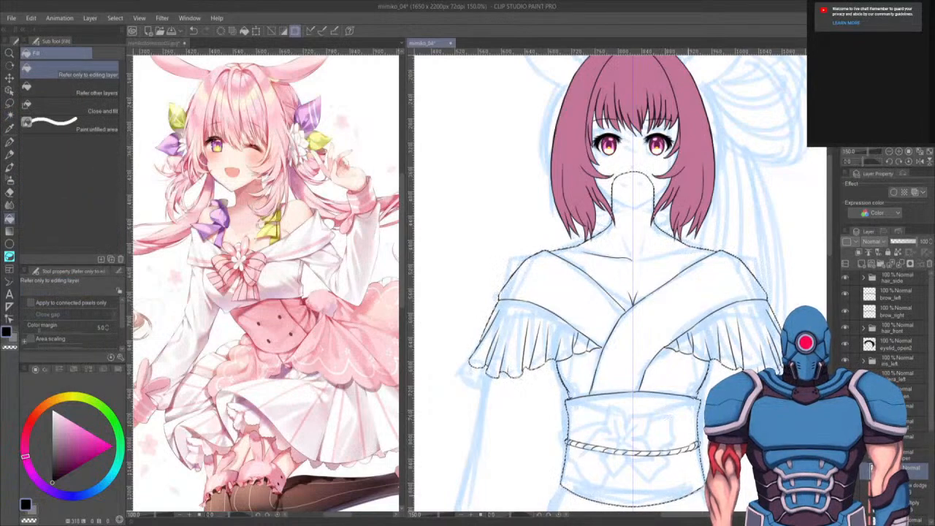
pyautogui.scroll(3, 639, 395)
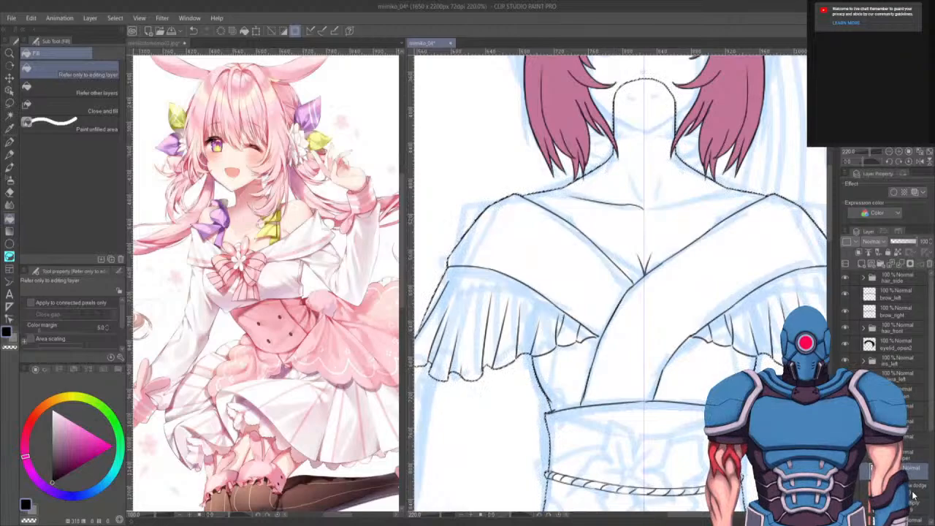
pyautogui.scroll(-3, 888, 322)
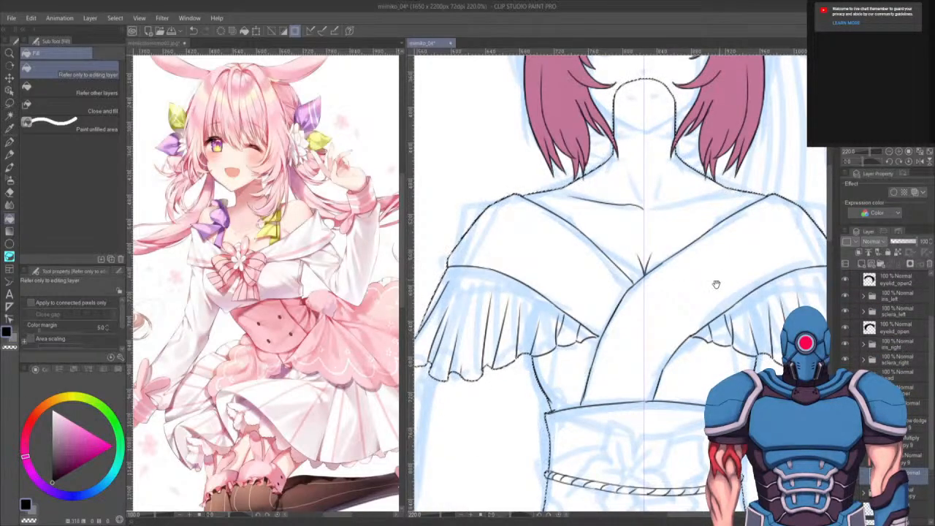
pyautogui.moveTo(621, 344); pyautogui.dragTo(623, 325)
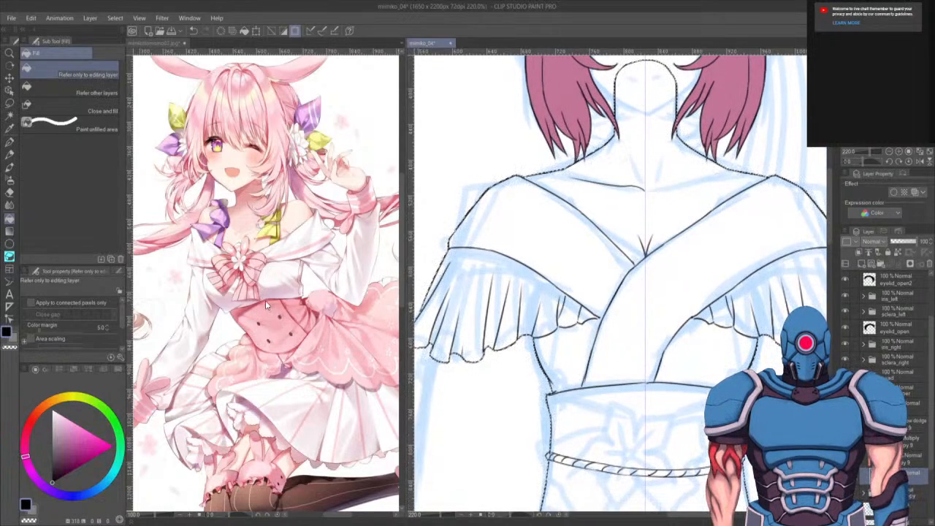
pyautogui.click(283, 287)
pyautogui.keyDown('alt'); pyautogui.click(283, 286); pyautogui.keyUp('alt')
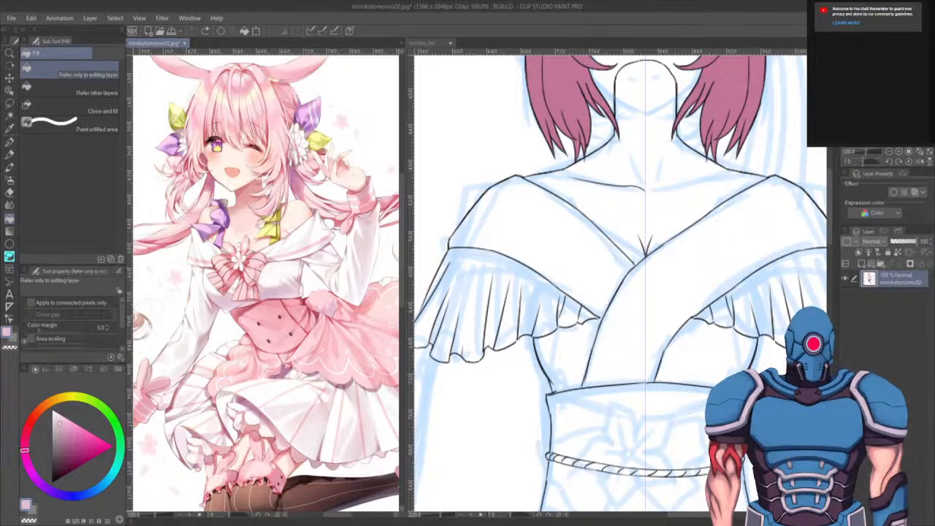
pyautogui.click(662, 383)
pyautogui.click(661, 383)
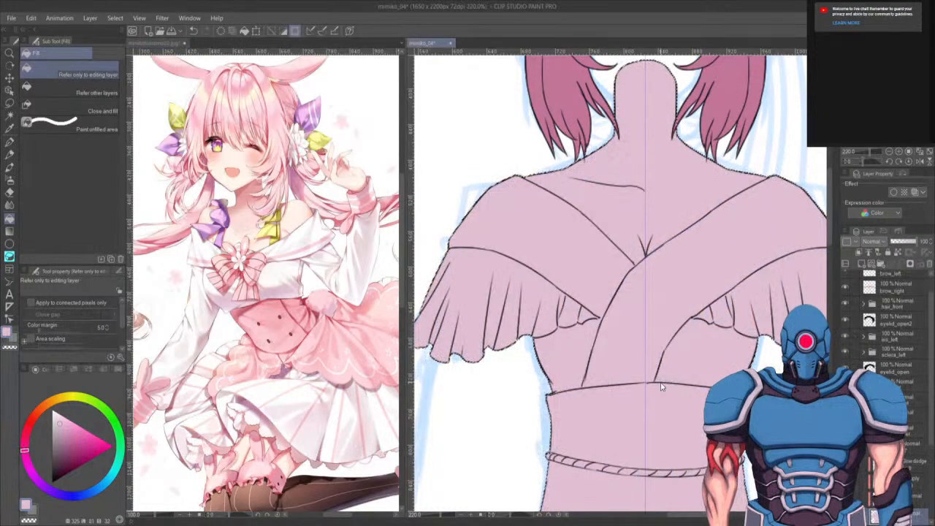
pyautogui.hotkey('ctrl', 'd')
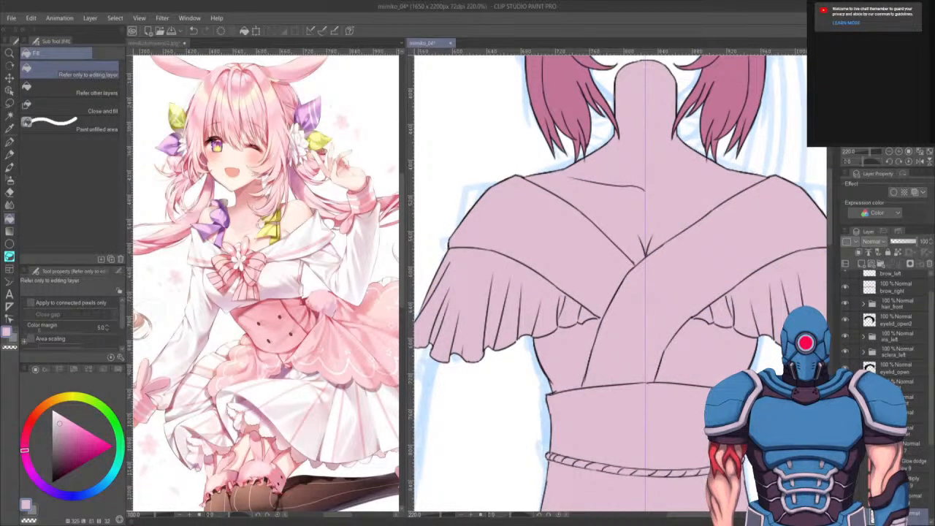
pyautogui.scroll(-4, 634, 311)
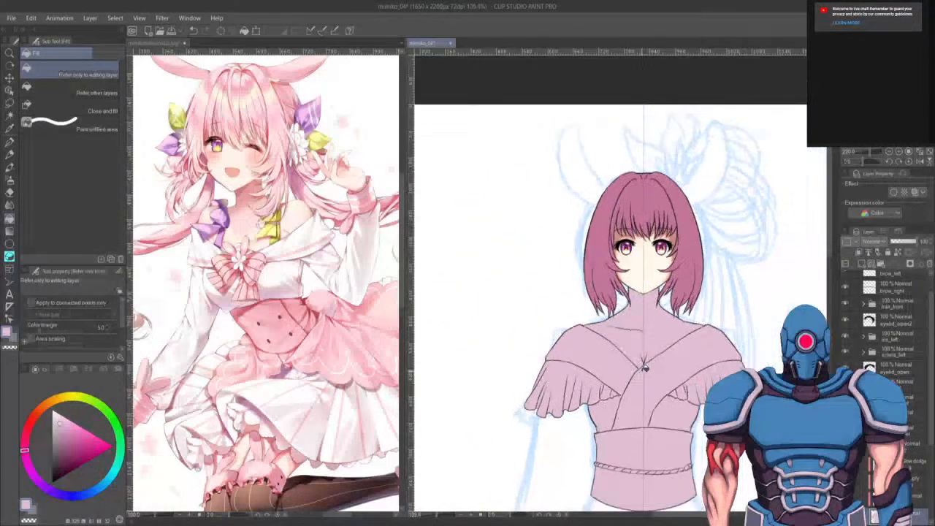
pyautogui.scroll(-2, 644, 368)
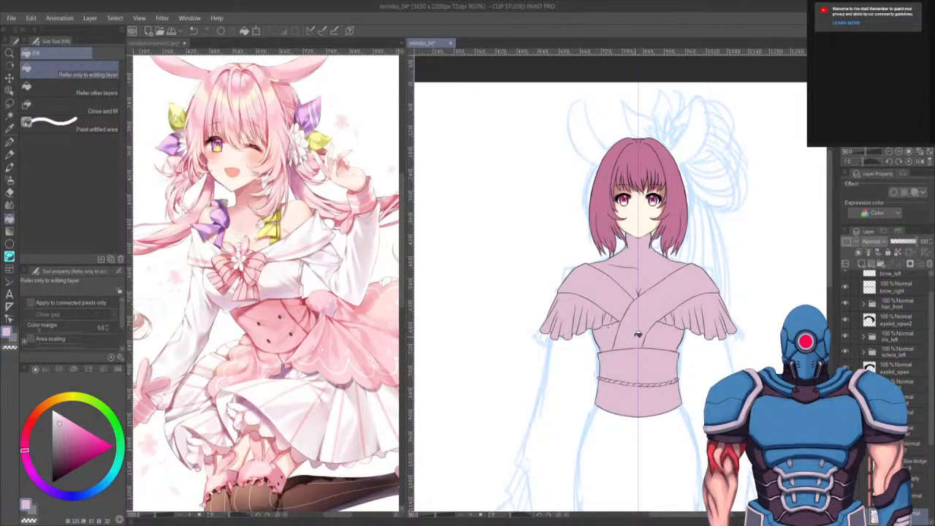
pyautogui.scroll(5, 640, 338)
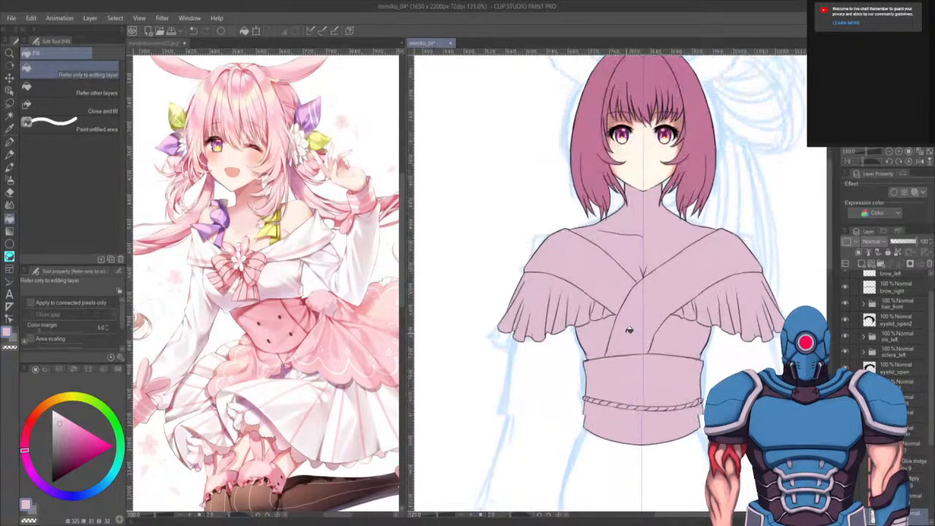
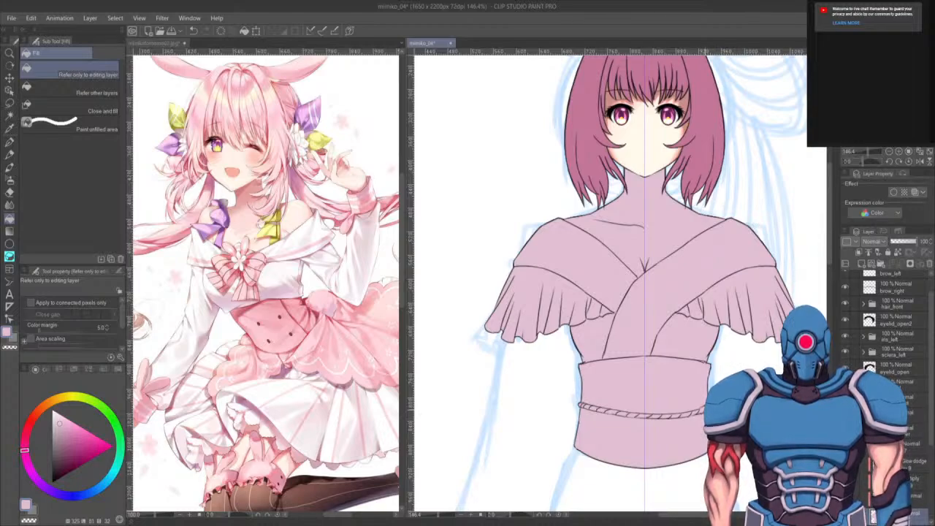
# - Lasso-select the exposed neck and upper chest area between the hair and the bodice neckline
pyautogui.scroll(3, 711, 387)
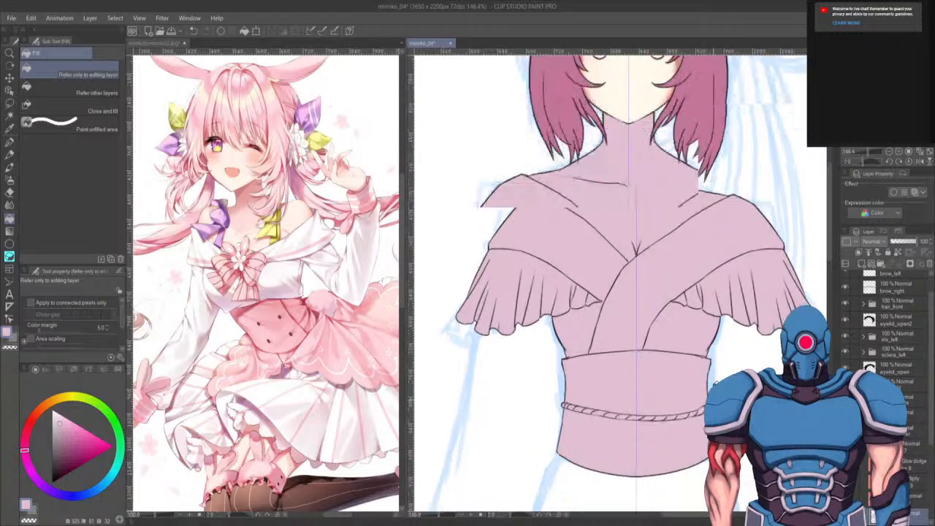
pyautogui.moveTo(645, 415); pyautogui.dragTo(654, 444)
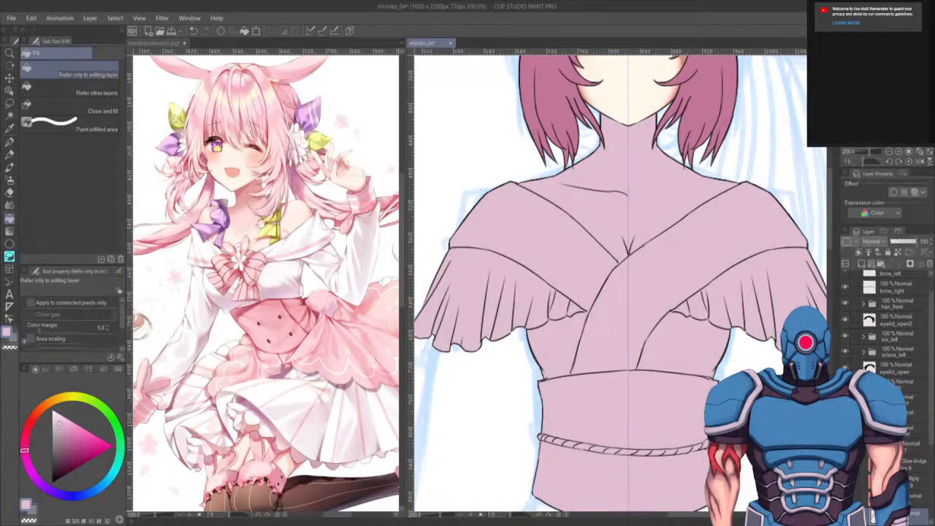
pyautogui.moveTo(625, 365); pyautogui.dragTo(575, 475)
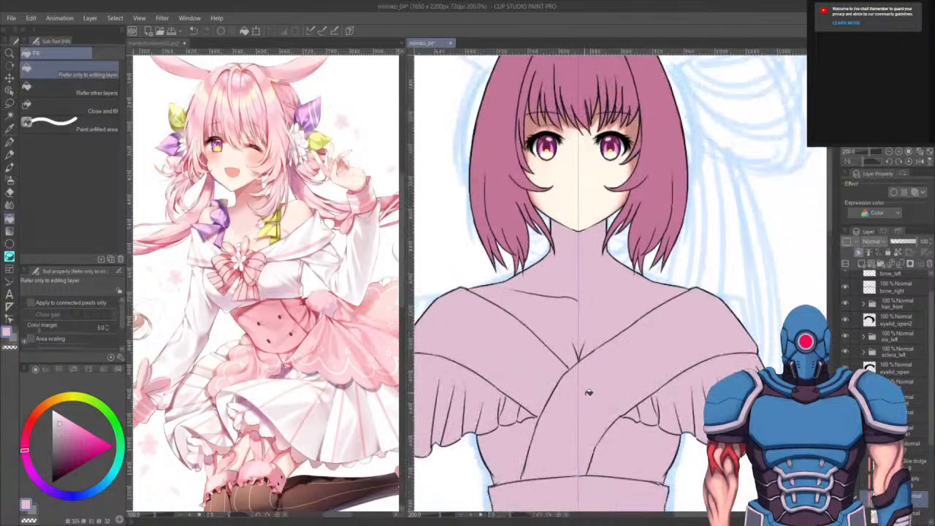
pyautogui.press('m')
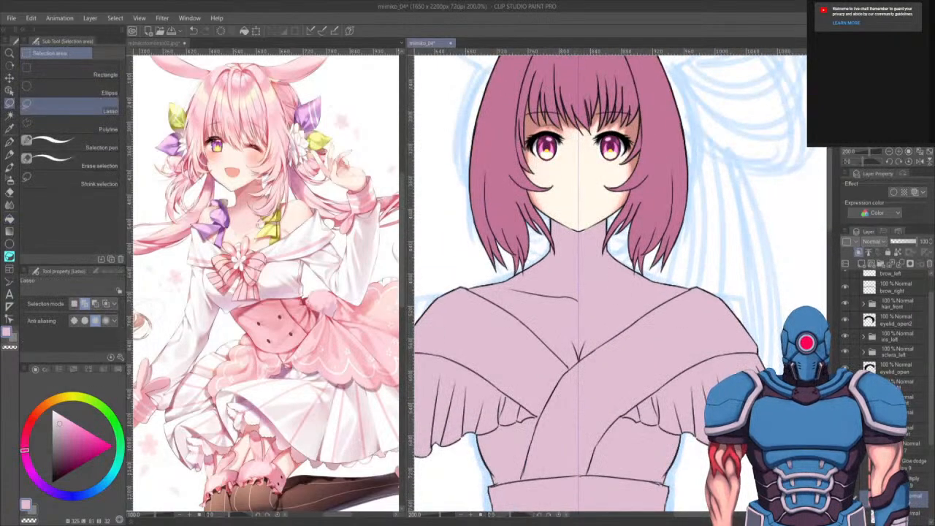
pyautogui.moveTo(585, 337); pyautogui.dragTo(600, 335)
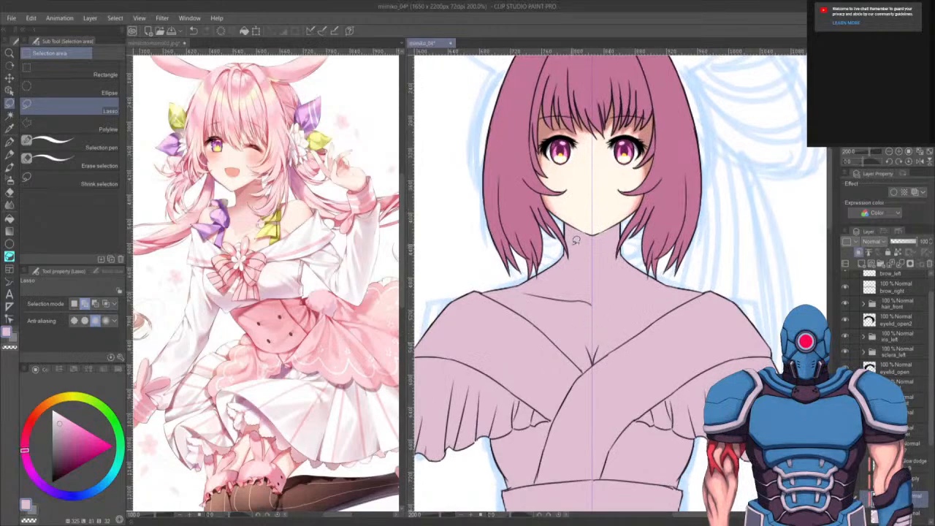
pyautogui.moveTo(485, 220)
pyautogui.mouseDown()
pyautogui.moveTo(484, 293)
pyautogui.moveTo(543, 317)
pyautogui.moveTo(608, 123)
pyautogui.mouseUp()
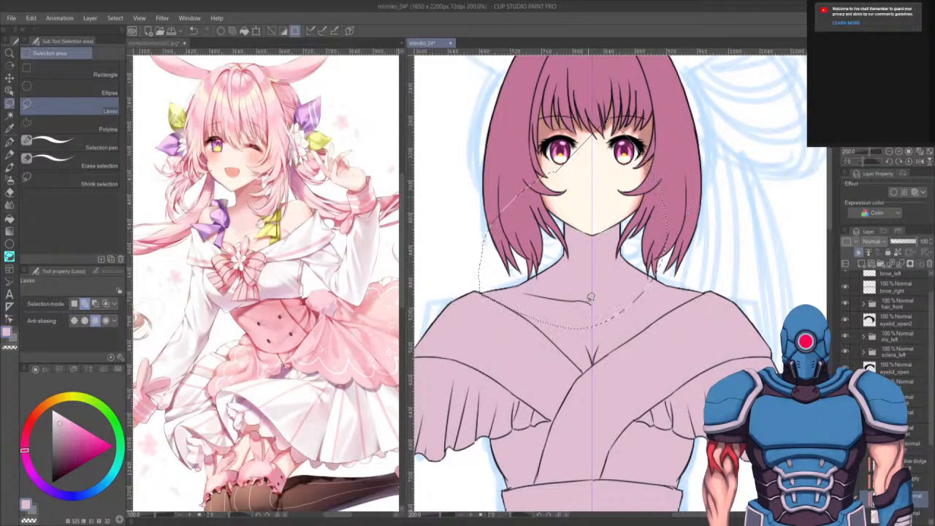
pyautogui.scroll(1, 542, 312)
pyautogui.scroll(1, 537, 300)
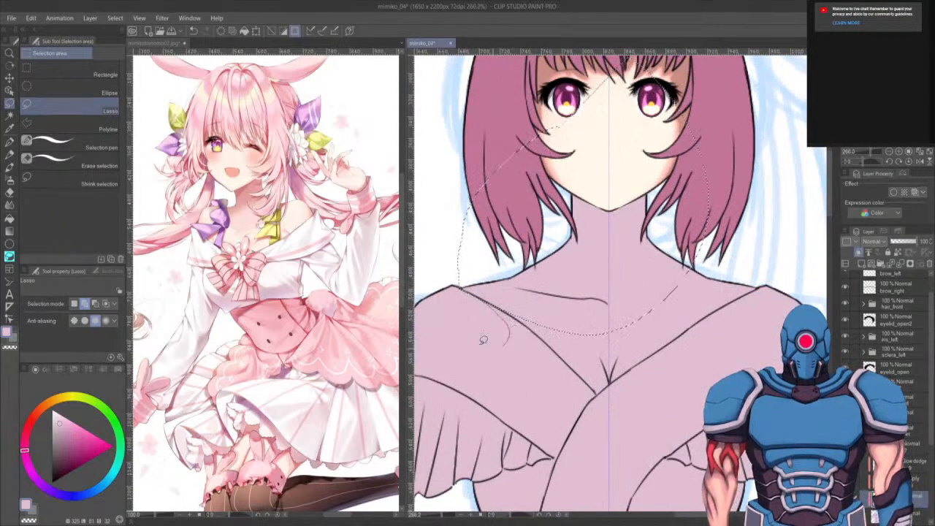
pyautogui.moveTo(636, 382); pyautogui.dragTo(623, 353)
pyautogui.moveTo(586, 414); pyautogui.dragTo(659, 349)
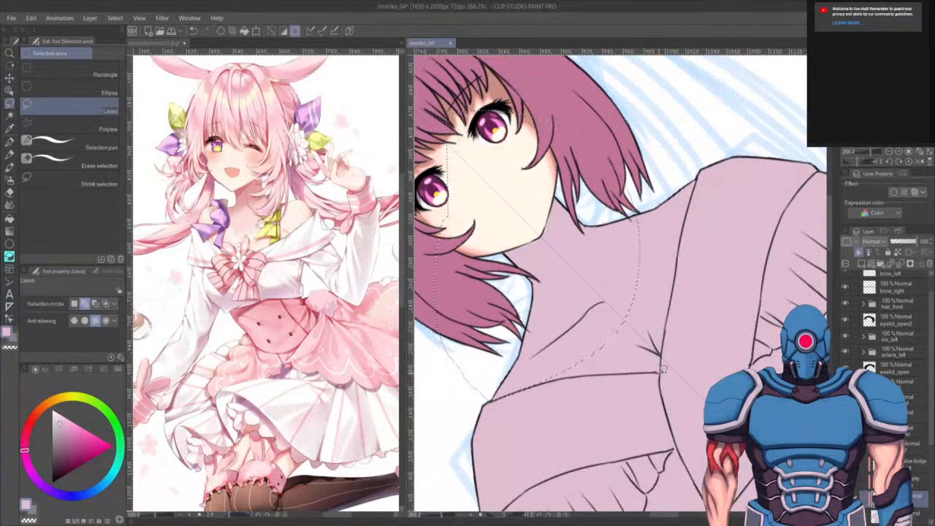
pyautogui.moveTo(666, 340)
pyautogui.mouseDown()
pyautogui.moveTo(678, 241)
pyautogui.moveTo(654, 166)
pyautogui.moveTo(537, 309)
pyautogui.moveTo(530, 380)
pyautogui.moveTo(661, 369)
pyautogui.moveTo(673, 349)
pyautogui.mouseUp()
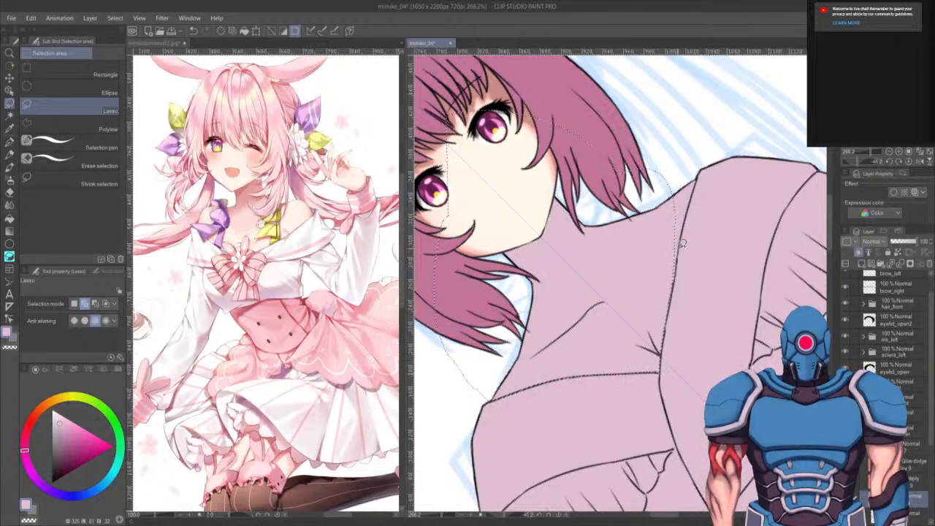
pyautogui.moveTo(691, 208)
pyautogui.mouseDown()
pyautogui.moveTo(704, 163)
pyautogui.moveTo(616, 322)
pyautogui.moveTo(629, 325)
pyautogui.mouseUp()
# - Pick a skin tone and fill the selected neck and chest area with it, then deselect
pyautogui.press('g')
pyautogui.press('g')
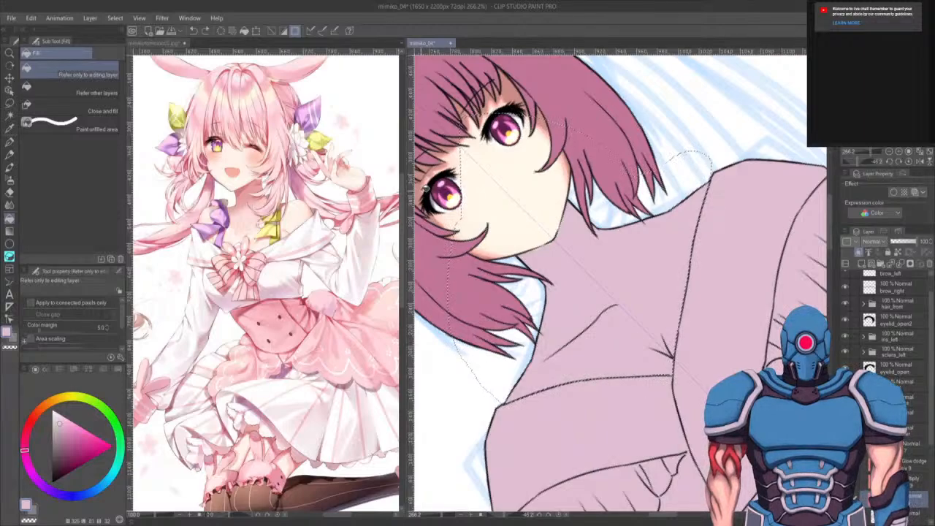
pyautogui.moveTo(446, 187); pyautogui.dragTo(511, 205)
pyautogui.keyDown('alt'); pyautogui.click(473, 201); pyautogui.keyUp('alt')
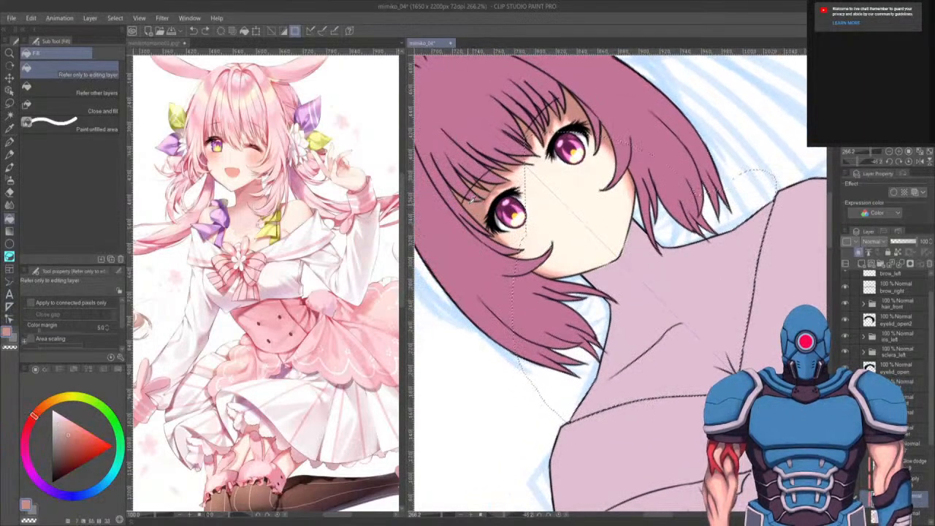
pyautogui.moveTo(703, 344); pyautogui.dragTo(622, 319)
pyautogui.click(619, 325)
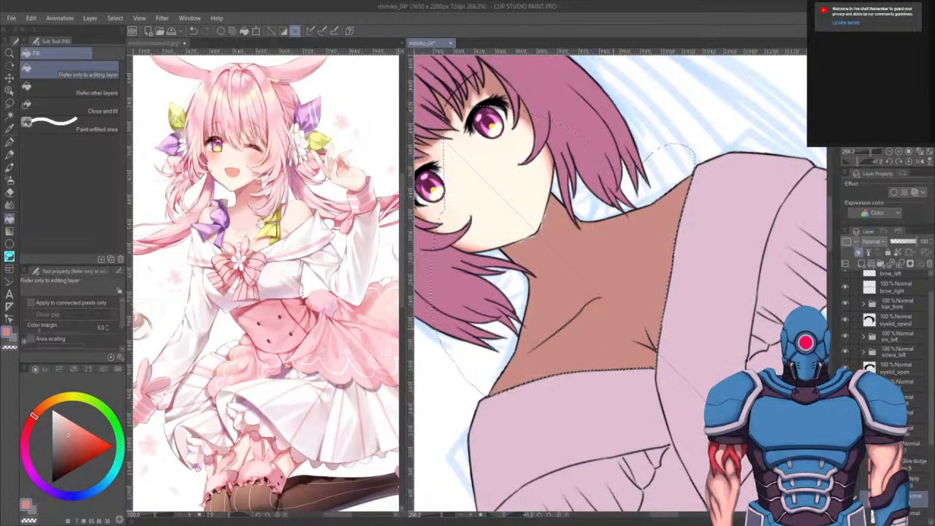
pyautogui.hotkey('ctrl', 'd')
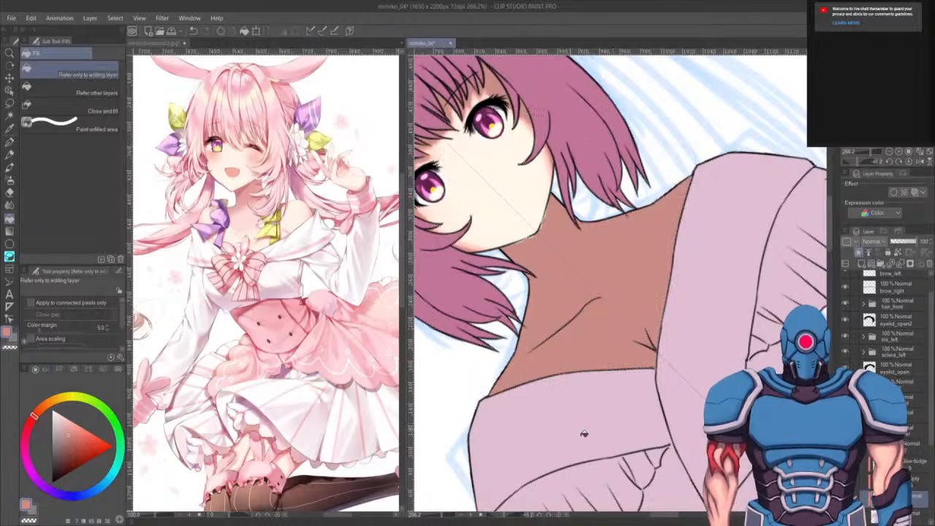
# - Sample the deep pink from the corset in the reference image
pyautogui.press('e')
pyautogui.click(864, 431)
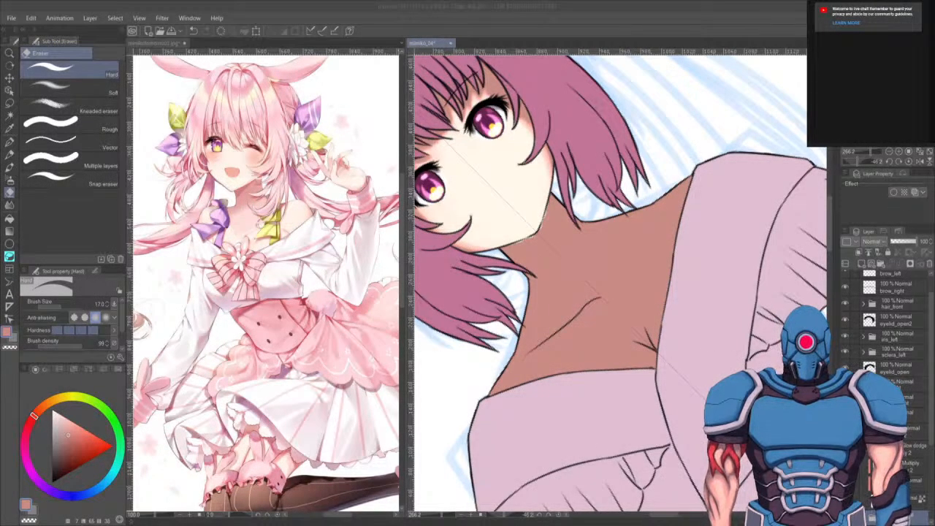
pyautogui.click(903, 501)
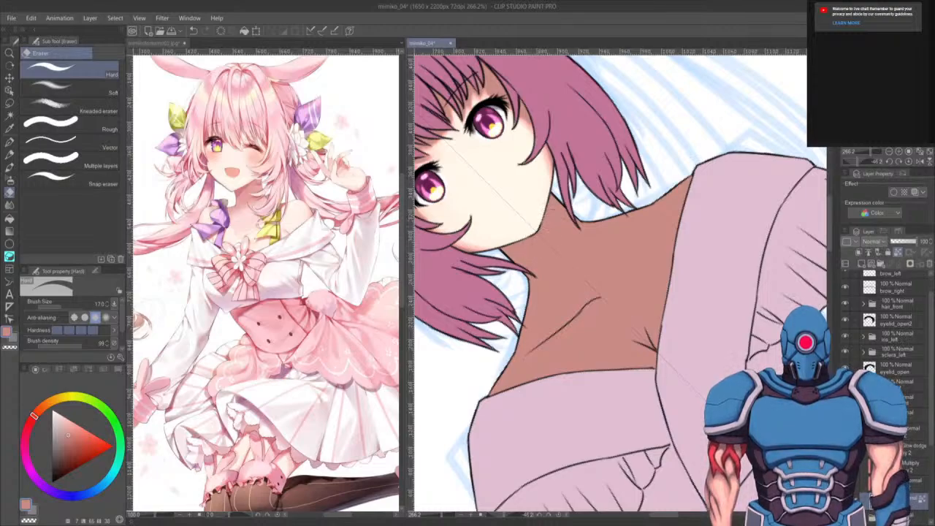
pyautogui.click(913, 414)
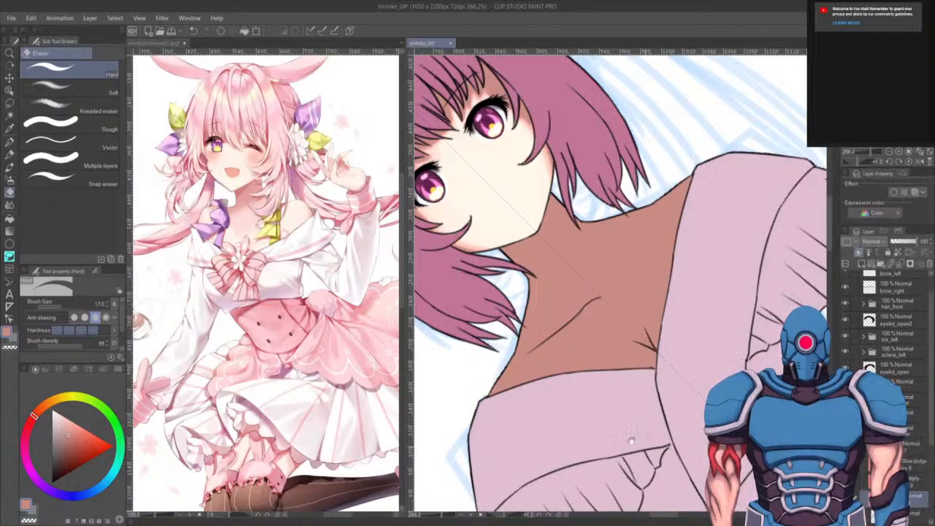
pyautogui.moveTo(631, 440); pyautogui.dragTo(654, 386)
pyautogui.moveTo(658, 442); pyautogui.dragTo(654, 299)
pyautogui.moveTo(660, 424); pyautogui.dragTo(641, 383)
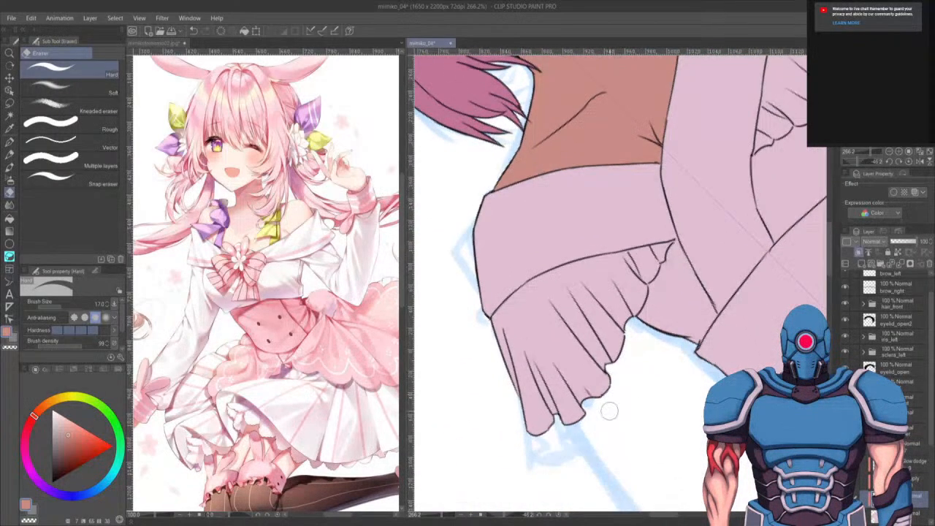
pyautogui.press('p')
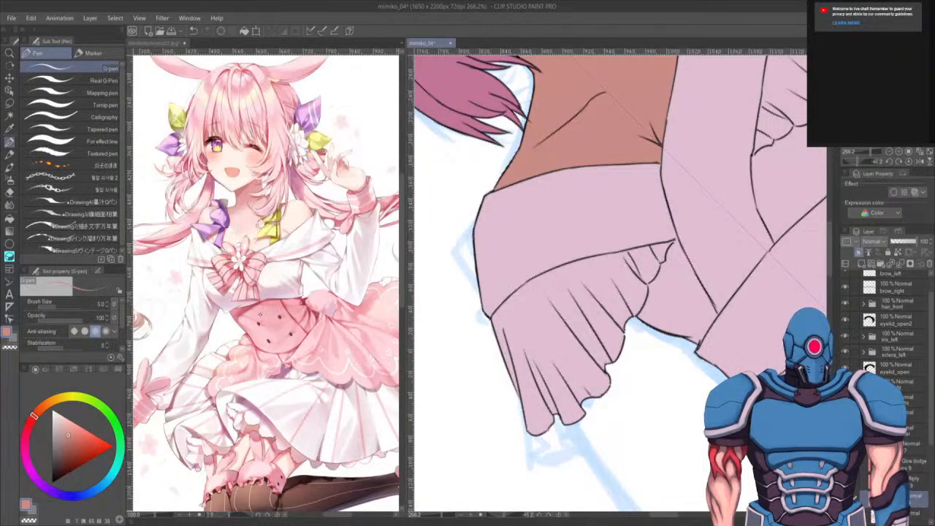
pyautogui.keyDown('alt'); pyautogui.click(245, 312); pyautogui.keyUp('alt')
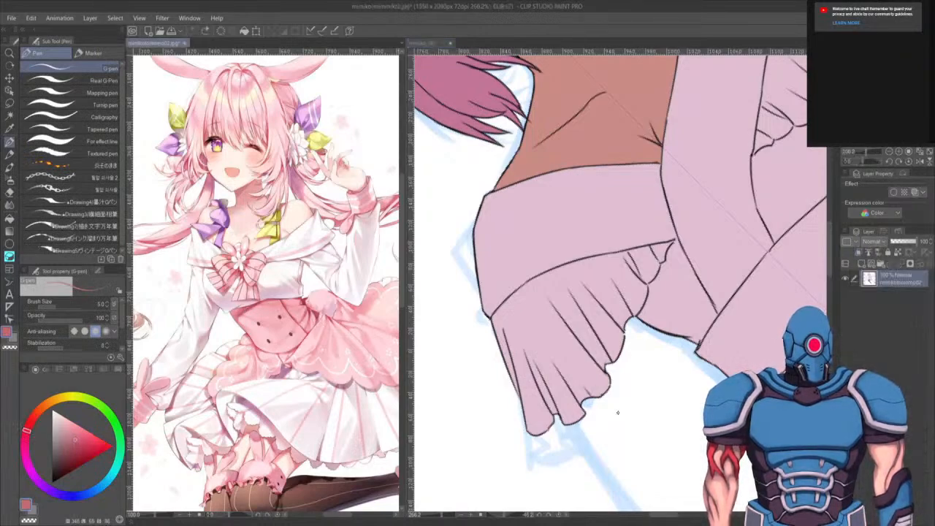
# - Lasso-select the ruffled sleeve frills on both shoulders and fill them with the sampled pink, then deselect
pyautogui.press('m')
pyautogui.click(699, 442)
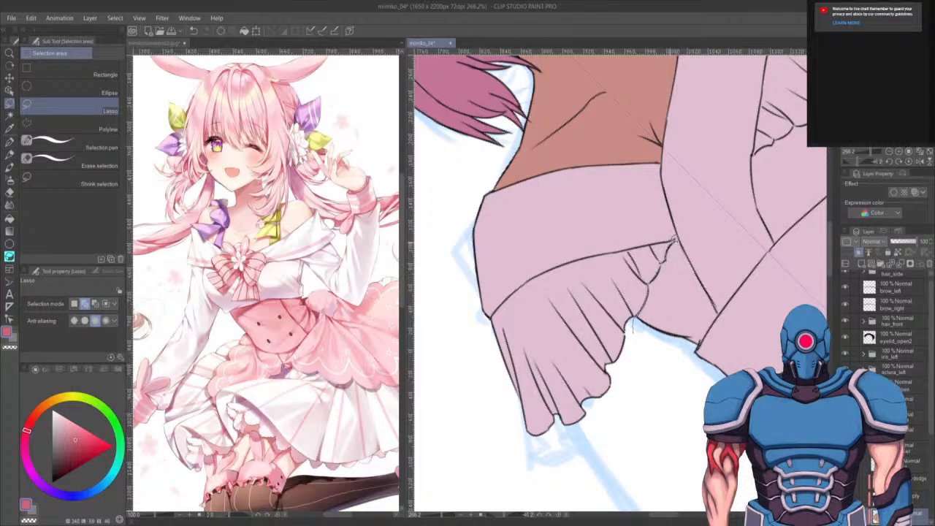
pyautogui.moveTo(679, 235)
pyautogui.mouseDown()
pyautogui.moveTo(564, 262)
pyautogui.moveTo(500, 308)
pyautogui.moveTo(493, 470)
pyautogui.moveTo(634, 327)
pyautogui.mouseUp()
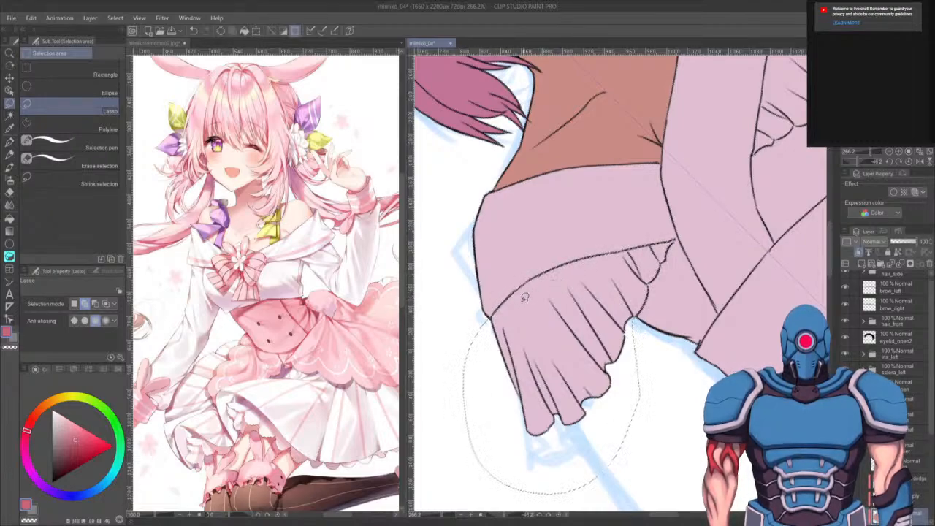
pyautogui.moveTo(500, 308); pyautogui.dragTo(529, 281)
pyautogui.moveTo(773, 75); pyautogui.dragTo(643, 253)
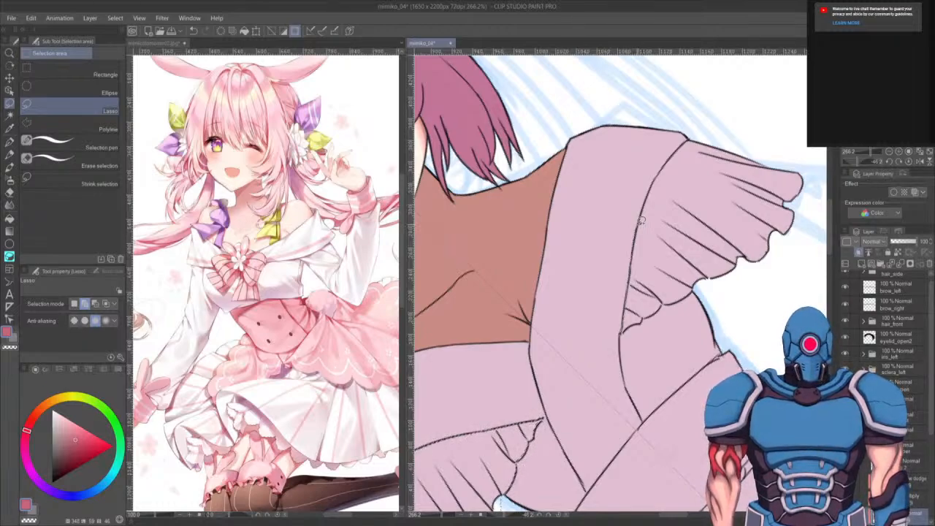
pyautogui.moveTo(642, 220); pyautogui.dragTo(646, 212)
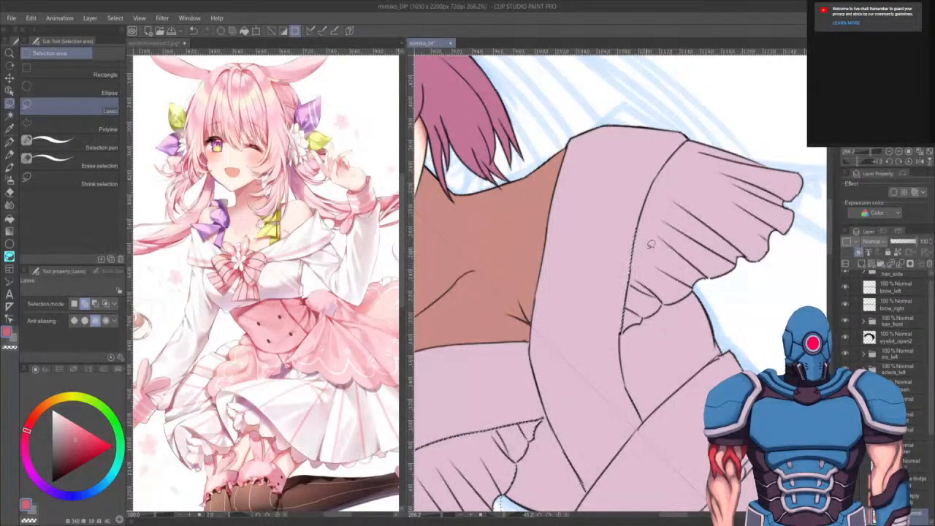
pyautogui.hotkey('ctrl', 'z')
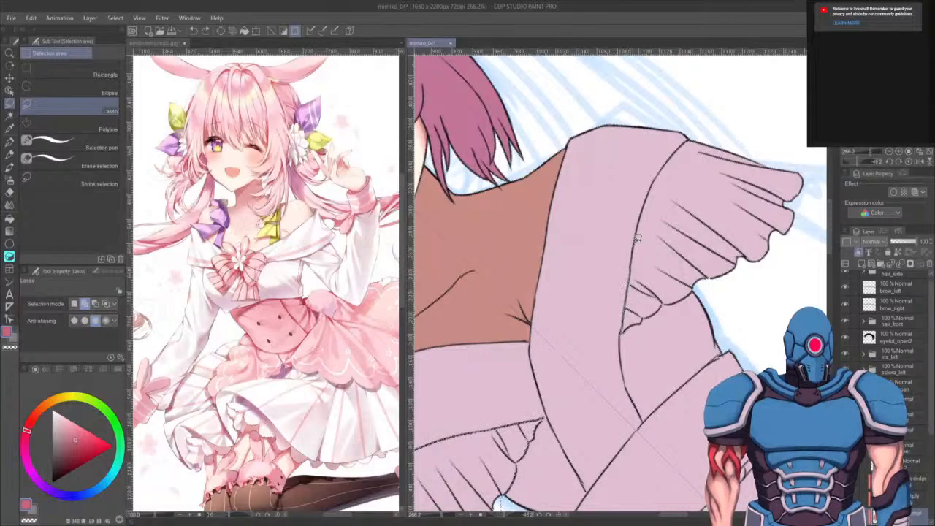
pyautogui.moveTo(680, 146)
pyautogui.mouseDown()
pyautogui.moveTo(793, 130)
pyautogui.moveTo(829, 197)
pyautogui.moveTo(766, 274)
pyautogui.moveTo(722, 290)
pyautogui.moveTo(697, 286)
pyautogui.moveTo(620, 333)
pyautogui.mouseUp()
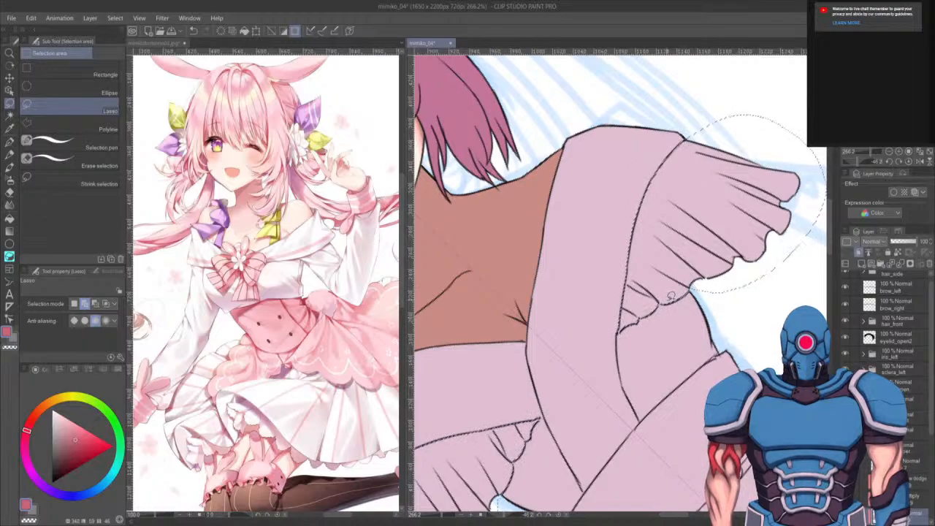
pyautogui.press('g')
pyautogui.click(720, 231)
pyautogui.hotkey('ctrl', 'd')
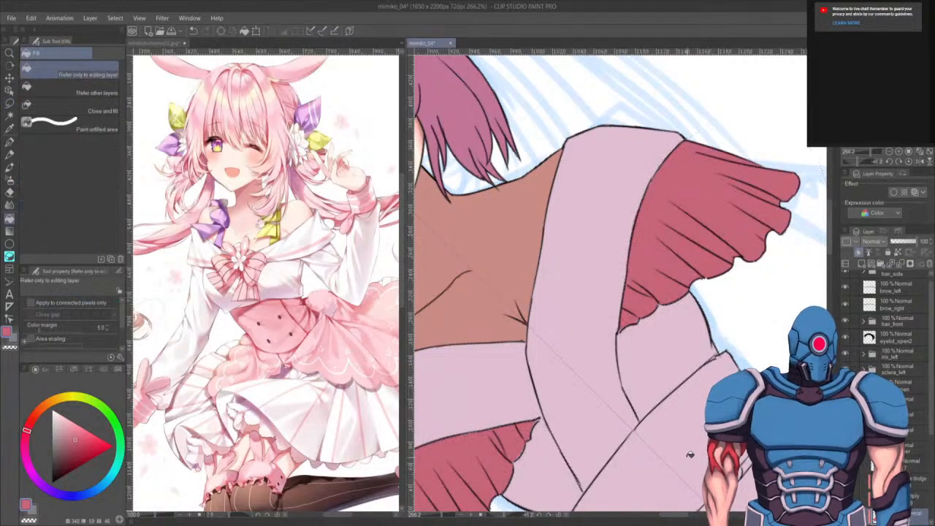
# - Lasso-select the waistband with its cord and fill it with the same pink, then deselect
pyautogui.moveTo(670, 453); pyautogui.dragTo(788, 277)
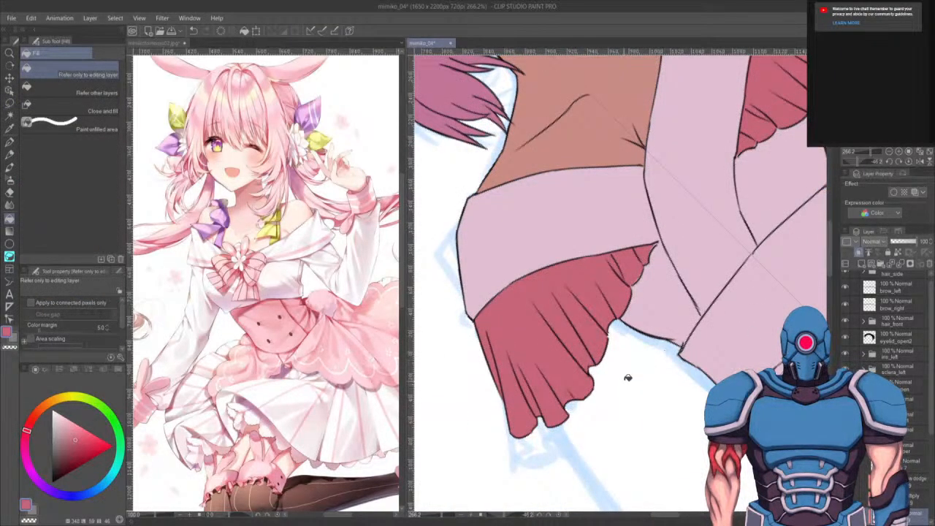
pyautogui.press('p')
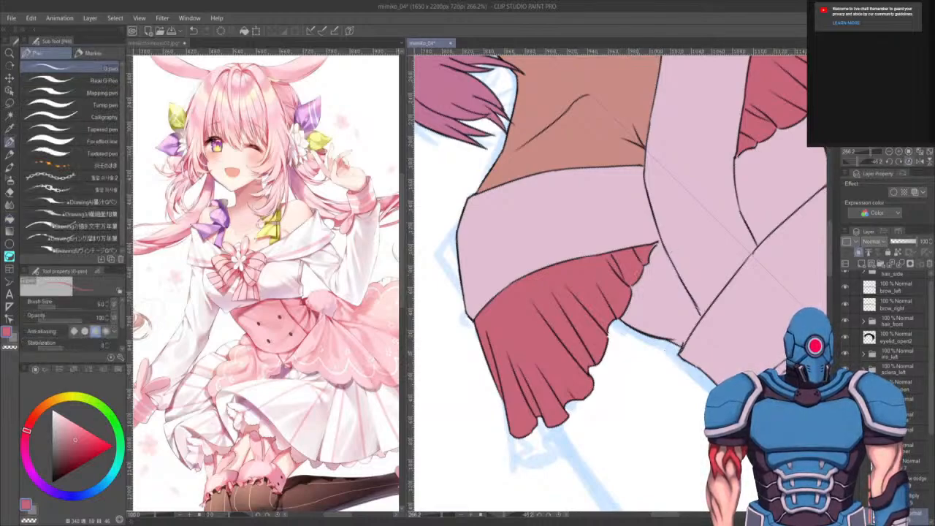
pyautogui.hotkey('ctrl', '@')
pyautogui.moveTo(668, 413); pyautogui.dragTo(555, 259)
pyautogui.press('m')
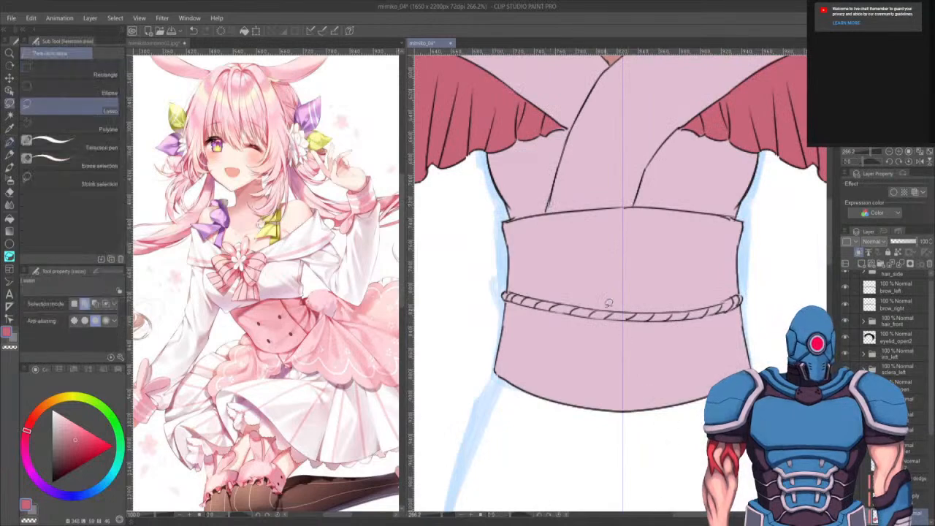
pyautogui.moveTo(536, 212)
pyautogui.mouseDown()
pyautogui.moveTo(639, 241)
pyautogui.moveTo(442, 333)
pyautogui.moveTo(591, 212)
pyautogui.moveTo(573, 208)
pyautogui.moveTo(651, 204)
pyautogui.moveTo(664, 417)
pyautogui.moveTo(559, 413)
pyautogui.mouseUp()
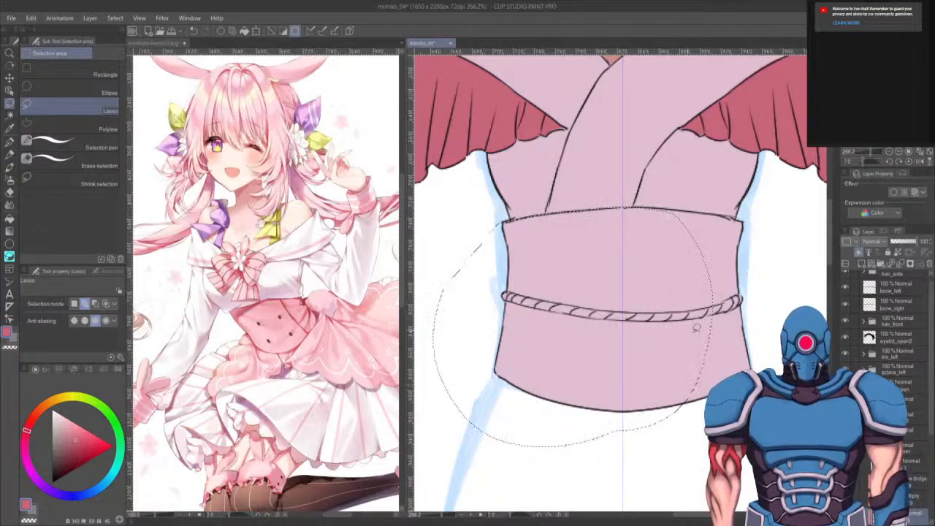
pyautogui.moveTo(693, 207)
pyautogui.mouseDown()
pyautogui.moveTo(720, 236)
pyautogui.moveTo(674, 236)
pyautogui.moveTo(759, 218)
pyautogui.moveTo(781, 279)
pyautogui.moveTo(640, 432)
pyautogui.mouseUp()
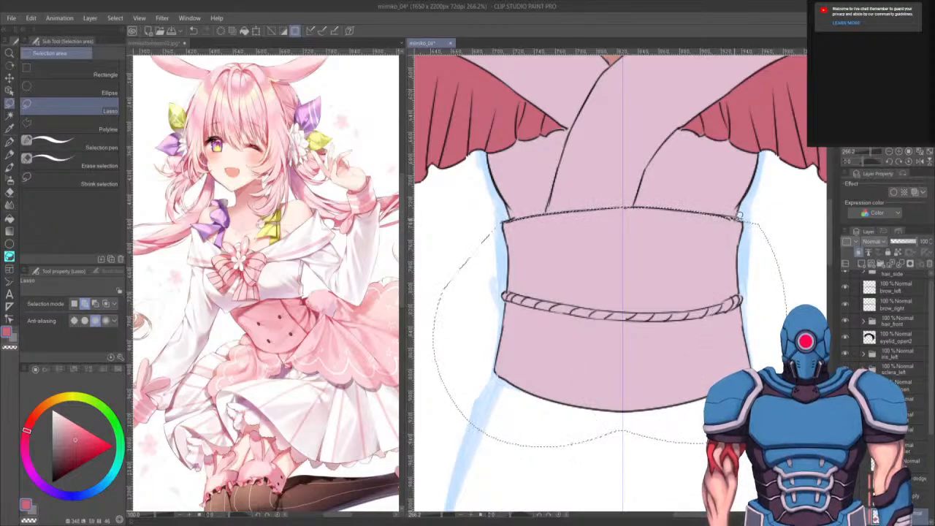
pyautogui.press('g')
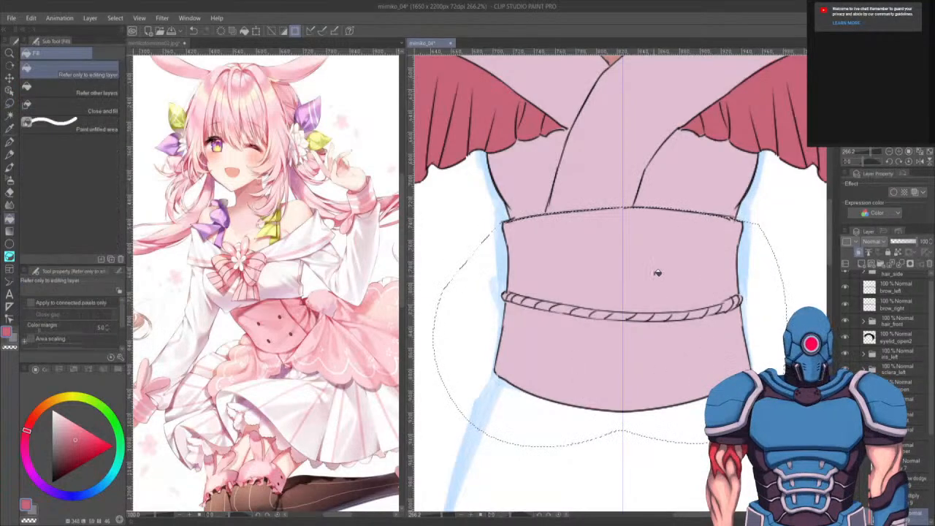
pyautogui.click(655, 270)
pyautogui.hotkey('ctrl', 'd')
pyautogui.scroll(1, 606, 369)
pyautogui.scroll(-6, 590, 373)
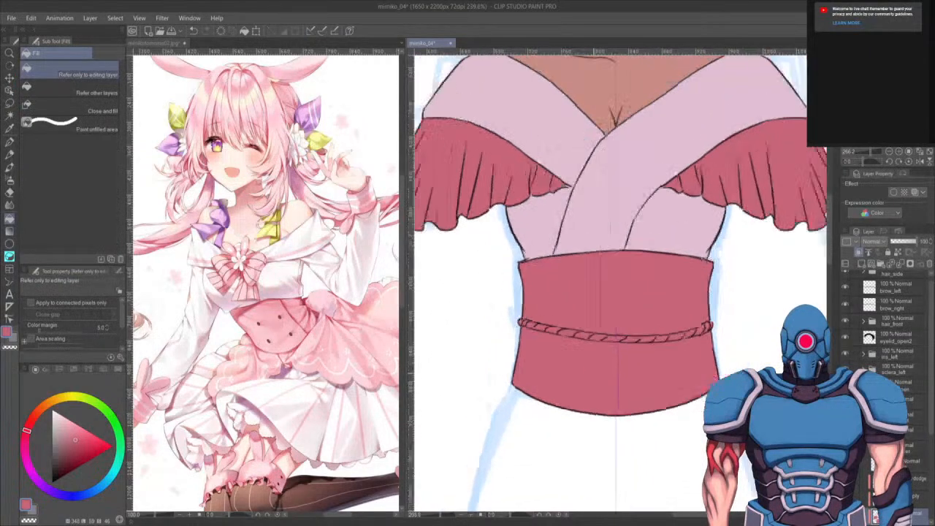
pyautogui.scroll(-1, 590, 374)
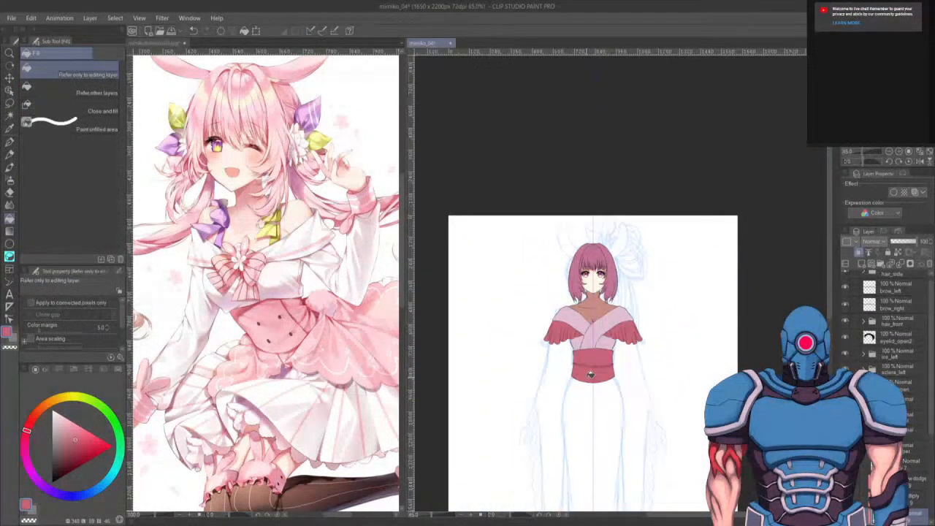
pyautogui.scroll(3, 599, 373)
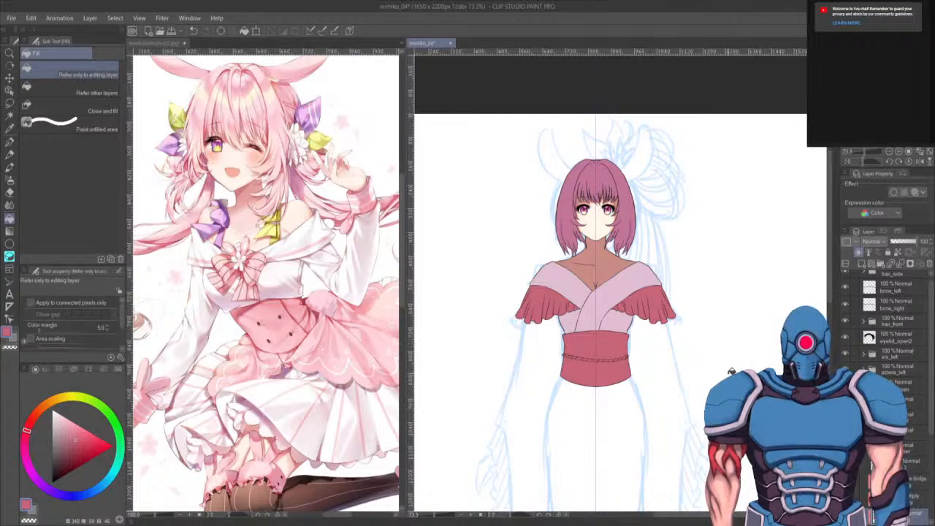
# - Select a layer and ink the left edge of the white dress below the waistband in black with the G-pen
pyautogui.moveTo(731, 397); pyautogui.dragTo(770, 340)
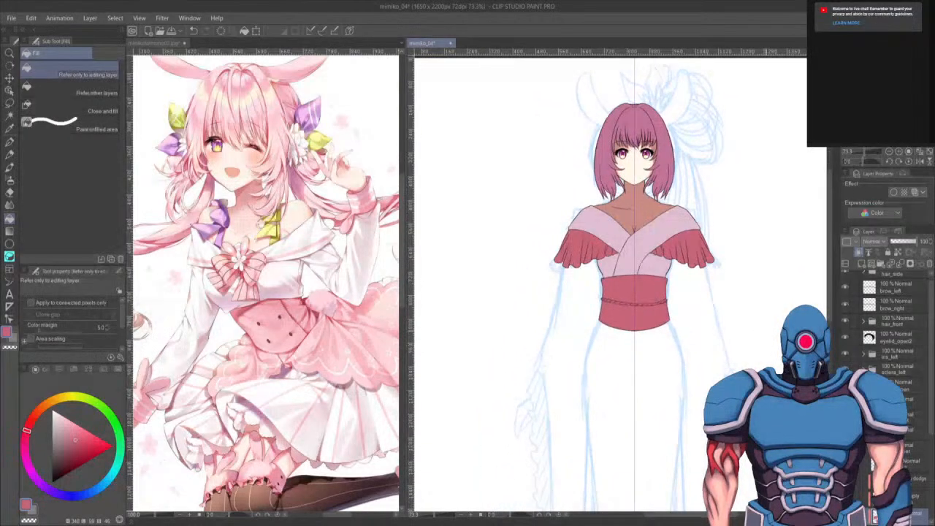
pyautogui.press('p')
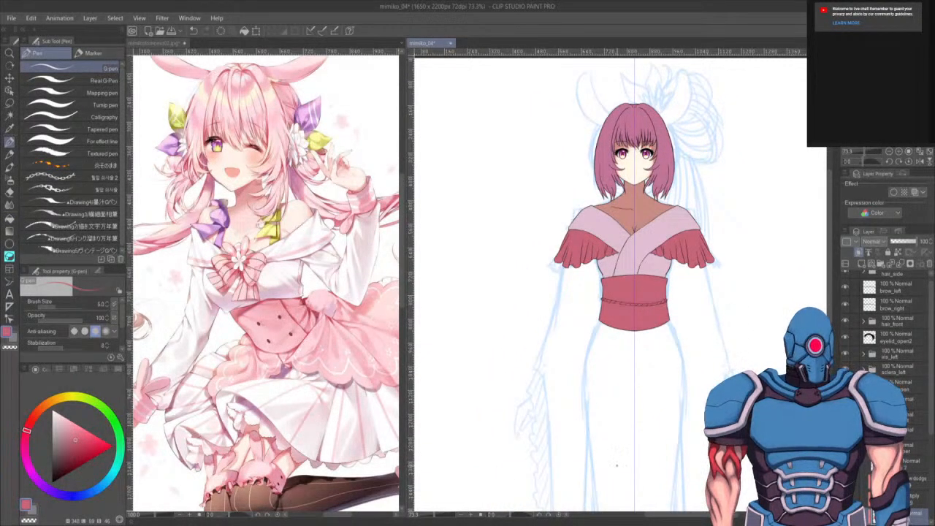
pyautogui.scroll(3, 616, 465)
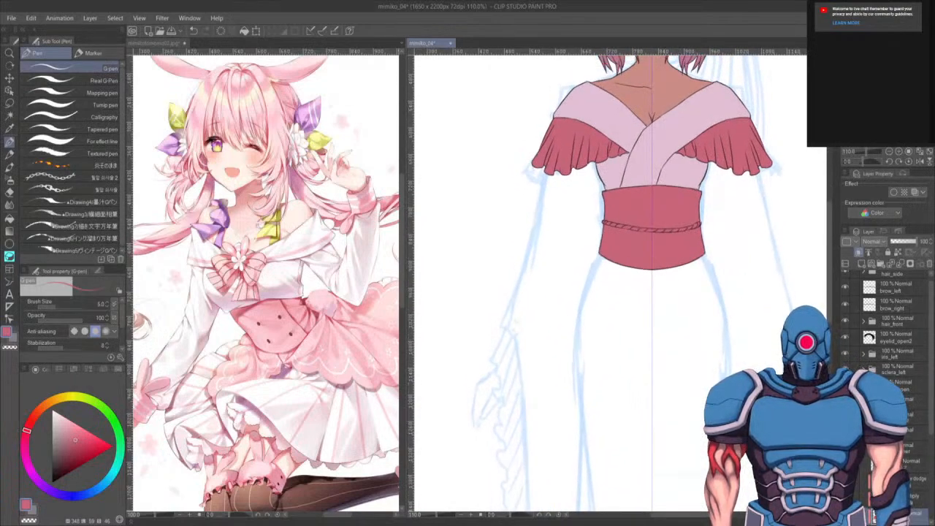
pyautogui.click(863, 447)
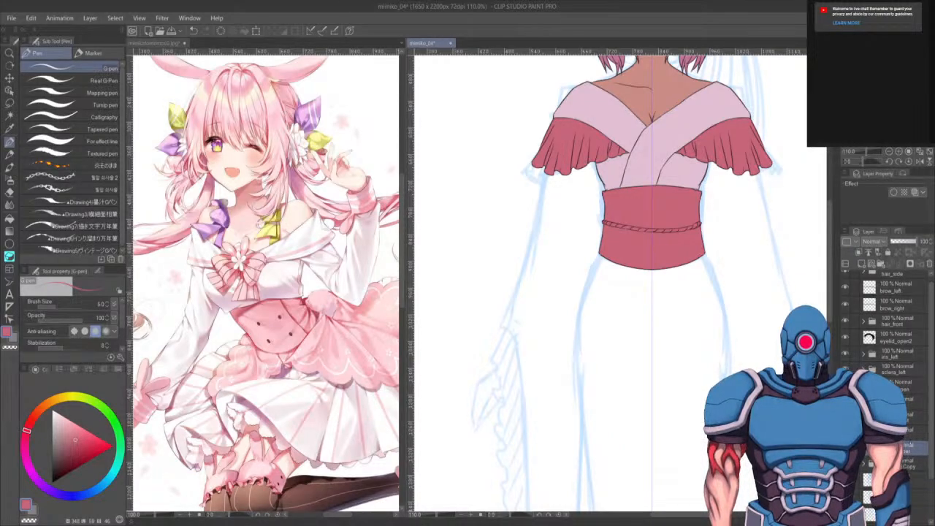
pyautogui.click(891, 463)
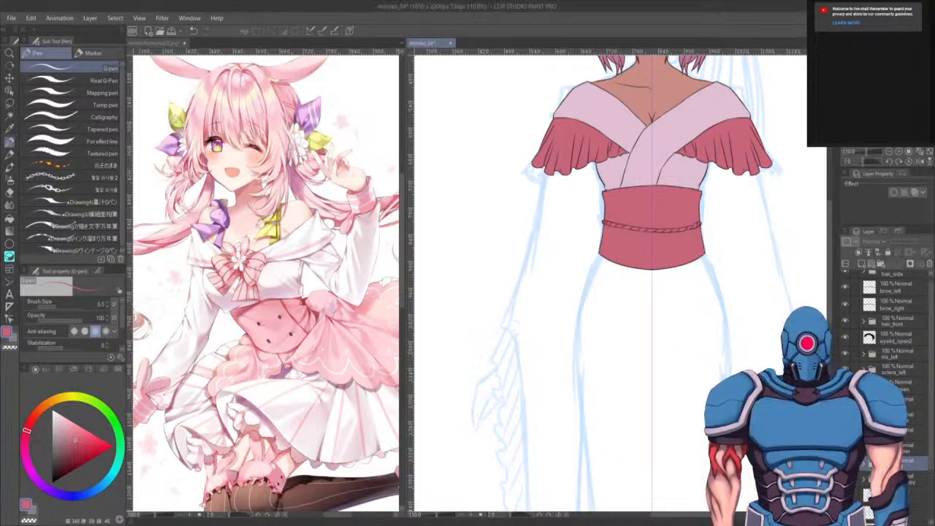
pyautogui.click(917, 478)
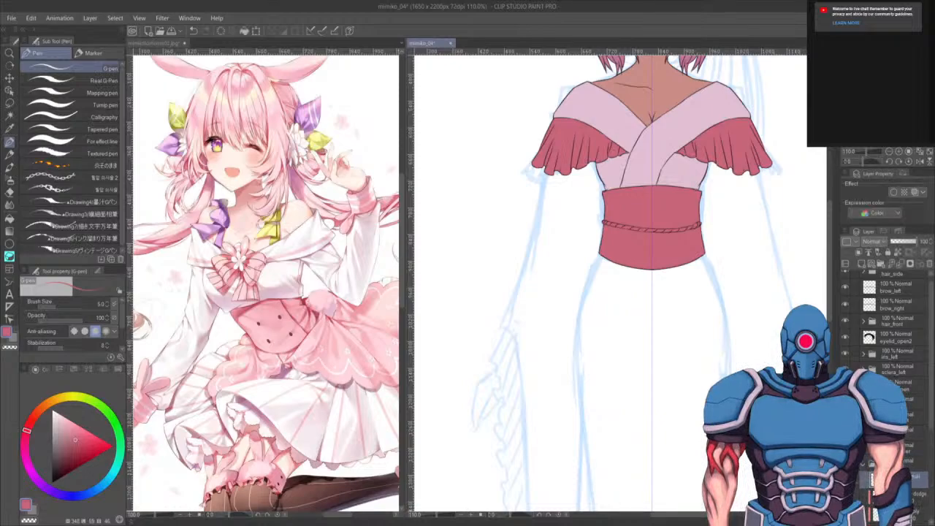
pyautogui.press('p')
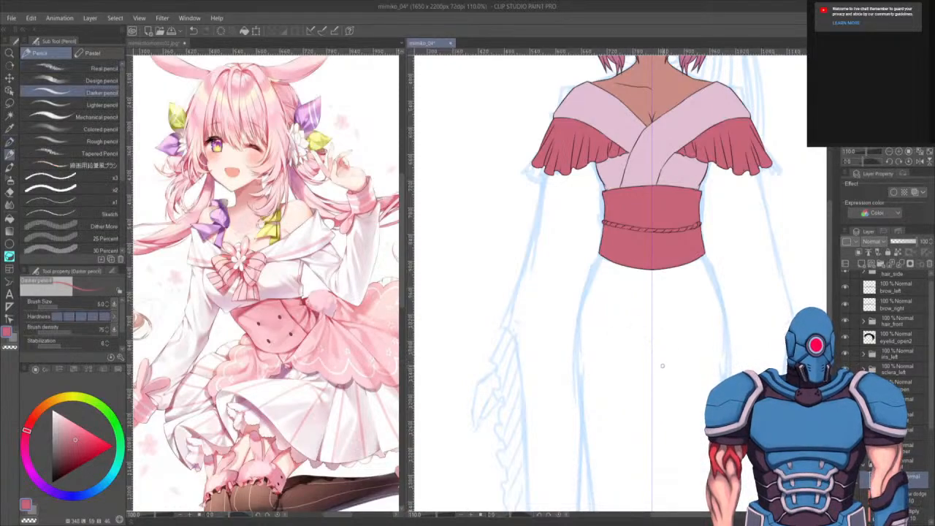
pyautogui.press('p')
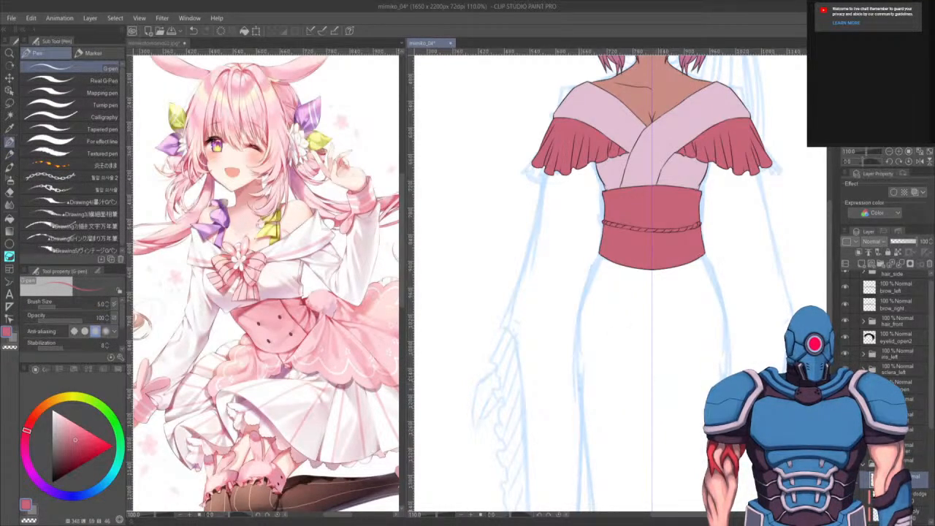
pyautogui.press('x')
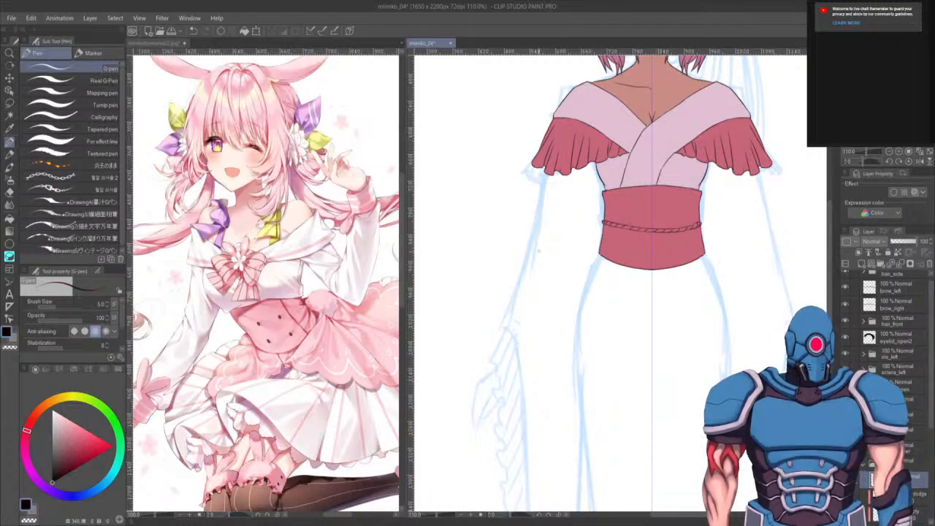
pyautogui.moveTo(629, 359); pyautogui.dragTo(595, 373)
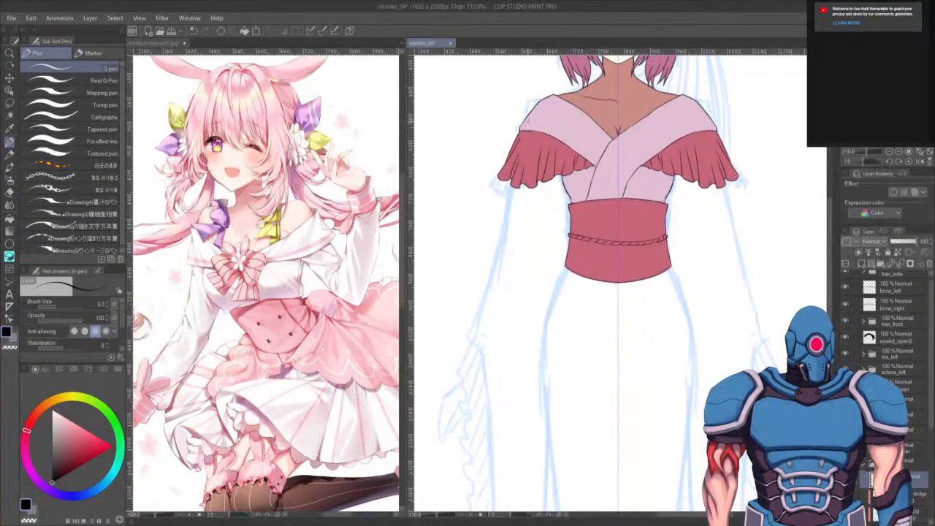
pyautogui.moveTo(512, 188)
pyautogui.mouseDown()
pyautogui.moveTo(472, 347)
pyautogui.moveTo(503, 329)
pyautogui.moveTo(554, 176)
pyautogui.moveTo(497, 172)
pyautogui.moveTo(507, 184)
pyautogui.moveTo(535, 479)
pyautogui.moveTo(552, 475)
pyautogui.moveTo(565, 438)
pyautogui.moveTo(584, 164)
pyautogui.moveTo(595, 285)
pyautogui.moveTo(585, 364)
pyautogui.mouseUp()
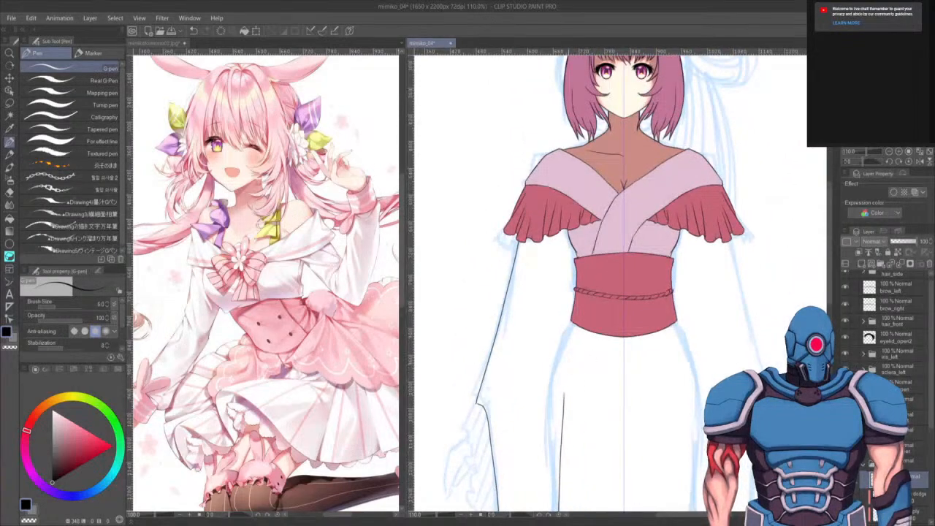
pyautogui.moveTo(563, 398); pyautogui.dragTo(571, 321)
pyautogui.hotkey('ctrl', 'z')
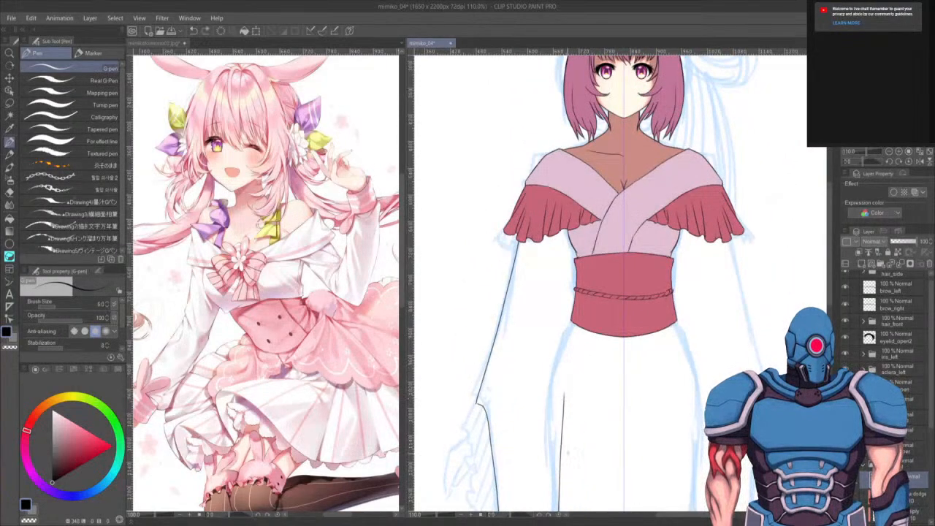
pyautogui.moveTo(564, 401); pyautogui.dragTo(569, 228)
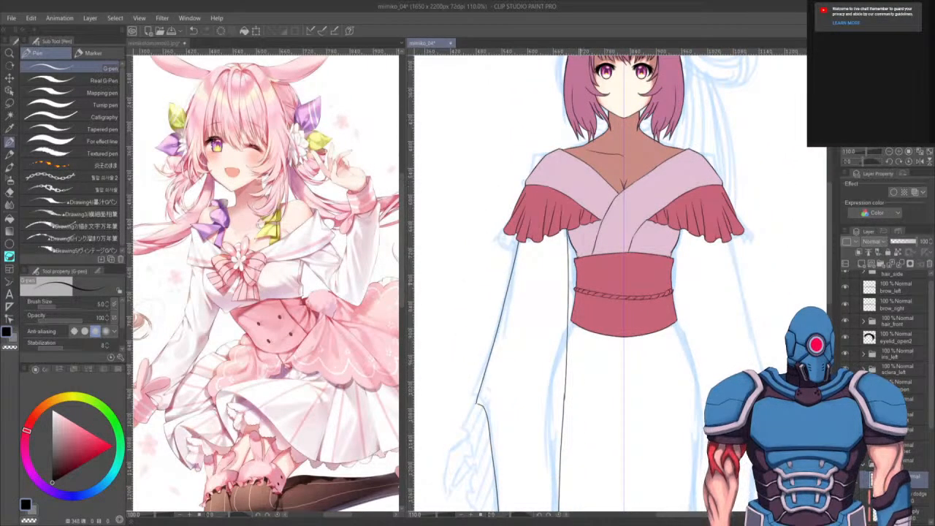
pyautogui.hotkey('ctrl', 'z')
pyautogui.moveTo(564, 399); pyautogui.dragTo(571, 243)
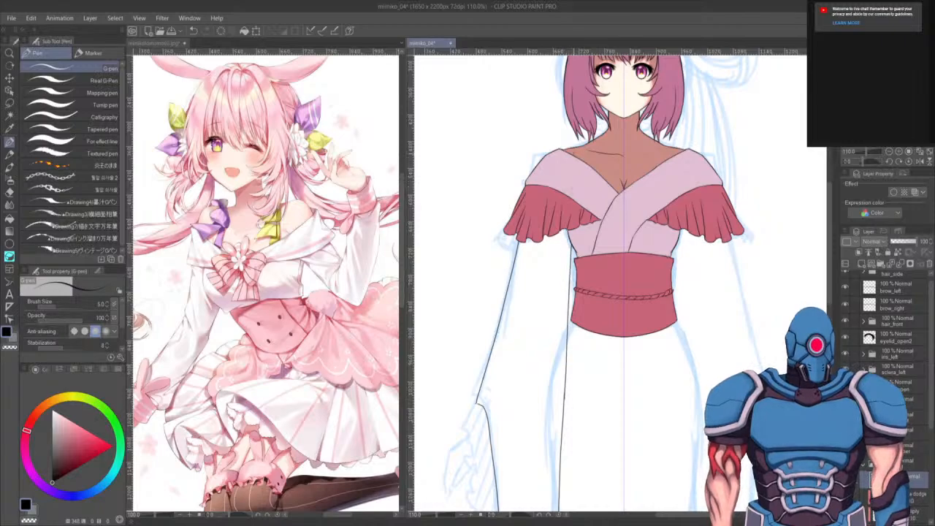
# - Try to touch up the corner of the sleeve outline with the pen and eraser, then undo the attempt
pyautogui.moveTo(637, 431); pyautogui.dragTo(643, 351)
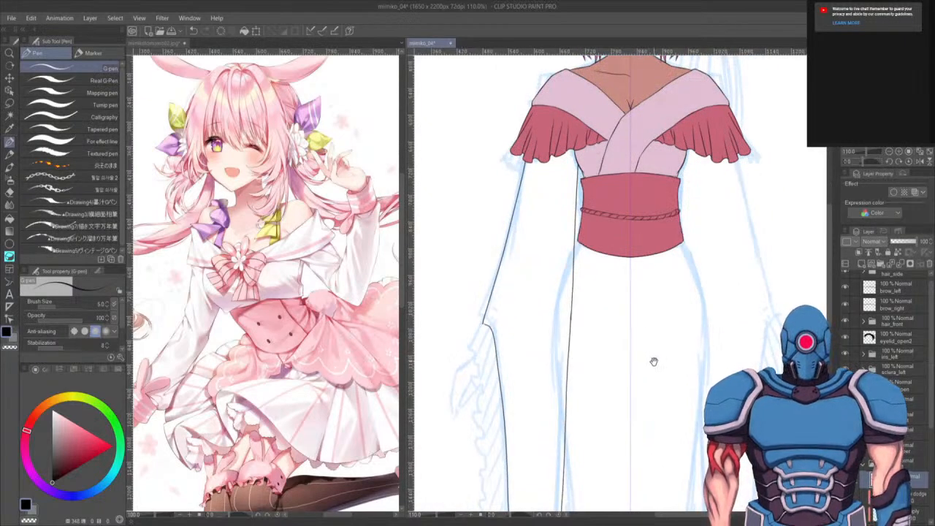
pyautogui.moveTo(652, 362); pyautogui.dragTo(669, 307)
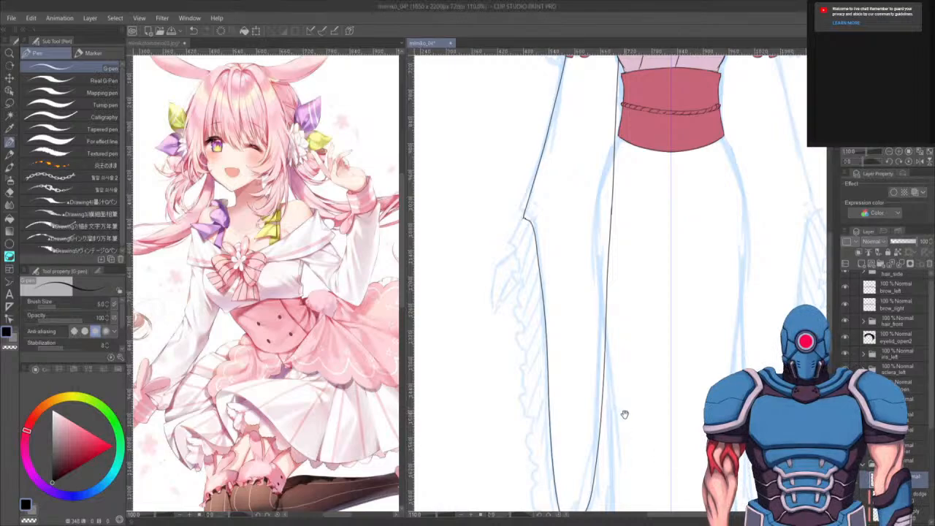
pyautogui.moveTo(624, 413); pyautogui.dragTo(671, 385)
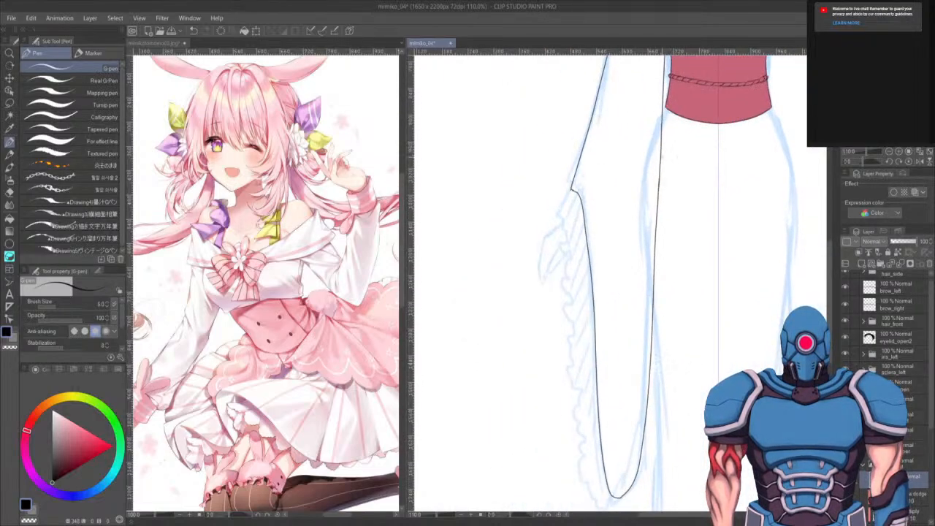
pyautogui.scroll(2, 663, 160)
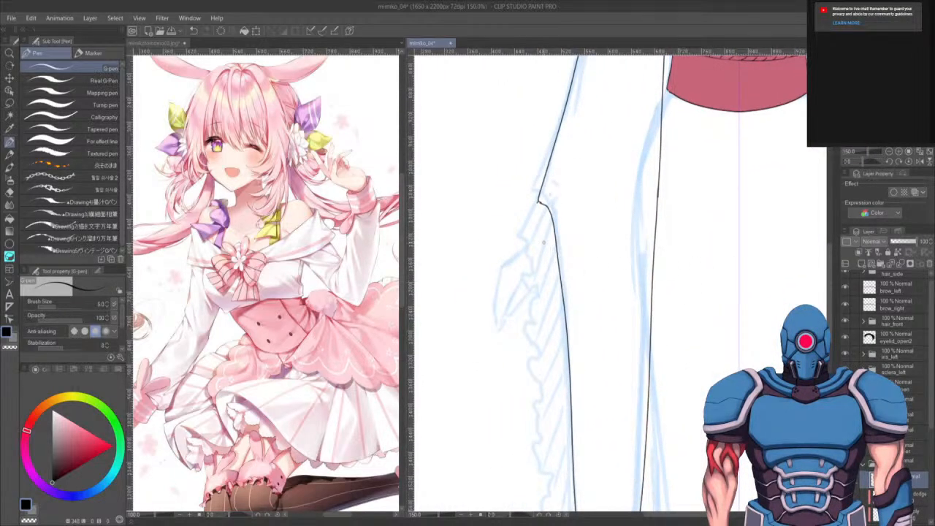
pyautogui.press('e')
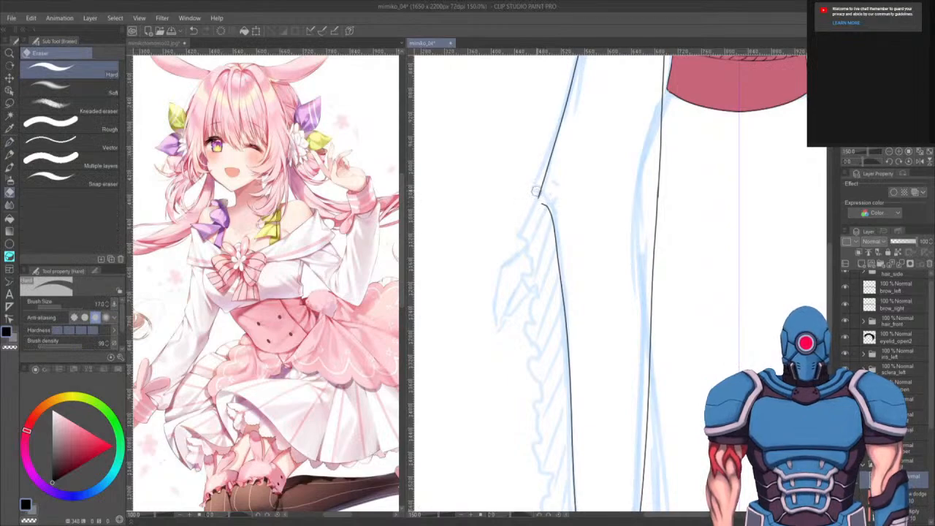
pyautogui.press('p')
pyautogui.scroll(3, 537, 191)
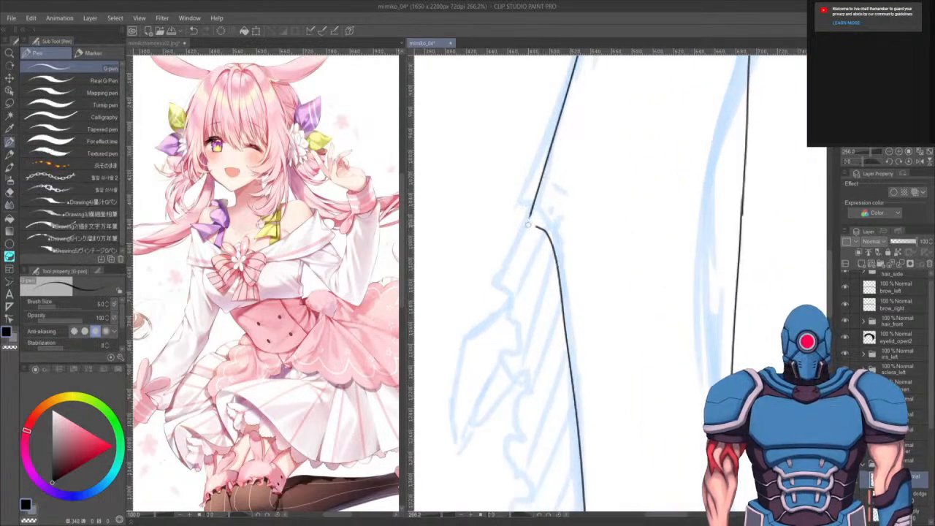
pyautogui.moveTo(527, 225)
pyautogui.mouseDown()
pyautogui.moveTo(546, 232)
pyautogui.moveTo(552, 253)
pyautogui.mouseUp()
pyautogui.press('e')
pyautogui.press('p')
pyautogui.hotkey('ctrl', 'z')
pyautogui.hotkey('ctrl', 'z')
pyautogui.hotkey('ctrl', 'z')
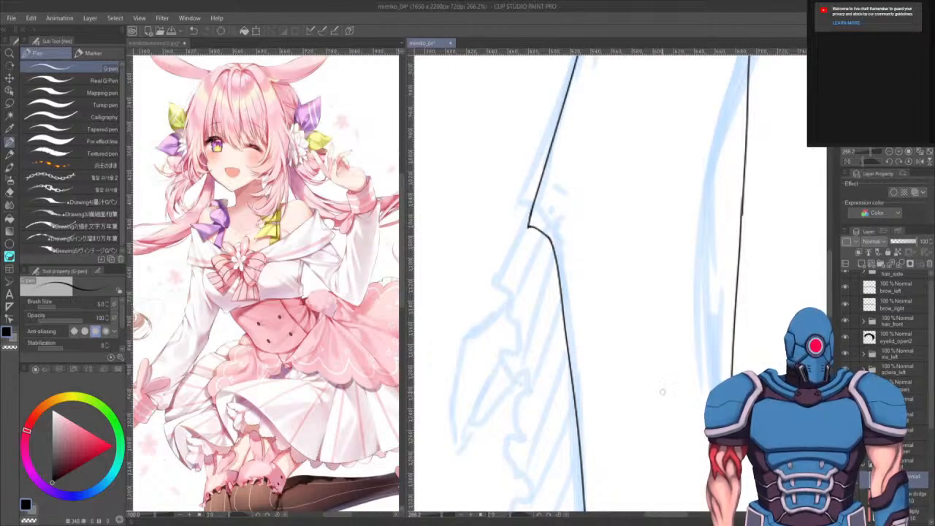
# - Compare the sleeve outline with the frilled sleeve cuffs in the reference illustration
pyautogui.moveTo(557, 377); pyautogui.dragTo(588, 351)
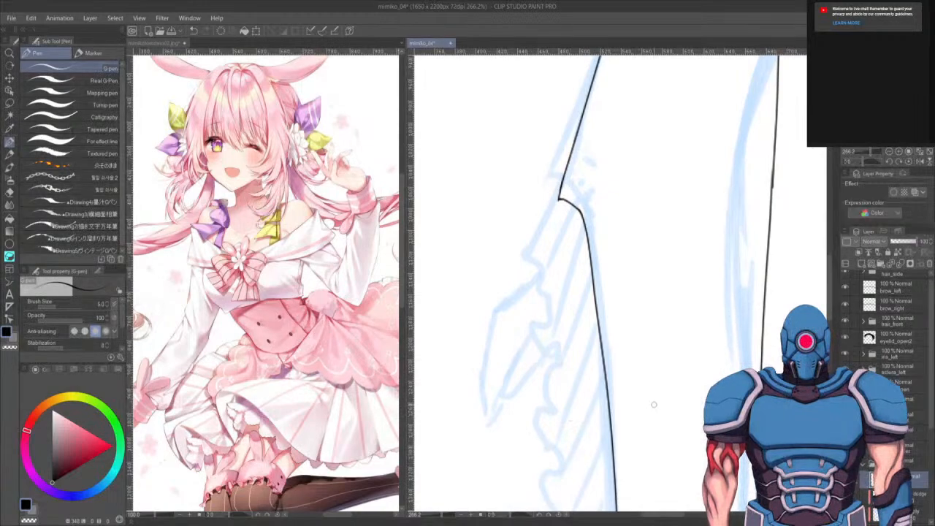
pyautogui.moveTo(543, 376); pyautogui.dragTo(685, 326)
pyautogui.click(295, 432)
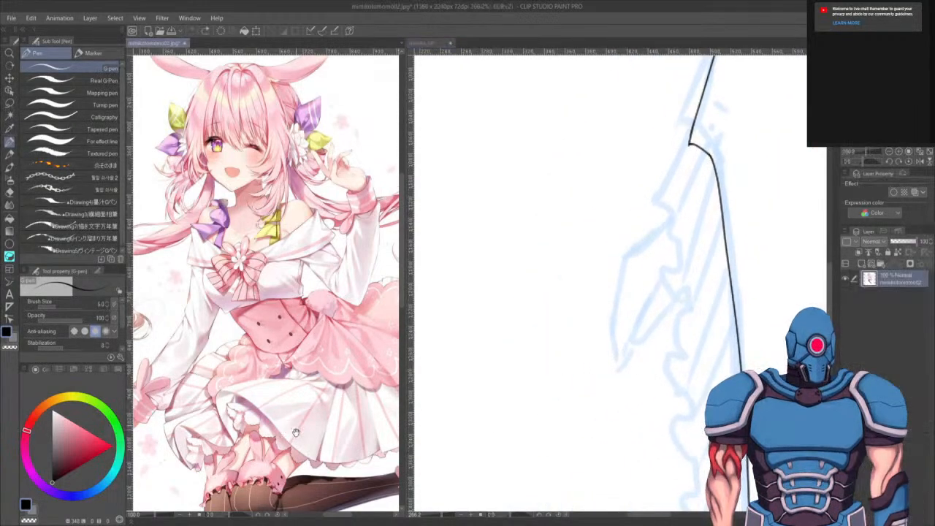
pyautogui.moveTo(296, 432); pyautogui.dragTo(279, 428)
pyautogui.moveTo(595, 378)
pyautogui.mouseDown()
pyautogui.moveTo(607, 392)
pyautogui.moveTo(482, 446)
pyautogui.moveTo(443, 450)
pyautogui.mouseUp()
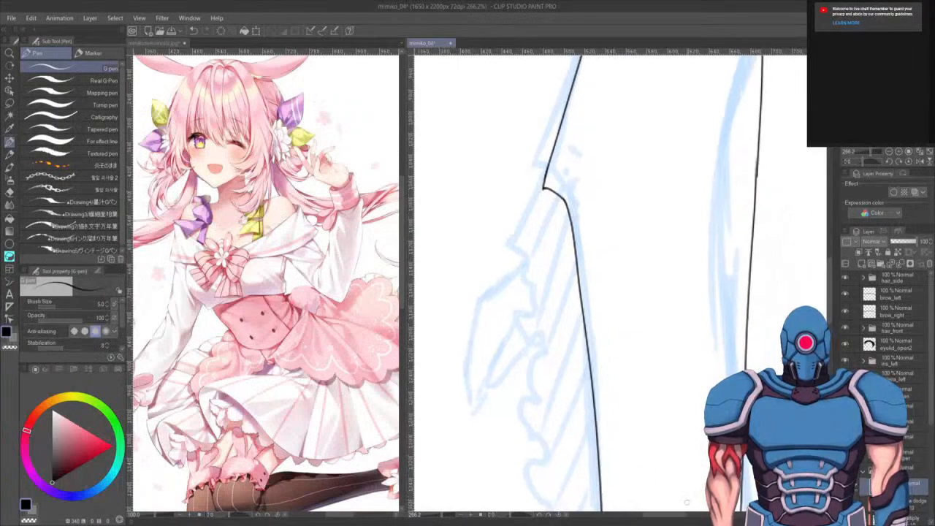
pyautogui.moveTo(558, 229); pyautogui.dragTo(554, 241)
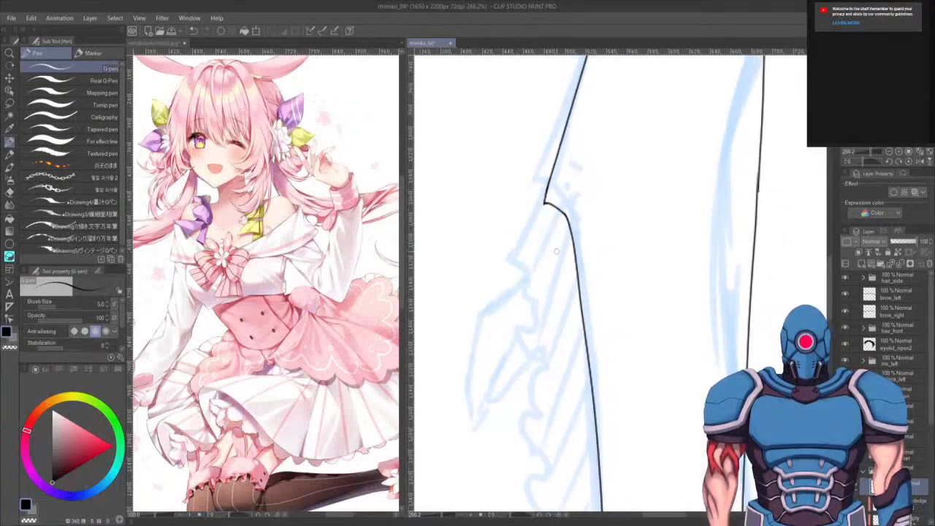
pyautogui.scroll(-2, 560, 249)
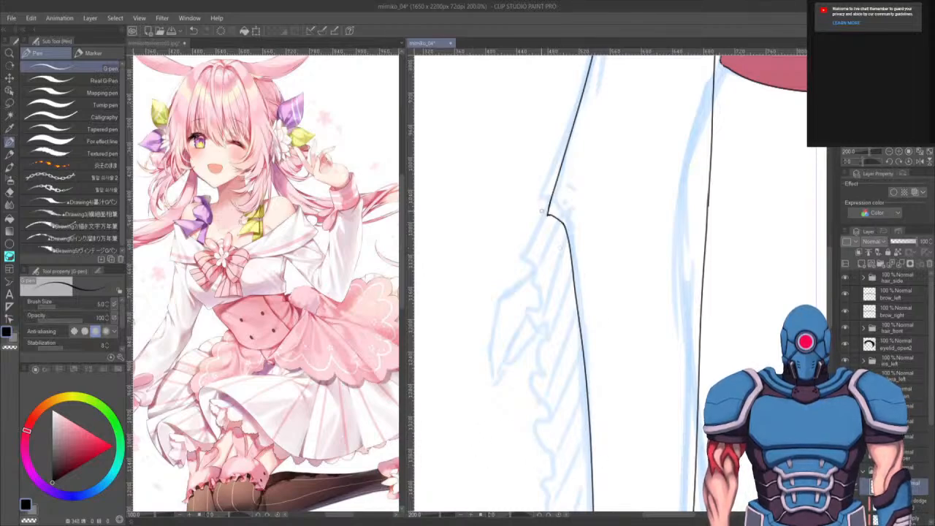
# - Draw a wavy ruffled frill edge along the outer side of the sleeve with the G-pen
pyautogui.moveTo(550, 216)
pyautogui.mouseDown()
pyautogui.moveTo(509, 269)
pyautogui.moveTo(542, 322)
pyautogui.moveTo(549, 410)
pyautogui.mouseUp()
pyautogui.hotkey('ctrl', 'z')
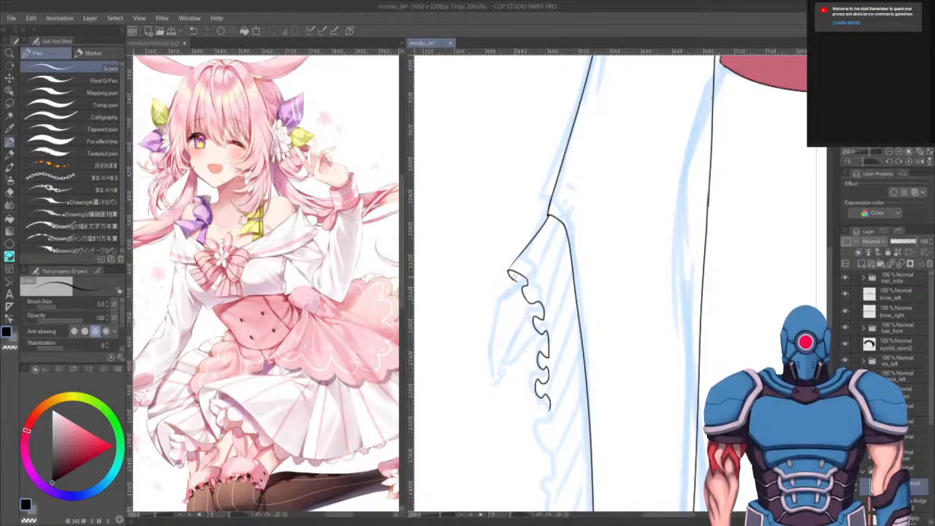
pyautogui.moveTo(517, 276); pyautogui.dragTo(503, 290)
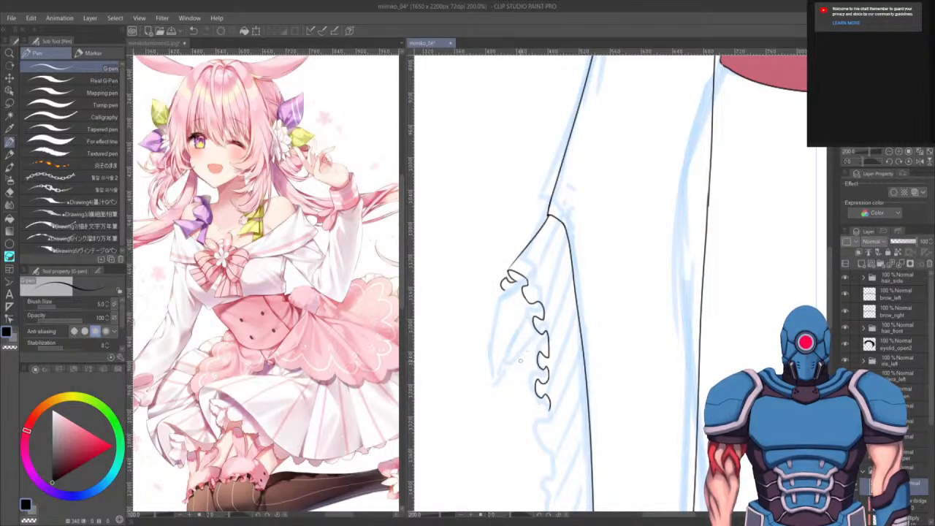
pyautogui.moveTo(518, 357); pyautogui.dragTo(523, 377)
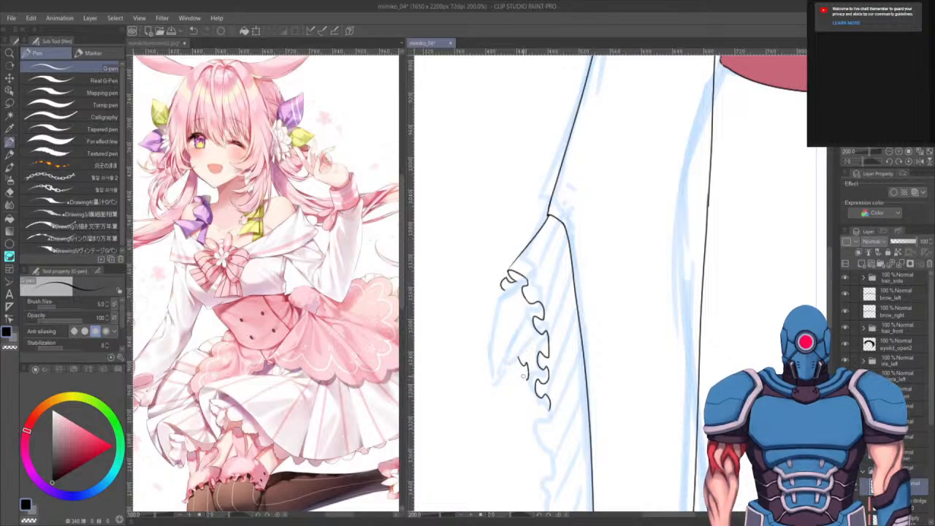
pyautogui.hotkey('ctrl', 'z')
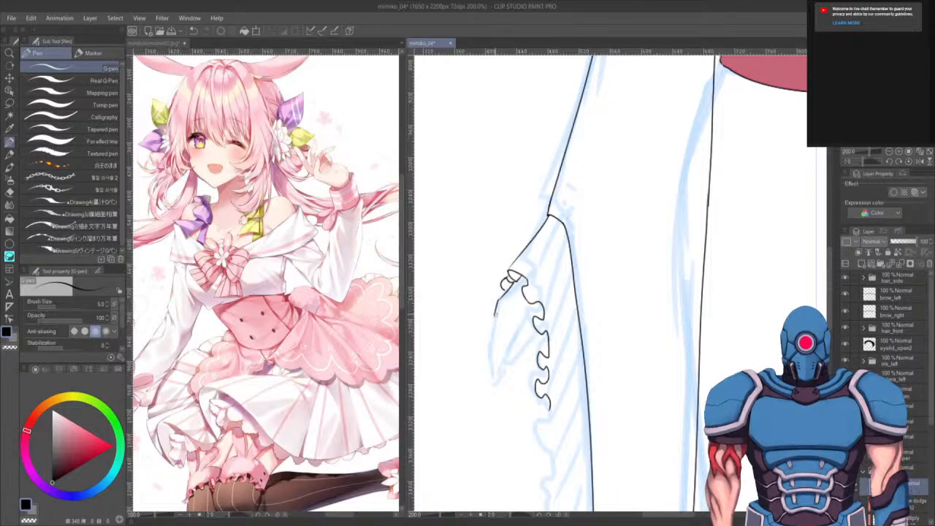
# - Draw the inner edge line of the sleeve frill, connecting it to the top of the ruffles
pyautogui.moveTo(496, 310); pyautogui.dragTo(490, 342)
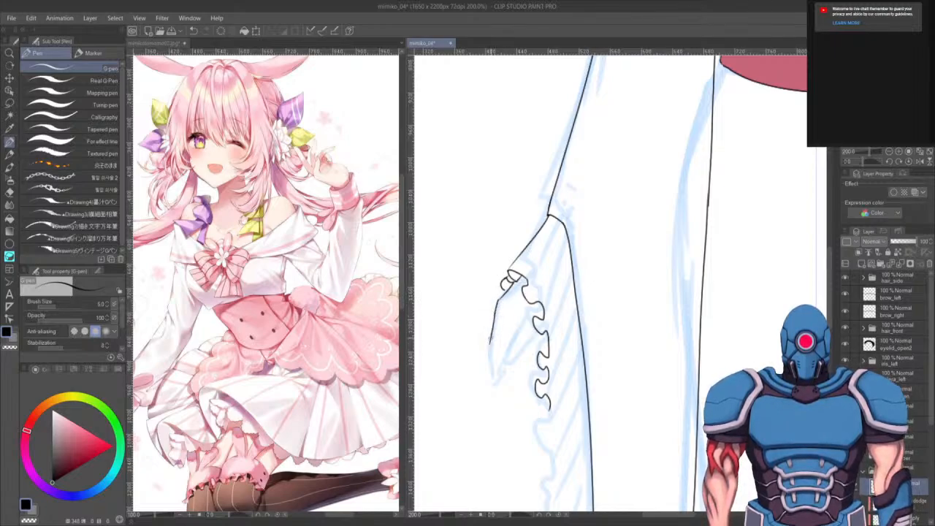
pyautogui.hotkey('ctrl', 'z')
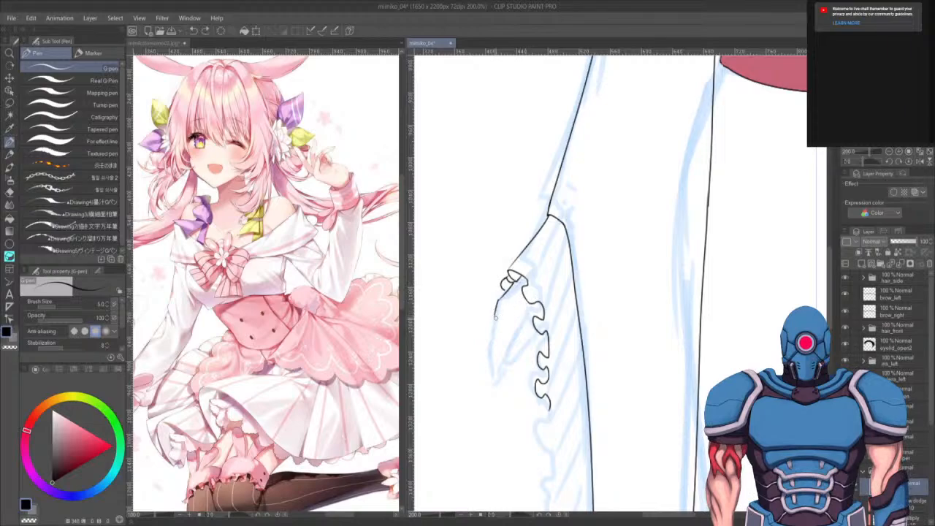
pyautogui.hotkey('ctrl', 'z')
pyautogui.moveTo(496, 312)
pyautogui.mouseDown()
pyautogui.moveTo(492, 369)
pyautogui.moveTo(503, 391)
pyautogui.moveTo(507, 365)
pyautogui.moveTo(506, 392)
pyautogui.moveTo(512, 315)
pyautogui.mouseUp()
pyautogui.hotkey('ctrl', 'z')
pyautogui.hotkey('ctrl', 'z')
pyautogui.hotkey('ctrl', 'z')
pyautogui.hotkey('ctrl', 'z')
pyautogui.hotkey('ctrl', 'z')
pyautogui.hotkey('ctrl', 'z')
pyautogui.hotkey('ctrl', 'z')
pyautogui.hotkey('ctrl', 'z')
pyautogui.moveTo(504, 347); pyautogui.dragTo(513, 321)
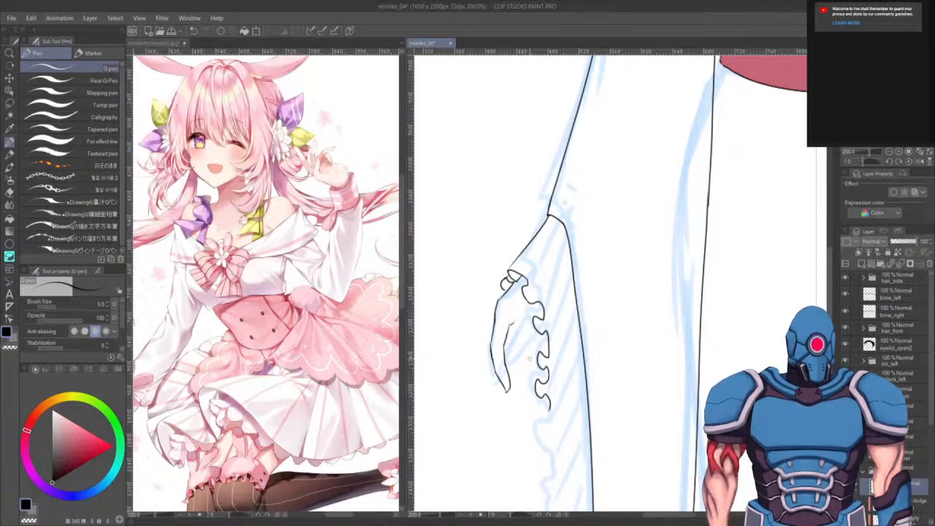
pyautogui.press('e')
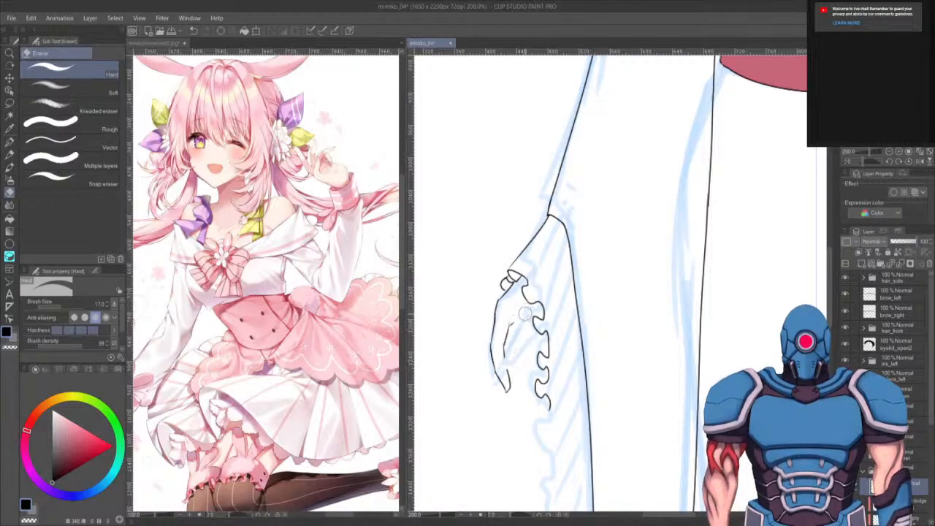
pyautogui.press('p')
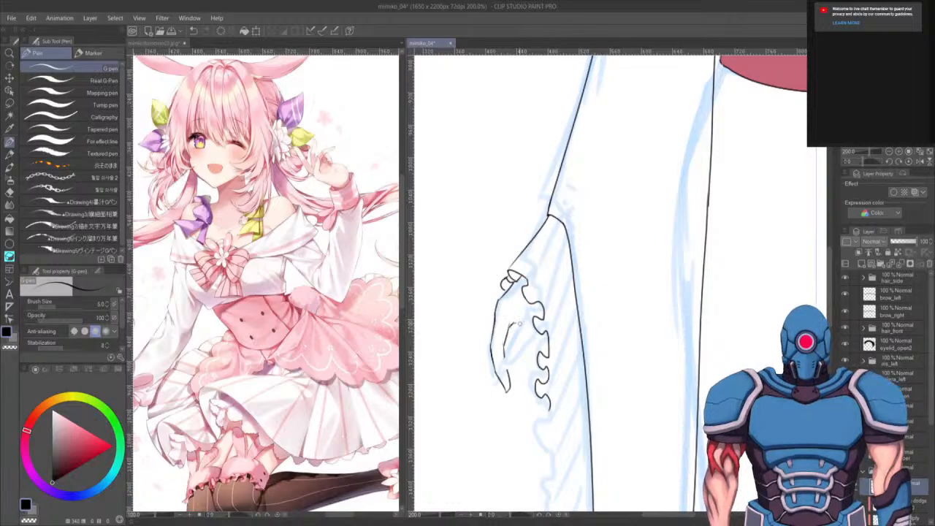
# - Draw a fold line inside the sleeve frill, redrawing and erasing it several times until it fits
pyautogui.moveTo(518, 320); pyautogui.dragTo(504, 376)
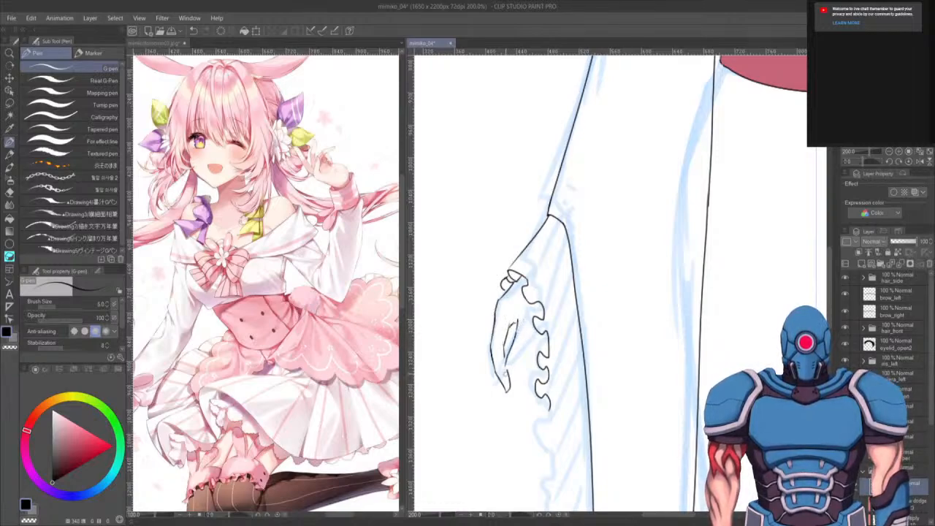
pyautogui.hotkey('ctrl', 'z')
pyautogui.moveTo(516, 333); pyautogui.dragTo(504, 371)
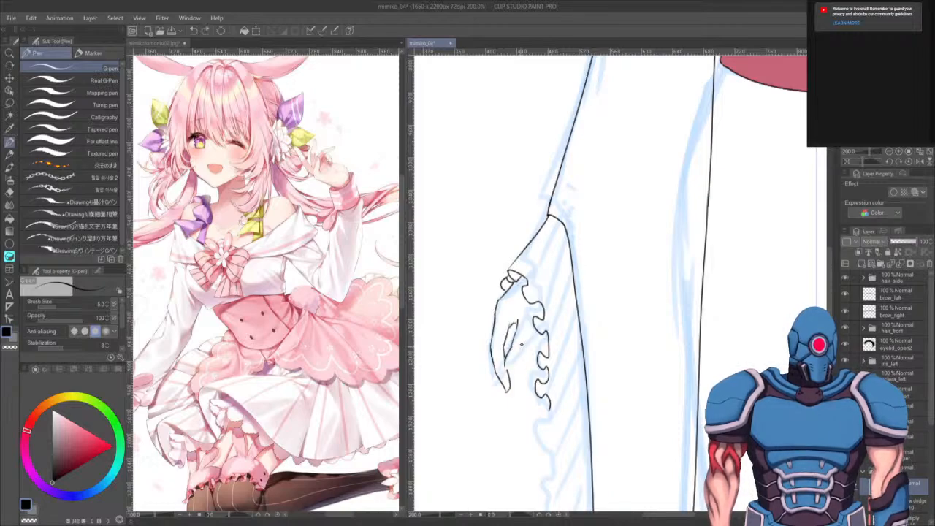
pyautogui.hotkey('ctrl', 'z')
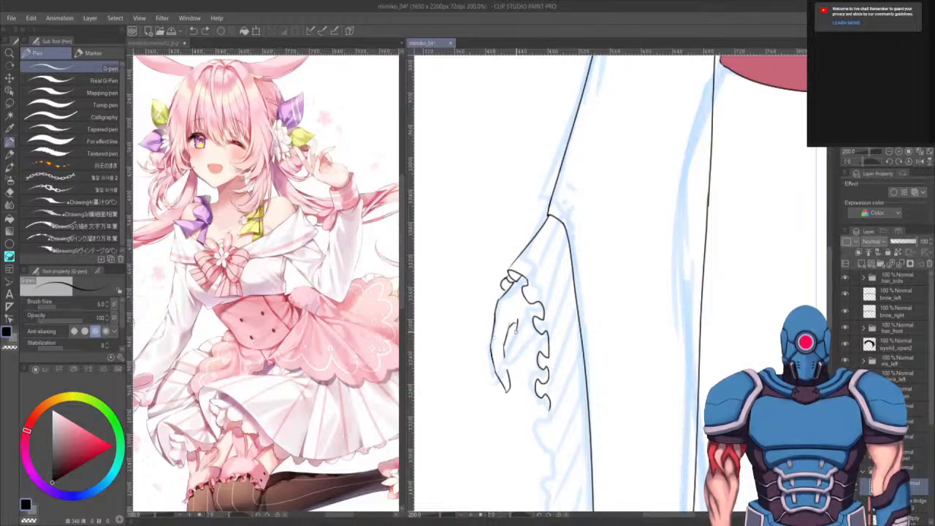
pyautogui.moveTo(515, 326); pyautogui.dragTo(507, 368)
pyautogui.hotkey('ctrl', 'z')
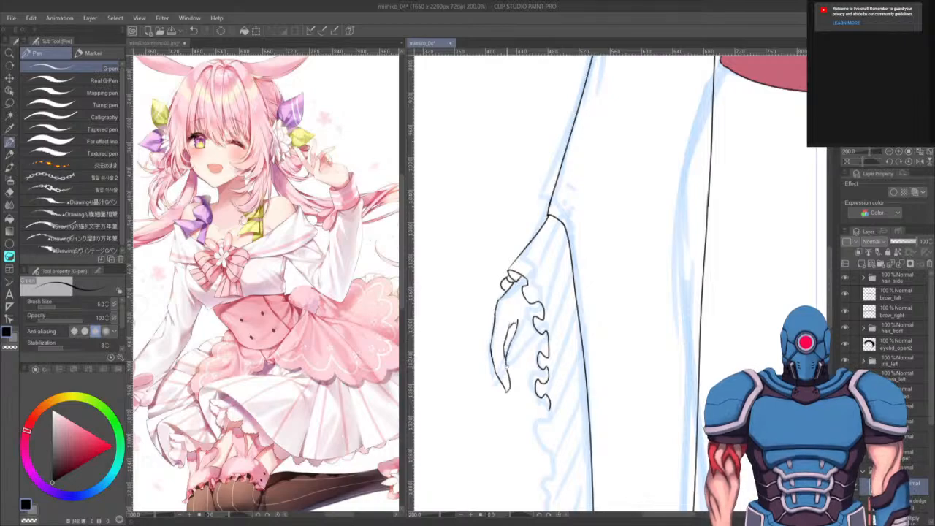
pyautogui.hotkey('ctrl', 'z')
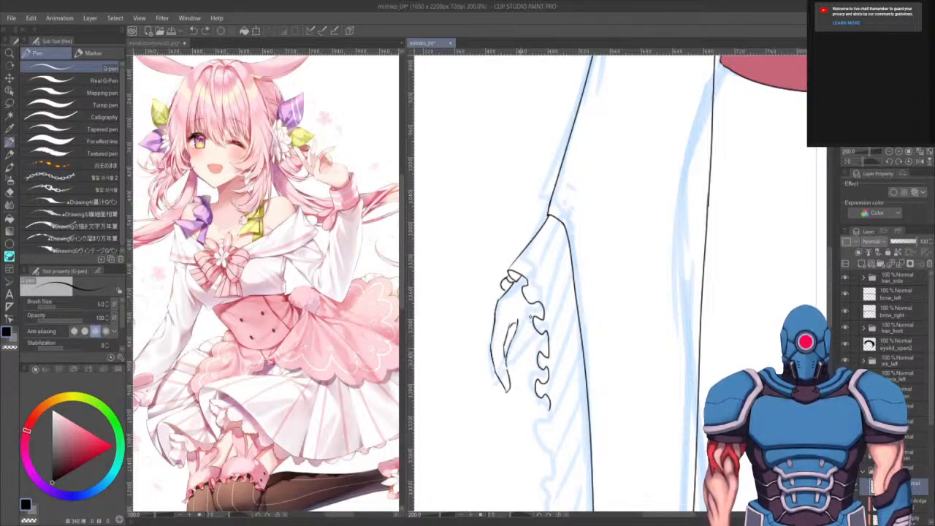
pyautogui.hotkey('ctrl', 'z')
pyautogui.moveTo(517, 315)
pyautogui.mouseDown()
pyautogui.moveTo(509, 360)
pyautogui.moveTo(540, 311)
pyautogui.mouseUp()
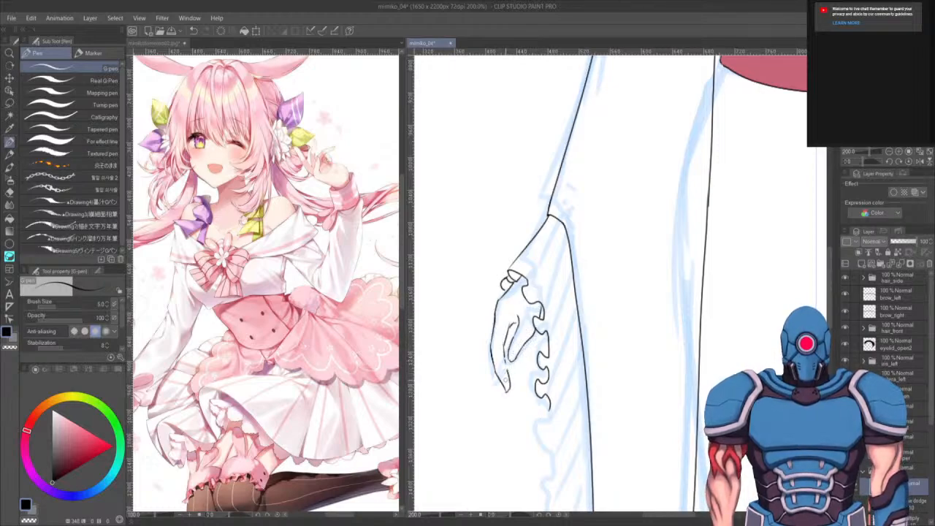
pyautogui.press('e')
pyautogui.moveTo(510, 379)
pyautogui.mouseDown()
pyautogui.moveTo(505, 398)
pyautogui.moveTo(503, 364)
pyautogui.moveTo(503, 384)
pyautogui.moveTo(495, 379)
pyautogui.moveTo(505, 386)
pyautogui.moveTo(505, 356)
pyautogui.moveTo(520, 385)
pyautogui.moveTo(514, 329)
pyautogui.mouseUp()
pyautogui.press('p')
pyautogui.hotkey('ctrl', 'z')
pyautogui.hotkey('ctrl', 'z')
pyautogui.hotkey('ctrl', 'z')
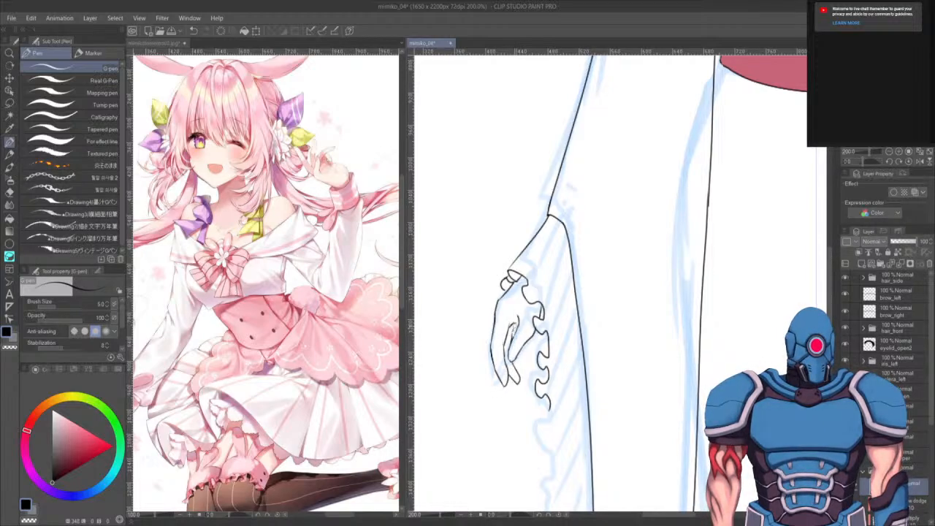
# - Add a short fold stroke inside the lower part of the sleeve frill with the G-pen
pyautogui.moveTo(517, 369)
pyautogui.mouseDown()
pyautogui.moveTo(528, 376)
pyautogui.moveTo(518, 352)
pyautogui.mouseUp()
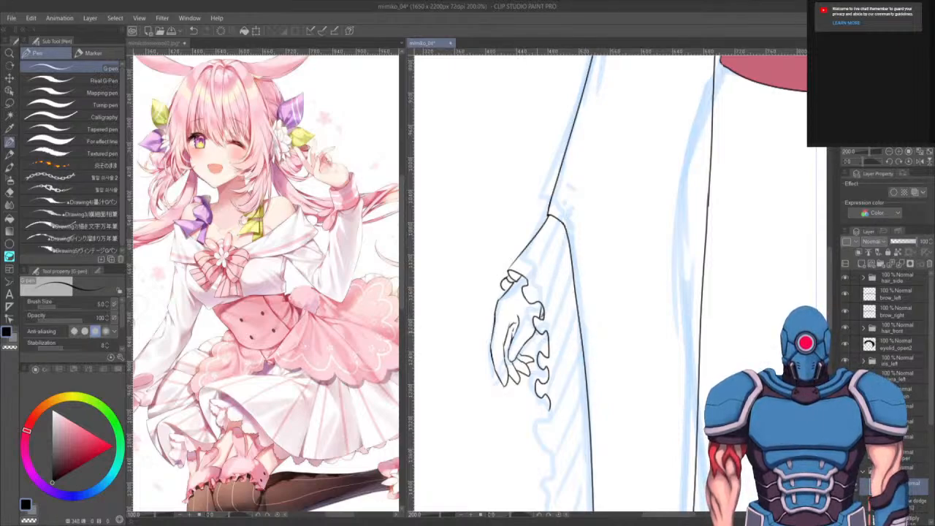
pyautogui.moveTo(616, 410); pyautogui.dragTo(628, 308)
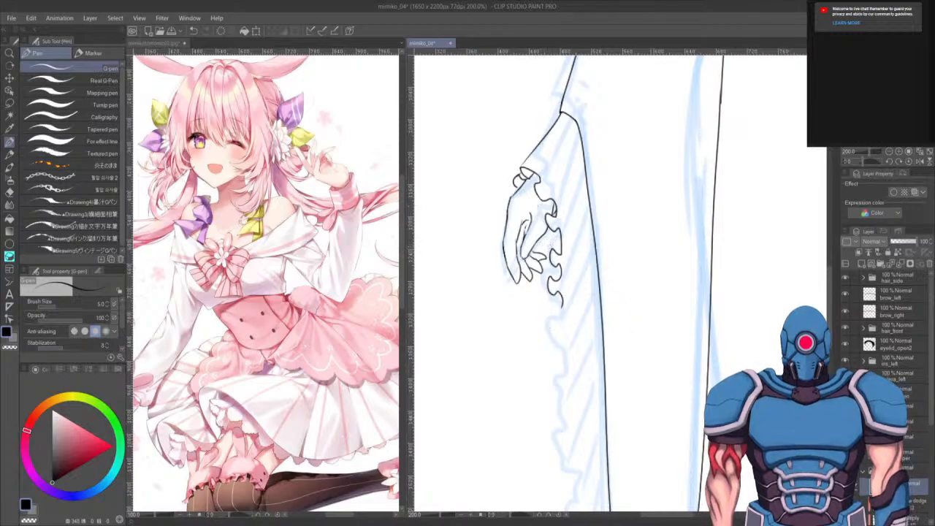
pyautogui.moveTo(668, 236); pyautogui.dragTo(610, 105)
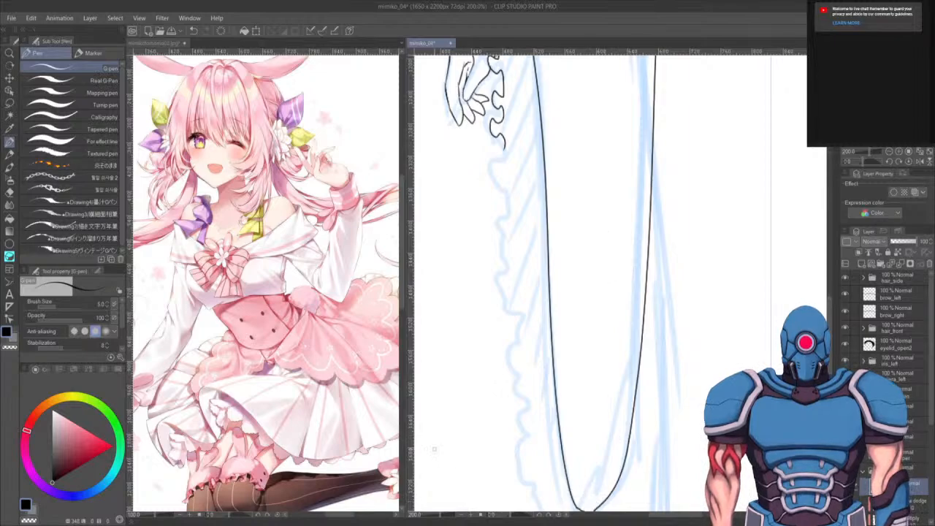
pyautogui.moveTo(591, 336); pyautogui.dragTo(584, 384)
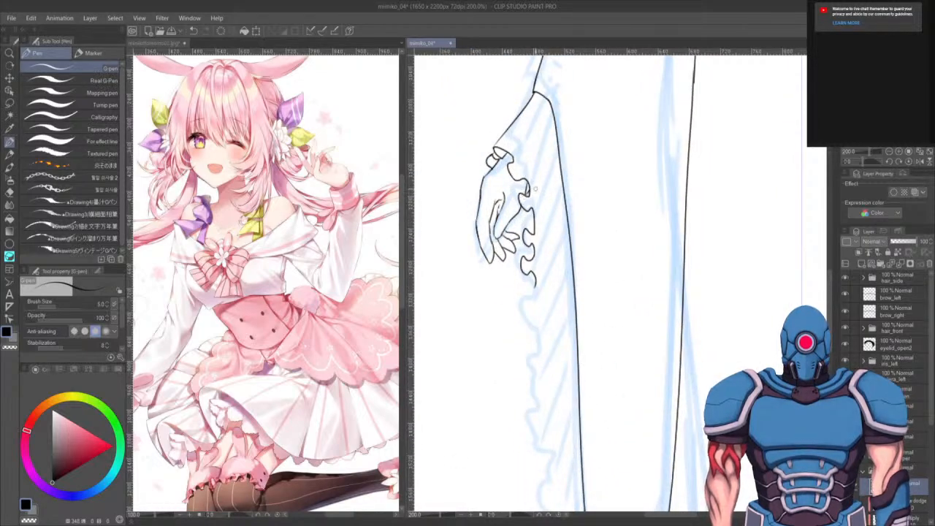
# - Draw several diagonal pleat lines across the sleeve just beside the ruffled frill
pyautogui.press('e')
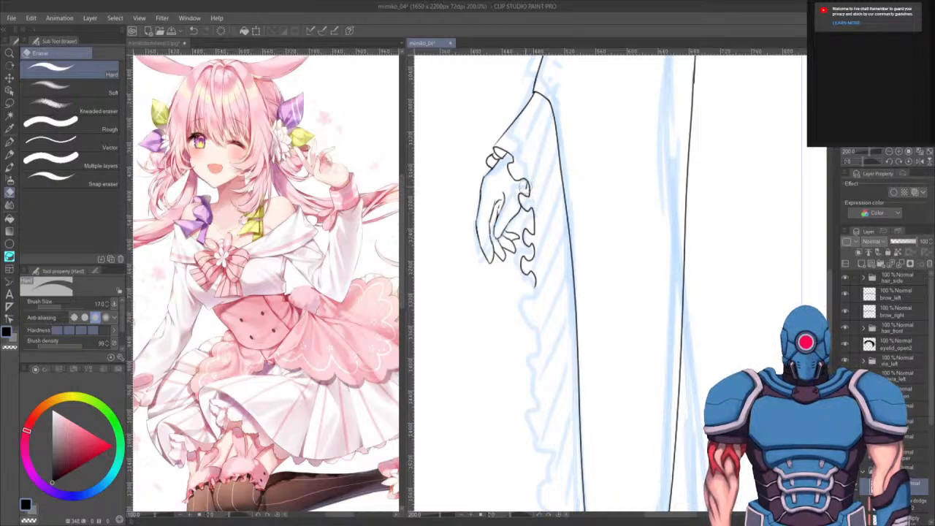
pyautogui.press('p')
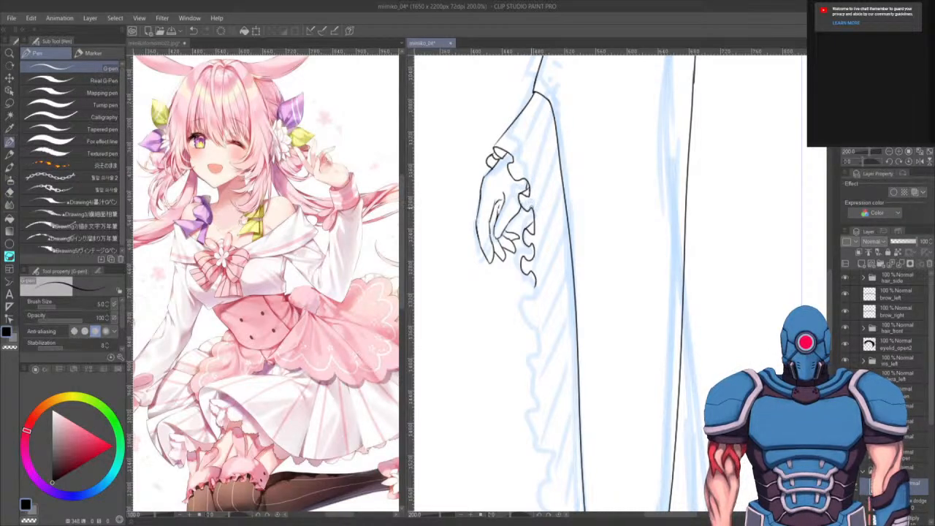
pyautogui.moveTo(555, 169)
pyautogui.mouseDown()
pyautogui.moveTo(529, 209)
pyautogui.moveTo(533, 235)
pyautogui.mouseUp()
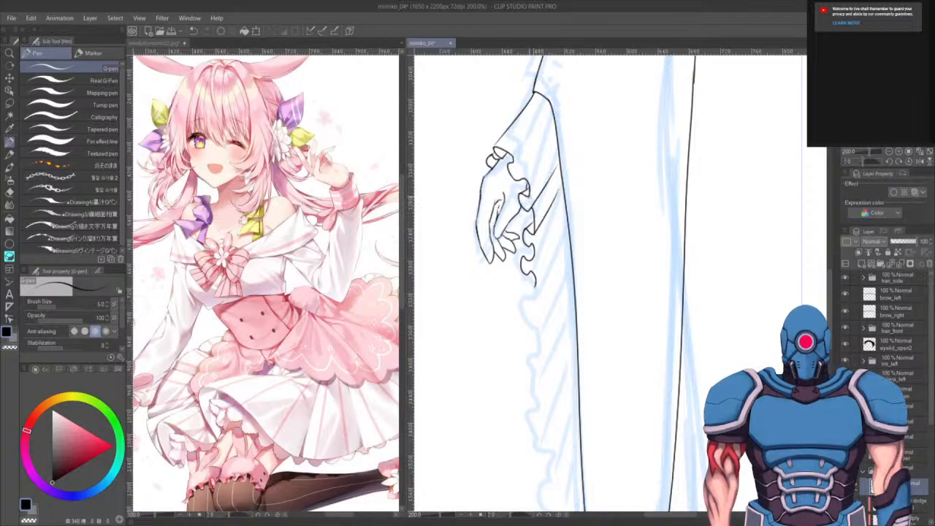
pyautogui.moveTo(553, 156); pyautogui.dragTo(528, 198)
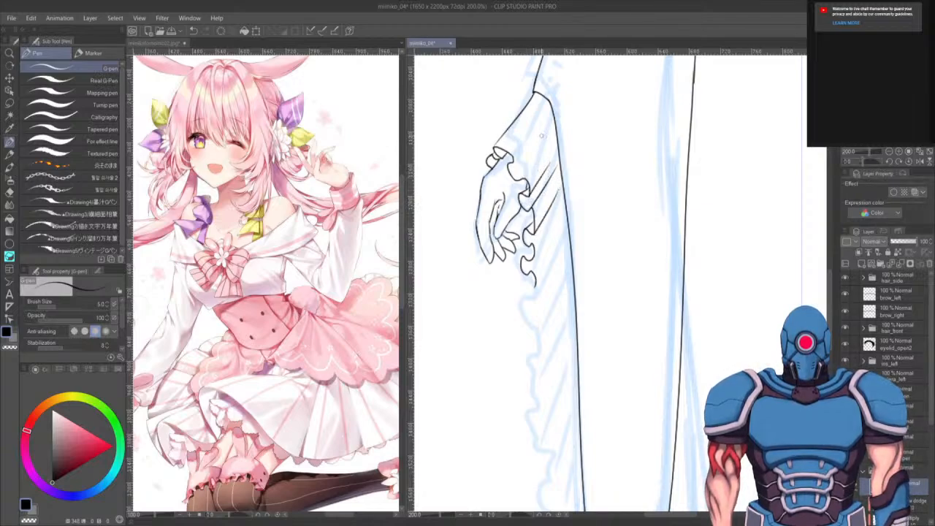
pyautogui.moveTo(539, 115); pyautogui.dragTo(513, 162)
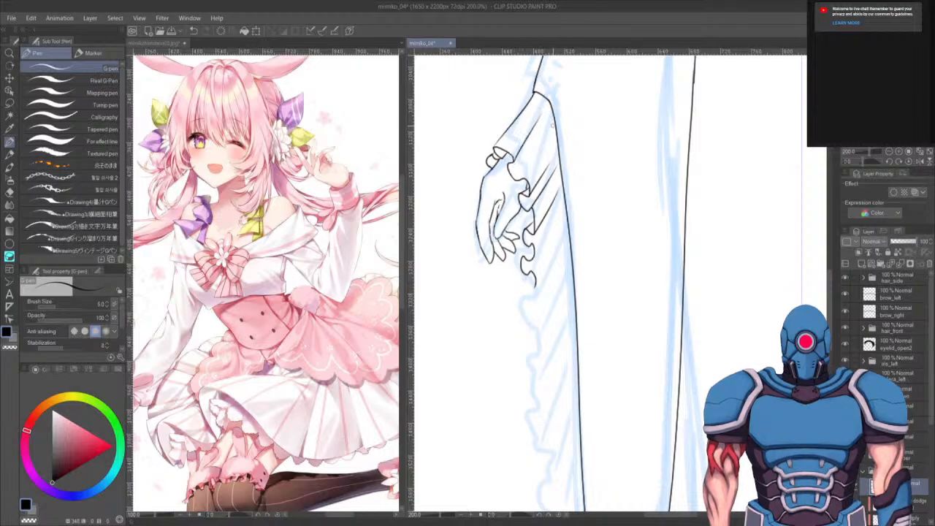
pyautogui.moveTo(555, 121); pyautogui.dragTo(538, 154)
pyautogui.moveTo(555, 114); pyautogui.dragTo(543, 138)
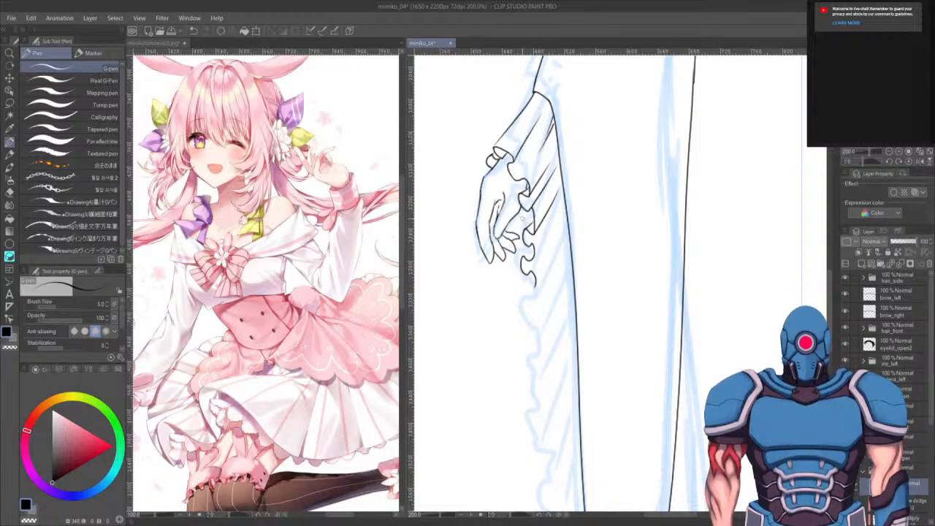
# - Add fold strokes to the lower frill and another diagonal pleat line, redrawing one stroke
pyautogui.moveTo(507, 224)
pyautogui.mouseDown()
pyautogui.moveTo(520, 232)
pyautogui.moveTo(528, 212)
pyautogui.mouseUp()
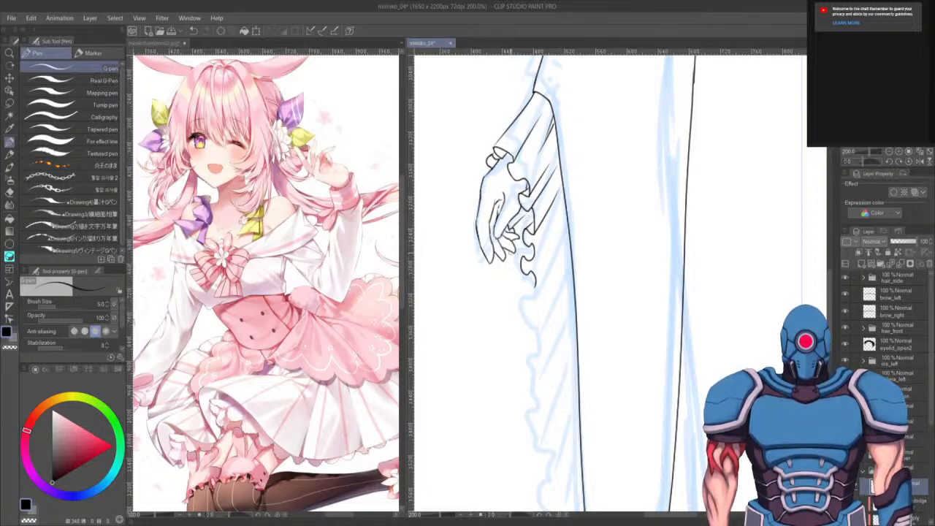
pyautogui.moveTo(508, 249)
pyautogui.mouseDown()
pyautogui.moveTo(510, 276)
pyautogui.moveTo(538, 251)
pyautogui.mouseUp()
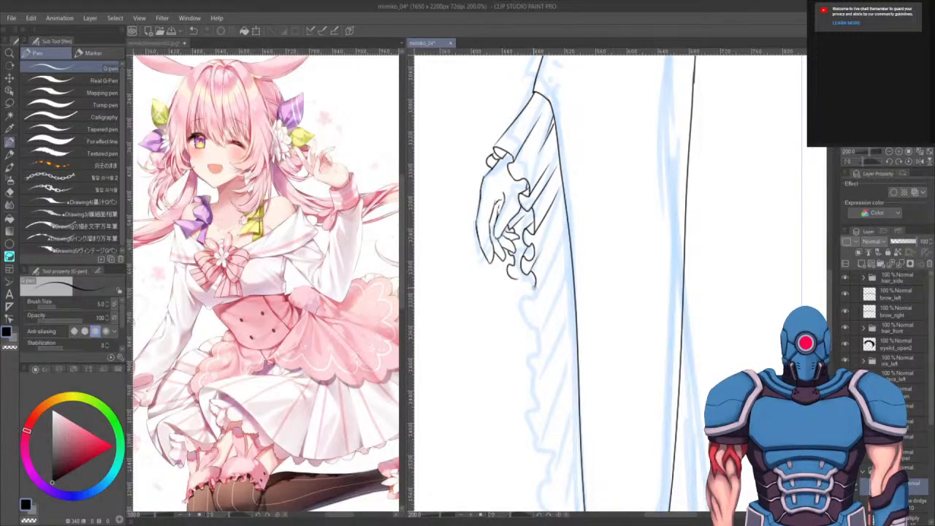
pyautogui.moveTo(532, 286)
pyautogui.mouseDown()
pyautogui.moveTo(535, 331)
pyautogui.moveTo(564, 234)
pyautogui.moveTo(553, 228)
pyautogui.moveTo(542, 244)
pyautogui.moveTo(560, 196)
pyautogui.mouseUp()
pyautogui.hotkey('ctrl', 'z')
pyautogui.moveTo(530, 261); pyautogui.dragTo(561, 212)
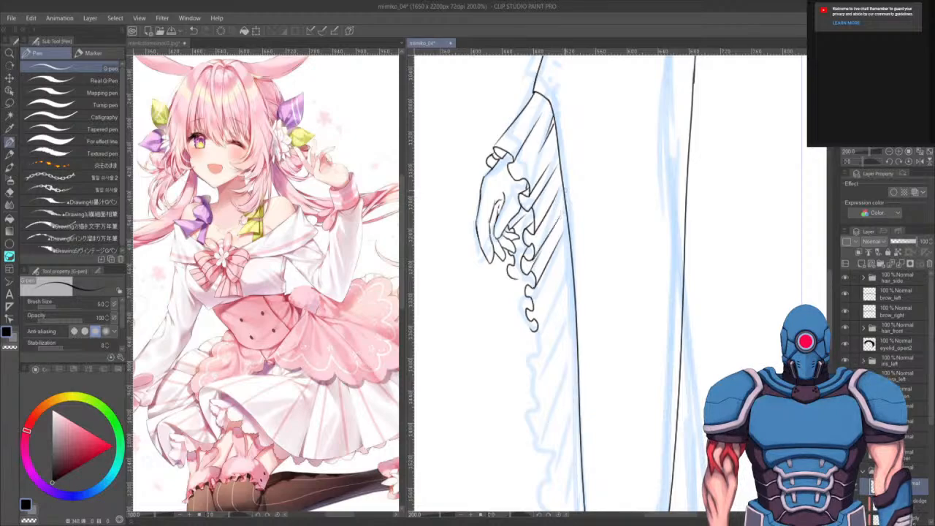
# - Add small fold strokes inside the ruffled frill further down the sleeve
pyautogui.moveTo(523, 284)
pyautogui.mouseDown()
pyautogui.moveTo(513, 301)
pyautogui.moveTo(518, 333)
pyautogui.moveTo(523, 354)
pyautogui.moveTo(533, 335)
pyautogui.moveTo(538, 349)
pyautogui.moveTo(528, 394)
pyautogui.mouseUp()
pyautogui.moveTo(525, 353)
pyautogui.mouseDown()
pyautogui.moveTo(520, 388)
pyautogui.moveTo(529, 397)
pyautogui.moveTo(536, 472)
pyautogui.mouseUp()
pyautogui.moveTo(563, 427)
pyautogui.mouseDown()
pyautogui.moveTo(547, 415)
pyautogui.moveTo(554, 302)
pyautogui.mouseUp()
pyautogui.moveTo(530, 348)
pyautogui.mouseDown()
pyautogui.moveTo(549, 450)
pyautogui.moveTo(545, 310)
pyautogui.moveTo(531, 354)
pyautogui.moveTo(570, 415)
pyautogui.mouseUp()
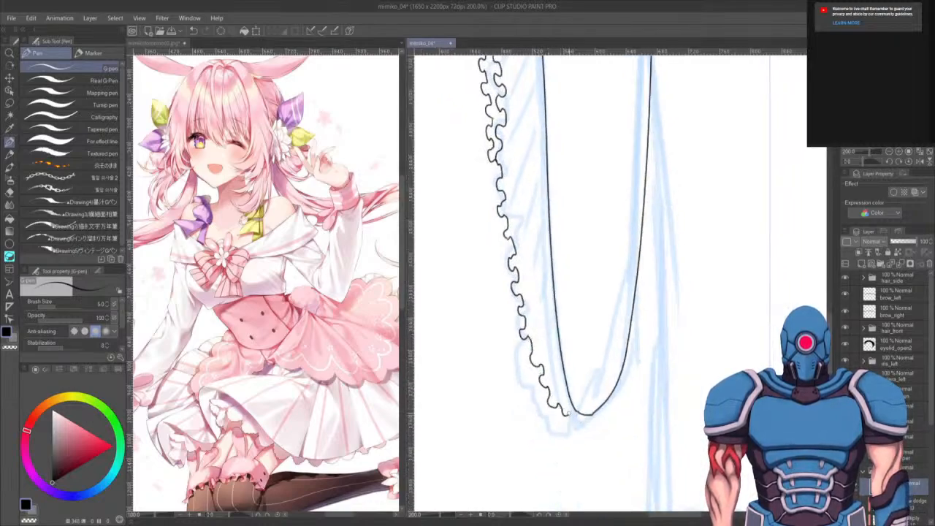
pyautogui.moveTo(589, 273); pyautogui.dragTo(595, 309)
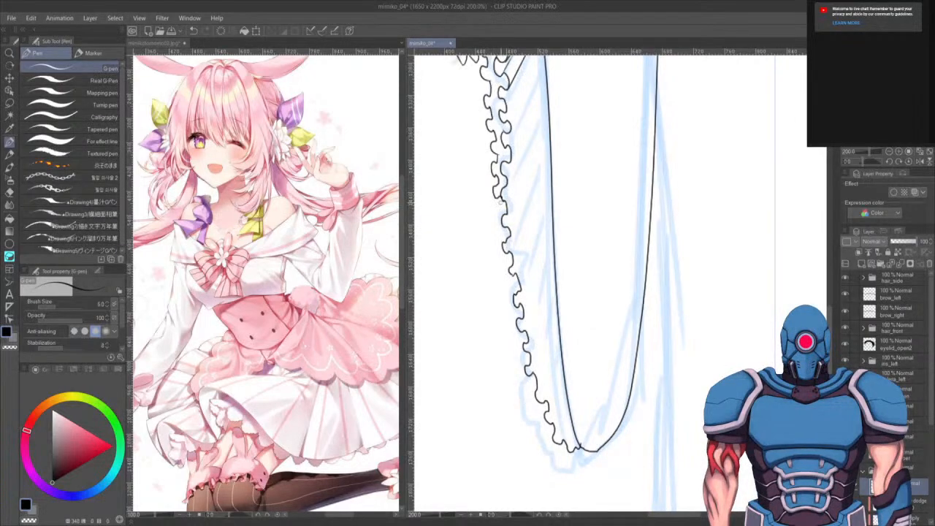
pyautogui.moveTo(501, 200); pyautogui.dragTo(497, 224)
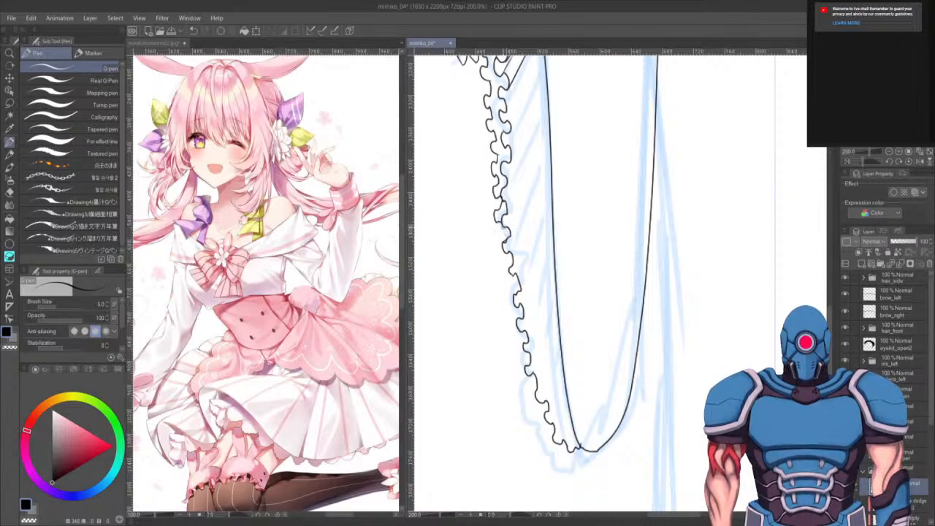
pyautogui.moveTo(497, 232); pyautogui.dragTo(513, 278)
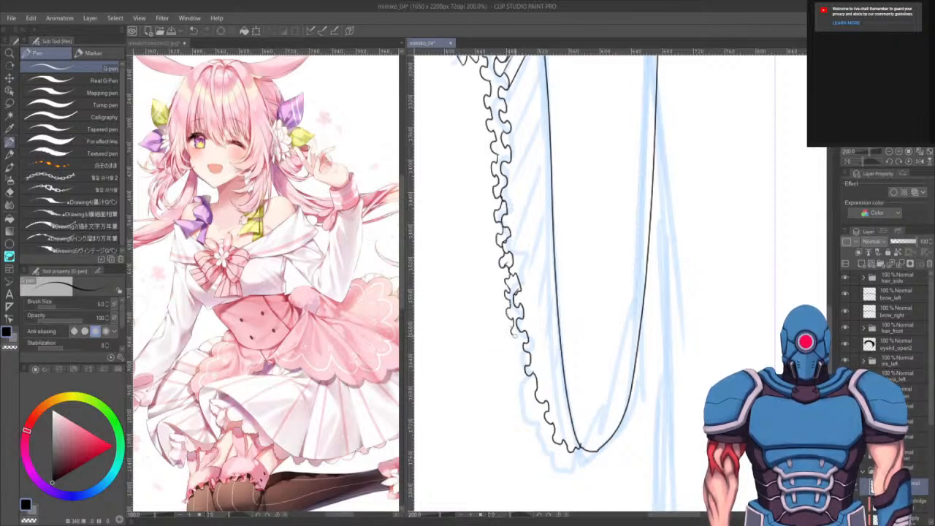
# - Draw a row of diagonal pleat lines across the sleeve alongside the lower frill
pyautogui.moveTo(522, 316)
pyautogui.mouseDown()
pyautogui.moveTo(557, 276)
pyautogui.moveTo(543, 251)
pyautogui.mouseUp()
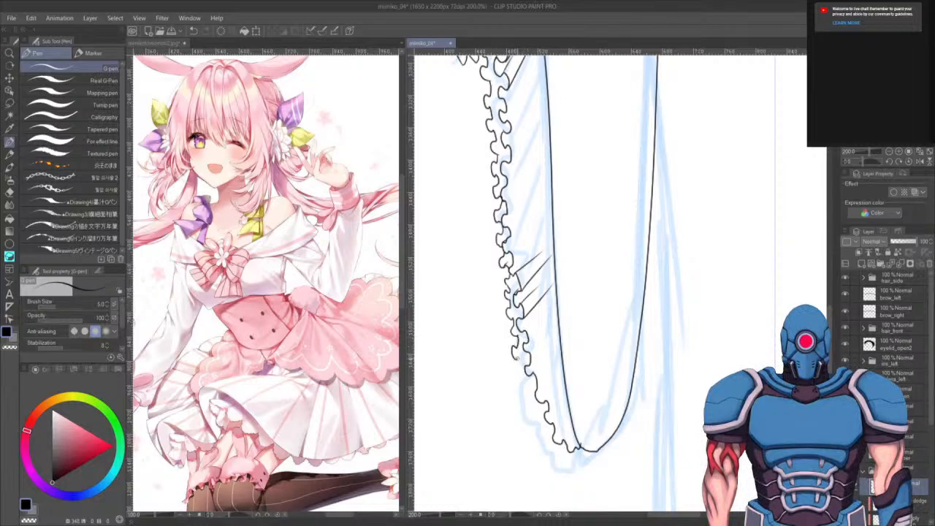
pyautogui.moveTo(528, 341); pyautogui.dragTo(547, 307)
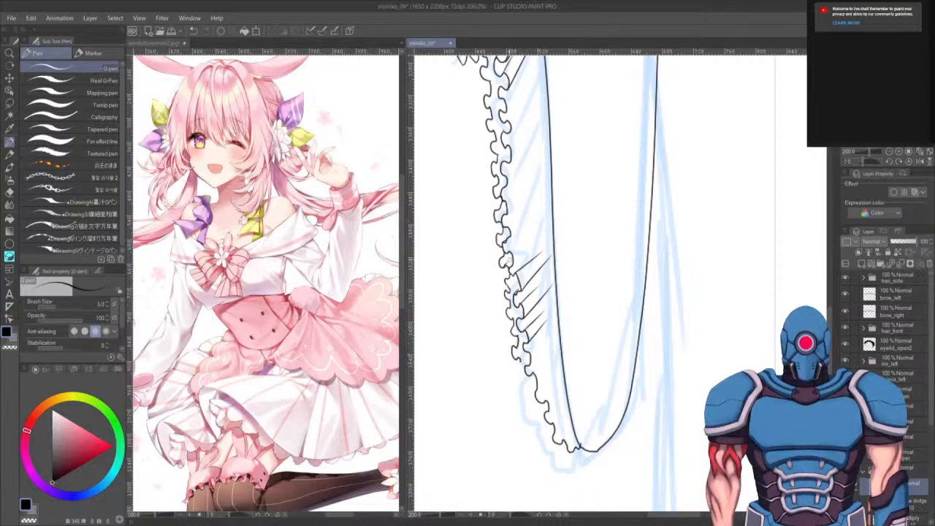
pyautogui.moveTo(509, 268); pyautogui.dragTo(545, 228)
pyautogui.moveTo(510, 239); pyautogui.dragTo(538, 207)
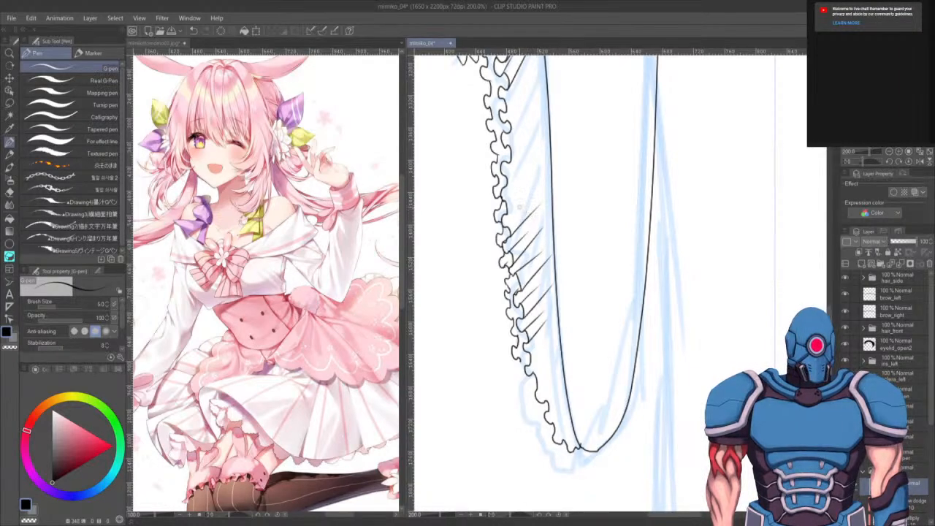
pyautogui.moveTo(545, 176)
pyautogui.mouseDown()
pyautogui.moveTo(504, 217)
pyautogui.moveTo(524, 183)
pyautogui.moveTo(531, 142)
pyautogui.mouseUp()
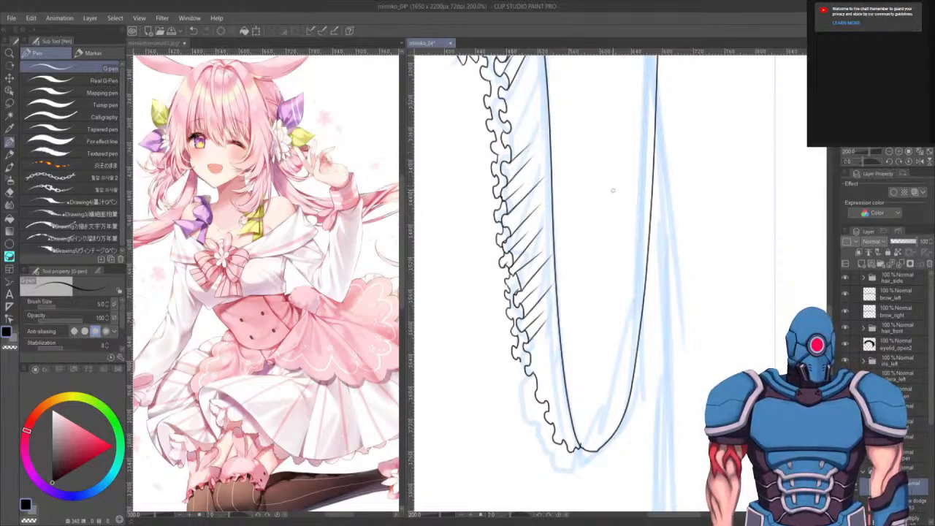
# - Draw more diagonal pleat lines beside the sleeve's lower frill, undoing and redrawing misplaced strokes
pyautogui.moveTo(613, 191); pyautogui.dragTo(582, 353)
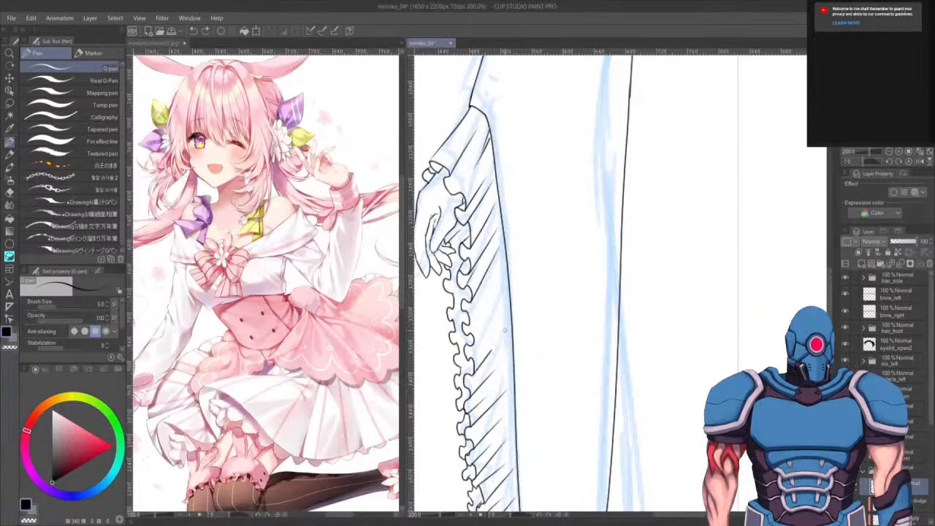
pyautogui.moveTo(505, 330); pyautogui.dragTo(504, 312)
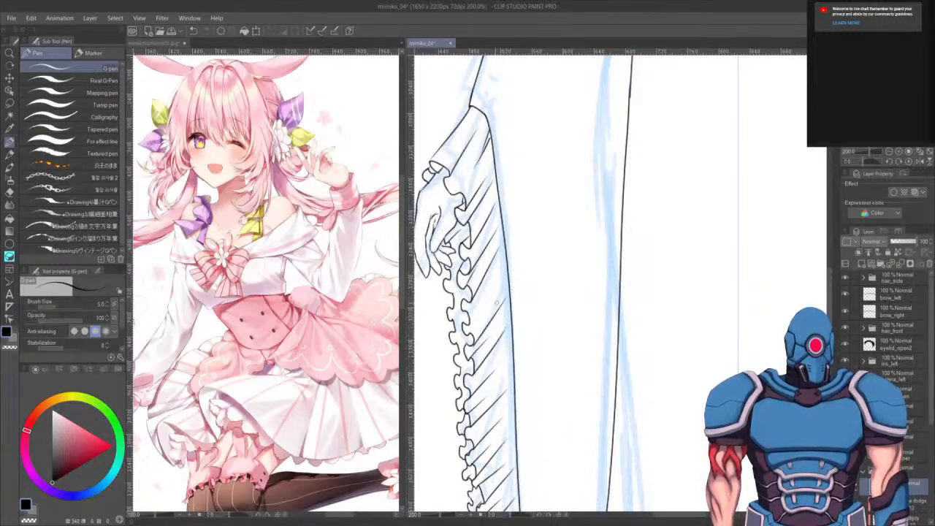
pyautogui.hotkey('ctrl', 'z')
pyautogui.moveTo(474, 342)
pyautogui.mouseDown()
pyautogui.moveTo(505, 312)
pyautogui.moveTo(502, 276)
pyautogui.moveTo(476, 289)
pyautogui.mouseUp()
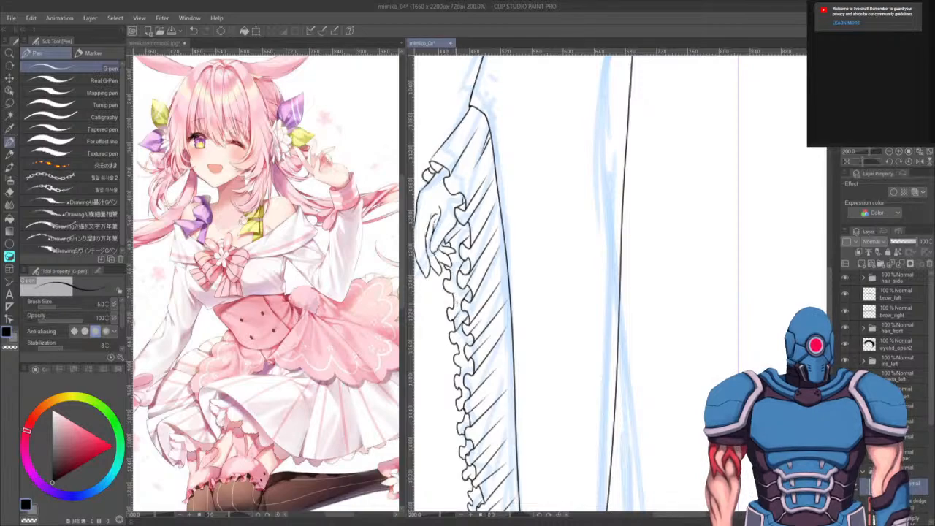
pyautogui.moveTo(452, 282); pyautogui.dragTo(464, 262)
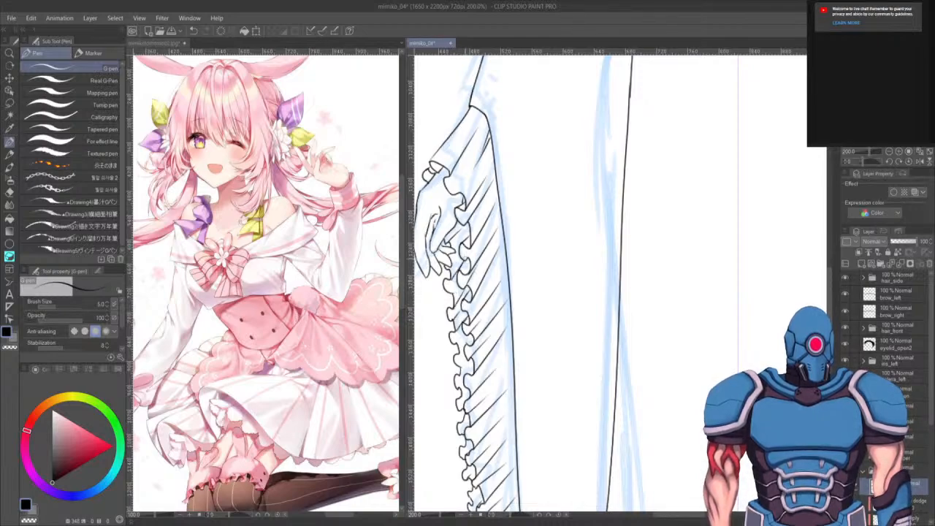
pyautogui.hotkey('ctrl', 'z')
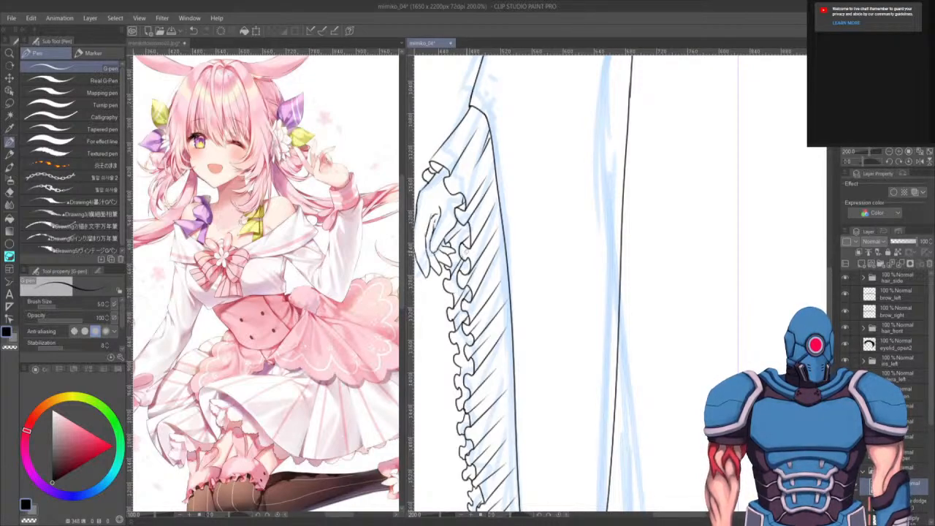
pyautogui.moveTo(459, 377); pyautogui.dragTo(474, 358)
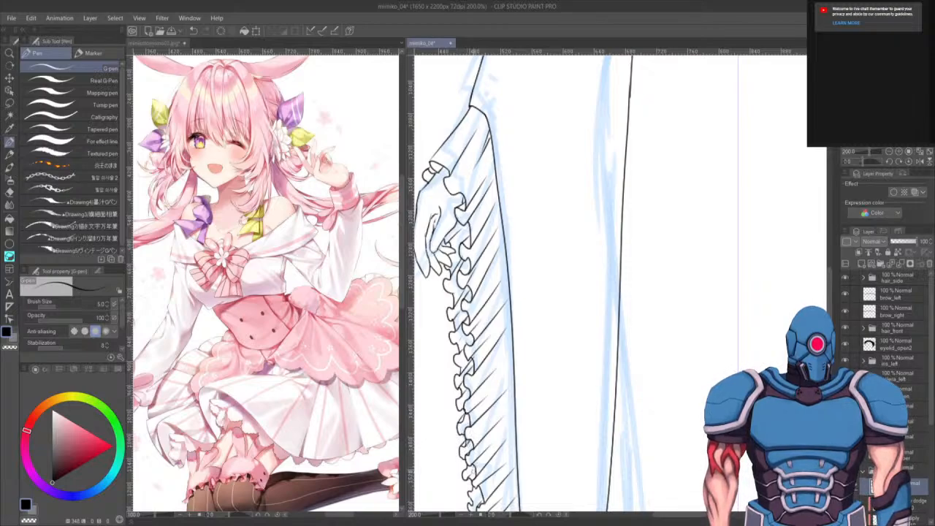
# - Add the remaining diagonal pleat lines down to the bottom end of the sleeve
pyautogui.moveTo(475, 471)
pyautogui.mouseDown()
pyautogui.moveTo(486, 488)
pyautogui.moveTo(487, 443)
pyautogui.mouseUp()
pyautogui.moveTo(488, 435); pyautogui.dragTo(476, 466)
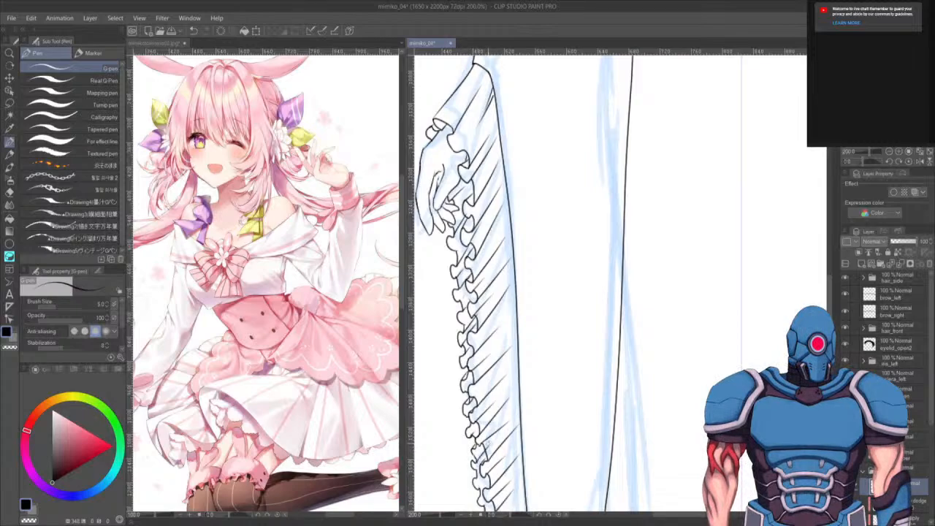
pyautogui.hotkey('ctrl', 'z')
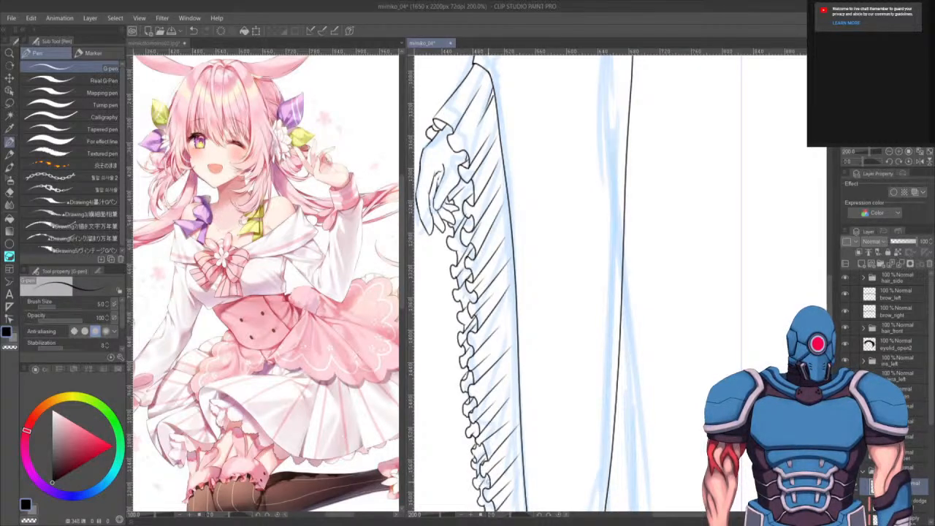
pyautogui.moveTo(491, 497); pyautogui.dragTo(500, 425)
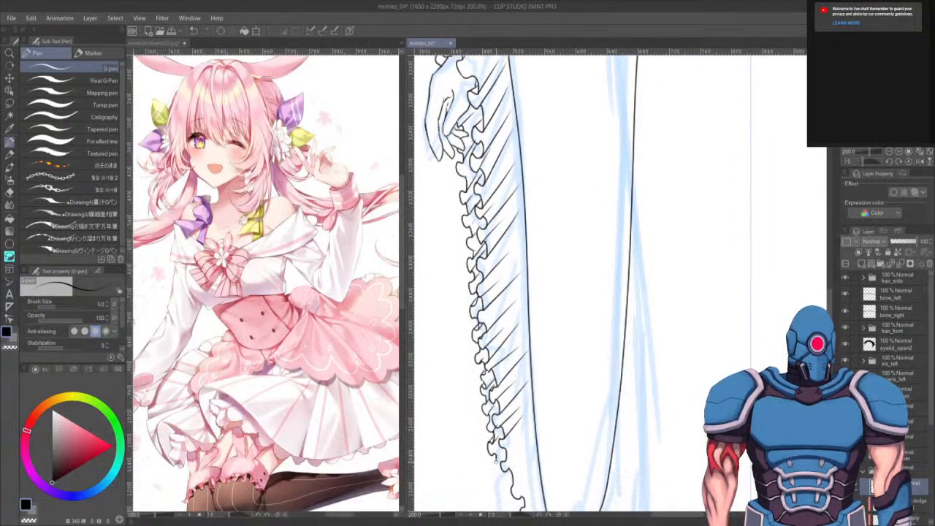
pyautogui.moveTo(500, 459)
pyautogui.mouseDown()
pyautogui.moveTo(497, 483)
pyautogui.moveTo(522, 498)
pyautogui.moveTo(519, 458)
pyautogui.mouseUp()
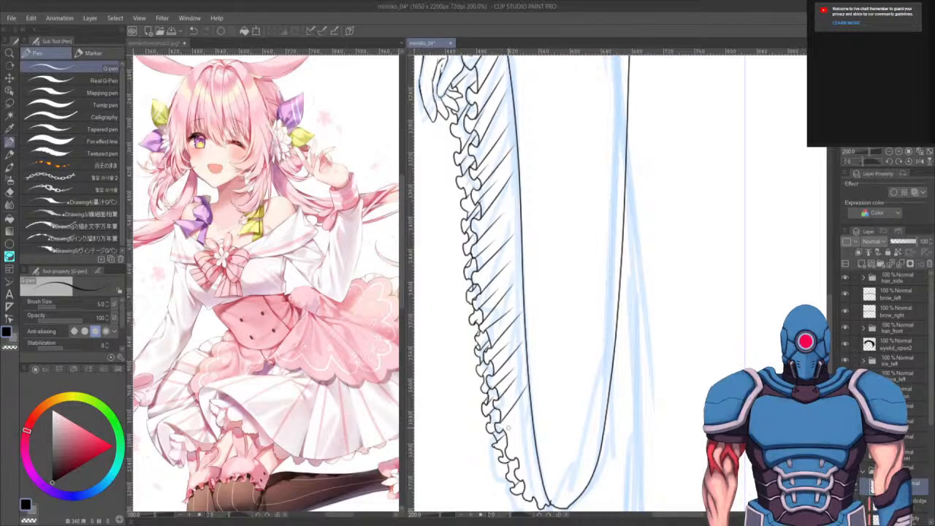
pyautogui.moveTo(523, 463); pyautogui.dragTo(536, 423)
pyautogui.moveTo(533, 496); pyautogui.dragTo(543, 469)
# - Zoom out to review the inked sleeve against the coloured figure, toggling the colour layer's visibility
pyautogui.scroll(2, 556, 414)
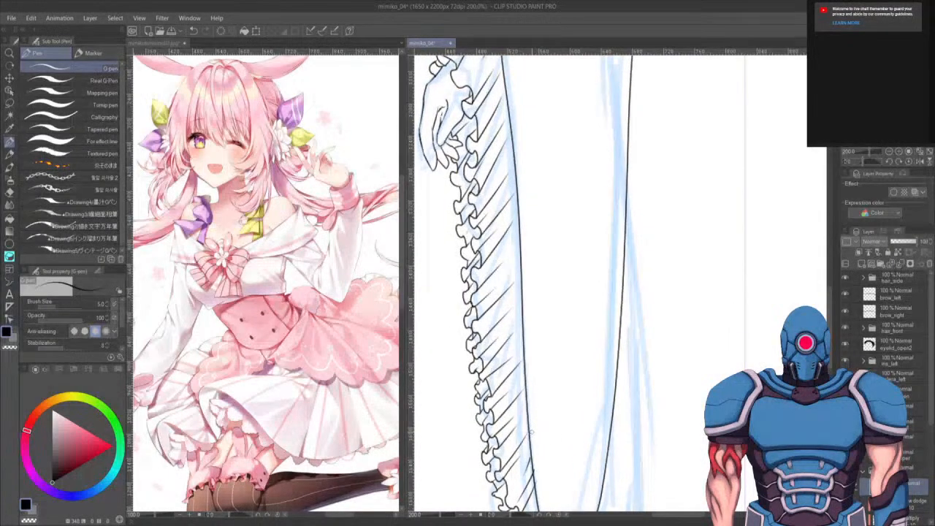
pyautogui.scroll(-5, 728, 277)
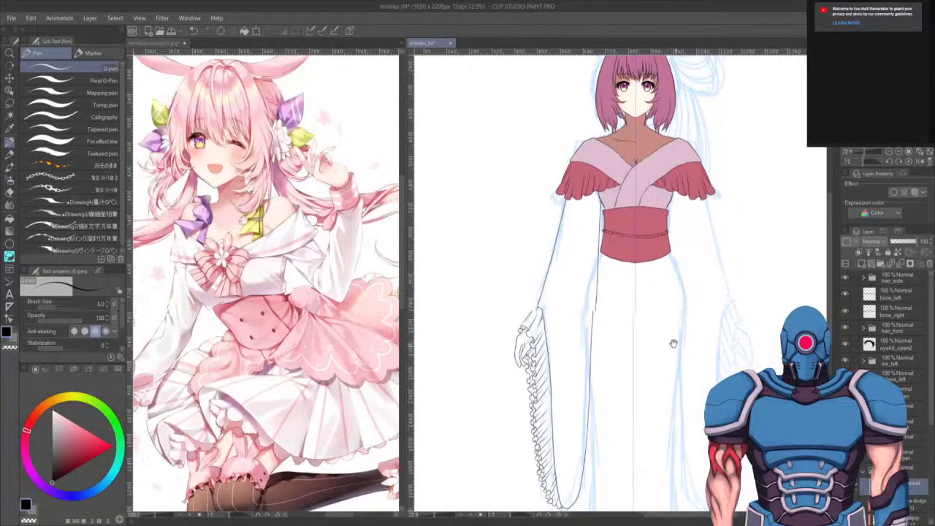
pyautogui.moveTo(673, 344); pyautogui.dragTo(670, 339)
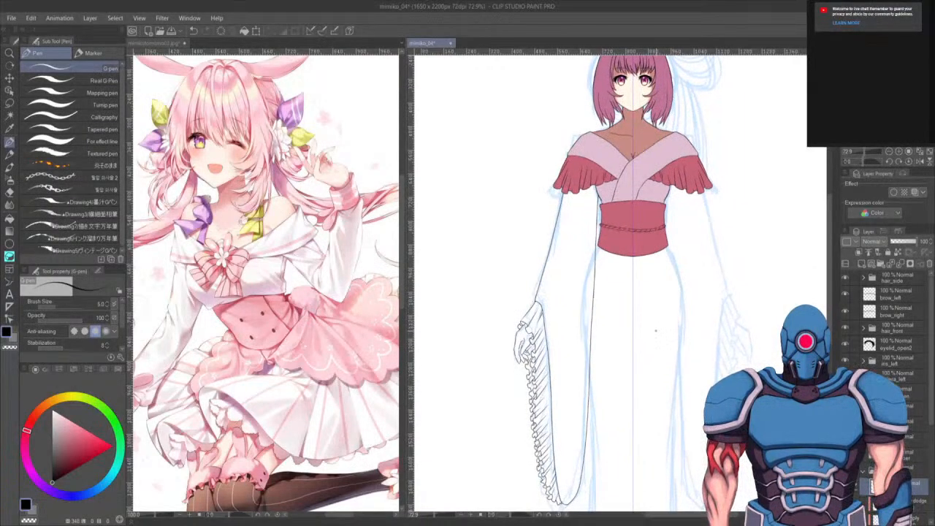
pyautogui.moveTo(552, 321); pyautogui.dragTo(541, 353)
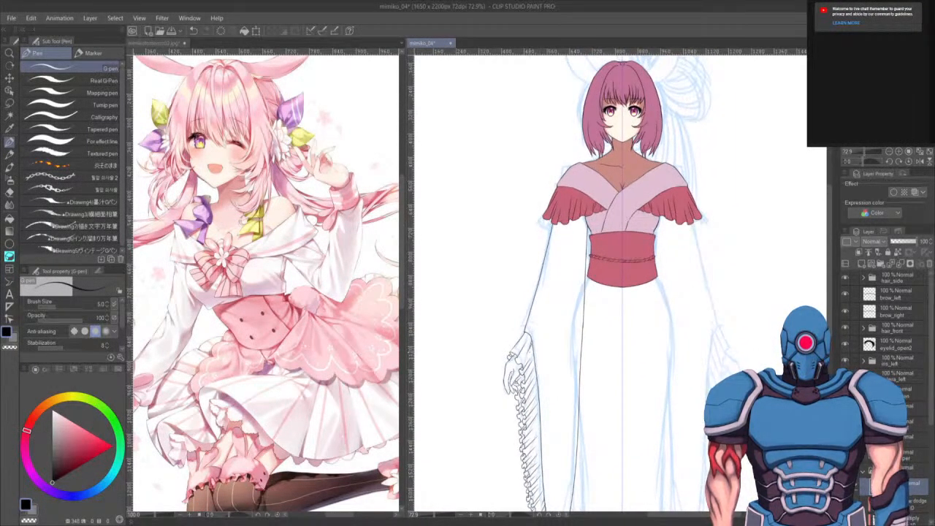
pyautogui.moveTo(610, 338); pyautogui.dragTo(605, 346)
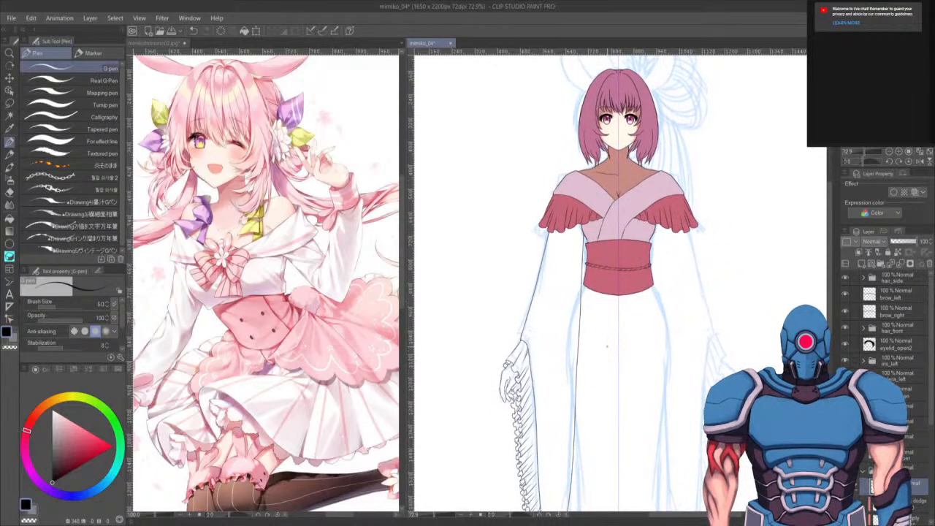
pyautogui.scroll(4, 607, 346)
pyautogui.moveTo(554, 317); pyautogui.dragTo(524, 418)
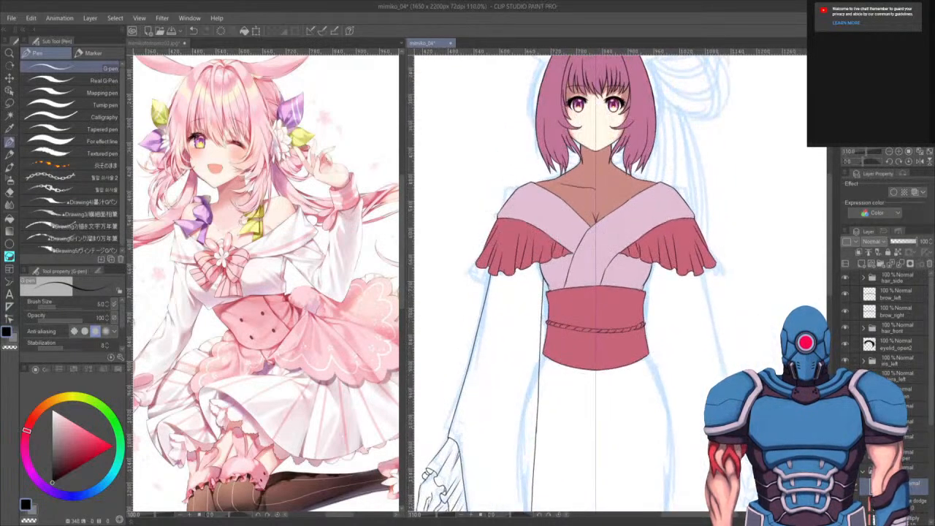
pyautogui.click(846, 455)
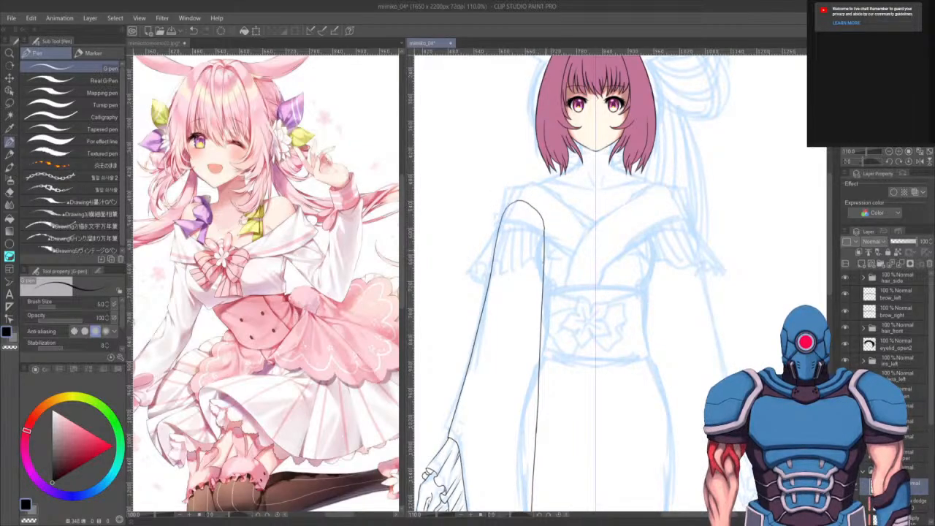
pyautogui.click(845, 455)
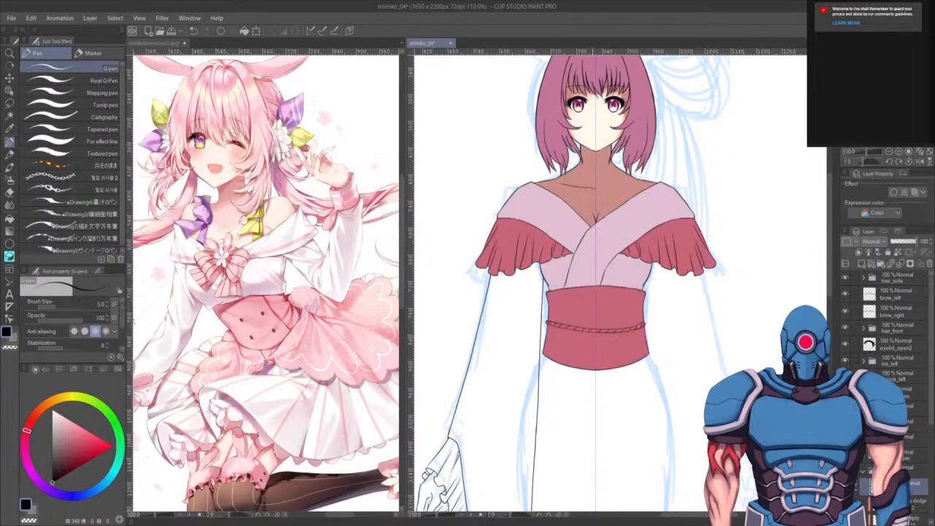
# - Select the inked sleeve's interior with the Auto select tool
pyautogui.press('w')
pyautogui.click(612, 349)
pyautogui.moveTo(640, 430); pyautogui.dragTo(655, 328)
pyautogui.moveTo(651, 404)
pyautogui.mouseDown()
pyautogui.moveTo(684, 290)
pyautogui.moveTo(676, 256)
pyautogui.mouseUp()
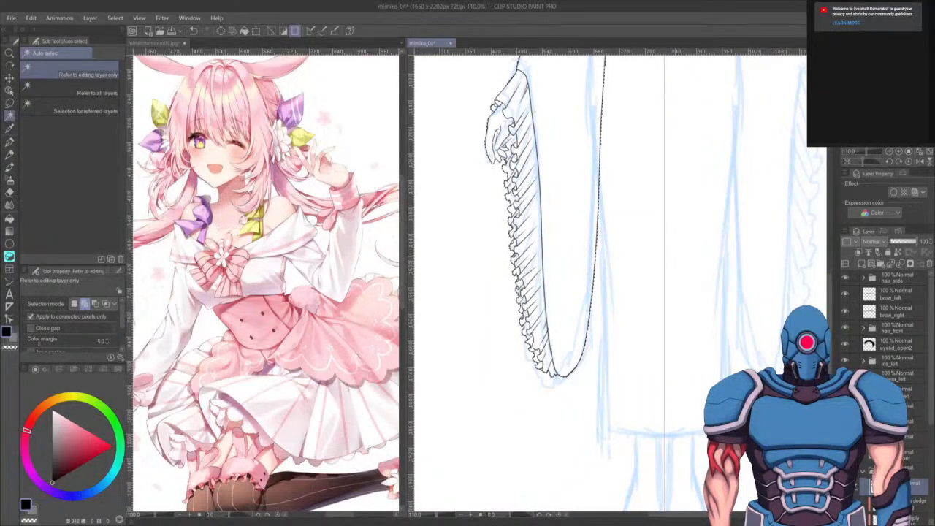
# - Sample the kimono's pale pink and fill the selected sleeve with it, then deselect
pyautogui.press('g')
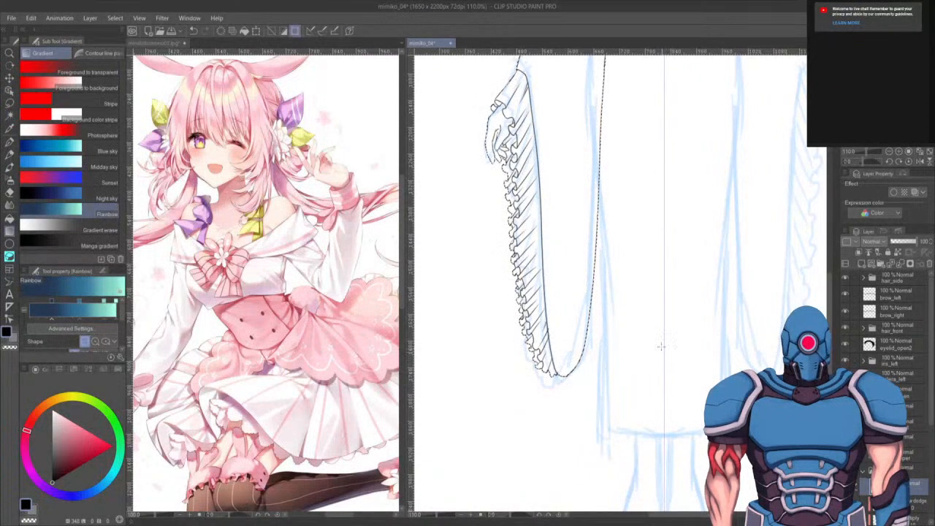
pyautogui.press('g')
pyautogui.moveTo(636, 328); pyautogui.dragTo(645, 401)
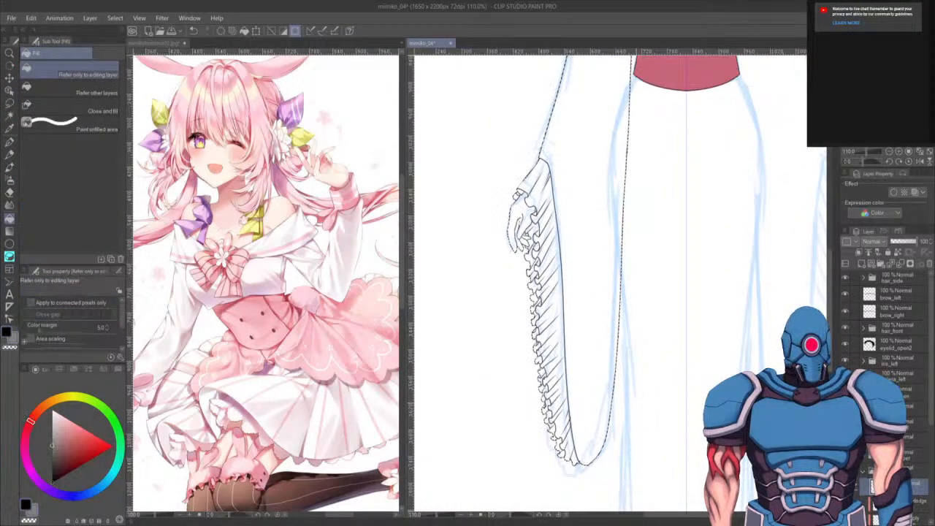
pyautogui.moveTo(597, 330); pyautogui.dragTo(578, 514)
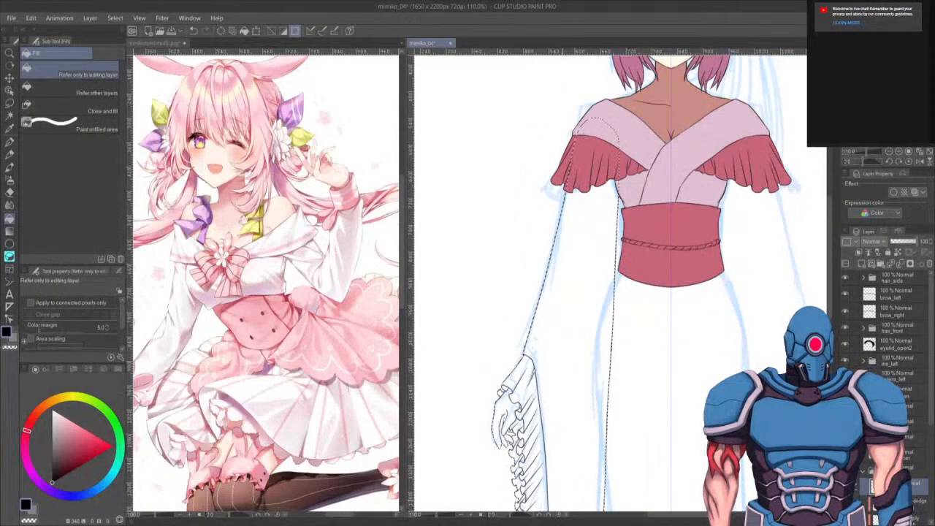
pyautogui.keyDown('alt'); pyautogui.click(634, 181); pyautogui.keyUp('alt')
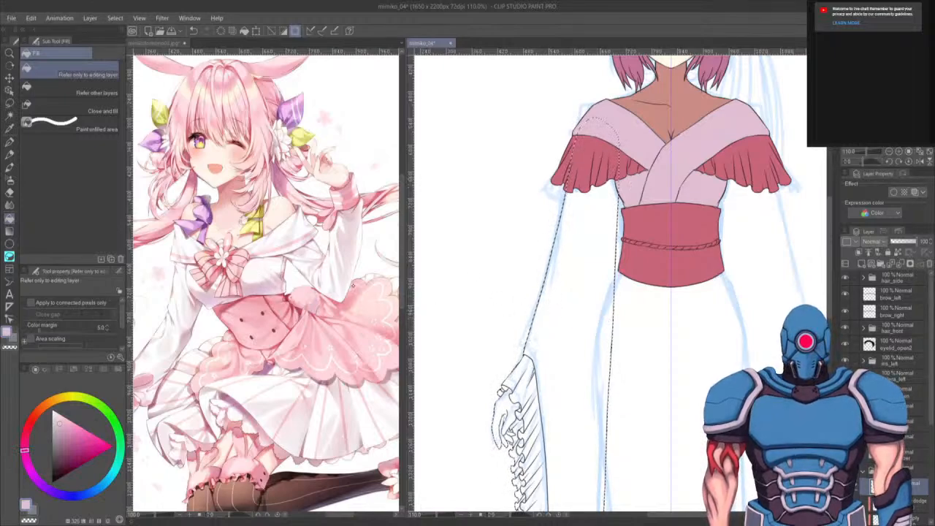
pyautogui.click(541, 296)
pyautogui.moveTo(610, 462); pyautogui.dragTo(613, 339)
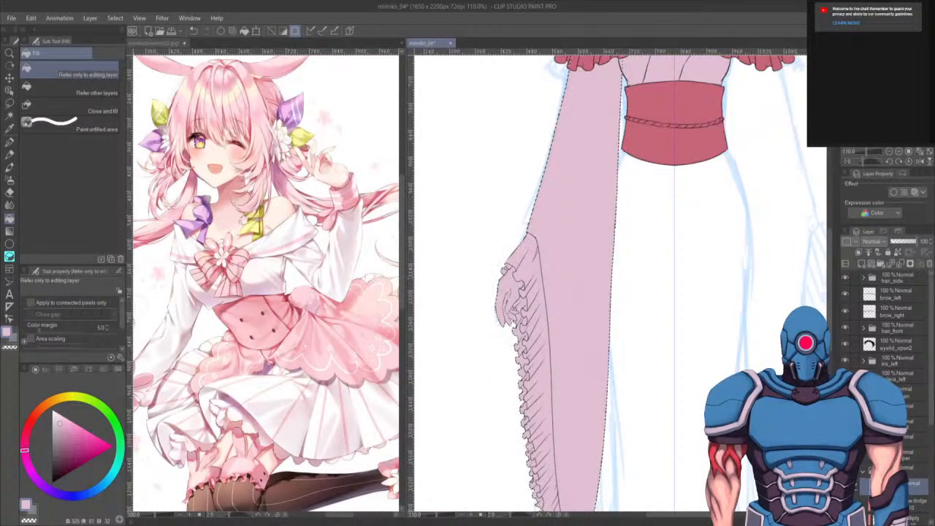
pyautogui.hotkey('ctrl', 'z')
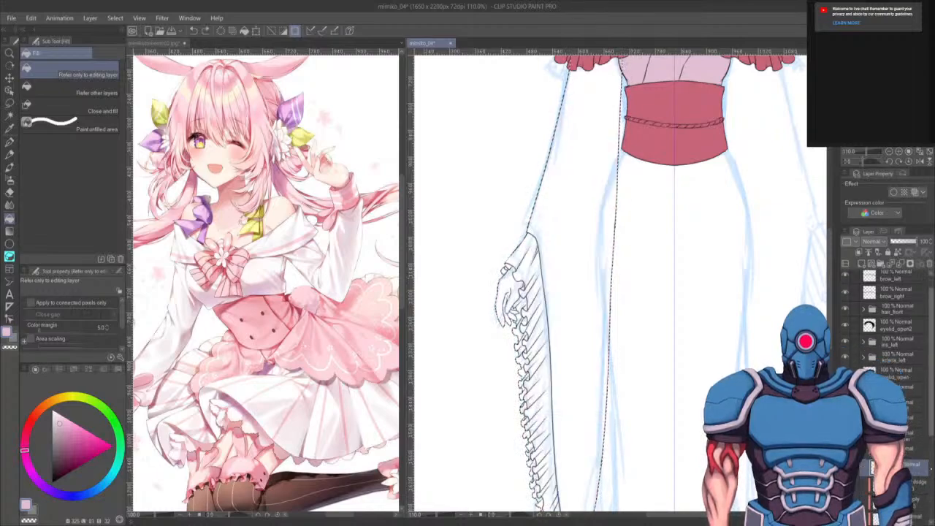
pyautogui.hotkey('ctrl', 'y')
pyautogui.hotkey('ctrl', 'd')
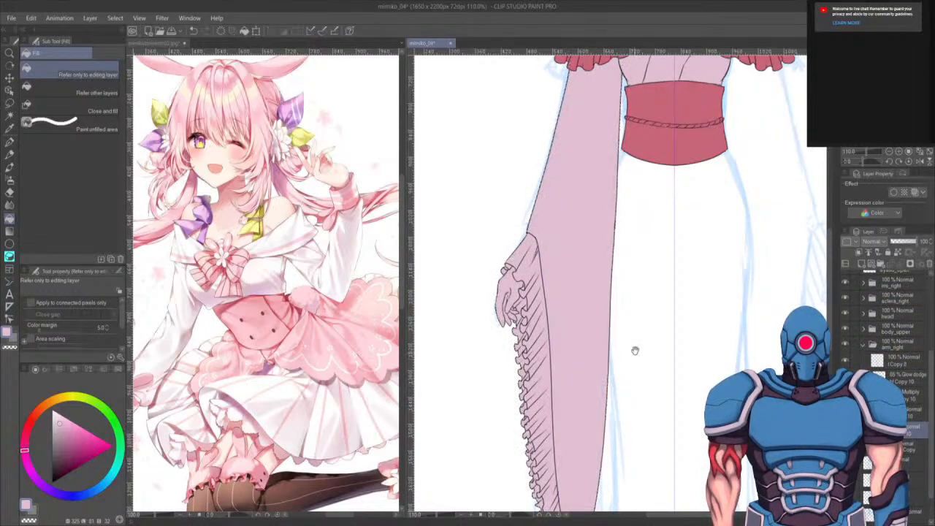
# - Switch to another layer in the arm group and sample the sash's darker pink colour
pyautogui.moveTo(636, 351); pyautogui.dragTo(578, 460)
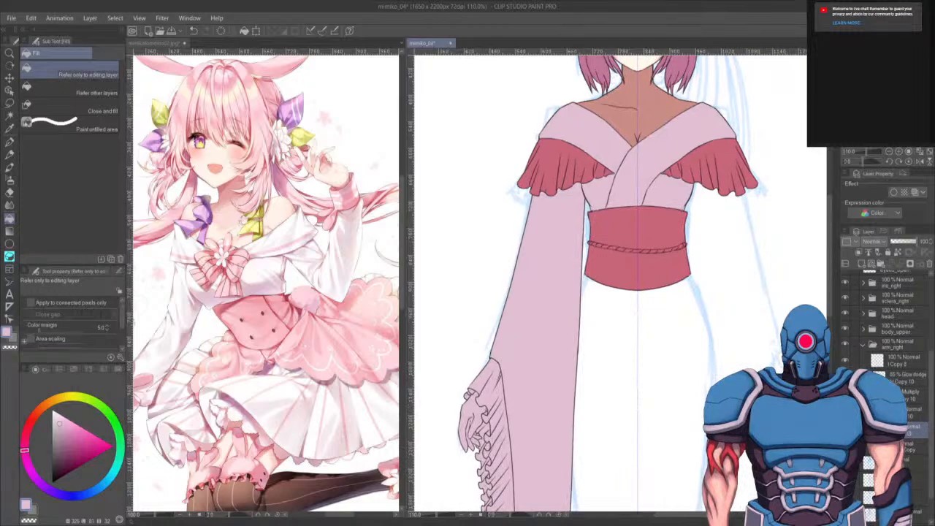
pyautogui.click(915, 412)
pyautogui.moveTo(621, 373); pyautogui.dragTo(643, 343)
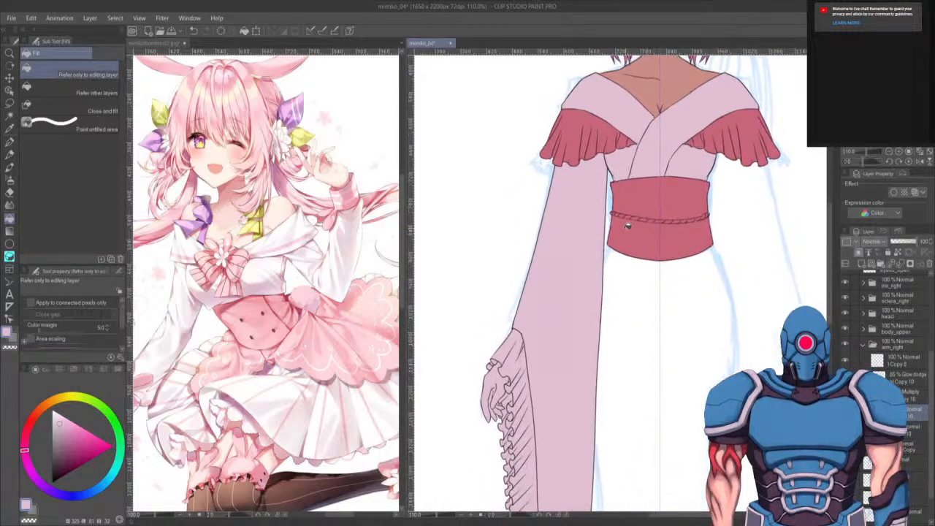
pyautogui.keyDown('alt'); pyautogui.click(637, 229); pyautogui.keyUp('alt')
pyautogui.moveTo(639, 402); pyautogui.dragTo(653, 320)
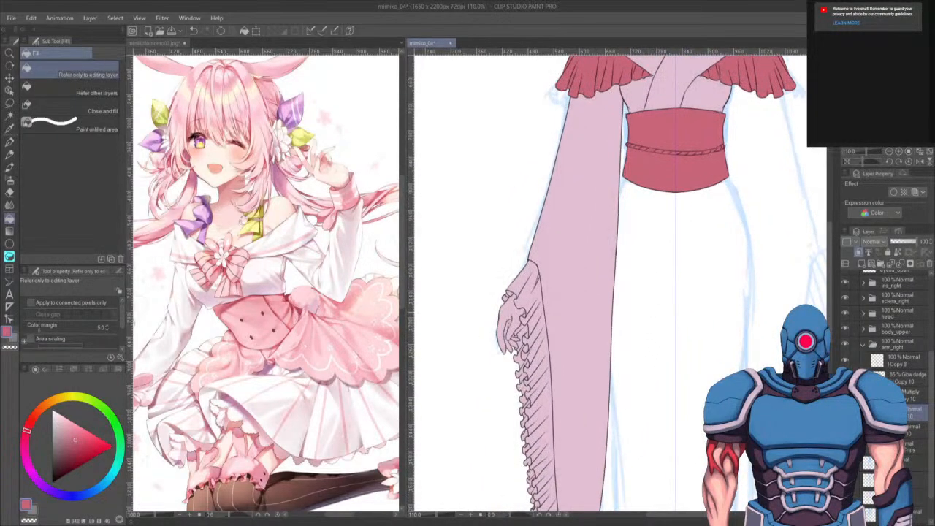
pyautogui.scroll(4, 640, 277)
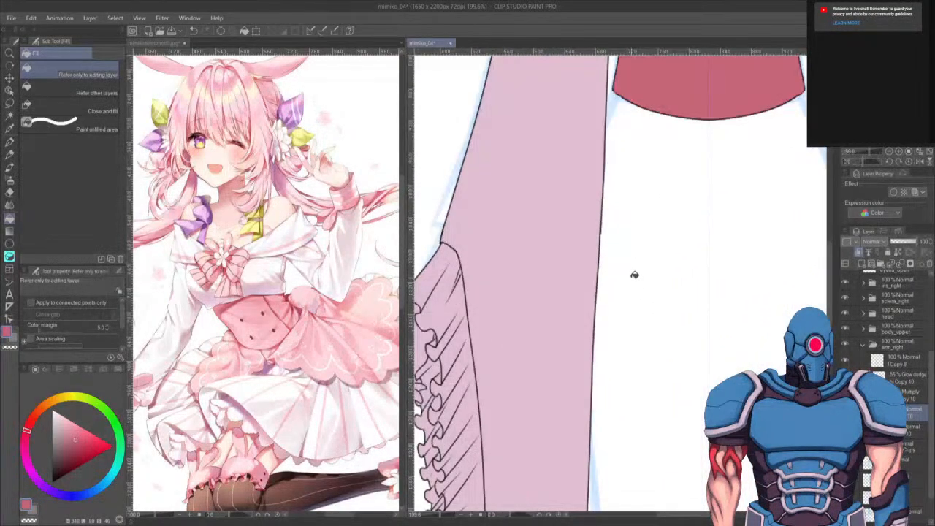
pyautogui.moveTo(586, 305); pyautogui.dragTo(720, 290)
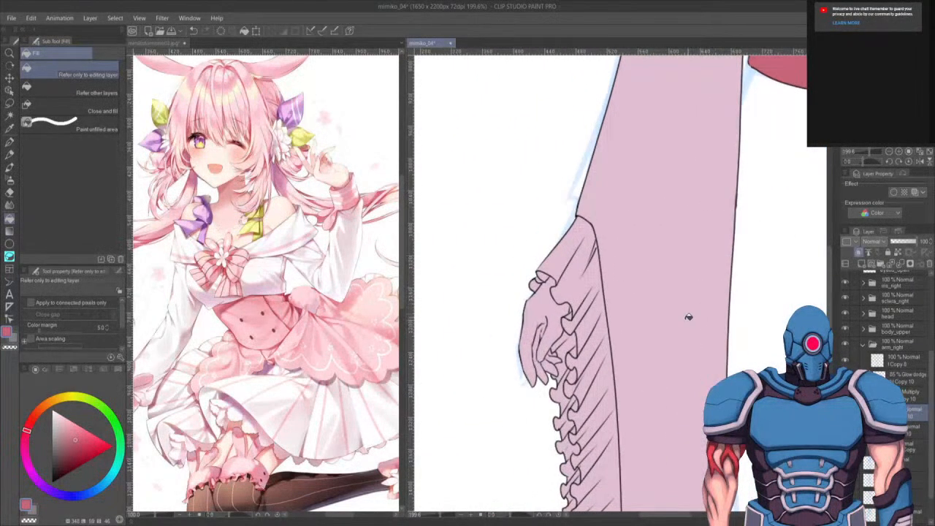
pyautogui.press('p')
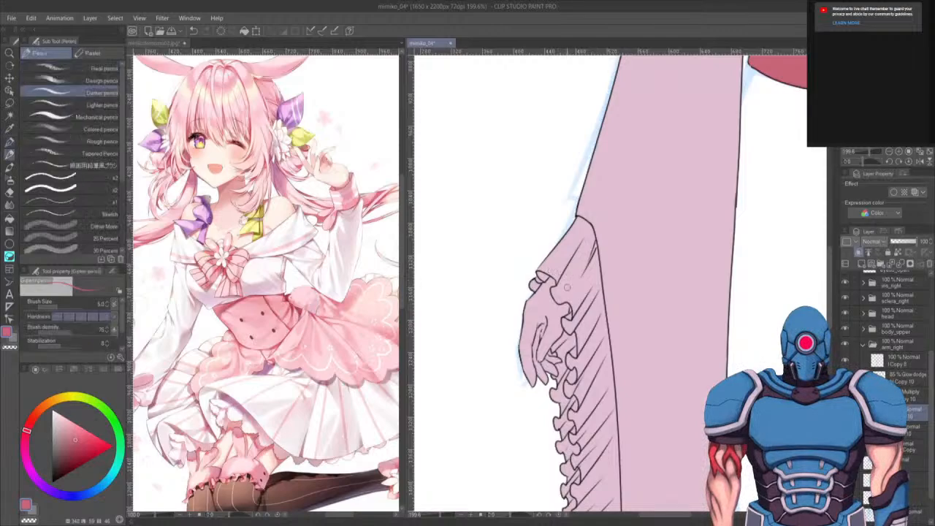
pyautogui.press('p')
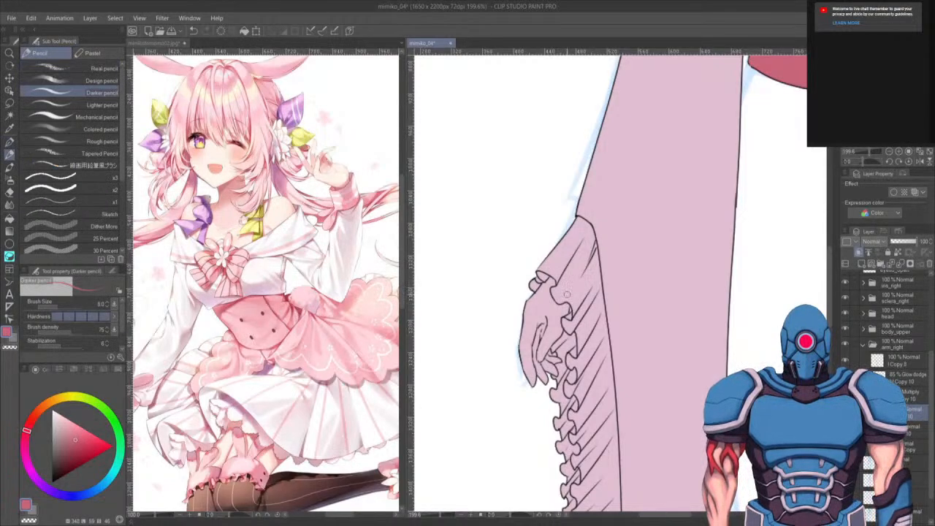
pyautogui.press('p')
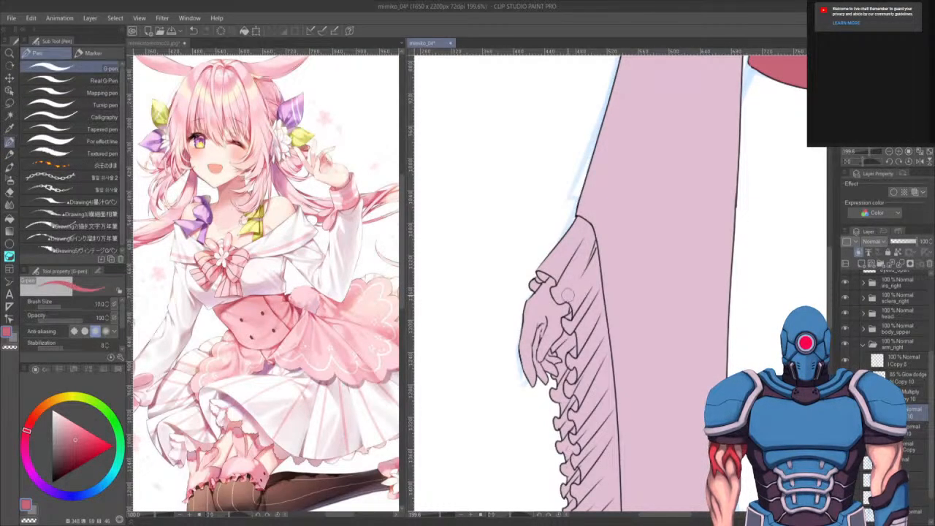
pyautogui.moveTo(540, 268)
pyautogui.mouseDown()
pyautogui.moveTo(540, 287)
pyautogui.moveTo(550, 268)
pyautogui.moveTo(539, 280)
pyautogui.mouseUp()
pyautogui.hotkey('ctrl', 'z')
pyautogui.hotkey('ctrl', 'z')
pyautogui.hotkey('ctrl', 'z')
pyautogui.hotkey('ctrl', 'z')
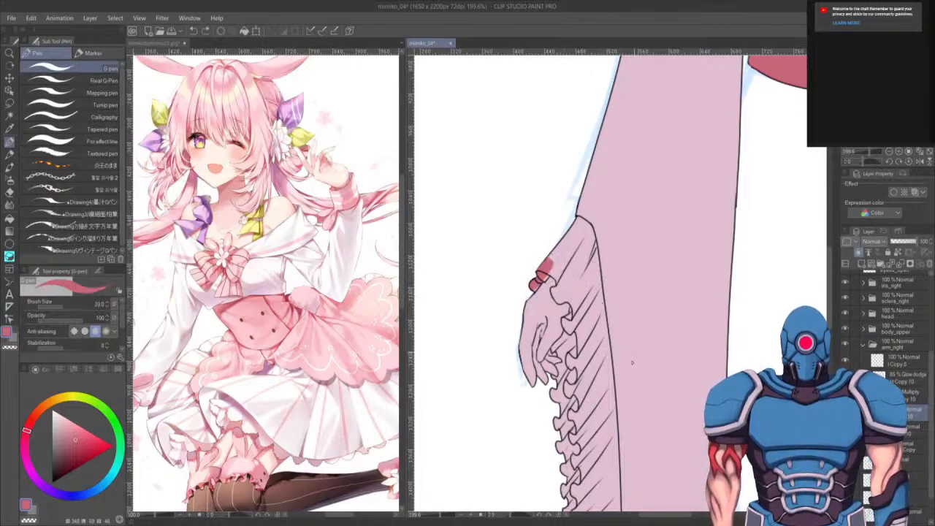
# - Lasso the ruffled sleeve cuff and fill it with the sash's darker pink, then deselect
pyautogui.press('m')
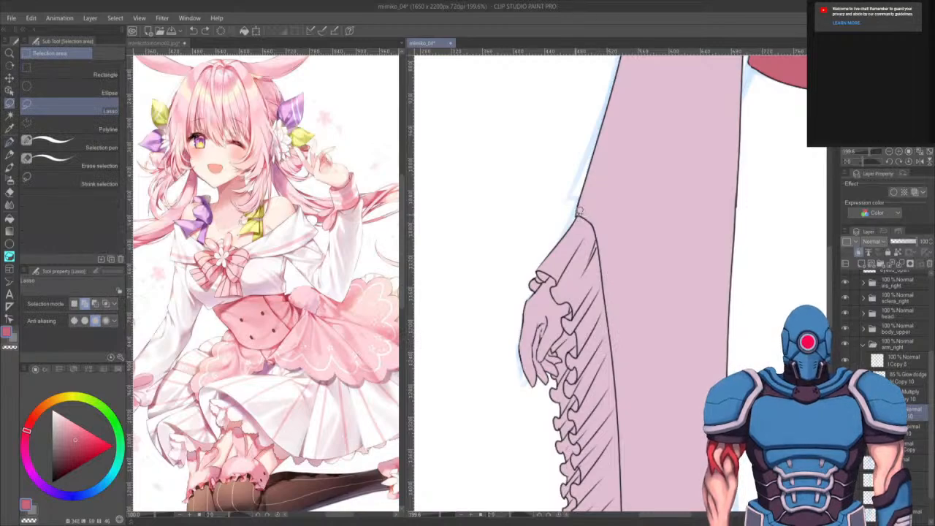
pyautogui.moveTo(579, 211)
pyautogui.mouseDown()
pyautogui.moveTo(557, 210)
pyautogui.moveTo(519, 259)
pyautogui.moveTo(528, 285)
pyautogui.moveTo(558, 274)
pyautogui.moveTo(556, 288)
pyautogui.moveTo(575, 307)
pyautogui.moveTo(566, 318)
pyautogui.moveTo(555, 290)
pyautogui.moveTo(567, 324)
pyautogui.moveTo(553, 345)
pyautogui.moveTo(564, 356)
pyautogui.moveTo(551, 393)
pyautogui.moveTo(562, 459)
pyautogui.moveTo(591, 447)
pyautogui.moveTo(613, 358)
pyautogui.moveTo(591, 218)
pyautogui.mouseUp()
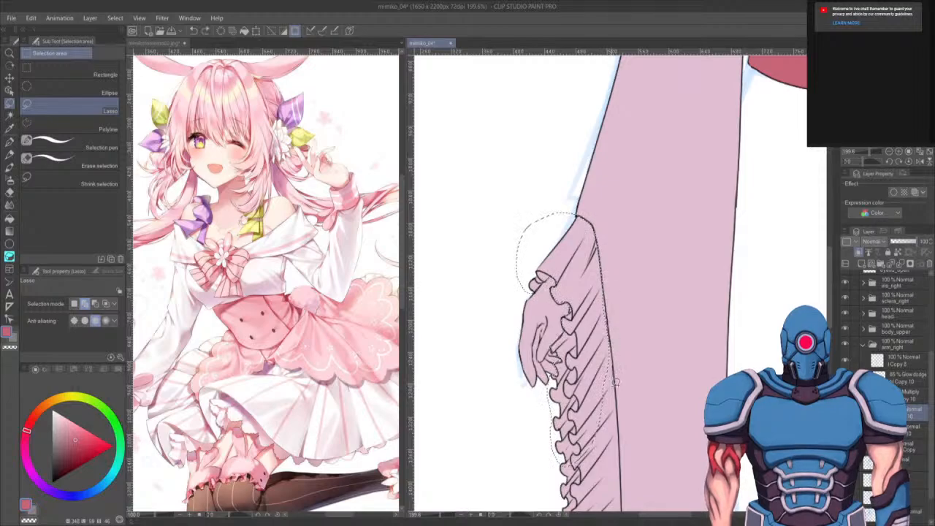
pyautogui.moveTo(620, 348); pyautogui.dragTo(630, 206)
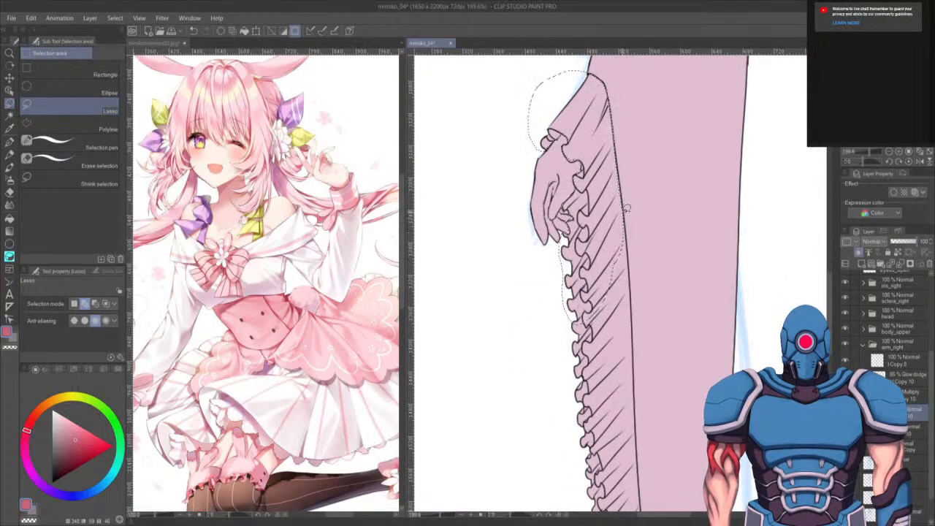
pyautogui.moveTo(548, 304)
pyautogui.mouseDown()
pyautogui.moveTo(620, 398)
pyautogui.moveTo(634, 303)
pyautogui.moveTo(628, 210)
pyautogui.moveTo(631, 250)
pyautogui.moveTo(653, 246)
pyautogui.moveTo(662, 84)
pyautogui.mouseUp()
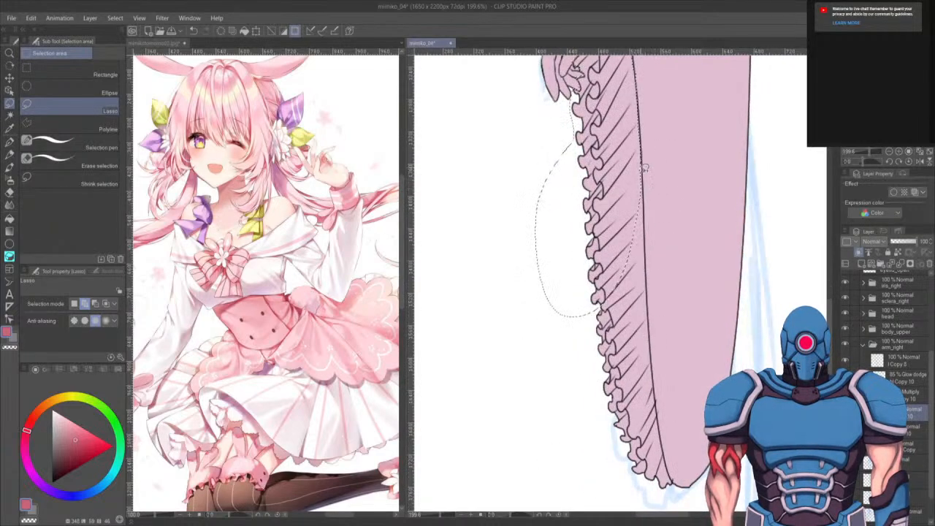
pyautogui.moveTo(647, 151)
pyautogui.mouseDown()
pyautogui.moveTo(567, 403)
pyautogui.moveTo(627, 322)
pyautogui.moveTo(634, 128)
pyautogui.mouseUp()
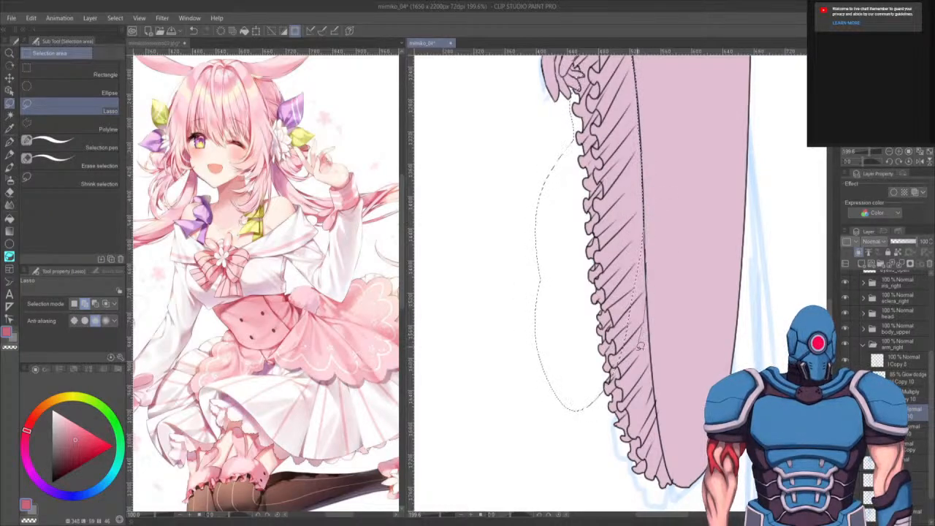
pyautogui.moveTo(642, 413); pyautogui.dragTo(549, 391)
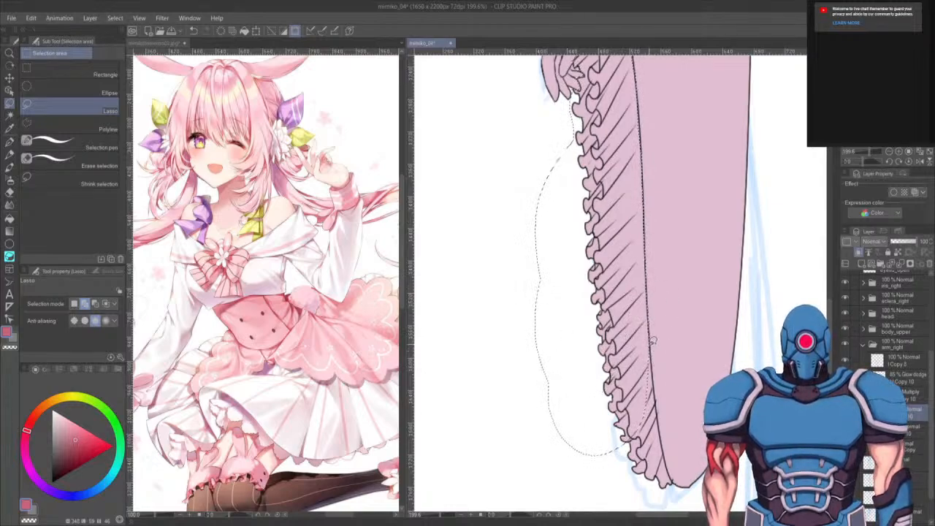
pyautogui.moveTo(658, 386)
pyautogui.mouseDown()
pyautogui.moveTo(649, 468)
pyautogui.moveTo(581, 431)
pyautogui.mouseUp()
pyautogui.moveTo(679, 414); pyautogui.dragTo(643, 319)
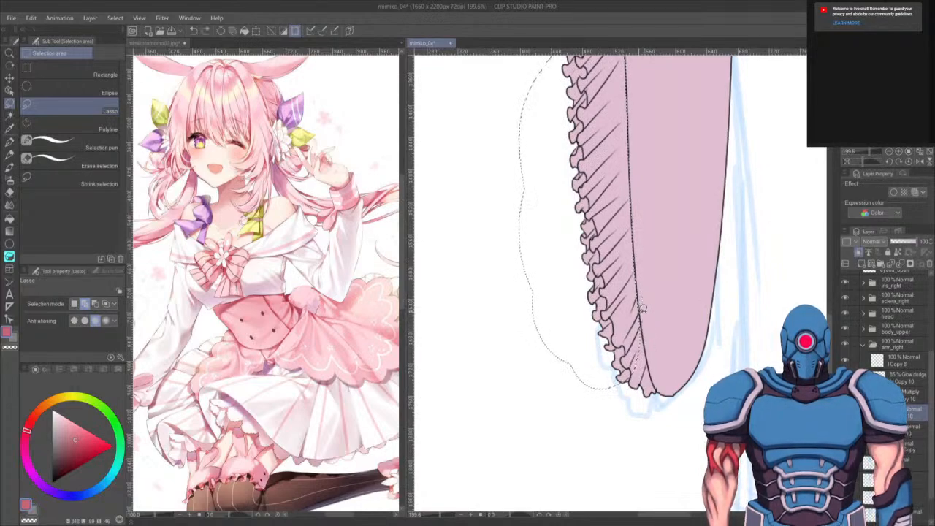
pyautogui.moveTo(641, 311)
pyautogui.mouseDown()
pyautogui.moveTo(661, 392)
pyautogui.moveTo(637, 426)
pyautogui.moveTo(617, 285)
pyautogui.mouseUp()
pyautogui.moveTo(647, 124); pyautogui.dragTo(647, 381)
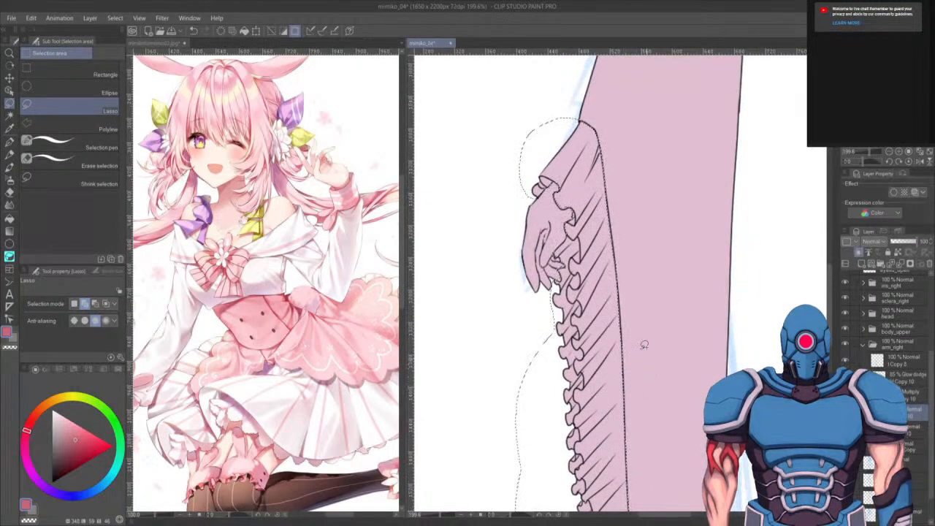
pyautogui.scroll(-3, 643, 344)
pyautogui.press('g')
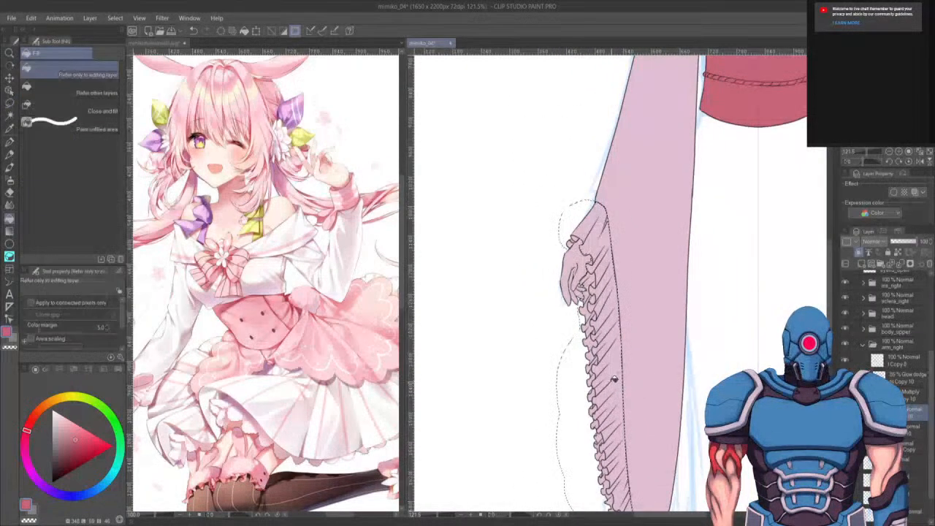
pyautogui.click(596, 408)
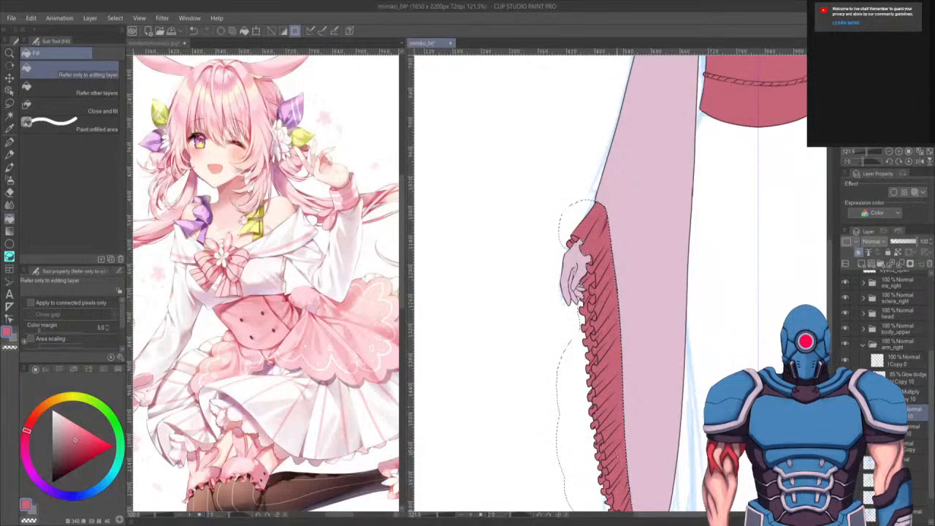
pyautogui.hotkey('ctrl', 'd')
# - Sample the skin colour from the neck, lasso the hand, fill it with that skin tone and deselect
pyautogui.moveTo(687, 131); pyautogui.dragTo(583, 483)
pyautogui.keyDown('alt'); pyautogui.click(675, 269); pyautogui.keyUp('alt')
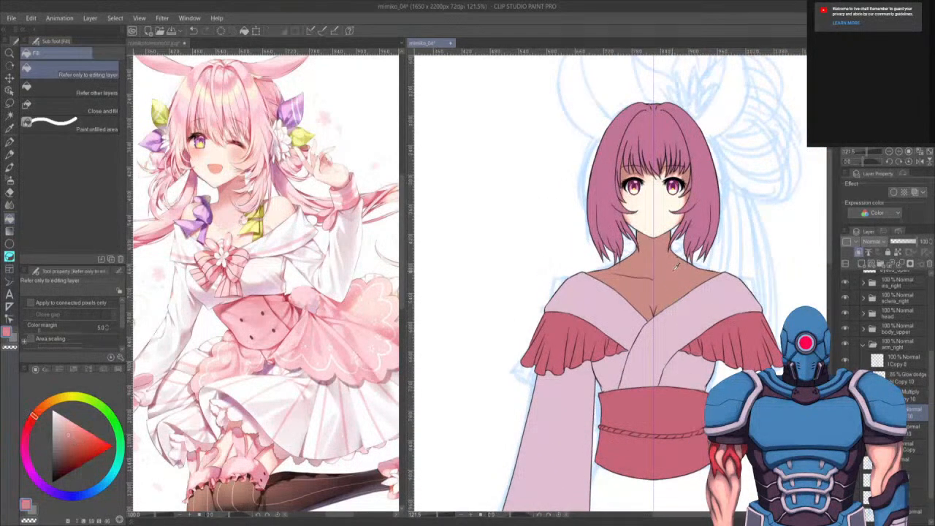
pyautogui.moveTo(648, 405); pyautogui.dragTo(697, 220)
pyautogui.moveTo(602, 413); pyautogui.dragTo(671, 278)
pyautogui.press('m')
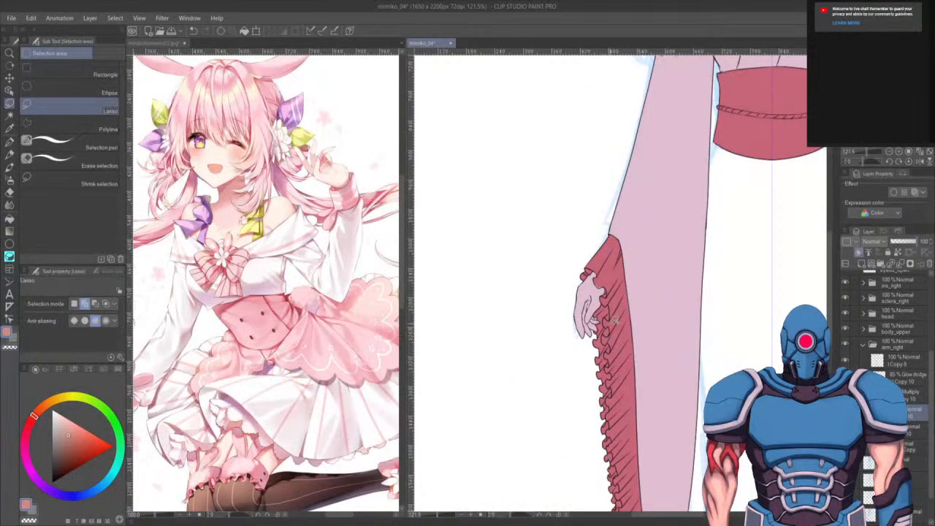
pyautogui.moveTo(585, 262)
pyautogui.mouseDown()
pyautogui.moveTo(561, 374)
pyautogui.moveTo(596, 349)
pyautogui.mouseUp()
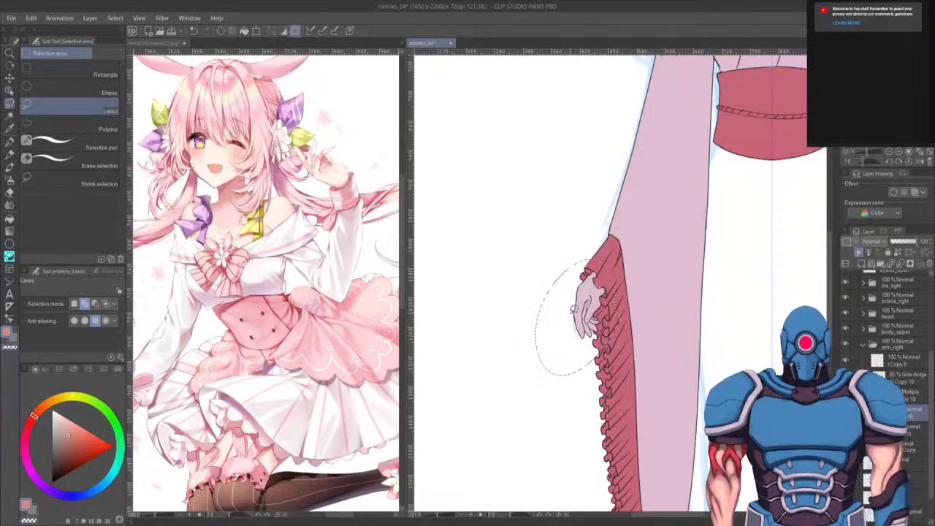
pyautogui.press('g')
pyautogui.click(575, 312)
pyautogui.hotkey('ctrl', 'd')
# - Inspect the coloured sleeve, hand and kimono at different zoom levels, opening the body layer groups
pyautogui.moveTo(660, 388); pyautogui.dragTo(647, 410)
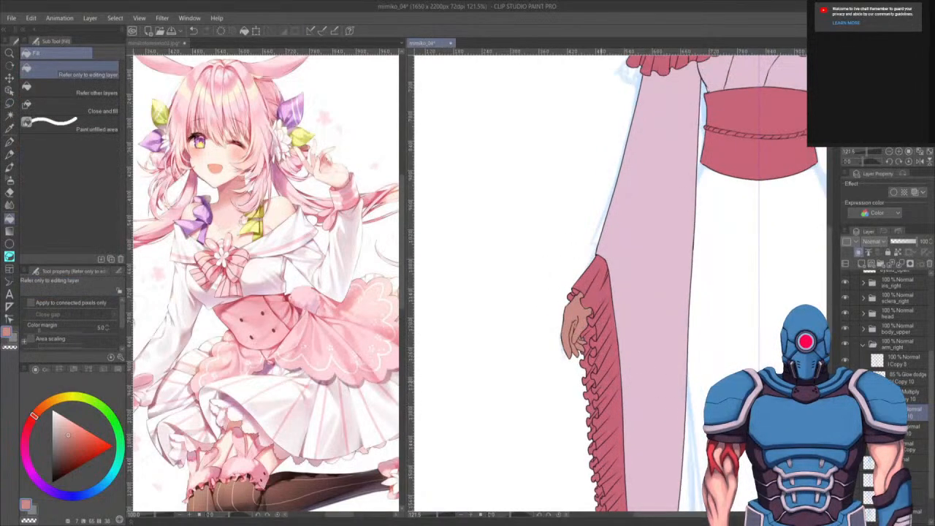
pyautogui.scroll(5, 628, 358)
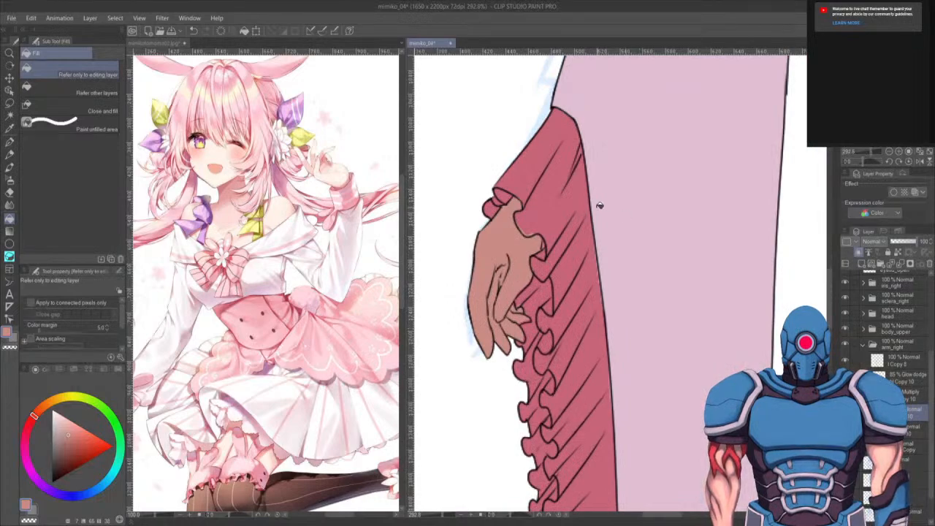
pyautogui.press('p')
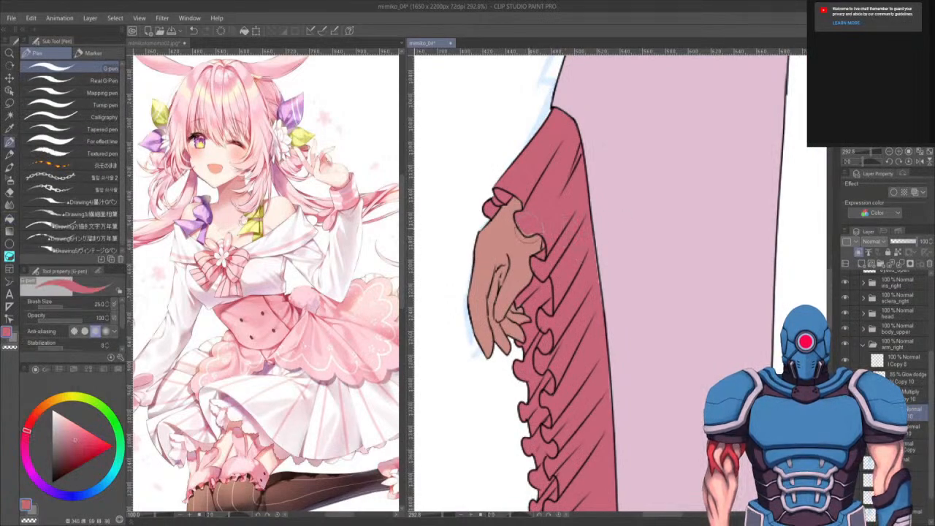
pyautogui.scroll(-5, 569, 202)
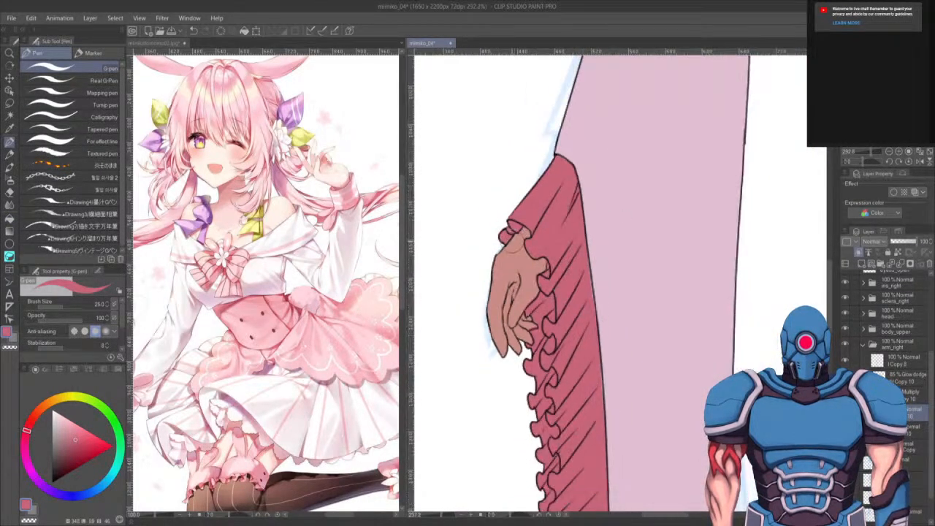
pyautogui.moveTo(617, 219); pyautogui.dragTo(577, 387)
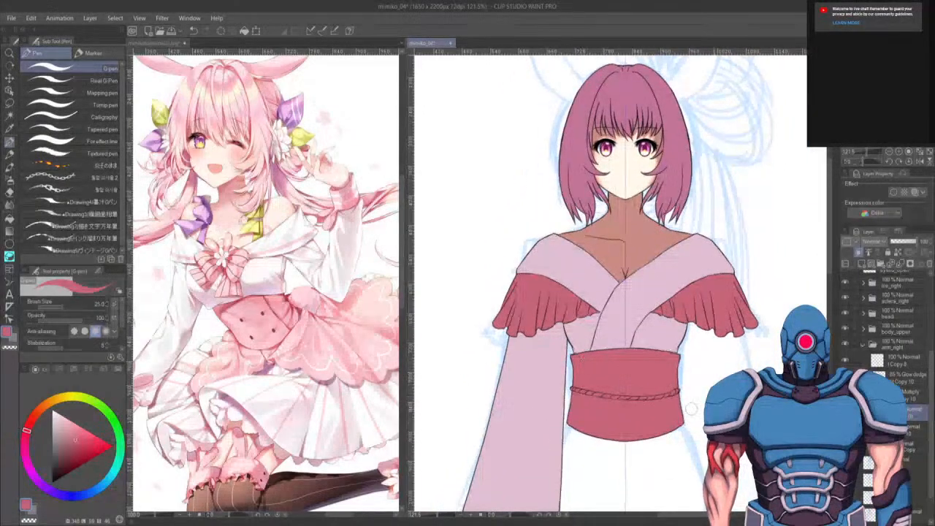
pyautogui.click(862, 330)
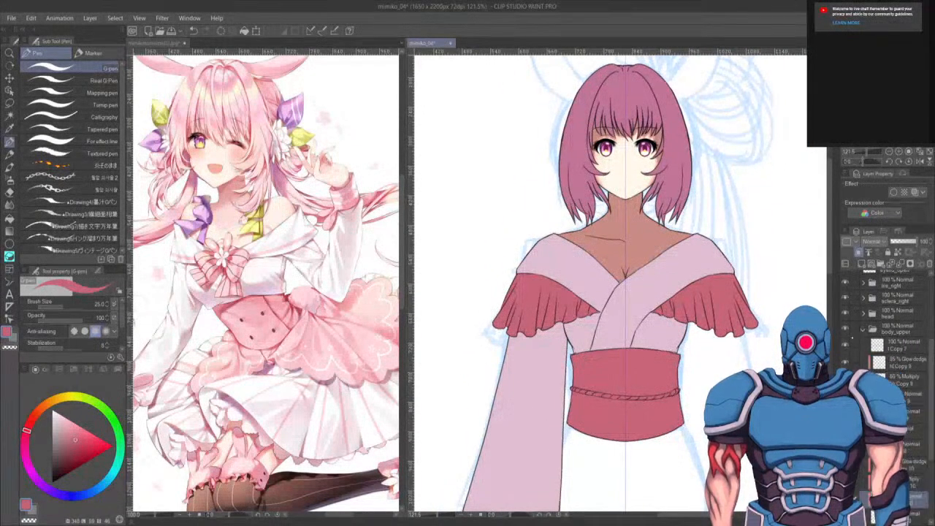
pyautogui.scroll(3, 577, 222)
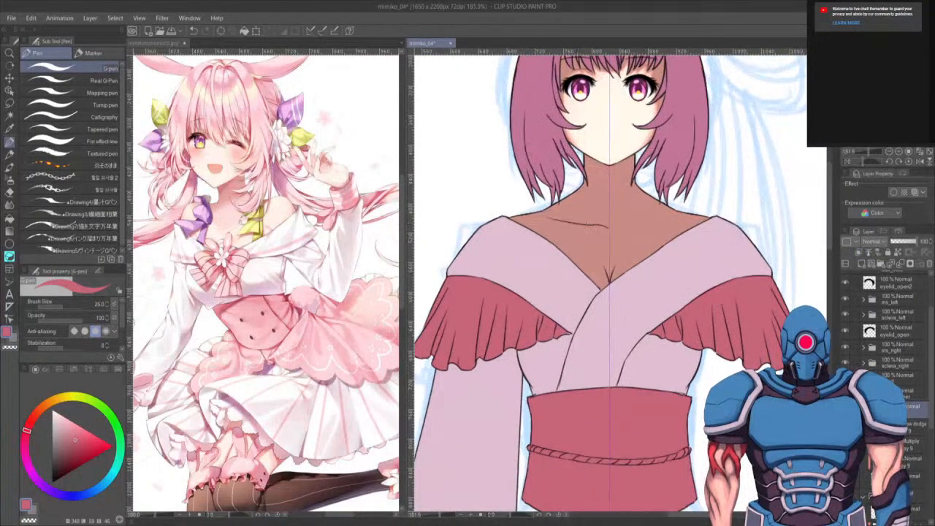
pyautogui.press('e')
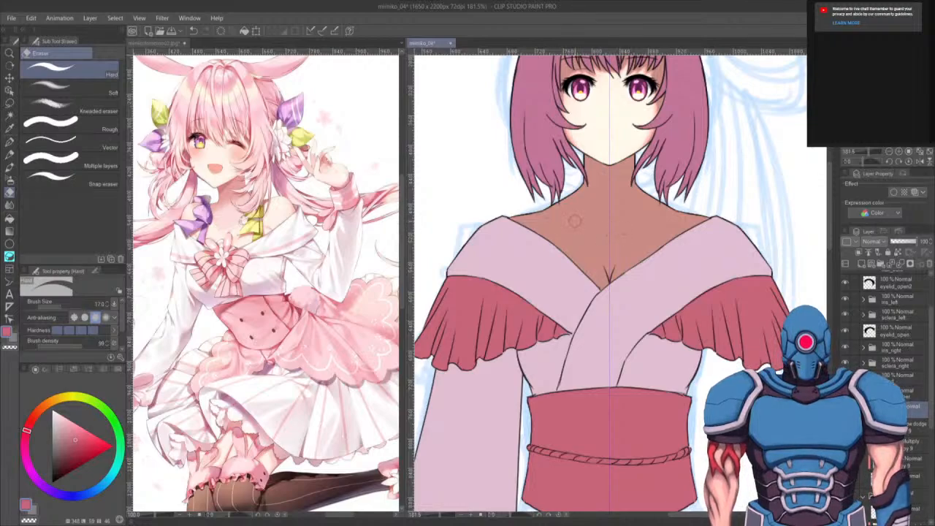
pyautogui.moveTo(678, 459); pyautogui.dragTo(716, 373)
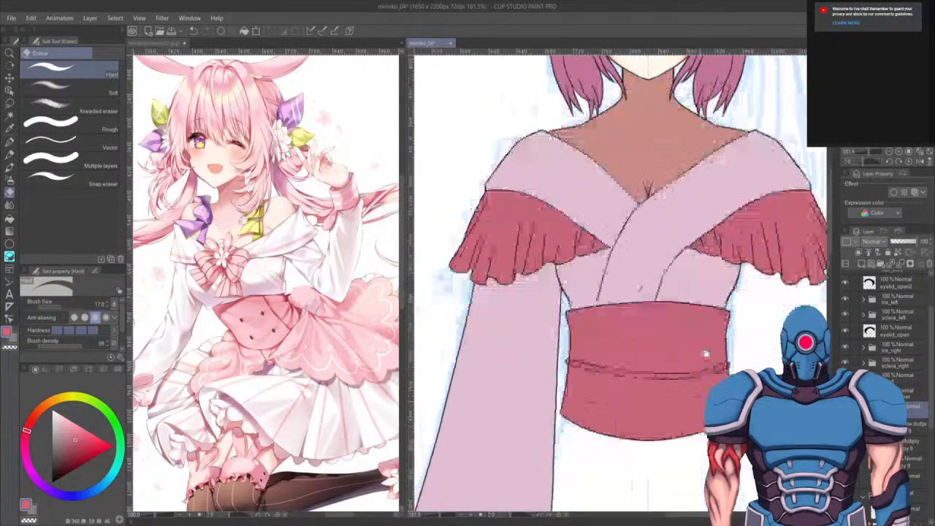
pyautogui.scroll(-4, 660, 310)
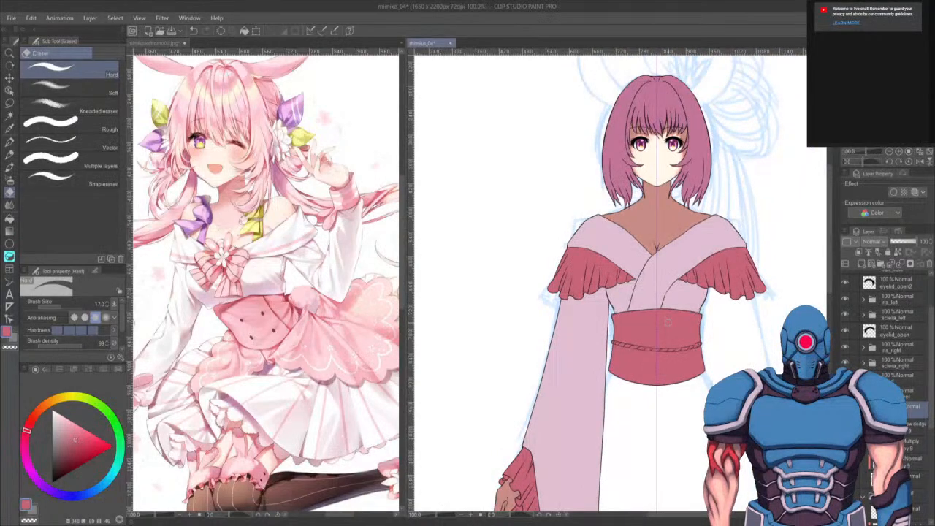
pyautogui.moveTo(660, 479); pyautogui.dragTo(668, 382)
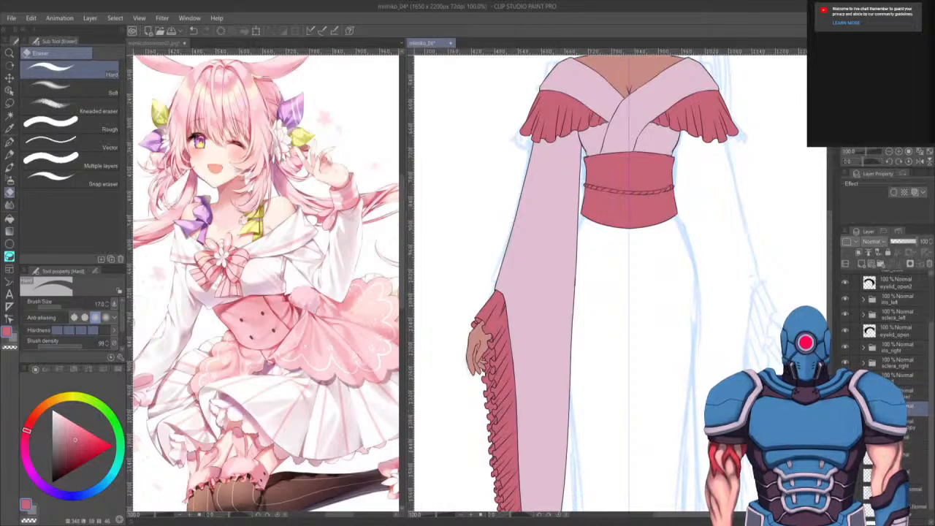
pyautogui.click(861, 263)
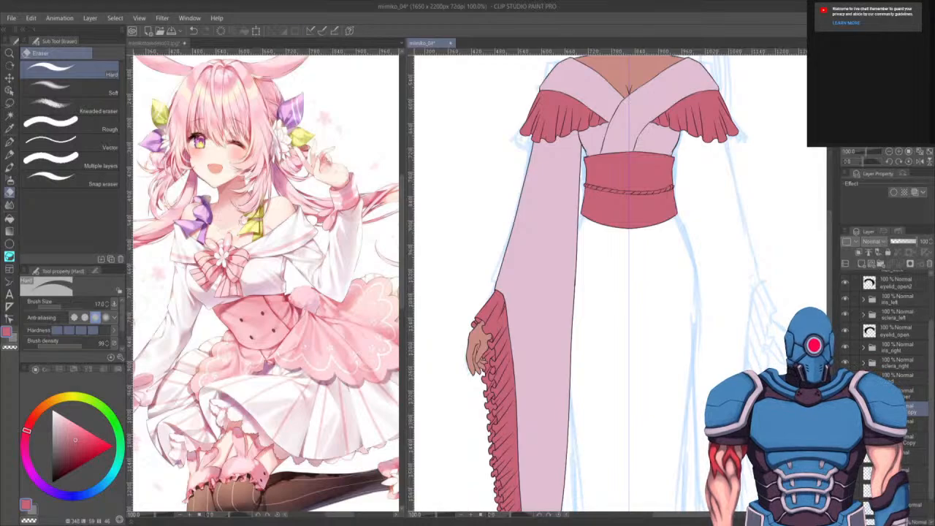
pyautogui.hotkey('ctrl', 't')
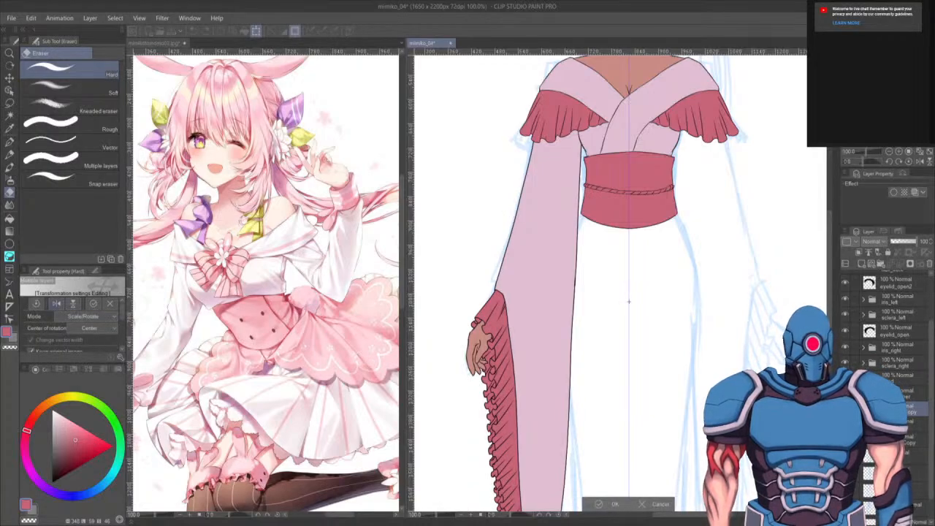
pyautogui.click(57, 304)
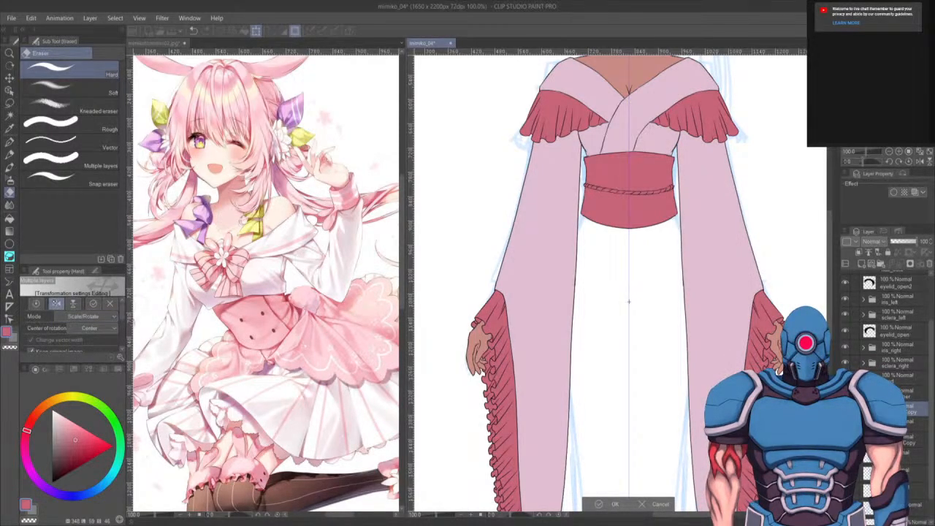
pyautogui.click(56, 304)
pyautogui.click(56, 304)
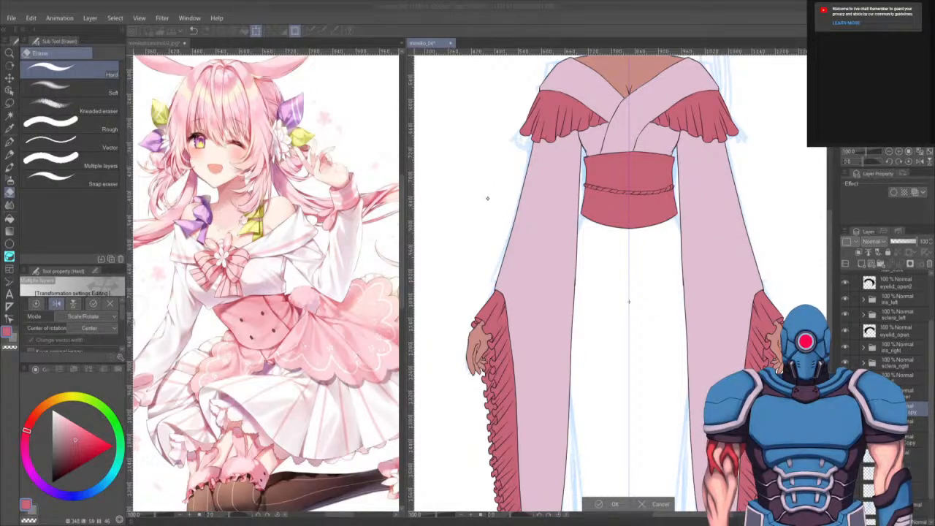
pyautogui.press('Escape')
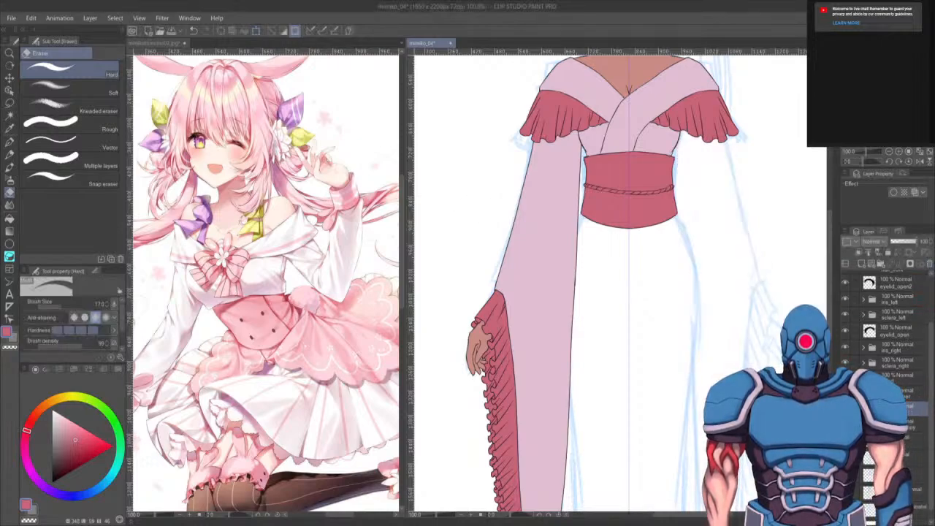
# - Switch to a lower layer in the body group with the G-pen and reduce the brush size to 7
pyautogui.moveTo(911, 425); pyautogui.dragTo(862, 264)
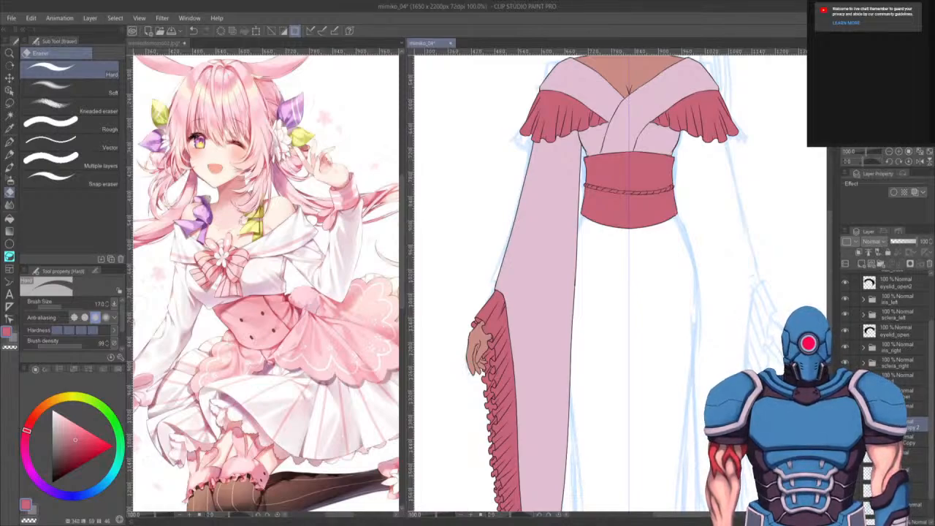
pyautogui.moveTo(645, 365); pyautogui.dragTo(651, 315)
pyautogui.moveTo(607, 412); pyautogui.dragTo(611, 432)
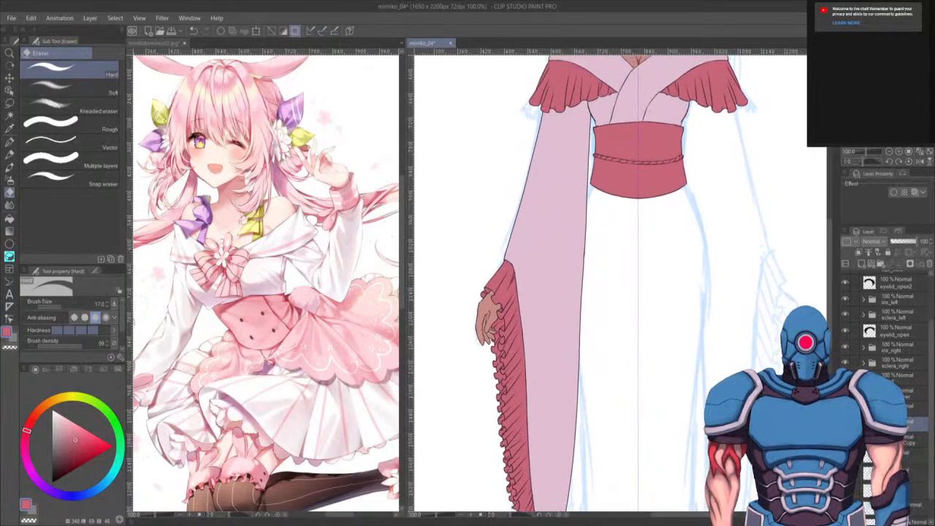
pyautogui.click(845, 423)
pyautogui.moveTo(590, 388); pyautogui.dragTo(538, 286)
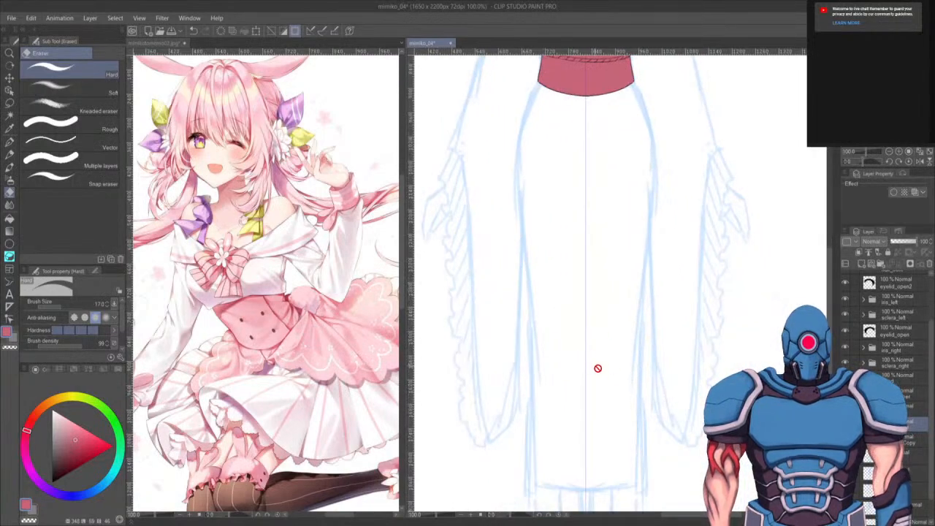
pyautogui.press('p')
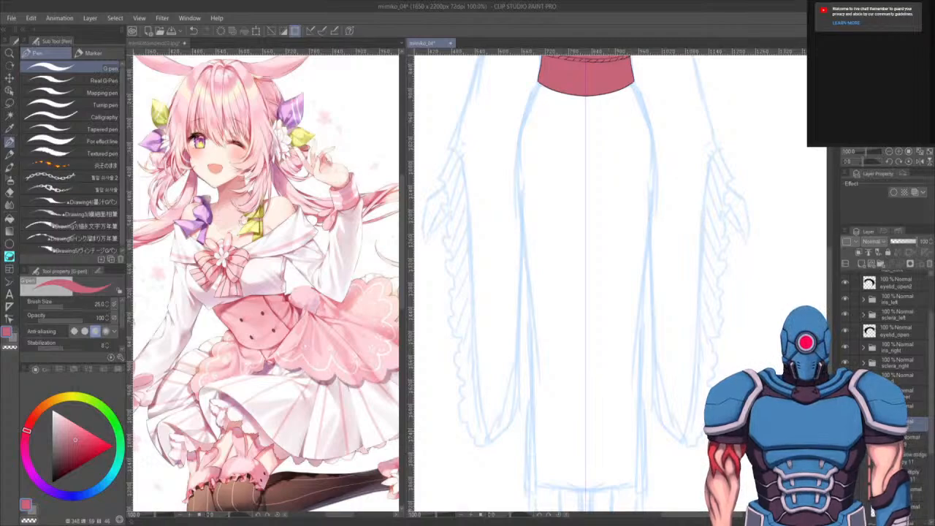
pyautogui.click(906, 439)
pyautogui.moveTo(604, 182); pyautogui.dragTo(607, 322)
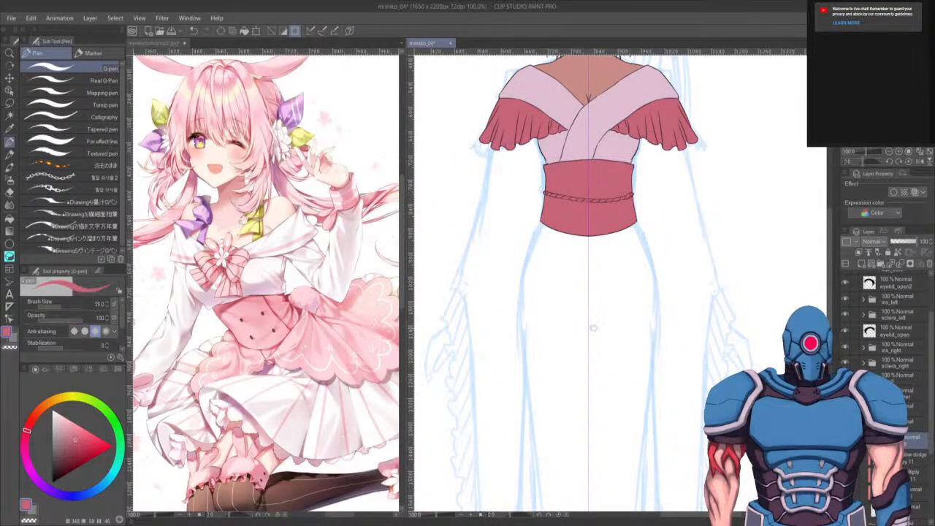
pyautogui.press('[')
pyautogui.press('[')
pyautogui.press('[')
pyautogui.press('[')
pyautogui.press('[')
pyautogui.press('[')
pyautogui.press('[')
pyautogui.press('[')
pyautogui.press('[')
pyautogui.press('[')
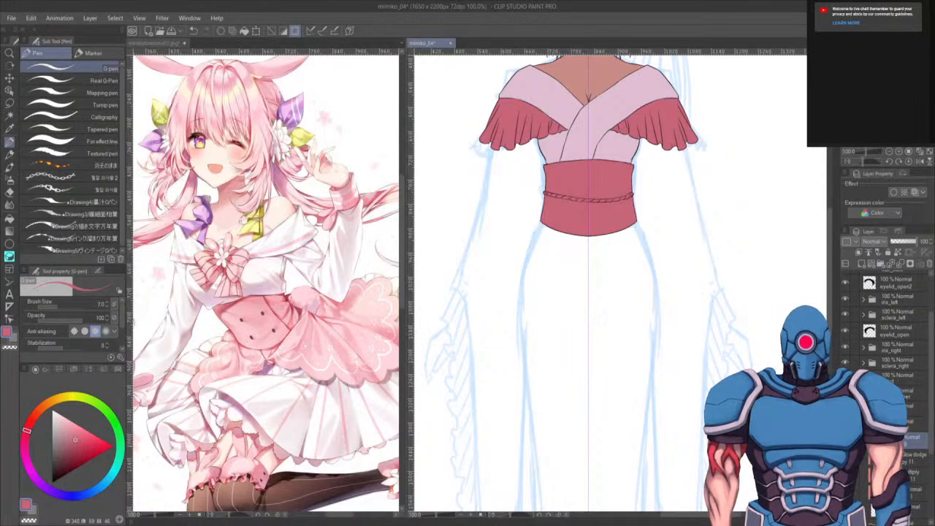
# - Pick black, hide the coloured parts and draw a curved stroke across the sash's lower edge on the sketch
pyautogui.moveTo(595, 406); pyautogui.dragTo(587, 194)
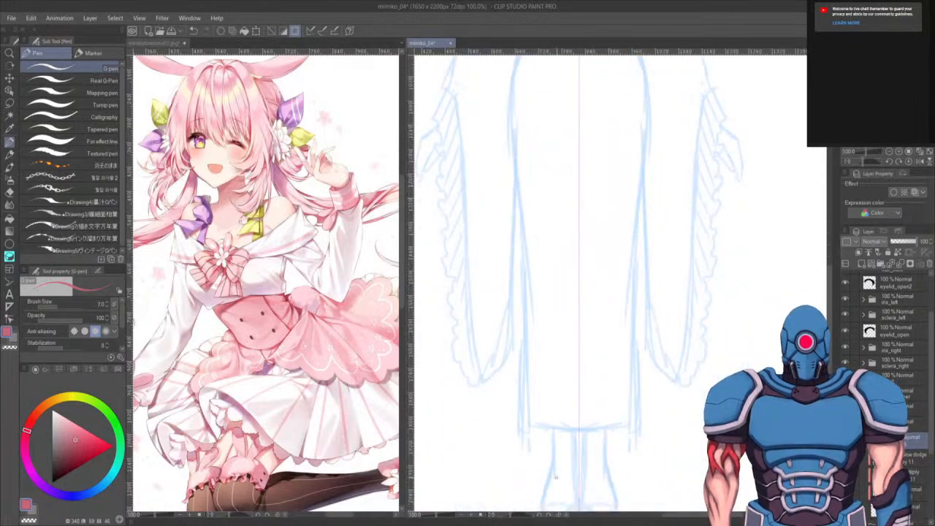
pyautogui.moveTo(563, 333); pyautogui.dragTo(568, 468)
pyautogui.moveTo(570, 355); pyautogui.dragTo(561, 511)
pyautogui.moveTo(71, 446); pyautogui.dragTo(52, 482)
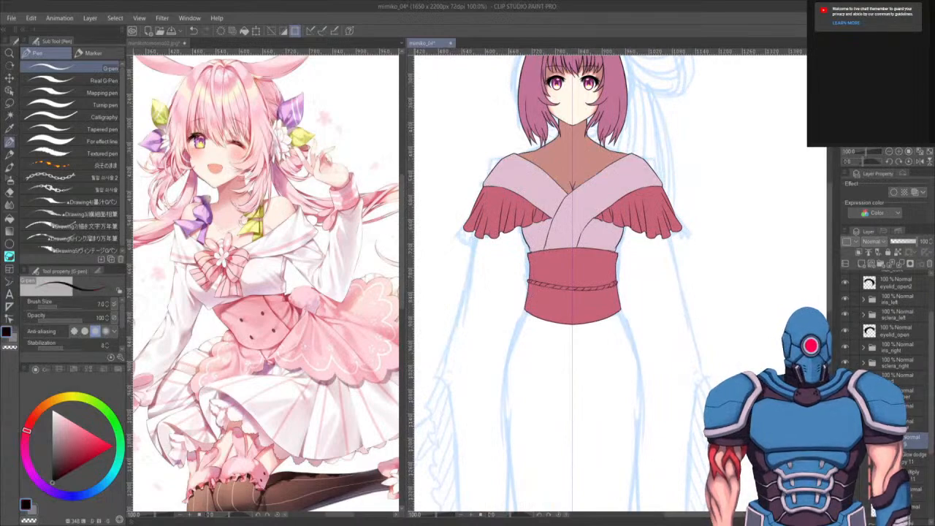
pyautogui.moveTo(563, 355); pyautogui.dragTo(580, 164)
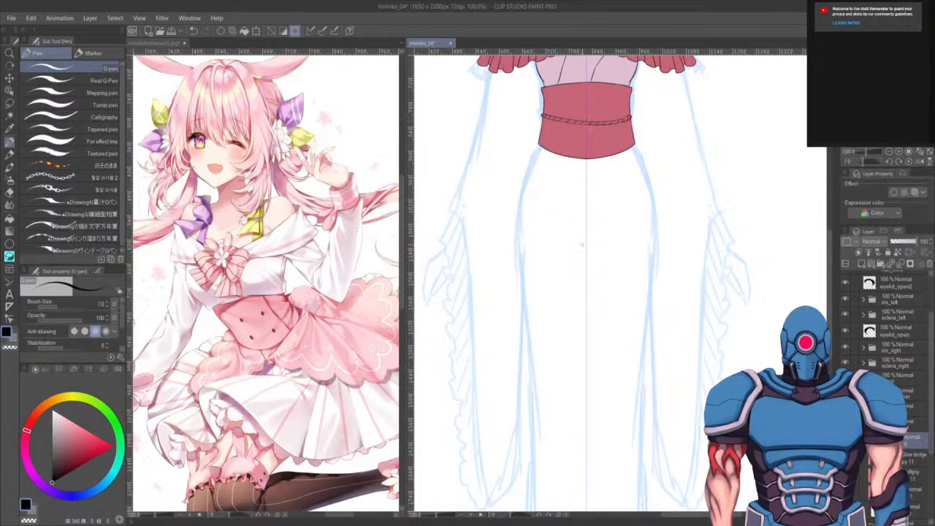
pyautogui.moveTo(612, 288); pyautogui.dragTo(599, 321)
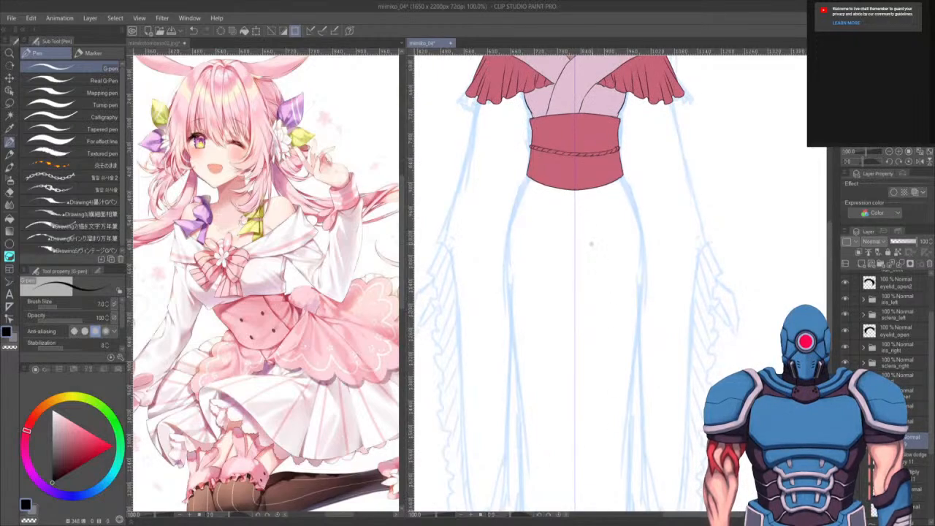
pyautogui.moveTo(593, 226); pyautogui.dragTo(591, 199)
pyautogui.moveTo(581, 253); pyautogui.dragTo(578, 339)
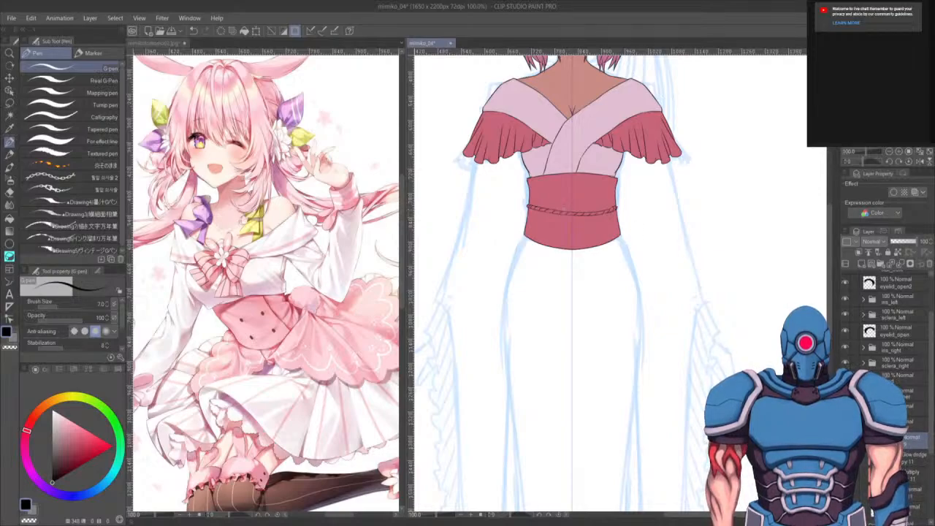
pyautogui.hotkey('ctrl', ',')
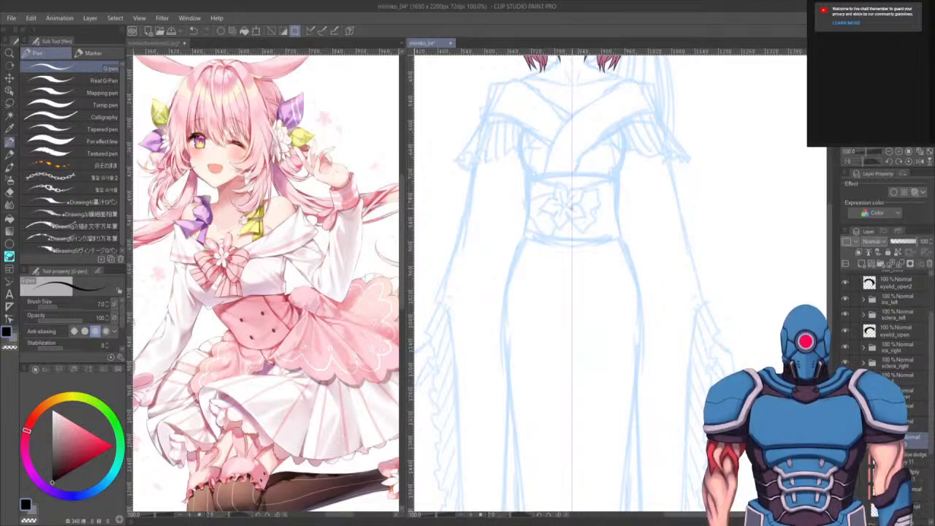
pyautogui.moveTo(572, 207); pyautogui.dragTo(531, 225)
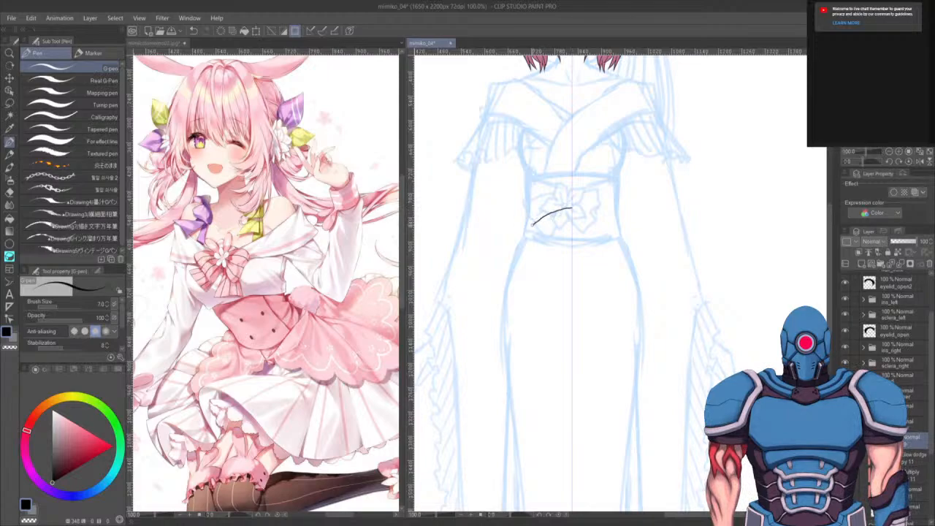
pyautogui.moveTo(571, 273); pyautogui.dragTo(562, 218)
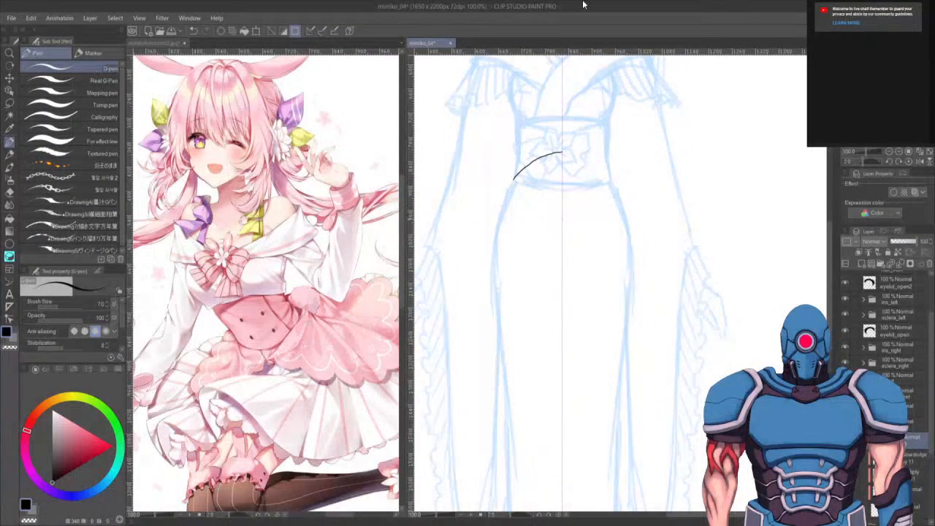
pyautogui.scroll(2, 624, 158)
pyautogui.moveTo(561, 250); pyautogui.dragTo(615, 374)
pyautogui.click(903, 393)
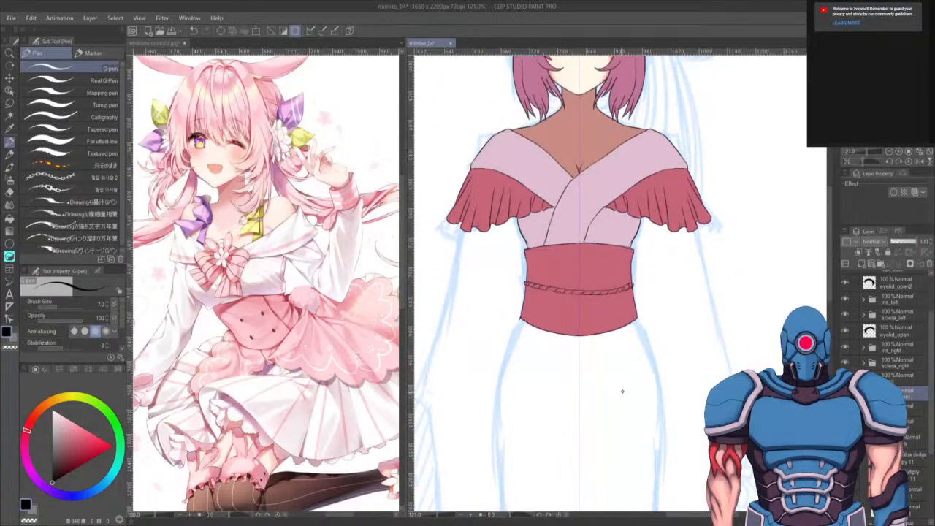
pyautogui.hotkey('ctrl', 't')
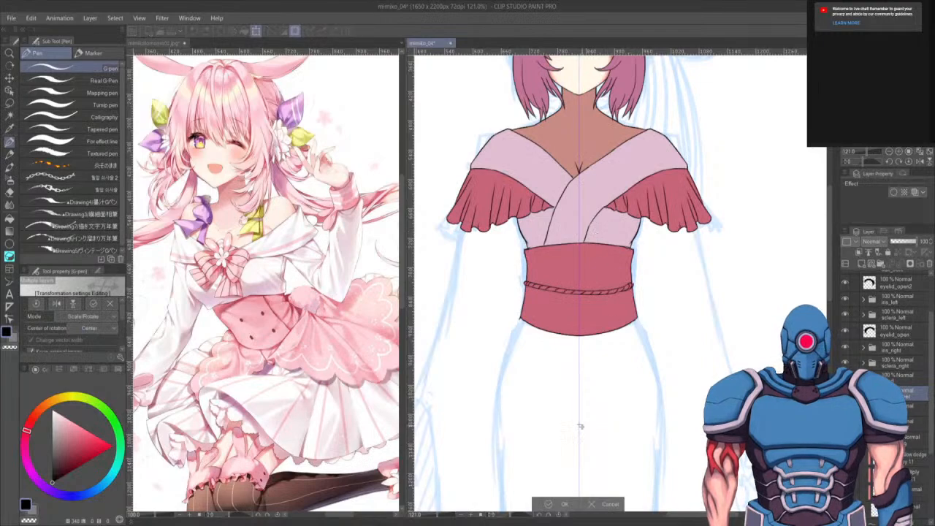
pyautogui.click(609, 504)
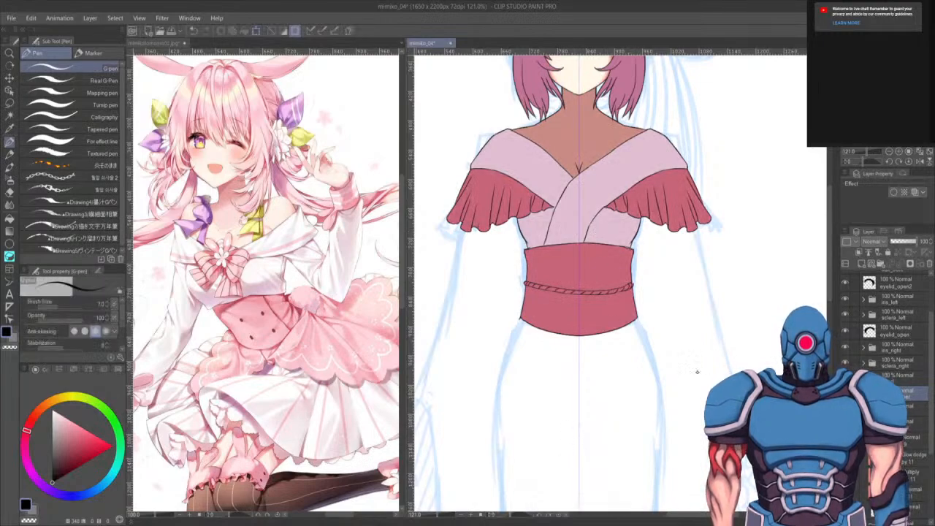
pyautogui.hotkey('ctrl', 't')
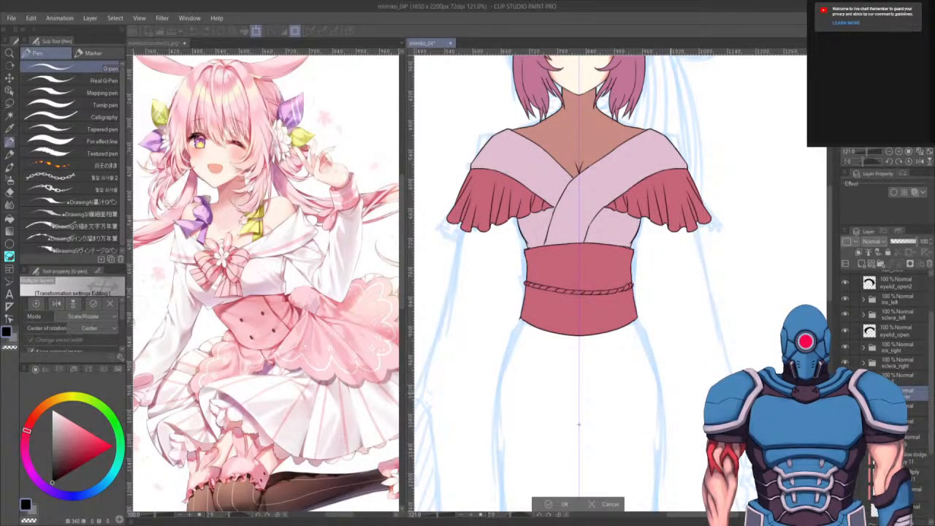
pyautogui.scroll(-5, 642, 396)
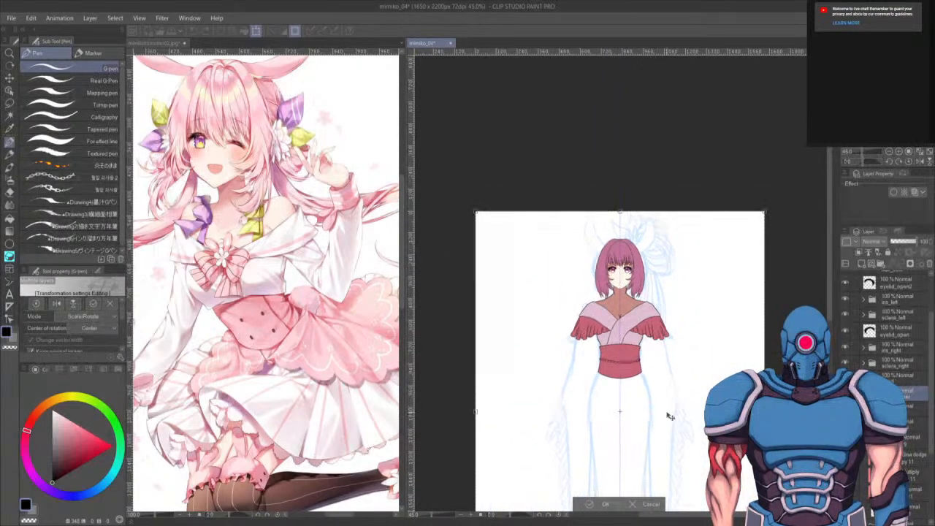
pyautogui.press('Return')
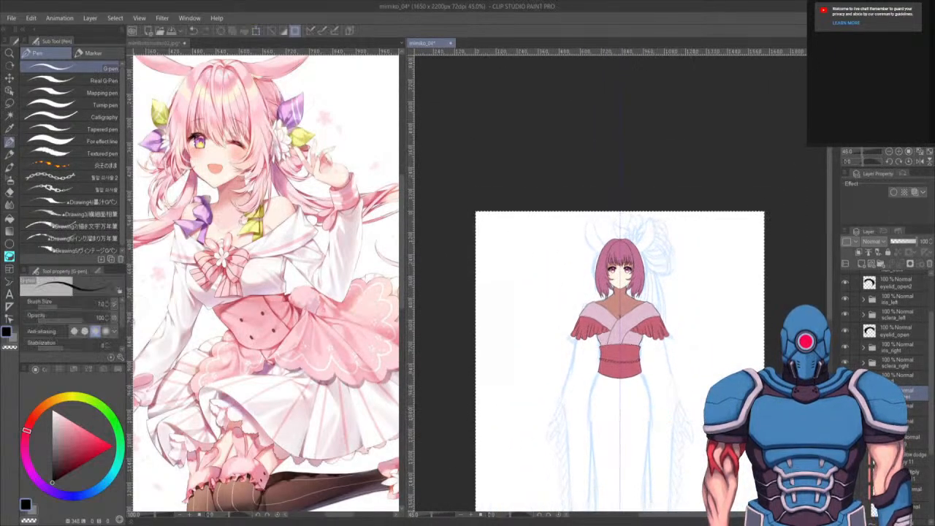
pyautogui.moveTo(694, 438); pyautogui.dragTo(694, 390)
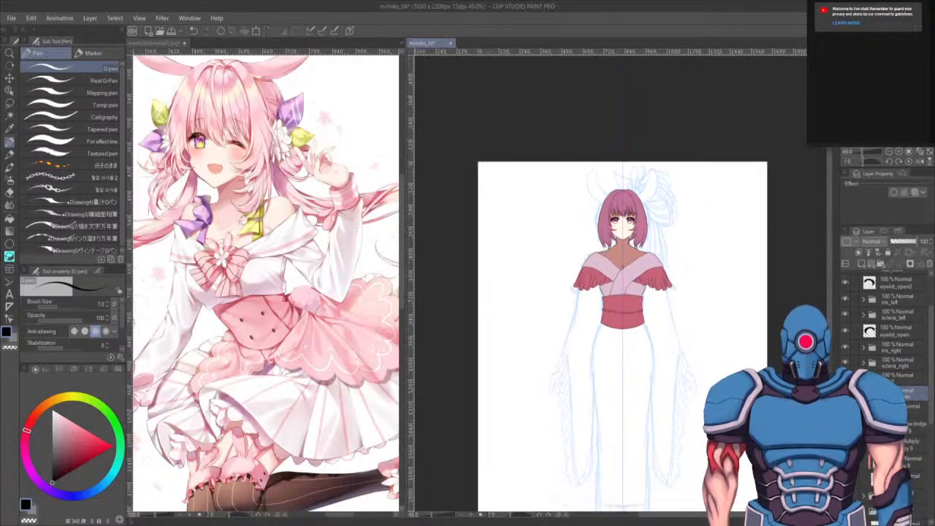
pyautogui.hotkey('ctrl', 't')
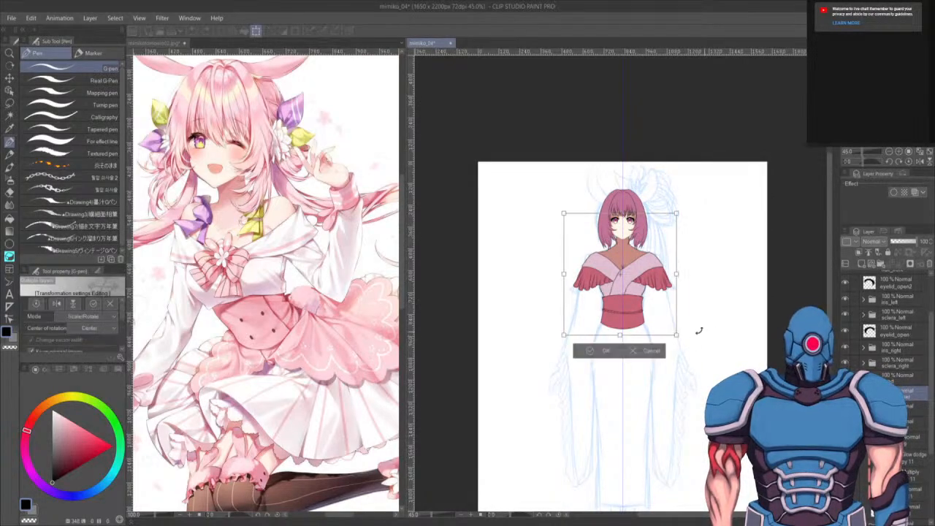
pyautogui.scroll(2, 697, 324)
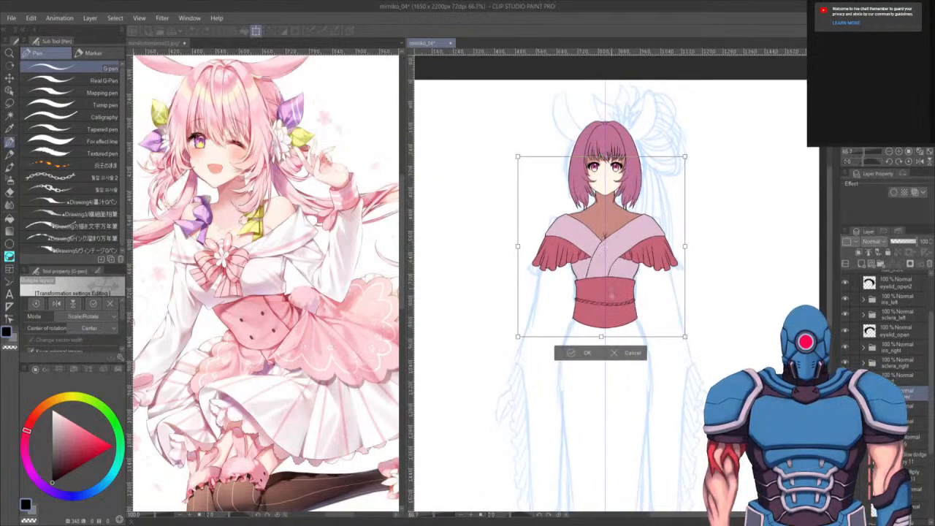
pyautogui.moveTo(476, 180); pyautogui.dragTo(441, 218)
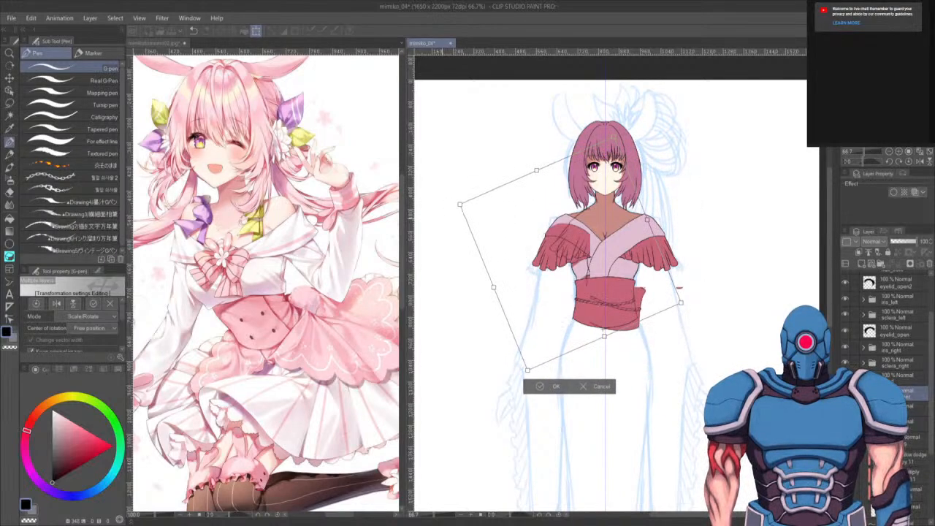
pyautogui.press('Escape')
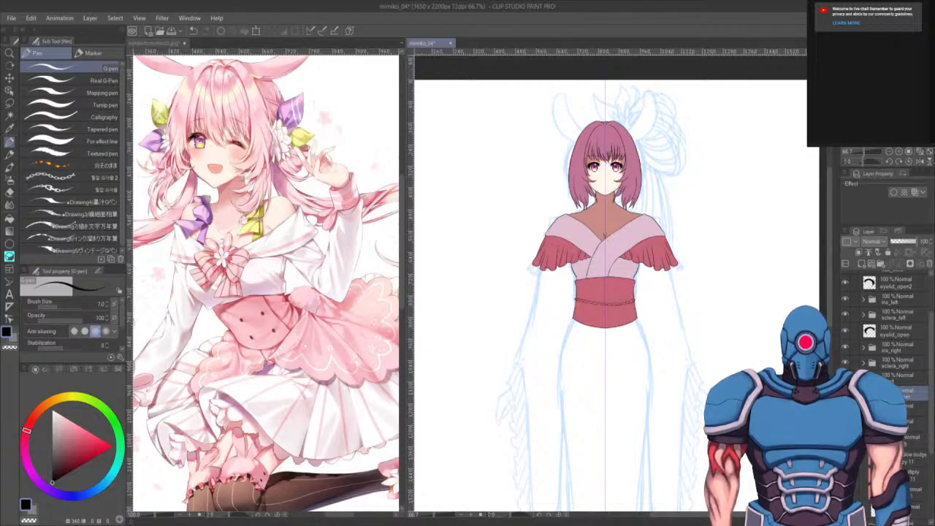
# - Hide the coloured layers again, switch to the Darker pencil and try sketching lines along the sash's lower edge
pyautogui.click(845, 393)
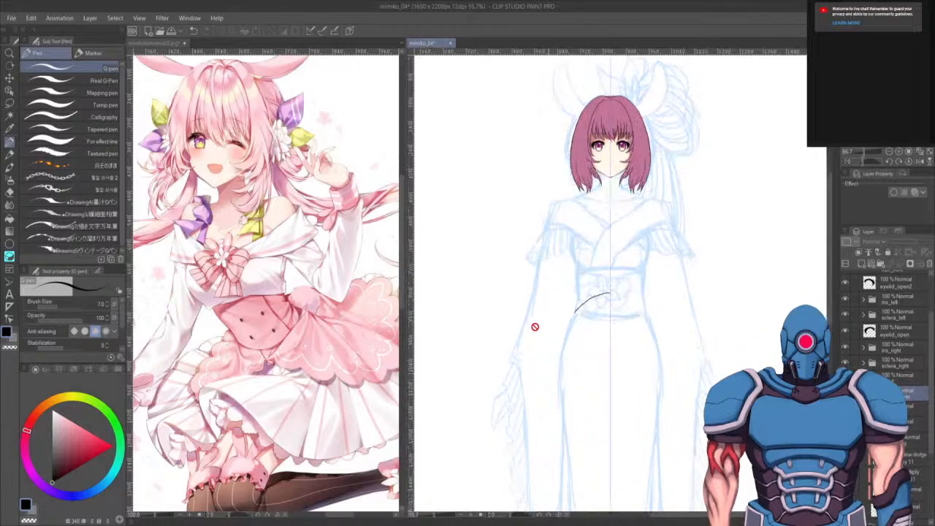
pyautogui.scroll(2, 534, 326)
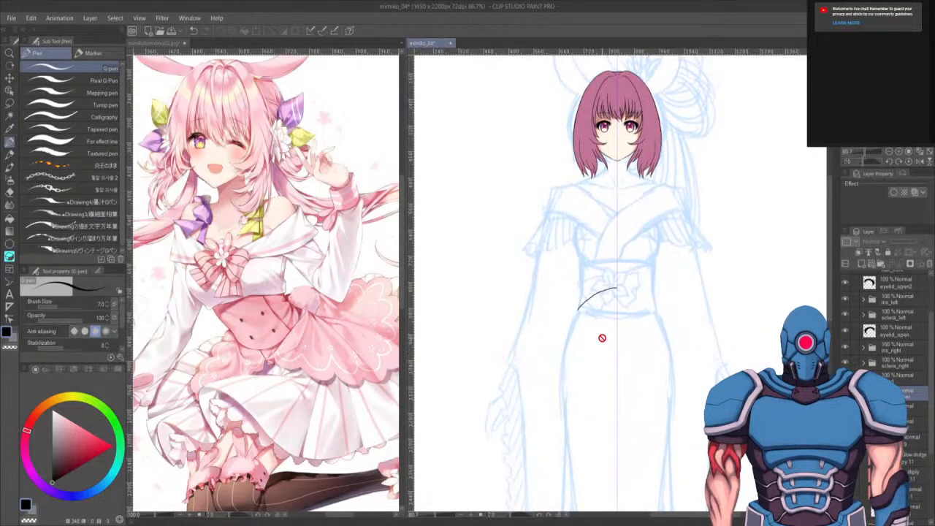
pyautogui.press('p')
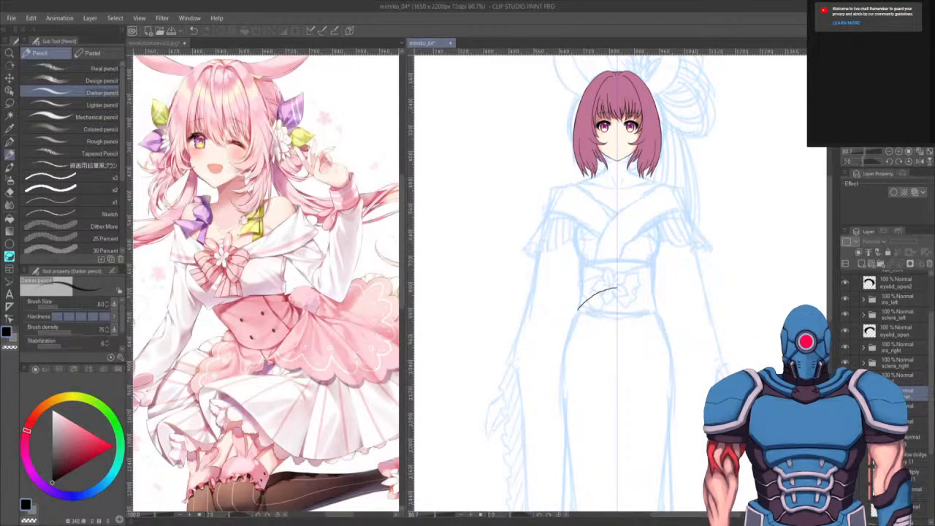
pyautogui.keyDown('ctrl'); pyautogui.keyDown('shift'); pyautogui.click(583, 314); pyautogui.keyUp('shift'); pyautogui.keyUp('ctrl')
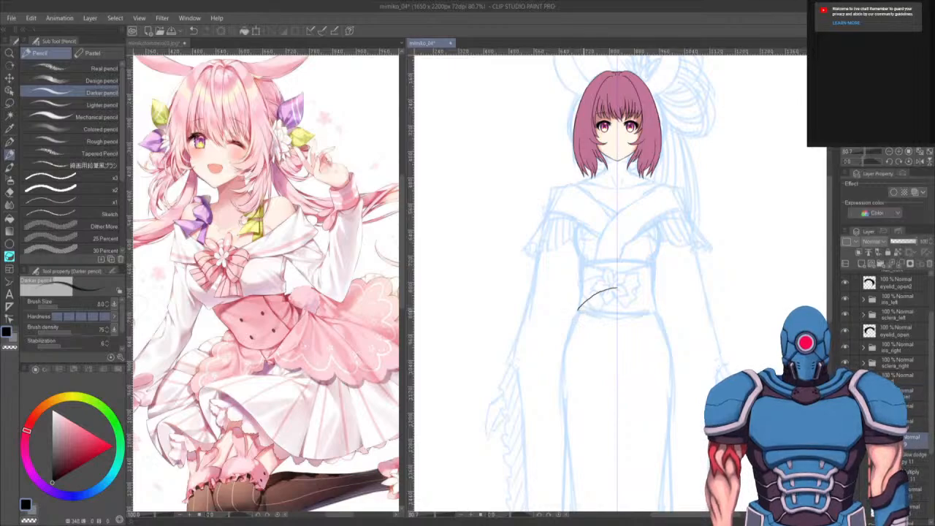
pyautogui.moveTo(578, 310); pyautogui.dragTo(655, 314)
pyautogui.hotkey('ctrl', 'z')
pyautogui.moveTo(578, 310); pyautogui.dragTo(666, 307)
pyautogui.moveTo(553, 295); pyautogui.dragTo(576, 310)
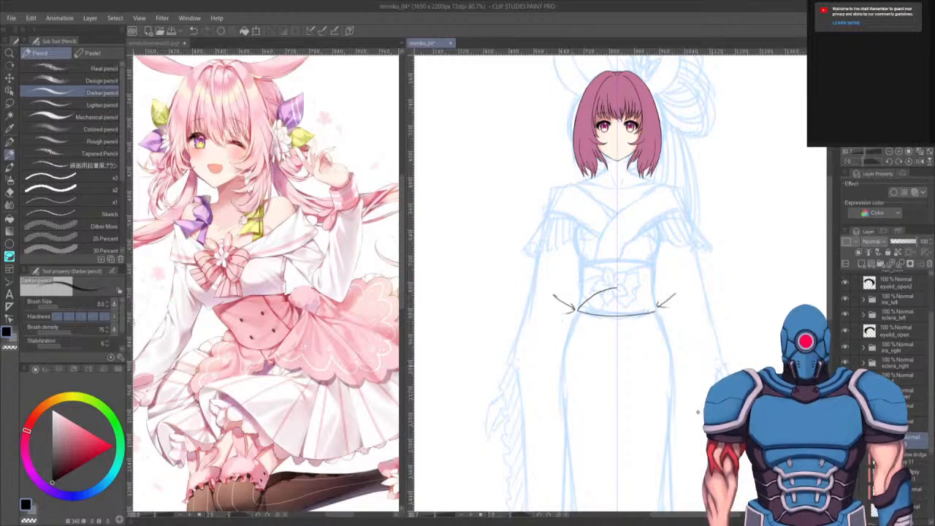
pyautogui.hotkey('ctrl', 'z')
pyautogui.hotkey('ctrl', 'z')
pyautogui.hotkey('ctrl', 'z')
pyautogui.hotkey('ctrl', 'z')
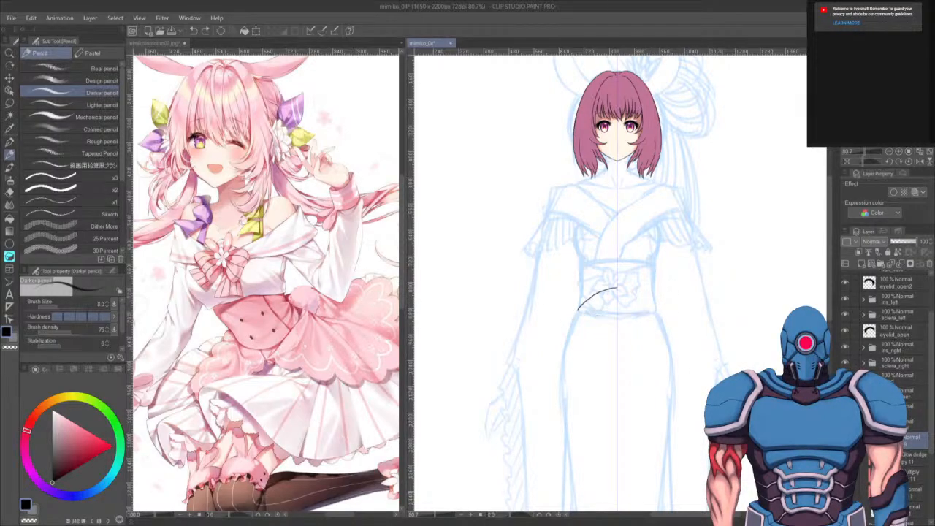
# - Try sketching the kimono skirt's left edge line several times, undoing each attempt
pyautogui.scroll(2, 650, 329)
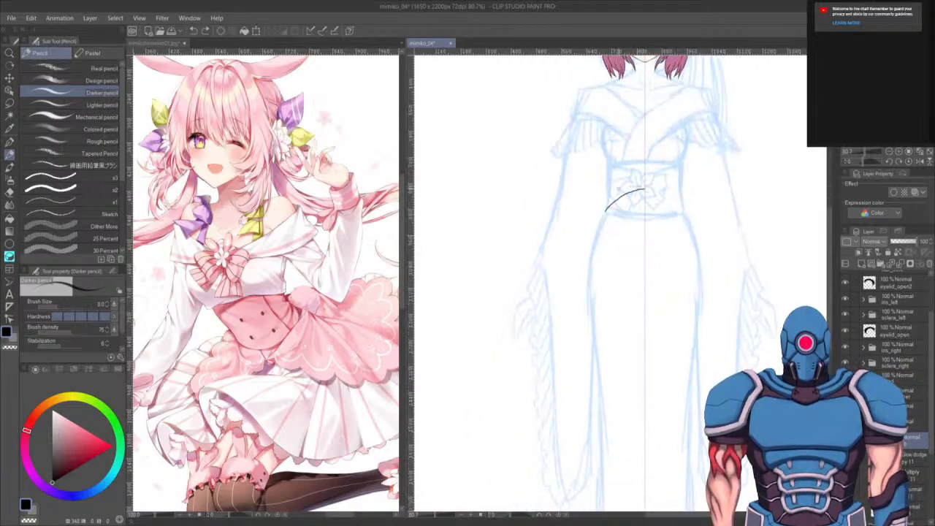
pyautogui.moveTo(616, 189); pyautogui.dragTo(648, 187)
pyautogui.hotkey('ctrl', 'z')
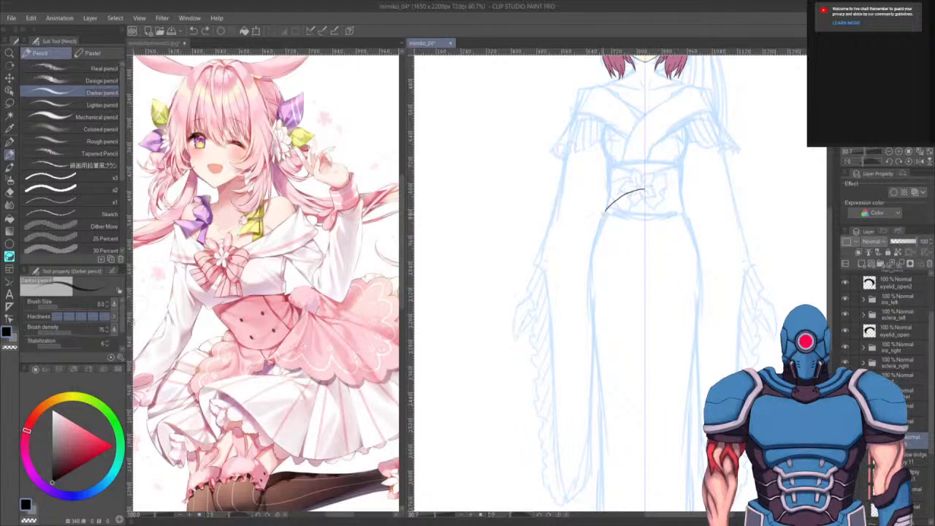
pyautogui.moveTo(625, 188)
pyautogui.mouseDown()
pyautogui.moveTo(644, 185)
pyautogui.moveTo(598, 235)
pyautogui.moveTo(593, 254)
pyautogui.mouseUp()
pyautogui.hotkey('ctrl', 'z')
pyautogui.moveTo(597, 221)
pyautogui.mouseDown()
pyautogui.moveTo(589, 289)
pyautogui.moveTo(588, 149)
pyautogui.moveTo(568, 186)
pyautogui.mouseUp()
pyautogui.hotkey('ctrl', 'z')
pyautogui.moveTo(567, 149)
pyautogui.mouseDown()
pyautogui.moveTo(575, 251)
pyautogui.moveTo(566, 183)
pyautogui.moveTo(572, 228)
pyautogui.mouseUp()
pyautogui.hotkey('ctrl', 'z')
pyautogui.hotkey('ctrl', 'z')
# - Draw a curved pencil line down the kimono skirt's left side from the waist
pyautogui.moveTo(566, 148); pyautogui.dragTo(569, 208)
pyautogui.moveTo(566, 170); pyautogui.dragTo(573, 232)
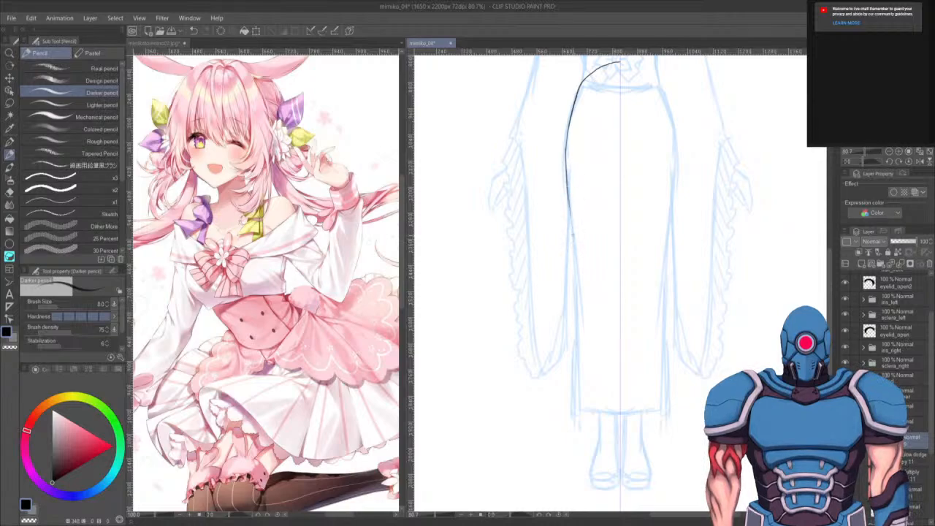
pyautogui.hotkey('ctrl', 'z')
pyautogui.moveTo(568, 178); pyautogui.dragTo(574, 251)
pyautogui.moveTo(569, 200); pyautogui.dragTo(578, 296)
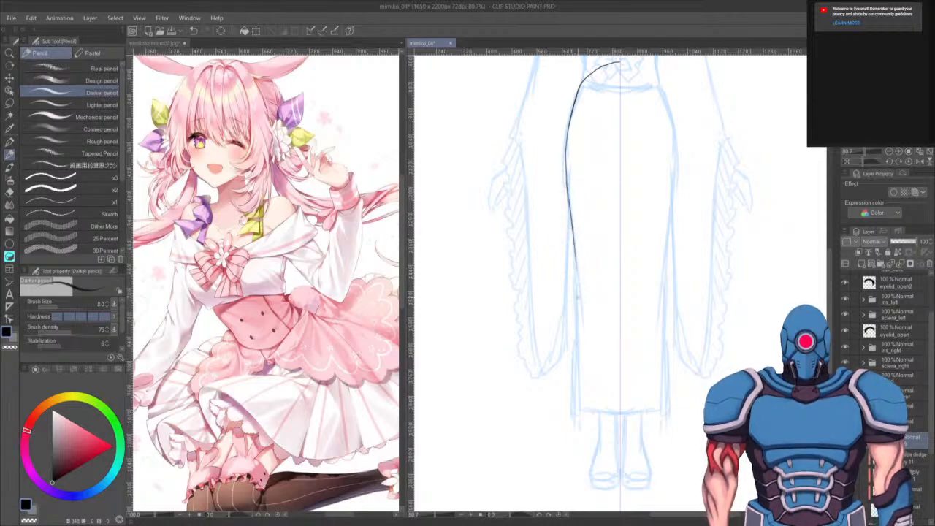
# - Switch to the G-pen and undo the pencil lines drawn down the kimono skirt's left side
pyautogui.hotkey('ctrl', 'z')
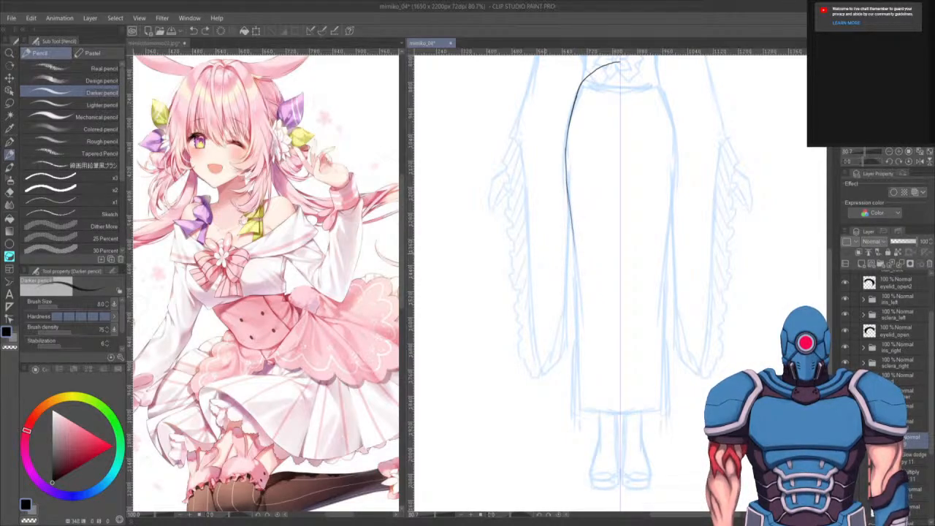
pyautogui.scroll(4, 545, 253)
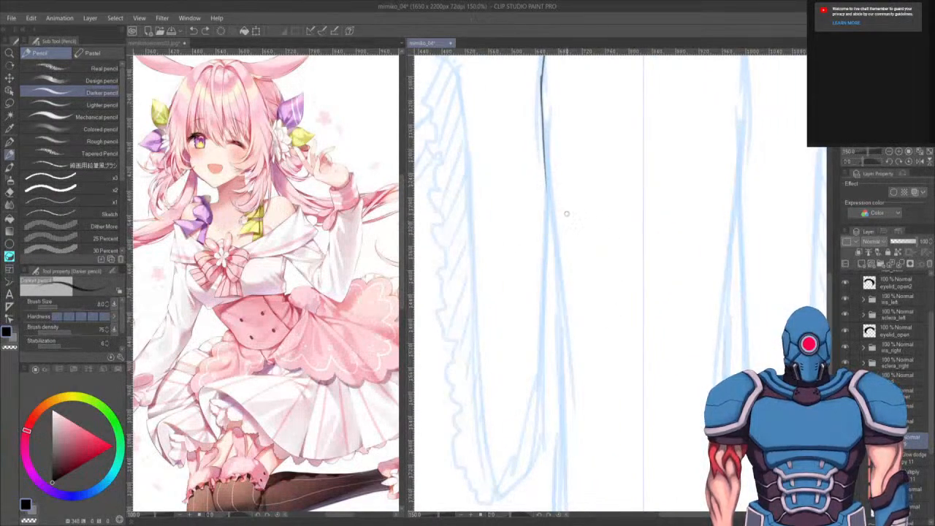
pyautogui.press('p')
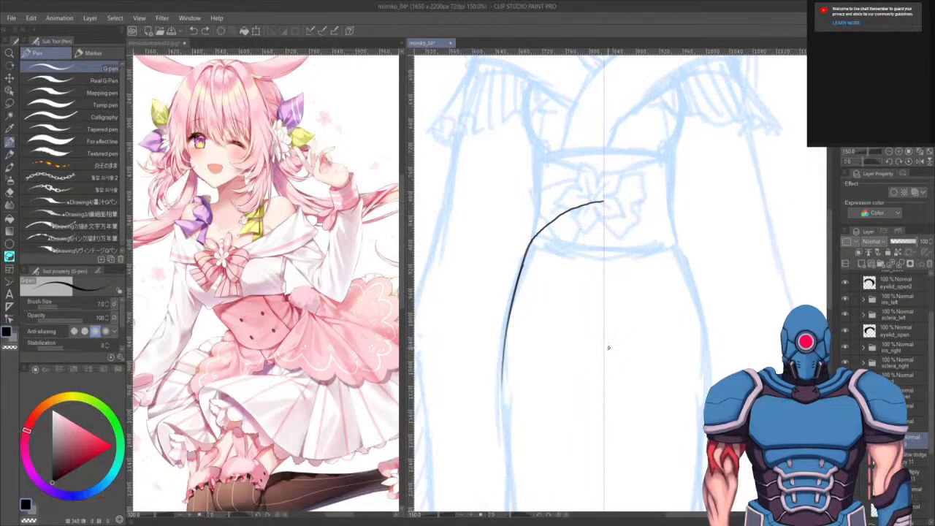
pyautogui.hotkey('ctrl', 'z')
# - Try inking the kimono skirt's left edge with the G-pen several times, undoing each attempt
pyautogui.hotkey('ctrl', 'z')
pyautogui.hotkey('ctrl', 'z')
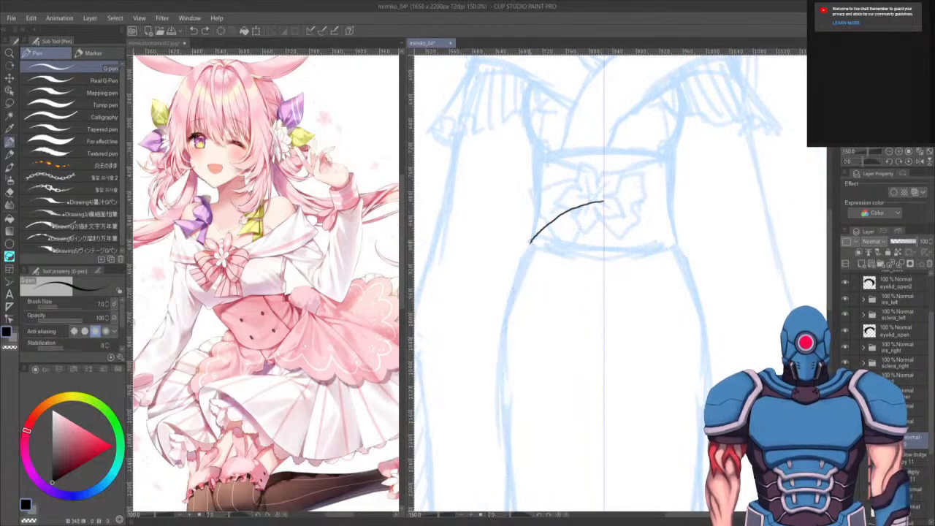
pyautogui.moveTo(530, 243); pyautogui.dragTo(506, 341)
pyautogui.hotkey('ctrl', 'z')
pyautogui.moveTo(531, 242)
pyautogui.mouseDown()
pyautogui.moveTo(505, 323)
pyautogui.moveTo(503, 411)
pyautogui.mouseUp()
pyautogui.moveTo(509, 380)
pyautogui.mouseDown()
pyautogui.moveTo(497, 297)
pyautogui.moveTo(499, 192)
pyautogui.moveTo(500, 285)
pyautogui.mouseUp()
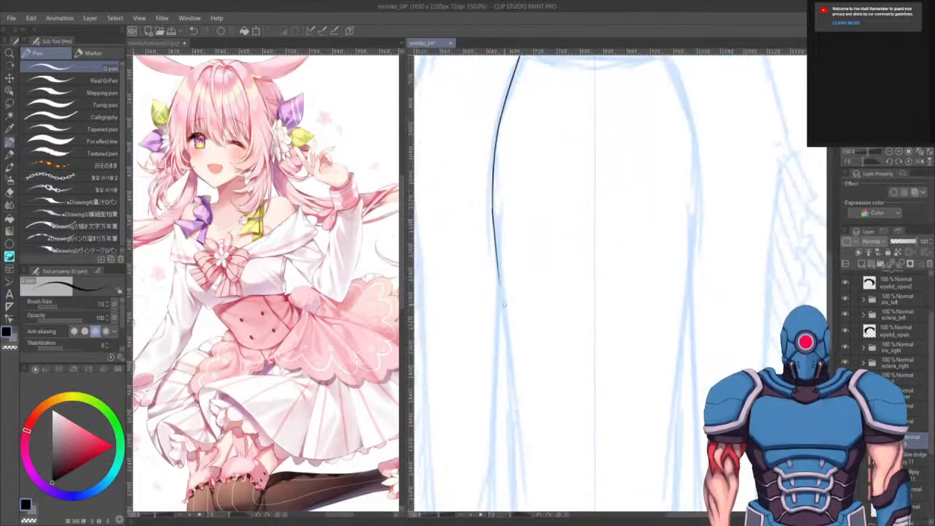
pyautogui.moveTo(494, 231); pyautogui.dragTo(507, 328)
pyautogui.hotkey('ctrl', 'z')
pyautogui.moveTo(496, 260); pyautogui.dragTo(509, 360)
pyautogui.hotkey('ctrl', 'z')
pyautogui.moveTo(497, 260)
pyautogui.mouseDown()
pyautogui.moveTo(521, 377)
pyautogui.moveTo(507, 212)
pyautogui.mouseUp()
pyautogui.hotkey('ctrl', 'z')
pyautogui.moveTo(488, 134)
pyautogui.mouseDown()
pyautogui.moveTo(502, 293)
pyautogui.moveTo(547, 217)
pyautogui.mouseUp()
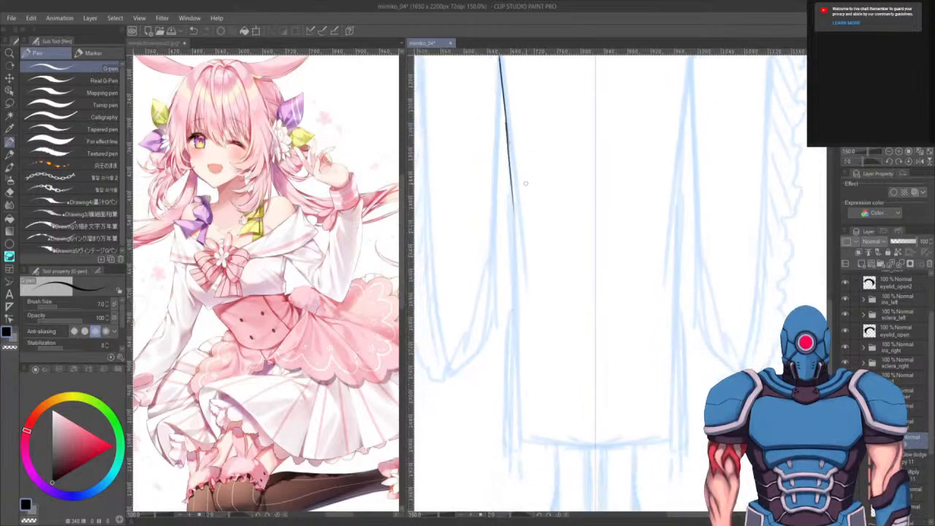
pyautogui.hotkey('ctrl', 'z')
pyautogui.moveTo(507, 119)
pyautogui.mouseDown()
pyautogui.moveTo(520, 269)
pyautogui.moveTo(517, 441)
pyautogui.mouseUp()
pyautogui.moveTo(602, 459)
pyautogui.mouseDown()
pyautogui.moveTo(626, 397)
pyautogui.moveTo(625, 357)
pyautogui.moveTo(577, 359)
pyautogui.mouseUp()
pyautogui.hotkey('ctrl', 'z')
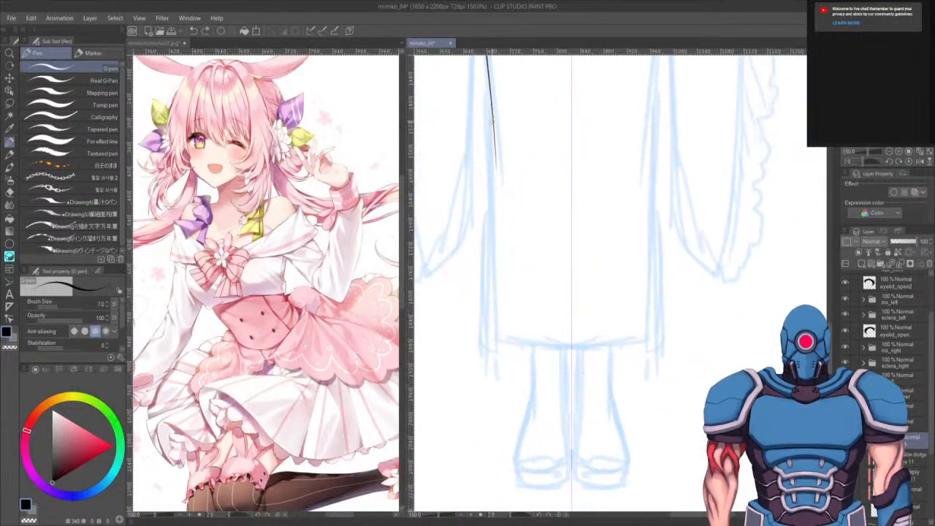
pyautogui.moveTo(490, 103); pyautogui.dragTo(497, 295)
pyautogui.hotkey('ctrl', 'z')
pyautogui.moveTo(489, 105); pyautogui.dragTo(496, 314)
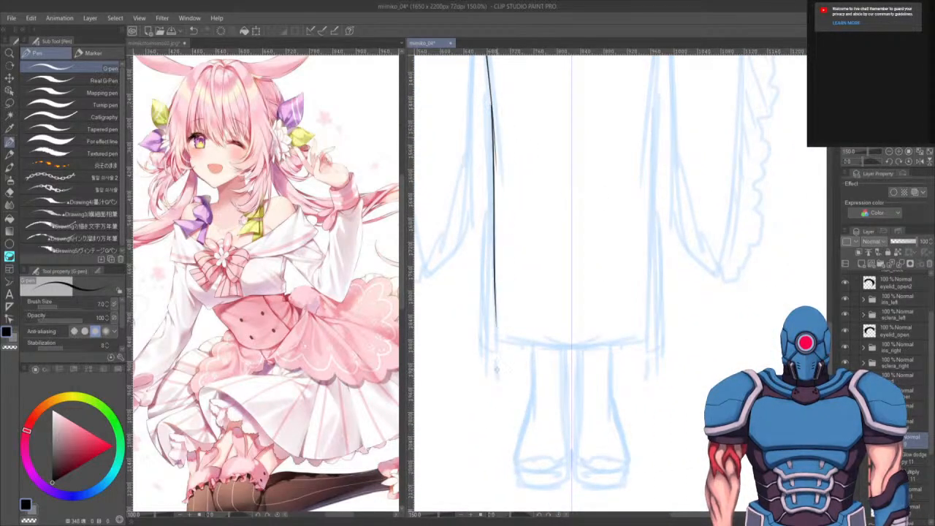
pyautogui.hotkey('ctrl', 'z')
pyautogui.moveTo(489, 91); pyautogui.dragTo(510, 328)
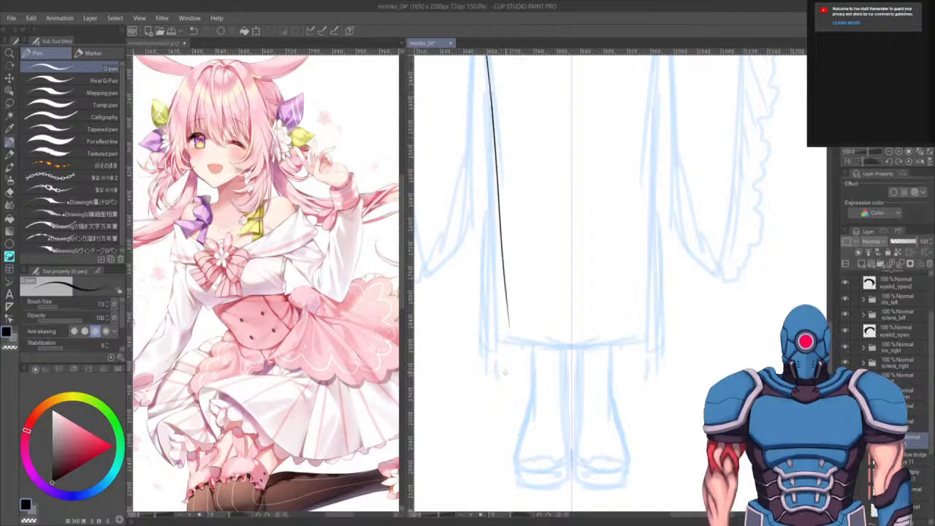
pyautogui.hotkey('ctrl', 'z')
# - Ink the kimono skirt's left edge and its hem line with the G-pen, erasing the overshoot where the hem ends
pyautogui.moveTo(489, 99); pyautogui.dragTo(499, 330)
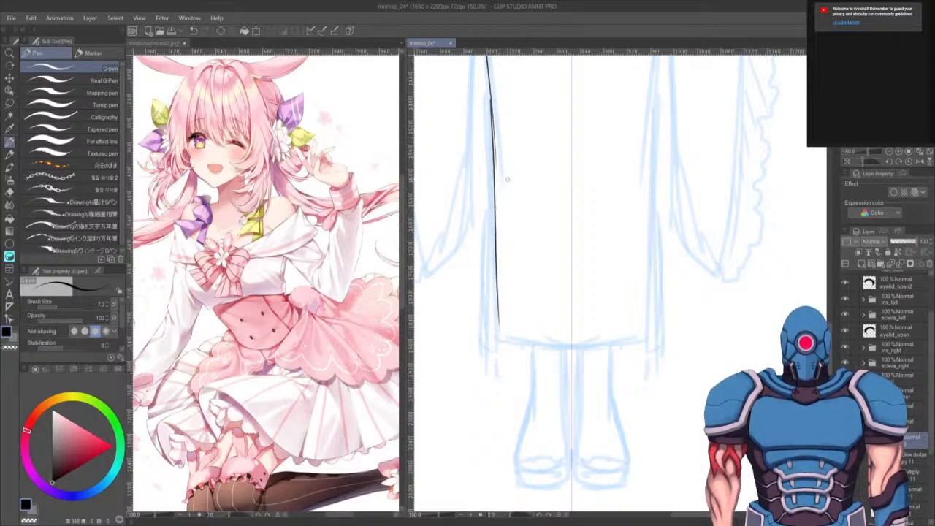
pyautogui.moveTo(490, 88); pyautogui.dragTo(494, 116)
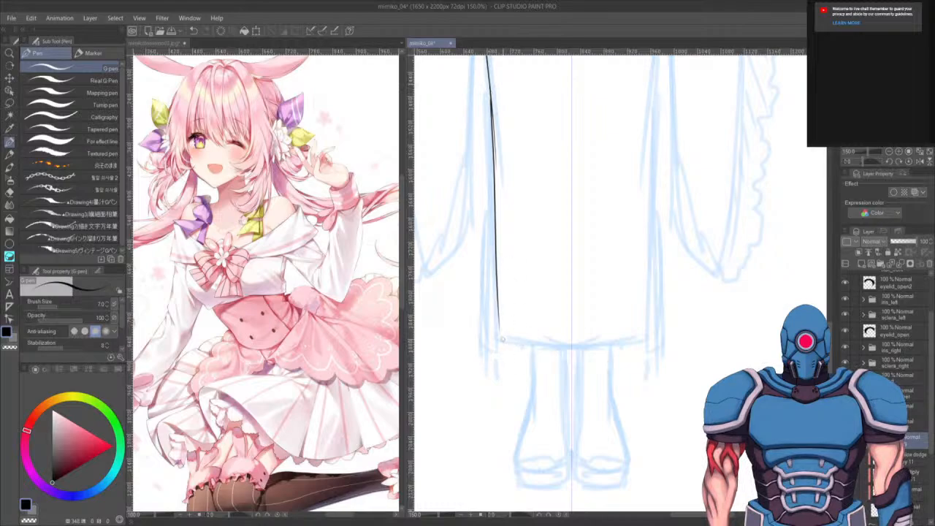
pyautogui.moveTo(500, 338)
pyautogui.mouseDown()
pyautogui.moveTo(499, 322)
pyautogui.moveTo(583, 344)
pyautogui.mouseUp()
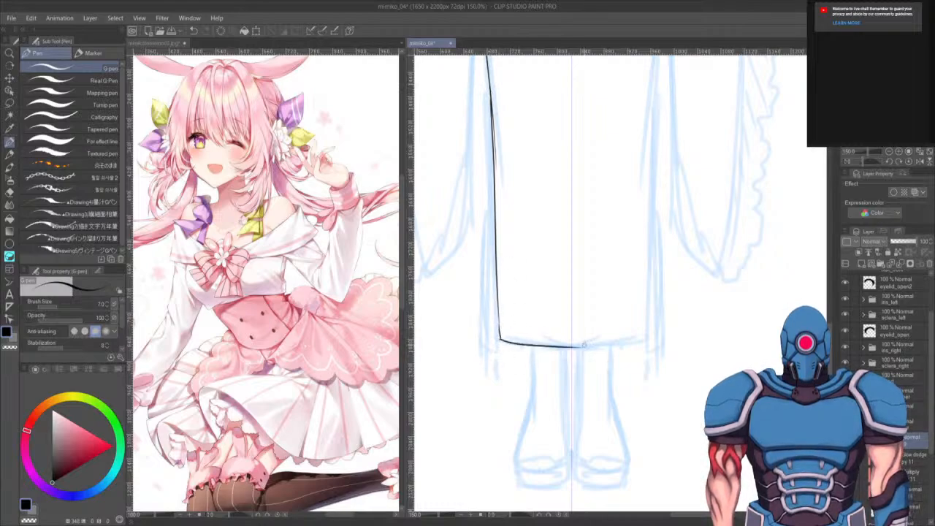
pyautogui.moveTo(549, 387); pyautogui.dragTo(581, 358)
pyautogui.press('e')
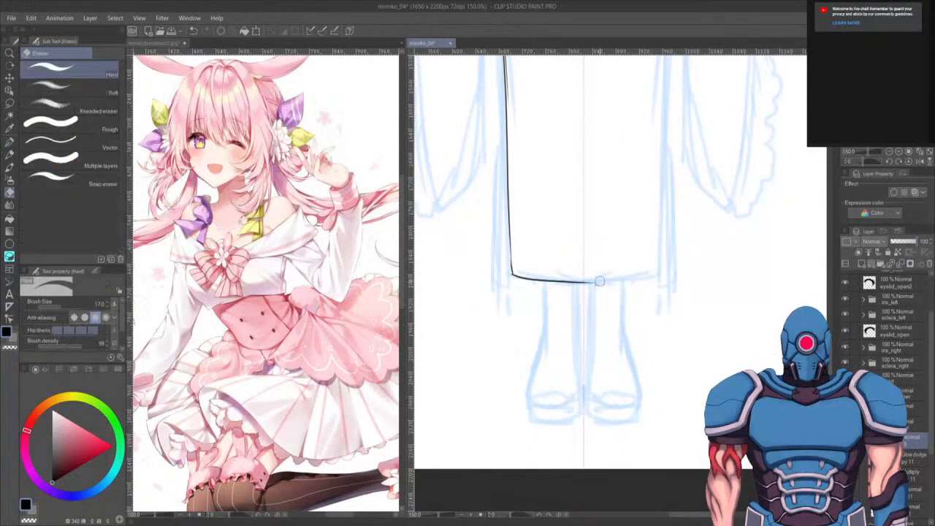
pyautogui.moveTo(587, 283); pyautogui.dragTo(587, 287)
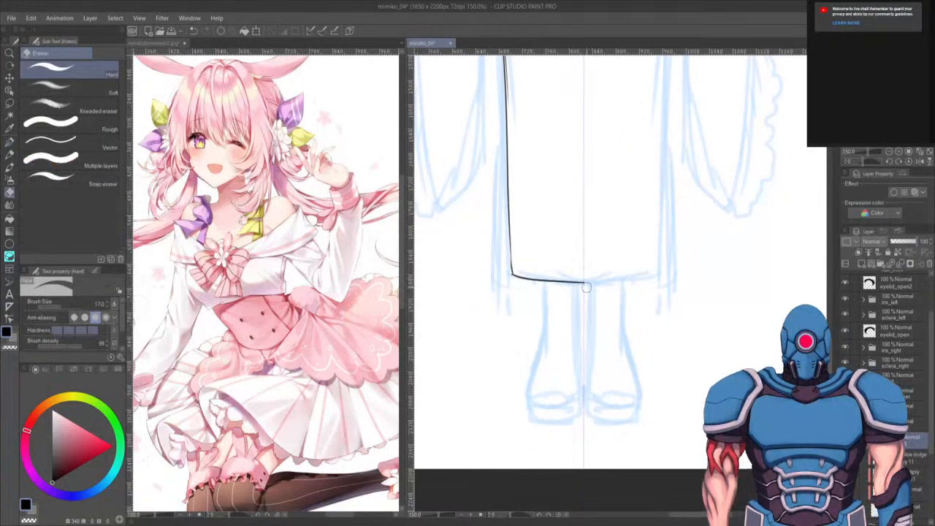
pyautogui.press('p')
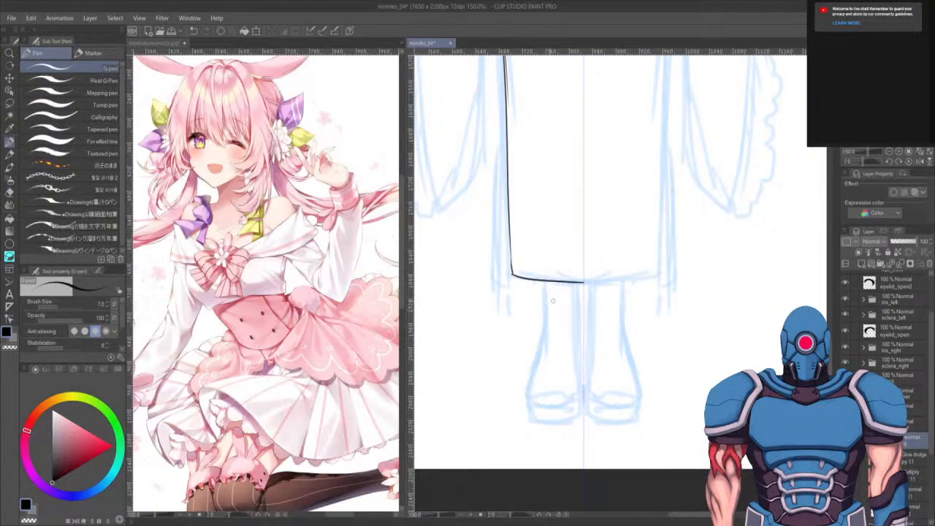
# - Ink the outer lines of both legs below the skirt hem down toward the feet
pyautogui.moveTo(543, 282); pyautogui.dragTo(545, 343)
pyautogui.moveTo(578, 282); pyautogui.dragTo(577, 345)
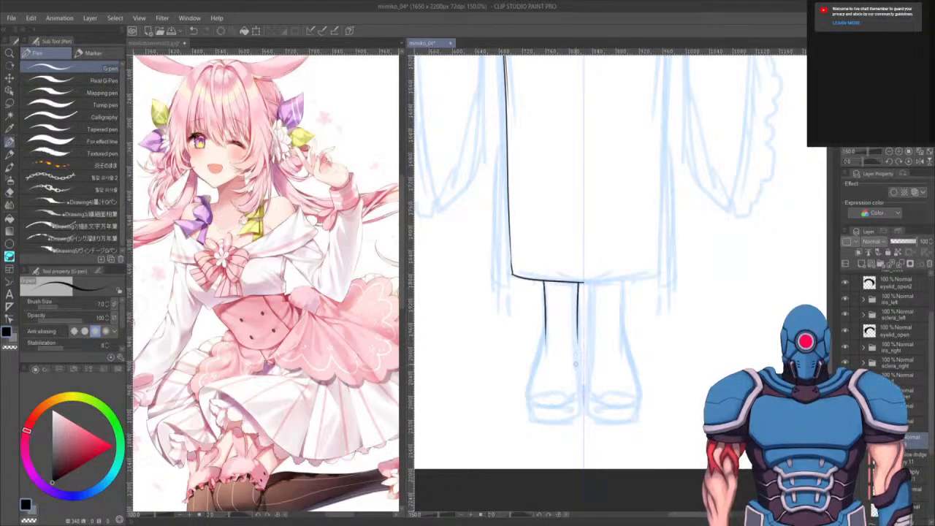
pyautogui.hotkey('ctrl', 'z')
pyautogui.hotkey('ctrl', 'z')
pyautogui.moveTo(544, 282); pyautogui.dragTo(542, 352)
pyautogui.hotkey('ctrl', 'z')
pyautogui.moveTo(578, 283); pyautogui.dragTo(581, 385)
pyautogui.moveTo(543, 352); pyautogui.dragTo(529, 388)
pyautogui.hotkey('ctrl', 'z')
pyautogui.hotkey('ctrl', 'z')
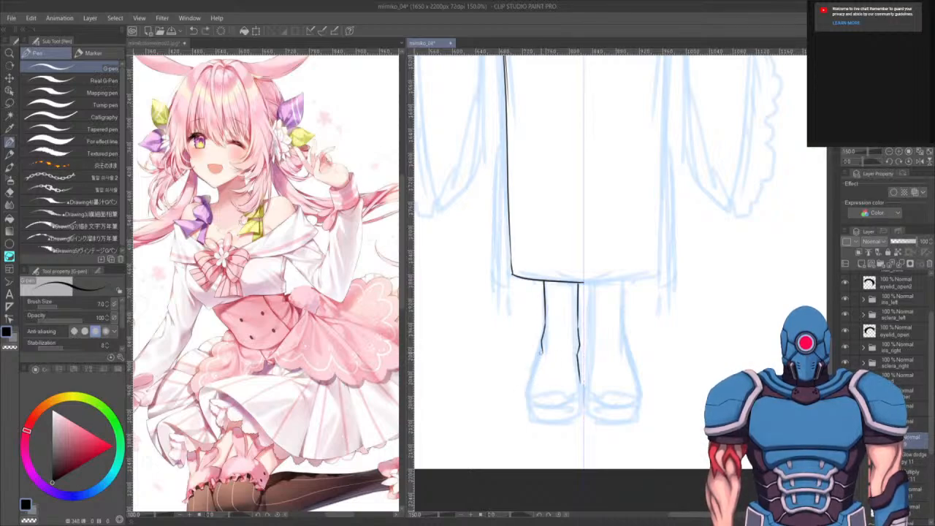
pyautogui.moveTo(542, 351); pyautogui.dragTo(524, 398)
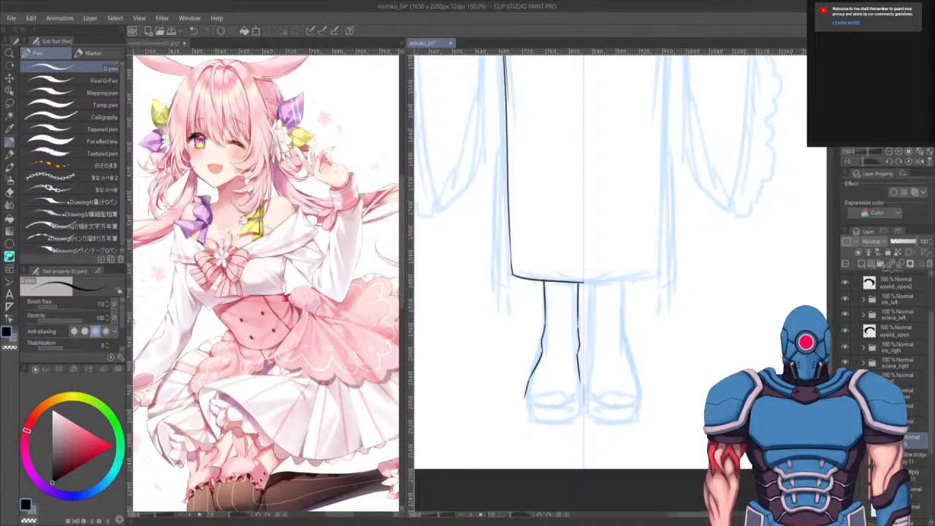
pyautogui.moveTo(555, 458); pyautogui.dragTo(547, 434)
pyautogui.moveTo(570, 352); pyautogui.dragTo(569, 380)
pyautogui.hotkey('ctrl', 'z')
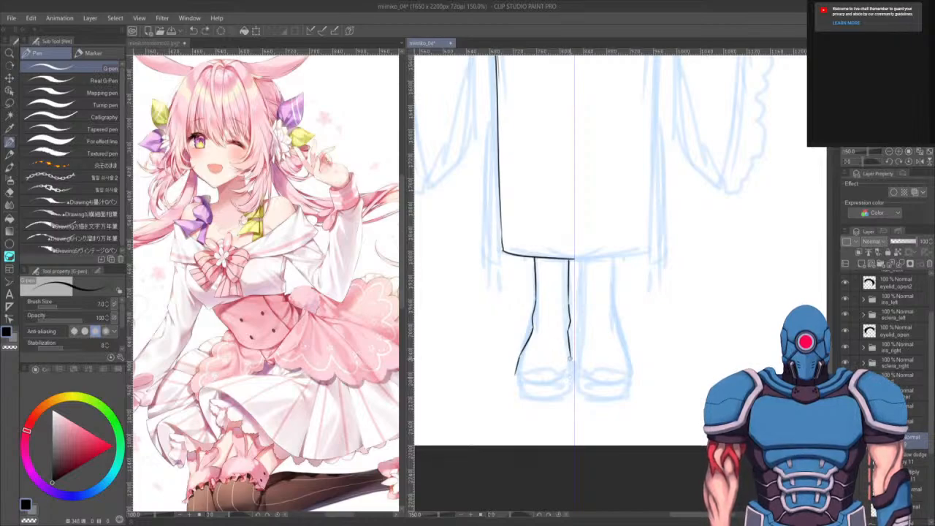
pyautogui.moveTo(570, 358); pyautogui.dragTo(569, 373)
pyautogui.hotkey('ctrl', 'z')
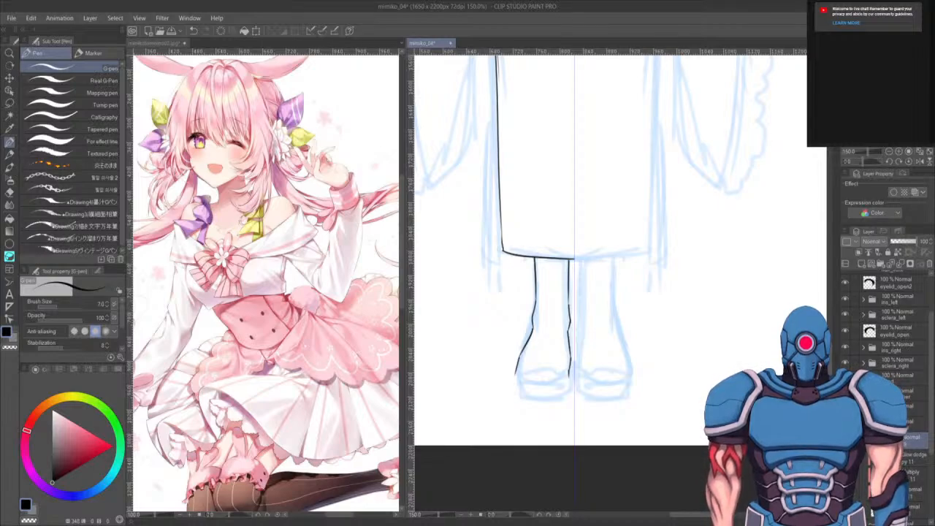
# - Open the yukata photo reference beside the canvas and ink the toes of the left foot
pyautogui.moveTo(296, 440); pyautogui.dragTo(351, 495)
pyautogui.scroll(6, 305, 337)
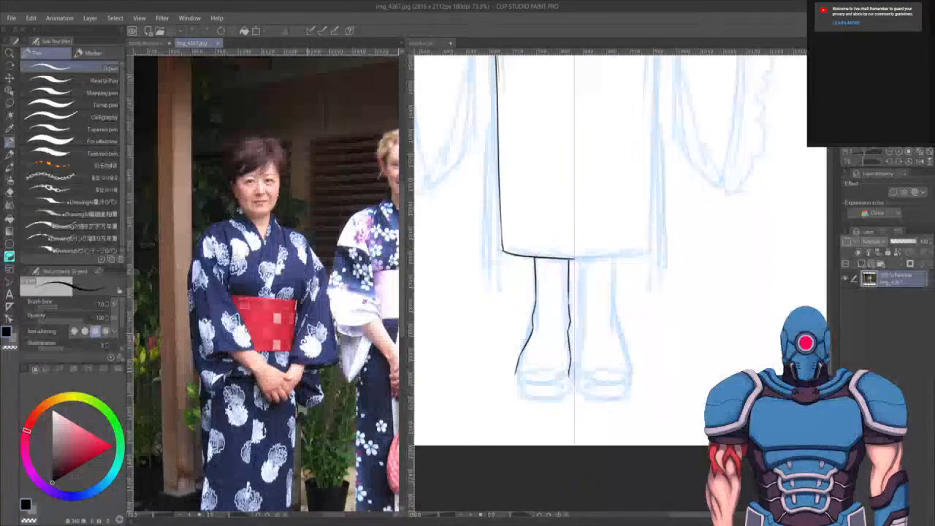
pyautogui.moveTo(319, 363); pyautogui.dragTo(213, 363)
pyautogui.moveTo(268, 353); pyautogui.dragTo(238, 390)
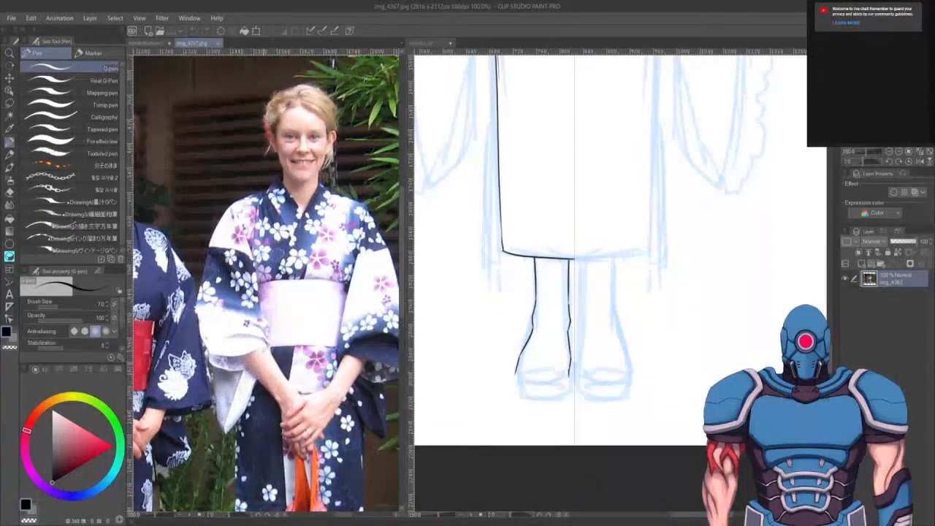
pyautogui.scroll(-3, 268, 358)
pyautogui.scroll(-4, 291, 307)
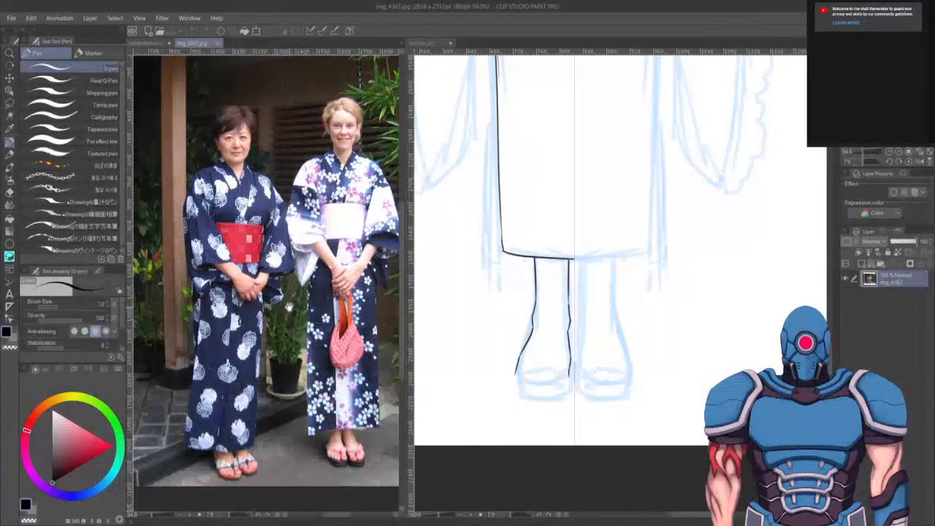
pyautogui.click(528, 344)
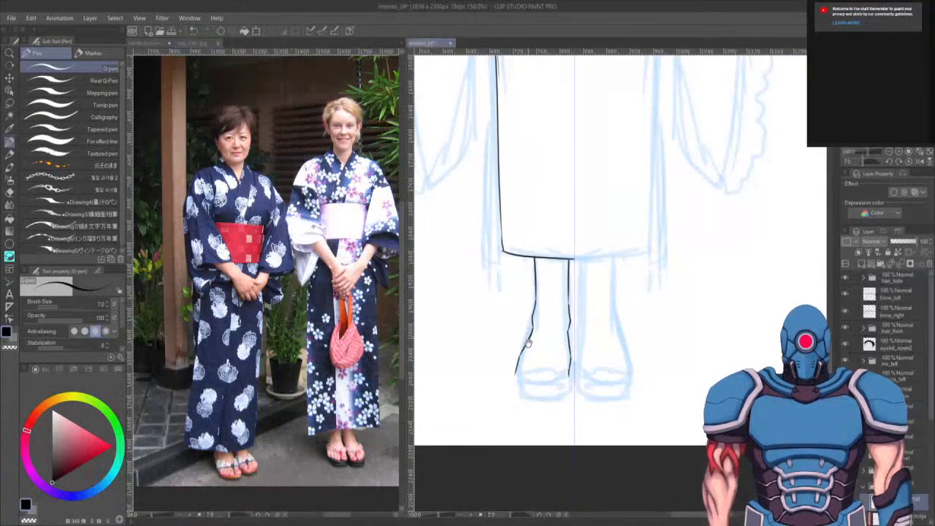
pyautogui.moveTo(510, 396); pyautogui.dragTo(503, 376)
pyautogui.scroll(2, 503, 375)
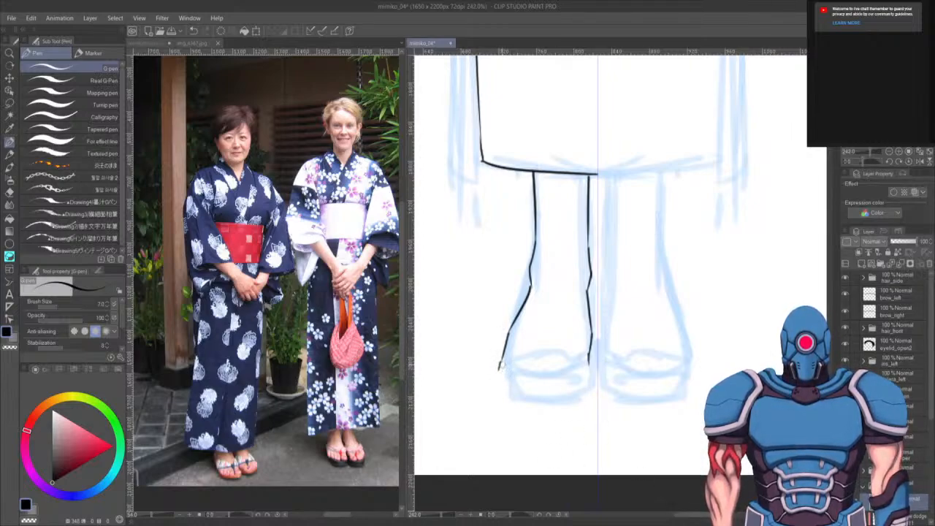
pyautogui.hotkey('ctrl', 'z')
pyautogui.moveTo(504, 356)
pyautogui.mouseDown()
pyautogui.moveTo(493, 380)
pyautogui.moveTo(510, 377)
pyautogui.mouseUp()
pyautogui.hotkey('ctrl', 'z')
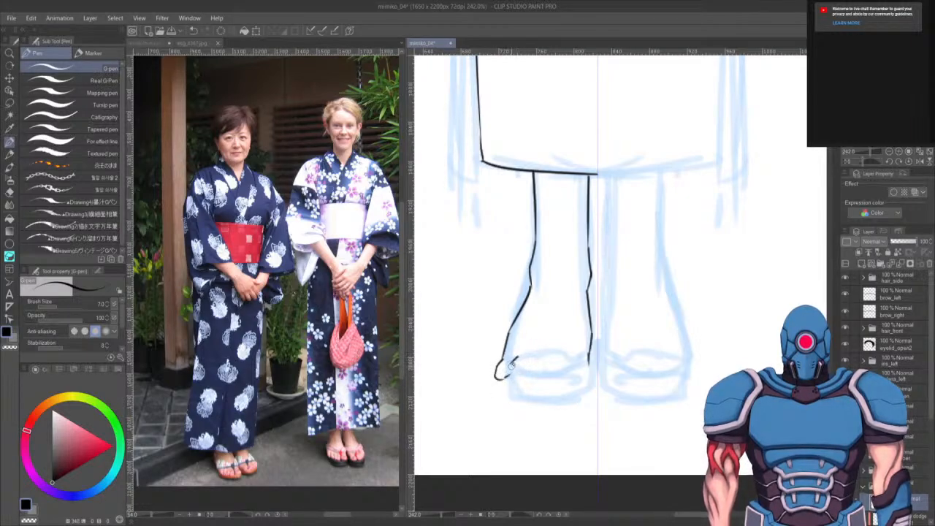
pyautogui.hotkey('ctrl', 'z')
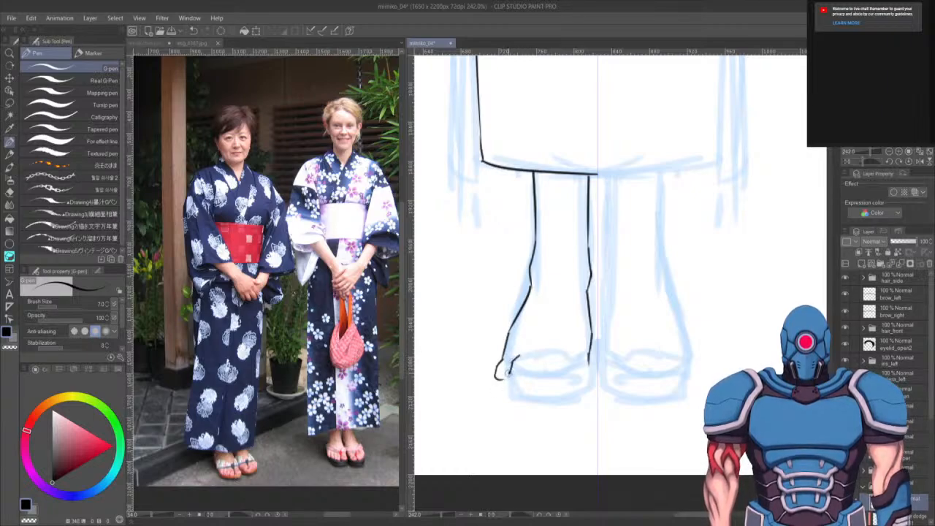
pyautogui.moveTo(521, 365); pyautogui.dragTo(509, 379)
pyautogui.moveTo(524, 369)
pyautogui.mouseDown()
pyautogui.moveTo(531, 358)
pyautogui.moveTo(525, 379)
pyautogui.moveTo(537, 376)
pyautogui.moveTo(547, 360)
pyautogui.moveTo(545, 372)
pyautogui.moveTo(548, 357)
pyautogui.moveTo(552, 379)
pyautogui.moveTo(562, 366)
pyautogui.moveTo(566, 376)
pyautogui.moveTo(589, 366)
pyautogui.mouseUp()
pyautogui.hotkey('ctrl', 'z')
pyautogui.hotkey('ctrl', 'z')
# - Ink the sandal sole beneath the left foot and the thong straps across it
pyautogui.hotkey('ctrl', 'z')
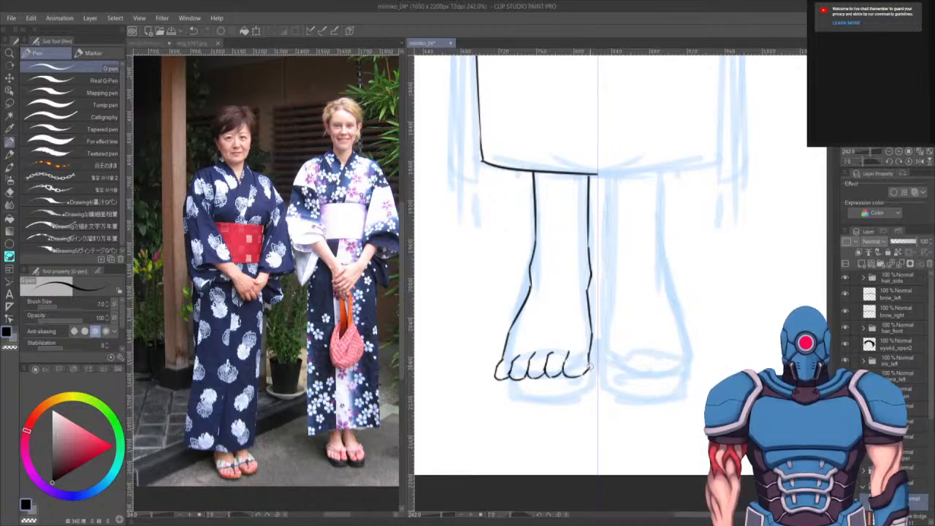
pyautogui.moveTo(496, 379)
pyautogui.mouseDown()
pyautogui.moveTo(503, 403)
pyautogui.moveTo(504, 394)
pyautogui.moveTo(539, 398)
pyautogui.moveTo(590, 392)
pyautogui.mouseUp()
pyautogui.hotkey('ctrl', 'z')
pyautogui.moveTo(591, 346); pyautogui.dragTo(589, 392)
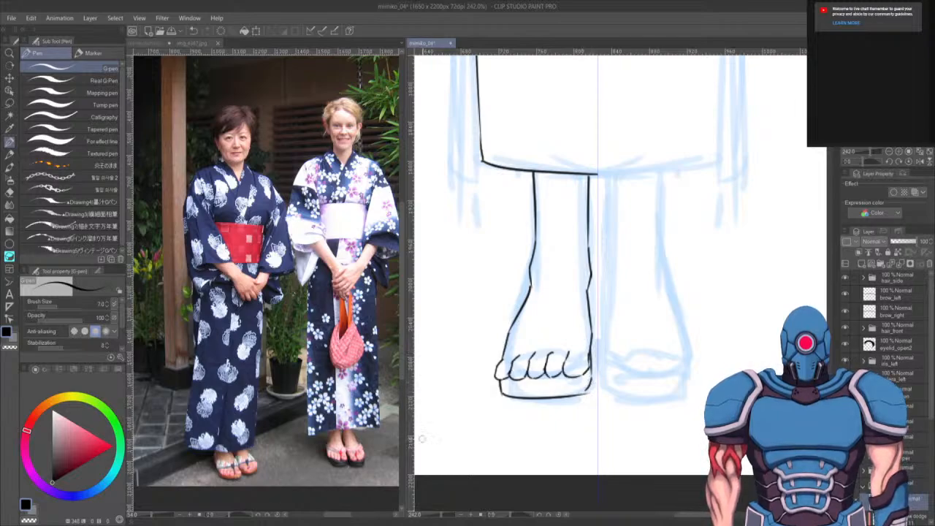
pyautogui.moveTo(548, 337)
pyautogui.mouseDown()
pyautogui.moveTo(548, 358)
pyautogui.moveTo(560, 343)
pyautogui.moveTo(556, 330)
pyautogui.moveTo(515, 317)
pyautogui.moveTo(552, 338)
pyautogui.moveTo(589, 310)
pyautogui.mouseUp()
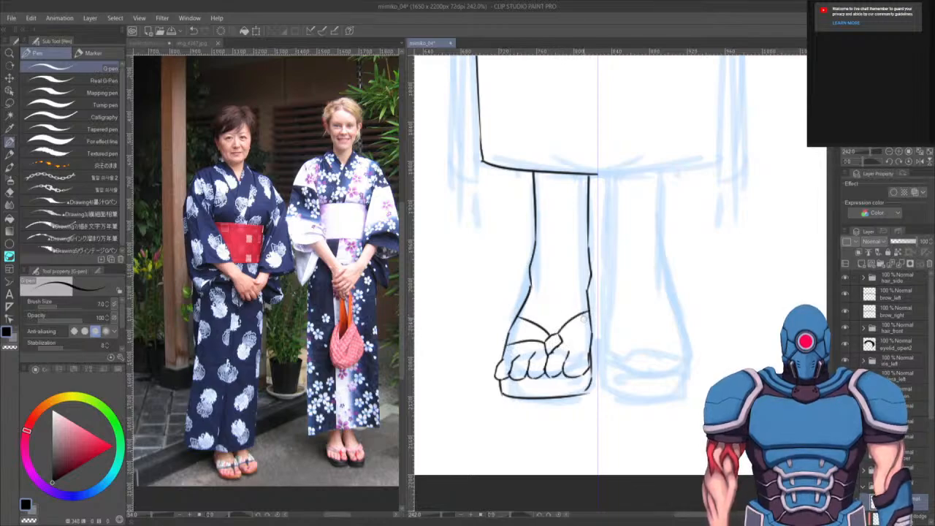
pyautogui.moveTo(564, 340); pyautogui.dragTo(591, 337)
pyautogui.moveTo(655, 362); pyautogui.dragTo(612, 407)
pyautogui.scroll(-8, 613, 406)
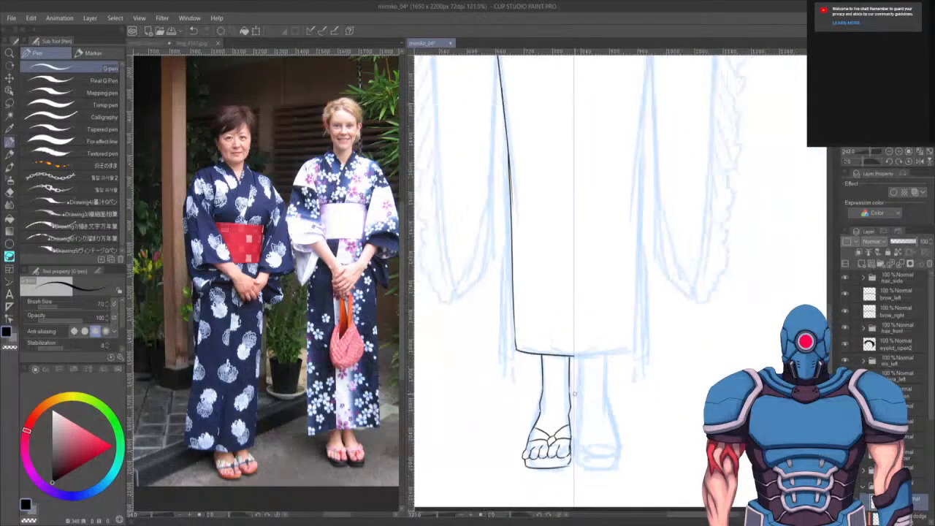
pyautogui.moveTo(651, 322); pyautogui.dragTo(645, 342)
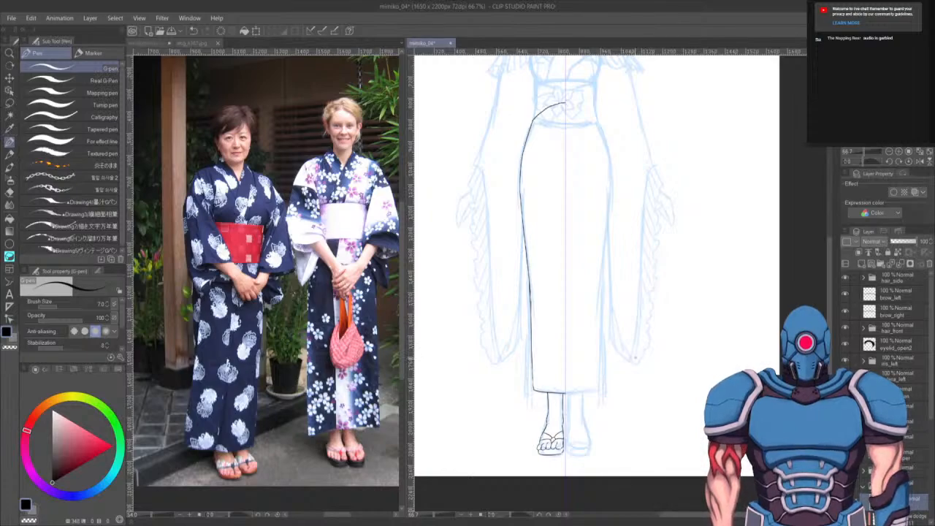
pyautogui.press('m')
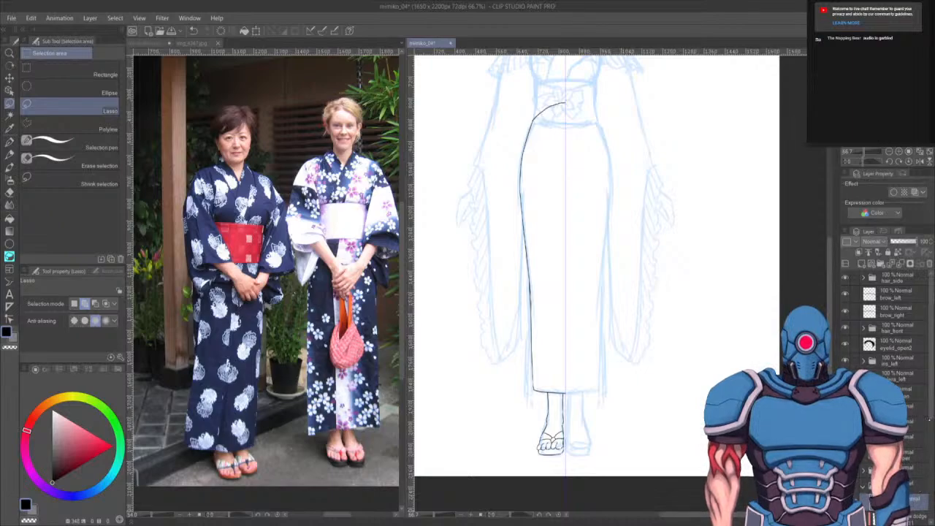
pyautogui.scroll(-5, 891, 329)
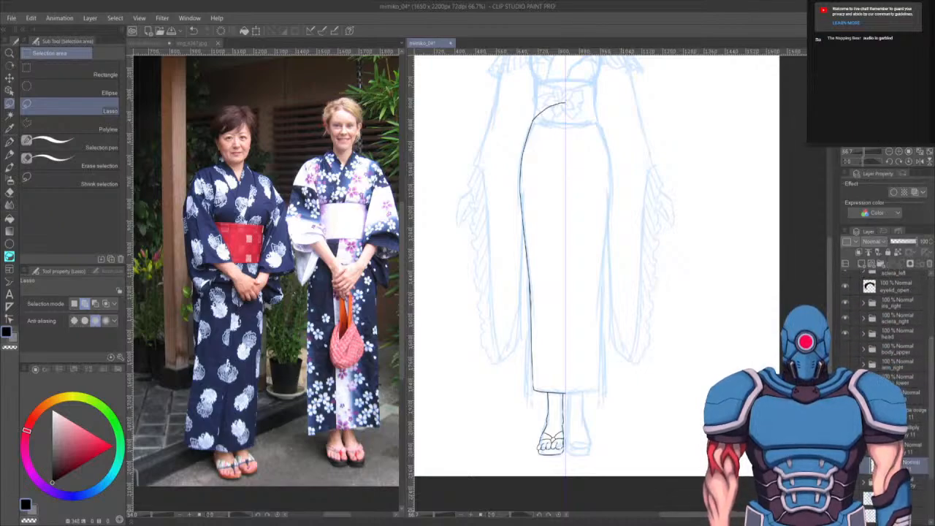
pyautogui.scroll(3, 556, 305)
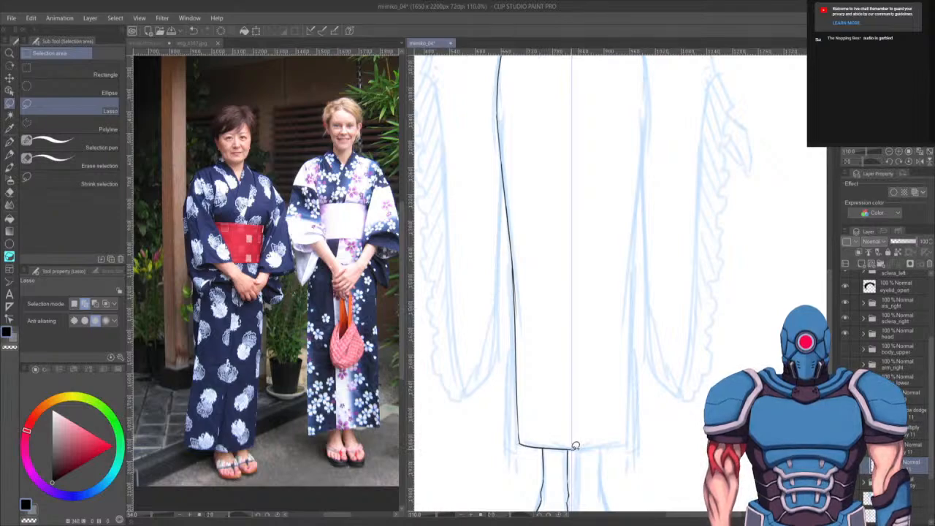
pyautogui.moveTo(576, 446)
pyautogui.mouseDown()
pyautogui.moveTo(556, 434)
pyautogui.moveTo(533, 320)
pyautogui.moveTo(531, 89)
pyautogui.moveTo(539, 64)
pyautogui.moveTo(574, 57)
pyautogui.mouseUp()
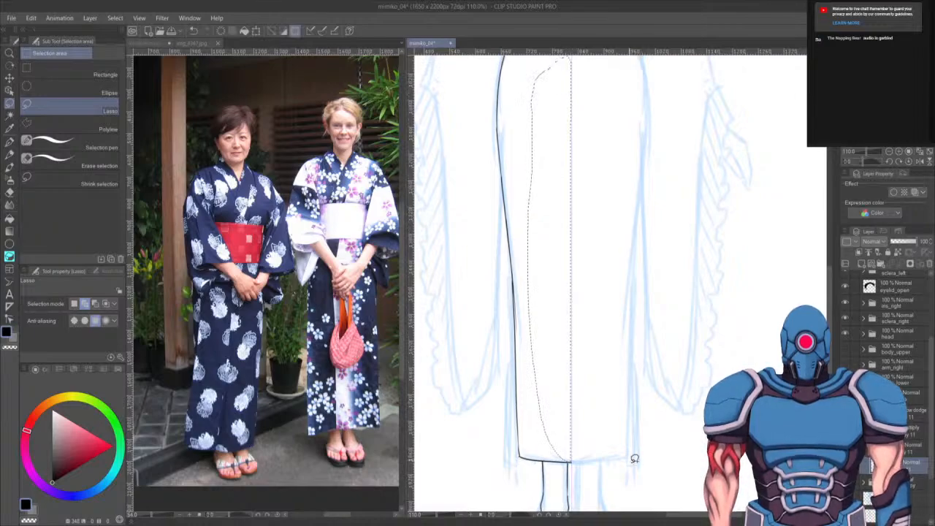
pyautogui.hotkey('ctrl', 'd')
pyautogui.scroll(3, 635, 459)
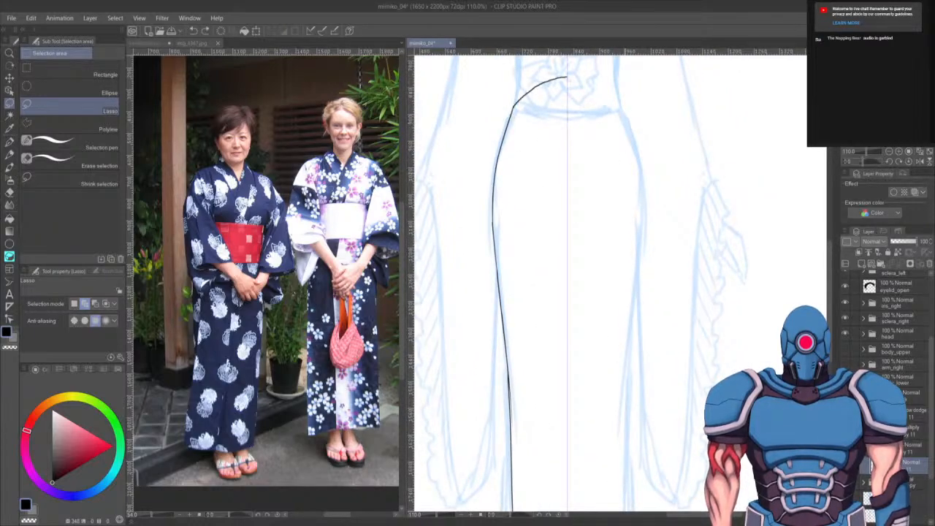
# - Lasso-select the left half of the kimono skirt from the obi down to the hem, including the left leg and foot
pyautogui.click(322, 30)
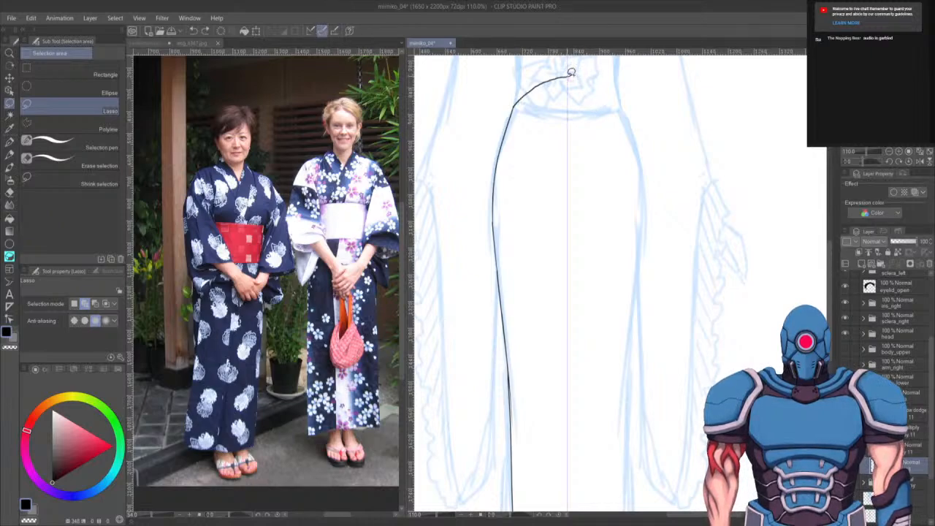
pyautogui.moveTo(572, 73)
pyautogui.mouseDown()
pyautogui.moveTo(537, 84)
pyautogui.moveTo(513, 111)
pyautogui.moveTo(497, 176)
pyautogui.moveTo(501, 268)
pyautogui.moveTo(534, 317)
pyautogui.moveTo(633, 334)
pyautogui.moveTo(636, 246)
pyautogui.mouseUp()
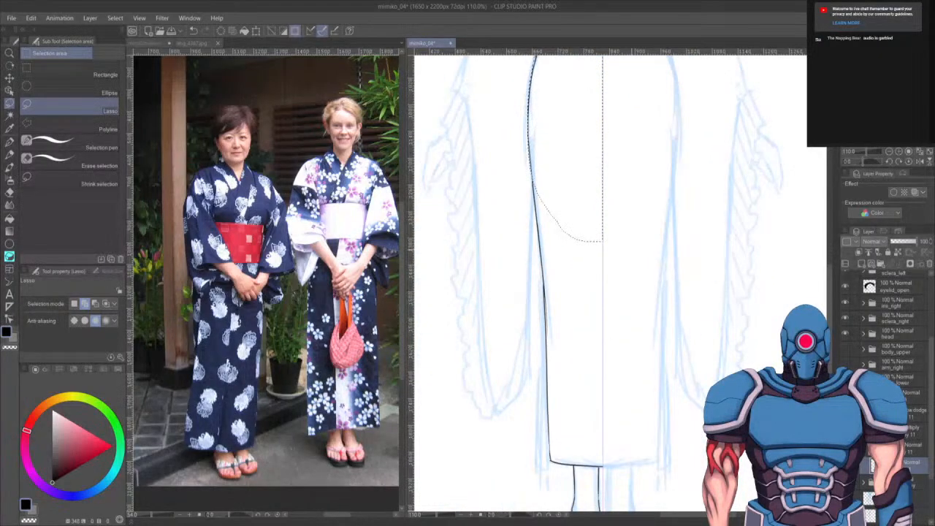
pyautogui.scroll(2, 628, 180)
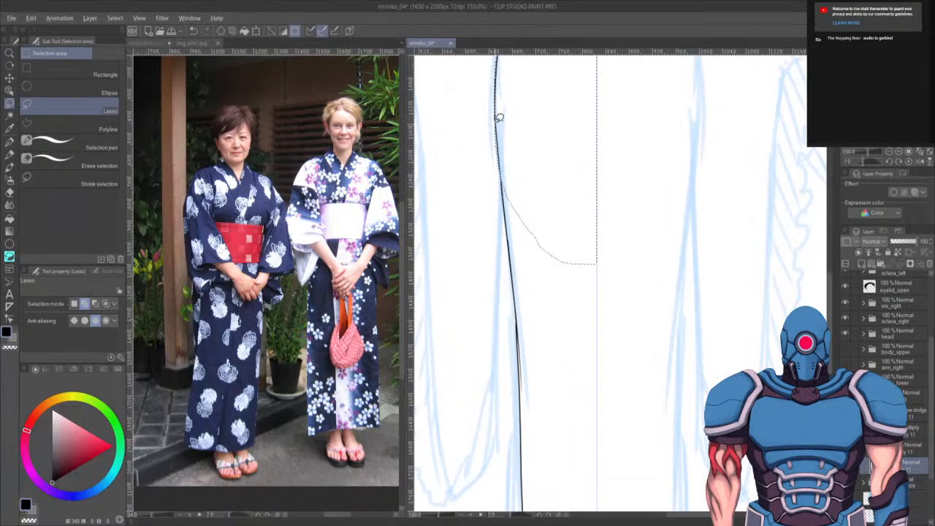
pyautogui.moveTo(548, 95); pyautogui.dragTo(536, 321)
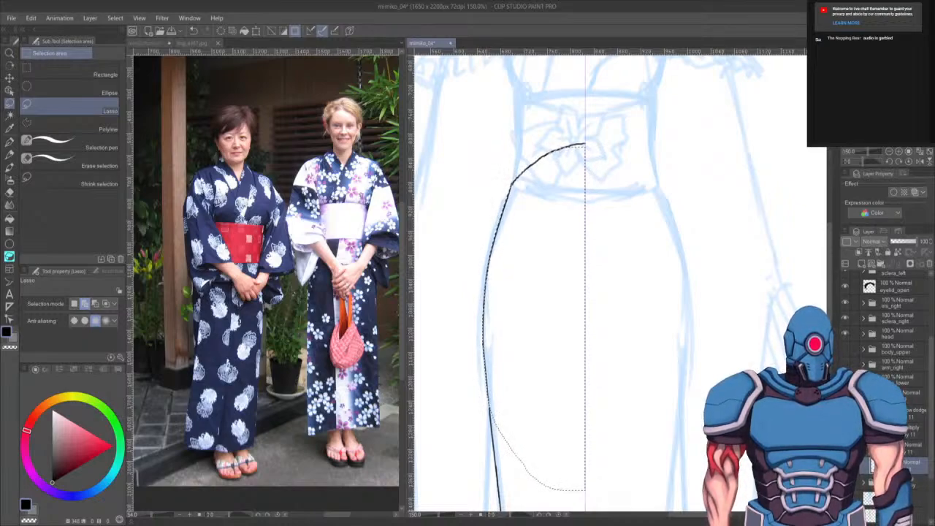
pyautogui.moveTo(507, 421)
pyautogui.mouseDown()
pyautogui.moveTo(526, 234)
pyautogui.moveTo(527, 310)
pyautogui.mouseUp()
pyautogui.moveTo(517, 221)
pyautogui.mouseDown()
pyautogui.moveTo(511, 213)
pyautogui.moveTo(526, 311)
pyautogui.moveTo(541, 166)
pyautogui.moveTo(522, 309)
pyautogui.moveTo(536, 390)
pyautogui.moveTo(610, 267)
pyautogui.moveTo(563, 434)
pyautogui.moveTo(607, 436)
pyautogui.moveTo(652, 218)
pyautogui.mouseUp()
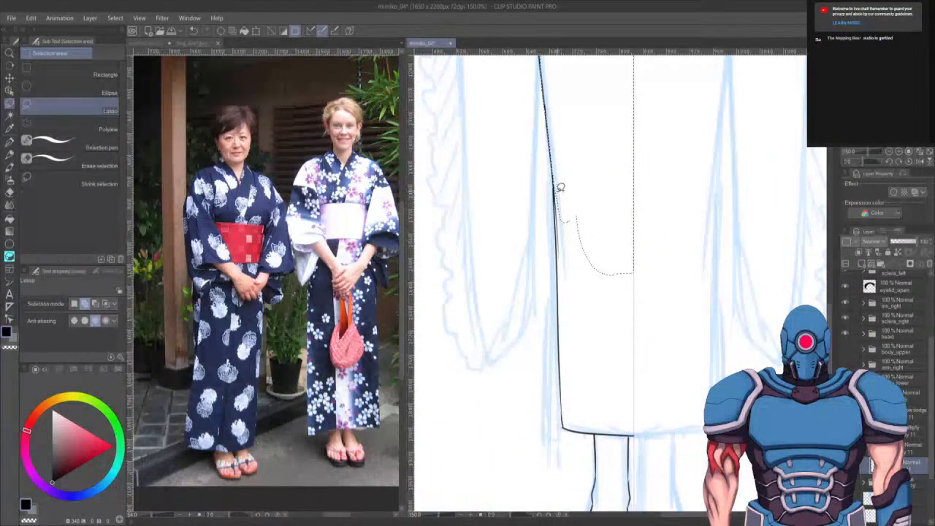
pyautogui.moveTo(562, 277)
pyautogui.mouseDown()
pyautogui.moveTo(613, 366)
pyautogui.moveTo(637, 356)
pyautogui.moveTo(641, 271)
pyautogui.mouseUp()
pyautogui.moveTo(632, 173); pyautogui.dragTo(632, 175)
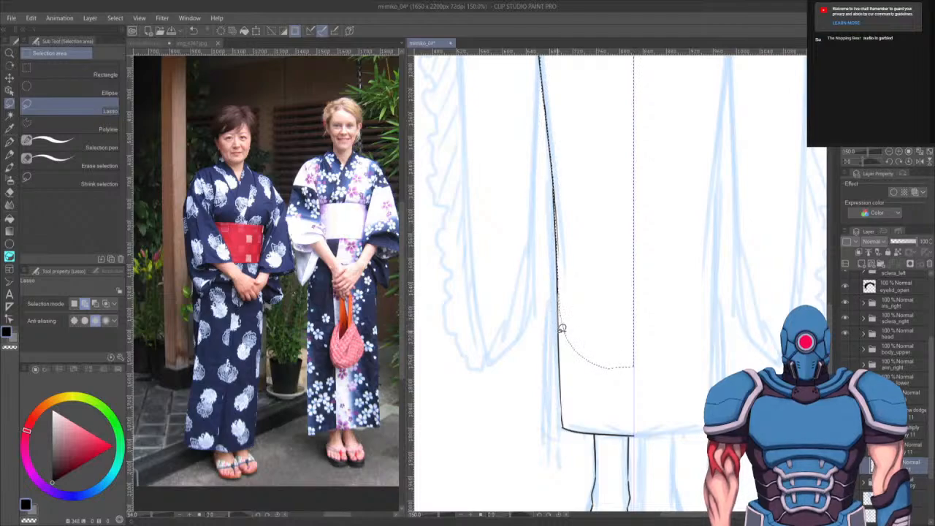
pyautogui.moveTo(565, 424)
pyautogui.mouseDown()
pyautogui.moveTo(611, 397)
pyautogui.moveTo(568, 358)
pyautogui.mouseUp()
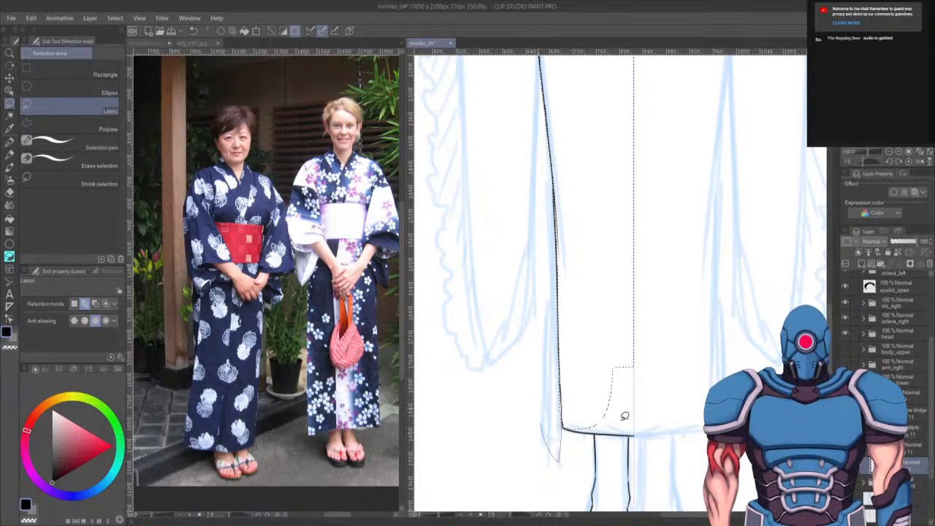
pyautogui.moveTo(564, 424)
pyautogui.mouseDown()
pyautogui.moveTo(639, 428)
pyautogui.moveTo(615, 236)
pyautogui.moveTo(596, 252)
pyautogui.mouseUp()
pyautogui.moveTo(675, 351); pyautogui.dragTo(686, 251)
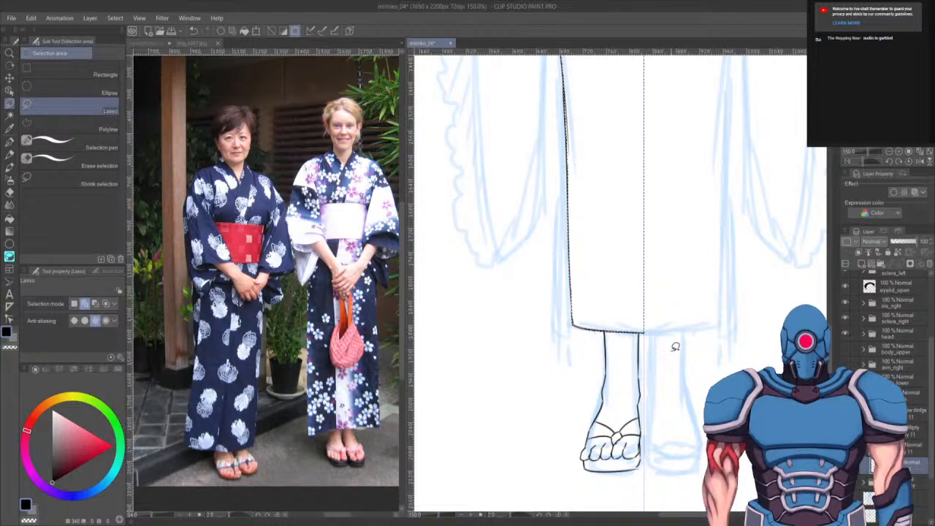
pyautogui.scroll(6, 655, 345)
pyautogui.moveTo(649, 355); pyautogui.dragTo(660, 238)
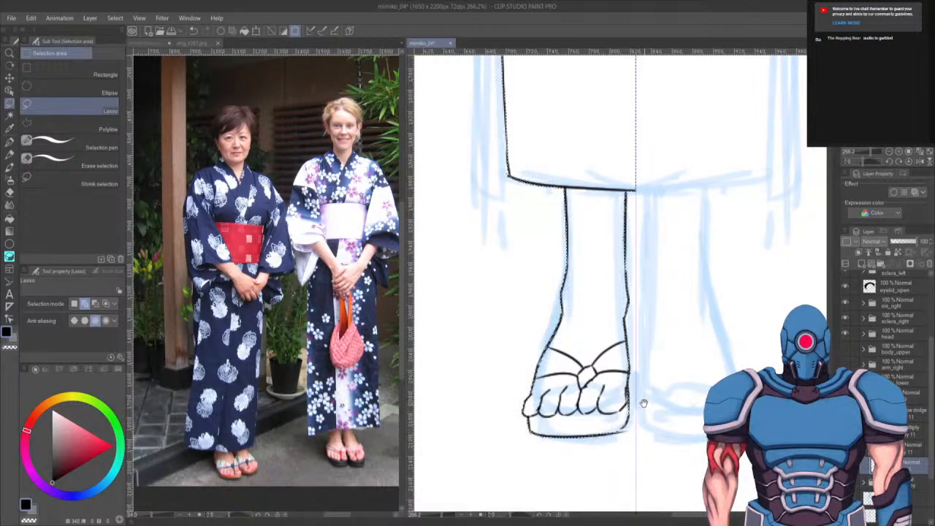
pyautogui.moveTo(644, 403); pyautogui.dragTo(643, 411)
# - Fill the selected left half of the skirt with the sleeves' light pink on the colour layer, then deselect
pyautogui.scroll(-4, 614, 374)
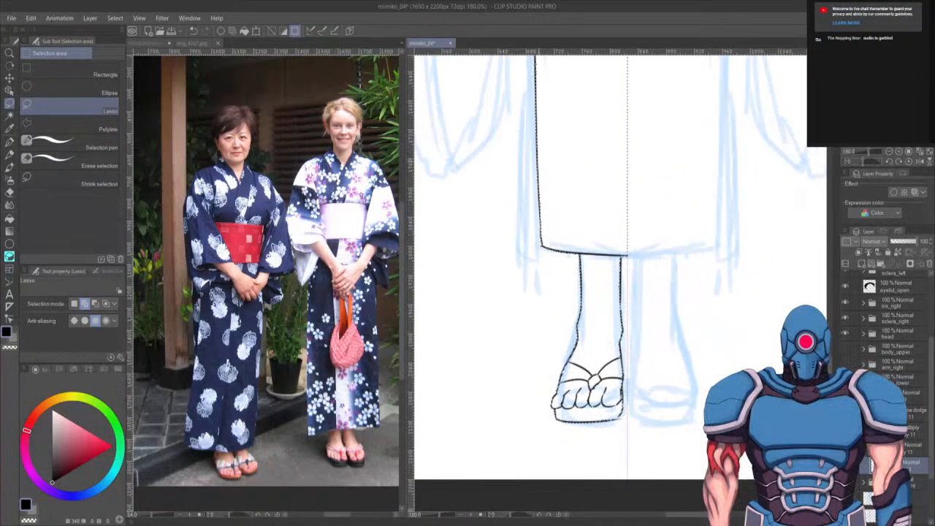
pyautogui.scroll(-2, 548, 152)
pyautogui.scroll(-1, 569, 196)
pyautogui.press('g')
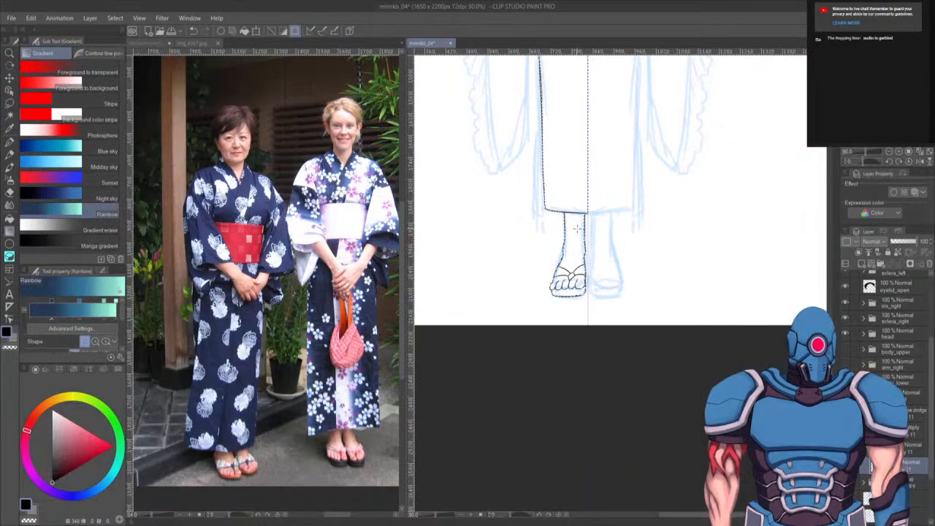
pyautogui.press('g')
pyautogui.moveTo(613, 370)
pyautogui.mouseDown()
pyautogui.moveTo(626, 444)
pyautogui.moveTo(676, 422)
pyautogui.mouseUp()
pyautogui.scroll(-3, 685, 317)
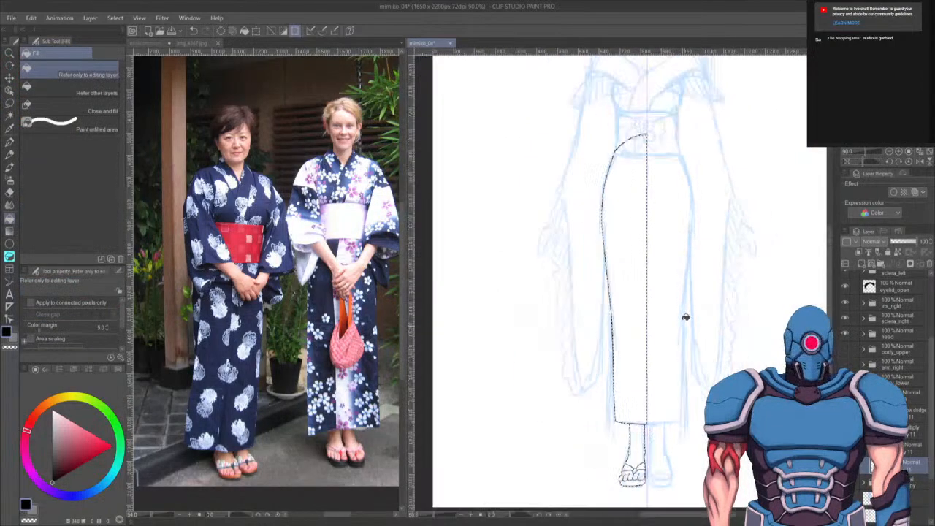
pyautogui.click(846, 365)
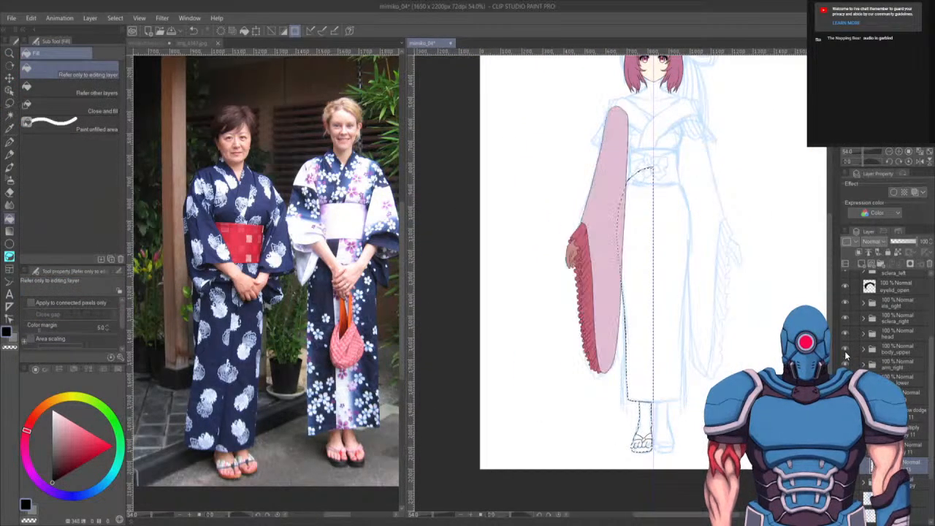
pyautogui.click(846, 350)
pyautogui.keyDown('alt'); pyautogui.click(595, 217); pyautogui.keyUp('alt')
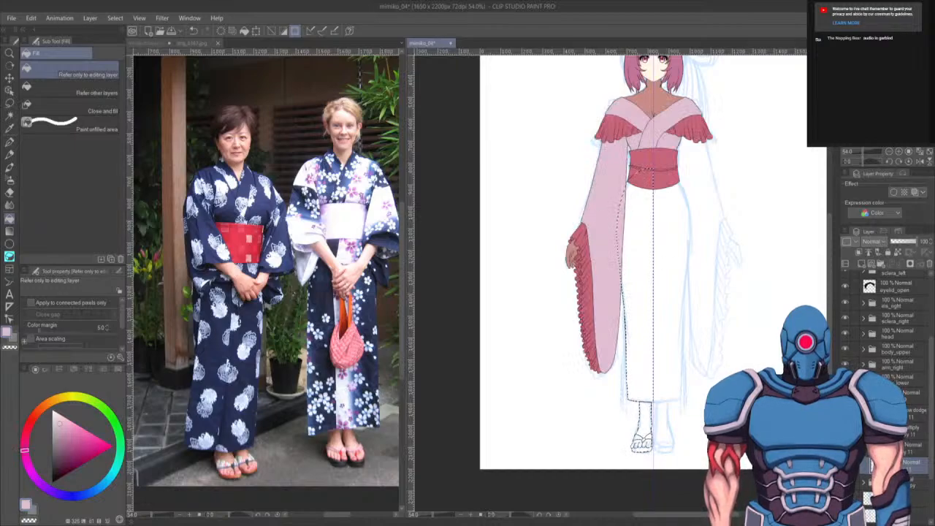
pyautogui.click(643, 282)
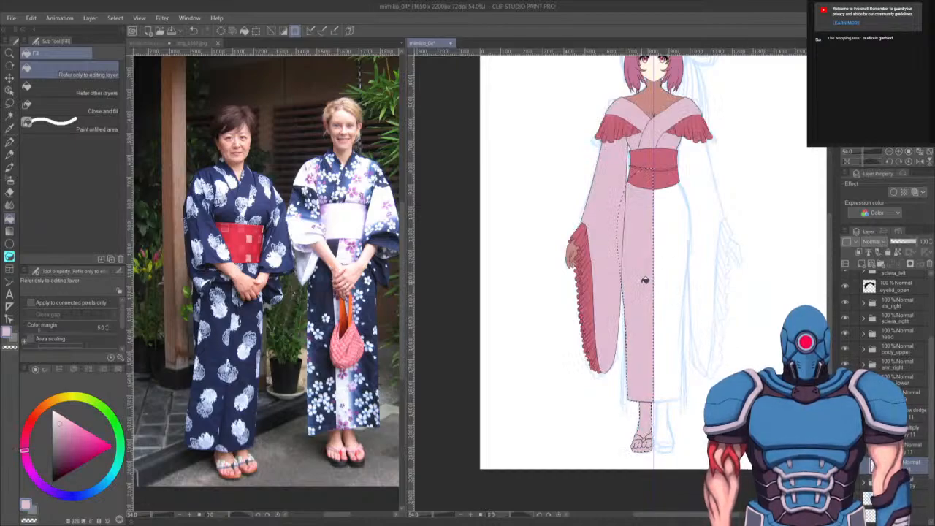
pyautogui.hotkey('ctrl', 'd')
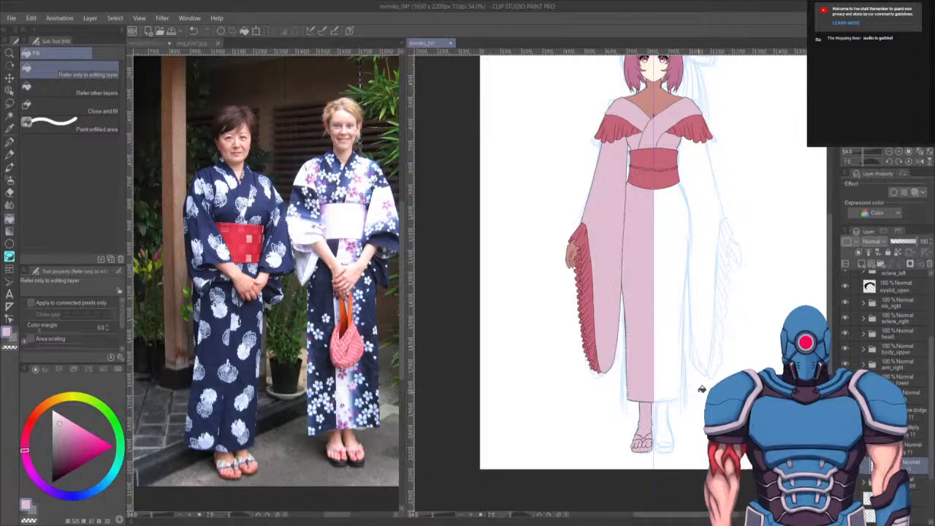
# - Review the newly coloured skirt, sleeves and hem across the lower body
pyautogui.click(891, 378)
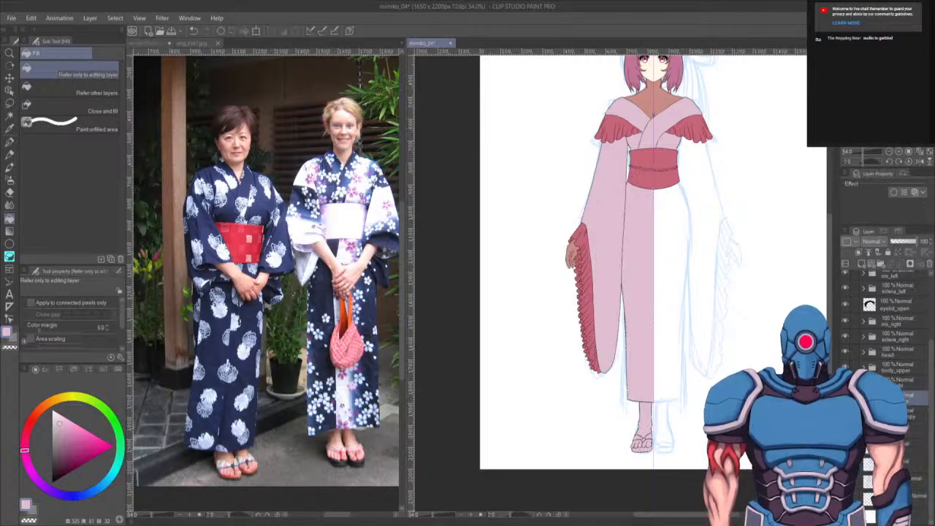
pyautogui.moveTo(891, 373); pyautogui.dragTo(890, 377)
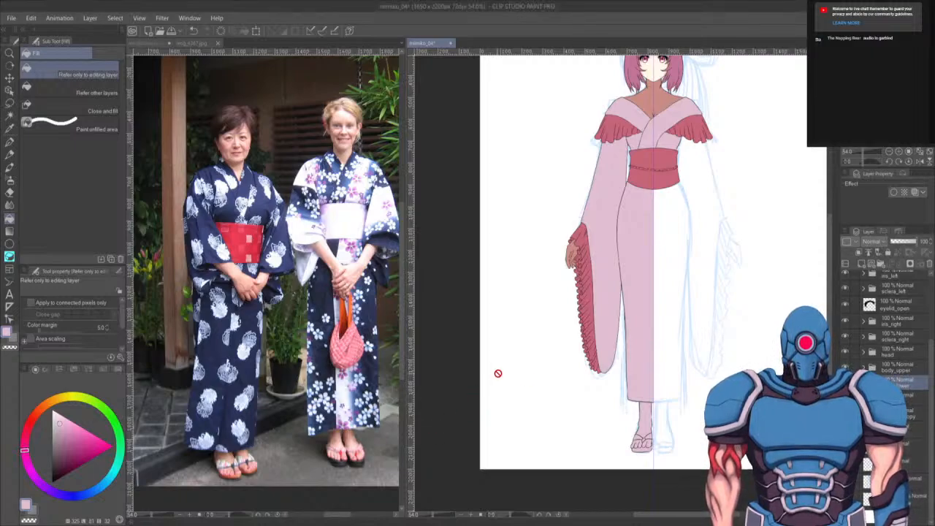
pyautogui.scroll(4, 497, 374)
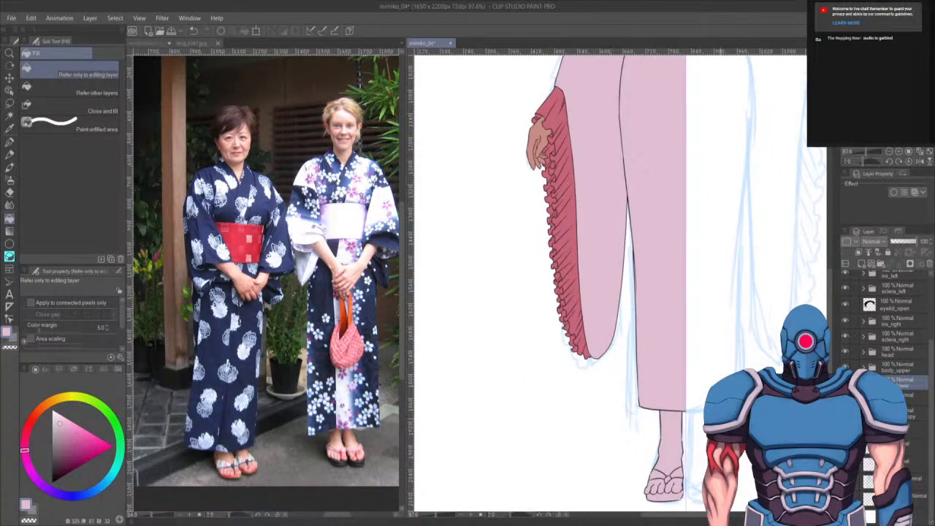
pyautogui.moveTo(743, 407); pyautogui.dragTo(681, 461)
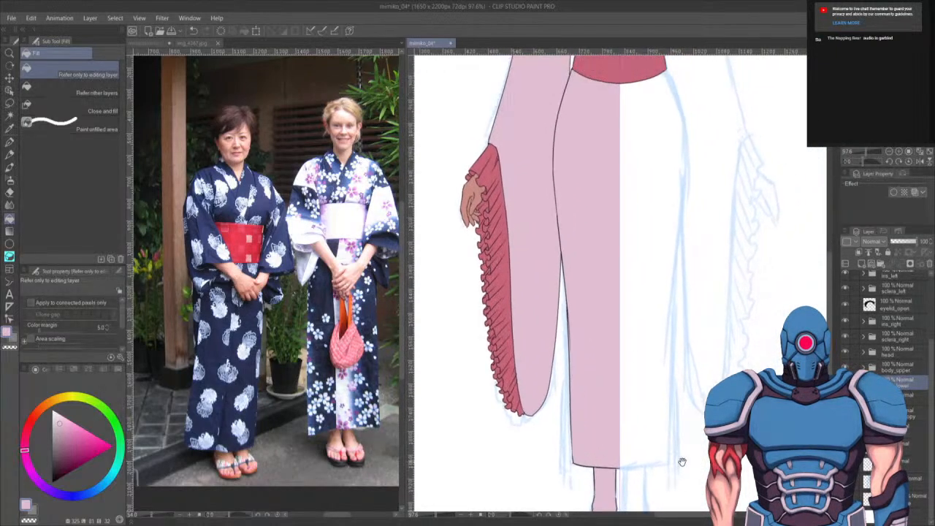
pyautogui.moveTo(701, 402); pyautogui.dragTo(672, 485)
pyautogui.moveTo(734, 405); pyautogui.dragTo(713, 469)
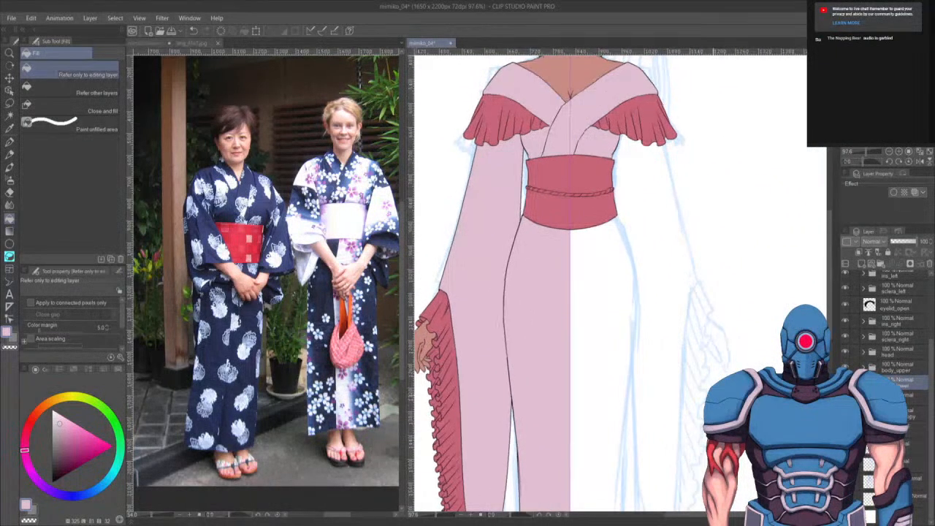
pyautogui.scroll(-1, 691, 432)
pyautogui.moveTo(697, 428); pyautogui.dragTo(787, 199)
pyautogui.scroll(1, 747, 336)
# - Paint the left leg with the hand's skin tone using the G-pen at size 40 on the skin layer
pyautogui.press('p')
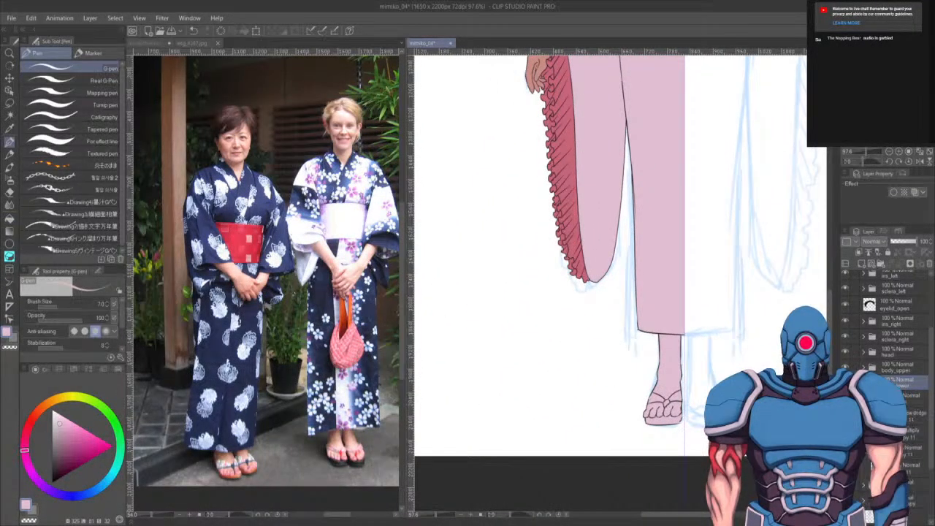
pyautogui.click(911, 450)
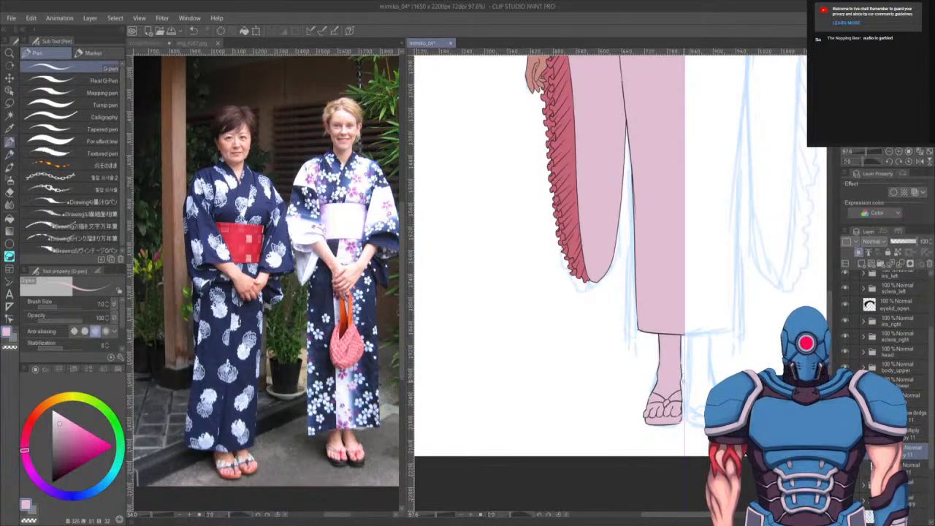
pyautogui.press(']')
pyautogui.press(']')
pyautogui.press(']')
pyautogui.press(']')
pyautogui.press(']')
pyautogui.press(']')
pyautogui.press(']')
pyautogui.press(']')
pyautogui.press(']')
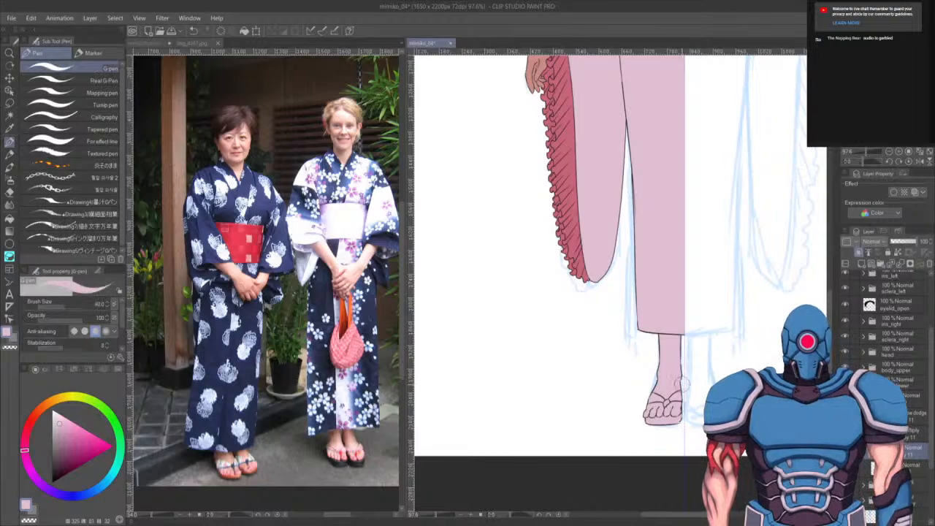
pyautogui.moveTo(582, 97); pyautogui.dragTo(563, 251)
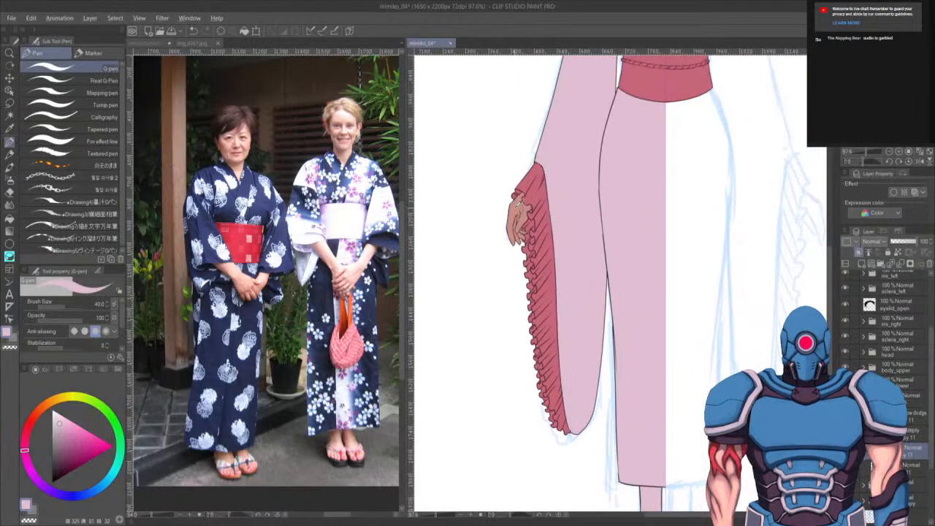
pyautogui.keyDown('alt'); pyautogui.click(513, 213); pyautogui.keyUp('alt')
pyautogui.scroll(-5, 624, 384)
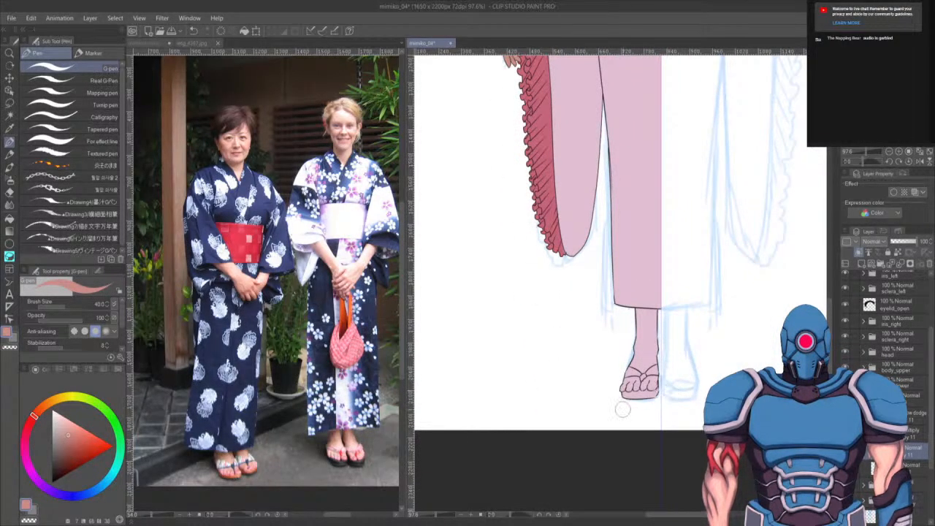
pyautogui.moveTo(653, 399)
pyautogui.mouseDown()
pyautogui.moveTo(661, 387)
pyautogui.moveTo(591, 397)
pyautogui.moveTo(703, 362)
pyautogui.moveTo(718, 328)
pyautogui.moveTo(627, 319)
pyautogui.moveTo(671, 316)
pyautogui.moveTo(648, 318)
pyautogui.moveTo(661, 317)
pyautogui.mouseUp()
# - Open the pink-haired character reference image and pan to its shoe
pyautogui.click(192, 43)
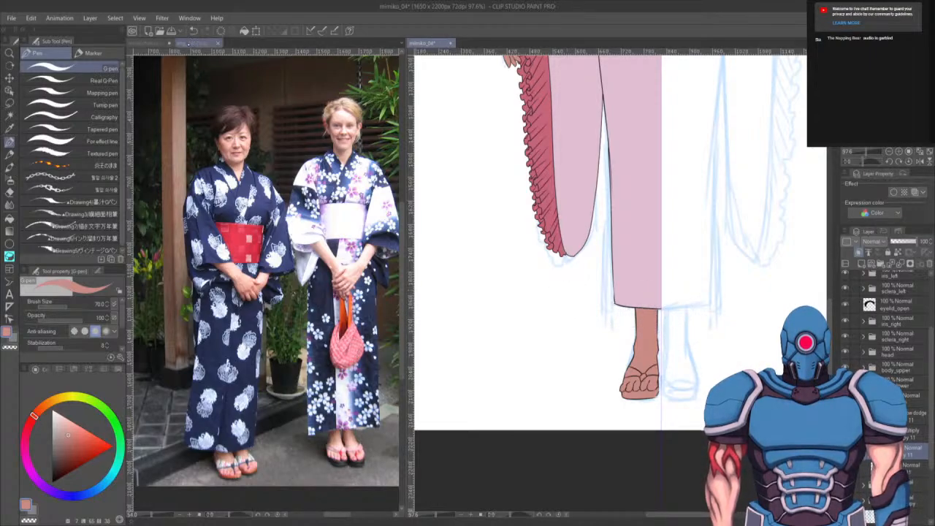
pyautogui.click(154, 43)
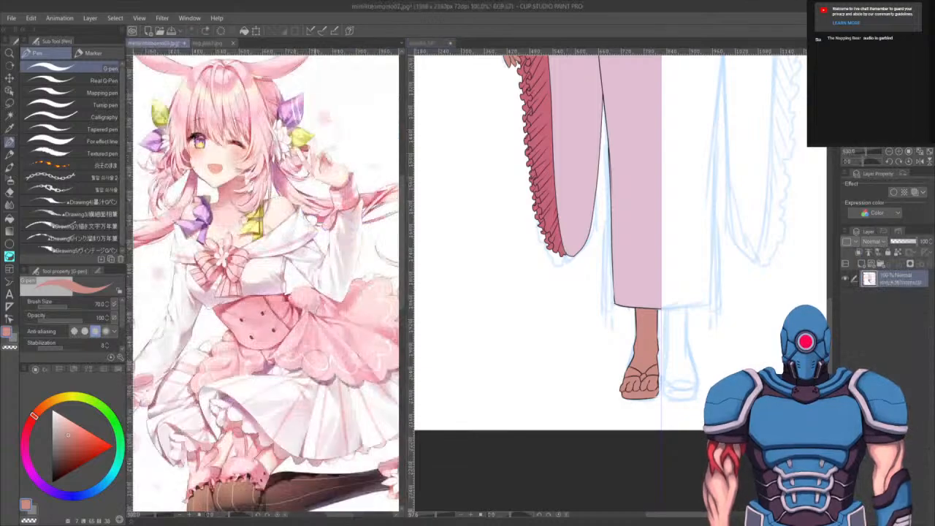
pyautogui.moveTo(337, 462); pyautogui.dragTo(162, 381)
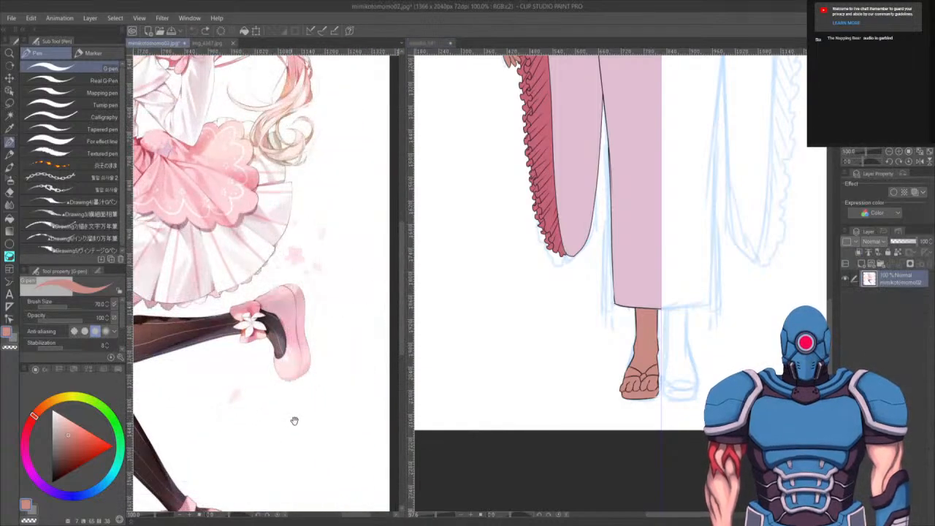
# - Paint the sandal sole under the foot deep pink with the G-pen reduced to size 25
pyautogui.click(588, 255)
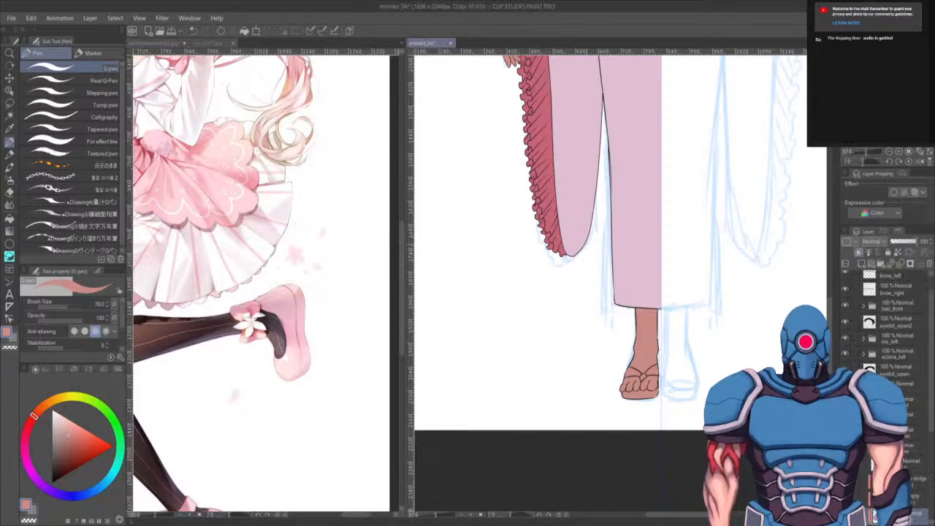
pyautogui.keyDown('alt'); pyautogui.click(542, 140); pyautogui.keyUp('alt')
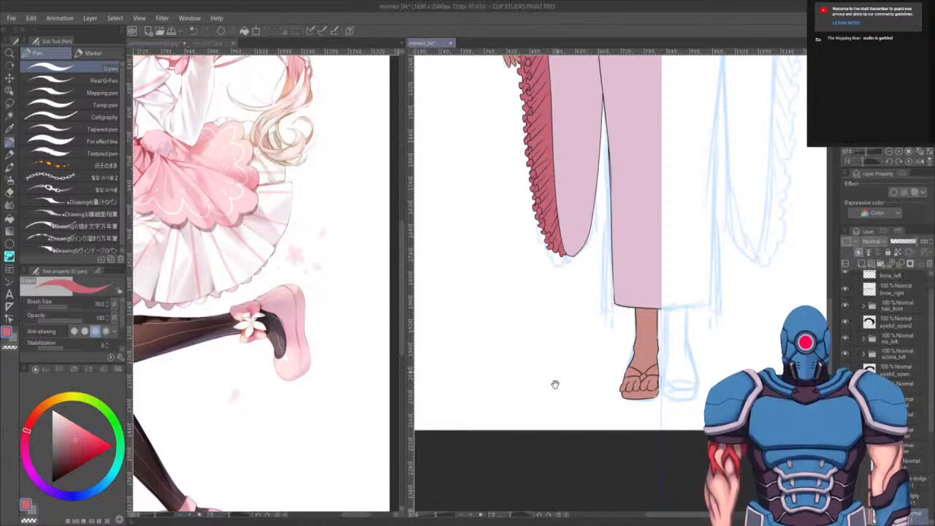
pyautogui.moveTo(604, 411); pyautogui.dragTo(584, 378)
pyautogui.scroll(4, 526, 358)
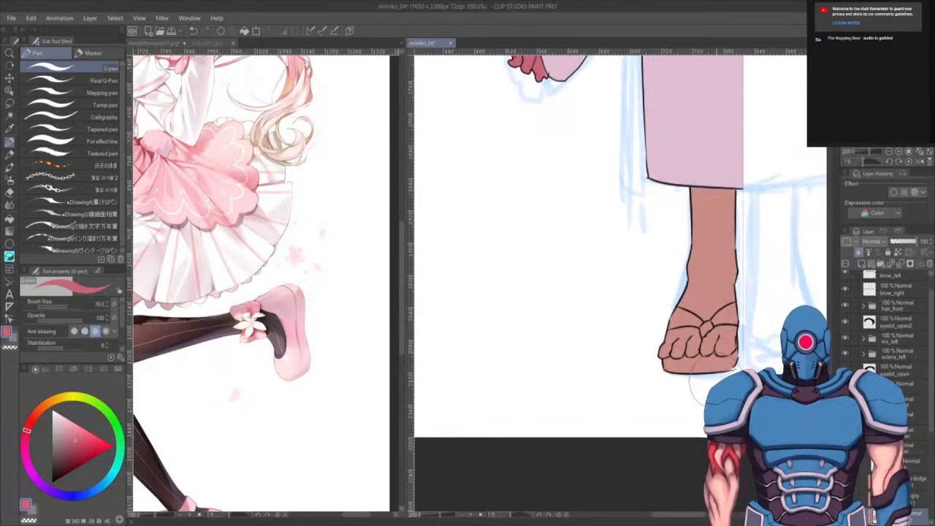
pyautogui.press('[')
pyautogui.press('[')
pyautogui.press('[')
pyautogui.press('[')
pyautogui.press('[')
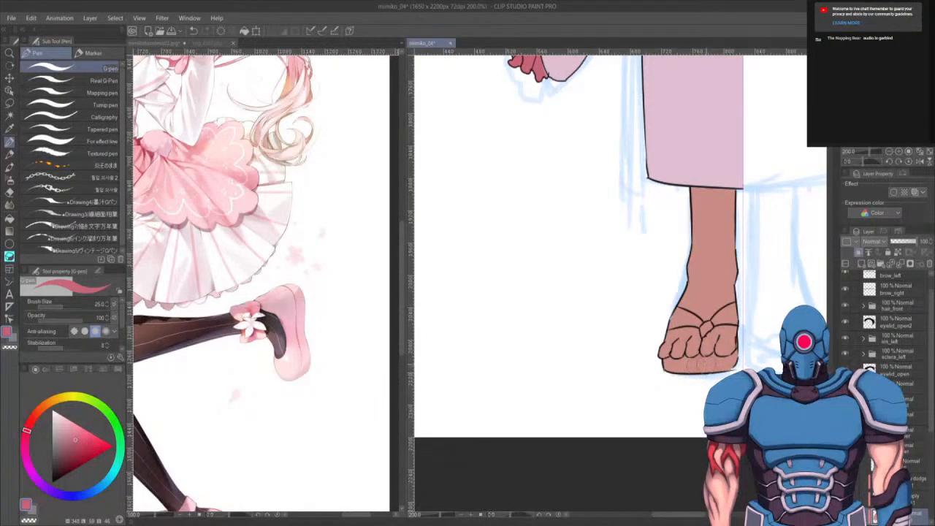
pyautogui.moveTo(733, 368)
pyautogui.mouseDown()
pyautogui.moveTo(654, 366)
pyautogui.moveTo(731, 360)
pyautogui.mouseUp()
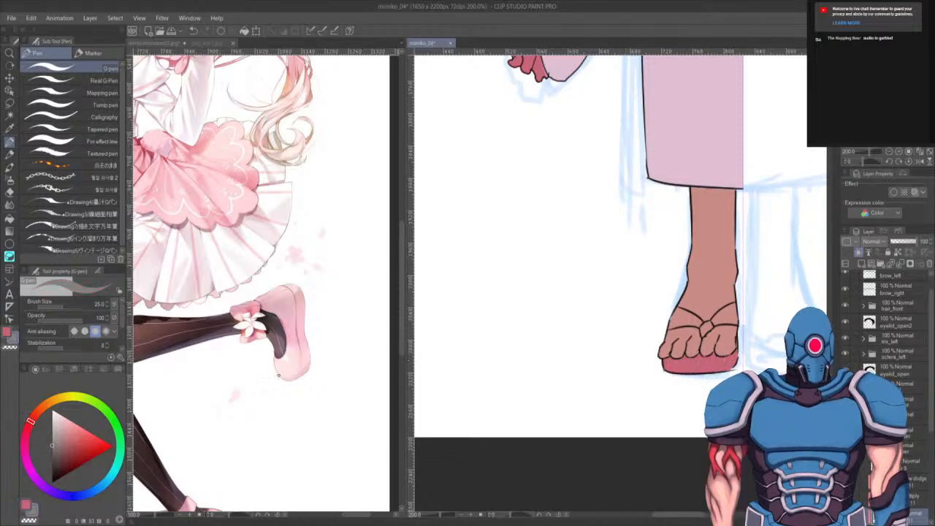
# - Paint the sandal's thong strap in light pink, undoing one stray stroke
pyautogui.keyDown('alt'); pyautogui.click(695, 140); pyautogui.keyUp('alt')
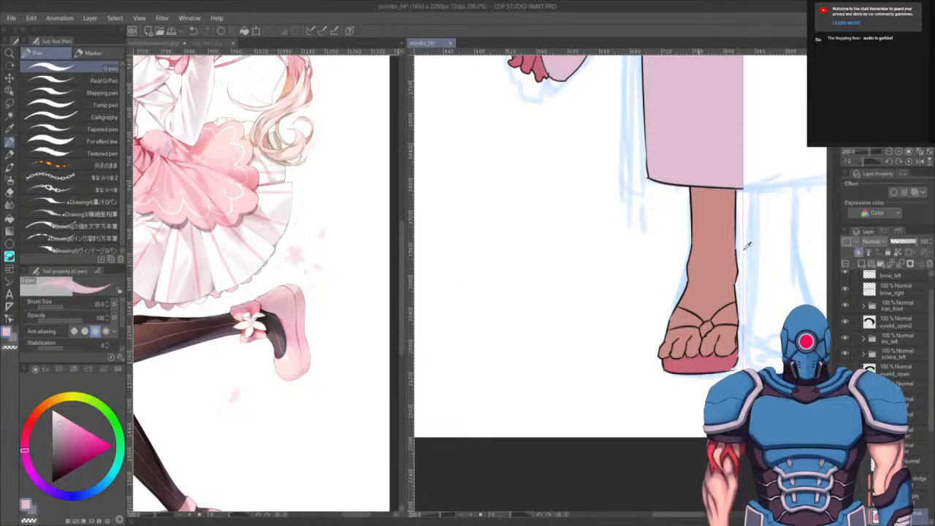
pyautogui.moveTo(665, 327)
pyautogui.mouseDown()
pyautogui.moveTo(683, 318)
pyautogui.moveTo(706, 326)
pyautogui.moveTo(739, 303)
pyautogui.moveTo(744, 316)
pyautogui.mouseUp()
pyautogui.hotkey('ctrl', 'z')
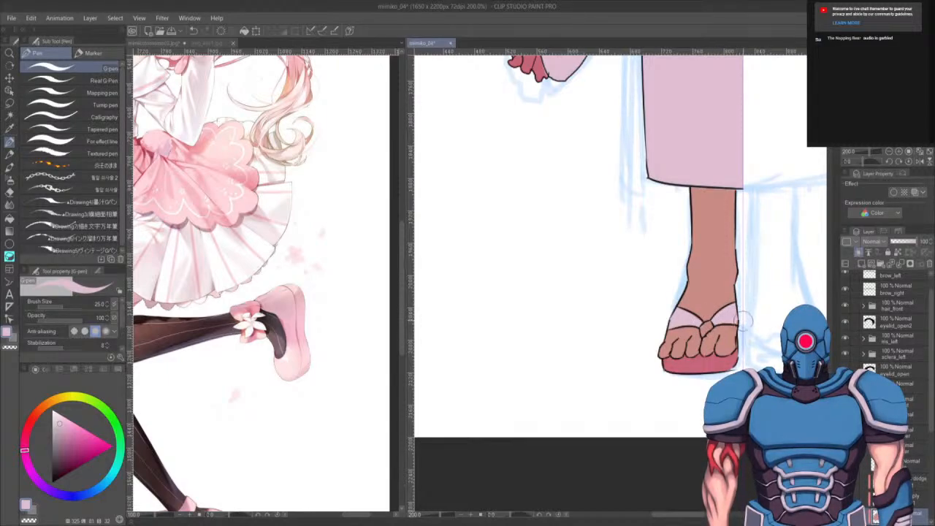
# - Switch to the deep pink and colour the strap's toe post and sandal edge
pyautogui.press('x')
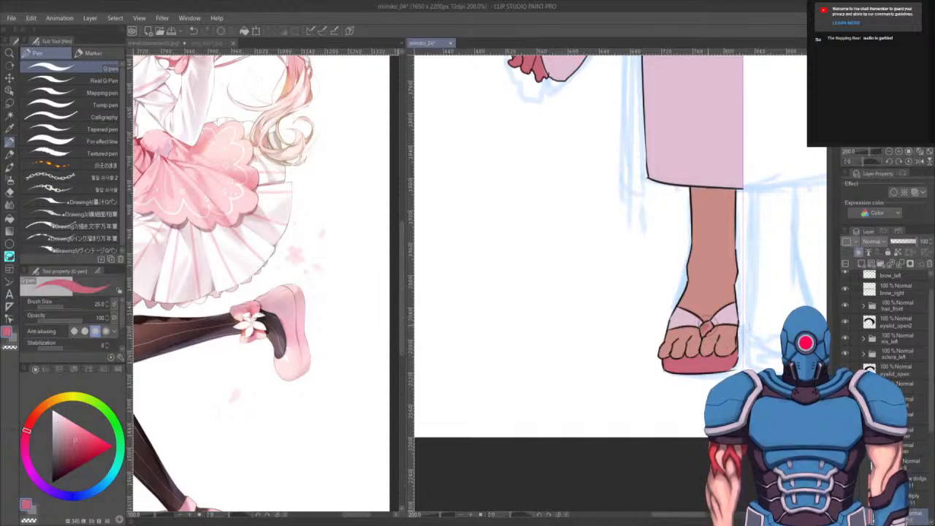
pyautogui.moveTo(700, 323); pyautogui.dragTo(702, 328)
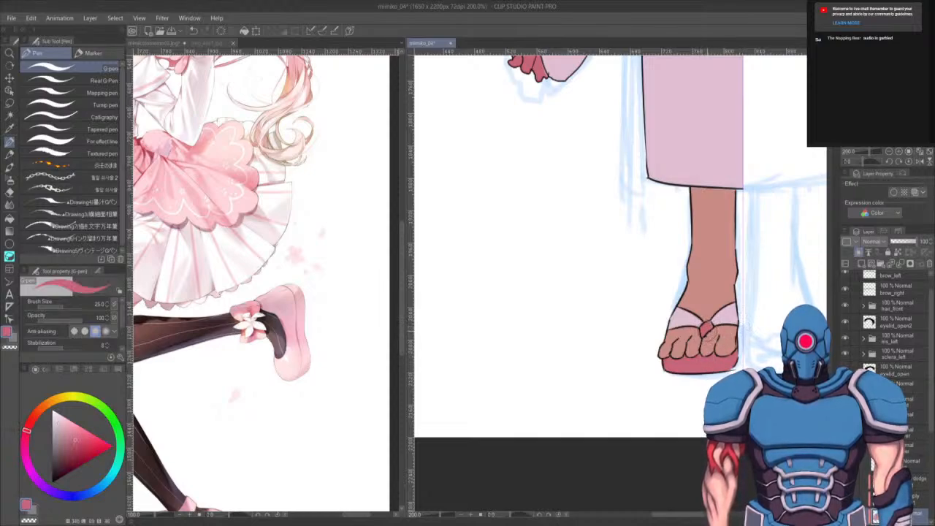
pyautogui.press('x')
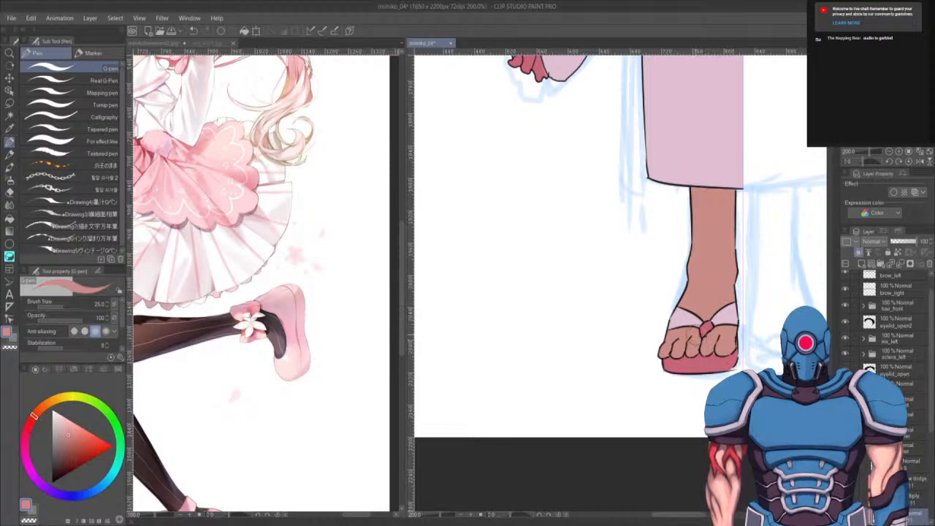
pyautogui.moveTo(758, 328); pyautogui.dragTo(750, 340)
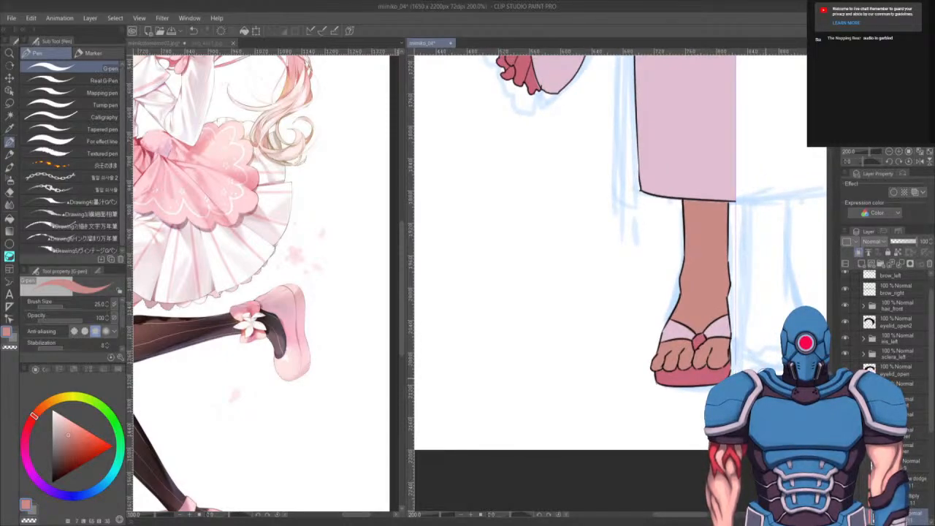
pyautogui.press('c')
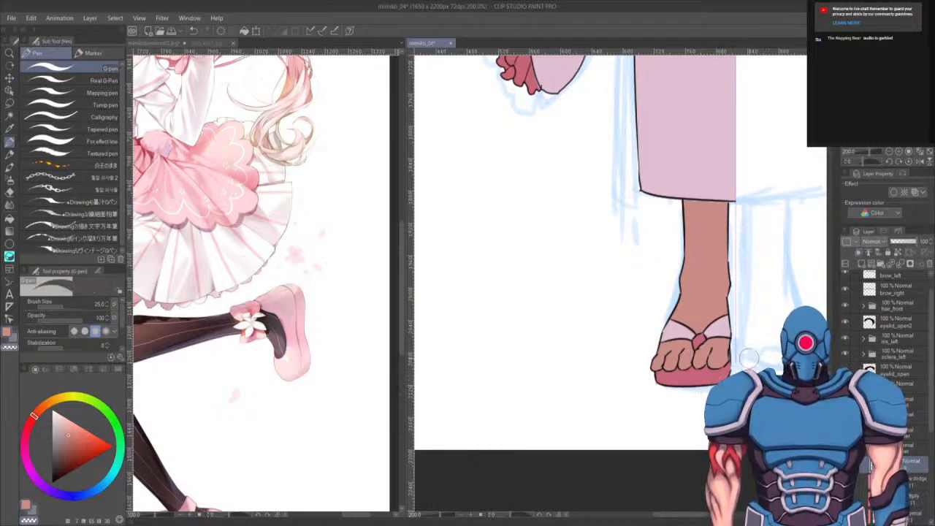
pyautogui.press('c')
pyautogui.scroll(-2, 752, 332)
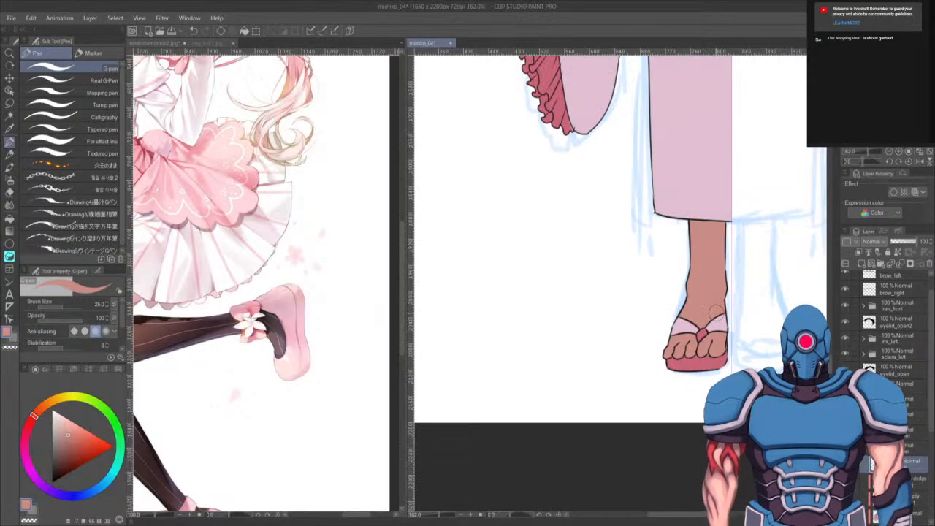
pyautogui.scroll(2, 713, 311)
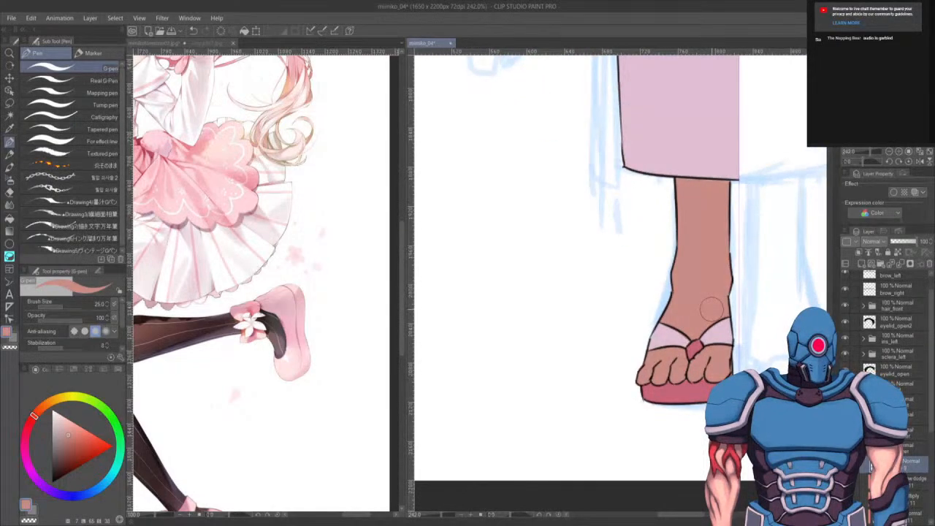
# - Draw black toe outlines on the foot with the pen at size 6, redrawing one line
pyautogui.press('[')
pyautogui.press('[')
pyautogui.press('[')
pyautogui.press('[')
pyautogui.press('[')
pyautogui.press('[')
pyautogui.press('[')
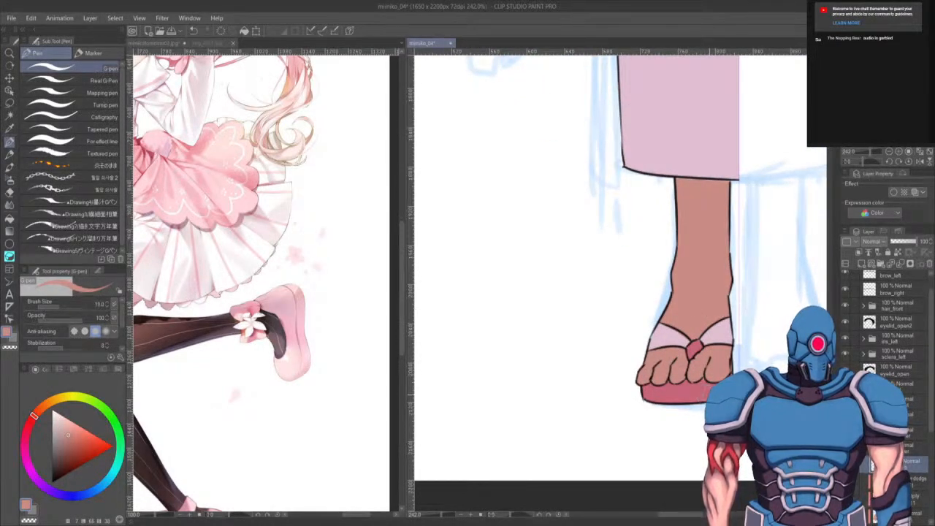
pyautogui.keyDown('alt'); pyautogui.click(713, 328); pyautogui.keyUp('alt')
pyautogui.press(']')
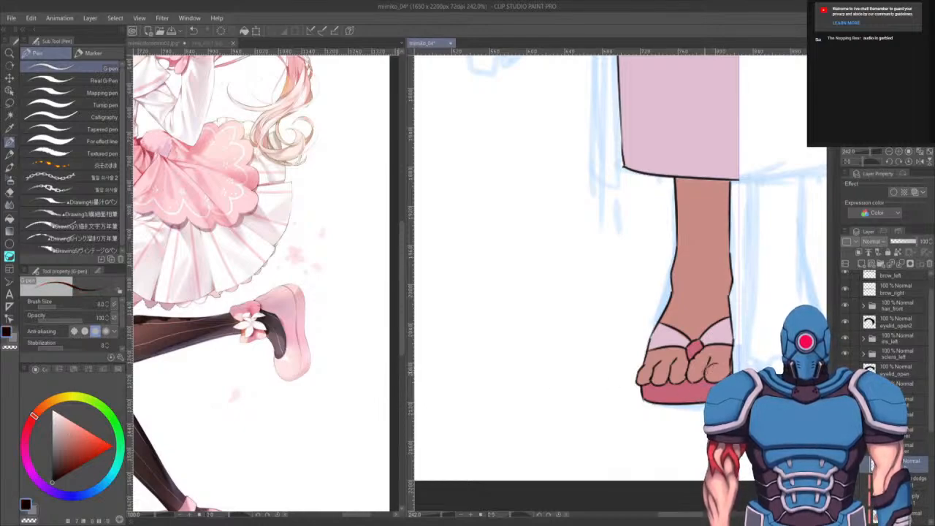
pyautogui.moveTo(714, 364)
pyautogui.mouseDown()
pyautogui.moveTo(715, 373)
pyautogui.moveTo(653, 378)
pyautogui.mouseUp()
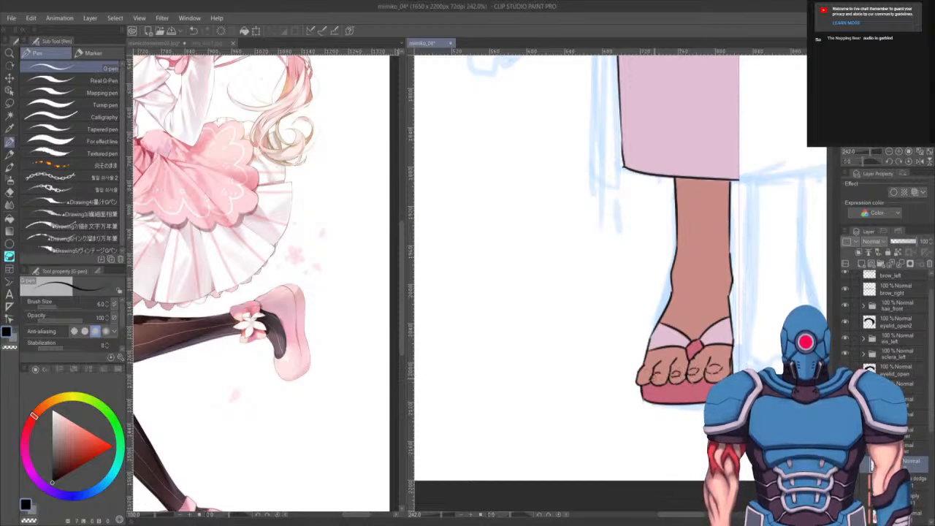
pyautogui.hotkey('ctrl', 'z')
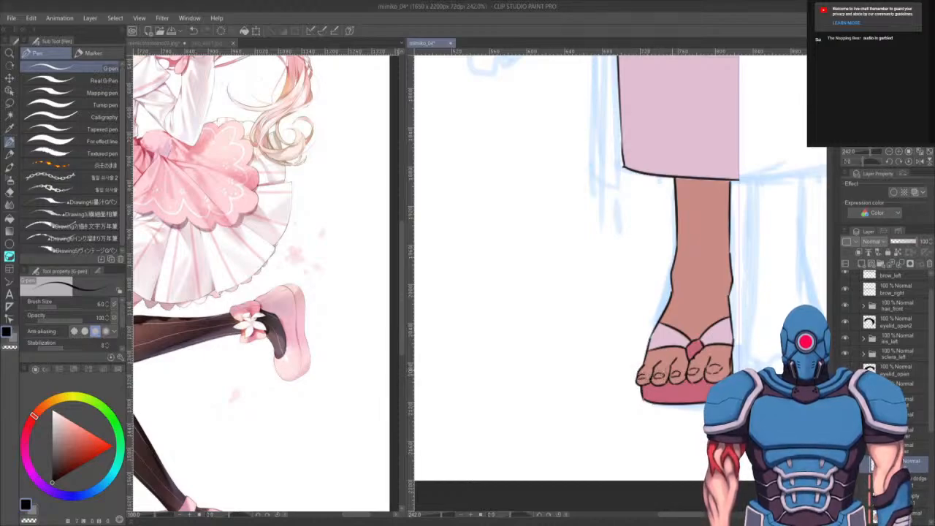
pyautogui.moveTo(683, 391); pyautogui.dragTo(659, 422)
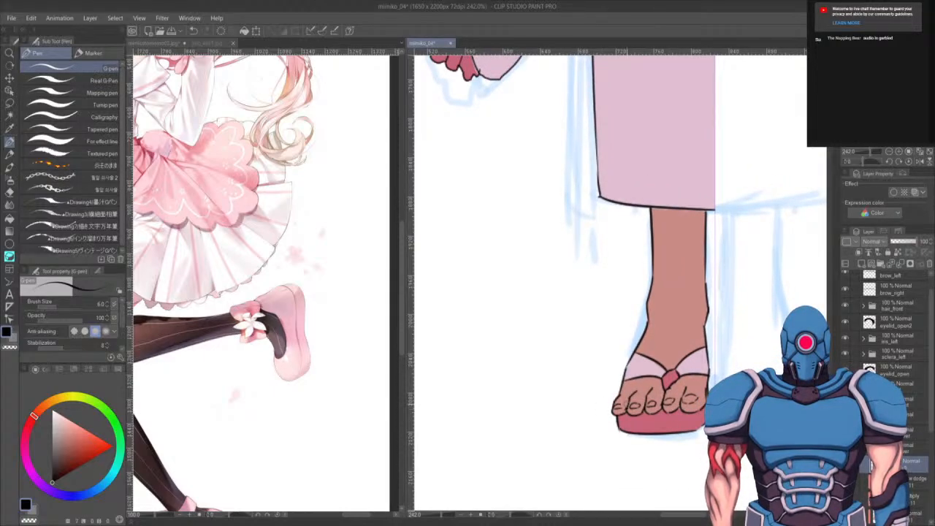
pyautogui.scroll(-10, 610, 431)
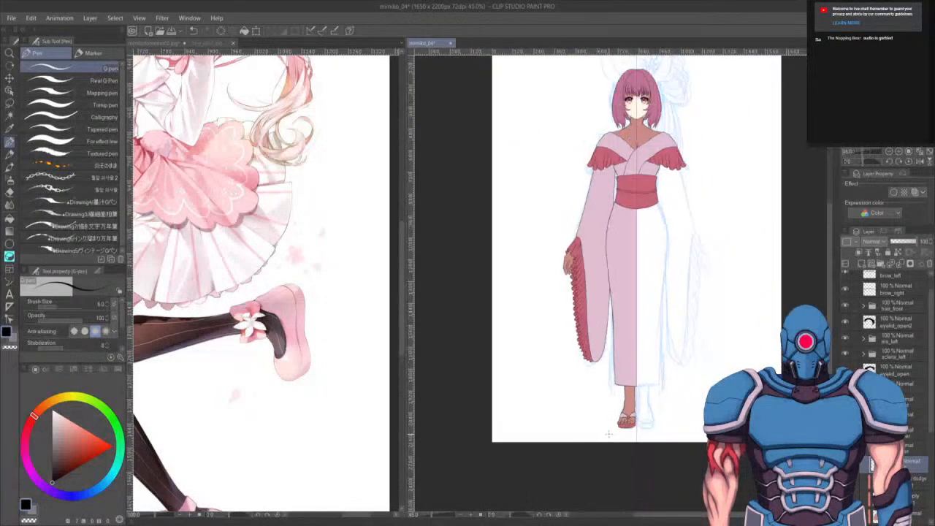
pyautogui.moveTo(722, 356); pyautogui.dragTo(708, 388)
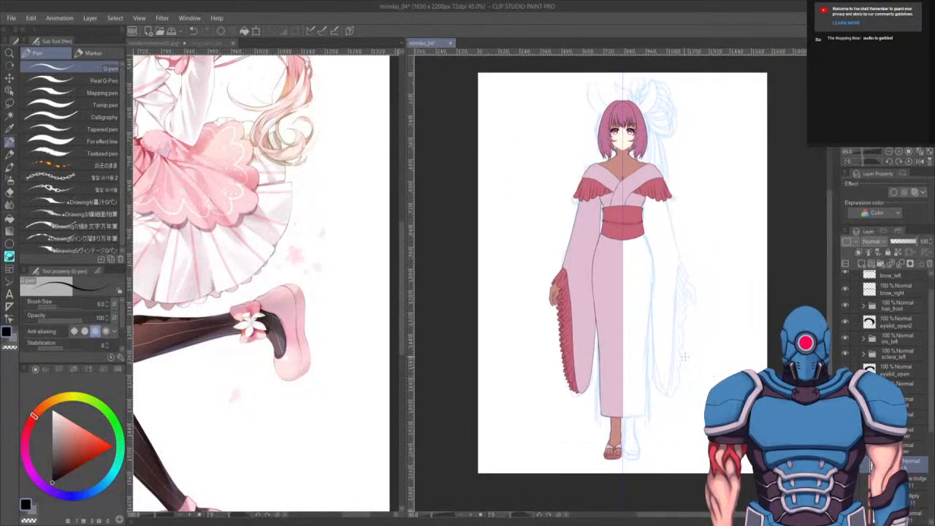
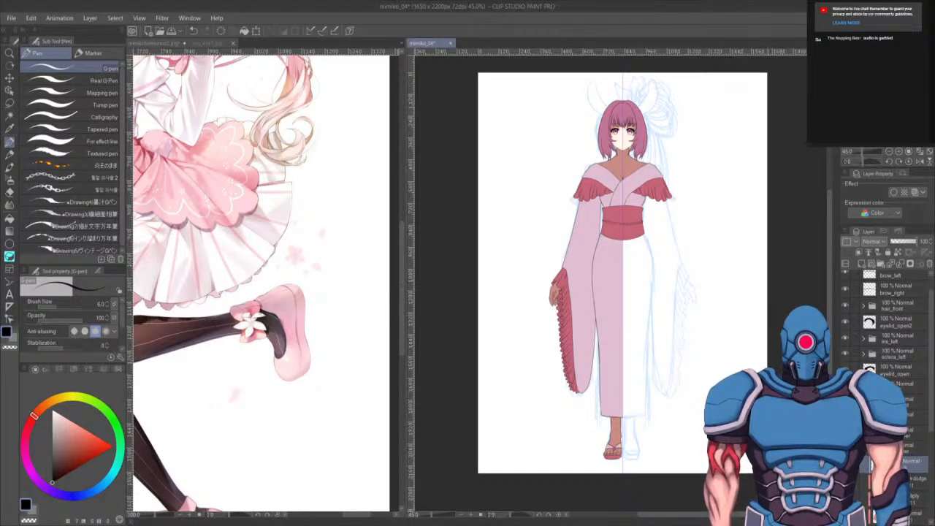
# - Save the illustration file
pyautogui.moveTo(780, 363); pyautogui.dragTo(750, 356)
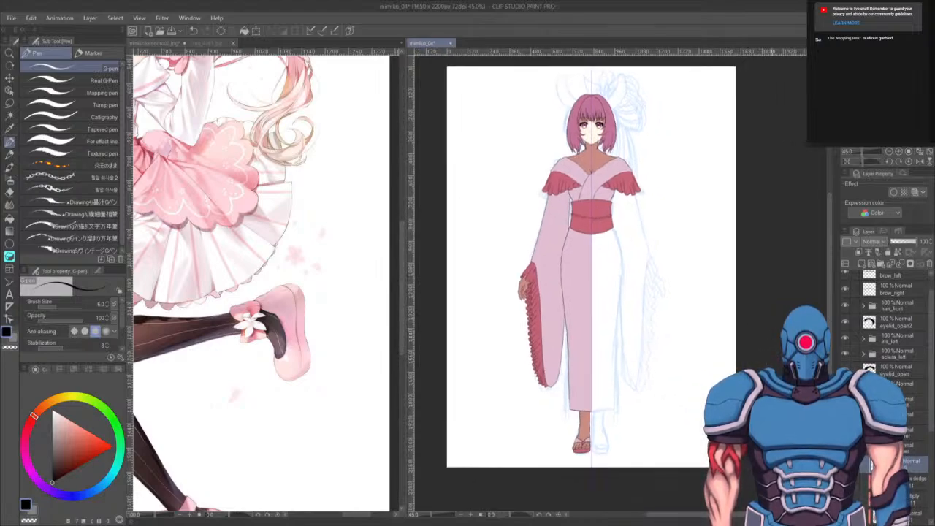
pyautogui.click(864, 448)
pyautogui.hotkey('ctrl', 's')
pyautogui.moveTo(746, 363); pyautogui.dragTo(761, 372)
# - Examine the sandal in the reference drawing and the character's yukata and feet at several zoom levels
pyautogui.click(286, 412)
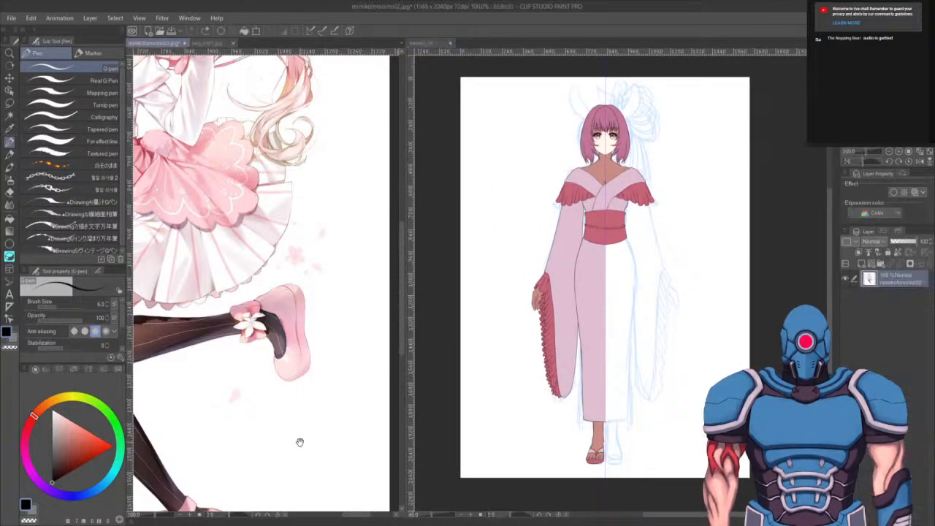
pyautogui.scroll(-3, 302, 442)
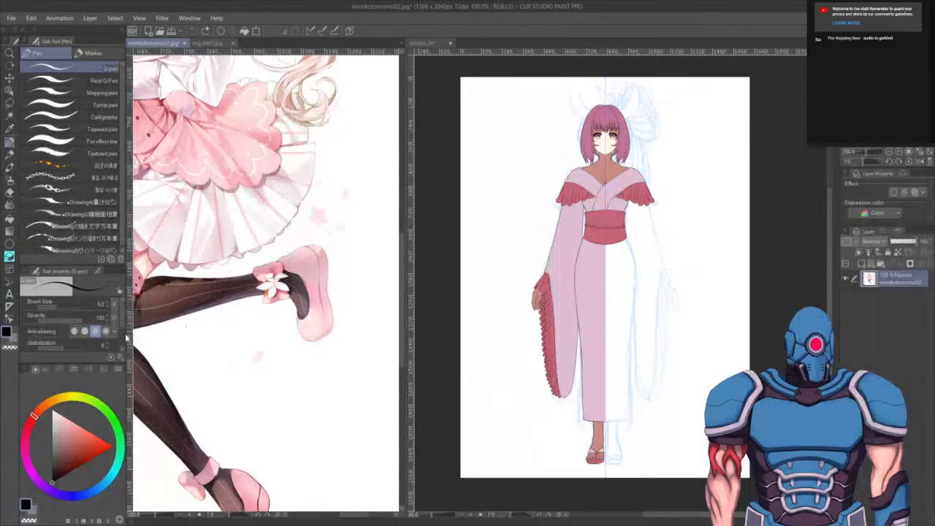
pyautogui.moveTo(250, 424); pyautogui.dragTo(301, 428)
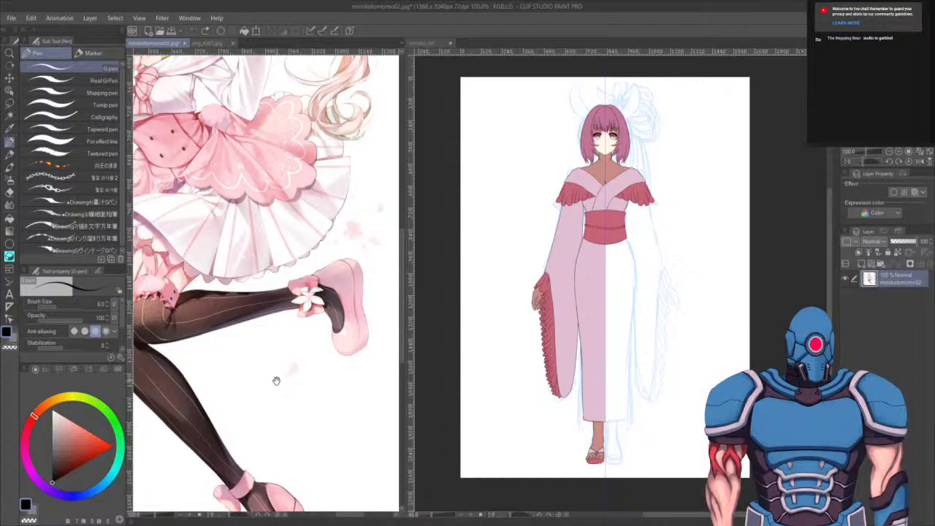
pyautogui.moveTo(274, 378); pyautogui.dragTo(246, 388)
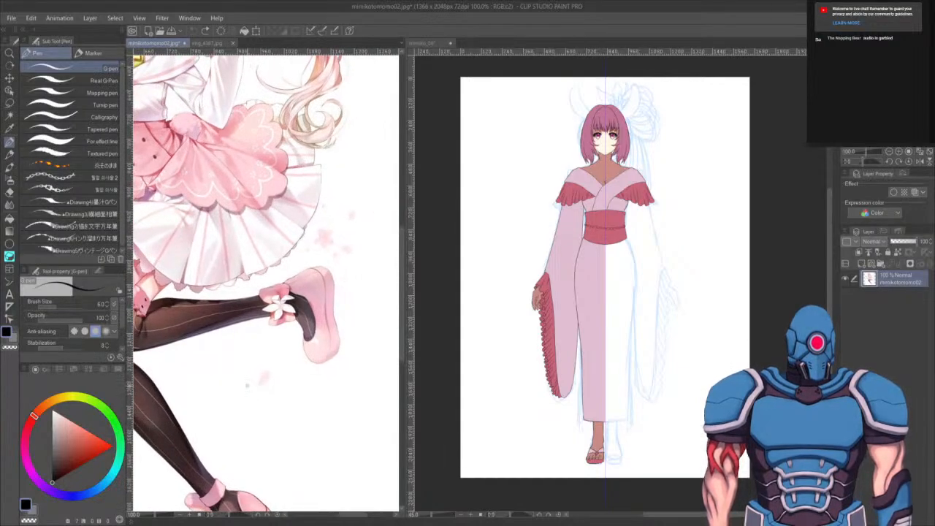
pyautogui.moveTo(628, 292); pyautogui.dragTo(618, 314)
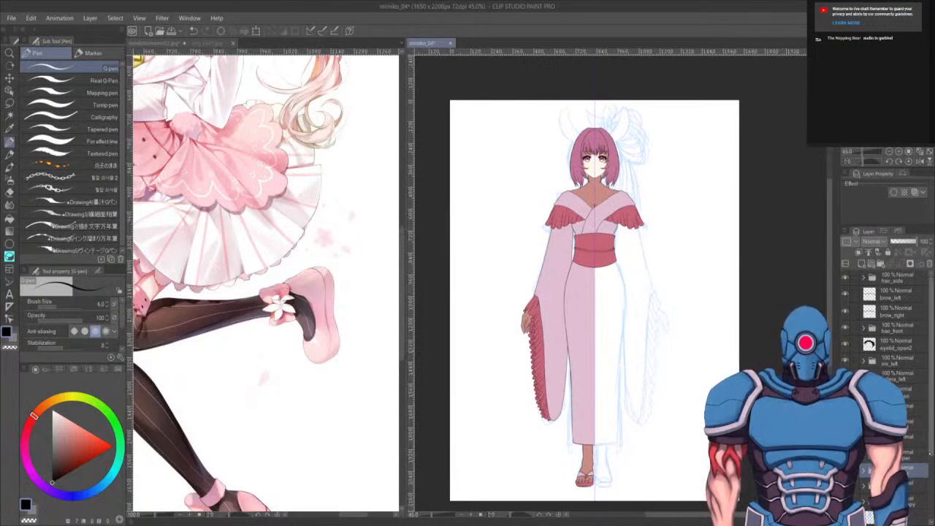
pyautogui.scroll(-5, 887, 329)
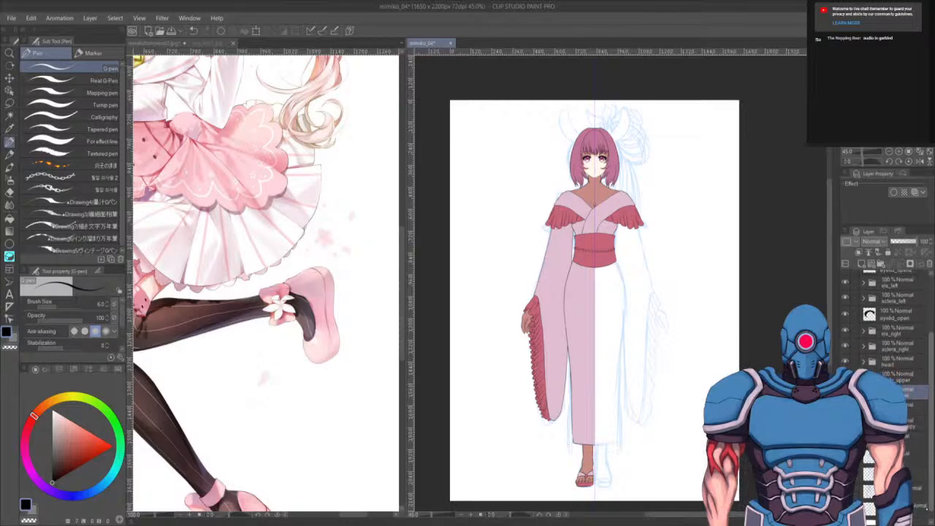
pyautogui.scroll(5, 887, 321)
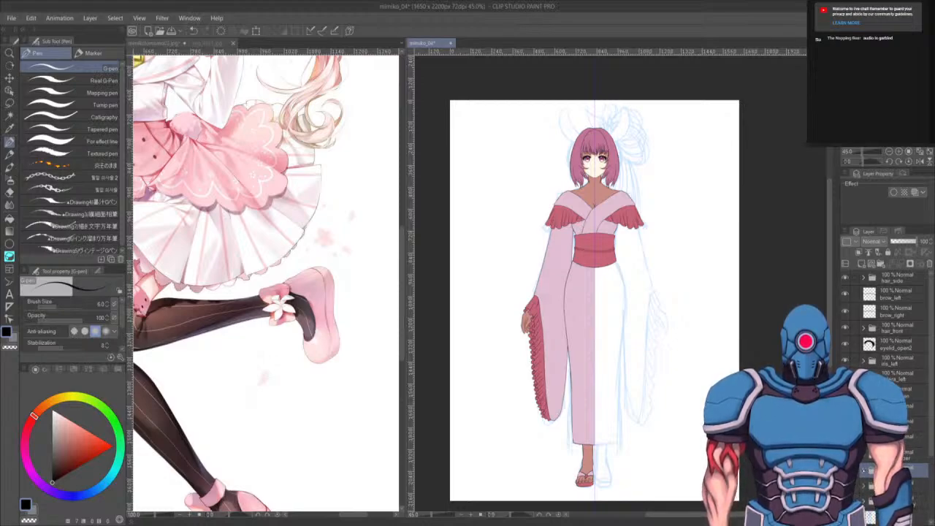
pyautogui.scroll(1, 595, 300)
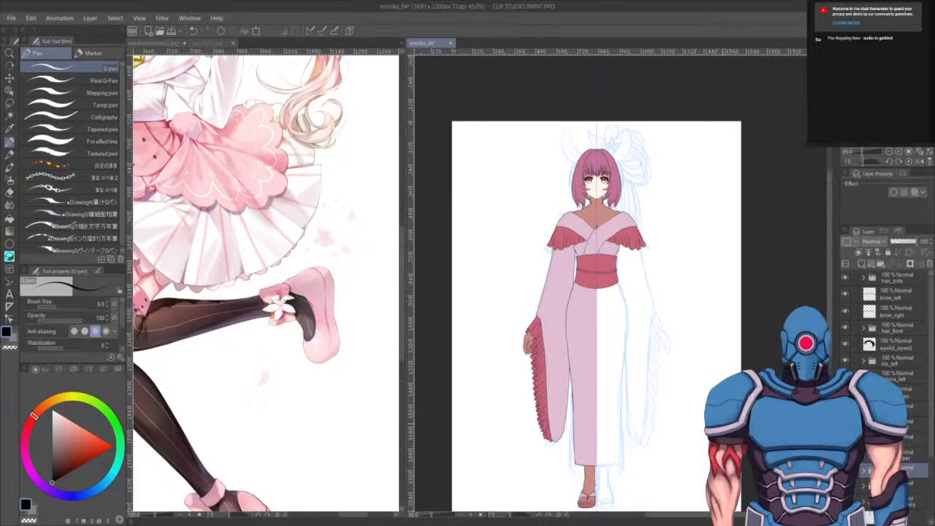
pyautogui.scroll(2, 636, 359)
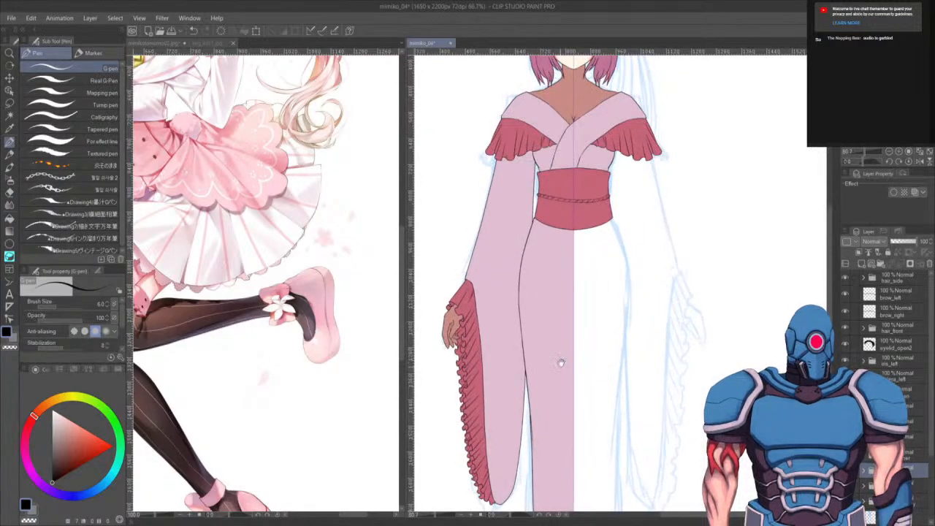
pyautogui.moveTo(561, 363); pyautogui.dragTo(576, 271)
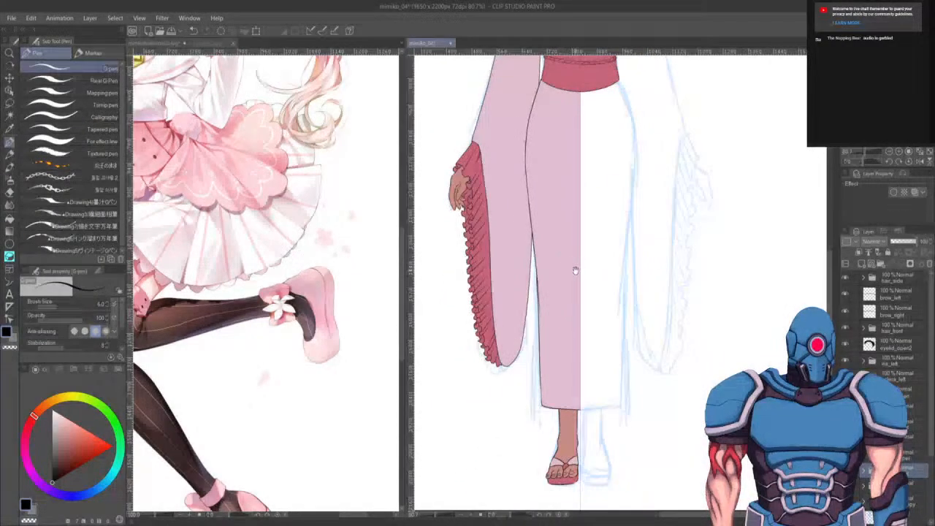
pyautogui.scroll(2, 647, 319)
pyautogui.moveTo(572, 212)
pyautogui.mouseDown()
pyautogui.moveTo(603, 319)
pyautogui.moveTo(593, 399)
pyautogui.moveTo(603, 469)
pyautogui.mouseUp()
pyautogui.moveTo(610, 299); pyautogui.dragTo(618, 344)
pyautogui.moveTo(638, 282); pyautogui.dragTo(633, 327)
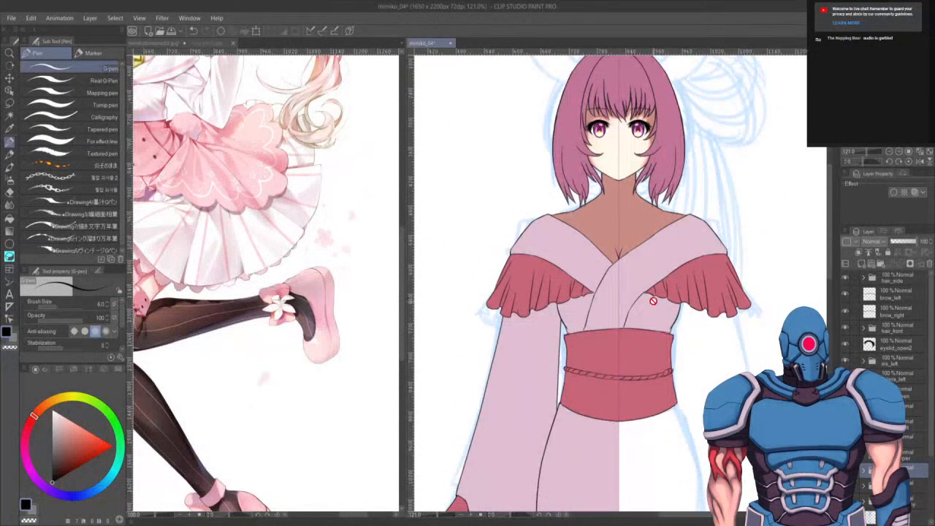
pyautogui.moveTo(677, 372); pyautogui.dragTo(672, 244)
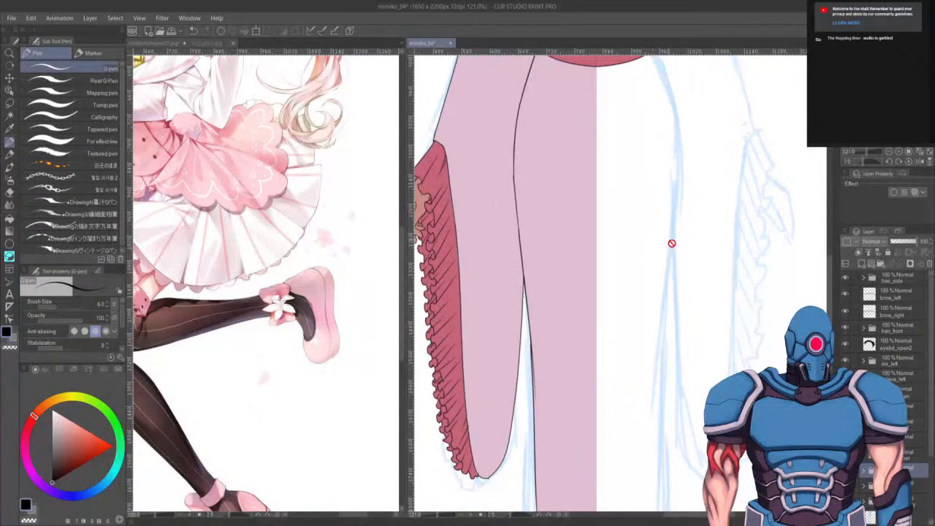
pyautogui.scroll(-2, 702, 302)
pyautogui.scroll(-2, 702, 302)
pyautogui.moveTo(691, 350); pyautogui.dragTo(682, 350)
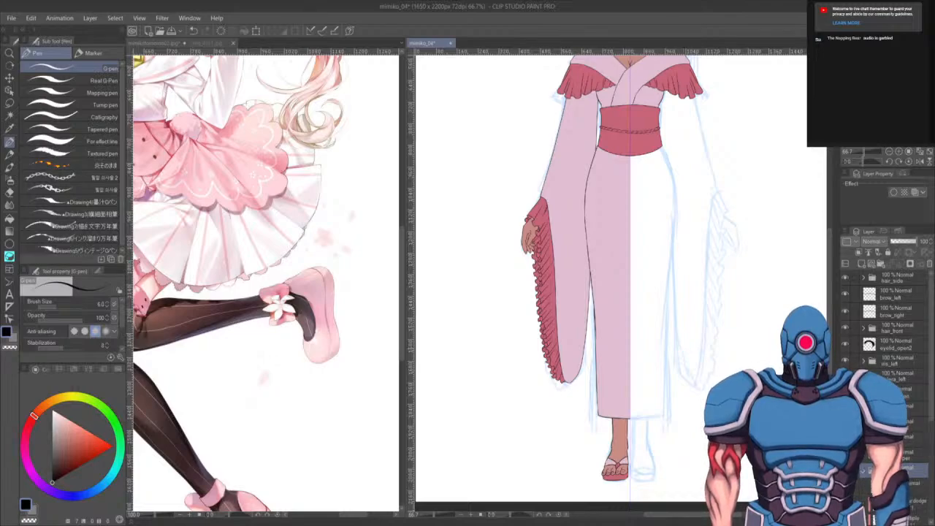
# - Select the target layer, switch to the Opaque watercolor brush and paint white over the lower right half of the yukata
pyautogui.click(915, 504)
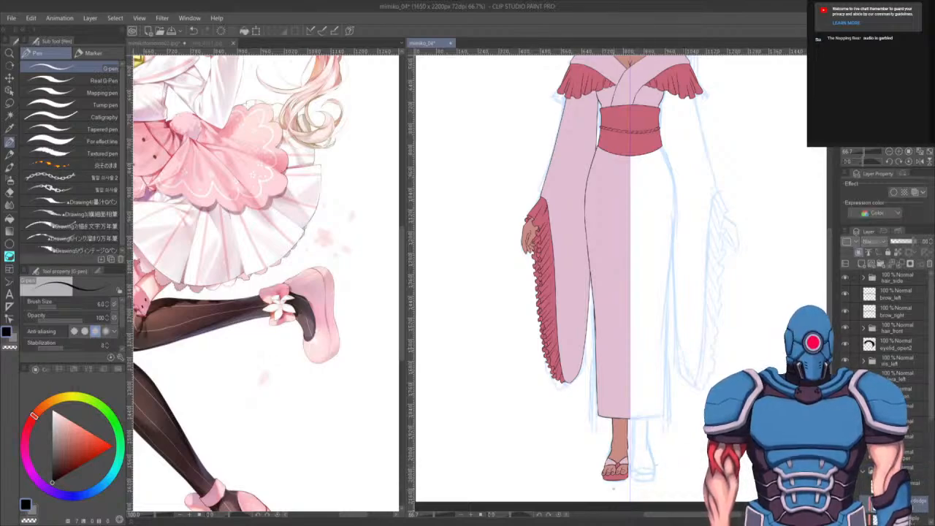
pyautogui.press('b')
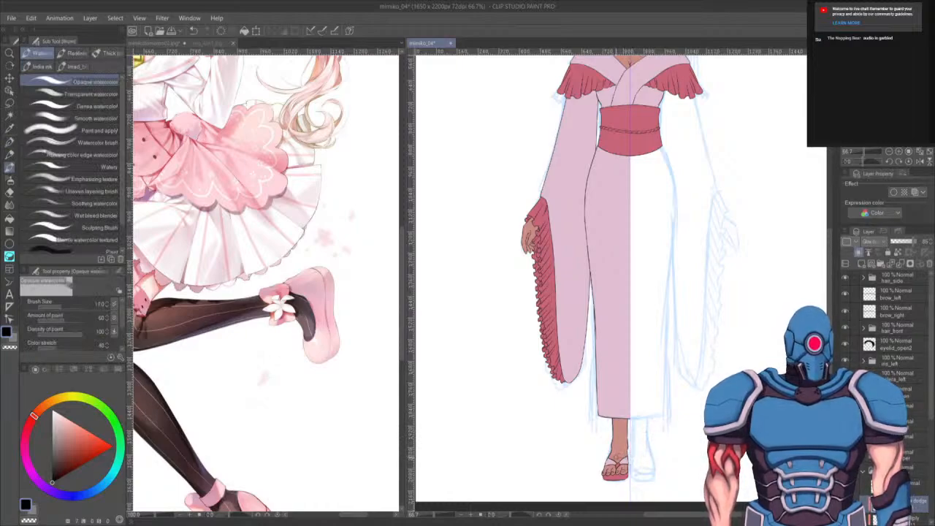
pyautogui.press(']')
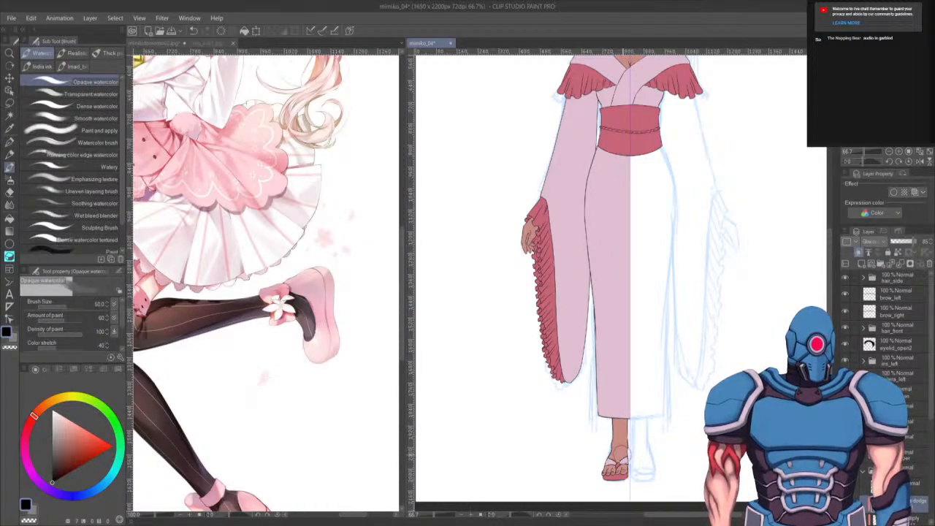
pyautogui.press(']')
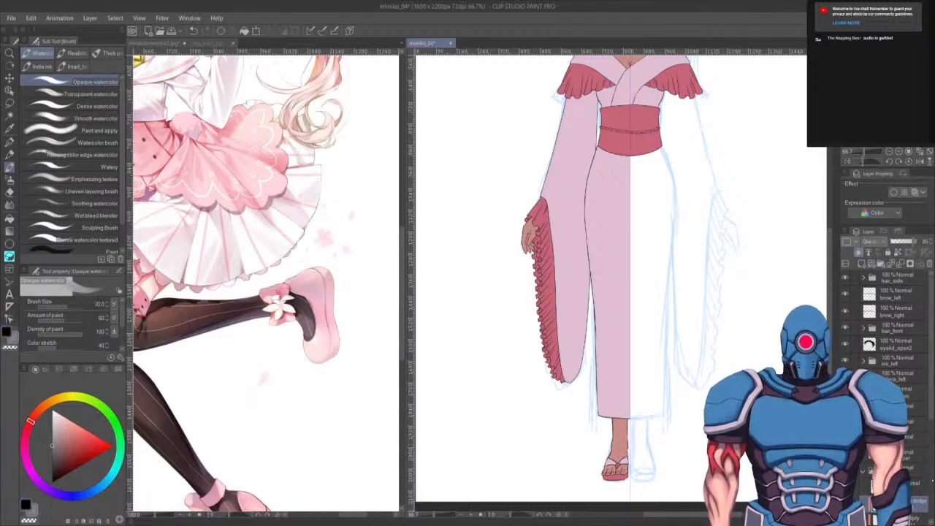
pyautogui.moveTo(677, 463); pyautogui.dragTo(675, 369)
pyautogui.press('[')
pyautogui.press('[')
pyautogui.scroll(8, 600, 355)
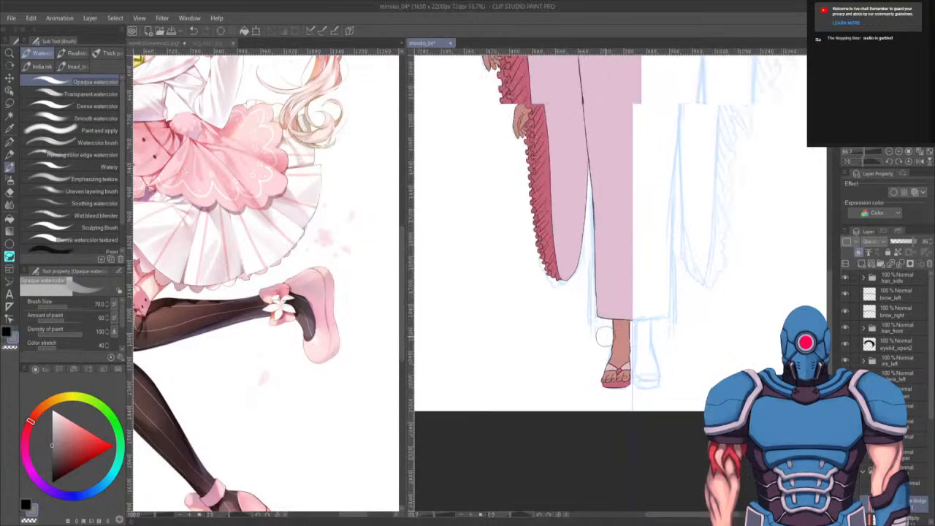
pyautogui.scroll(2, 587, 362)
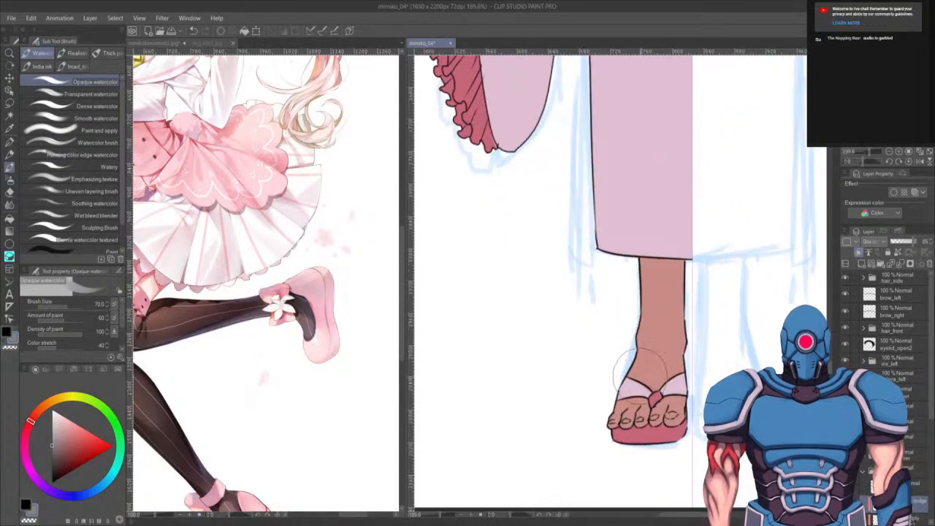
# - Paint the sandal strap and the rest of the yukata's right half white with the brush at size 70
pyautogui.moveTo(647, 369)
pyautogui.mouseDown()
pyautogui.moveTo(673, 359)
pyautogui.moveTo(684, 367)
pyautogui.moveTo(616, 393)
pyautogui.moveTo(648, 388)
pyautogui.mouseUp()
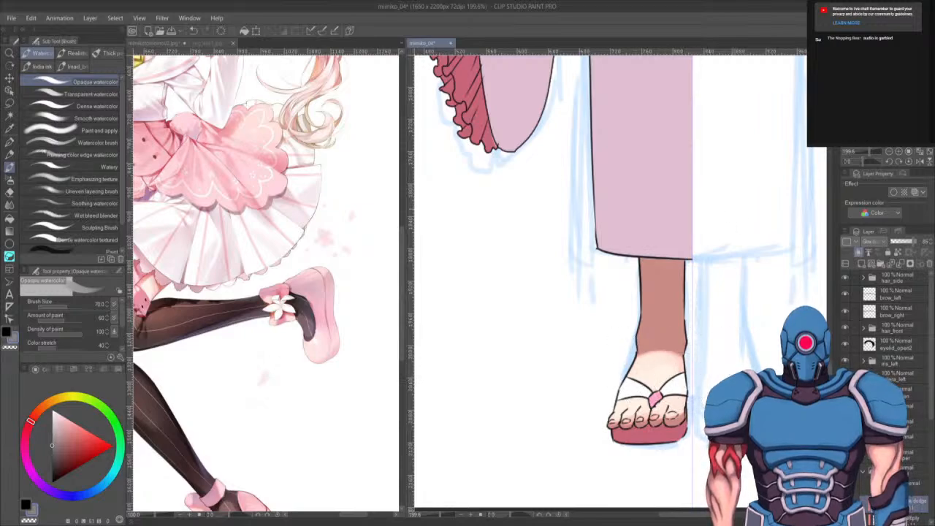
pyautogui.moveTo(663, 385); pyautogui.dragTo(665, 396)
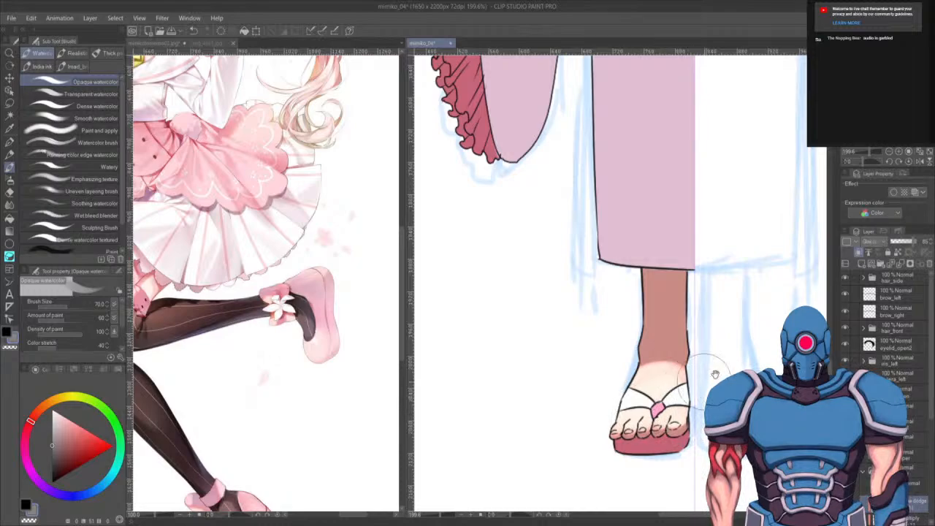
pyautogui.moveTo(718, 349); pyautogui.dragTo(716, 374)
pyautogui.moveTo(719, 262); pyautogui.dragTo(685, 504)
pyautogui.moveTo(685, 307); pyautogui.dragTo(681, 405)
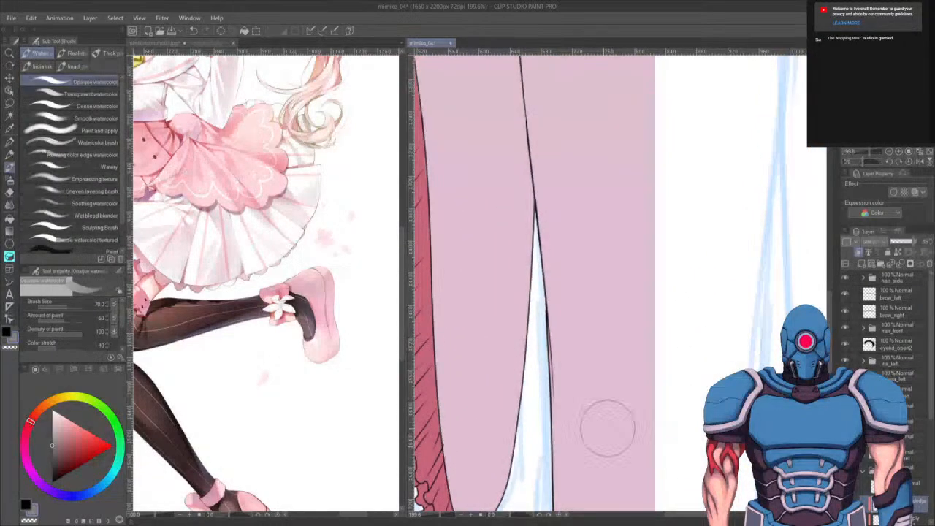
pyautogui.moveTo(647, 282); pyautogui.dragTo(645, 474)
pyautogui.moveTo(664, 256)
pyautogui.mouseDown()
pyautogui.moveTo(661, 431)
pyautogui.moveTo(650, 365)
pyautogui.moveTo(647, 491)
pyautogui.mouseUp()
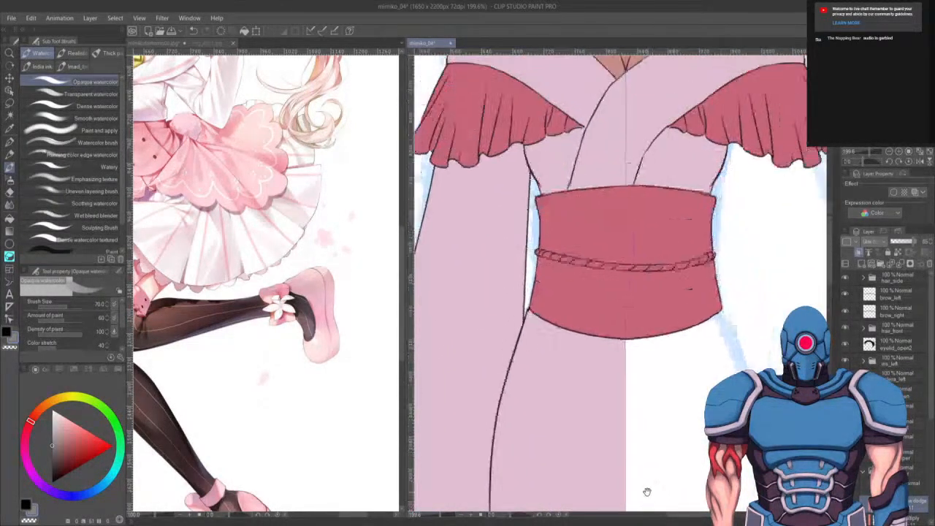
pyautogui.moveTo(683, 400); pyautogui.dragTo(685, 256)
# - Enlarge the brush to size 170 and open the yukata photo reference
pyautogui.scroll(-6, 668, 248)
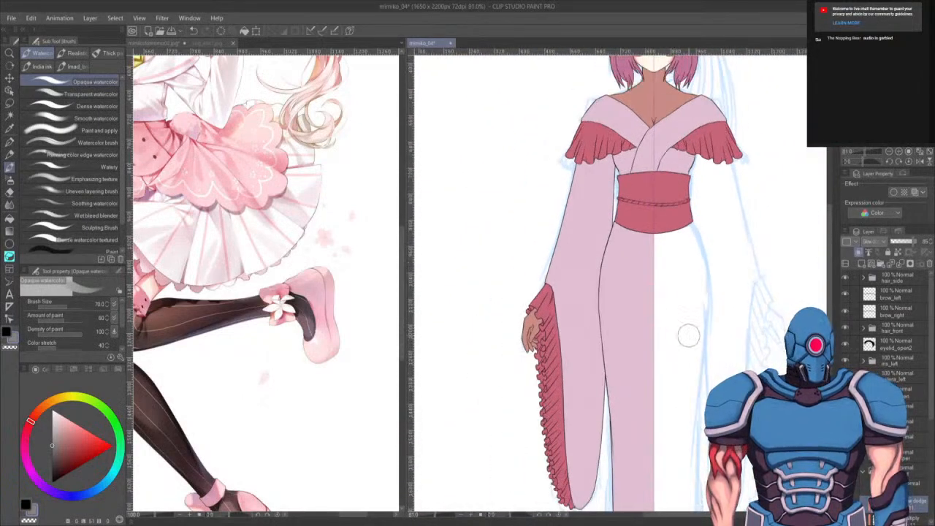
pyautogui.press(']')
pyautogui.press(']')
pyautogui.press(']')
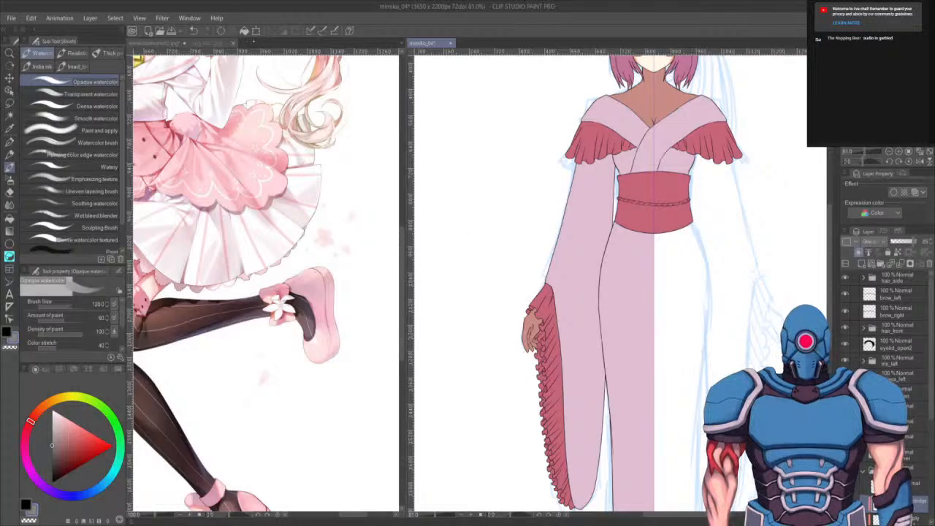
pyautogui.click(194, 42)
pyautogui.press(']')
pyautogui.press(']')
pyautogui.scroll(-3, 277, 409)
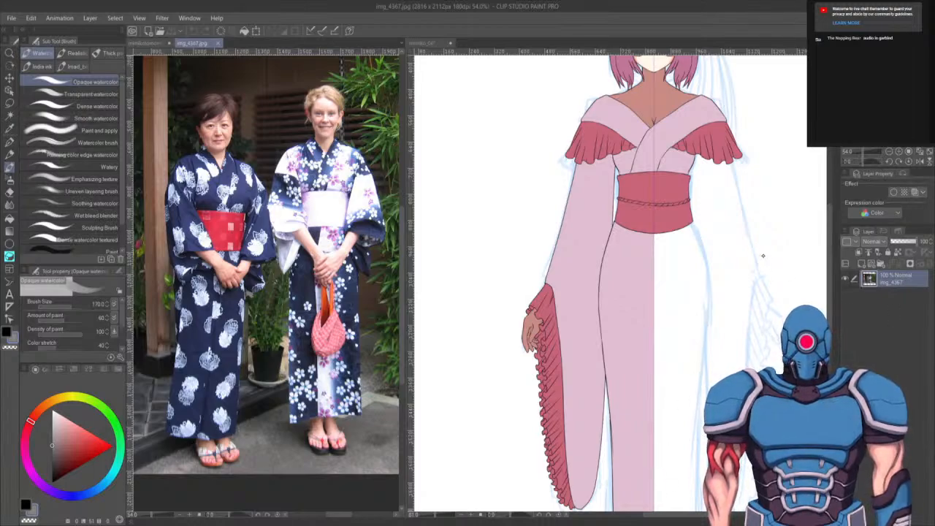
# - Zoom into the yukata photo to study the robe's pattern and obi against the character
pyautogui.click(681, 290)
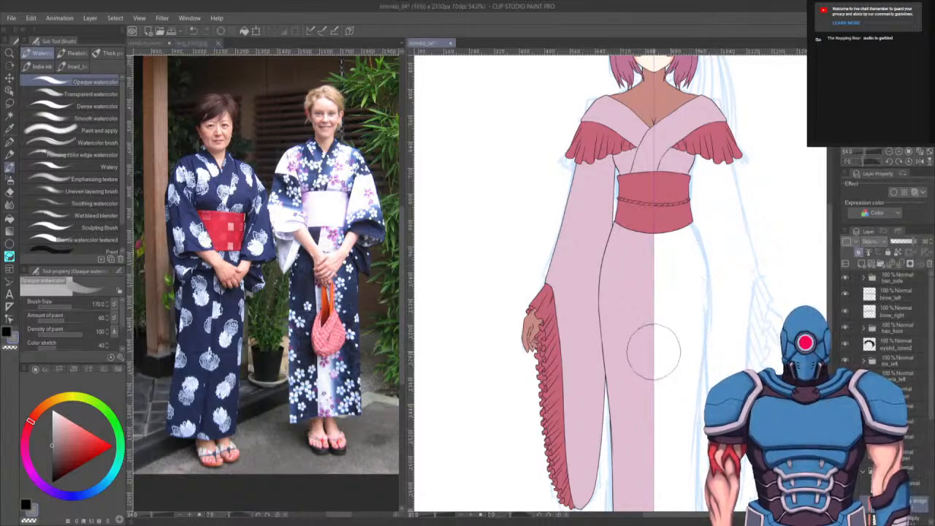
pyautogui.press('p')
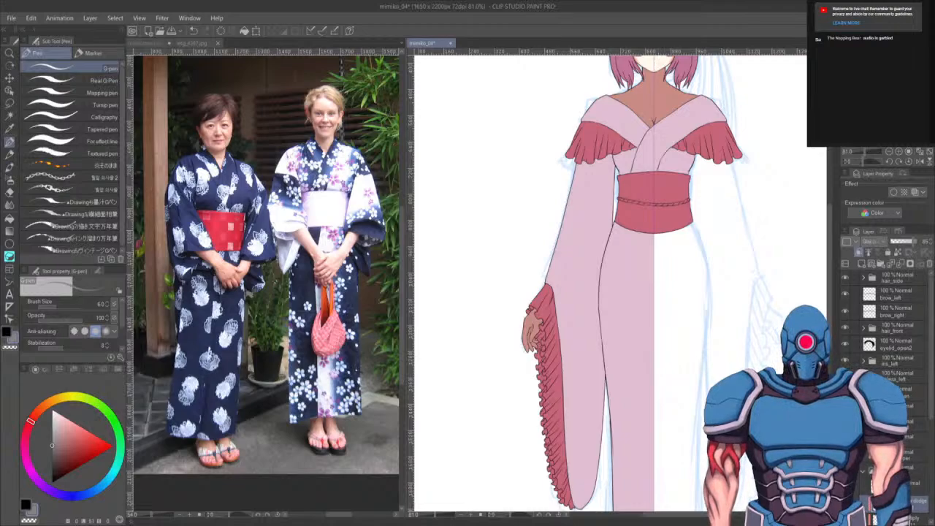
pyautogui.click(349, 365)
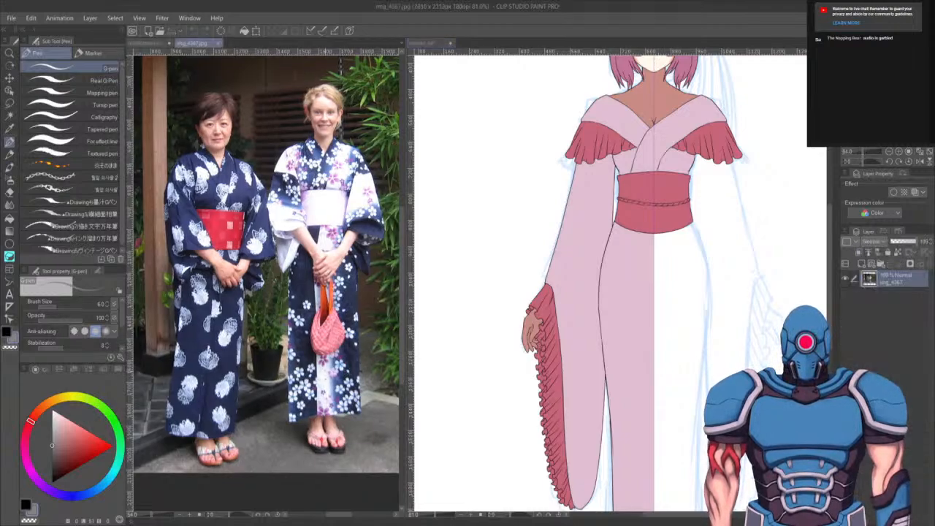
pyautogui.scroll(5, 240, 259)
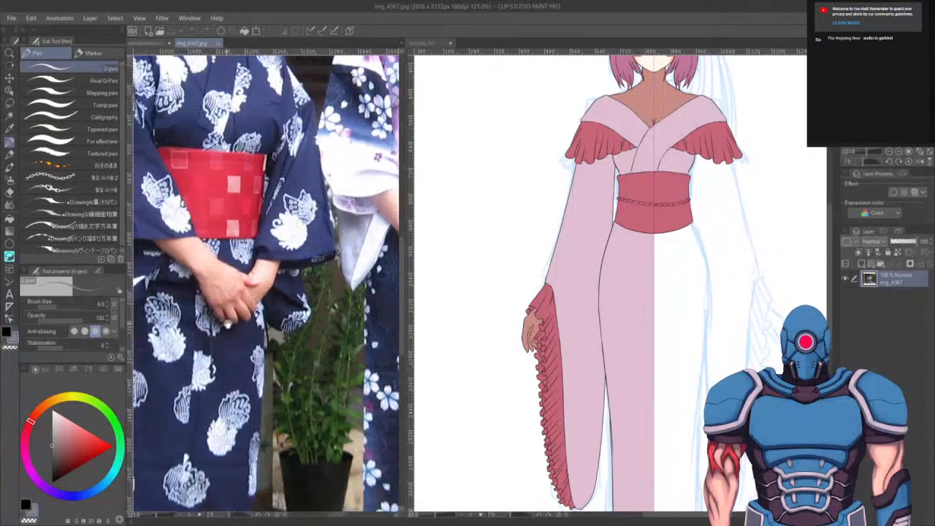
pyautogui.moveTo(244, 419); pyautogui.dragTo(243, 357)
pyautogui.moveTo(191, 418); pyautogui.dragTo(220, 290)
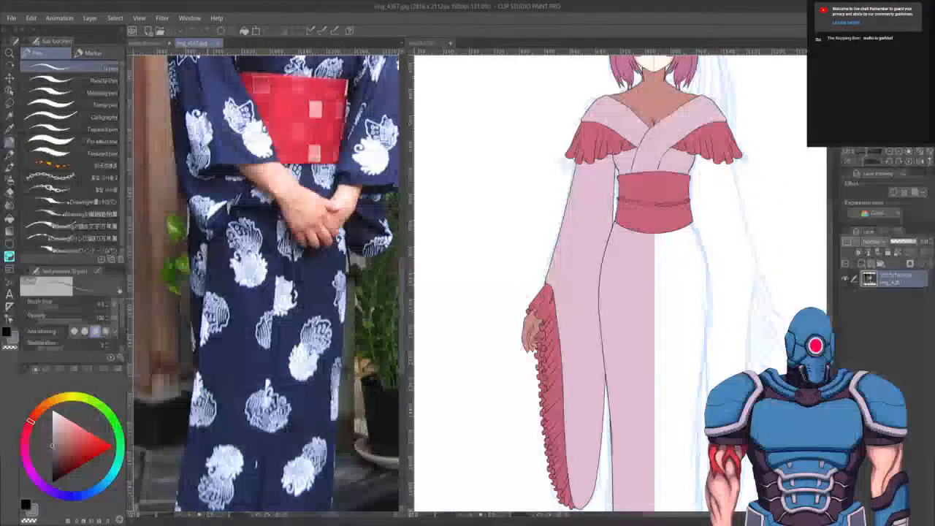
pyautogui.moveTo(221, 329); pyautogui.dragTo(212, 433)
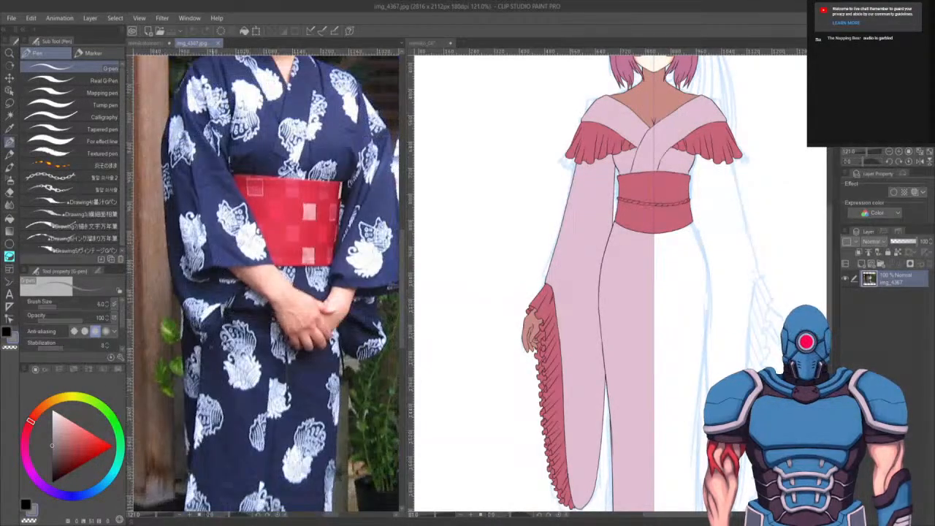
pyautogui.moveTo(650, 320); pyautogui.dragTo(585, 282)
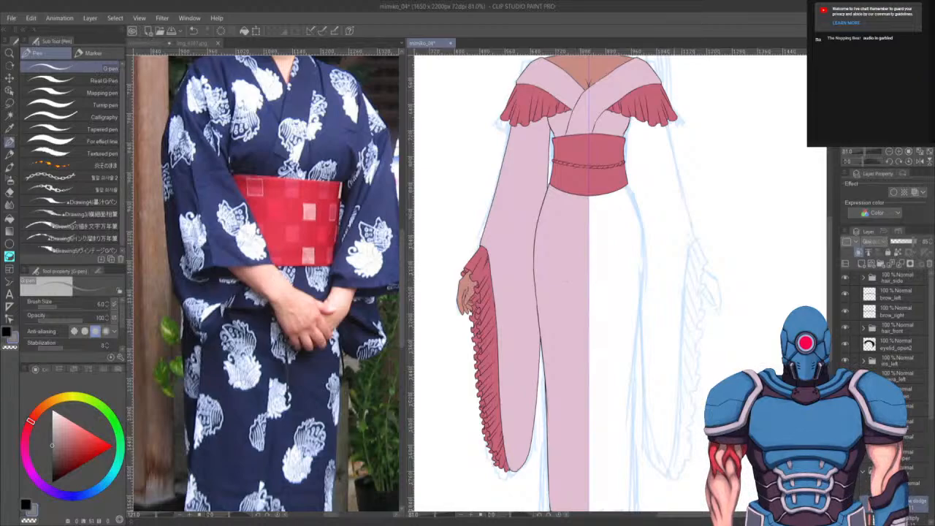
pyautogui.press('b')
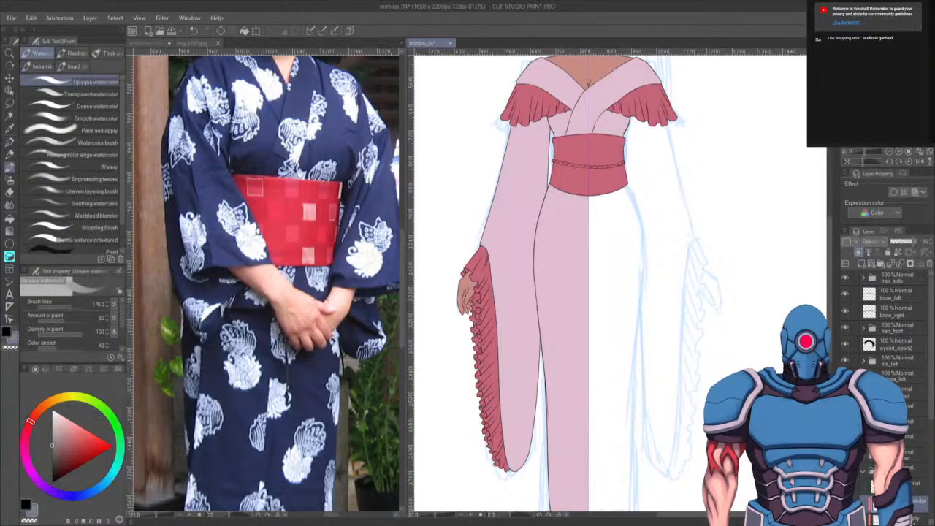
# - Paint white over the yukata's pink left half with the brush enlarged to size 330, undoing the last stroke
pyautogui.moveTo(562, 212)
pyautogui.mouseDown()
pyautogui.moveTo(581, 265)
pyautogui.moveTo(555, 206)
pyautogui.moveTo(574, 257)
pyautogui.moveTo(558, 209)
pyautogui.moveTo(605, 258)
pyautogui.moveTo(560, 208)
pyautogui.moveTo(614, 272)
pyautogui.moveTo(562, 219)
pyautogui.moveTo(611, 317)
pyautogui.moveTo(548, 229)
pyautogui.moveTo(591, 330)
pyautogui.moveTo(563, 269)
pyautogui.moveTo(626, 345)
pyautogui.mouseUp()
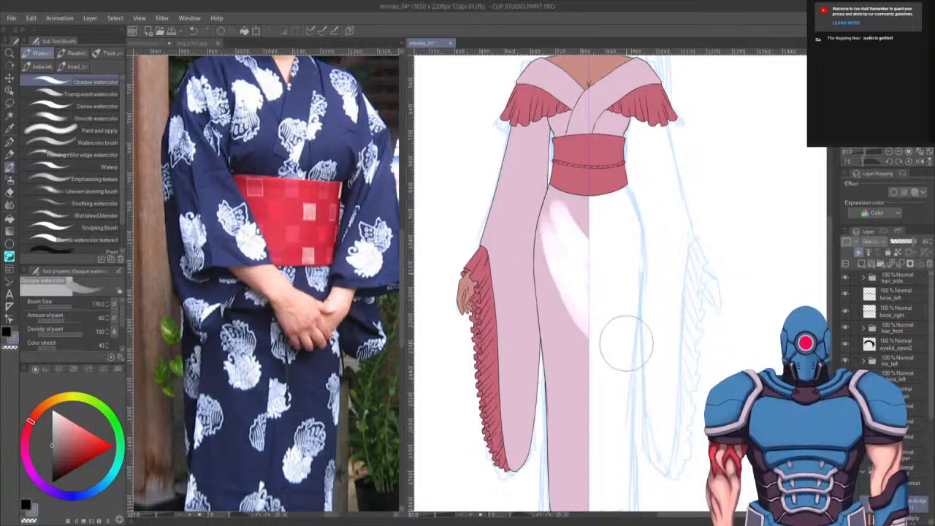
pyautogui.press(']')
pyautogui.press(']')
pyautogui.press(']')
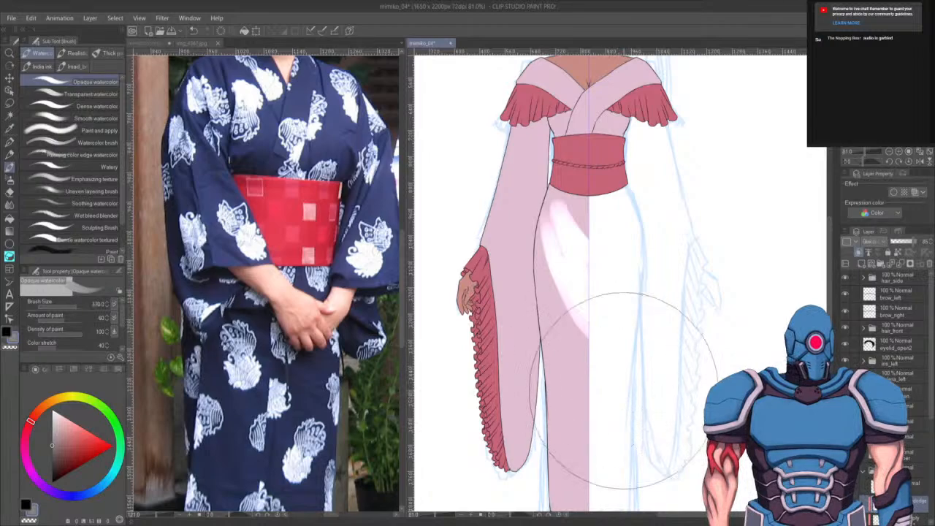
pyautogui.moveTo(563, 269); pyautogui.dragTo(641, 502)
pyautogui.moveTo(555, 225)
pyautogui.mouseDown()
pyautogui.moveTo(630, 448)
pyautogui.moveTo(565, 296)
pyautogui.moveTo(591, 362)
pyautogui.mouseUp()
pyautogui.moveTo(629, 318); pyautogui.dragTo(633, 236)
pyautogui.hotkey('ctrl', 'z')
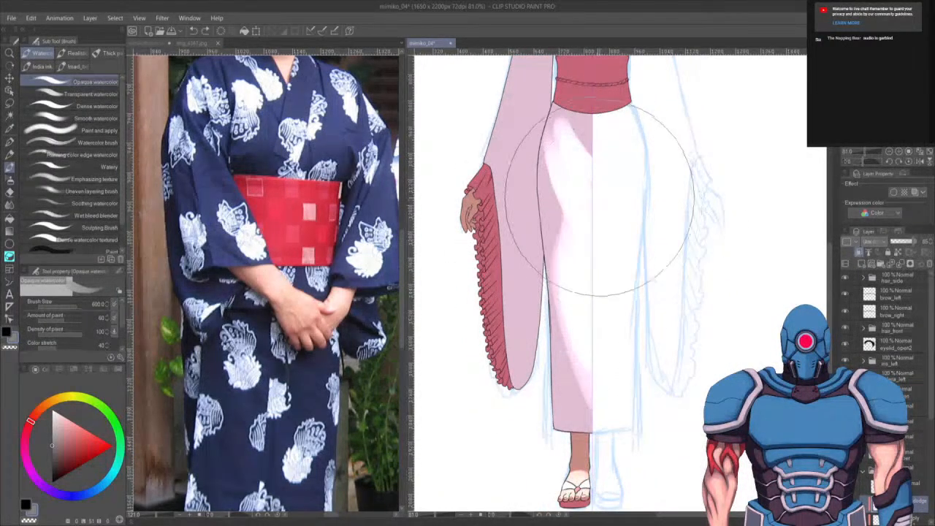
# - Continue painting white down the left half of the skirt with the brush at size 300, undoing stray strokes
pyautogui.moveTo(570, 142); pyautogui.dragTo(586, 268)
pyautogui.moveTo(564, 175); pyautogui.dragTo(578, 236)
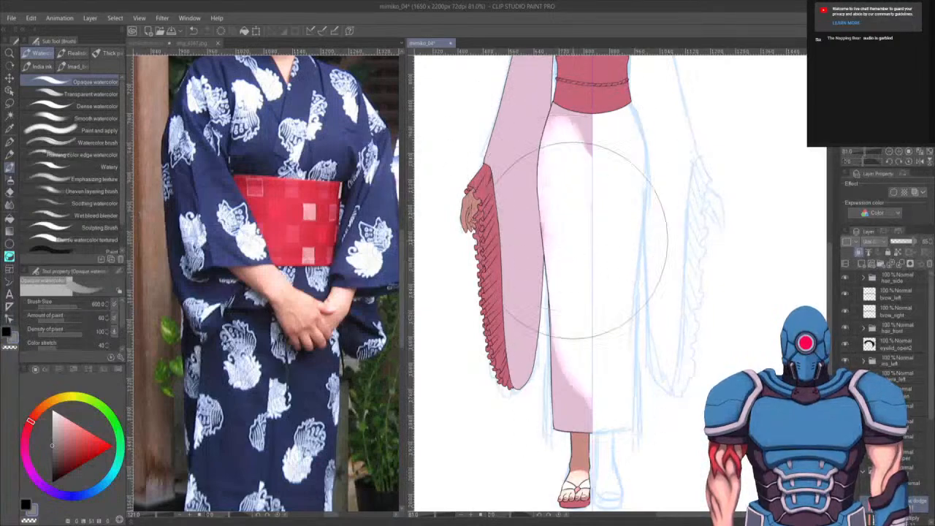
pyautogui.hotkey('ctrl', 'z')
pyautogui.moveTo(583, 202); pyautogui.dragTo(581, 186)
pyautogui.press('[')
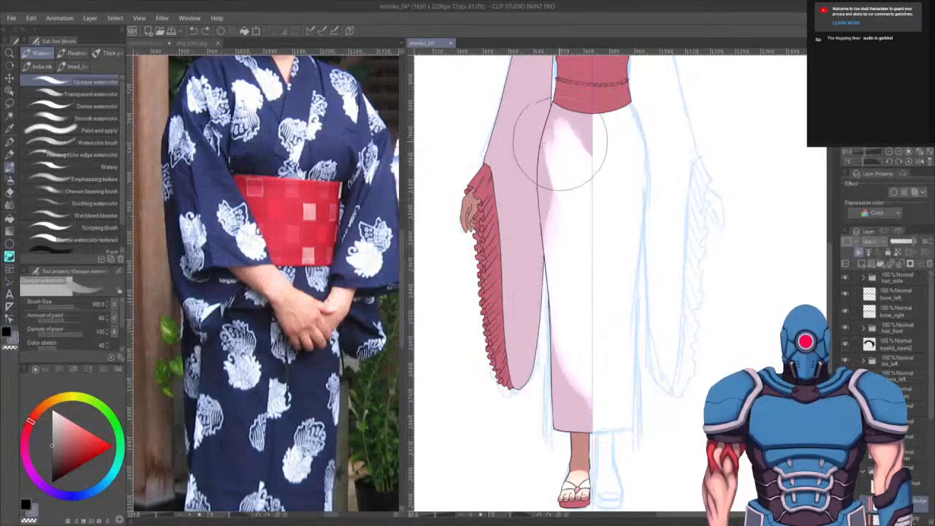
pyautogui.moveTo(561, 146)
pyautogui.mouseDown()
pyautogui.moveTo(581, 306)
pyautogui.moveTo(564, 147)
pyautogui.moveTo(592, 278)
pyautogui.moveTo(569, 134)
pyautogui.moveTo(617, 191)
pyautogui.mouseUp()
pyautogui.moveTo(574, 130); pyautogui.dragTo(609, 148)
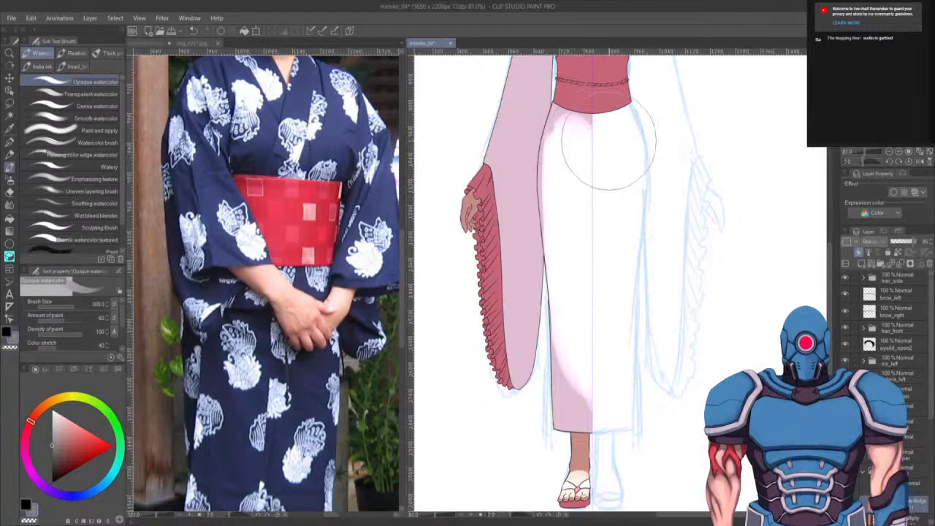
pyautogui.moveTo(560, 120); pyautogui.dragTo(567, 154)
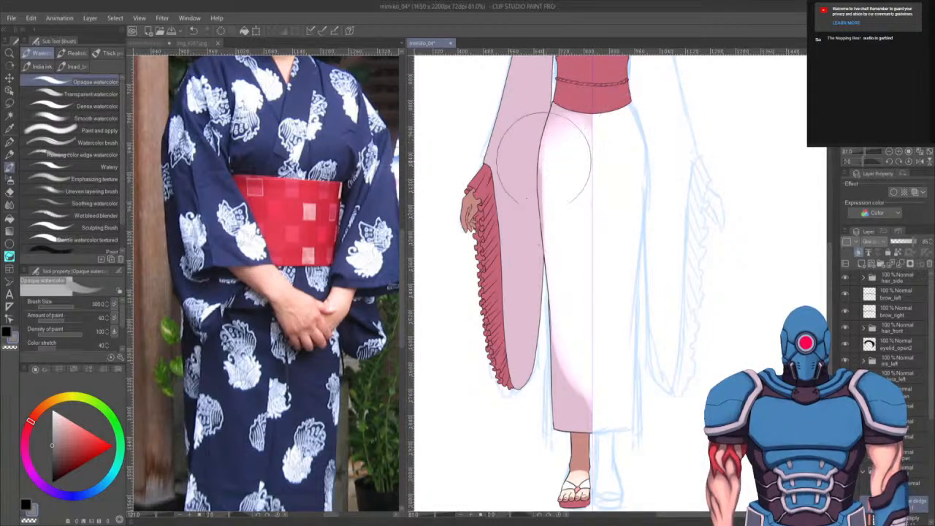
pyautogui.moveTo(564, 322)
pyautogui.mouseDown()
pyautogui.moveTo(572, 354)
pyautogui.moveTo(566, 382)
pyautogui.moveTo(592, 371)
pyautogui.mouseUp()
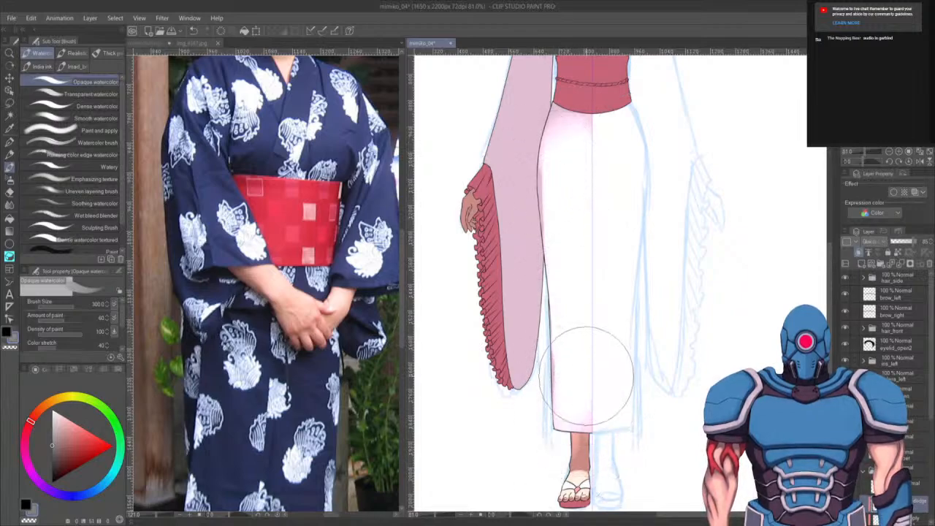
pyautogui.hotkey('ctrl', 'z')
pyautogui.hotkey('ctrl', 'z')
pyautogui.moveTo(595, 417)
pyautogui.mouseDown()
pyautogui.moveTo(571, 410)
pyautogui.moveTo(590, 409)
pyautogui.moveTo(553, 413)
pyautogui.moveTo(593, 414)
pyautogui.moveTo(570, 415)
pyautogui.moveTo(578, 387)
pyautogui.moveTo(552, 346)
pyautogui.moveTo(594, 393)
pyautogui.moveTo(583, 399)
pyautogui.moveTo(555, 355)
pyautogui.moveTo(545, 155)
pyautogui.moveTo(614, 394)
pyautogui.mouseUp()
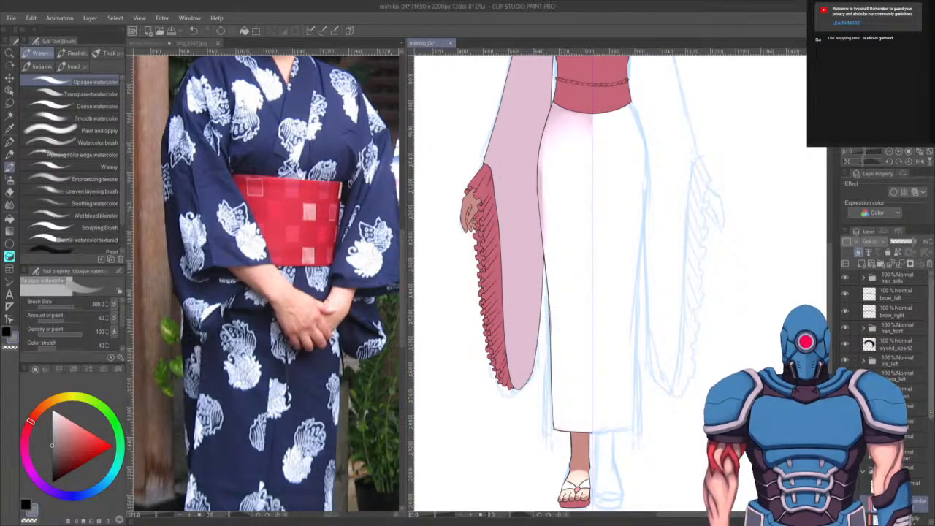
# - Load the yukata layer as a selection and erase white along the skirt's left edge with the transparent colour
pyautogui.scroll(-3, 887, 322)
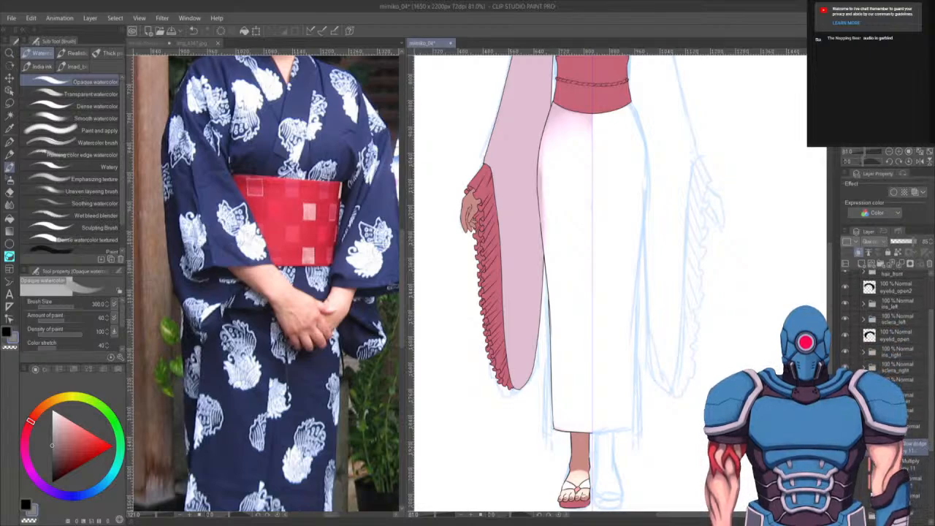
pyautogui.keyDown('ctrl'); pyautogui.click(875, 497); pyautogui.keyUp('ctrl')
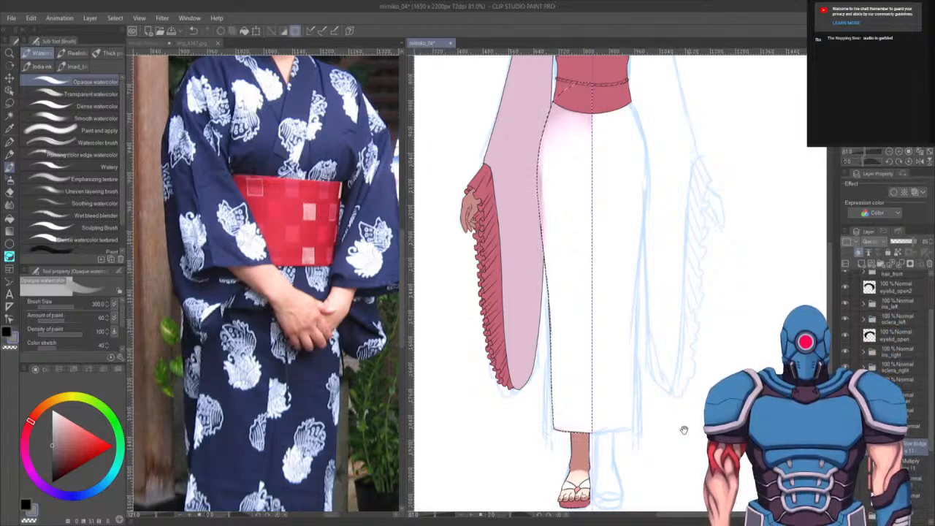
pyautogui.moveTo(683, 429); pyautogui.dragTo(680, 429)
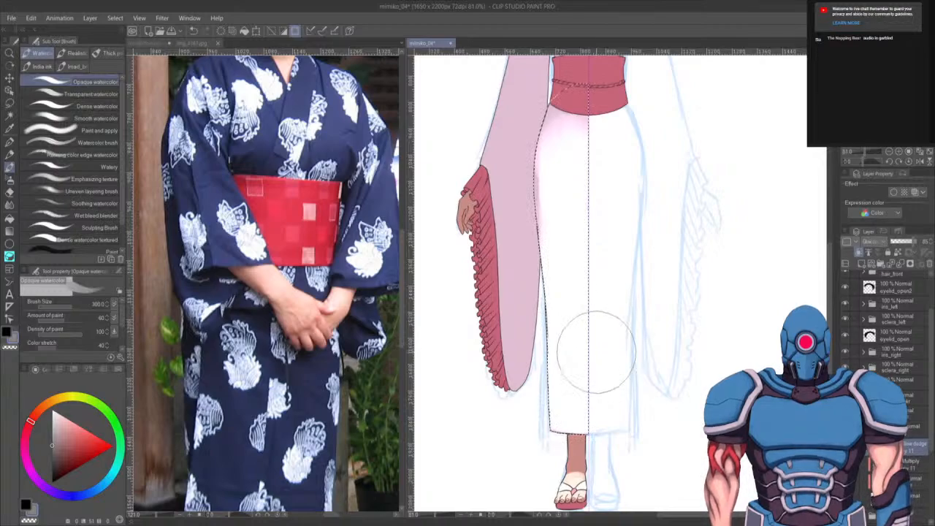
pyautogui.press('c')
pyautogui.press(']')
pyautogui.press(']')
pyautogui.press(']')
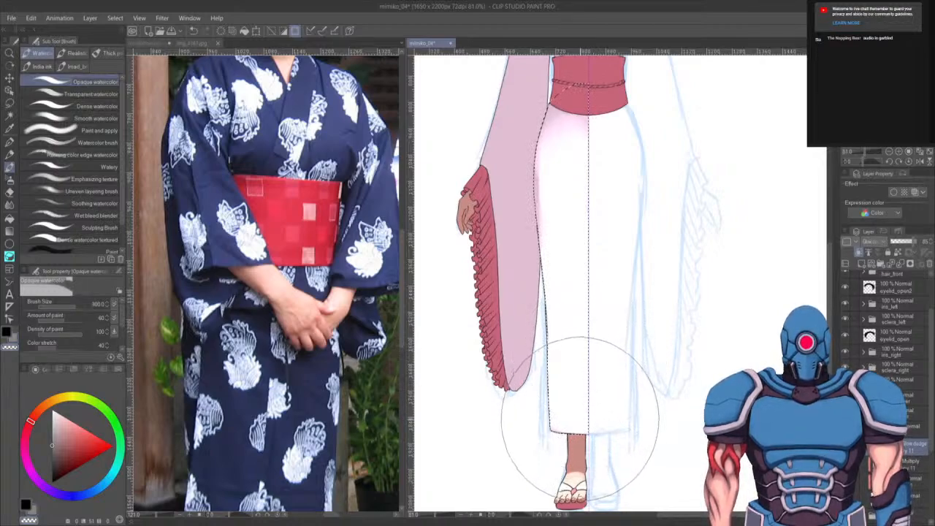
pyautogui.press('[')
pyautogui.press('[')
pyautogui.moveTo(542, 428)
pyautogui.mouseDown()
pyautogui.moveTo(580, 459)
pyautogui.moveTo(567, 440)
pyautogui.mouseUp()
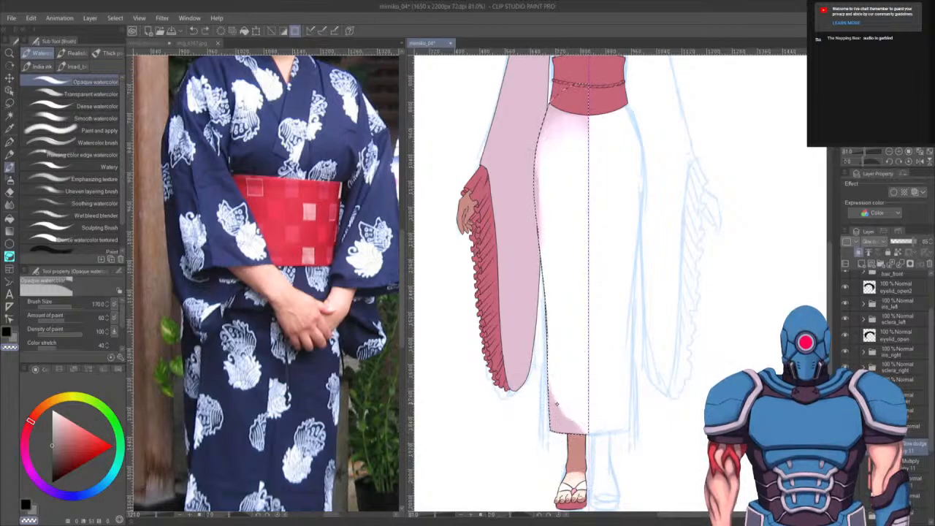
pyautogui.moveTo(544, 415); pyautogui.dragTo(563, 442)
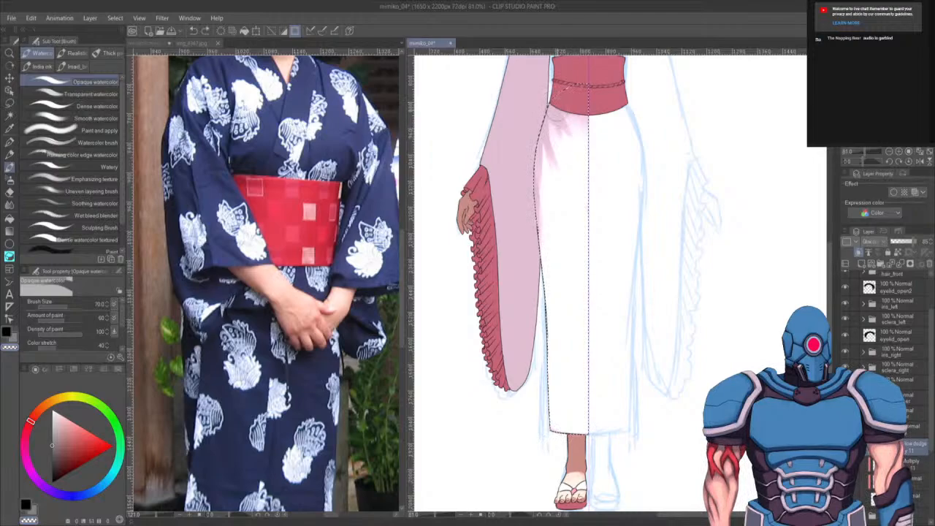
# - Erase more white below the obi on the left side with a size 70 brush to reveal pink shading
pyautogui.moveTo(557, 116); pyautogui.dragTo(574, 188)
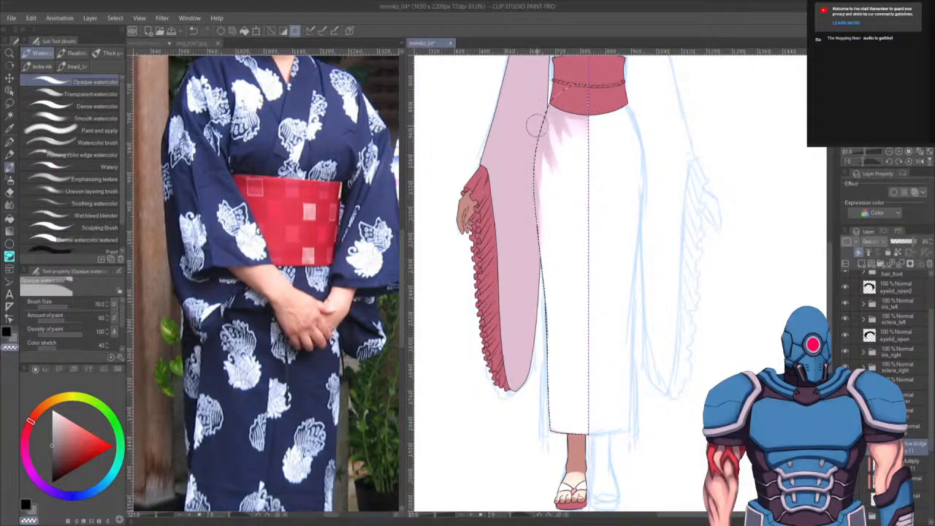
pyautogui.moveTo(537, 125); pyautogui.dragTo(578, 196)
pyautogui.moveTo(553, 149); pyautogui.dragTo(597, 242)
pyautogui.moveTo(538, 141); pyautogui.dragTo(552, 256)
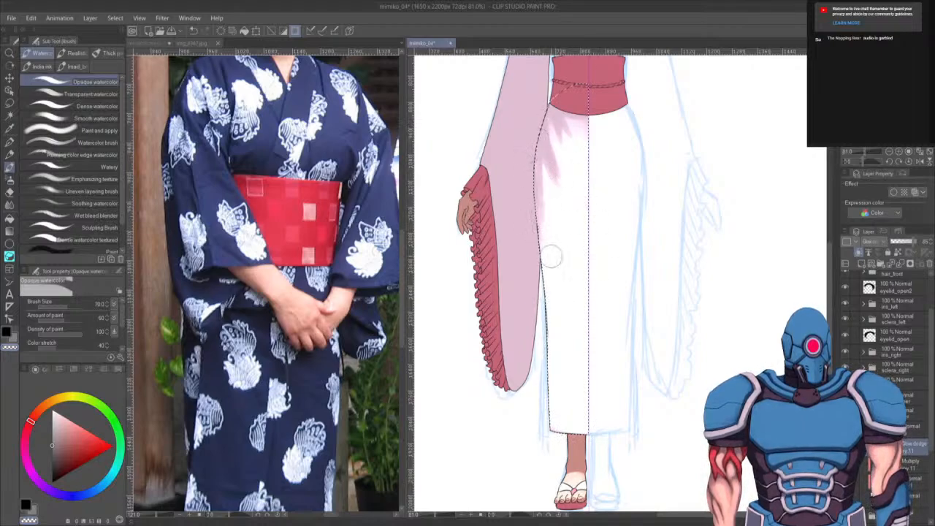
pyautogui.moveTo(627, 294); pyautogui.dragTo(616, 368)
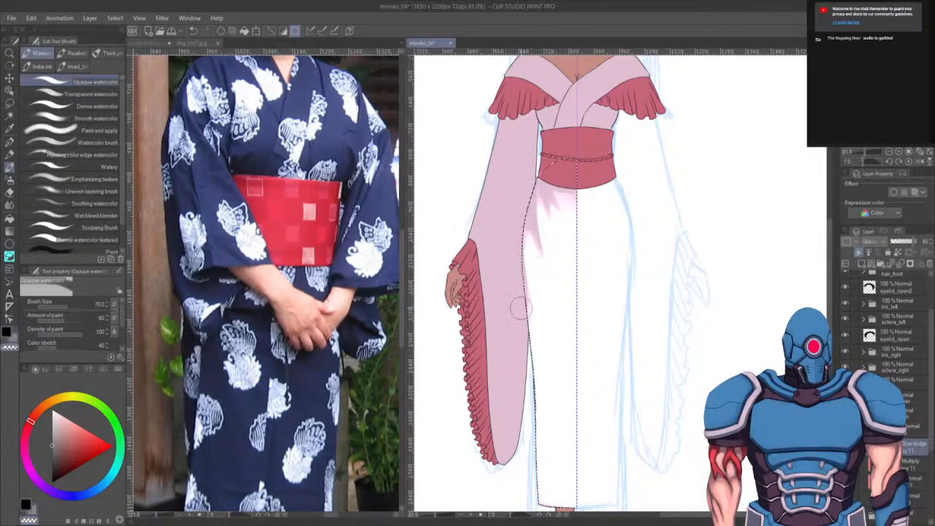
pyautogui.moveTo(546, 304); pyautogui.dragTo(525, 186)
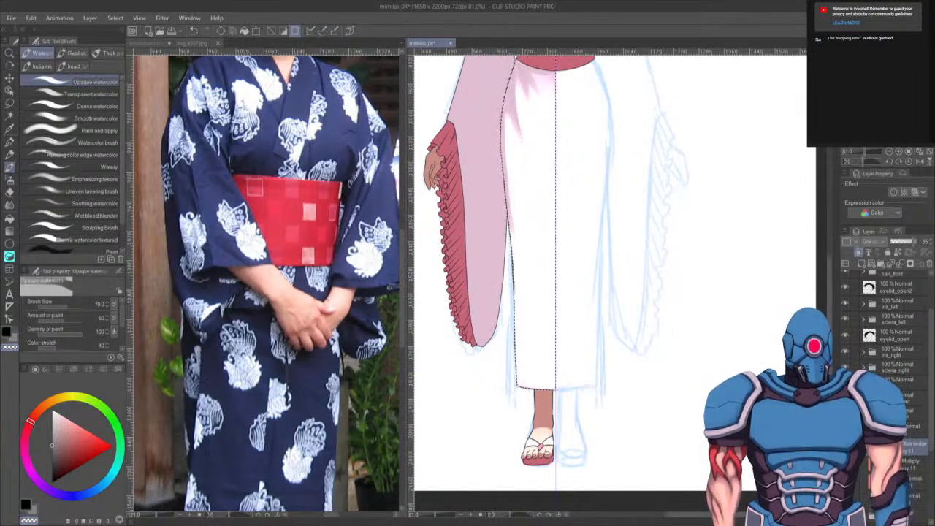
# - Switch back to white at 50 opacity and soften the pink shading down the skirt's left side
pyautogui.moveTo(339, 504); pyautogui.dragTo(296, 303)
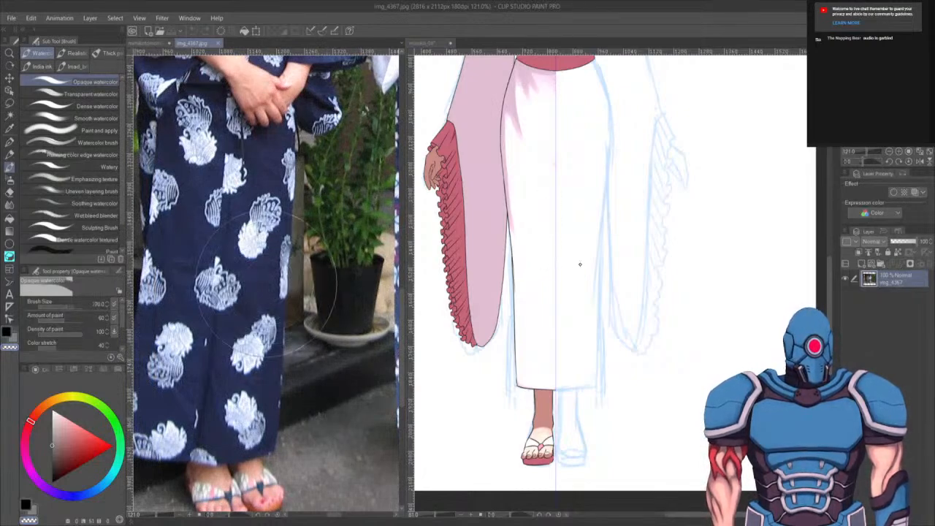
pyautogui.click(588, 293)
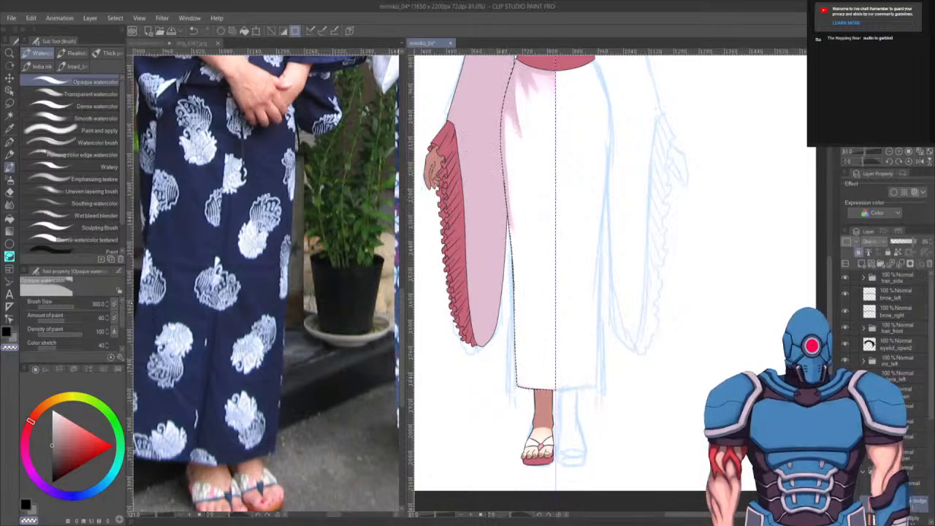
pyautogui.scroll(-2, 70, 321)
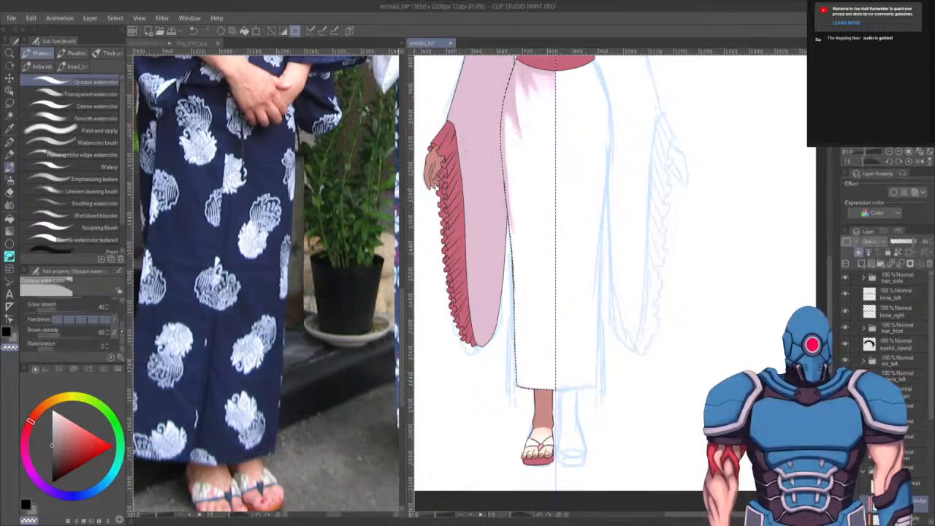
pyautogui.scroll(2, 69, 322)
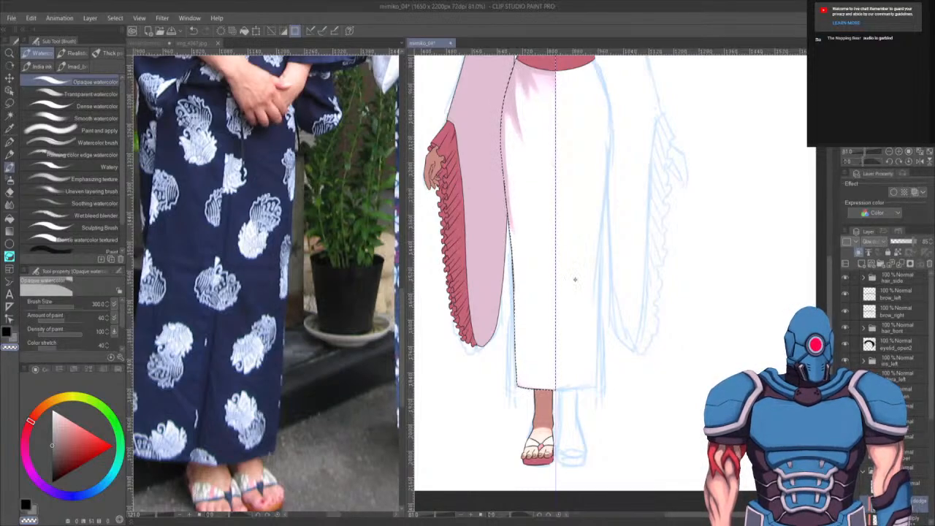
pyautogui.press('c')
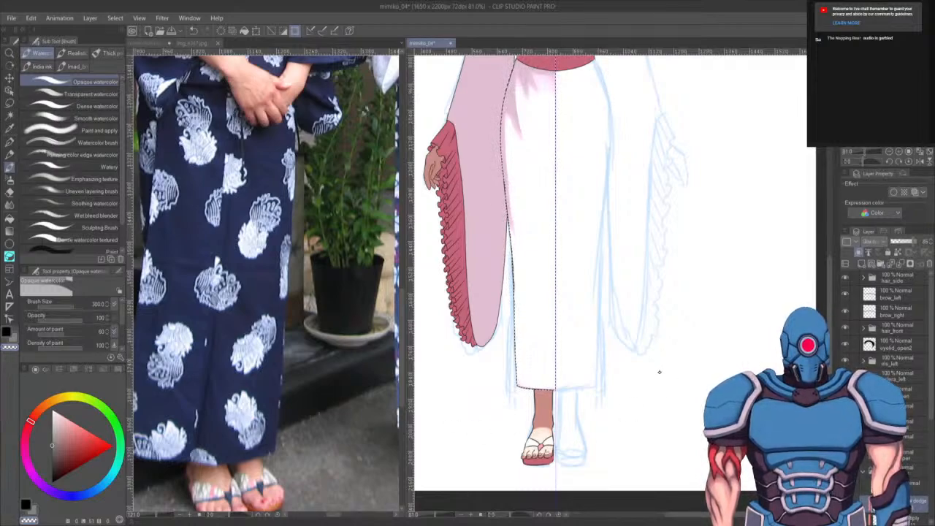
pyautogui.press('5')
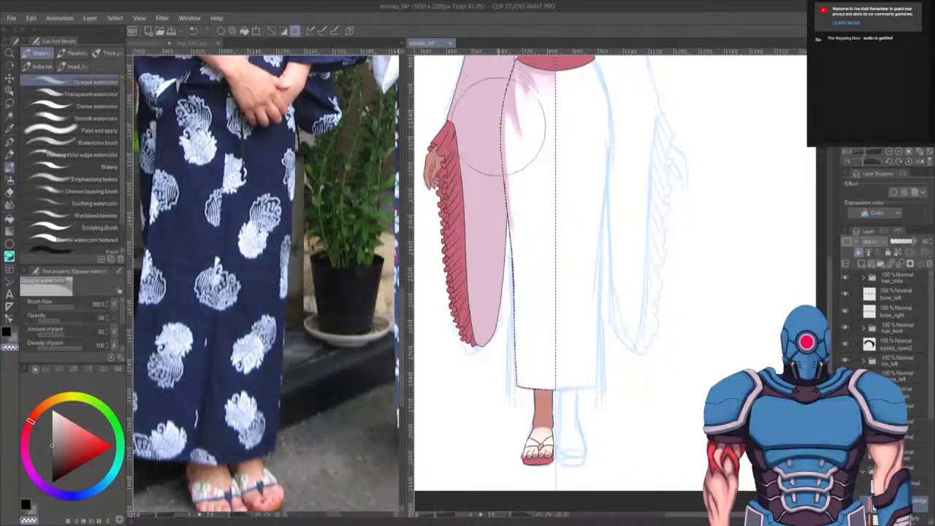
pyautogui.moveTo(500, 110)
pyautogui.mouseDown()
pyautogui.moveTo(589, 338)
pyautogui.moveTo(549, 229)
pyautogui.moveTo(495, 125)
pyautogui.moveTo(588, 331)
pyautogui.mouseUp()
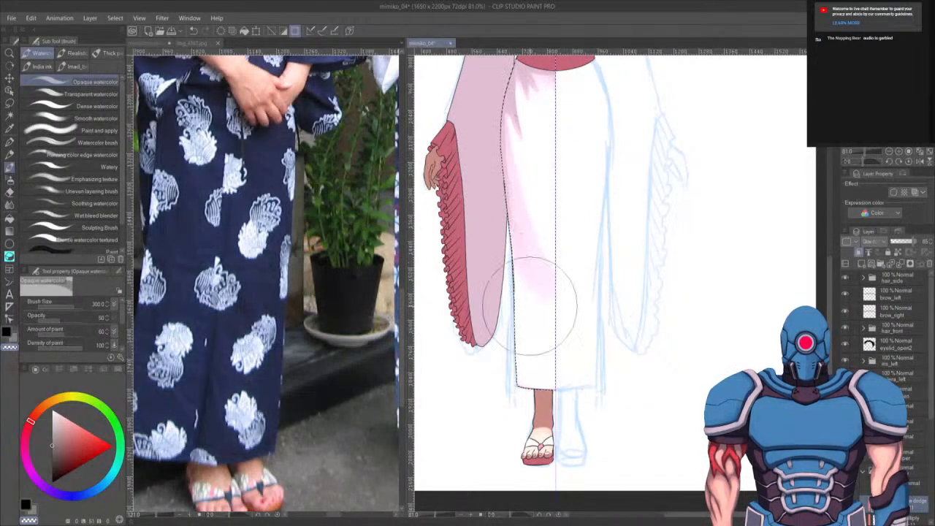
pyautogui.hotkey('ctrl', 'z')
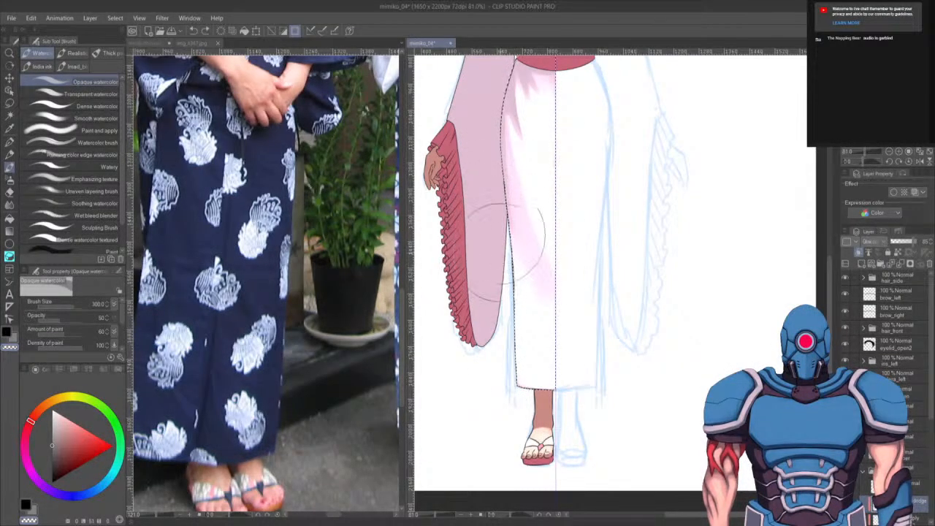
pyautogui.moveTo(501, 226); pyautogui.dragTo(546, 355)
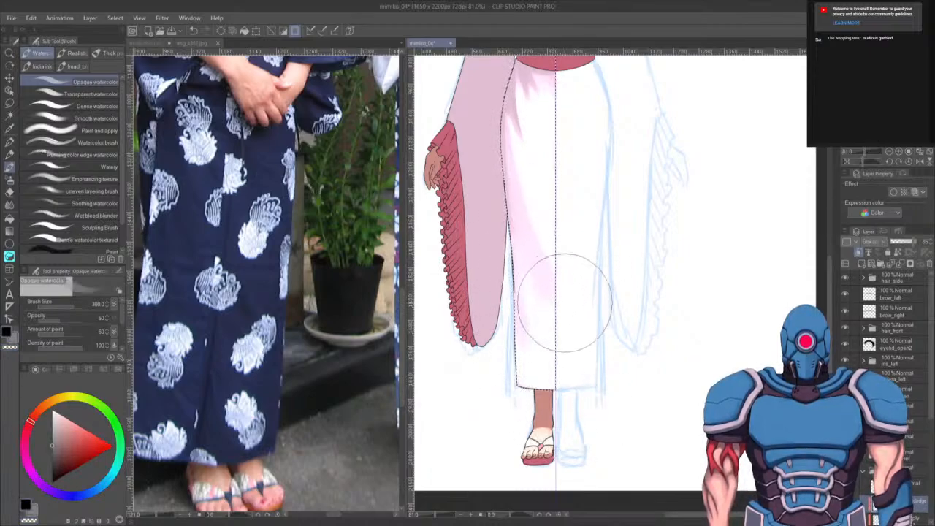
pyautogui.moveTo(518, 215); pyautogui.dragTo(559, 344)
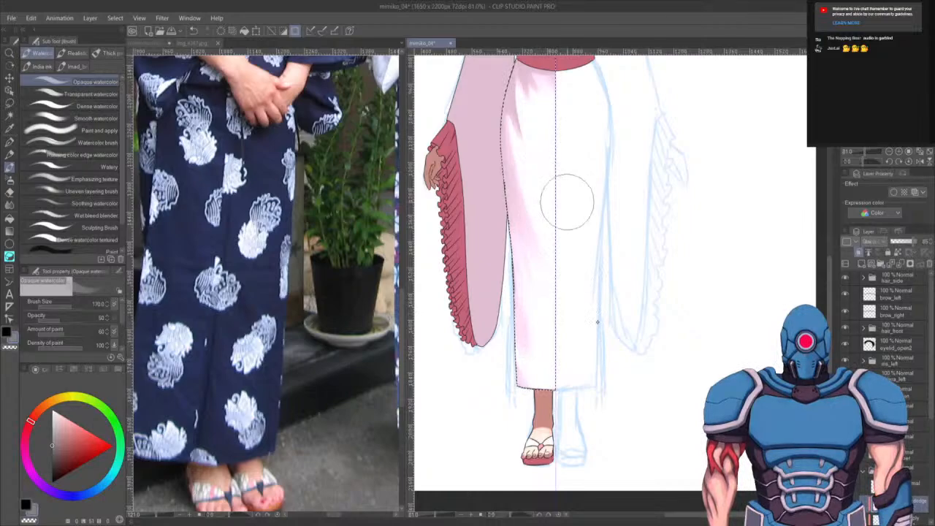
# - Blend the remaining pink shading near the waist at size 170, undo one stroke, and deselect
pyautogui.moveTo(569, 205)
pyautogui.mouseDown()
pyautogui.moveTo(584, 346)
pyautogui.moveTo(537, 234)
pyautogui.mouseUp()
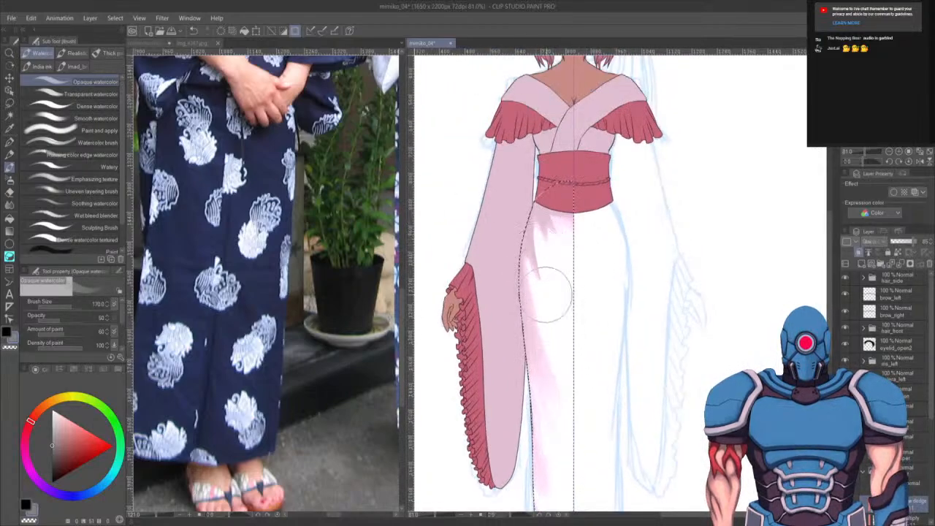
pyautogui.moveTo(552, 294); pyautogui.dragTo(531, 196)
pyautogui.hotkey('ctrl', 'z')
pyautogui.moveTo(550, 311)
pyautogui.mouseDown()
pyautogui.moveTo(534, 233)
pyautogui.moveTo(541, 262)
pyautogui.moveTo(540, 196)
pyautogui.mouseUp()
pyautogui.hotkey('ctrl', 'd')
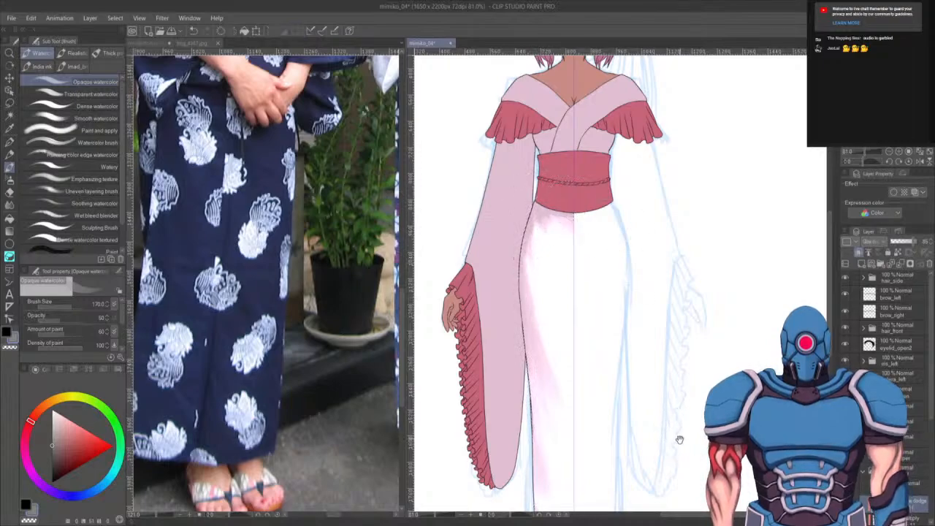
pyautogui.moveTo(679, 438); pyautogui.dragTo(663, 288)
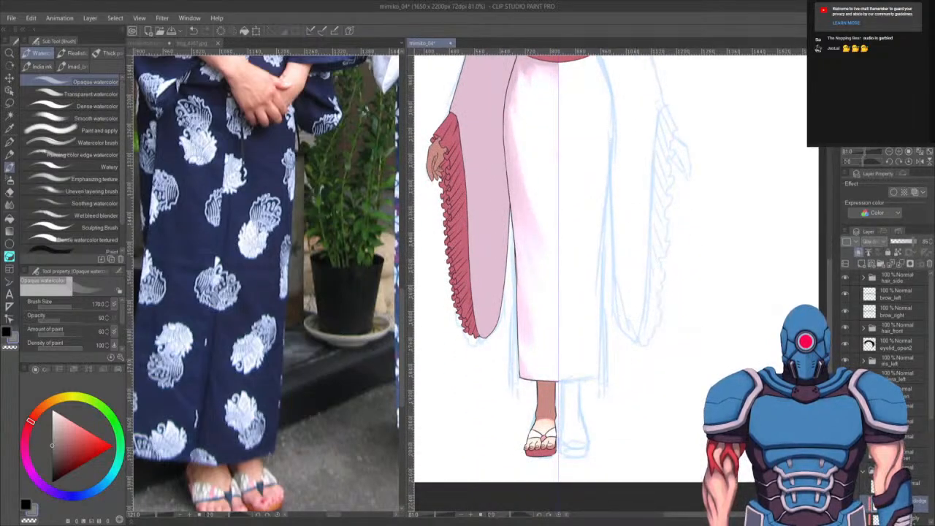
pyautogui.moveTo(654, 390); pyautogui.dragTo(694, 265)
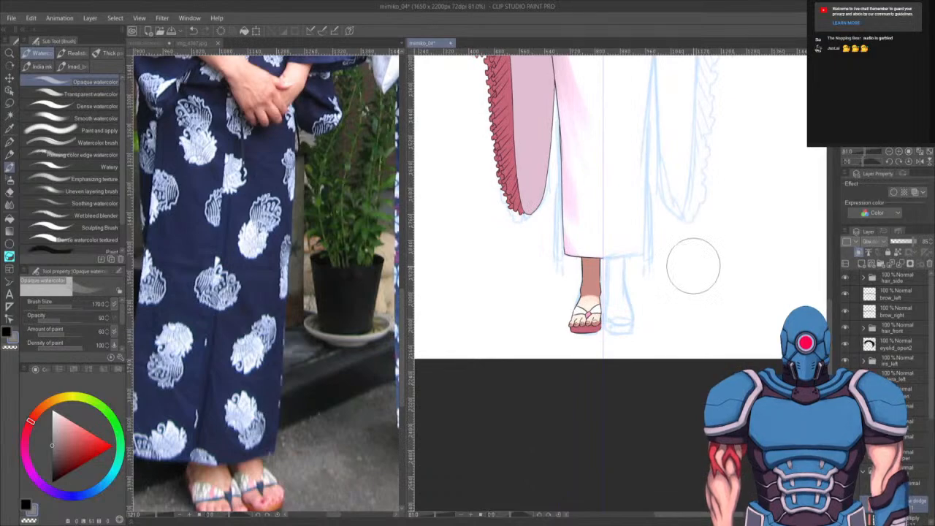
pyautogui.scroll(6, 692, 265)
pyautogui.press('[')
pyautogui.press('[')
pyautogui.press('[')
pyautogui.press('[')
pyautogui.press('[')
pyautogui.press('[')
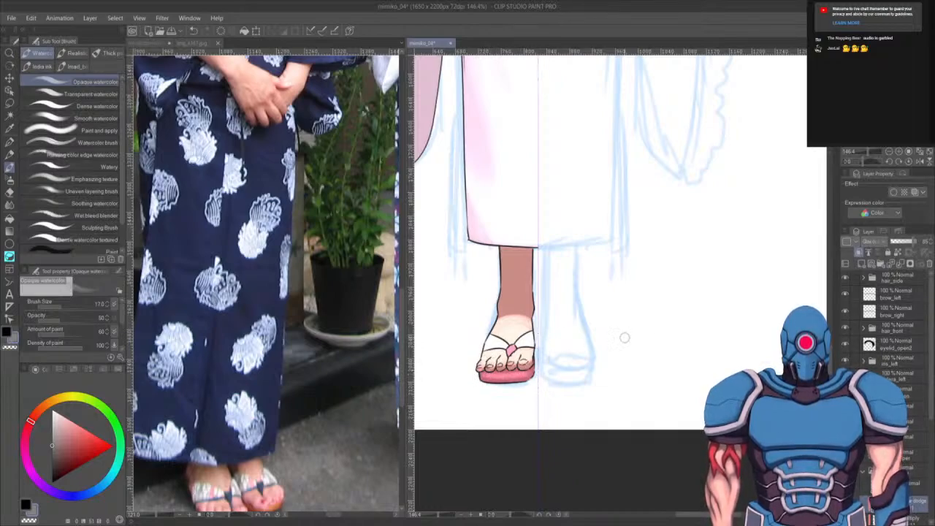
pyautogui.scroll(-3, 887, 329)
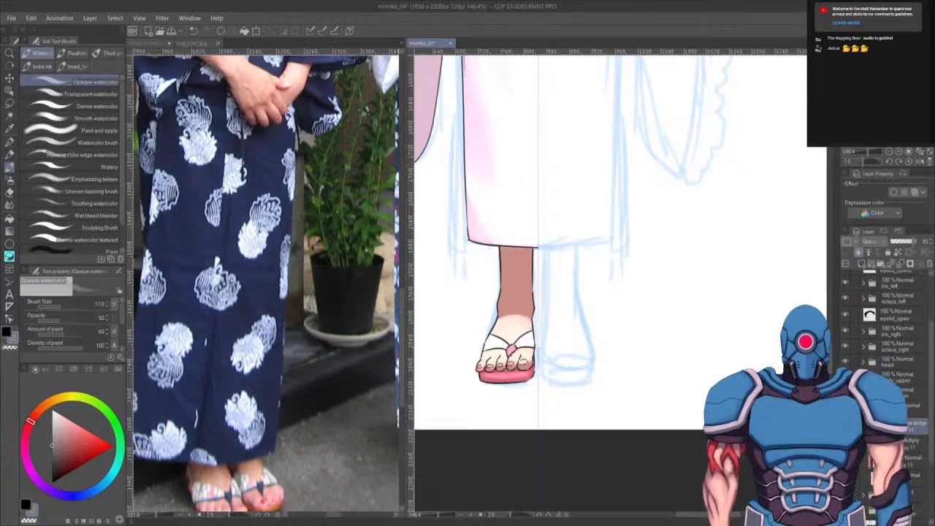
pyautogui.scroll(-5, 553, 374)
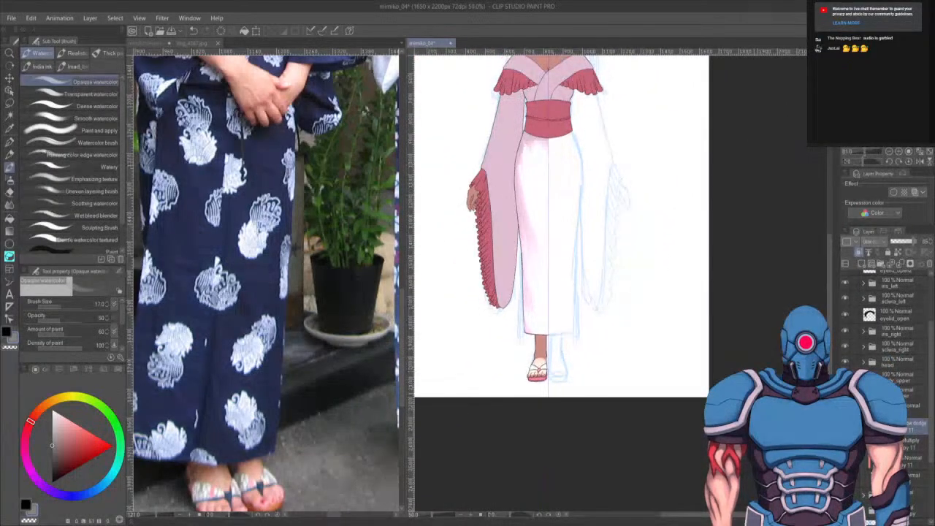
# - Flip the selected layer horizontally to mirror the skirt shading and foot, then undo the flip
pyautogui.click(910, 479)
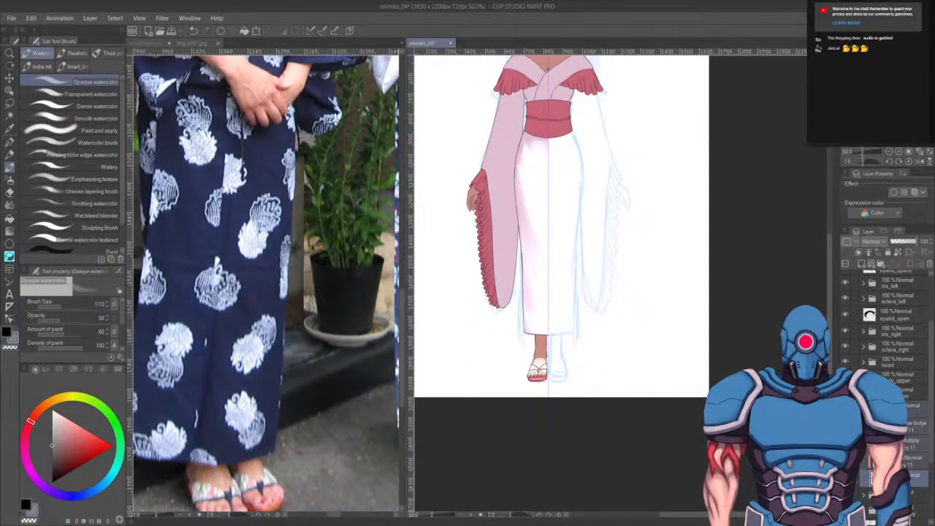
pyautogui.hotkey('ctrl', 'a')
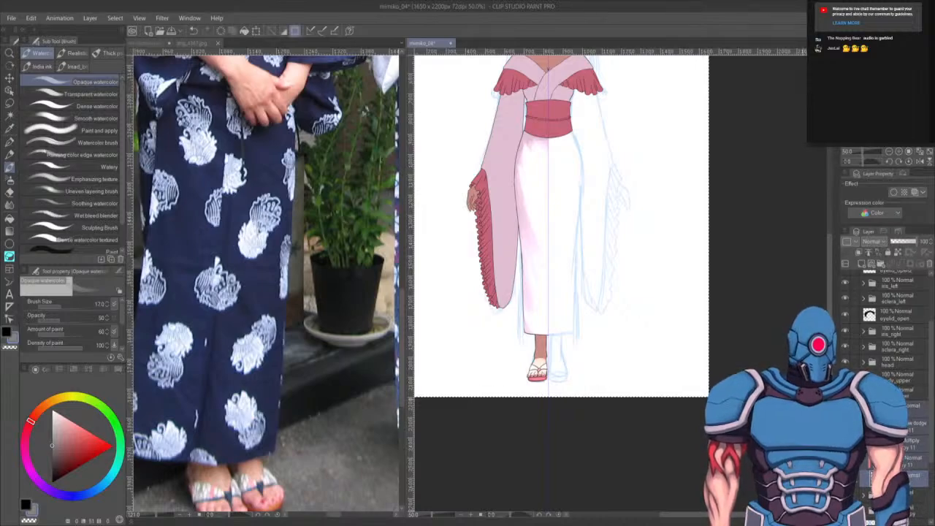
pyautogui.hotkey('ctrl', 't')
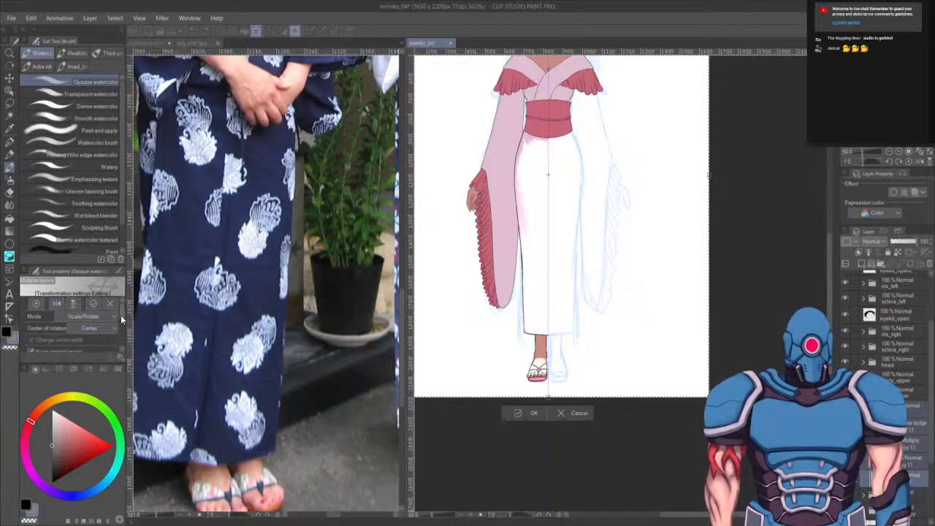
pyautogui.moveTo(121, 315); pyautogui.dragTo(123, 307)
pyautogui.click(56, 304)
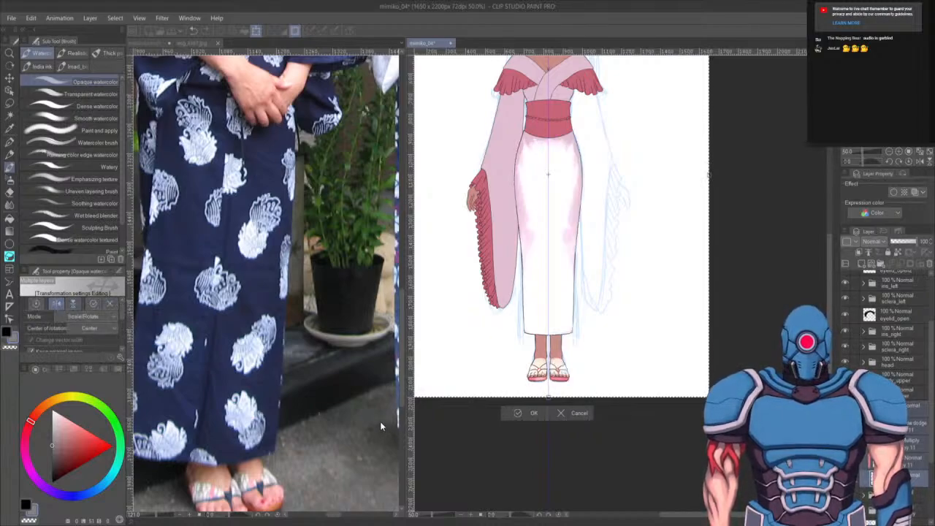
pyautogui.press('Return')
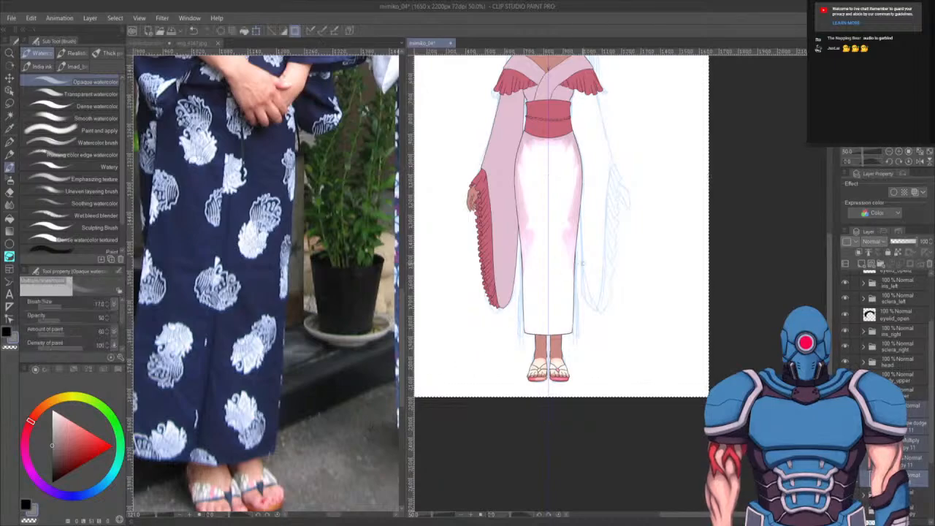
pyautogui.moveTo(627, 337); pyautogui.dragTo(637, 362)
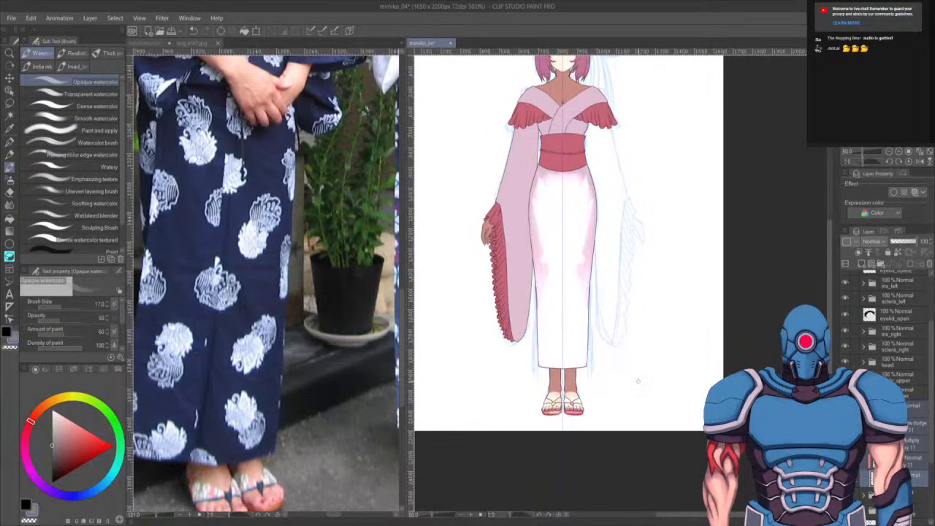
pyautogui.scroll(3, 571, 358)
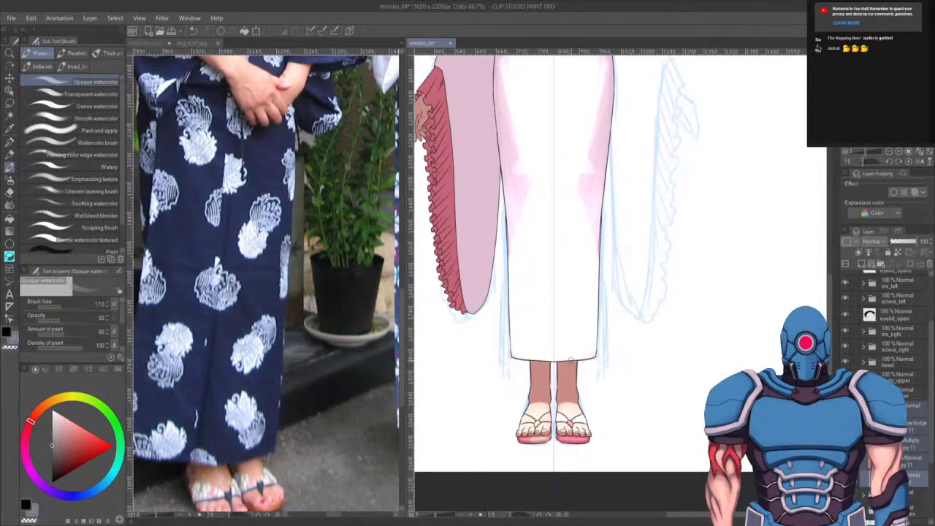
pyautogui.hotkey('ctrl', 'z')
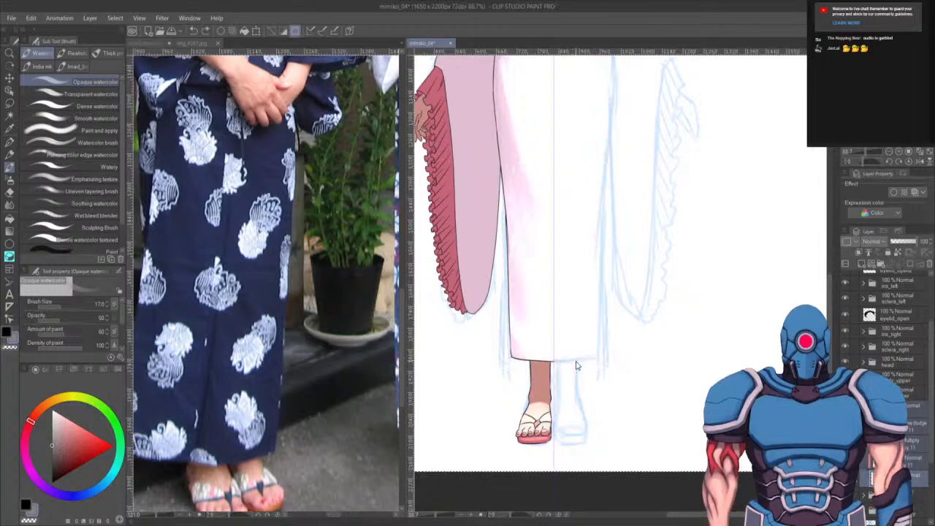
# - Flip the selected layer horizontally again to mirror the skirt shading and foot onto the right side
pyautogui.scroll(-1, 575, 366)
pyautogui.scroll(-2, 575, 365)
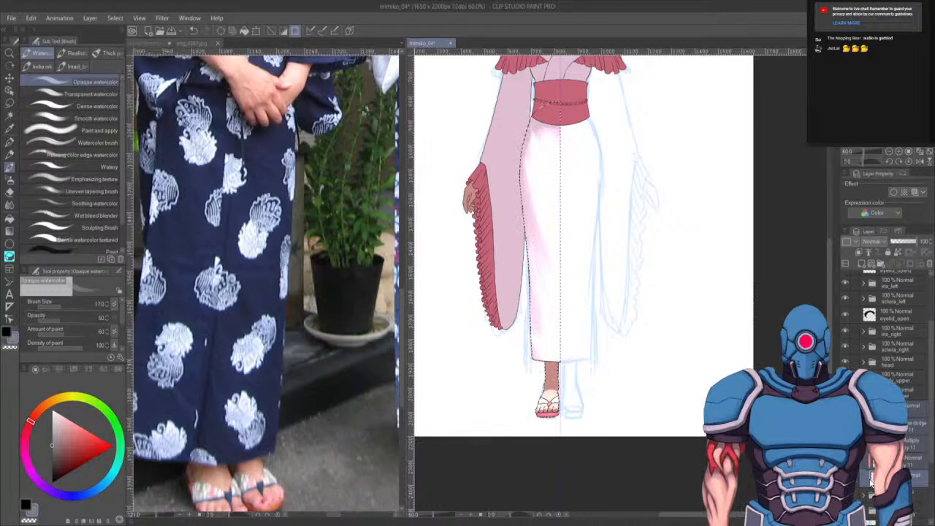
pyautogui.hotkey('ctrl', 'shift', 'i')
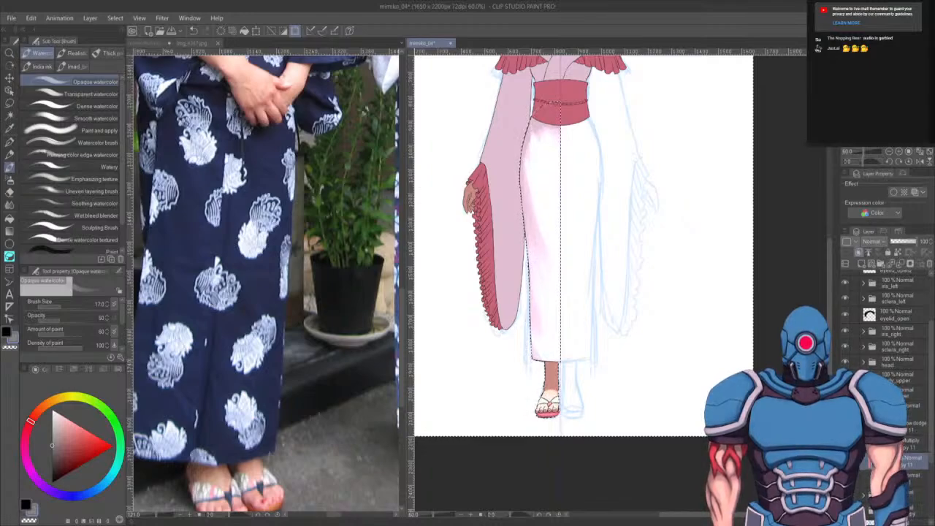
pyautogui.hotkey('ctrl', 'd')
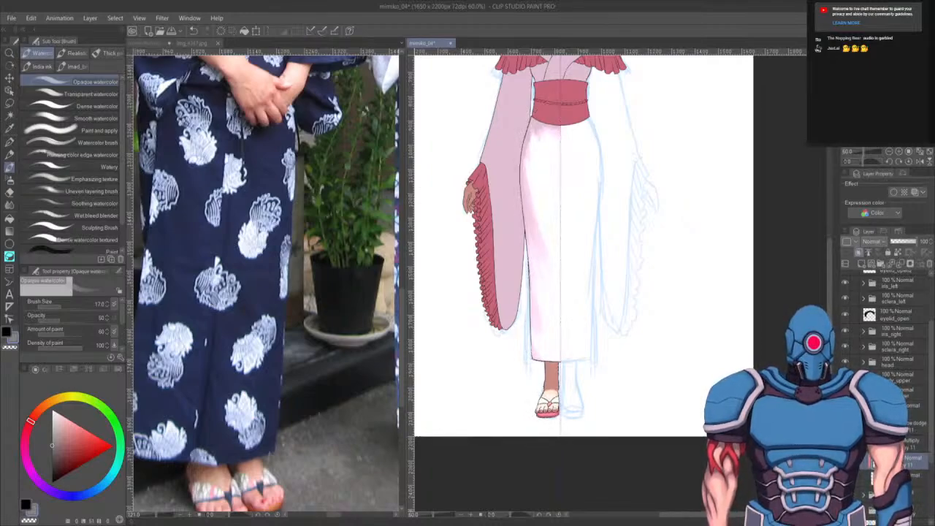
pyautogui.hotkey('ctrl', 'a')
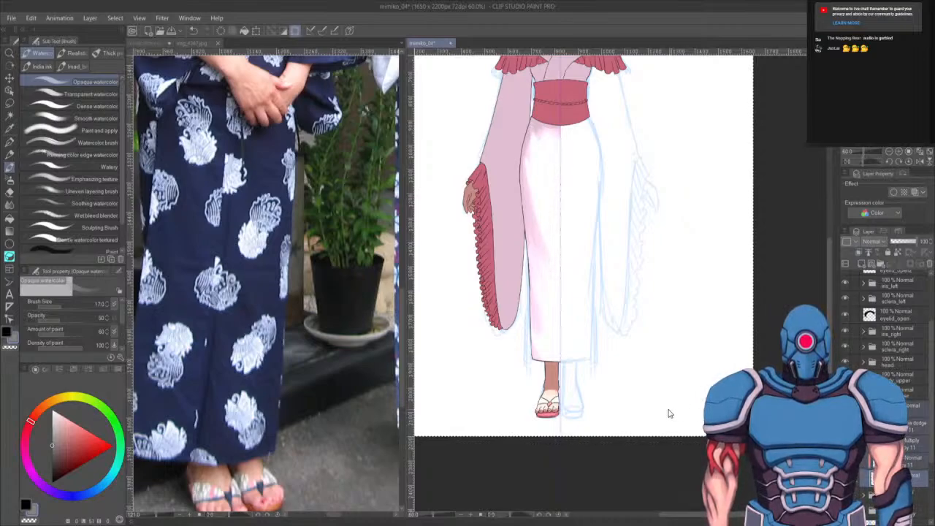
pyautogui.hotkey('ctrl', 't')
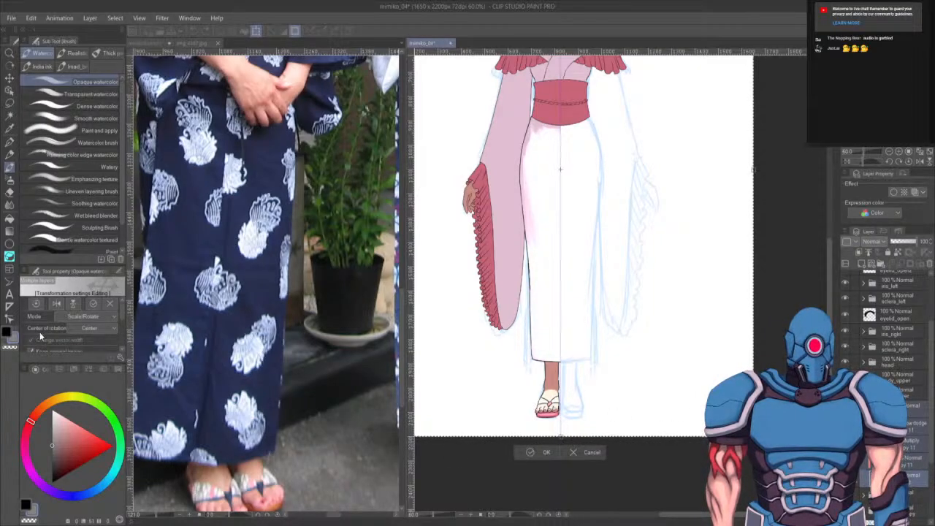
pyautogui.click(55, 304)
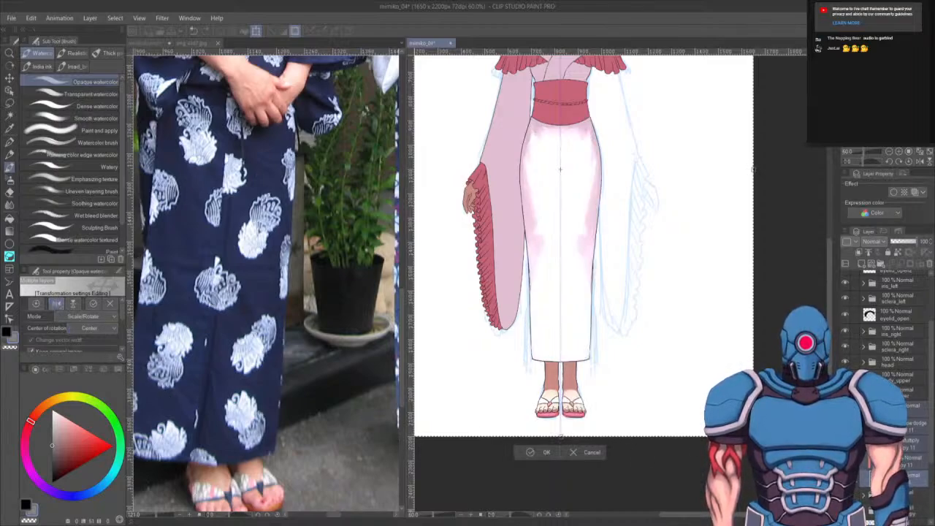
pyautogui.press('Return')
pyautogui.hotkey('ctrl', 'd')
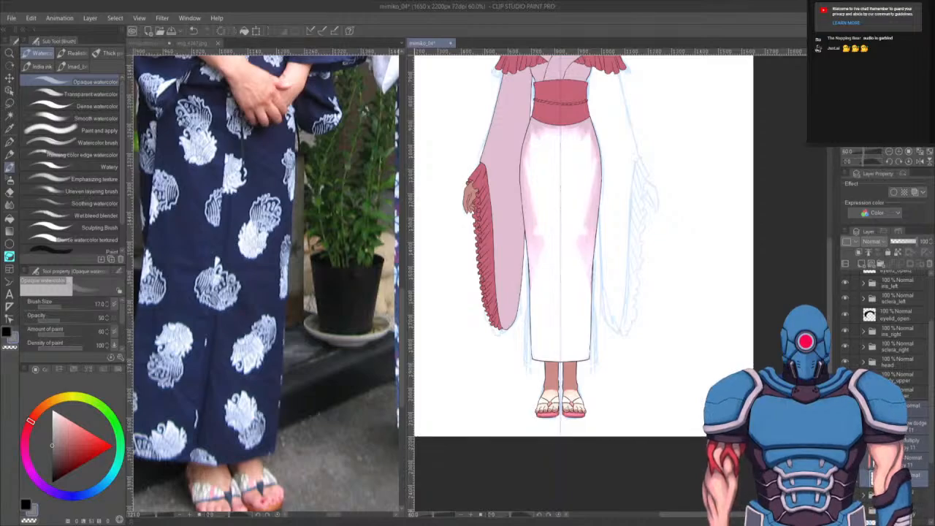
# - Select the shading layer and blend the skirt's centre and upper left with white, enlarging the brush to size 150
pyautogui.click(913, 426)
pyautogui.moveTo(578, 240); pyautogui.dragTo(580, 291)
pyautogui.scroll(4, 568, 296)
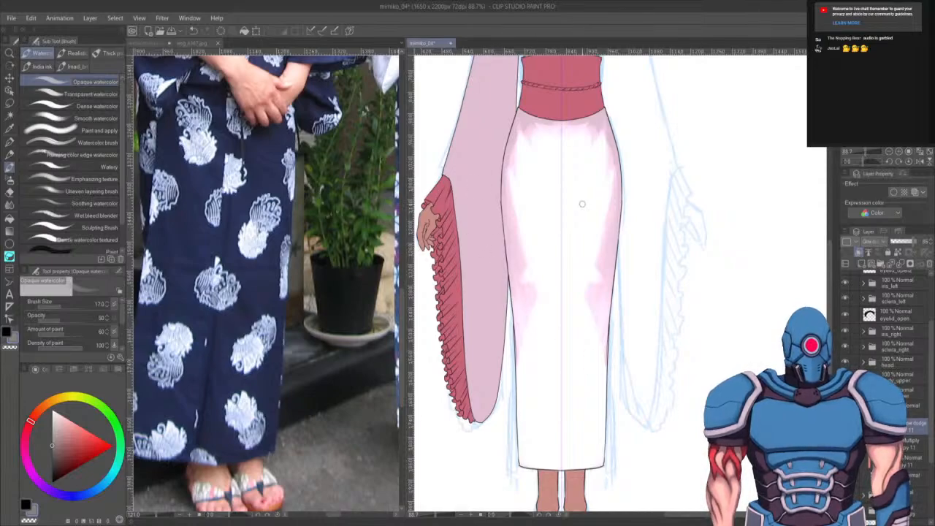
pyautogui.press(']')
pyautogui.press(']')
pyautogui.press(']')
pyautogui.press(']')
pyautogui.press(']')
pyautogui.press(']')
pyautogui.press(']')
pyautogui.press(']')
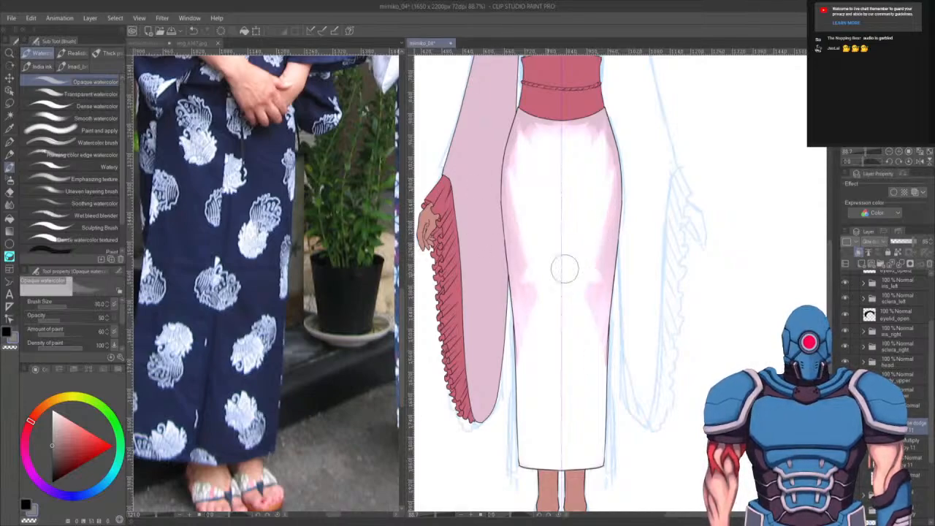
pyautogui.press(']')
pyautogui.press(']')
pyautogui.press(']')
pyautogui.moveTo(515, 197)
pyautogui.mouseDown()
pyautogui.moveTo(539, 337)
pyautogui.moveTo(508, 144)
pyautogui.moveTo(545, 218)
pyautogui.moveTo(594, 276)
pyautogui.moveTo(599, 235)
pyautogui.moveTo(583, 325)
pyautogui.moveTo(603, 217)
pyautogui.moveTo(584, 386)
pyautogui.moveTo(595, 121)
pyautogui.moveTo(604, 206)
pyautogui.moveTo(600, 168)
pyautogui.moveTo(545, 141)
pyautogui.moveTo(575, 137)
pyautogui.moveTo(556, 102)
pyautogui.moveTo(562, 117)
pyautogui.moveTo(531, 104)
pyautogui.moveTo(583, 117)
pyautogui.moveTo(525, 109)
pyautogui.mouseUp()
# - Switch to the transparent colour and erase shading along the skirt's lower right side at size 120, undoing one stroke
pyautogui.press('c')
pyautogui.moveTo(649, 368); pyautogui.dragTo(667, 252)
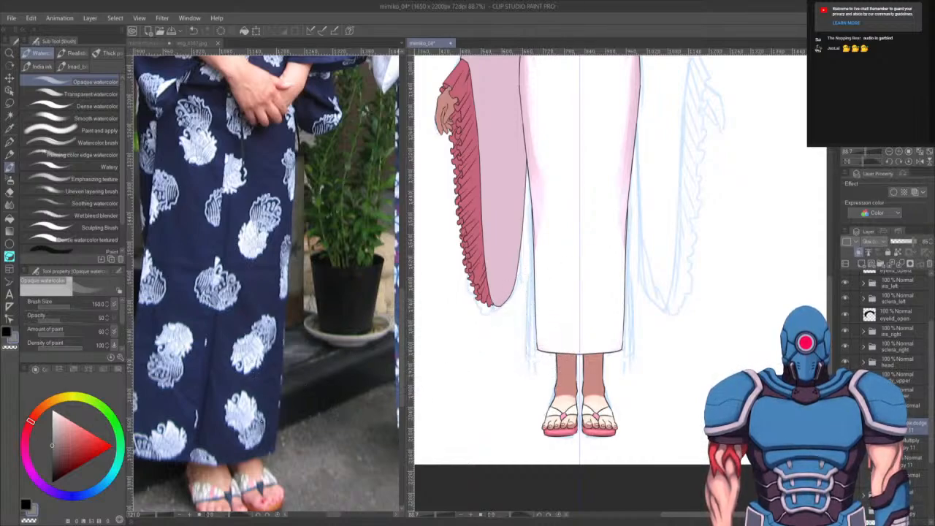
pyautogui.press('[')
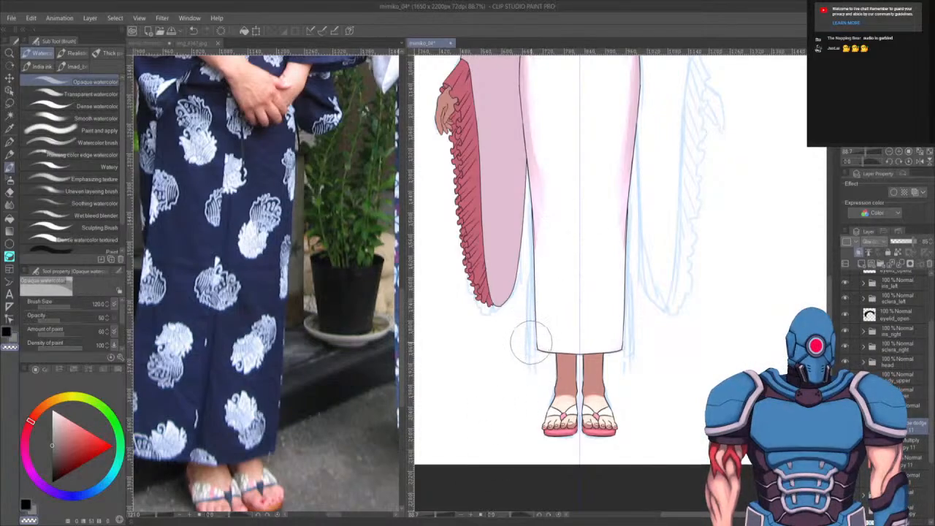
pyautogui.moveTo(544, 345); pyautogui.dragTo(560, 262)
pyautogui.hotkey('ctrl', 'z')
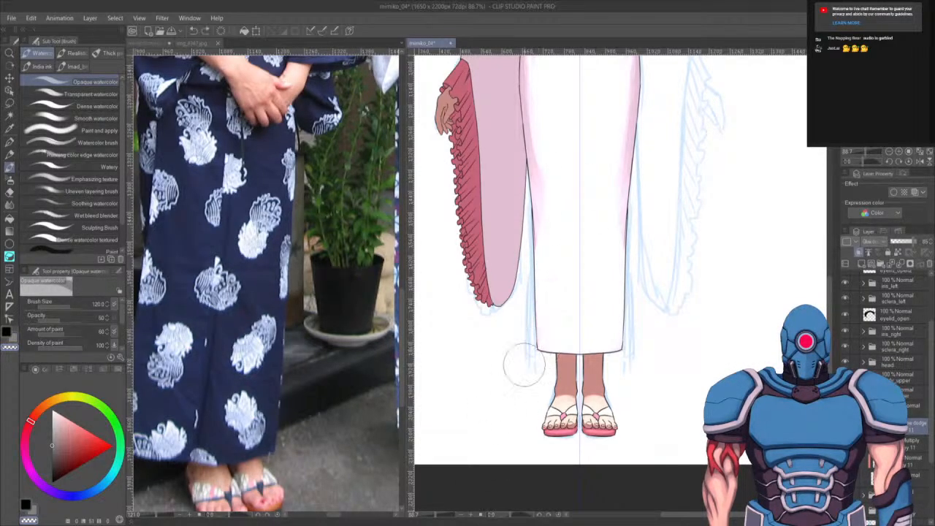
# - Erase more pink shading along the skirt's right edge and just below the obi
pyautogui.moveTo(524, 365)
pyautogui.mouseDown()
pyautogui.moveTo(568, 150)
pyautogui.moveTo(535, 311)
pyautogui.moveTo(545, 143)
pyautogui.moveTo(521, 399)
pyautogui.moveTo(565, 347)
pyautogui.mouseUp()
pyautogui.moveTo(637, 351)
pyautogui.mouseDown()
pyautogui.moveTo(612, 298)
pyautogui.moveTo(628, 331)
pyautogui.moveTo(616, 248)
pyautogui.moveTo(623, 253)
pyautogui.moveTo(621, 180)
pyautogui.mouseUp()
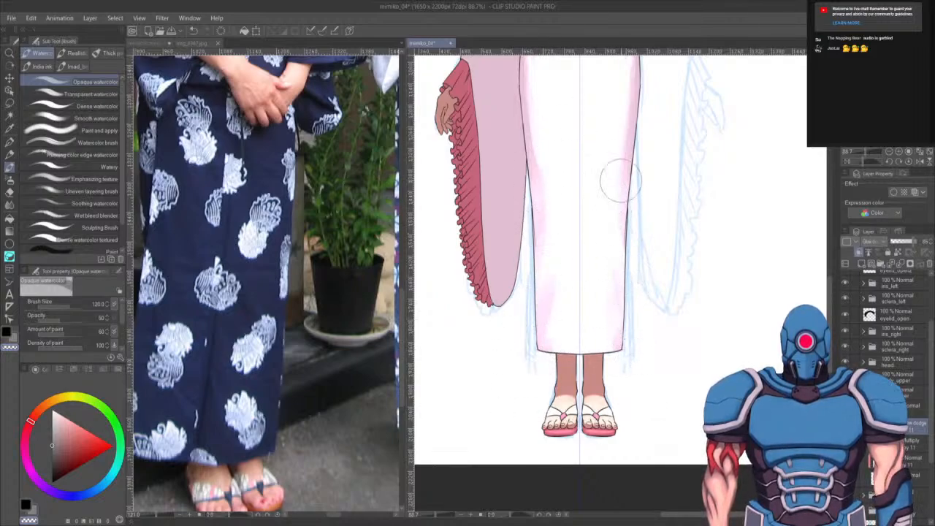
pyautogui.moveTo(643, 396)
pyautogui.mouseDown()
pyautogui.moveTo(628, 223)
pyautogui.moveTo(639, 376)
pyautogui.moveTo(600, 218)
pyautogui.moveTo(631, 404)
pyautogui.mouseUp()
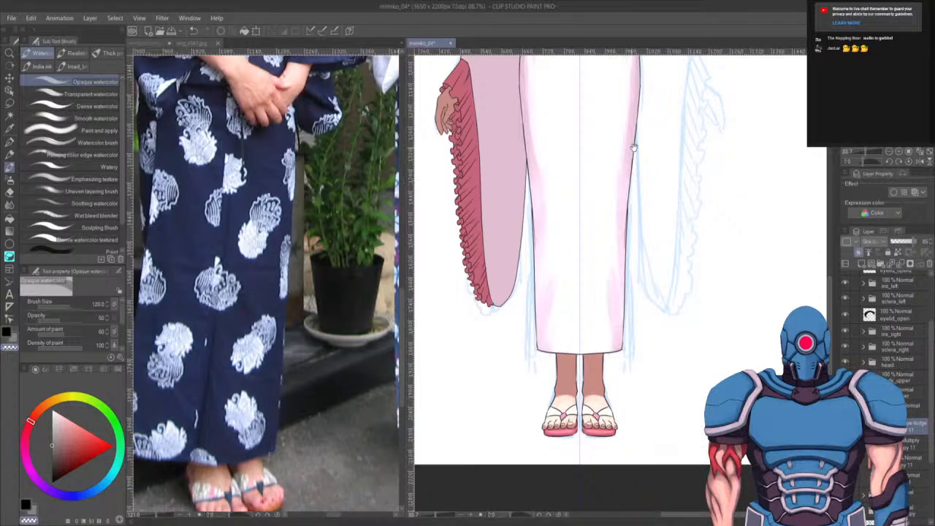
pyautogui.moveTo(633, 147); pyautogui.dragTo(633, 349)
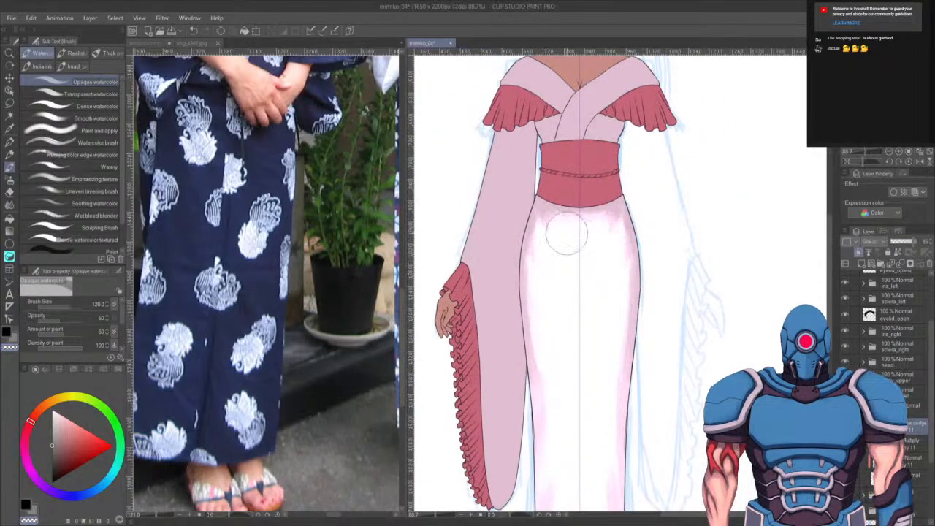
pyautogui.moveTo(548, 228)
pyautogui.mouseDown()
pyautogui.moveTo(549, 217)
pyautogui.moveTo(540, 226)
pyautogui.moveTo(547, 206)
pyautogui.mouseUp()
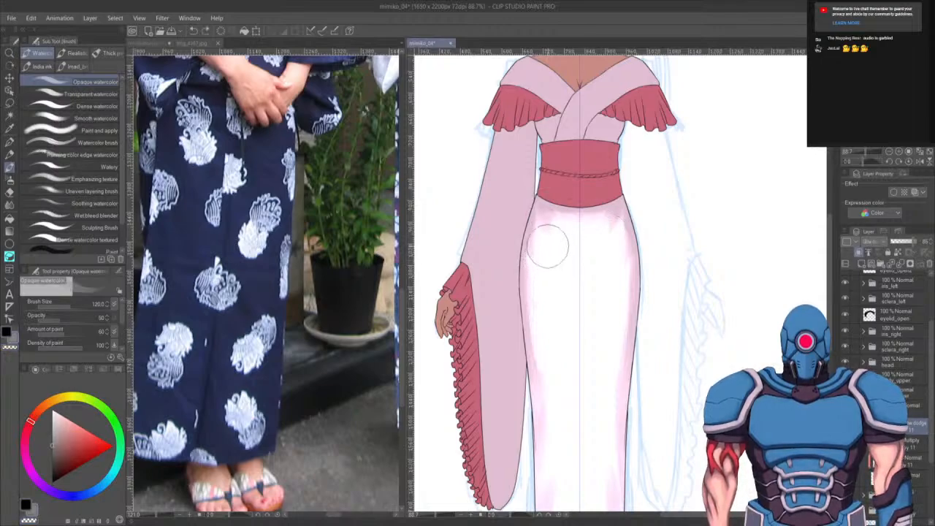
pyautogui.moveTo(548, 246)
pyautogui.mouseDown()
pyautogui.moveTo(543, 213)
pyautogui.moveTo(565, 223)
pyautogui.mouseUp()
pyautogui.moveTo(612, 241); pyautogui.dragTo(618, 220)
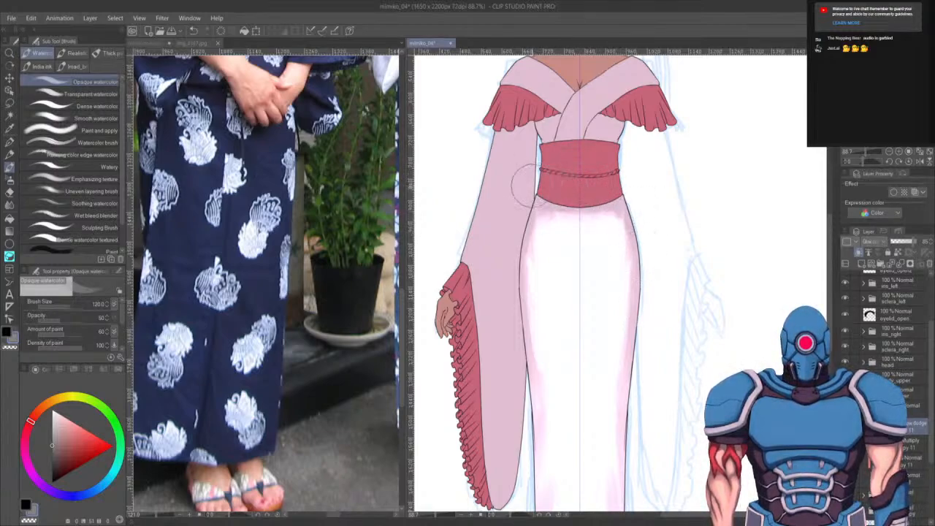
# - Switch back to white and soften the shading just below the obi on both sides of the skirt
pyautogui.press('c')
pyautogui.moveTo(550, 205)
pyautogui.mouseDown()
pyautogui.moveTo(570, 213)
pyautogui.moveTo(542, 197)
pyautogui.moveTo(584, 205)
pyautogui.moveTo(585, 223)
pyautogui.moveTo(545, 213)
pyautogui.moveTo(607, 223)
pyautogui.moveTo(576, 223)
pyautogui.moveTo(563, 222)
pyautogui.moveTo(616, 213)
pyautogui.moveTo(621, 238)
pyautogui.mouseUp()
pyautogui.moveTo(563, 226); pyautogui.dragTo(548, 226)
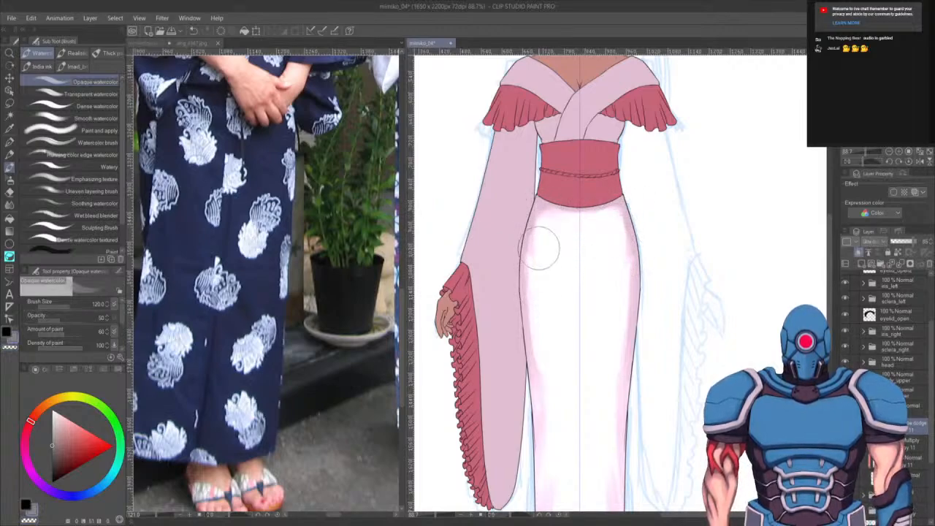
pyautogui.moveTo(656, 232); pyautogui.dragTo(647, 301)
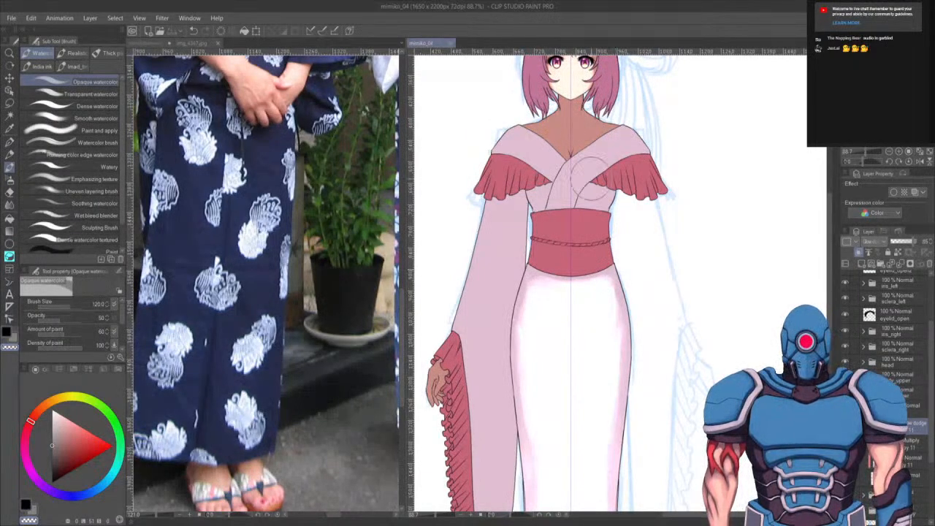
# - Blend the pink shading on the skirt's lower left area with white
pyautogui.scroll(-1, 590, 176)
pyautogui.scroll(-4, 588, 174)
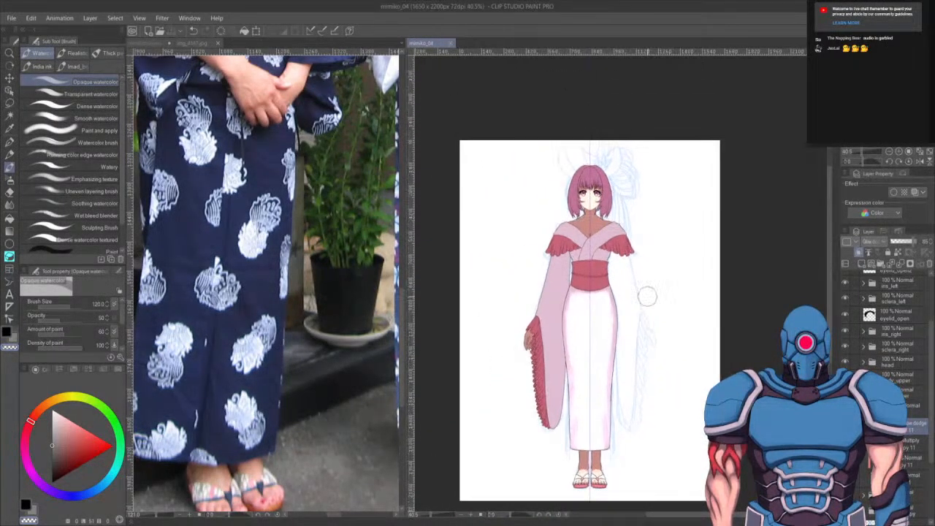
pyautogui.scroll(5, 574, 325)
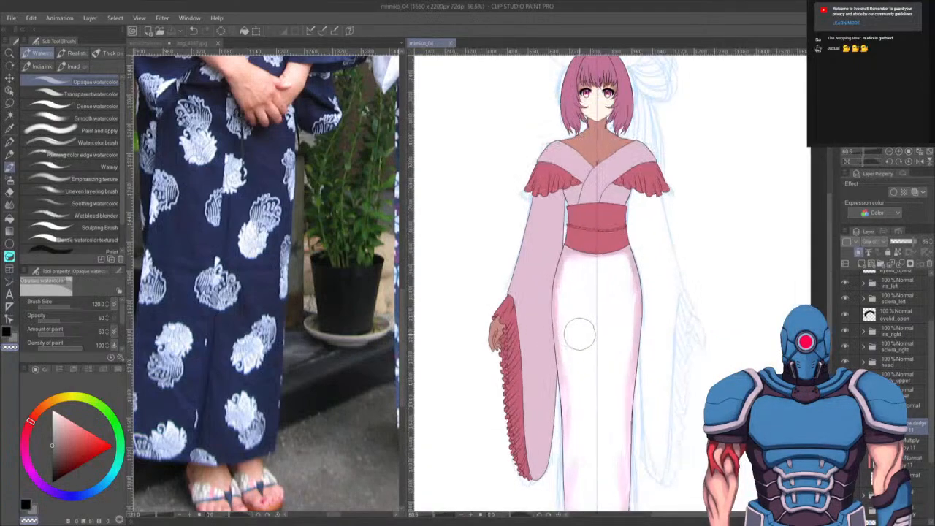
pyautogui.moveTo(564, 311); pyautogui.dragTo(542, 418)
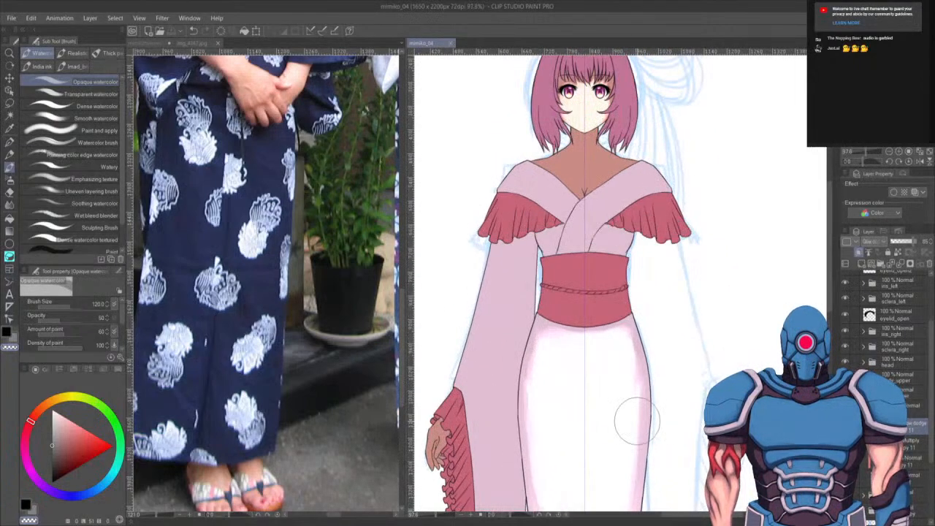
# - Select the layer, switch to the G-pen, pick the sleeve pink, and bring up the pink-dress reference illustration's collar
pyautogui.click(863, 393)
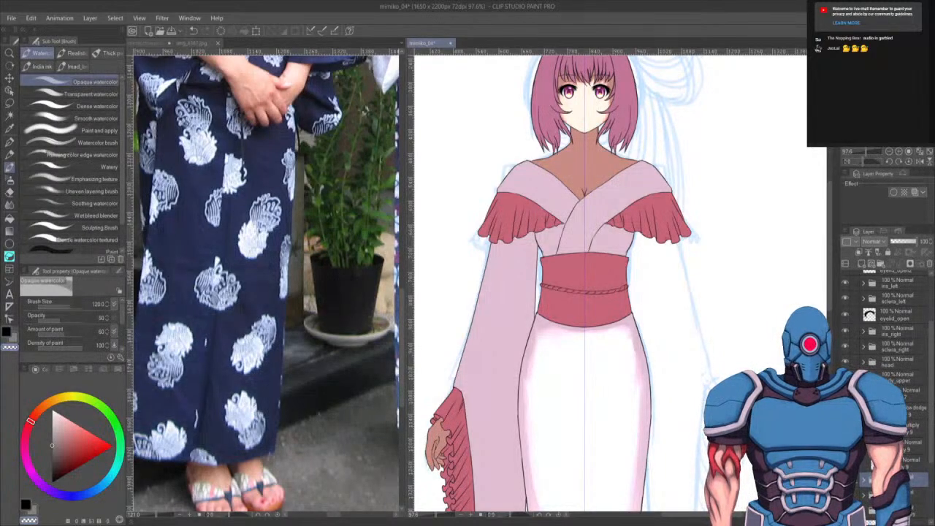
pyautogui.click(913, 407)
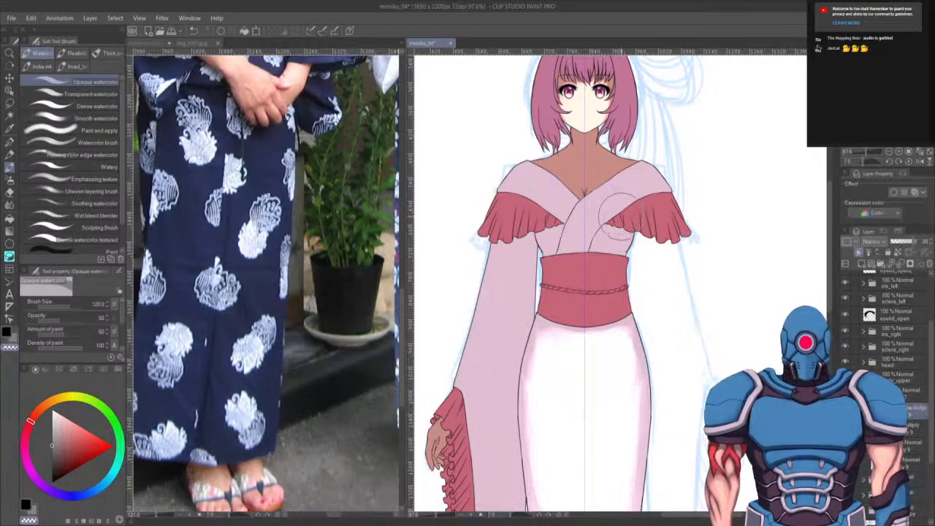
pyautogui.press('[')
pyautogui.press('[')
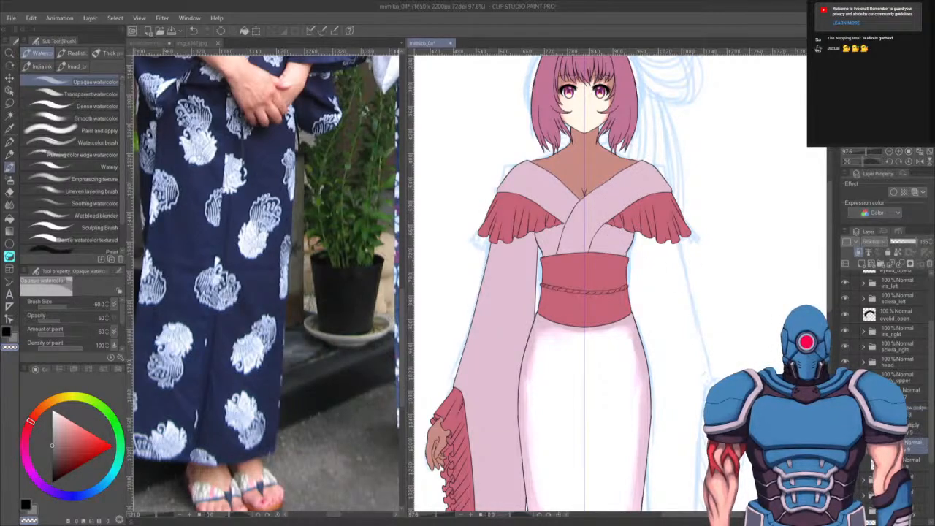
pyautogui.press('p')
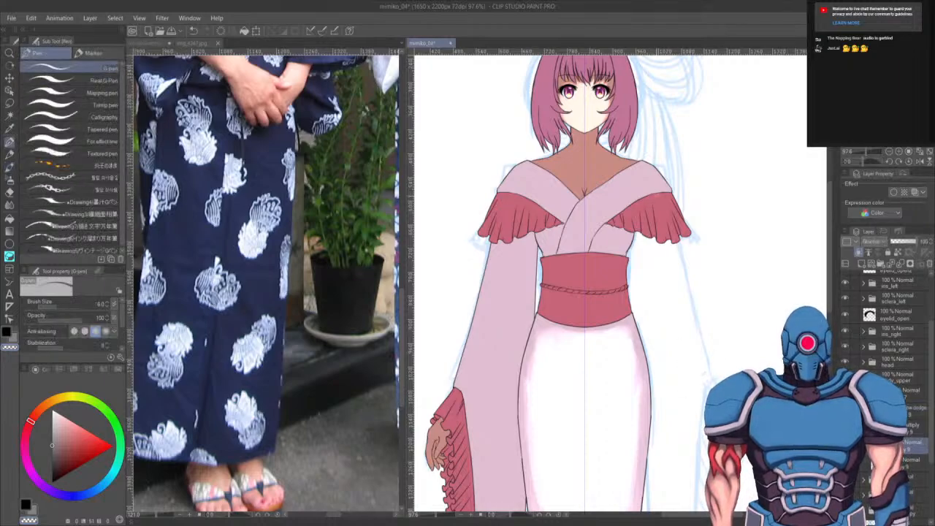
pyautogui.keyDown('alt'); pyautogui.click(513, 203); pyautogui.keyUp('alt')
pyautogui.click(155, 43)
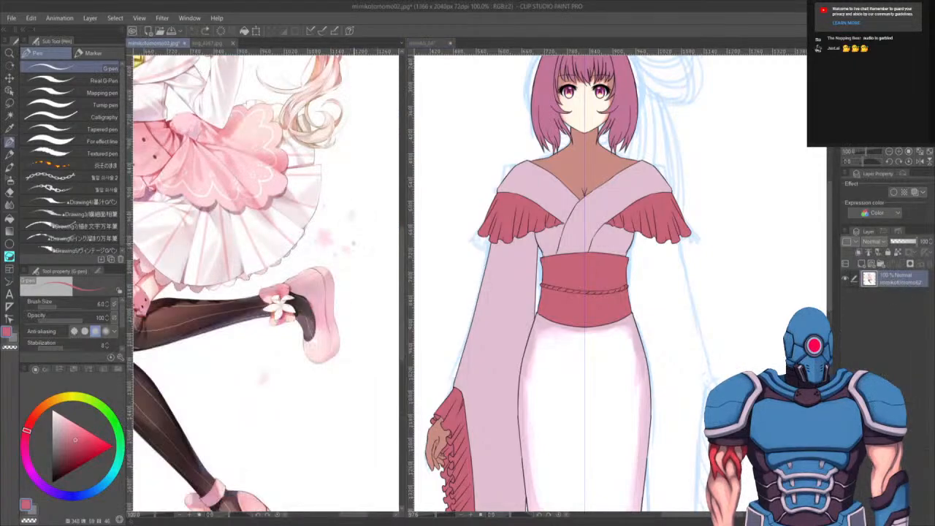
pyautogui.scroll(3, 387, 402)
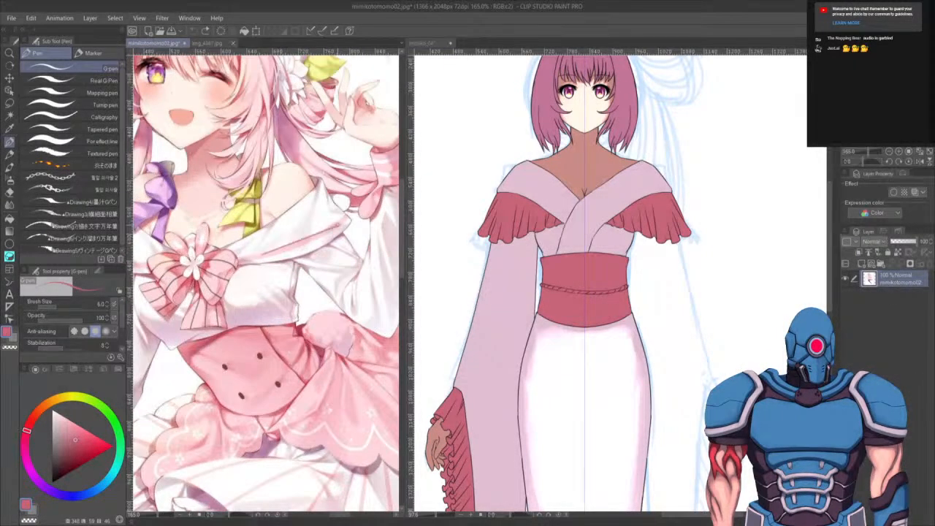
pyautogui.moveTo(622, 300); pyautogui.dragTo(613, 303)
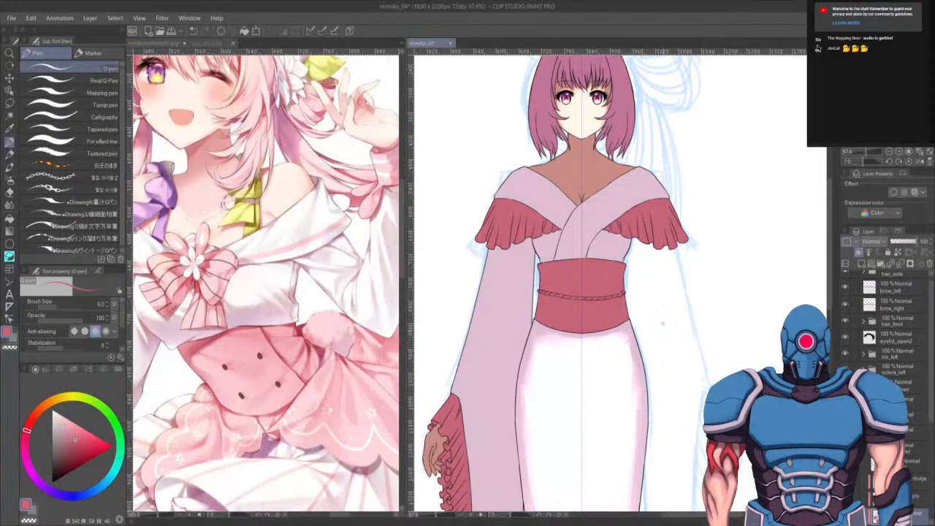
# - Draw pink stripe lines along both sides of the yukata collar with the G-pen at size 20, redoing one line
pyautogui.press(']')
pyautogui.press(']')
pyautogui.press(']')
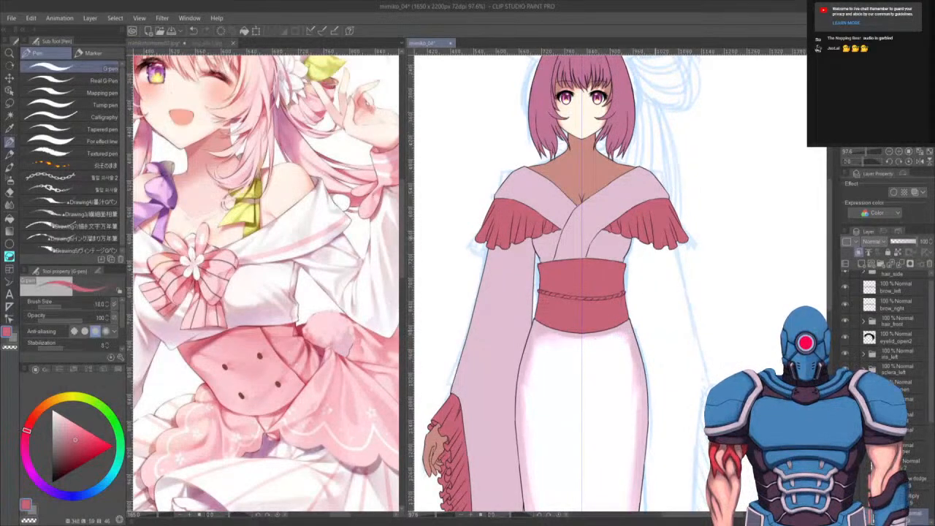
pyautogui.press(']')
pyautogui.press(']')
pyautogui.press(']')
pyautogui.press(']')
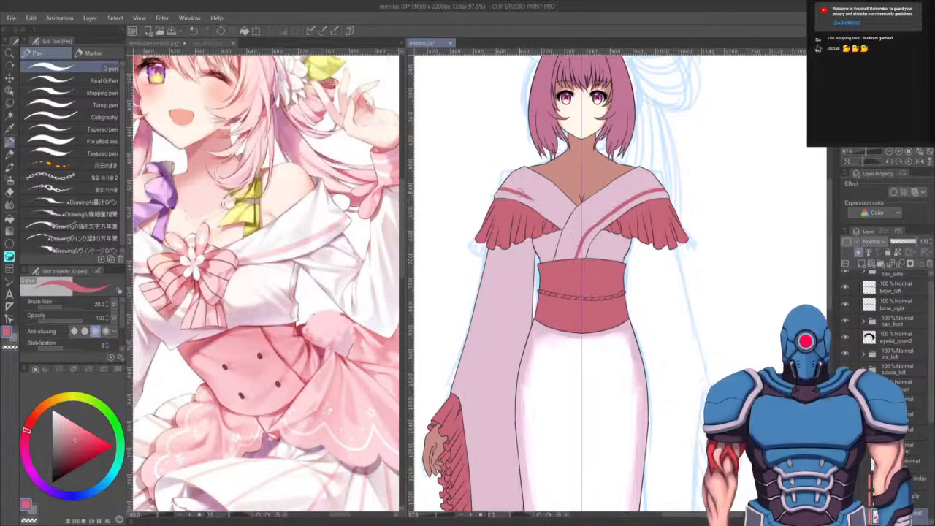
pyautogui.hotkey('ctrl', 'z')
pyautogui.moveTo(497, 188); pyautogui.dragTo(524, 195)
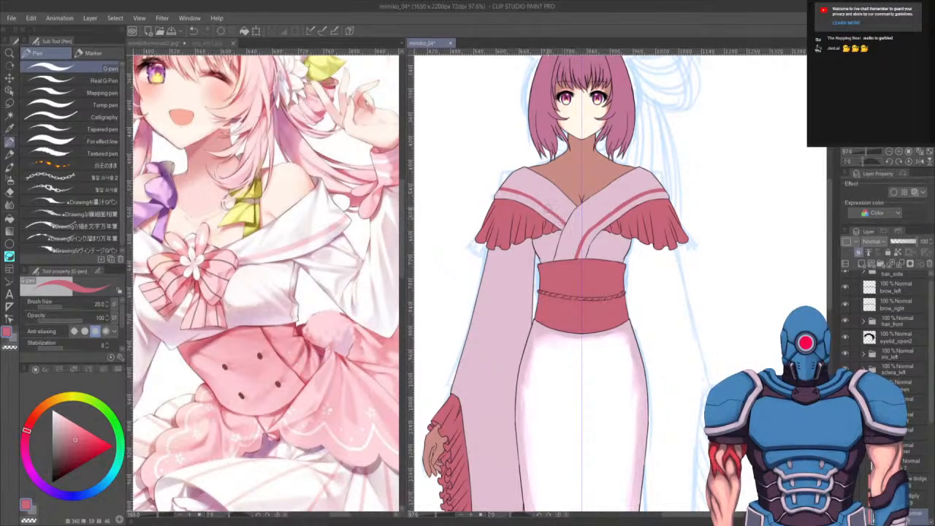
# - Switch to white with the opaque watercolour brush and blend the collar stripe down toward the obi
pyautogui.moveTo(606, 368); pyautogui.dragTo(597, 376)
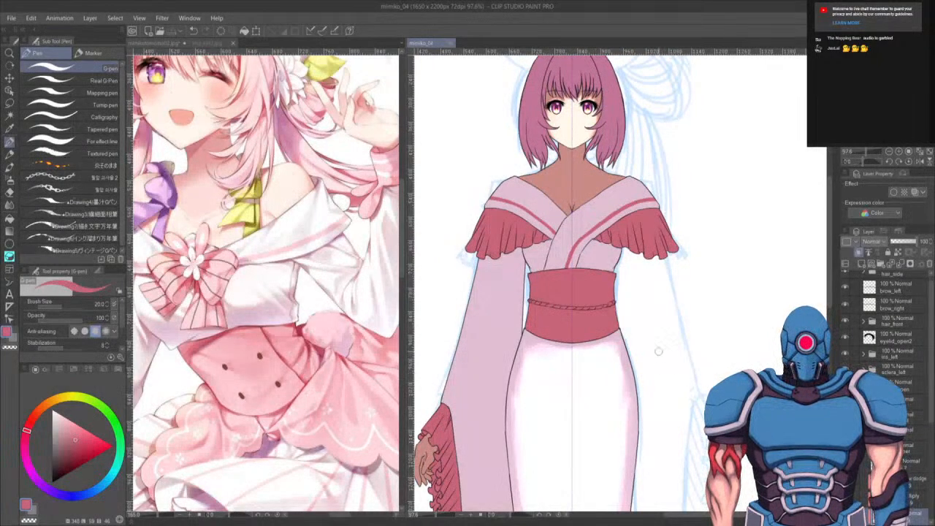
pyautogui.moveTo(647, 247); pyautogui.dragTo(644, 249)
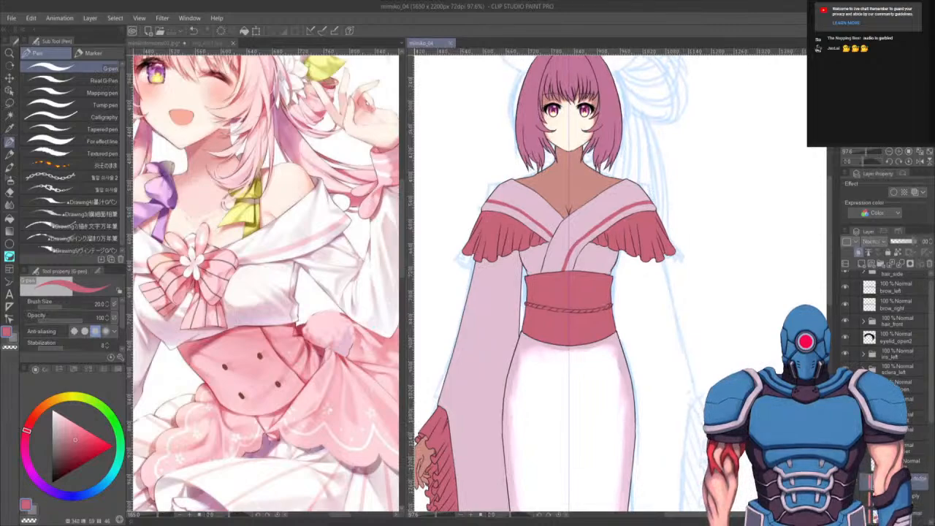
pyautogui.press('b')
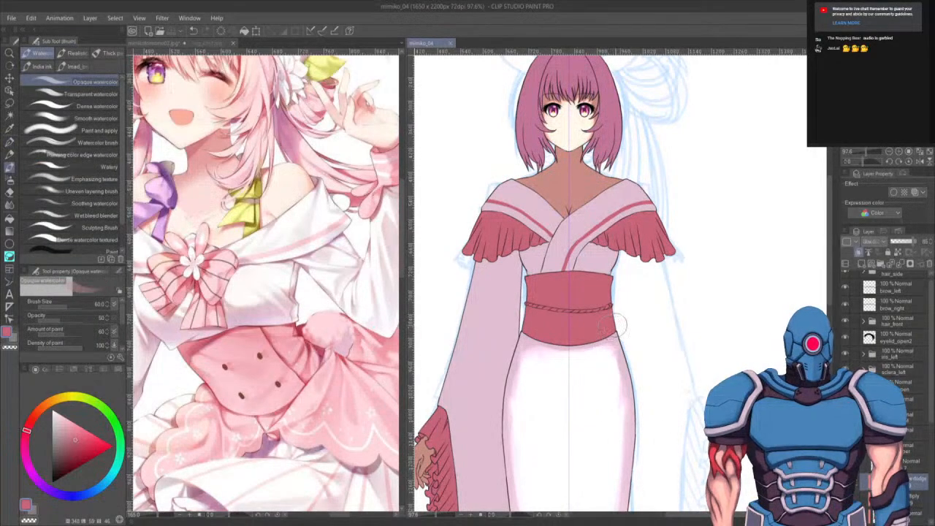
pyautogui.press('x')
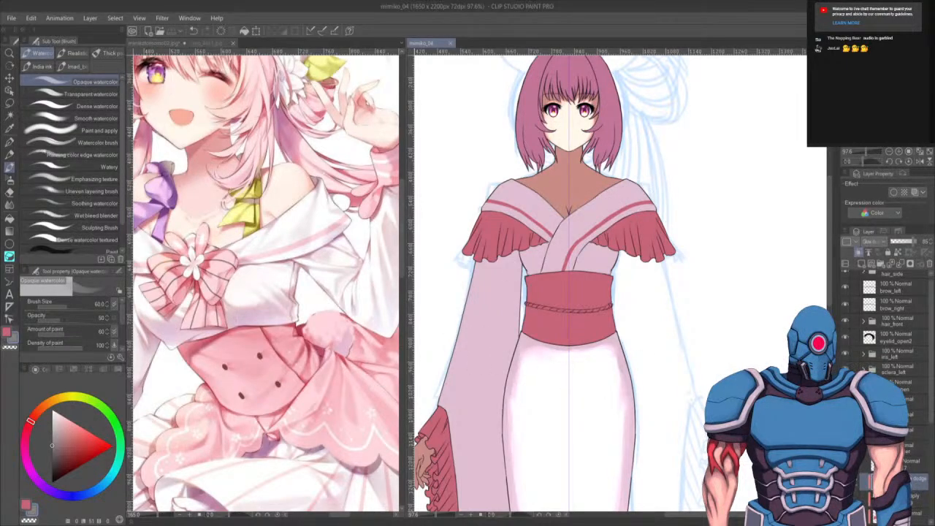
pyautogui.moveTo(628, 184); pyautogui.dragTo(584, 216)
pyautogui.moveTo(629, 184)
pyautogui.mouseDown()
pyautogui.moveTo(561, 236)
pyautogui.moveTo(565, 225)
pyautogui.moveTo(552, 262)
pyautogui.mouseUp()
pyautogui.moveTo(564, 225); pyautogui.dragTo(550, 262)
pyautogui.moveTo(590, 204); pyautogui.dragTo(579, 221)
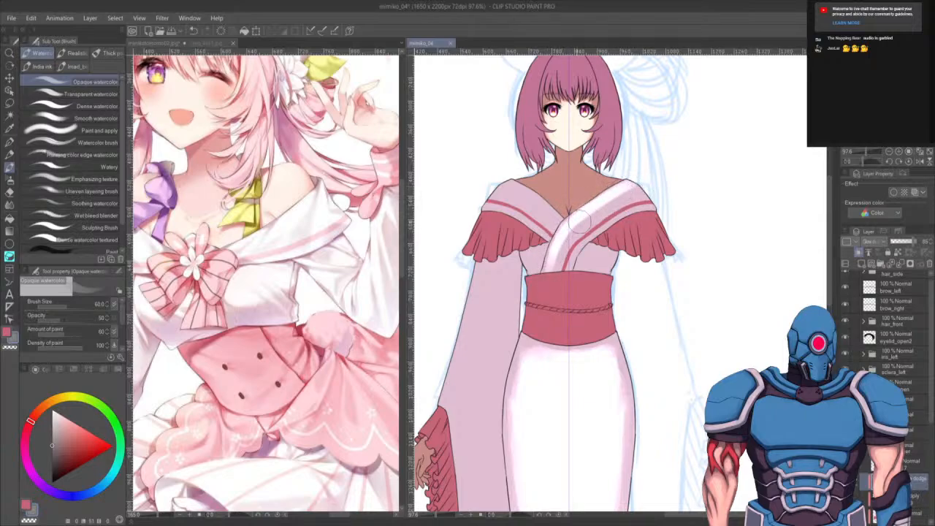
# - Continue blending the collar stripes with white on both sides, undoing the last stroke on the left collar
pyautogui.moveTo(640, 184); pyautogui.dragTo(577, 223)
pyautogui.moveTo(623, 195)
pyautogui.mouseDown()
pyautogui.moveTo(583, 216)
pyautogui.moveTo(554, 260)
pyautogui.mouseUp()
pyautogui.moveTo(576, 223); pyautogui.dragTo(562, 256)
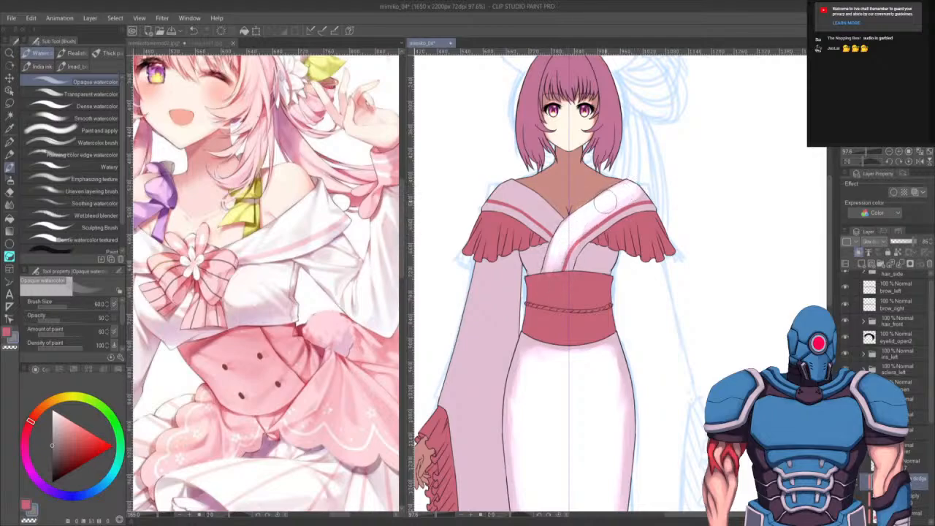
pyautogui.moveTo(606, 201); pyautogui.dragTo(602, 221)
pyautogui.moveTo(635, 192)
pyautogui.mouseDown()
pyautogui.moveTo(591, 244)
pyautogui.moveTo(583, 226)
pyautogui.moveTo(639, 204)
pyautogui.moveTo(643, 190)
pyautogui.mouseUp()
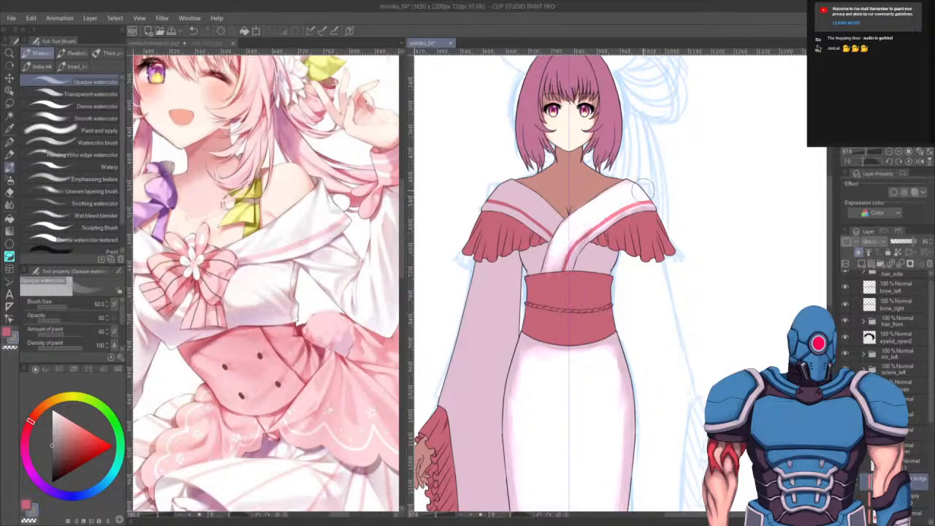
pyautogui.moveTo(678, 221); pyautogui.dragTo(696, 257)
pyautogui.moveTo(633, 298); pyautogui.dragTo(632, 283)
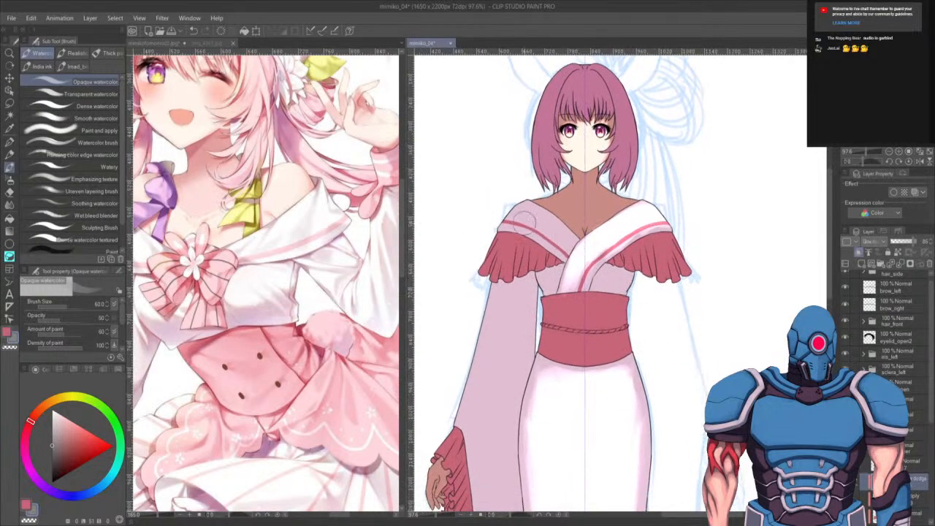
pyautogui.moveTo(524, 221)
pyautogui.mouseDown()
pyautogui.moveTo(571, 250)
pyautogui.moveTo(507, 198)
pyautogui.moveTo(560, 232)
pyautogui.moveTo(500, 207)
pyautogui.moveTo(537, 219)
pyautogui.moveTo(480, 225)
pyautogui.moveTo(532, 229)
pyautogui.moveTo(573, 247)
pyautogui.moveTo(512, 219)
pyautogui.moveTo(567, 257)
pyautogui.moveTo(551, 220)
pyautogui.moveTo(526, 205)
pyautogui.moveTo(564, 236)
pyautogui.mouseUp()
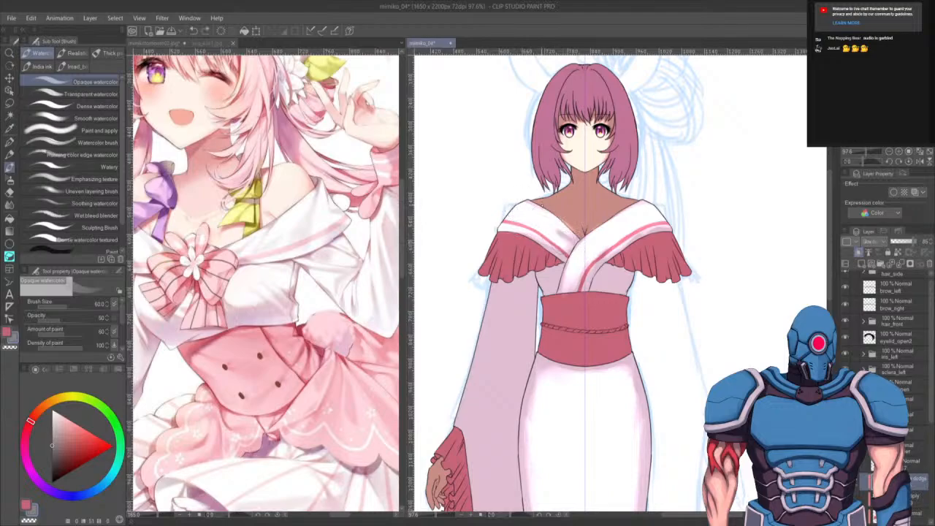
pyautogui.hotkey('ctrl', 'z')
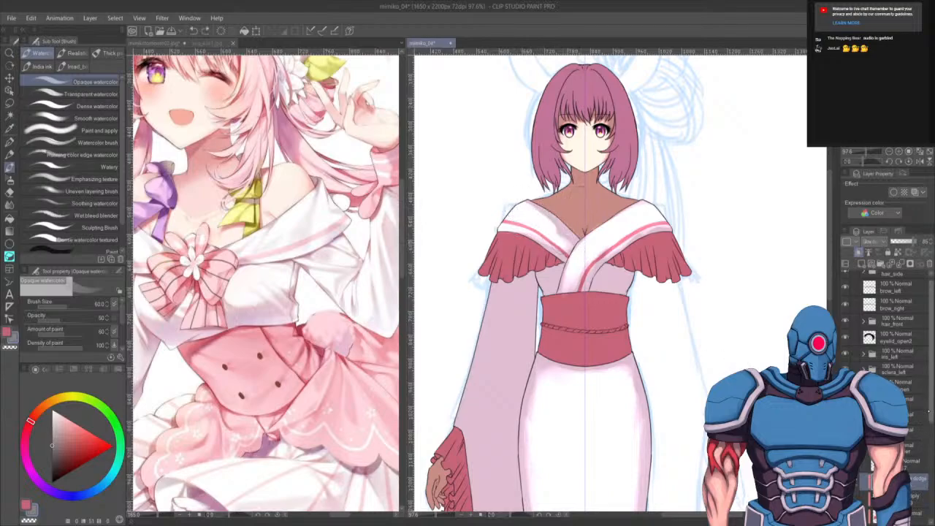
# - Clear the selection, select the skin layer, auto-select the neck and chest skin area and zoom in on it
pyautogui.scroll(-2, 919, 496)
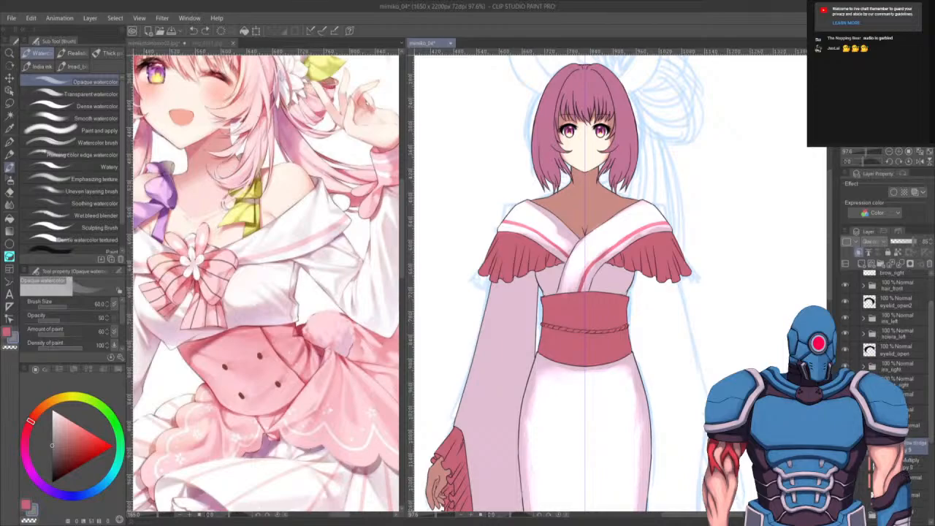
pyautogui.keyDown('ctrl'); pyautogui.click(869, 480); pyautogui.keyUp('ctrl')
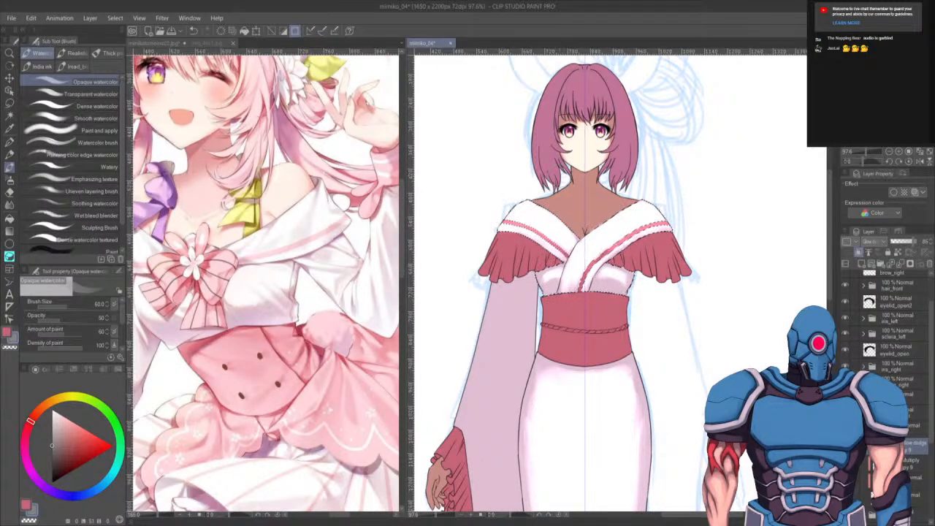
pyautogui.hotkey('ctrl', 'd')
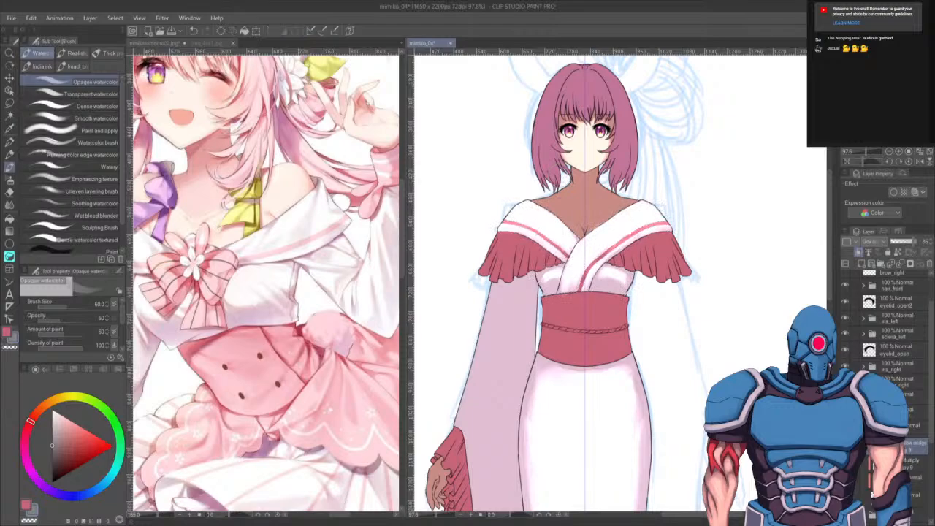
pyautogui.click(916, 471)
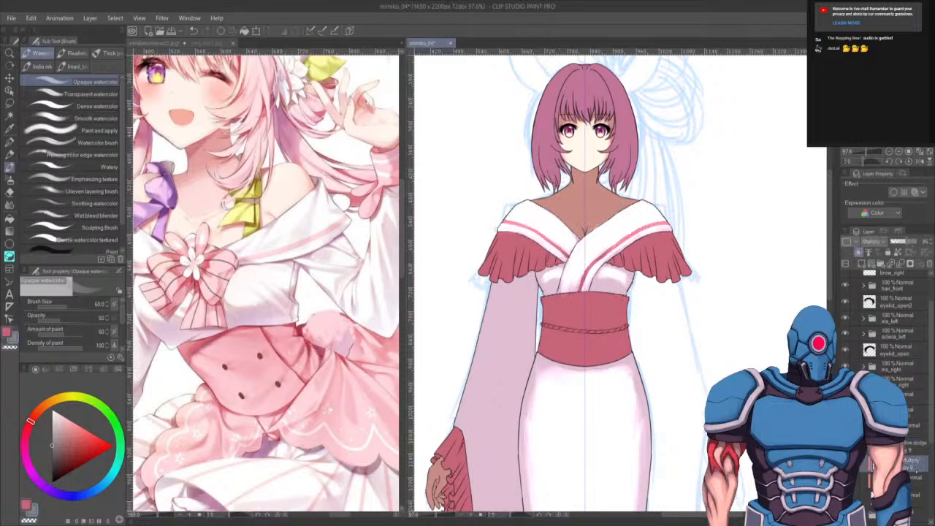
pyautogui.click(916, 481)
pyautogui.click(916, 498)
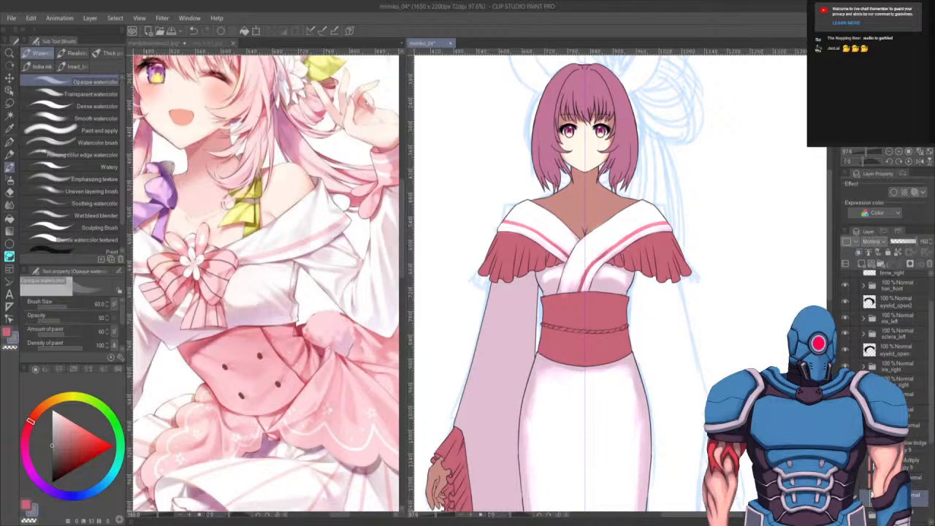
pyautogui.click(916, 480)
pyautogui.press('w')
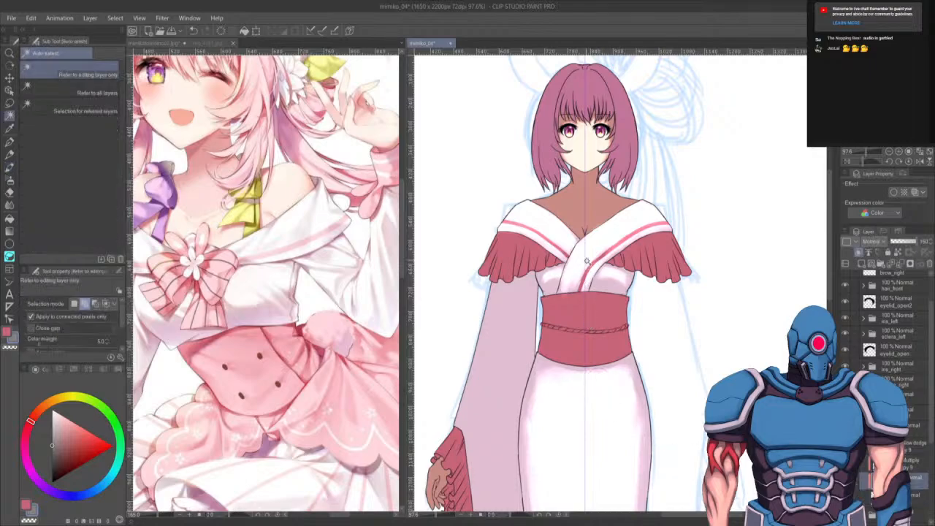
pyautogui.click(637, 245)
pyautogui.scroll(4, 561, 284)
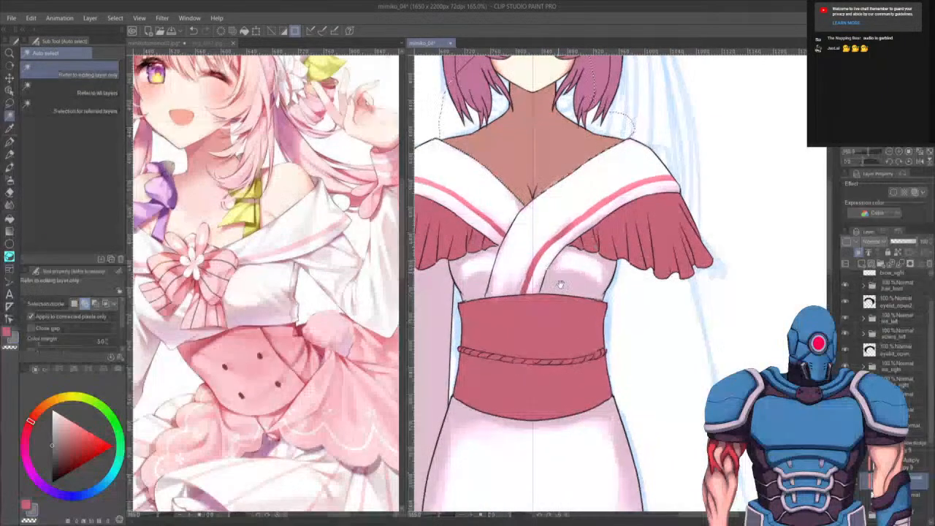
pyautogui.moveTo(560, 284); pyautogui.dragTo(645, 488)
# - Shade the cleavage inside the skin selection with the opaque watercolour brush at size 80 and 100% opacity, undoing two strokes
pyautogui.press('b')
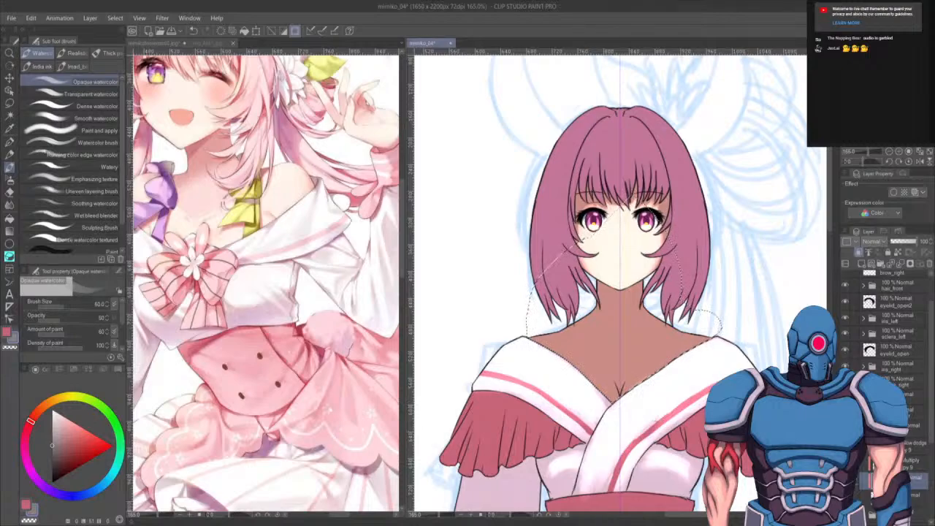
pyautogui.click(915, 446)
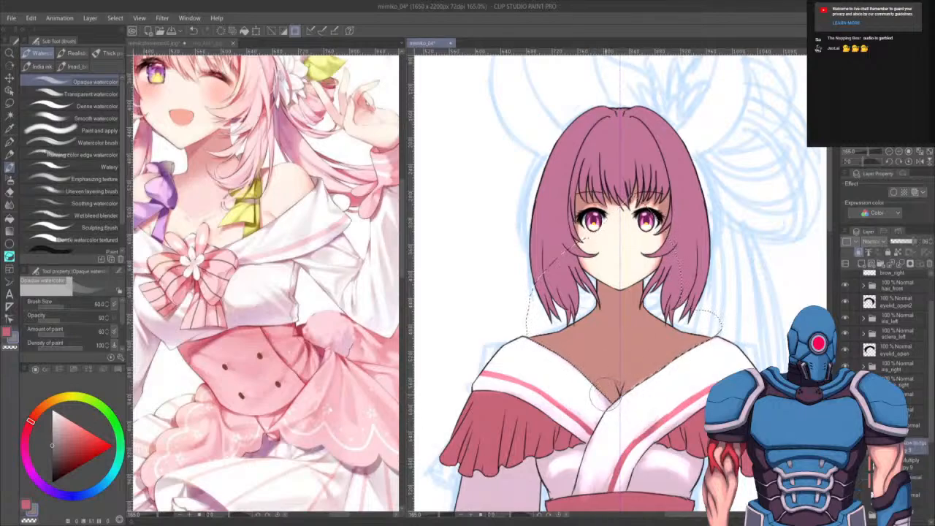
pyautogui.press(']')
pyautogui.moveTo(601, 377); pyautogui.dragTo(596, 387)
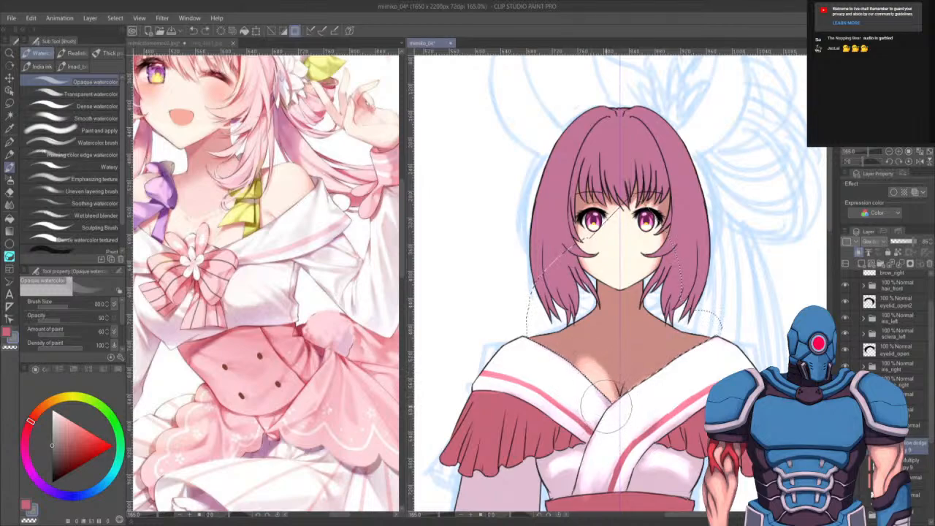
pyautogui.moveTo(61, 320); pyautogui.dragTo(85, 320)
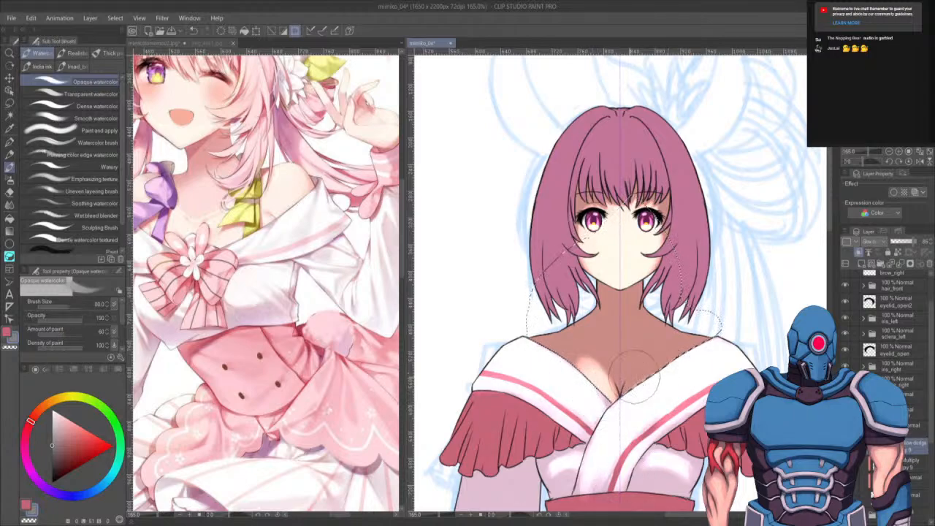
pyautogui.moveTo(585, 362)
pyautogui.mouseDown()
pyautogui.moveTo(599, 375)
pyautogui.moveTo(584, 347)
pyautogui.mouseUp()
pyautogui.press('c')
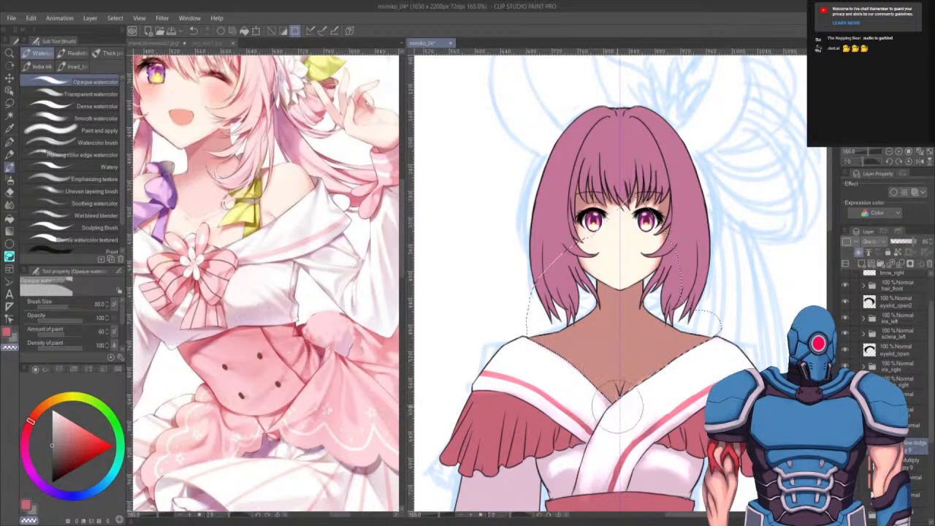
pyautogui.press('c')
pyautogui.moveTo(605, 378); pyautogui.dragTo(596, 389)
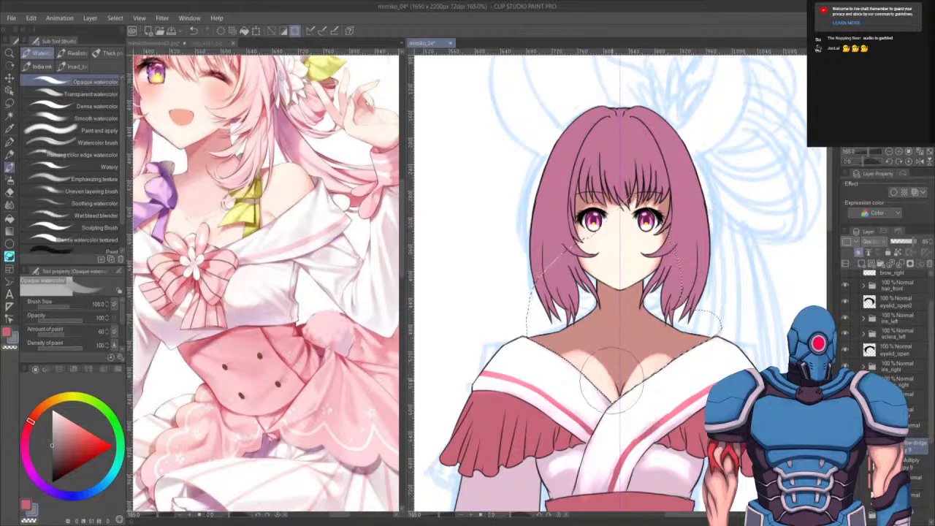
pyautogui.hotkey('ctrl', 'z')
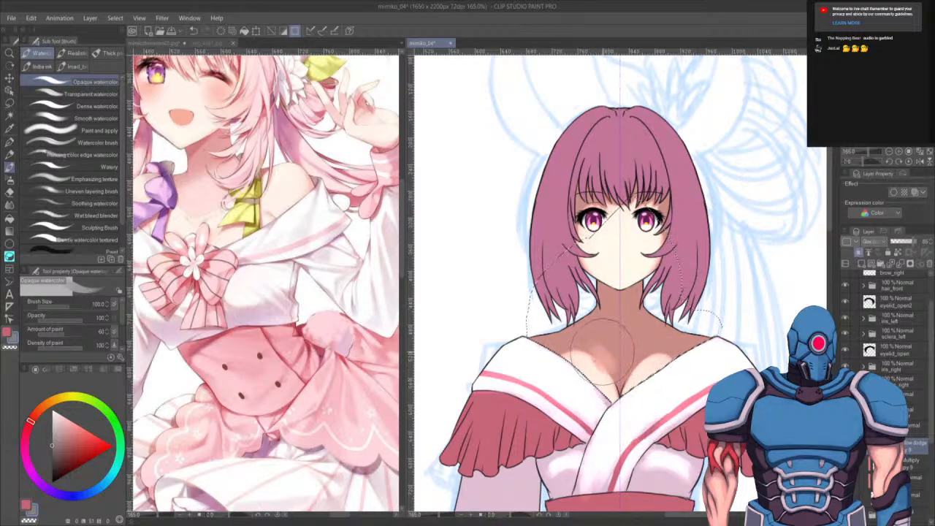
pyautogui.hotkey('ctrl', 'z')
pyautogui.moveTo(608, 353); pyautogui.dragTo(614, 363)
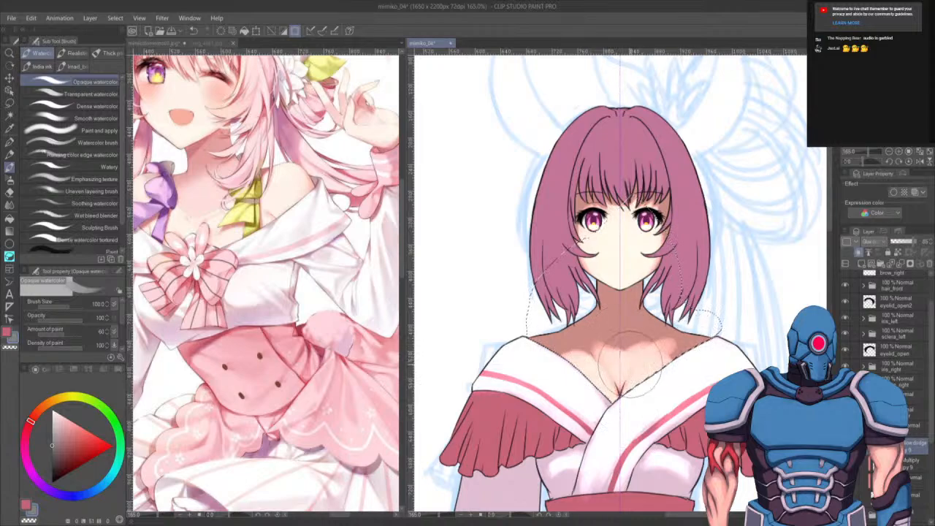
# - Shade around the collarbones with the opaque watercolour brush at sizes 40 and 50, undoing one stroke
pyautogui.press('[')
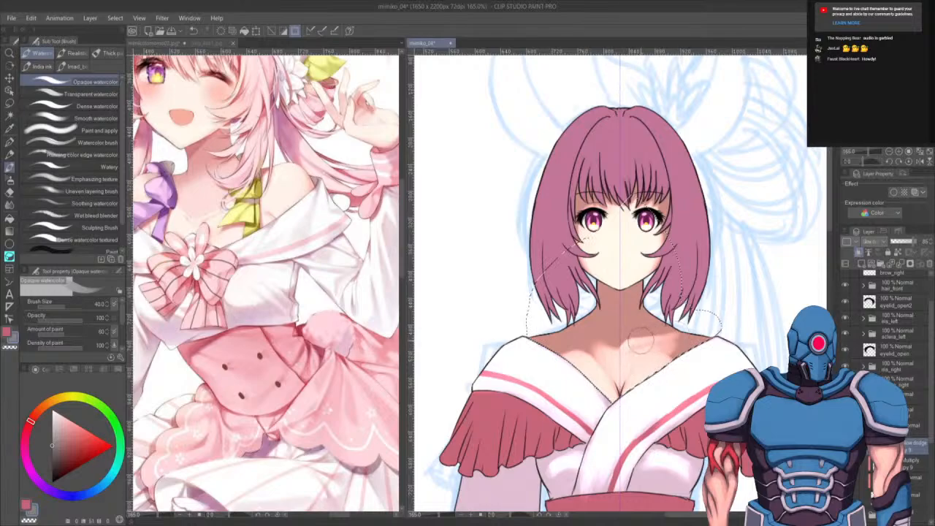
pyautogui.moveTo(697, 331); pyautogui.dragTo(701, 323)
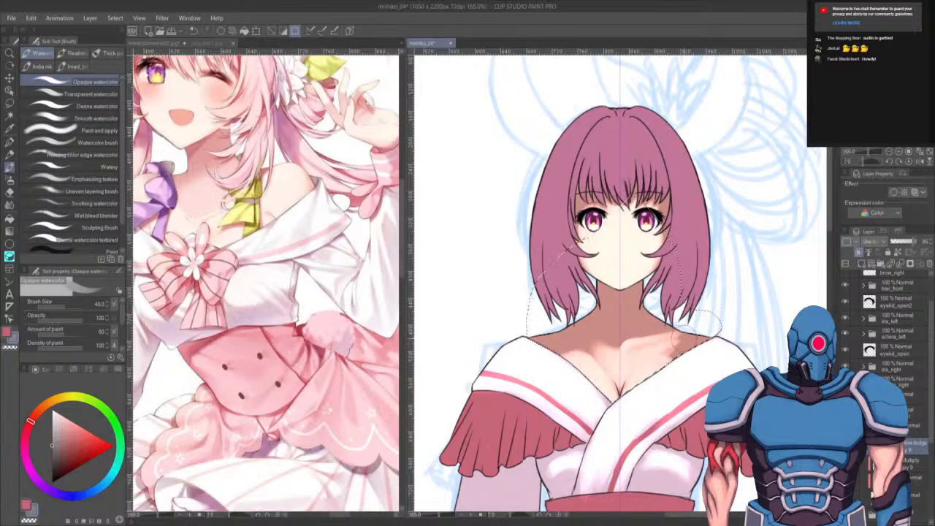
pyautogui.hotkey('ctrl', 'z')
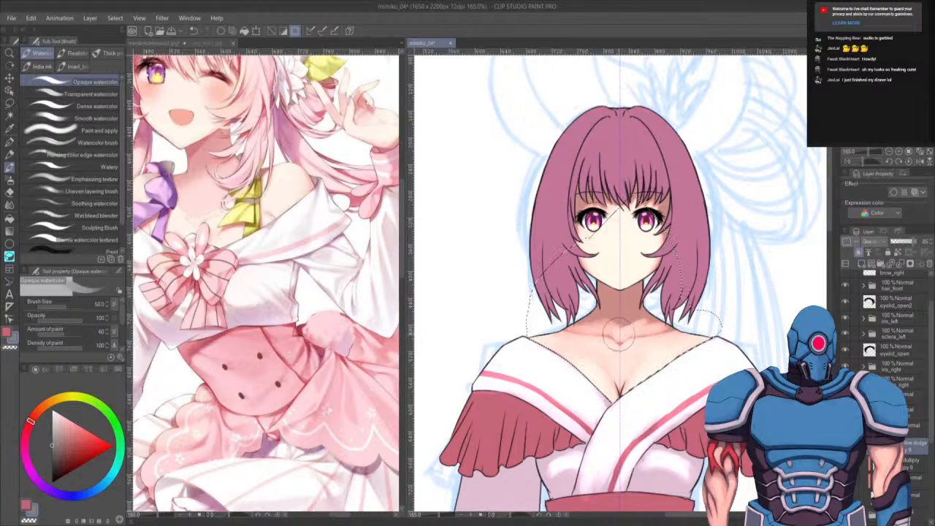
pyautogui.moveTo(613, 332)
pyautogui.mouseDown()
pyautogui.moveTo(577, 334)
pyautogui.moveTo(562, 323)
pyautogui.mouseUp()
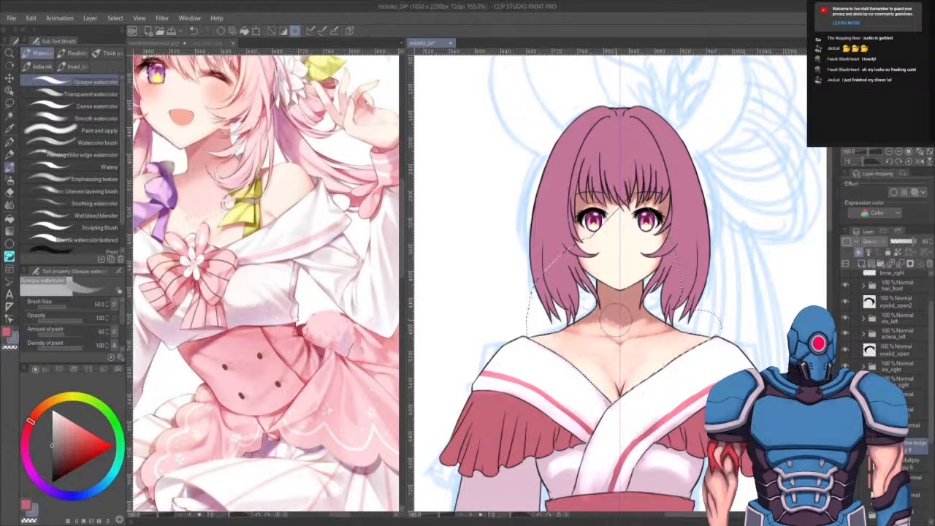
# - Zoom in and paint neck shading at brush size 20 above the collarbones, undoing the last two strokes
pyautogui.press('c')
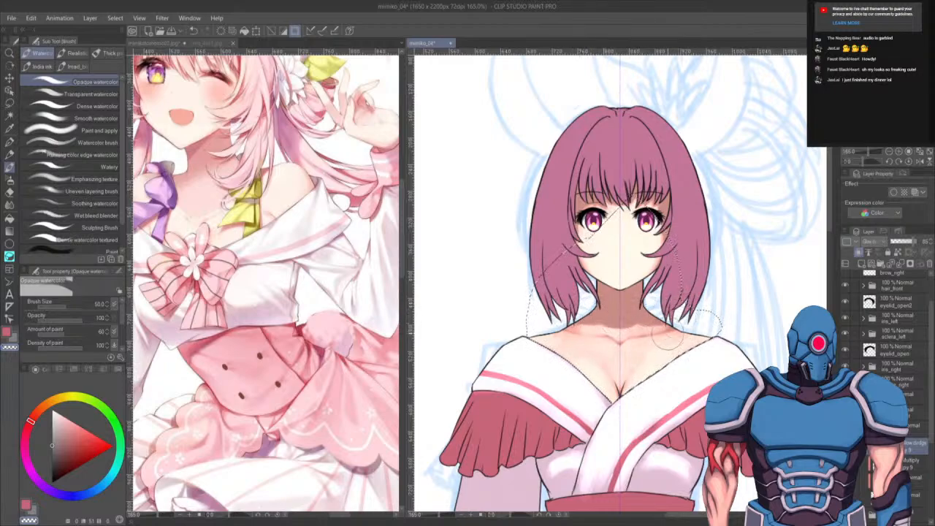
pyautogui.press('c')
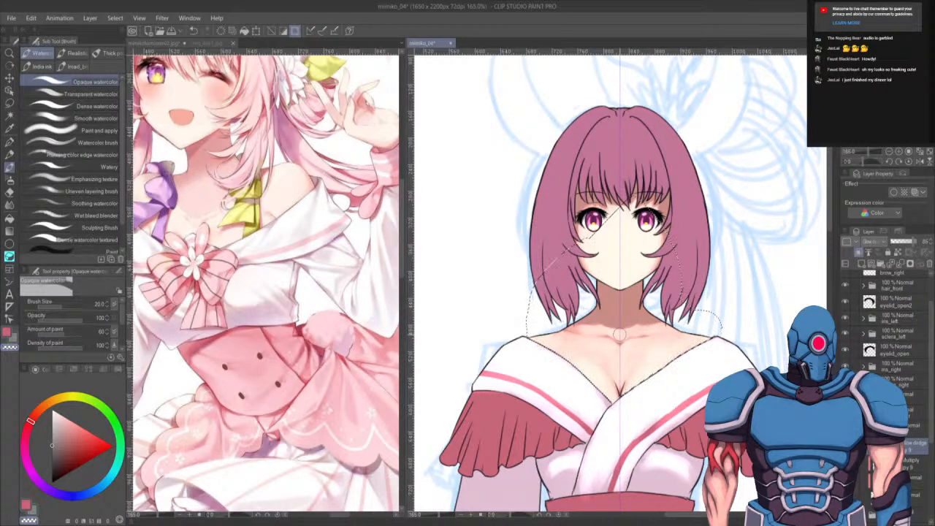
pyautogui.scroll(4, 619, 334)
pyautogui.moveTo(619, 334); pyautogui.dragTo(625, 306)
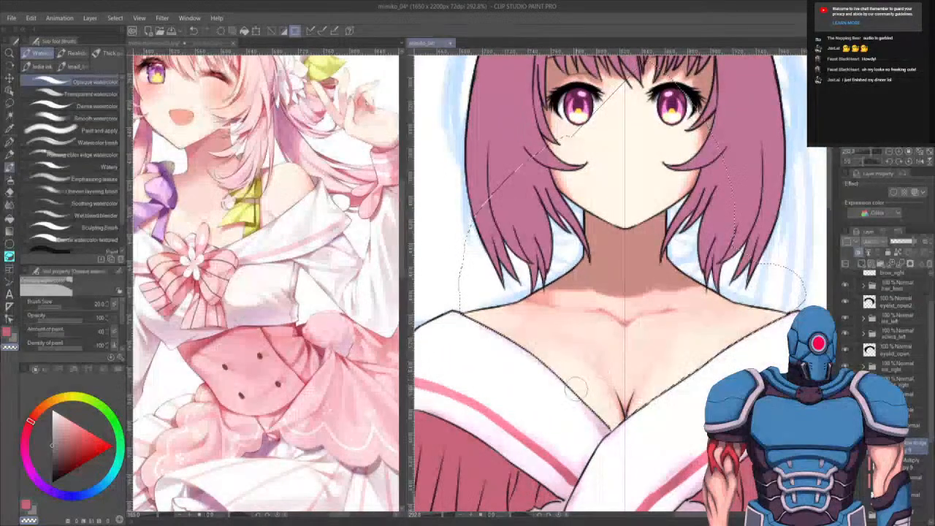
pyautogui.moveTo(564, 374); pyautogui.dragTo(575, 383)
pyautogui.moveTo(710, 357); pyautogui.dragTo(670, 376)
pyautogui.hotkey('ctrl', 'z')
pyautogui.hotkey('ctrl', 'z')
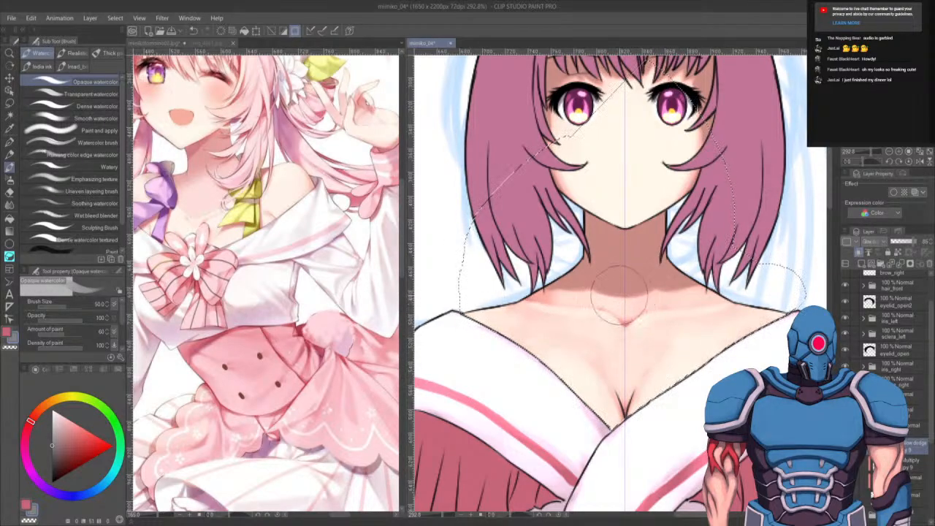
# - Switch to the soft airbrush at size 70 and spray soft shading across the collarbones and chest
pyautogui.press('[')
pyautogui.press('[')
pyautogui.press('c')
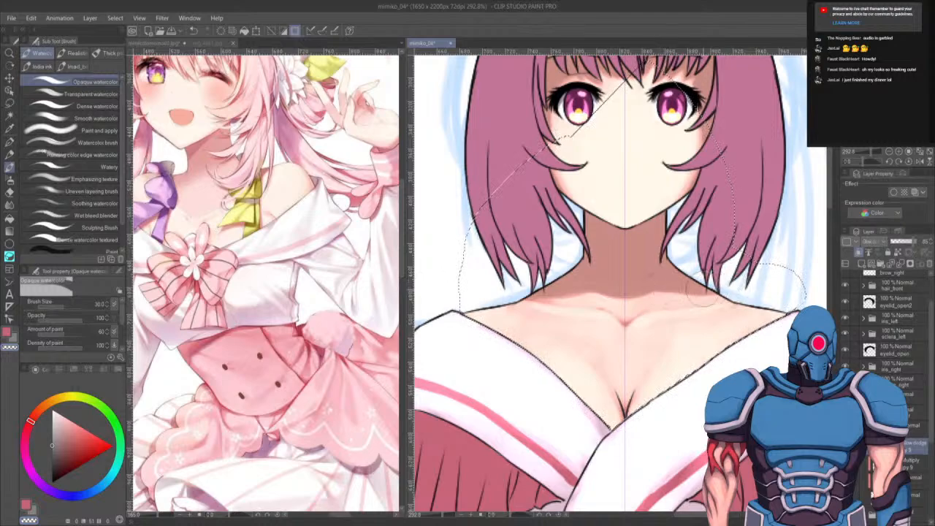
pyautogui.press('b')
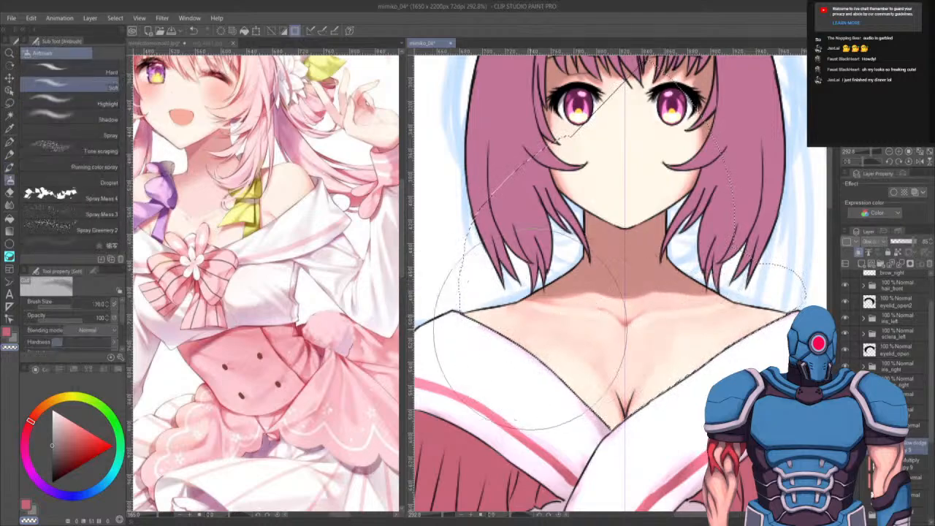
pyautogui.press('[')
pyautogui.press('[')
pyautogui.press('[')
pyautogui.press('[')
pyautogui.press('[')
pyautogui.press('[')
pyautogui.press('[')
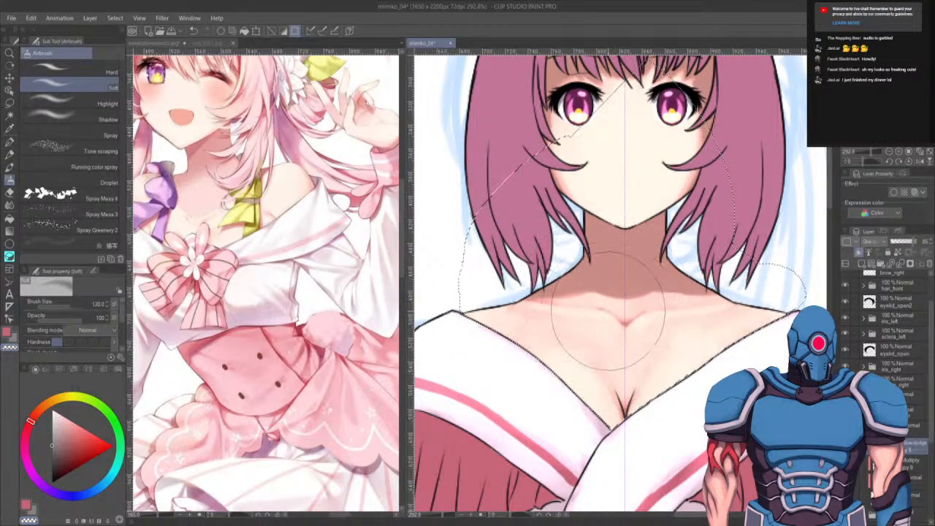
pyautogui.press(']')
pyautogui.press(']')
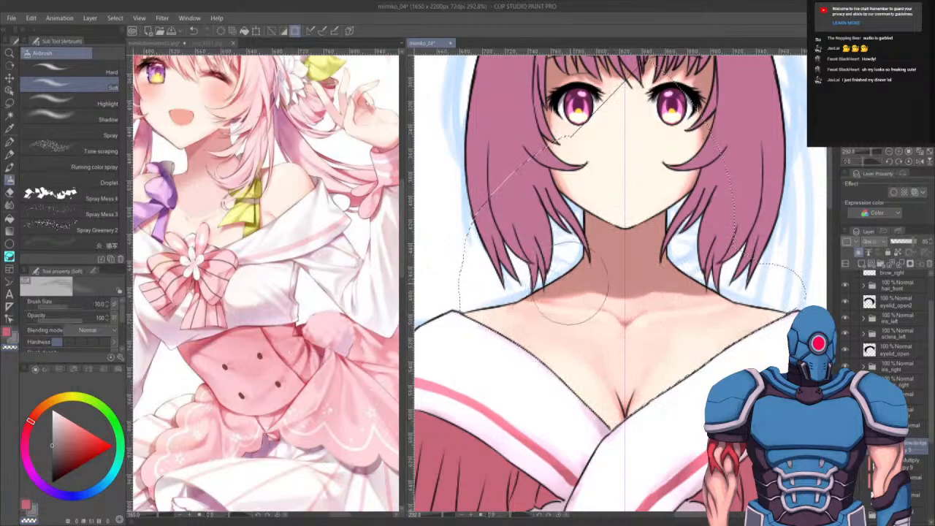
pyautogui.moveTo(568, 297)
pyautogui.mouseDown()
pyautogui.moveTo(526, 277)
pyautogui.moveTo(708, 287)
pyautogui.moveTo(784, 279)
pyautogui.mouseUp()
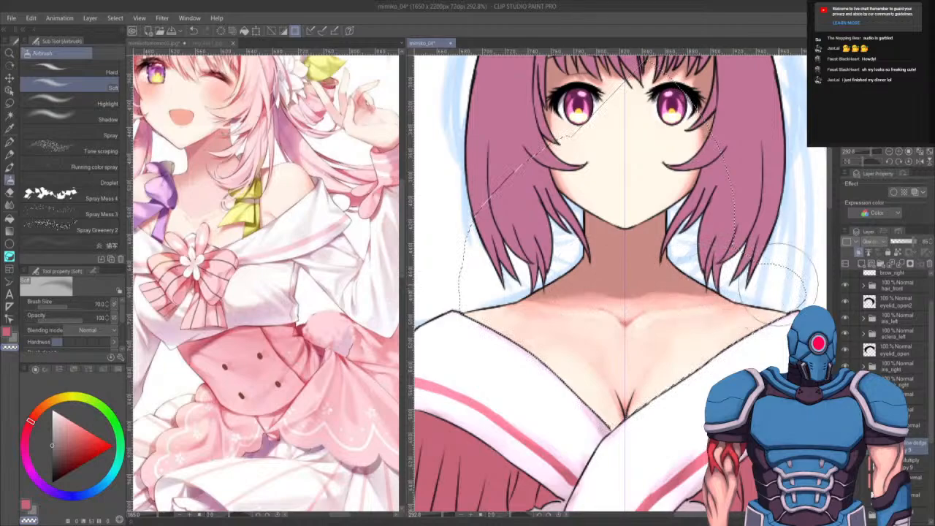
pyautogui.moveTo(674, 282); pyautogui.dragTo(686, 287)
pyautogui.moveTo(584, 274)
pyautogui.mouseDown()
pyautogui.moveTo(625, 283)
pyautogui.moveTo(643, 267)
pyautogui.moveTo(594, 278)
pyautogui.mouseUp()
pyautogui.moveTo(699, 361); pyautogui.dragTo(708, 441)
# - Switch to the smooth watercolour brush at size 50 and blend the chest shading, undoing one stroke
pyautogui.scroll(-2, 675, 405)
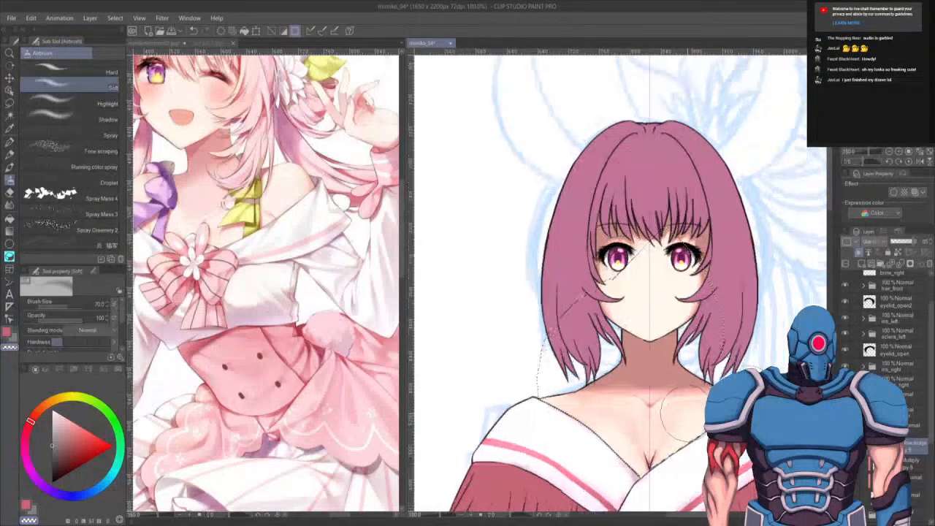
pyautogui.click(9, 143)
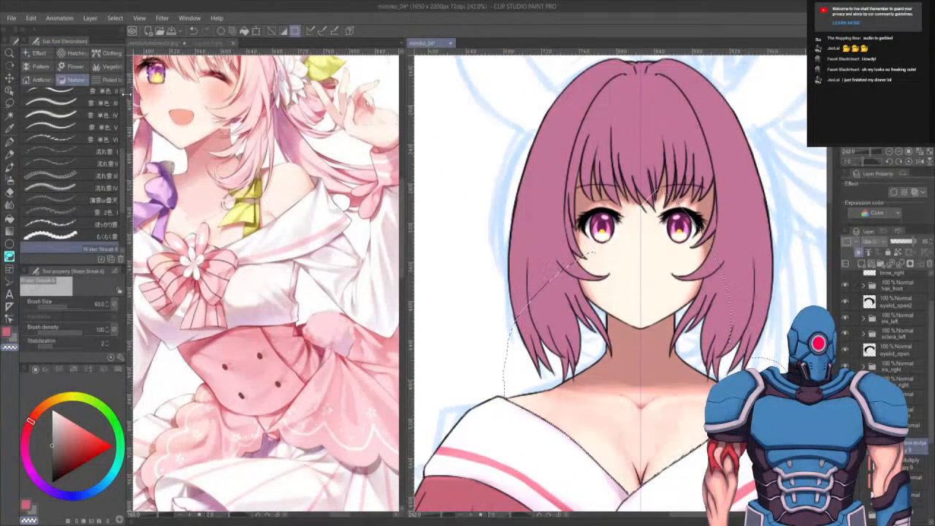
pyautogui.click(10, 167)
pyautogui.click(94, 119)
pyautogui.moveTo(673, 397); pyautogui.dragTo(647, 280)
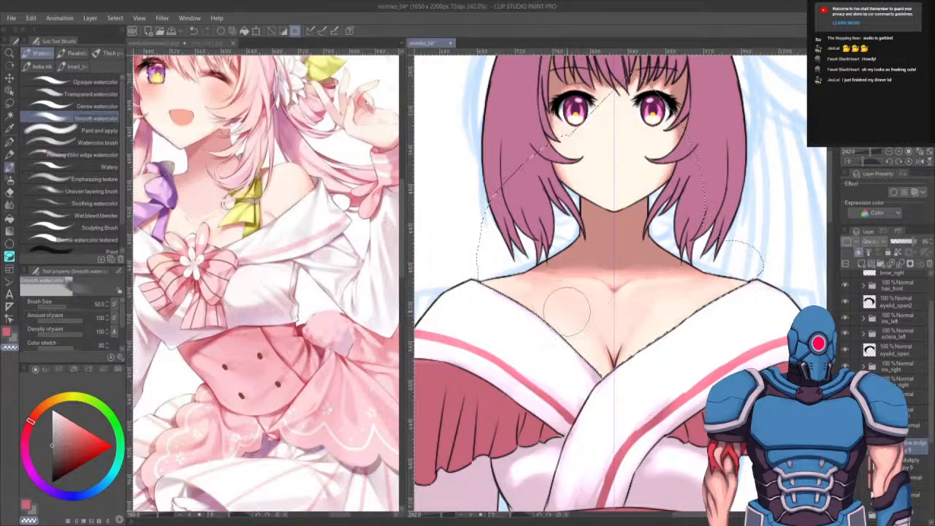
pyautogui.hotkey('ctrl', 'z')
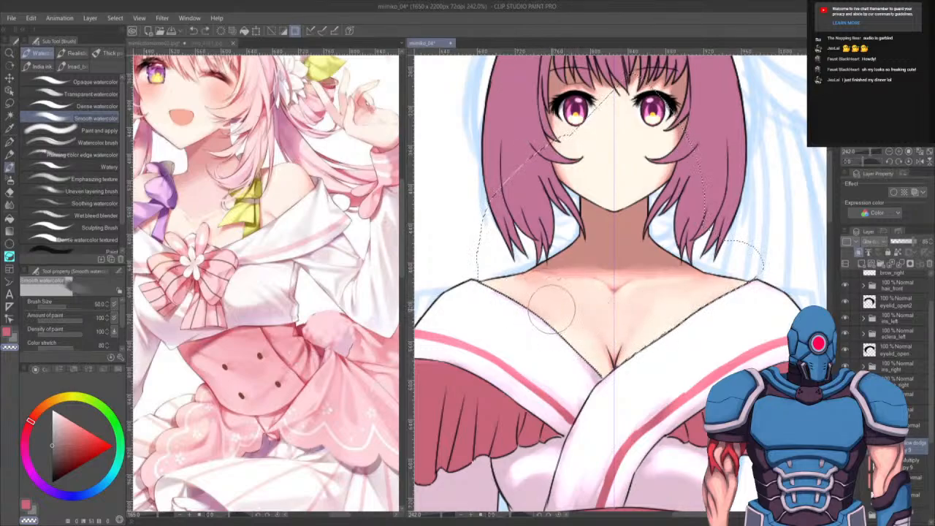
pyautogui.moveTo(536, 313); pyautogui.dragTo(569, 309)
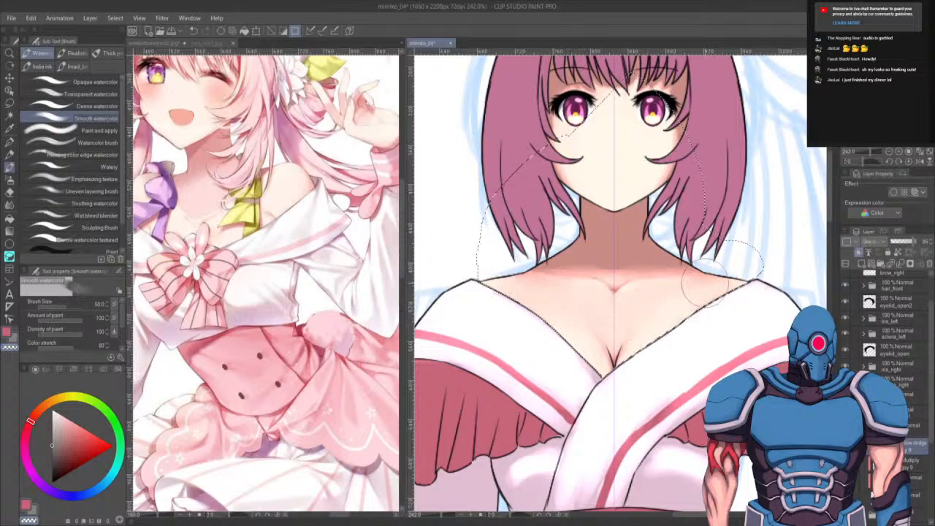
# - Zoom out, switch to the G-pen and clear the selection
pyautogui.scroll(-4, 707, 282)
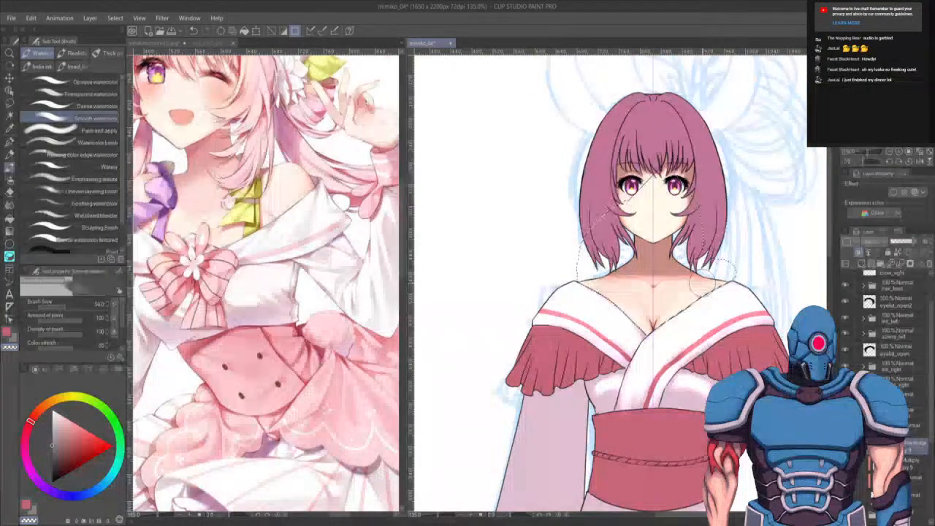
pyautogui.scroll(-1, 711, 277)
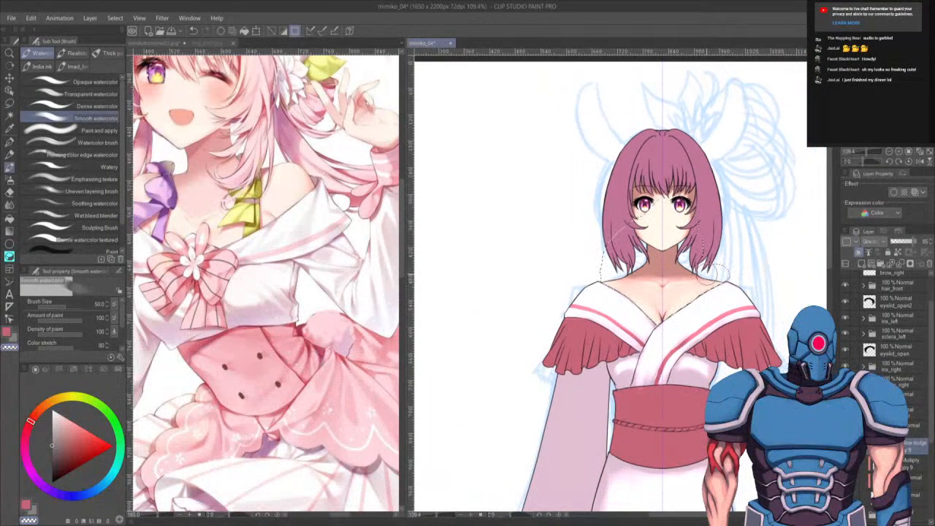
pyautogui.scroll(2, 708, 281)
pyautogui.press('p')
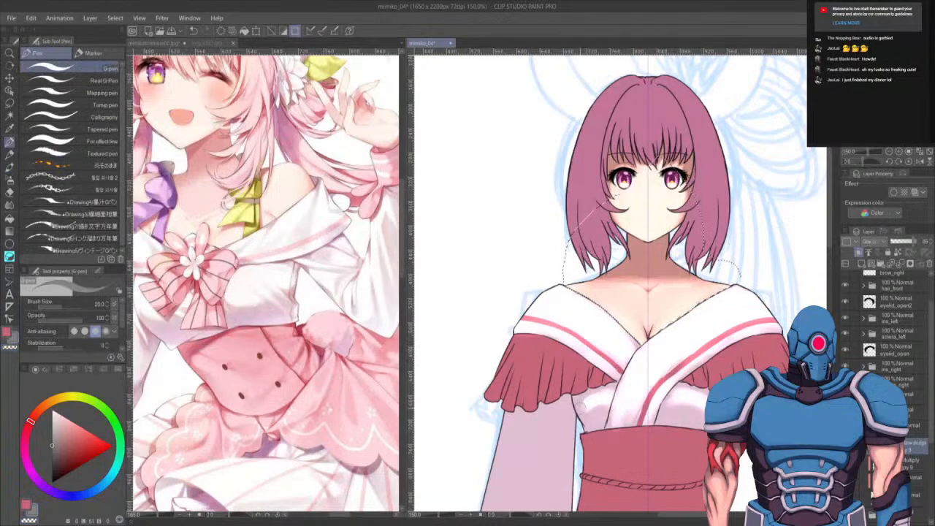
pyautogui.hotkey('ctrl', 'd')
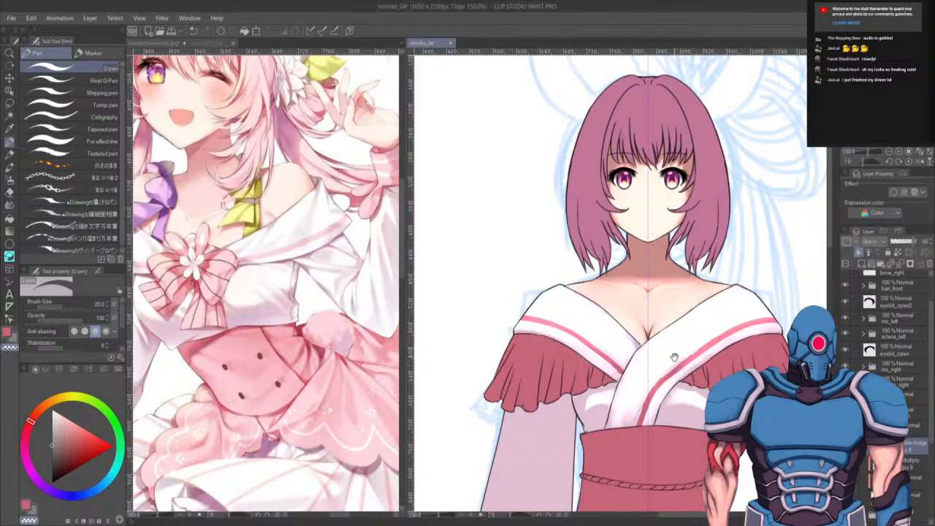
pyautogui.moveTo(790, 308); pyautogui.dragTo(744, 302)
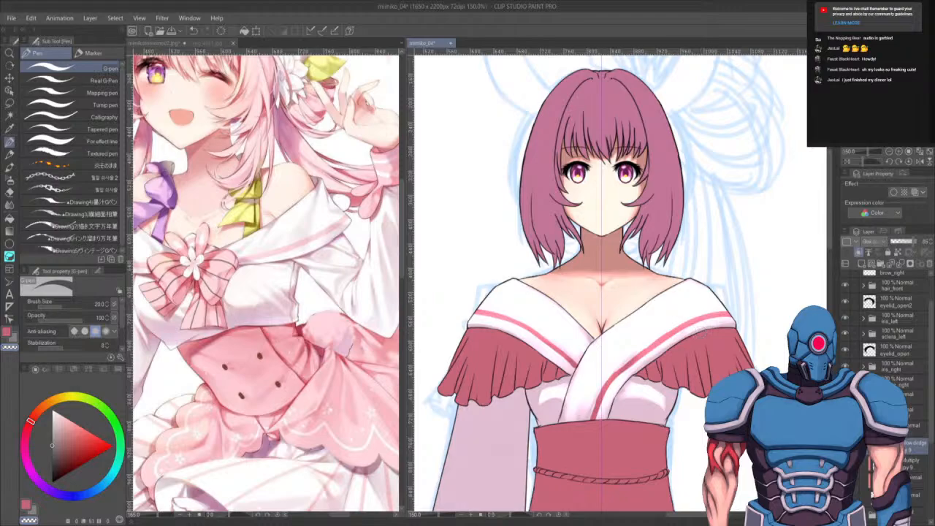
# - Select the clothing layer and auto-select both sleeve areas
pyautogui.click(915, 478)
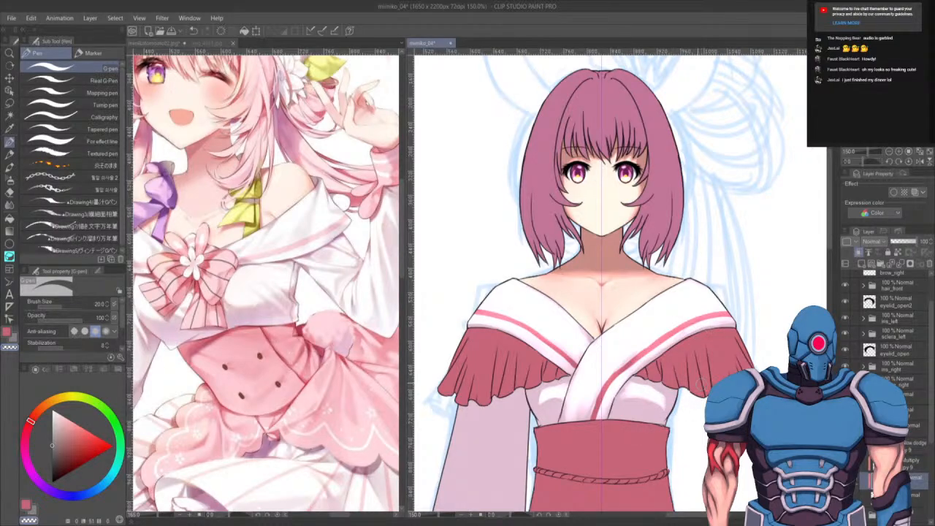
pyautogui.press('w')
pyautogui.click(628, 456)
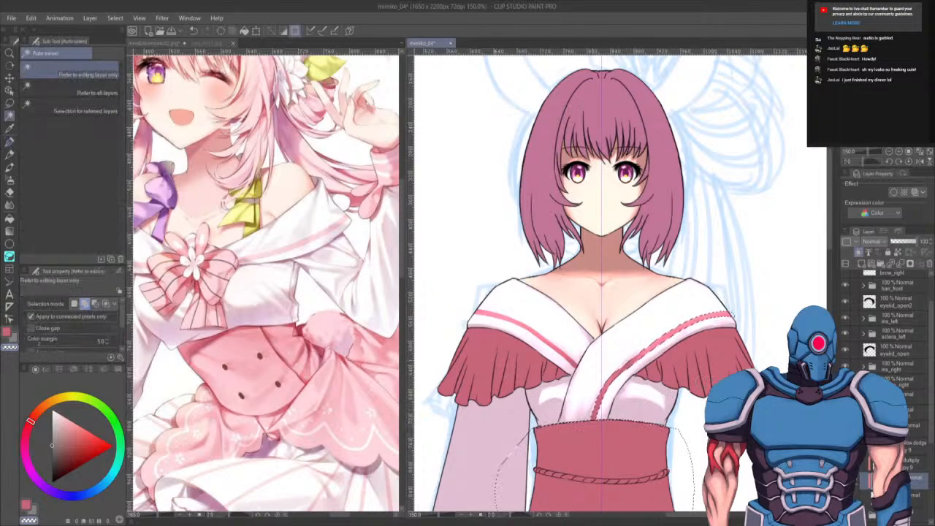
pyautogui.click(432, 343)
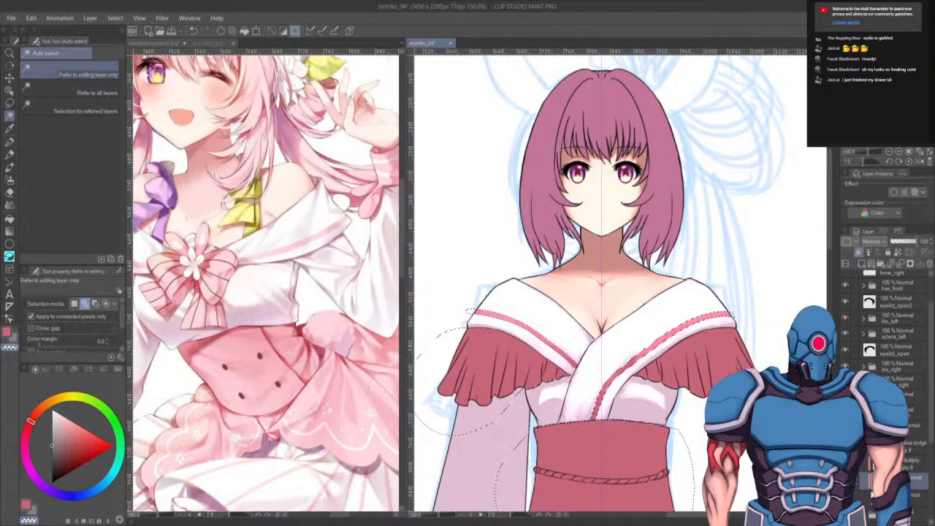
# - Select the sleeve shading layer, switch to the Opaque watercolor brush at size 25 and stroke shading onto the left sleeve
pyautogui.click(913, 442)
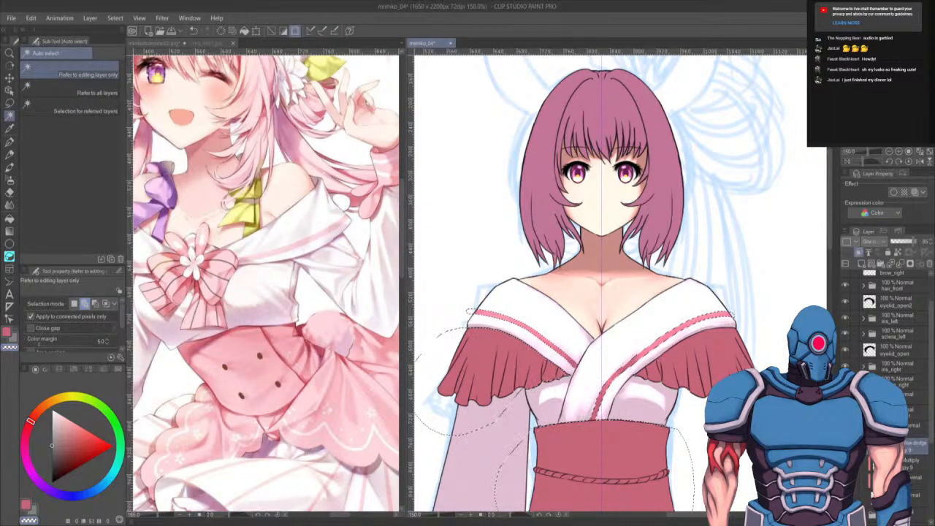
pyautogui.press('b')
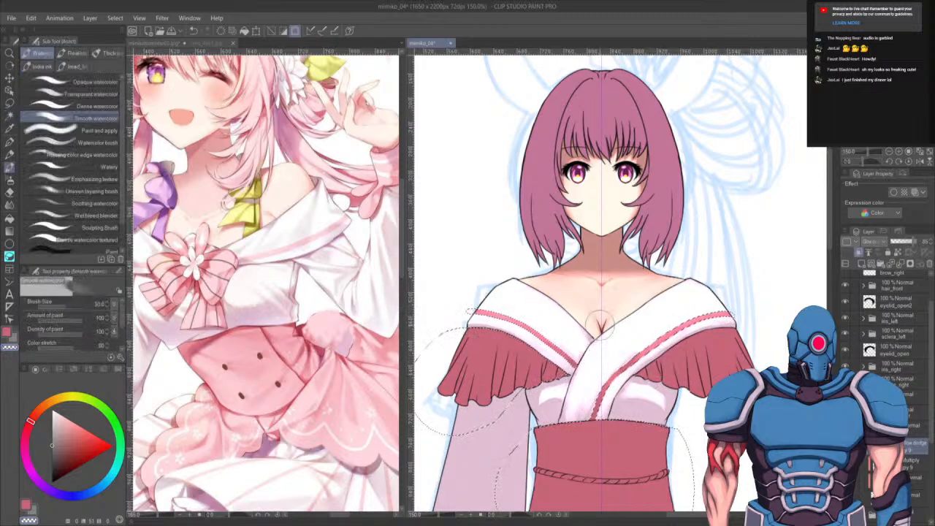
pyautogui.click(73, 81)
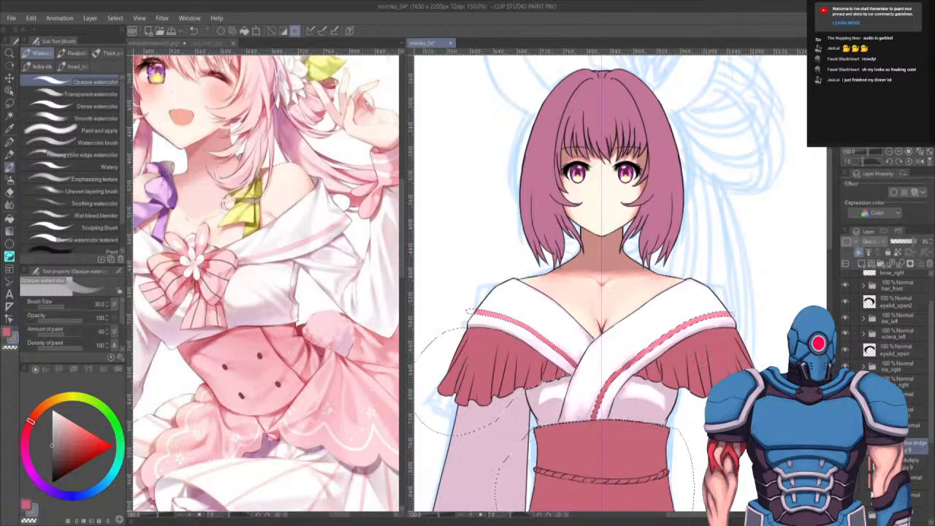
pyautogui.click(913, 479)
pyautogui.press('w')
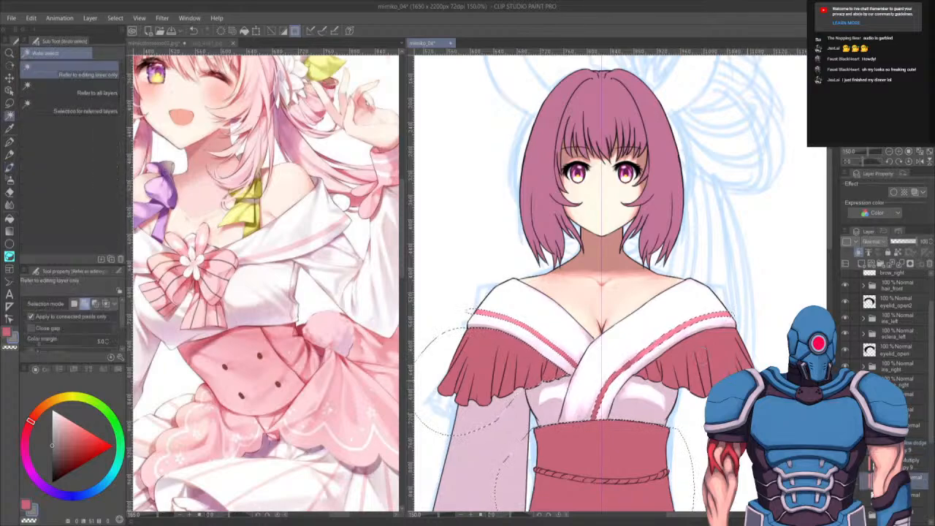
pyautogui.click(913, 444)
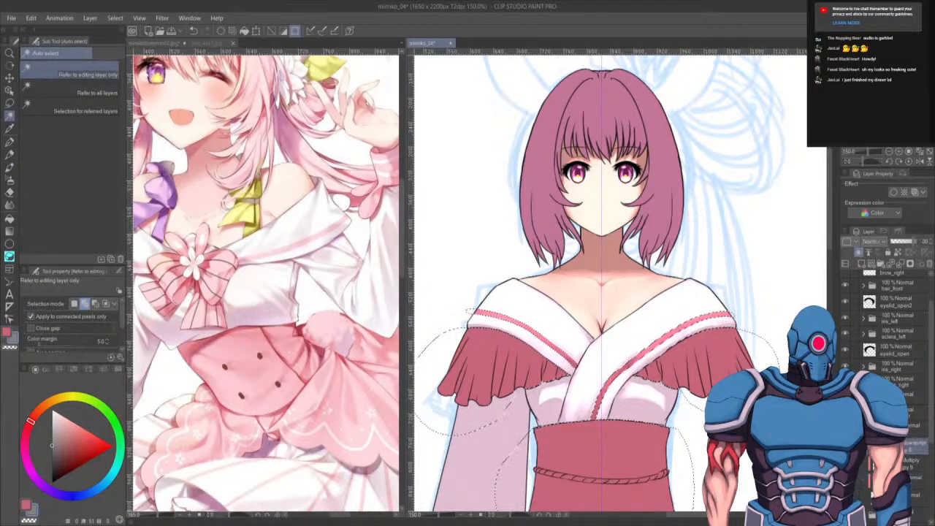
pyautogui.press('b')
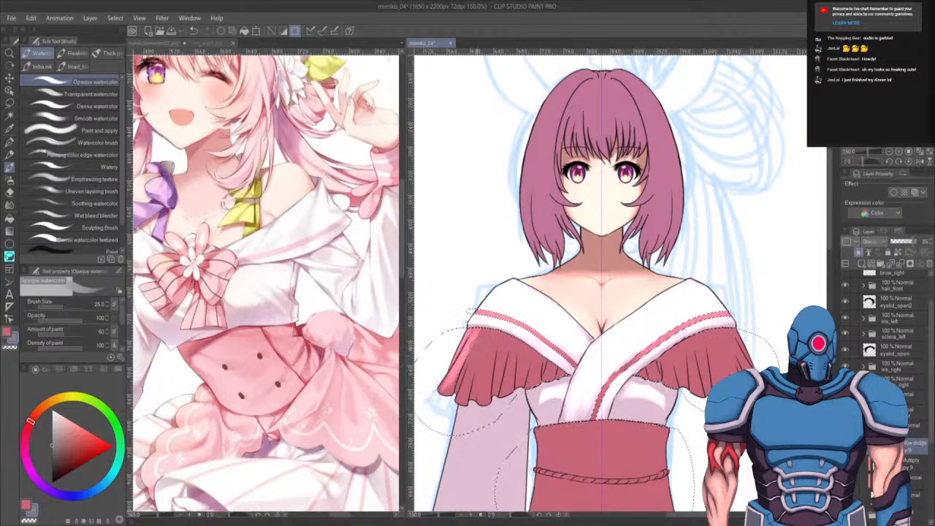
pyautogui.moveTo(477, 336); pyautogui.dragTo(462, 398)
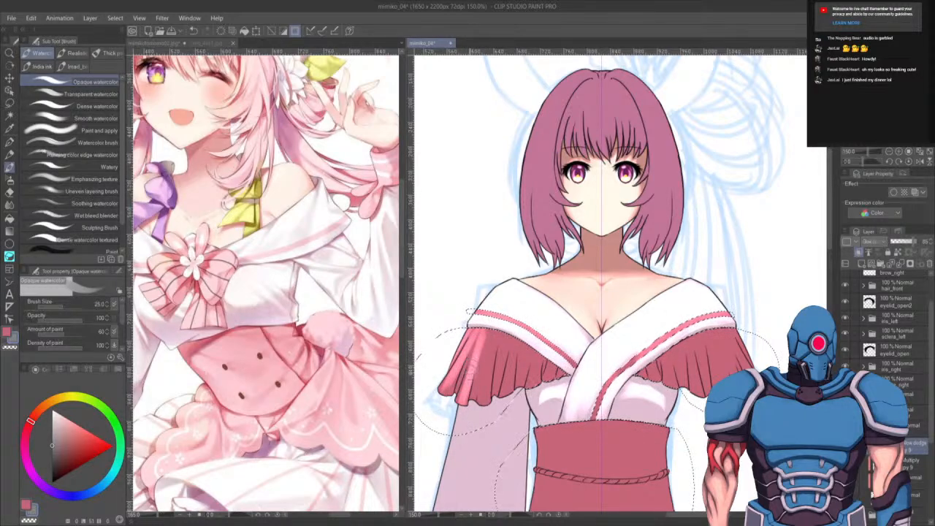
# - Zoom in and paint pleat shading down the folds of the left sleeve's ruffle with the opaque watercolour
pyautogui.scroll(1, 471, 310)
pyautogui.scroll(1, 474, 264)
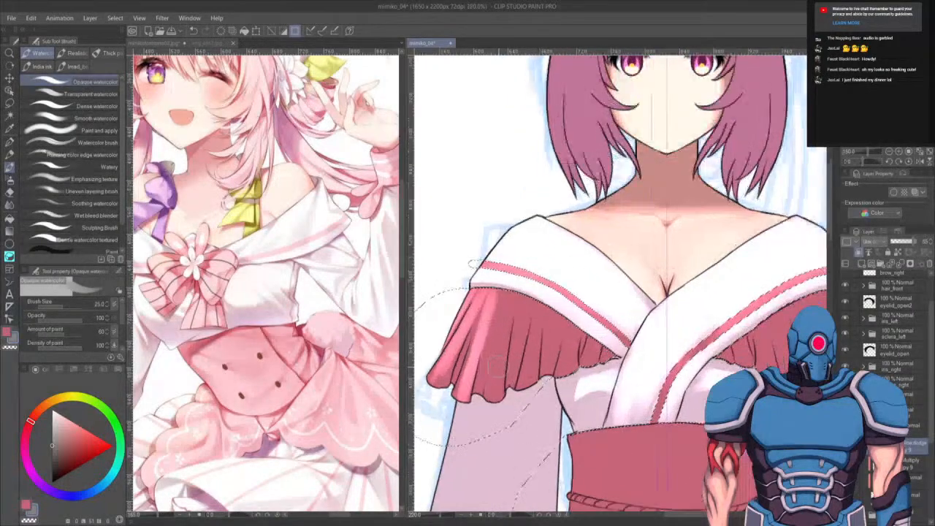
pyautogui.scroll(1, 474, 264)
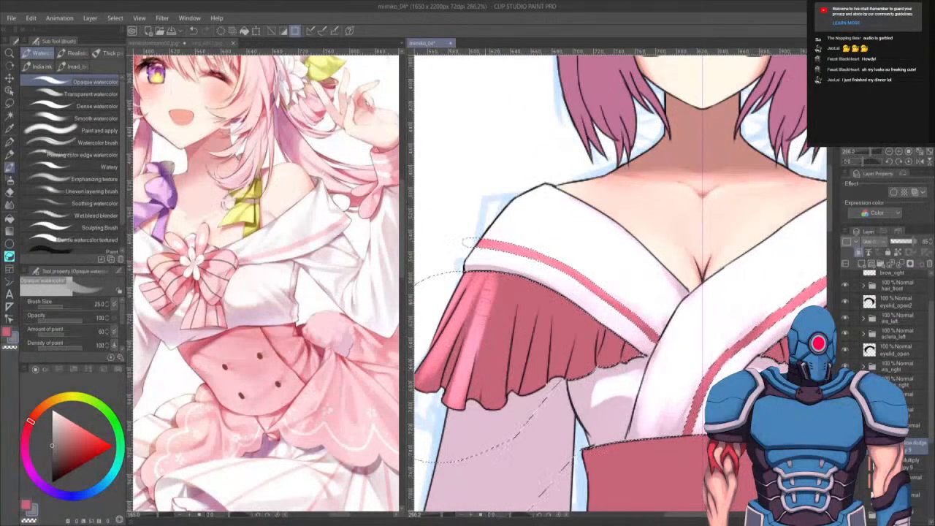
pyautogui.moveTo(468, 277); pyautogui.dragTo(433, 371)
pyautogui.moveTo(462, 293); pyautogui.dragTo(423, 395)
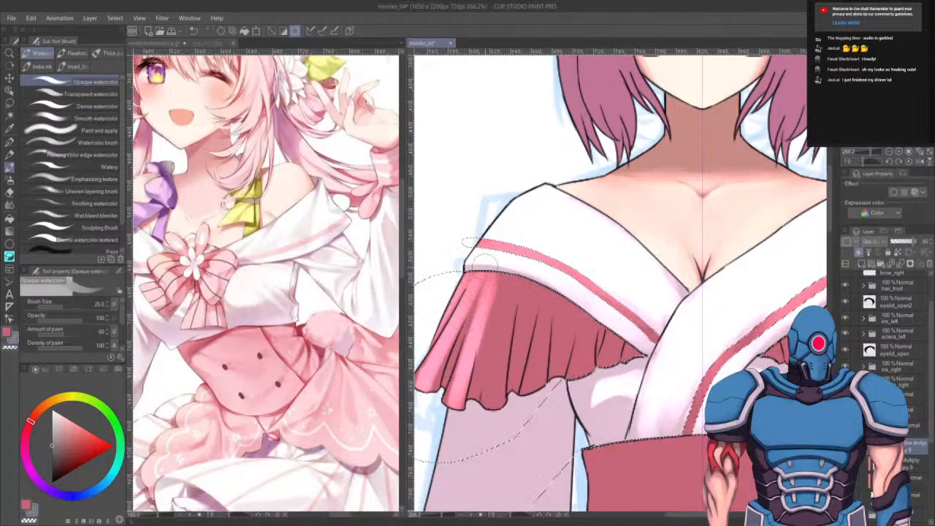
pyautogui.moveTo(493, 405); pyautogui.dragTo(501, 305)
pyautogui.moveTo(494, 358)
pyautogui.mouseDown()
pyautogui.moveTo(507, 269)
pyautogui.moveTo(494, 416)
pyautogui.moveTo(513, 270)
pyautogui.mouseUp()
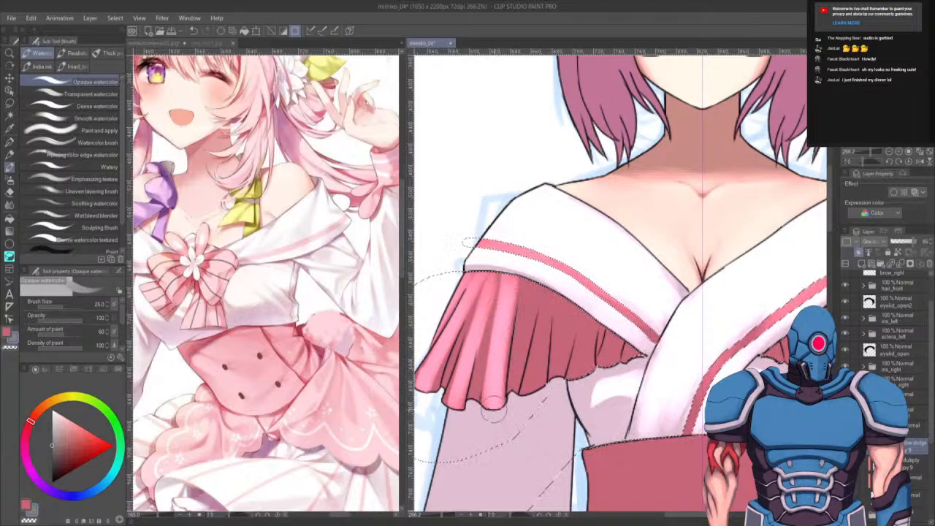
pyautogui.moveTo(457, 401); pyautogui.dragTo(498, 274)
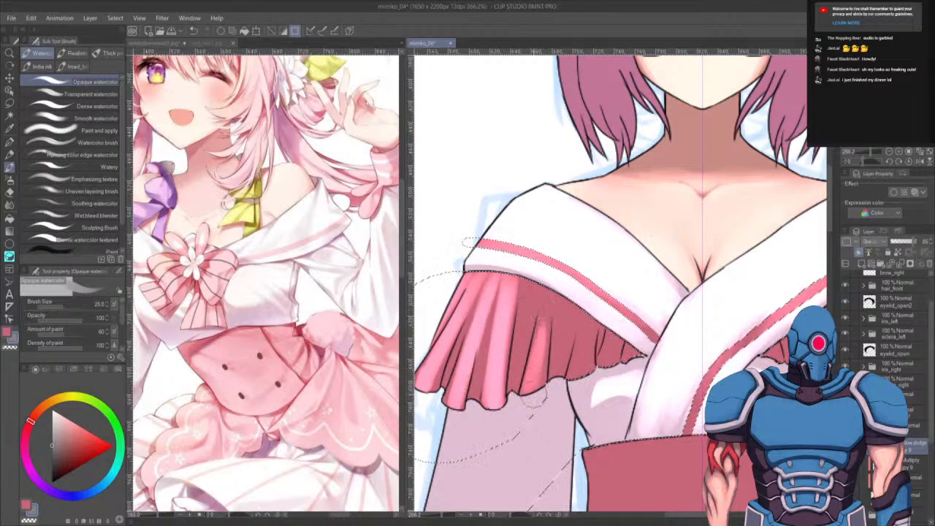
pyautogui.moveTo(575, 371); pyautogui.dragTo(576, 353)
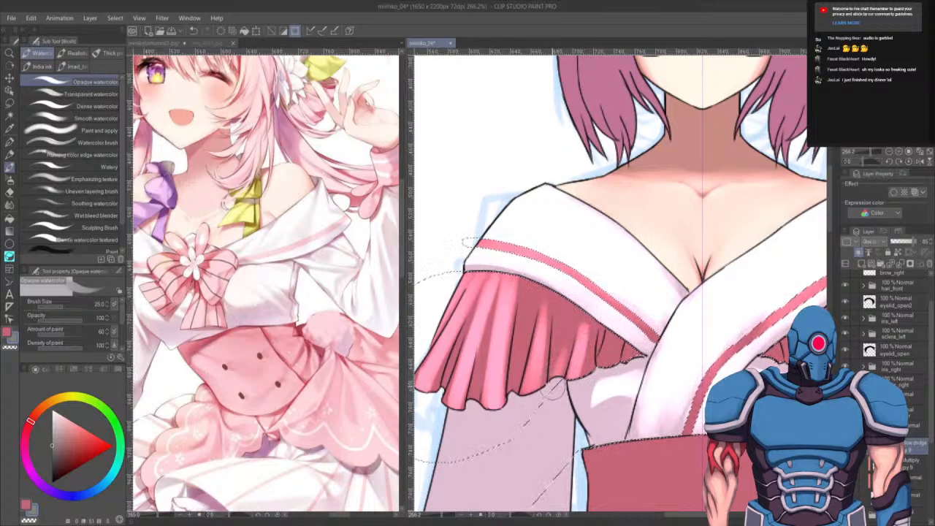
pyautogui.moveTo(560, 356); pyautogui.dragTo(571, 323)
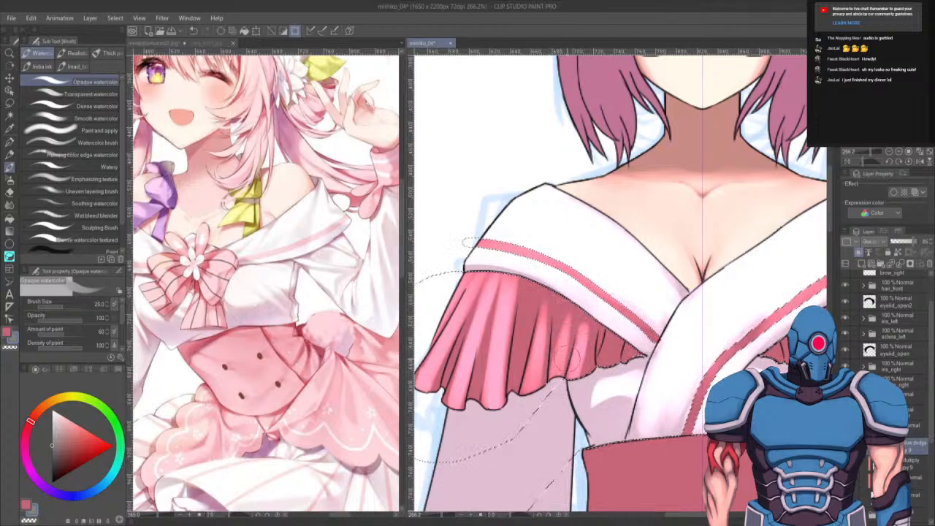
pyautogui.moveTo(559, 368); pyautogui.dragTo(568, 336)
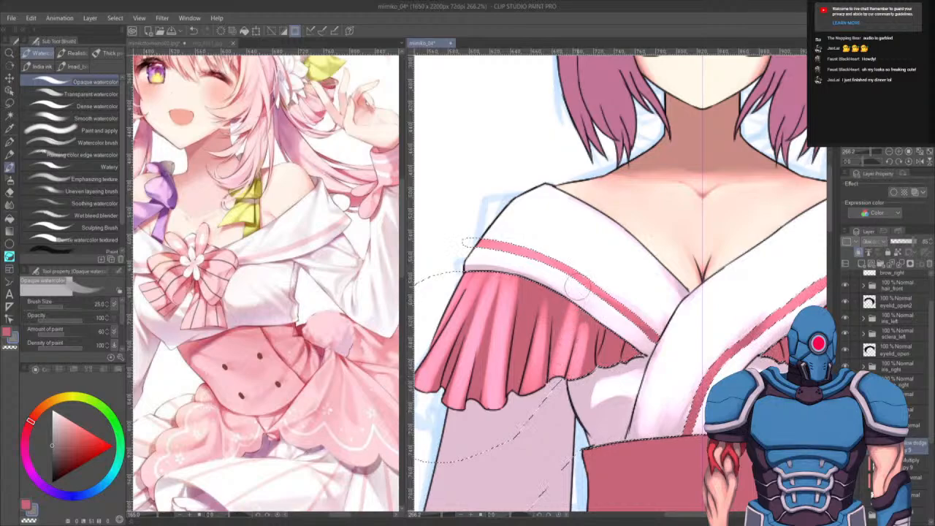
pyautogui.moveTo(535, 298); pyautogui.dragTo(531, 331)
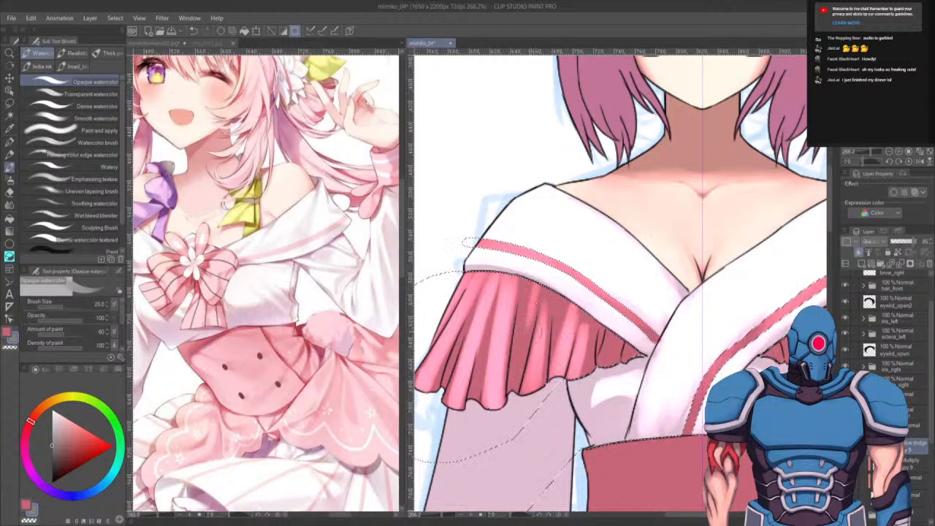
pyautogui.moveTo(532, 298); pyautogui.dragTo(522, 357)
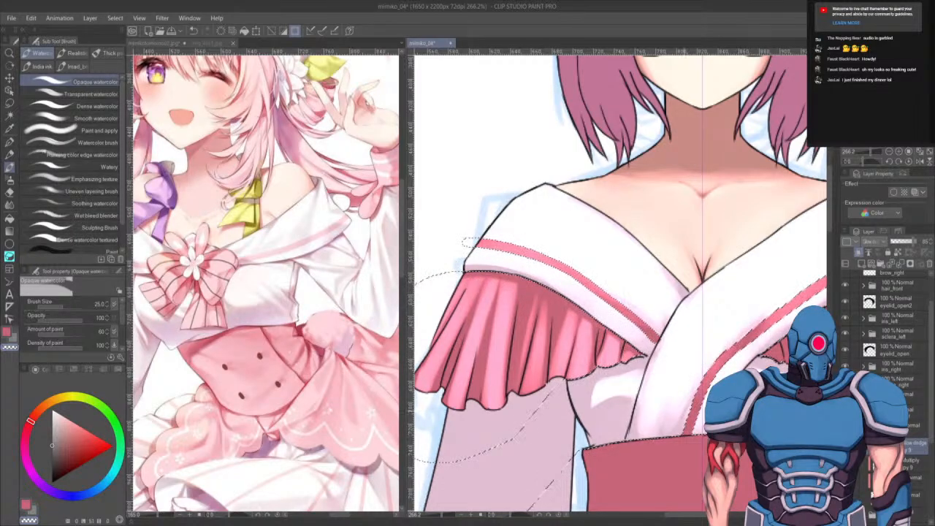
# - Paint shading across the right sleeve's ruffle folds with the opaque watercolour brush
pyautogui.moveTo(683, 403)
pyautogui.mouseDown()
pyautogui.moveTo(680, 374)
pyautogui.moveTo(549, 382)
pyautogui.mouseUp()
pyautogui.moveTo(663, 358)
pyautogui.mouseDown()
pyautogui.moveTo(590, 377)
pyautogui.moveTo(628, 389)
pyautogui.moveTo(621, 409)
pyautogui.moveTo(616, 397)
pyautogui.moveTo(511, 347)
pyautogui.moveTo(603, 358)
pyautogui.mouseUp()
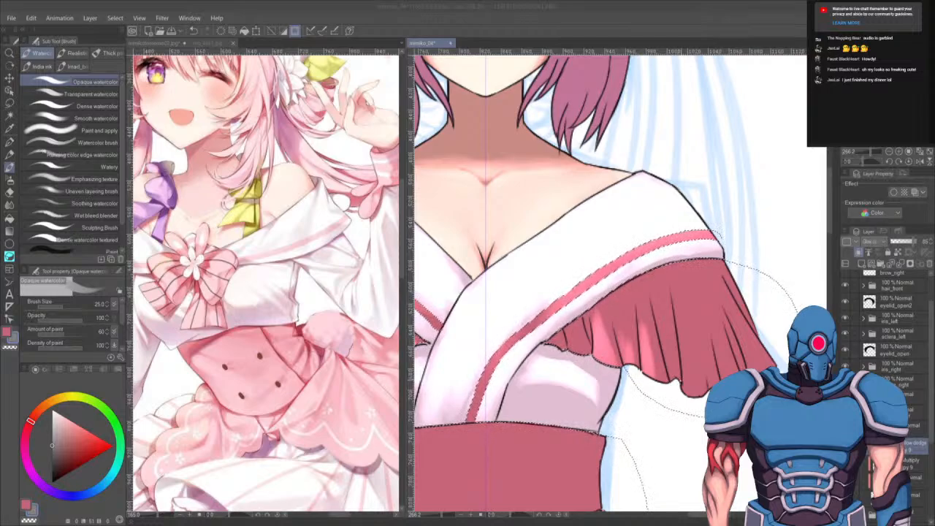
pyautogui.moveTo(683, 387)
pyautogui.mouseDown()
pyautogui.moveTo(667, 321)
pyautogui.moveTo(693, 320)
pyautogui.moveTo(695, 411)
pyautogui.moveTo(684, 321)
pyautogui.moveTo(692, 405)
pyautogui.moveTo(670, 358)
pyautogui.mouseUp()
pyautogui.moveTo(641, 307); pyautogui.dragTo(661, 361)
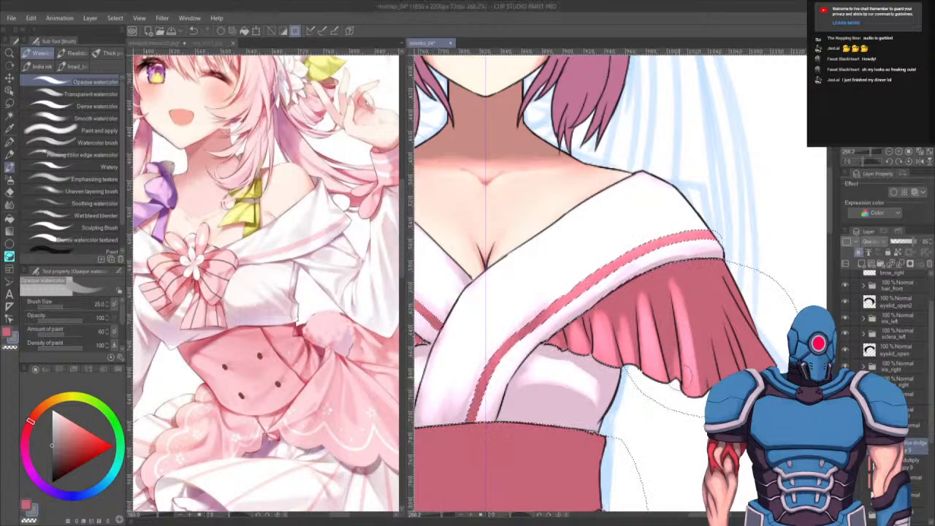
pyautogui.moveTo(677, 371); pyautogui.dragTo(668, 318)
pyautogui.moveTo(694, 372); pyautogui.dragTo(685, 306)
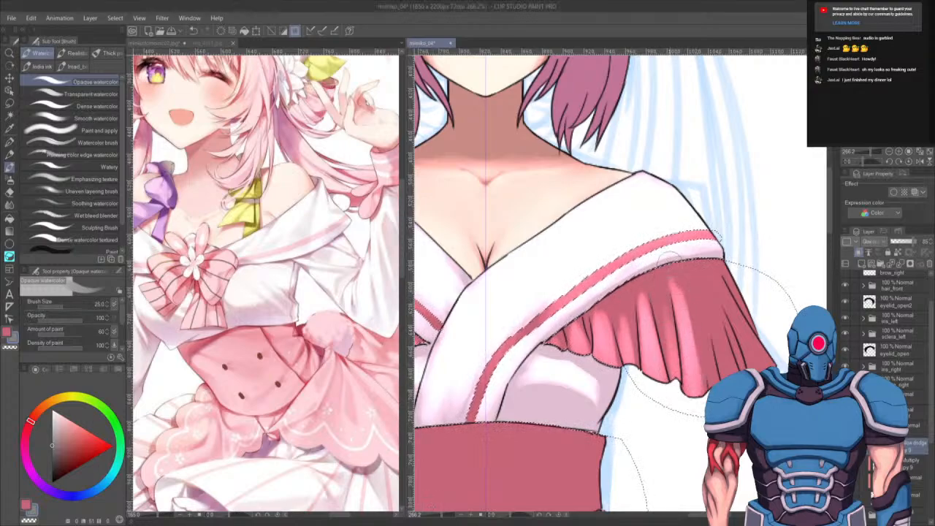
pyautogui.moveTo(713, 374); pyautogui.dragTo(702, 336)
pyautogui.moveTo(714, 310); pyautogui.dragTo(732, 371)
pyautogui.moveTo(715, 306)
pyautogui.mouseDown()
pyautogui.moveTo(731, 370)
pyautogui.moveTo(760, 365)
pyautogui.moveTo(750, 343)
pyautogui.moveTo(759, 363)
pyautogui.moveTo(762, 352)
pyautogui.mouseUp()
pyautogui.moveTo(732, 307)
pyautogui.mouseDown()
pyautogui.moveTo(758, 350)
pyautogui.moveTo(757, 327)
pyautogui.mouseUp()
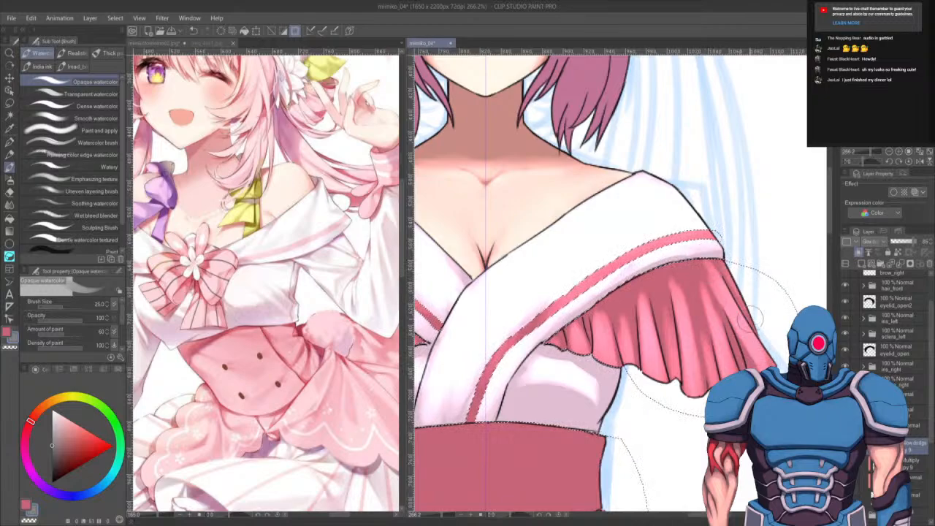
pyautogui.moveTo(724, 281)
pyautogui.mouseDown()
pyautogui.moveTo(717, 252)
pyautogui.moveTo(754, 287)
pyautogui.moveTo(712, 313)
pyautogui.moveTo(699, 267)
pyautogui.moveTo(719, 329)
pyautogui.mouseUp()
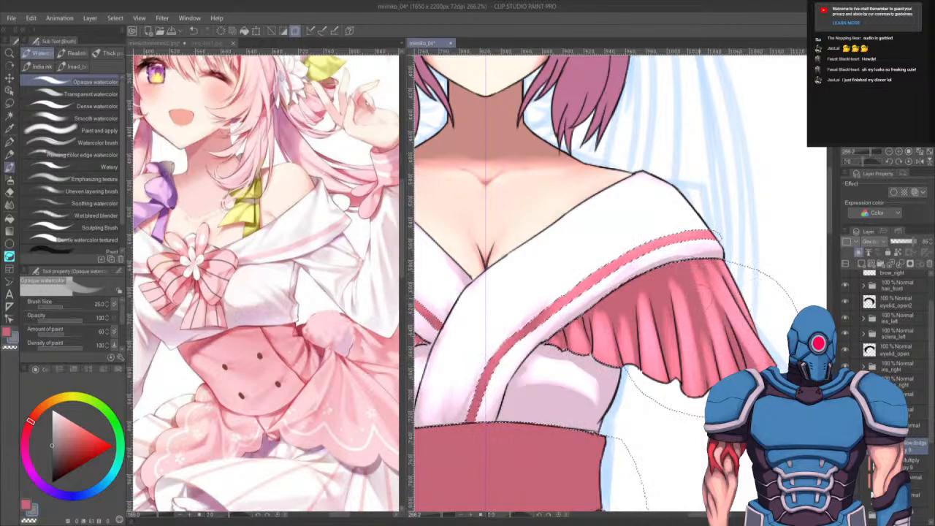
pyautogui.moveTo(686, 301)
pyautogui.mouseDown()
pyautogui.moveTo(668, 260)
pyautogui.moveTo(694, 339)
pyautogui.mouseUp()
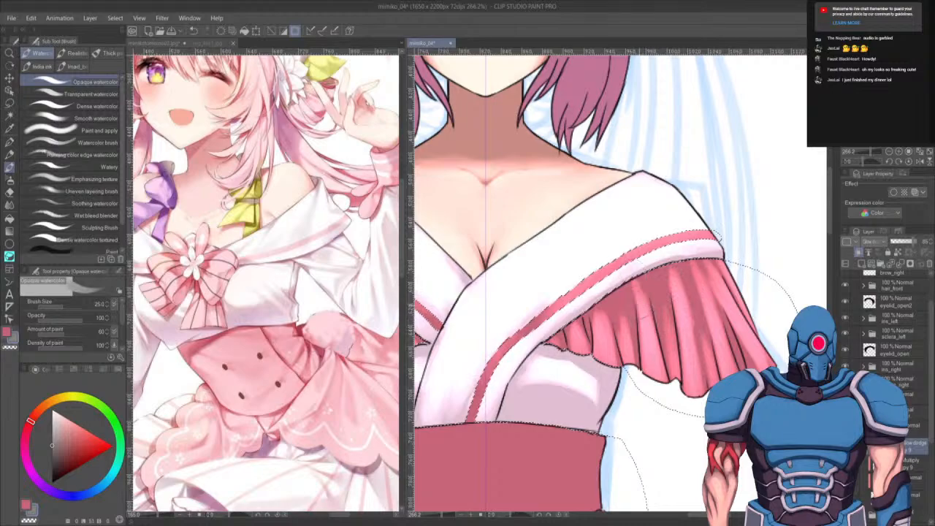
pyautogui.moveTo(661, 289); pyautogui.dragTo(671, 361)
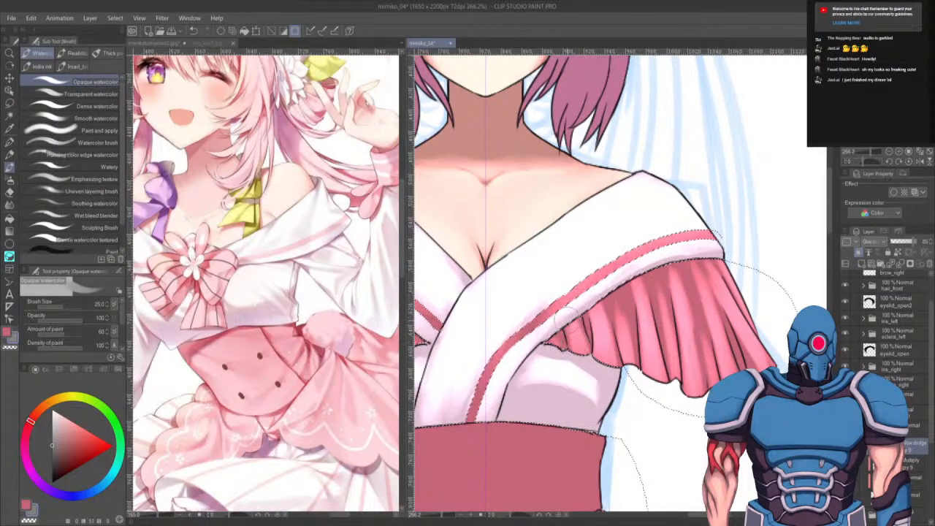
# - Zoom out and add small touch-up strokes at the sleeve shoulders, resizing the brush and undoing one stroke
pyautogui.press('c')
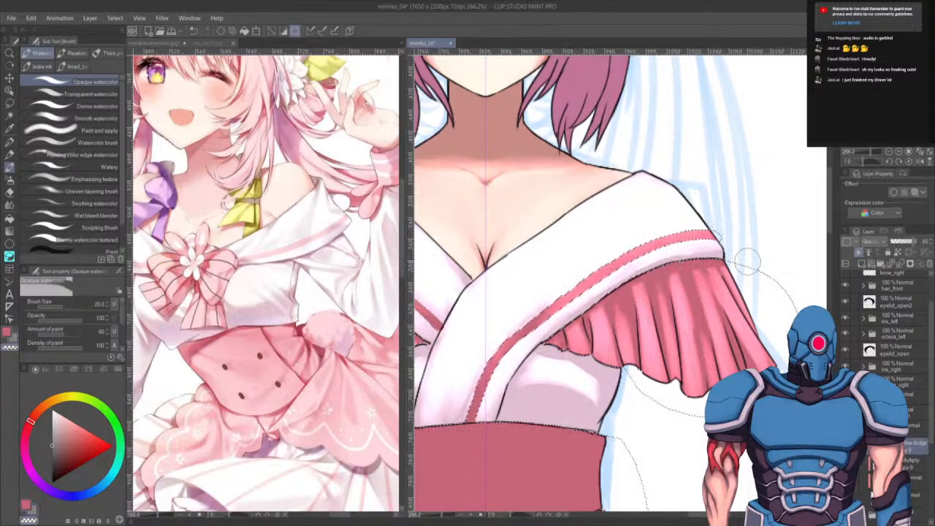
pyautogui.scroll(-5, 741, 260)
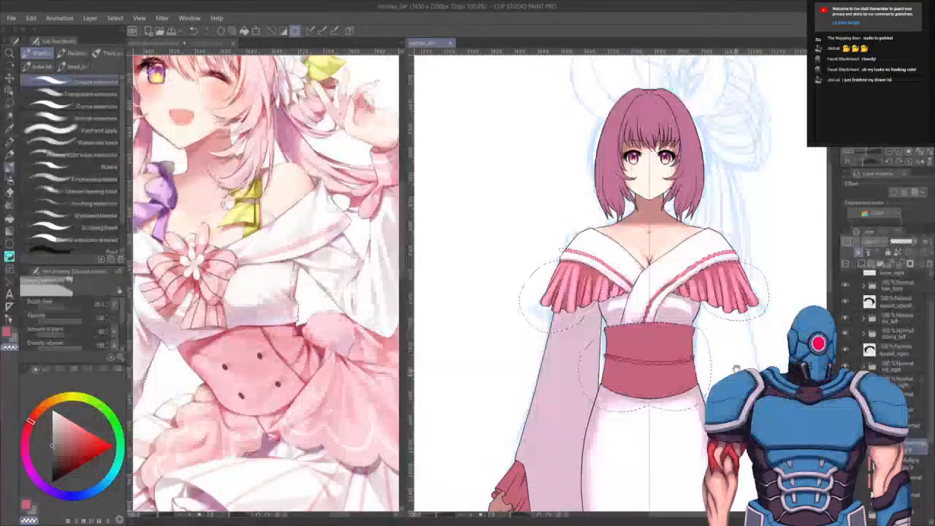
pyautogui.moveTo(747, 262); pyautogui.dragTo(743, 251)
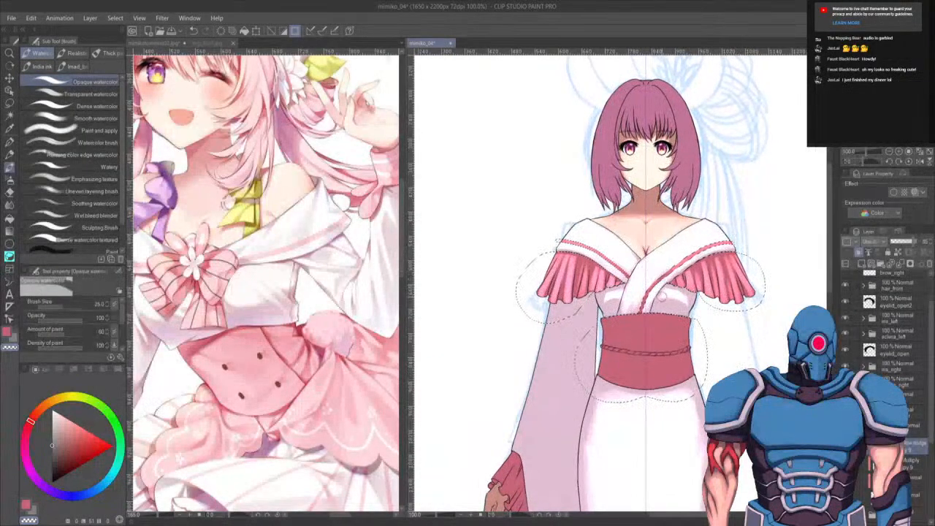
pyautogui.press(']')
pyautogui.press(']')
pyautogui.press(']')
pyautogui.hotkey('ctrl', 'z')
pyautogui.press('c')
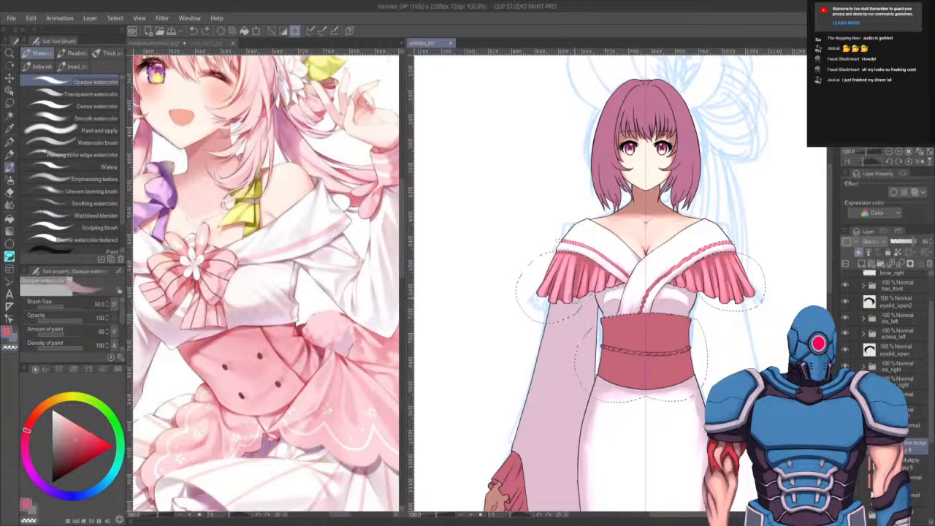
pyautogui.moveTo(583, 301); pyautogui.dragTo(573, 305)
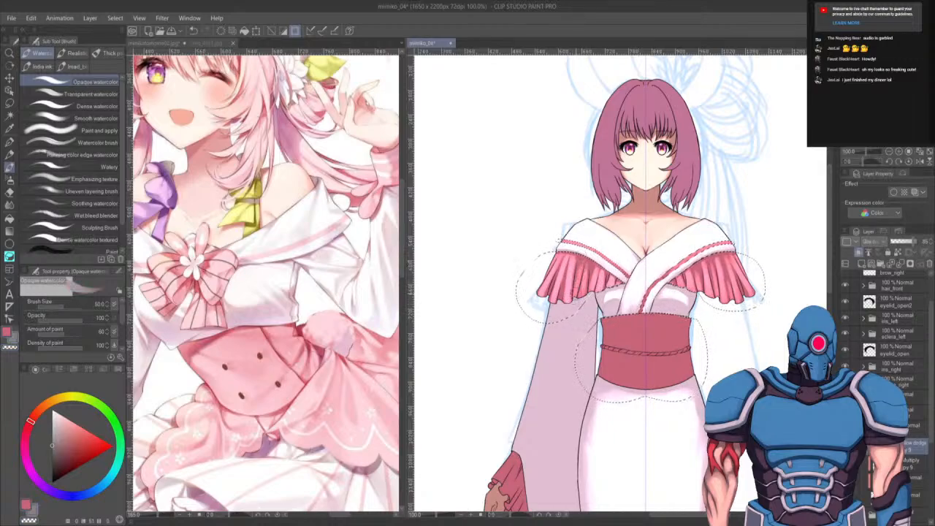
pyautogui.press('[')
pyautogui.press('[')
pyautogui.moveTo(571, 257); pyautogui.dragTo(592, 257)
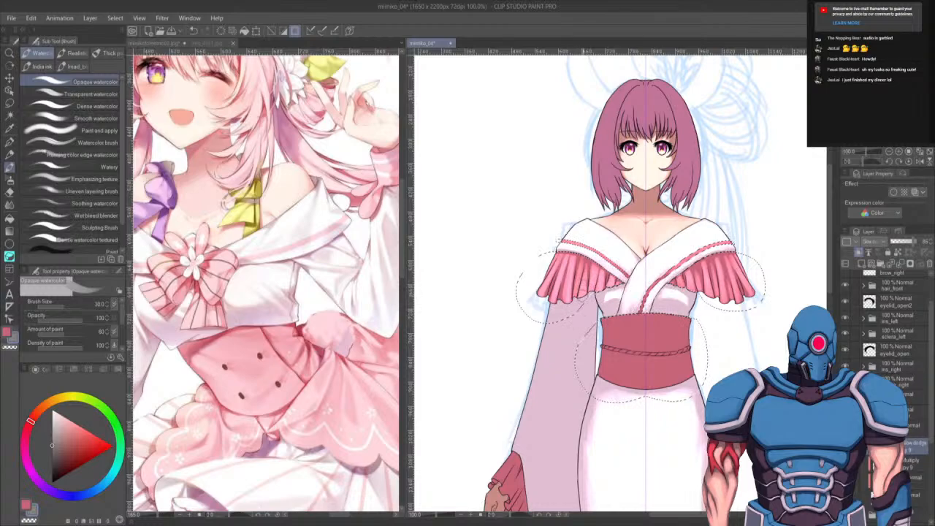
# - Swap to the shading colour, resize the opaque watercolour brush and paint shading across the obi sash
pyautogui.press('[')
pyautogui.press('[')
pyautogui.press('[')
pyautogui.press('[')
pyautogui.press('[')
pyautogui.press('c')
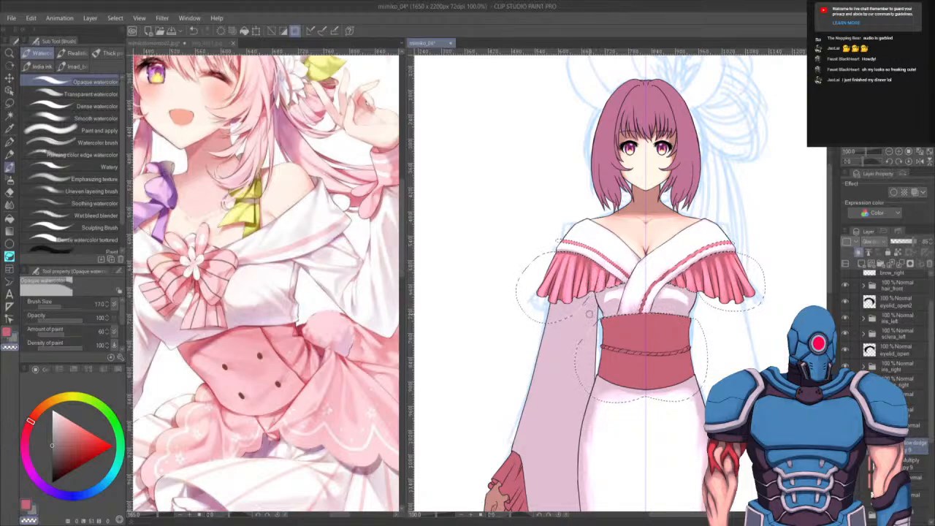
pyautogui.press('c')
pyautogui.press('c')
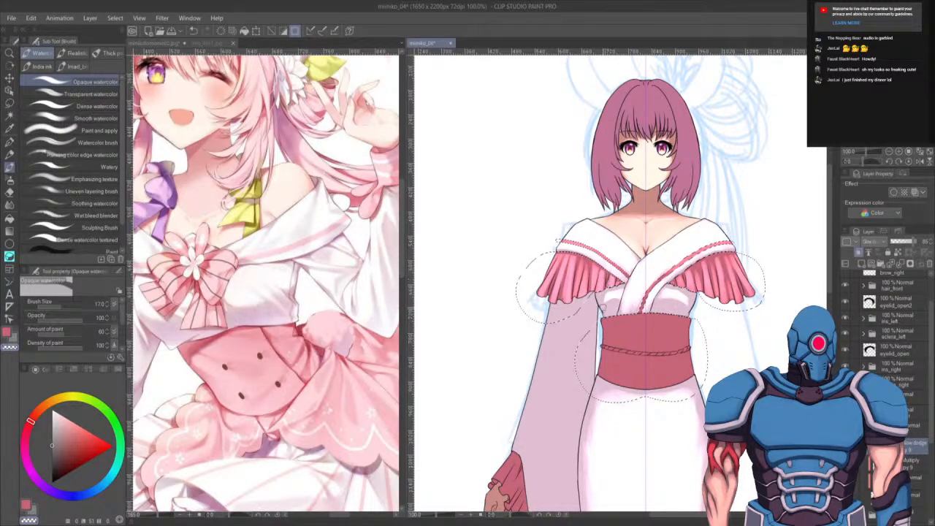
pyautogui.press('c')
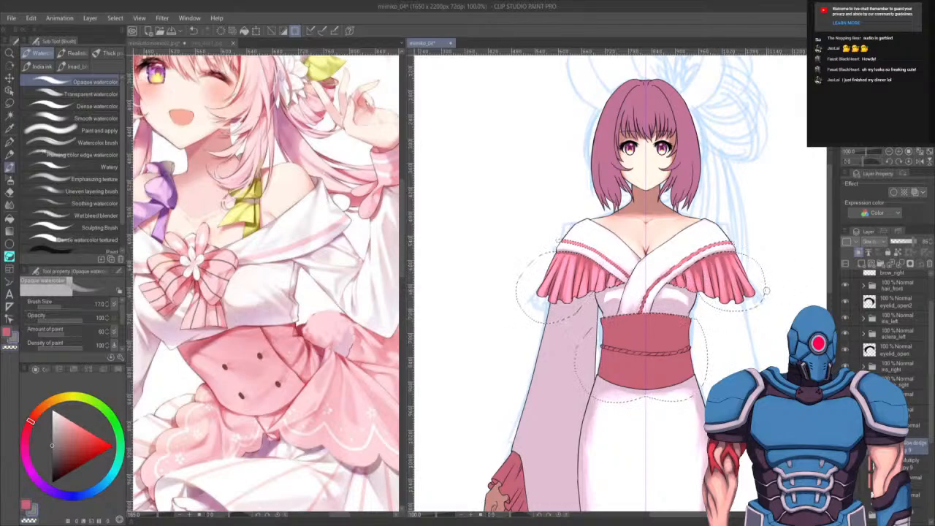
pyautogui.press(']')
pyautogui.press('x')
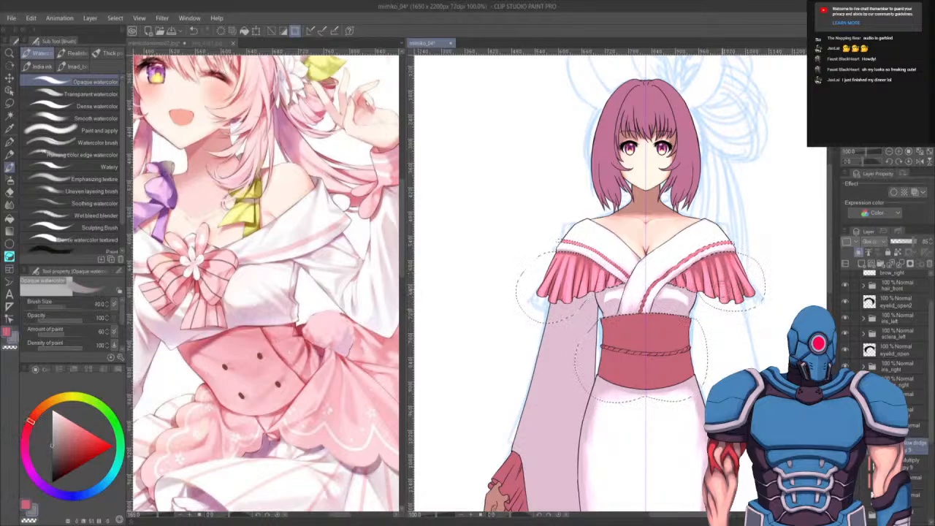
pyautogui.press(']')
pyautogui.press(']')
pyautogui.press(']')
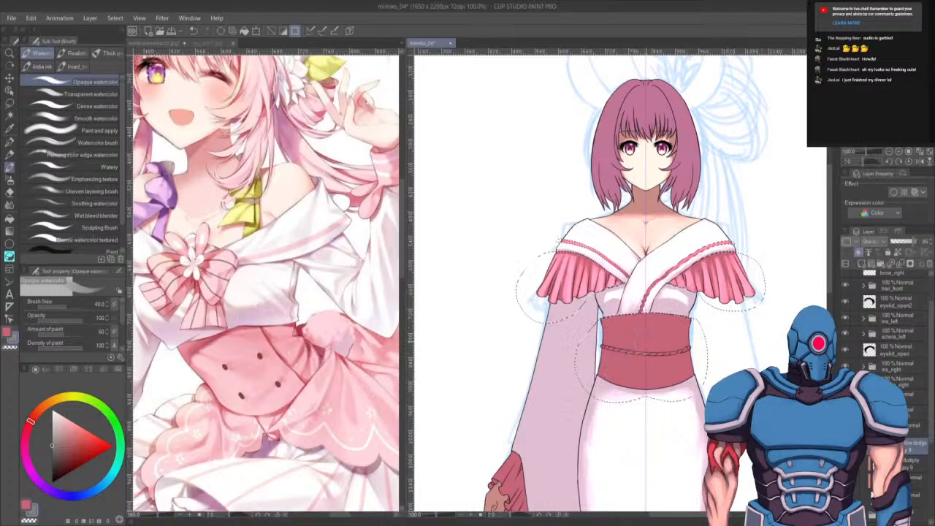
pyautogui.moveTo(646, 328); pyautogui.dragTo(620, 333)
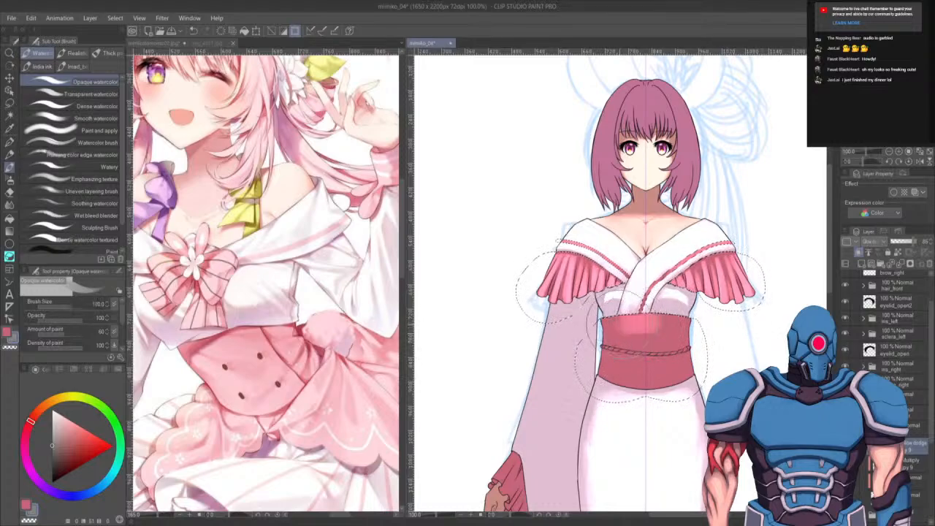
pyautogui.hotkey('ctrl', 'z')
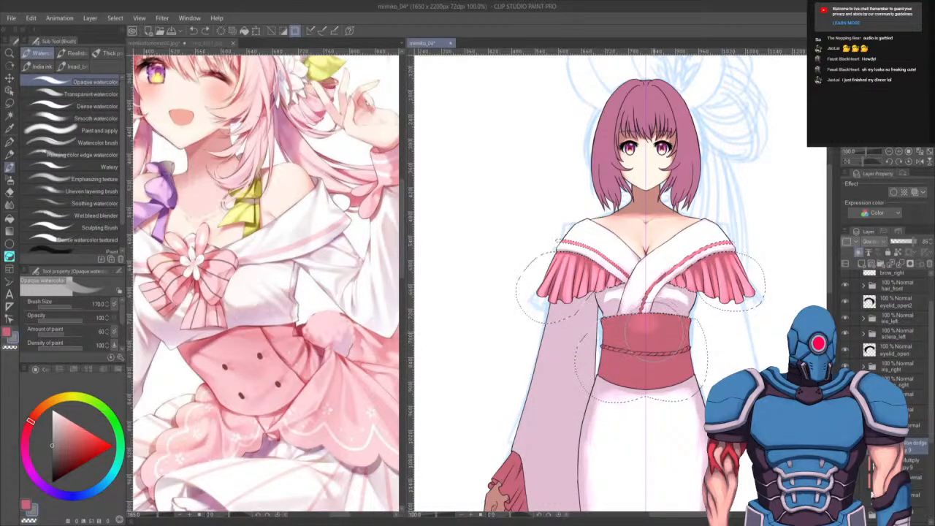
pyautogui.hotkey('ctrl', 'y')
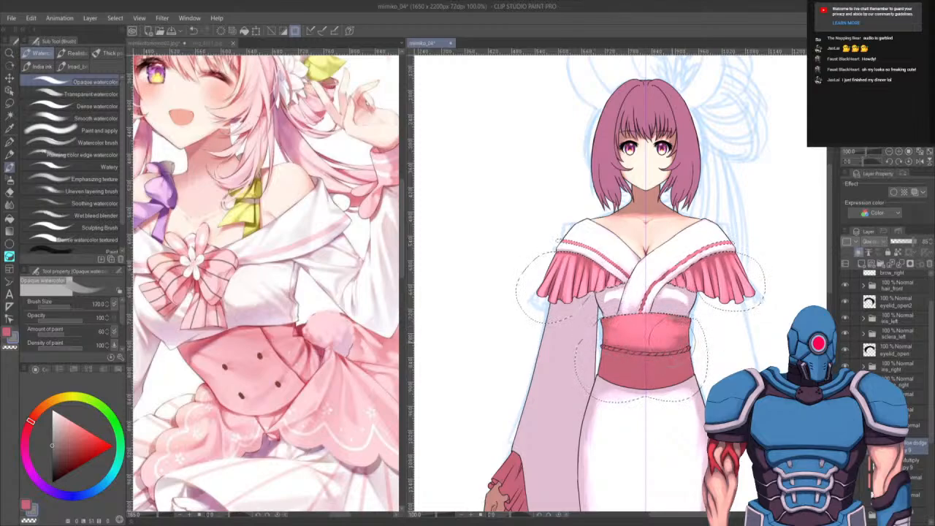
# - Add more shading strokes across the middle and lower part of the obi sash with smaller brush sizes
pyautogui.moveTo(673, 340); pyautogui.dragTo(693, 346)
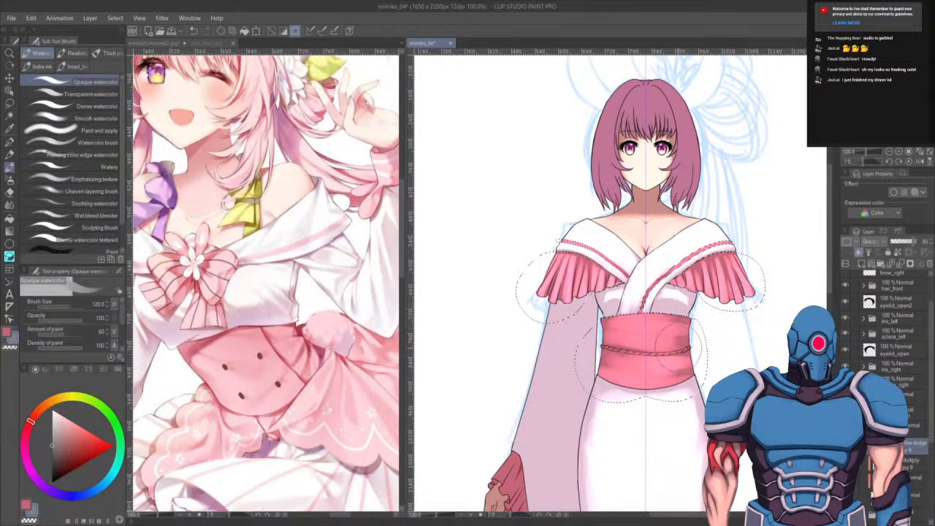
pyautogui.press('c')
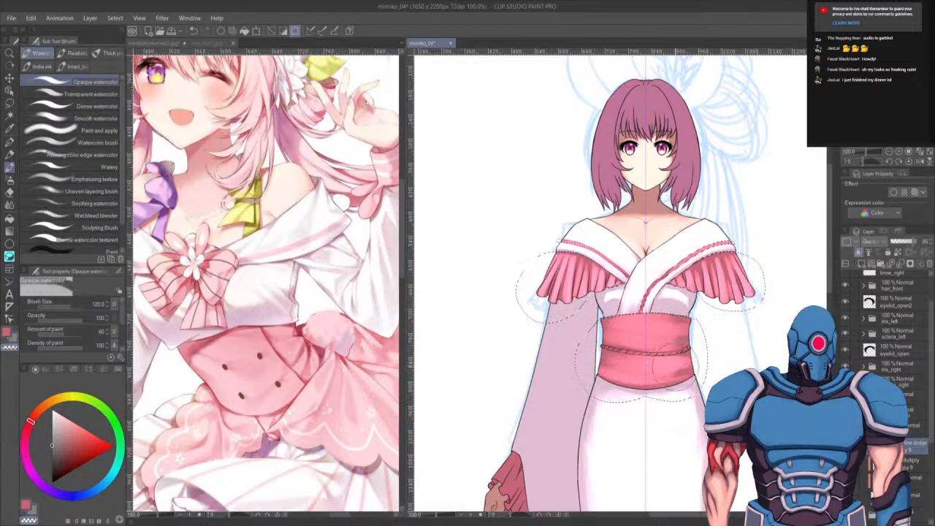
pyautogui.press('[')
pyautogui.press('[')
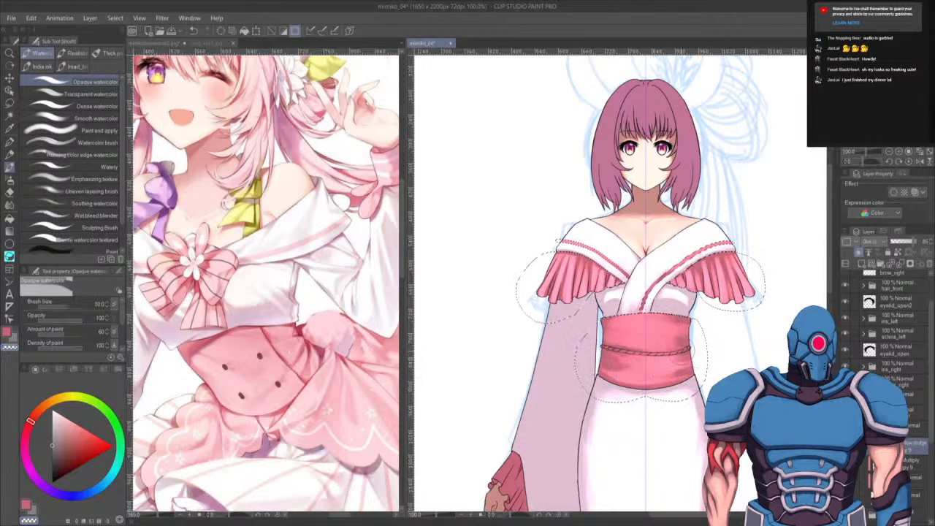
pyautogui.press('[')
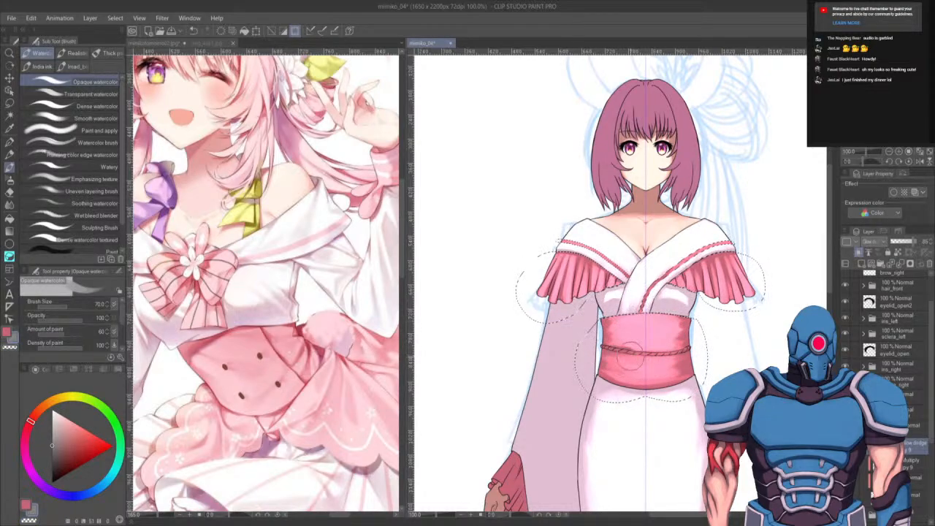
pyautogui.moveTo(630, 356)
pyautogui.mouseDown()
pyautogui.moveTo(667, 369)
pyautogui.moveTo(619, 374)
pyautogui.moveTo(682, 372)
pyautogui.mouseUp()
pyautogui.moveTo(606, 371)
pyautogui.mouseDown()
pyautogui.moveTo(696, 368)
pyautogui.moveTo(633, 375)
pyautogui.moveTo(670, 372)
pyautogui.mouseUp()
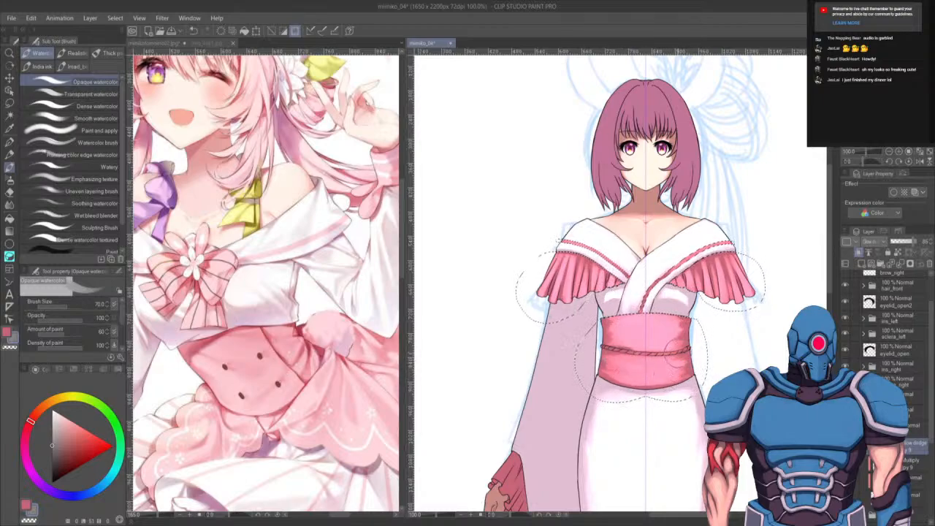
pyautogui.press('[')
pyautogui.press('[')
pyautogui.press('[')
pyautogui.press('[')
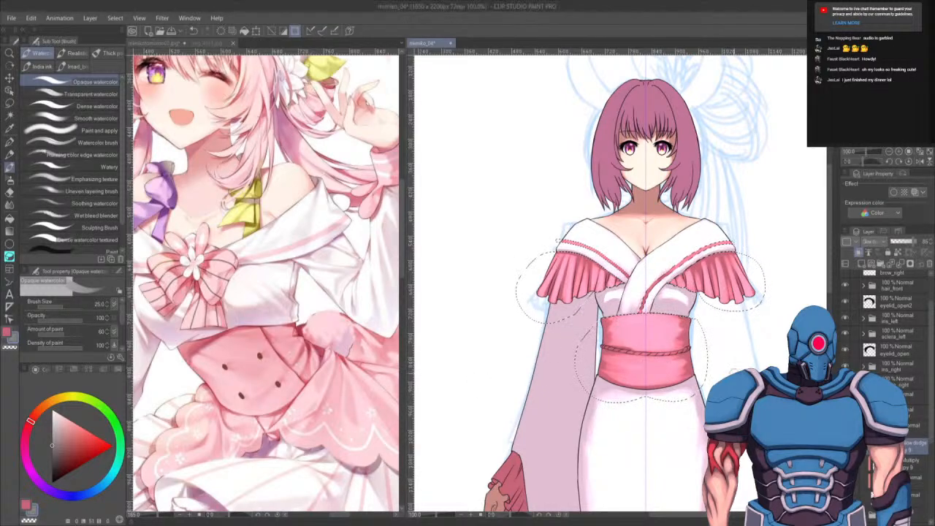
pyautogui.press('[')
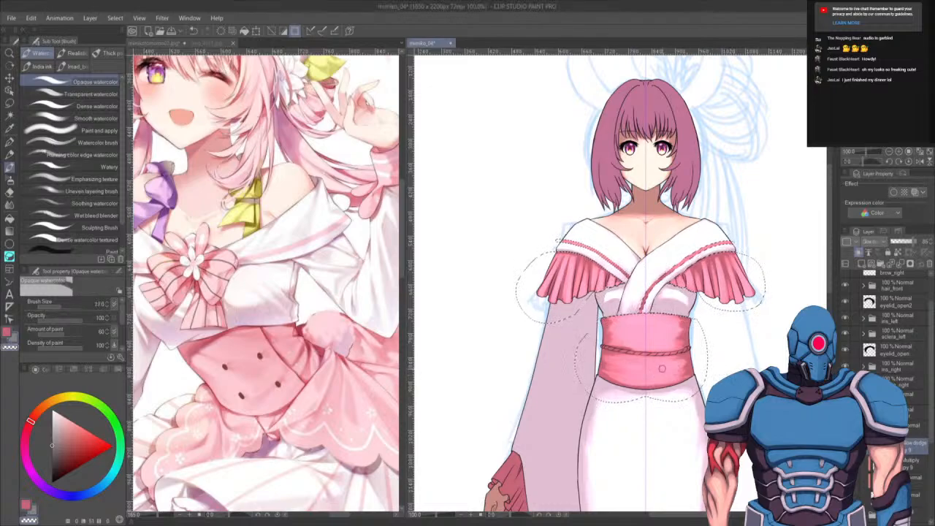
pyautogui.moveTo(617, 354)
pyautogui.mouseDown()
pyautogui.moveTo(666, 359)
pyautogui.moveTo(630, 359)
pyautogui.mouseUp()
pyautogui.press('c')
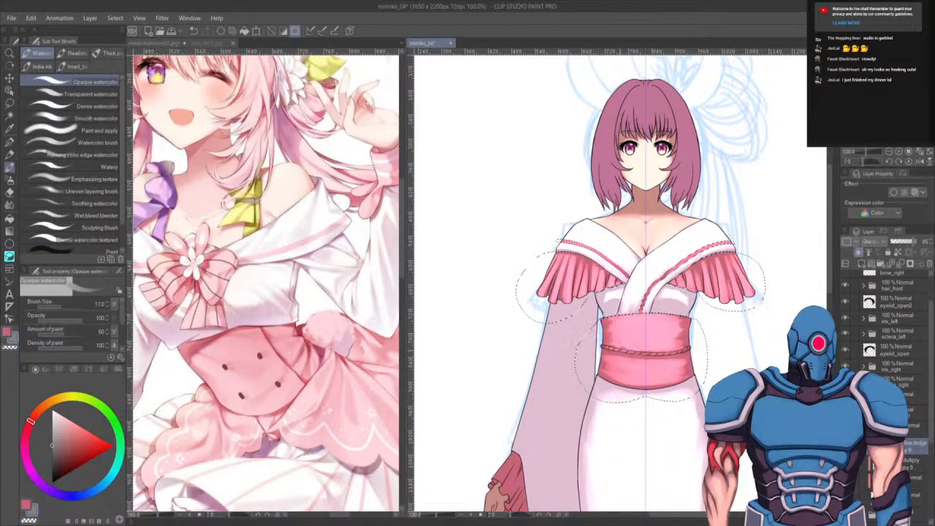
pyautogui.moveTo(635, 352)
pyautogui.mouseDown()
pyautogui.moveTo(636, 324)
pyautogui.moveTo(692, 349)
pyautogui.moveTo(656, 352)
pyautogui.mouseUp()
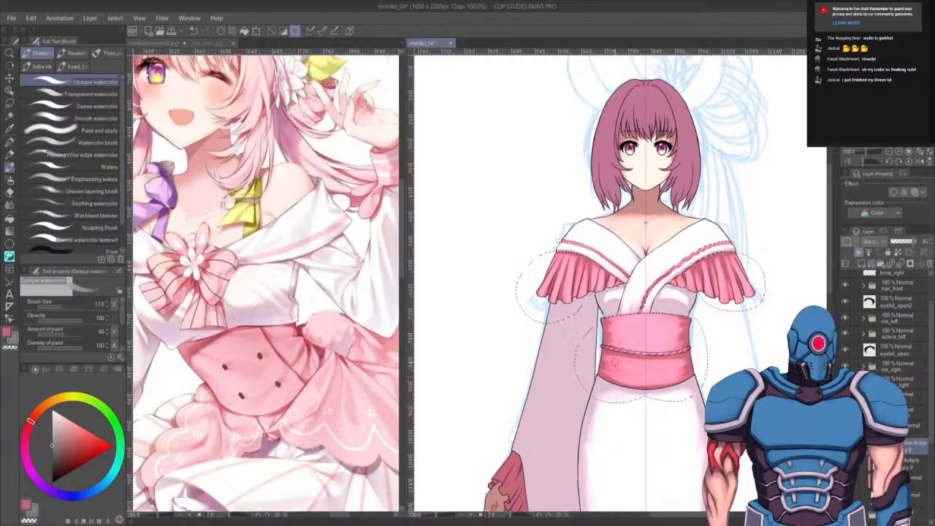
# - Switch to the Smooth watercolor brush and blend the shading along the obi sash's side
pyautogui.press(']')
pyautogui.press(']')
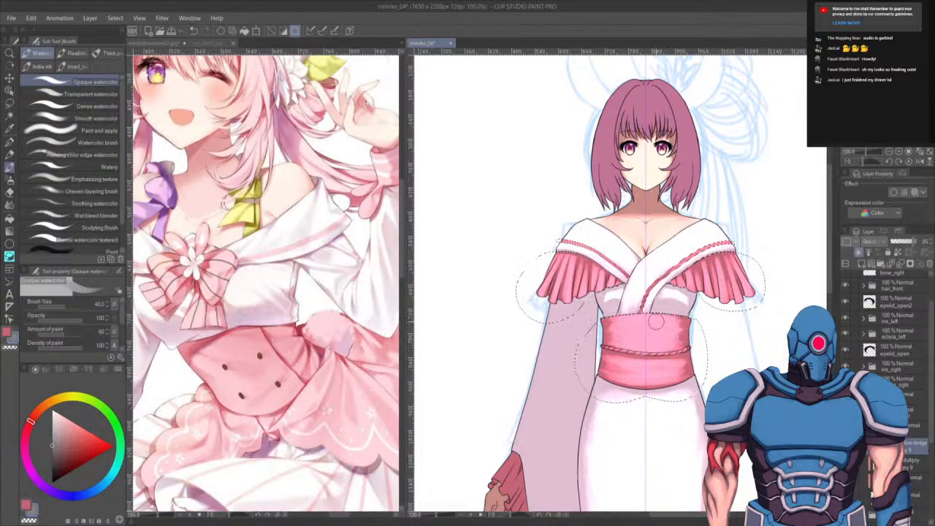
pyautogui.moveTo(752, 356); pyautogui.dragTo(765, 347)
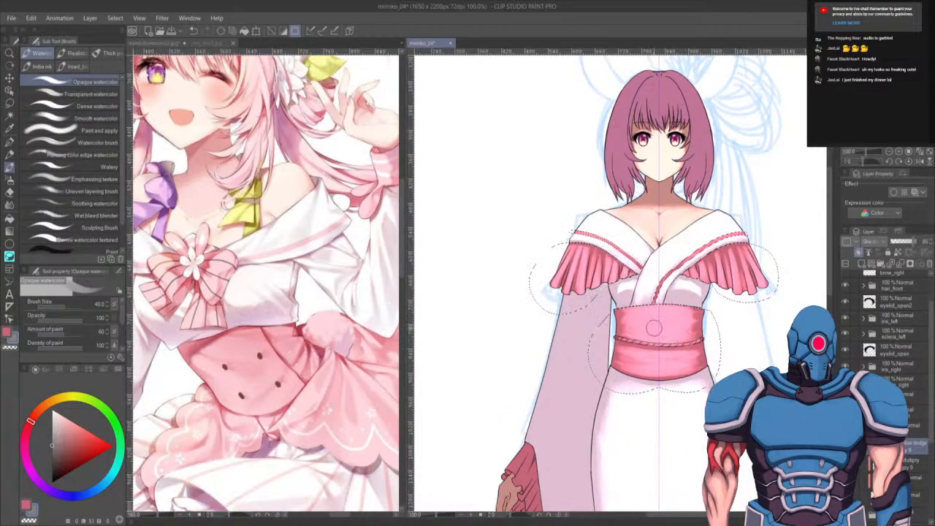
pyautogui.click(93, 117)
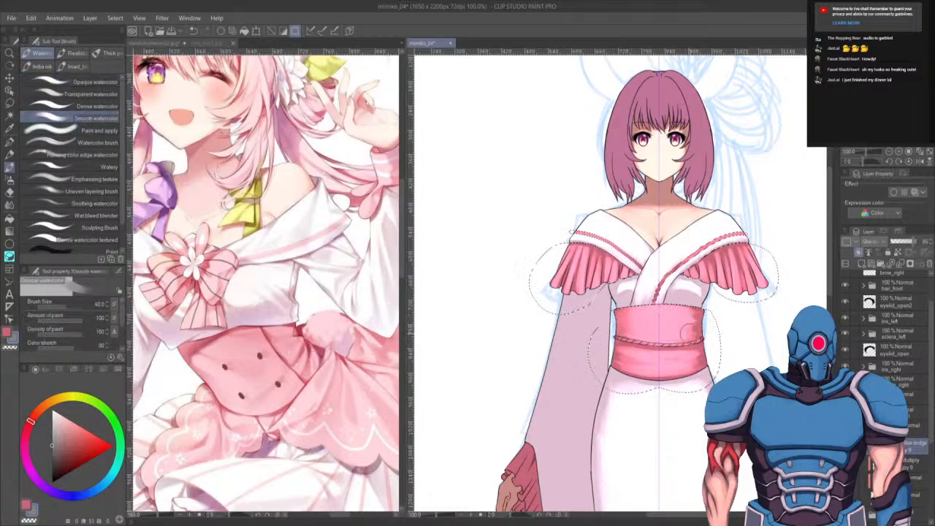
pyautogui.moveTo(690, 332); pyautogui.dragTo(692, 328)
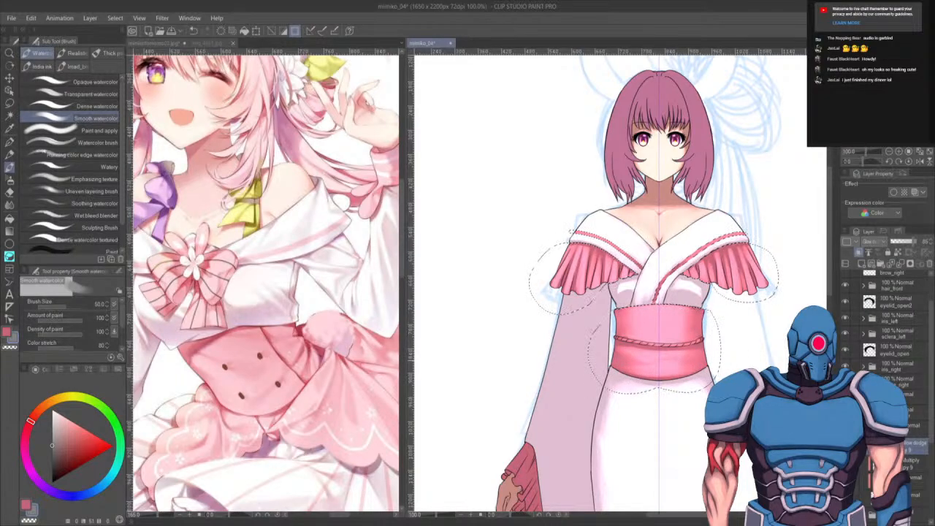
pyautogui.moveTo(717, 384)
pyautogui.mouseDown()
pyautogui.moveTo(726, 355)
pyautogui.moveTo(719, 361)
pyautogui.mouseUp()
pyautogui.moveTo(719, 431)
pyautogui.mouseDown()
pyautogui.moveTo(686, 372)
pyautogui.moveTo(741, 302)
pyautogui.mouseUp()
# - Select another layer, switch to the G-pen and draw pink stripe lines down the left sleeve's lower edge
pyautogui.scroll(-5, 721, 370)
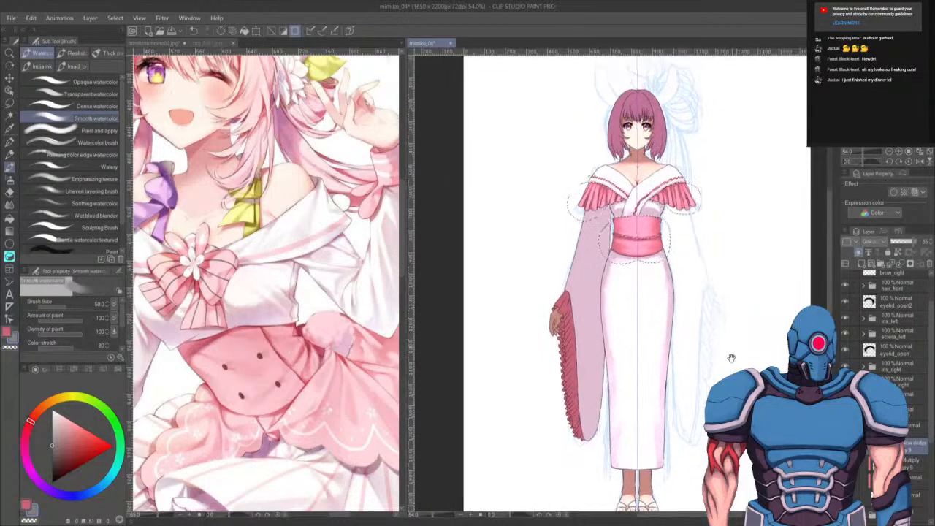
pyautogui.moveTo(731, 358); pyautogui.dragTo(731, 371)
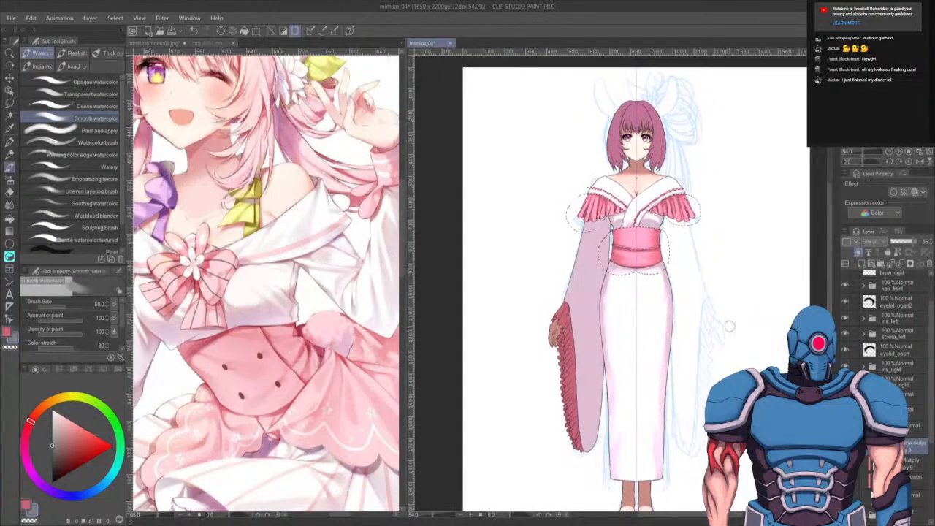
pyautogui.moveTo(729, 327); pyautogui.dragTo(729, 317)
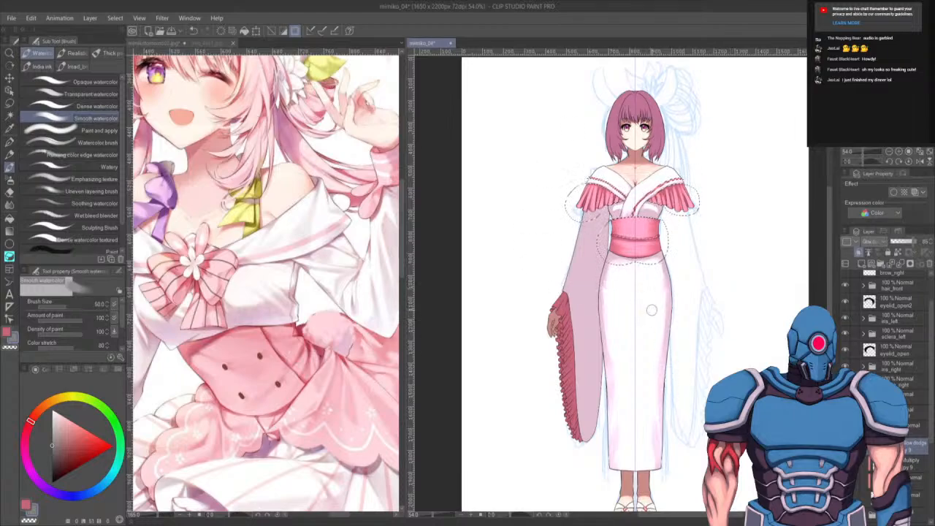
pyautogui.scroll(4, 356, 443)
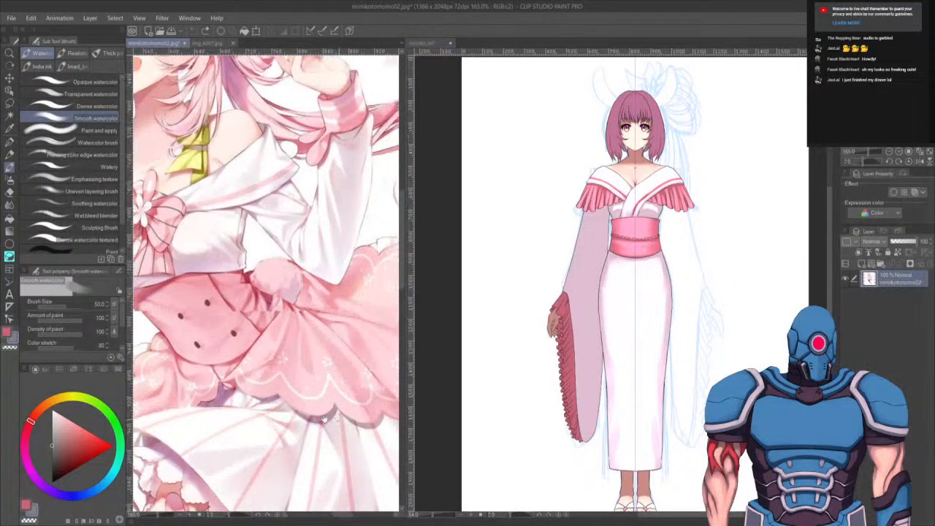
pyautogui.click(620, 308)
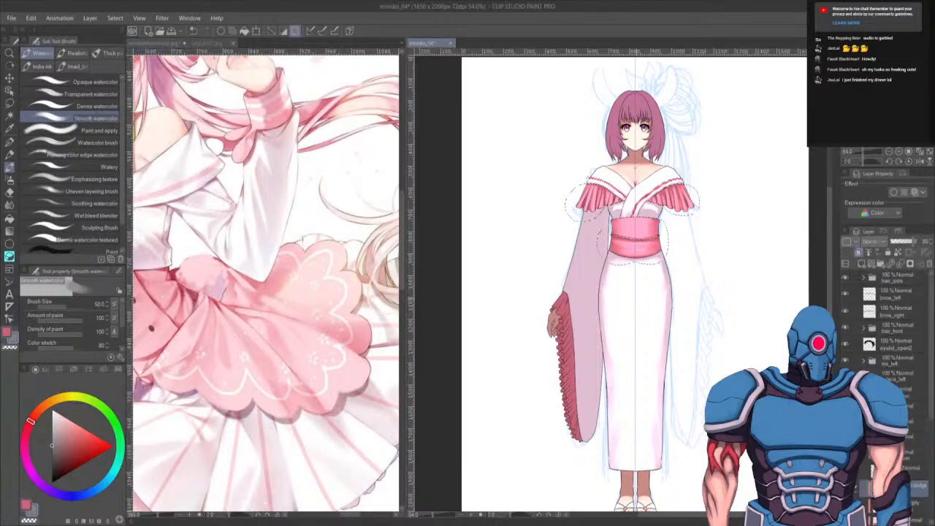
pyautogui.scroll(4, 621, 308)
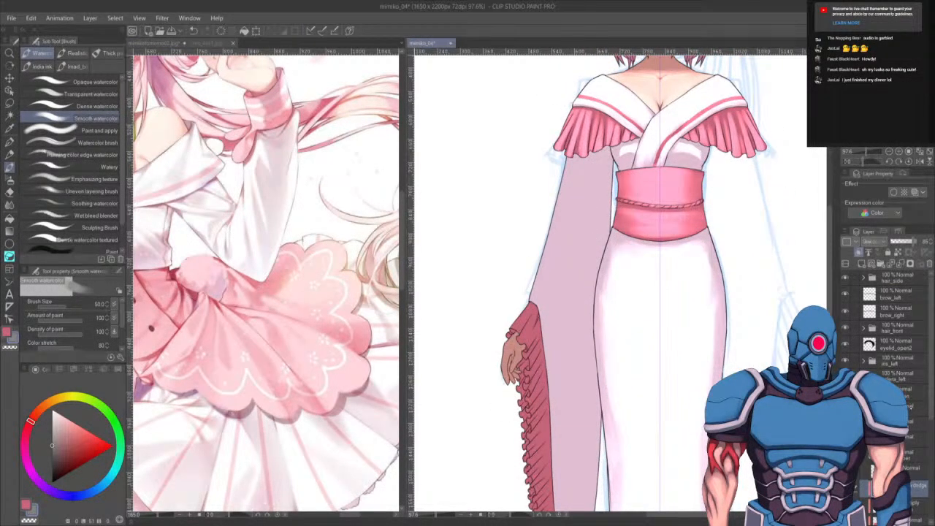
pyautogui.click(864, 455)
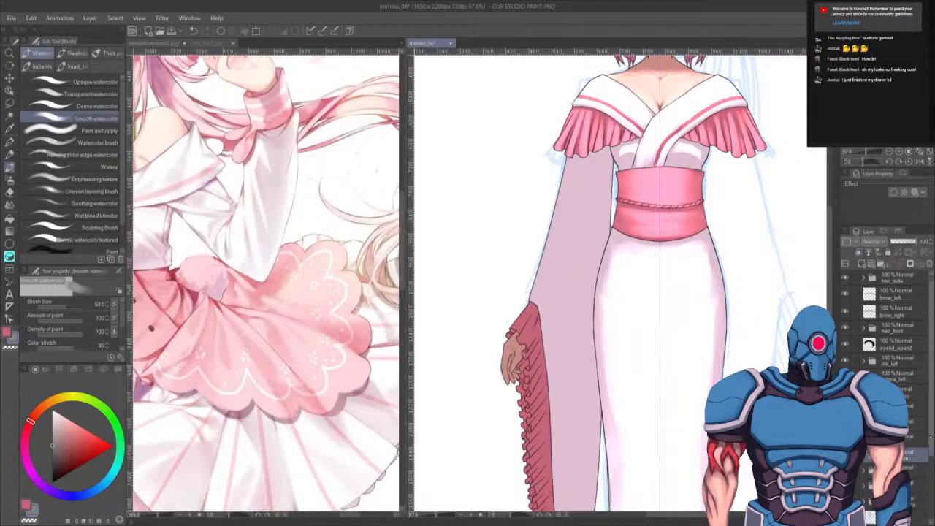
pyautogui.moveTo(930, 387); pyautogui.dragTo(930, 412)
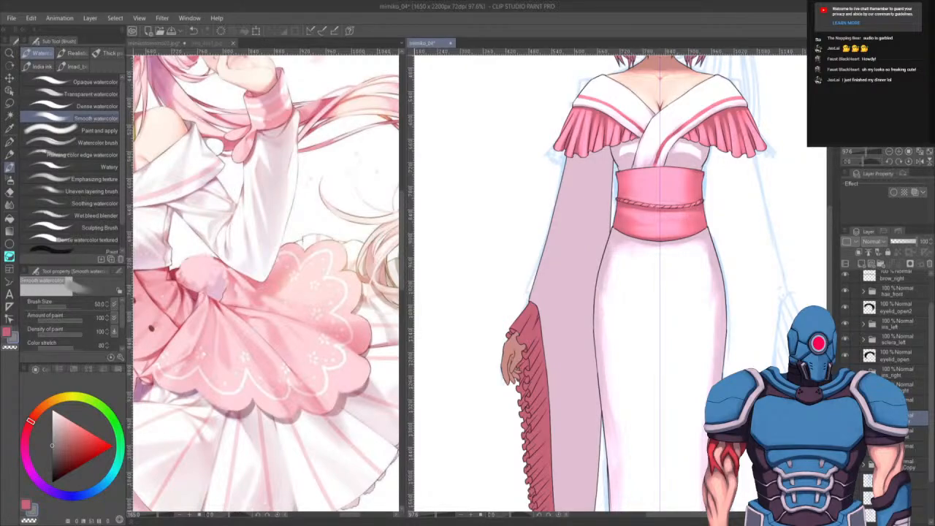
pyautogui.click(863, 449)
pyautogui.click(913, 516)
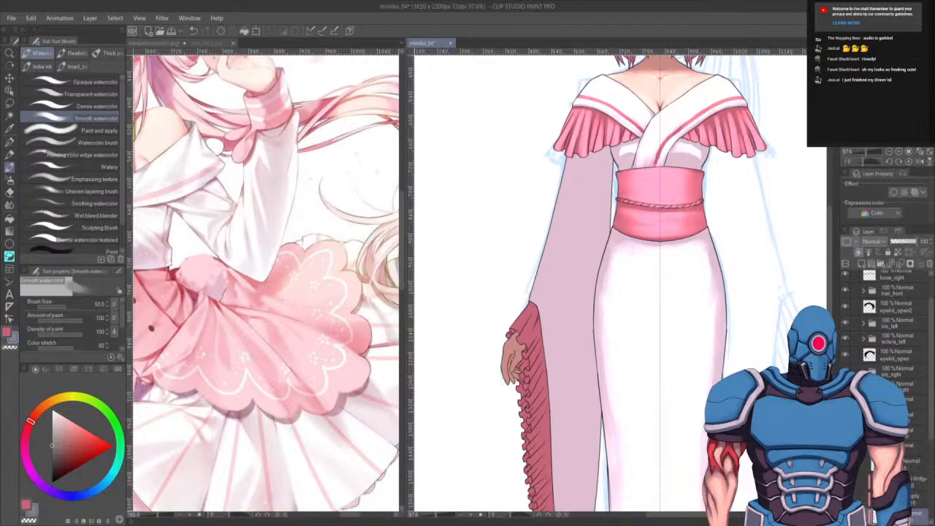
pyautogui.press('p')
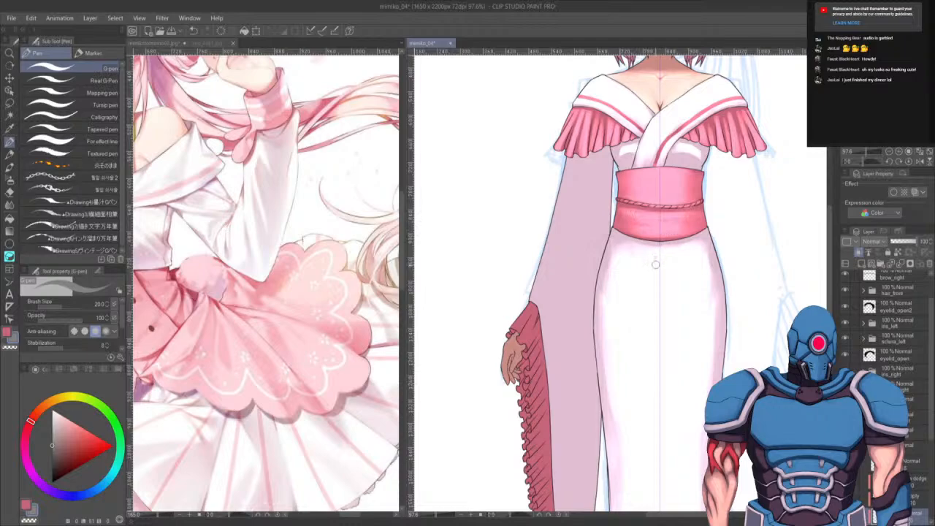
pyautogui.keyDown('alt'); pyautogui.click(656, 272); pyautogui.keyUp('alt')
pyautogui.moveTo(691, 381); pyautogui.dragTo(710, 264)
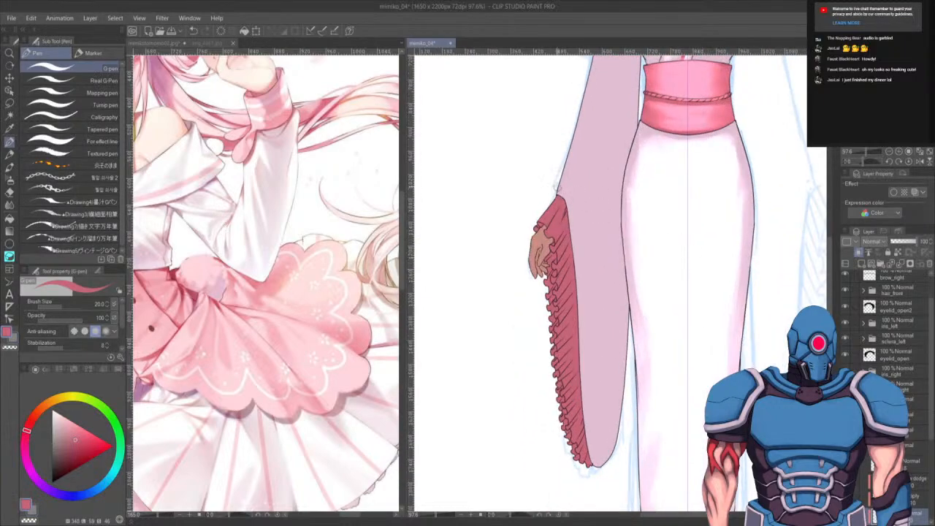
pyautogui.moveTo(560, 188)
pyautogui.mouseDown()
pyautogui.moveTo(579, 217)
pyautogui.moveTo(571, 195)
pyautogui.moveTo(592, 384)
pyautogui.mouseUp()
pyautogui.hotkey('ctrl', 'z')
pyautogui.hotkey('ctrl', 'z')
pyautogui.hotkey('ctrl', 'z')
pyautogui.moveTo(585, 299); pyautogui.dragTo(593, 434)
pyautogui.moveTo(590, 390); pyautogui.dragTo(598, 455)
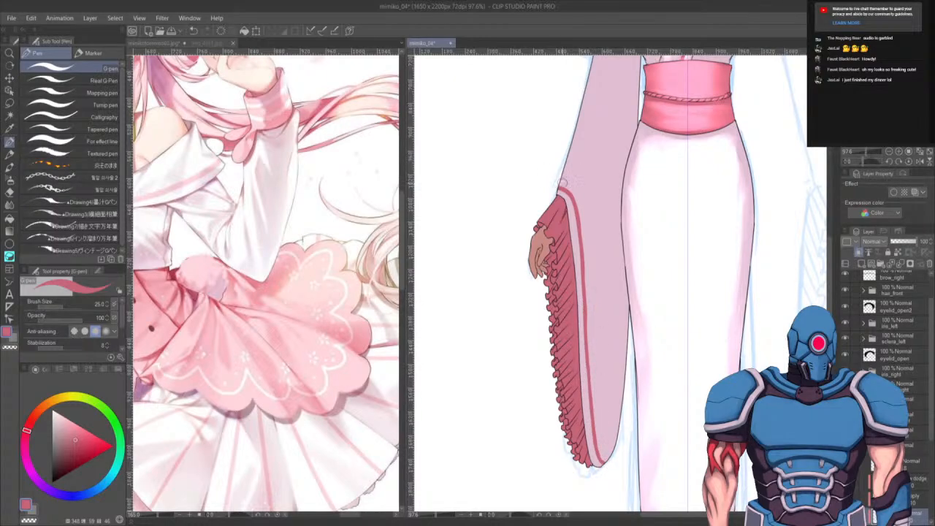
# - Extend the pink stripe lines further down the left sleeve's lower edge toward its hem
pyautogui.moveTo(560, 179); pyautogui.dragTo(587, 227)
pyautogui.hotkey('ctrl', 'z')
pyautogui.moveTo(560, 180)
pyautogui.mouseDown()
pyautogui.moveTo(580, 188)
pyautogui.moveTo(587, 228)
pyautogui.mouseUp()
pyautogui.hotkey('ctrl', 'z')
pyautogui.moveTo(580, 192); pyautogui.dragTo(590, 303)
pyautogui.hotkey('ctrl', 'z')
pyautogui.moveTo(588, 227)
pyautogui.mouseDown()
pyautogui.moveTo(591, 305)
pyautogui.moveTo(601, 322)
pyautogui.moveTo(591, 277)
pyautogui.moveTo(592, 341)
pyautogui.mouseUp()
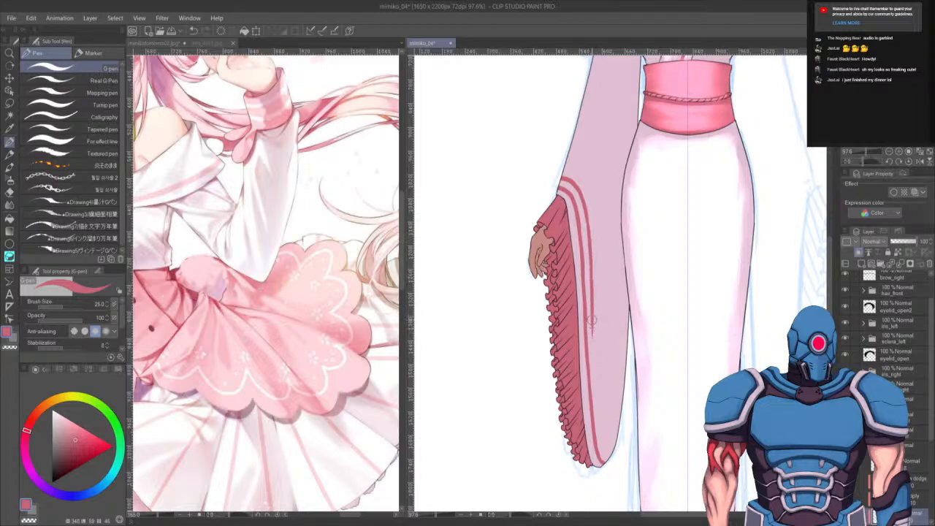
pyautogui.moveTo(593, 307); pyautogui.dragTo(595, 400)
pyautogui.moveTo(593, 347); pyautogui.dragTo(600, 429)
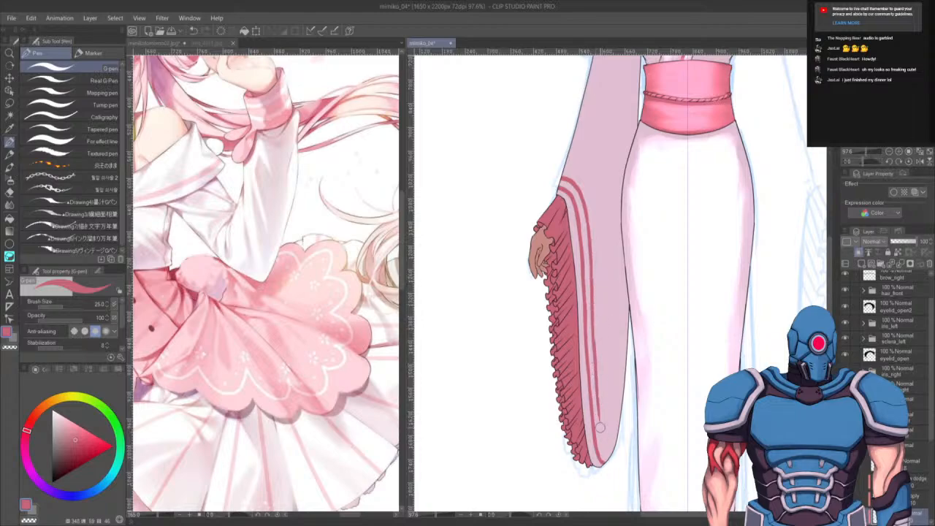
pyautogui.moveTo(597, 396); pyautogui.dragTo(612, 458)
pyautogui.moveTo(597, 414); pyautogui.dragTo(614, 461)
pyautogui.moveTo(616, 295); pyautogui.dragTo(607, 456)
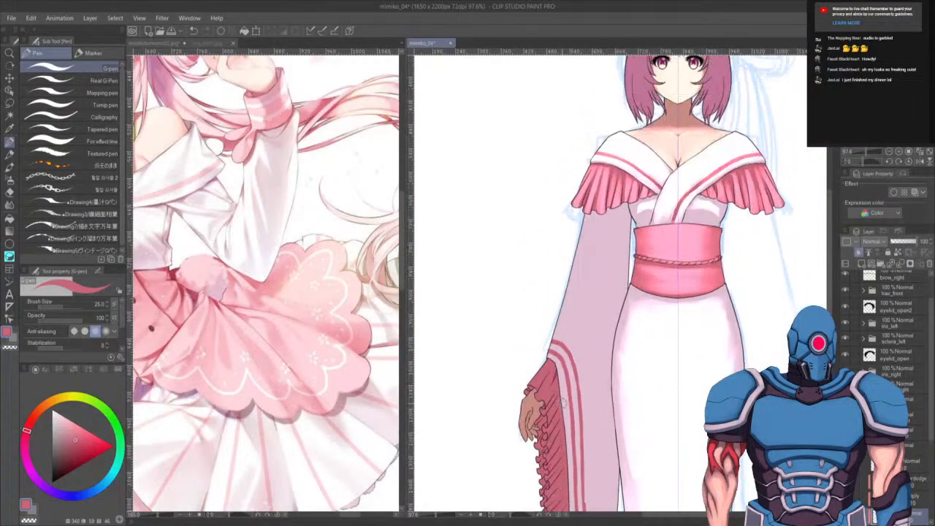
# - Extend the pink sleeve stripes upward along the left sleeve toward the elbow
pyautogui.scroll(-5, 562, 402)
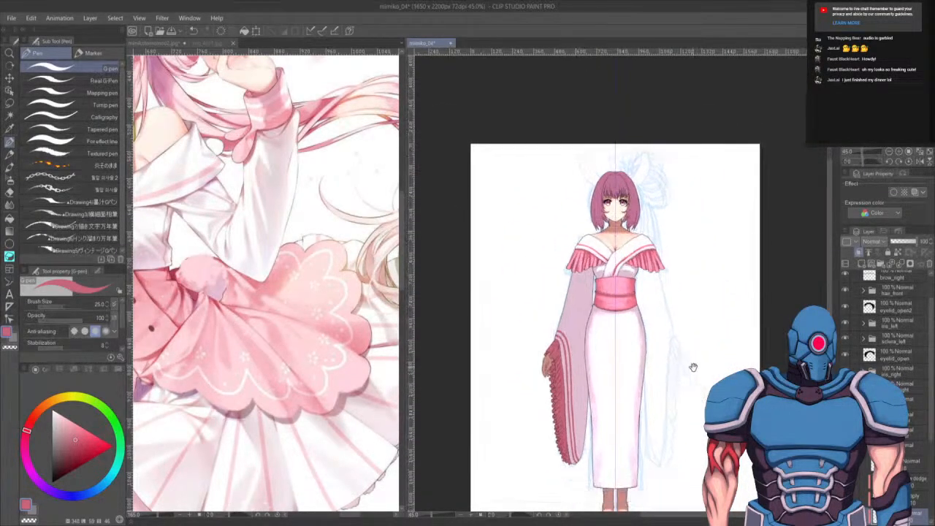
pyautogui.scroll(4, 607, 312)
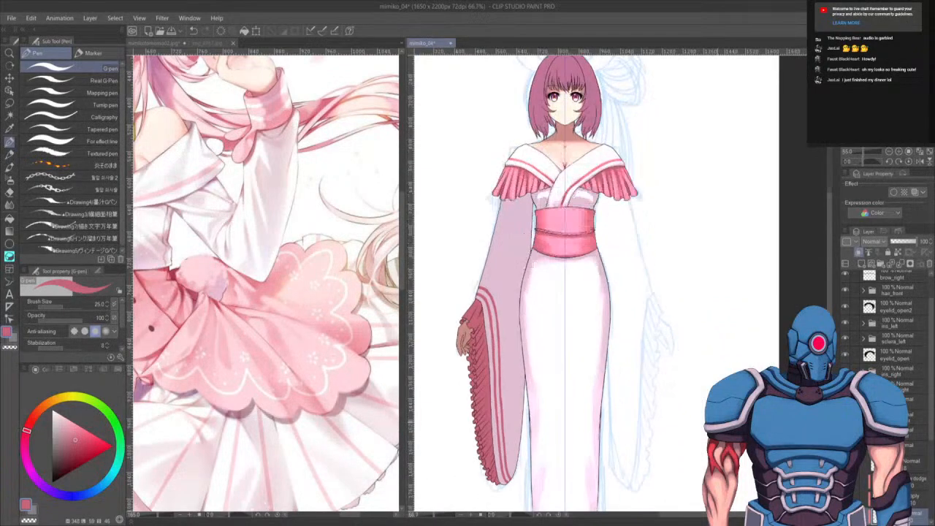
pyautogui.moveTo(606, 312); pyautogui.dragTo(669, 225)
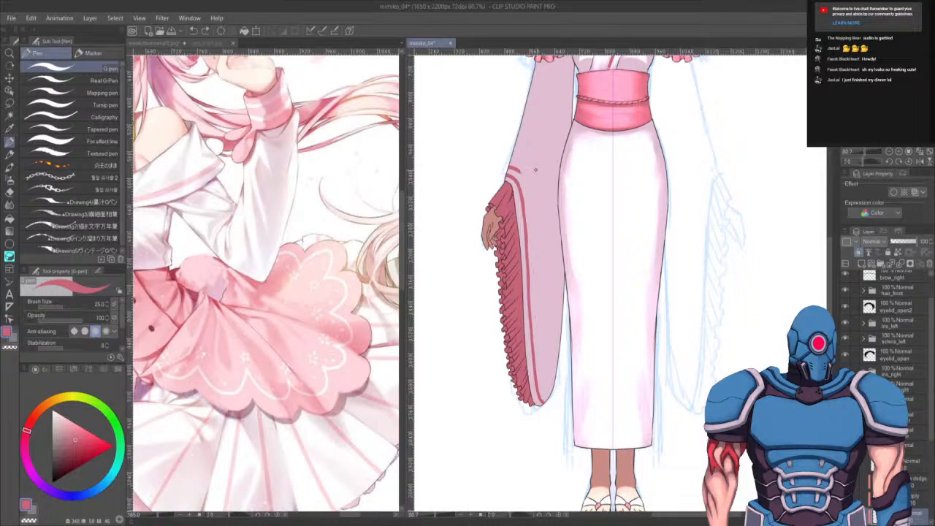
pyautogui.moveTo(508, 169)
pyautogui.mouseDown()
pyautogui.moveTo(537, 218)
pyautogui.moveTo(537, 241)
pyautogui.mouseUp()
pyautogui.hotkey('ctrl', 'z')
pyautogui.moveTo(507, 171)
pyautogui.mouseDown()
pyautogui.moveTo(531, 192)
pyautogui.moveTo(537, 236)
pyautogui.mouseUp()
pyautogui.hotkey('ctrl', 'z')
pyautogui.moveTo(507, 171)
pyautogui.mouseDown()
pyautogui.moveTo(535, 233)
pyautogui.moveTo(534, 293)
pyautogui.mouseUp()
pyautogui.moveTo(529, 215); pyautogui.dragTo(540, 361)
pyautogui.hotkey('ctrl', 'z')
pyautogui.moveTo(534, 268); pyautogui.dragTo(540, 366)
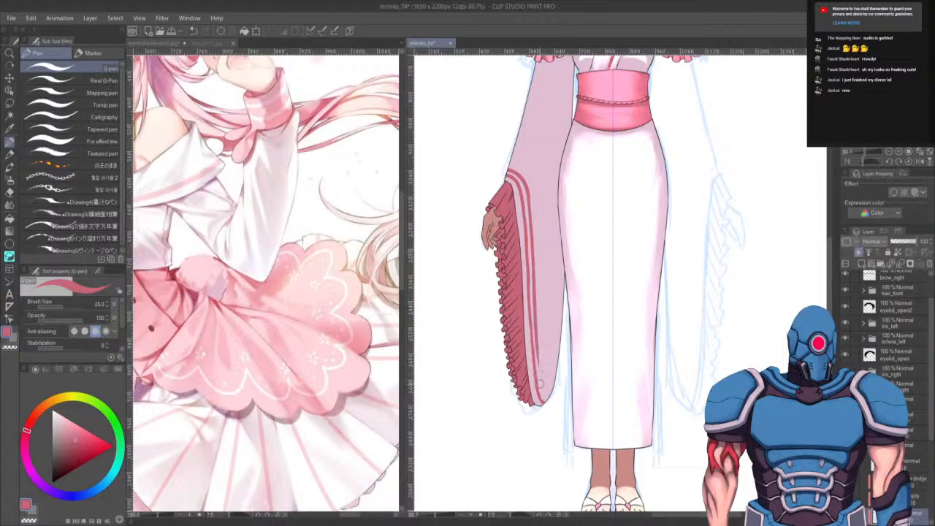
pyautogui.hotkey('ctrl', 'z')
pyautogui.moveTo(531, 263); pyautogui.dragTo(540, 378)
# - Switch to a larger Opaque watercolor brush with the swapped colour and repaint the shading on the left sleeve's lower part
pyautogui.scroll(3, 651, 325)
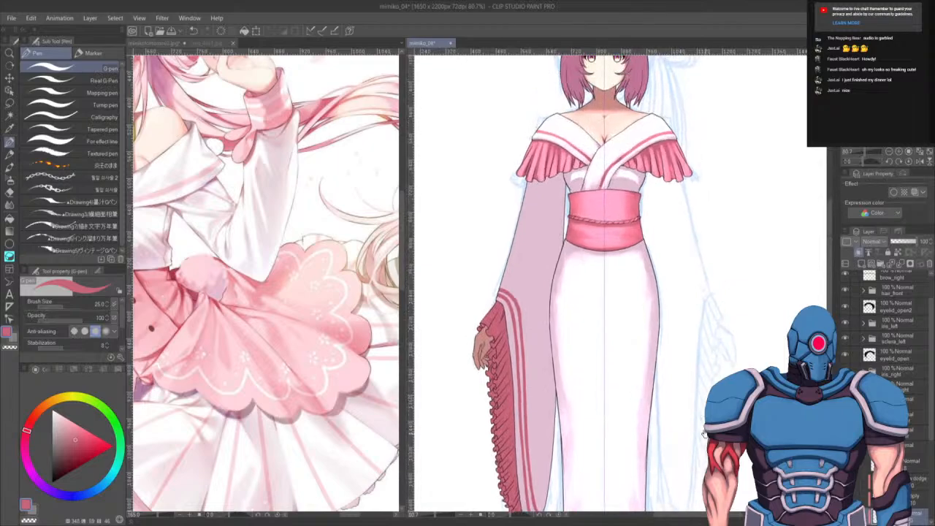
pyautogui.scroll(-1, 676, 417)
pyautogui.click(913, 481)
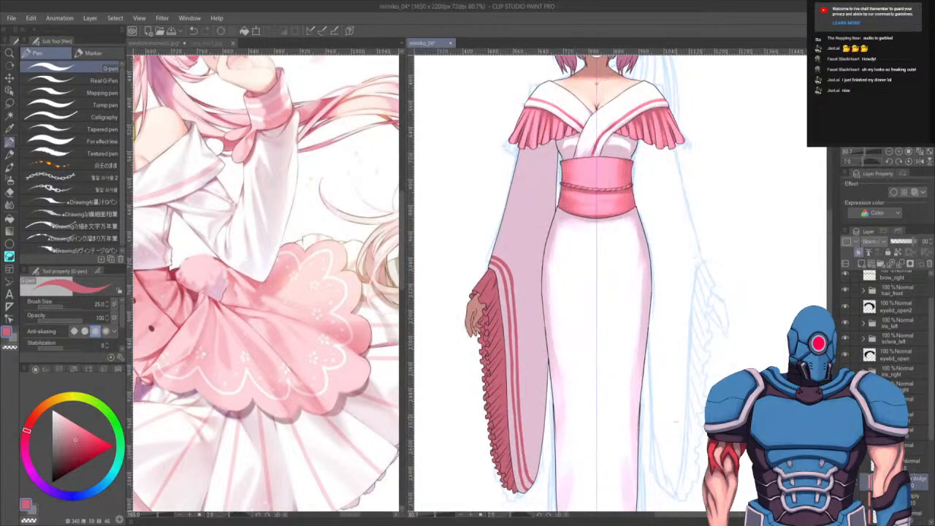
pyautogui.press('b')
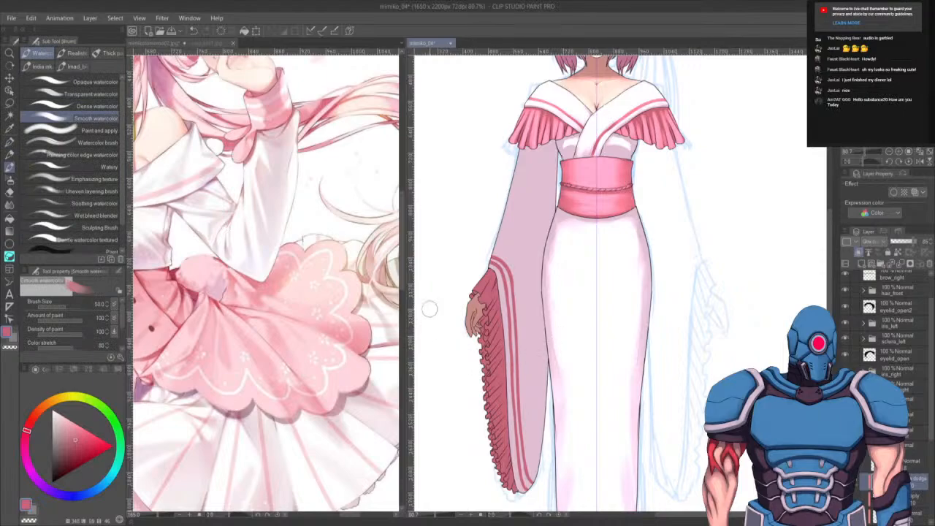
pyautogui.press('x')
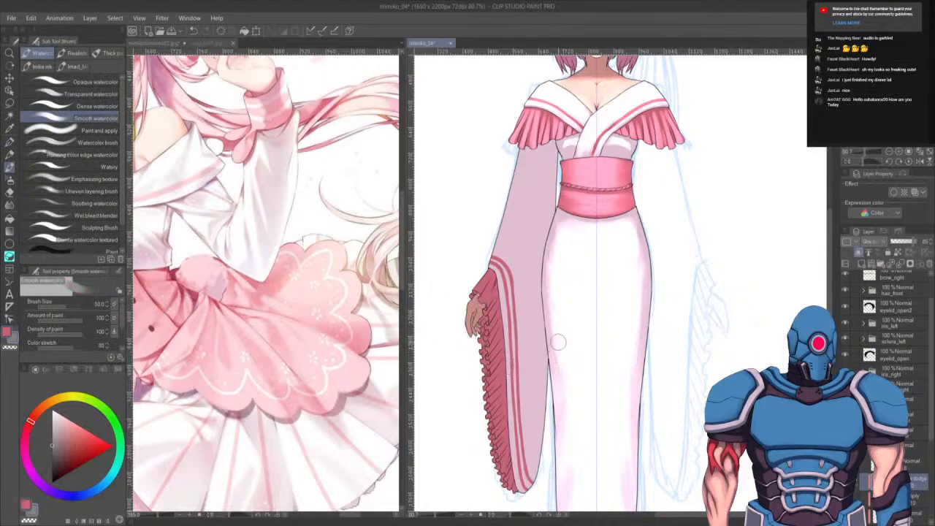
pyautogui.press(']')
pyautogui.press(']')
pyautogui.press(']')
pyautogui.press(']')
pyautogui.click(591, 282)
pyautogui.click(113, 82)
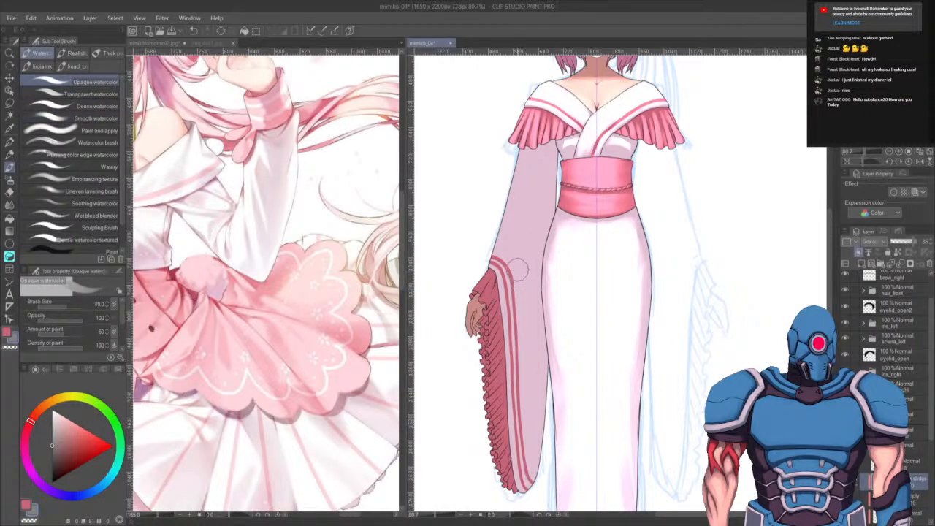
pyautogui.moveTo(515, 267)
pyautogui.mouseDown()
pyautogui.moveTo(492, 254)
pyautogui.moveTo(510, 265)
pyautogui.moveTo(515, 353)
pyautogui.moveTo(511, 298)
pyautogui.moveTo(520, 342)
pyautogui.mouseUp()
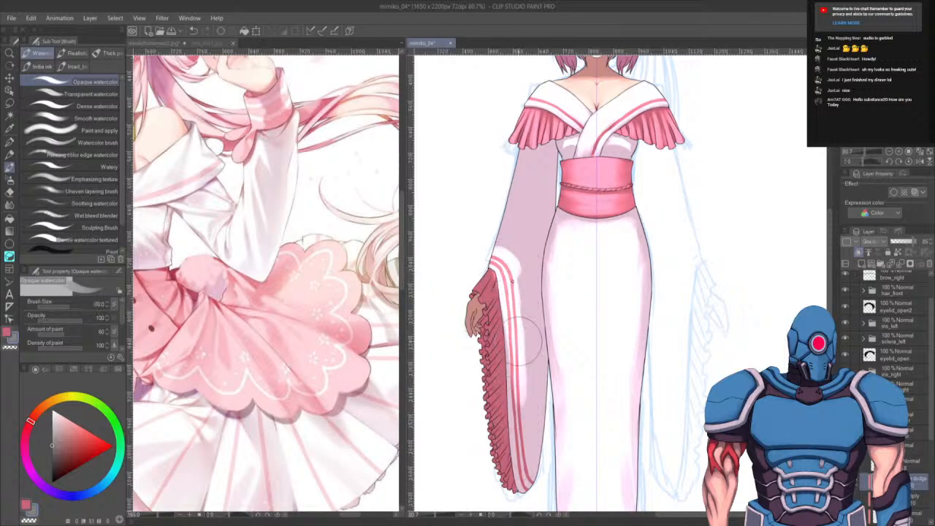
pyautogui.hotkey('ctrl', 'z')
pyautogui.moveTo(495, 258); pyautogui.dragTo(513, 373)
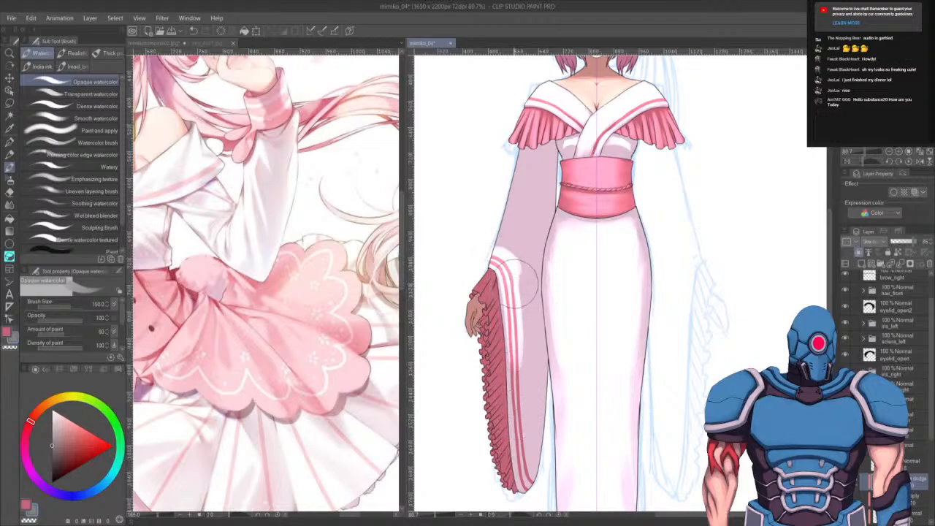
pyautogui.moveTo(519, 293)
pyautogui.mouseDown()
pyautogui.moveTo(524, 475)
pyautogui.moveTo(518, 424)
pyautogui.moveTo(526, 458)
pyautogui.mouseUp()
# - Continue repainting the left sleeve's upper part near the shoulder with the Opaque watercolor brush
pyautogui.moveTo(492, 244)
pyautogui.mouseDown()
pyautogui.moveTo(502, 238)
pyautogui.moveTo(554, 188)
pyautogui.moveTo(522, 217)
pyautogui.mouseUp()
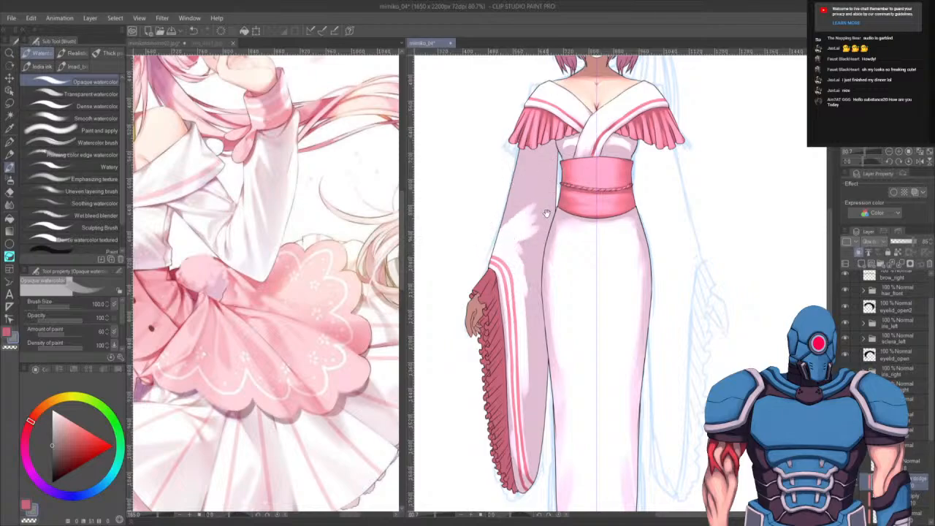
pyautogui.moveTo(520, 155)
pyautogui.mouseDown()
pyautogui.moveTo(536, 275)
pyautogui.moveTo(553, 286)
pyautogui.moveTo(580, 274)
pyautogui.mouseUp()
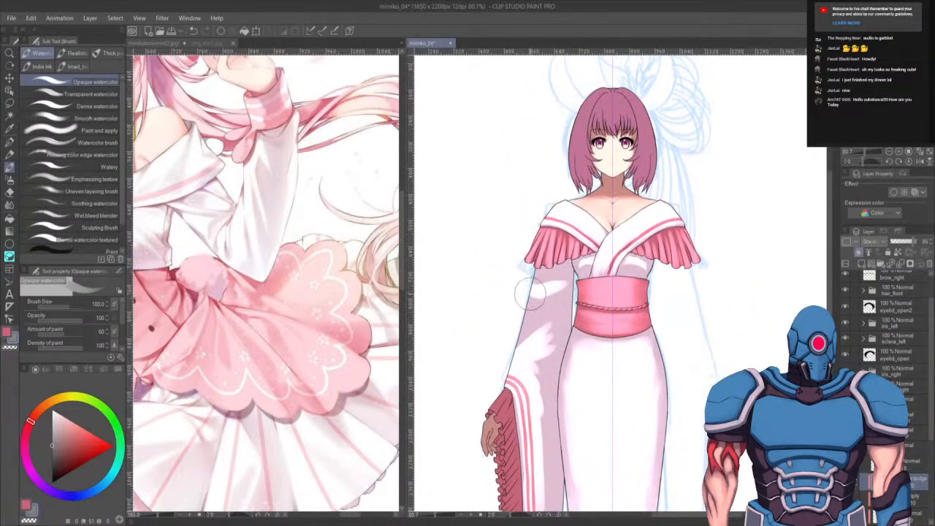
pyautogui.moveTo(533, 295)
pyautogui.mouseDown()
pyautogui.moveTo(559, 279)
pyautogui.moveTo(532, 300)
pyautogui.moveTo(541, 307)
pyautogui.moveTo(525, 297)
pyautogui.moveTo(523, 345)
pyautogui.moveTo(535, 293)
pyautogui.moveTo(529, 372)
pyautogui.moveTo(555, 295)
pyautogui.moveTo(540, 406)
pyautogui.moveTo(550, 342)
pyautogui.moveTo(543, 404)
pyautogui.mouseUp()
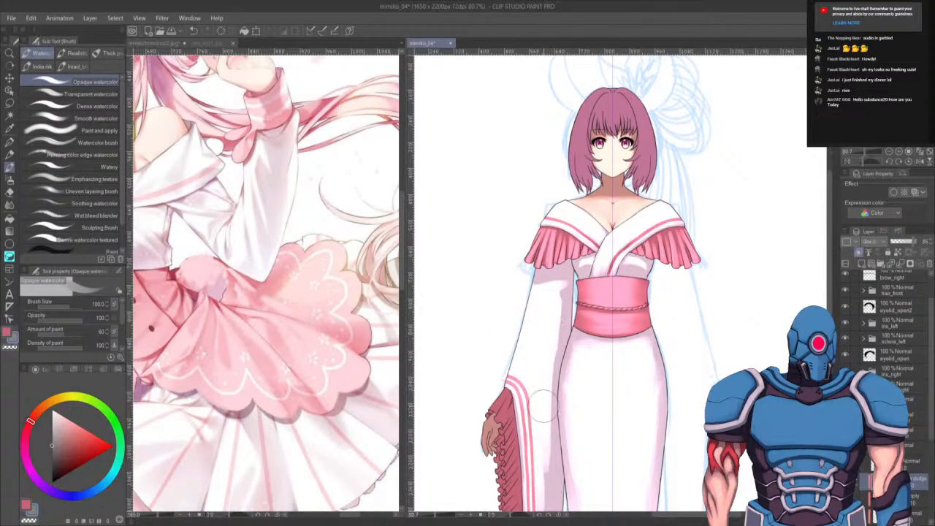
# - Open the yukata reference photo img_4367 and pan across it to study the sleeves and obi
pyautogui.scroll(-4, 542, 409)
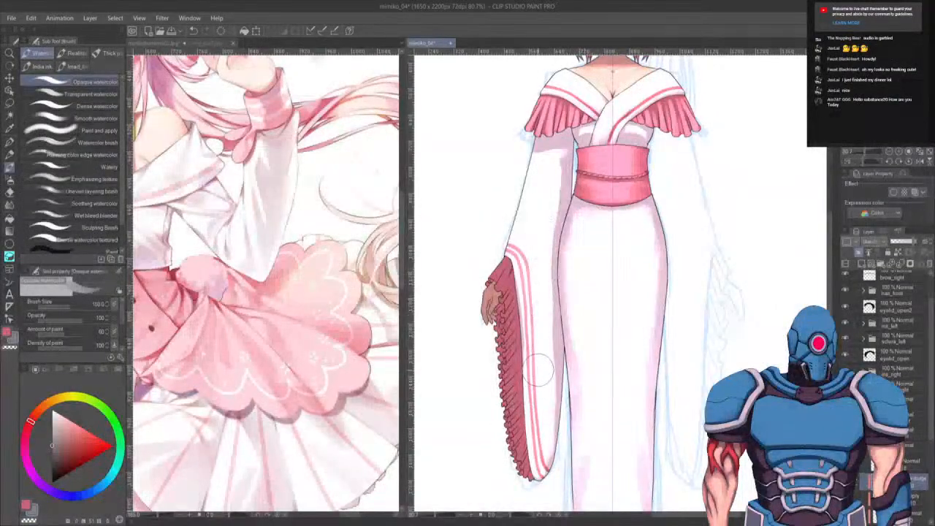
pyautogui.click(97, 106)
pyautogui.click(208, 44)
pyautogui.moveTo(244, 80); pyautogui.dragTo(257, 436)
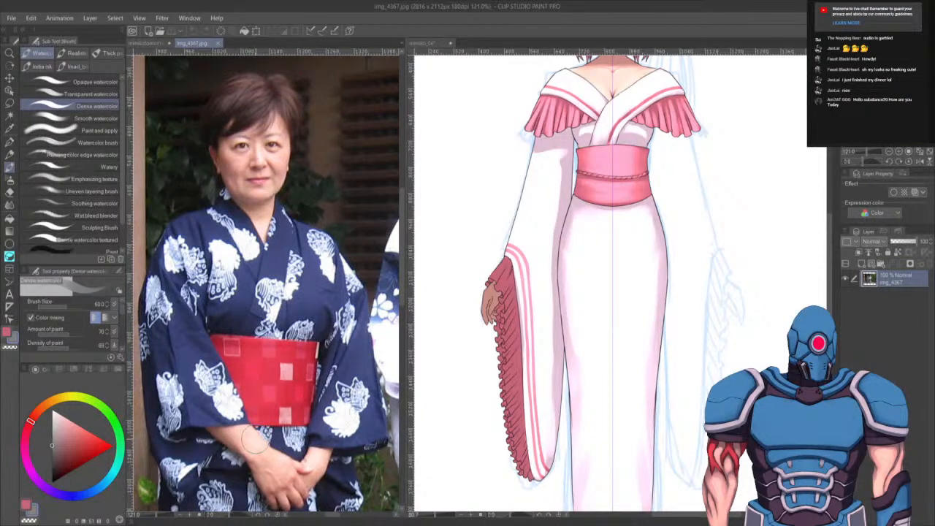
pyautogui.moveTo(345, 387); pyautogui.dragTo(117, 351)
pyautogui.moveTo(212, 449); pyautogui.dragTo(322, 434)
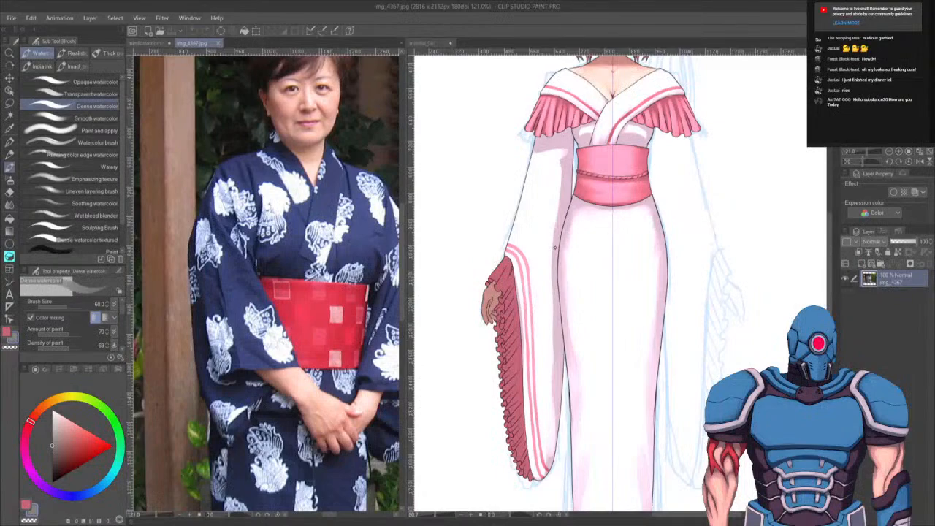
# - Return to the illustration, select the Opaque watercolor brush and set its opacity to 50
pyautogui.click(566, 188)
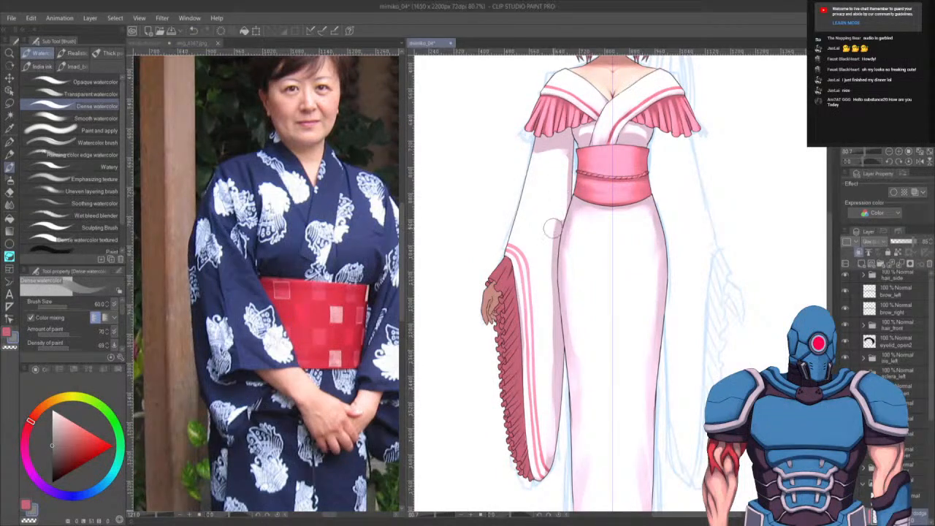
pyautogui.click(95, 119)
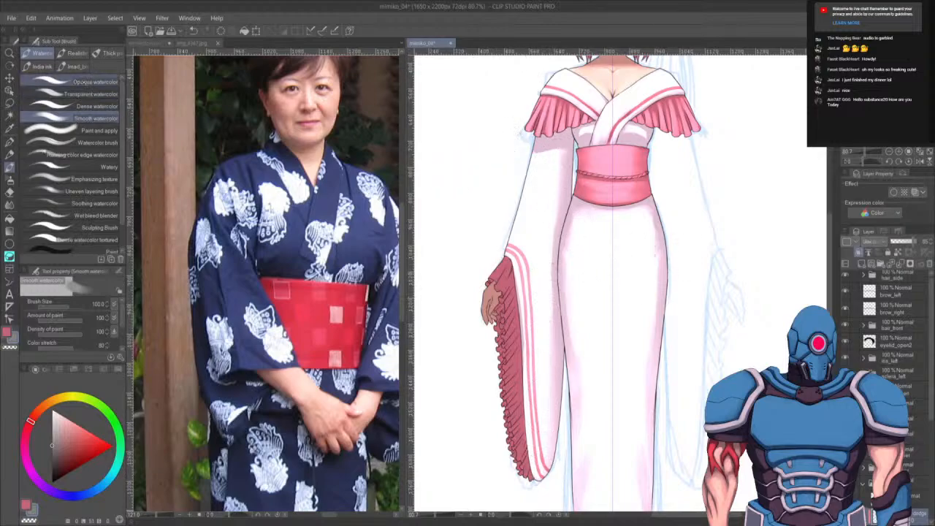
pyautogui.click(95, 82)
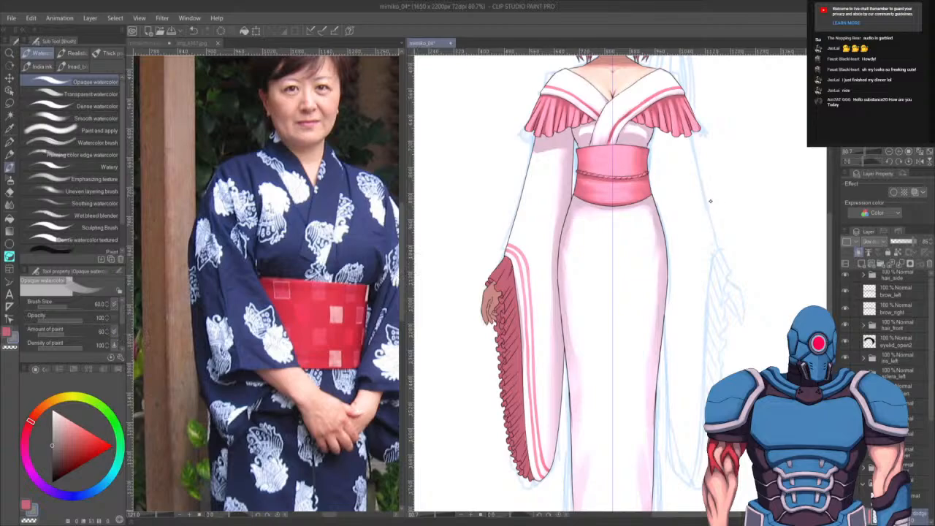
pyautogui.click(60, 320)
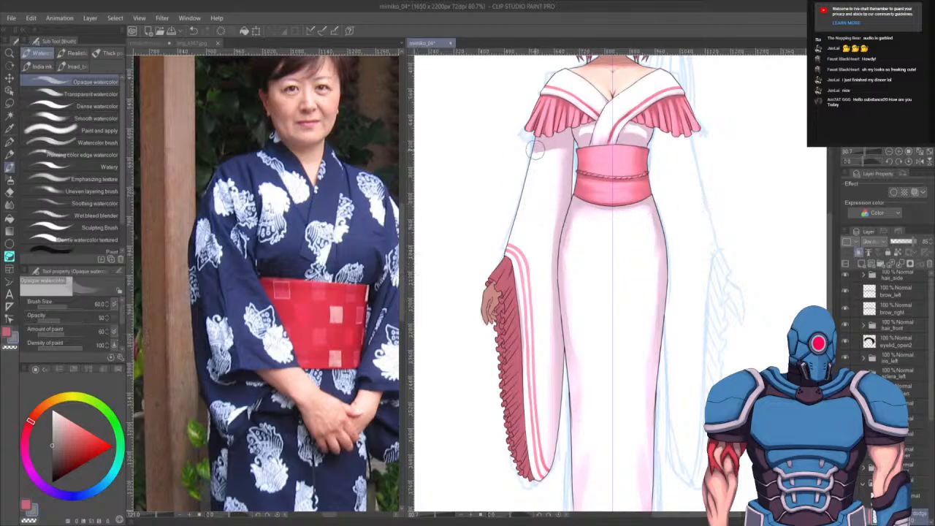
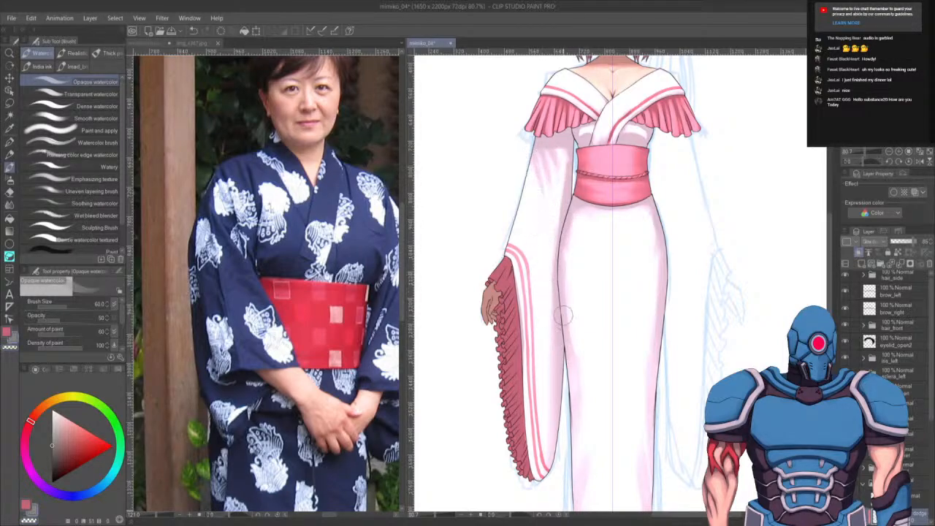
# - Paint soft shading over the kimono's white lower body with the Opaque watercolor brush enlarged to 150
pyautogui.moveTo(538, 322); pyautogui.dragTo(645, 275)
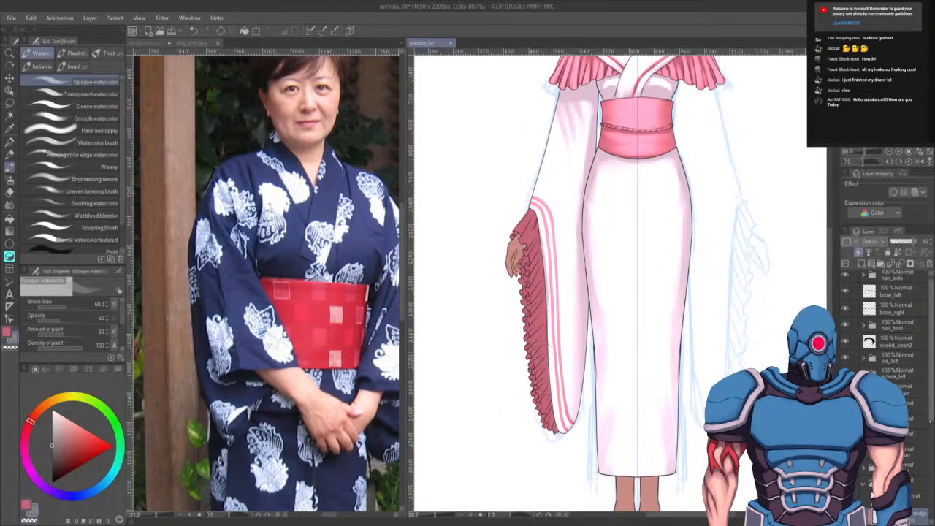
pyautogui.scroll(-2, 923, 436)
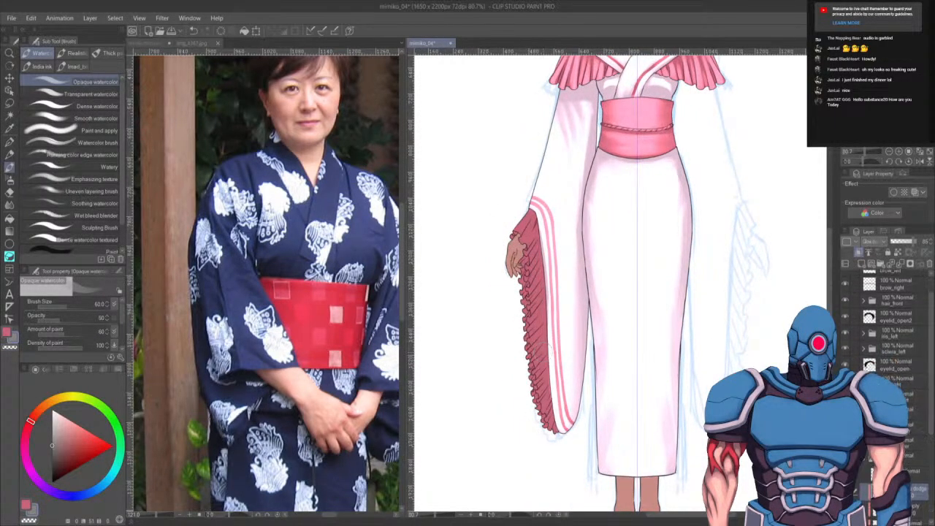
pyautogui.press(']')
pyautogui.press(']')
pyautogui.press(']')
pyautogui.press(']')
pyautogui.press(']')
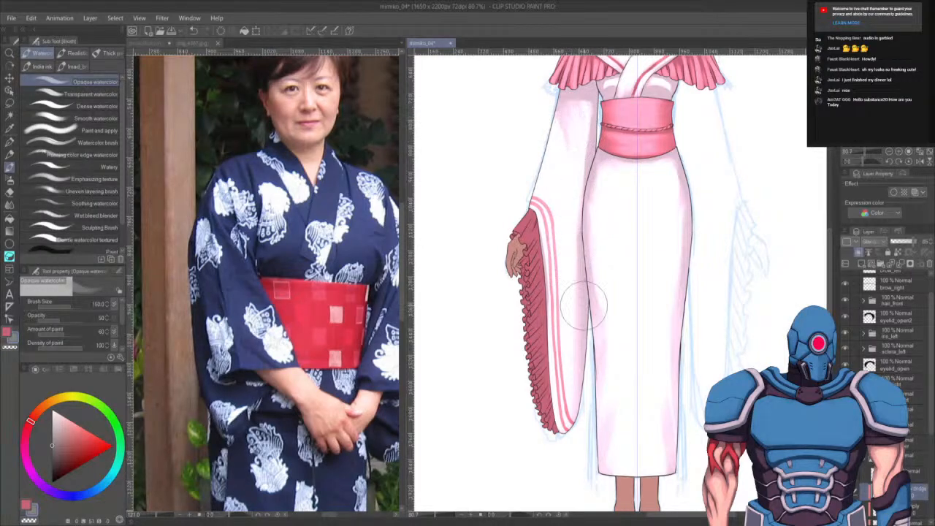
pyautogui.moveTo(647, 309); pyautogui.dragTo(641, 438)
pyautogui.moveTo(644, 407); pyautogui.dragTo(675, 337)
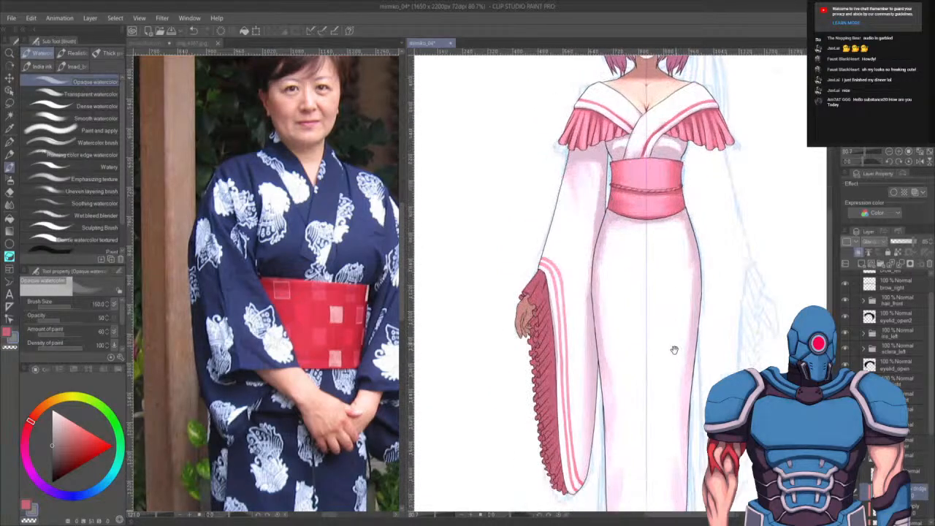
pyautogui.moveTo(691, 405); pyautogui.dragTo(695, 384)
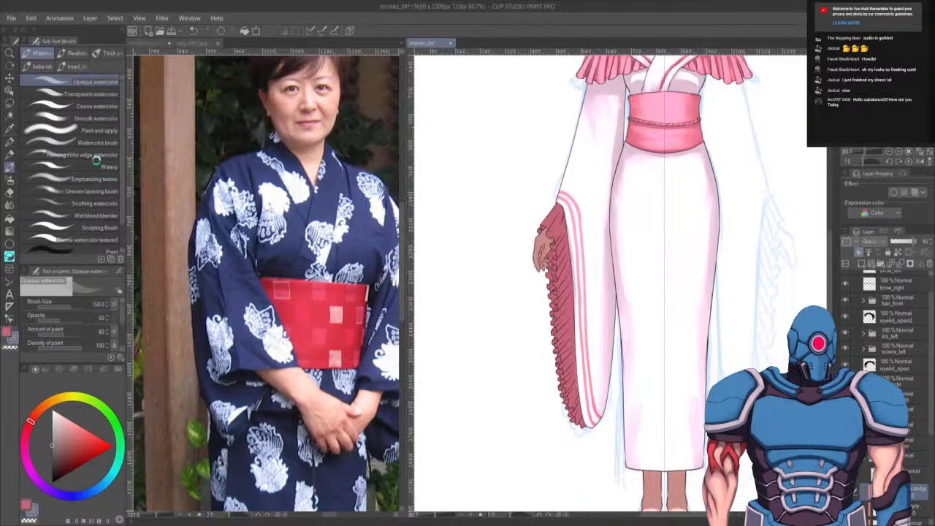
# - Select the left sleeve's red frill area with Auto Select on the sleeve's layer
pyautogui.click(91, 117)
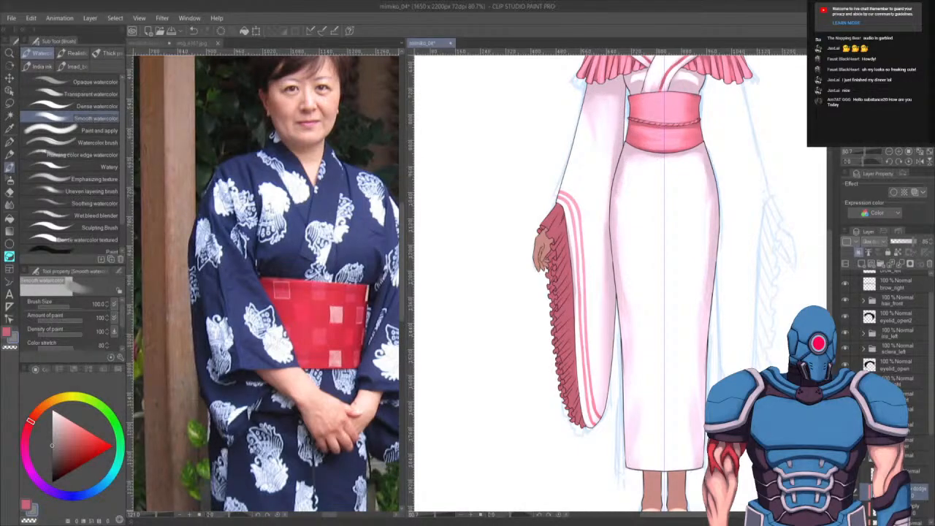
pyautogui.click(920, 519)
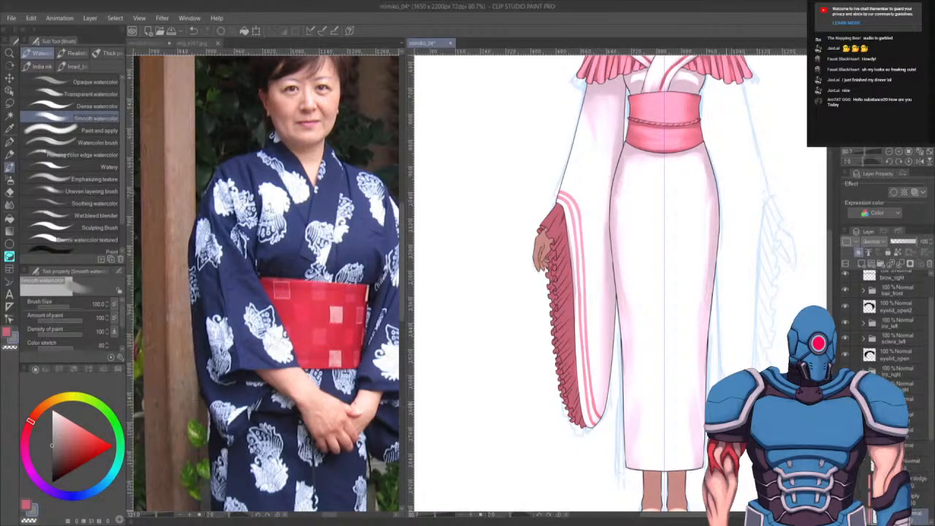
pyautogui.press('w')
pyautogui.click(568, 333)
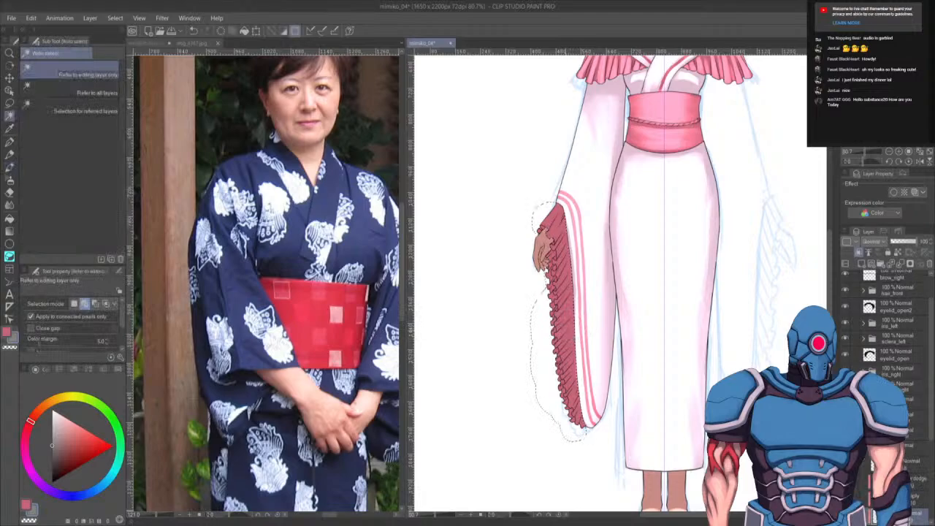
pyautogui.click(919, 482)
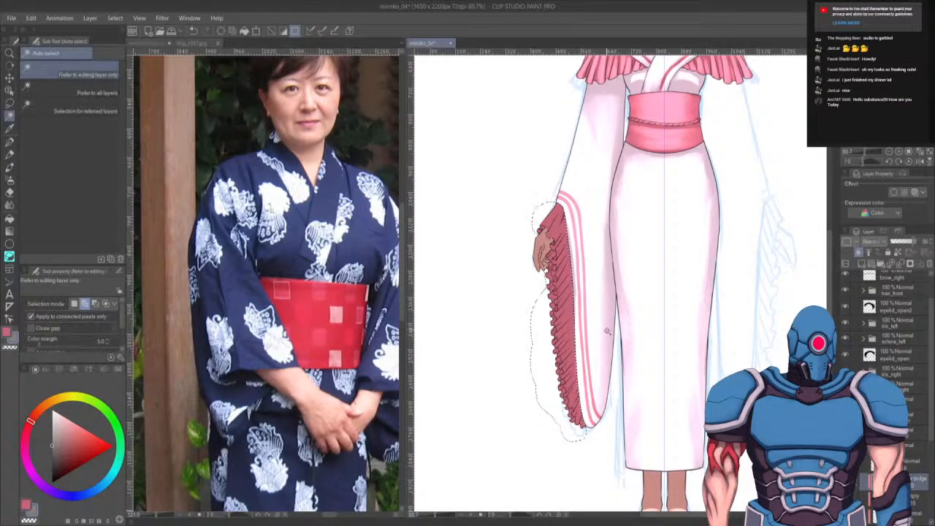
pyautogui.scroll(4, 607, 332)
pyautogui.moveTo(575, 219); pyautogui.dragTo(721, 315)
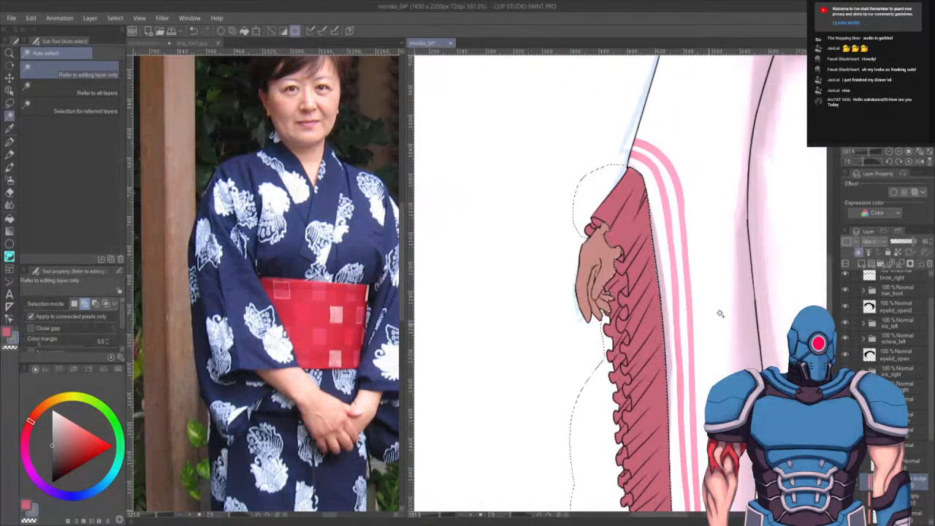
# - Paint a fold stroke inside the frill with the Opaque watercolor brush at opacity 100 and size 17
pyautogui.press('b')
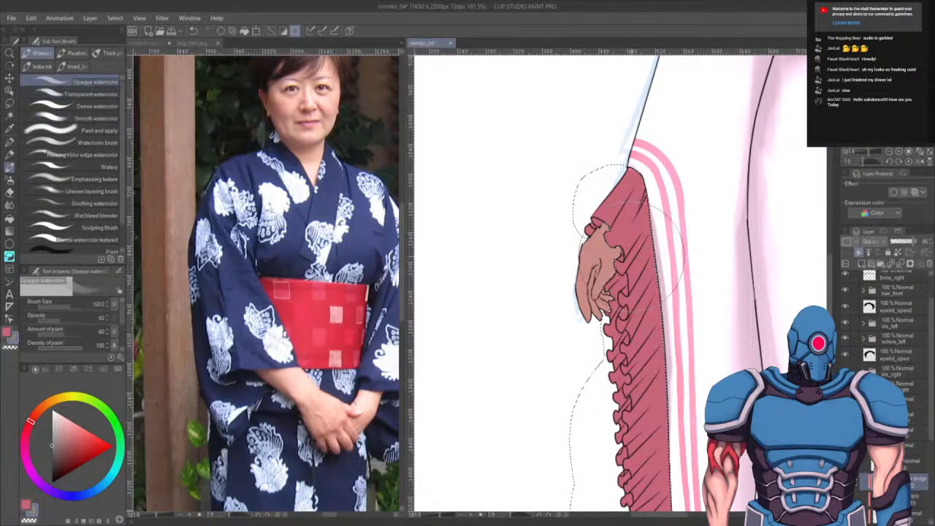
pyautogui.press('[')
pyautogui.press('[')
pyautogui.press('[')
pyautogui.press('[')
pyautogui.press('[')
pyautogui.click(83, 321)
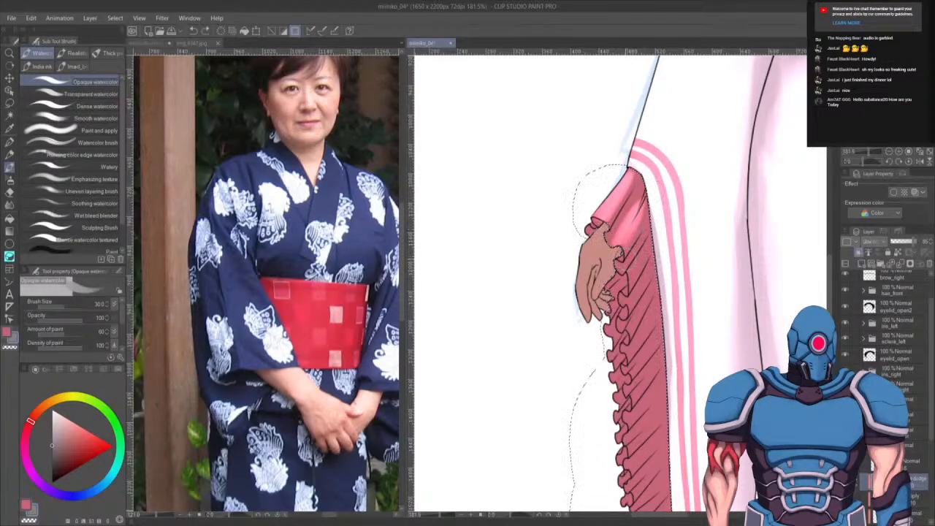
pyautogui.press('[')
pyautogui.press('[')
pyautogui.press('[')
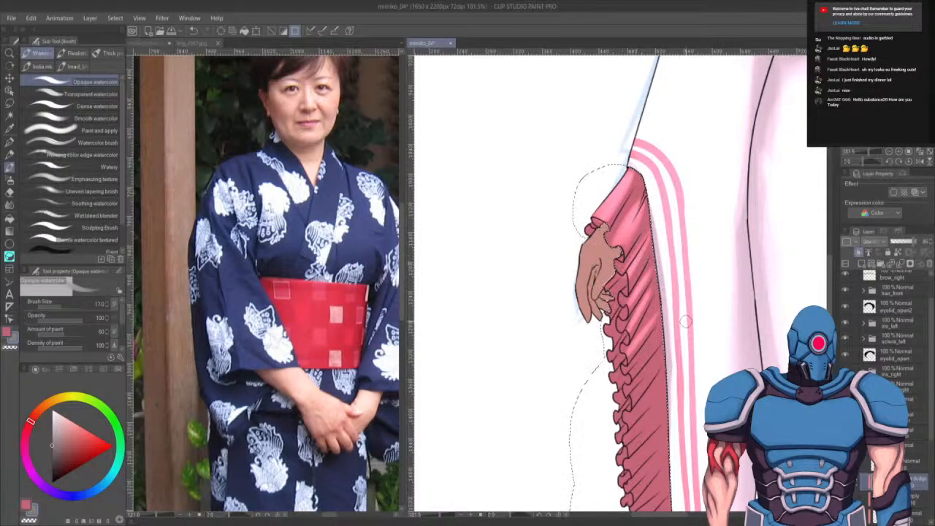
pyautogui.moveTo(664, 355); pyautogui.dragTo(683, 263)
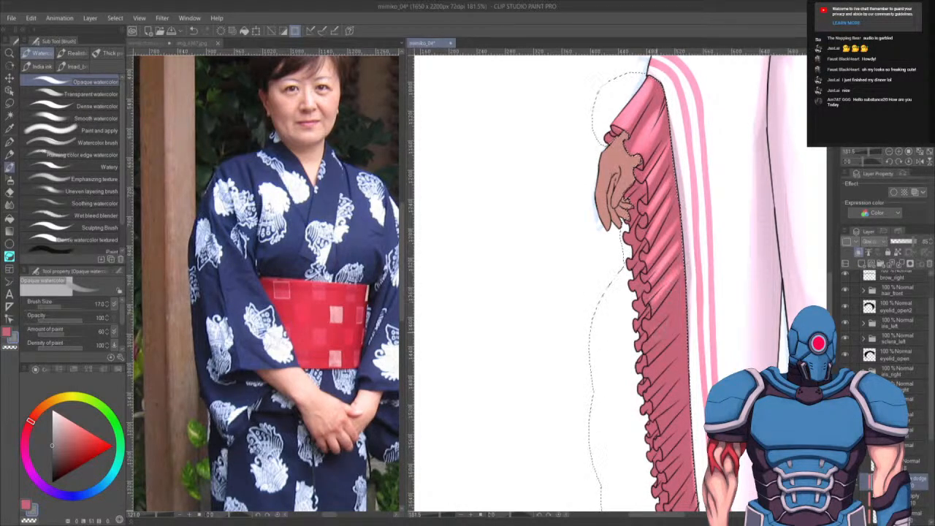
pyautogui.moveTo(653, 331); pyautogui.dragTo(676, 305)
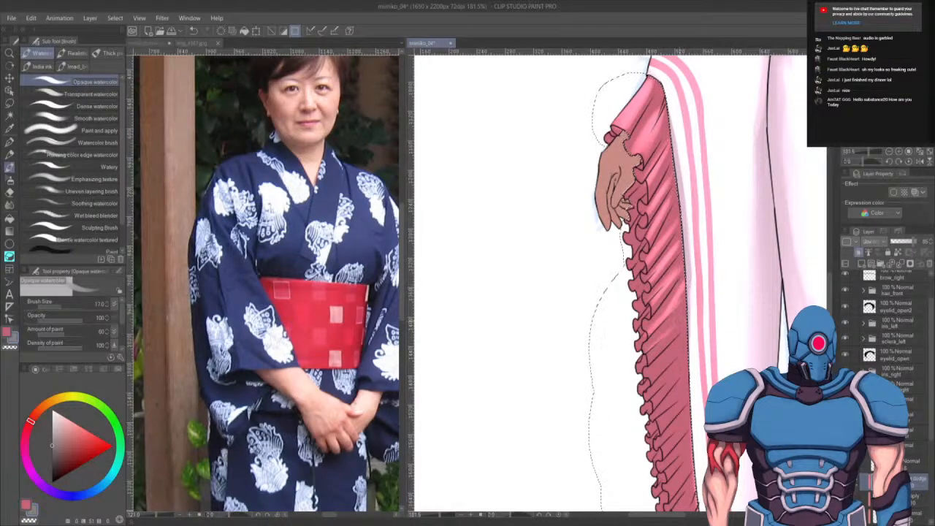
pyautogui.moveTo(683, 302); pyautogui.dragTo(691, 242)
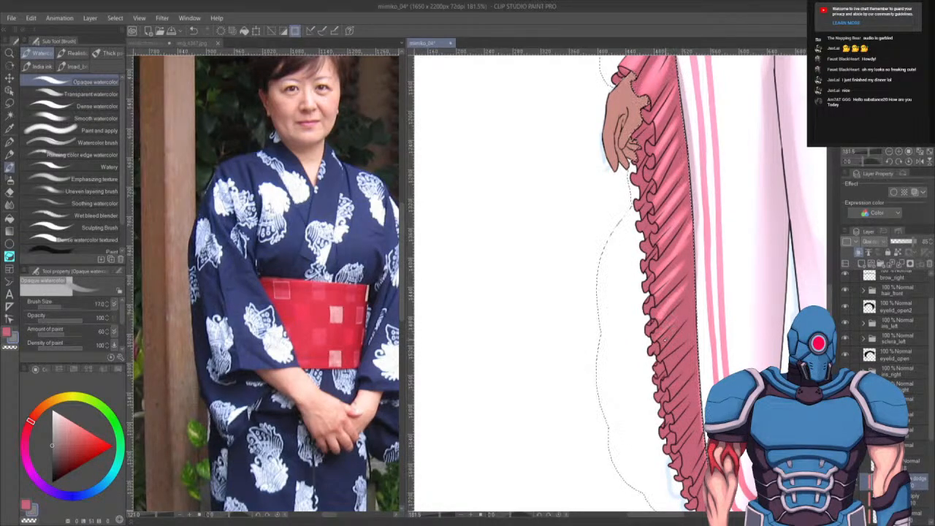
pyautogui.hotkey('ctrl', 'z')
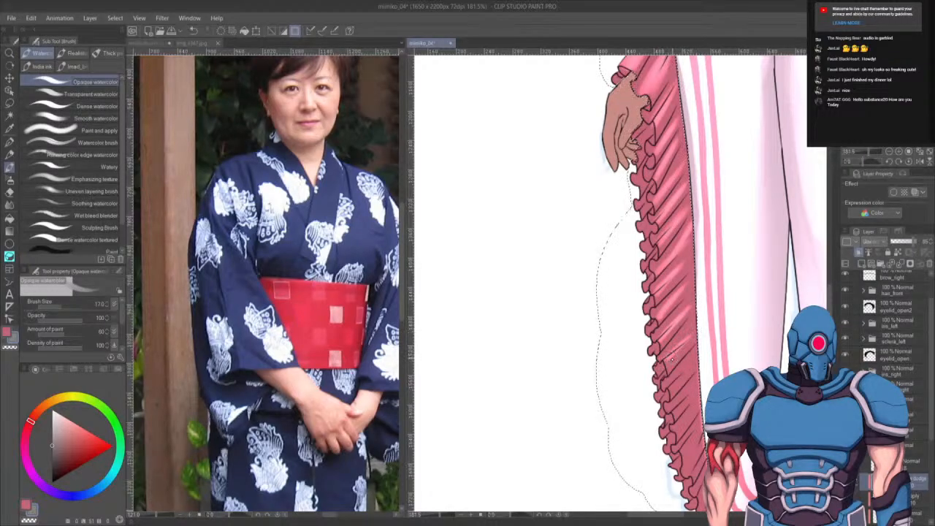
pyautogui.hotkey('ctrl', 'z')
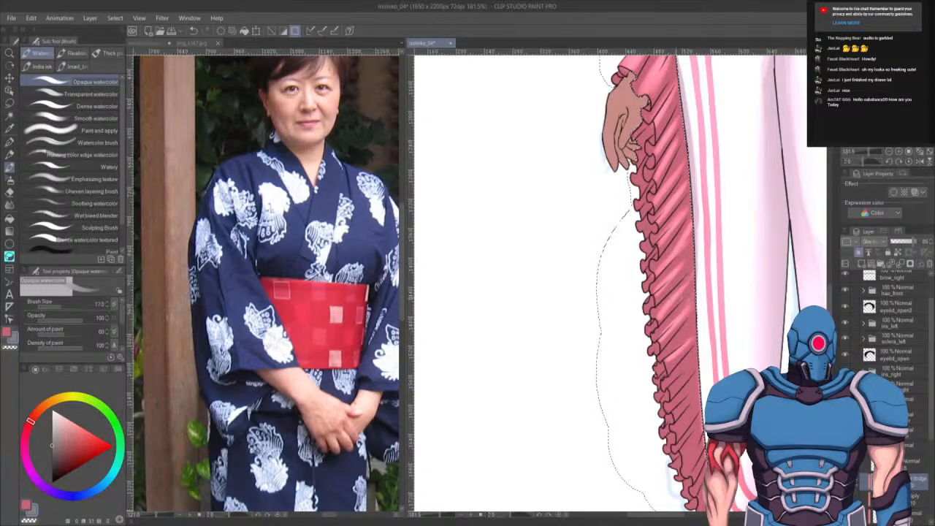
# - Paint more fold shading down the sleeve frill, then clear the selection
pyautogui.moveTo(698, 286); pyautogui.dragTo(711, 184)
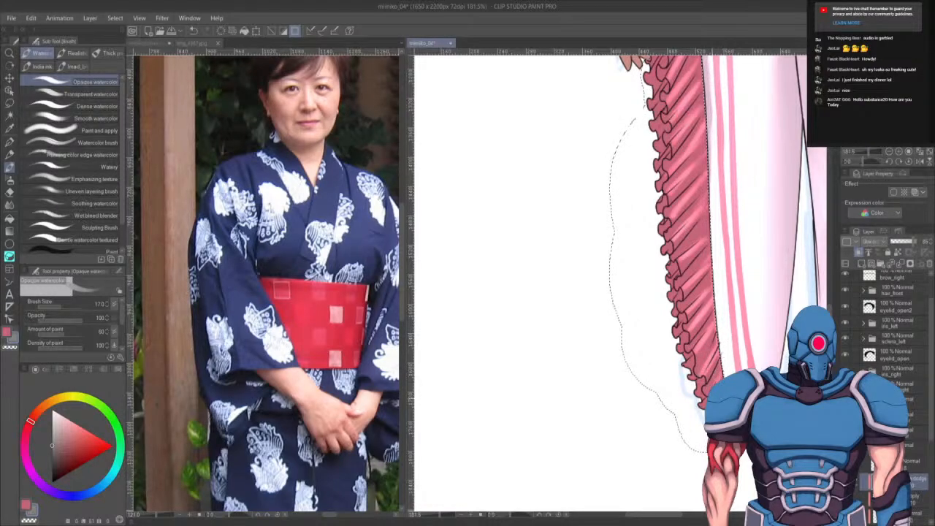
pyautogui.moveTo(724, 225); pyautogui.dragTo(716, 418)
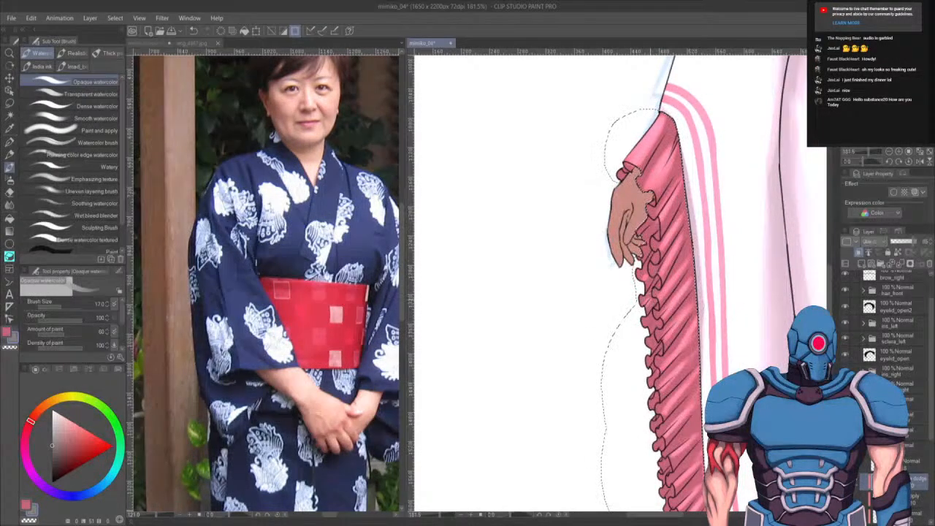
pyautogui.moveTo(669, 243); pyautogui.dragTo(666, 163)
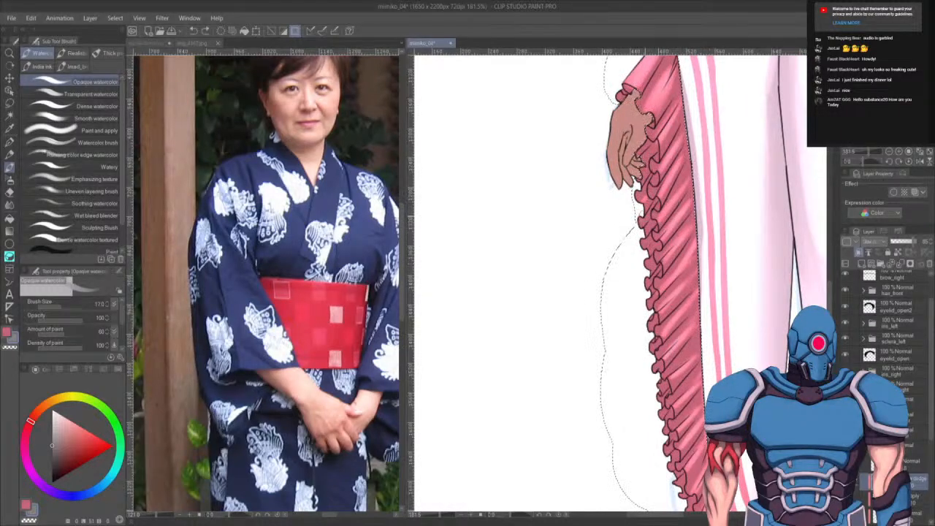
pyautogui.moveTo(658, 211); pyautogui.dragTo(653, 314)
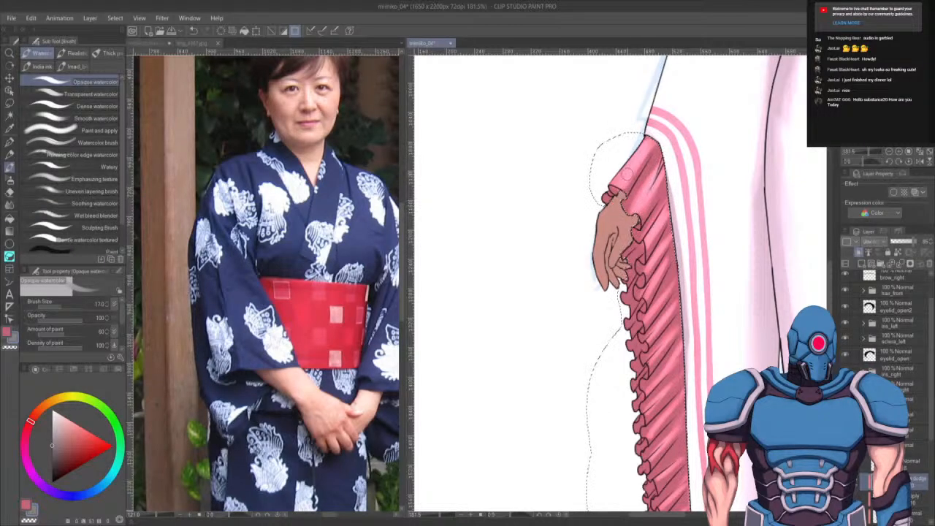
pyautogui.scroll(-5, 694, 284)
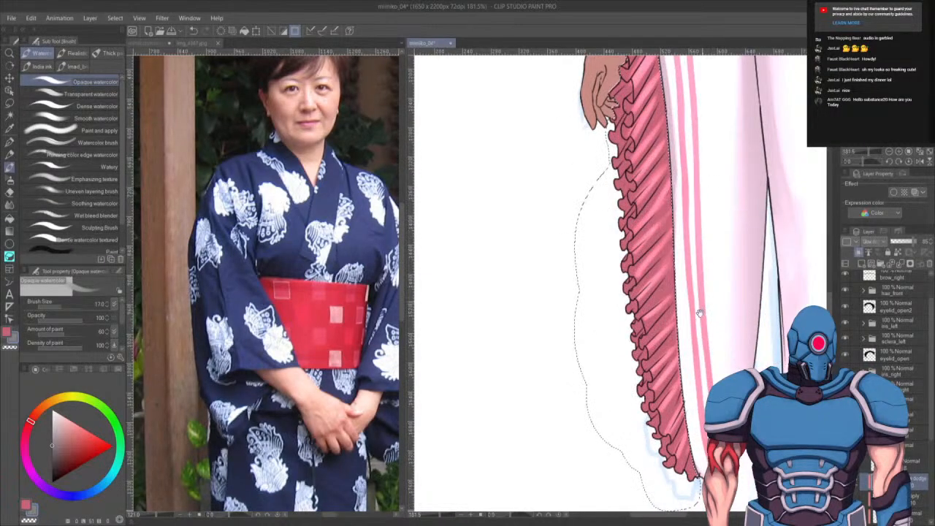
pyautogui.scroll(5, 707, 290)
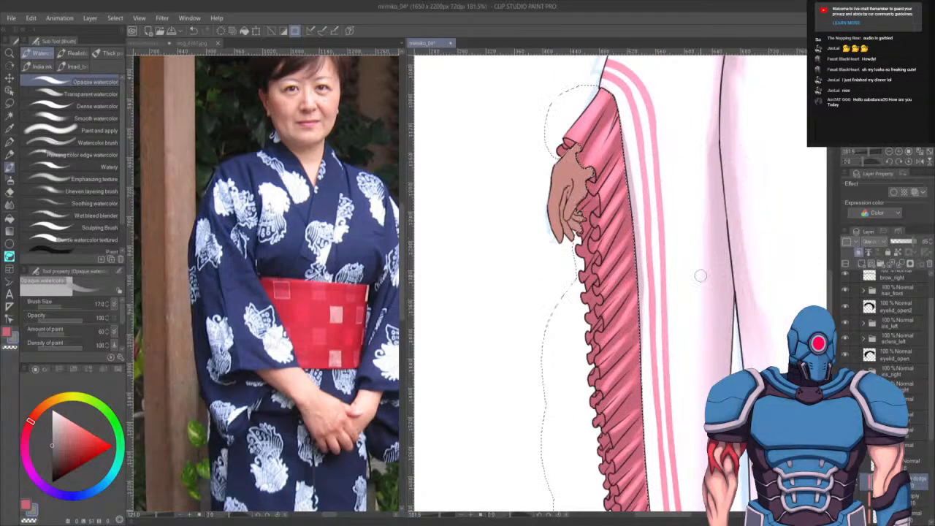
pyautogui.hotkey('ctrl', 'd')
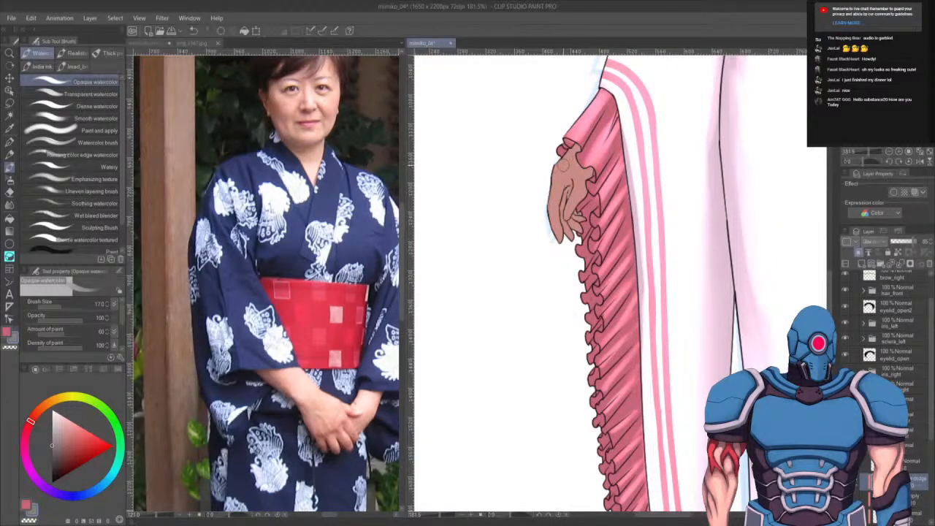
# - Refine the shading on the hand holding the sleeve with the brush raised to size 25
pyautogui.moveTo(562, 165)
pyautogui.mouseDown()
pyautogui.moveTo(547, 211)
pyautogui.moveTo(556, 185)
pyautogui.mouseUp()
pyautogui.press(']')
pyautogui.press(']')
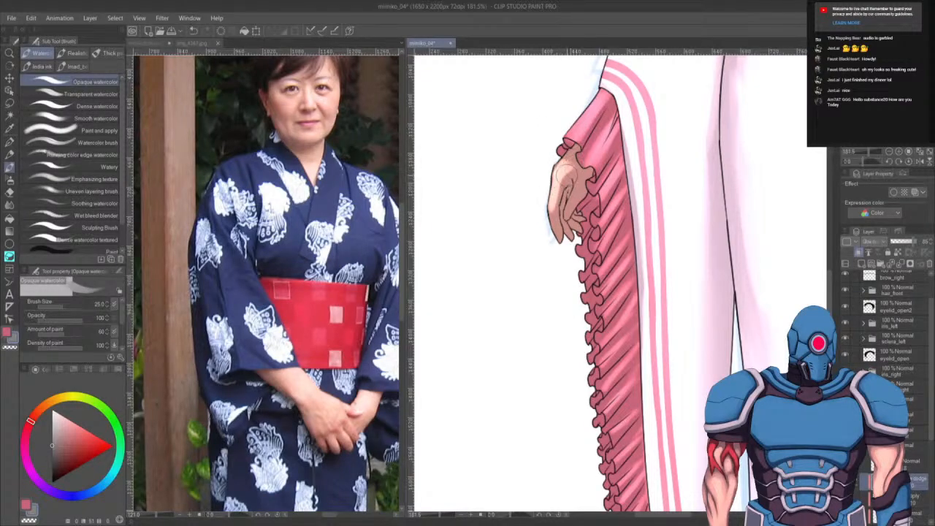
pyautogui.moveTo(564, 166); pyautogui.dragTo(567, 161)
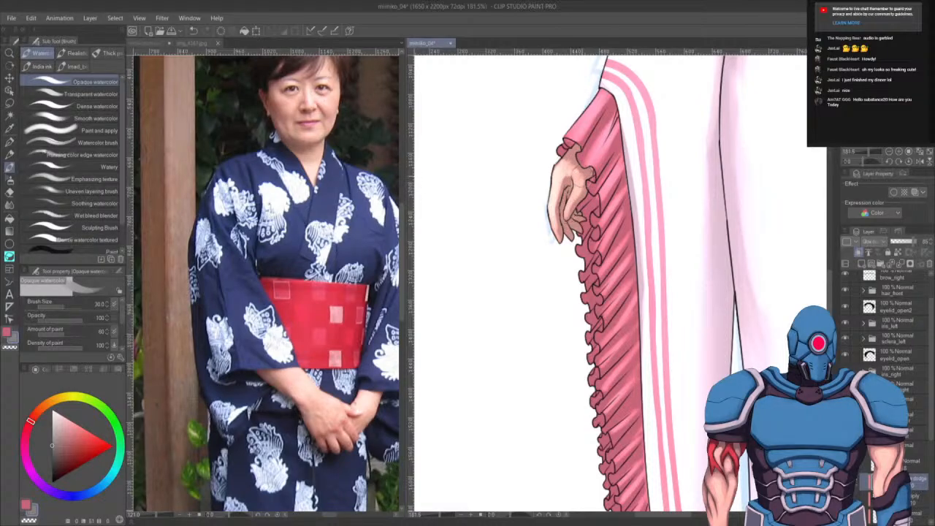
pyautogui.moveTo(625, 255); pyautogui.dragTo(556, 349)
pyautogui.scroll(-2, 555, 349)
pyautogui.scroll(-5, 537, 326)
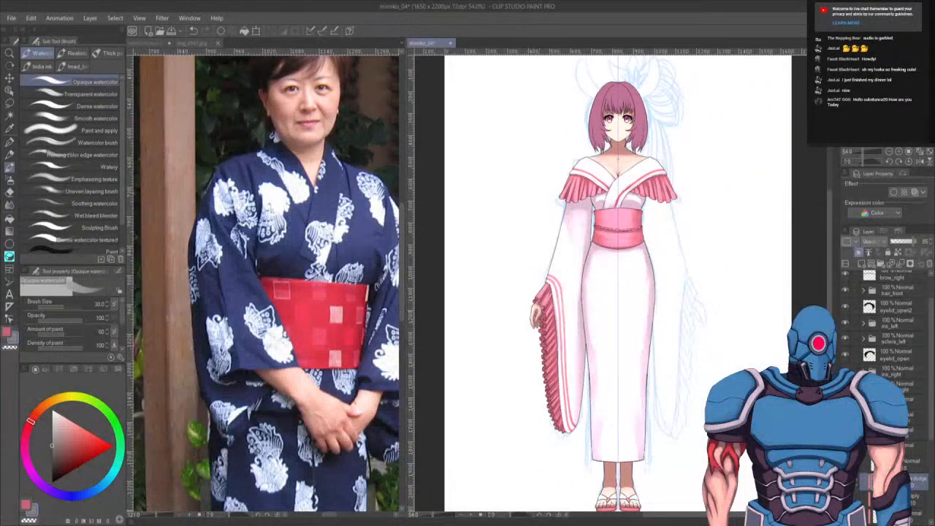
# - Adjust layers in the stack and select the 60% Multiply shading layer in the body_lower group
pyautogui.click(864, 447)
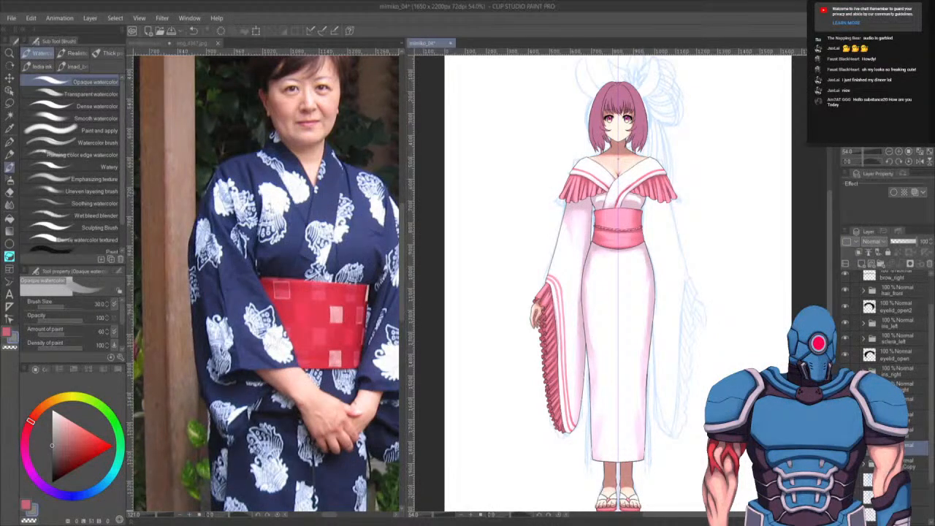
pyautogui.moveTo(897, 446); pyautogui.dragTo(901, 387)
pyautogui.click(864, 447)
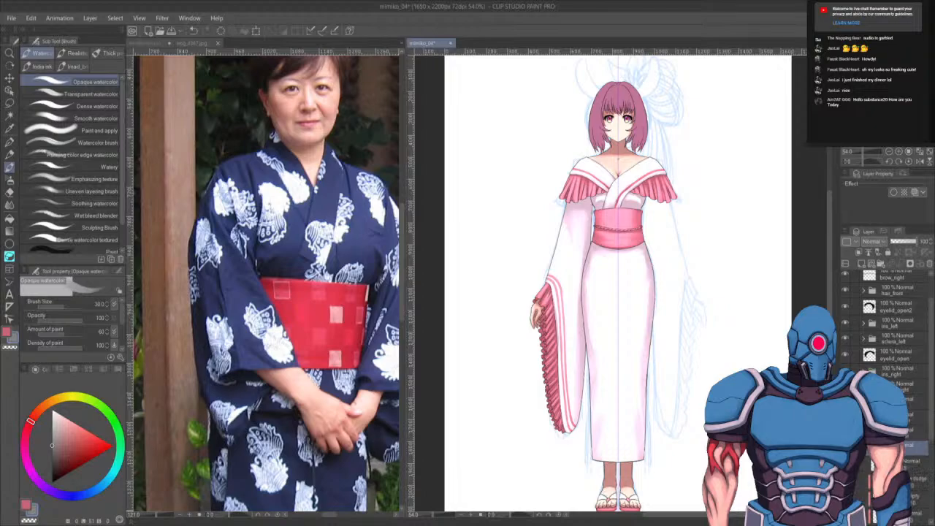
pyautogui.click(863, 447)
pyautogui.click(863, 447)
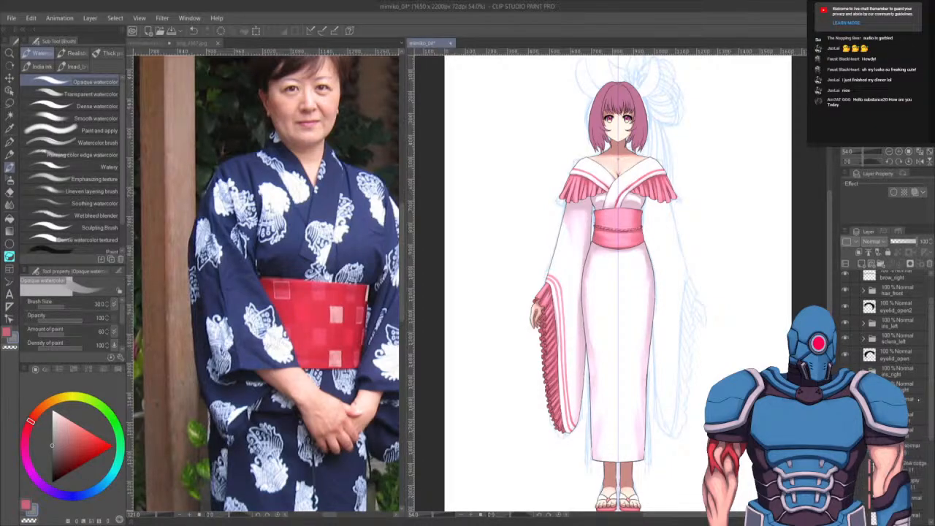
pyautogui.scroll(-3, 888, 336)
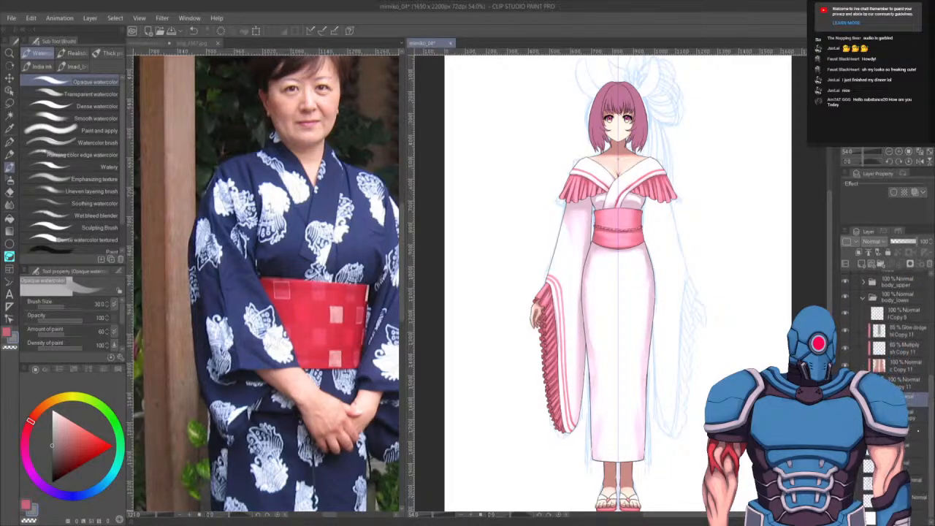
pyautogui.click(901, 346)
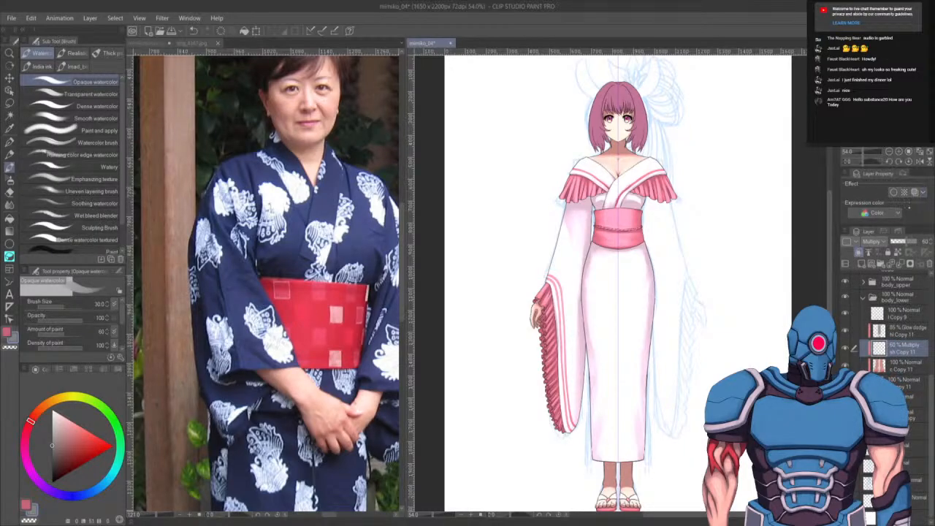
# - Browse the Clothes pattern and Japanese pattern folders in the material library
pyautogui.click(837, 30)
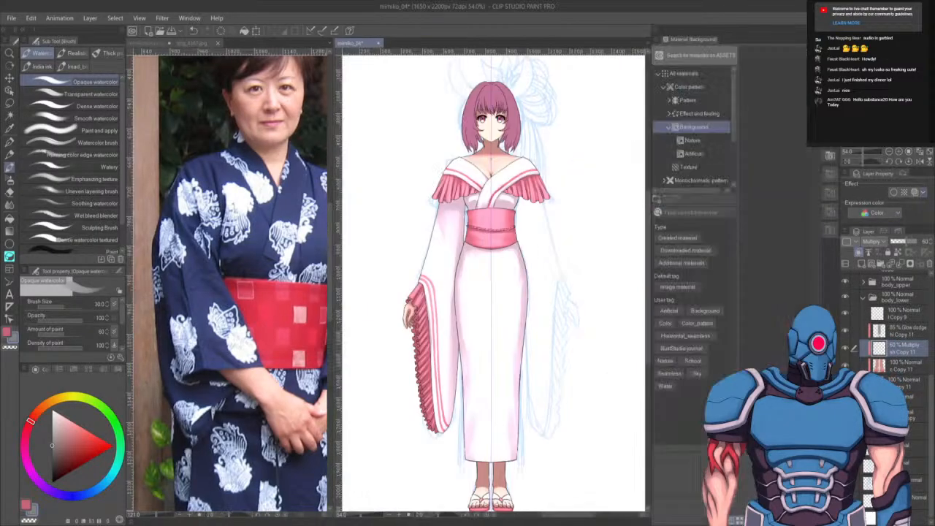
pyautogui.click(668, 127)
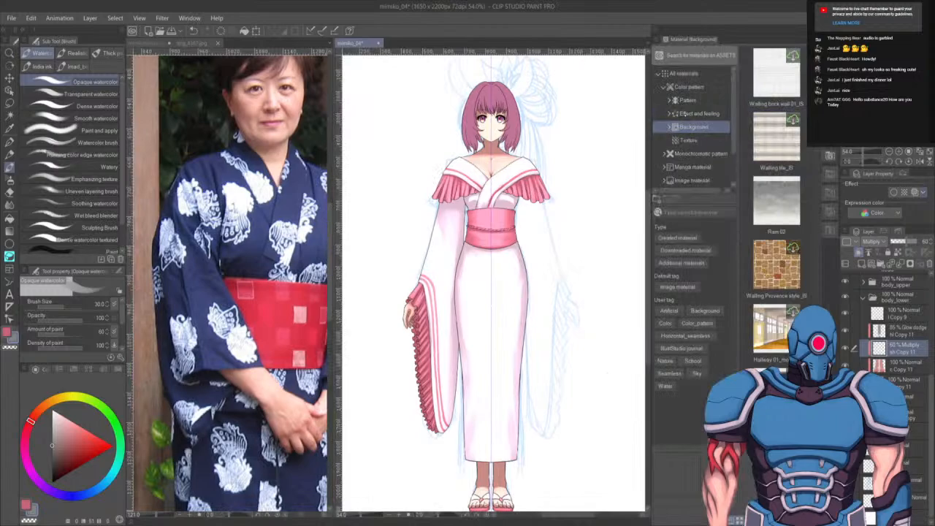
pyautogui.click(669, 99)
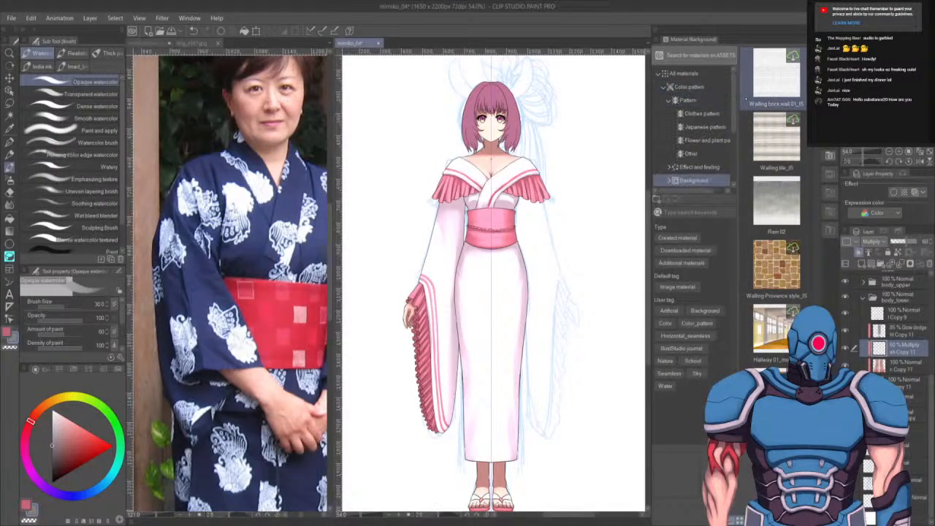
pyautogui.click(702, 113)
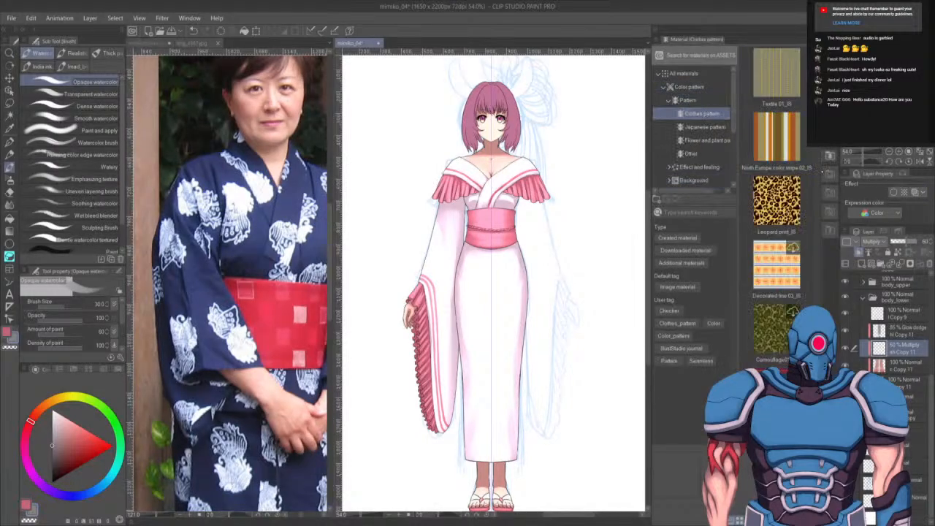
pyautogui.scroll(-1, 776, 212)
pyautogui.scroll(-8, 813, 299)
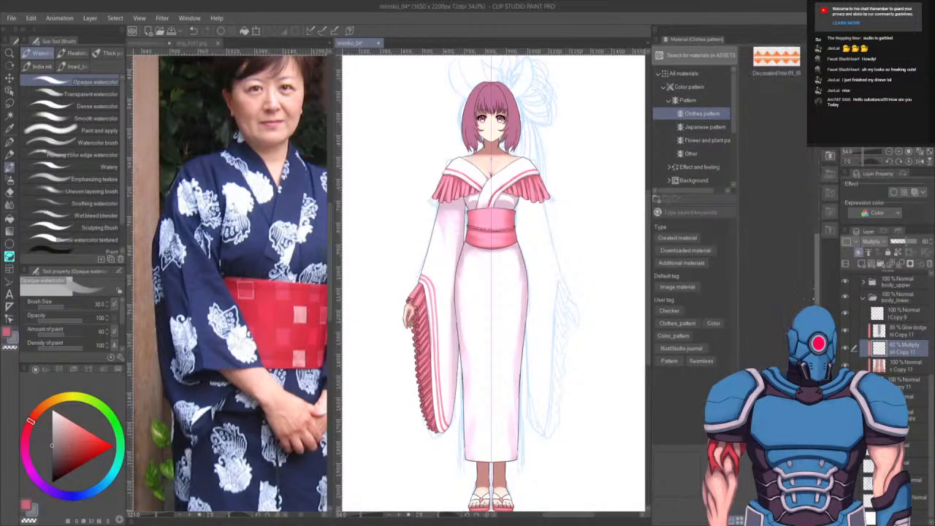
pyautogui.scroll(-10, 813, 299)
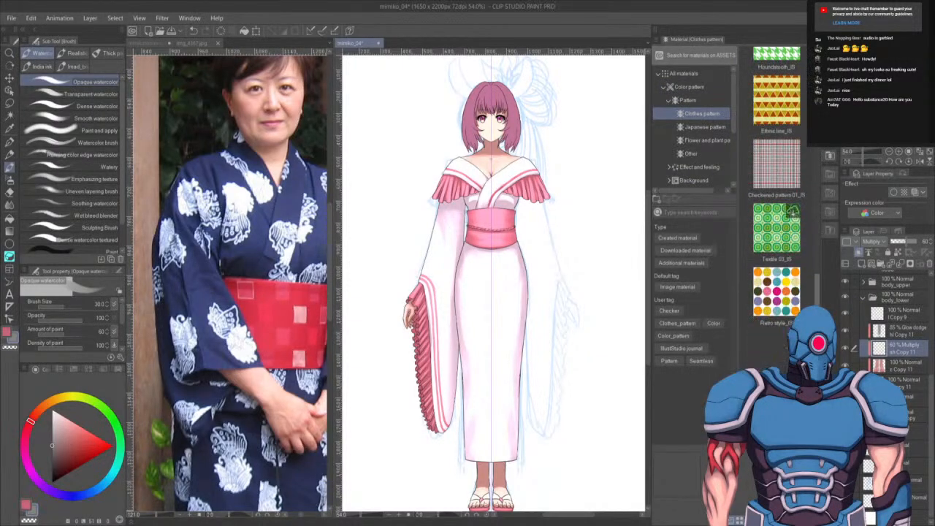
pyautogui.click(699, 126)
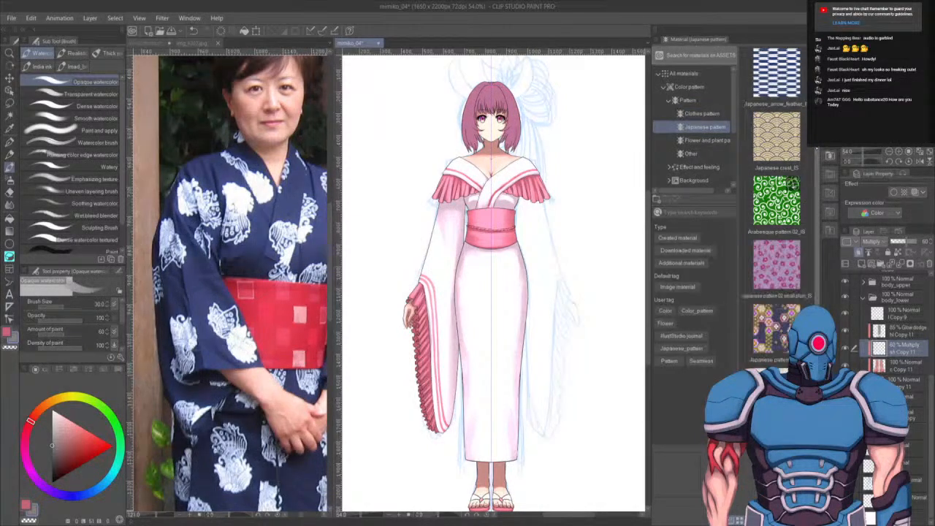
pyautogui.scroll(-1, 811, 205)
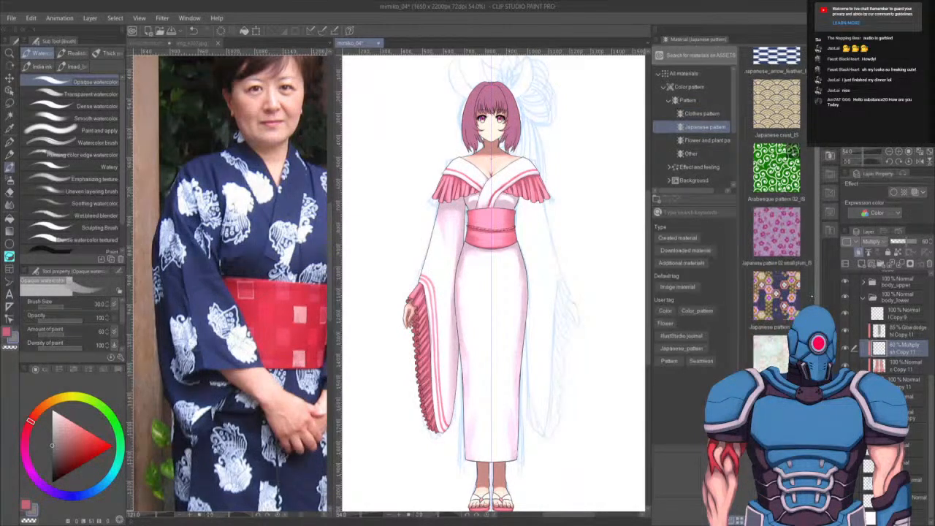
pyautogui.scroll(1, 811, 296)
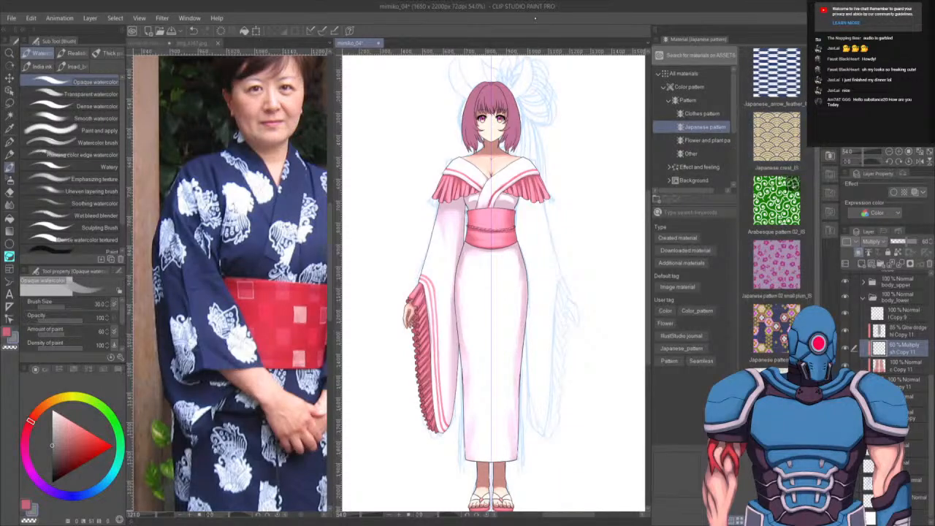
# - Switch to the Decoration flower brushes and examine the pink-haired anime reference image
pyautogui.press('b')
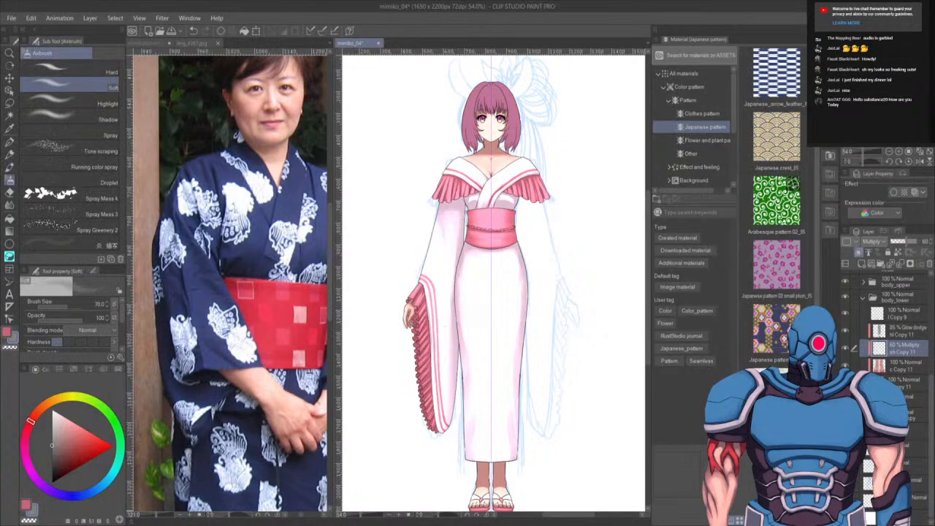
pyautogui.press('b')
pyautogui.click(73, 66)
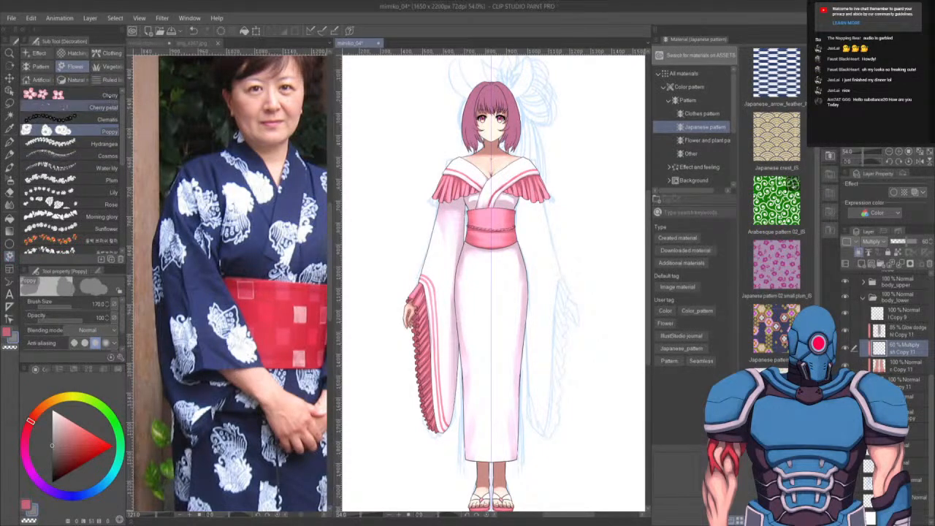
pyautogui.click(74, 95)
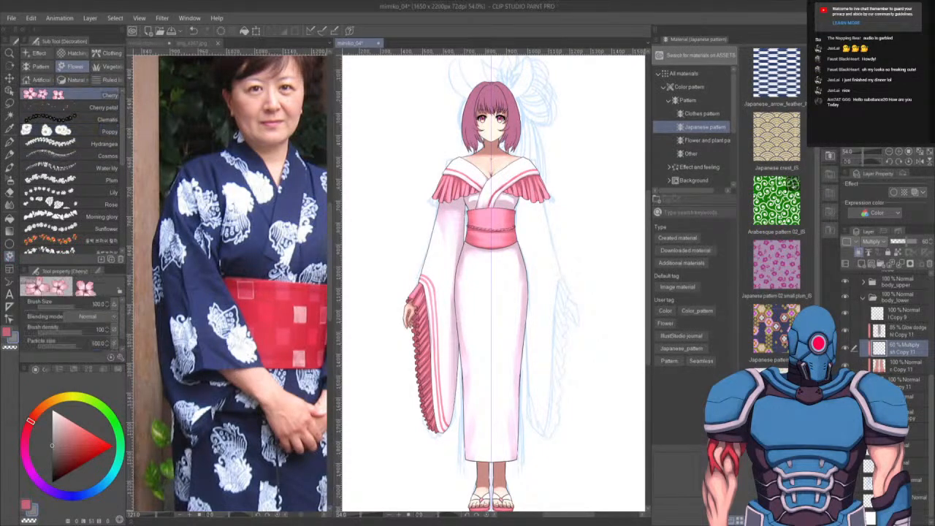
pyautogui.click(194, 43)
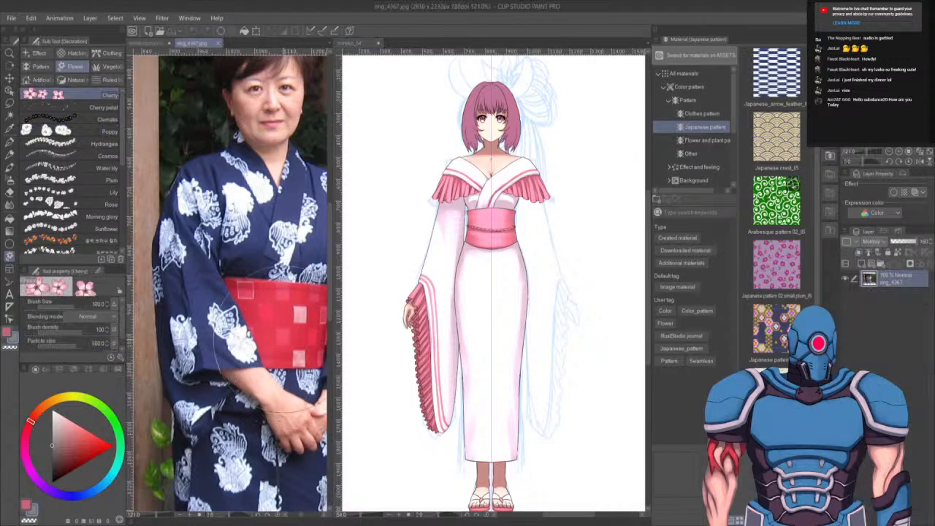
pyautogui.click(152, 43)
pyautogui.moveTo(286, 124); pyautogui.dragTo(302, 358)
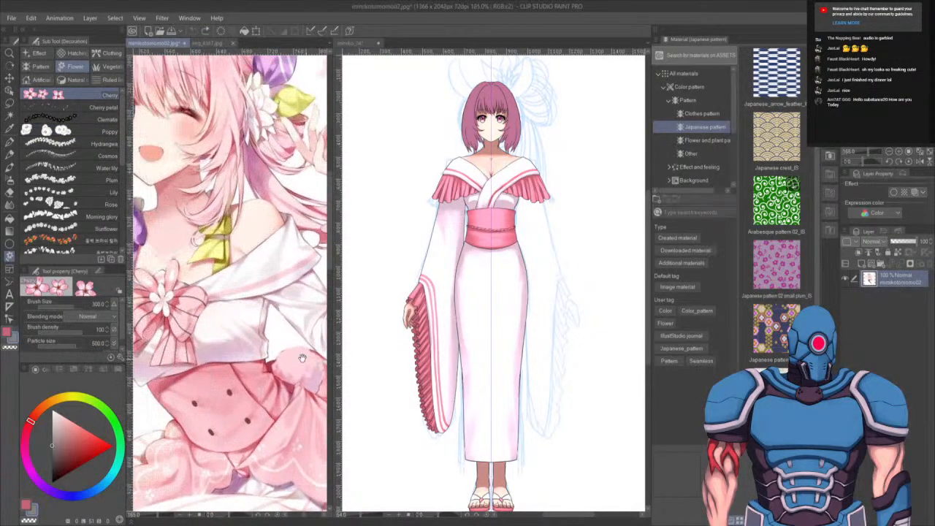
pyautogui.moveTo(237, 359); pyautogui.dragTo(311, 399)
pyautogui.moveTo(250, 268)
pyautogui.mouseDown()
pyautogui.moveTo(294, 399)
pyautogui.moveTo(272, 399)
pyautogui.moveTo(172, 254)
pyautogui.moveTo(152, 327)
pyautogui.mouseUp()
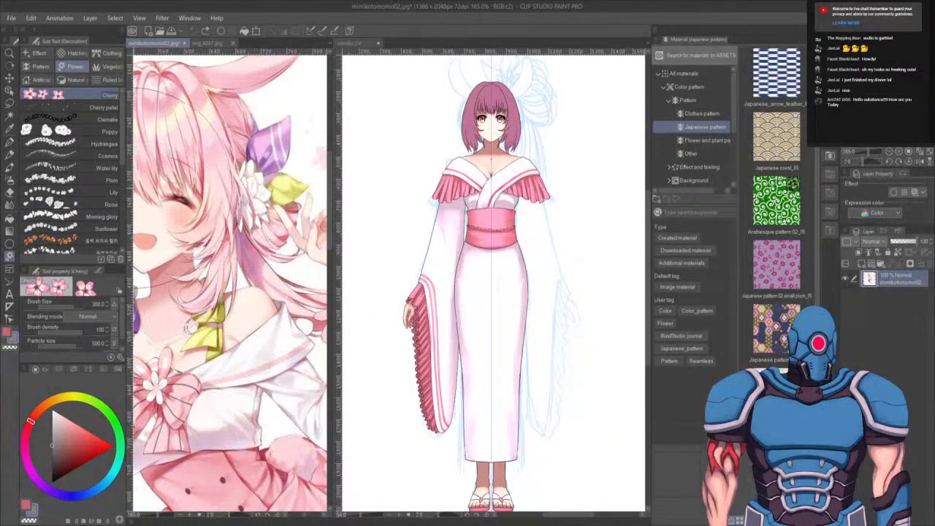
pyautogui.moveTo(121, 167); pyautogui.dragTo(121, 169)
# - Try the Lily, Water lily and Plum decoration brushes, then choose a floral pattern brush further down the flower list
pyautogui.click(94, 186)
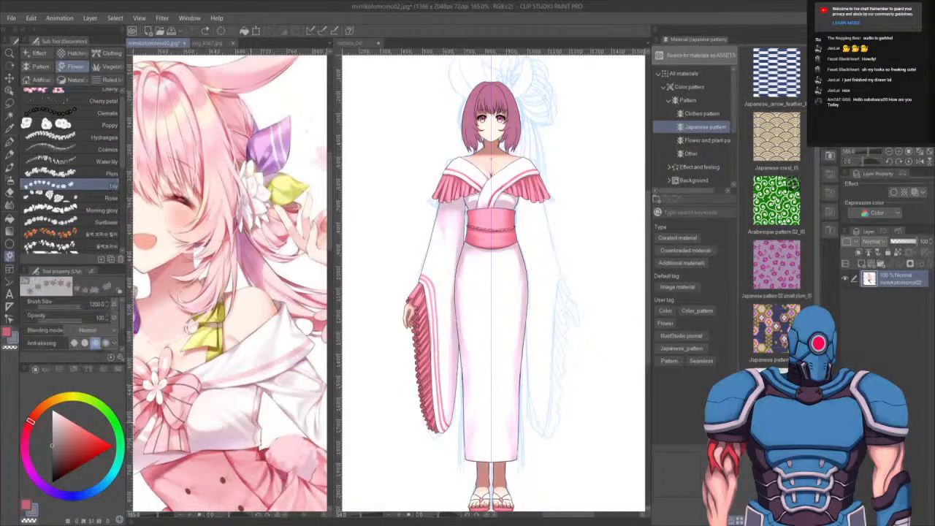
pyautogui.press('x')
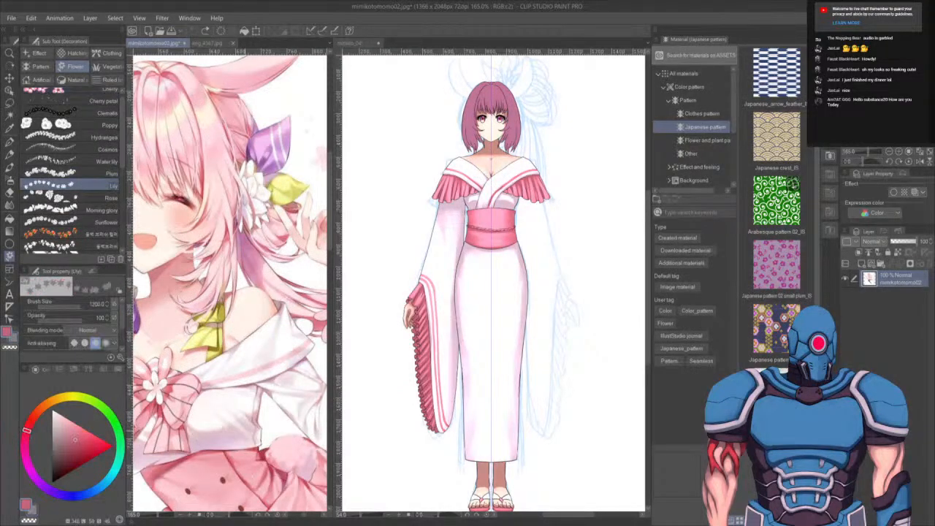
pyautogui.press('x')
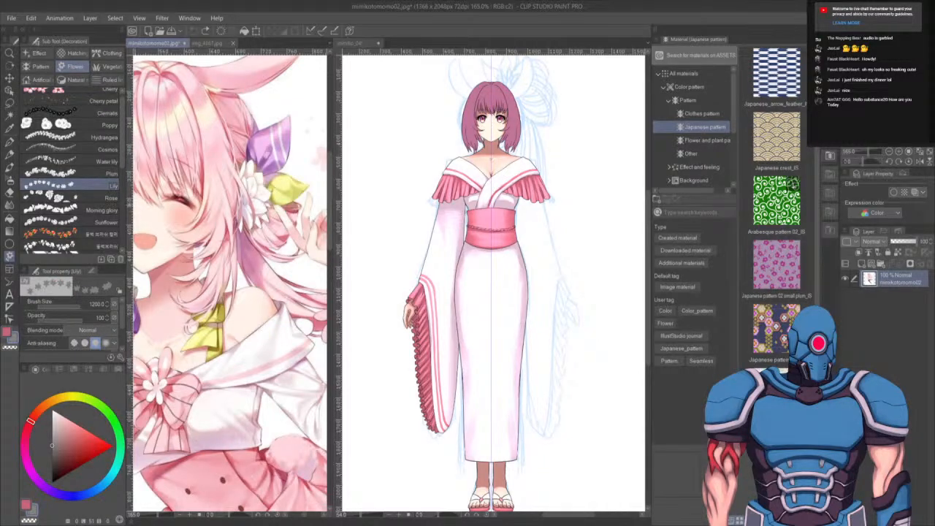
pyautogui.click(86, 161)
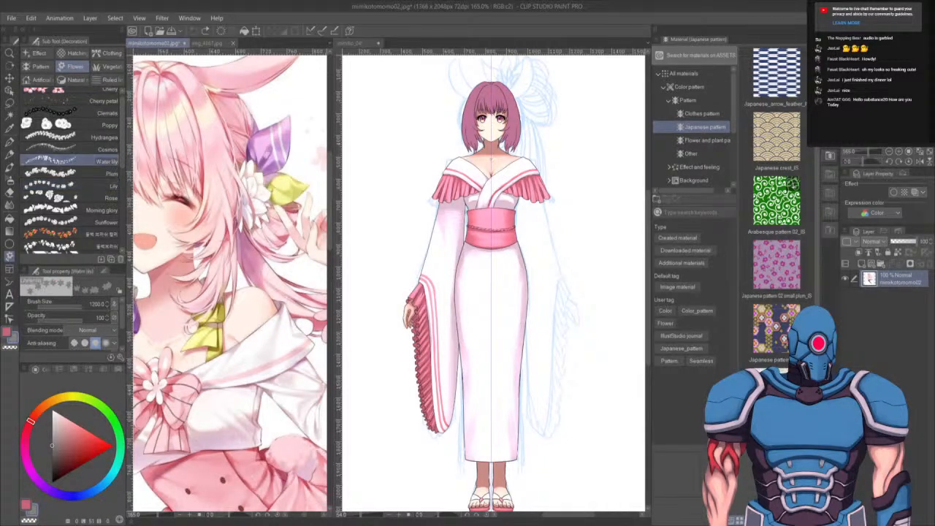
pyautogui.click(116, 174)
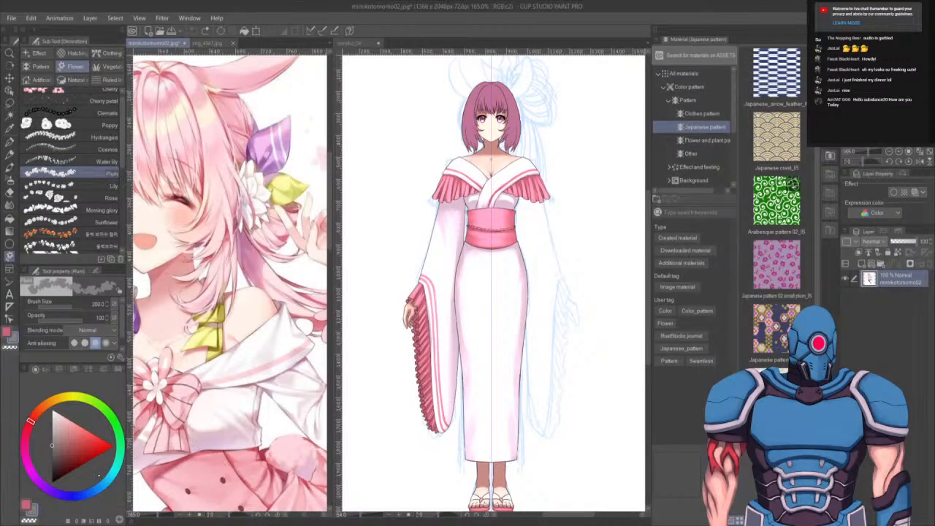
pyautogui.click(53, 412)
pyautogui.click(6, 332)
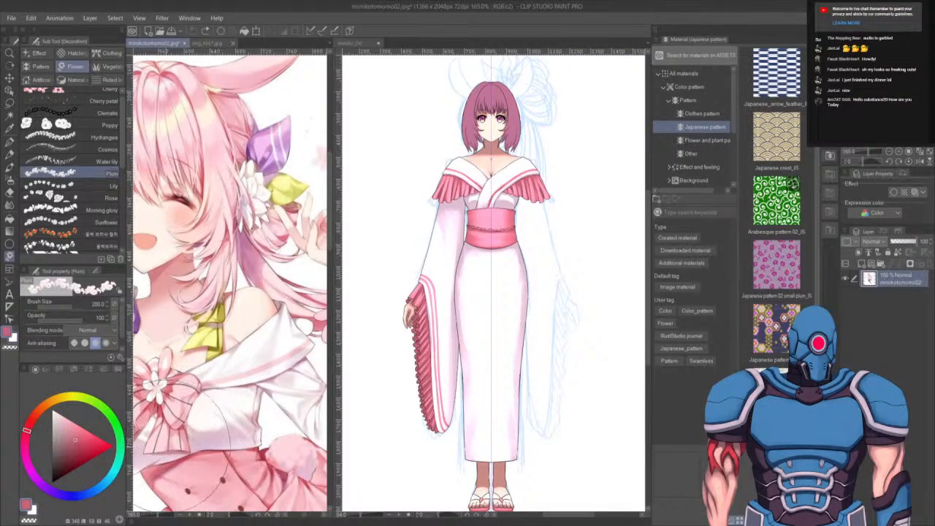
pyautogui.scroll(-3, 115, 174)
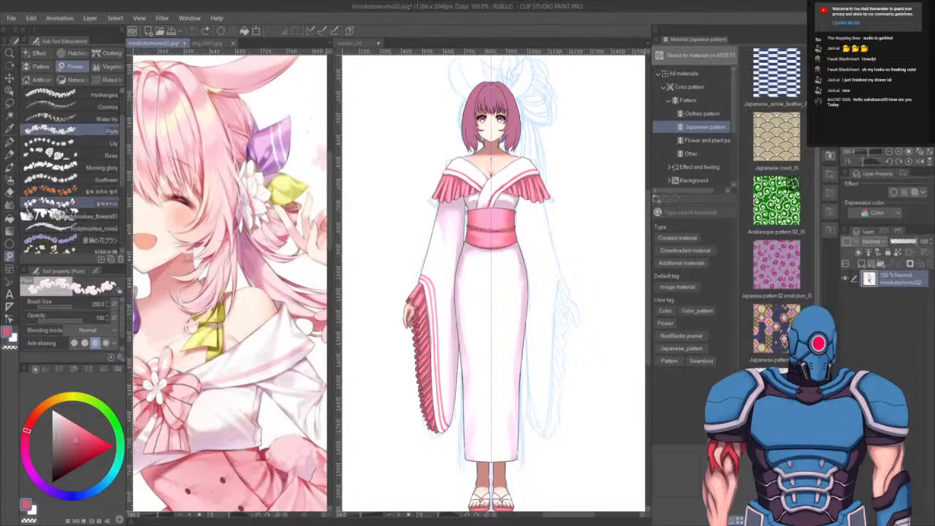
pyautogui.click(81, 203)
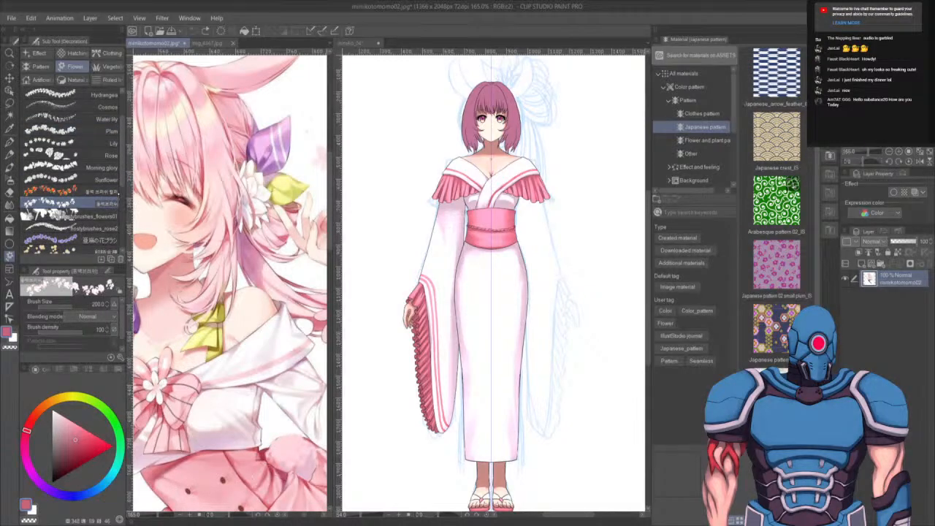
pyautogui.scroll(-2, 57, 186)
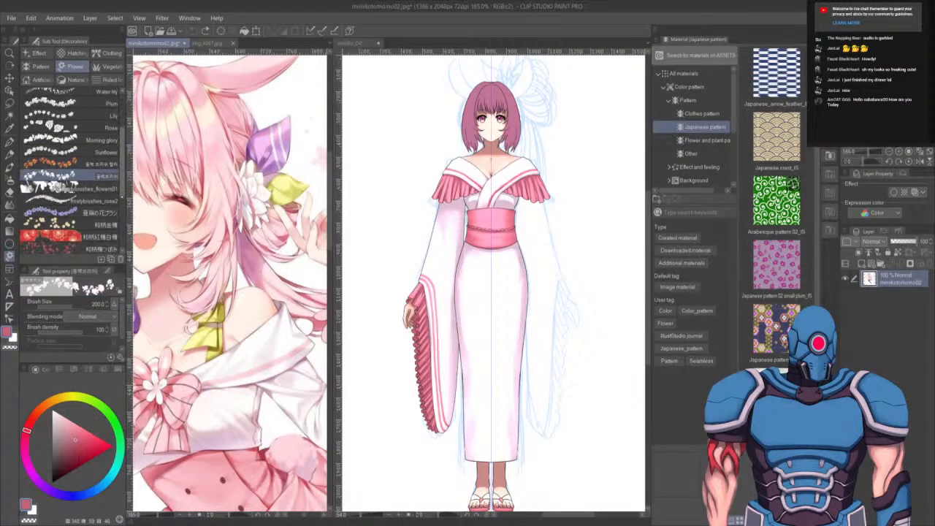
pyautogui.scroll(-2, 122, 206)
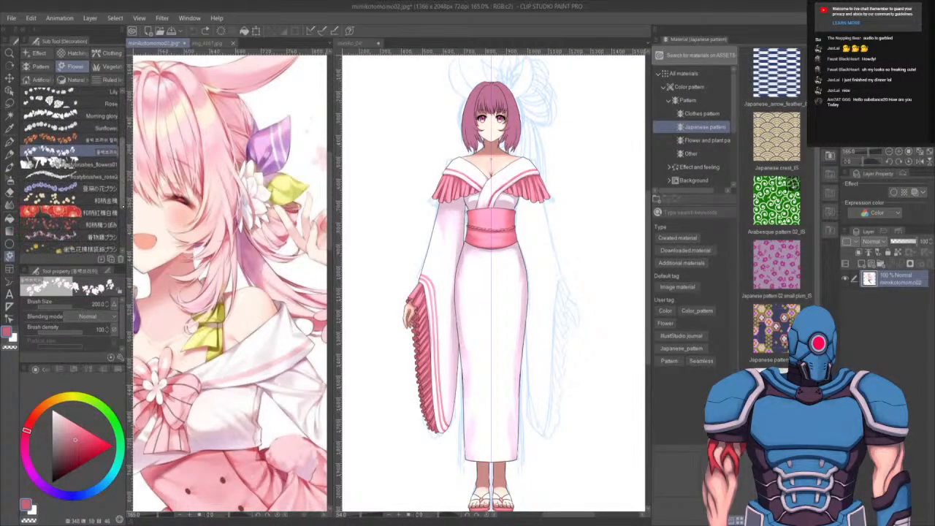
pyautogui.scroll(-1, 110, 212)
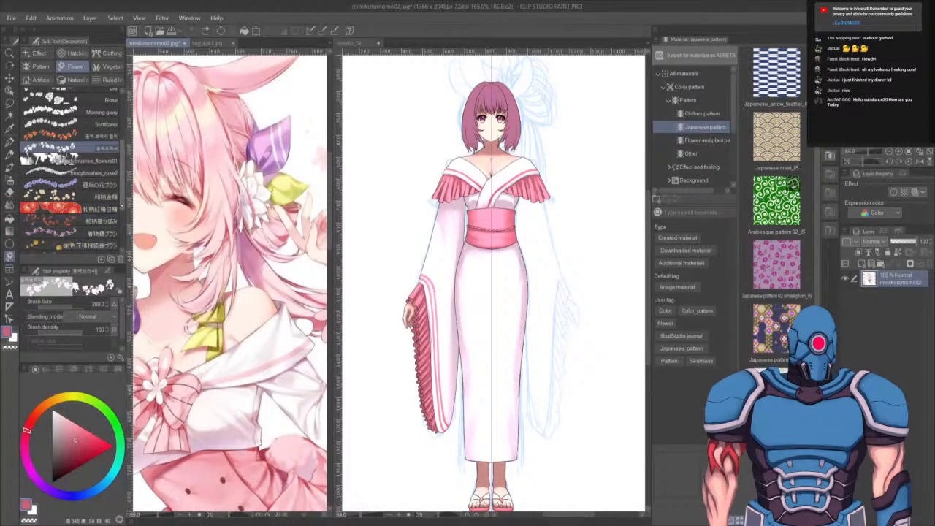
pyautogui.scroll(-5, 70, 170)
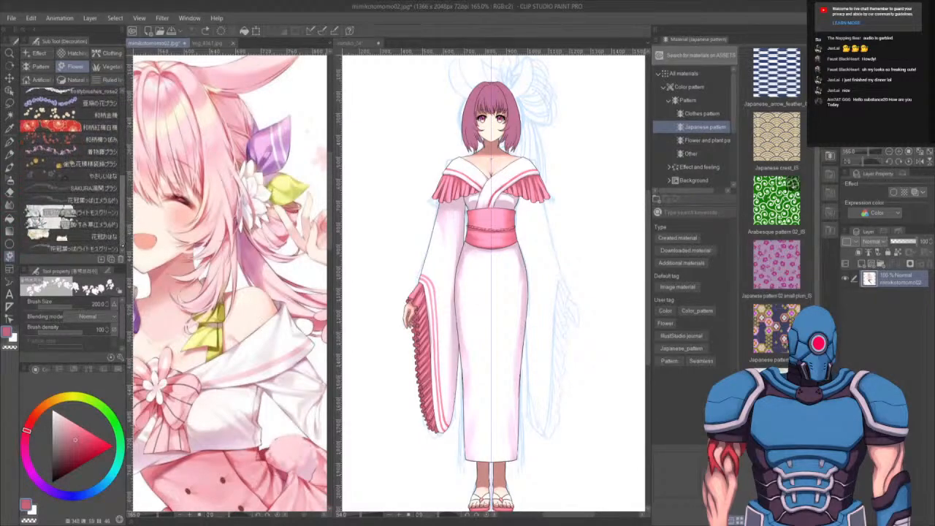
pyautogui.click(104, 236)
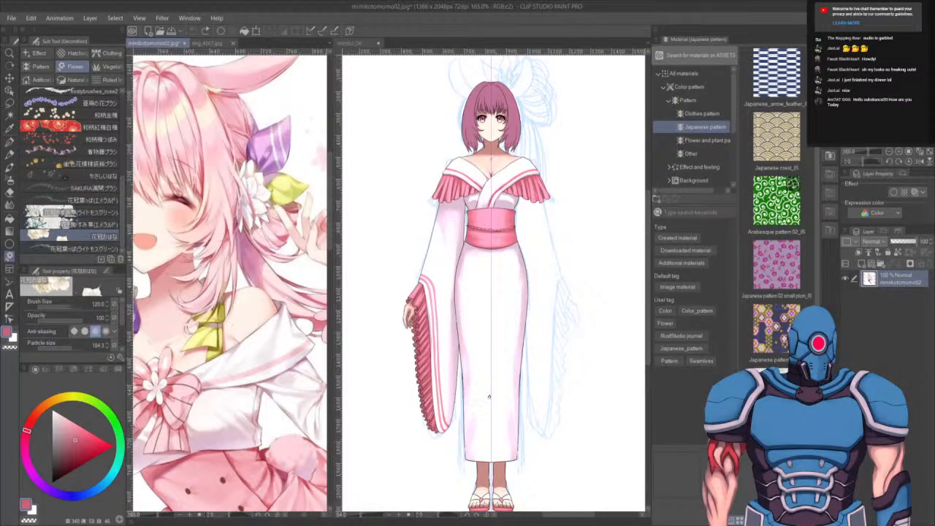
pyautogui.click(505, 422)
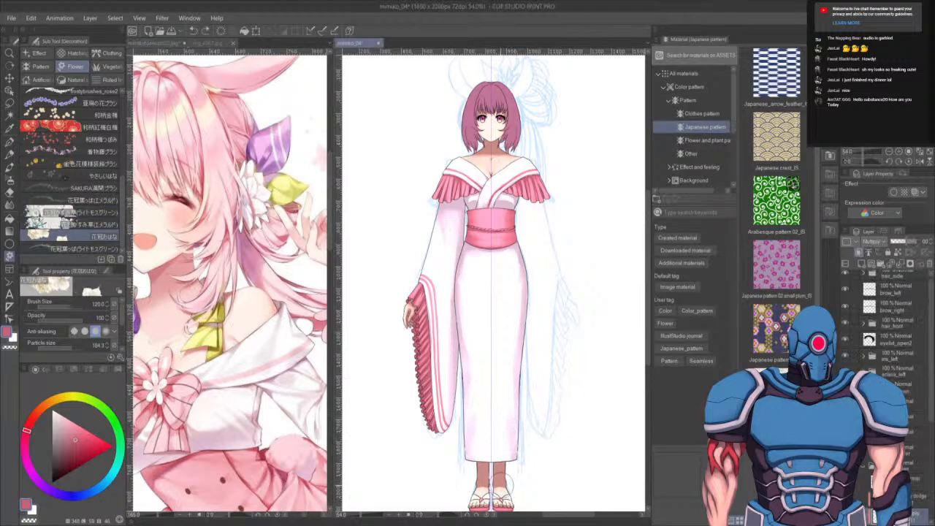
# - Stamp a cream flower pattern down the kimono skirt with the floral brush, undoing unwanted stamps
pyautogui.moveTo(494, 381)
pyautogui.mouseDown()
pyautogui.moveTo(512, 442)
pyautogui.moveTo(535, 410)
pyautogui.moveTo(522, 328)
pyautogui.mouseUp()
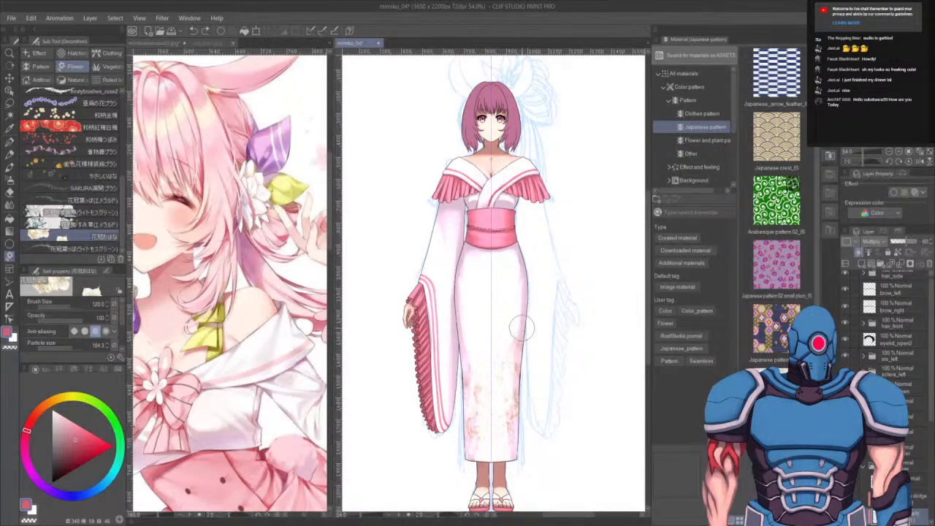
pyautogui.hotkey('ctrl', 'z')
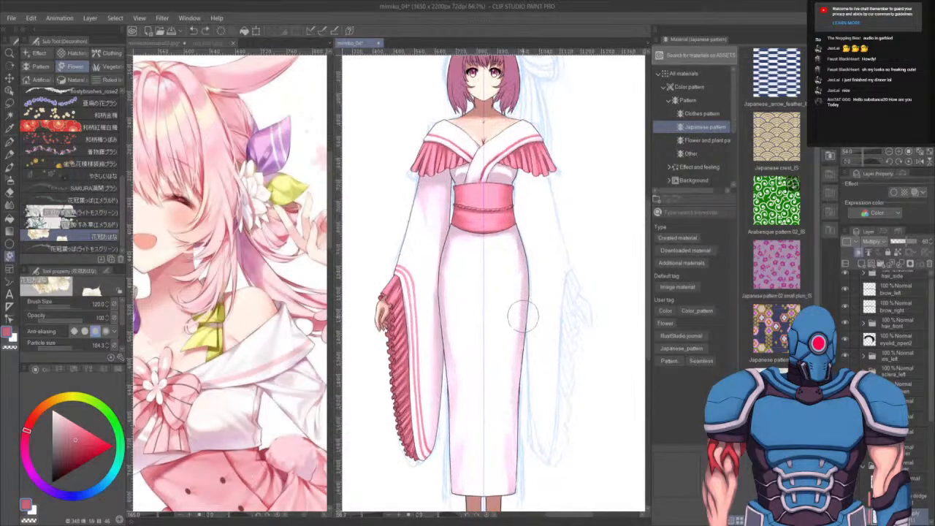
pyautogui.scroll(3, 522, 317)
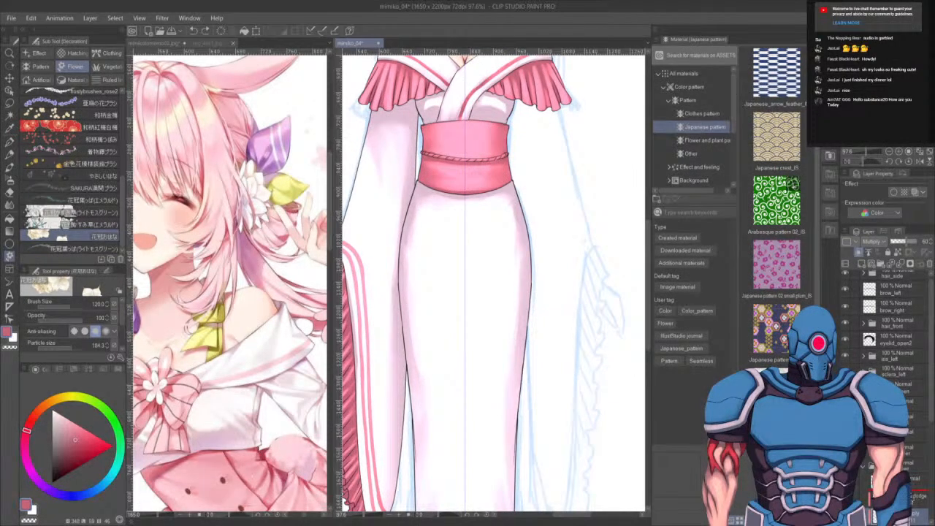
pyautogui.moveTo(915, 515); pyautogui.dragTo(915, 492)
pyautogui.moveTo(495, 330); pyautogui.dragTo(475, 417)
pyautogui.moveTo(553, 420)
pyautogui.mouseDown()
pyautogui.moveTo(529, 414)
pyautogui.moveTo(460, 451)
pyautogui.moveTo(446, 477)
pyautogui.moveTo(450, 486)
pyautogui.moveTo(540, 480)
pyautogui.mouseUp()
pyautogui.hotkey('ctrl', 'z')
pyautogui.moveTo(553, 314)
pyautogui.mouseDown()
pyautogui.moveTo(516, 343)
pyautogui.moveTo(491, 341)
pyautogui.mouseUp()
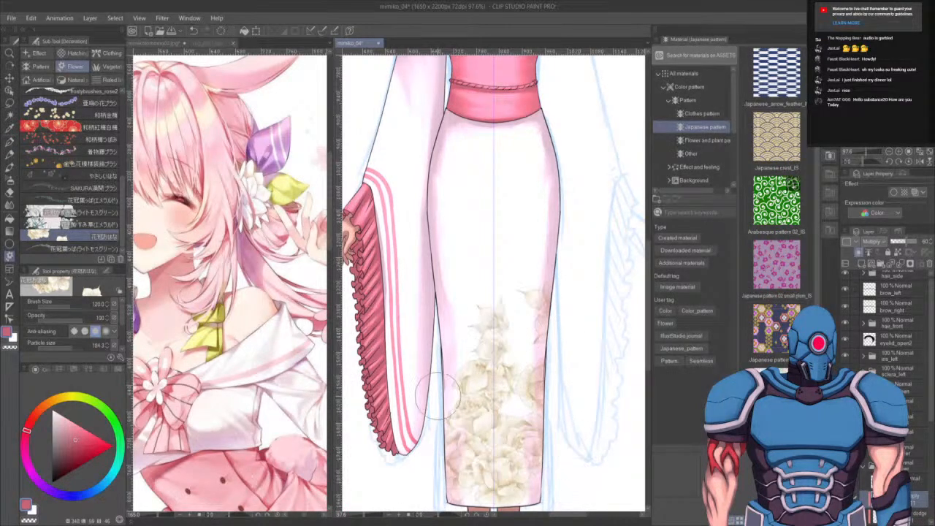
pyautogui.moveTo(438, 394)
pyautogui.mouseDown()
pyautogui.moveTo(467, 352)
pyautogui.moveTo(474, 309)
pyautogui.moveTo(434, 287)
pyautogui.moveTo(443, 350)
pyautogui.mouseUp()
pyautogui.hotkey('ctrl', 'z')
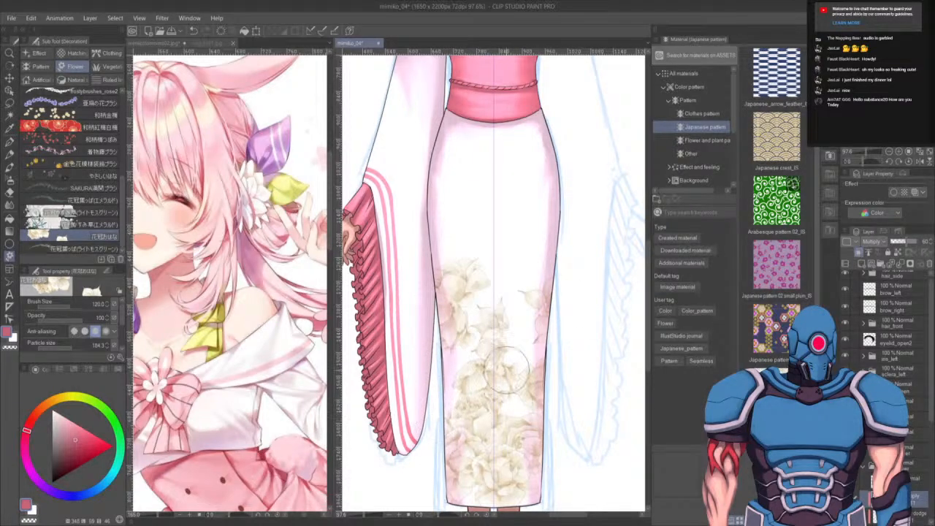
pyautogui.moveTo(573, 201)
pyautogui.mouseDown()
pyautogui.moveTo(510, 304)
pyautogui.moveTo(510, 341)
pyautogui.moveTo(504, 365)
pyautogui.mouseUp()
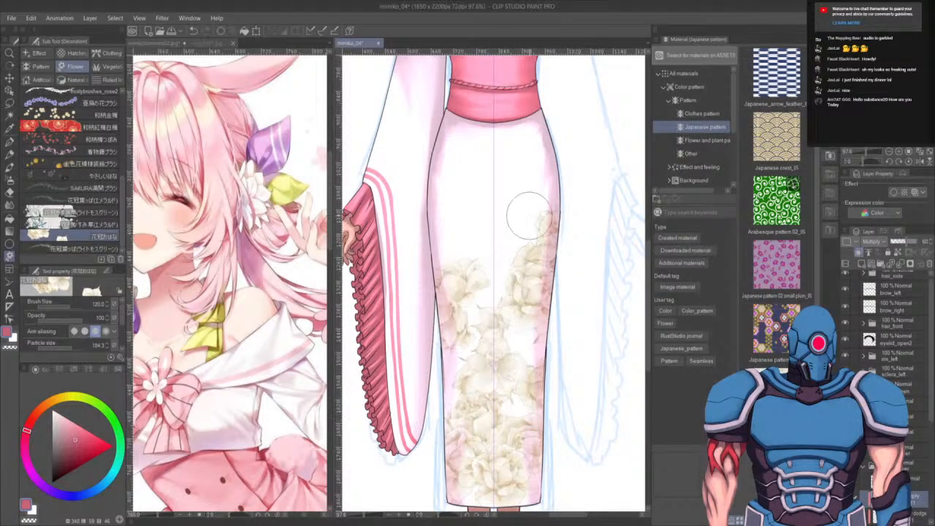
pyautogui.moveTo(551, 183)
pyautogui.mouseDown()
pyautogui.moveTo(496, 264)
pyautogui.moveTo(487, 311)
pyautogui.moveTo(466, 343)
pyautogui.moveTo(500, 262)
pyautogui.moveTo(528, 270)
pyautogui.moveTo(494, 267)
pyautogui.mouseUp()
pyautogui.moveTo(513, 355); pyautogui.dragTo(516, 376)
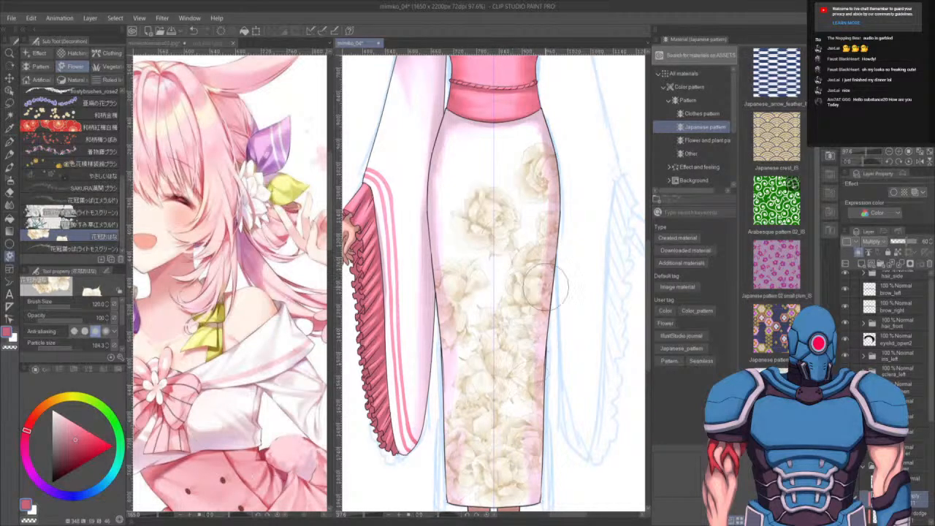
pyautogui.moveTo(542, 449); pyautogui.dragTo(564, 287)
pyautogui.click(542, 239)
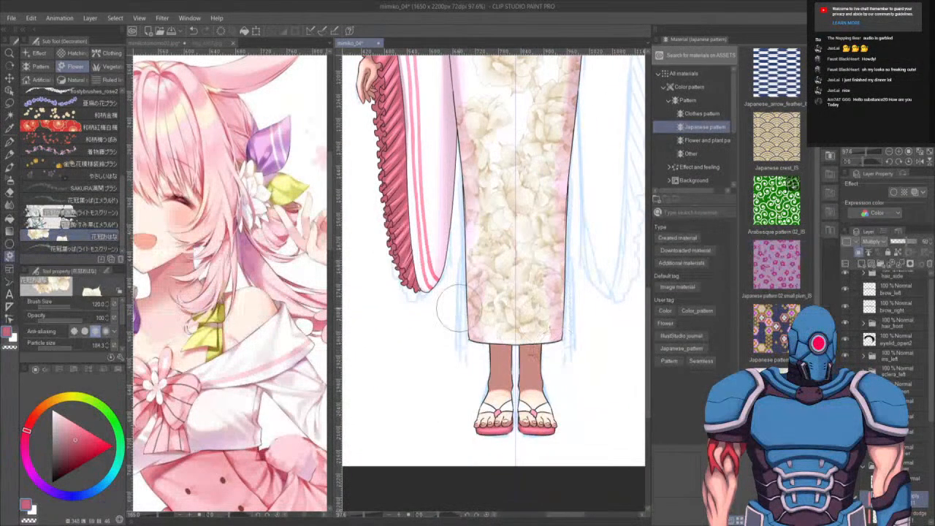
# - Clear all the cream flower stamps from the kimono pattern layer
pyautogui.moveTo(530, 207); pyautogui.dragTo(528, 381)
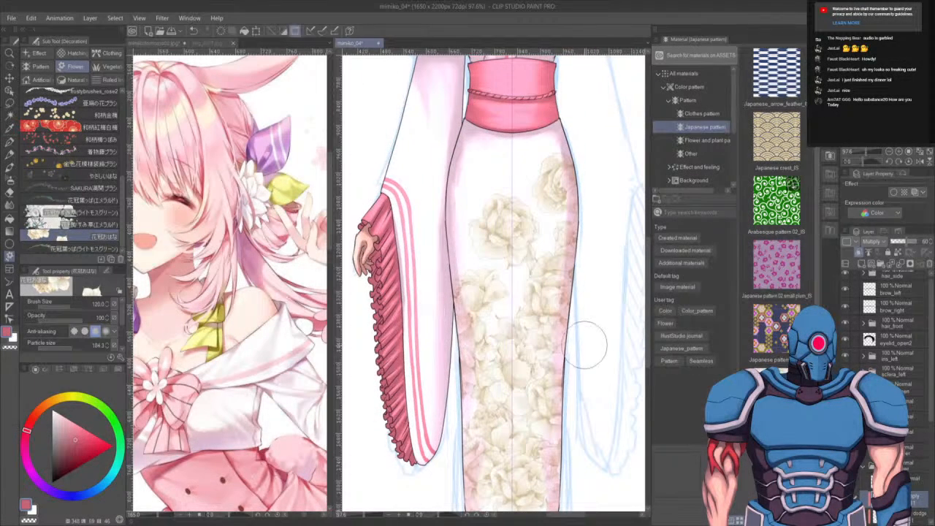
pyautogui.press('Delete')
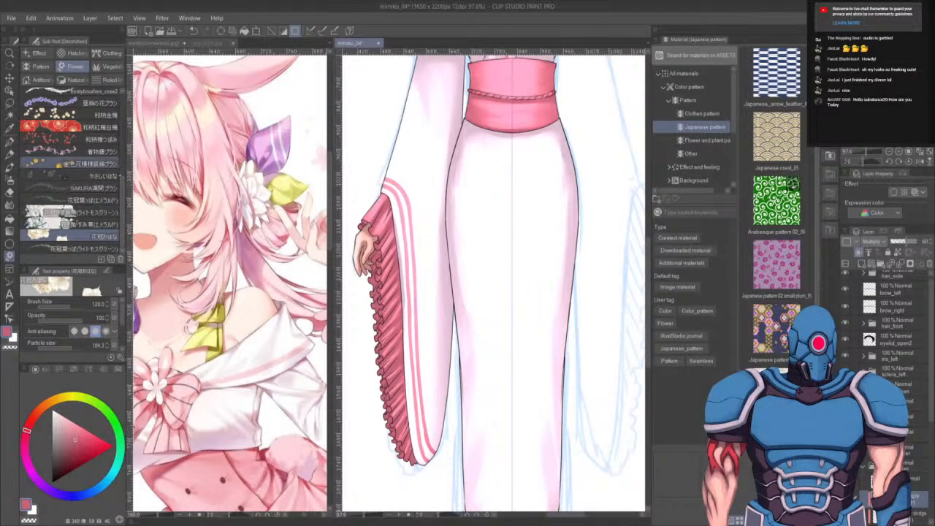
# - Try stamping sakura blossoms down the kimono skirt with the SAKURA decoration brush, undoing each attempt
pyautogui.click(69, 187)
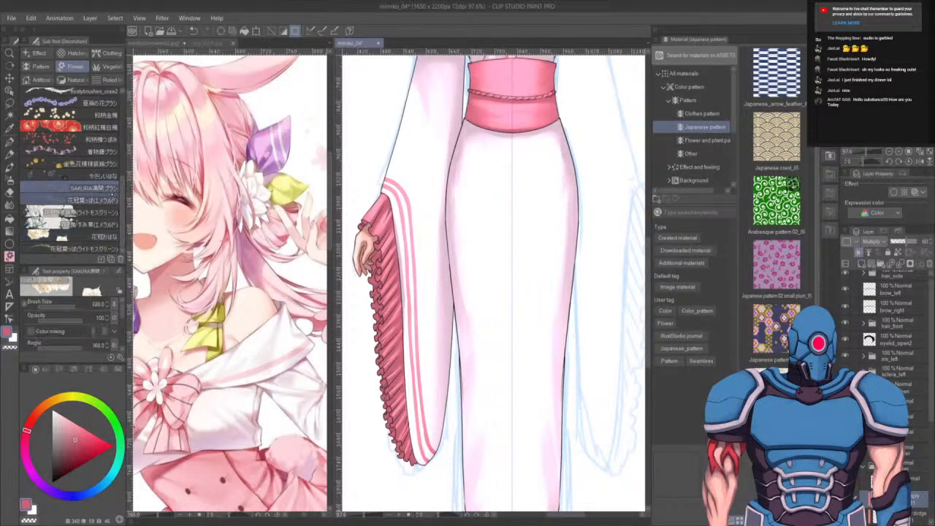
pyautogui.moveTo(561, 286)
pyautogui.mouseDown()
pyautogui.moveTo(556, 353)
pyautogui.moveTo(537, 389)
pyautogui.mouseUp()
pyautogui.hotkey('ctrl', 'z')
pyautogui.moveTo(576, 345)
pyautogui.mouseDown()
pyautogui.moveTo(523, 423)
pyautogui.moveTo(640, 354)
pyautogui.moveTo(583, 354)
pyautogui.mouseUp()
pyautogui.hotkey('ctrl', 'z')
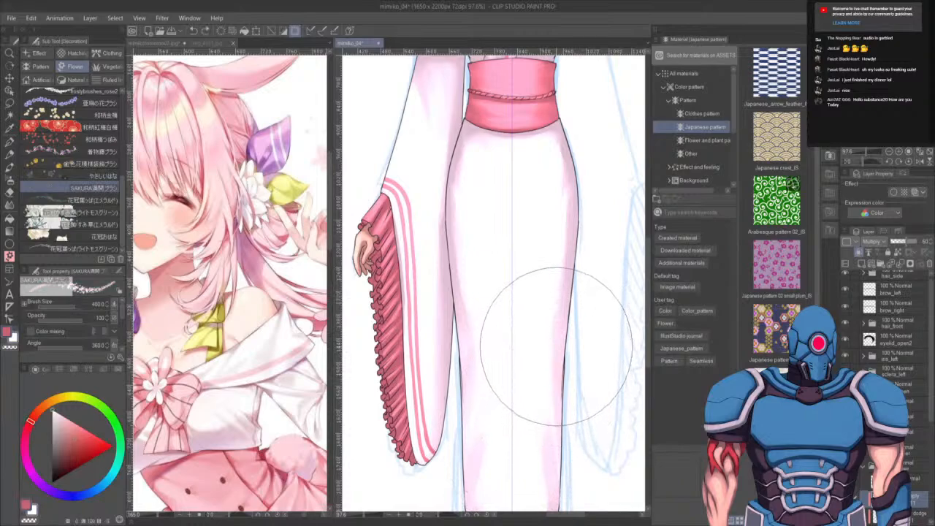
pyautogui.hotkey('ctrl', 'z')
pyautogui.press('x')
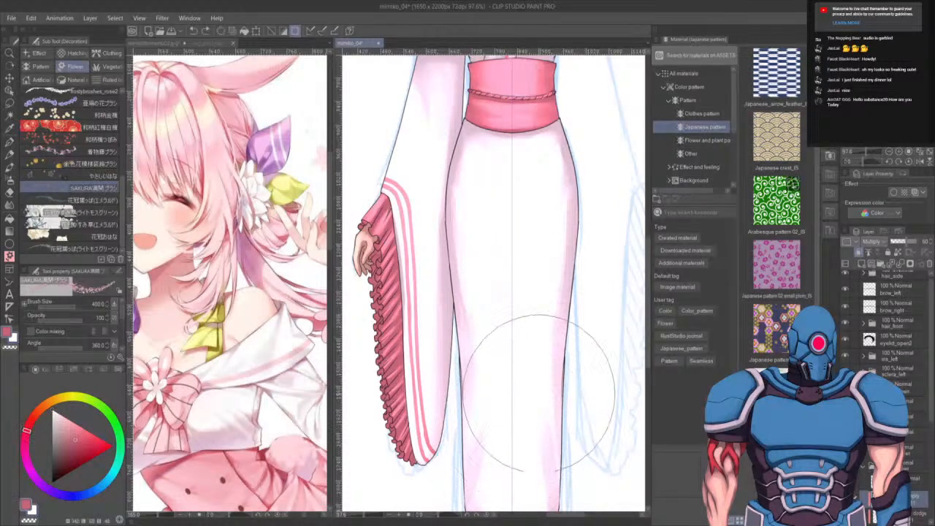
pyautogui.moveTo(504, 281)
pyautogui.mouseDown()
pyautogui.moveTo(497, 409)
pyautogui.moveTo(448, 484)
pyautogui.mouseUp()
pyautogui.hotkey('ctrl', 'z')
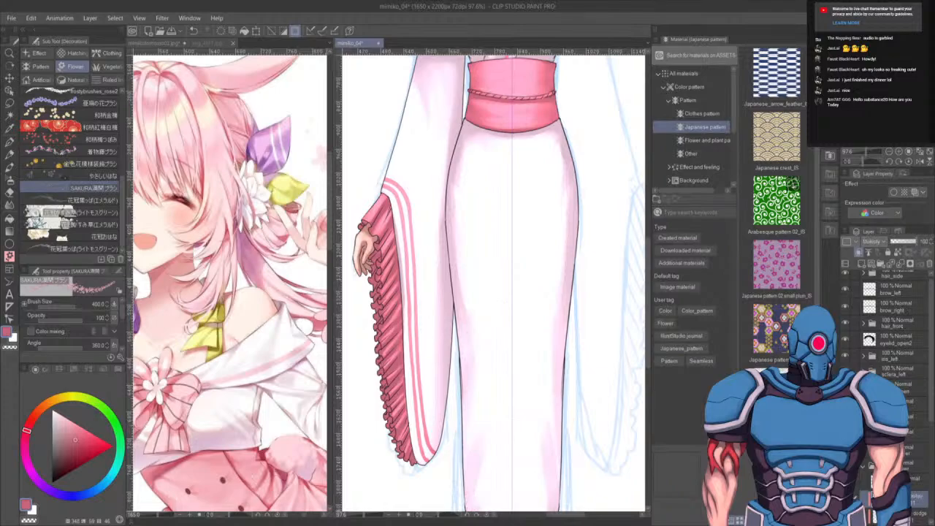
pyautogui.moveTo(573, 307); pyautogui.dragTo(567, 465)
pyautogui.moveTo(555, 278)
pyautogui.mouseDown()
pyautogui.moveTo(507, 307)
pyautogui.moveTo(532, 365)
pyautogui.moveTo(511, 438)
pyautogui.mouseUp()
pyautogui.moveTo(511, 292)
pyautogui.mouseDown()
pyautogui.moveTo(533, 412)
pyautogui.moveTo(526, 438)
pyautogui.mouseUp()
pyautogui.hotkey('ctrl', 'z')
pyautogui.moveTo(532, 292); pyautogui.dragTo(538, 355)
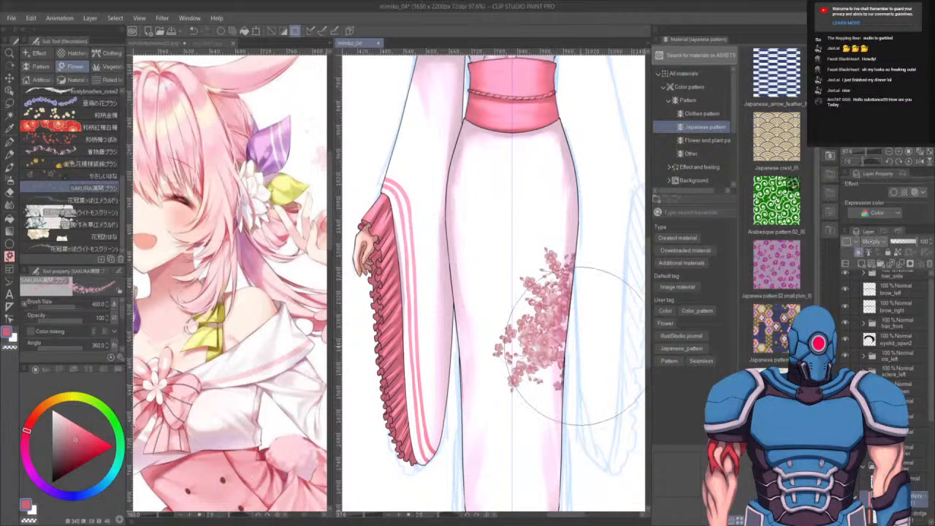
pyautogui.hotkey('ctrl', 'z')
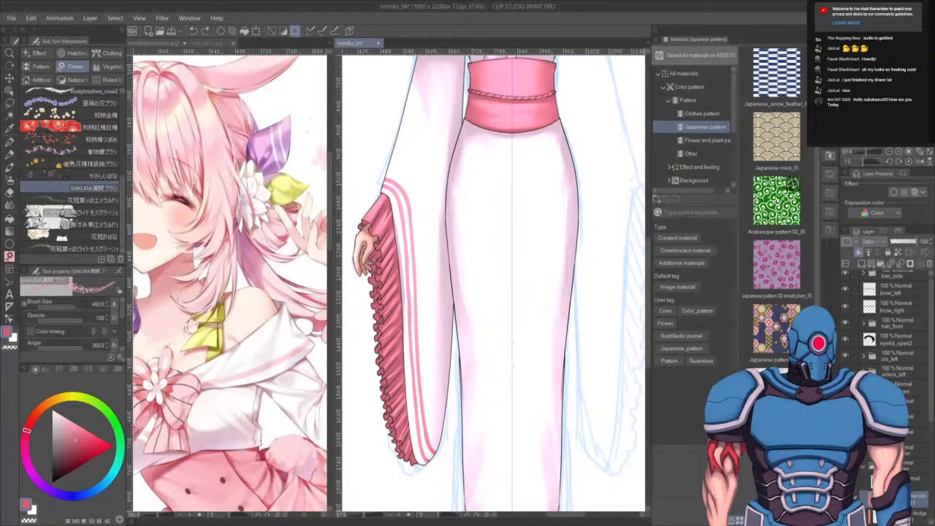
pyautogui.moveTo(563, 241)
pyautogui.mouseDown()
pyautogui.moveTo(501, 330)
pyautogui.moveTo(460, 460)
pyautogui.mouseUp()
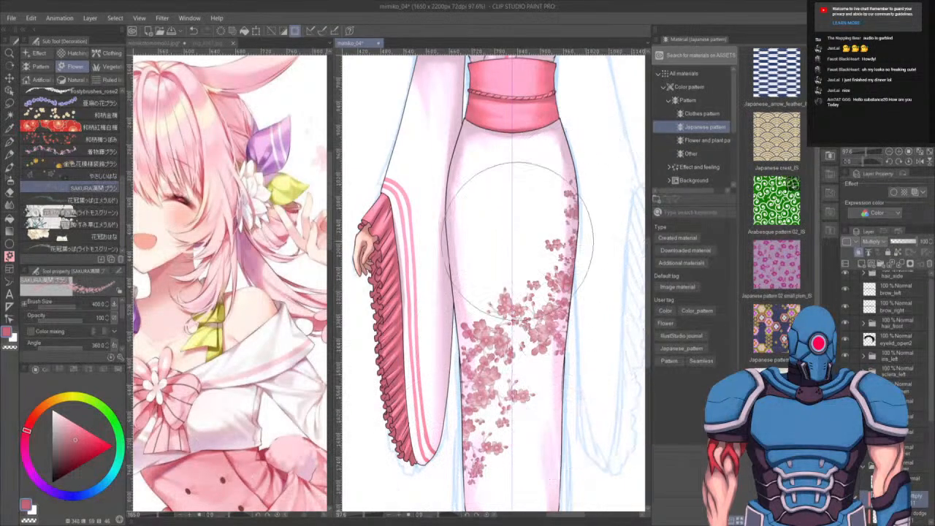
pyautogui.moveTo(504, 256)
pyautogui.mouseDown()
pyautogui.moveTo(574, 183)
pyautogui.moveTo(559, 165)
pyautogui.mouseUp()
pyautogui.moveTo(539, 452); pyautogui.dragTo(547, 366)
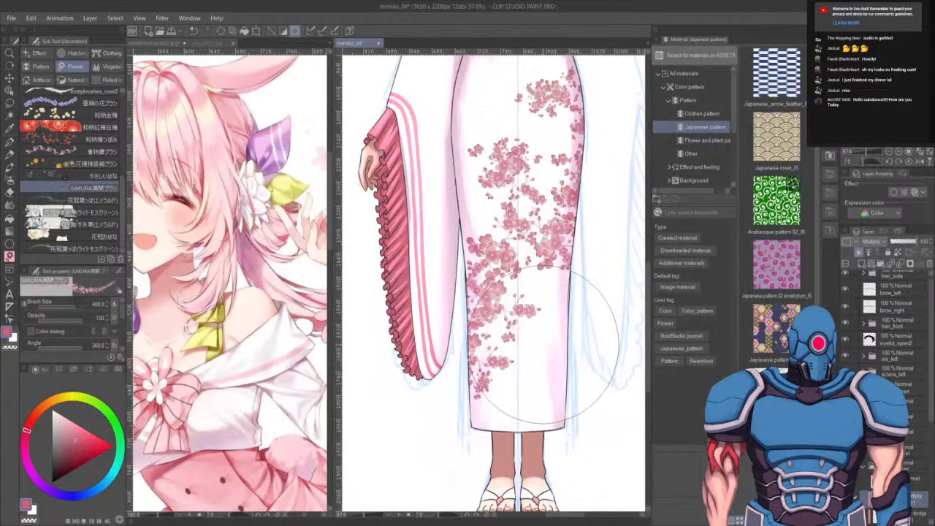
pyautogui.hotkey('ctrl', 'z')
pyautogui.hotkey('ctrl', 'z')
pyautogui.hotkey('ctrl', 'z')
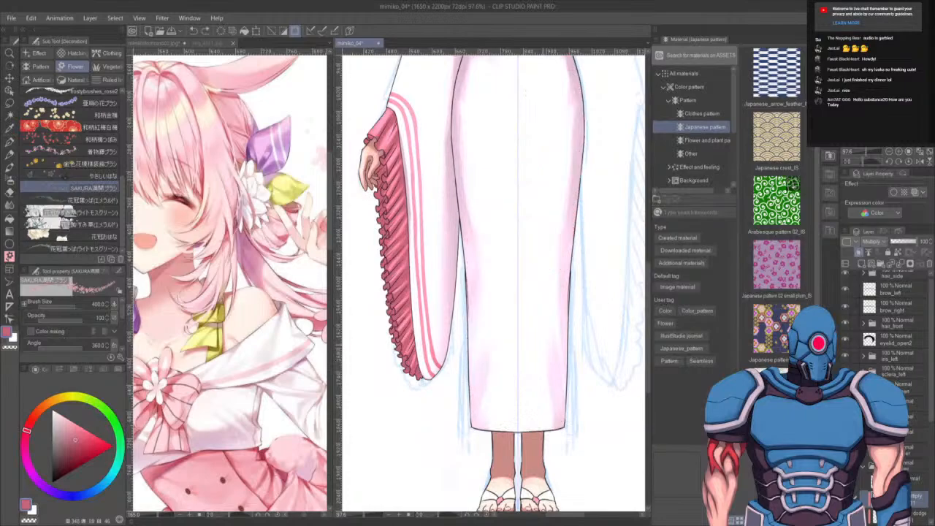
# - Stamp pink sakura blossoms down the kimono skirt with the SAKURA brush
pyautogui.moveTo(568, 175); pyautogui.dragTo(496, 285)
pyautogui.moveTo(476, 339); pyautogui.dragTo(526, 376)
pyautogui.moveTo(562, 318)
pyautogui.mouseDown()
pyautogui.moveTo(515, 349)
pyautogui.moveTo(504, 328)
pyautogui.mouseUp()
pyautogui.moveTo(582, 168)
pyautogui.mouseDown()
pyautogui.moveTo(583, 245)
pyautogui.moveTo(562, 209)
pyautogui.moveTo(543, 242)
pyautogui.moveTo(487, 282)
pyautogui.moveTo(476, 307)
pyautogui.moveTo(481, 369)
pyautogui.mouseUp()
pyautogui.moveTo(571, 178); pyautogui.dragTo(478, 248)
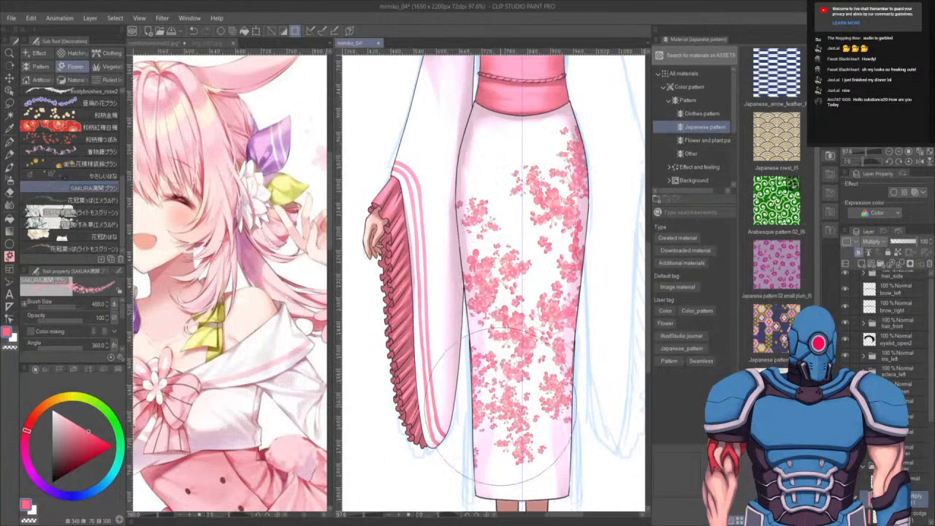
pyautogui.moveTo(501, 420); pyautogui.dragTo(519, 383)
pyautogui.moveTo(479, 454); pyautogui.dragTo(479, 484)
pyautogui.moveTo(511, 316); pyautogui.dragTo(531, 232)
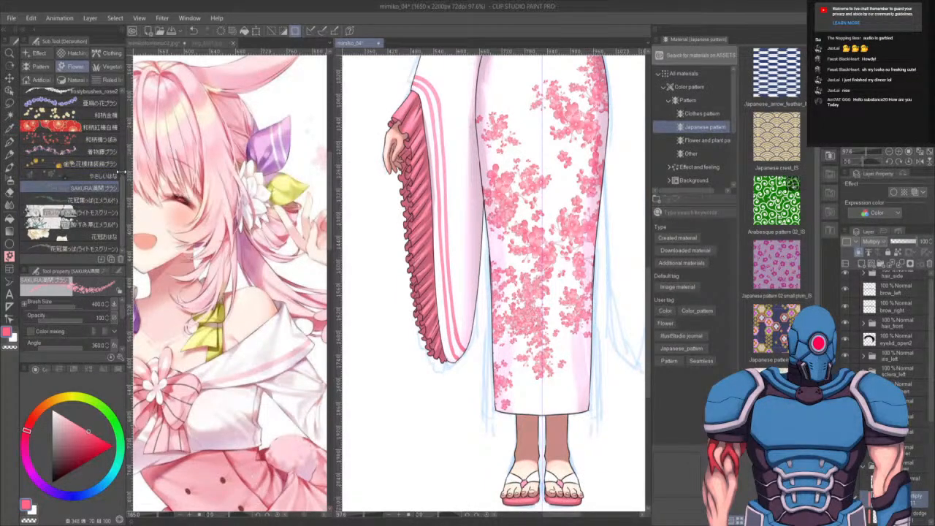
# - Try a blue flower decoration brush near the kimono hem, undoing the stamps
pyautogui.scroll(3, 87, 171)
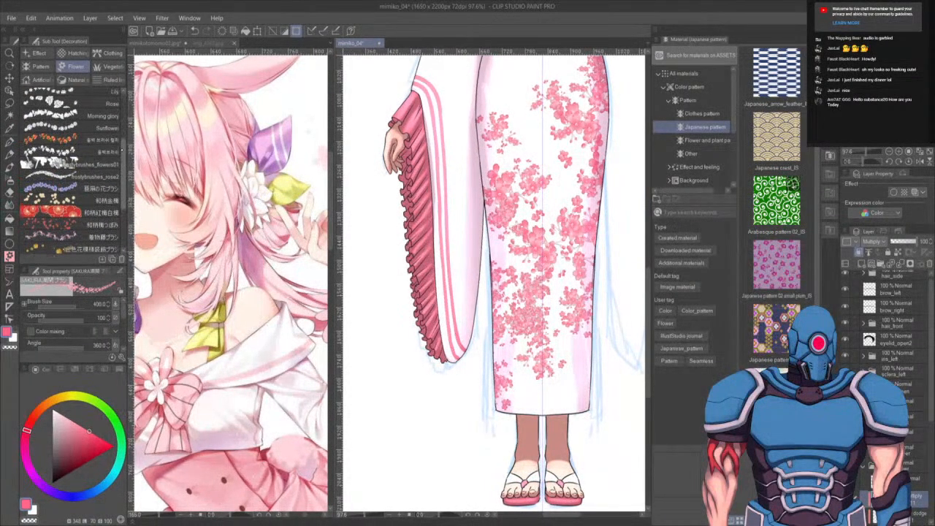
pyautogui.click(66, 190)
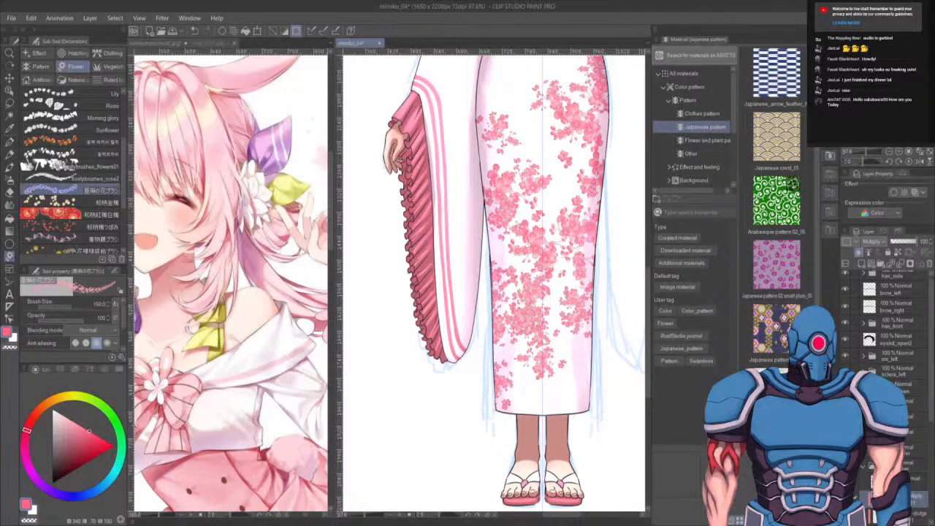
pyautogui.click(588, 326)
pyautogui.click(563, 352)
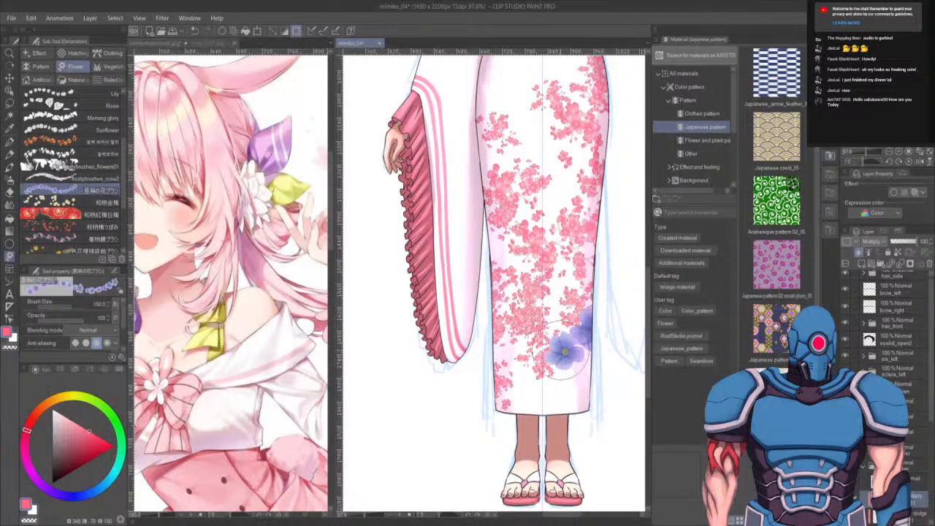
pyautogui.moveTo(561, 351)
pyautogui.mouseDown()
pyautogui.moveTo(514, 370)
pyautogui.moveTo(519, 414)
pyautogui.mouseUp()
pyautogui.hotkey('ctrl', 'z')
pyautogui.hotkey('ctrl', 'z')
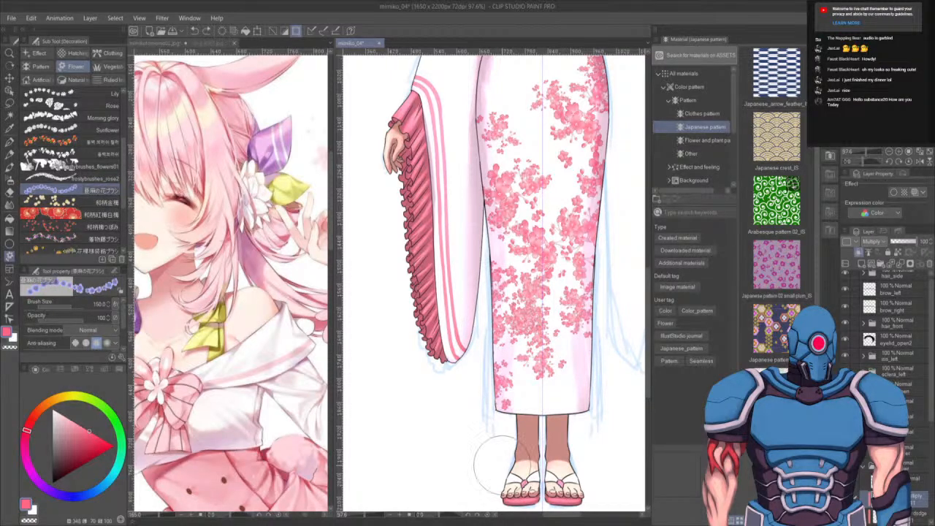
# - Examine the second anime reference image and scroll through the flower decoration brushes
pyautogui.moveTo(274, 360); pyautogui.dragTo(301, 268)
pyautogui.moveTo(242, 302); pyautogui.dragTo(258, 342)
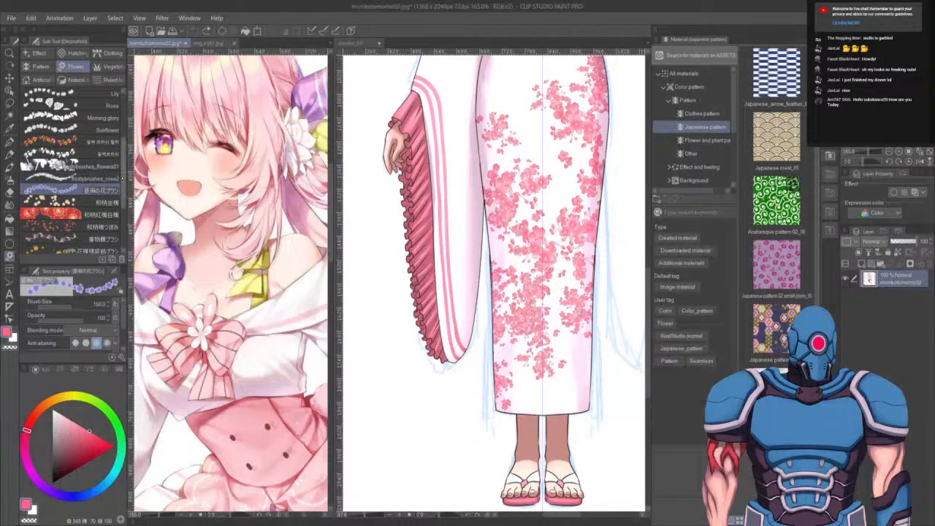
pyautogui.scroll(4, 117, 180)
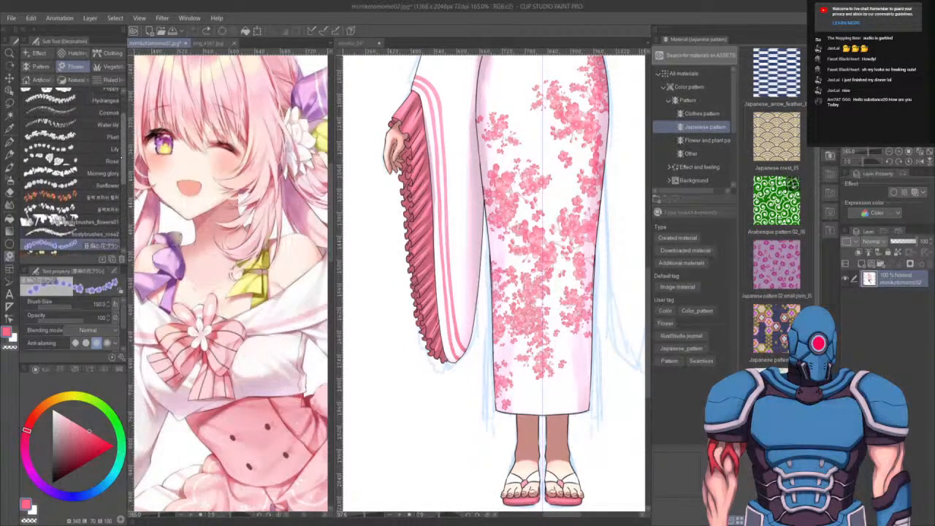
pyautogui.scroll(1, 120, 157)
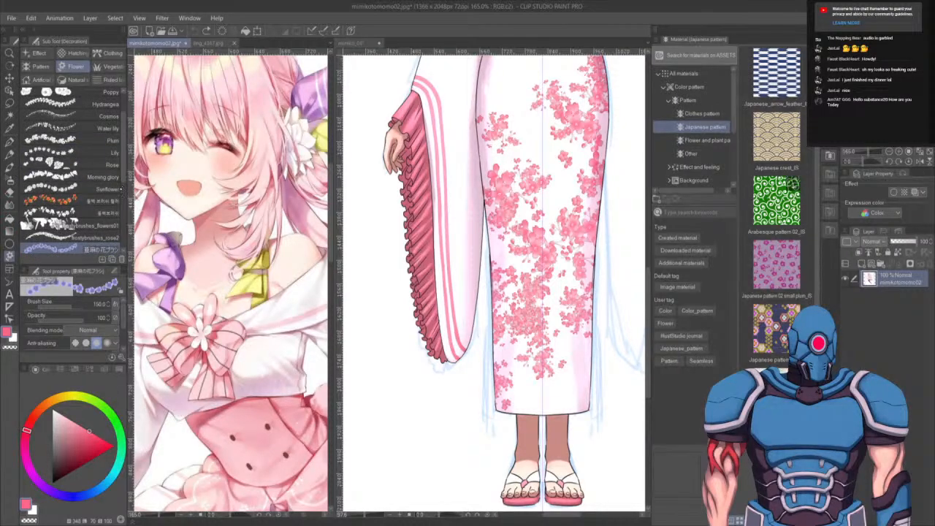
pyautogui.scroll(-10, 120, 175)
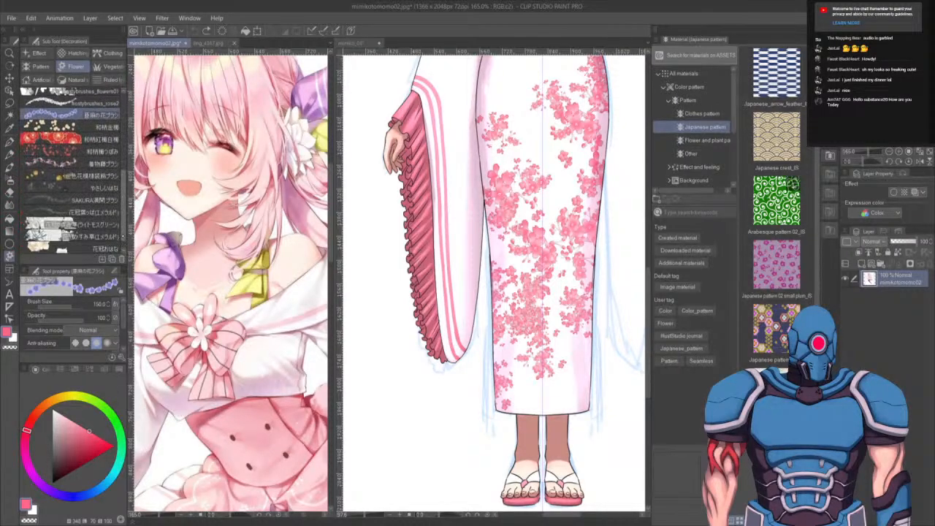
pyautogui.scroll(-1, 71, 168)
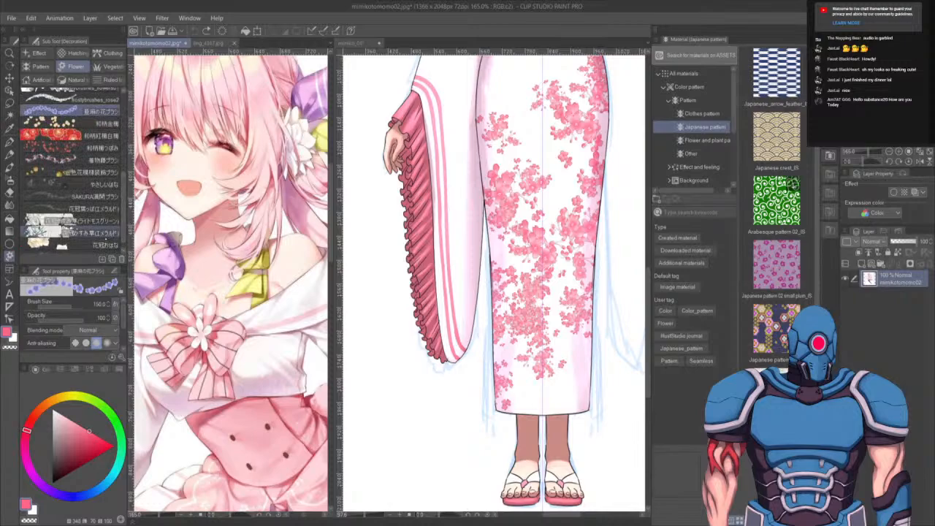
# - Stamp cream flowers among the sakura on the kimono skirt with the floral brush, reducing the brush size to 70
pyautogui.click(74, 244)
pyautogui.moveTo(577, 295)
pyautogui.mouseDown()
pyautogui.moveTo(573, 344)
pyautogui.moveTo(541, 391)
pyautogui.mouseUp()
pyautogui.moveTo(477, 388)
pyautogui.mouseDown()
pyautogui.moveTo(510, 373)
pyautogui.moveTo(512, 354)
pyautogui.moveTo(513, 388)
pyautogui.moveTo(520, 277)
pyautogui.moveTo(544, 261)
pyautogui.moveTo(485, 283)
pyautogui.moveTo(507, 295)
pyautogui.moveTo(499, 372)
pyautogui.mouseUp()
pyautogui.moveTo(573, 234)
pyautogui.mouseDown()
pyautogui.moveTo(534, 350)
pyautogui.moveTo(599, 314)
pyautogui.moveTo(569, 301)
pyautogui.mouseUp()
pyautogui.press('[')
pyautogui.press('[')
pyautogui.press('[')
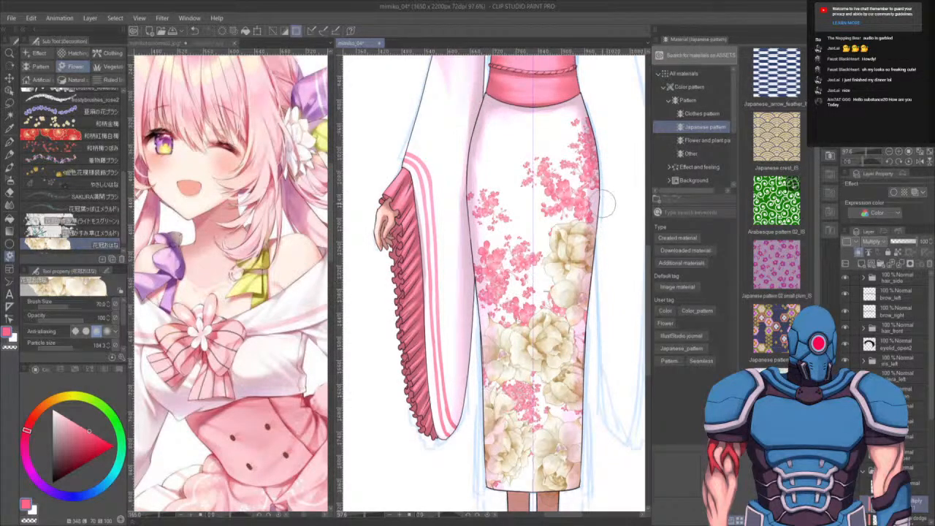
pyautogui.moveTo(559, 166); pyautogui.dragTo(488, 274)
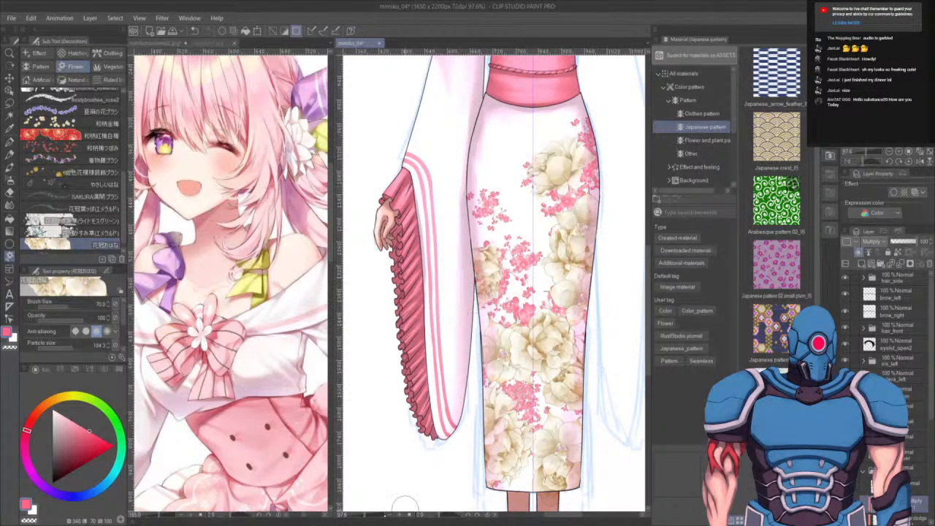
# - Add small sakura stamps among the cream flowers with the SAKURA brush, undoing the last stamp
pyautogui.scroll(-1, 70, 168)
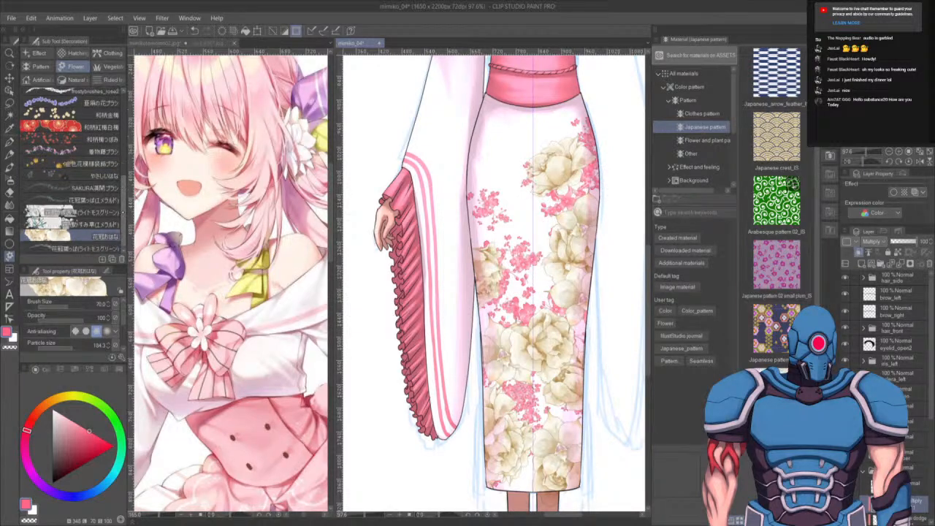
pyautogui.click(91, 188)
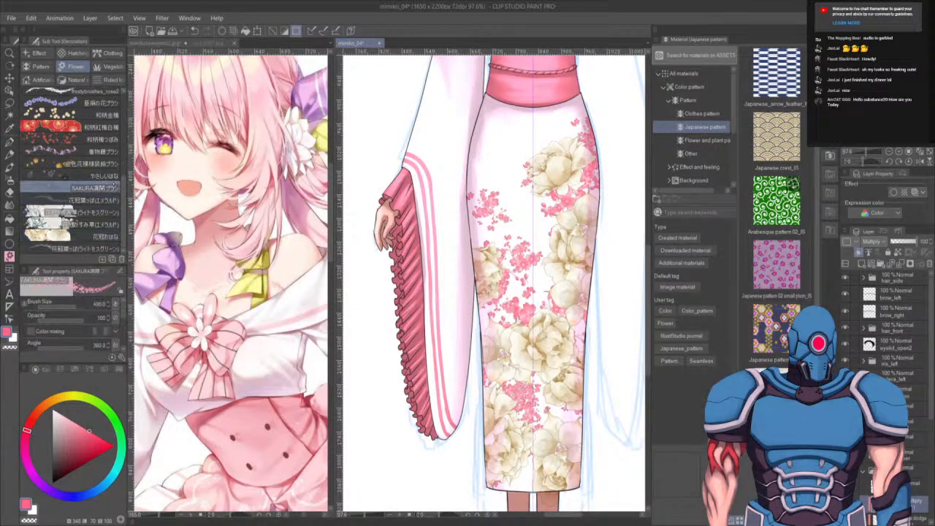
pyautogui.click(550, 298)
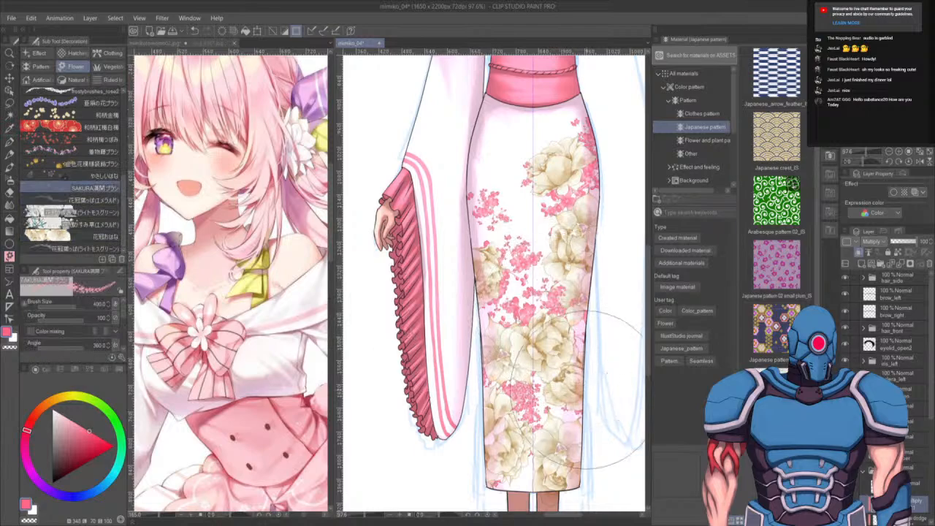
pyautogui.click(541, 407)
pyautogui.click(526, 472)
pyautogui.click(516, 475)
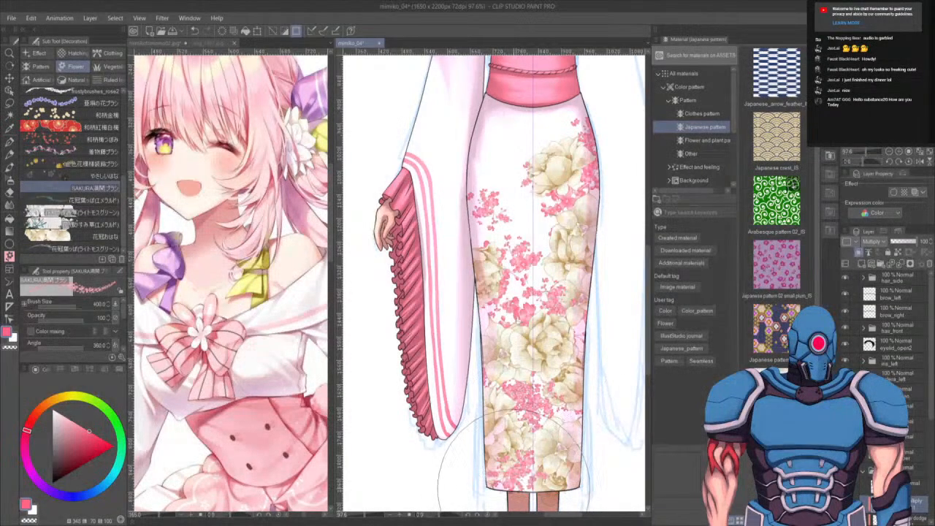
pyautogui.click(512, 479)
pyautogui.hotkey('ctrl', 'z')
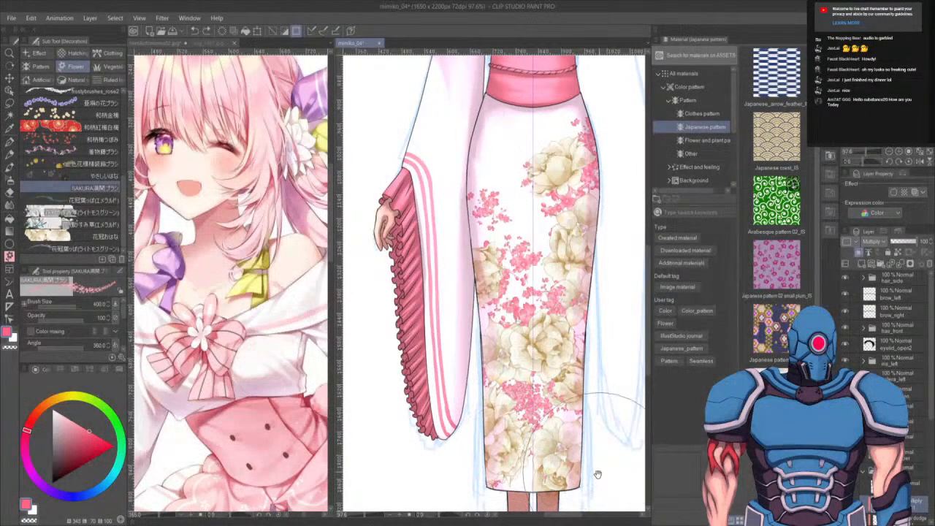
# - Erase part of the pattern on the kimono skirt with the Eraser and return to the decoration brush
pyautogui.scroll(-3, 551, 394)
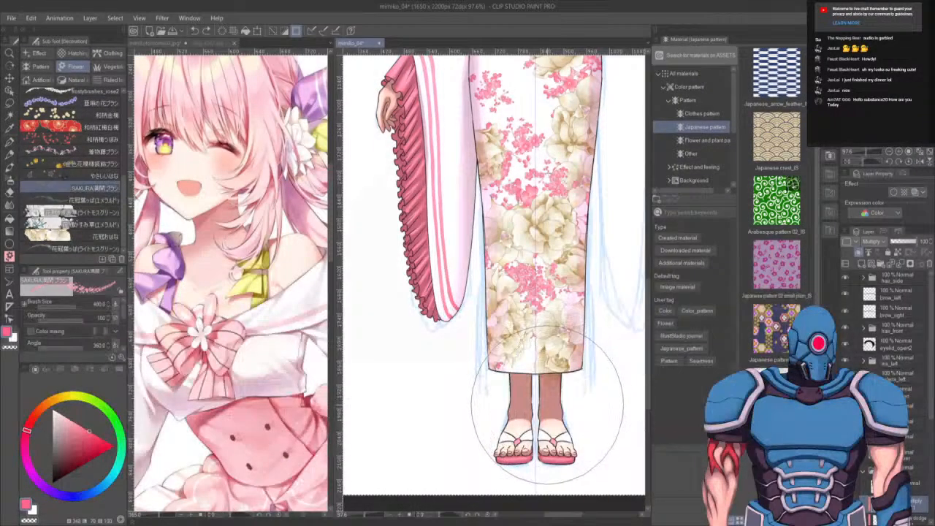
pyautogui.press('e')
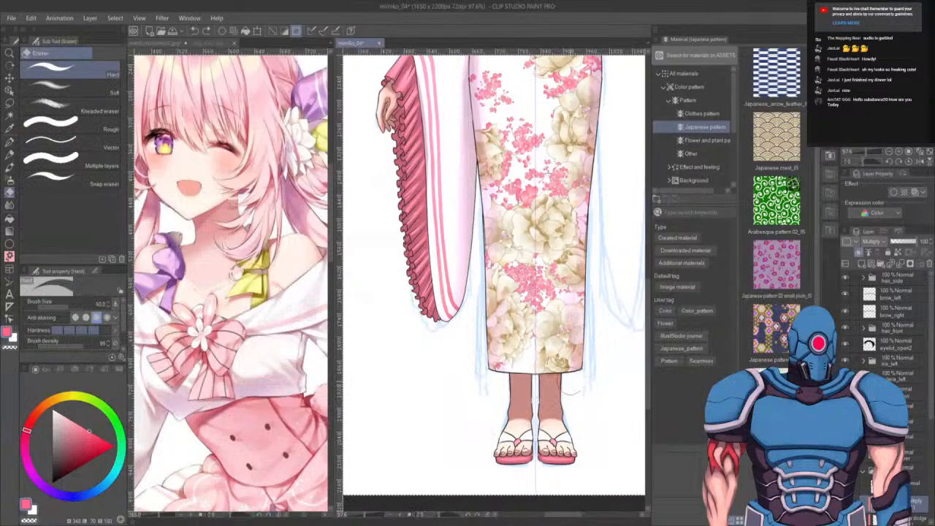
pyautogui.scroll(-5, 888, 329)
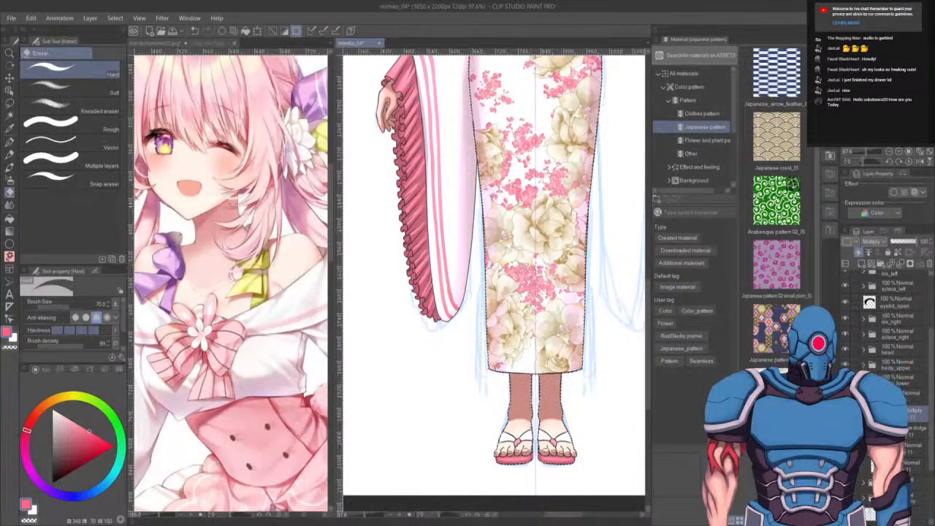
pyautogui.moveTo(543, 306); pyautogui.dragTo(520, 378)
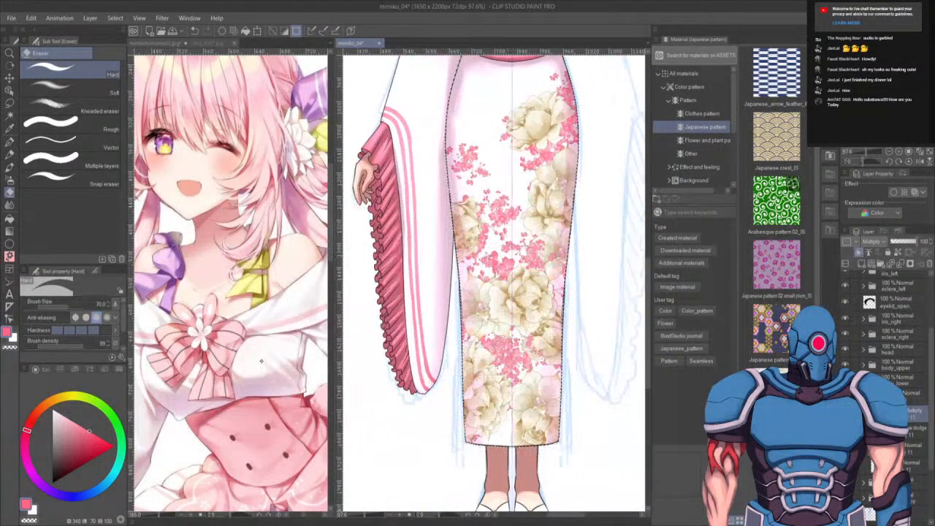
pyautogui.press('b')
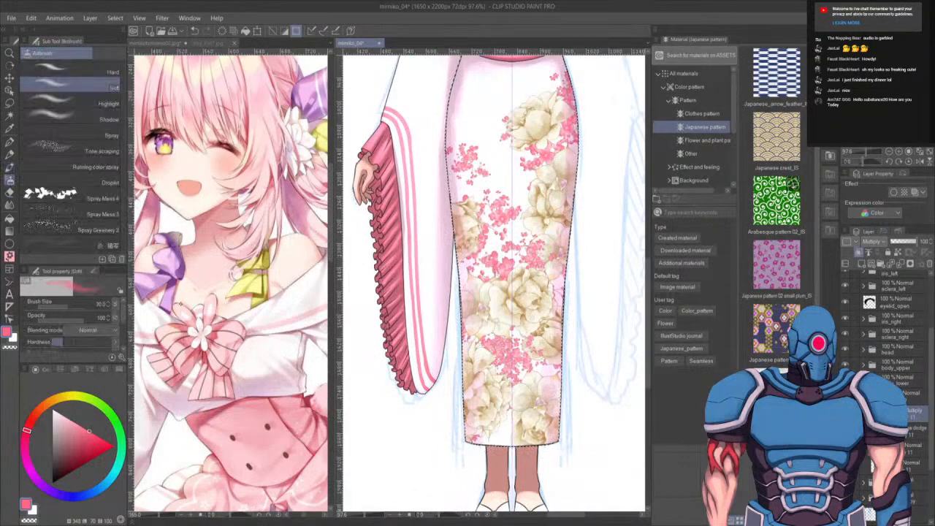
pyautogui.press('b')
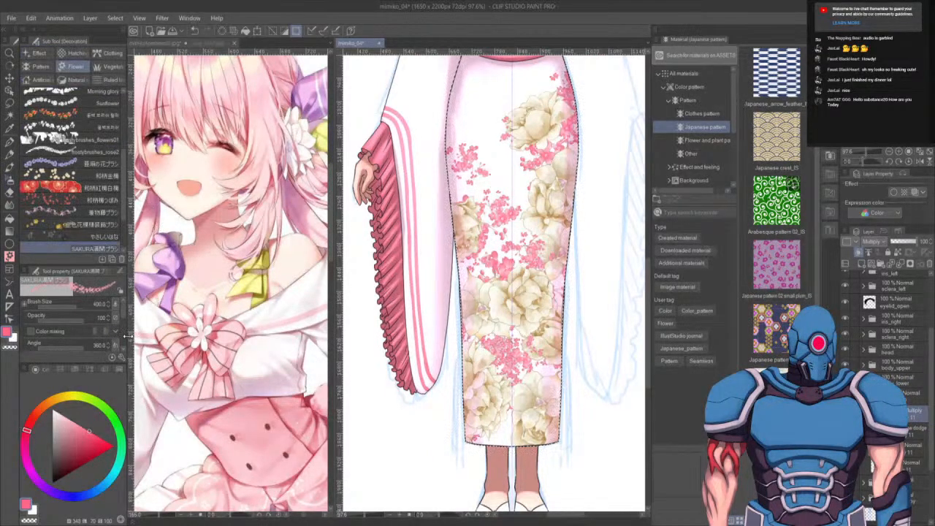
# - Stamp more sakura clusters on the lower kimono skirt with the SAKURA brush, undoing one stamp
pyautogui.moveTo(123, 333); pyautogui.dragTo(123, 340)
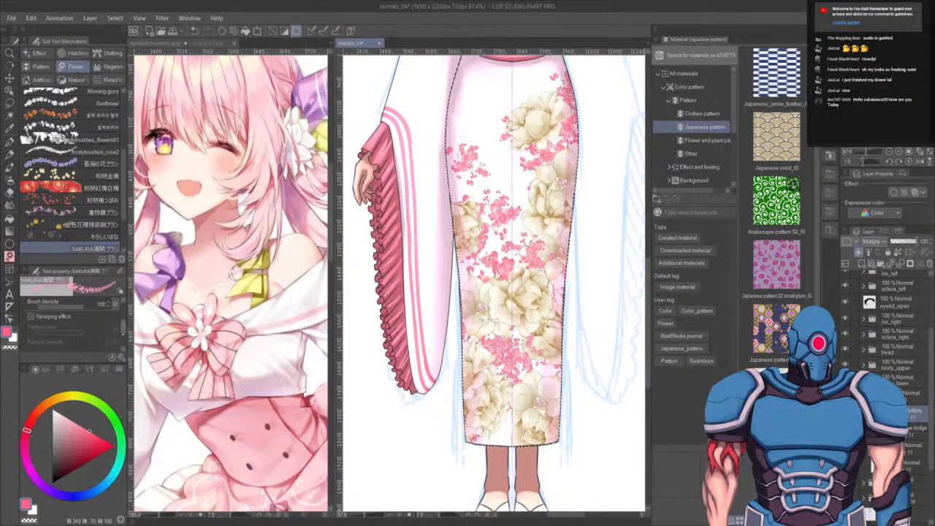
pyautogui.click(31, 316)
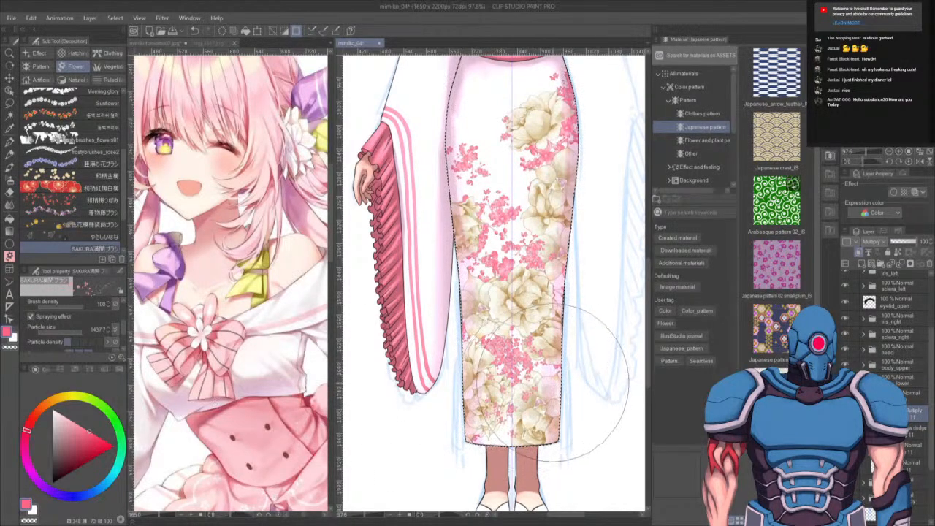
pyautogui.hotkey('ctrl', 'z')
pyautogui.click(30, 316)
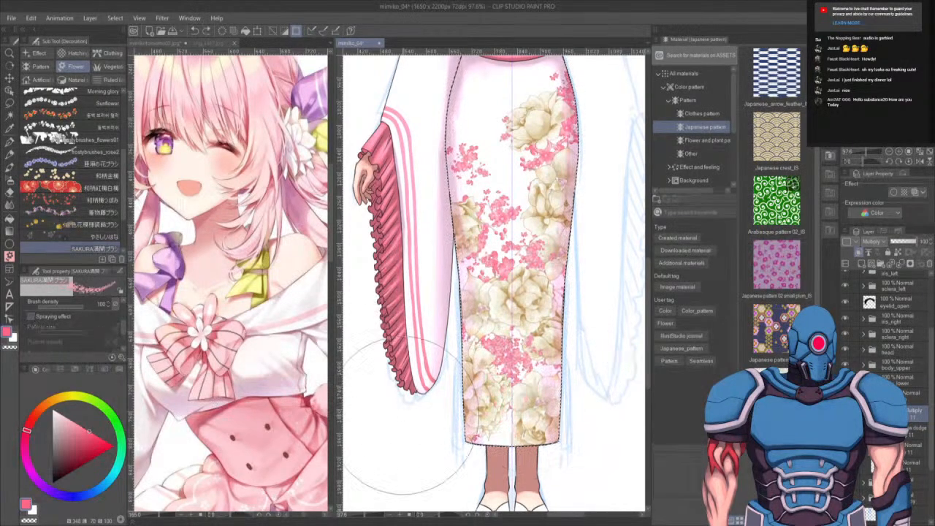
pyautogui.moveTo(527, 434)
pyautogui.mouseDown()
pyautogui.moveTo(532, 405)
pyautogui.moveTo(577, 355)
pyautogui.mouseUp()
pyautogui.hotkey('ctrl', 'z')
pyautogui.moveTo(464, 414)
pyautogui.mouseDown()
pyautogui.moveTo(476, 429)
pyautogui.moveTo(497, 429)
pyautogui.mouseUp()
pyautogui.moveTo(557, 378); pyautogui.dragTo(567, 356)
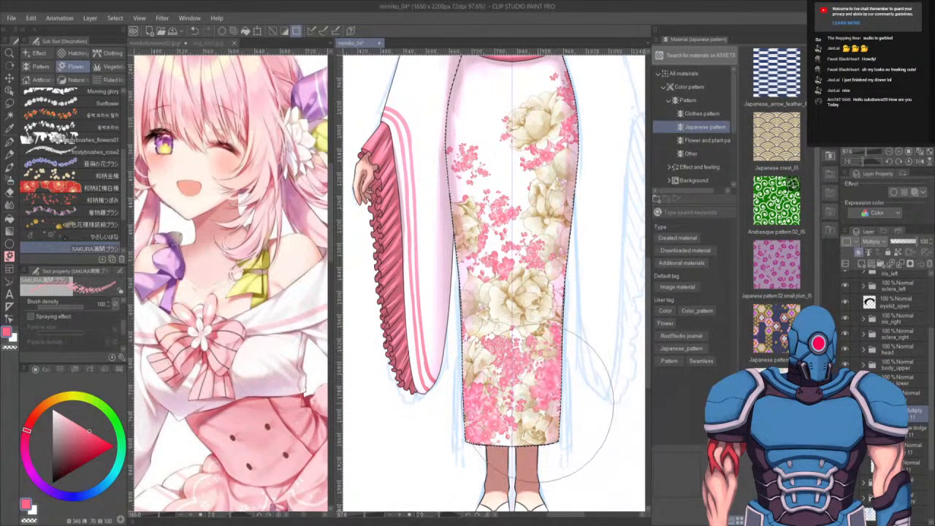
# - Add a small sakura stamp near the top of the kimono skirt below the obi
pyautogui.moveTo(583, 257); pyautogui.dragTo(577, 313)
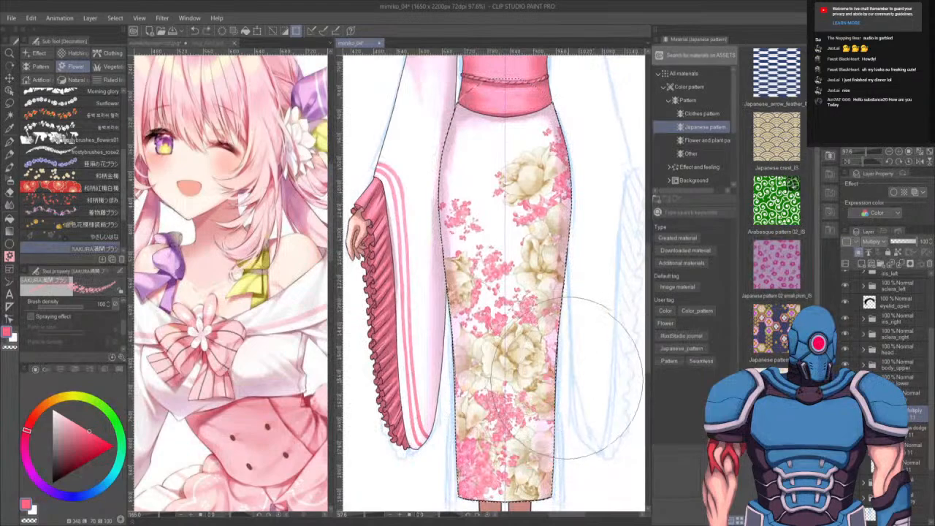
pyautogui.moveTo(586, 265); pyautogui.dragTo(584, 349)
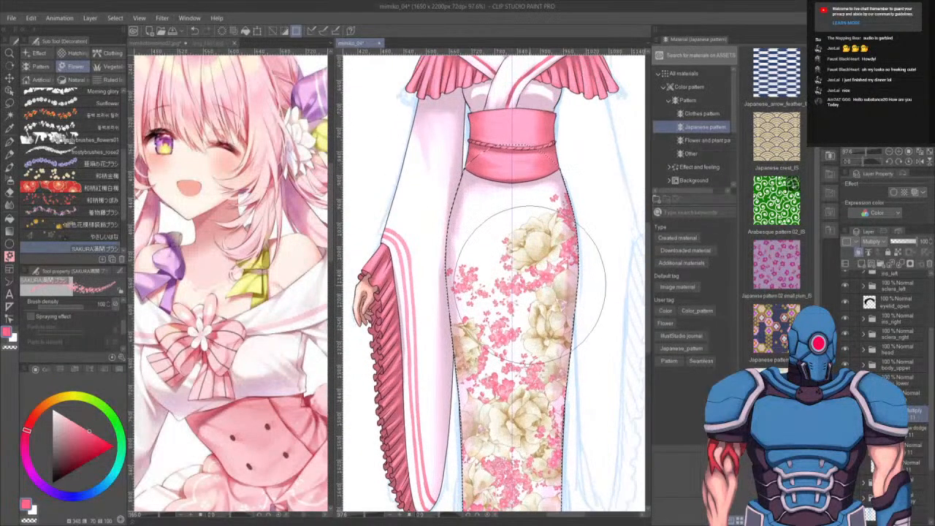
pyautogui.moveTo(595, 291); pyautogui.dragTo(534, 279)
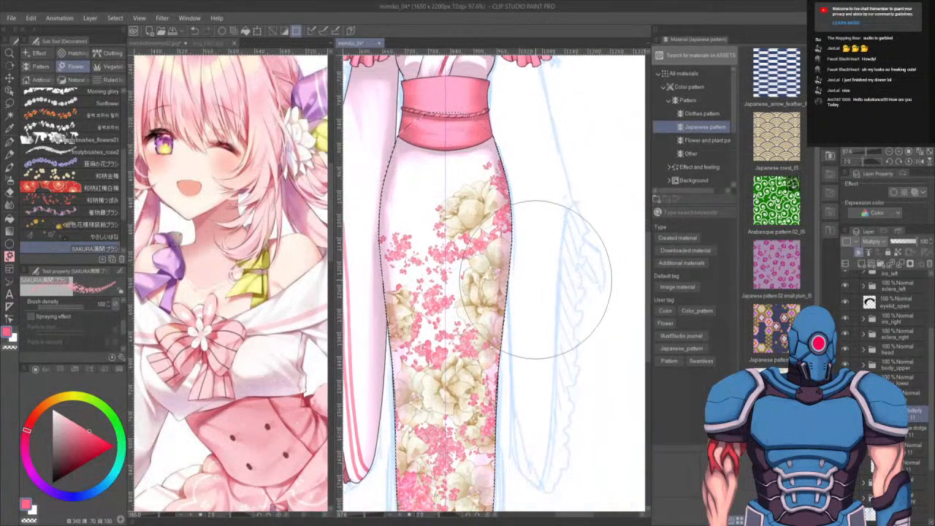
pyautogui.scroll(-1, 569, 300)
pyautogui.scroll(-1, 571, 301)
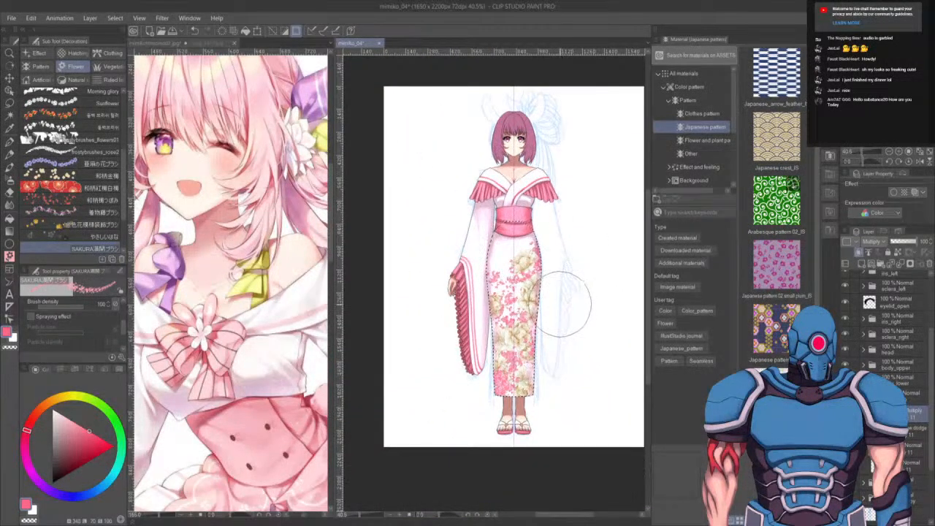
pyautogui.scroll(1, 567, 279)
pyautogui.scroll(1, 567, 282)
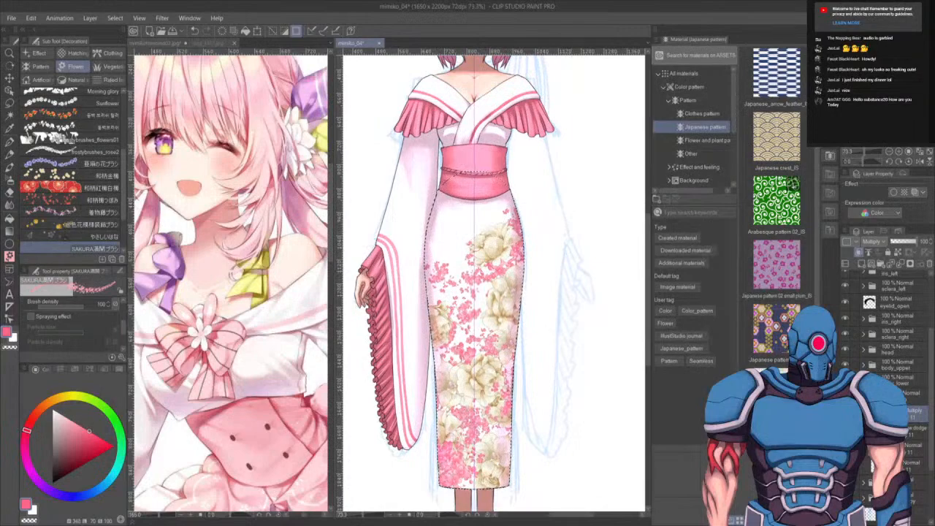
pyautogui.moveTo(504, 190)
pyautogui.mouseDown()
pyautogui.moveTo(496, 205)
pyautogui.moveTo(515, 217)
pyautogui.mouseUp()
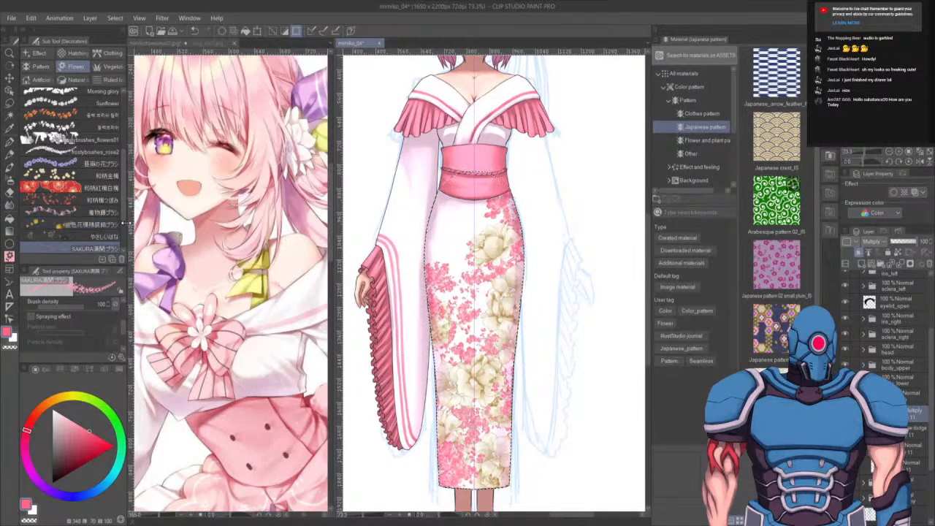
# - Switch to the やさしいはな flower brush and stamp on the upper kimono skirt, undoing the first stamp
pyautogui.click(95, 236)
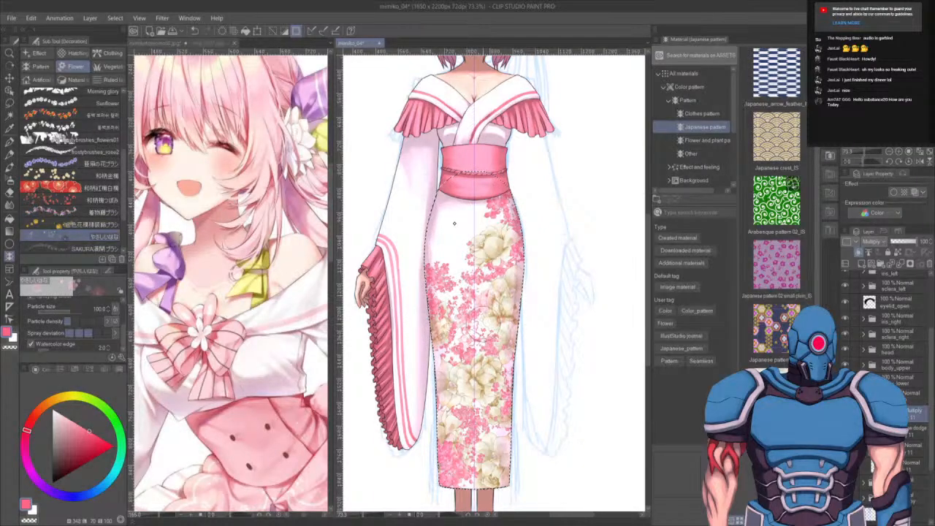
pyautogui.click(449, 250)
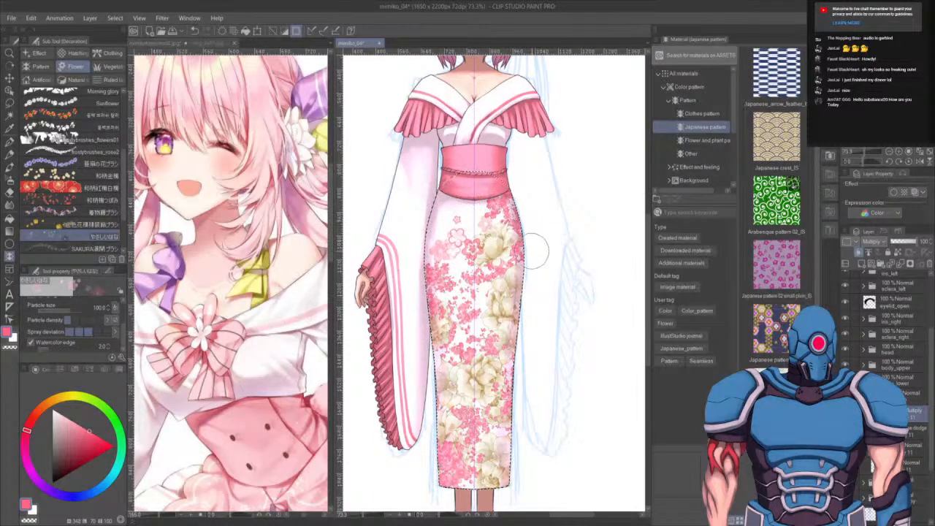
pyautogui.hotkey('ctrl', 'z')
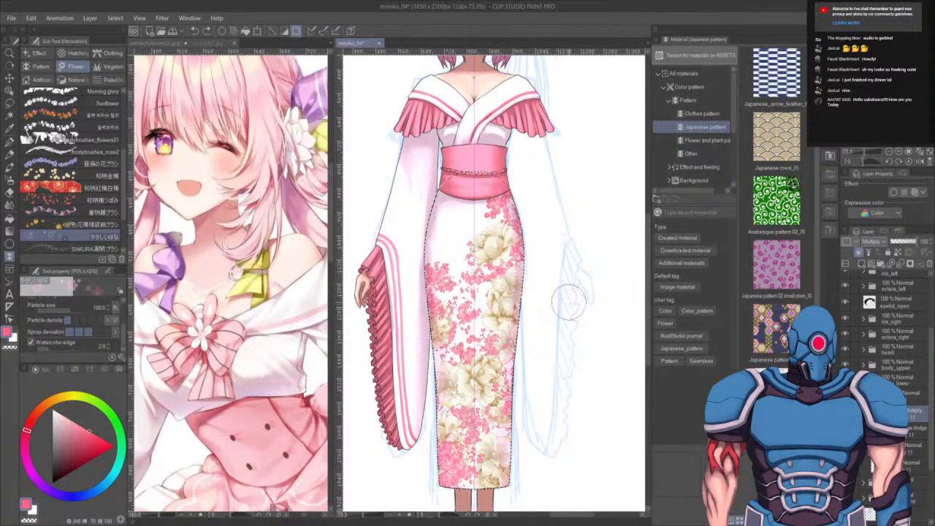
pyautogui.moveTo(455, 216); pyautogui.dragTo(443, 250)
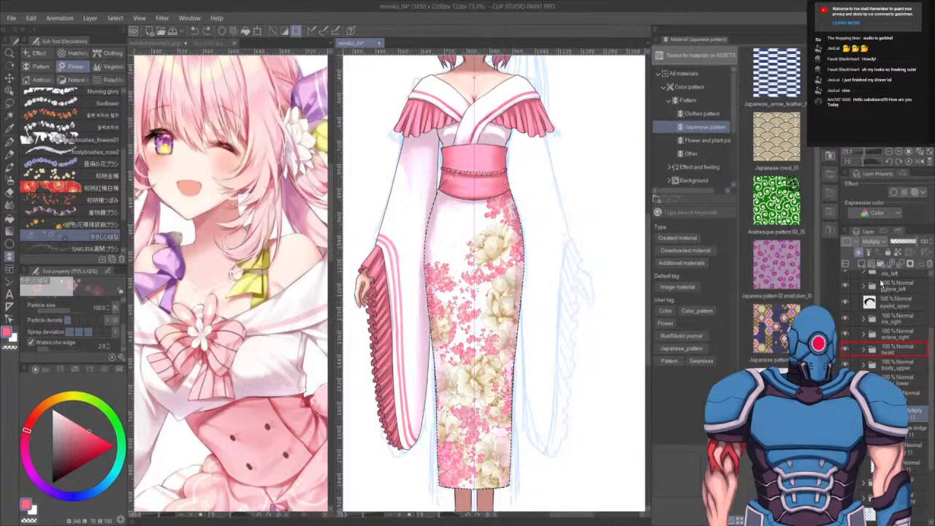
# - Toggle the visibility of a pattern layer in the layer stack to change the skirt's floral colours
pyautogui.moveTo(882, 285); pyautogui.dragTo(863, 264)
pyautogui.click(845, 414)
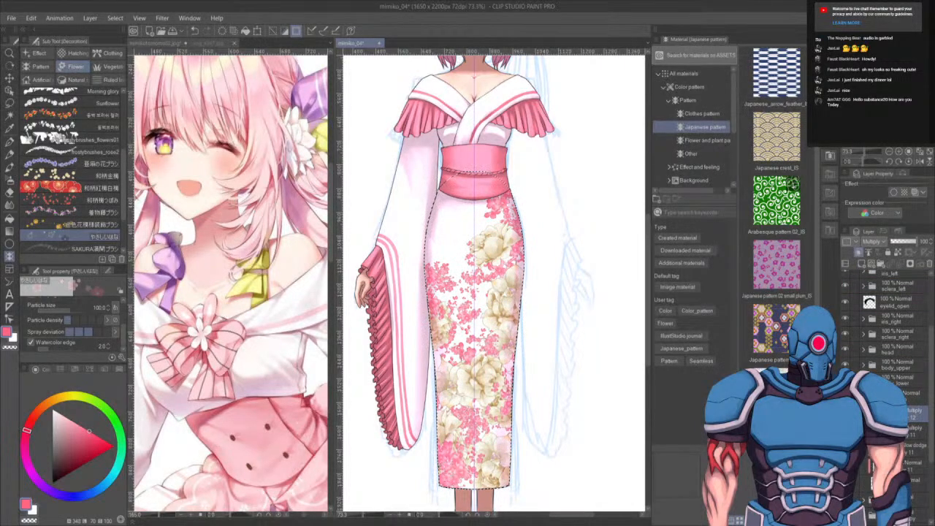
pyautogui.moveTo(618, 437); pyautogui.dragTo(511, 401)
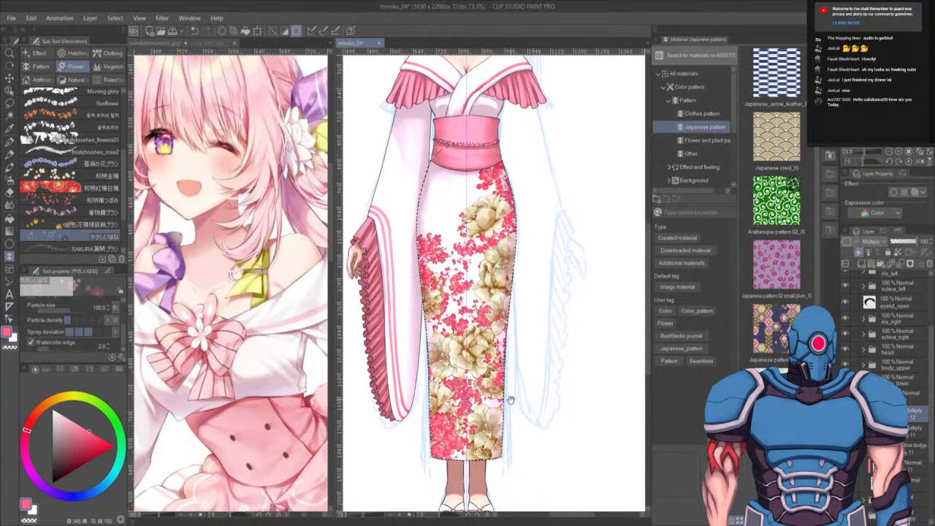
pyautogui.scroll(-5, 468, 371)
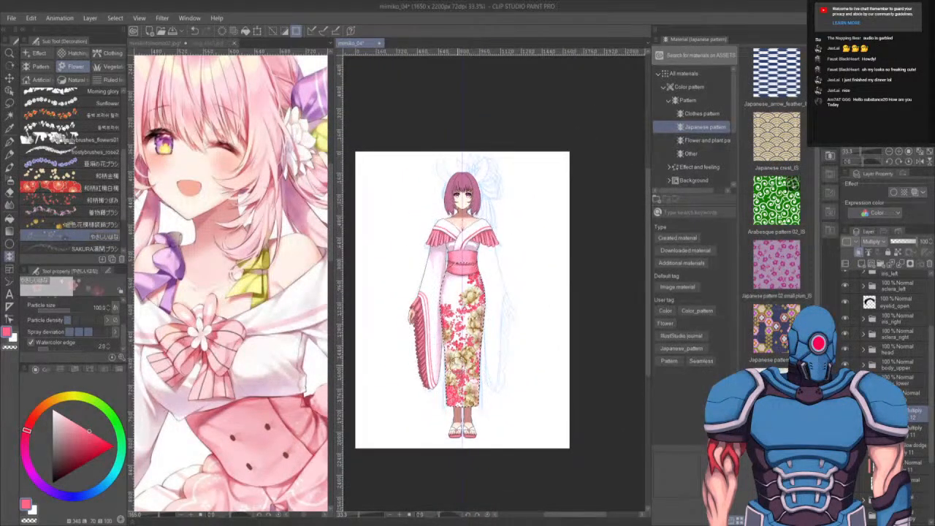
pyautogui.scroll(5, 420, 330)
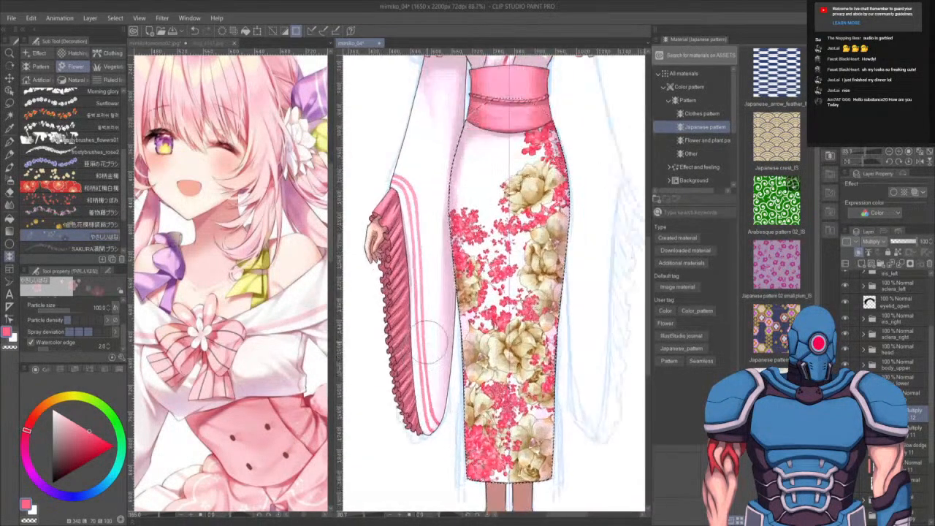
pyautogui.scroll(3, 422, 329)
pyautogui.scroll(-3, 424, 326)
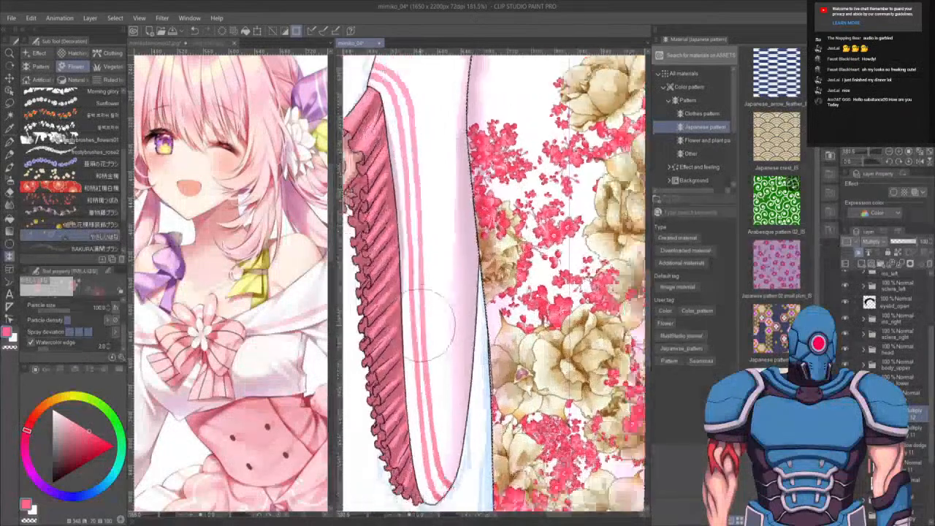
# - Select a pattern layer, set its blending mode to Normal and move it within the layer stack
pyautogui.click(914, 431)
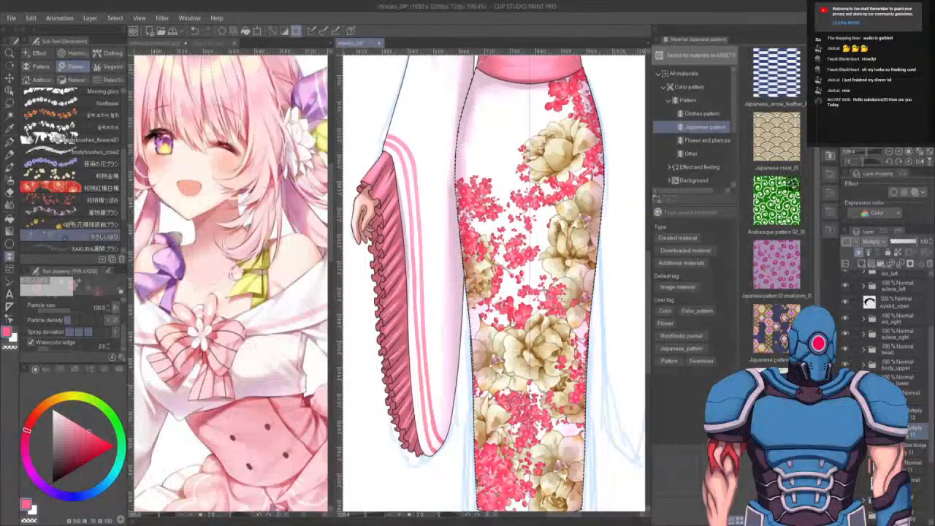
pyautogui.click(875, 256)
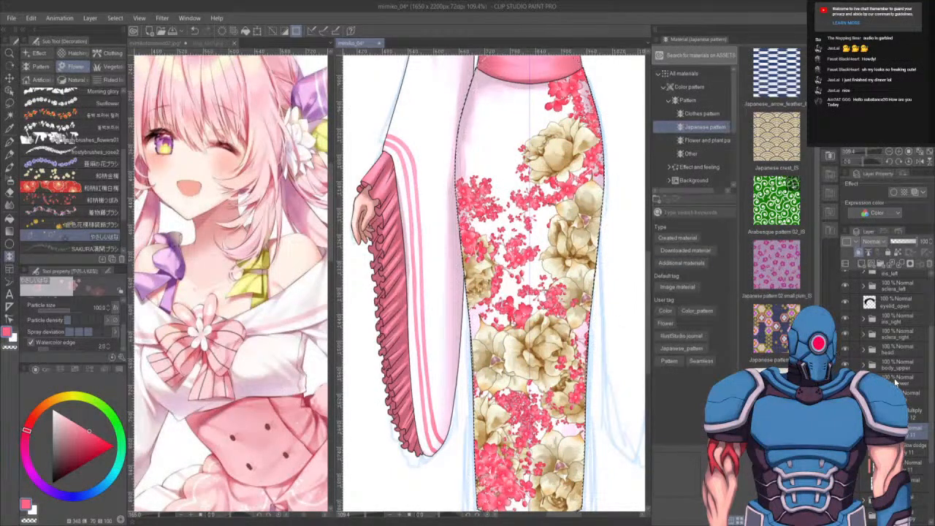
pyautogui.moveTo(911, 451); pyautogui.dragTo(910, 405)
pyautogui.moveTo(564, 406)
pyautogui.mouseDown()
pyautogui.moveTo(511, 350)
pyautogui.moveTo(491, 254)
pyautogui.moveTo(488, 336)
pyautogui.mouseUp()
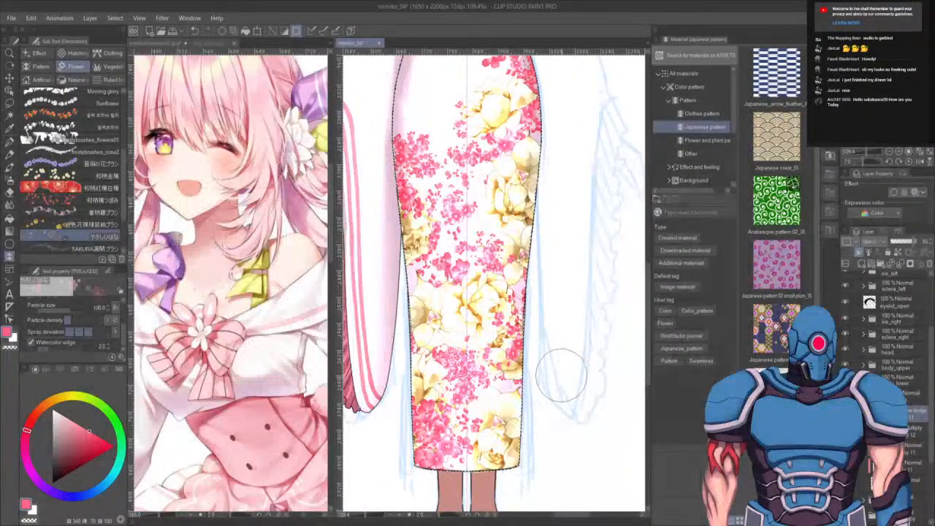
pyautogui.scroll(-3, 564, 379)
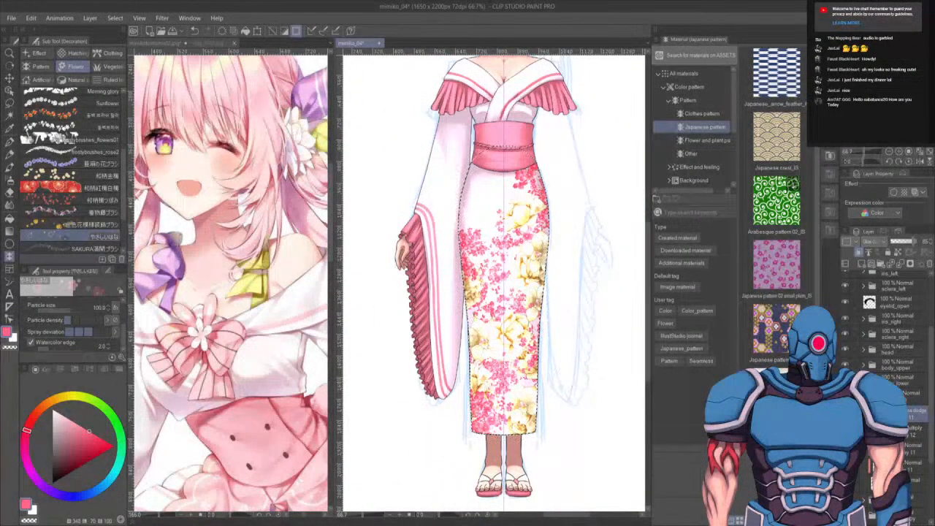
# - Toggle a pattern layer's visibility, then set the selected layer to Multiply at about 60% opacity
pyautogui.click(906, 436)
pyautogui.click(845, 431)
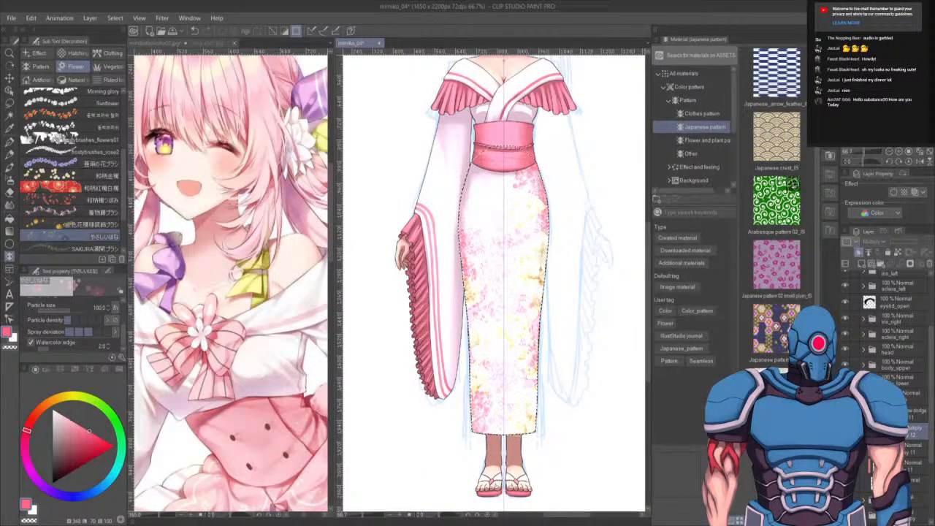
pyautogui.click(845, 431)
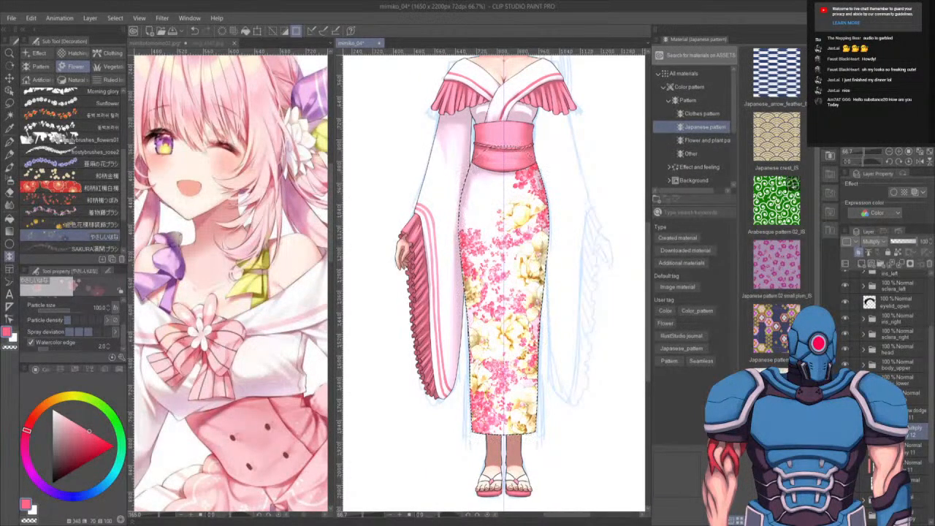
pyautogui.click(909, 412)
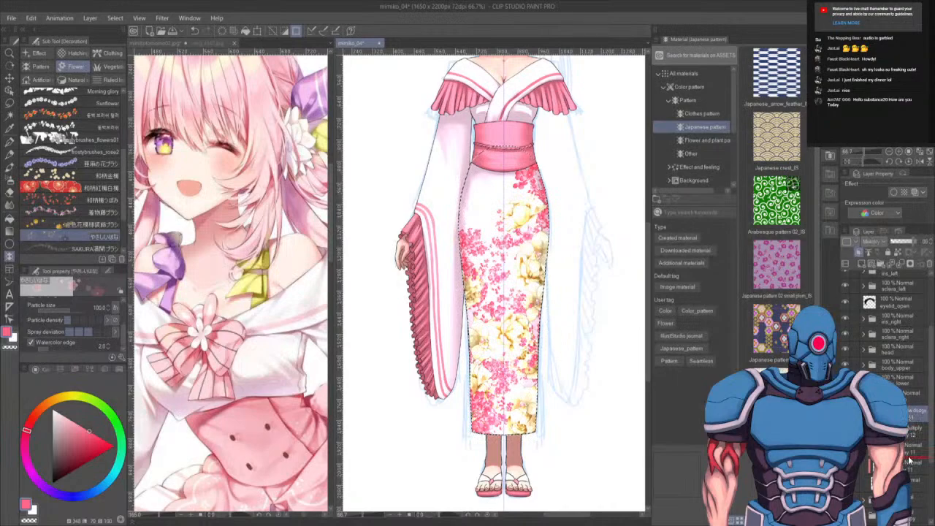
pyautogui.moveTo(910, 462); pyautogui.dragTo(910, 460)
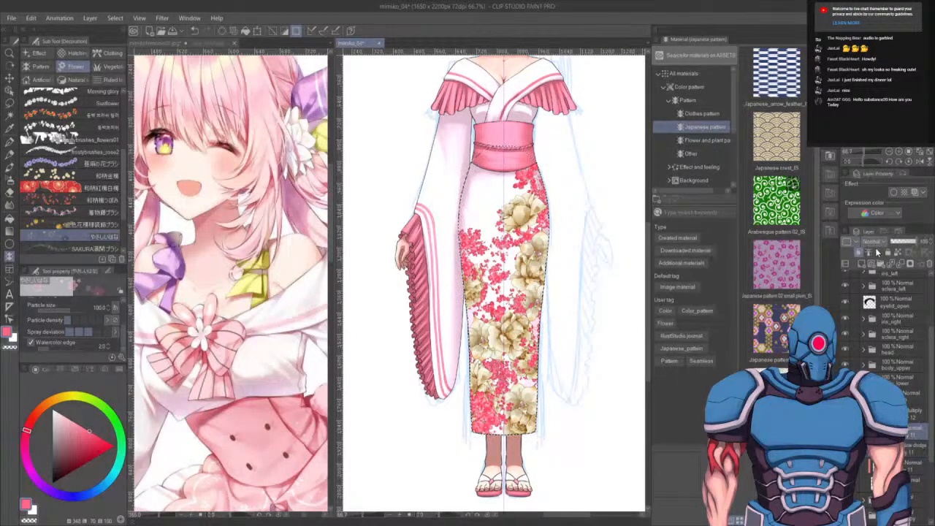
pyautogui.click(879, 288)
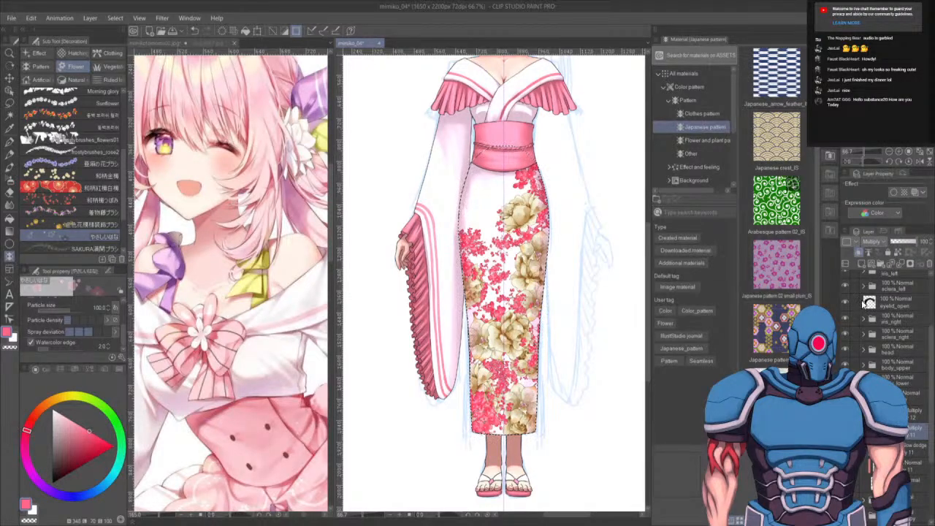
pyautogui.click(906, 241)
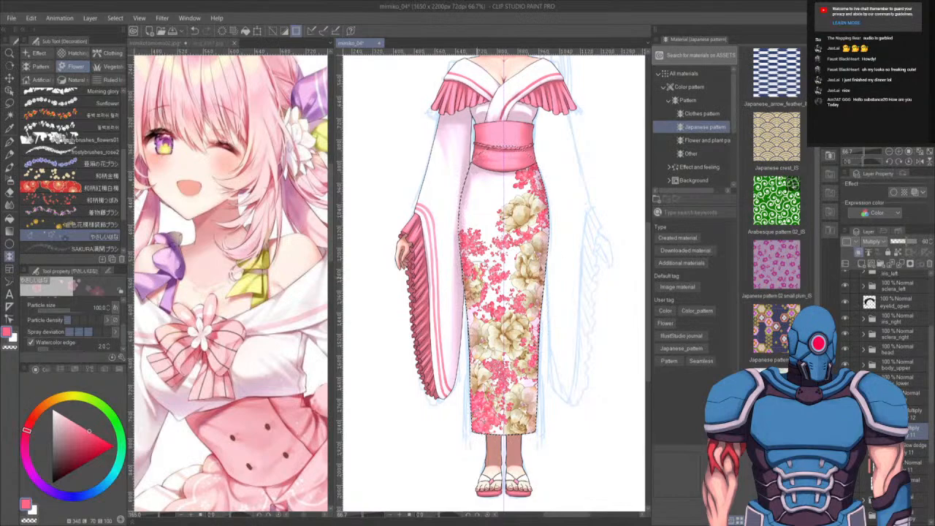
# - Zoom and pan across the kimono to examine the floral pattern on the skirt
pyautogui.scroll(2, 511, 292)
pyautogui.moveTo(568, 343)
pyautogui.mouseDown()
pyautogui.moveTo(569, 300)
pyautogui.moveTo(545, 411)
pyautogui.moveTo(537, 398)
pyautogui.mouseUp()
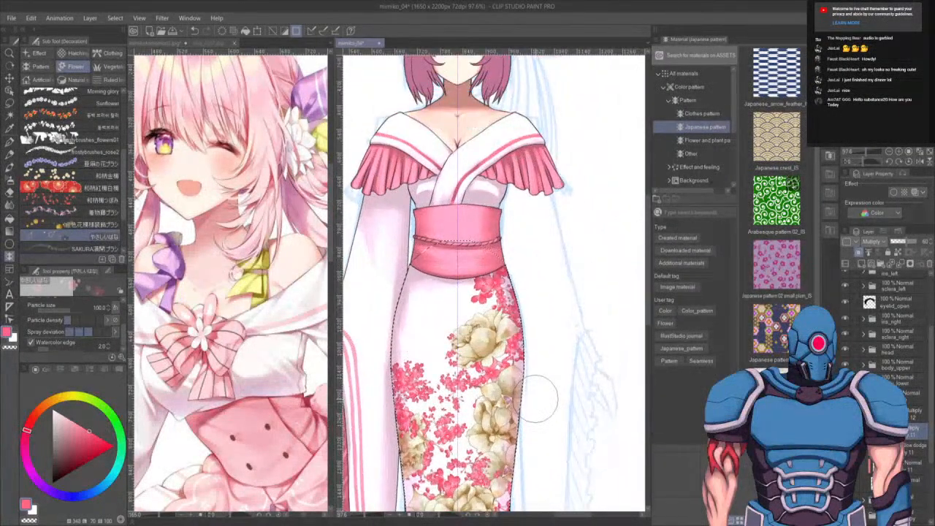
pyautogui.scroll(-3, 539, 398)
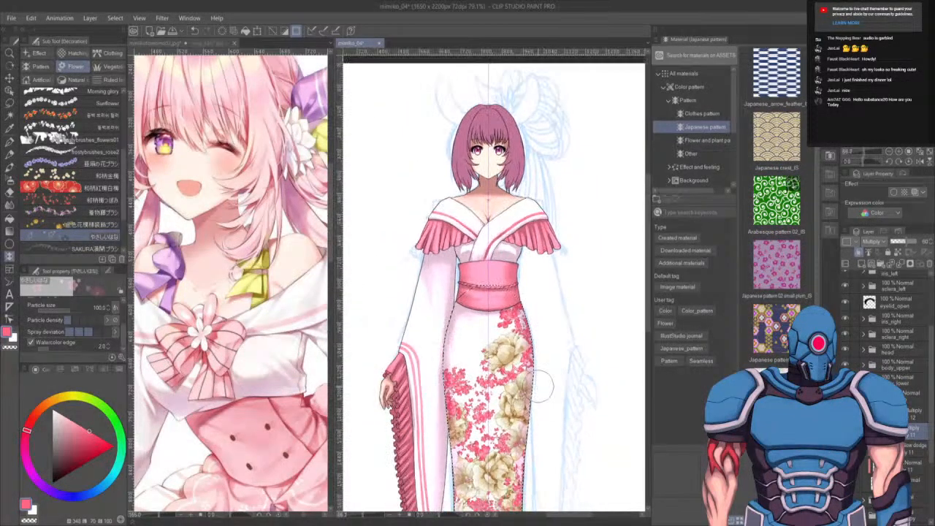
pyautogui.scroll(3, 548, 380)
pyautogui.moveTo(537, 268); pyautogui.dragTo(566, 392)
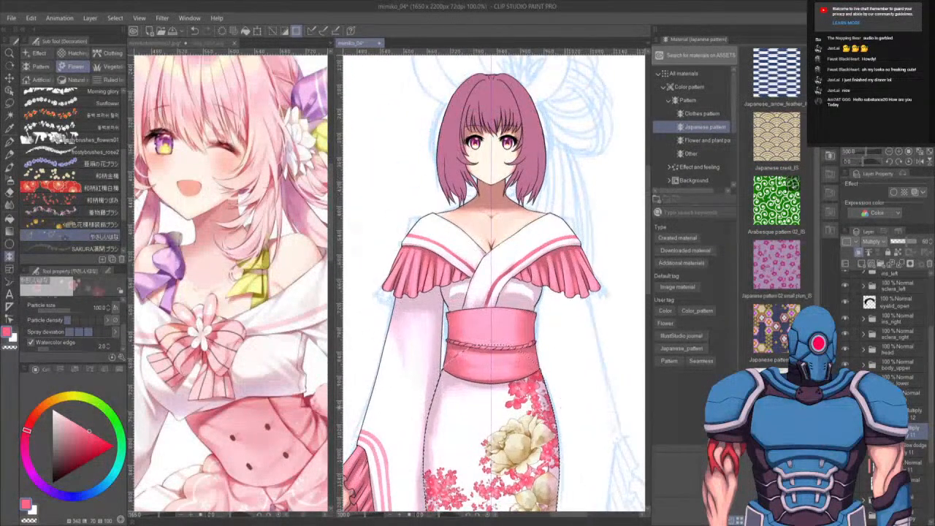
pyautogui.moveTo(529, 331)
pyautogui.mouseDown()
pyautogui.moveTo(531, 371)
pyautogui.moveTo(559, 267)
pyautogui.mouseUp()
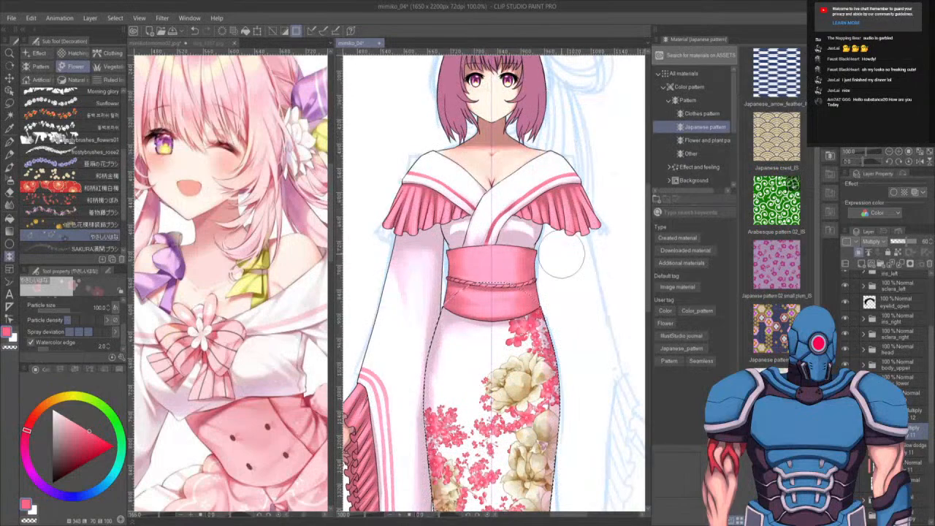
pyautogui.moveTo(515, 511); pyautogui.dragTo(542, 413)
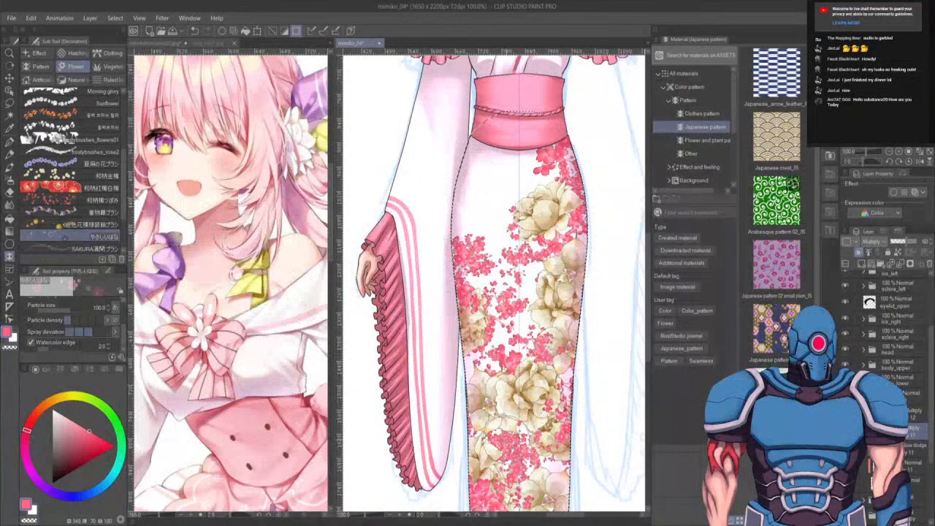
pyautogui.moveTo(539, 365); pyautogui.dragTo(535, 458)
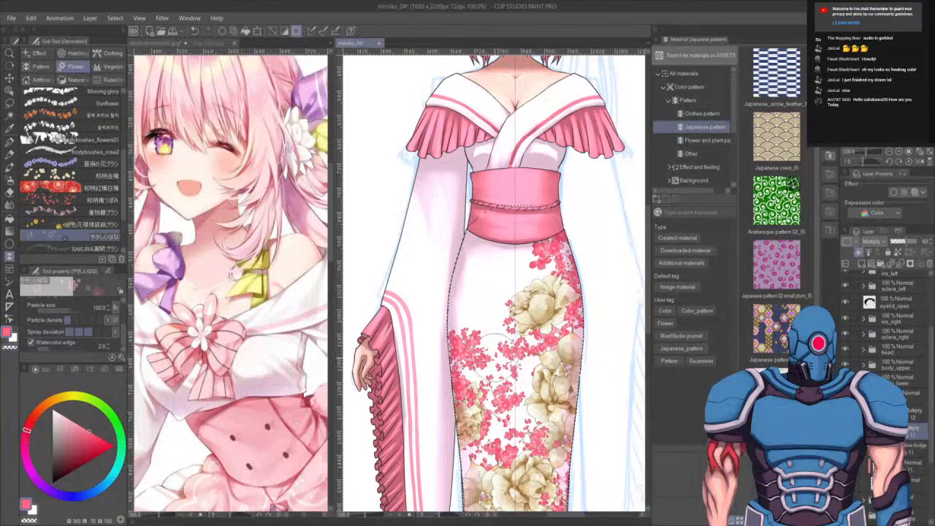
# - Paint sakura petals with the SAKURA brush across the upper skirt just below the obi
pyautogui.moveTo(490, 341); pyautogui.dragTo(491, 180)
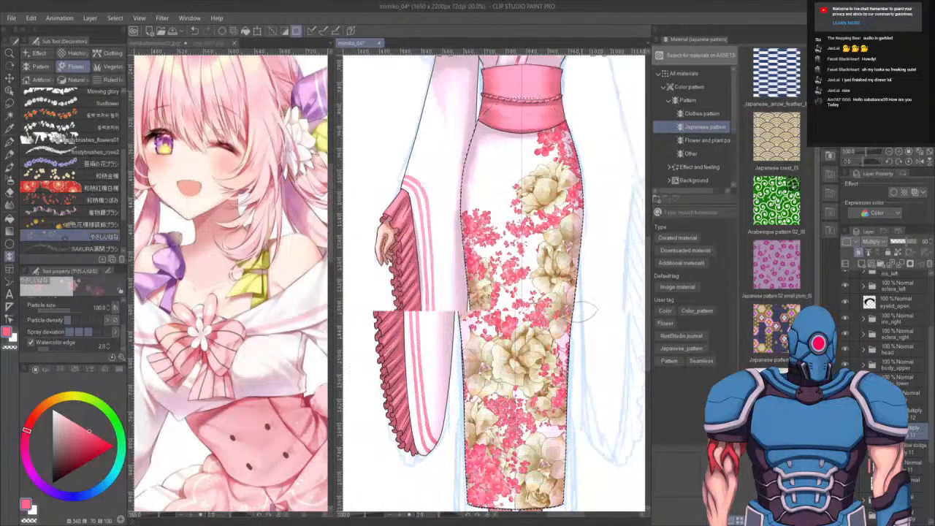
pyautogui.scroll(-2, 562, 317)
pyautogui.moveTo(915, 424); pyautogui.dragTo(918, 295)
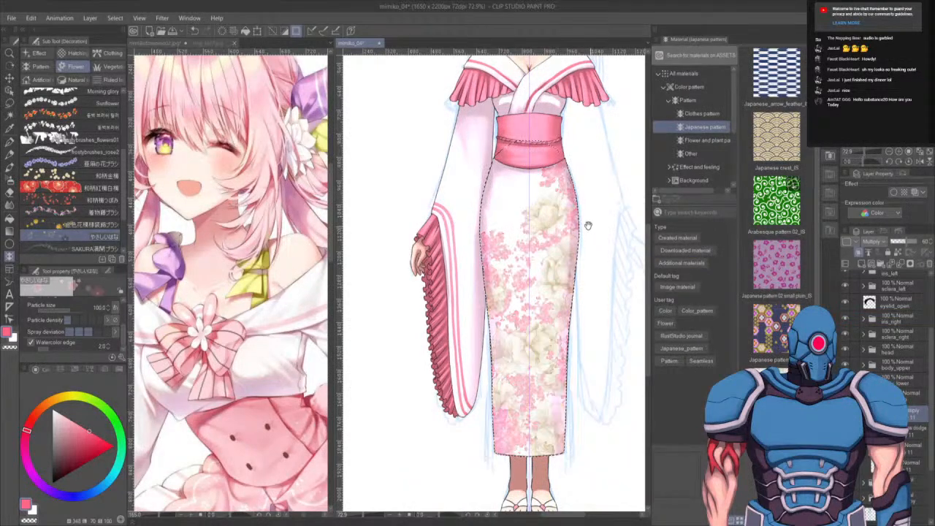
pyautogui.moveTo(594, 270); pyautogui.dragTo(584, 303)
pyautogui.scroll(4, 583, 300)
pyautogui.moveTo(570, 249); pyautogui.dragTo(603, 330)
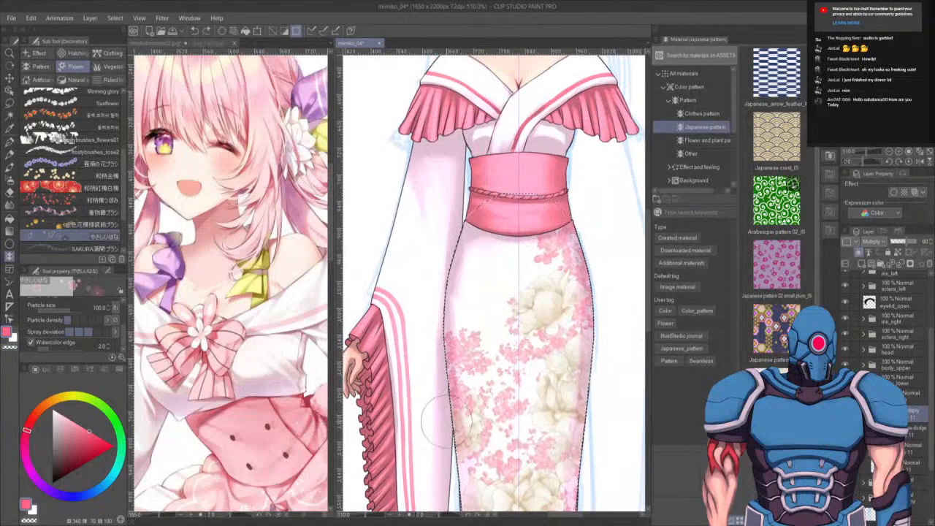
pyautogui.click(69, 248)
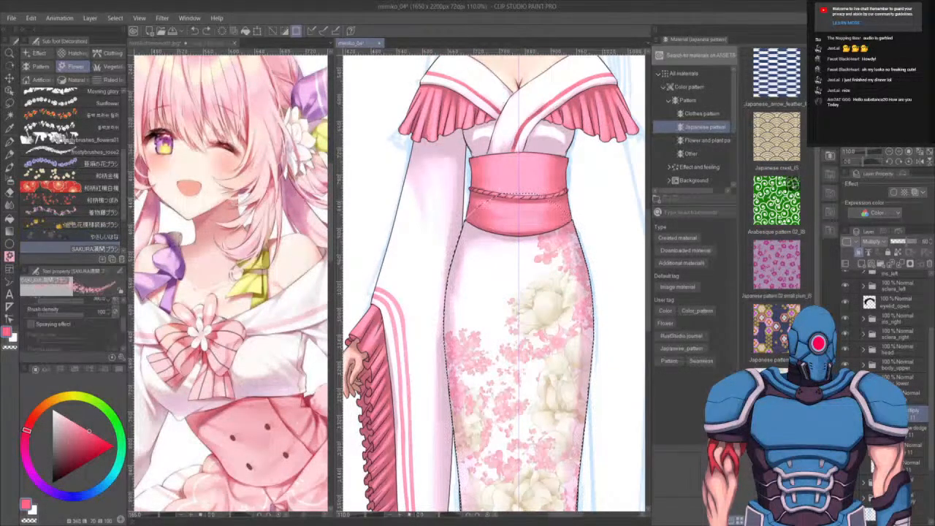
pyautogui.moveTo(529, 253); pyautogui.dragTo(503, 286)
pyautogui.hotkey('ctrl', 'z')
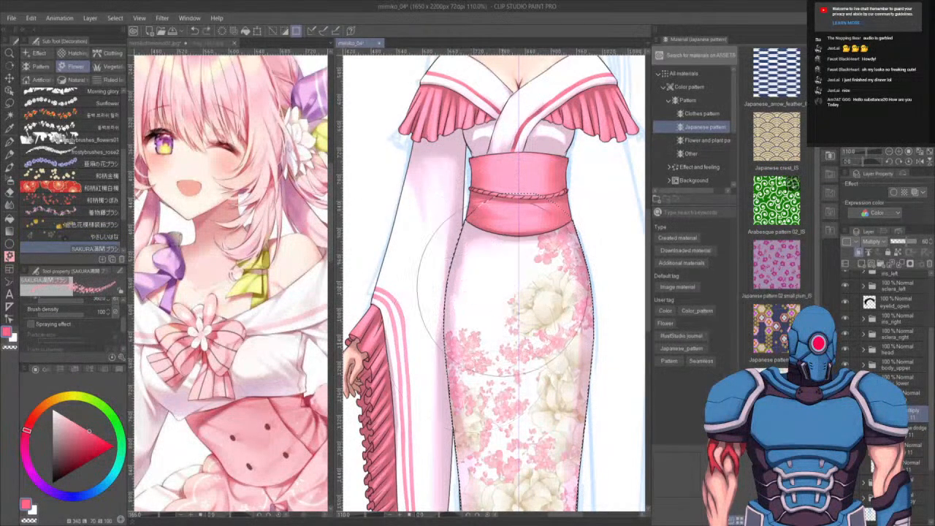
pyautogui.moveTo(517, 250); pyautogui.dragTo(508, 274)
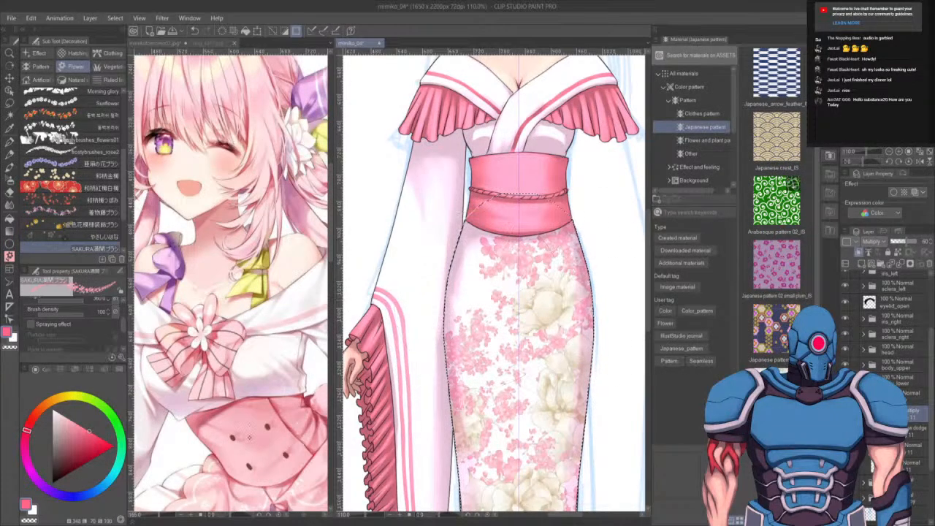
# - Switch to a cream flower brush and stamp cream blossoms onto the skirt's floral pattern
pyautogui.scroll(-3, 73, 171)
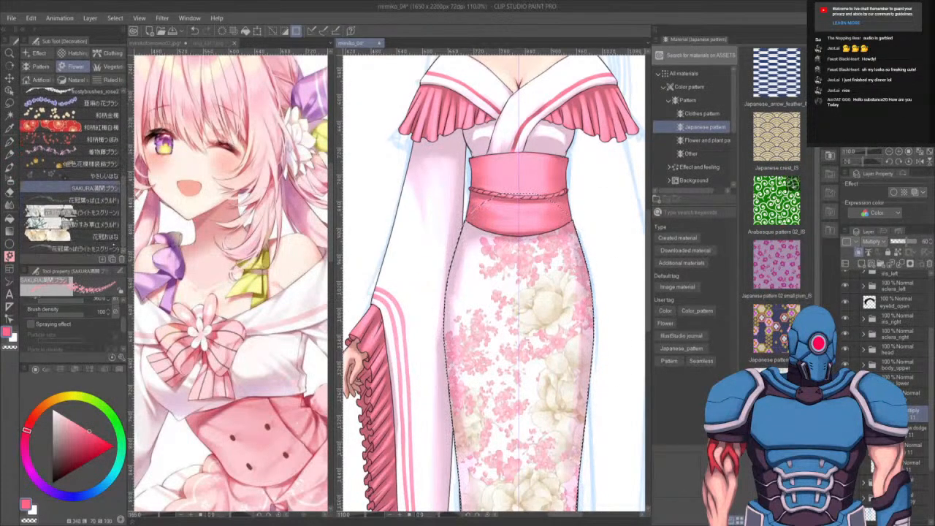
pyautogui.click(69, 236)
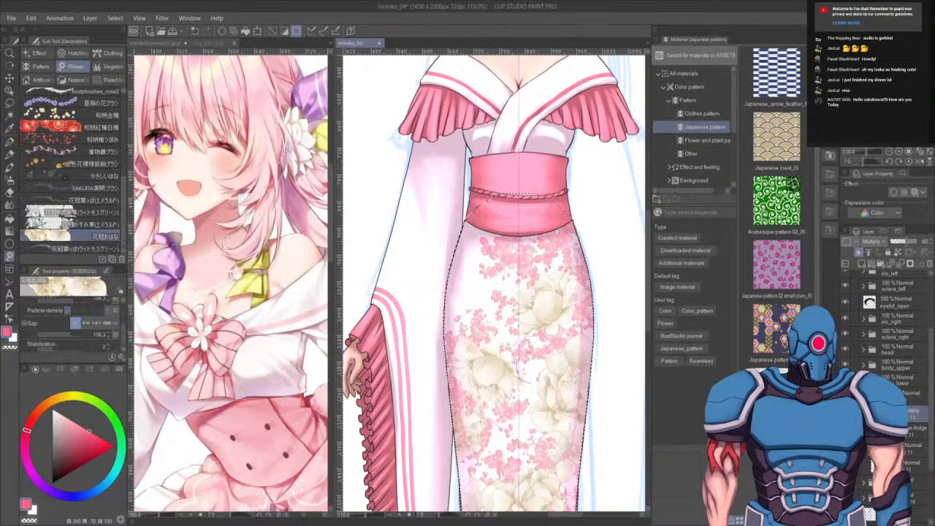
pyautogui.moveTo(566, 381); pyautogui.dragTo(584, 203)
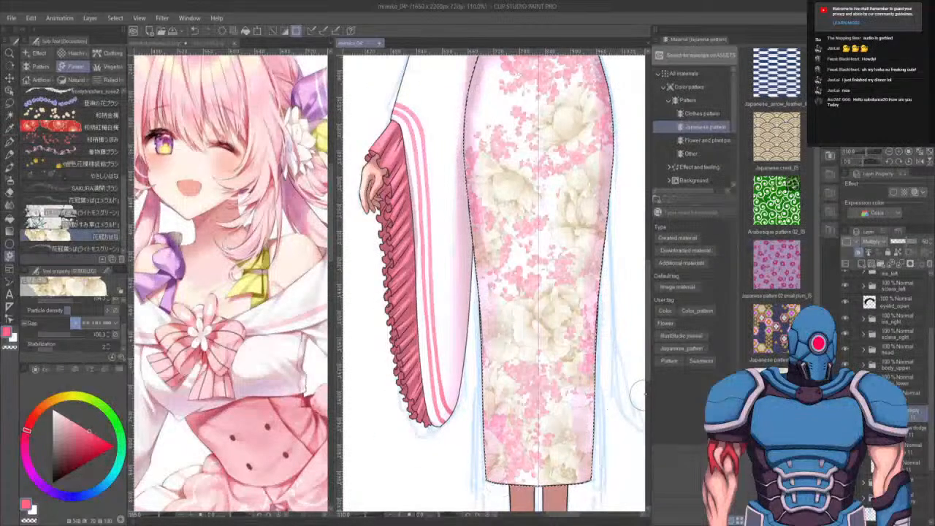
pyautogui.moveTo(591, 304); pyautogui.dragTo(592, 460)
pyautogui.click(582, 221)
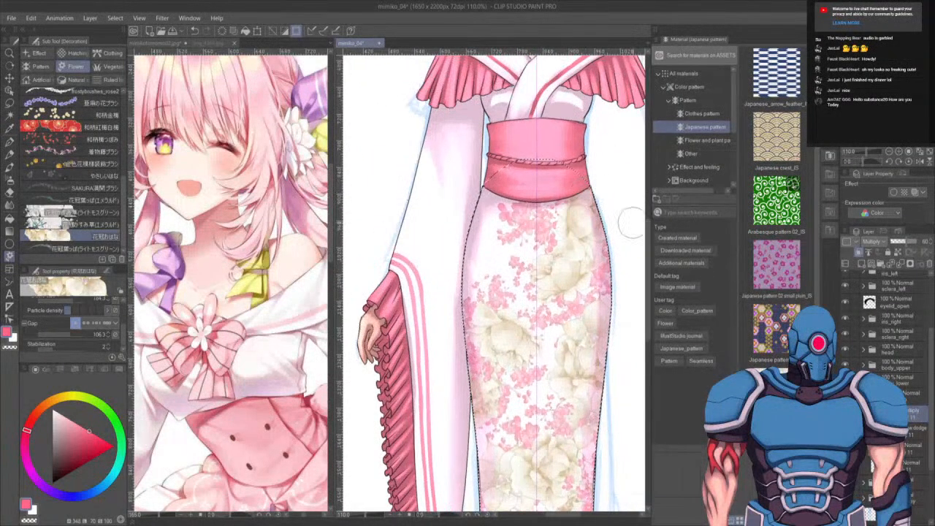
pyautogui.moveTo(535, 319); pyautogui.dragTo(529, 340)
pyautogui.scroll(-4, 528, 340)
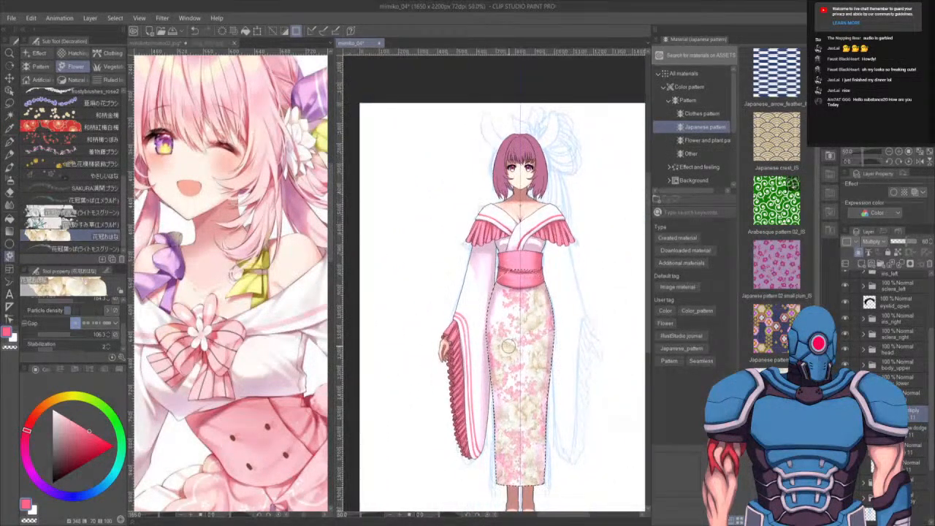
# - Move a pattern layer within the layer stack to change how the skirt's floral pattern shows
pyautogui.click(787, 242)
pyautogui.moveTo(864, 309); pyautogui.dragTo(861, 263)
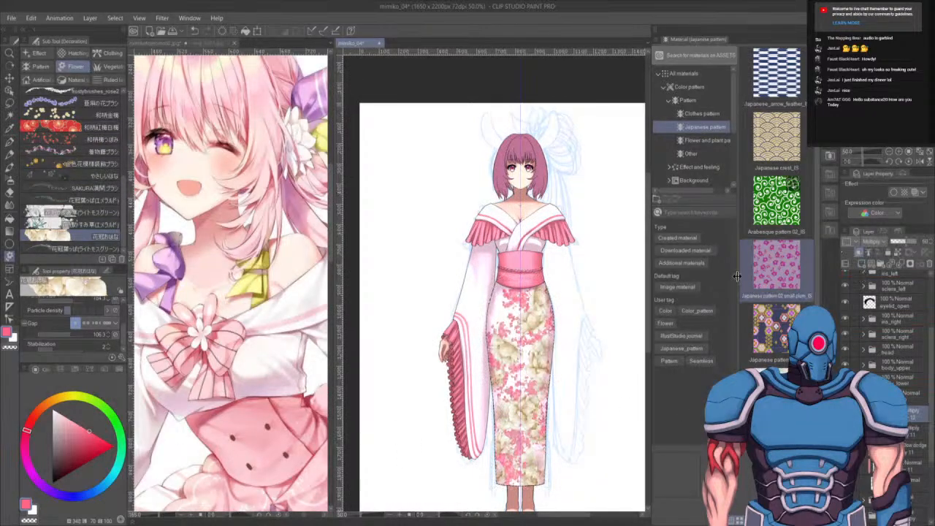
pyautogui.hotkey('ctrl', '-')
pyautogui.scroll(4, 518, 374)
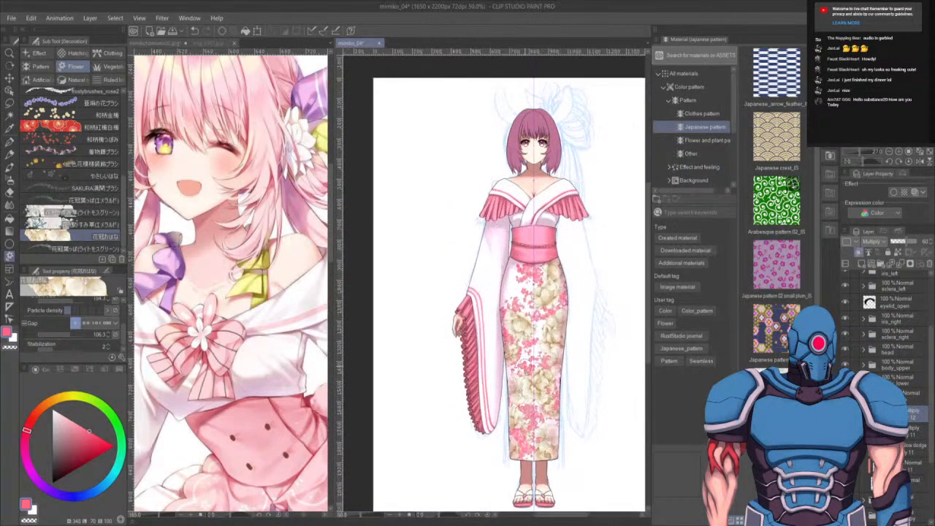
pyautogui.moveTo(551, 385); pyautogui.dragTo(506, 352)
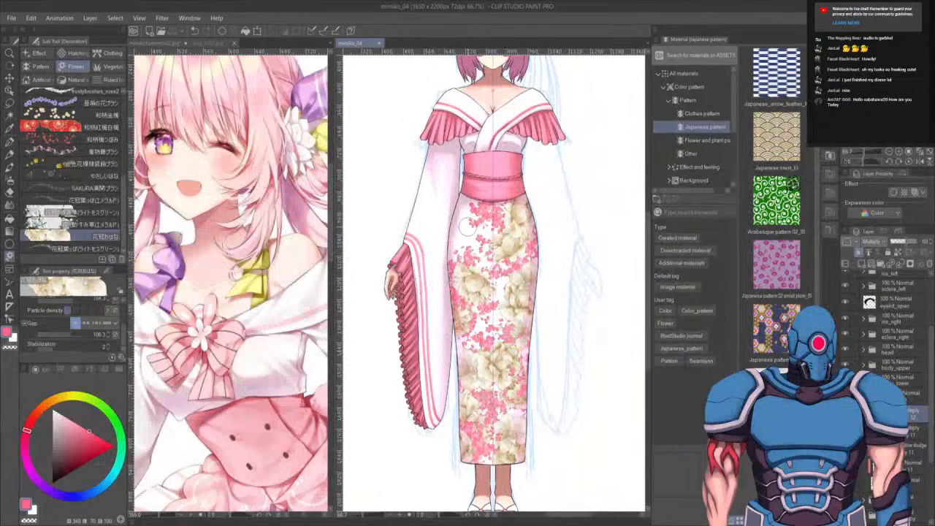
pyautogui.scroll(-4, 483, 211)
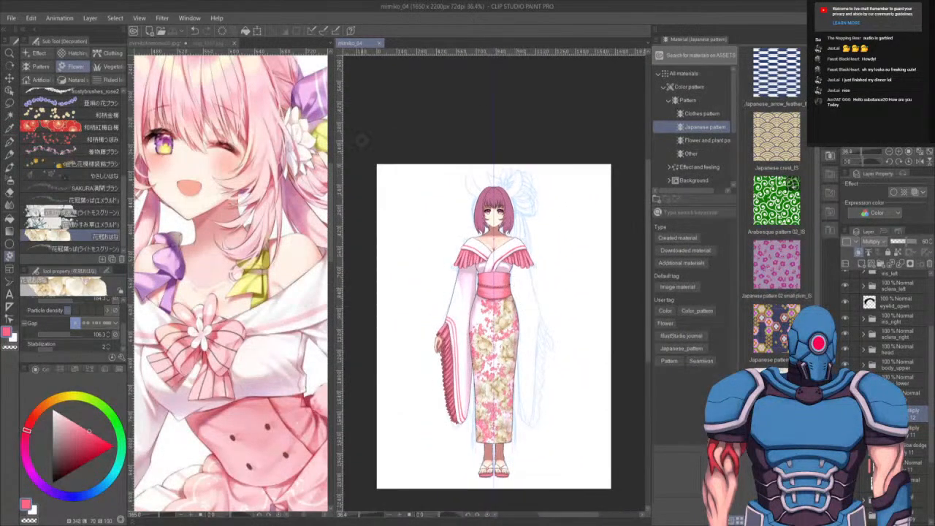
# - Open the yukata reference photo and pan and zoom across its floral pattern and obi
pyautogui.click(206, 43)
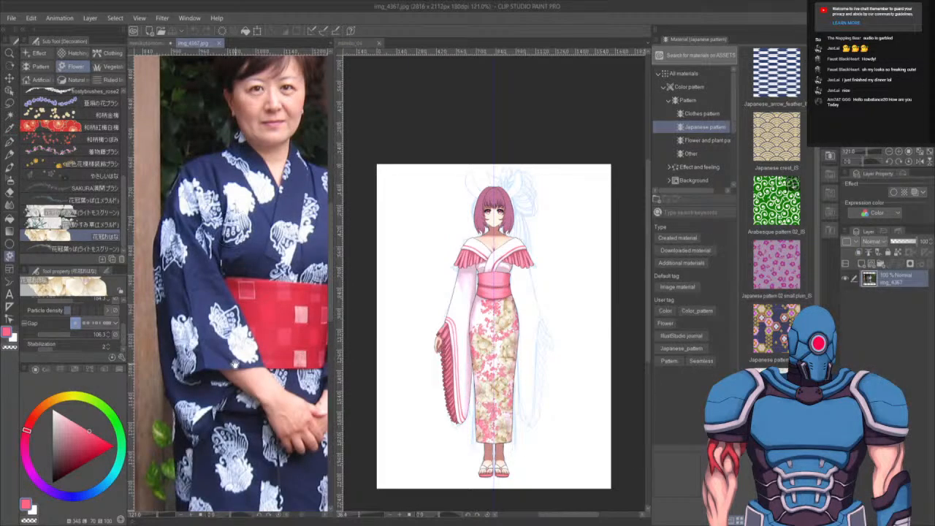
pyautogui.scroll(4, 230, 277)
pyautogui.scroll(-4, 157, 314)
pyautogui.scroll(1, 157, 314)
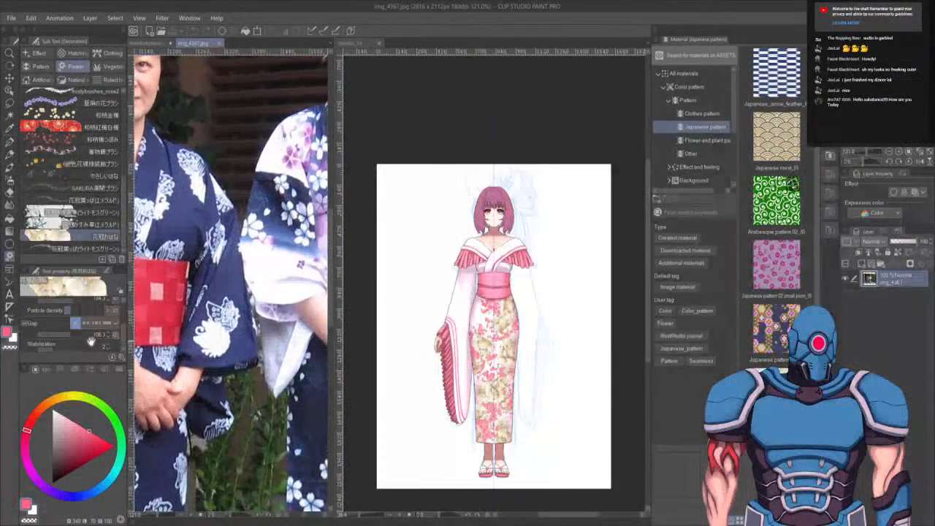
pyautogui.scroll(4, 157, 314)
pyautogui.moveTo(157, 314); pyautogui.dragTo(102, 381)
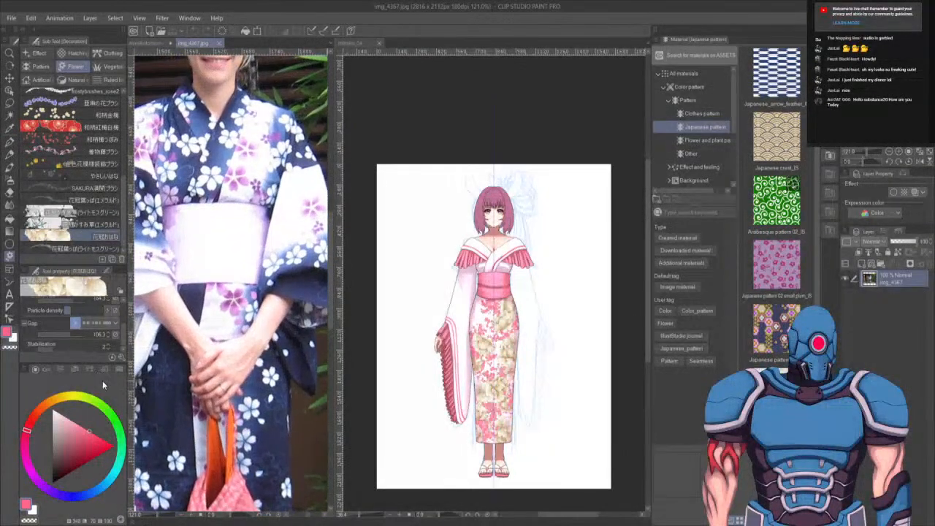
pyautogui.moveTo(230, 405); pyautogui.dragTo(224, 345)
pyautogui.scroll(5, 484, 316)
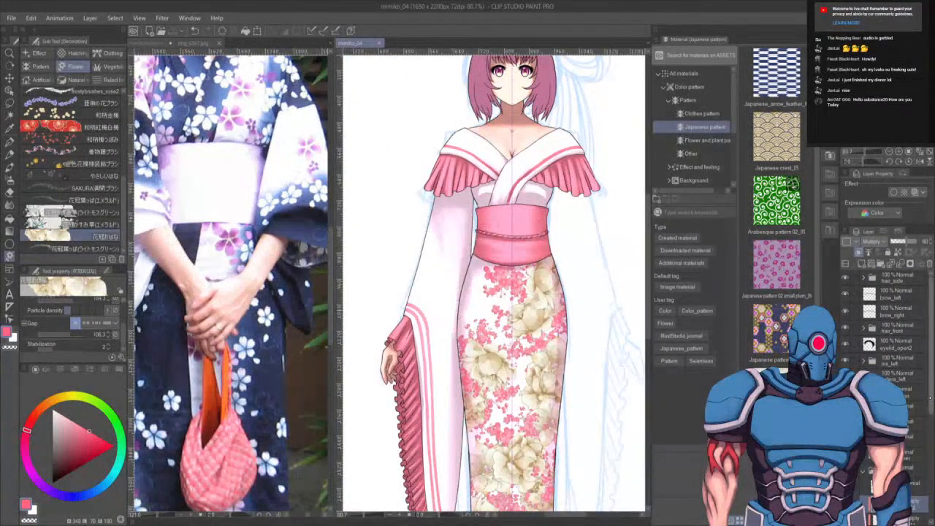
# - Try painting sakura petals over the kimono's sleeve with the SAKURA brush
pyautogui.scroll(-1, 931, 413)
pyautogui.scroll(-1, 931, 413)
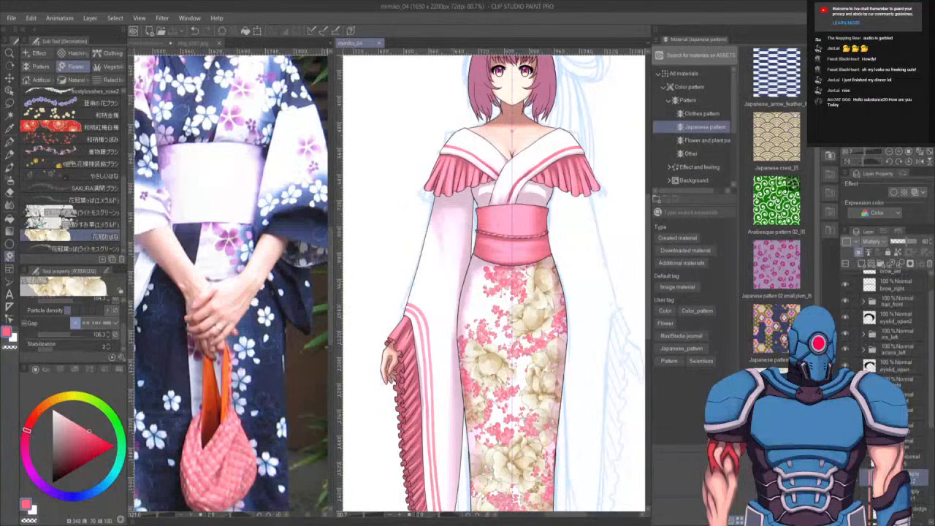
pyautogui.click(906, 441)
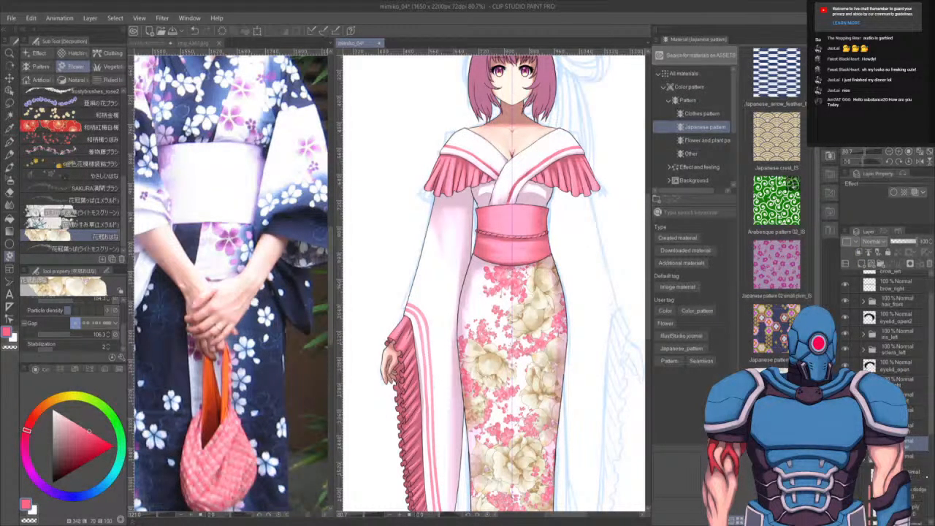
pyautogui.click(914, 504)
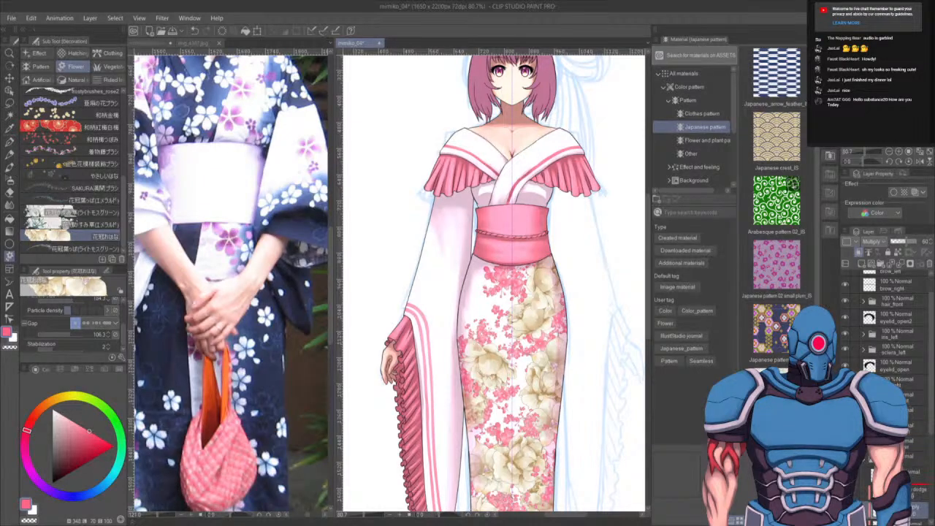
pyautogui.moveTo(915, 505); pyautogui.dragTo(914, 485)
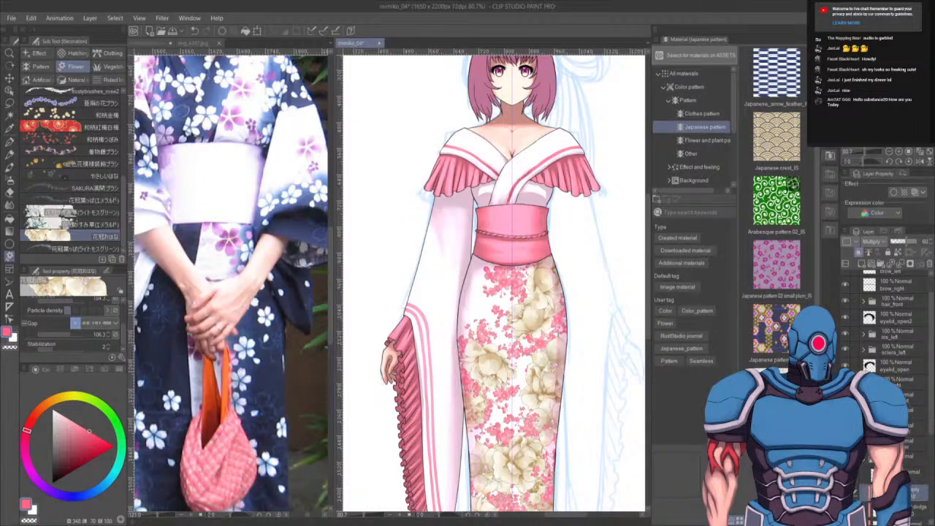
pyautogui.press('b')
pyautogui.press('b')
pyautogui.press('b')
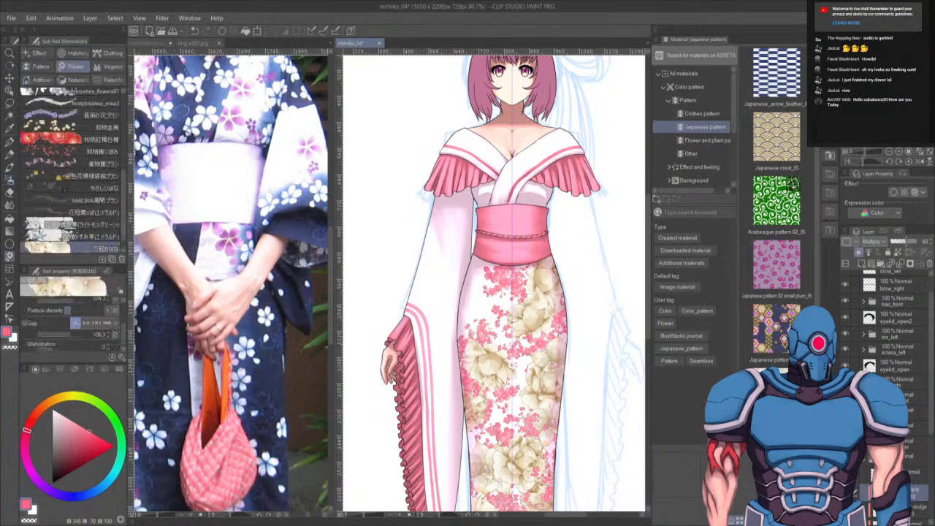
pyautogui.click(94, 200)
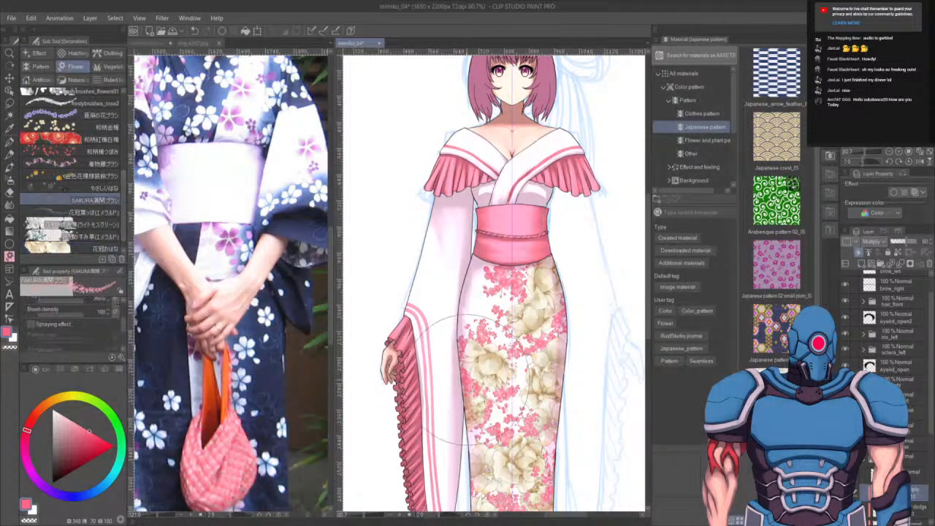
pyautogui.moveTo(453, 287); pyautogui.dragTo(453, 338)
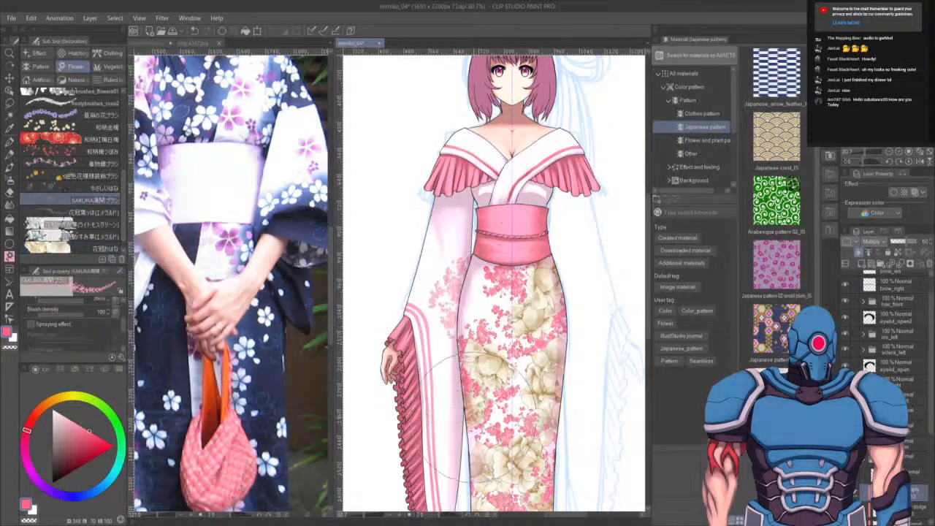
pyautogui.moveTo(458, 422)
pyautogui.mouseDown()
pyautogui.moveTo(458, 294)
pyautogui.moveTo(458, 308)
pyautogui.mouseUp()
pyautogui.moveTo(463, 325); pyautogui.dragTo(468, 347)
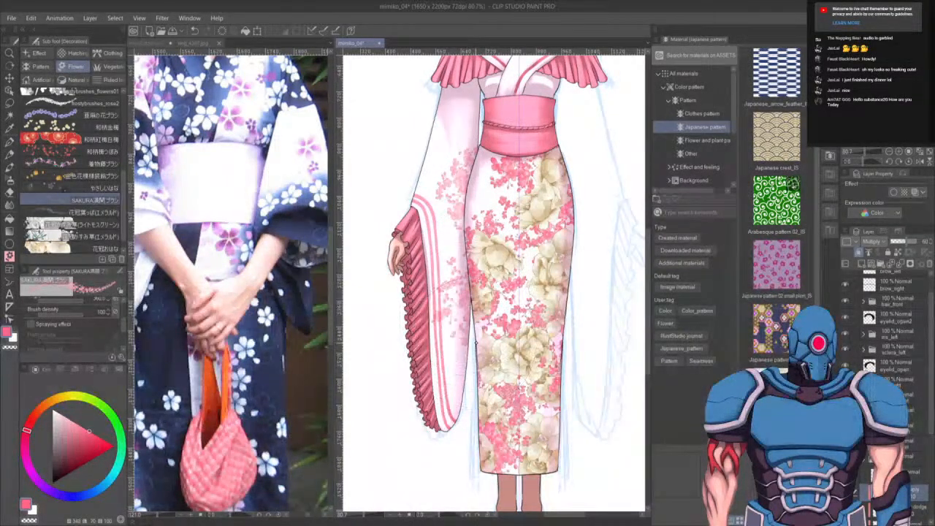
pyautogui.hotkey('ctrl', 'z')
pyautogui.hotkey('ctrl', 'z')
pyautogui.hotkey('ctrl', 'z')
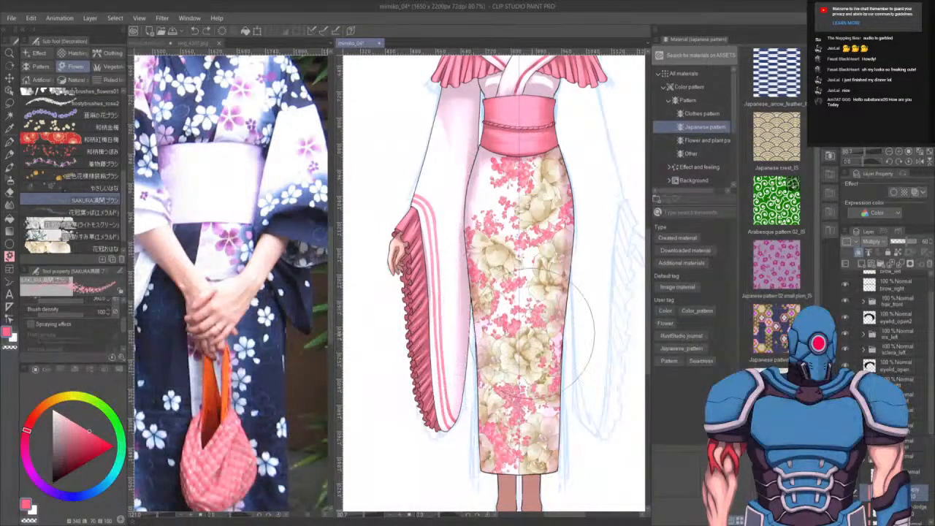
# - Select the sleeve layer's contents and paint sakura petals over the left-hand sleeve with the SAKURA brush
pyautogui.scroll(-4, 888, 329)
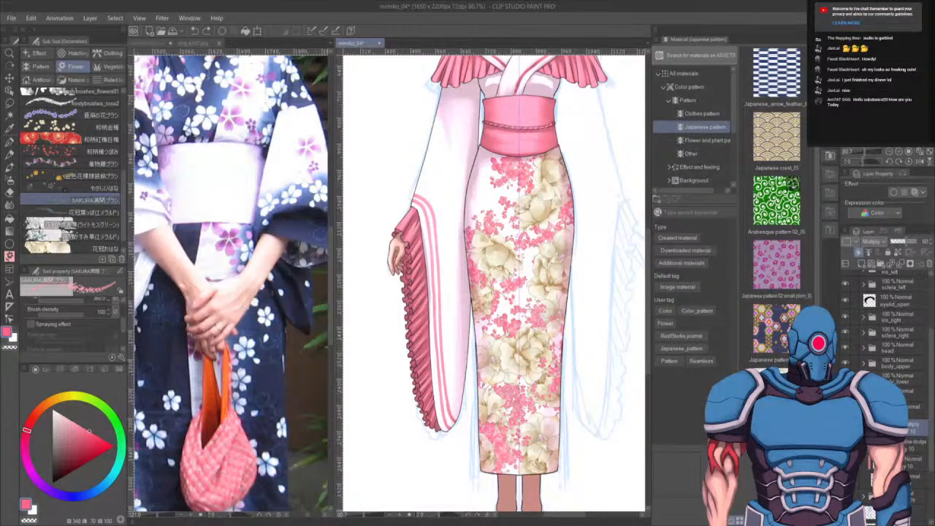
pyautogui.keyDown('ctrl'); pyautogui.click(870, 480); pyautogui.keyUp('ctrl')
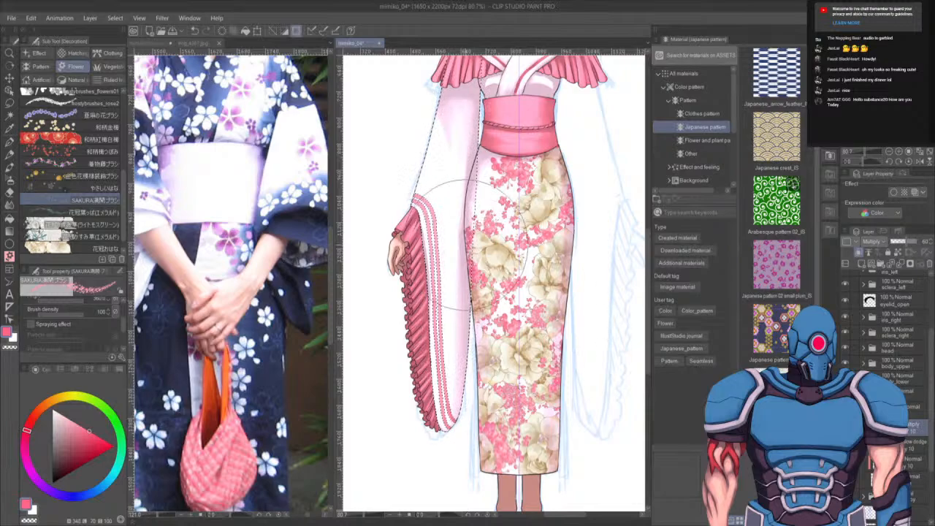
pyautogui.moveTo(465, 209)
pyautogui.mouseDown()
pyautogui.moveTo(470, 270)
pyautogui.moveTo(456, 422)
pyautogui.moveTo(428, 313)
pyautogui.mouseUp()
pyautogui.moveTo(474, 159); pyautogui.dragTo(445, 178)
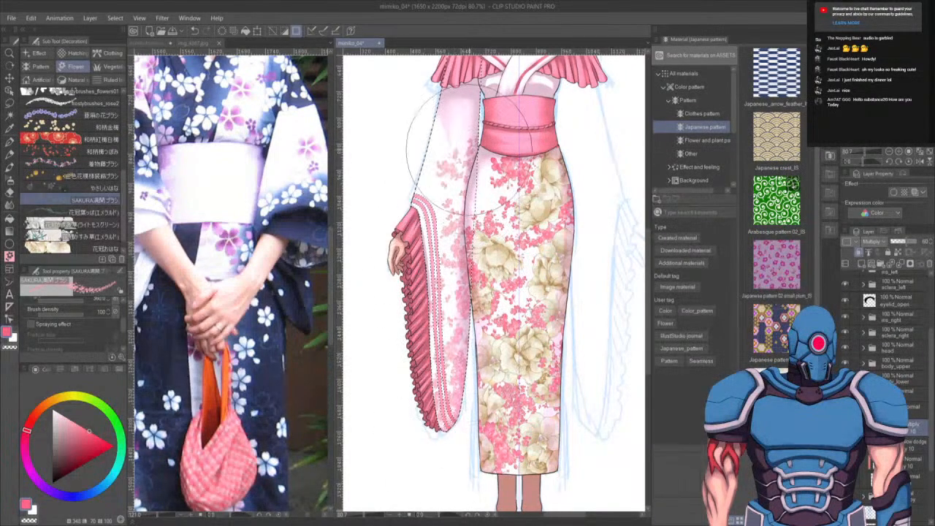
# - Add cream blossoms over the sleeve with the cream flower brush and clear the selection
pyautogui.click(96, 249)
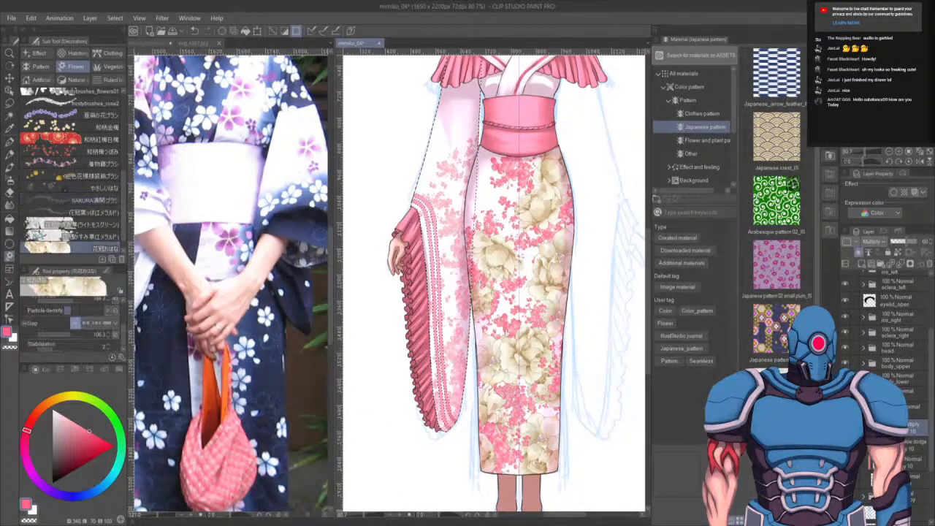
pyautogui.click(455, 261)
pyautogui.moveTo(454, 262)
pyautogui.mouseDown()
pyautogui.moveTo(473, 346)
pyautogui.moveTo(461, 399)
pyautogui.moveTo(445, 417)
pyautogui.moveTo(433, 268)
pyautogui.mouseUp()
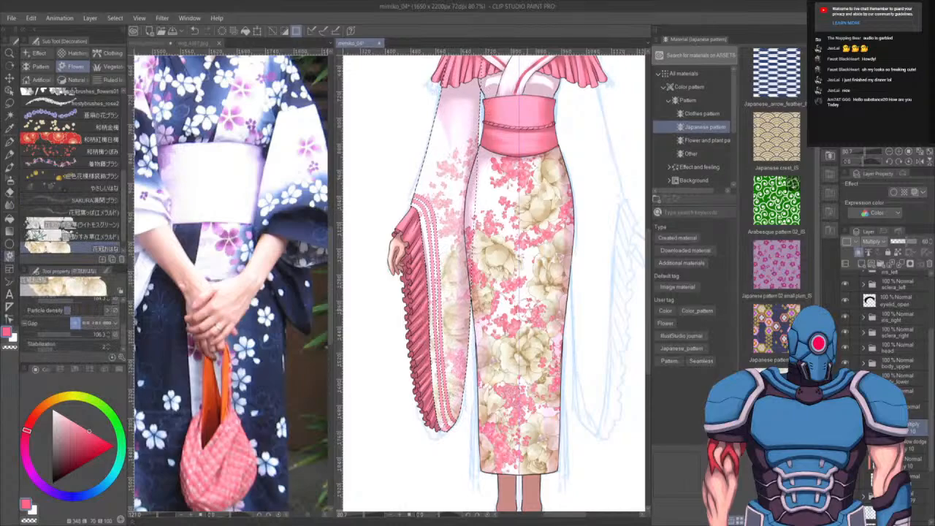
pyautogui.moveTo(487, 196); pyautogui.dragTo(474, 271)
pyautogui.click(435, 282)
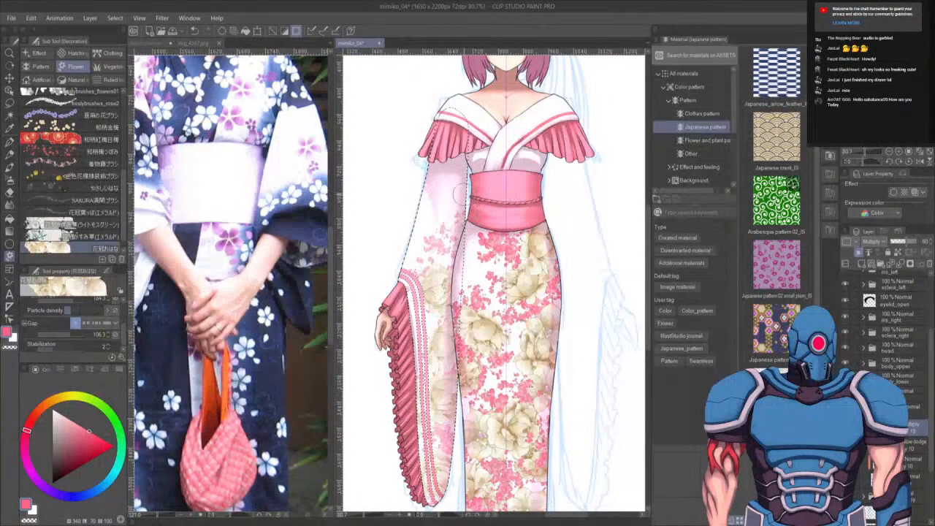
pyautogui.hotkey('ctrl', 'd')
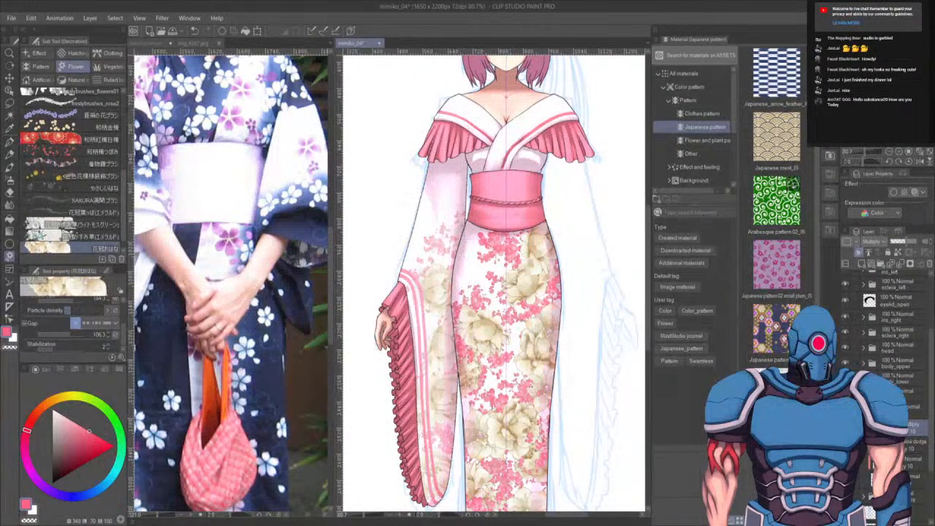
# - Duplicate the decorated sleeve onto the opposite arm by flipping it horizontally while keeping the original image
pyautogui.moveTo(902, 427); pyautogui.dragTo(861, 264)
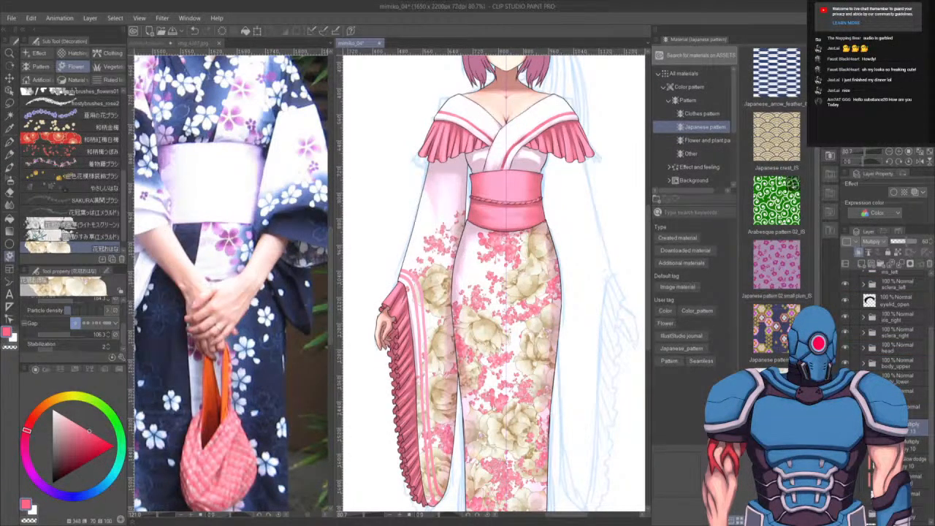
pyautogui.scroll(-3, 510, 257)
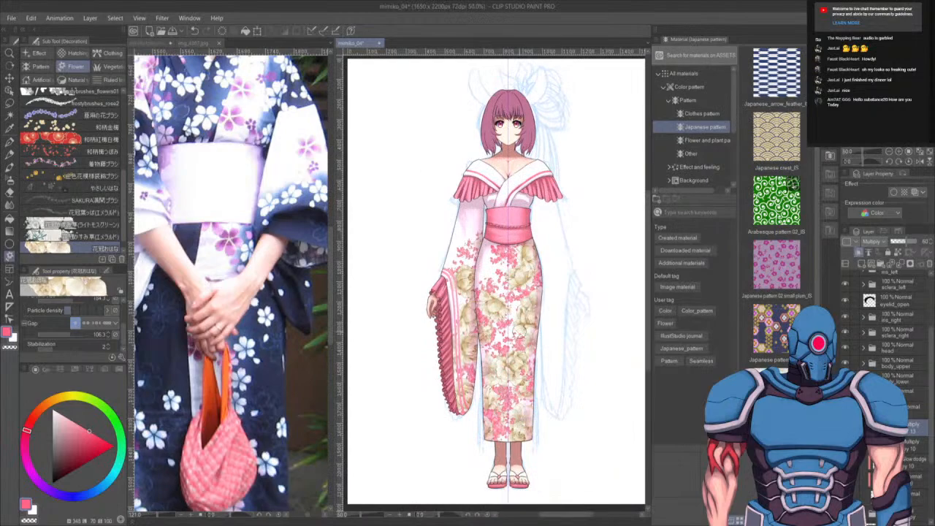
pyautogui.press('k')
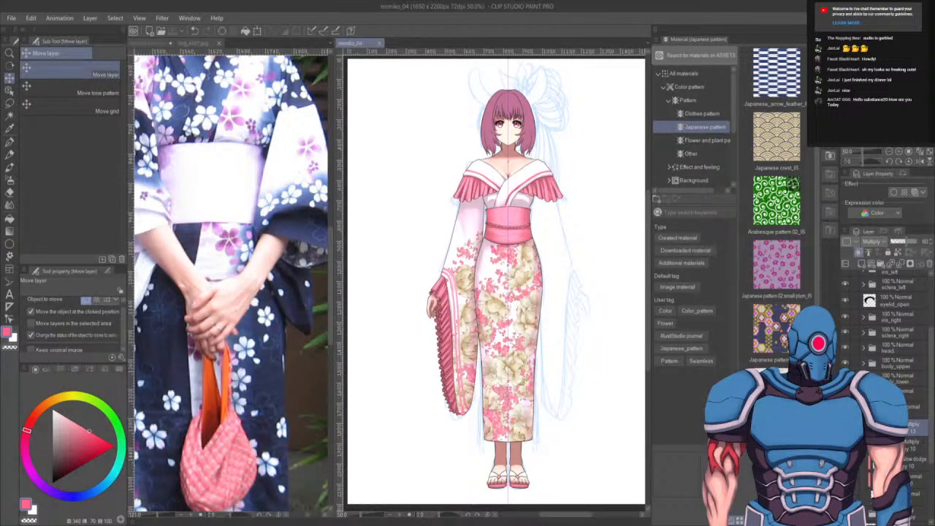
pyautogui.click(863, 393)
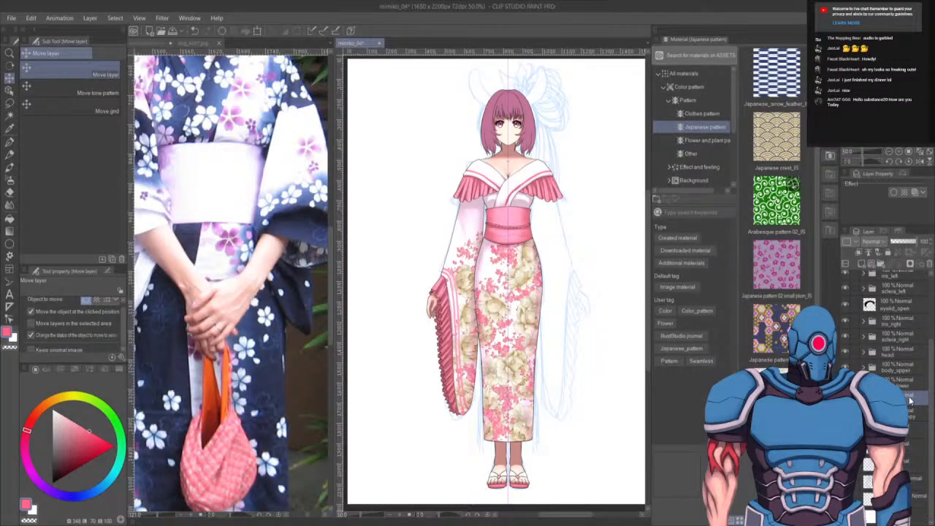
pyautogui.moveTo(910, 399); pyautogui.dragTo(864, 266)
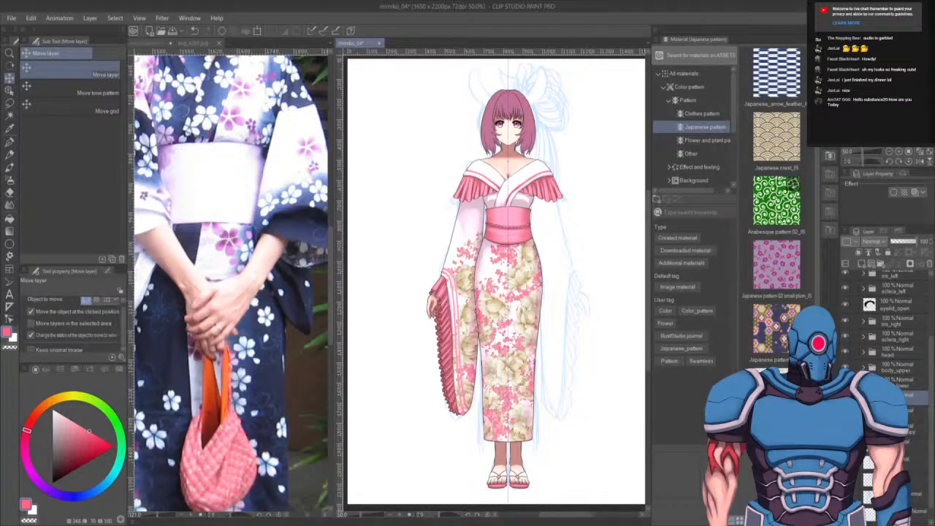
pyautogui.hotkey('ctrl', 'a')
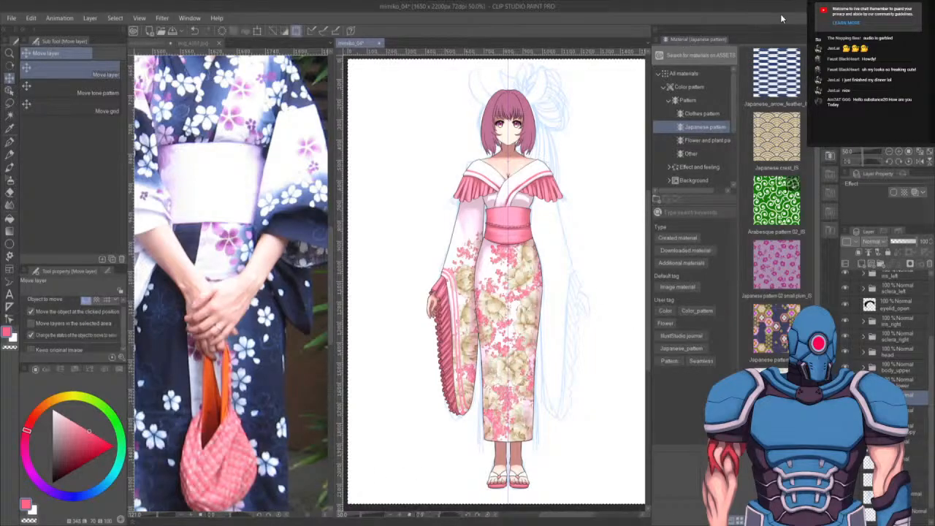
pyautogui.click(833, 30)
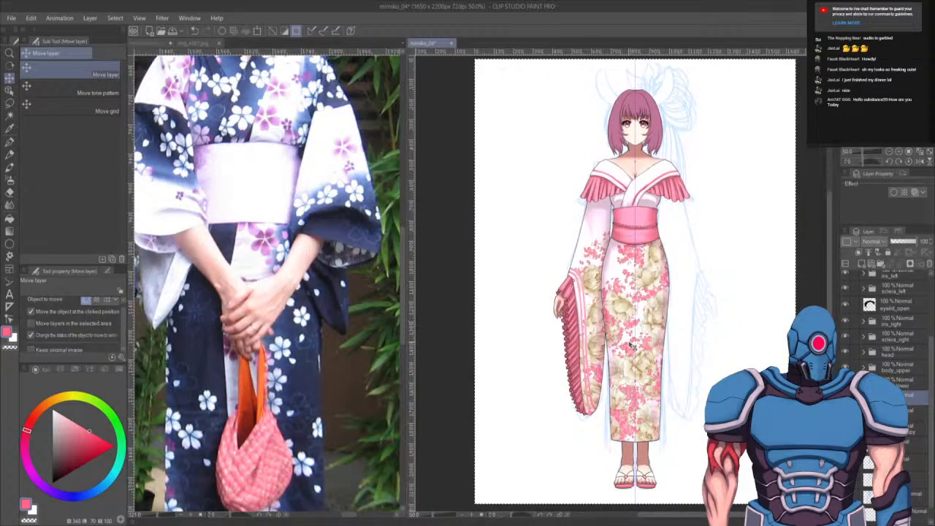
pyautogui.hotkey('ctrl', 't')
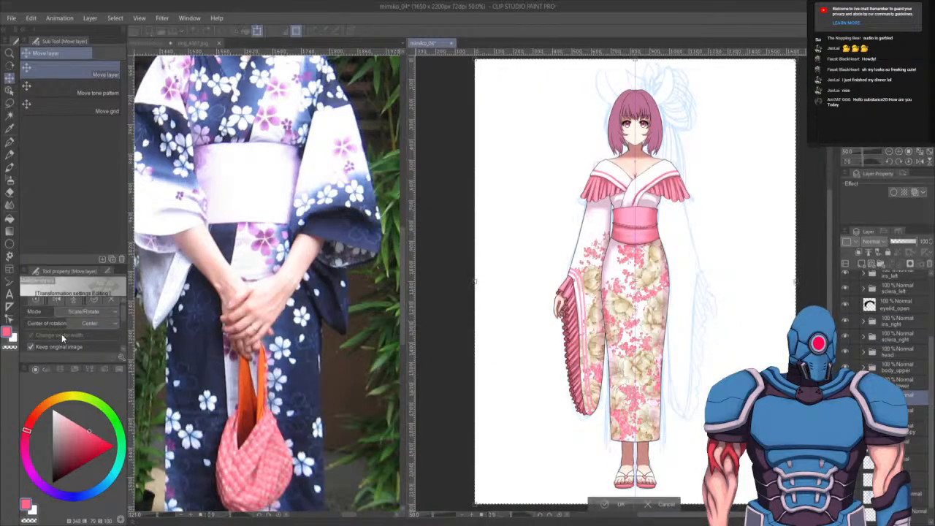
pyautogui.click(37, 347)
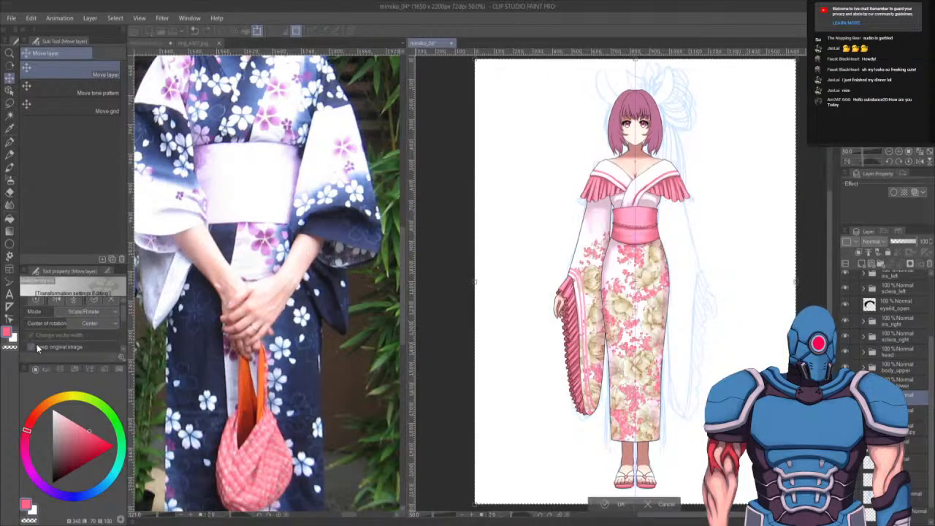
pyautogui.click(58, 301)
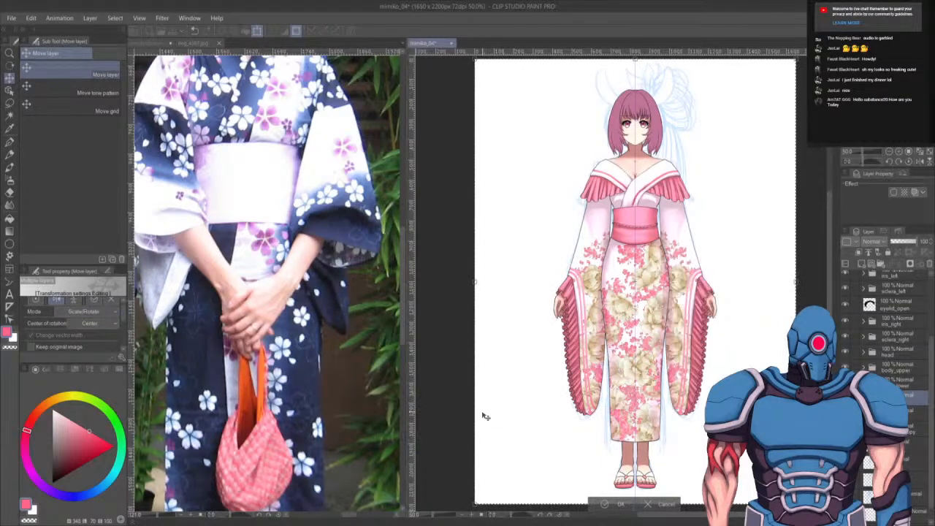
pyautogui.press('Return')
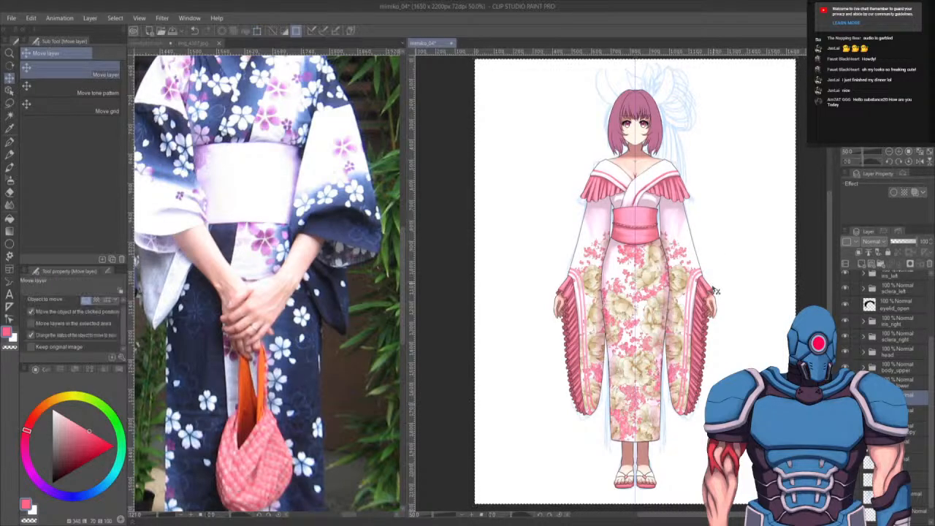
# - Zoom in on the character's head and compare it with the pink-haired bunny-girl reference illustration
pyautogui.moveTo(683, 387); pyautogui.dragTo(626, 410)
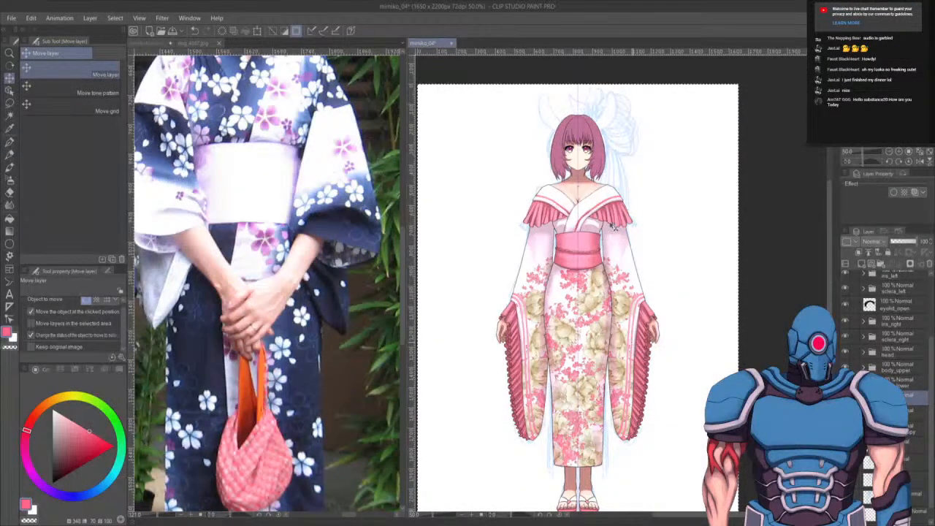
pyautogui.scroll(-2, 613, 223)
pyautogui.scroll(4, 614, 210)
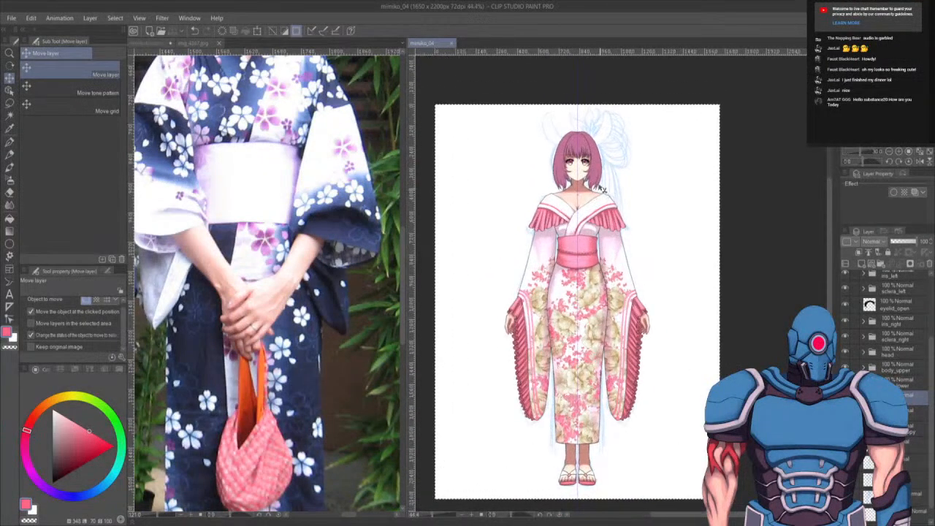
pyautogui.scroll(2, 554, 152)
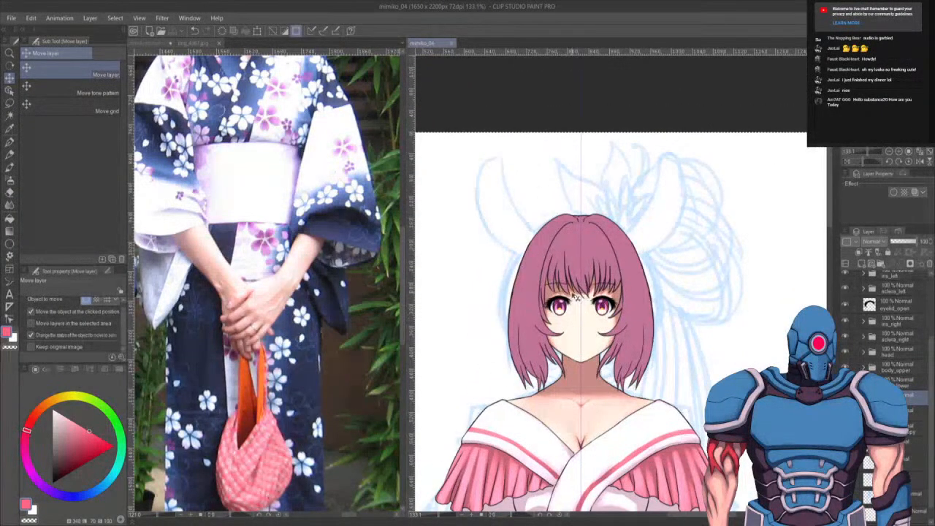
pyautogui.scroll(2, 565, 296)
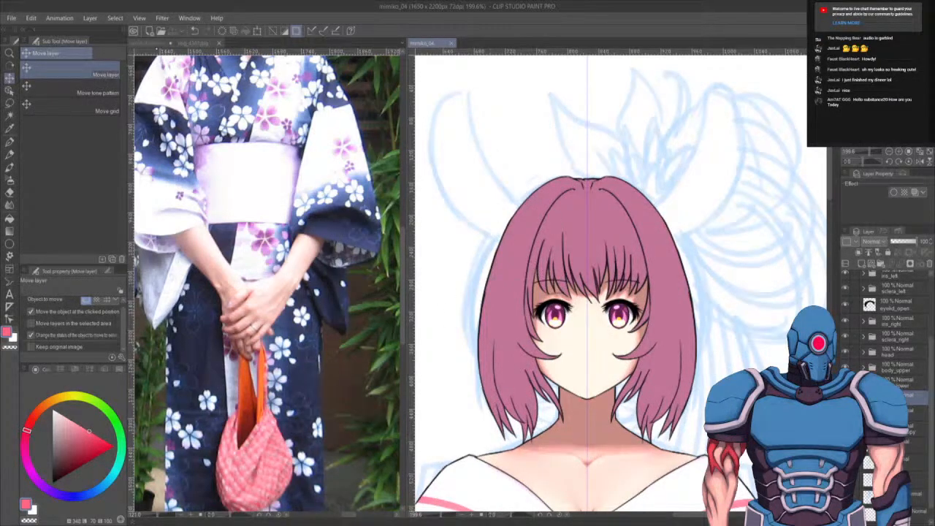
pyautogui.click(155, 44)
pyautogui.moveTo(340, 157); pyautogui.dragTo(346, 322)
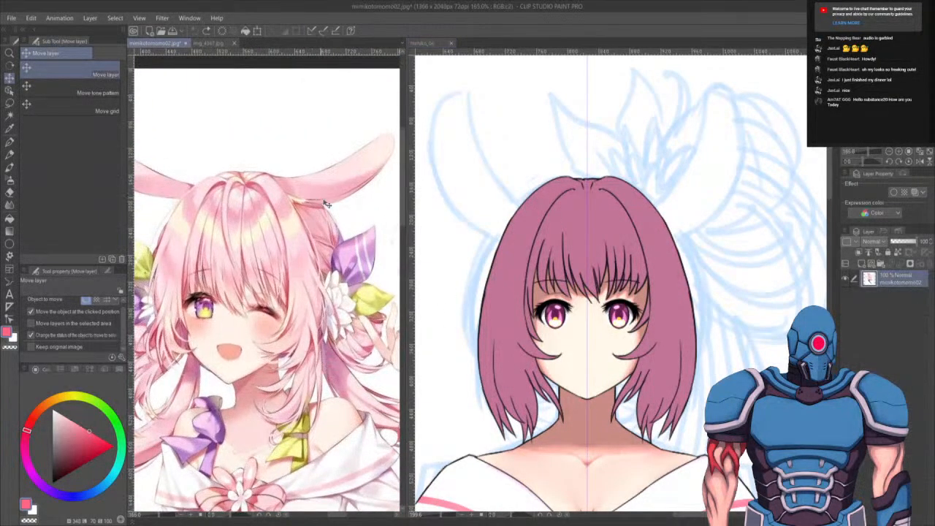
pyautogui.click(647, 353)
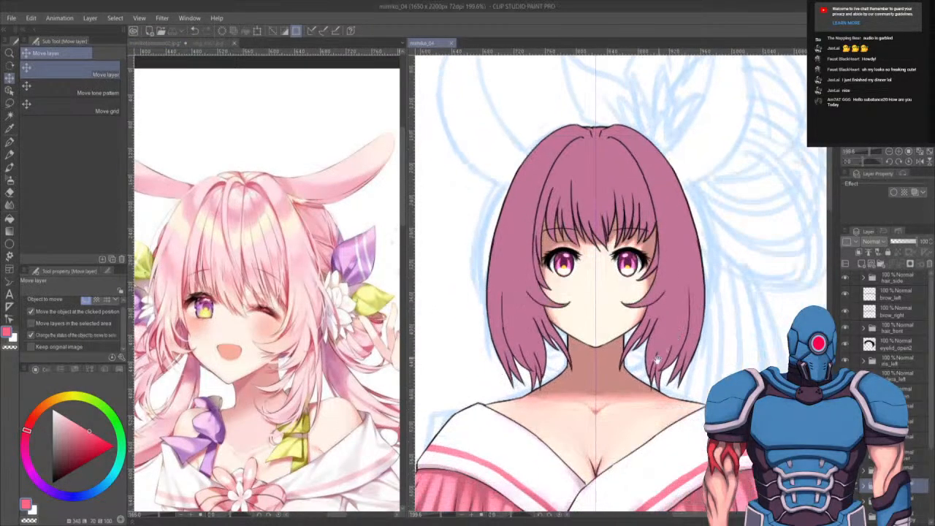
pyautogui.moveTo(659, 342); pyautogui.dragTo(656, 341)
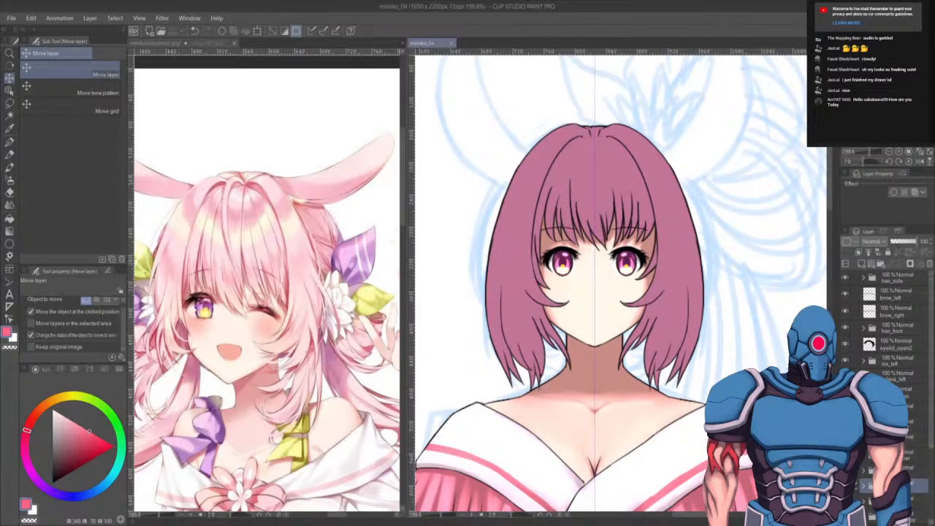
# - Inspect the hair layers by toggling the visibility of the hair_front and hair_side layers
pyautogui.click(863, 328)
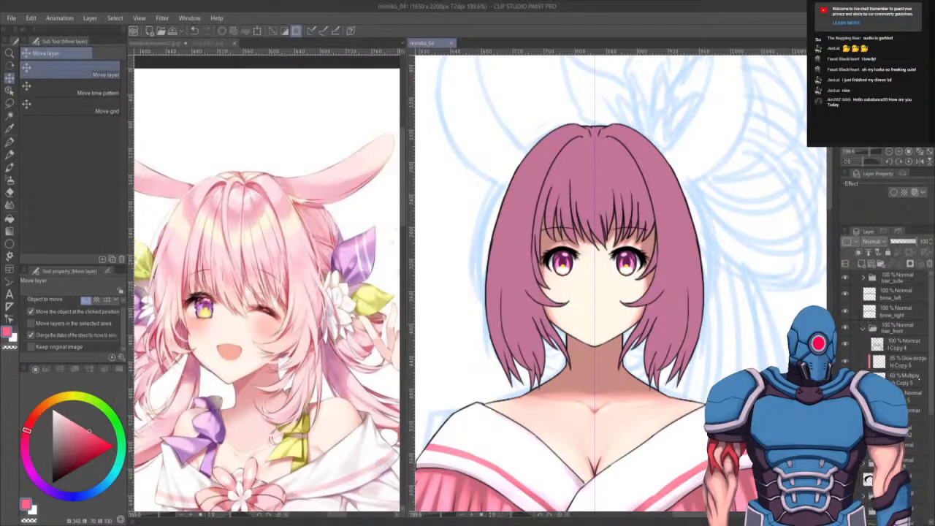
pyautogui.click(909, 395)
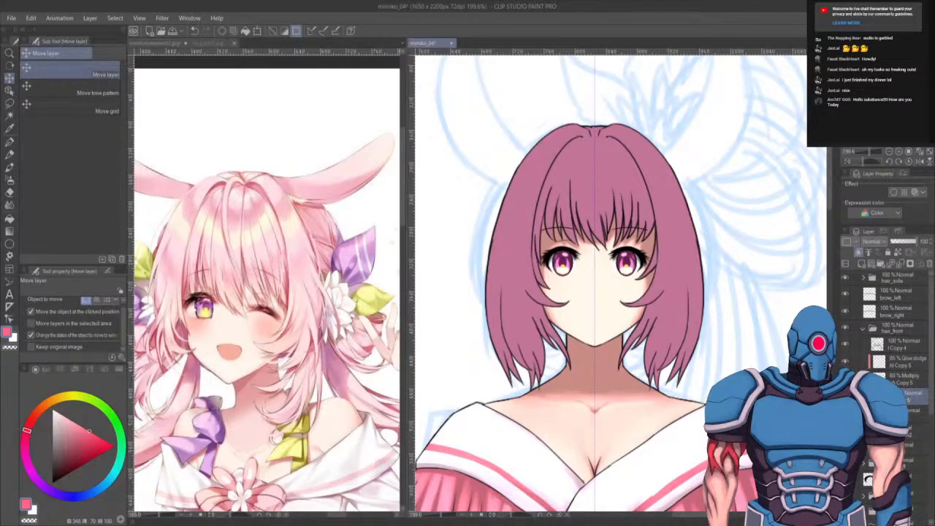
pyautogui.click(905, 361)
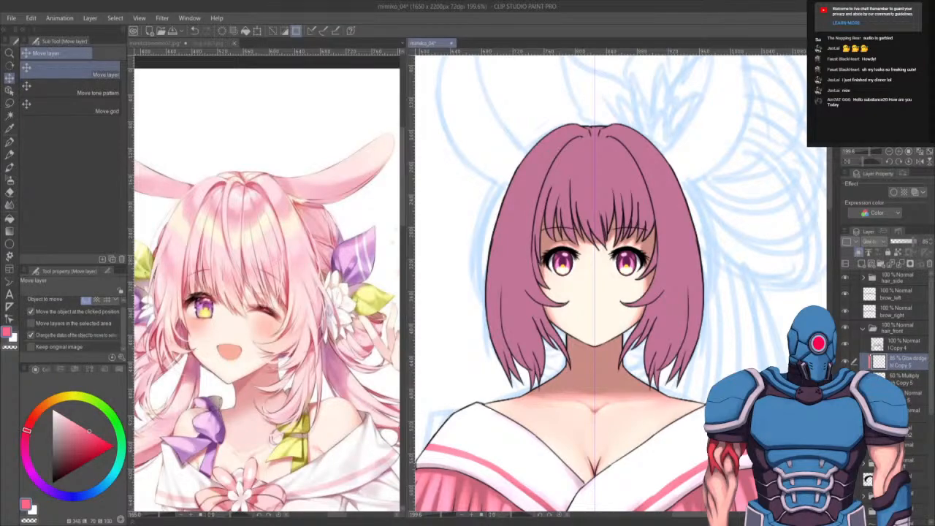
pyautogui.click(914, 329)
pyautogui.click(845, 328)
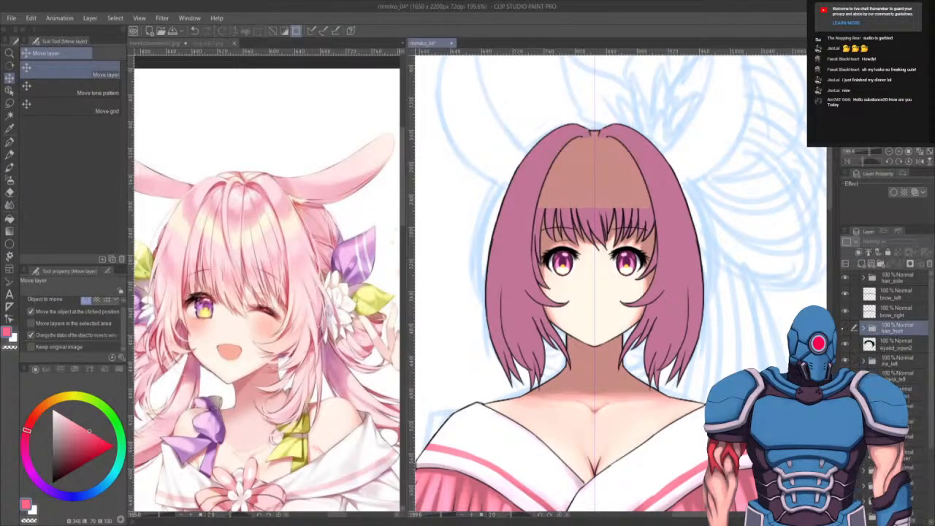
pyautogui.click(846, 328)
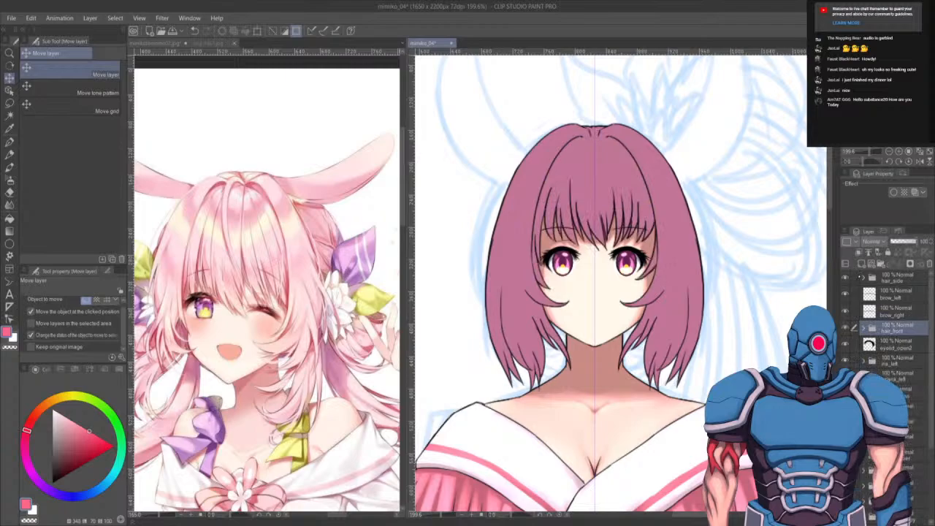
pyautogui.click(845, 277)
pyautogui.click(845, 278)
# - Select the Glow dodge layer in the hair_front folder, switch to the Opaque watercolor brush and pick a warm orange colour
pyautogui.click(863, 328)
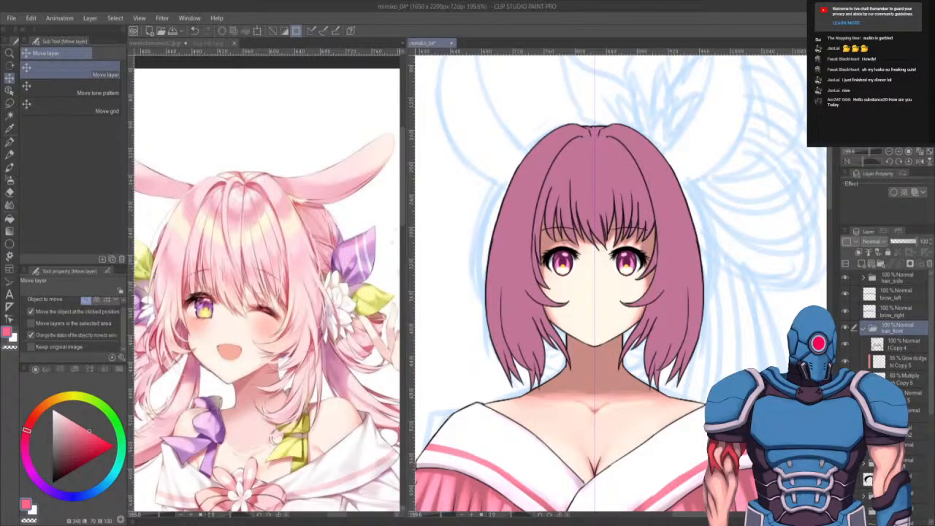
pyautogui.click(897, 360)
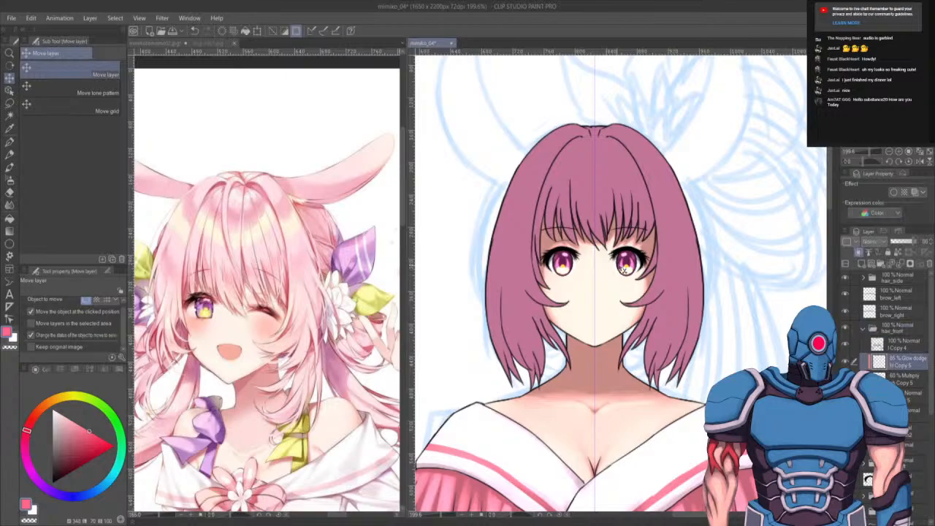
pyautogui.press('b')
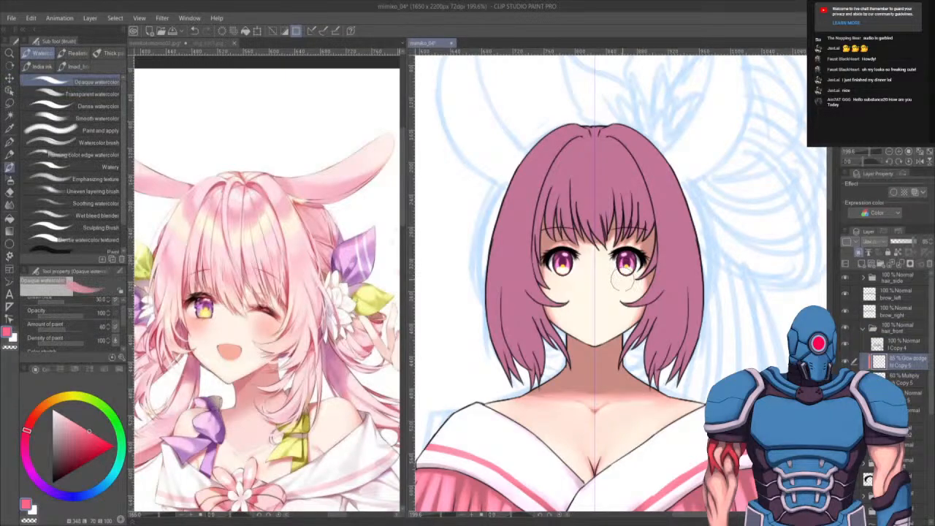
pyautogui.keyDown('alt'); pyautogui.click(553, 292); pyautogui.keyUp('alt')
pyautogui.click(77, 369)
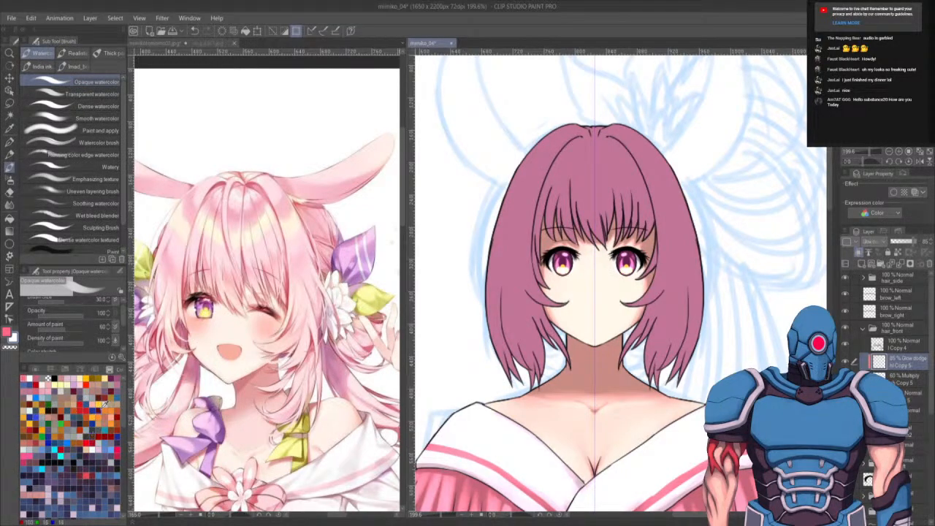
pyautogui.click(114, 381)
pyautogui.click(77, 369)
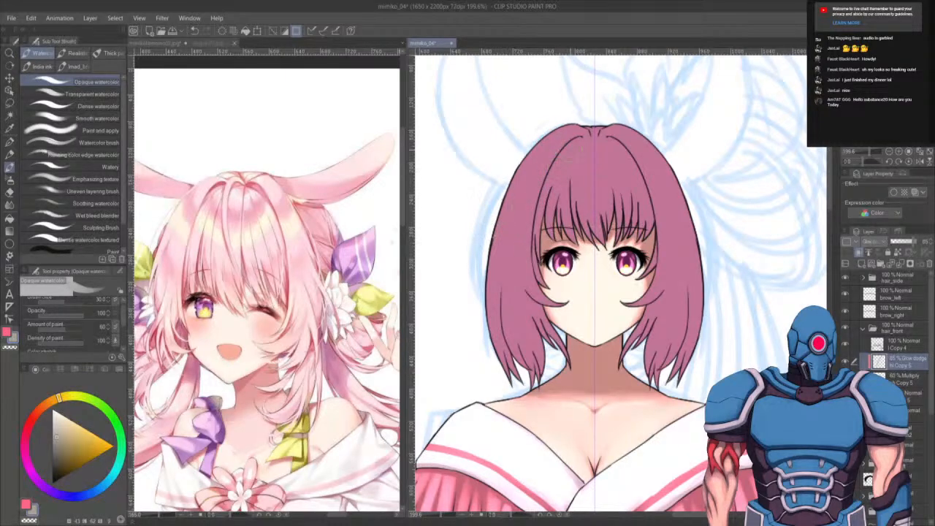
# - Paint glow highlight strokes across the crown and left side of the hair, reducing the brush size
pyautogui.moveTo(571, 143); pyautogui.dragTo(536, 241)
pyautogui.hotkey('ctrl', 'z')
pyautogui.hotkey('ctrl', 'z')
pyautogui.press('[')
pyautogui.press('[')
pyautogui.moveTo(578, 141)
pyautogui.mouseDown()
pyautogui.moveTo(564, 160)
pyautogui.moveTo(577, 155)
pyautogui.moveTo(580, 165)
pyautogui.mouseUp()
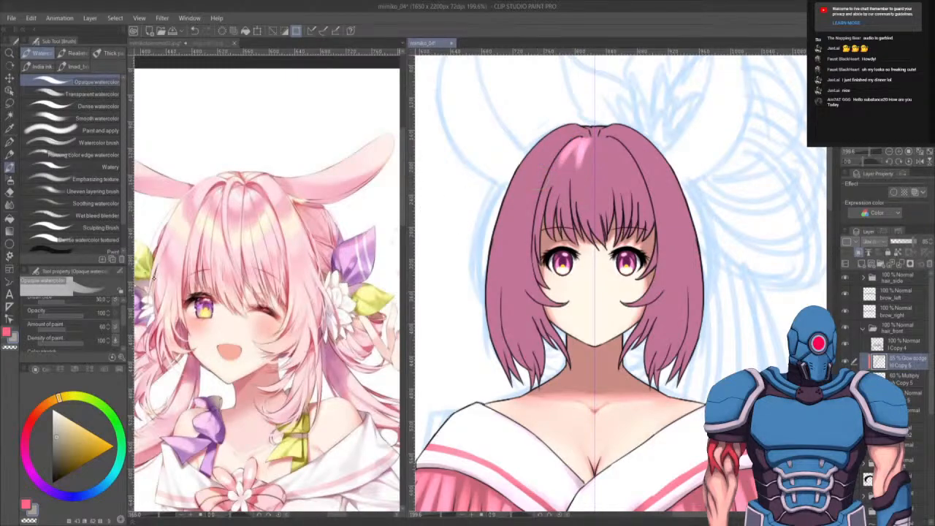
pyautogui.moveTo(585, 143); pyautogui.dragTo(577, 167)
pyautogui.press('[')
pyautogui.press('[')
pyautogui.press('[')
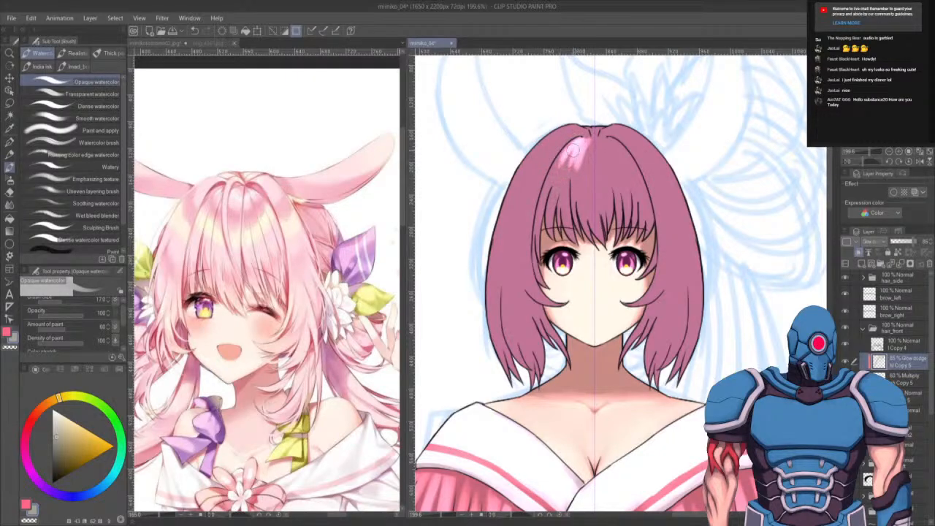
pyautogui.moveTo(590, 141)
pyautogui.mouseDown()
pyautogui.moveTo(601, 165)
pyautogui.moveTo(585, 159)
pyautogui.moveTo(584, 181)
pyautogui.mouseUp()
pyautogui.hotkey('ctrl', 'z')
pyautogui.moveTo(586, 144)
pyautogui.mouseDown()
pyautogui.moveTo(585, 186)
pyautogui.moveTo(588, 178)
pyautogui.mouseUp()
pyautogui.press(']')
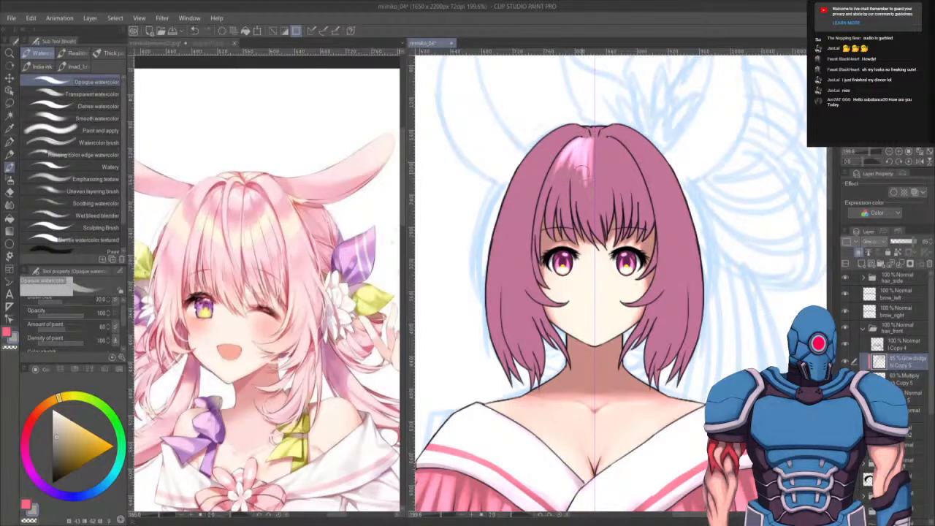
pyautogui.moveTo(586, 146)
pyautogui.mouseDown()
pyautogui.moveTo(589, 180)
pyautogui.moveTo(626, 170)
pyautogui.moveTo(573, 160)
pyautogui.moveTo(564, 168)
pyautogui.mouseUp()
pyautogui.moveTo(546, 231); pyautogui.dragTo(558, 189)
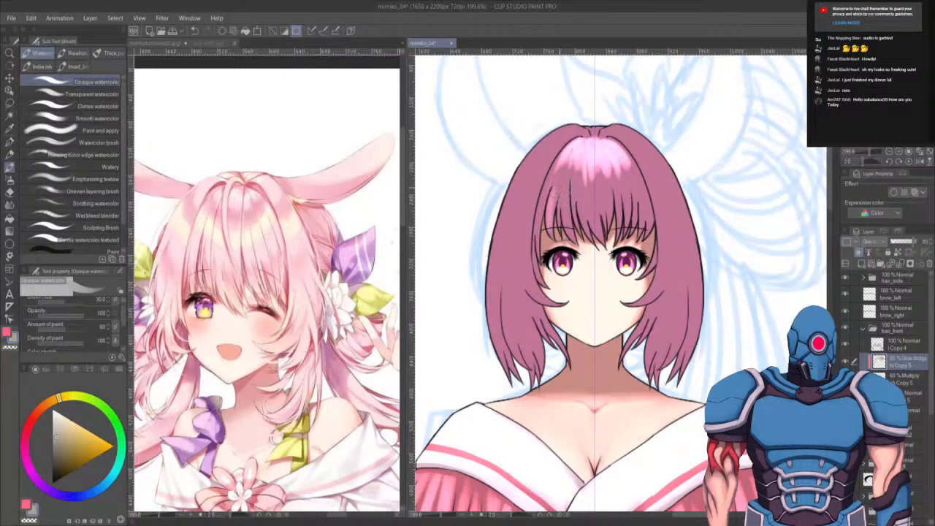
pyautogui.hotkey('ctrl', 'z')
# - Shrink the Opaque watercolor brush and paint glow highlight strokes down the crown and bangs of the hair
pyautogui.press(']')
pyautogui.press(']')
pyautogui.press(']')
pyautogui.press(']')
pyautogui.press(']')
pyautogui.press(']')
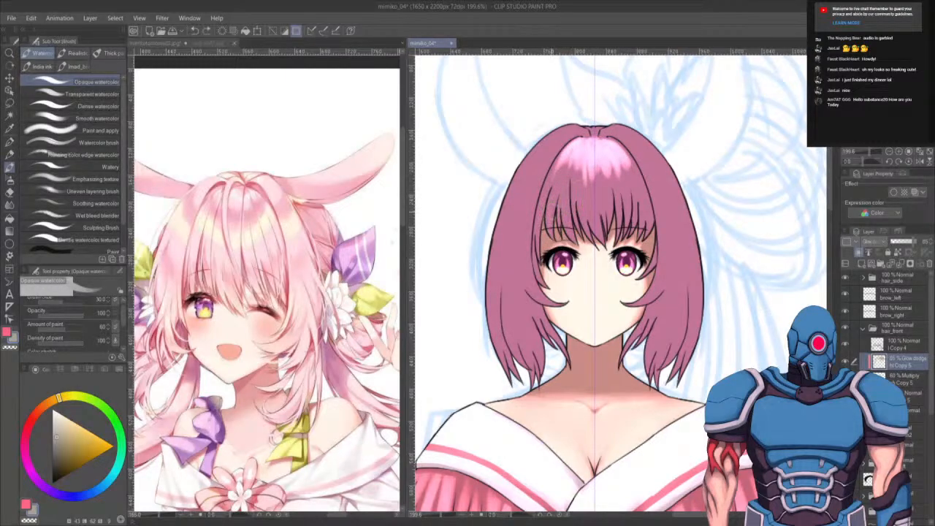
pyautogui.press(']')
pyautogui.press('b')
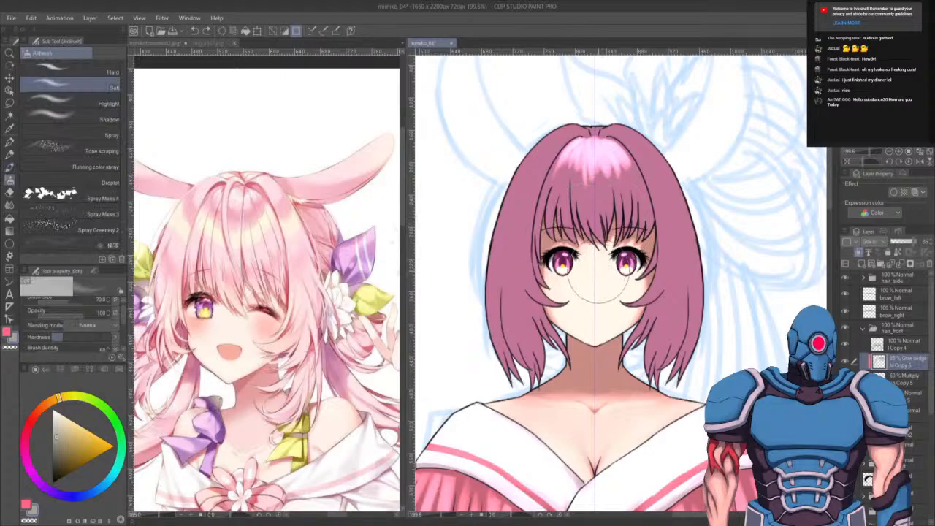
pyautogui.press(']')
pyautogui.press(']')
pyautogui.press(']')
pyautogui.press(']')
pyautogui.press(']')
pyautogui.press(']')
pyautogui.press(']')
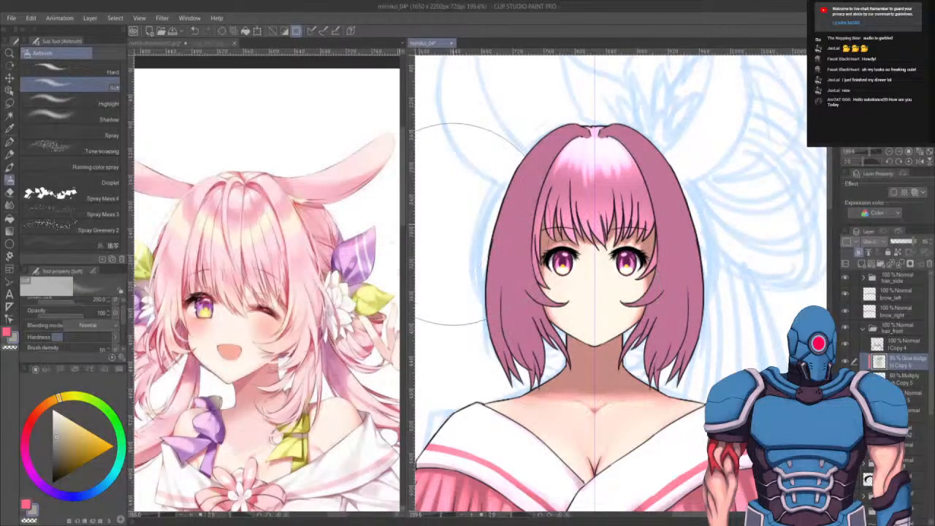
pyautogui.press('b')
pyautogui.click(84, 82)
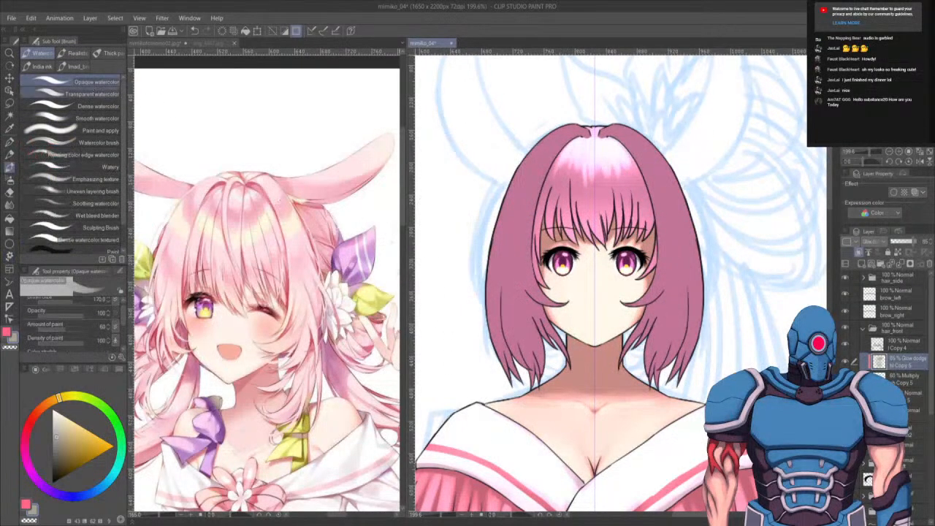
pyautogui.press('[')
pyautogui.press('[')
pyautogui.press('[')
pyautogui.press('[')
pyautogui.press('[')
pyautogui.press('[')
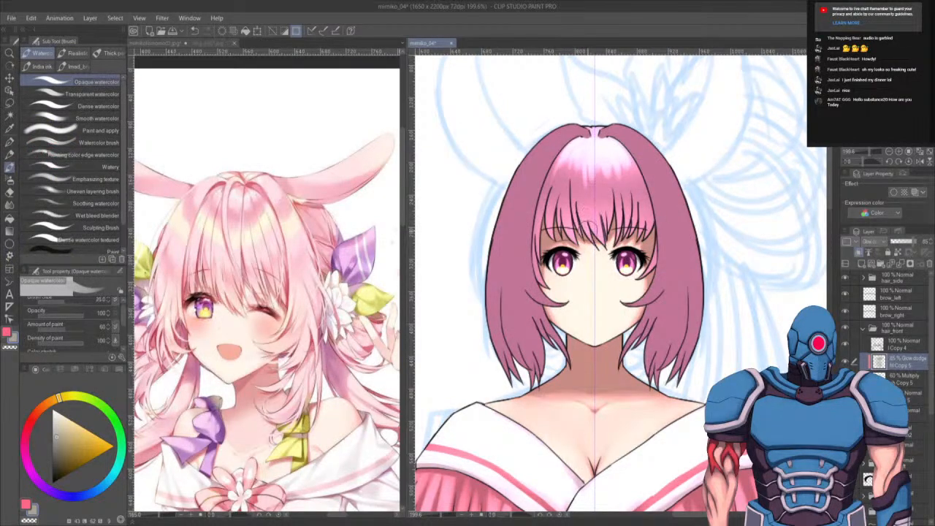
pyautogui.moveTo(591, 247)
pyautogui.mouseDown()
pyautogui.moveTo(575, 220)
pyautogui.moveTo(575, 192)
pyautogui.moveTo(578, 209)
pyautogui.mouseUp()
pyautogui.press('[')
pyautogui.press('[')
pyautogui.press('[')
pyautogui.press('[')
pyautogui.moveTo(583, 187)
pyautogui.mouseDown()
pyautogui.moveTo(584, 200)
pyautogui.moveTo(583, 169)
pyautogui.moveTo(589, 210)
pyautogui.mouseUp()
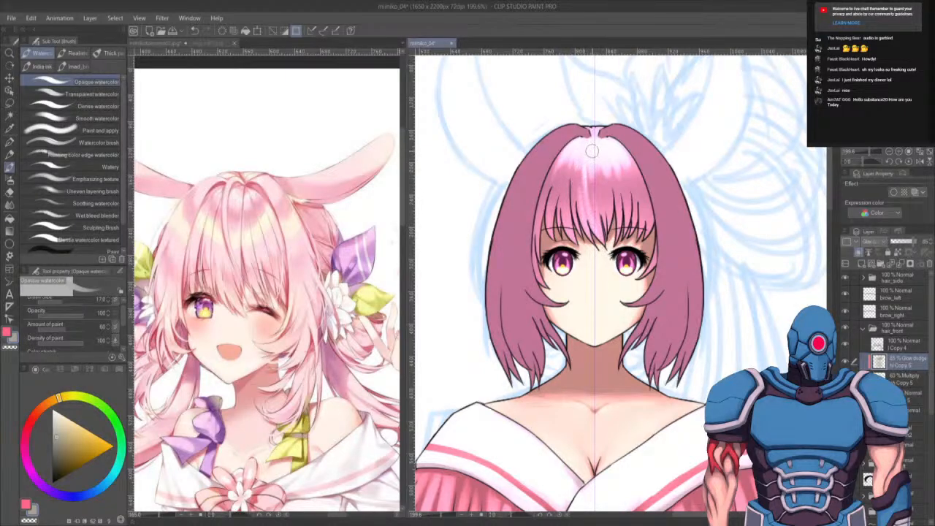
pyautogui.moveTo(592, 152); pyautogui.dragTo(603, 229)
pyautogui.moveTo(603, 168); pyautogui.dragTo(608, 220)
pyautogui.moveTo(615, 167)
pyautogui.mouseDown()
pyautogui.moveTo(618, 220)
pyautogui.moveTo(625, 206)
pyautogui.moveTo(643, 226)
pyautogui.mouseUp()
pyautogui.moveTo(580, 157); pyautogui.dragTo(581, 219)
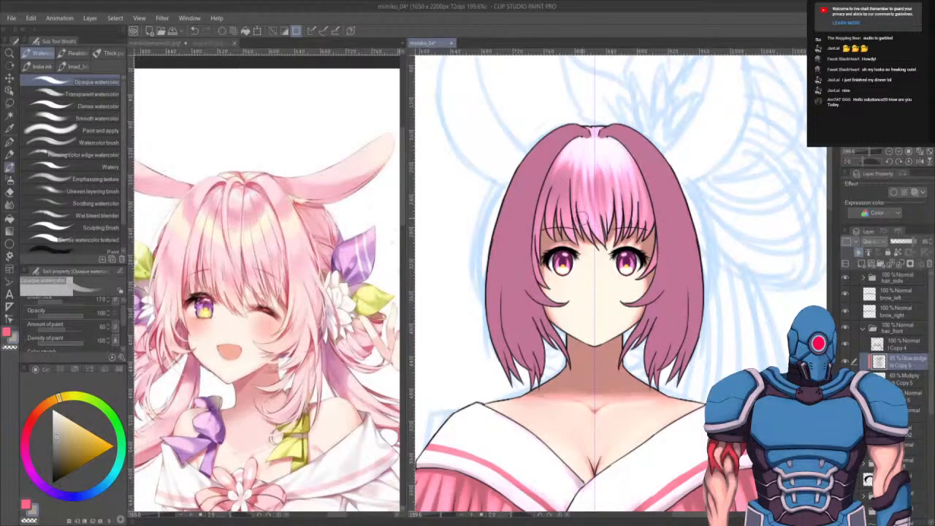
pyautogui.moveTo(574, 182)
pyautogui.mouseDown()
pyautogui.moveTo(570, 221)
pyautogui.moveTo(567, 210)
pyautogui.mouseUp()
pyautogui.moveTo(571, 154)
pyautogui.mouseDown()
pyautogui.moveTo(573, 235)
pyautogui.moveTo(565, 207)
pyautogui.moveTo(555, 223)
pyautogui.mouseUp()
pyautogui.moveTo(566, 170); pyautogui.dragTo(557, 219)
pyautogui.moveTo(569, 146); pyautogui.dragTo(540, 250)
pyautogui.moveTo(550, 185); pyautogui.dragTo(540, 252)
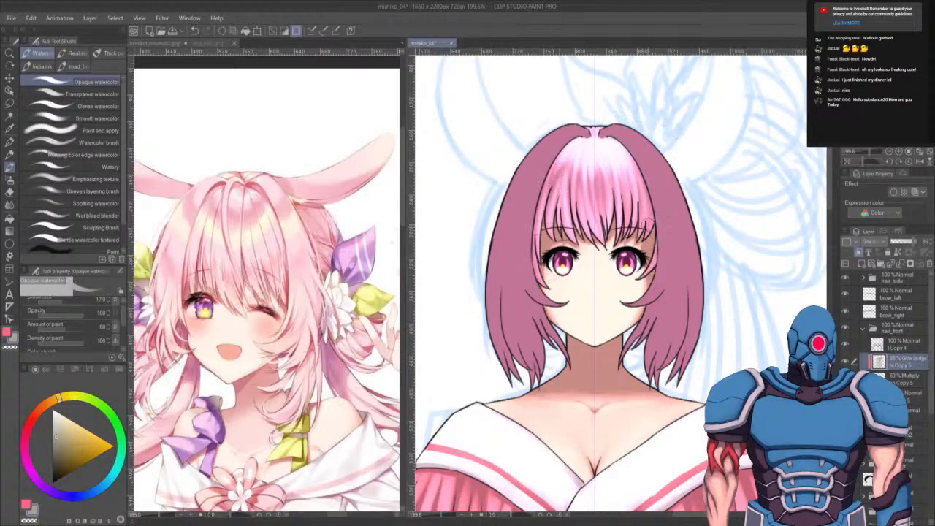
pyautogui.moveTo(640, 202); pyautogui.dragTo(649, 229)
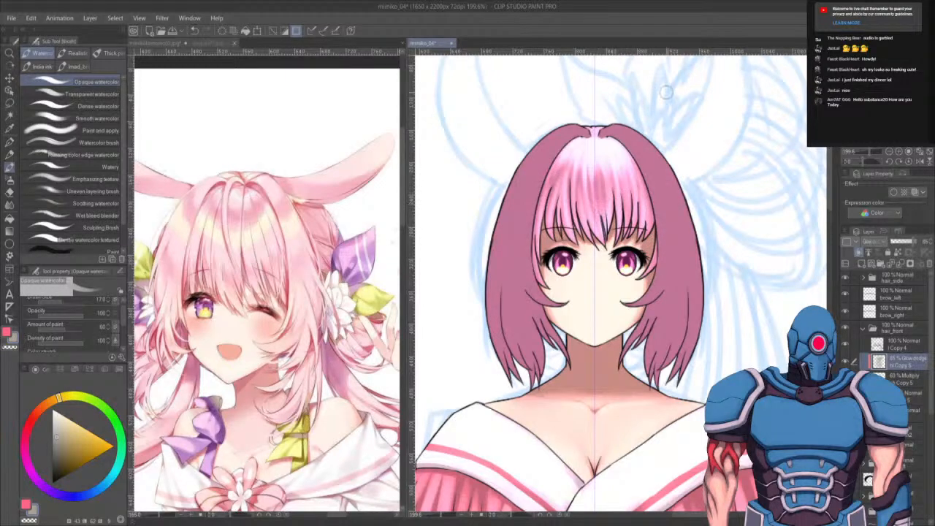
# - Add more glow strokes along the hair parting and the top of the crown
pyautogui.scroll(-8, 666, 92)
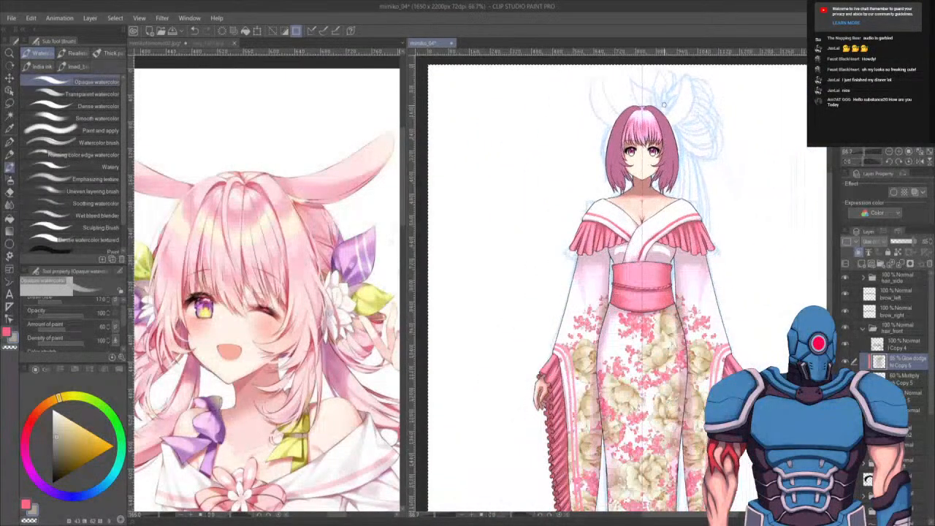
pyautogui.scroll(7, 664, 105)
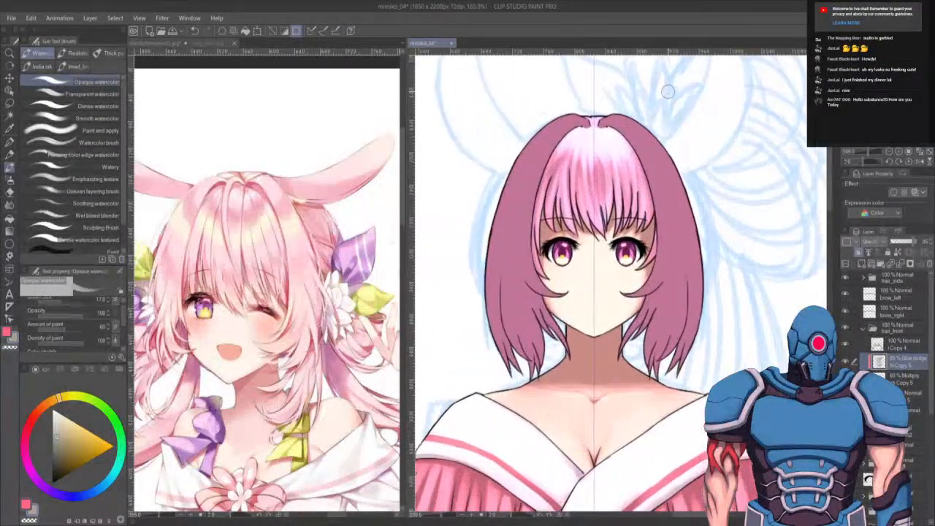
pyautogui.scroll(2, 667, 91)
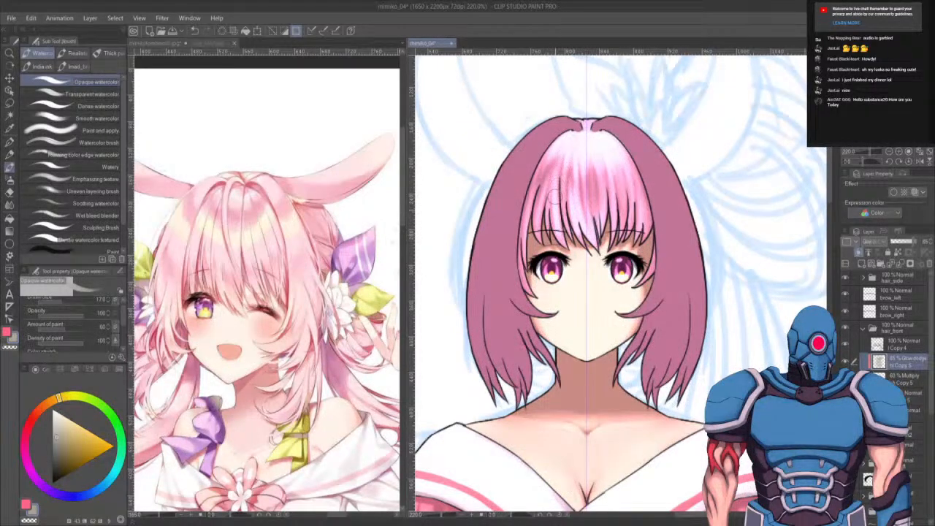
pyautogui.moveTo(547, 210)
pyautogui.mouseDown()
pyautogui.moveTo(545, 178)
pyautogui.moveTo(533, 190)
pyautogui.mouseUp()
pyautogui.press('c')
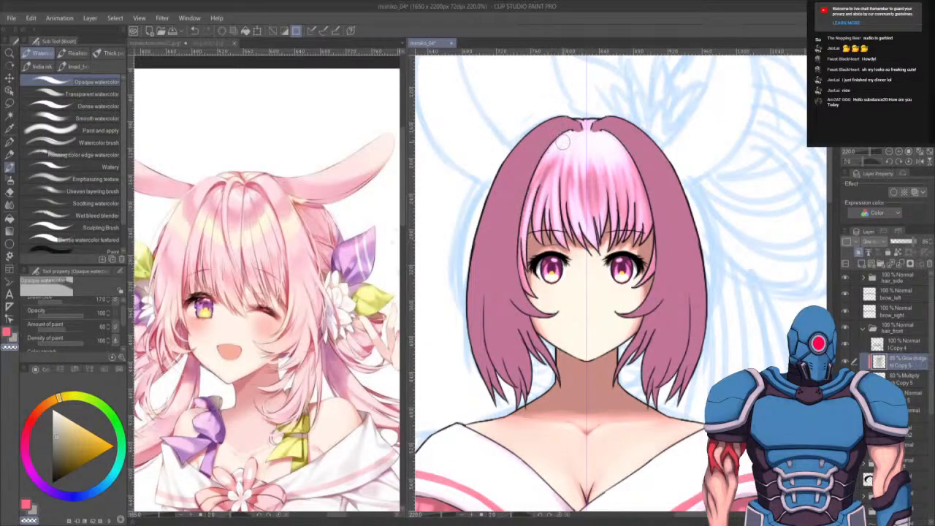
pyautogui.moveTo(568, 134); pyautogui.dragTo(534, 184)
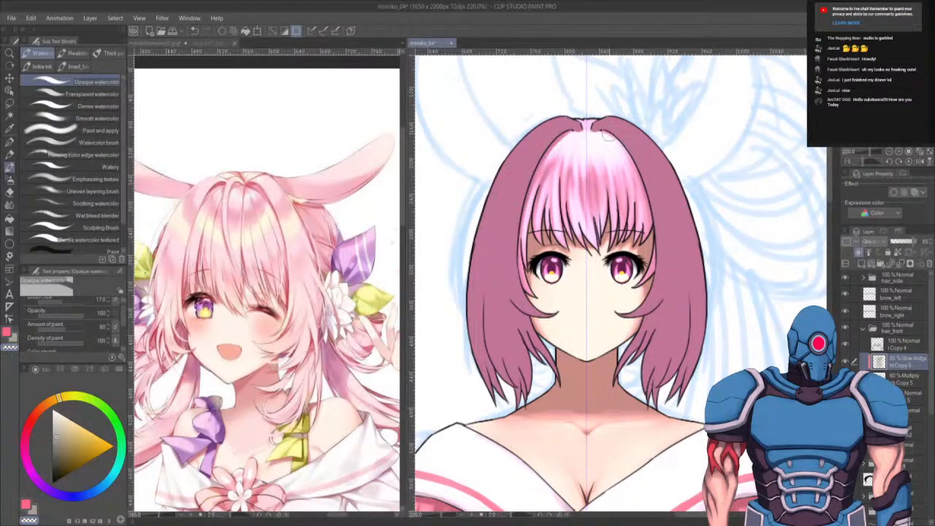
pyautogui.moveTo(608, 136); pyautogui.dragTo(626, 154)
pyautogui.press('c')
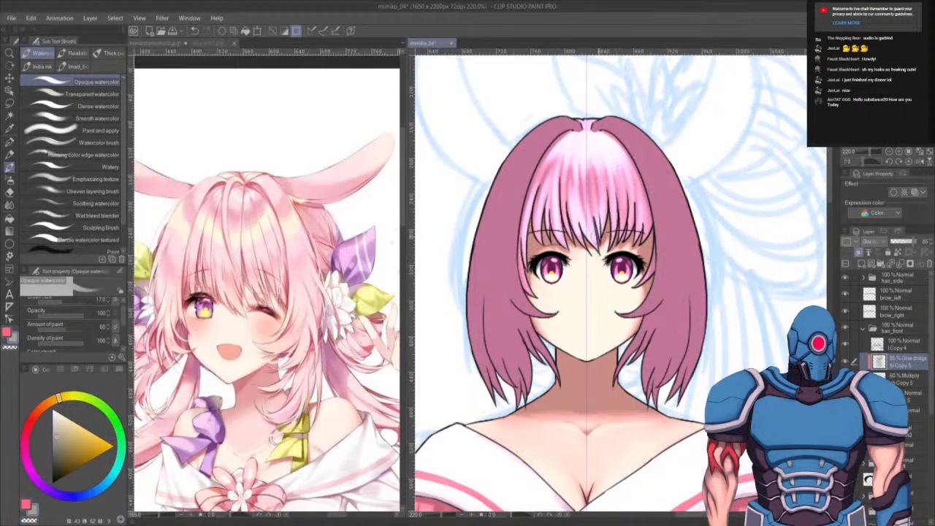
pyautogui.moveTo(620, 226); pyautogui.dragTo(617, 166)
# - Collapse the hair_front folder, open hair_side and select its Glow dodge layer
pyautogui.click(863, 329)
pyautogui.click(863, 278)
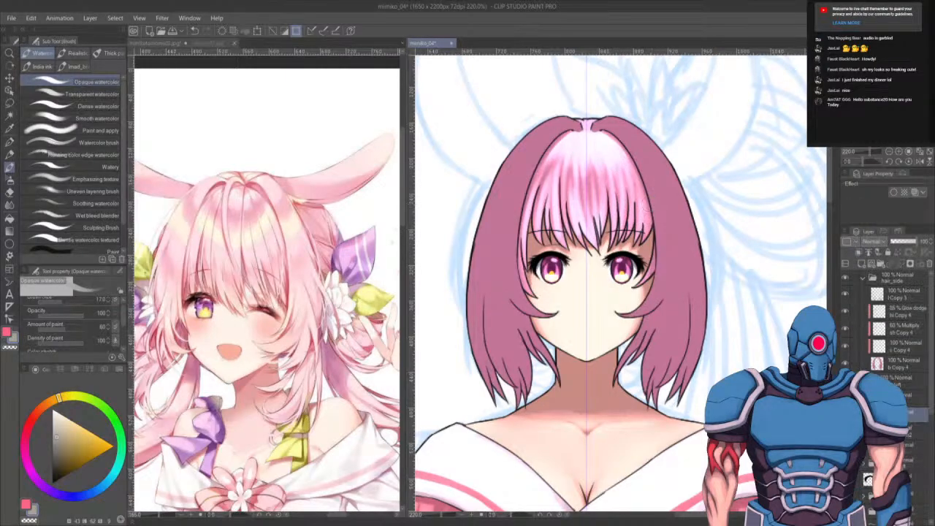
pyautogui.click(907, 312)
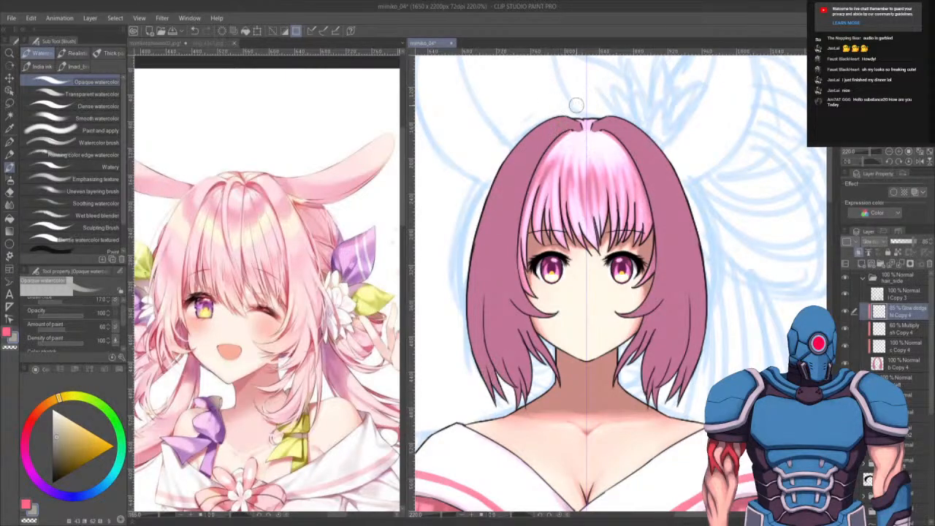
# - Spray a soft glow over the left side of the hair with the Soft airbrush
pyautogui.press(']')
pyautogui.press(']')
pyautogui.press('[')
pyautogui.press('b')
pyautogui.press('b')
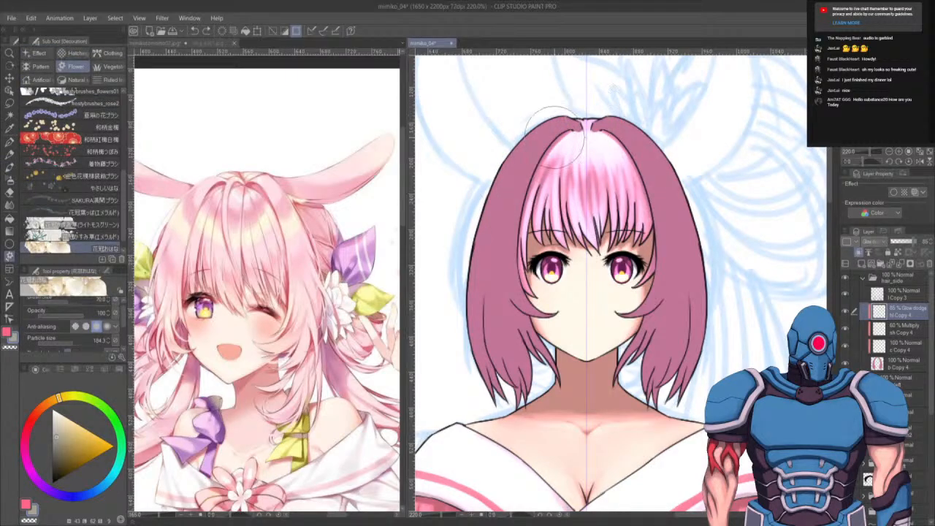
pyautogui.press('b')
pyautogui.press('b')
pyautogui.moveTo(560, 109)
pyautogui.mouseDown()
pyautogui.moveTo(545, 198)
pyautogui.moveTo(501, 179)
pyautogui.mouseUp()
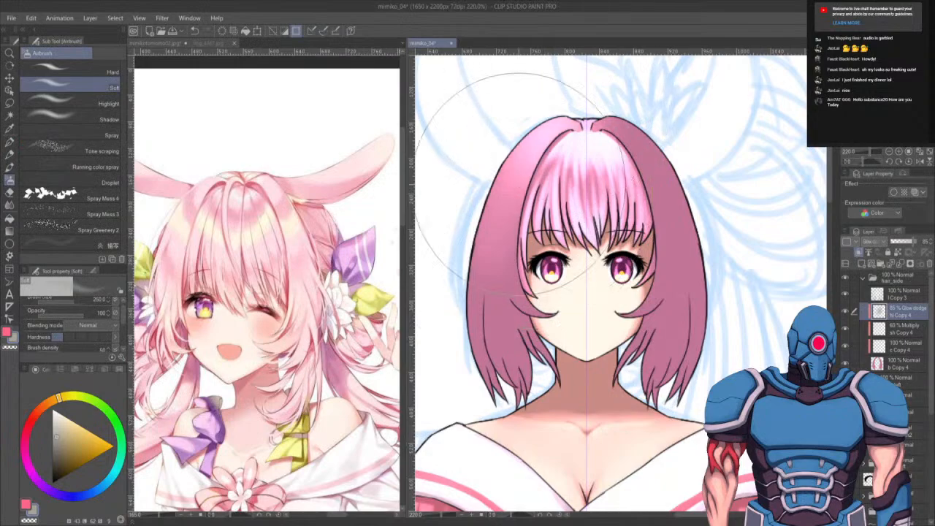
pyautogui.moveTo(559, 321); pyautogui.dragTo(607, 242)
pyautogui.moveTo(578, 332); pyautogui.dragTo(554, 334)
pyautogui.moveTo(483, 190); pyautogui.dragTo(499, 235)
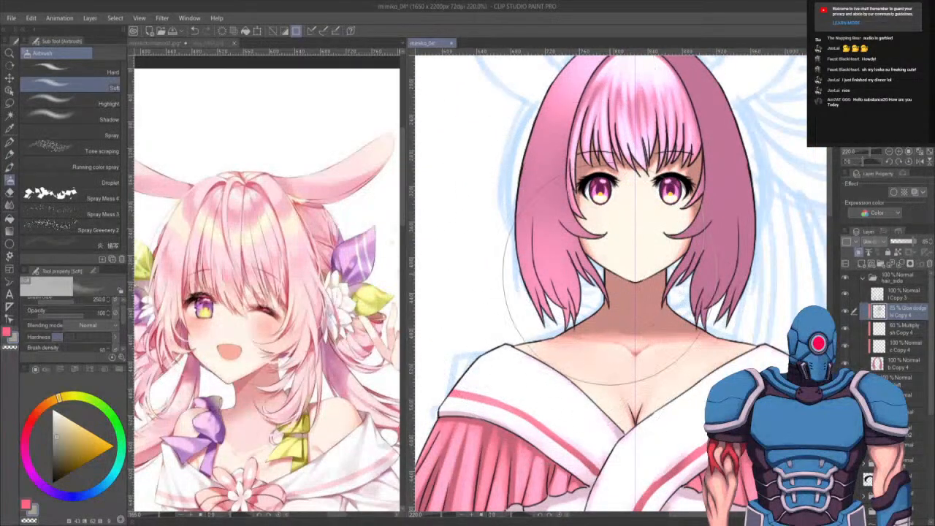
pyautogui.moveTo(598, 232); pyautogui.dragTo(575, 334)
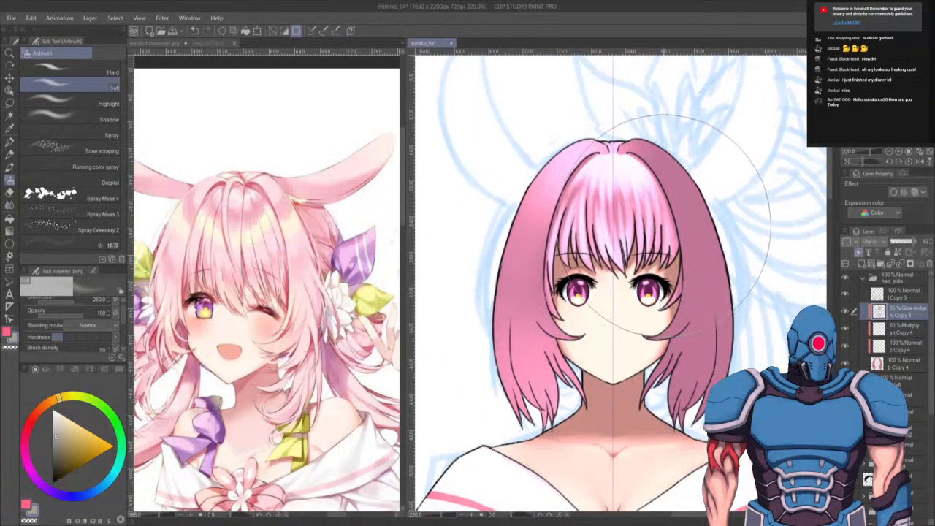
# - Erase part of the glow at the right side of the crown
pyautogui.press('e')
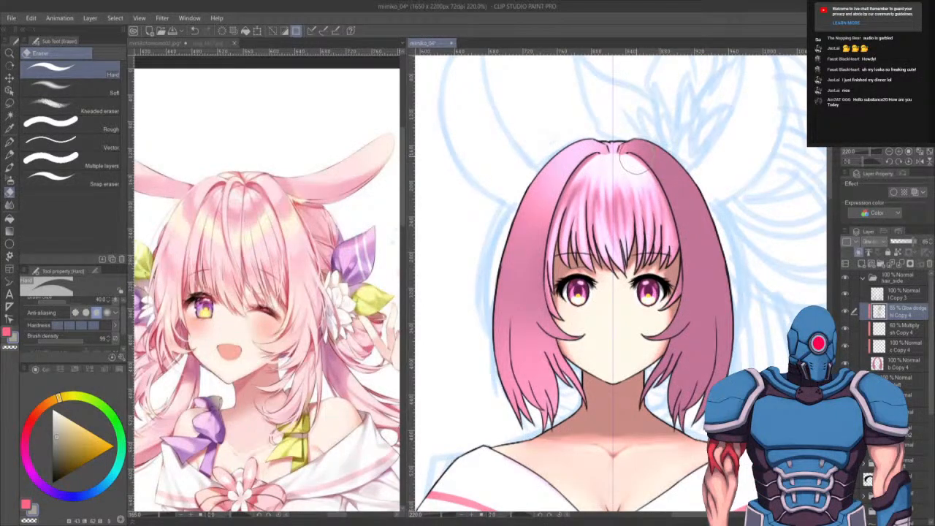
pyautogui.moveTo(637, 156)
pyautogui.mouseDown()
pyautogui.moveTo(638, 144)
pyautogui.moveTo(623, 172)
pyautogui.moveTo(647, 133)
pyautogui.moveTo(680, 156)
pyautogui.mouseUp()
pyautogui.press('b')
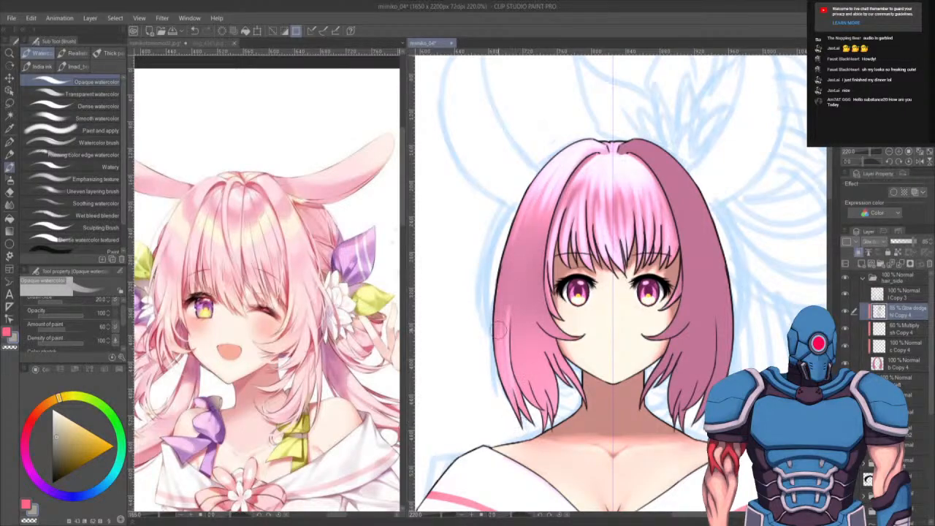
# - Pick a golden orange and paint glow strokes up the hanging strands on the left side of the hair
pyautogui.press('x')
pyautogui.press('x')
pyautogui.press('x')
pyautogui.press('x')
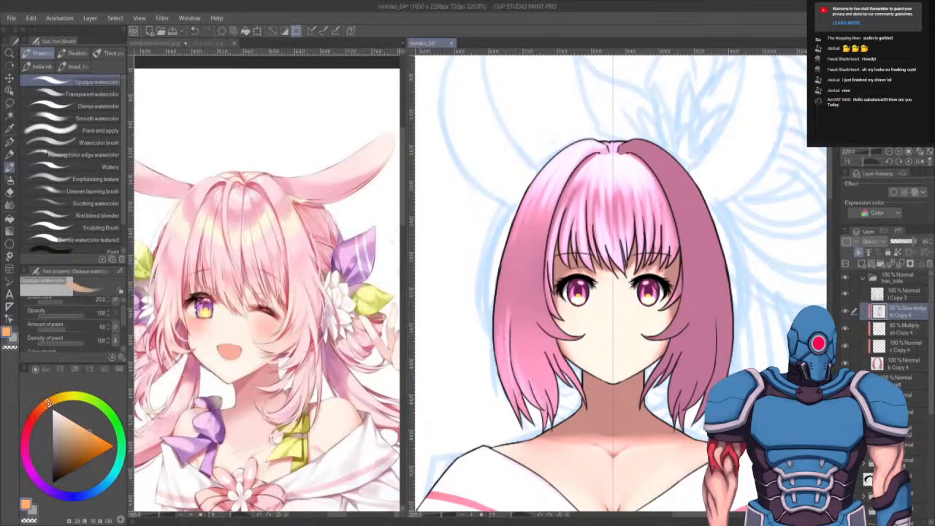
pyautogui.click(57, 399)
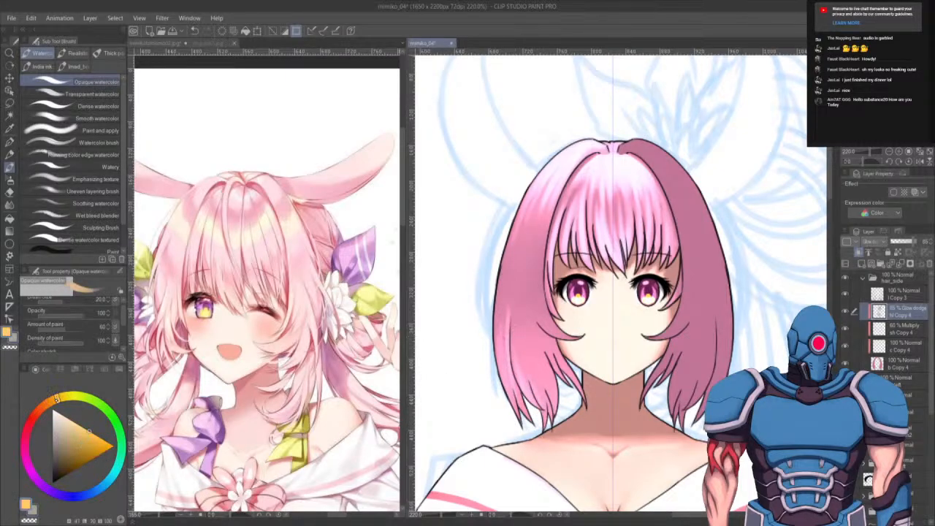
pyautogui.click(85, 441)
pyautogui.press('x')
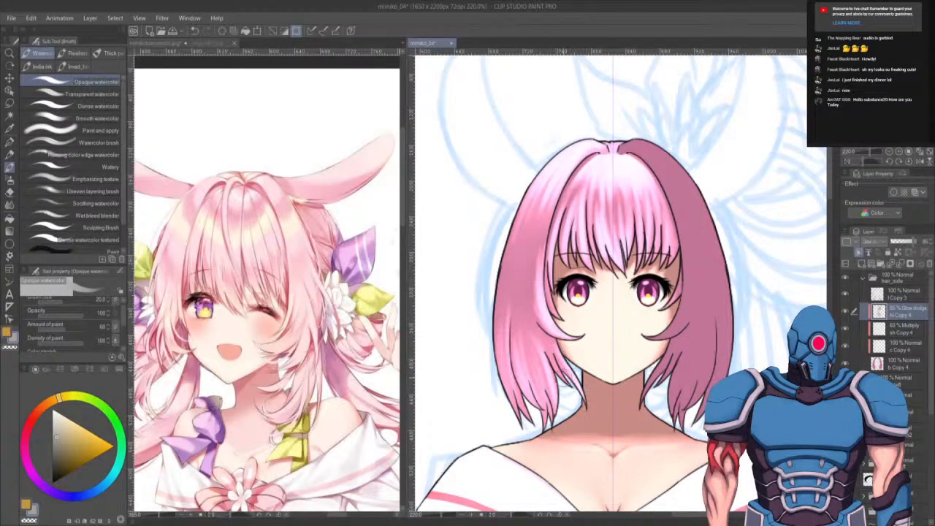
pyautogui.moveTo(546, 419); pyautogui.dragTo(514, 301)
pyautogui.moveTo(528, 368); pyautogui.dragTo(515, 298)
pyautogui.moveTo(525, 387); pyautogui.dragTo(516, 322)
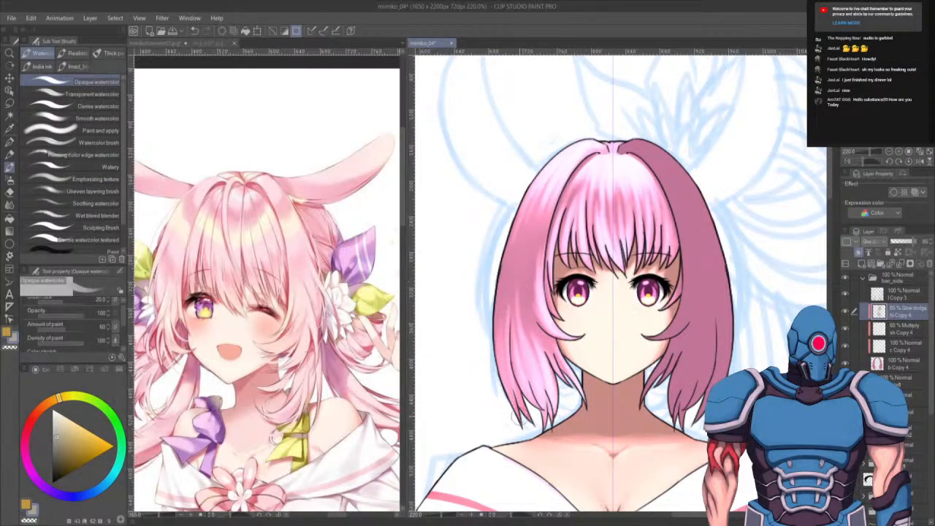
pyautogui.moveTo(508, 402); pyautogui.dragTo(502, 285)
pyautogui.moveTo(502, 380)
pyautogui.mouseDown()
pyautogui.moveTo(509, 269)
pyautogui.moveTo(514, 389)
pyautogui.moveTo(529, 228)
pyautogui.moveTo(531, 381)
pyautogui.moveTo(522, 261)
pyautogui.mouseUp()
pyautogui.moveTo(542, 369)
pyautogui.mouseDown()
pyautogui.moveTo(524, 283)
pyautogui.moveTo(547, 172)
pyautogui.moveTo(540, 194)
pyautogui.moveTo(558, 167)
pyautogui.moveTo(526, 278)
pyautogui.moveTo(570, 154)
pyautogui.moveTo(514, 265)
pyautogui.moveTo(567, 151)
pyautogui.moveTo(519, 232)
pyautogui.moveTo(512, 225)
pyautogui.moveTo(560, 168)
pyautogui.moveTo(540, 217)
pyautogui.moveTo(579, 151)
pyautogui.moveTo(541, 236)
pyautogui.moveTo(581, 149)
pyautogui.moveTo(546, 181)
pyautogui.moveTo(521, 232)
pyautogui.moveTo(503, 334)
pyautogui.mouseUp()
pyautogui.keyDown('alt'); pyautogui.click(603, 146); pyautogui.keyUp('alt')
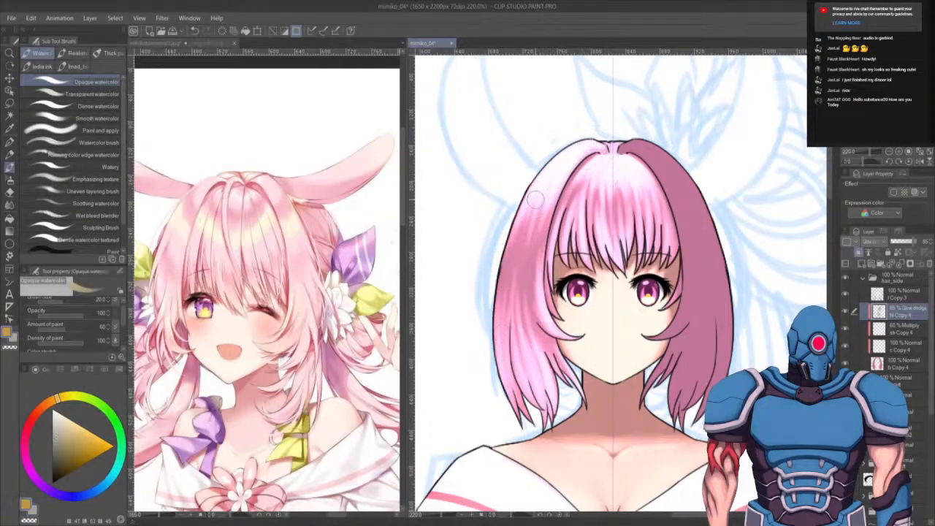
pyautogui.moveTo(536, 191)
pyautogui.mouseDown()
pyautogui.moveTo(512, 235)
pyautogui.moveTo(561, 171)
pyautogui.moveTo(513, 238)
pyautogui.moveTo(537, 188)
pyautogui.moveTo(514, 235)
pyautogui.moveTo(541, 200)
pyautogui.mouseUp()
pyautogui.keyDown('alt'); pyautogui.click(561, 171); pyautogui.keyUp('alt')
pyautogui.hotkey('ctrl', 'z')
pyautogui.hotkey('ctrl', 'z')
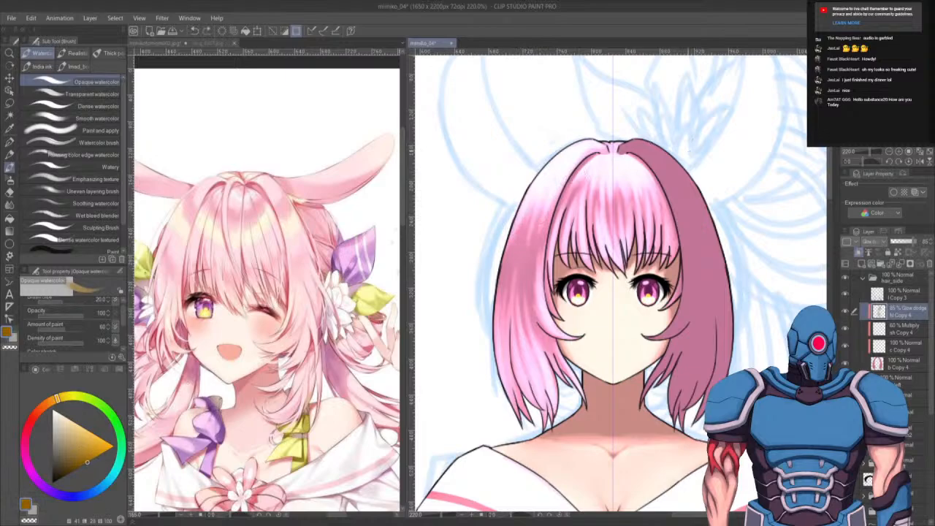
pyautogui.hotkey('ctrl', 'z')
# - Select the 60% Multiply layer below the hair_side glow layer and pick a brighter orange
pyautogui.click(912, 329)
pyautogui.moveTo(533, 187)
pyautogui.mouseDown()
pyautogui.moveTo(513, 237)
pyautogui.moveTo(535, 189)
pyautogui.mouseUp()
pyautogui.hotkey('ctrl', 'z')
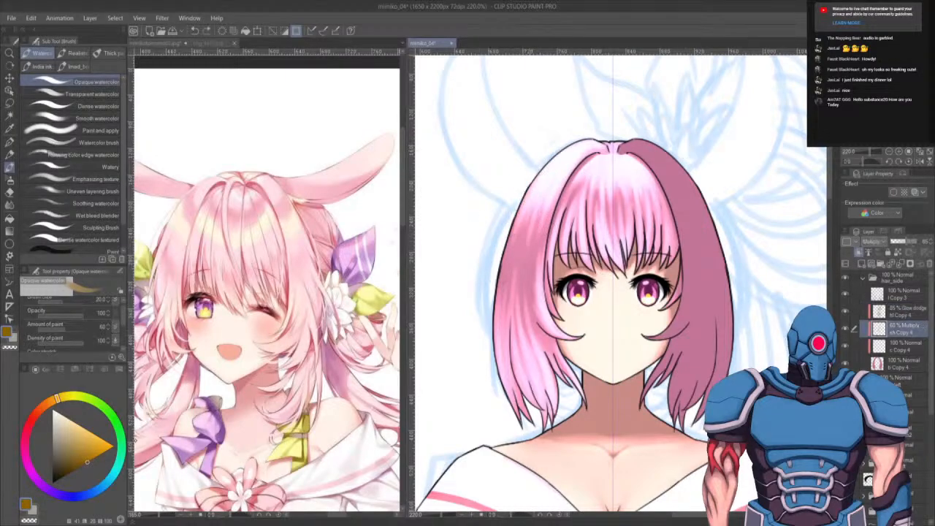
pyautogui.moveTo(87, 462); pyautogui.dragTo(113, 446)
pyautogui.moveTo(533, 188); pyautogui.dragTo(515, 225)
pyautogui.hotkey('ctrl', 'z')
pyautogui.moveTo(532, 187); pyautogui.dragTo(518, 214)
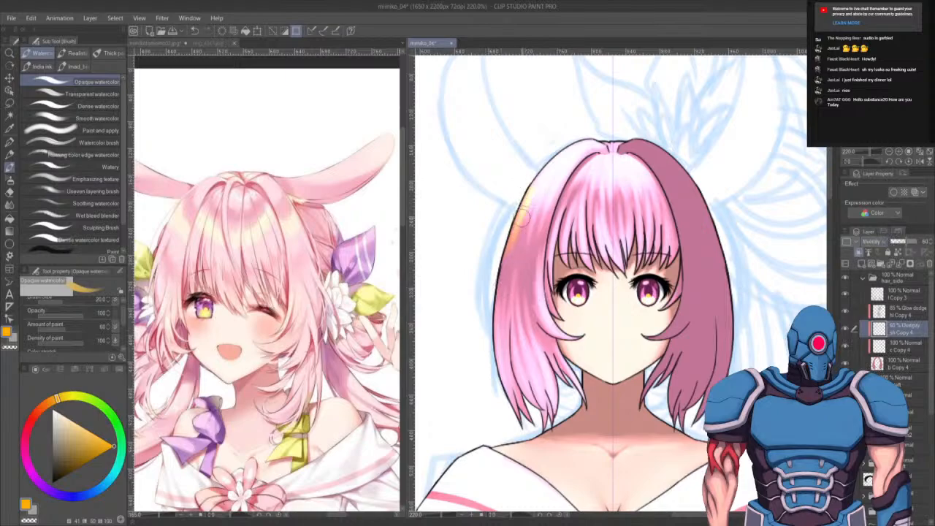
pyautogui.hotkey('ctrl', 'z')
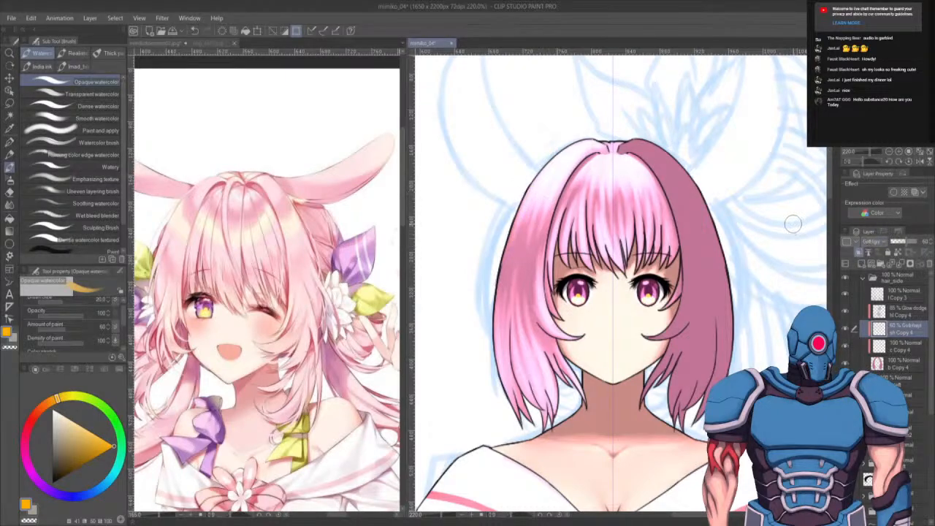
# - Paint orange strokes over the upper left hair on that layer
pyautogui.moveTo(525, 196)
pyautogui.mouseDown()
pyautogui.moveTo(505, 269)
pyautogui.moveTo(525, 212)
pyautogui.moveTo(512, 260)
pyautogui.mouseUp()
pyautogui.moveTo(547, 187); pyautogui.dragTo(542, 219)
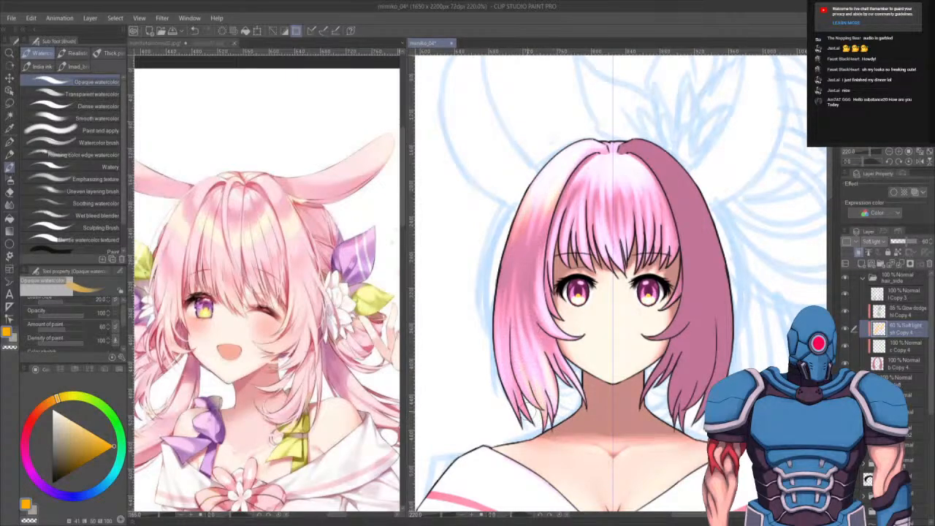
pyautogui.press('x')
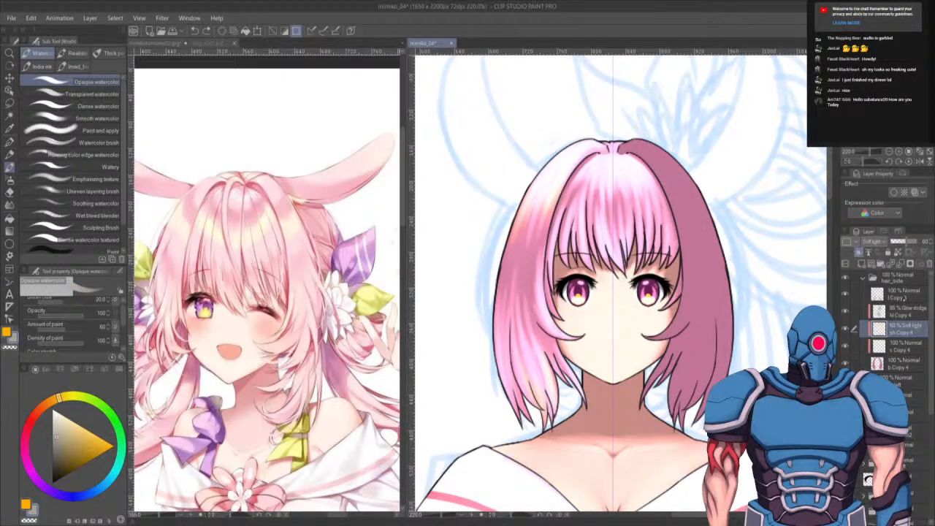
# - Return to the Glow dodge layer and paint glow strokes up the left side hair strands
pyautogui.hotkey('alt', ']')
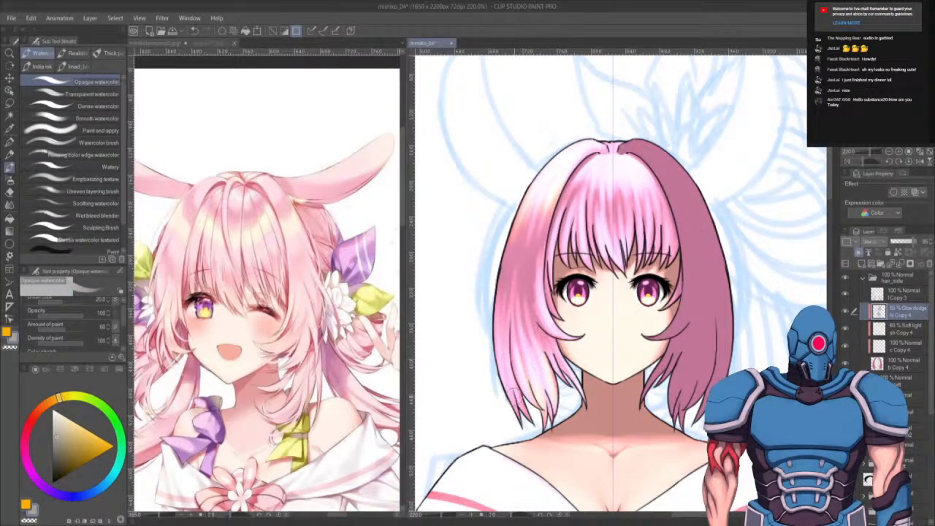
pyautogui.moveTo(498, 349); pyautogui.dragTo(517, 411)
pyautogui.moveTo(508, 319)
pyautogui.mouseDown()
pyautogui.moveTo(507, 388)
pyautogui.moveTo(519, 274)
pyautogui.mouseUp()
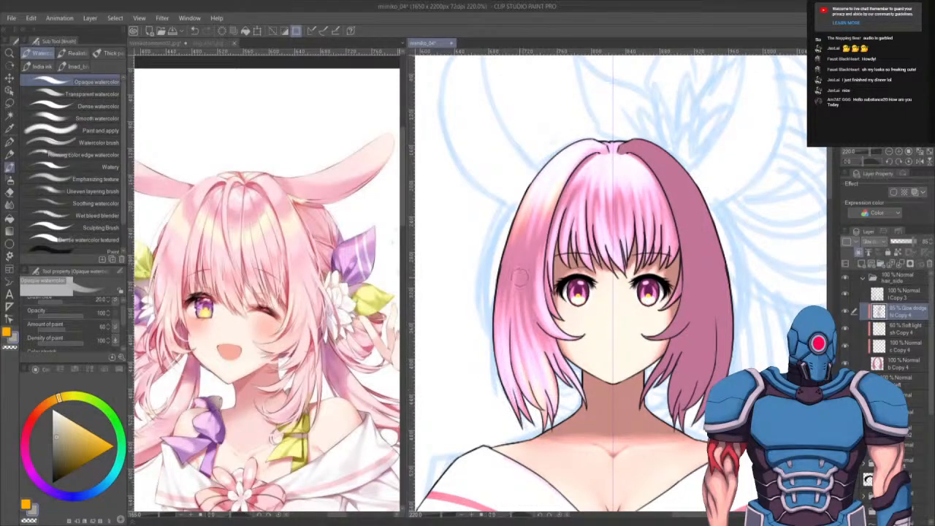
pyautogui.moveTo(518, 395)
pyautogui.mouseDown()
pyautogui.moveTo(527, 255)
pyautogui.moveTo(515, 296)
pyautogui.moveTo(519, 268)
pyautogui.mouseUp()
pyautogui.moveTo(528, 366); pyautogui.dragTo(527, 222)
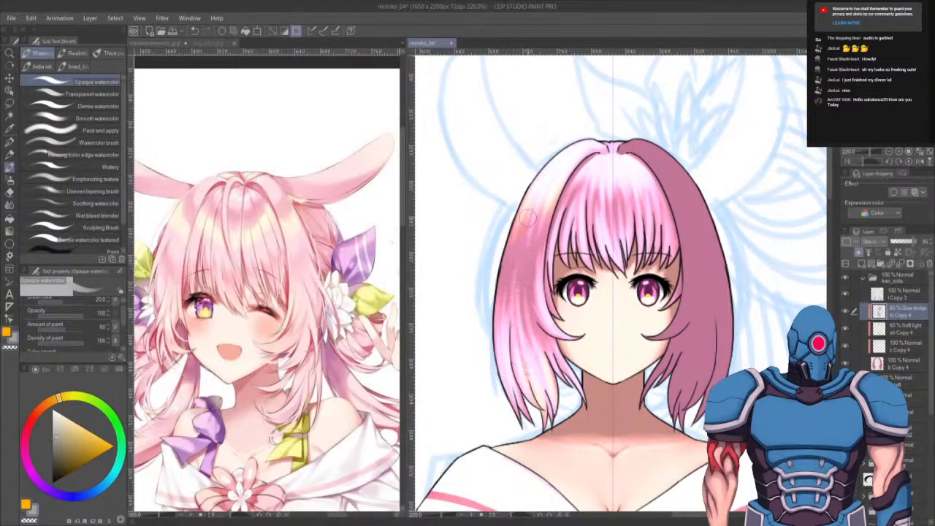
pyautogui.moveTo(510, 339); pyautogui.dragTo(523, 220)
pyautogui.moveTo(502, 357); pyautogui.dragTo(505, 263)
pyautogui.moveTo(505, 332); pyautogui.dragTo(513, 263)
pyautogui.moveTo(529, 352); pyautogui.dragTo(531, 252)
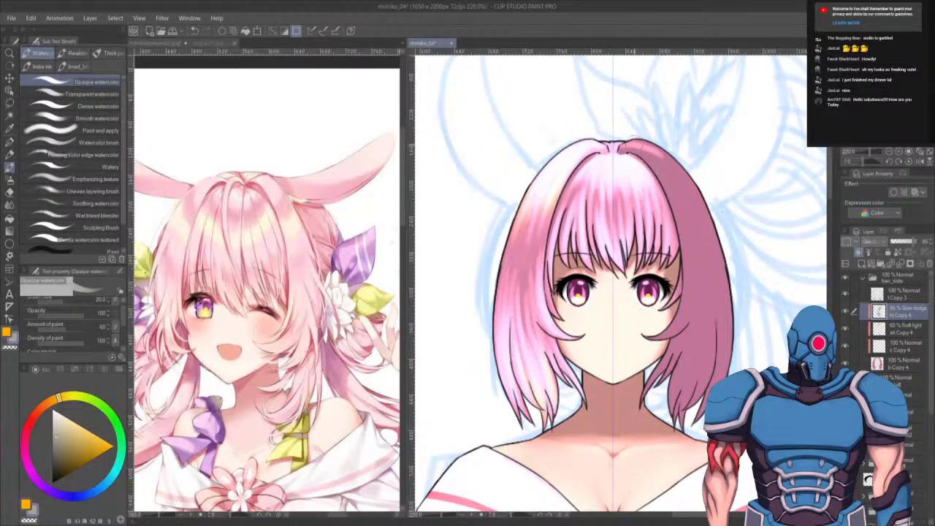
pyautogui.moveTo(637, 140); pyautogui.dragTo(679, 206)
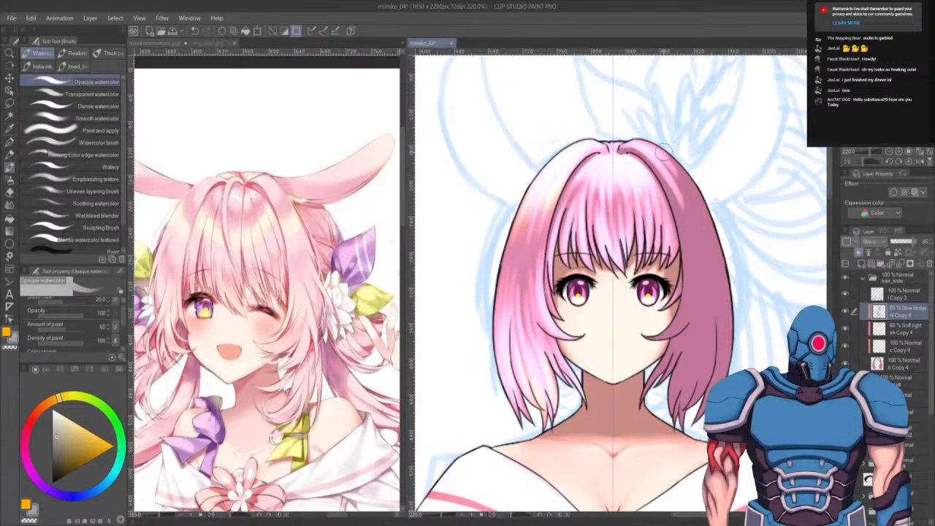
pyautogui.moveTo(658, 154); pyautogui.dragTo(662, 182)
pyautogui.hotkey('ctrl', 'z')
pyautogui.hotkey('ctrl', 'z')
pyautogui.hotkey('ctrl', 'z')
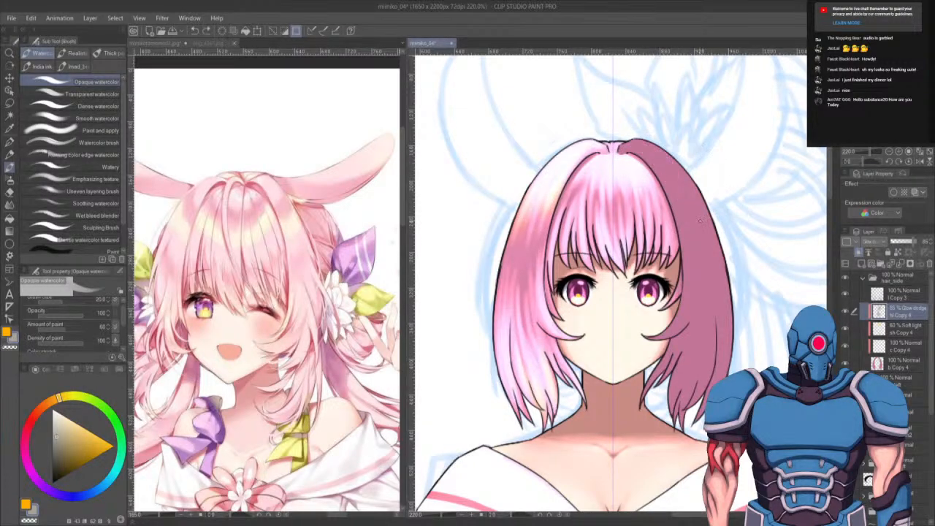
# - Add small glow strokes near the crown and the left side strand, then move to the layer below
pyautogui.moveTo(577, 156); pyautogui.dragTo(564, 191)
pyautogui.moveTo(499, 315)
pyautogui.mouseDown()
pyautogui.moveTo(499, 367)
pyautogui.moveTo(524, 216)
pyautogui.moveTo(498, 393)
pyautogui.moveTo(507, 261)
pyautogui.moveTo(508, 366)
pyautogui.moveTo(494, 322)
pyautogui.moveTo(501, 395)
pyautogui.moveTo(499, 290)
pyautogui.moveTo(503, 321)
pyautogui.mouseUp()
pyautogui.press('x')
pyautogui.hotkey('alt', '[')
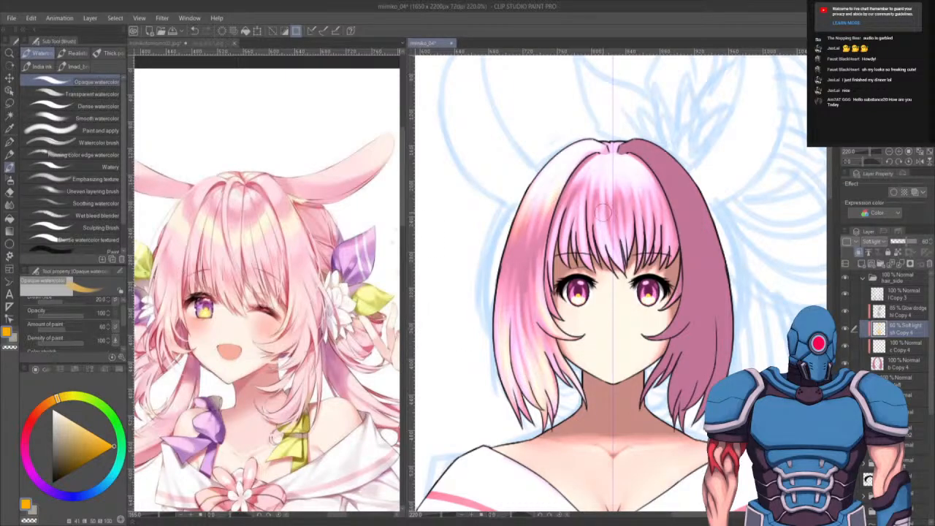
# - Try several watercolor glow strokes on the left side hair, undoing each of them
pyautogui.press('b')
pyautogui.moveTo(561, 286)
pyautogui.mouseDown()
pyautogui.moveTo(547, 335)
pyautogui.moveTo(538, 336)
pyautogui.moveTo(547, 341)
pyautogui.moveTo(569, 306)
pyautogui.moveTo(544, 324)
pyautogui.moveTo(534, 355)
pyautogui.mouseUp()
pyautogui.press('[')
pyautogui.press('[')
pyautogui.press('[')
pyautogui.press('[')
pyautogui.moveTo(521, 280)
pyautogui.mouseDown()
pyautogui.moveTo(522, 265)
pyautogui.moveTo(525, 301)
pyautogui.mouseUp()
pyautogui.hotkey('ctrl', 'z')
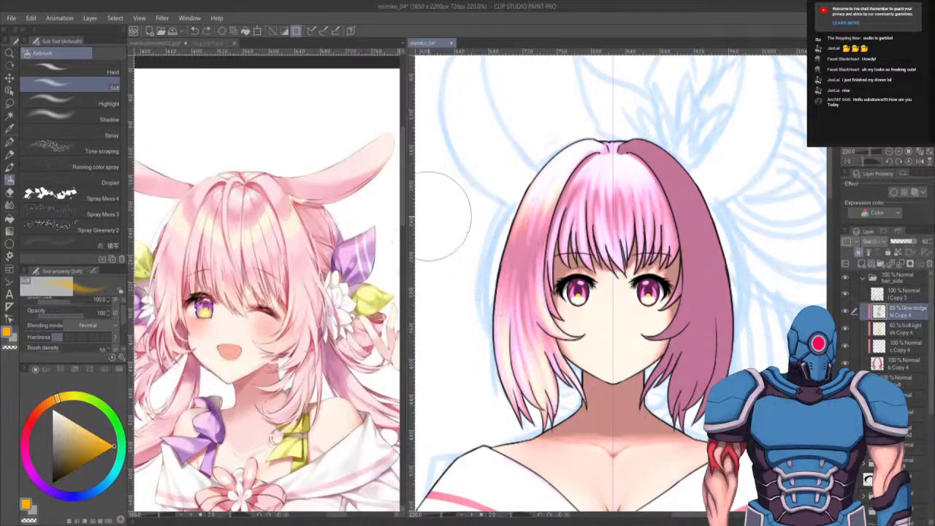
pyautogui.press('b')
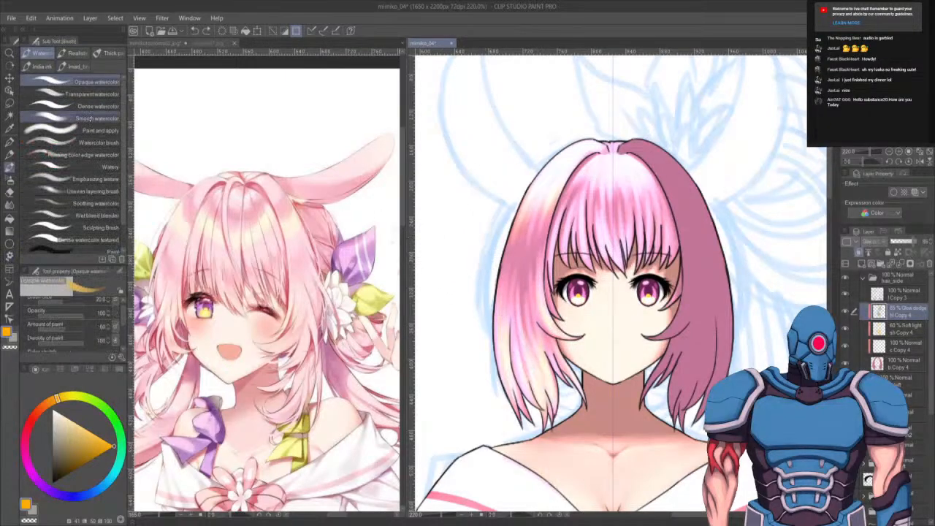
pyautogui.click(80, 119)
pyautogui.moveTo(514, 260); pyautogui.dragTo(514, 314)
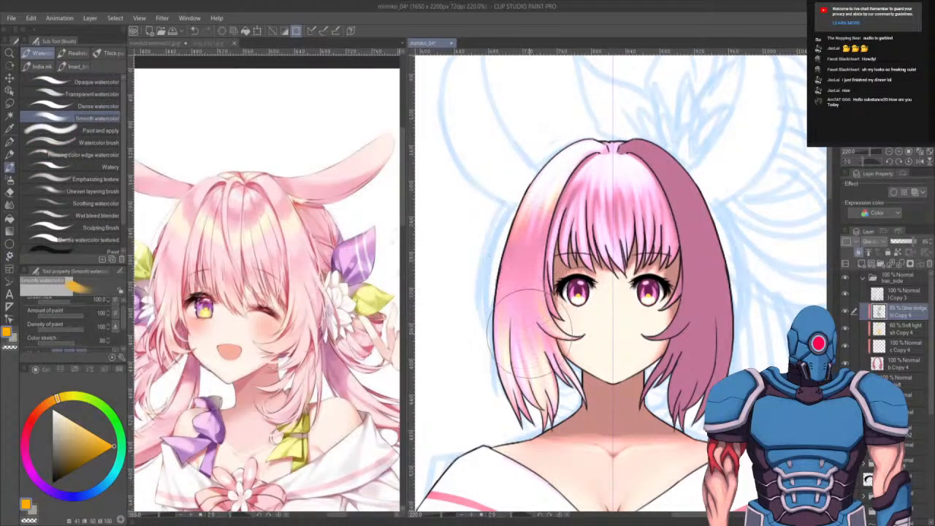
pyautogui.hotkey('ctrl', 'z')
pyautogui.hotkey('ctrl', 'z')
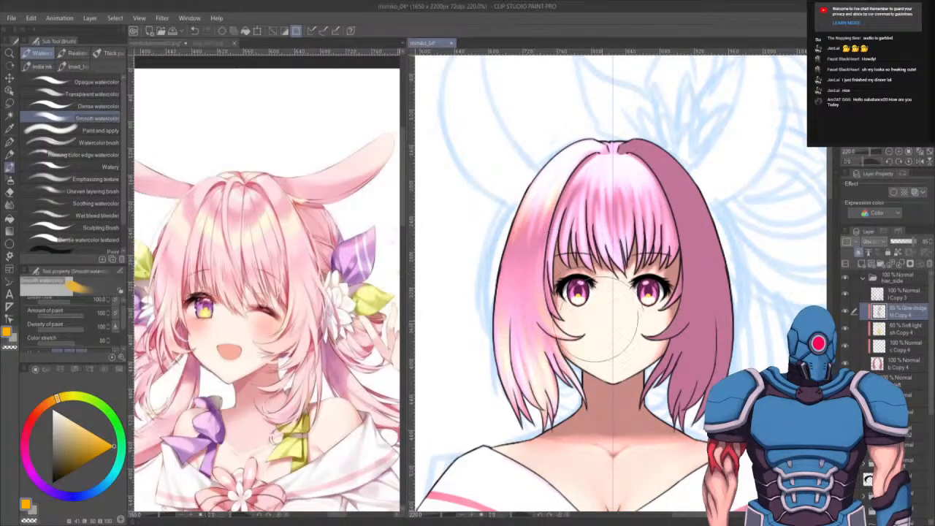
# - Switch to the Dense watercolor brush at a smaller size and paint glow strokes on the upper left hair
pyautogui.click(81, 106)
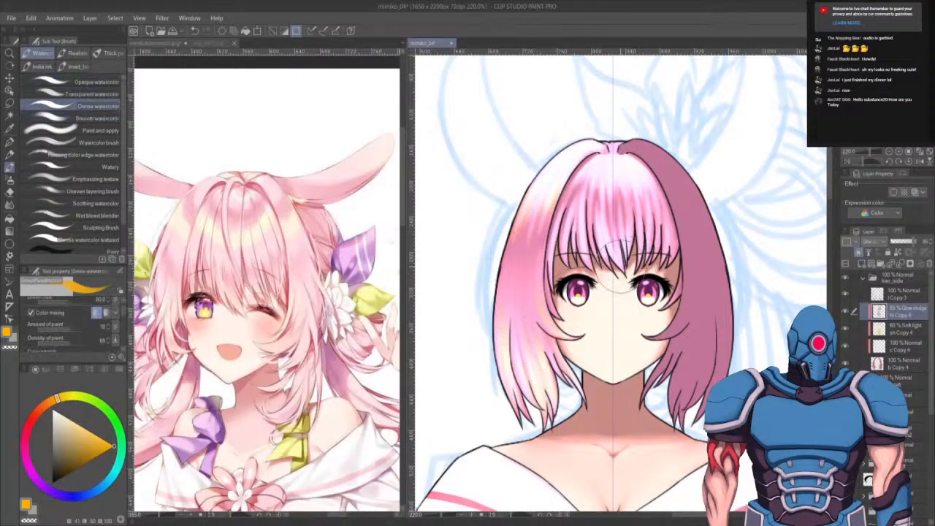
pyautogui.press('[')
pyautogui.press('[')
pyautogui.press('[')
pyautogui.press('[')
pyautogui.press('[')
pyautogui.press('[')
pyautogui.press('[')
pyautogui.press('x')
pyautogui.moveTo(545, 172)
pyautogui.mouseDown()
pyautogui.moveTo(504, 240)
pyautogui.moveTo(533, 180)
pyautogui.moveTo(502, 288)
pyautogui.moveTo(547, 172)
pyautogui.moveTo(505, 297)
pyautogui.moveTo(556, 171)
pyautogui.moveTo(526, 276)
pyautogui.mouseUp()
pyautogui.moveTo(563, 166)
pyautogui.mouseDown()
pyautogui.moveTo(526, 248)
pyautogui.moveTo(538, 265)
pyautogui.moveTo(544, 255)
pyautogui.mouseUp()
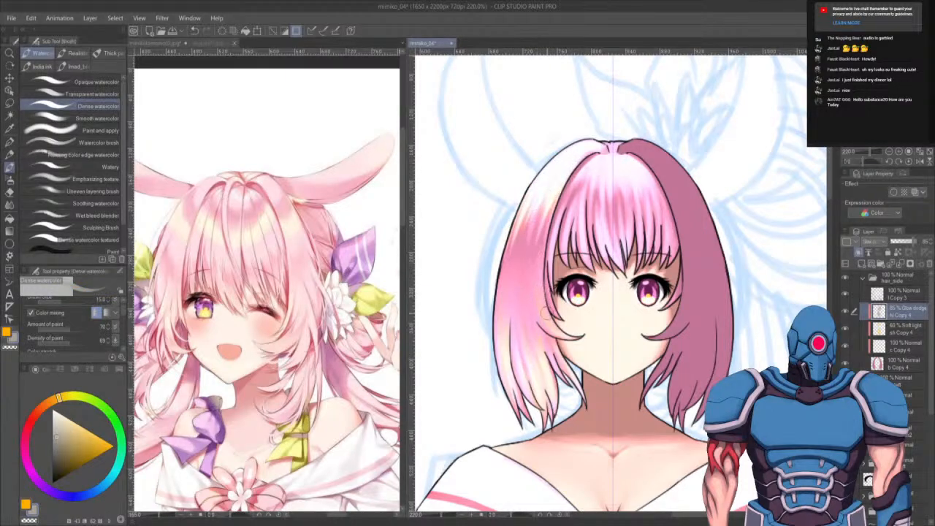
# - Paint more glow strokes down the left side hair strands, undoing the final stroke
pyautogui.moveTo(573, 337); pyautogui.dragTo(544, 272)
pyautogui.moveTo(564, 338)
pyautogui.mouseDown()
pyautogui.moveTo(542, 289)
pyautogui.moveTo(553, 282)
pyautogui.mouseUp()
pyautogui.moveTo(564, 330)
pyautogui.mouseDown()
pyautogui.moveTo(538, 303)
pyautogui.moveTo(543, 313)
pyautogui.mouseUp()
pyautogui.moveTo(580, 397); pyautogui.dragTo(550, 351)
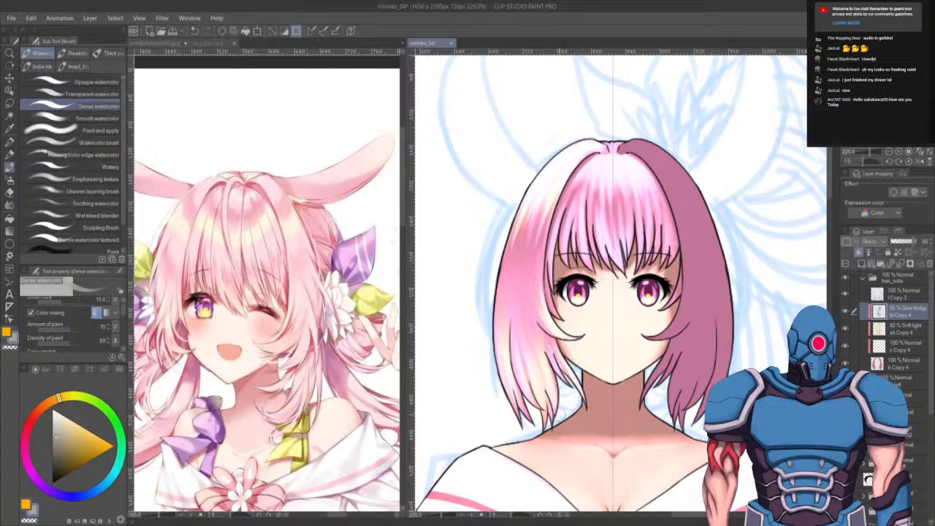
pyautogui.moveTo(556, 411)
pyautogui.mouseDown()
pyautogui.moveTo(520, 303)
pyautogui.moveTo(512, 309)
pyautogui.mouseUp()
pyautogui.moveTo(515, 415); pyautogui.dragTo(502, 275)
pyautogui.moveTo(501, 342)
pyautogui.mouseDown()
pyautogui.moveTo(506, 277)
pyautogui.moveTo(512, 392)
pyautogui.moveTo(521, 218)
pyautogui.mouseUp()
pyautogui.moveTo(542, 188); pyautogui.dragTo(483, 355)
pyautogui.hotkey('ctrl', 'z')
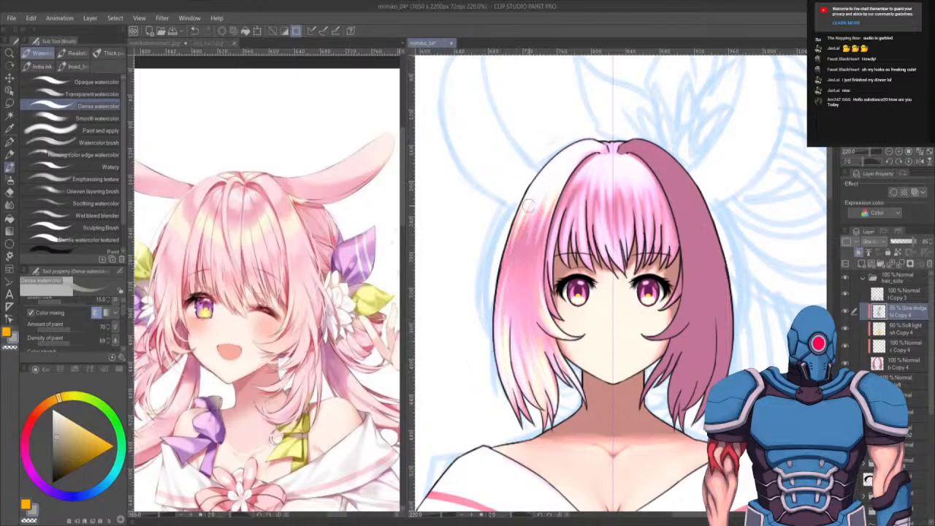
# - Add glow strokes near the top of the left side hair, redoing one stroke shorter
pyautogui.moveTo(528, 207); pyautogui.dragTo(492, 364)
pyautogui.moveTo(521, 230); pyautogui.dragTo(509, 273)
pyautogui.moveTo(537, 202); pyautogui.dragTo(523, 284)
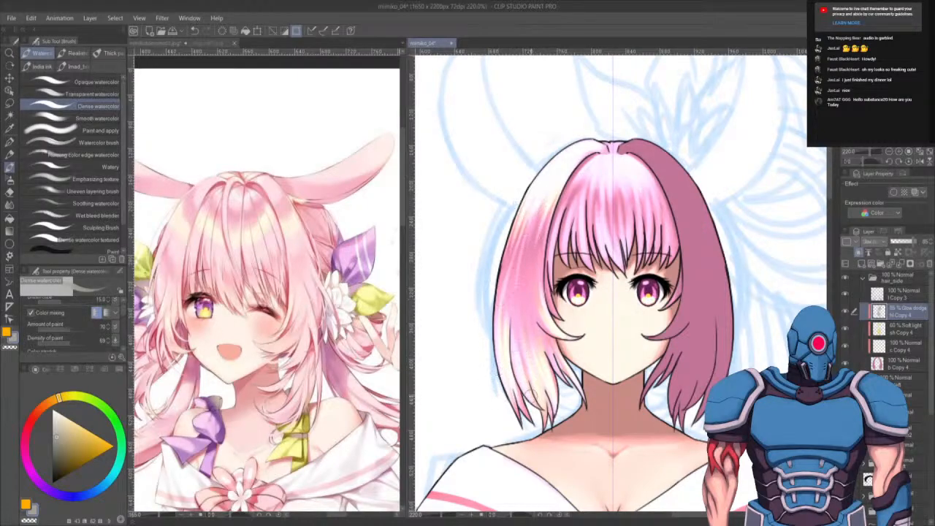
pyautogui.moveTo(541, 207); pyautogui.dragTo(530, 277)
pyautogui.hotkey('ctrl', 'z')
pyautogui.moveTo(552, 205)
pyautogui.mouseDown()
pyautogui.moveTo(539, 261)
pyautogui.moveTo(539, 233)
pyautogui.mouseUp()
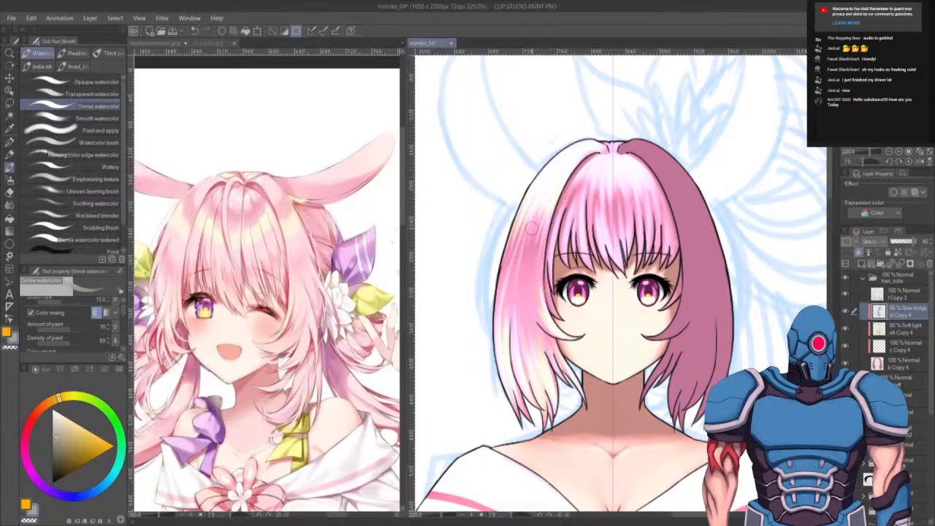
# - Select the Soft light layer together with the Glow dodge layer and apply a transformation to both
pyautogui.scroll(-5, 537, 331)
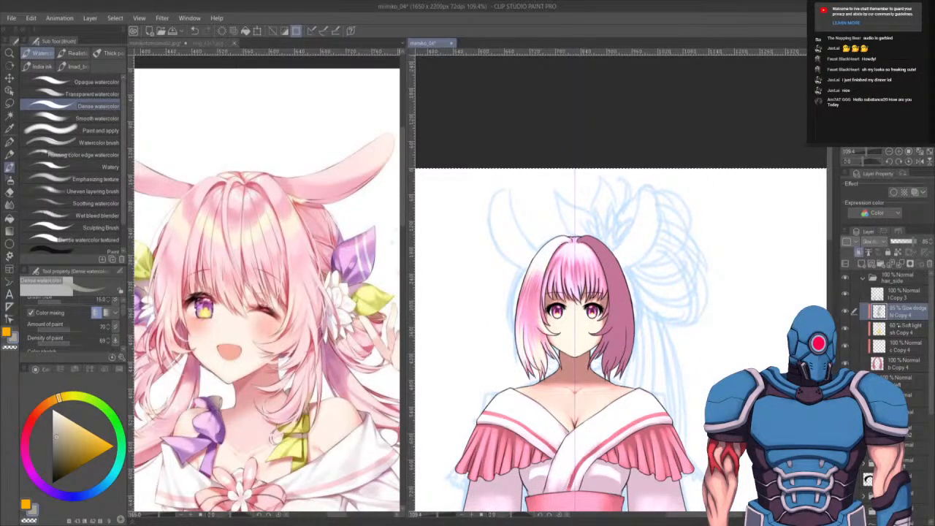
pyautogui.click(894, 326)
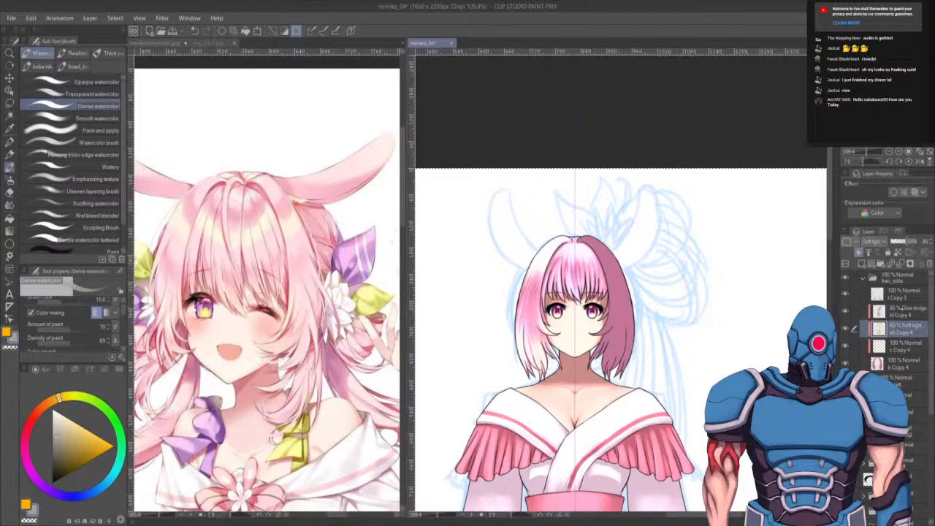
pyautogui.keyDown('ctrl'); pyautogui.click(902, 309); pyautogui.keyUp('ctrl')
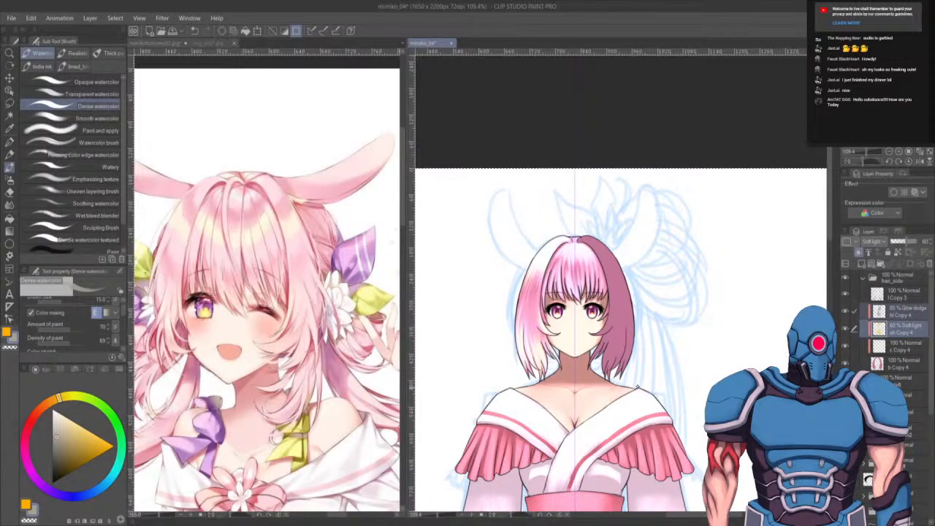
pyautogui.hotkey('ctrl', 't')
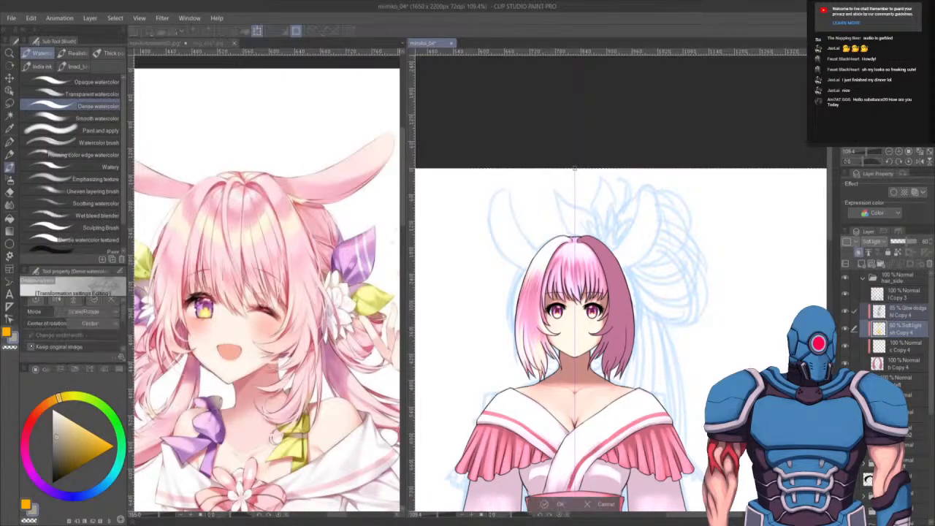
pyautogui.click(31, 346)
pyautogui.click(56, 299)
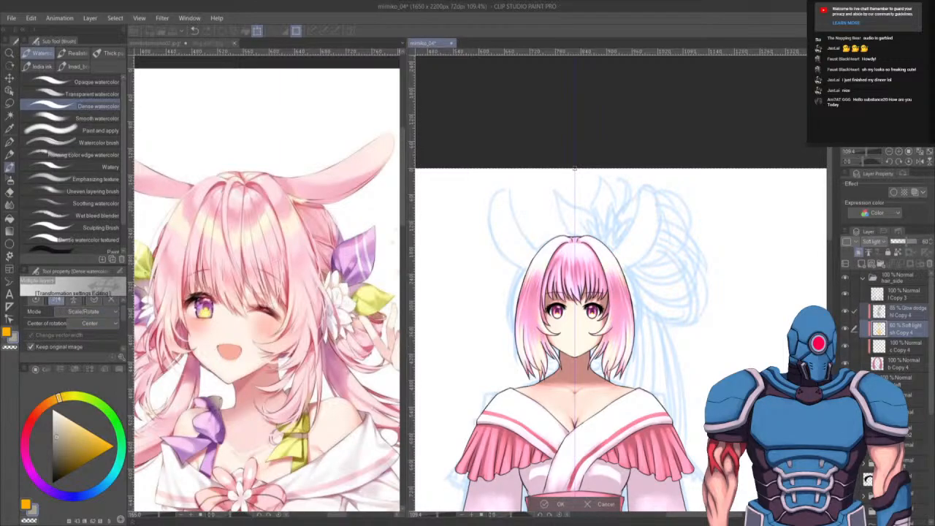
pyautogui.press('Return')
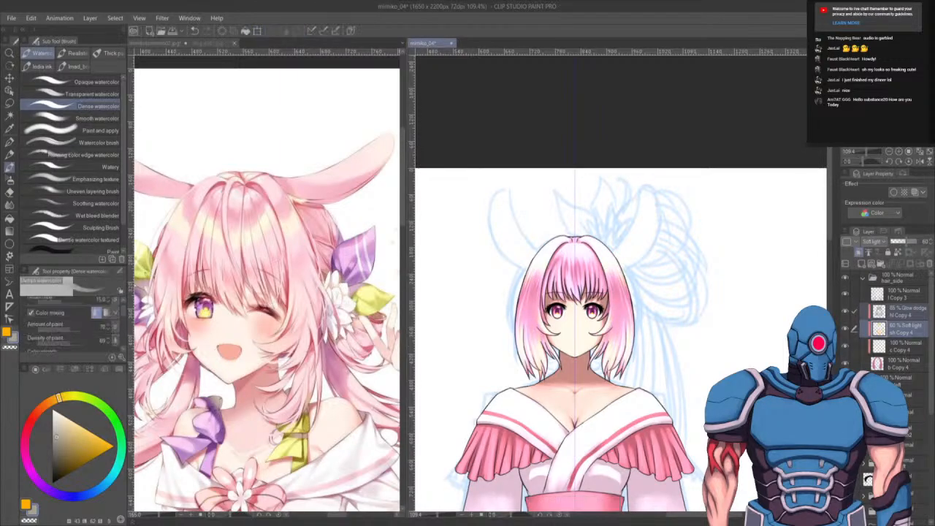
# - Examine the whole kimono figure zoomed out, then return to the face
pyautogui.scroll(-5, 670, 282)
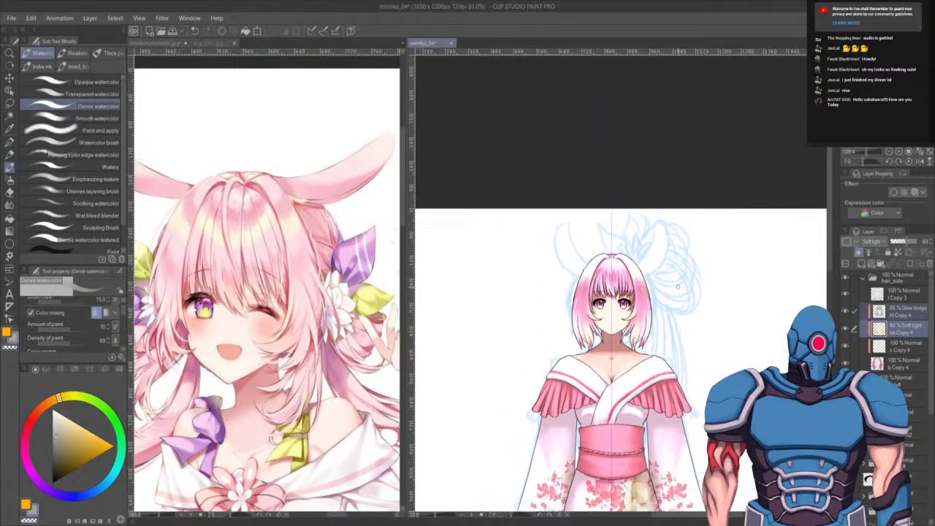
pyautogui.moveTo(671, 282); pyautogui.dragTo(632, 157)
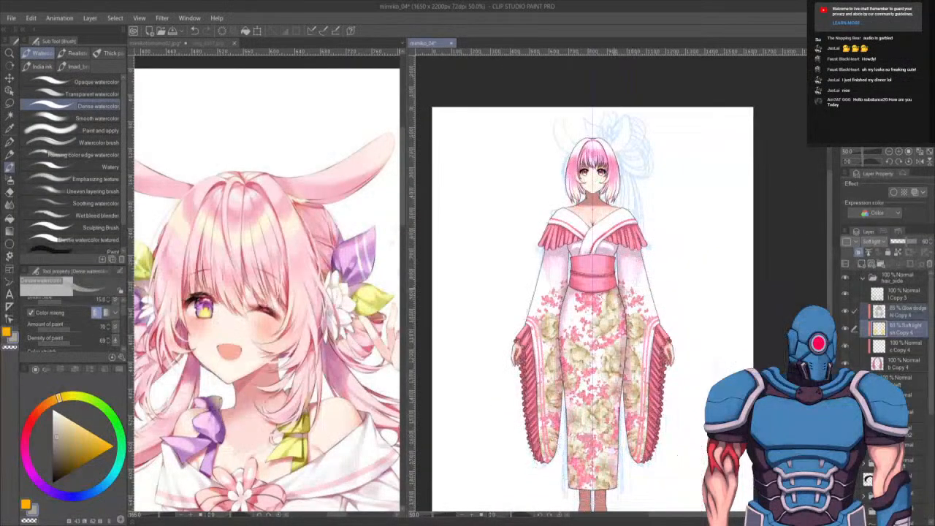
pyautogui.moveTo(606, 287); pyautogui.dragTo(604, 250)
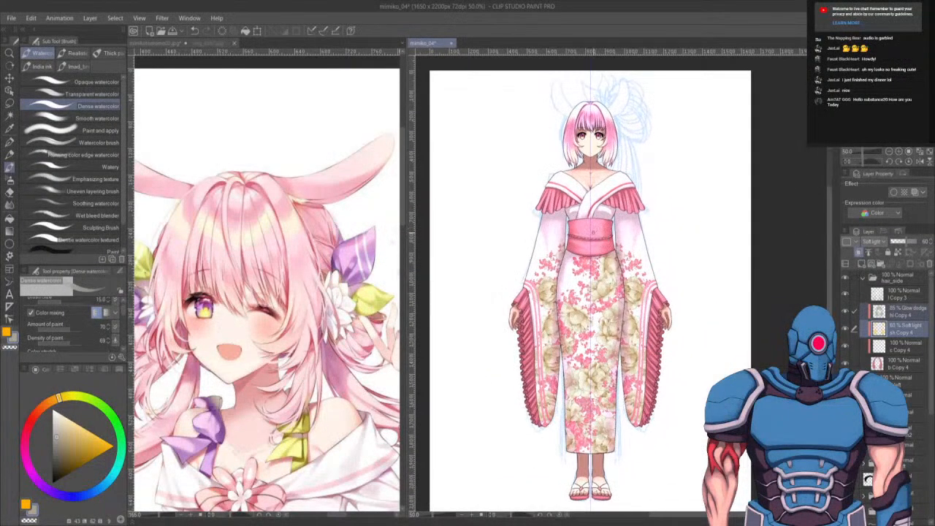
pyautogui.scroll(5, 532, 234)
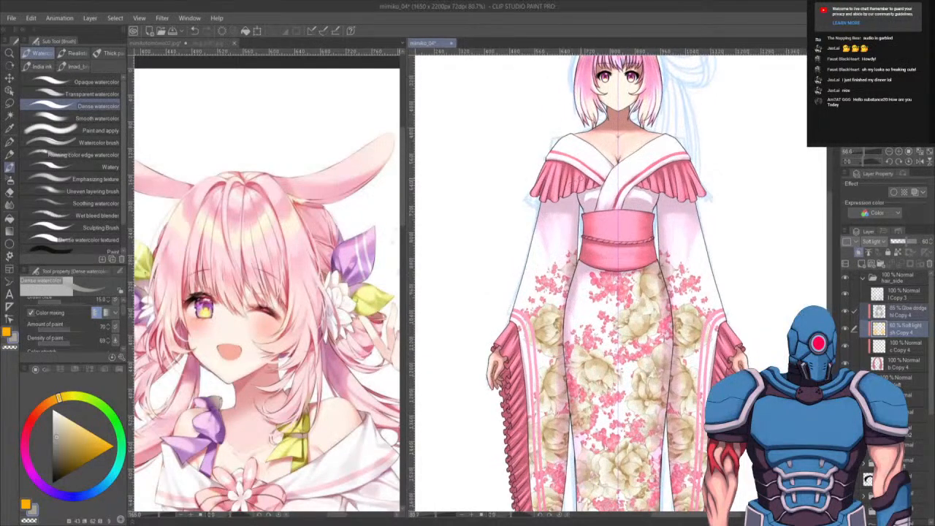
pyautogui.moveTo(594, 176); pyautogui.dragTo(561, 387)
pyautogui.scroll(4, 563, 225)
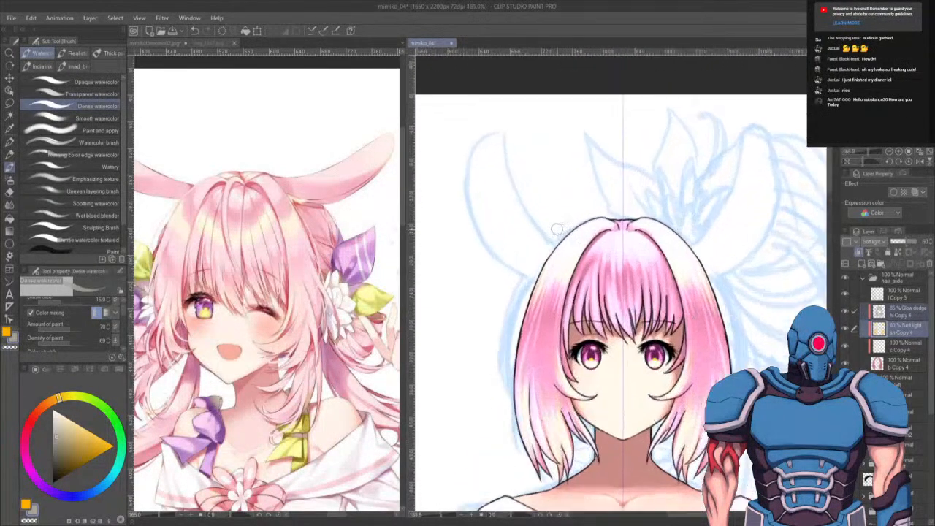
# - Collapse the hair_side layer folder, scroll through the layer list and save the file
pyautogui.click(862, 278)
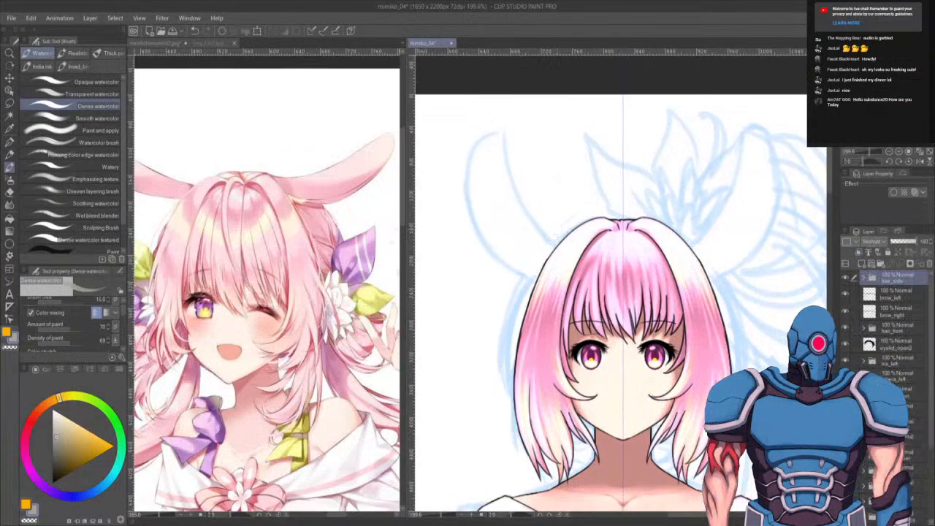
pyautogui.scroll(-3, 888, 336)
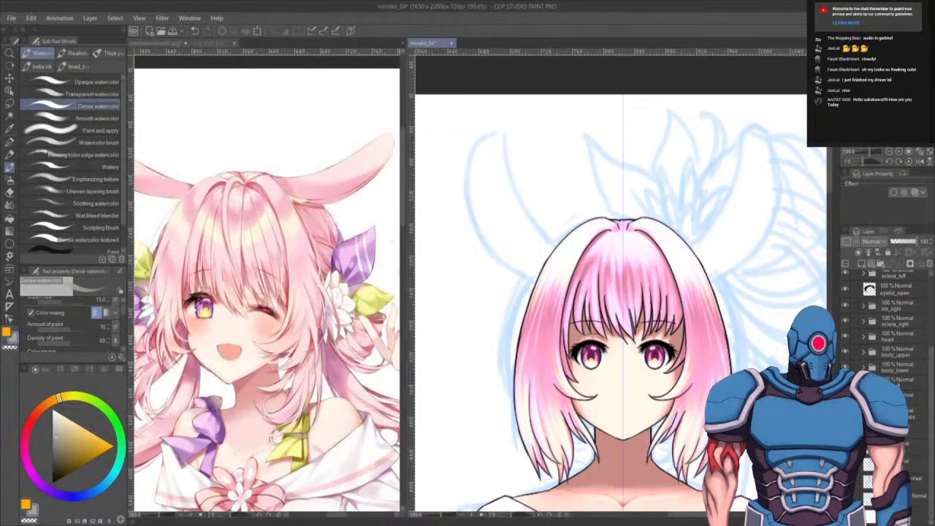
pyautogui.click(913, 411)
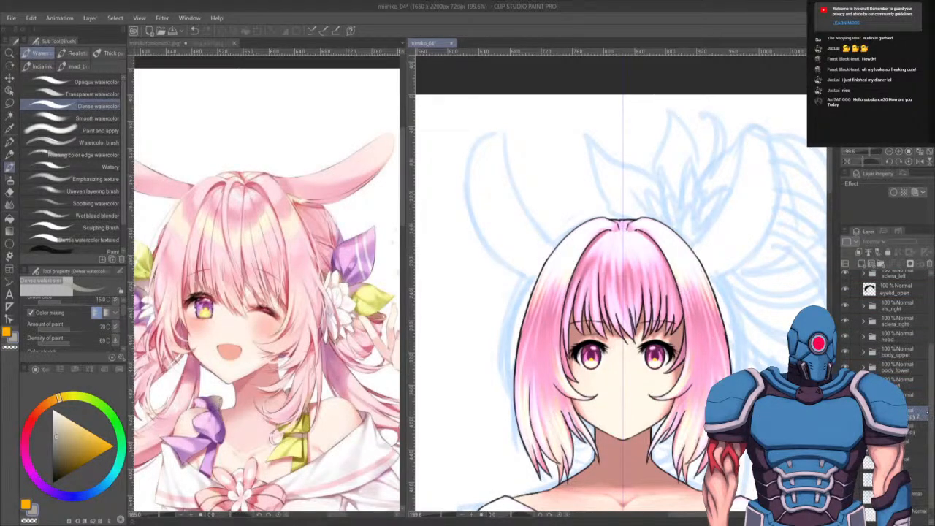
pyautogui.moveTo(928, 413); pyautogui.dragTo(933, 355)
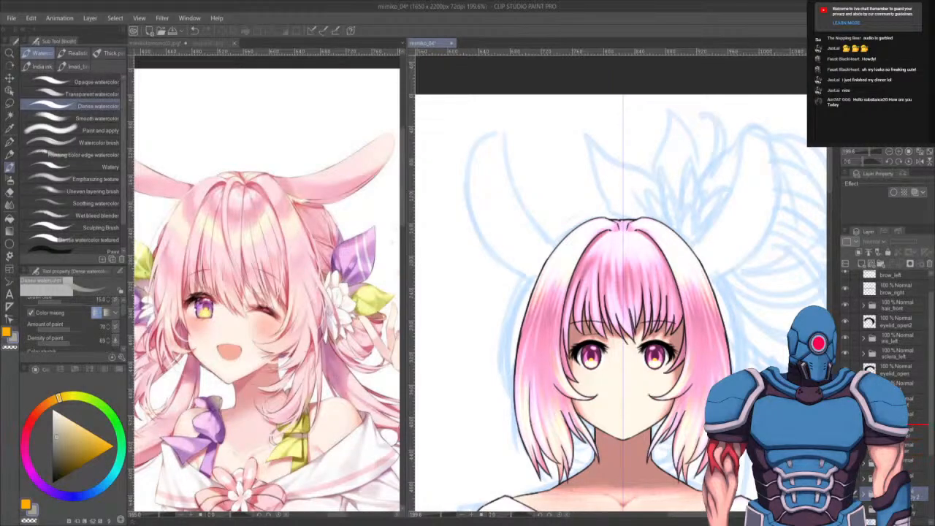
pyautogui.moveTo(917, 494); pyautogui.dragTo(917, 425)
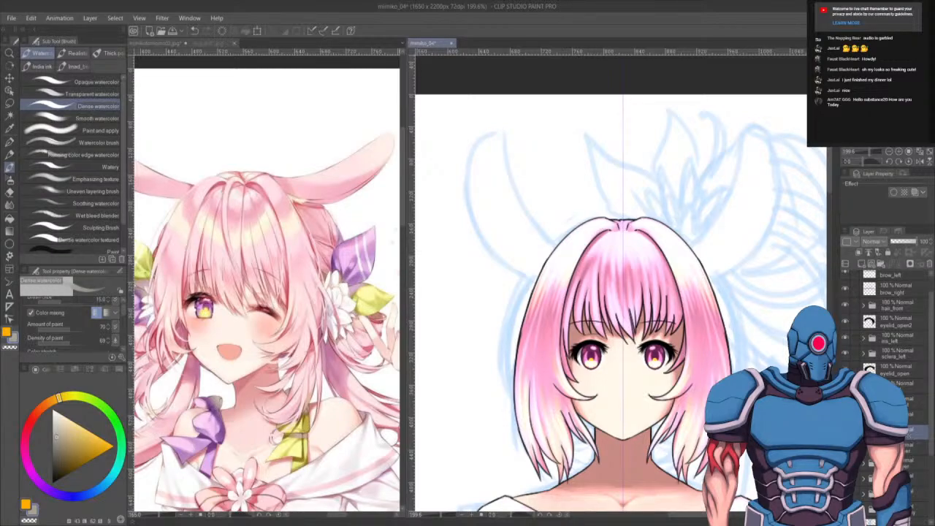
pyautogui.hotkey('ctrl', 's')
# - Select a layer lower in the list, switch to a smaller G-pen and place a dot on the face
pyautogui.click(863, 432)
pyautogui.click(906, 448)
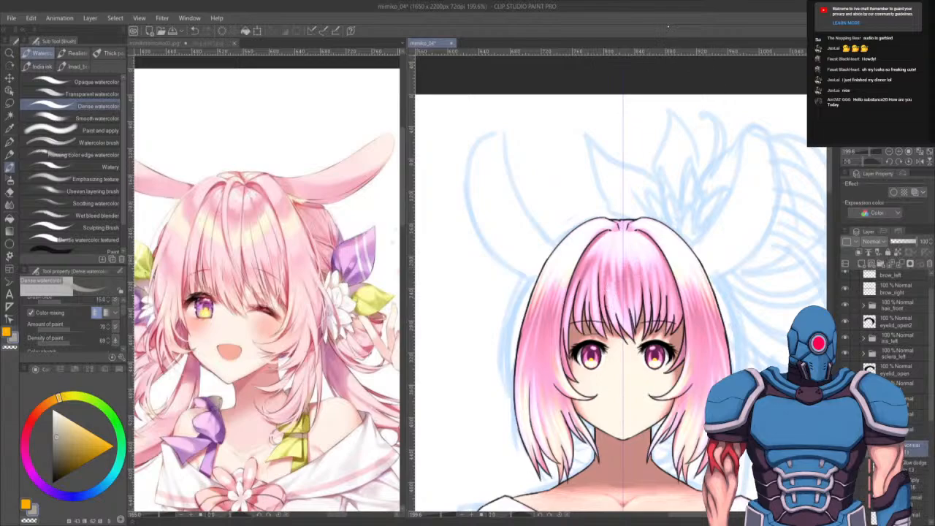
pyautogui.press('p')
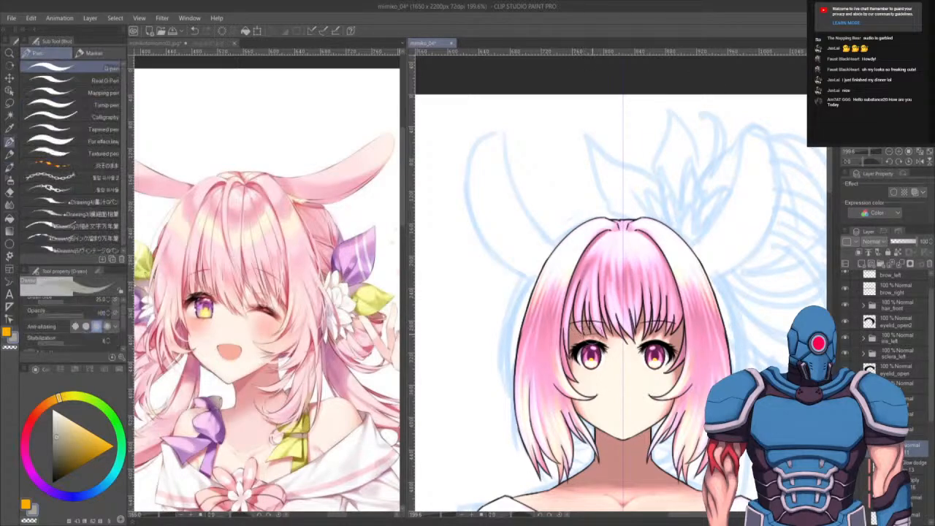
pyautogui.press('[')
pyautogui.press('[')
pyautogui.press('[')
pyautogui.press('[')
pyautogui.press('[')
pyautogui.keyDown('alt'); pyautogui.click(519, 338); pyautogui.keyUp('alt')
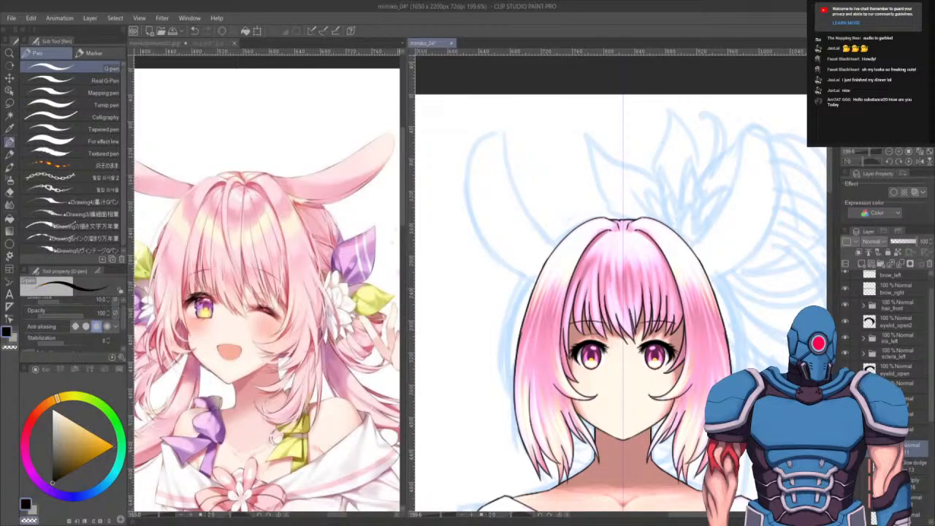
pyautogui.moveTo(636, 408); pyautogui.dragTo(666, 374)
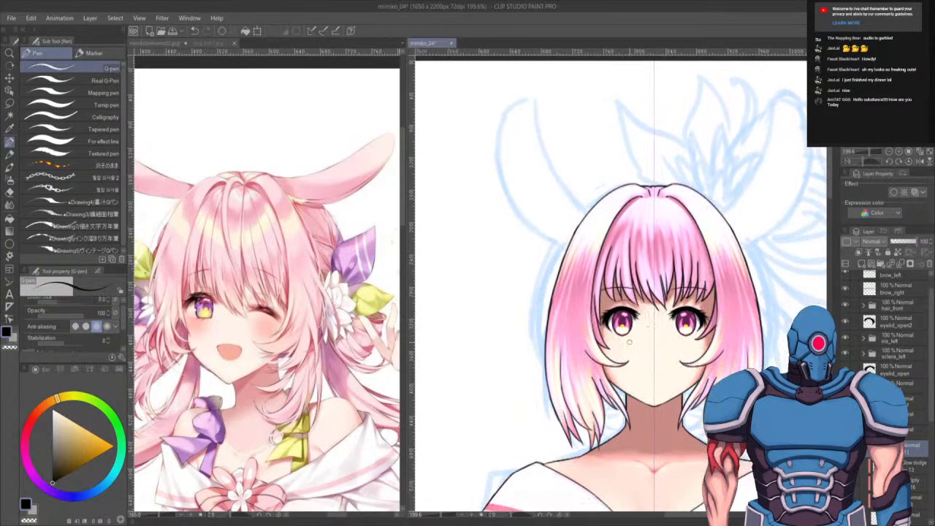
# - View the Manaka reference sheet zoomed in on its face, then close its tab
pyautogui.moveTo(652, 400); pyautogui.dragTo(604, 386)
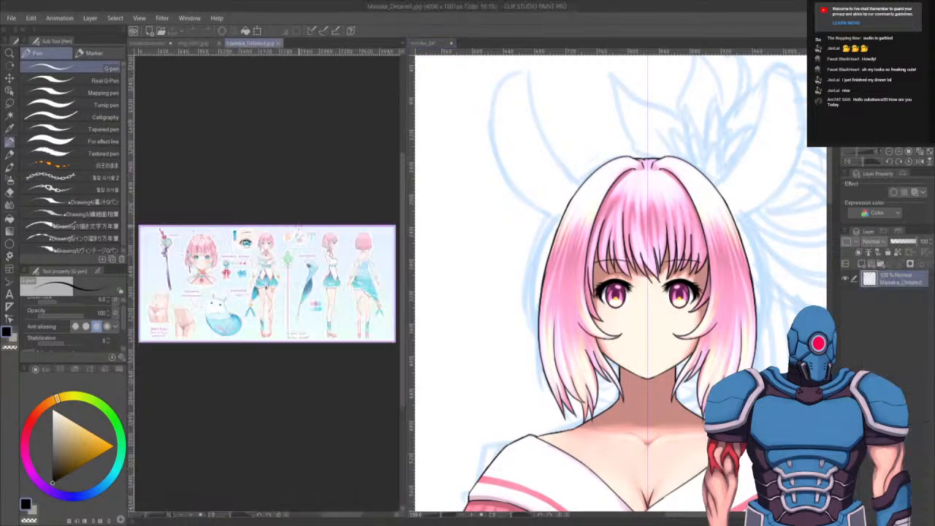
pyautogui.scroll(3, 258, 266)
pyautogui.scroll(8, 249, 270)
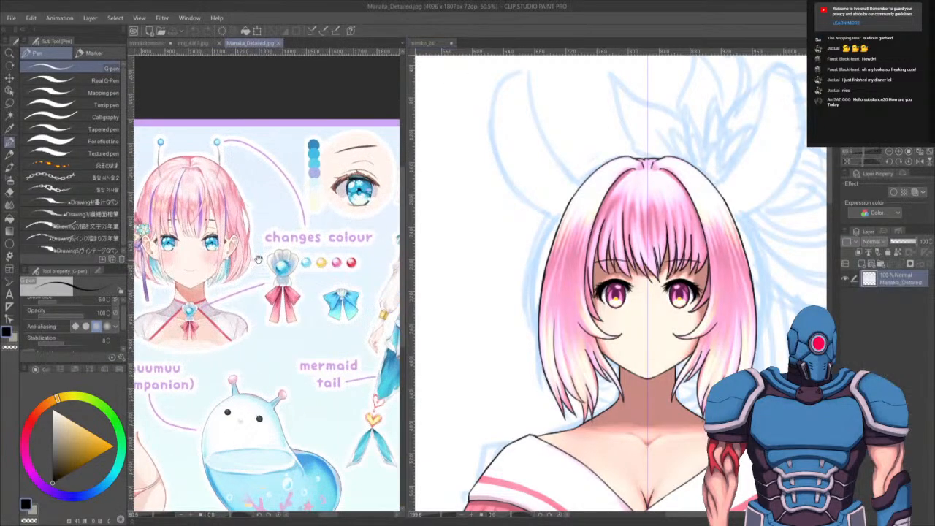
pyautogui.scroll(3, 266, 292)
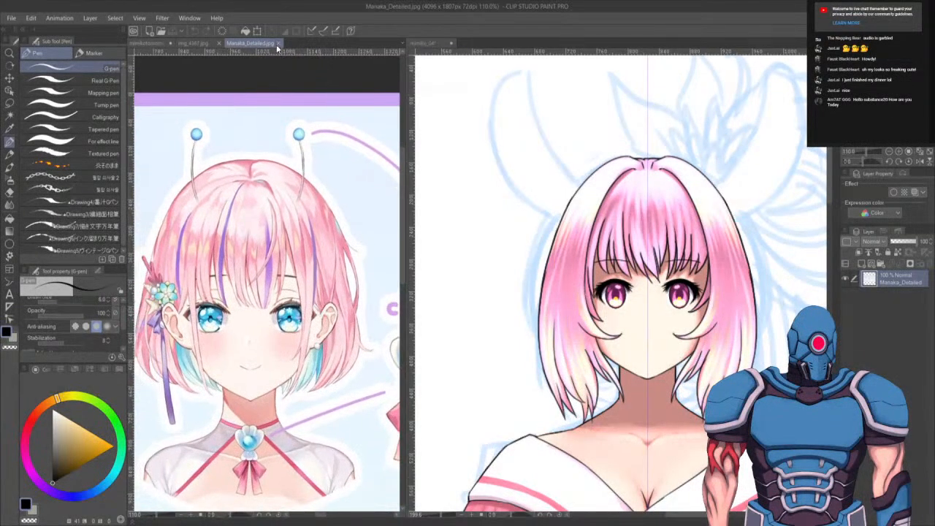
pyautogui.click(279, 43)
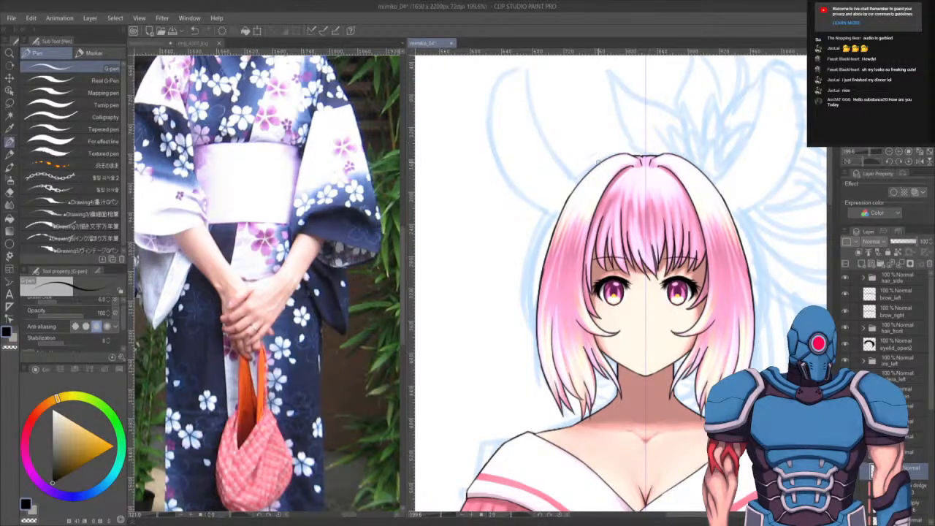
# - Try drawing outline strokes over the top of the hair, undoing both
pyautogui.moveTo(602, 159); pyautogui.dragTo(563, 186)
pyautogui.hotkey('ctrl', 'z')
pyautogui.moveTo(649, 151)
pyautogui.mouseDown()
pyautogui.moveTo(577, 166)
pyautogui.moveTo(544, 207)
pyautogui.mouseUp()
pyautogui.hotkey('ctrl', 'z')
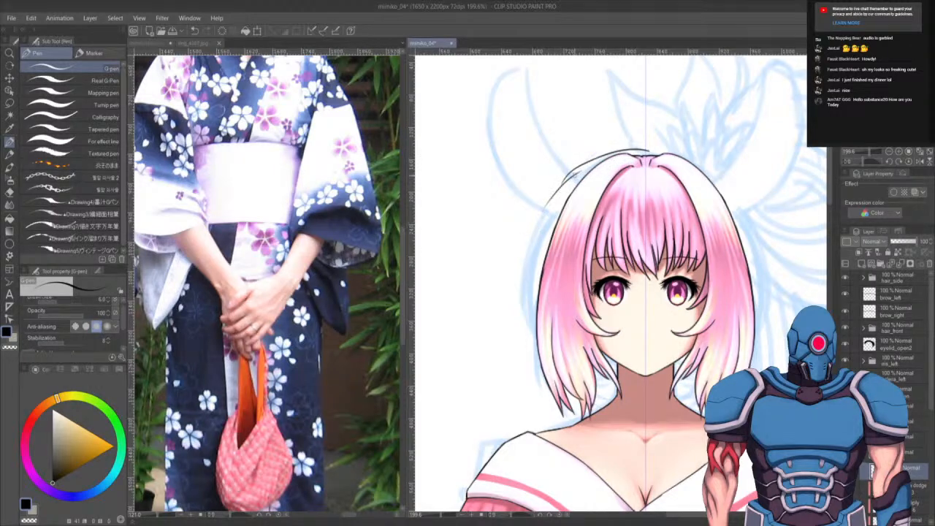
# - Try drawing outline strokes along the hair's left edge, undoing each attempt
pyautogui.moveTo(577, 173); pyautogui.dragTo(530, 242)
pyautogui.hotkey('ctrl', 'z')
pyautogui.moveTo(559, 189)
pyautogui.mouseDown()
pyautogui.moveTo(539, 217)
pyautogui.moveTo(525, 282)
pyautogui.moveTo(528, 252)
pyautogui.moveTo(531, 313)
pyautogui.mouseUp()
pyautogui.hotkey('ctrl', 'z')
pyautogui.moveTo(527, 257); pyautogui.dragTo(531, 313)
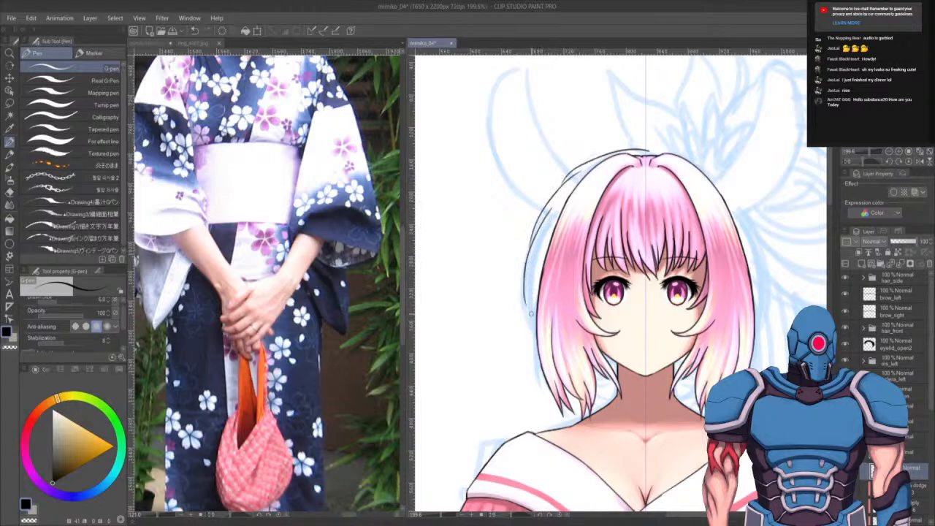
pyautogui.moveTo(537, 256)
pyautogui.mouseDown()
pyautogui.moveTo(532, 283)
pyautogui.moveTo(538, 240)
pyautogui.moveTo(526, 320)
pyautogui.moveTo(532, 330)
pyautogui.moveTo(540, 251)
pyautogui.moveTo(531, 301)
pyautogui.moveTo(536, 348)
pyautogui.moveTo(532, 335)
pyautogui.moveTo(591, 387)
pyautogui.moveTo(677, 415)
pyautogui.moveTo(577, 366)
pyautogui.moveTo(534, 343)
pyautogui.mouseUp()
pyautogui.hotkey('ctrl', 'z')
pyautogui.hotkey('ctrl', 'z')
pyautogui.hotkey('ctrl', 'z')
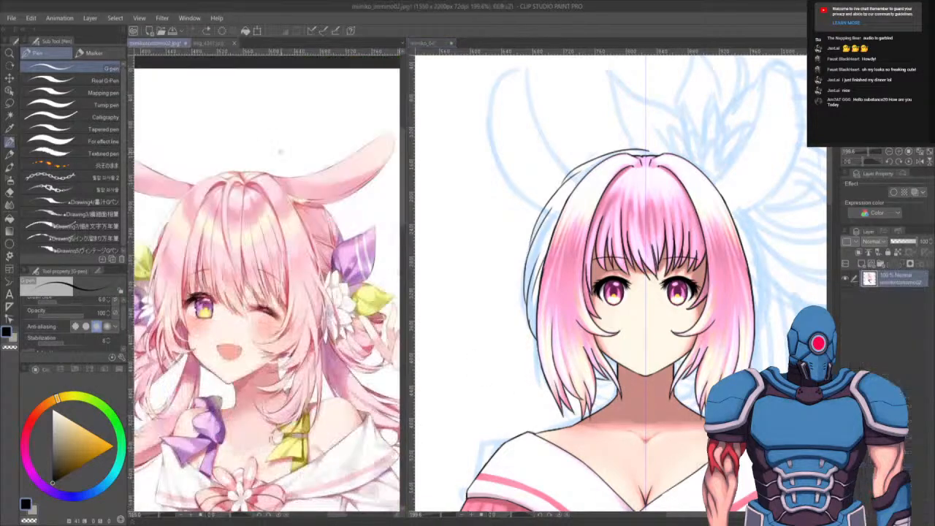
# - Draw an outline stroke along the left edge of the hair, redoing the last undone stroke
pyautogui.moveTo(289, 380); pyautogui.dragTo(272, 370)
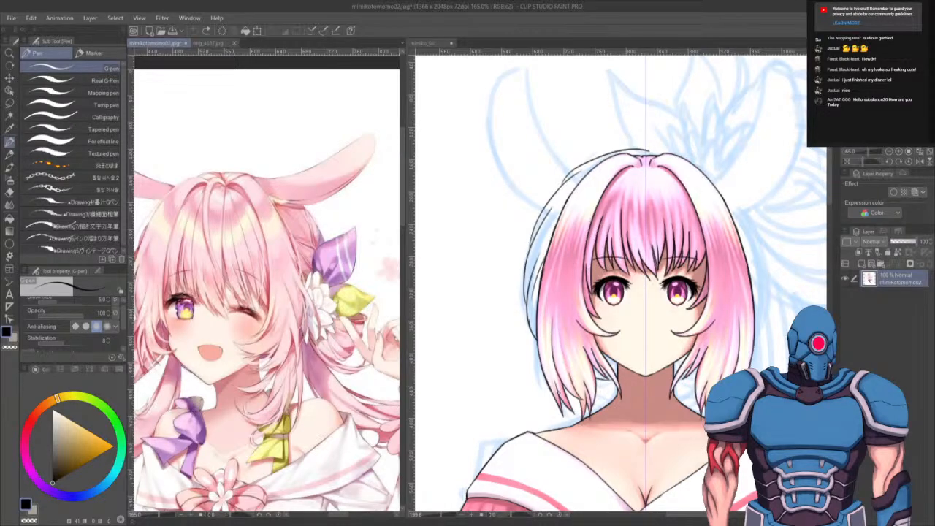
pyautogui.click(559, 393)
pyautogui.hotkey('ctrl', 'z')
pyautogui.hotkey('ctrl', 'z')
pyautogui.hotkey('ctrl', 'z')
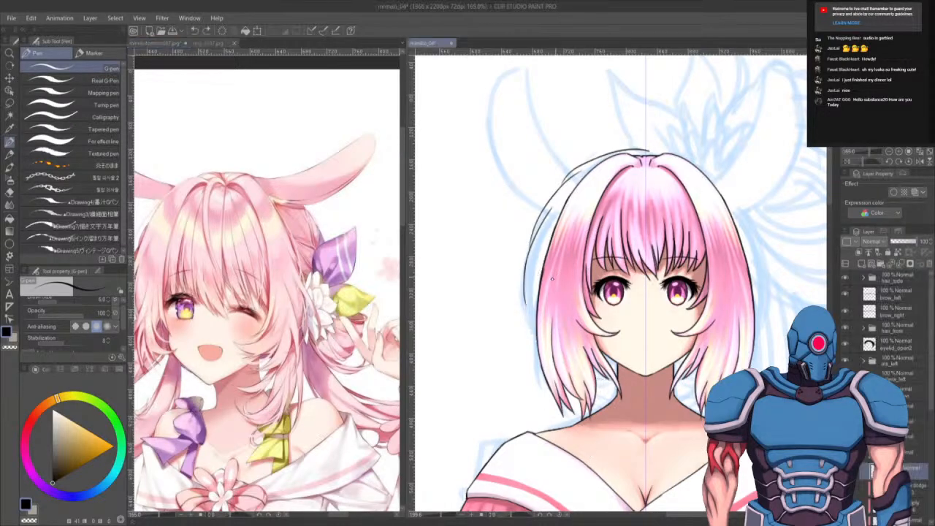
pyautogui.hotkey('ctrl', 'z')
pyautogui.moveTo(528, 261); pyautogui.dragTo(526, 308)
pyautogui.hotkey('ctrl', 'z')
pyautogui.moveTo(524, 263)
pyautogui.mouseDown()
pyautogui.moveTo(530, 303)
pyautogui.moveTo(527, 253)
pyautogui.mouseUp()
pyautogui.moveTo(529, 304); pyautogui.dragTo(536, 325)
pyautogui.hotkey('ctrl', 'z')
pyautogui.hotkey('ctrl', 'y')
# - Select a layer lower in the layer list and erase a small bit of line at the top of the hair
pyautogui.click(863, 453)
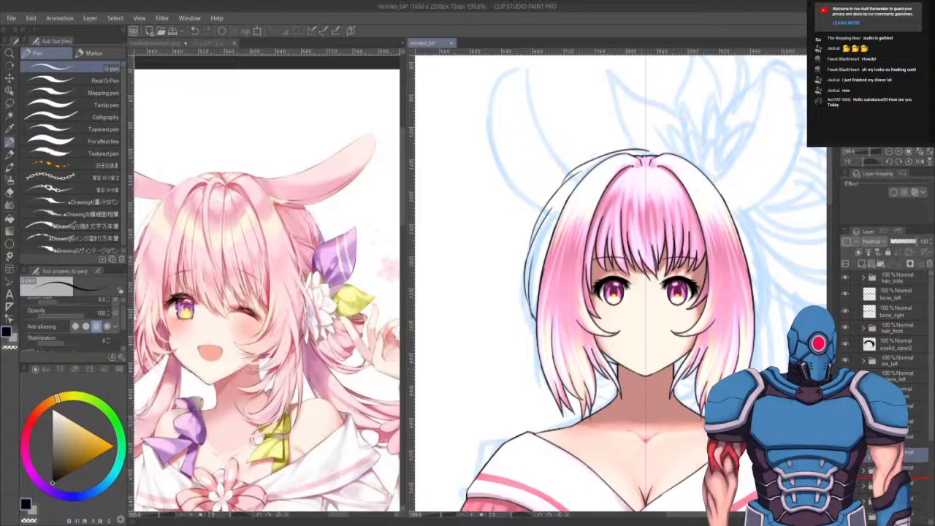
pyautogui.moveTo(895, 455); pyautogui.dragTo(895, 477)
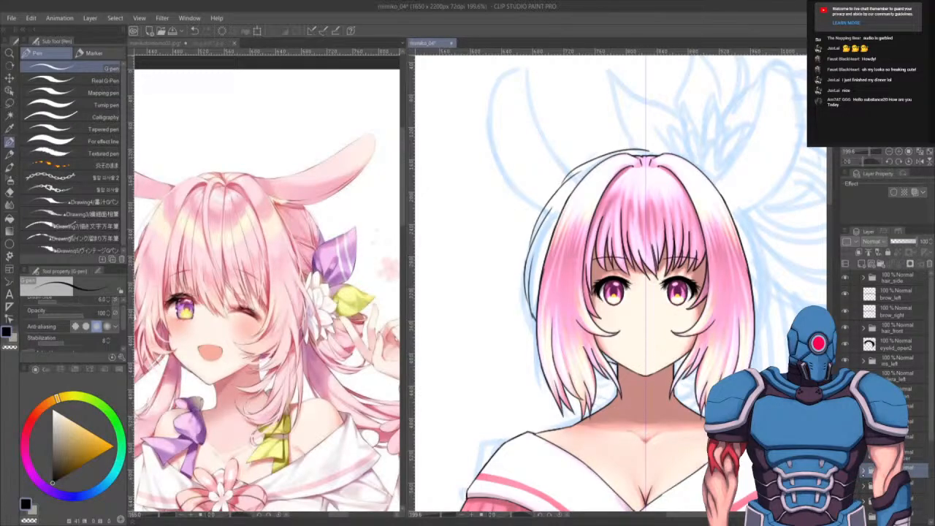
pyautogui.click(863, 472)
pyautogui.click(913, 484)
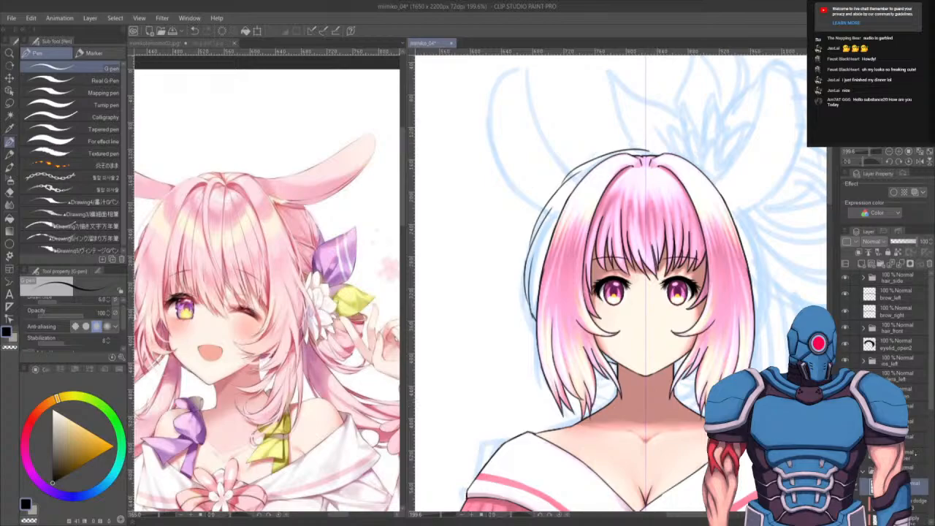
pyautogui.press('e')
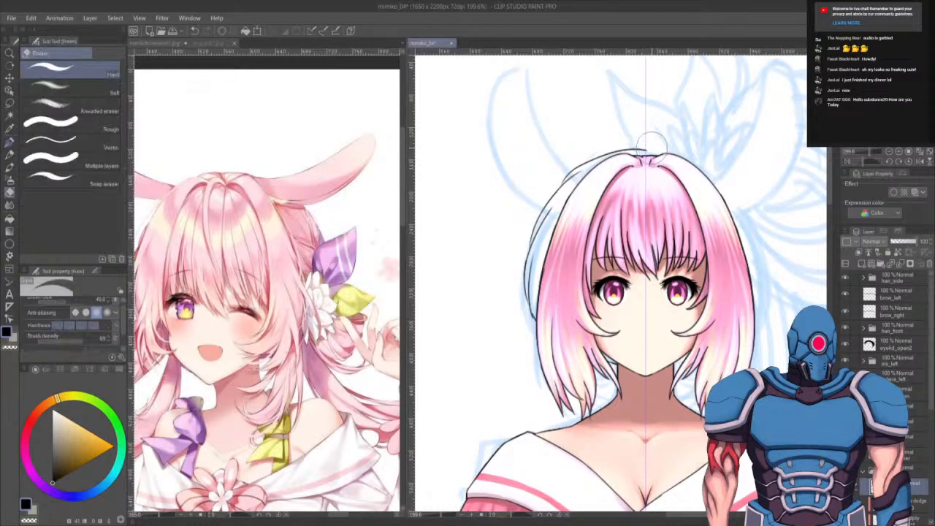
pyautogui.hotkey('ctrl', 'z')
pyautogui.moveTo(651, 151); pyautogui.dragTo(659, 167)
# - Select the whole layer and free-transform it with Keep original image off, narrowing it slightly from both sides
pyautogui.hotkey('ctrl', 'a')
pyautogui.hotkey('ctrl', 't')
pyautogui.click(56, 300)
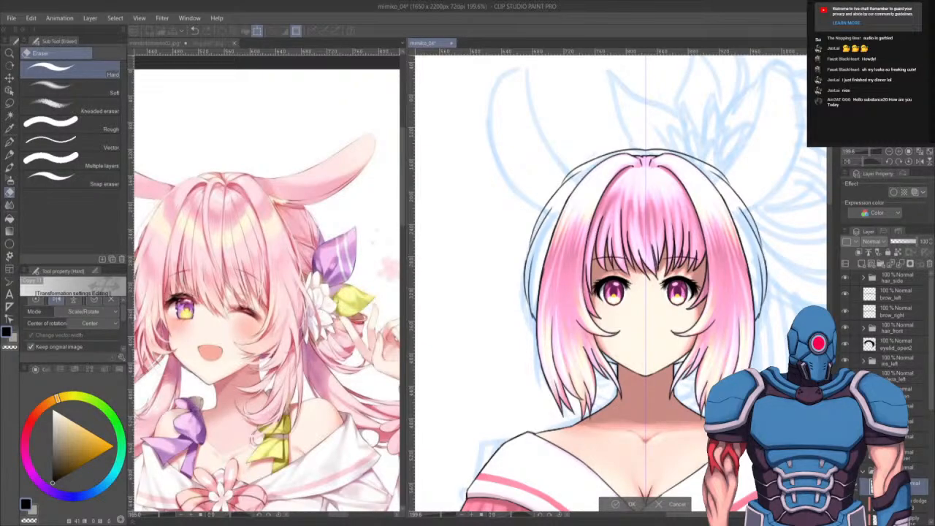
pyautogui.press('Return')
pyautogui.hotkey('ctrl', 't')
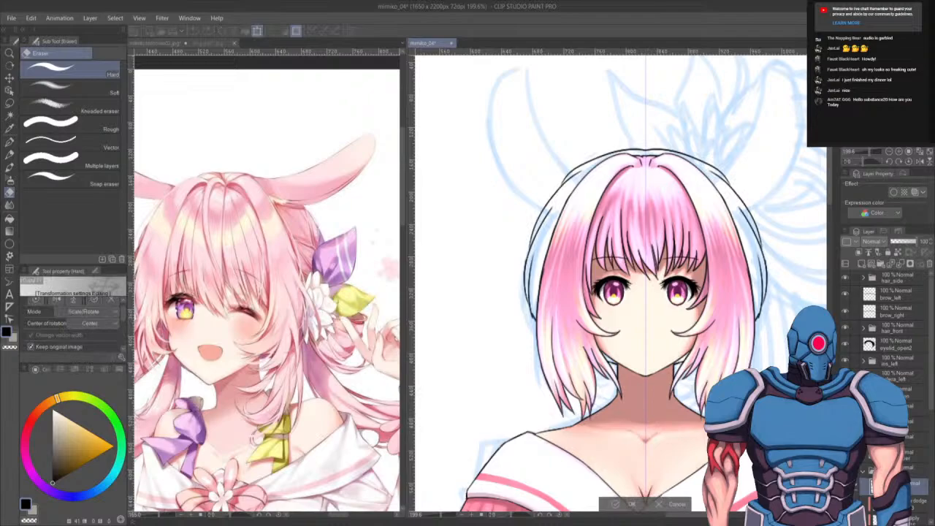
pyautogui.click(31, 347)
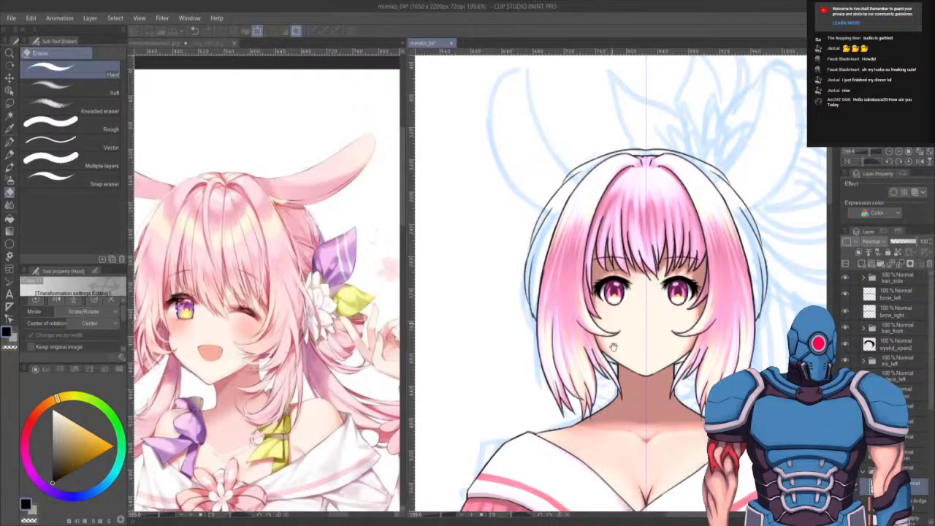
pyautogui.moveTo(627, 260); pyautogui.dragTo(661, 301)
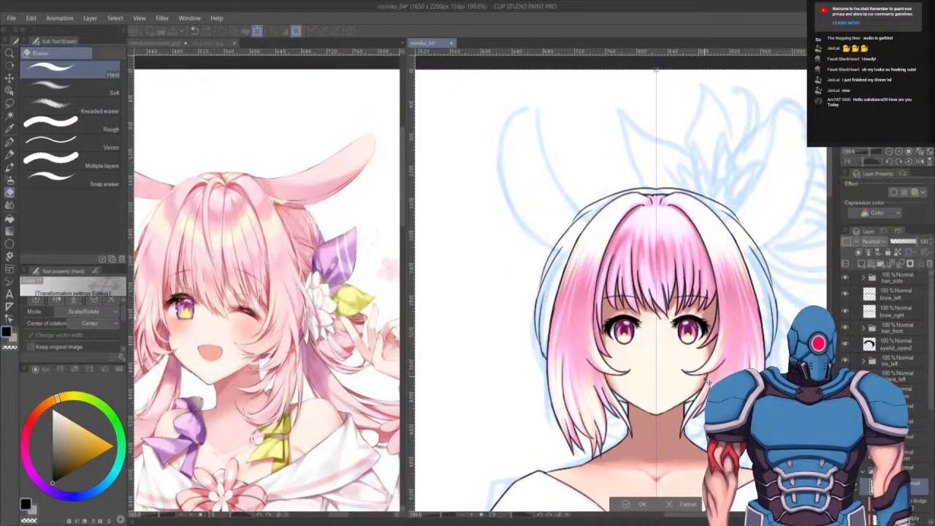
pyautogui.press('Return')
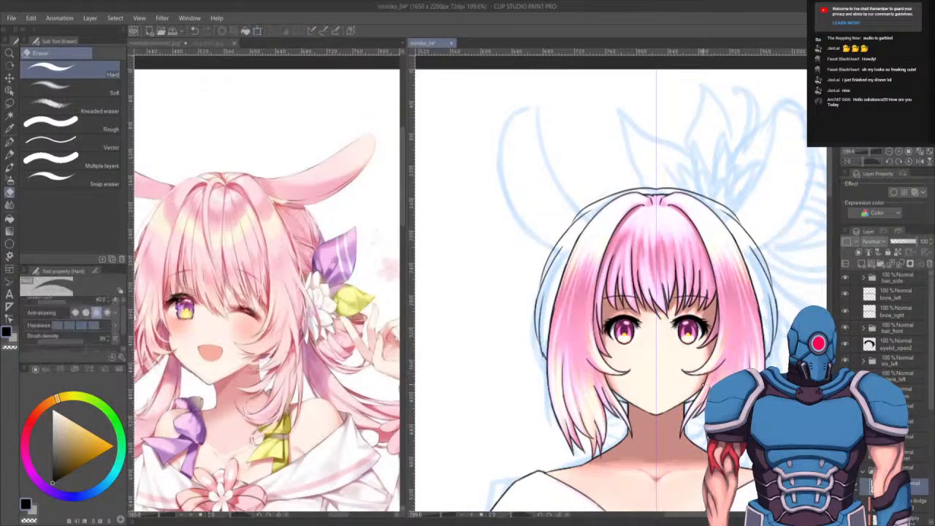
pyautogui.hotkey('ctrl', 't')
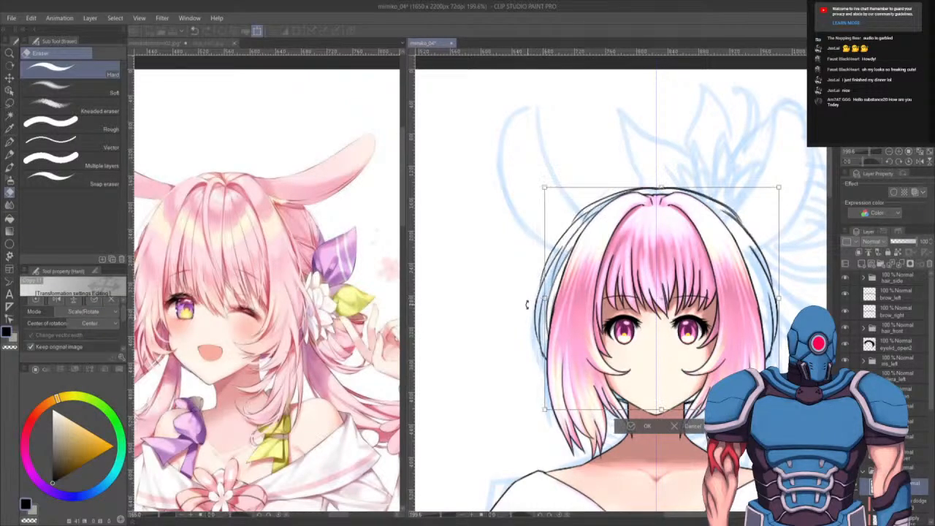
pyautogui.press('Return')
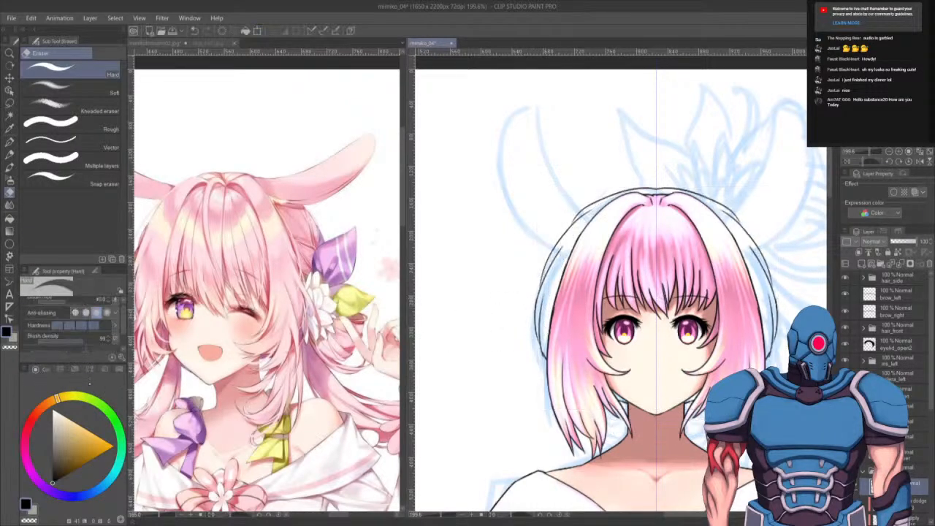
pyautogui.hotkey('ctrl', 't')
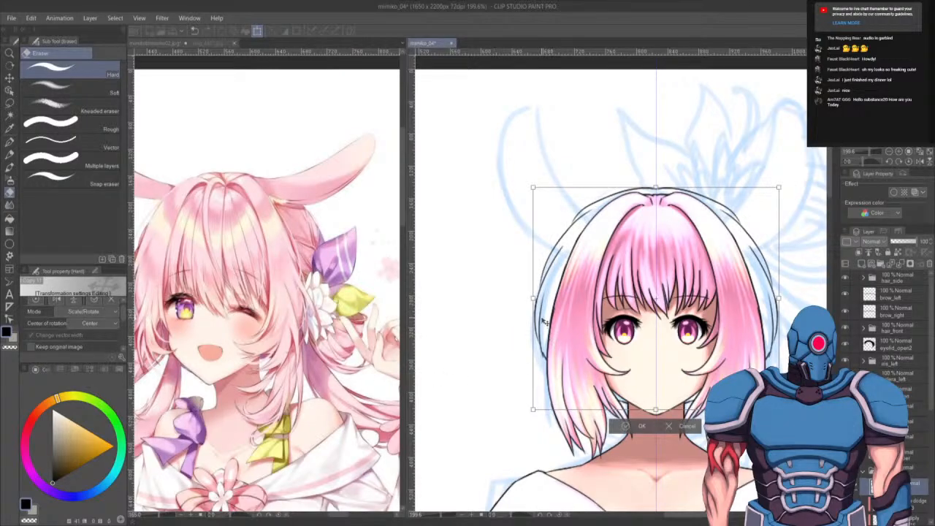
pyautogui.moveTo(534, 297); pyautogui.dragTo(545, 297)
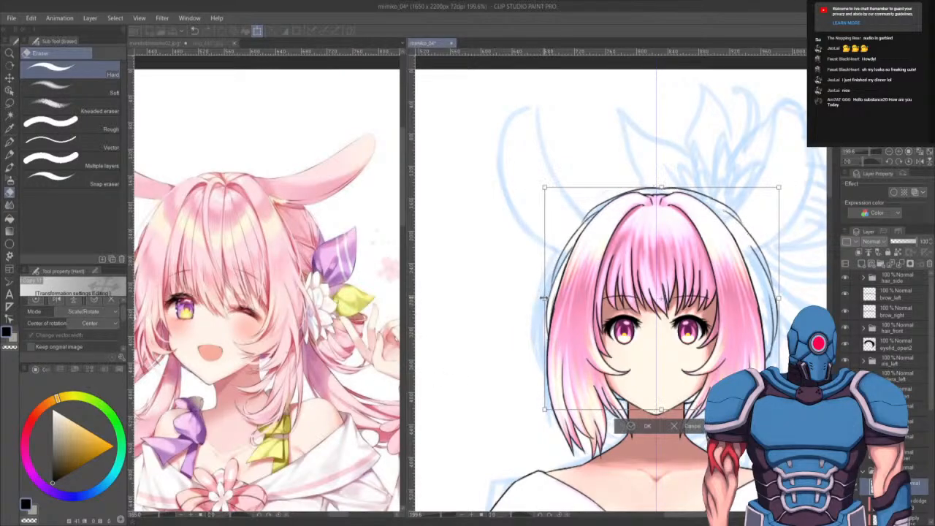
pyautogui.moveTo(779, 299); pyautogui.dragTo(769, 299)
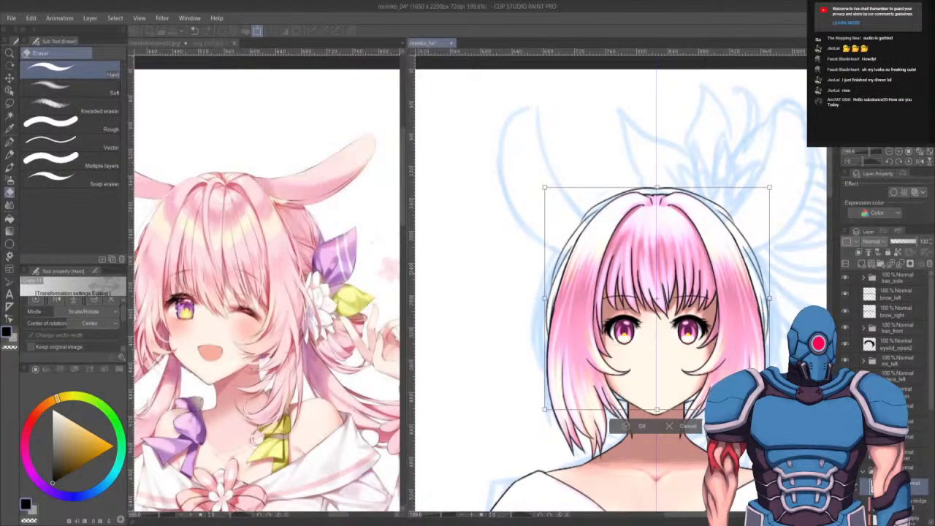
pyautogui.press('Return')
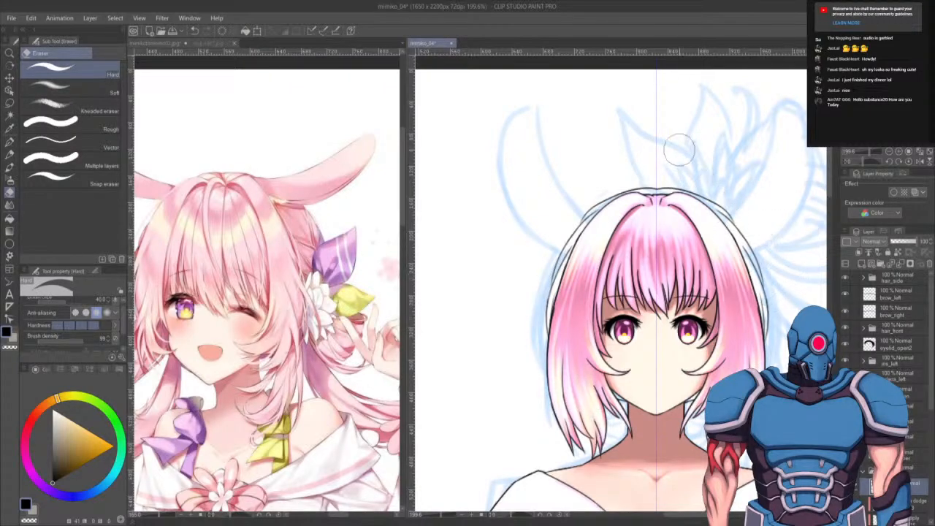
# - Erase the outer hair outline at its upper right and redraw it there with the G-pen
pyautogui.moveTo(764, 256); pyautogui.dragTo(685, 231)
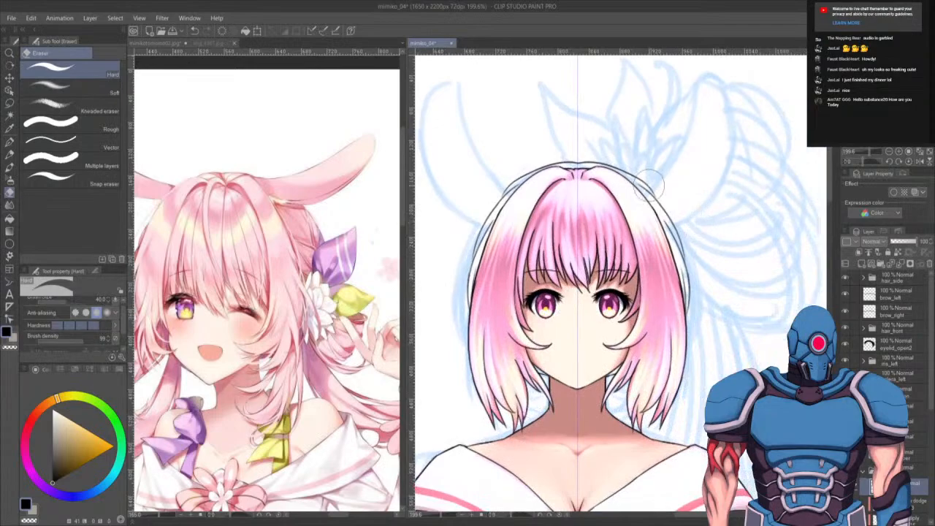
pyautogui.moveTo(626, 152); pyautogui.dragTo(684, 251)
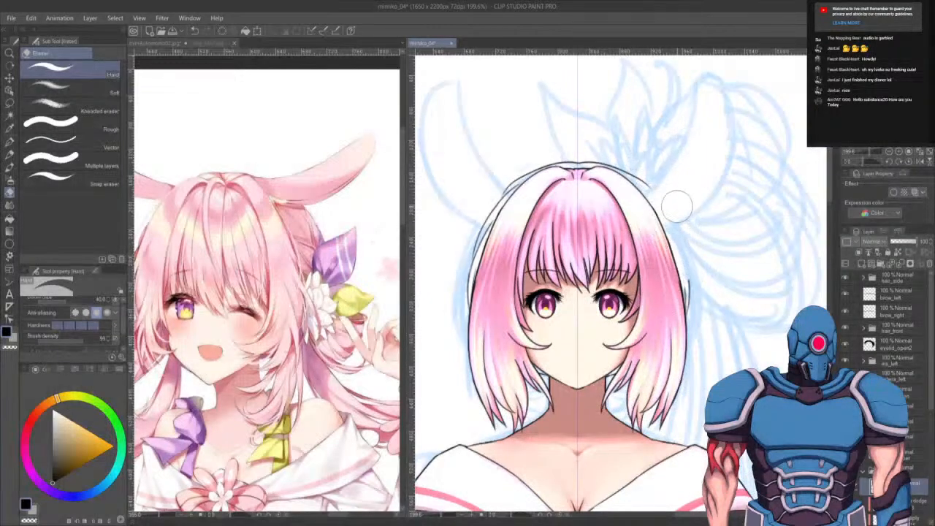
pyautogui.press('p')
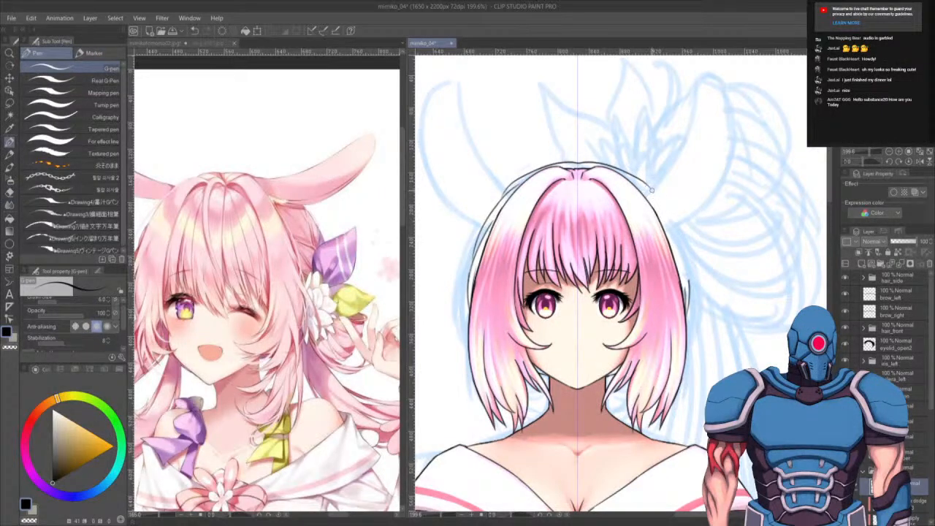
pyautogui.moveTo(652, 191); pyautogui.dragTo(681, 270)
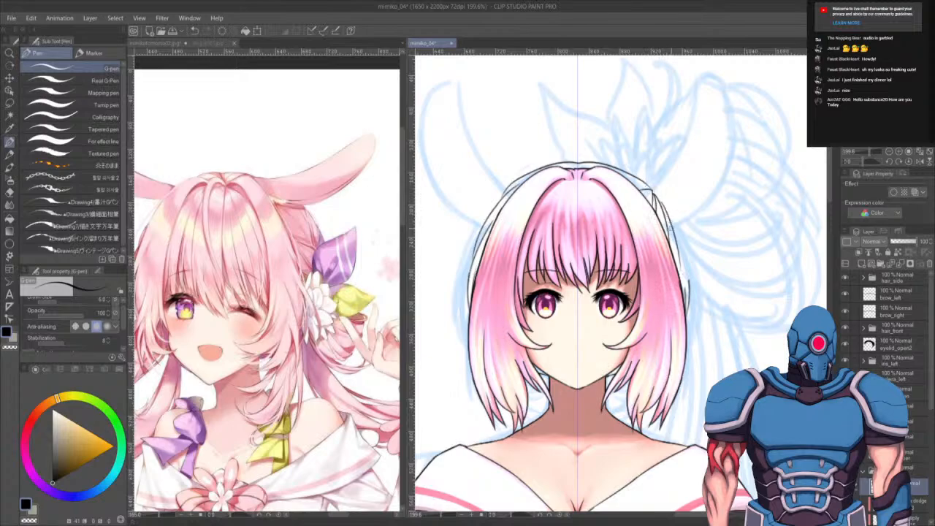
pyautogui.moveTo(658, 199); pyautogui.dragTo(686, 267)
pyautogui.moveTo(672, 218); pyautogui.dragTo(685, 287)
pyautogui.hotkey('ctrl', 'z')
pyautogui.moveTo(671, 216); pyautogui.dragTo(688, 286)
pyautogui.moveTo(692, 217); pyautogui.dragTo(723, 216)
pyautogui.moveTo(668, 244); pyautogui.dragTo(675, 201)
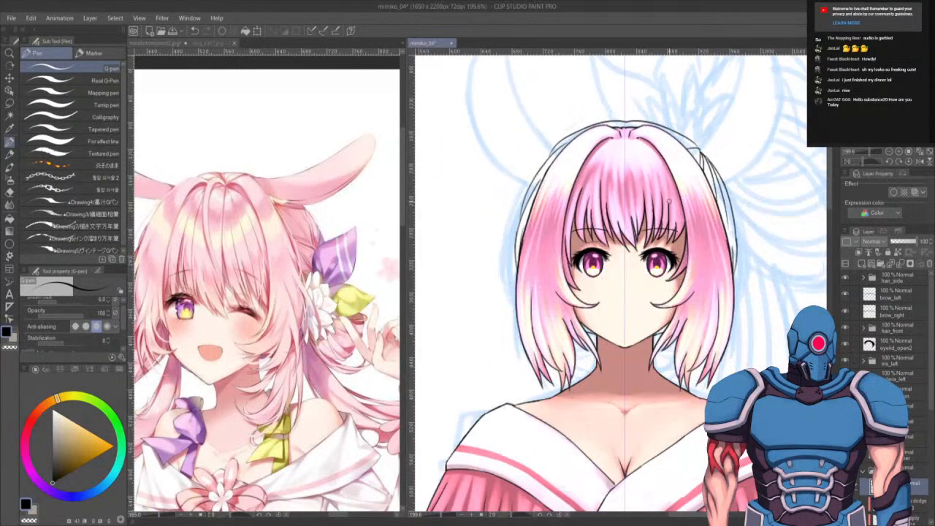
# - Pick a layer from the canvas with Auto select and switch to the Fill tool, filling an area of the kimono
pyautogui.scroll(-3, 671, 207)
pyautogui.press('w')
pyautogui.click(768, 333)
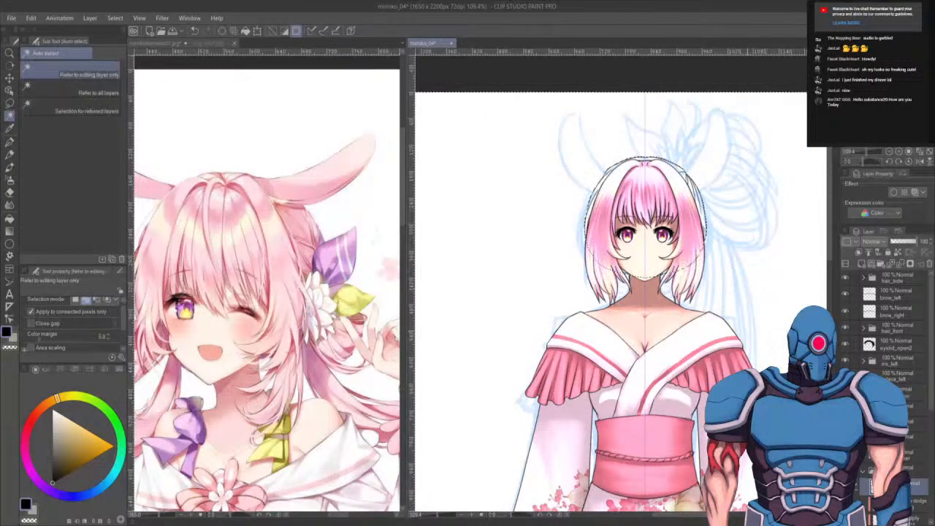
pyautogui.press('g')
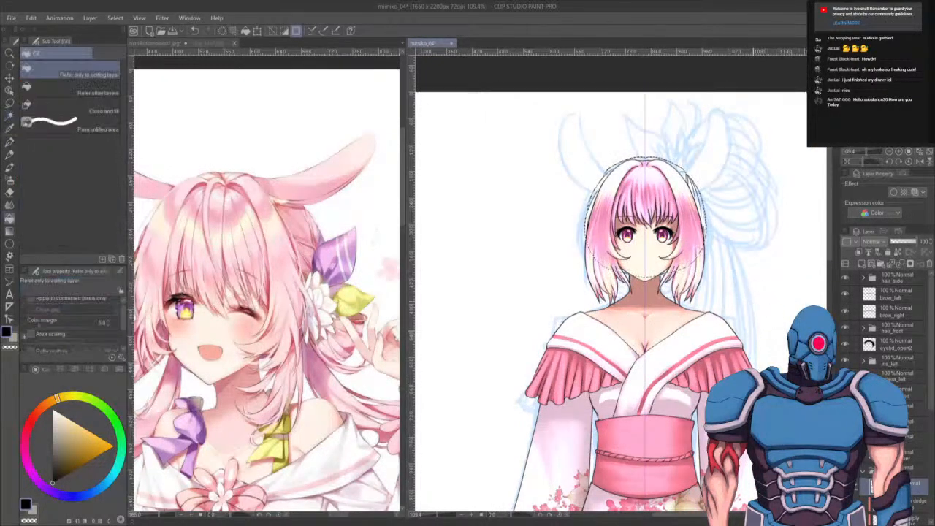
pyautogui.scroll(2, 756, 299)
pyautogui.scroll(-3, 887, 328)
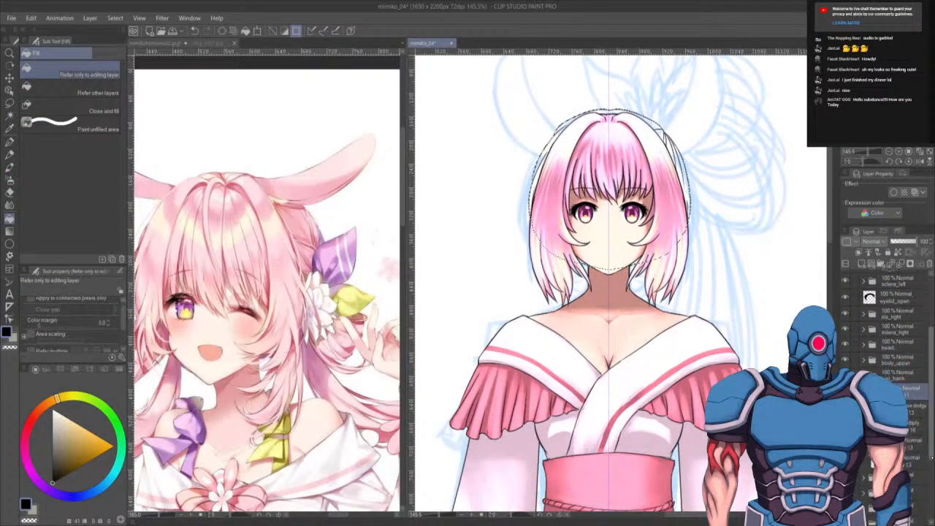
pyautogui.keyDown('alt'); pyautogui.click(651, 447); pyautogui.keyUp('alt')
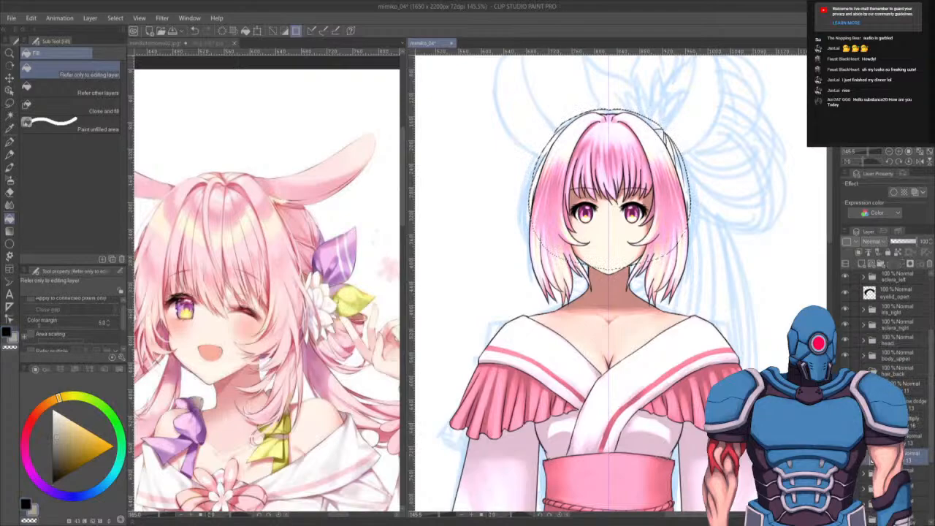
pyautogui.scroll(2, 927, 281)
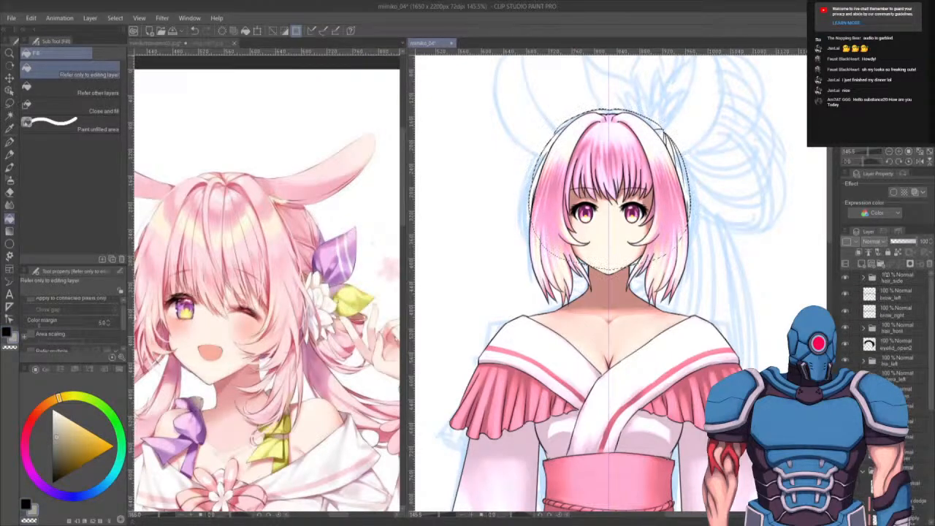
# - Expand the hair_side folder and temporarily hide its layers to compare the hair, then collapse it and zoom on the face
pyautogui.click(863, 278)
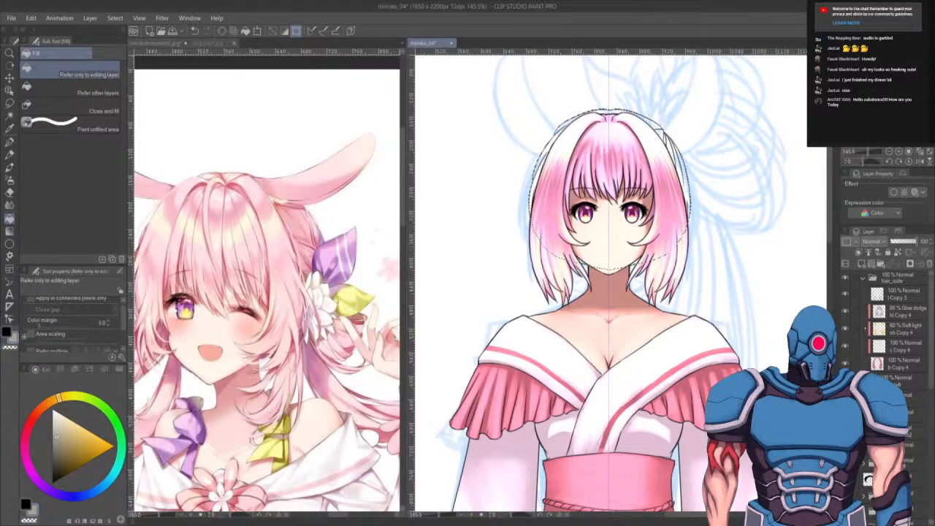
pyautogui.moveTo(845, 311); pyautogui.dragTo(846, 330)
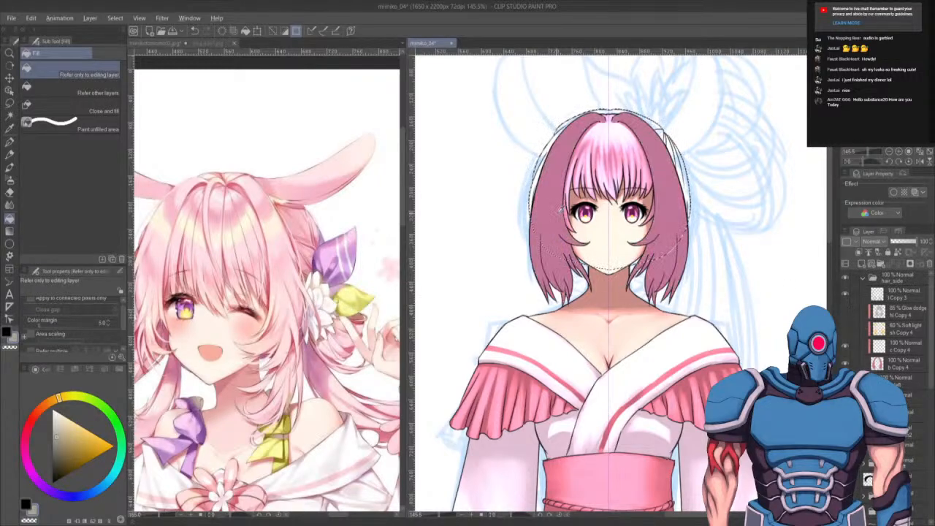
pyautogui.keyDown('alt'); pyautogui.click(565, 196); pyautogui.keyUp('alt')
pyautogui.moveTo(845, 311); pyautogui.dragTo(845, 330)
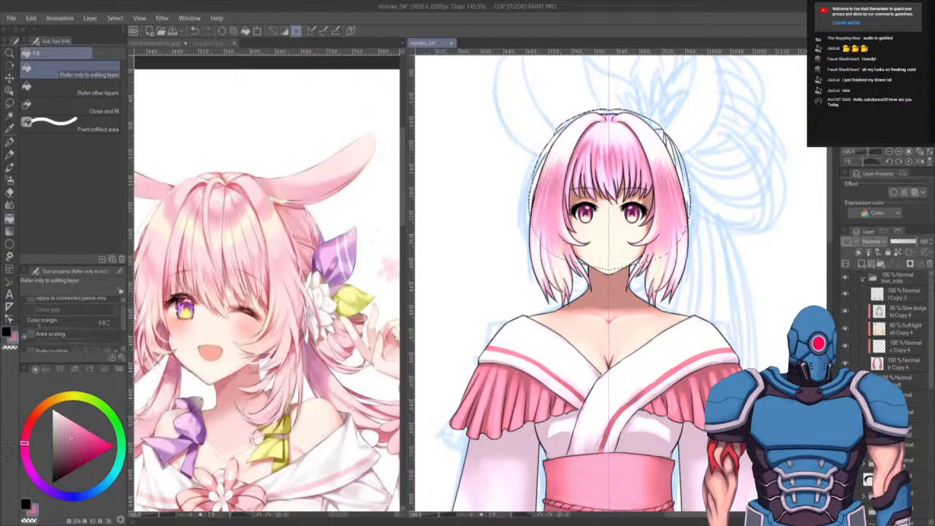
pyautogui.click(863, 278)
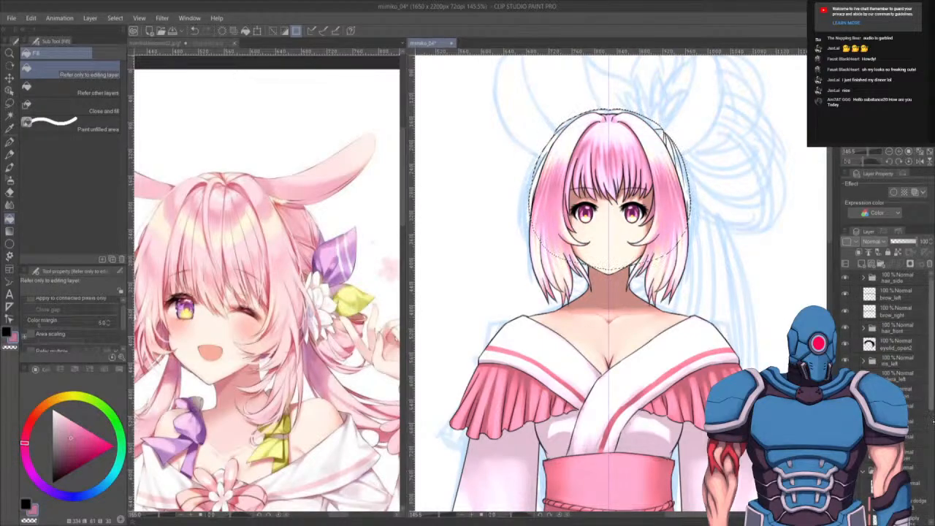
pyautogui.scroll(-3, 887, 336)
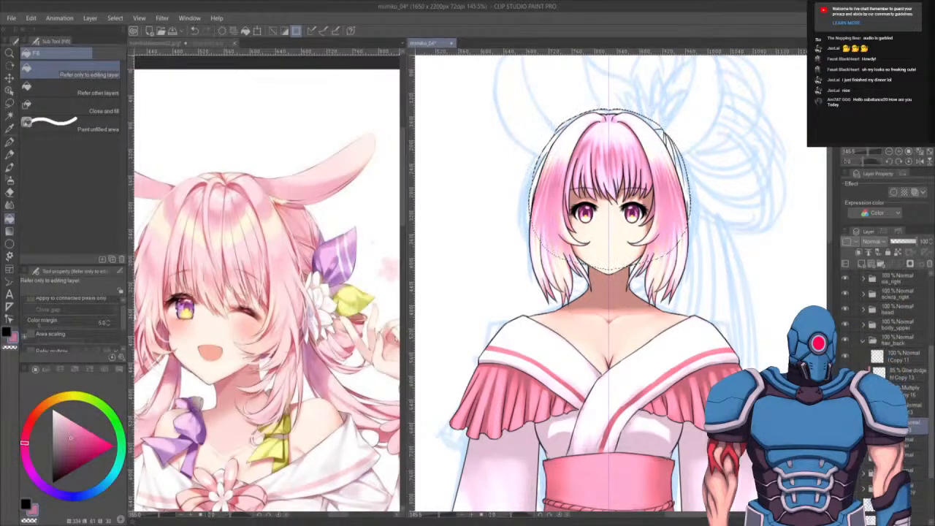
pyautogui.scroll(5, 664, 265)
pyautogui.scroll(-2, 719, 323)
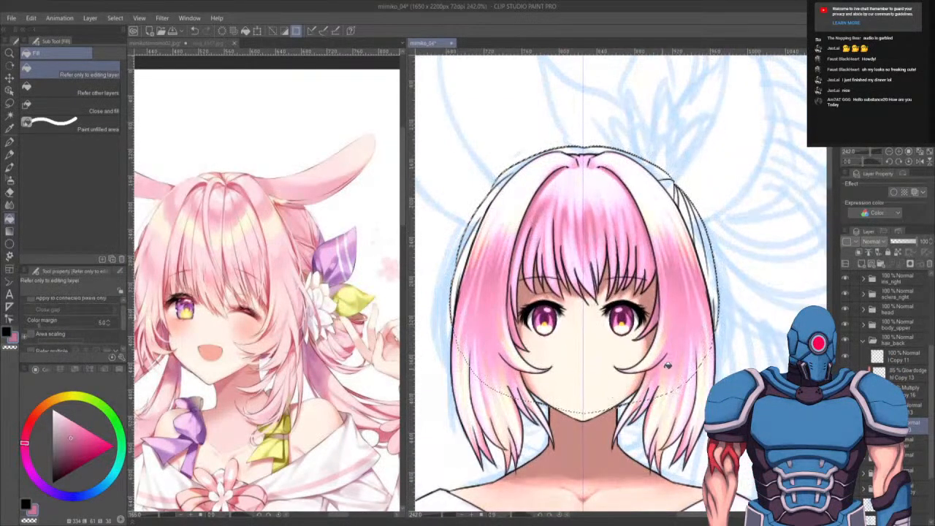
# - Fill the selected back-hair area with the Fill tool and deselect
pyautogui.click(591, 231)
pyautogui.hotkey('ctrl', 'd')
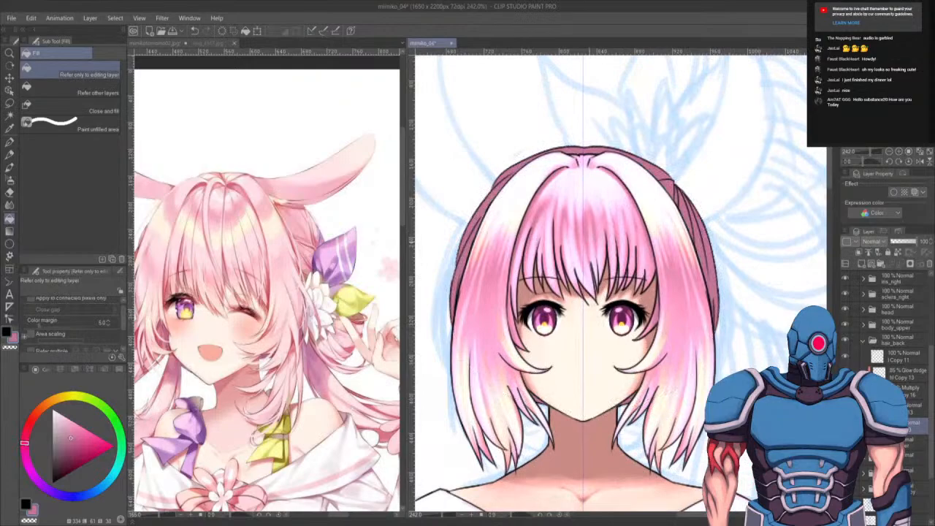
# - Save the illustration and zoom in on the head
pyautogui.scroll(-5, 599, 275)
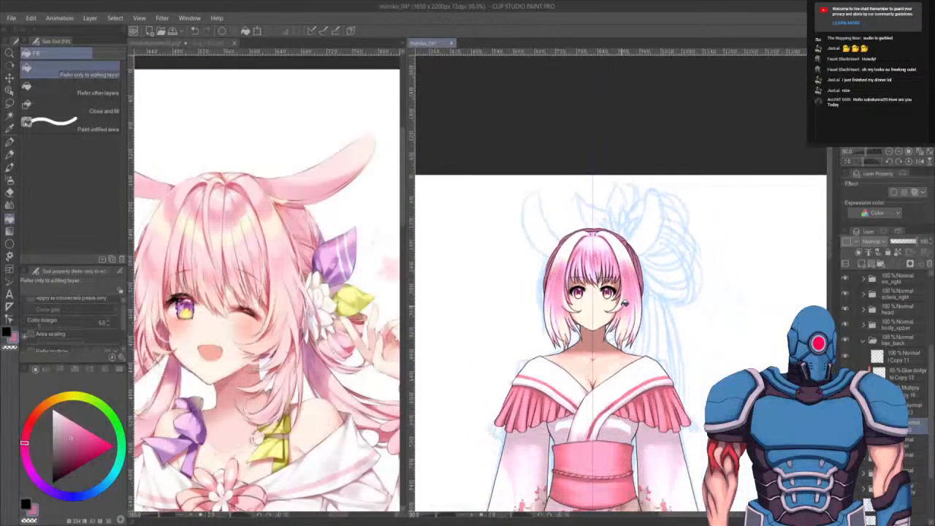
pyautogui.scroll(2, 625, 304)
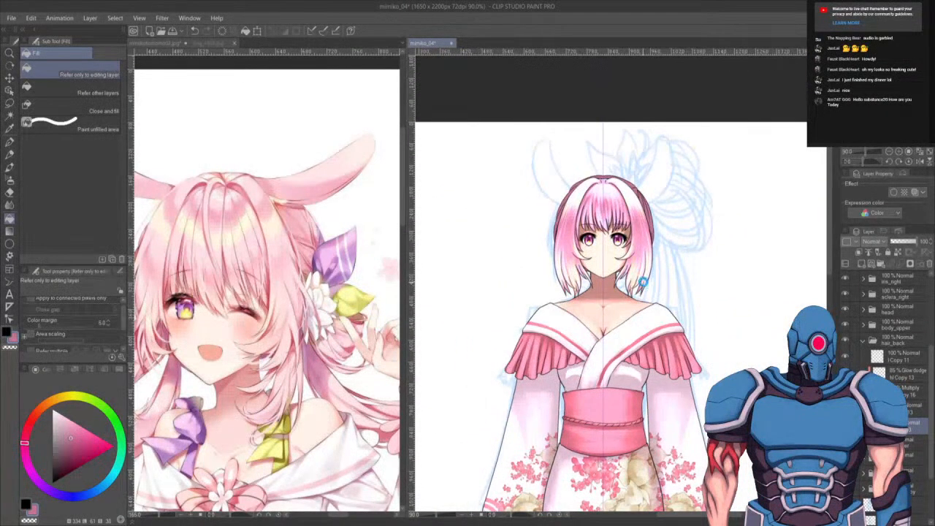
pyautogui.hotkey('ctrl', 's')
pyautogui.click(862, 341)
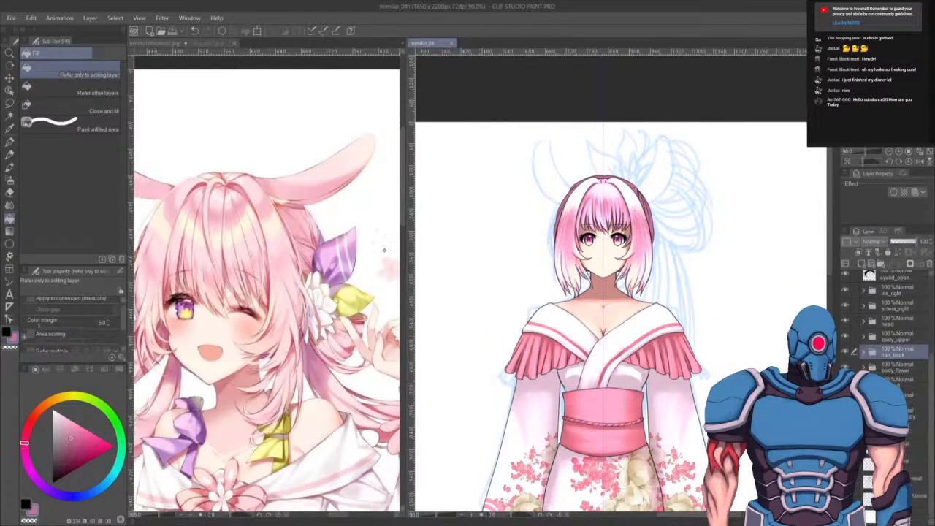
pyautogui.moveTo(623, 267); pyautogui.dragTo(640, 325)
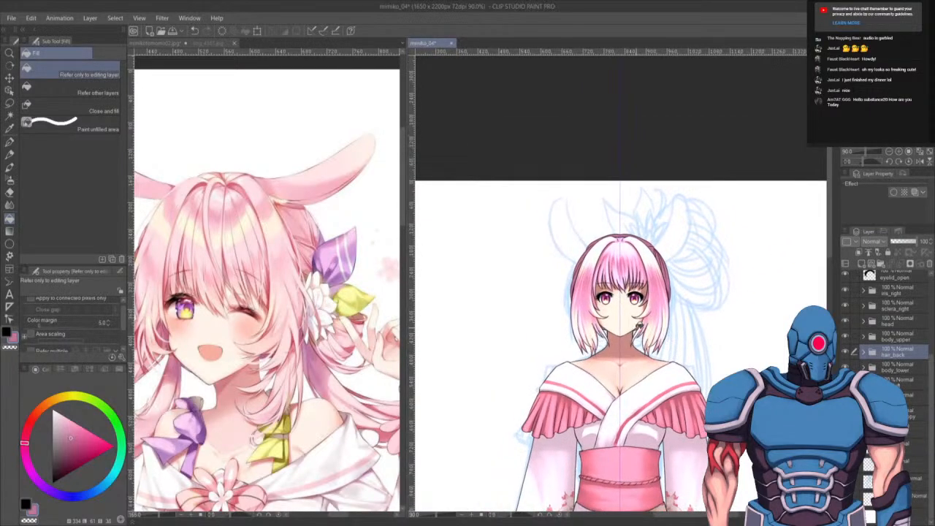
pyautogui.scroll(8, 637, 327)
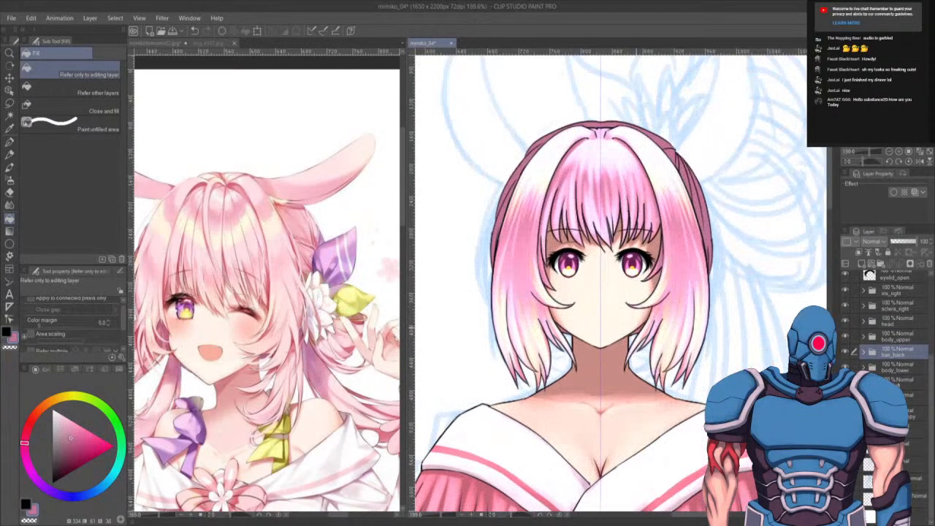
pyautogui.moveTo(627, 257); pyautogui.dragTo(710, 367)
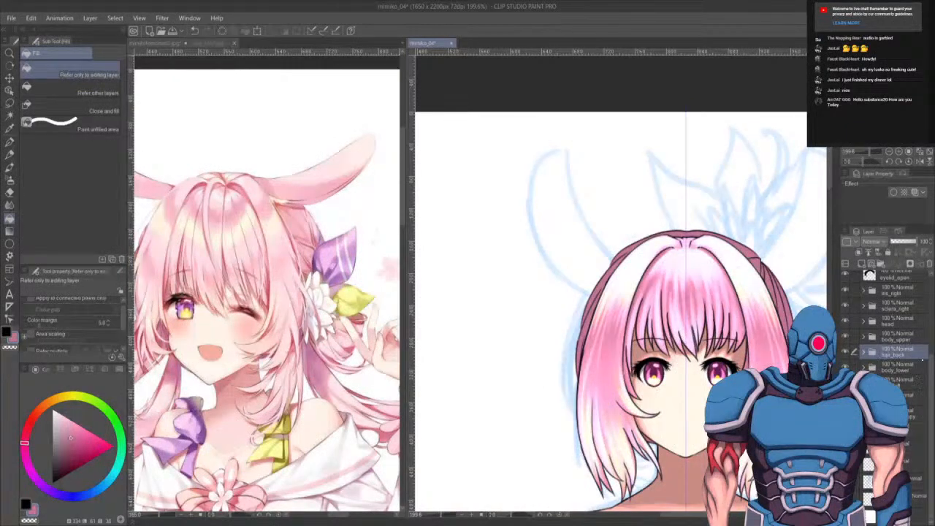
# - Move a copied layer up in the layer stack and select it for drawing
pyautogui.scroll(3, 871, 283)
pyautogui.scroll(1, 871, 346)
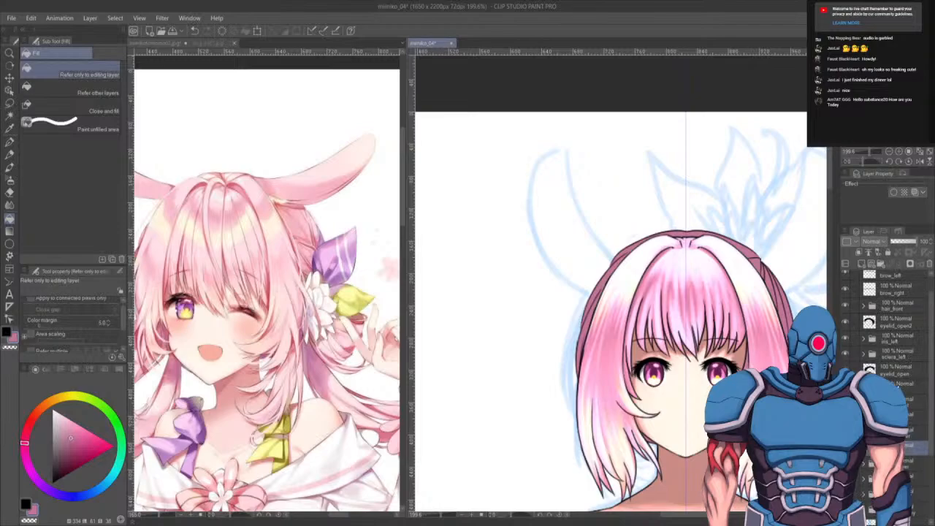
pyautogui.click(899, 386)
pyautogui.scroll(-2, 888, 365)
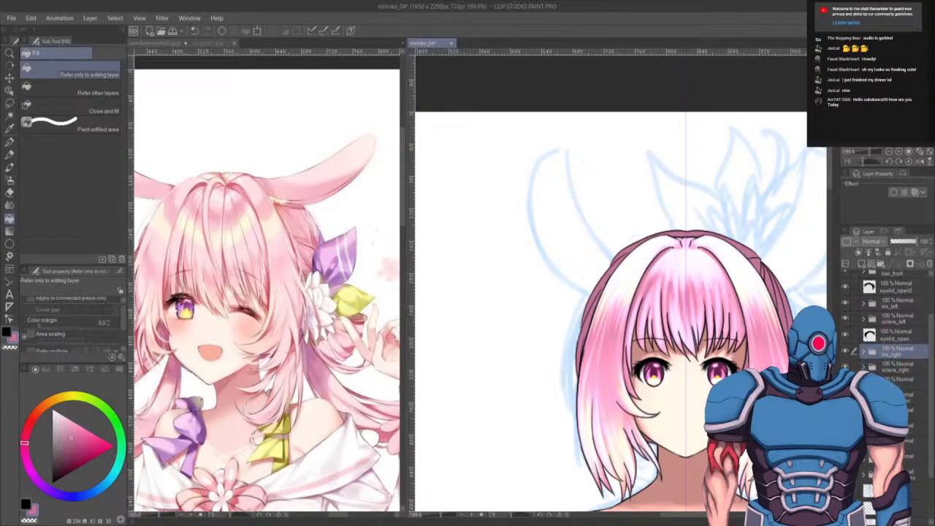
pyautogui.moveTo(902, 475); pyautogui.dragTo(862, 264)
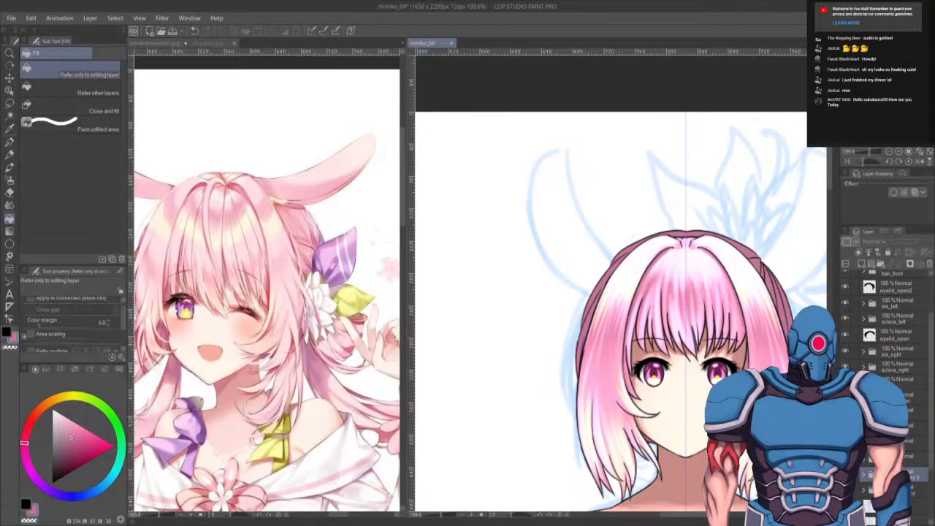
pyautogui.moveTo(906, 421); pyautogui.dragTo(895, 376)
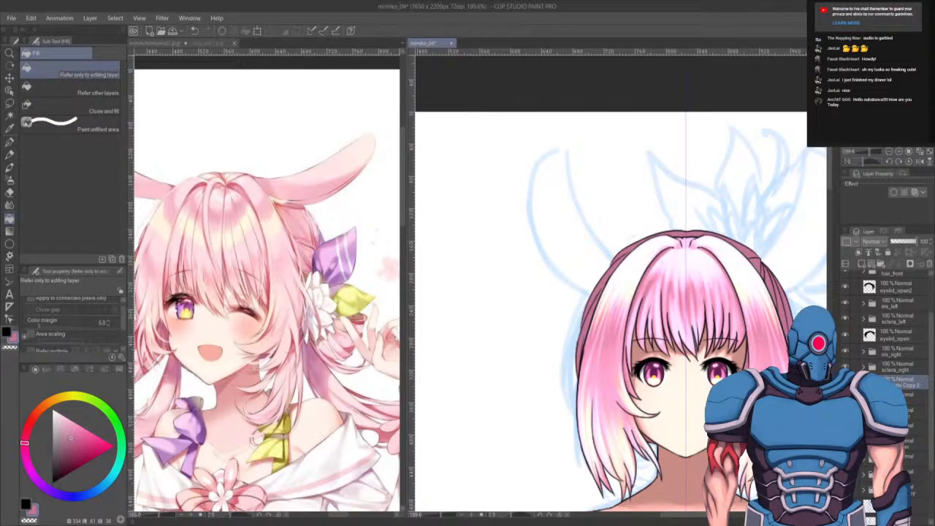
pyautogui.doubleClick(908, 385)
pyautogui.click(864, 382)
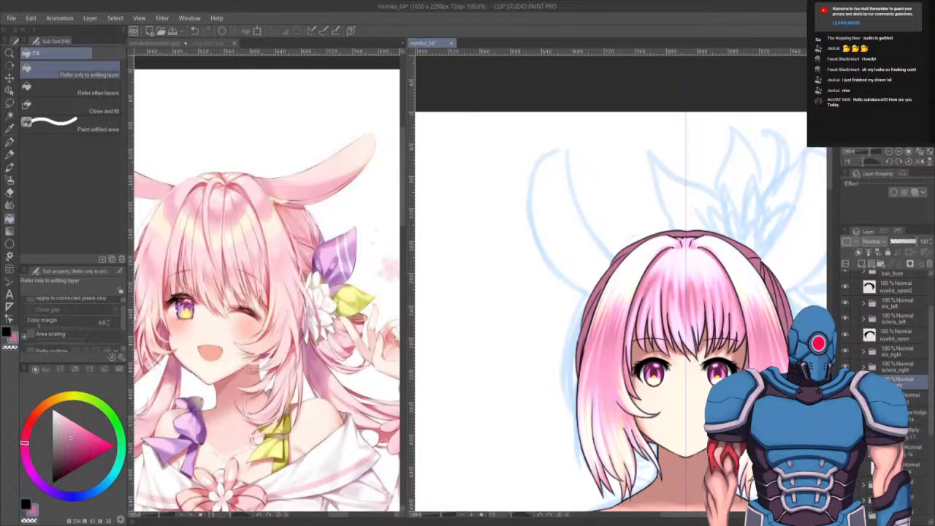
pyautogui.click(908, 395)
# - With the G-pen, draw the outer curve of a bunny ear rising from the left of the head, redrawing it several times
pyautogui.press('p')
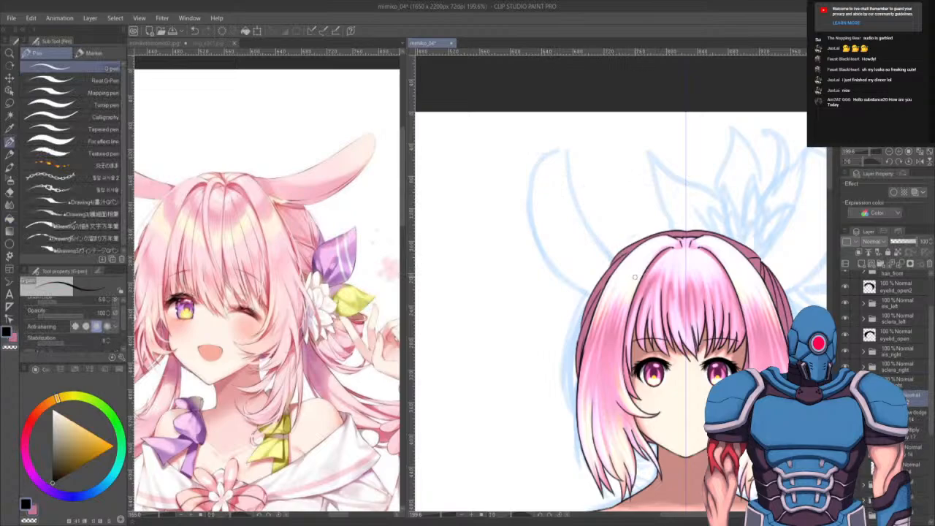
pyautogui.moveTo(611, 260)
pyautogui.mouseDown()
pyautogui.moveTo(569, 138)
pyautogui.moveTo(533, 196)
pyautogui.moveTo(593, 292)
pyautogui.mouseUp()
pyautogui.hotkey('ctrl', 'z')
pyautogui.moveTo(533, 196); pyautogui.dragTo(593, 293)
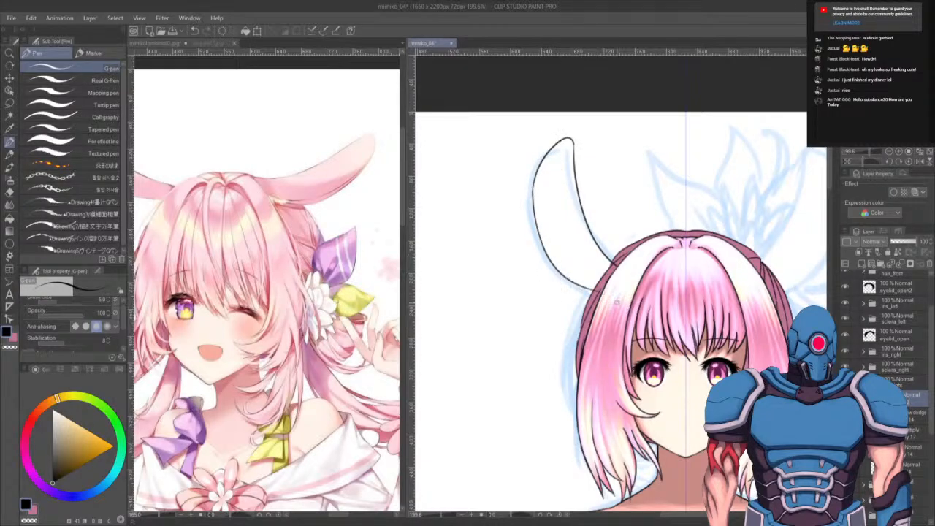
pyautogui.hotkey('ctrl', 'z')
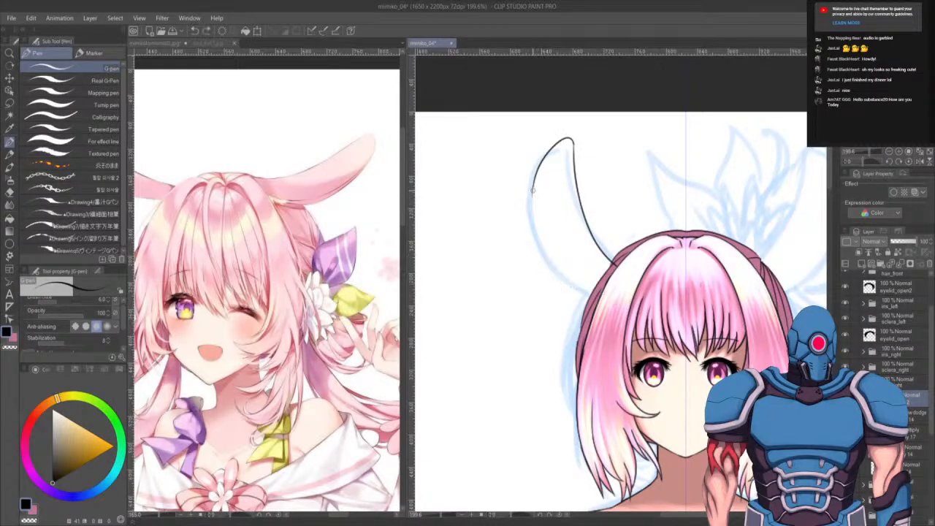
pyautogui.moveTo(534, 181); pyautogui.dragTo(534, 217)
pyautogui.hotkey('ctrl', 'z')
pyautogui.moveTo(534, 180)
pyautogui.mouseDown()
pyautogui.moveTo(534, 220)
pyautogui.moveTo(593, 292)
pyautogui.mouseUp()
pyautogui.hotkey('ctrl', 'z')
pyautogui.moveTo(533, 183); pyautogui.dragTo(595, 293)
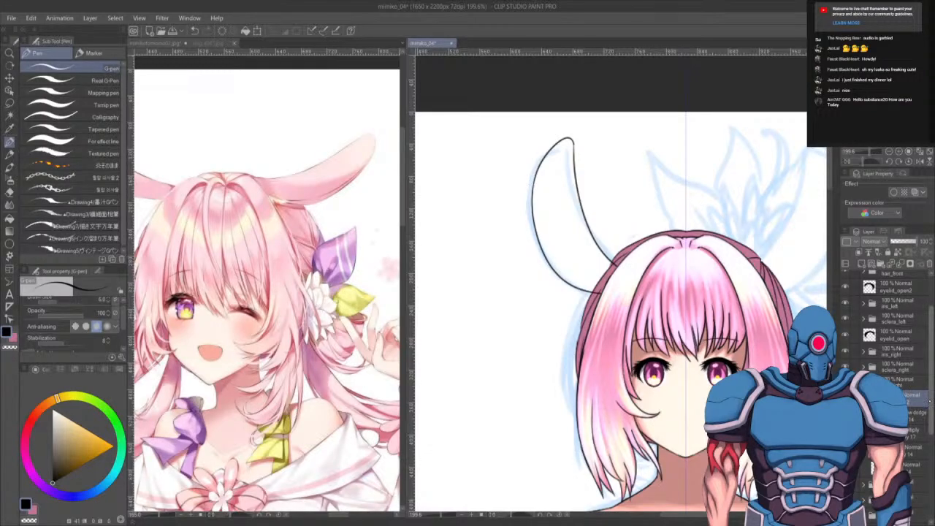
# - Hide the hair layers and draw the bunny ear's inner curve down to its base, retrying the stroke
pyautogui.scroll(3, 888, 329)
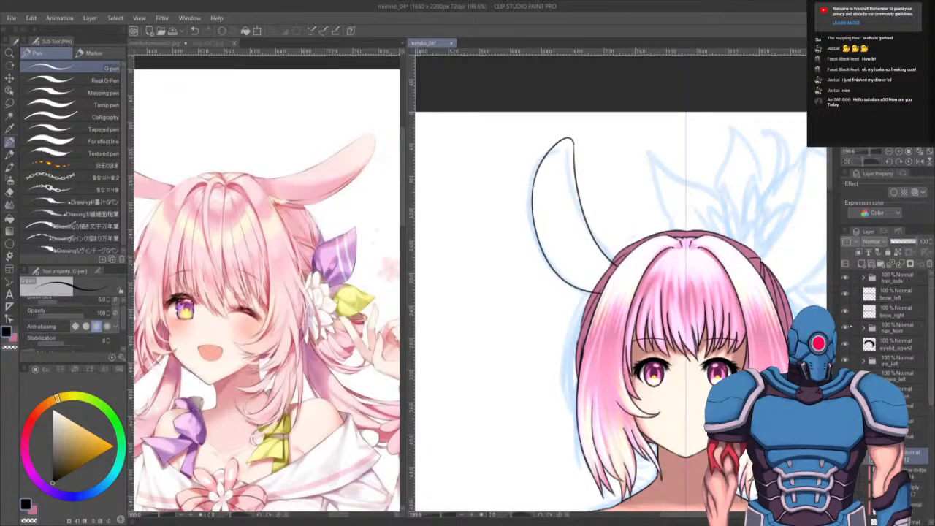
pyautogui.click(845, 277)
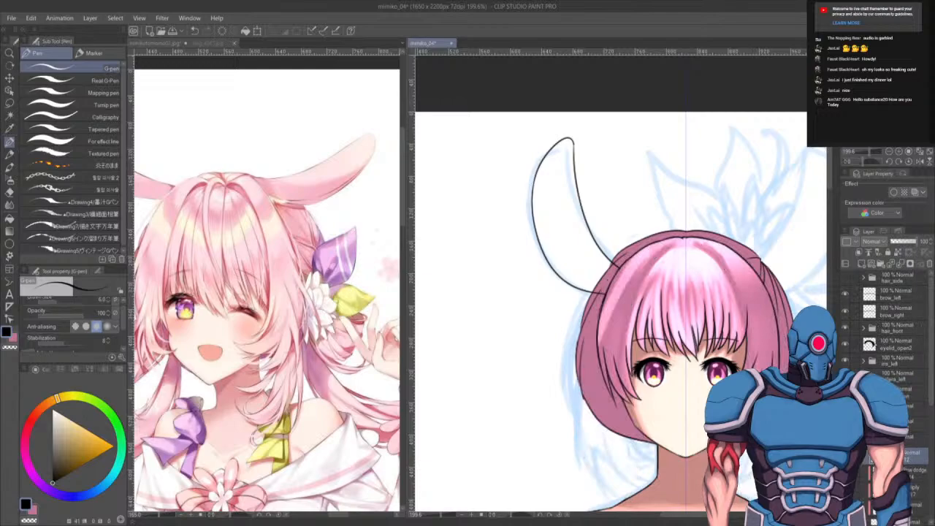
pyautogui.click(846, 328)
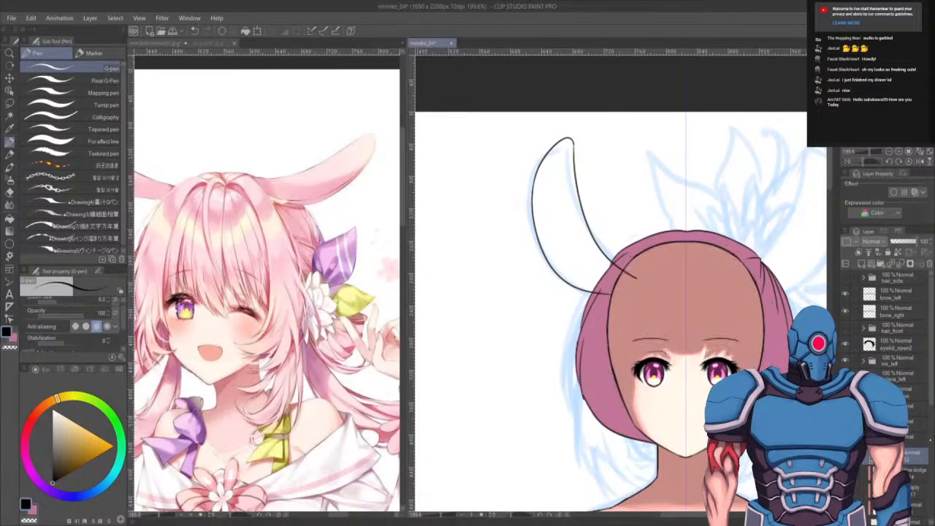
pyautogui.moveTo(609, 293)
pyautogui.mouseDown()
pyautogui.moveTo(636, 284)
pyautogui.moveTo(629, 291)
pyautogui.mouseUp()
pyautogui.moveTo(564, 141); pyautogui.dragTo(538, 219)
pyautogui.hotkey('ctrl', 'z')
pyautogui.moveTo(564, 140)
pyautogui.mouseDown()
pyautogui.moveTo(541, 203)
pyautogui.moveTo(551, 234)
pyautogui.mouseUp()
pyautogui.hotkey('ctrl', 'z')
pyautogui.moveTo(564, 140)
pyautogui.mouseDown()
pyautogui.moveTo(544, 231)
pyautogui.moveTo(575, 271)
pyautogui.mouseUp()
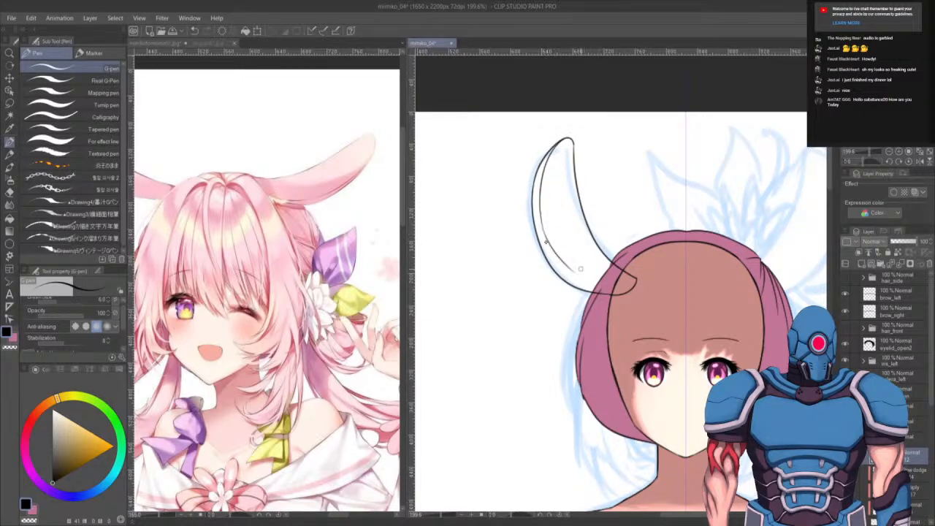
pyautogui.hotkey('ctrl', 'z')
pyautogui.moveTo(565, 140)
pyautogui.mouseDown()
pyautogui.moveTo(558, 260)
pyautogui.moveTo(577, 279)
pyautogui.moveTo(622, 293)
pyautogui.mouseUp()
# - Select the inside of the ear with Auto select, fill it with the dark pink hair color, and deselect
pyautogui.press('w')
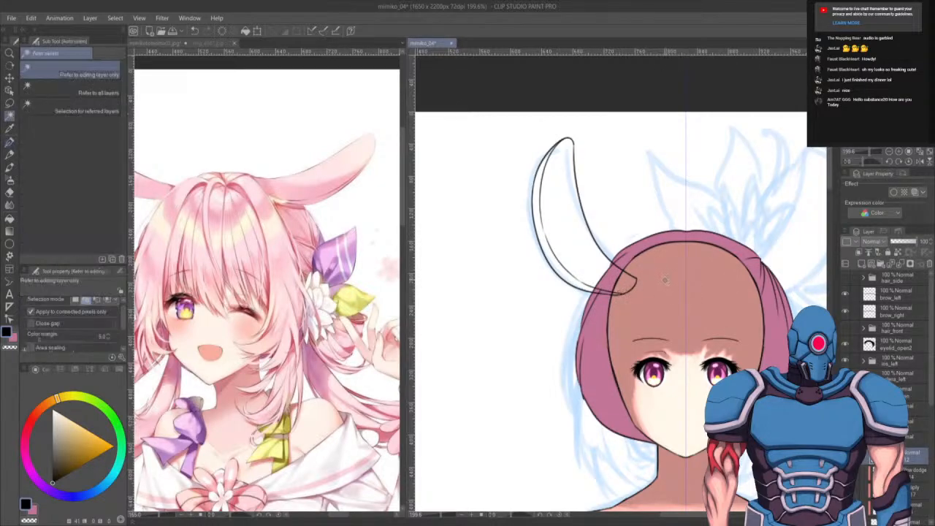
pyautogui.click(667, 281)
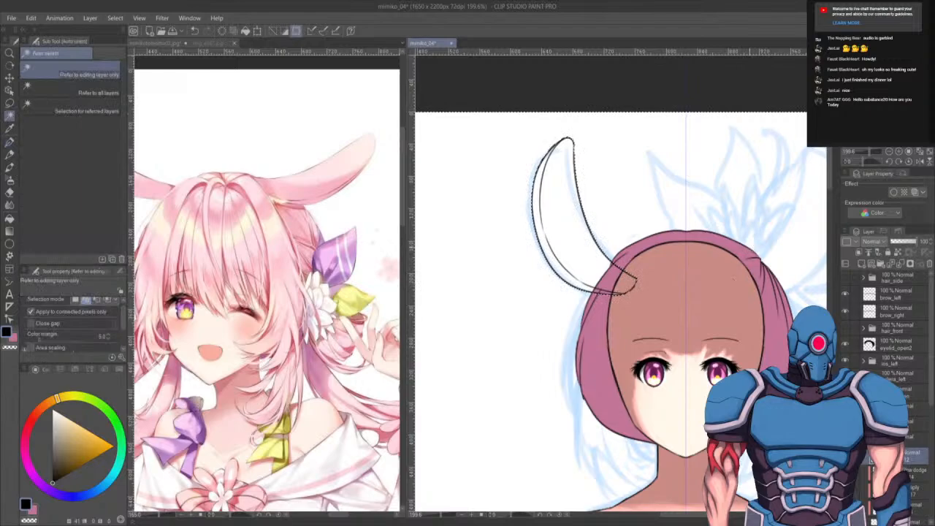
pyautogui.press('g')
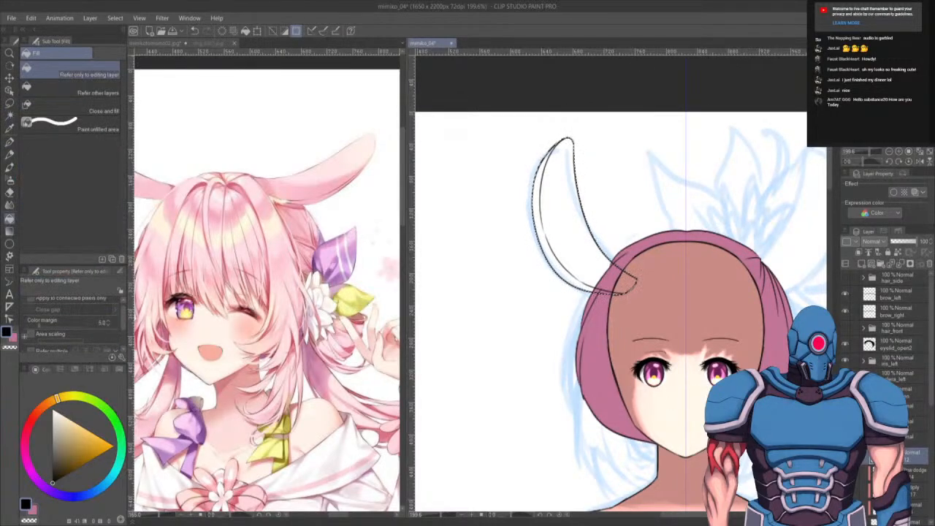
pyautogui.click(913, 520)
pyautogui.press('x')
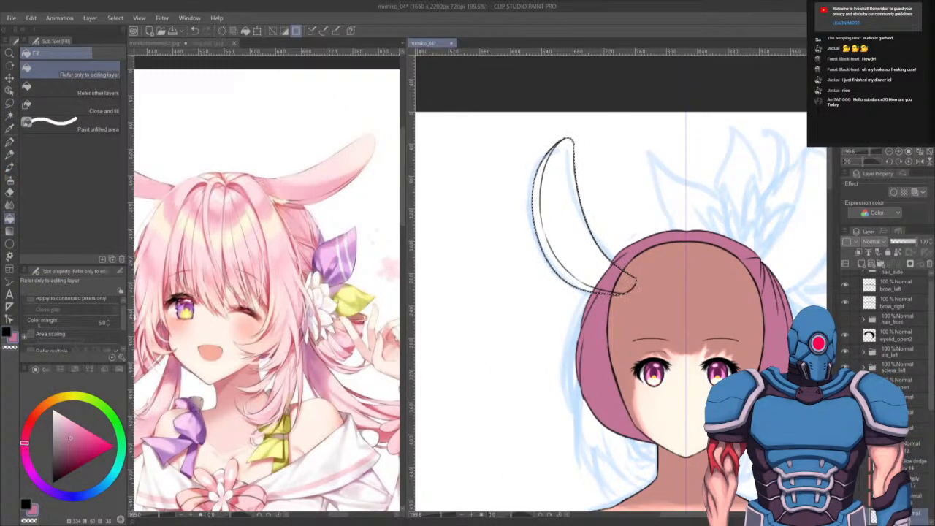
pyautogui.click(591, 255)
pyautogui.hotkey('ctrl', 'd')
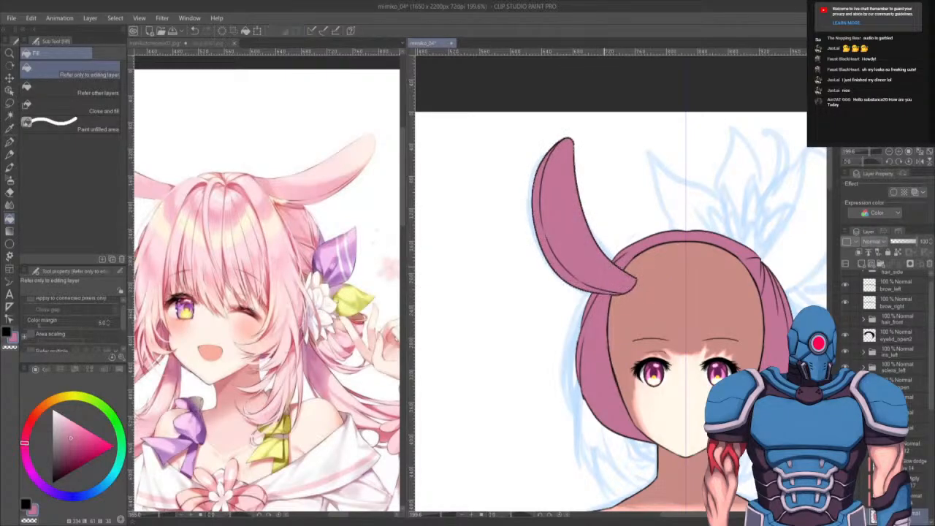
# - Show the hair layers again and save the file
pyautogui.click(863, 429)
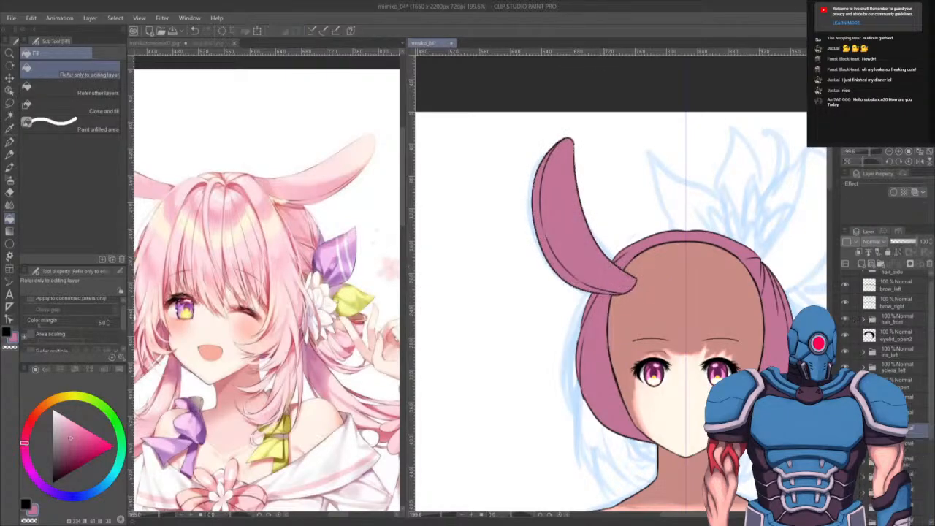
pyautogui.click(846, 319)
pyautogui.moveTo(931, 314); pyautogui.dragTo(930, 310)
pyautogui.click(846, 278)
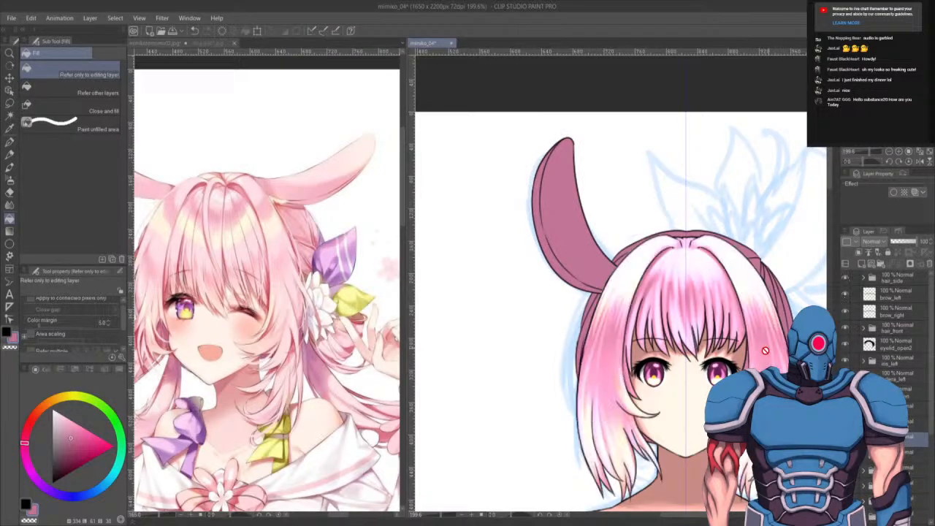
pyautogui.moveTo(727, 384); pyautogui.dragTo(727, 371)
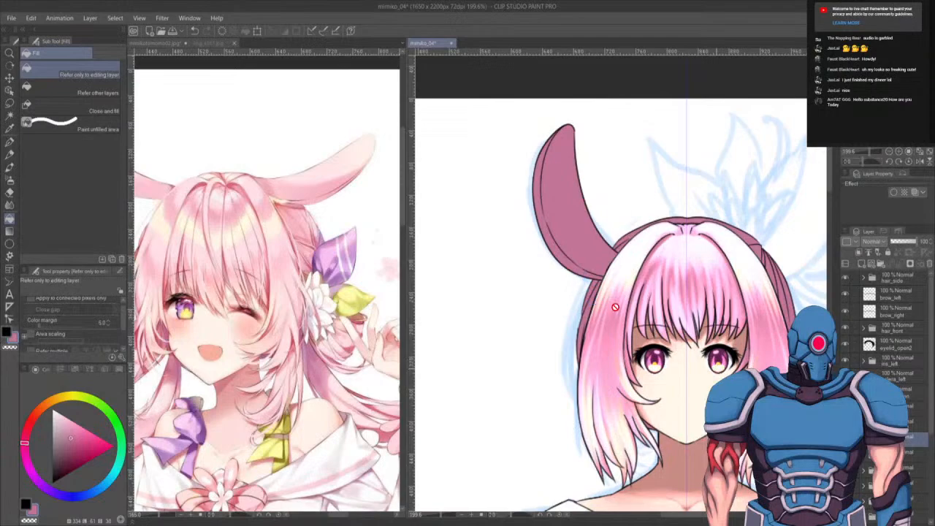
pyautogui.hotkey('ctrl', 's')
# - Select the ear's layer, switch to the Opaque watercolor brush at a larger size, and paint a lighter tint inside the bunny ear
pyautogui.click(863, 439)
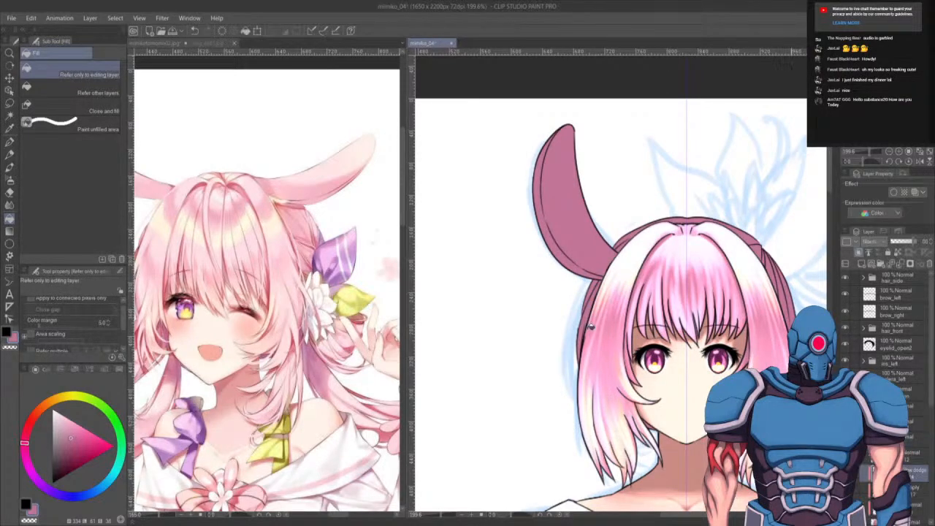
pyautogui.scroll(2, 518, 271)
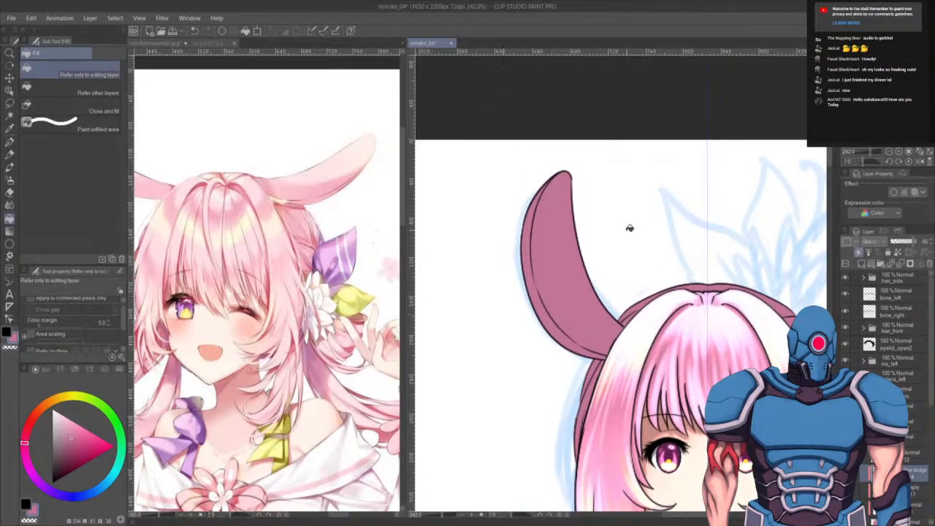
pyautogui.press('b')
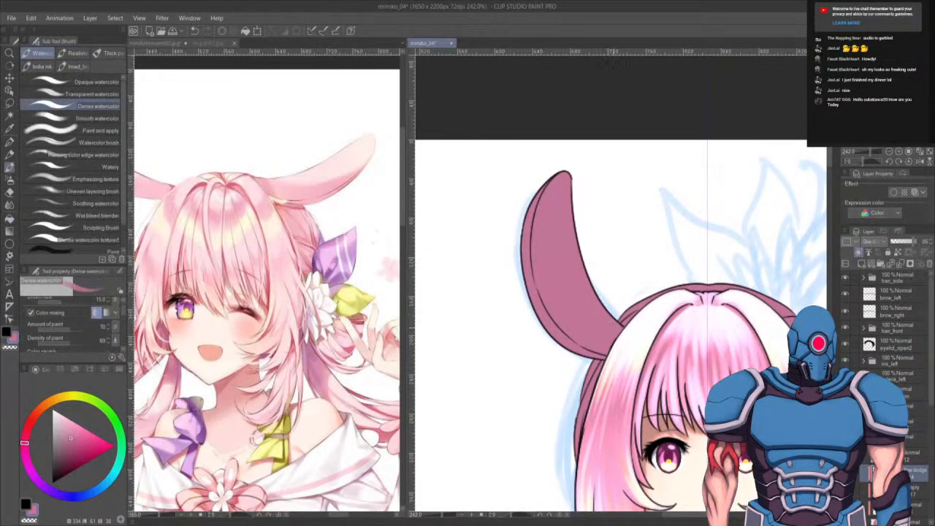
pyautogui.click(81, 81)
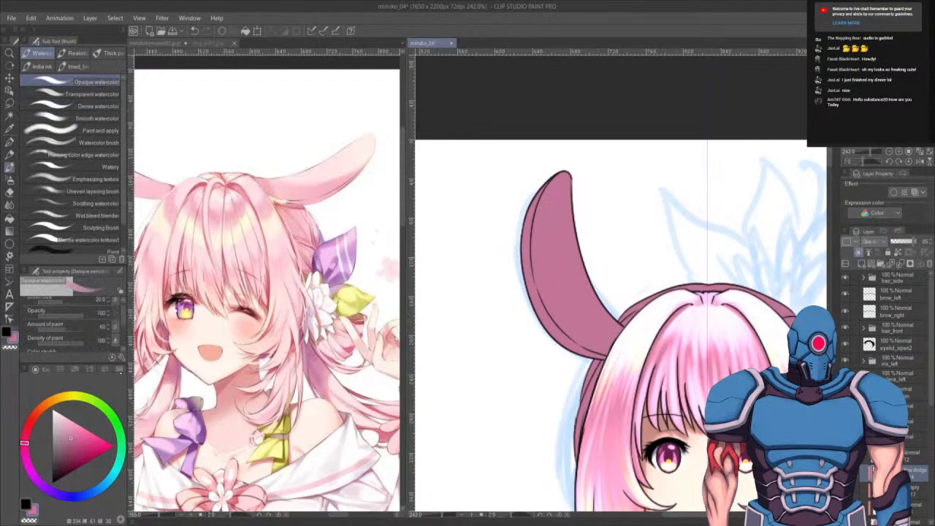
pyautogui.click(119, 370)
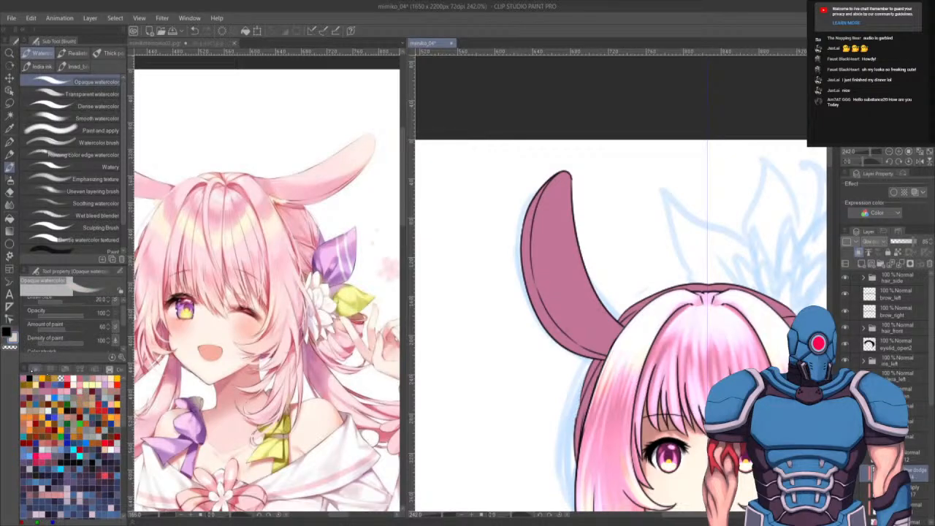
pyautogui.click(35, 369)
pyautogui.click(113, 368)
pyautogui.click(36, 369)
pyautogui.click(111, 368)
pyautogui.click(35, 369)
pyautogui.click(119, 370)
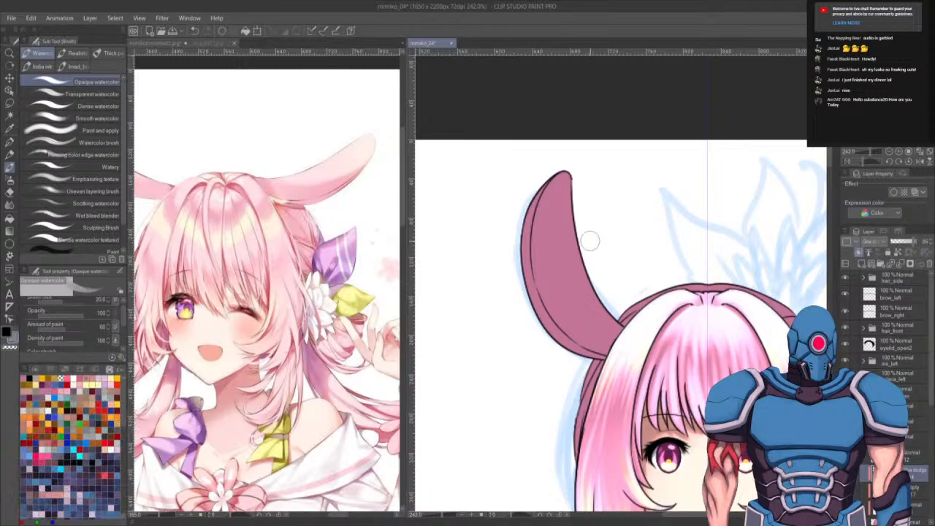
pyautogui.press(']')
pyautogui.press(']')
pyautogui.press(']')
pyautogui.press(']')
pyautogui.press(']')
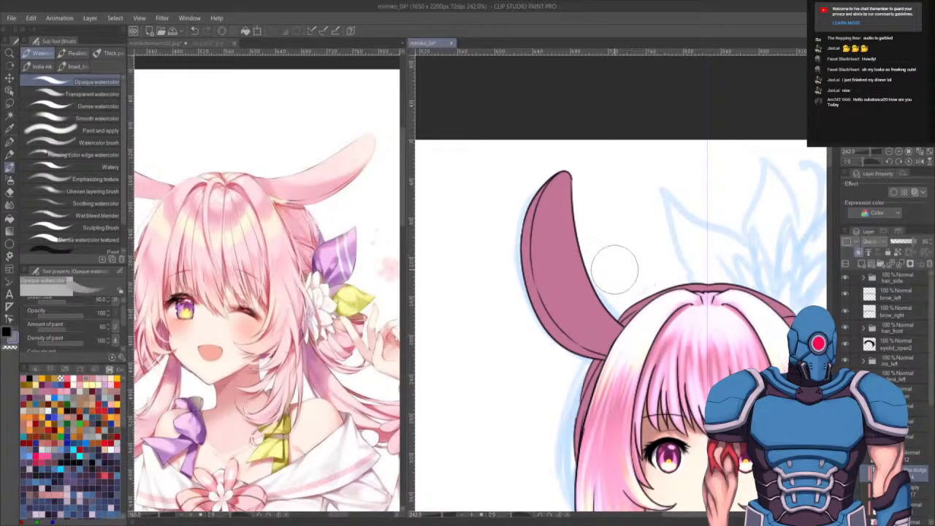
pyautogui.press(']')
pyautogui.press(']')
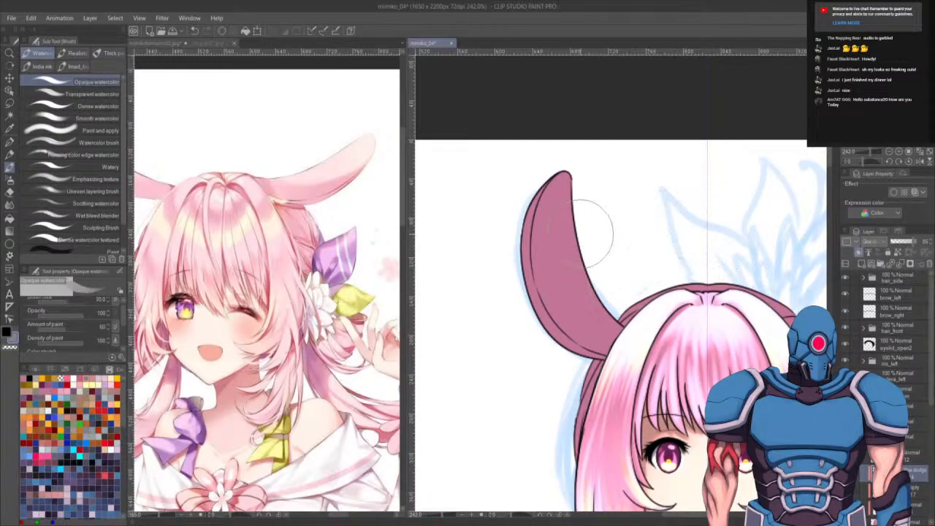
pyautogui.moveTo(553, 168)
pyautogui.mouseDown()
pyautogui.moveTo(588, 259)
pyautogui.moveTo(562, 179)
pyautogui.moveTo(581, 271)
pyautogui.moveTo(599, 292)
pyautogui.moveTo(575, 215)
pyautogui.moveTo(595, 184)
pyautogui.moveTo(599, 229)
pyautogui.moveTo(553, 183)
pyautogui.moveTo(597, 288)
pyautogui.moveTo(593, 192)
pyautogui.moveTo(603, 202)
pyautogui.moveTo(591, 275)
pyautogui.moveTo(651, 193)
pyautogui.moveTo(571, 191)
pyautogui.moveTo(579, 190)
pyautogui.moveTo(588, 292)
pyautogui.moveTo(594, 209)
pyautogui.moveTo(563, 241)
pyautogui.mouseUp()
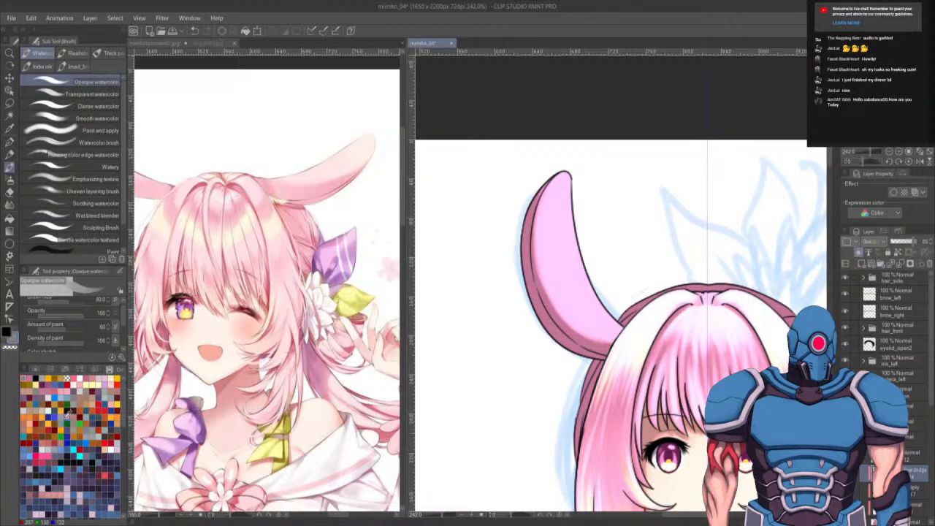
# - Pick a pale pink from the color set and brush it down the inner ear with a larger Dense watercolor brush
pyautogui.click(42, 376)
pyautogui.moveTo(579, 208)
pyautogui.mouseDown()
pyautogui.moveTo(573, 257)
pyautogui.moveTo(577, 232)
pyautogui.mouseUp()
pyautogui.click(116, 106)
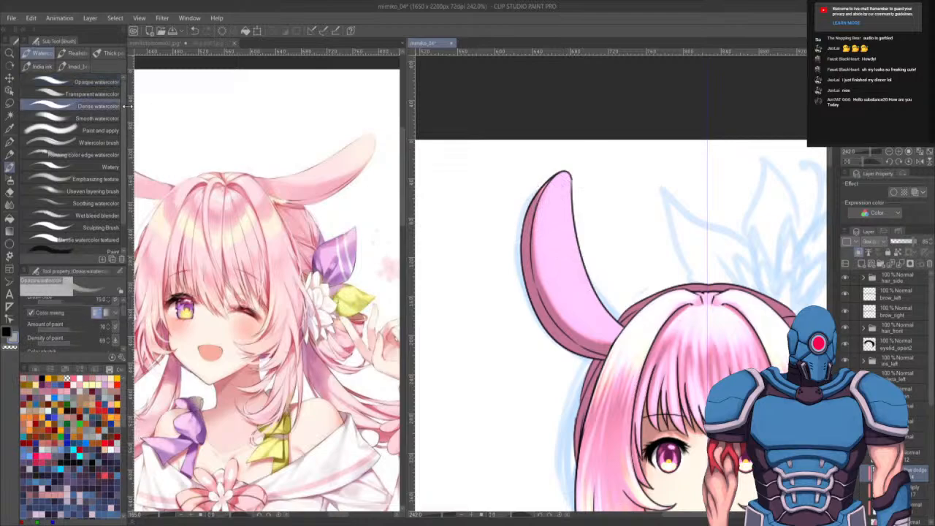
pyautogui.press(']')
pyautogui.press(']')
pyautogui.press(']')
pyautogui.press(']')
pyautogui.press(']')
pyautogui.press(']')
pyautogui.press(']')
pyautogui.press(']')
pyautogui.moveTo(567, 204)
pyautogui.mouseDown()
pyautogui.moveTo(591, 278)
pyautogui.moveTo(571, 177)
pyautogui.moveTo(603, 301)
pyautogui.moveTo(564, 188)
pyautogui.moveTo(594, 291)
pyautogui.moveTo(558, 200)
pyautogui.moveTo(620, 320)
pyautogui.moveTo(561, 255)
pyautogui.moveTo(596, 278)
pyautogui.moveTo(625, 329)
pyautogui.moveTo(552, 249)
pyautogui.moveTo(583, 319)
pyautogui.moveTo(623, 322)
pyautogui.mouseUp()
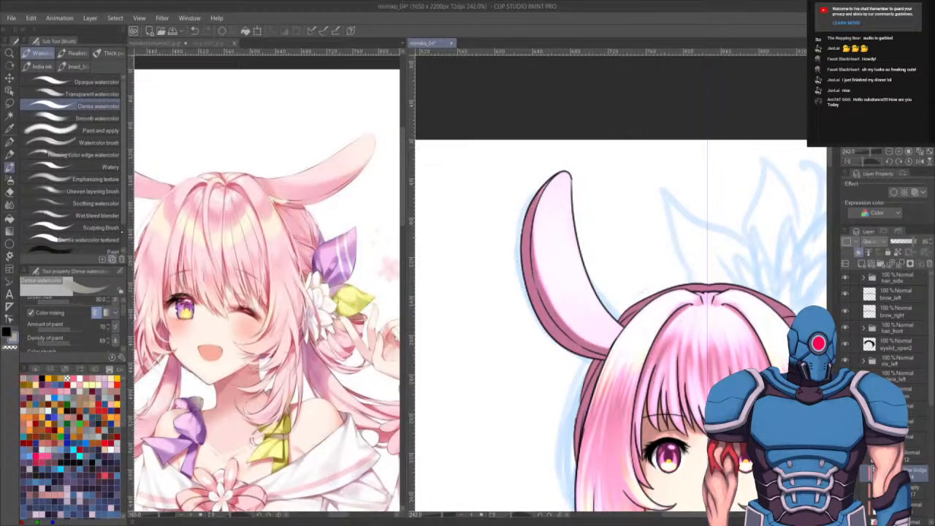
# - Blend the ear's inner shading from tip to base with the Opaque watercolor brush
pyautogui.click(89, 82)
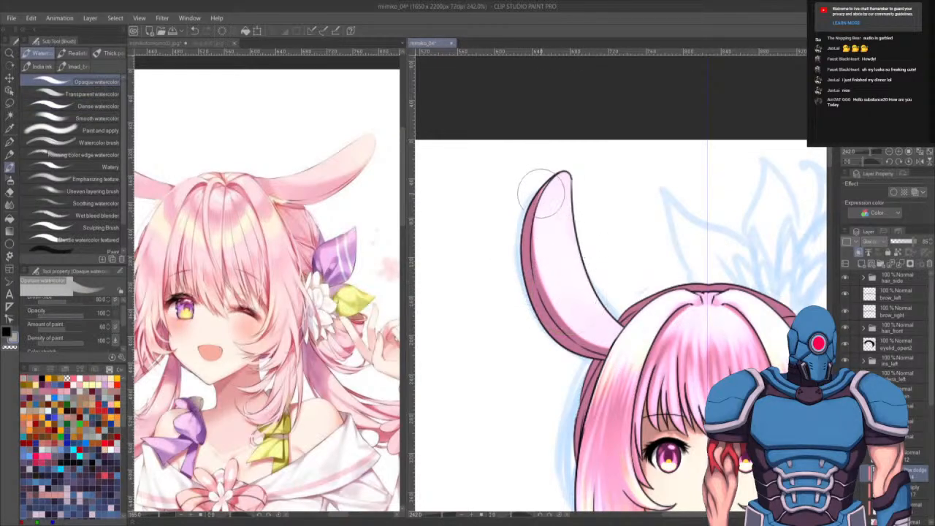
pyautogui.moveTo(543, 173); pyautogui.dragTo(515, 271)
pyautogui.moveTo(532, 201); pyautogui.dragTo(524, 296)
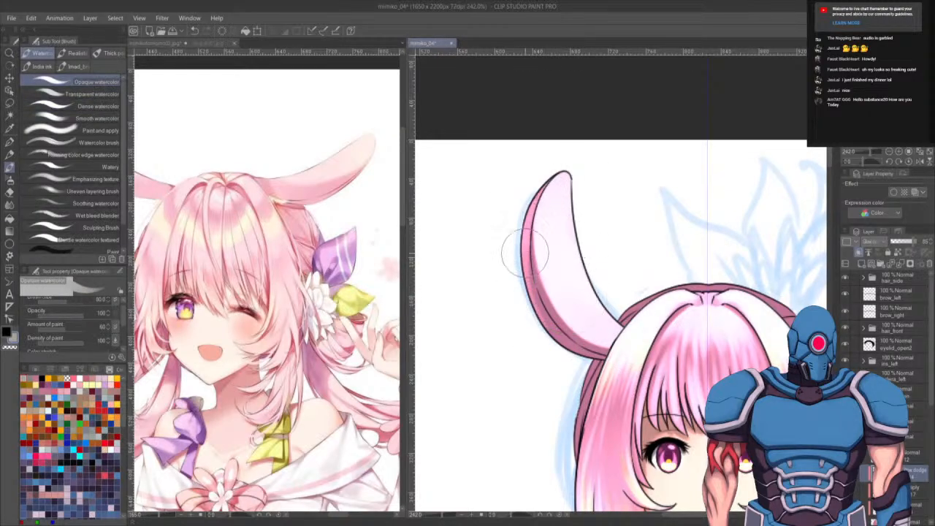
pyautogui.moveTo(525, 252); pyautogui.dragTo(564, 342)
pyautogui.moveTo(540, 233)
pyautogui.mouseDown()
pyautogui.moveTo(603, 342)
pyautogui.moveTo(563, 278)
pyautogui.moveTo(544, 211)
pyautogui.moveTo(606, 336)
pyautogui.moveTo(584, 321)
pyautogui.moveTo(625, 354)
pyautogui.moveTo(672, 339)
pyautogui.moveTo(643, 327)
pyautogui.mouseUp()
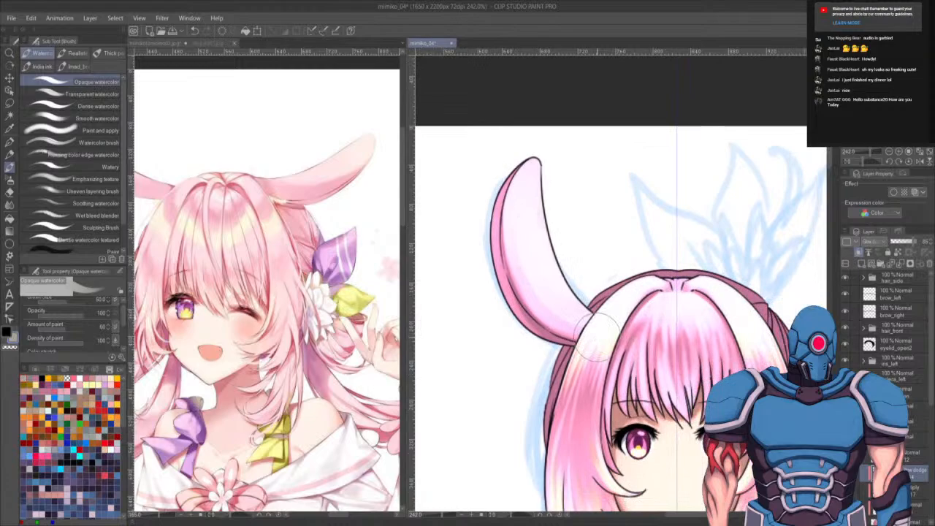
# - Flip the bunny ear horizontally to create the matching ear on the right side of the head, then deselect
pyautogui.scroll(-5, 597, 338)
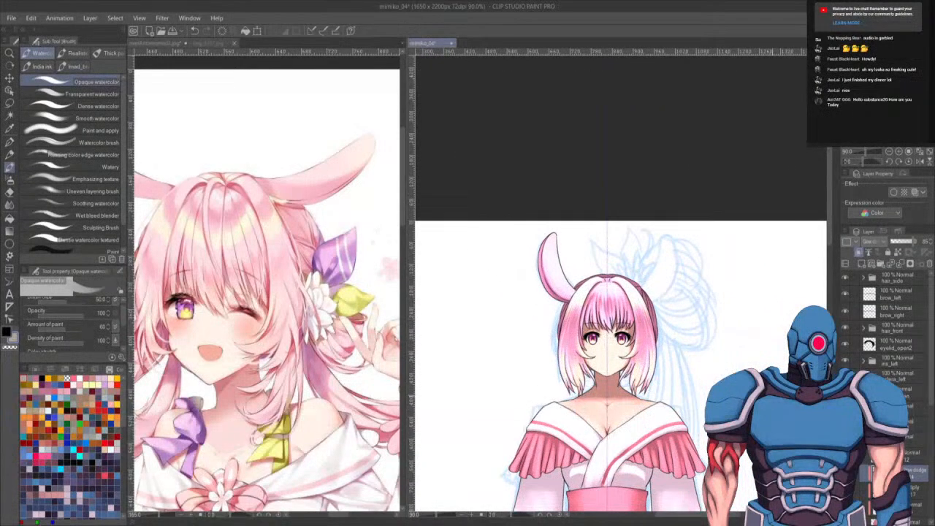
pyautogui.click(864, 440)
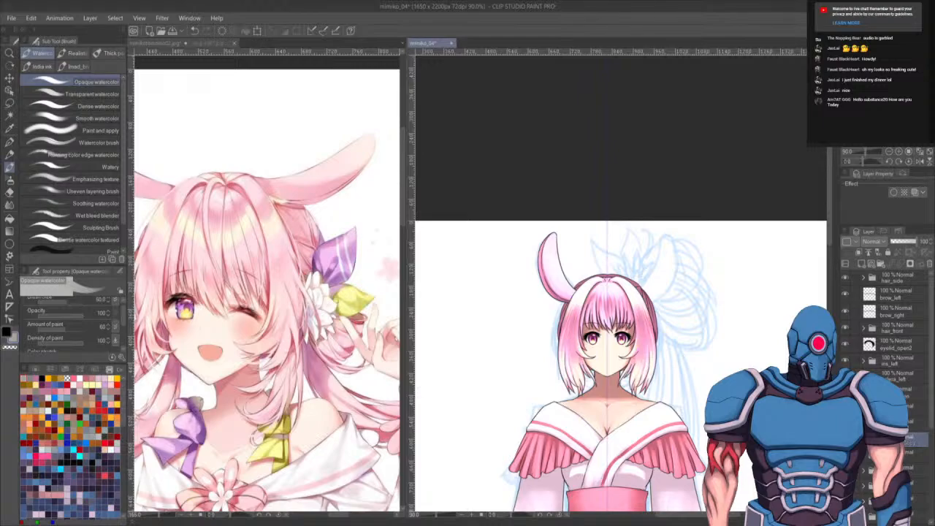
pyautogui.hotkey('ctrl', 't')
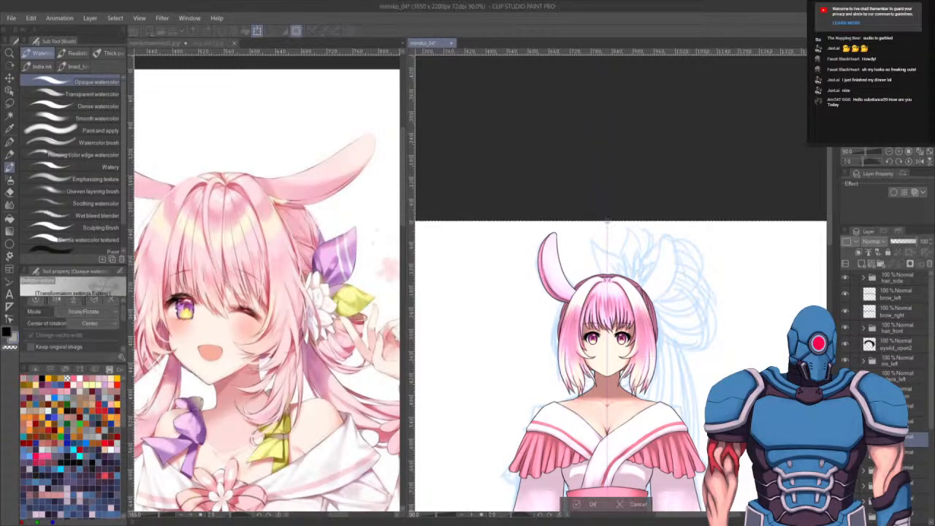
pyautogui.click(56, 300)
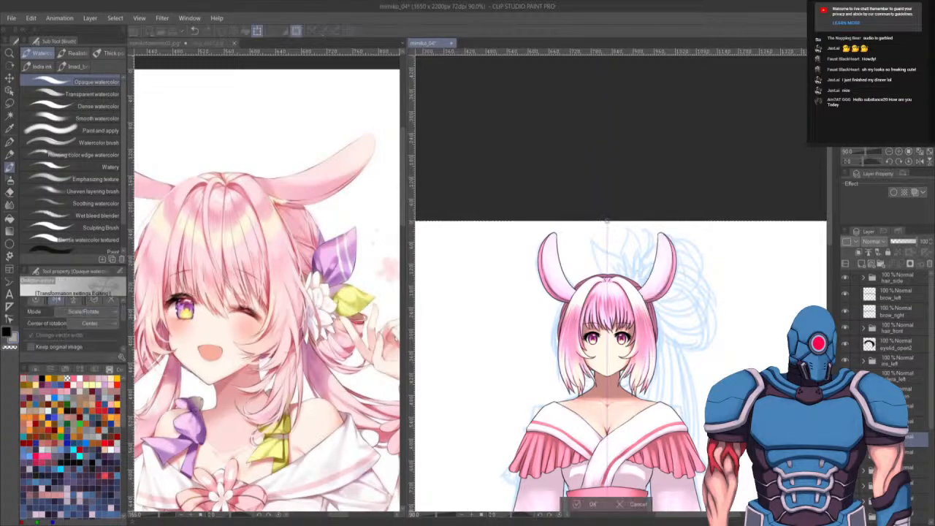
pyautogui.press('Return')
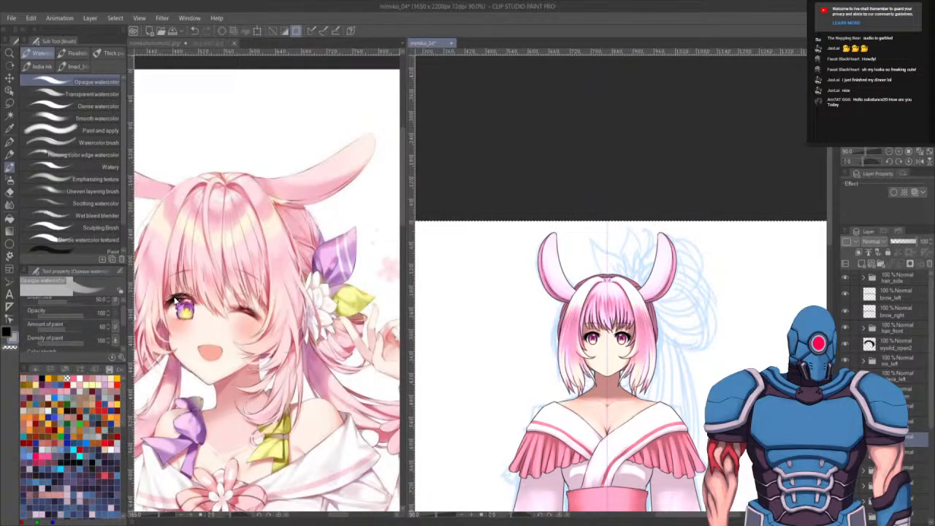
pyautogui.hotkey('ctrl', 'd')
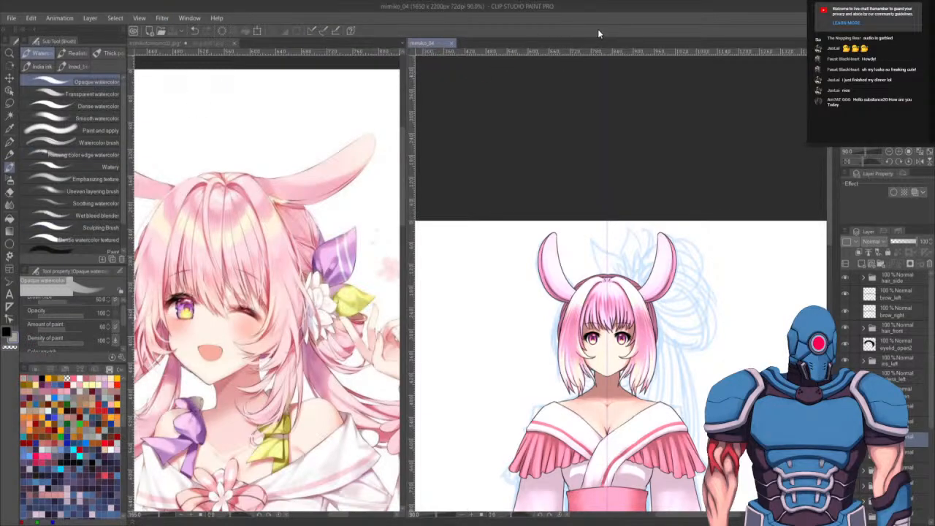
# - Zoom out and pan across the whole figure to review the ears, hair and kimono
pyautogui.scroll(-6, 578, 264)
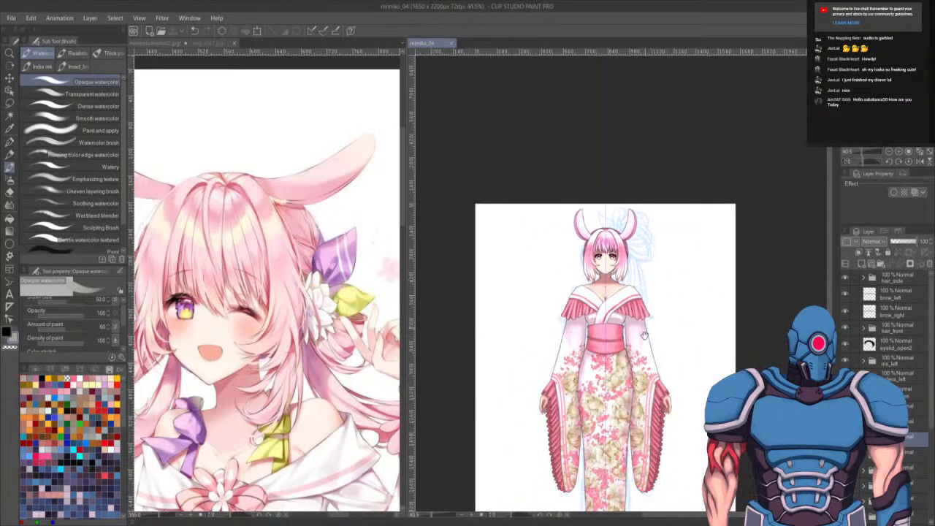
pyautogui.moveTo(631, 343); pyautogui.dragTo(631, 204)
pyautogui.moveTo(507, 182); pyautogui.dragTo(530, 277)
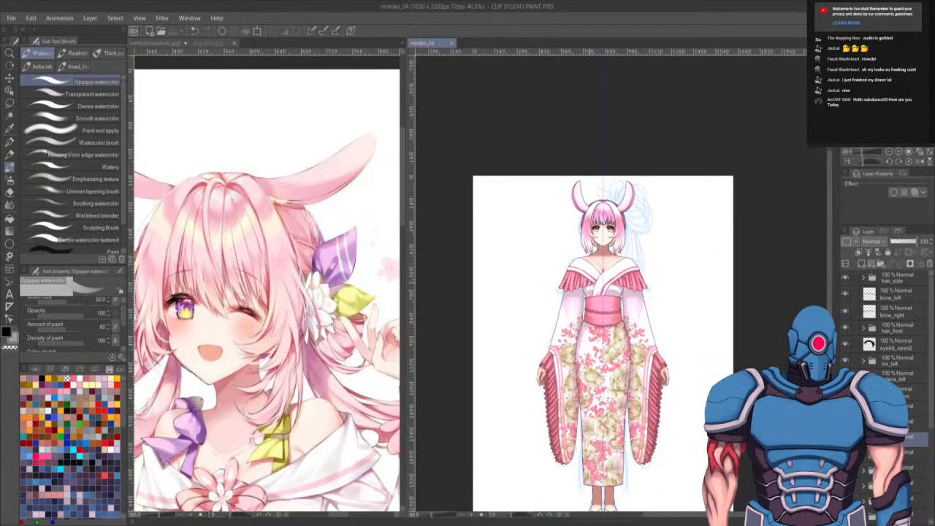
pyautogui.scroll(4, 588, 232)
pyautogui.scroll(-1, 604, 249)
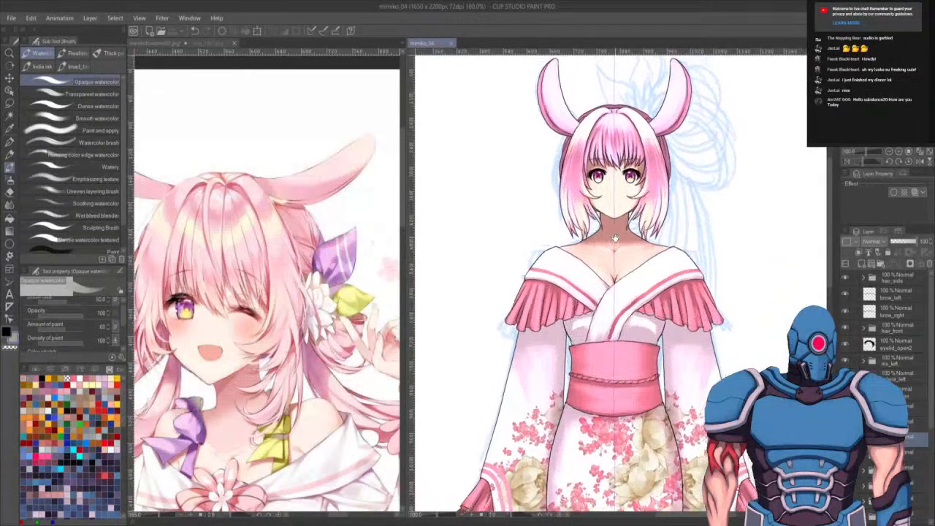
pyautogui.scroll(-2, 607, 245)
pyautogui.moveTo(637, 278); pyautogui.dragTo(629, 228)
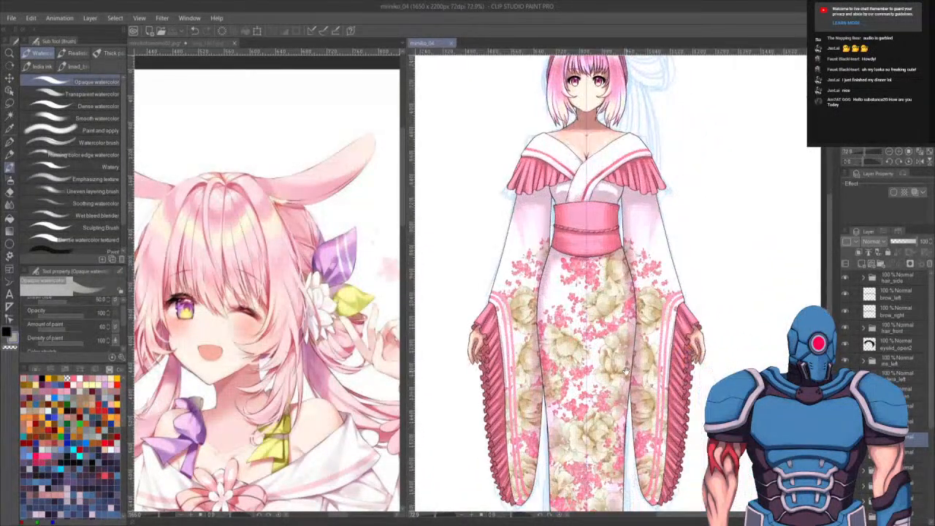
pyautogui.moveTo(626, 370); pyautogui.dragTo(616, 307)
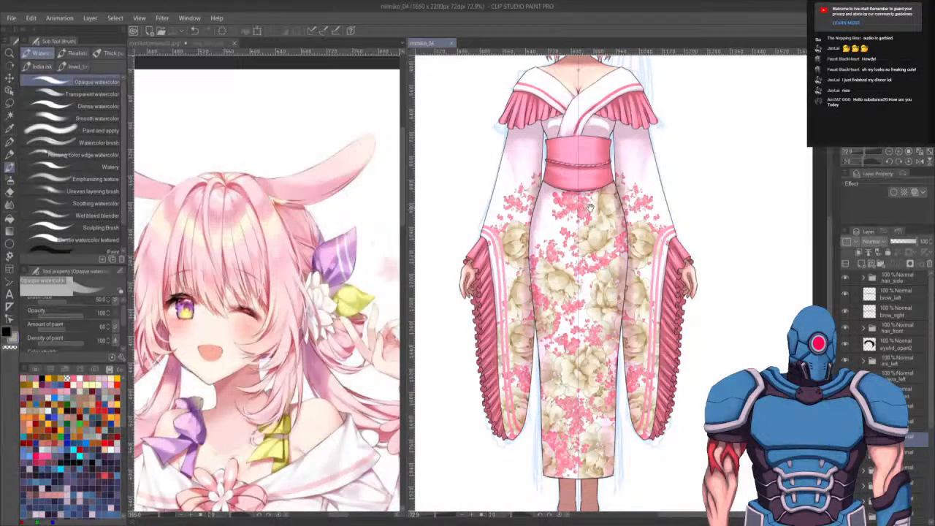
pyautogui.moveTo(590, 207); pyautogui.dragTo(607, 457)
pyautogui.scroll(3, 624, 312)
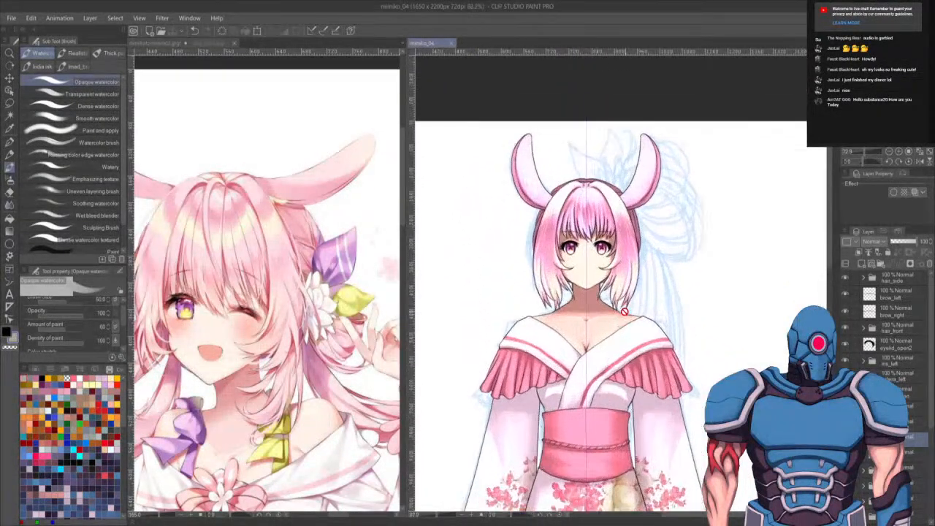
pyautogui.scroll(4, 633, 358)
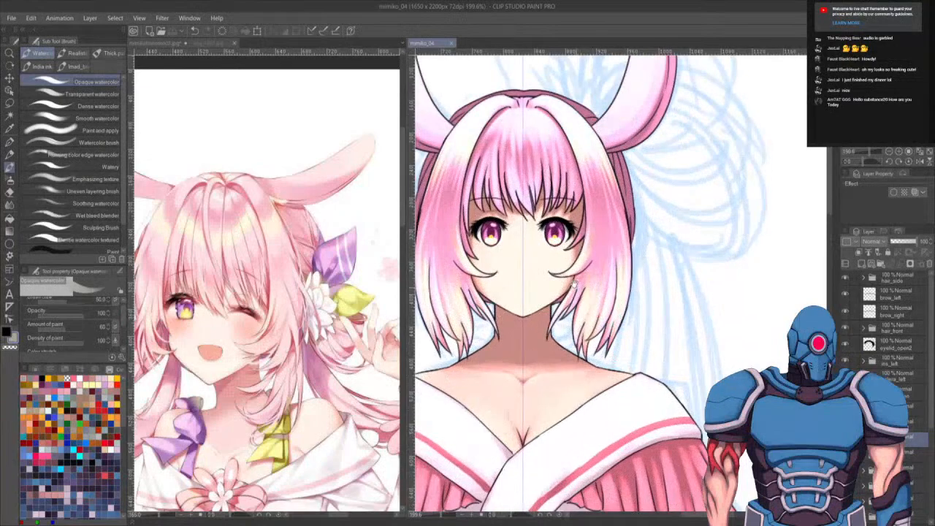
# - Select the hair effect layer and brush soft highlights over the top and sides of the hair with a smaller brush
pyautogui.moveTo(574, 284); pyautogui.dragTo(623, 369)
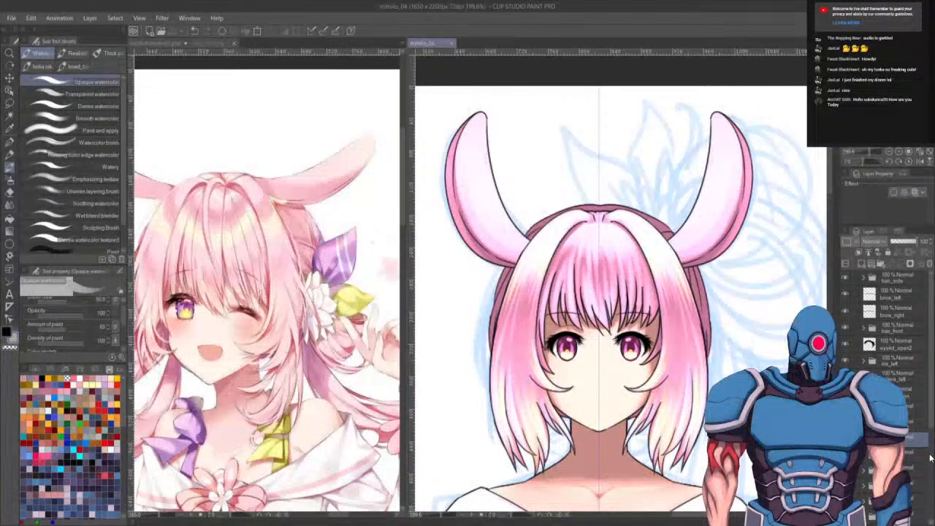
pyautogui.scroll(-3, 887, 328)
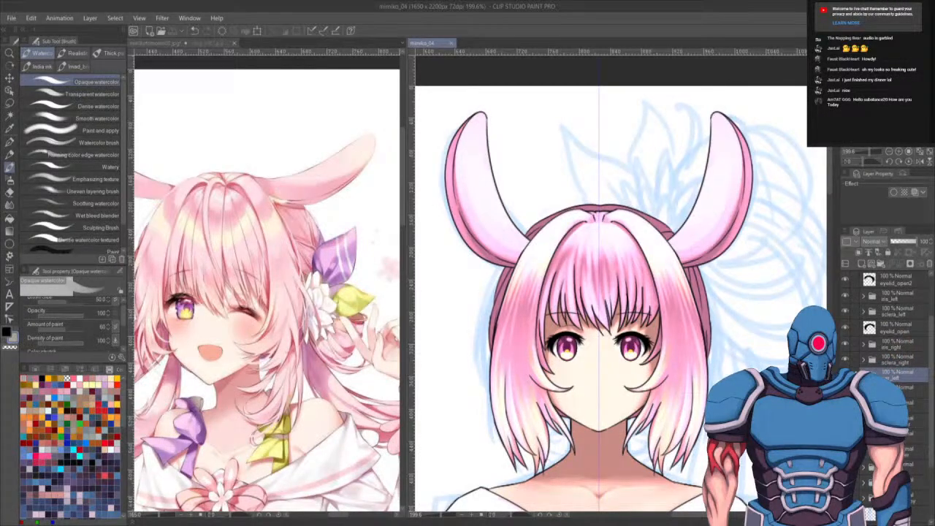
pyautogui.click(845, 482)
pyautogui.click(846, 482)
pyautogui.click(863, 439)
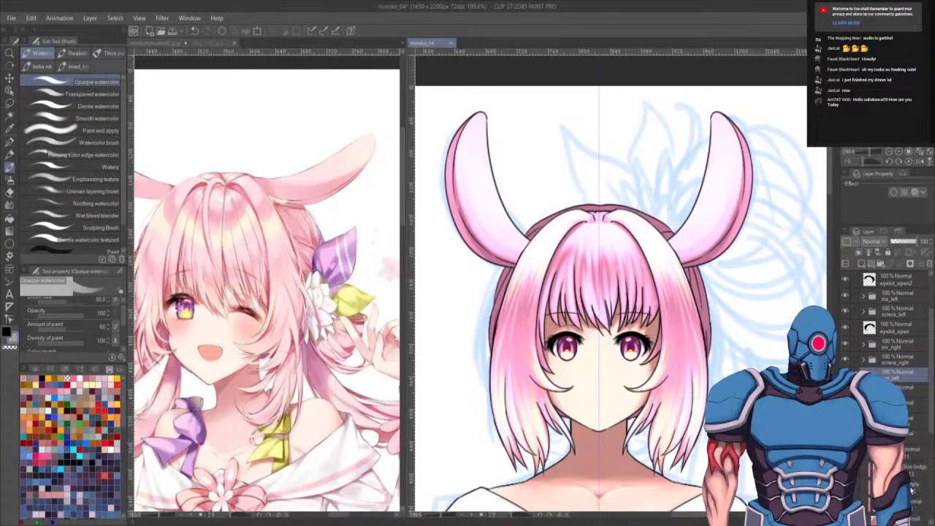
pyautogui.scroll(1, 599, 292)
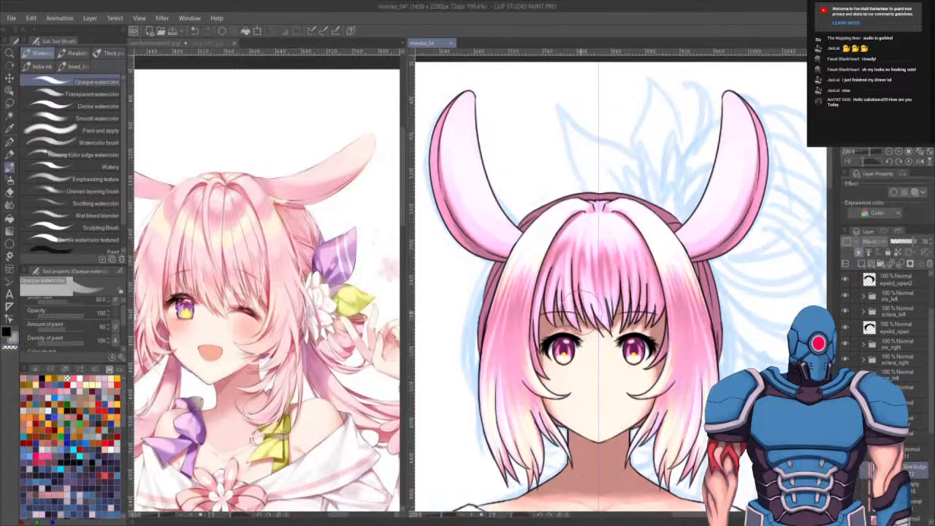
pyautogui.moveTo(608, 338)
pyautogui.mouseDown()
pyautogui.moveTo(650, 402)
pyautogui.moveTo(550, 365)
pyautogui.mouseUp()
pyautogui.press('[')
pyautogui.press('[')
pyautogui.press('[')
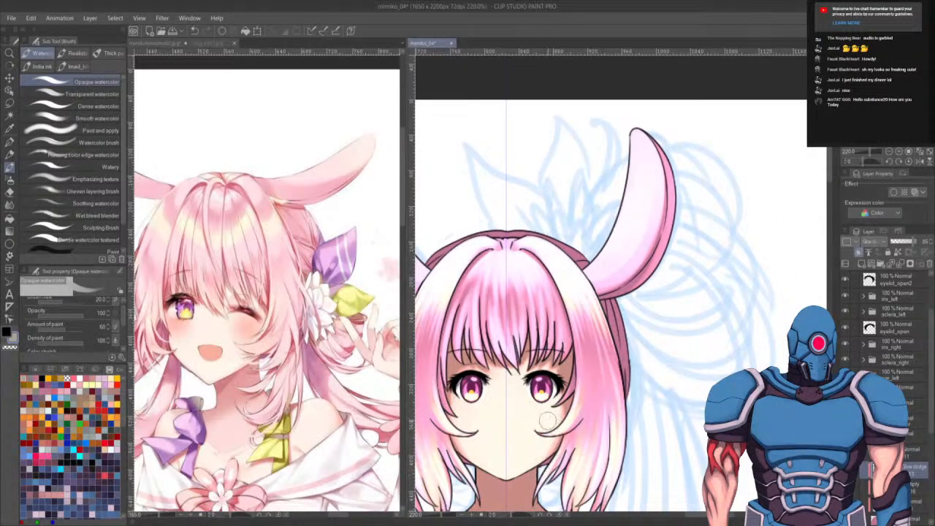
pyautogui.moveTo(519, 398); pyautogui.dragTo(654, 409)
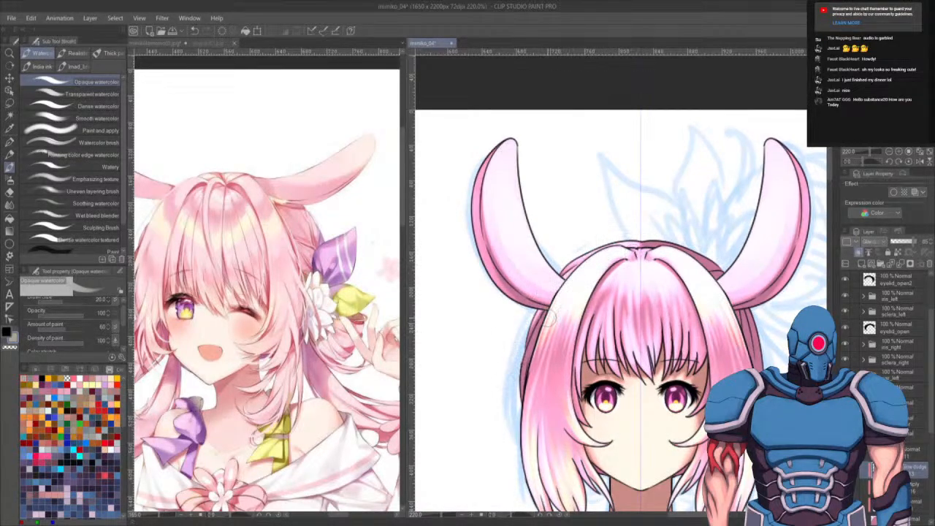
pyautogui.moveTo(534, 328); pyautogui.dragTo(522, 422)
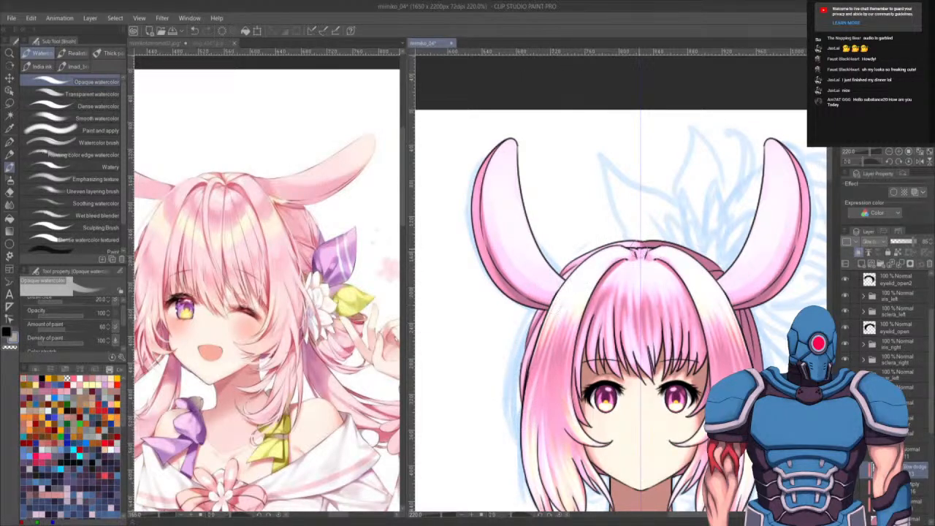
pyautogui.moveTo(642, 244)
pyautogui.mouseDown()
pyautogui.moveTo(679, 244)
pyautogui.moveTo(718, 285)
pyautogui.mouseUp()
pyautogui.moveTo(738, 315)
pyautogui.mouseDown()
pyautogui.moveTo(739, 360)
pyautogui.moveTo(760, 370)
pyautogui.mouseUp()
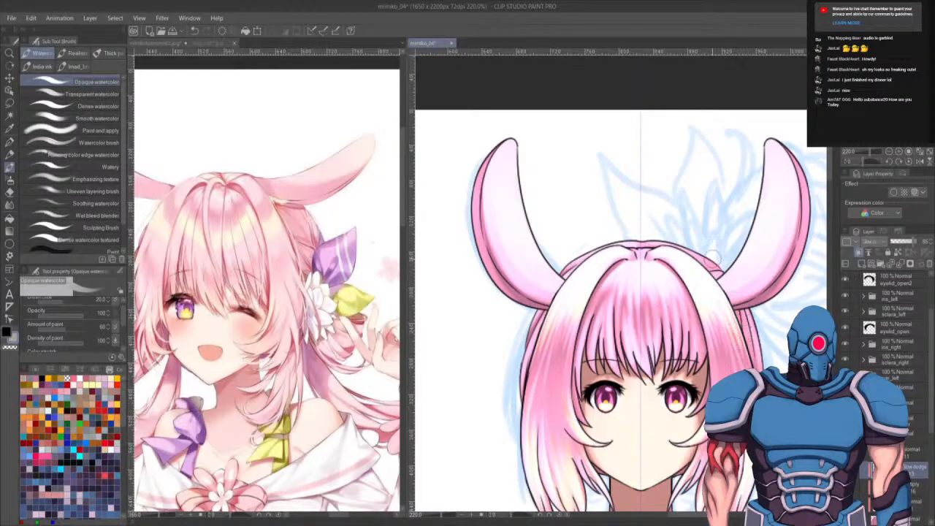
# - Add one more soft highlight stroke to the hair, then zoom out to review the whole figure
pyautogui.moveTo(712, 259); pyautogui.dragTo(689, 257)
pyautogui.scroll(-5, 691, 289)
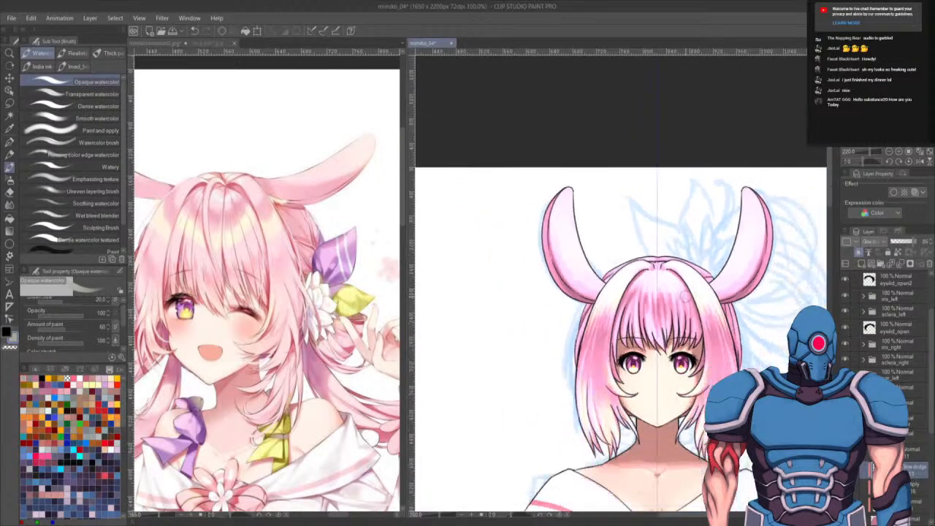
pyautogui.moveTo(568, 166); pyautogui.dragTo(739, 285)
pyautogui.scroll(-2, 658, 196)
pyautogui.scroll(2, 607, 197)
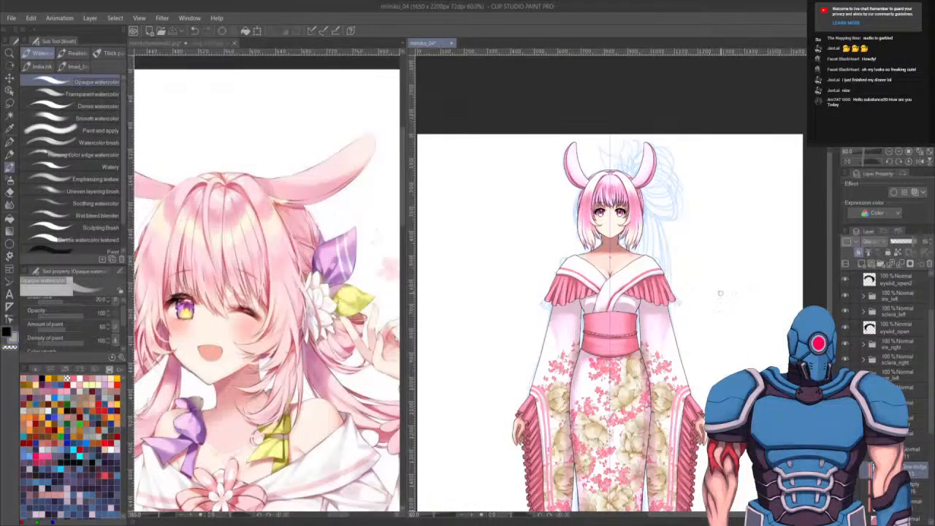
pyautogui.scroll(1, 720, 293)
pyautogui.scroll(3, 643, 252)
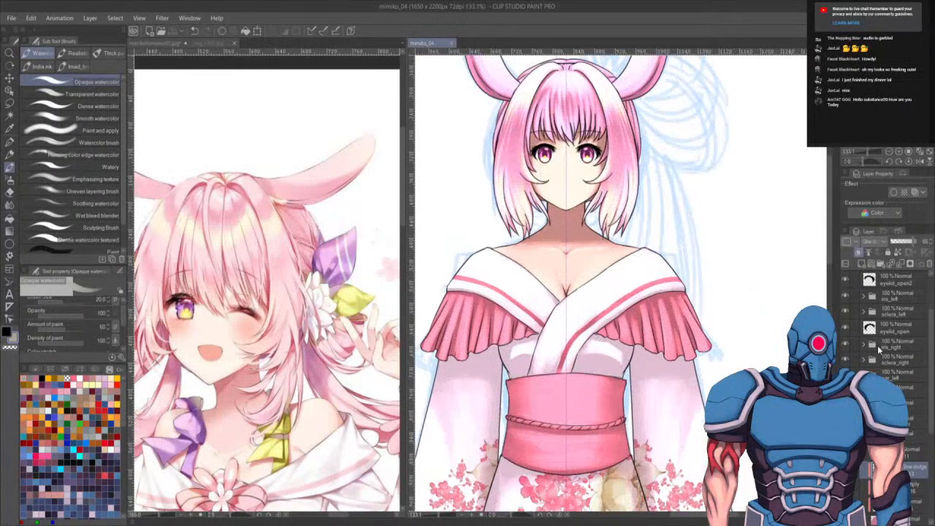
pyautogui.scroll(-1, 914, 357)
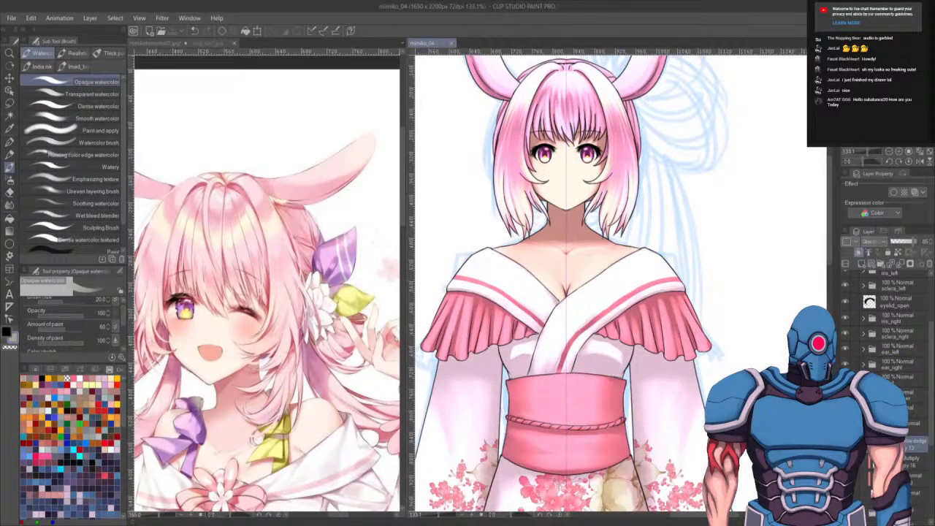
# - Select the closed-mouth layer, draw a short mouth line with the G-pen, and widen it with a transform
pyautogui.click(916, 407)
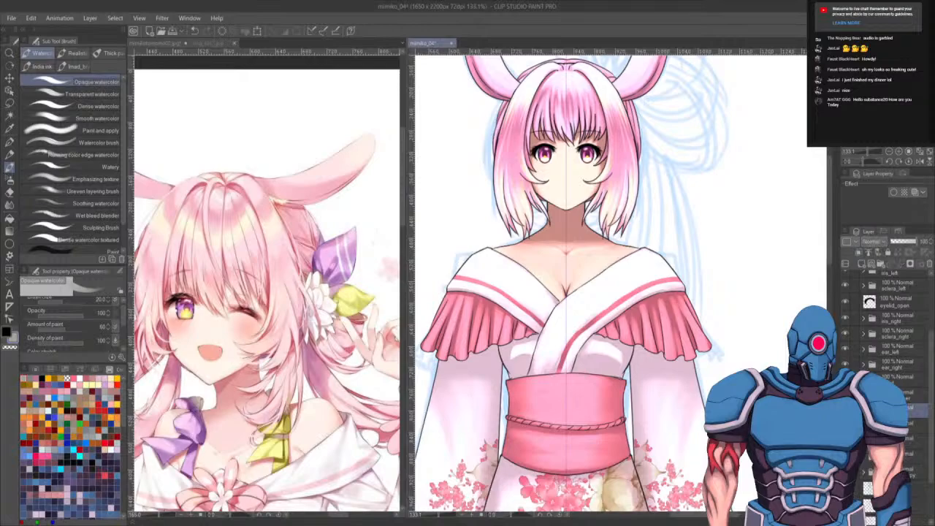
pyautogui.click(916, 472)
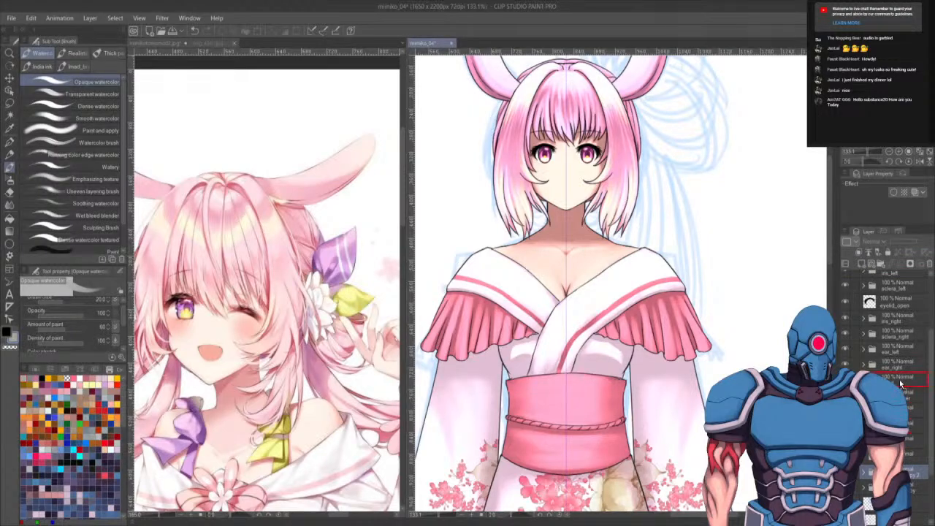
pyautogui.moveTo(902, 379); pyautogui.dragTo(901, 378)
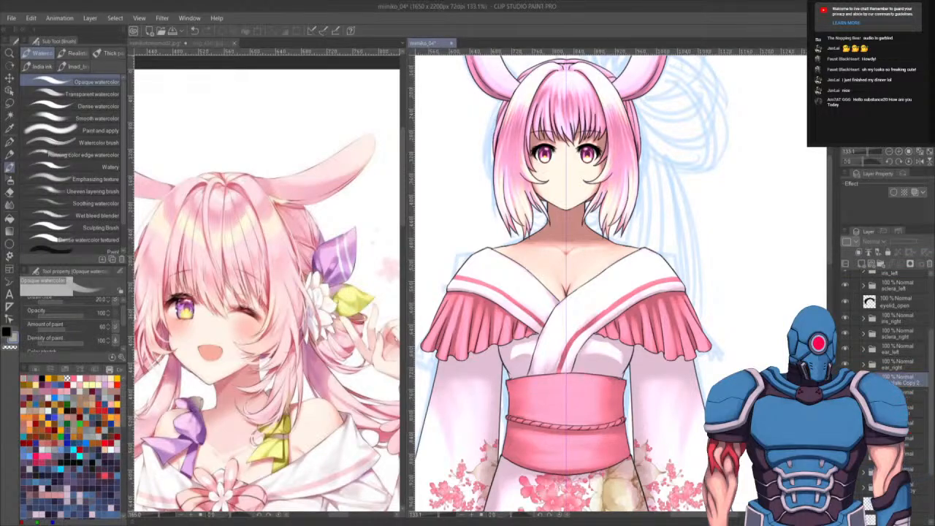
pyautogui.scroll(4, 568, 196)
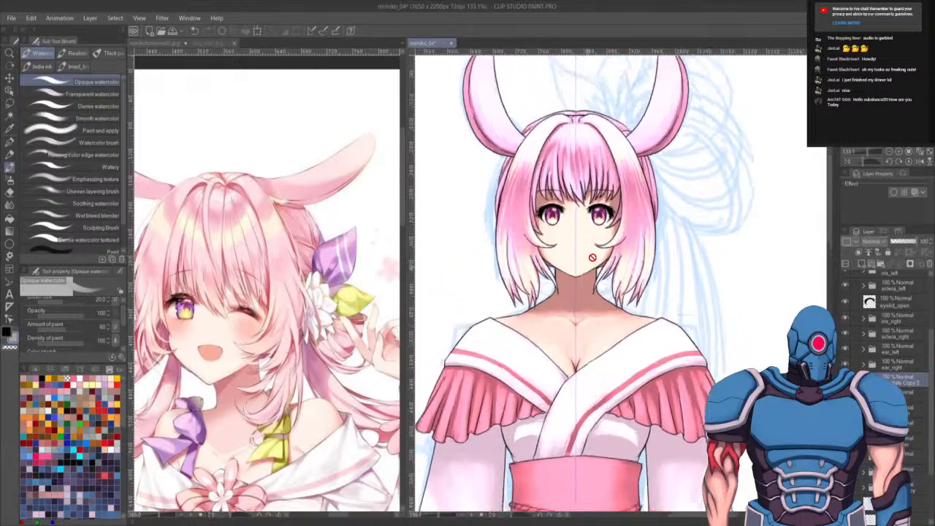
pyautogui.click(909, 396)
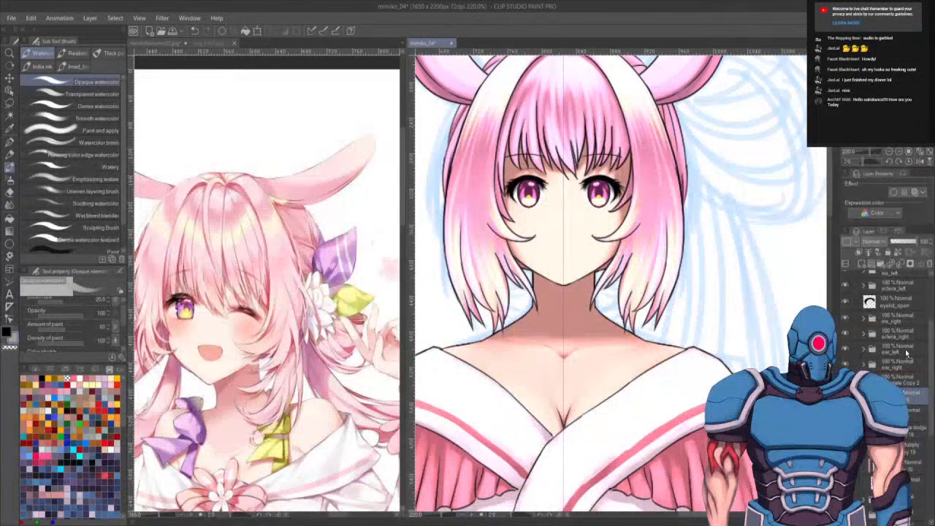
pyautogui.moveTo(902, 379); pyautogui.dragTo(901, 376)
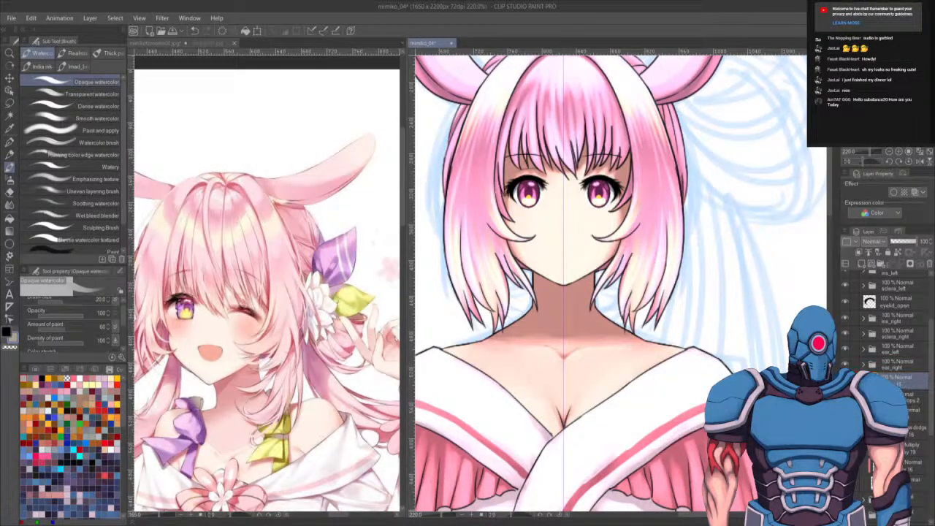
pyautogui.click(910, 396)
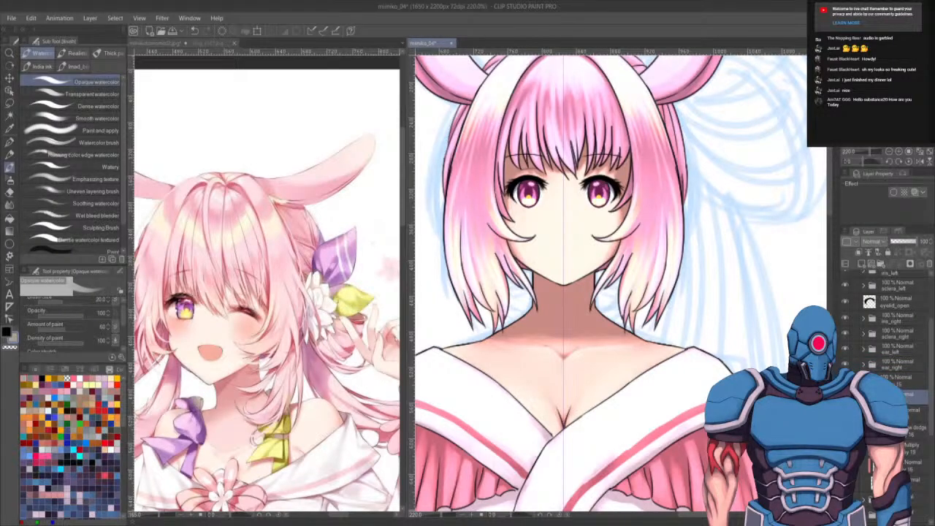
pyautogui.scroll(6, 560, 214)
pyautogui.moveTo(567, 366); pyautogui.dragTo(574, 388)
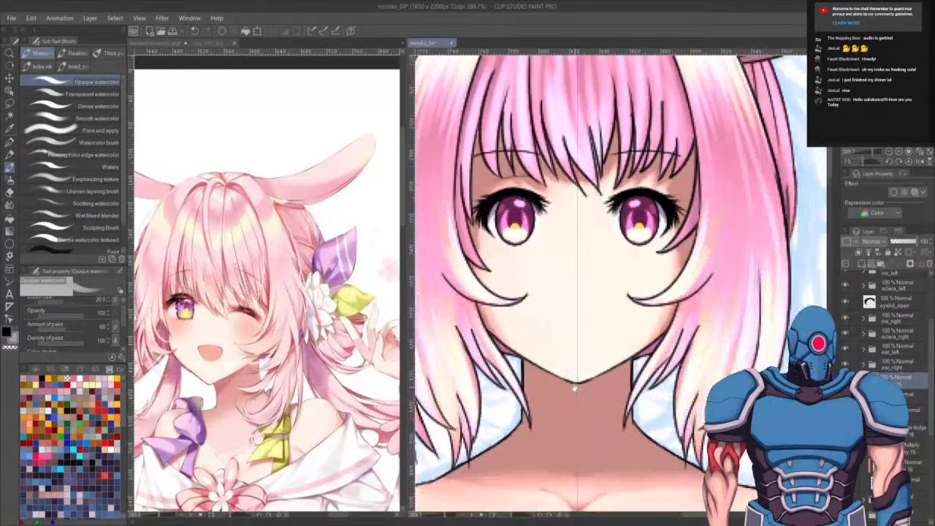
pyautogui.press('p')
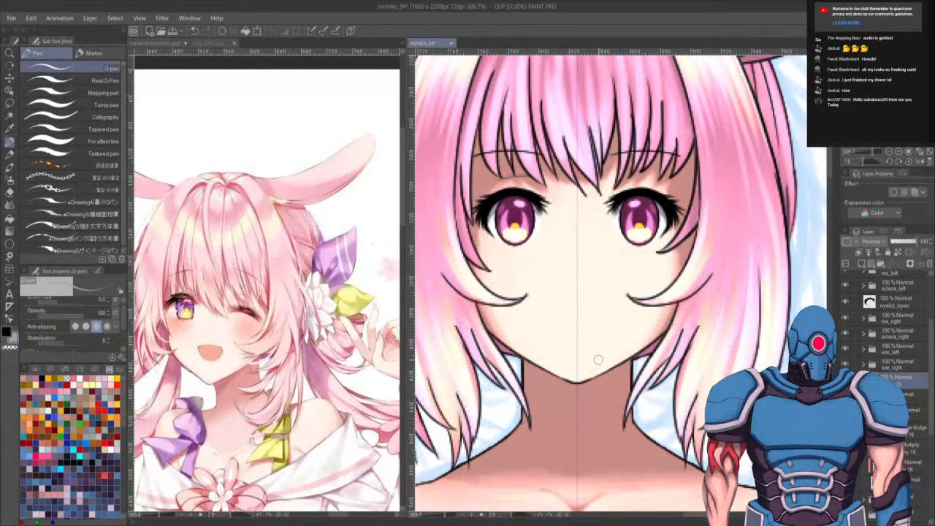
pyautogui.press('x')
pyautogui.moveTo(548, 312)
pyautogui.mouseDown()
pyautogui.moveTo(583, 313)
pyautogui.moveTo(576, 316)
pyautogui.mouseUp()
pyautogui.hotkey('ctrl', 'z')
pyautogui.hotkey('ctrl', 'z')
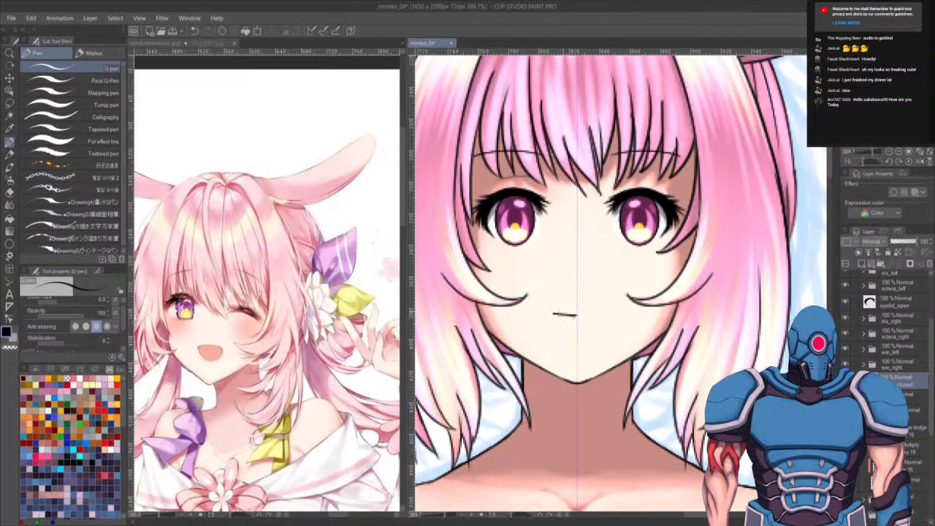
pyautogui.hotkey('ctrl', 't')
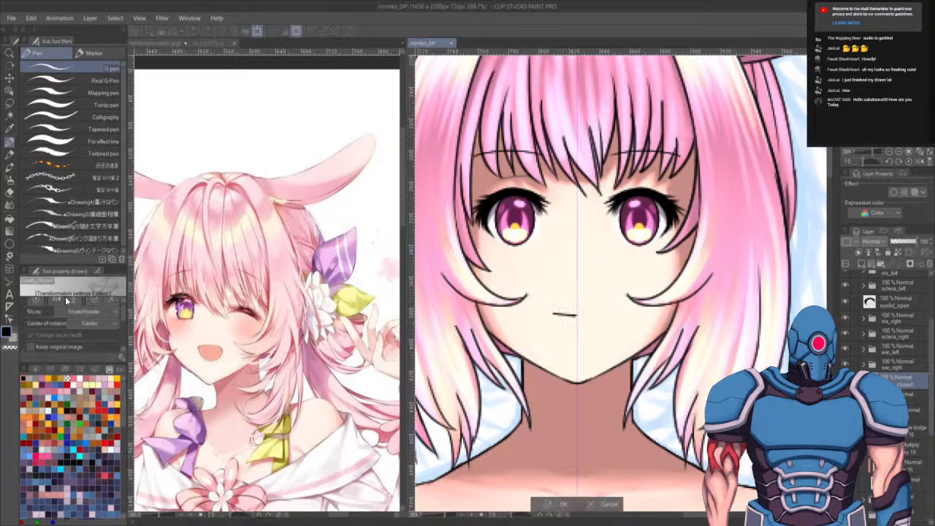
pyautogui.click(30, 347)
pyautogui.click(58, 300)
pyautogui.press('Return')
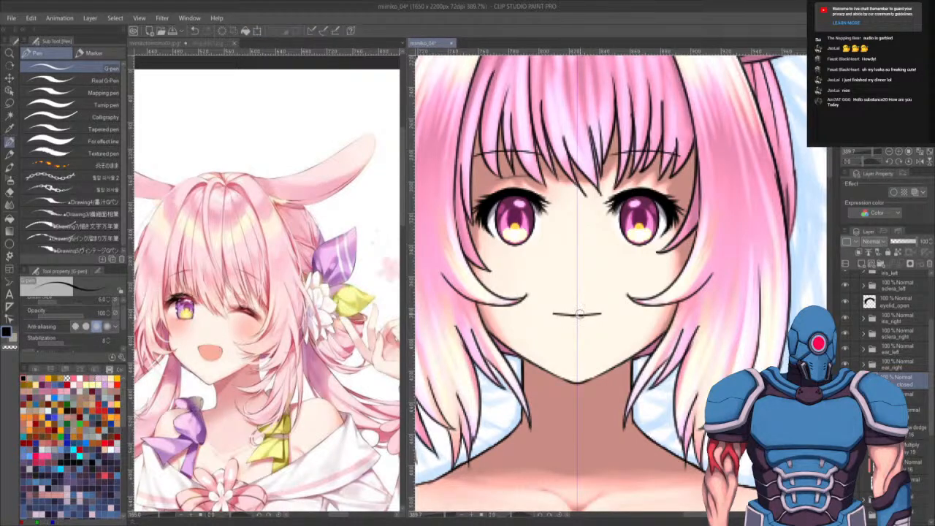
# - Switch to a smaller Opaque watercolor brush and dab a small pink nose dot between the eyes and mouth
pyautogui.scroll(2, 644, 364)
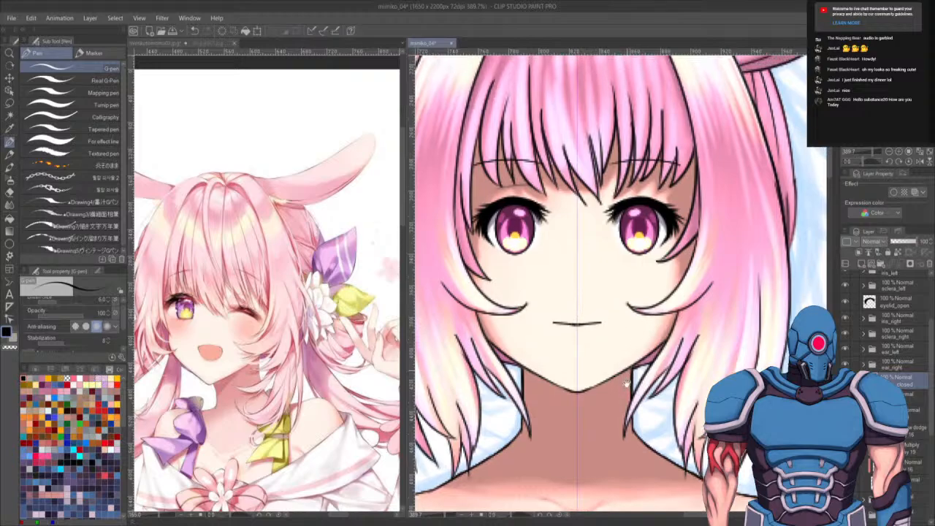
pyautogui.scroll(-9, 579, 402)
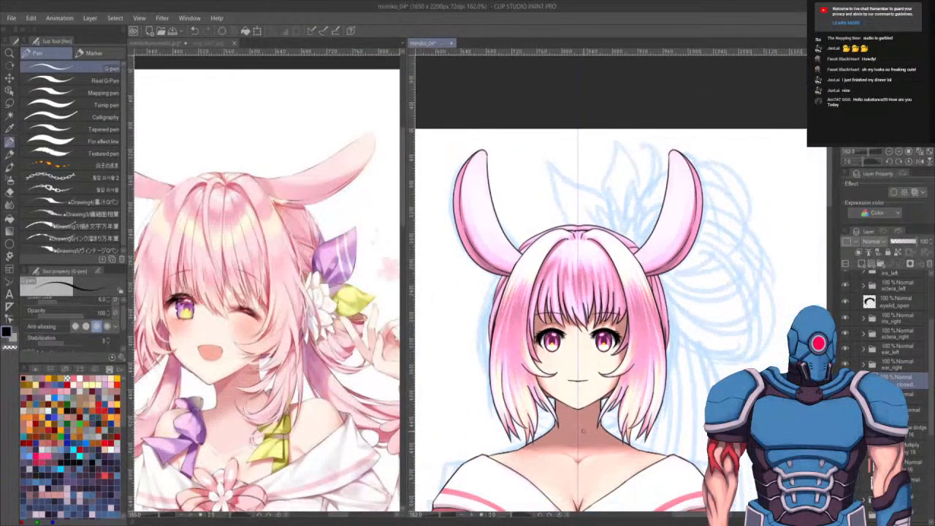
pyautogui.scroll(4, 582, 431)
pyautogui.scroll(5, 582, 431)
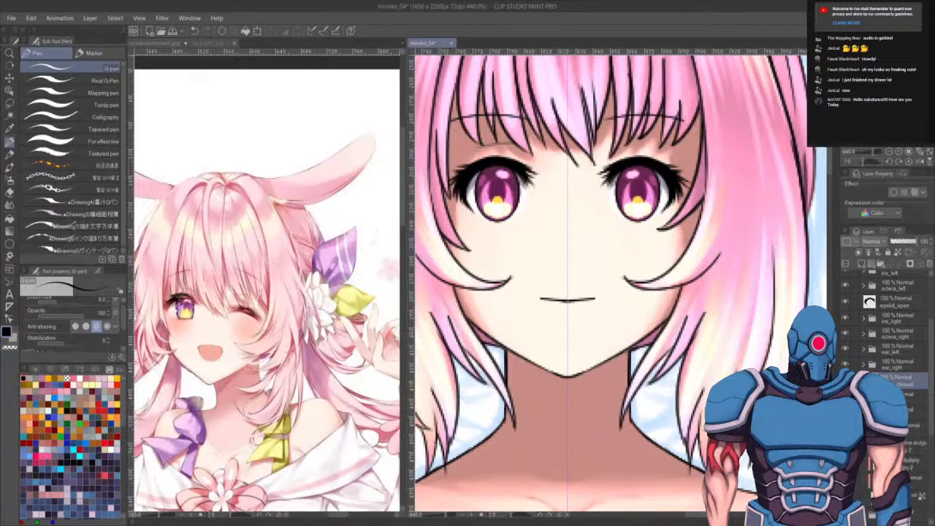
pyautogui.click(915, 446)
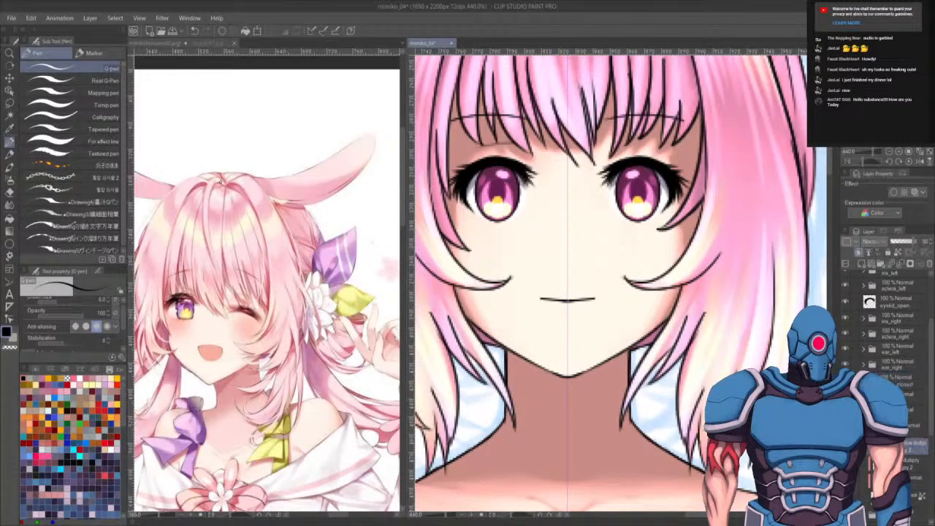
pyautogui.press('b')
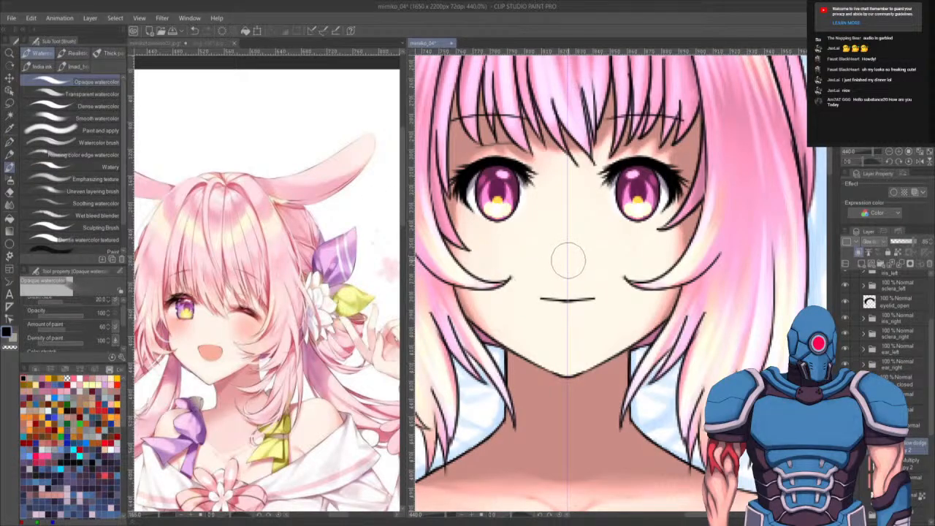
pyautogui.press('[')
pyautogui.press('[')
pyautogui.press('[')
pyautogui.press('[')
pyautogui.press('[')
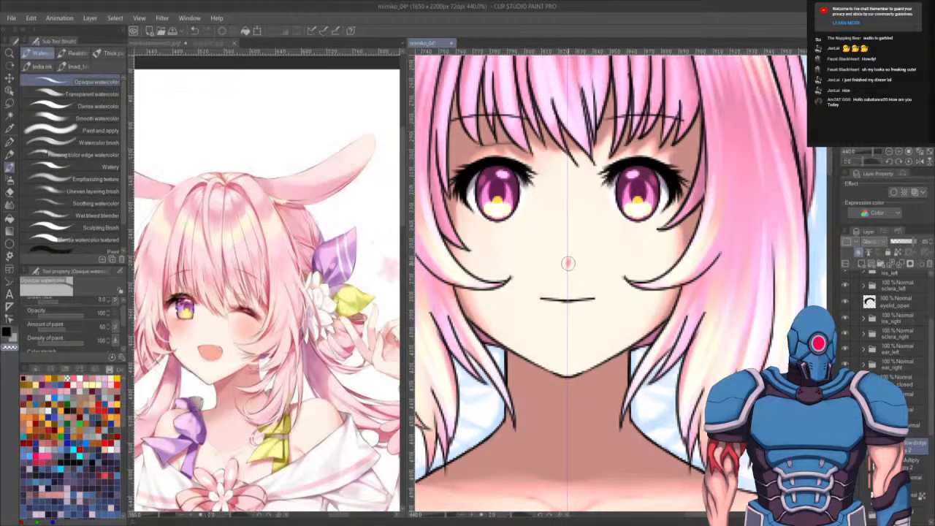
pyautogui.moveTo(568, 263); pyautogui.dragTo(571, 259)
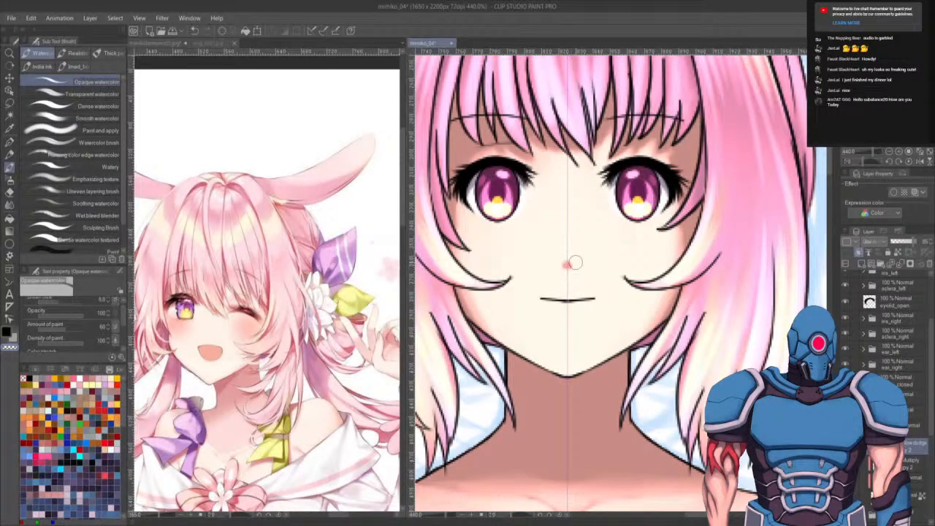
# - Zoom in on the reference image to study how its nose, mouth and blush are drawn
pyautogui.scroll(-6, 602, 196)
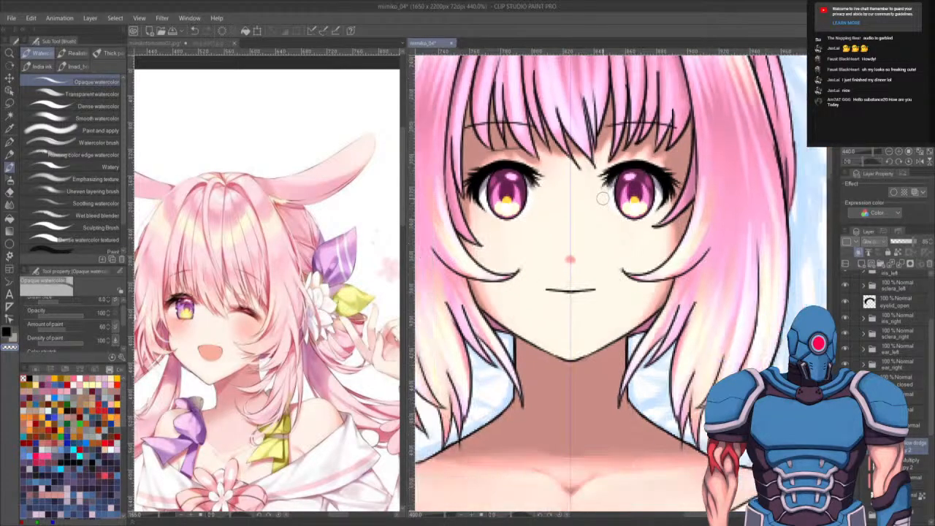
pyautogui.scroll(6, 603, 197)
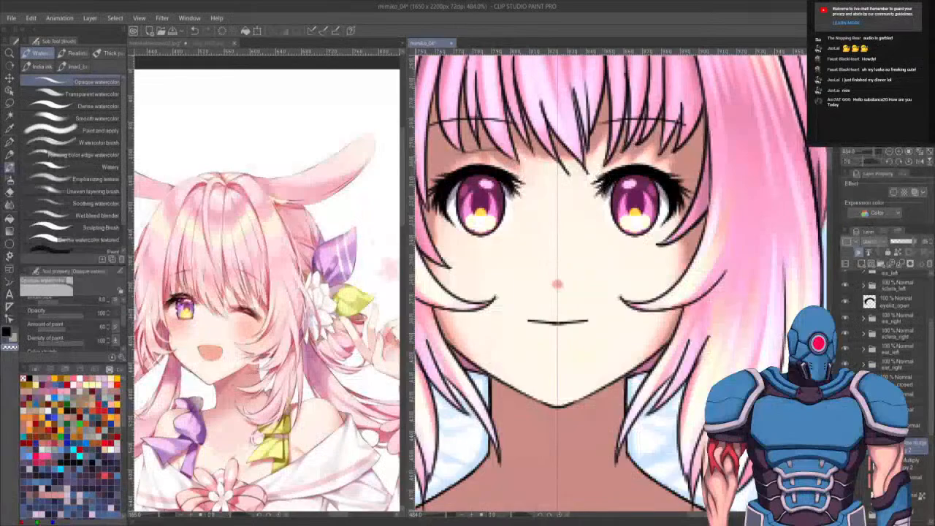
pyautogui.scroll(4, 228, 261)
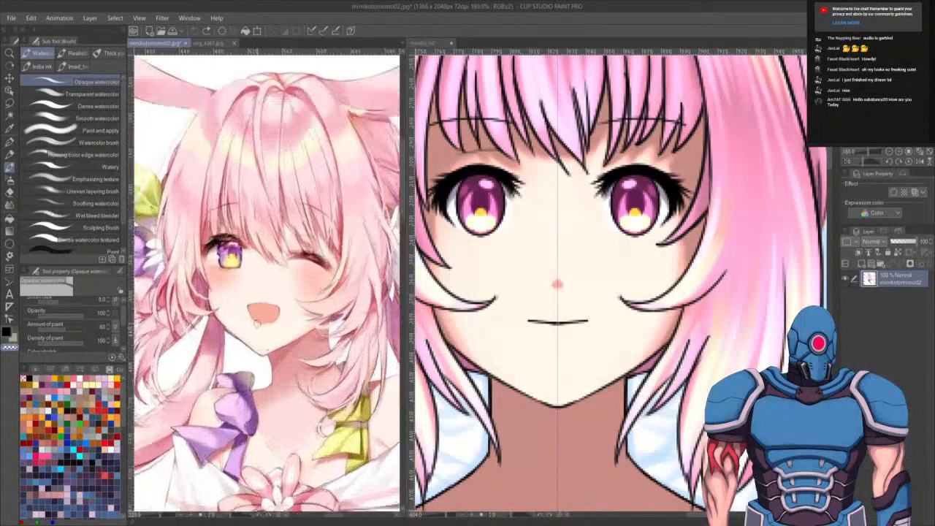
pyautogui.scroll(4, 241, 261)
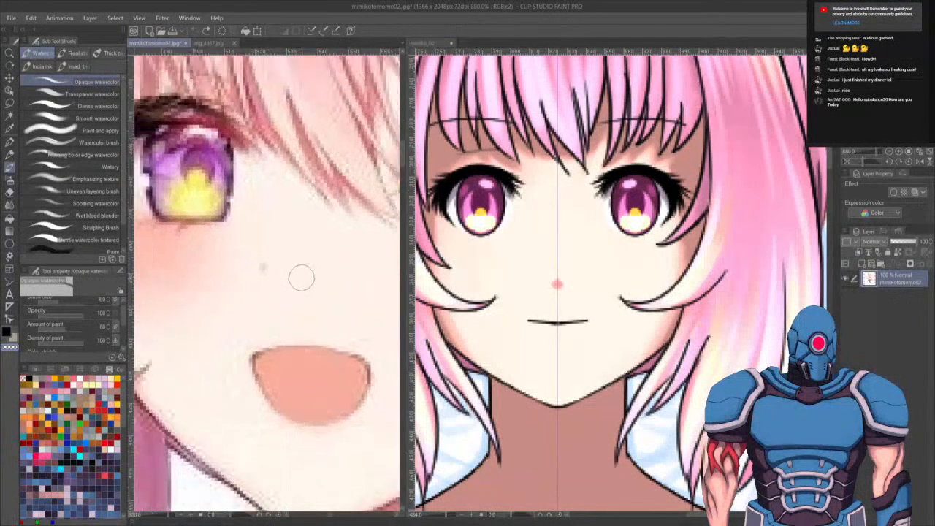
pyautogui.scroll(-5, 300, 276)
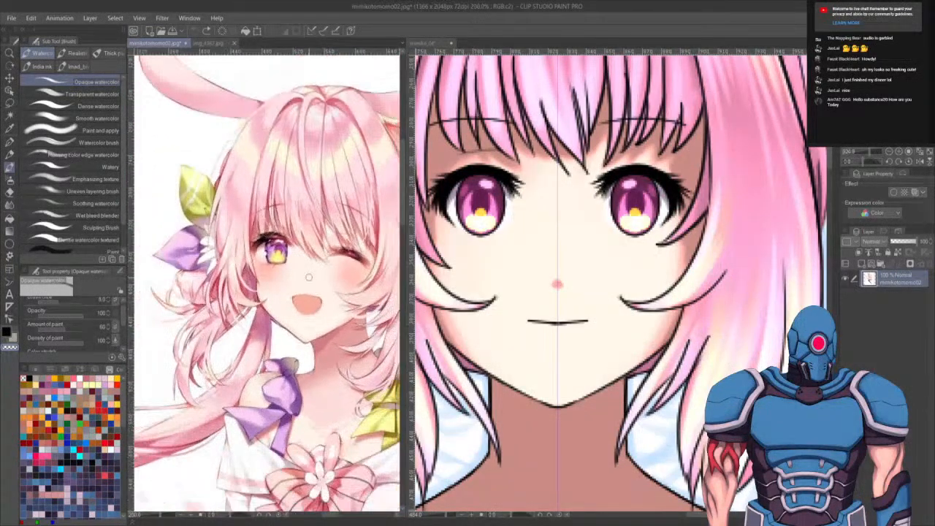
pyautogui.moveTo(562, 355); pyautogui.dragTo(557, 365)
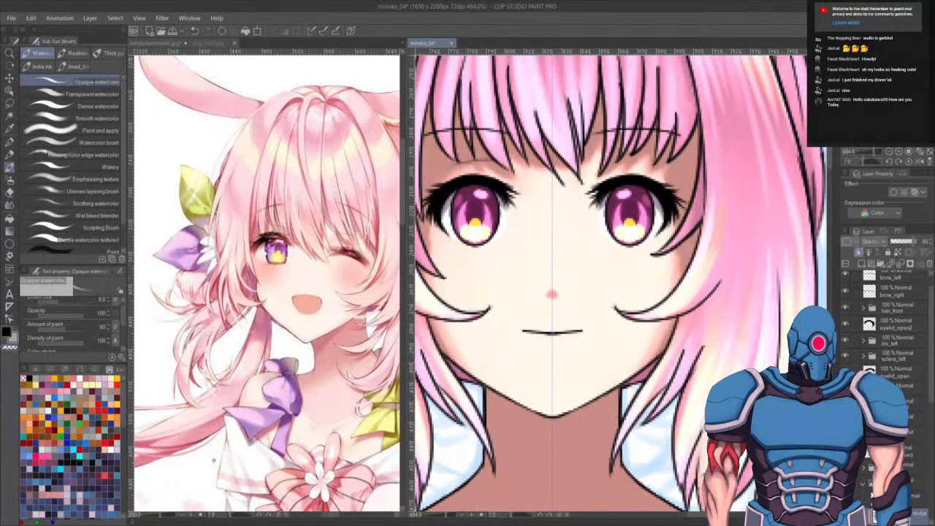
# - Pick a skin colour from the palette and switch to the Dense watercolor brush at a smaller size
pyautogui.click(80, 379)
pyautogui.click(95, 106)
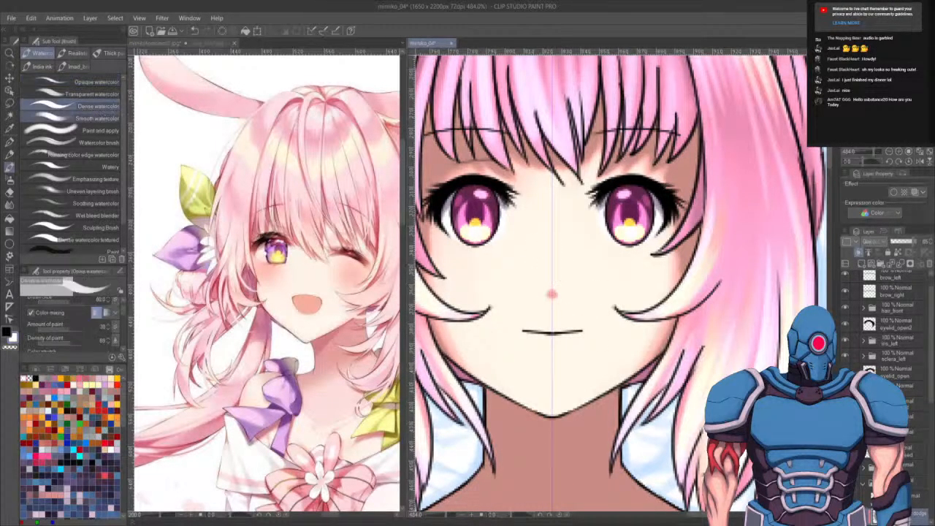
pyautogui.press('[')
pyautogui.press('[')
pyautogui.press('[')
pyautogui.press('[')
pyautogui.press('[')
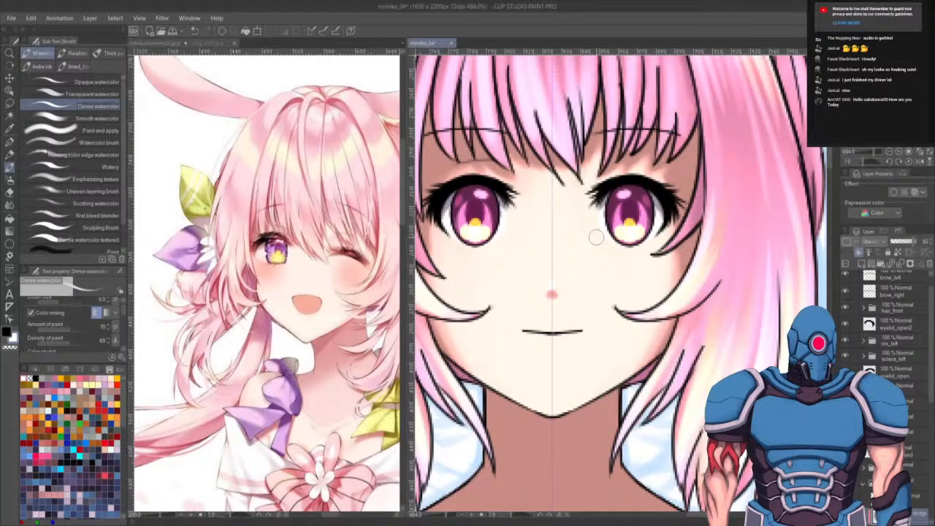
pyautogui.scroll(-8, 596, 236)
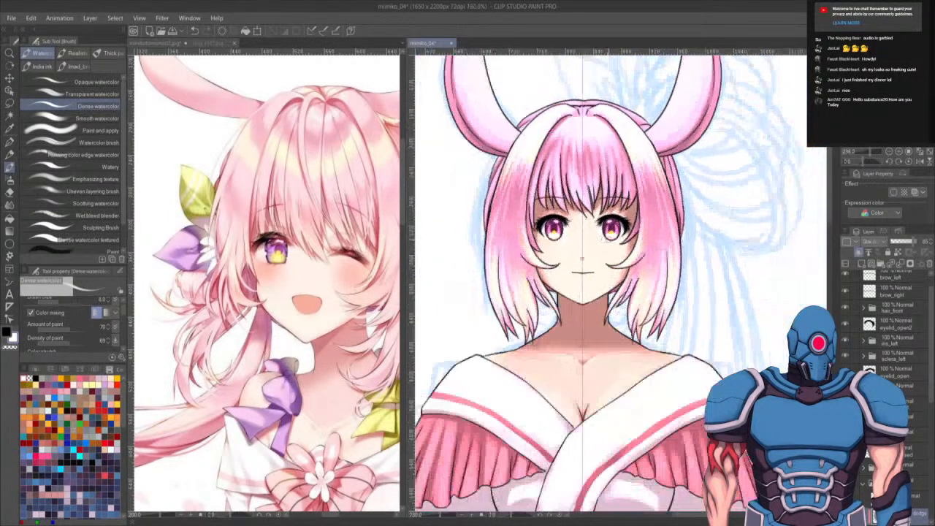
pyautogui.scroll(6, 628, 233)
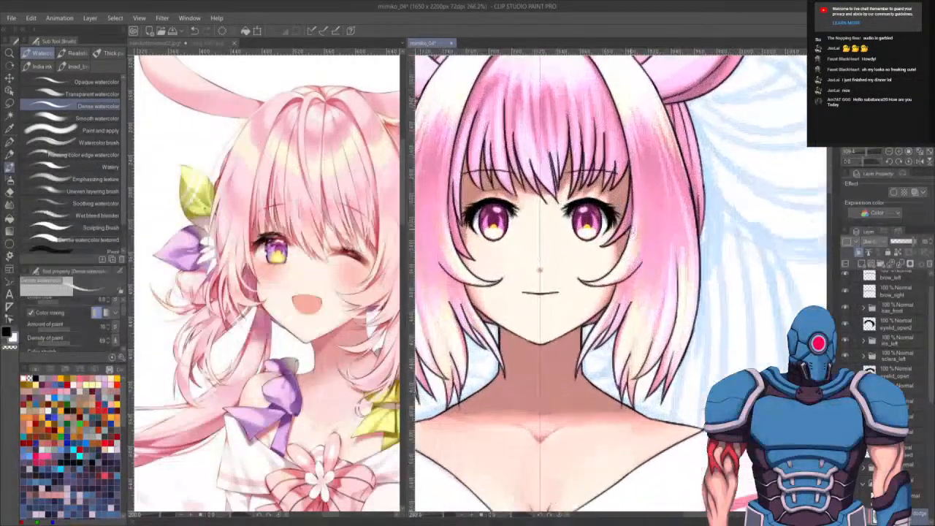
pyautogui.scroll(2, 632, 228)
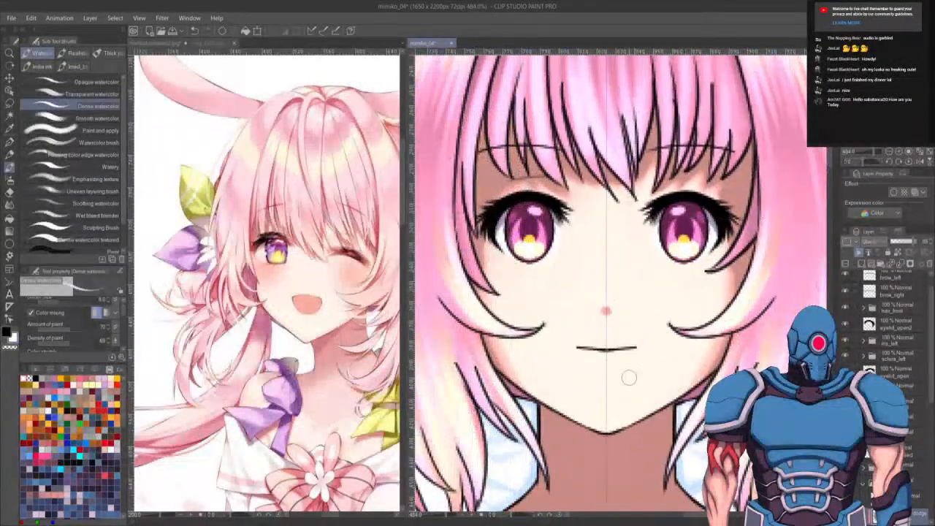
# - Select the nose dot and move it slightly upward, then deselect
pyautogui.press('m')
pyautogui.moveTo(607, 270)
pyautogui.mouseDown()
pyautogui.moveTo(634, 266)
pyautogui.moveTo(602, 278)
pyautogui.moveTo(610, 261)
pyautogui.moveTo(610, 294)
pyautogui.moveTo(610, 283)
pyautogui.mouseUp()
pyautogui.press('k')
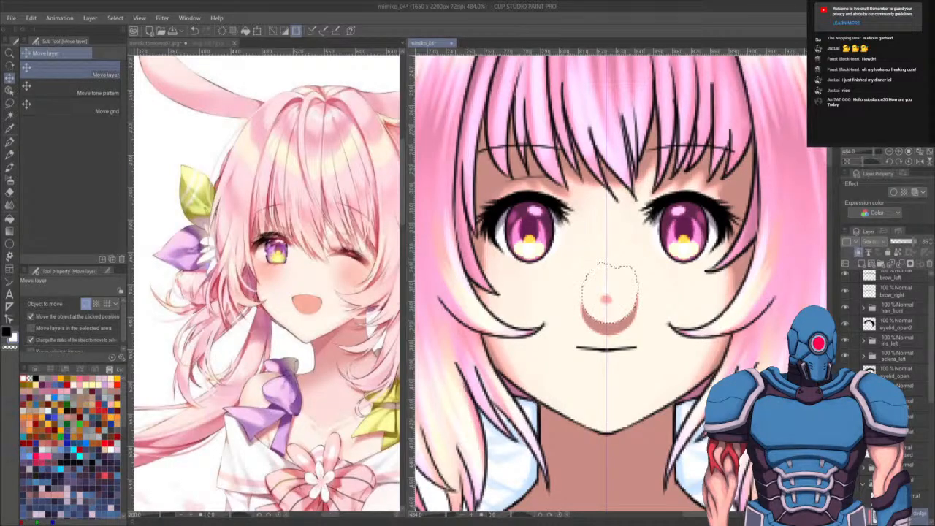
pyautogui.hotkey('ctrl', 'd')
# - Soften the area below the nose with a smaller Smooth watercolor brush and switch back to Opaque watercolor
pyautogui.press('b')
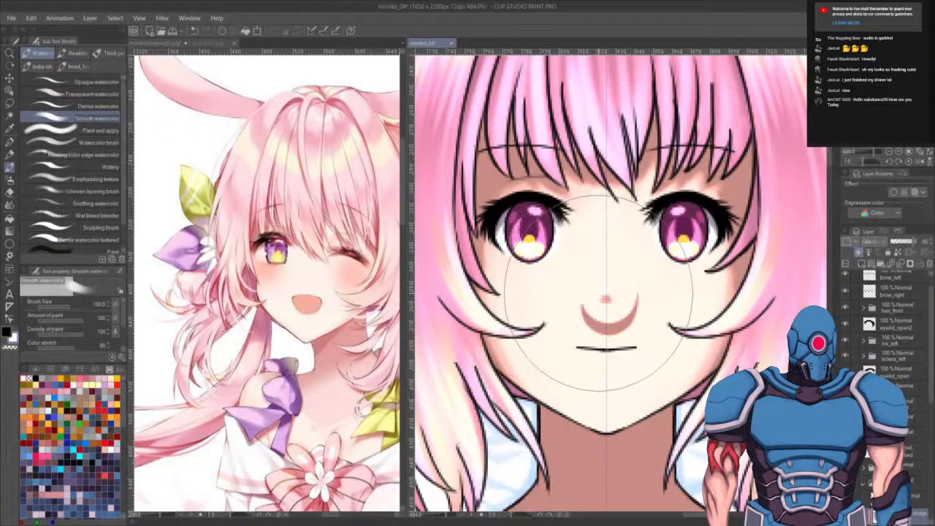
pyautogui.press('[')
pyautogui.press('[')
pyautogui.press('[')
pyautogui.press('[')
pyautogui.press('[')
pyautogui.press('[')
pyautogui.press('[')
pyautogui.press('[')
pyautogui.press('[')
pyautogui.press('[')
pyautogui.moveTo(631, 301)
pyautogui.mouseDown()
pyautogui.moveTo(636, 295)
pyautogui.moveTo(630, 321)
pyautogui.moveTo(588, 329)
pyautogui.moveTo(617, 330)
pyautogui.moveTo(593, 317)
pyautogui.moveTo(598, 323)
pyautogui.moveTo(578, 325)
pyautogui.moveTo(616, 319)
pyautogui.moveTo(627, 328)
pyautogui.mouseUp()
pyautogui.click(88, 82)
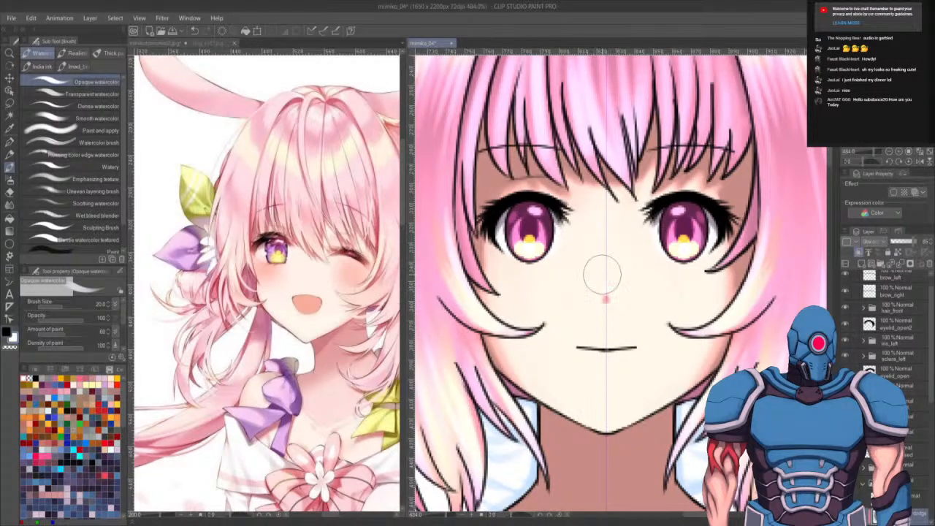
# - Zoom out and back in to review the whole character against the reference
pyautogui.scroll(-6, 602, 274)
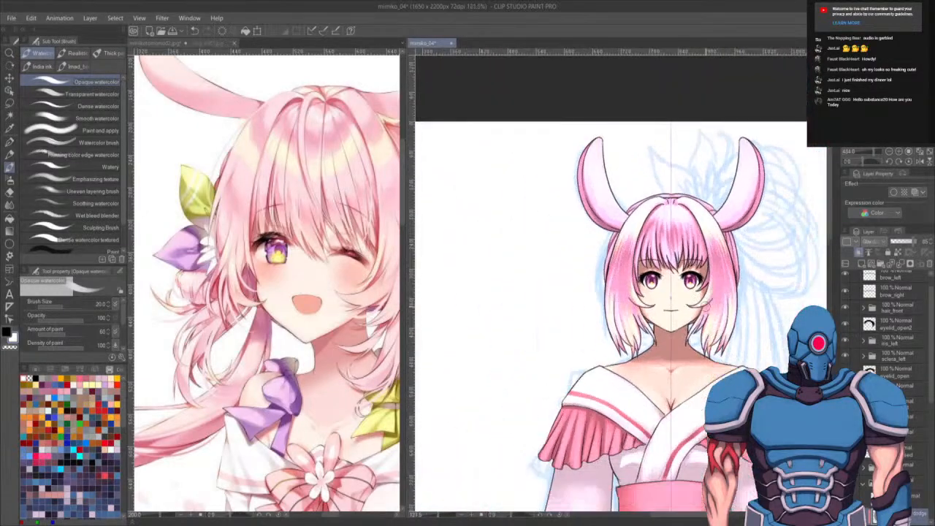
pyautogui.scroll(5, 605, 305)
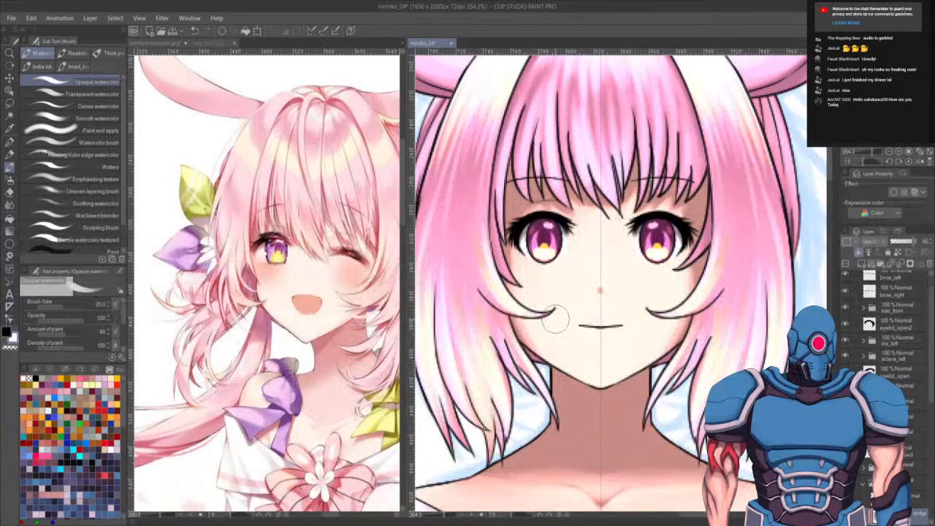
pyautogui.scroll(-2, 553, 331)
pyautogui.scroll(-5, 554, 330)
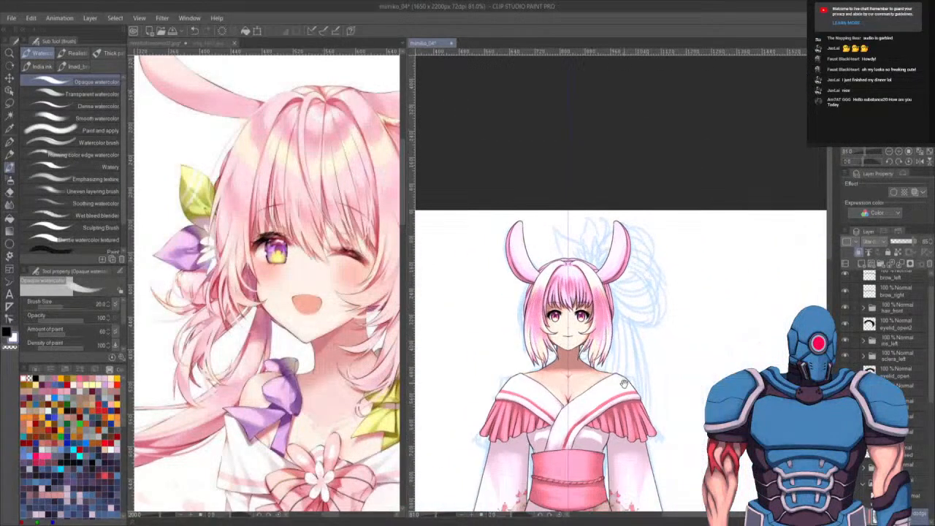
pyautogui.moveTo(654, 280); pyautogui.dragTo(658, 245)
pyautogui.moveTo(619, 218); pyautogui.dragTo(628, 285)
pyautogui.scroll(1, 638, 267)
pyautogui.scroll(1, 640, 263)
# - Select the mouth layer and draw the left half of an open mouth outline with the G-pen
pyautogui.click(916, 450)
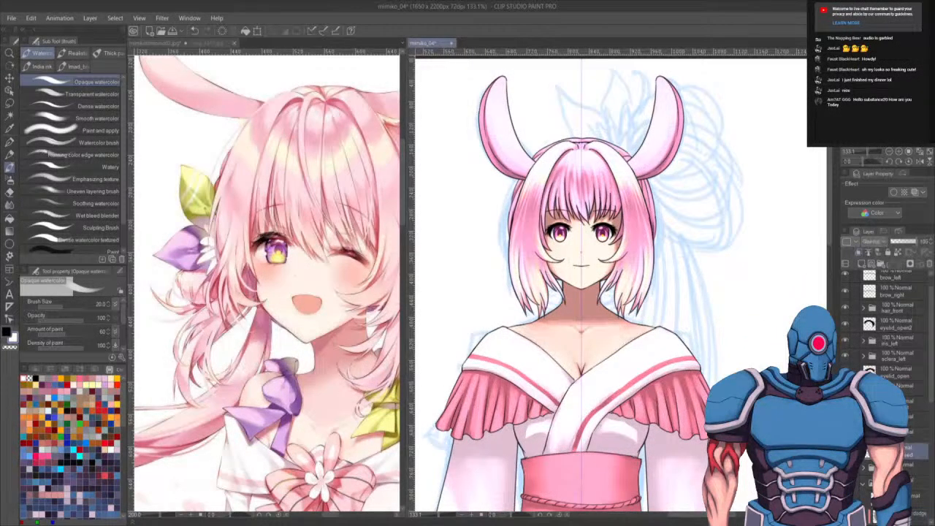
pyautogui.moveTo(604, 247); pyautogui.dragTo(594, 269)
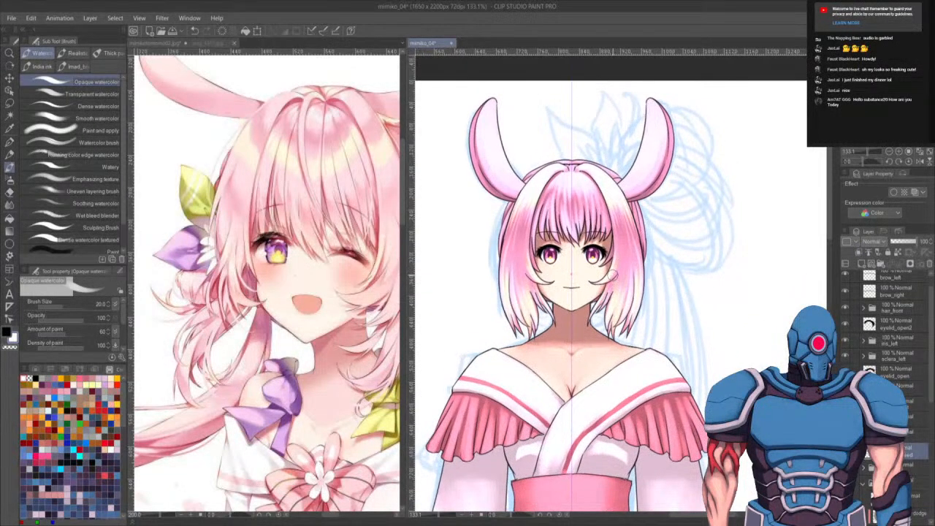
pyautogui.press('k')
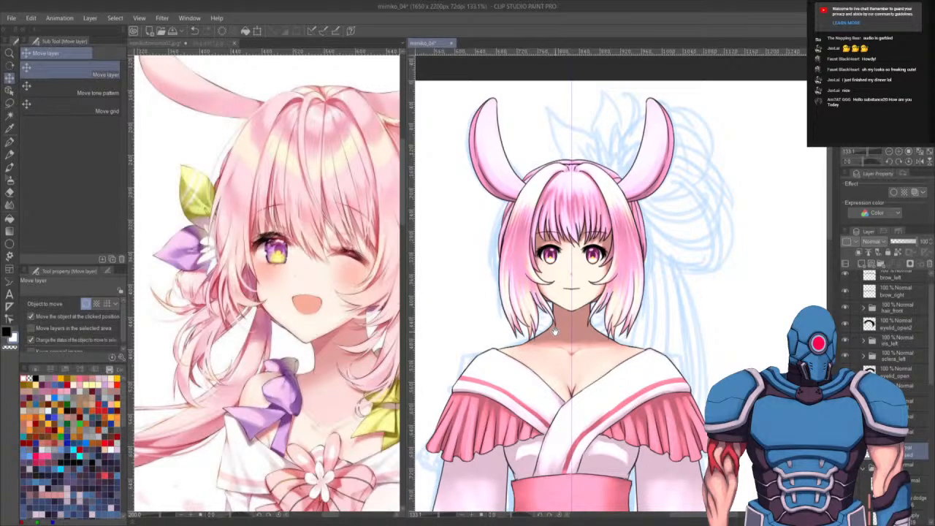
pyautogui.hscroll(2, 610, 292)
pyautogui.scroll(5, 544, 278)
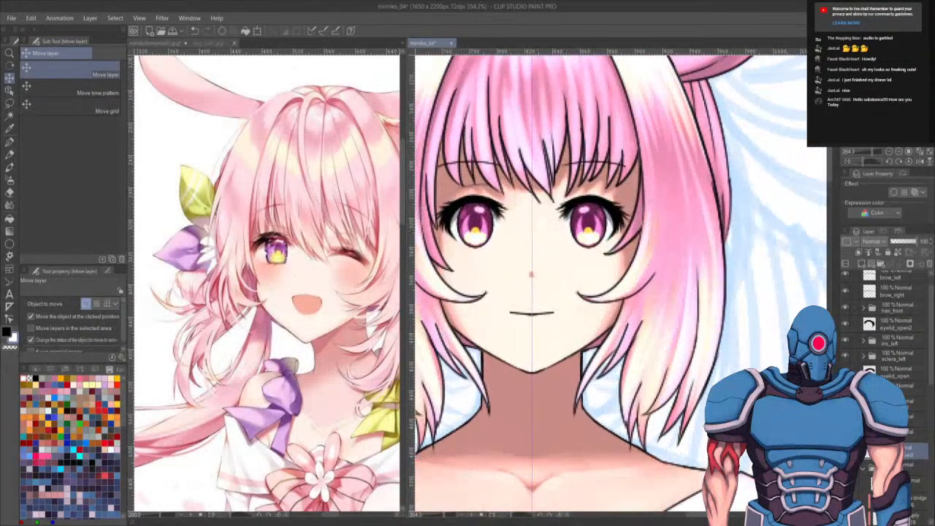
pyautogui.click(868, 482)
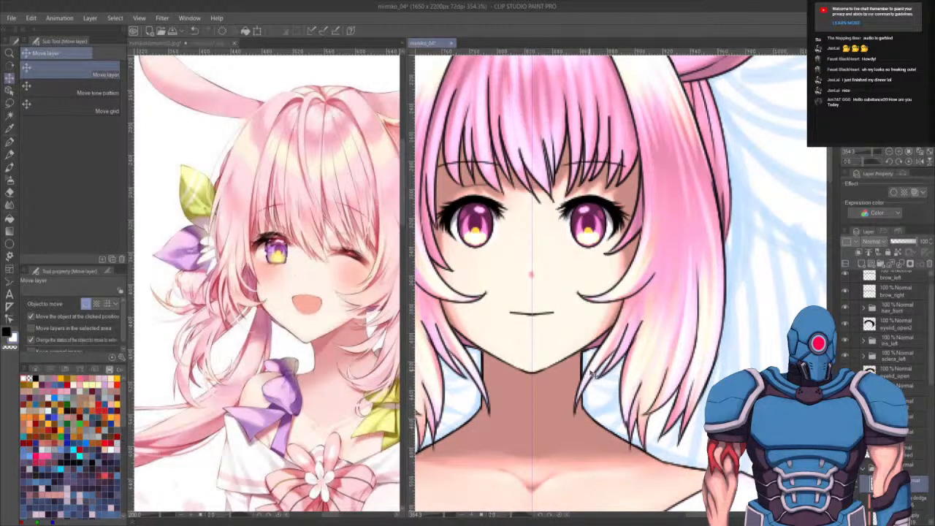
pyautogui.press('p')
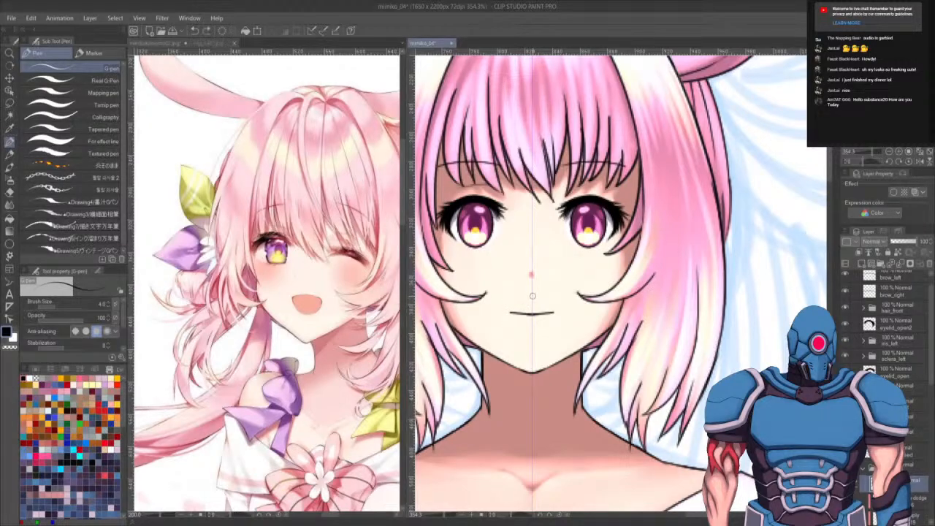
pyautogui.moveTo(515, 299)
pyautogui.mouseDown()
pyautogui.moveTo(513, 332)
pyautogui.moveTo(512, 323)
pyautogui.moveTo(525, 337)
pyautogui.moveTo(508, 312)
pyautogui.moveTo(532, 335)
pyautogui.mouseUp()
pyautogui.hotkey('ctrl', 'z')
pyautogui.hotkey('ctrl', 'z')
# - Erase the excess strokes around the half mouth outline with a smaller hard eraser
pyautogui.press('e')
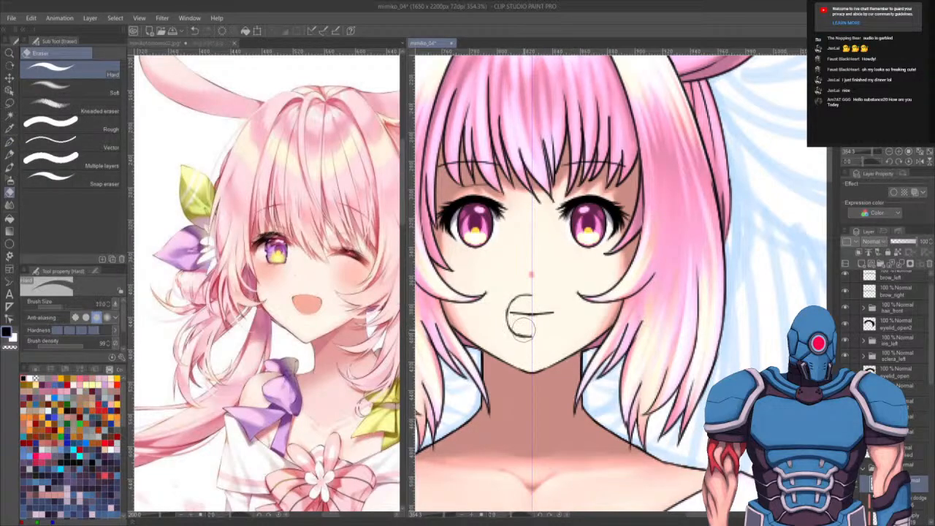
pyautogui.press('[')
pyautogui.press('[')
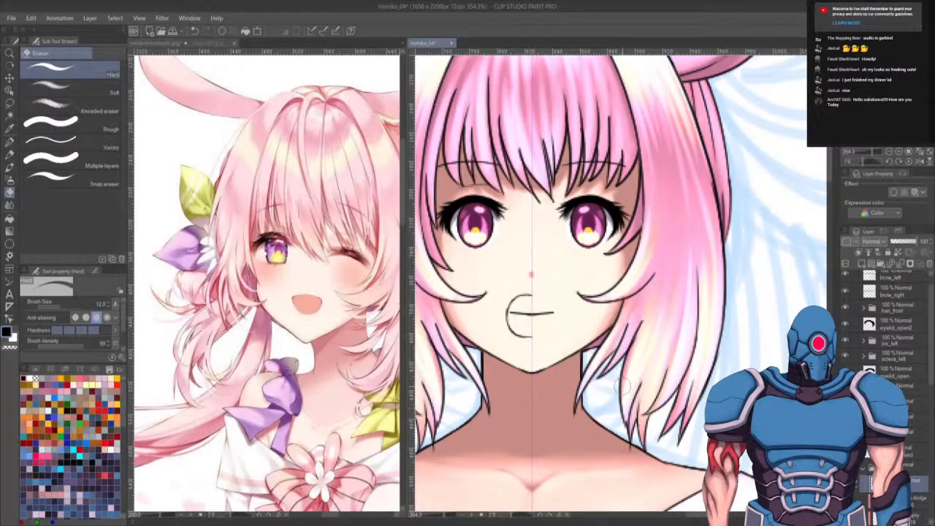
pyautogui.scroll(3, 579, 400)
pyautogui.moveTo(528, 287); pyautogui.dragTo(685, 432)
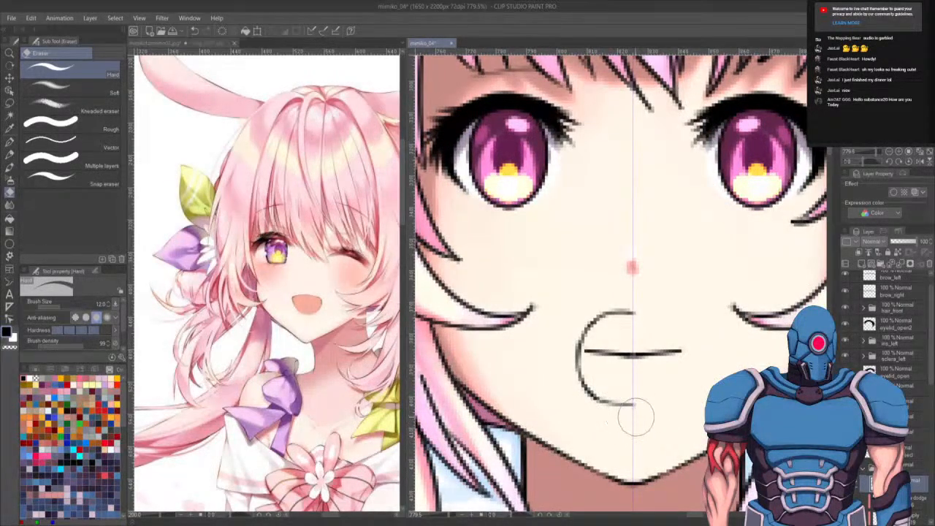
pyautogui.moveTo(655, 443); pyautogui.dragTo(626, 426)
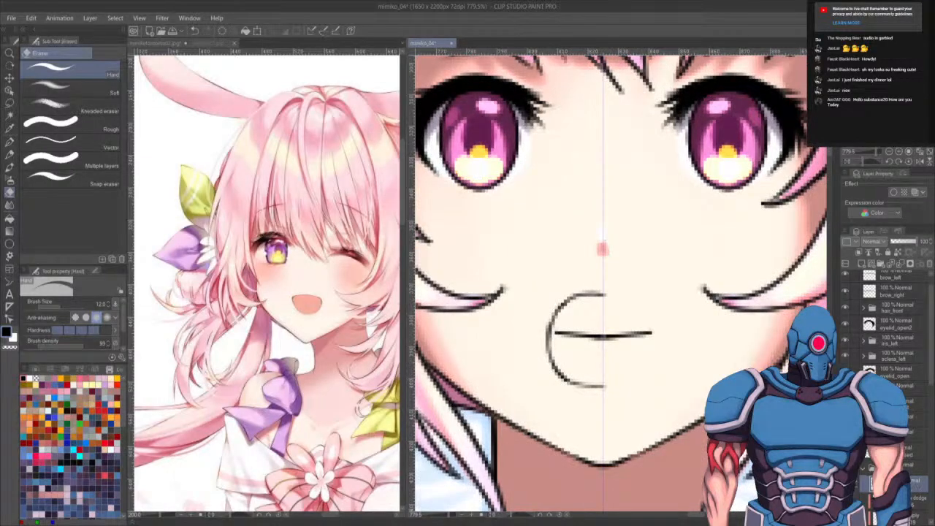
# - Mirror the half outline horizontally with a transform to form a full oval open mouth, and hide the closed-mouth layer
pyautogui.hotkey('ctrl', 'a')
pyautogui.hotkey('ctrl', 't')
pyautogui.click(57, 303)
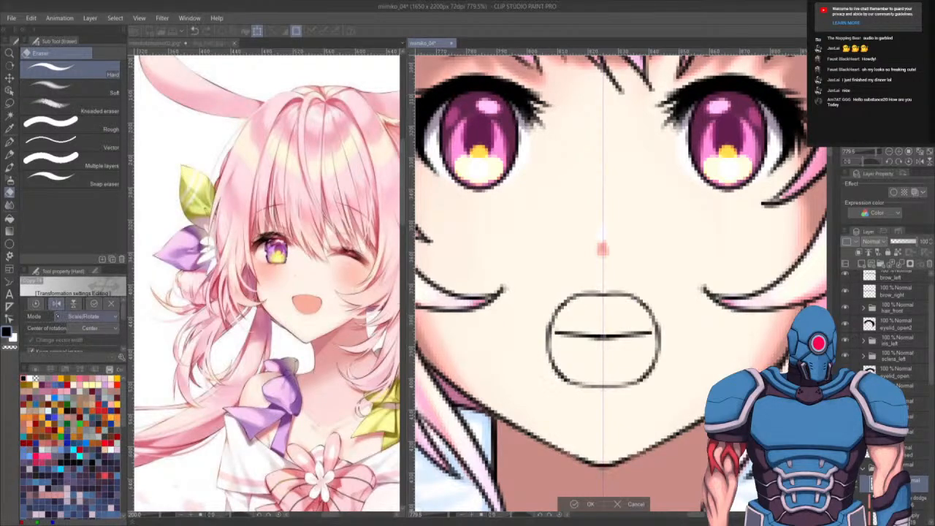
pyautogui.press('Return')
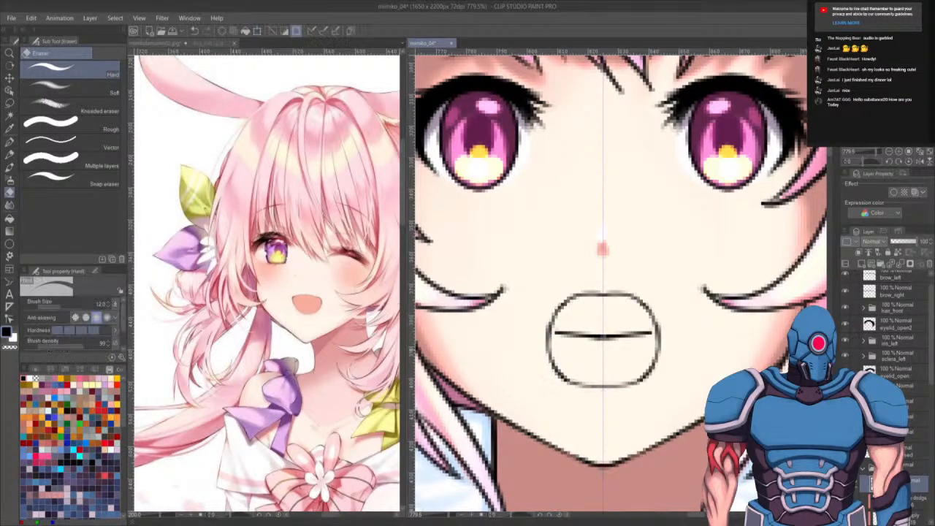
pyautogui.hotkey('ctrl', 'd')
pyautogui.click(845, 450)
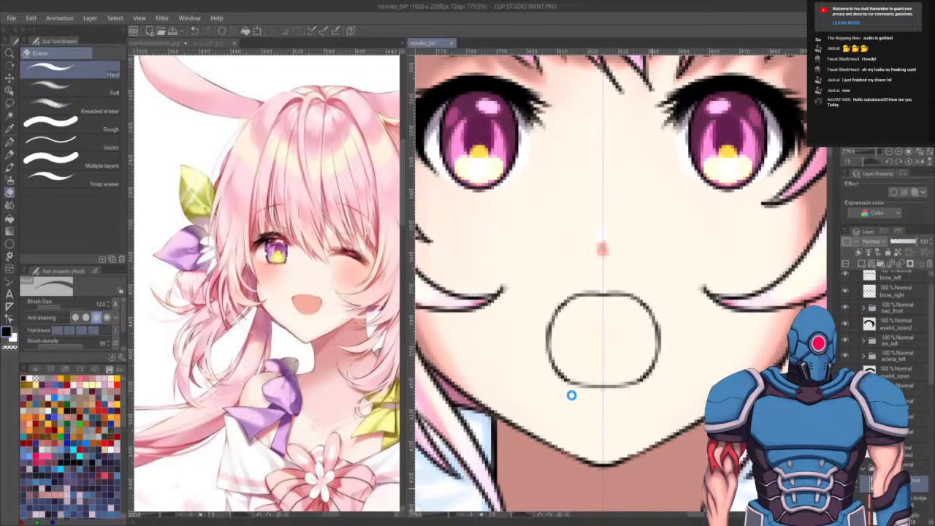
# - Select the inside of the open mouth and fill it with dark red on the mouth colour layer
pyautogui.press('g')
pyautogui.click(630, 430)
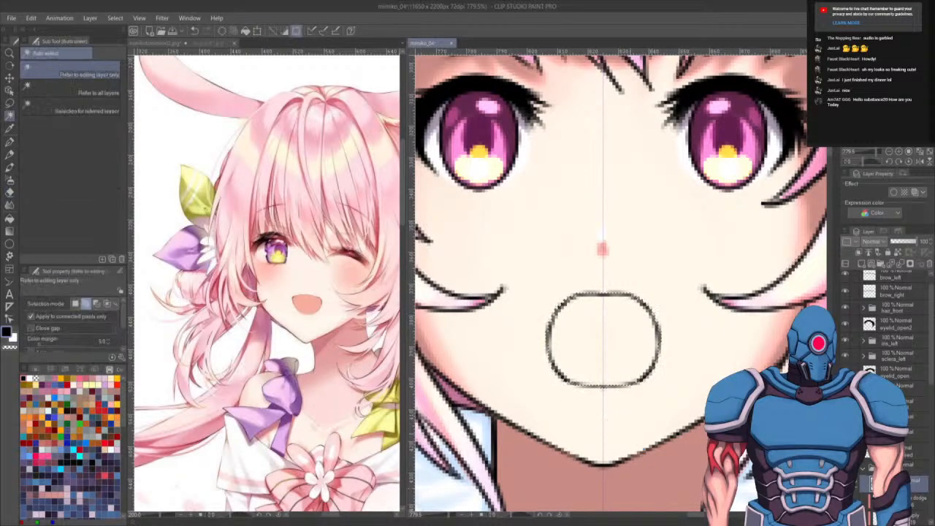
pyautogui.press('g')
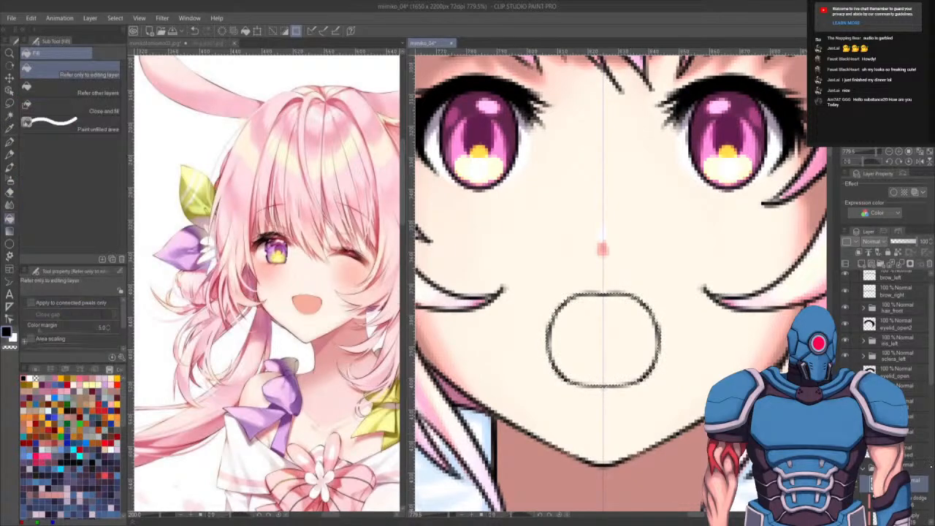
pyautogui.moveTo(930, 375); pyautogui.dragTo(929, 439)
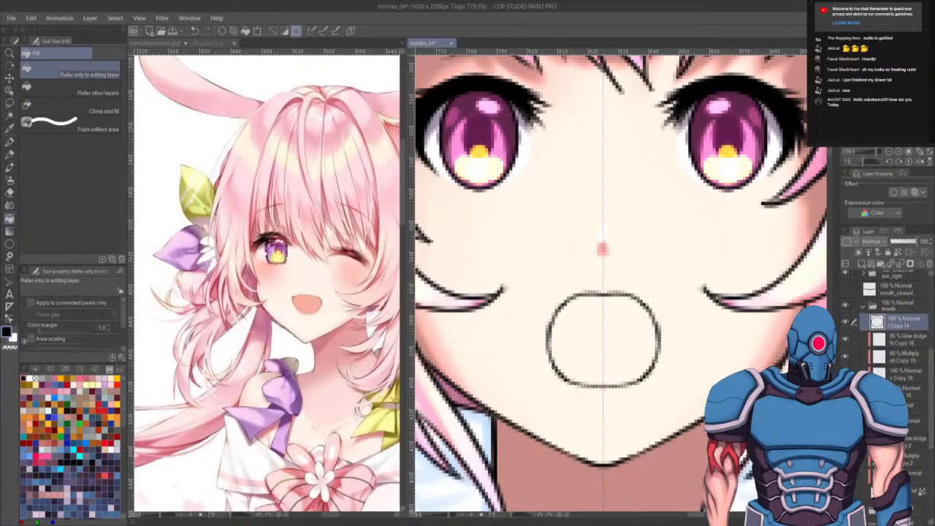
pyautogui.click(913, 392)
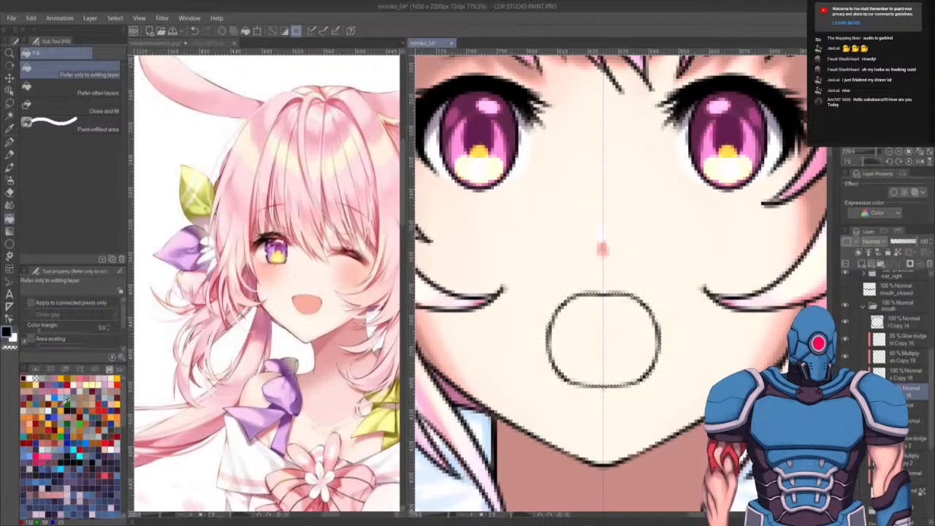
pyautogui.click(64, 402)
pyautogui.click(53, 402)
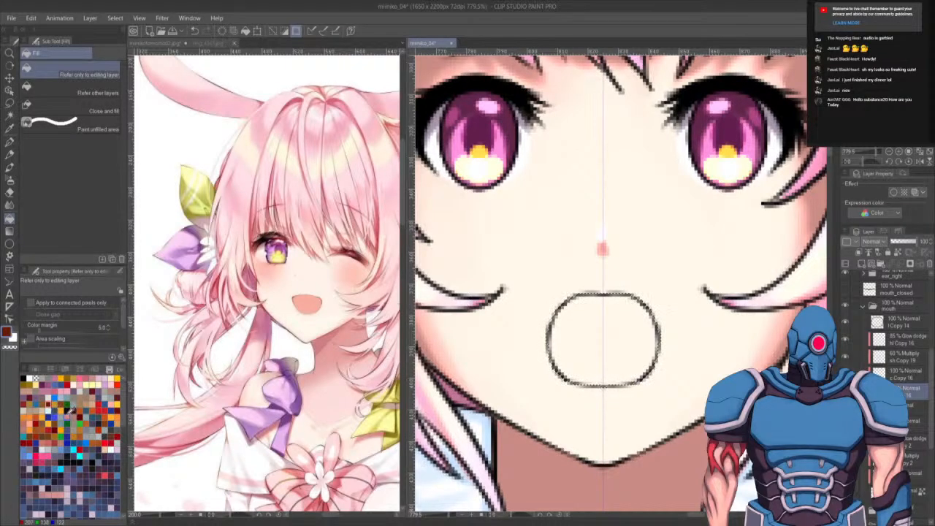
pyautogui.click(586, 342)
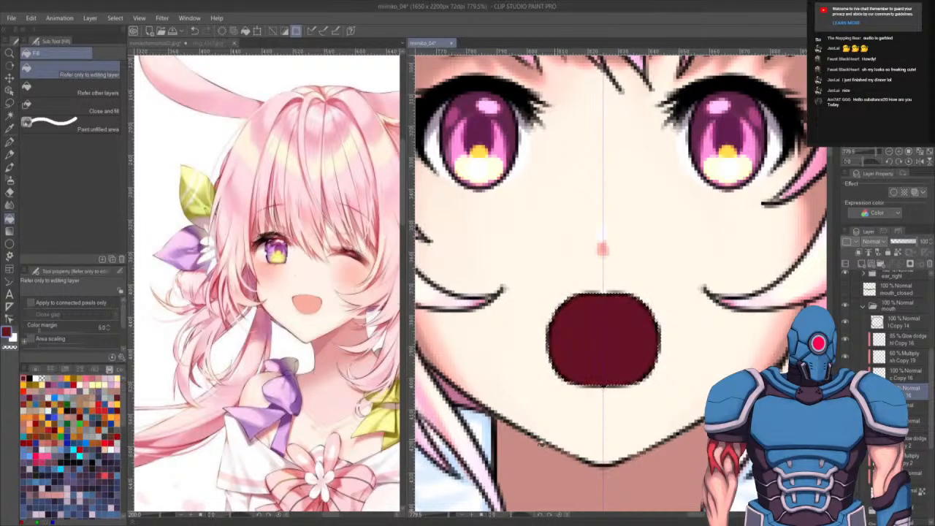
pyautogui.hotkey('ctrl', 'd')
# - Undo the dark red mouth fill
pyautogui.scroll(-3, 587, 342)
pyautogui.scroll(-8, 588, 342)
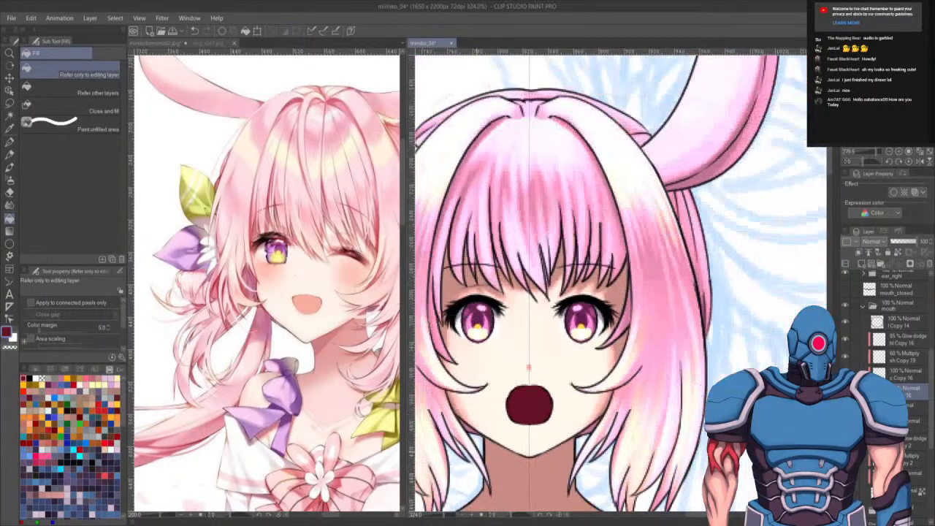
pyautogui.scroll(5, 478, 444)
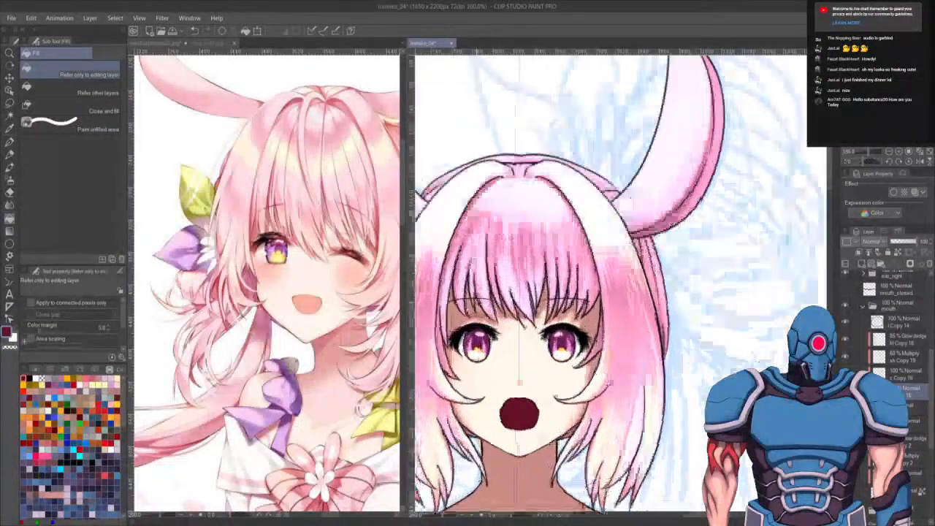
pyautogui.hotkey('ctrl', 'z')
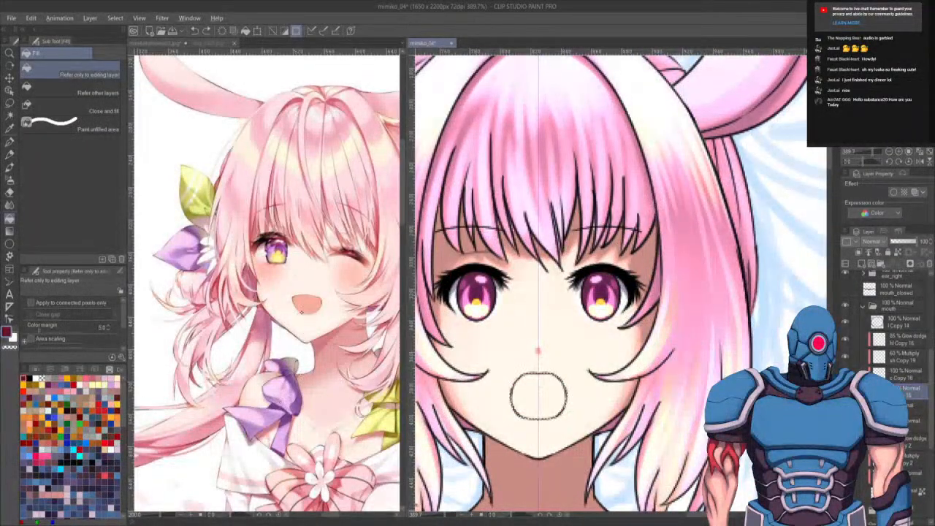
pyautogui.keyDown('alt'); pyautogui.click(310, 301); pyautogui.keyUp('alt')
pyautogui.click(542, 400)
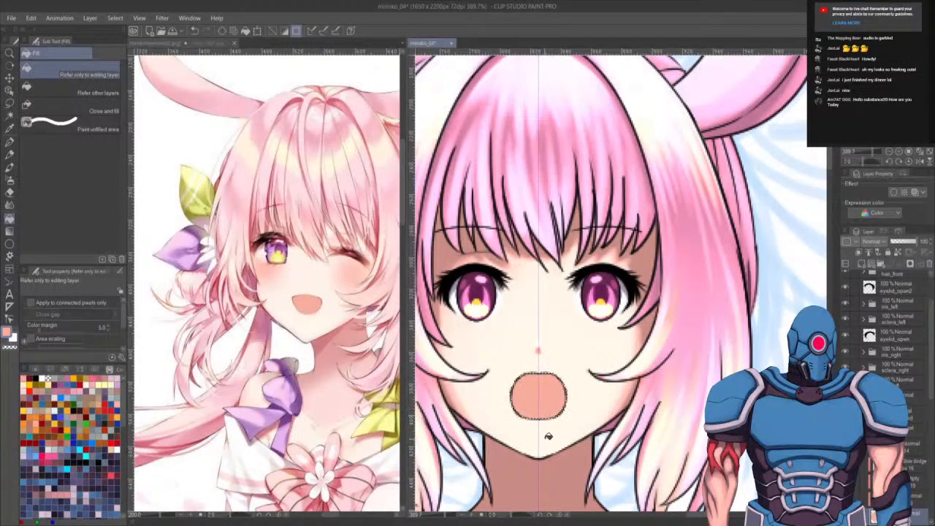
pyautogui.hotkey('ctrl', 'z')
# - Fill the mouth with a deeper pink sampled from the reference's mouth
pyautogui.keyDown('alt'); pyautogui.click(319, 338); pyautogui.keyUp('alt')
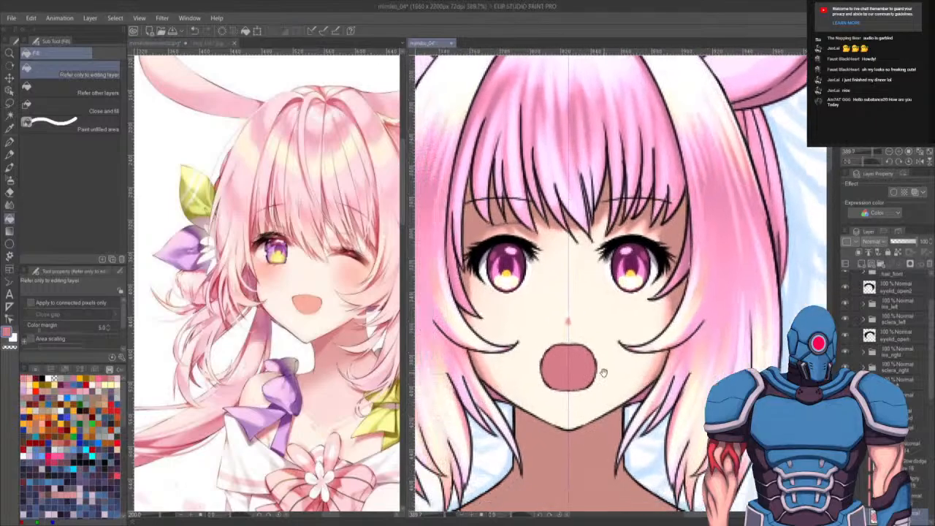
pyautogui.scroll(-6, 604, 373)
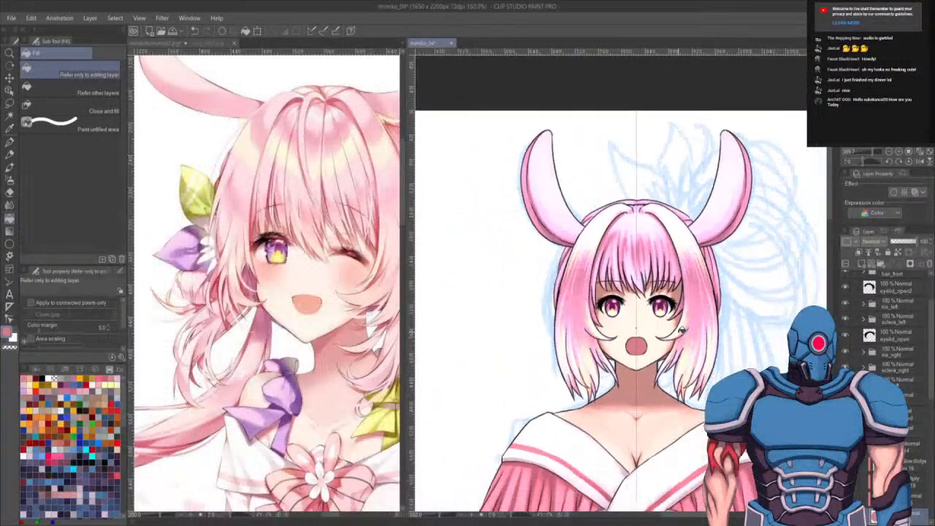
pyautogui.scroll(4, 682, 329)
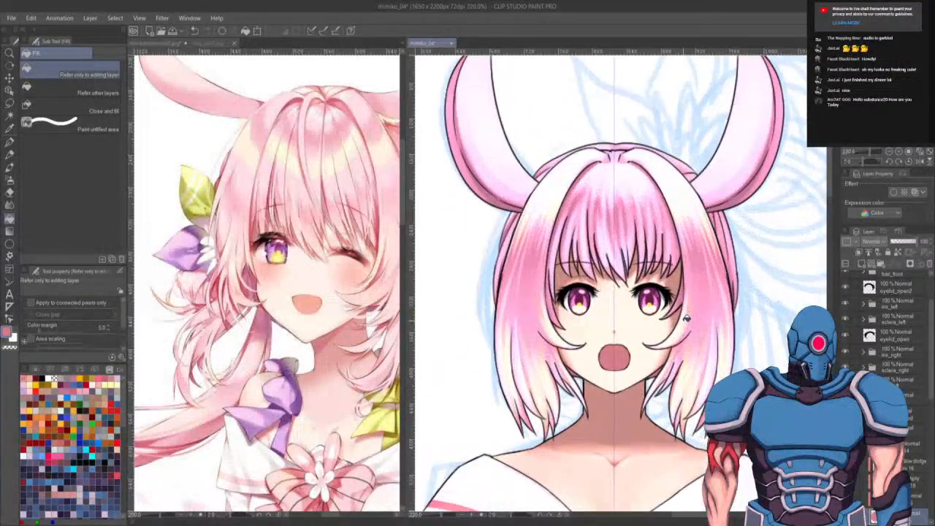
pyautogui.scroll(-5, 687, 315)
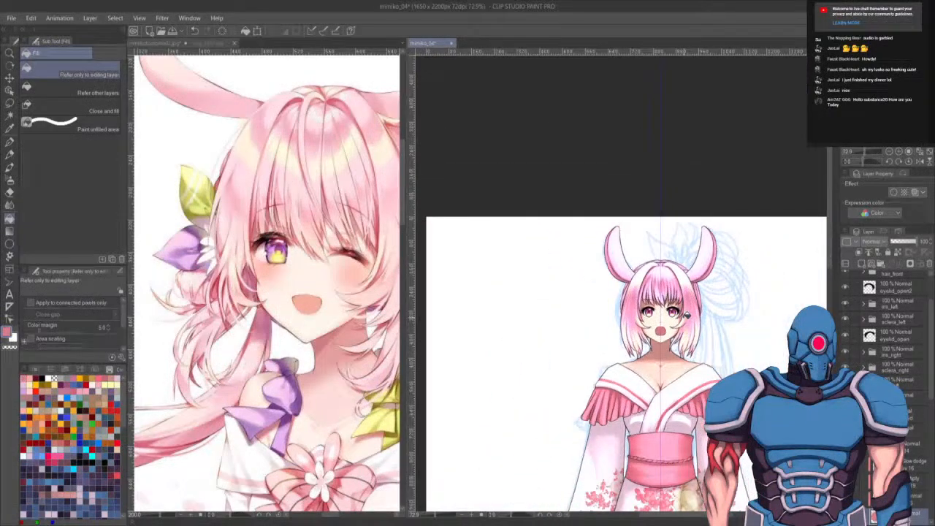
pyautogui.scroll(1, 690, 312)
pyautogui.scroll(5, 690, 311)
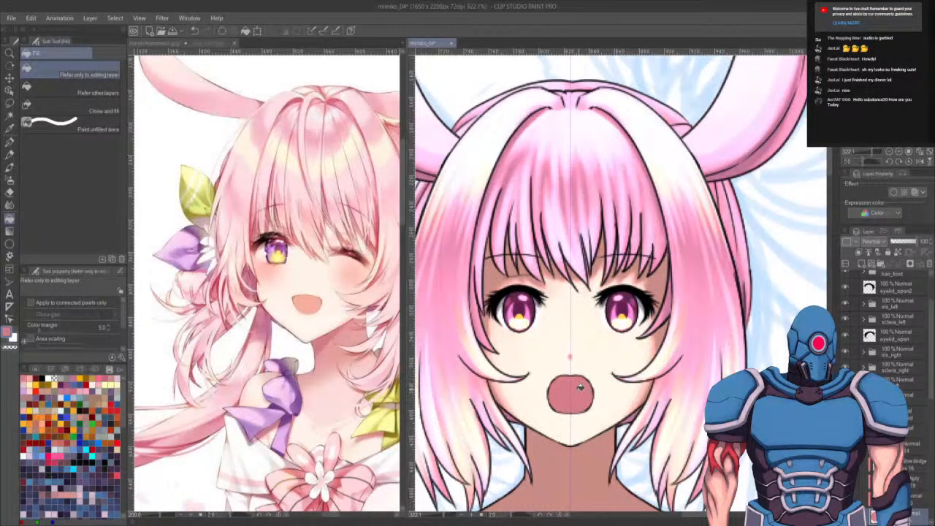
pyautogui.scroll(3, 589, 374)
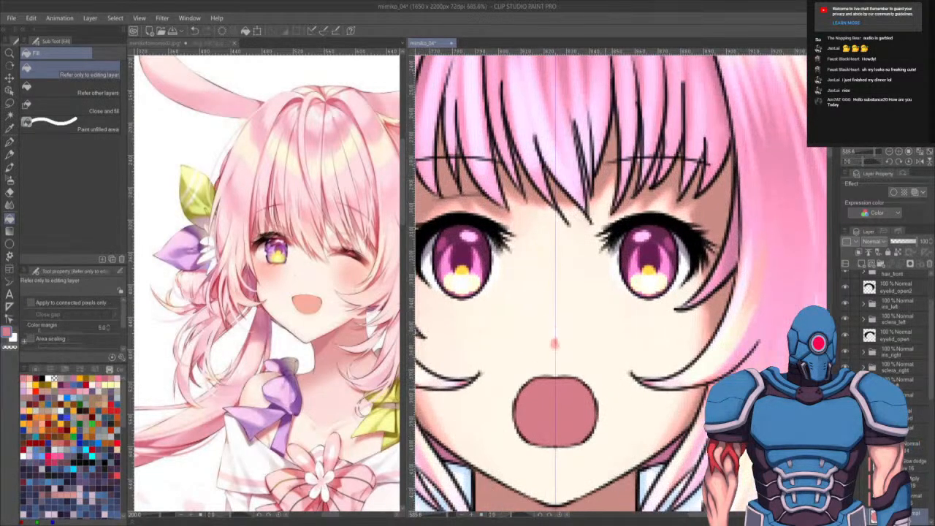
# - Save the illustration
pyautogui.hotkey('ctrl', 's')
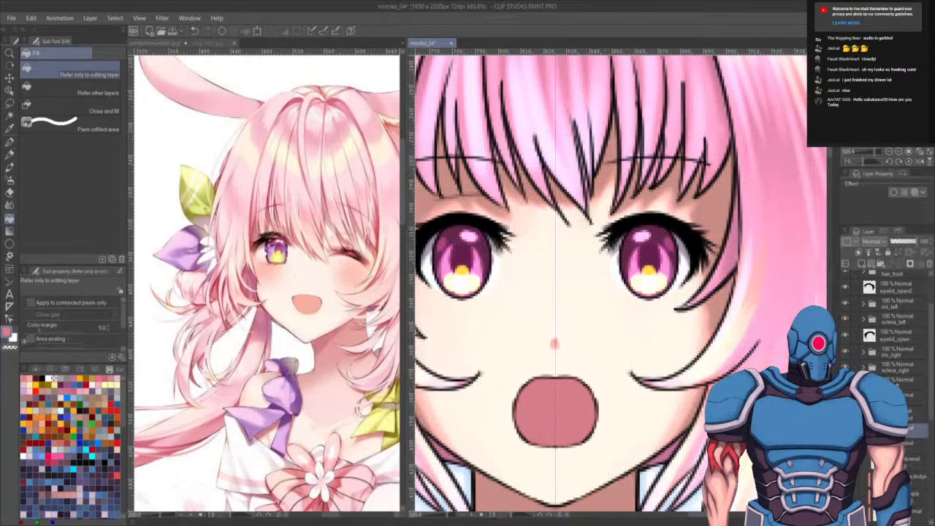
pyautogui.scroll(-2, 588, 308)
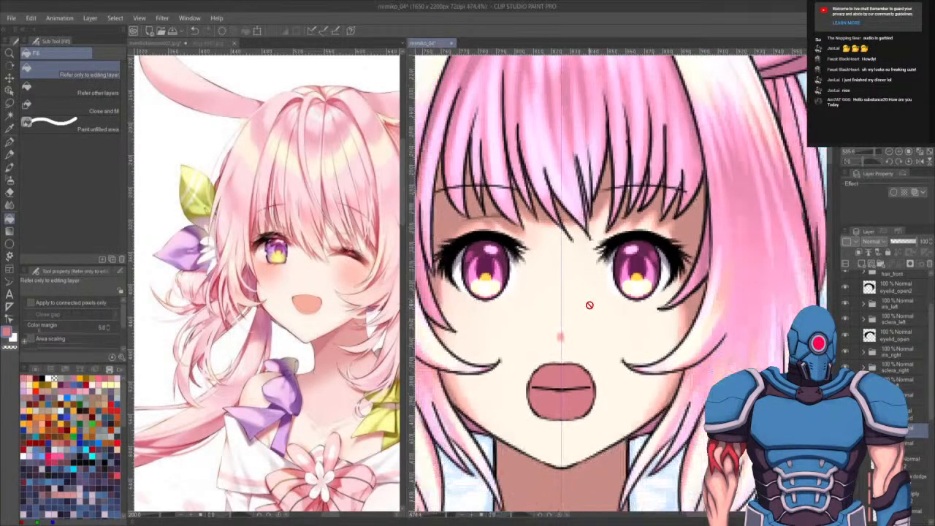
pyautogui.scroll(-3, 589, 304)
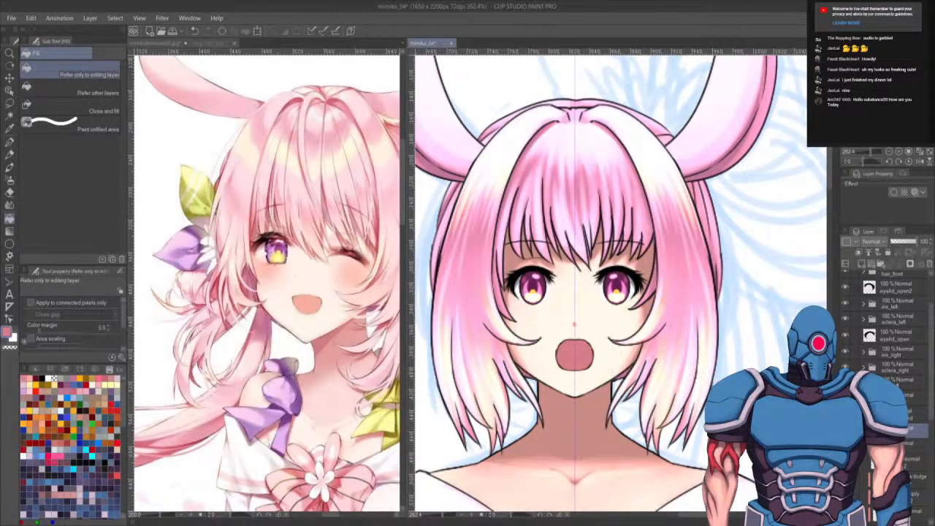
pyautogui.moveTo(692, 389); pyautogui.dragTo(658, 317)
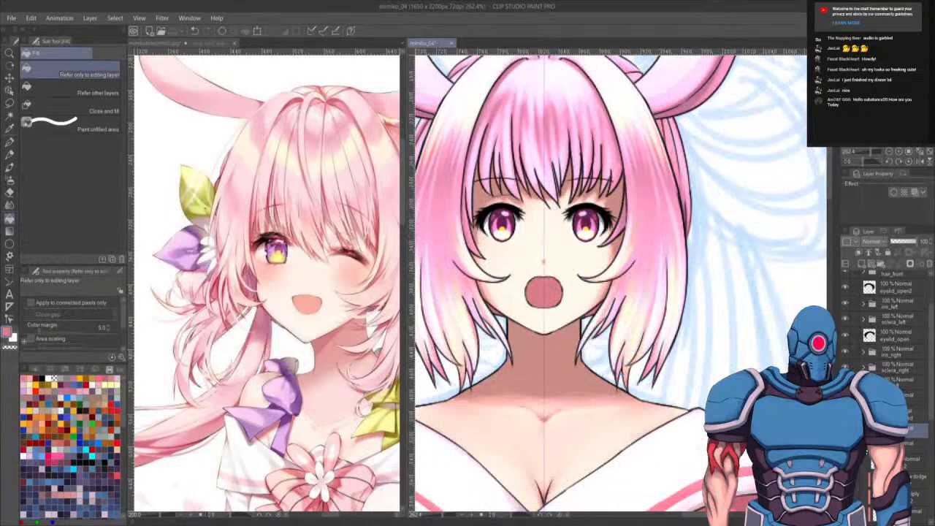
pyautogui.moveTo(672, 308); pyautogui.dragTo(677, 347)
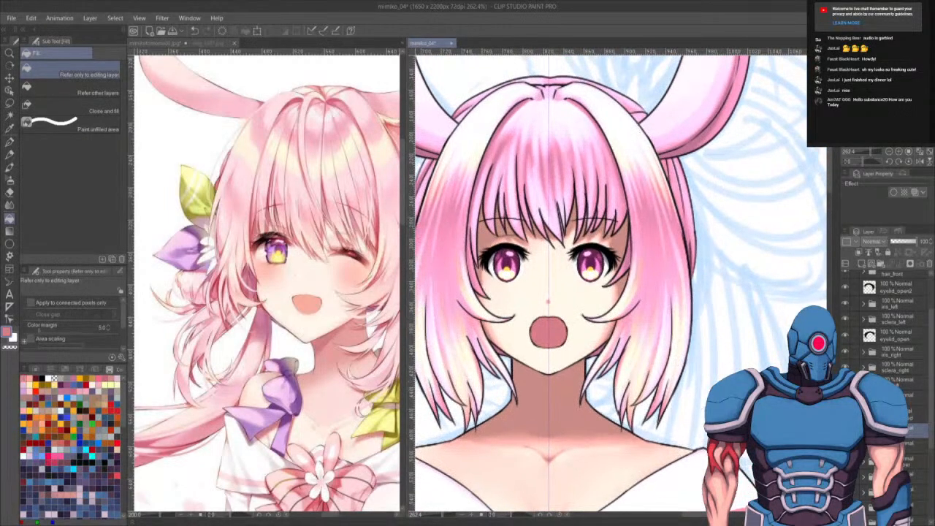
# - Switch the face back to the closed mouth by hiding the open-mouth layer
pyautogui.click(845, 430)
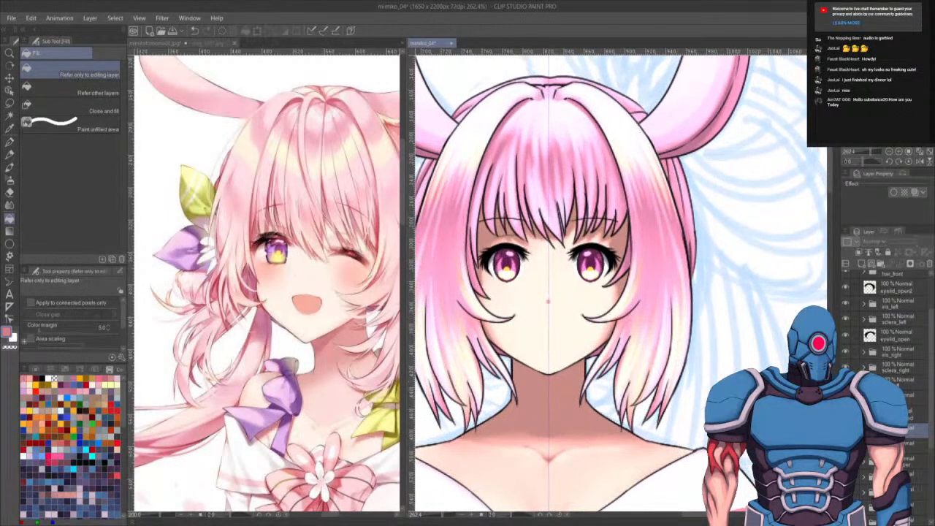
pyautogui.scroll(-5, 678, 314)
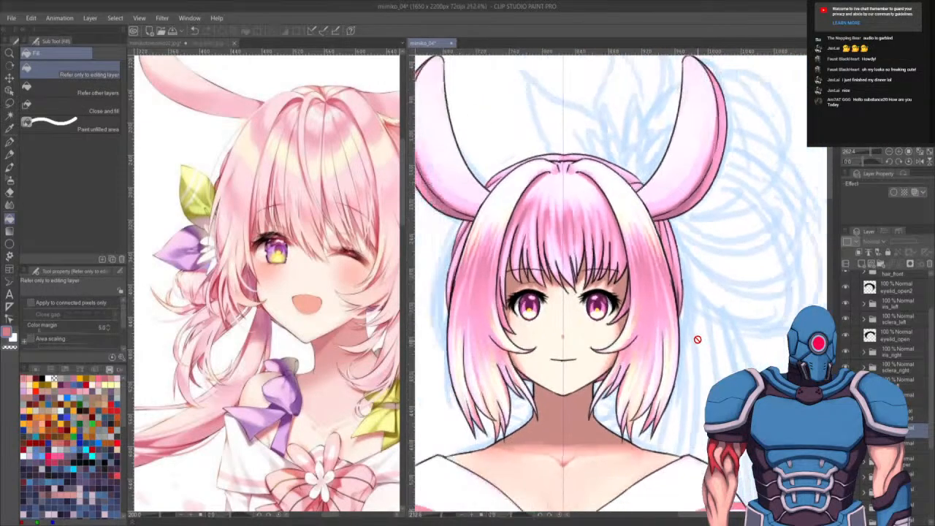
# - Select a layer further down the layer list to work on the bunny ears
pyautogui.scroll(5, 657, 329)
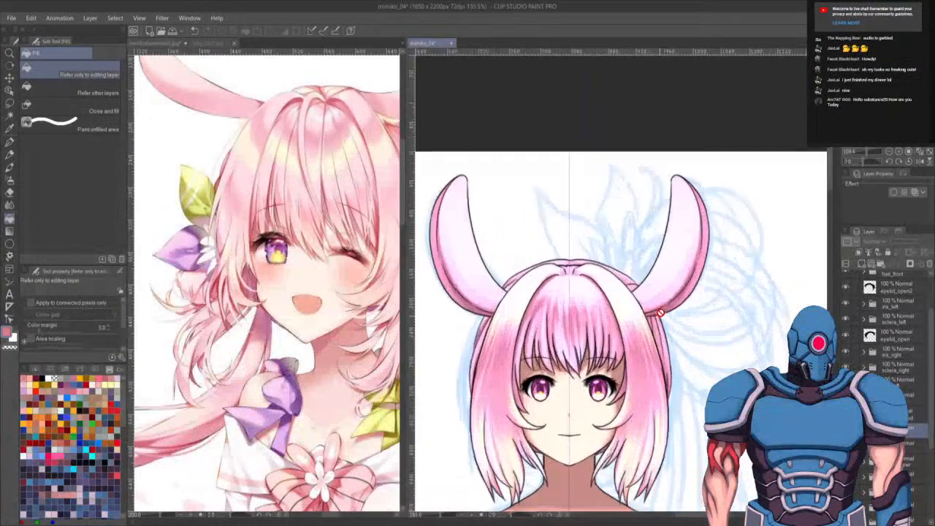
pyautogui.moveTo(616, 367); pyautogui.dragTo(617, 370)
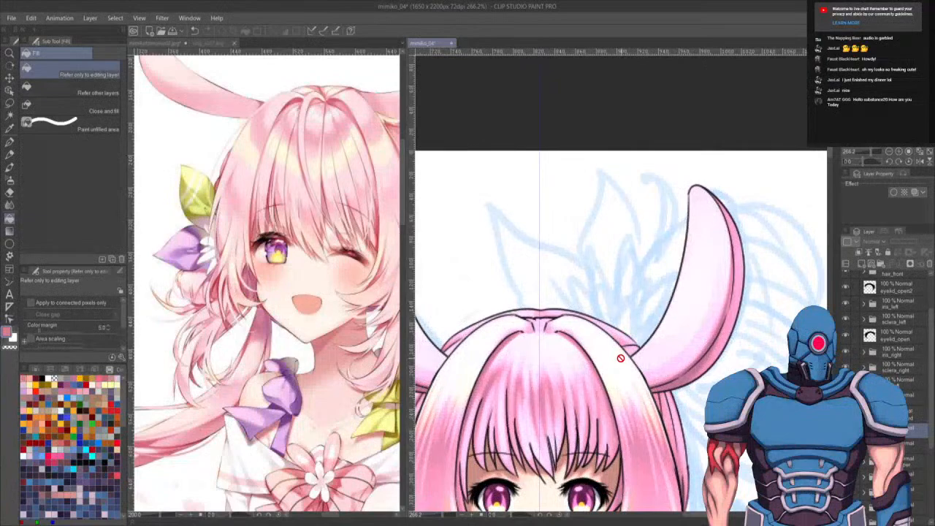
pyautogui.moveTo(609, 508); pyautogui.dragTo(624, 497)
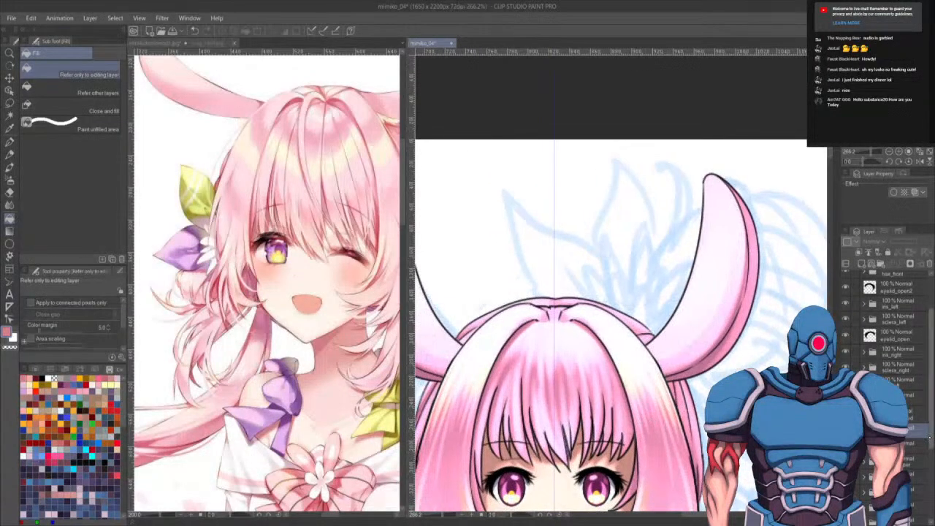
pyautogui.scroll(-3, 888, 329)
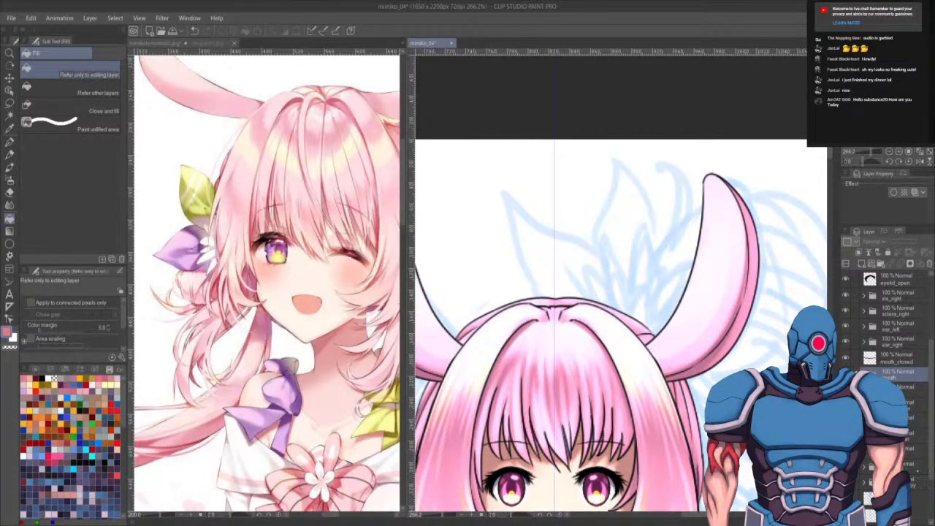
pyautogui.click(903, 482)
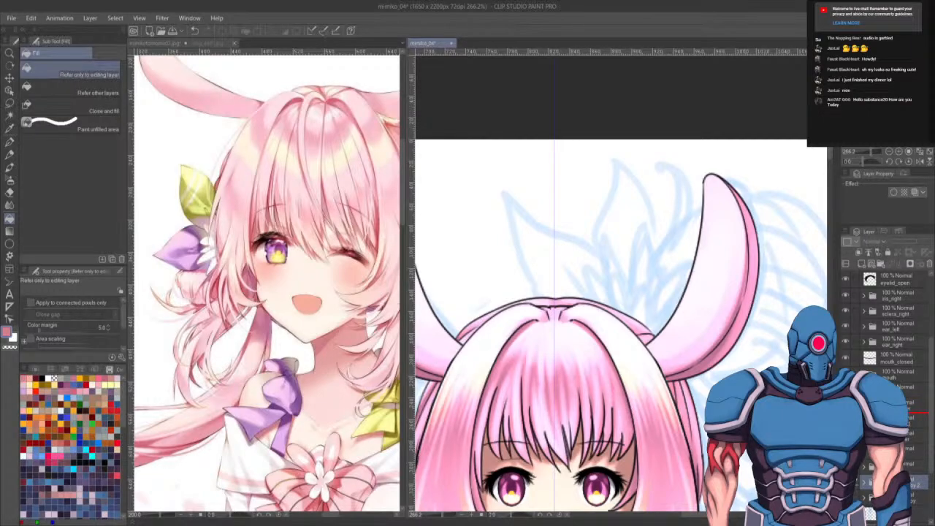
# - Merge the selected layer in the layer list down into the layer beneath it and return to the G-pen
pyautogui.moveTo(906, 482); pyautogui.dragTo(906, 413)
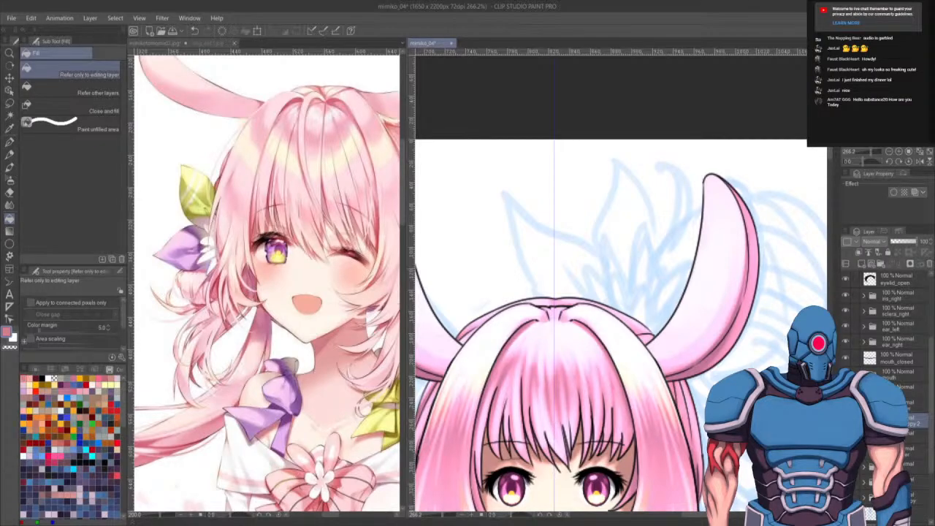
pyautogui.hotkey('ctrl', 'e')
pyautogui.press('p')
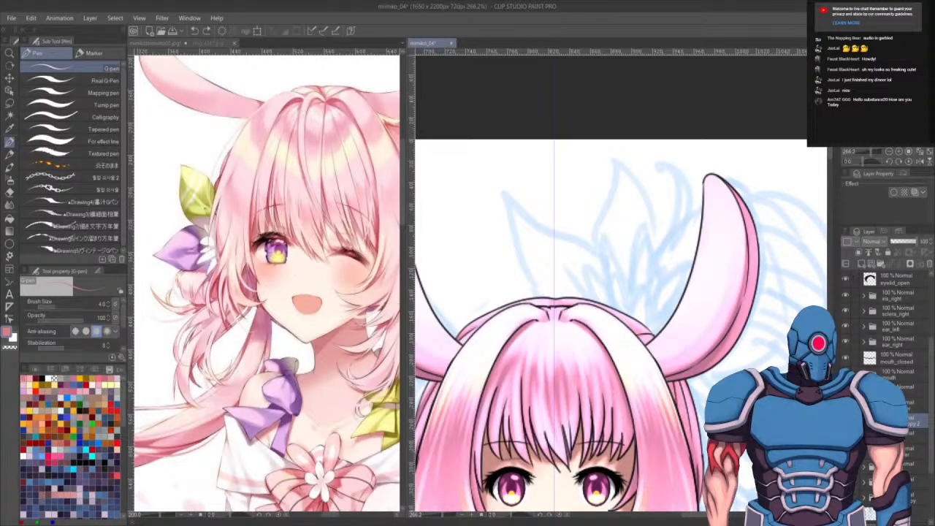
pyautogui.hotkey('ctrl', 'y')
# - Begin inking a flower ornament on top of the head beside the bunny ear with the G-pen
pyautogui.moveTo(628, 359); pyautogui.dragTo(588, 377)
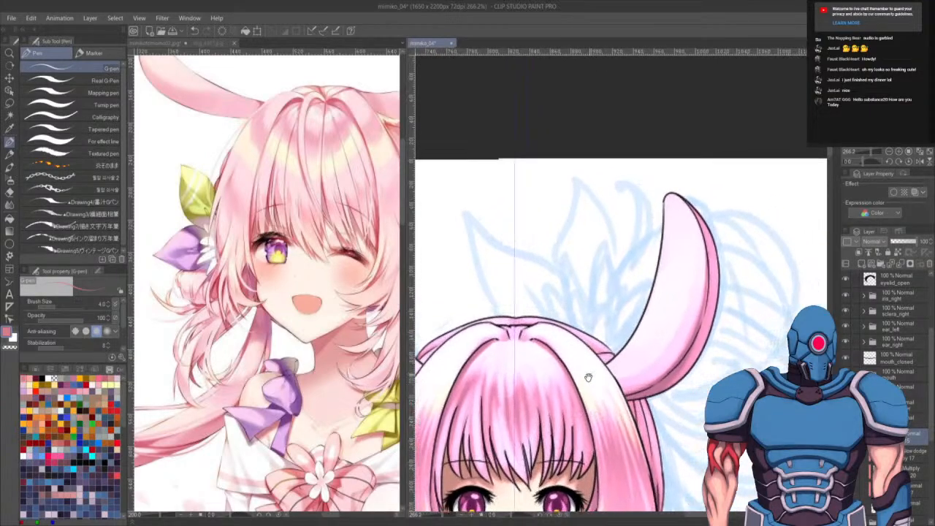
pyautogui.press('p')
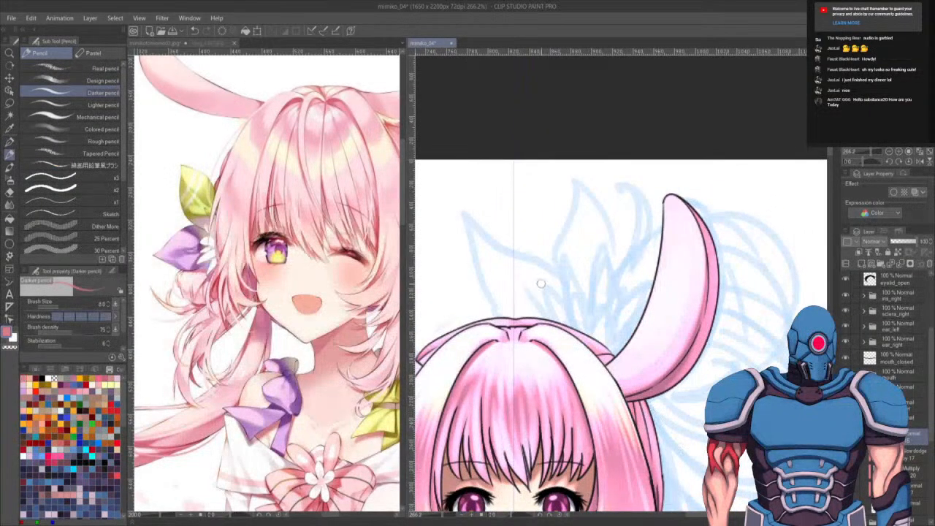
pyautogui.press('p')
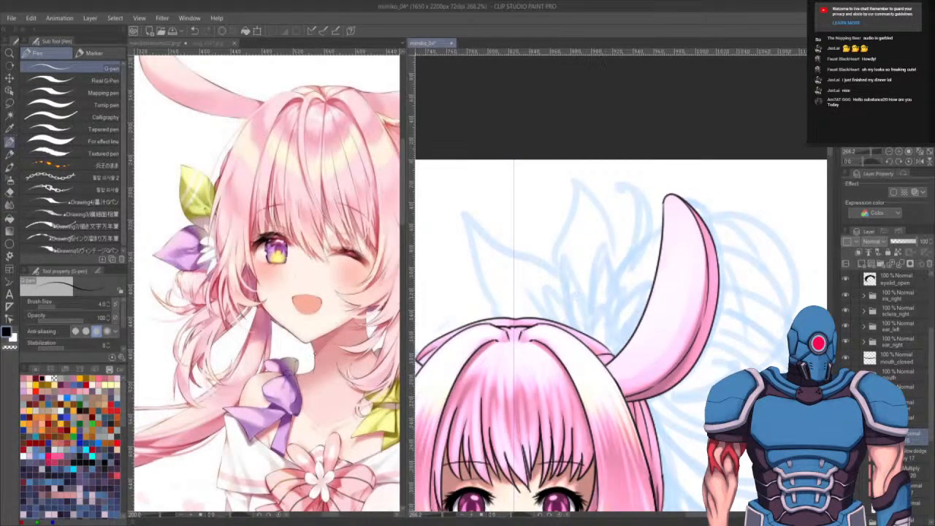
pyautogui.moveTo(314, 293); pyautogui.dragTo(182, 299)
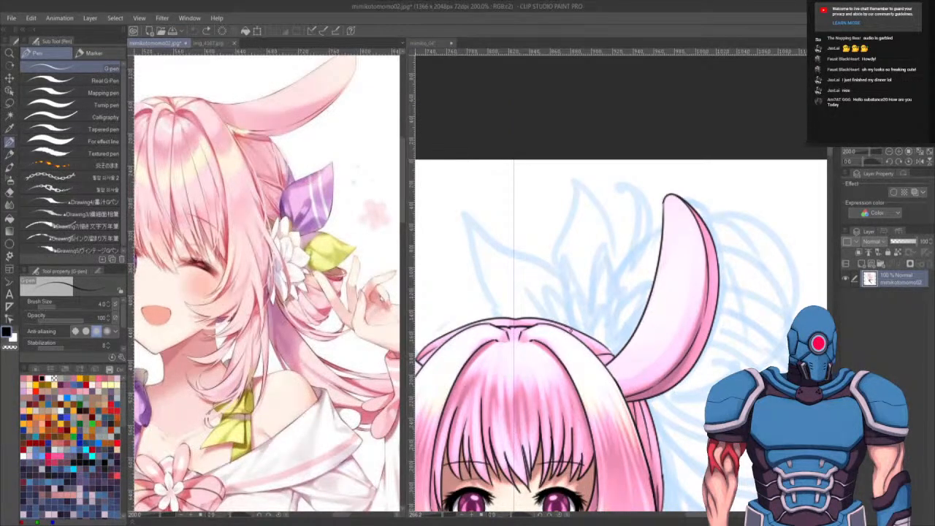
pyautogui.click(567, 325)
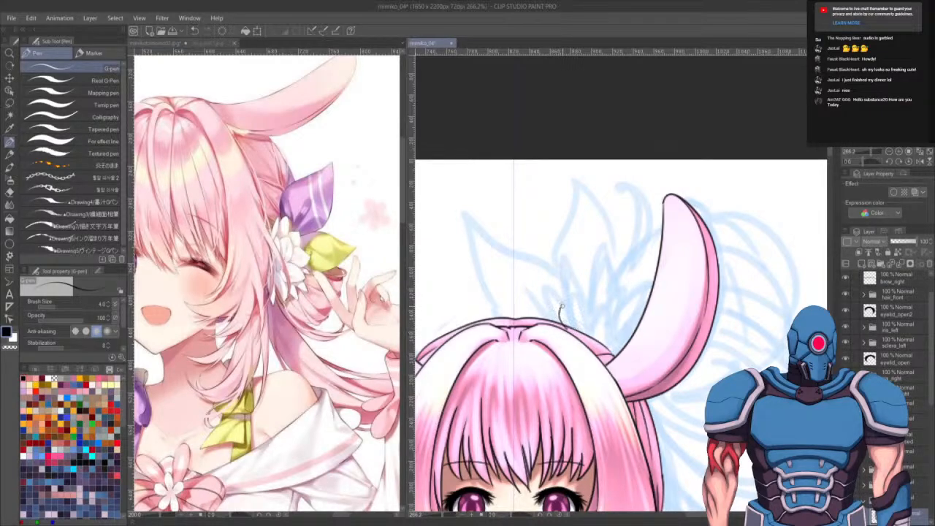
pyautogui.moveTo(561, 308); pyautogui.dragTo(584, 330)
pyautogui.moveTo(565, 325)
pyautogui.mouseDown()
pyautogui.moveTo(587, 335)
pyautogui.moveTo(597, 312)
pyautogui.moveTo(612, 347)
pyautogui.moveTo(597, 343)
pyautogui.moveTo(613, 352)
pyautogui.moveTo(627, 343)
pyautogui.mouseUp()
pyautogui.hotkey('ctrl', 'z')
pyautogui.hotkey('ctrl', 'z')
pyautogui.hotkey('ctrl', 'z')
pyautogui.hotkey('ctrl', 'z')
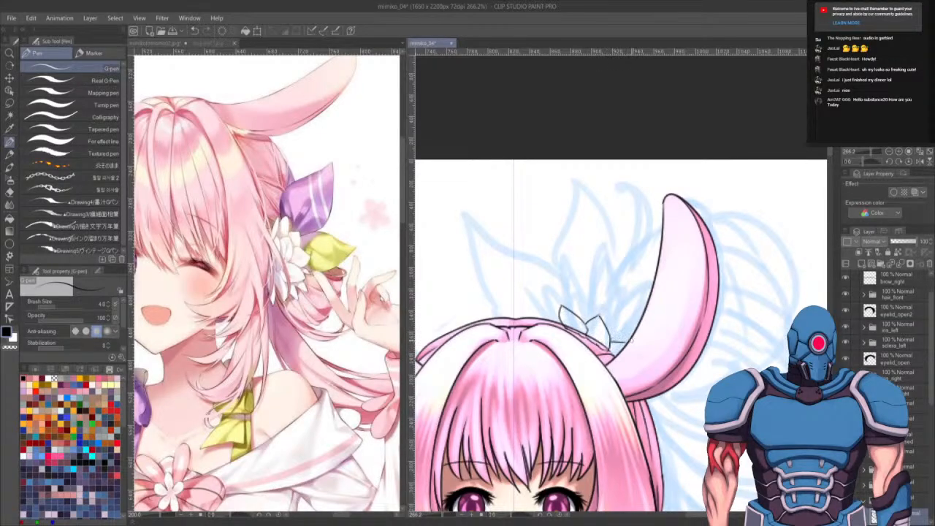
# - Add more layered petals to the flower ornament, redrawing strokes that miss
pyautogui.moveTo(560, 312)
pyautogui.mouseDown()
pyautogui.moveTo(555, 292)
pyautogui.moveTo(573, 304)
pyautogui.moveTo(568, 293)
pyautogui.moveTo(587, 326)
pyautogui.mouseUp()
pyautogui.hotkey('ctrl', 'z')
pyautogui.moveTo(581, 303)
pyautogui.mouseDown()
pyautogui.moveTo(596, 321)
pyautogui.moveTo(581, 300)
pyautogui.moveTo(591, 297)
pyautogui.mouseUp()
pyautogui.hotkey('ctrl', 'z')
pyautogui.moveTo(592, 297)
pyautogui.mouseDown()
pyautogui.moveTo(614, 318)
pyautogui.moveTo(603, 317)
pyautogui.moveTo(615, 303)
pyautogui.moveTo(621, 331)
pyautogui.moveTo(621, 319)
pyautogui.moveTo(632, 329)
pyautogui.moveTo(607, 324)
pyautogui.moveTo(612, 316)
pyautogui.moveTo(636, 332)
pyautogui.mouseUp()
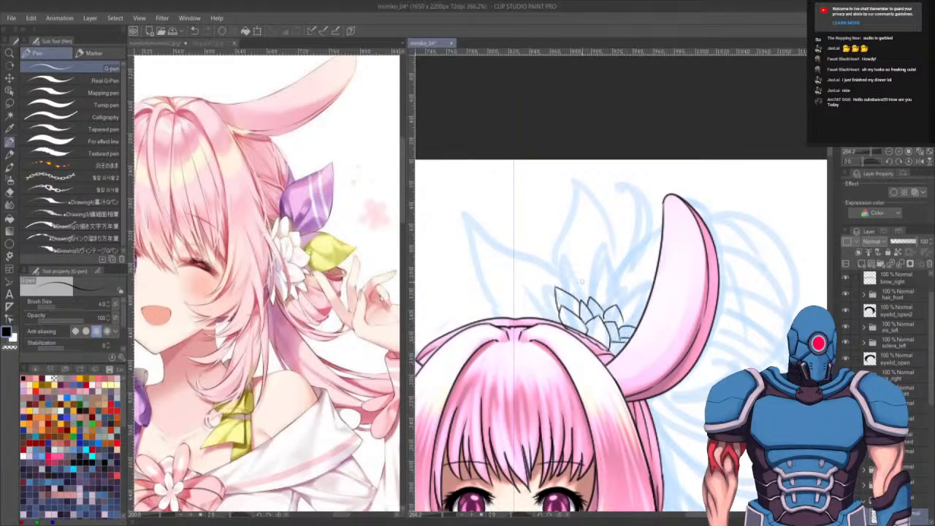
pyautogui.moveTo(572, 288)
pyautogui.mouseDown()
pyautogui.moveTo(579, 278)
pyautogui.moveTo(600, 303)
pyautogui.moveTo(609, 285)
pyautogui.moveTo(626, 314)
pyautogui.moveTo(646, 310)
pyautogui.mouseUp()
pyautogui.hotkey('ctrl', 'z')
pyautogui.moveTo(665, 353); pyautogui.dragTo(668, 333)
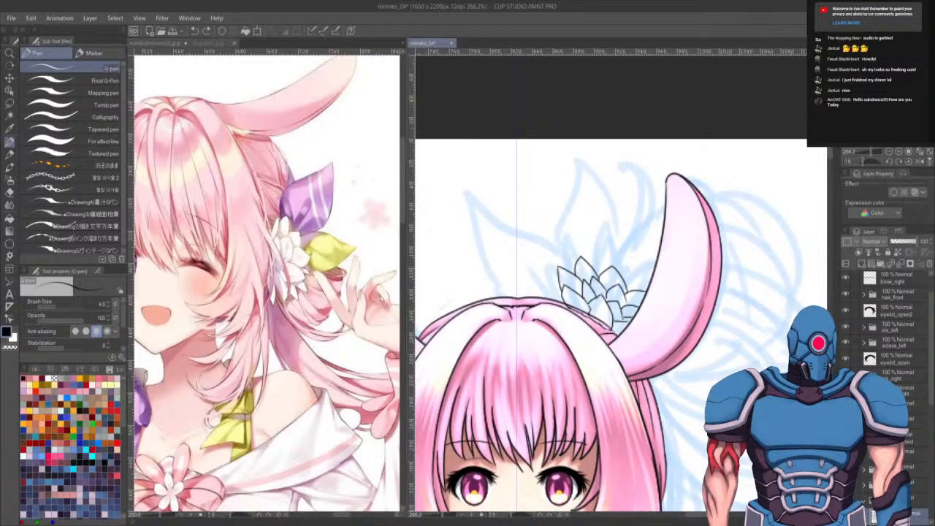
# - Hide the bunny ear layer and extend the flower's petals outward to the right
pyautogui.click(846, 484)
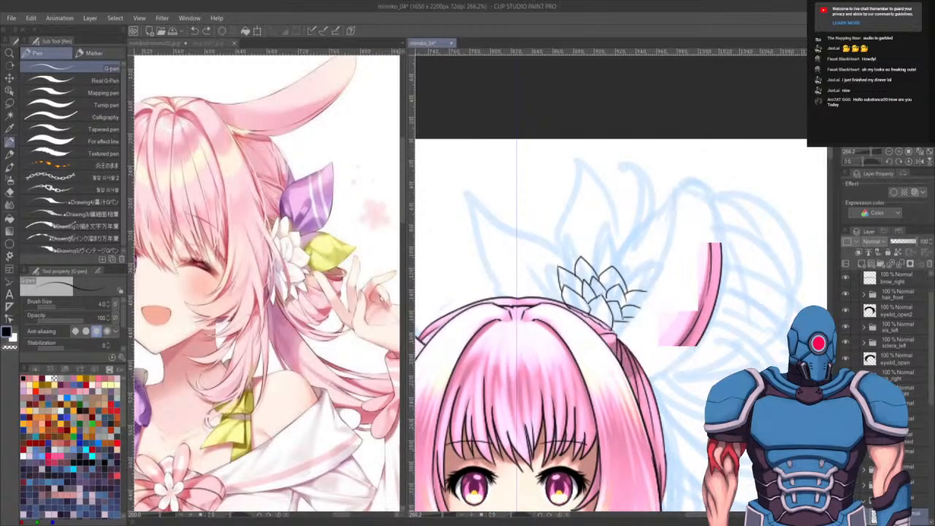
pyautogui.moveTo(625, 325)
pyautogui.mouseDown()
pyautogui.moveTo(640, 321)
pyautogui.moveTo(654, 350)
pyautogui.moveTo(668, 345)
pyautogui.moveTo(634, 355)
pyautogui.mouseUp()
pyautogui.hotkey('ctrl', 'z')
pyautogui.hotkey('ctrl', 'z')
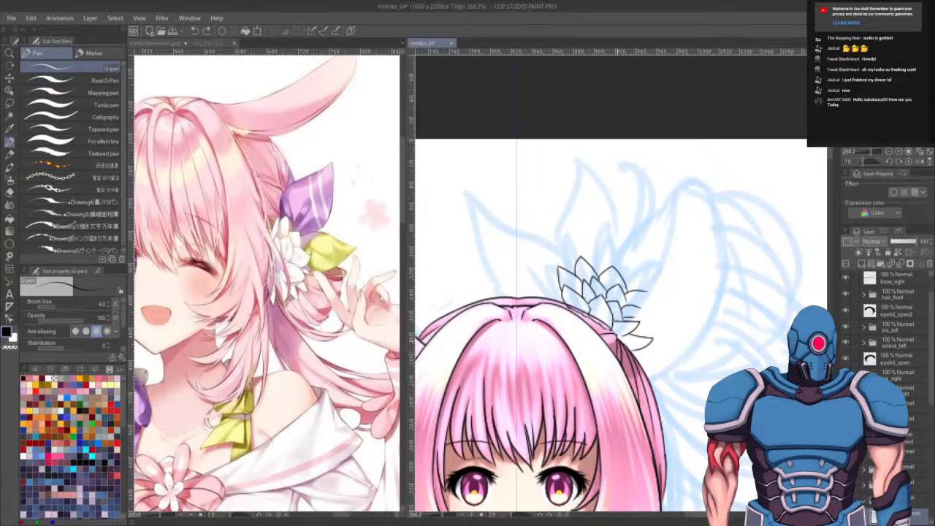
pyautogui.moveTo(613, 334)
pyautogui.mouseDown()
pyautogui.moveTo(624, 349)
pyautogui.moveTo(663, 359)
pyautogui.moveTo(678, 344)
pyautogui.mouseUp()
pyautogui.hotkey('ctrl', 'z')
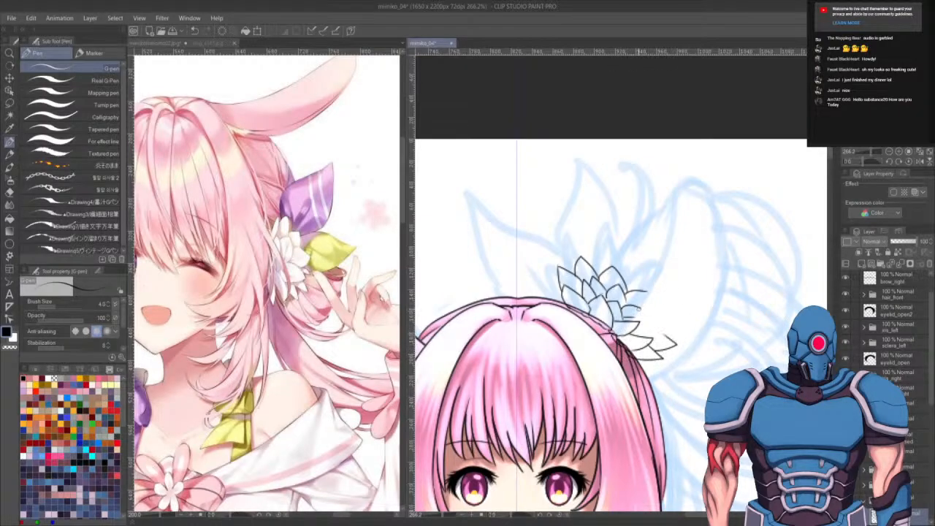
pyautogui.moveTo(639, 309)
pyautogui.mouseDown()
pyautogui.moveTo(649, 315)
pyautogui.moveTo(637, 321)
pyautogui.moveTo(660, 320)
pyautogui.moveTo(642, 335)
pyautogui.moveTo(659, 321)
pyautogui.moveTo(649, 341)
pyautogui.mouseUp()
pyautogui.hotkey('ctrl', 'z')
pyautogui.moveTo(647, 292)
pyautogui.mouseDown()
pyautogui.moveTo(654, 292)
pyautogui.moveTo(648, 312)
pyautogui.moveTo(676, 311)
pyautogui.moveTo(679, 334)
pyautogui.mouseUp()
pyautogui.hotkey('ctrl', 'z')
pyautogui.hotkey('ctrl', 'z')
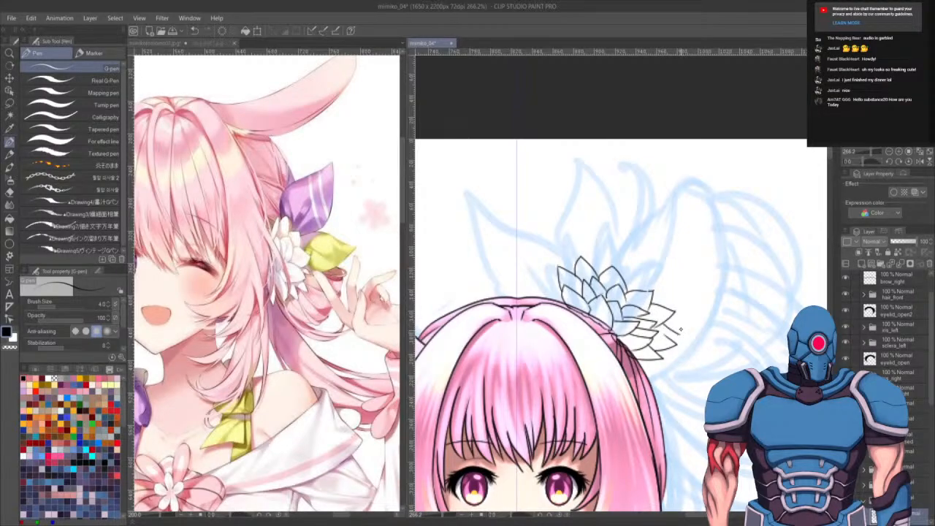
pyautogui.hotkey('ctrl', 'z')
# - Erase and redraw a petal tip on the flower's right edge
pyautogui.press('e')
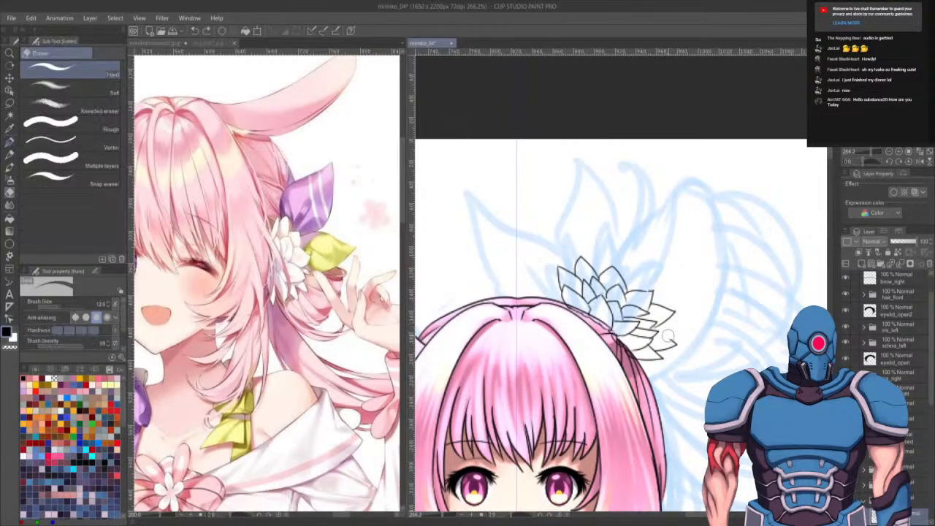
pyautogui.moveTo(673, 339)
pyautogui.mouseDown()
pyautogui.moveTo(672, 329)
pyautogui.moveTo(682, 341)
pyautogui.mouseUp()
pyautogui.press('p')
pyautogui.hotkey('ctrl', 'z')
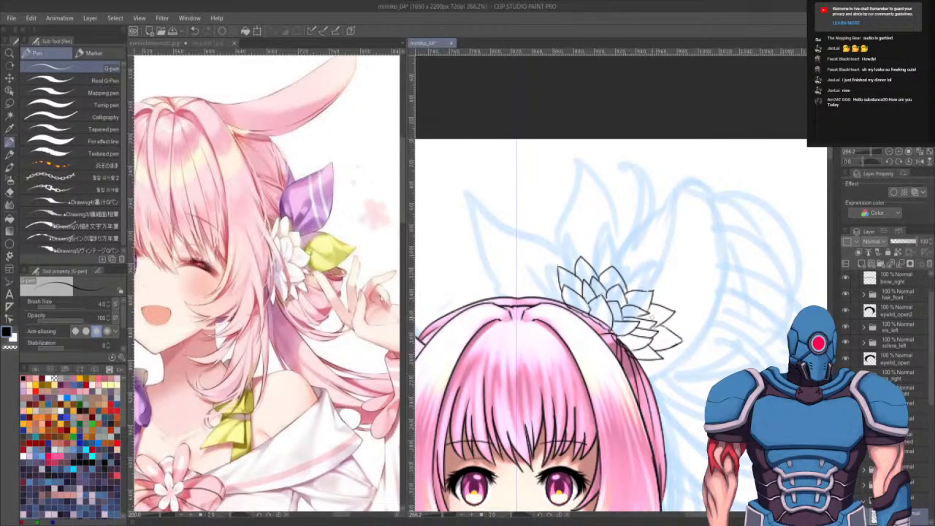
pyautogui.moveTo(682, 328); pyautogui.dragTo(680, 319)
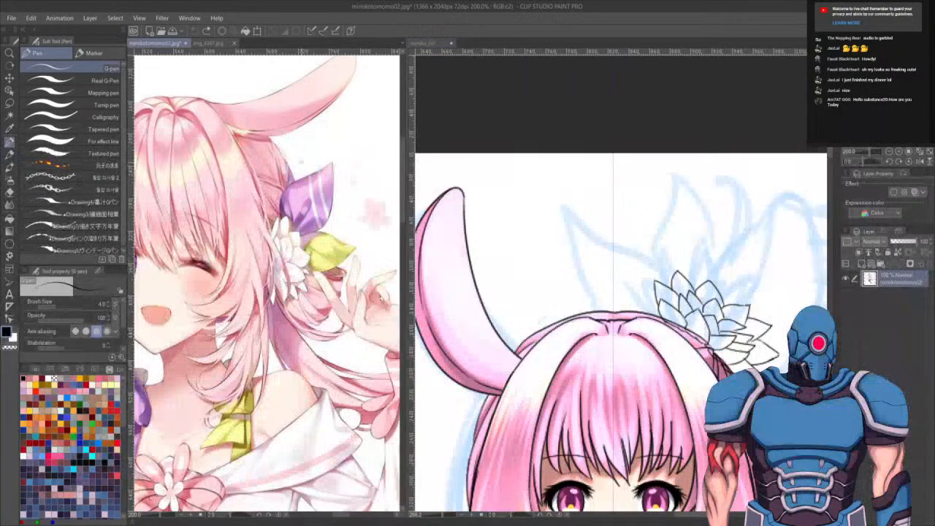
# - Ink long pointed leaves rising from the flower to the left and upward
pyautogui.click(431, 43)
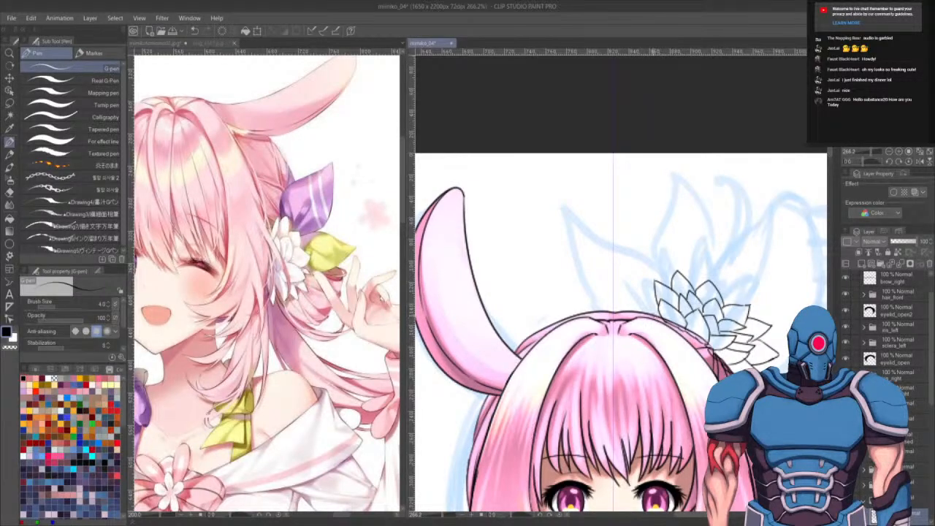
pyautogui.moveTo(643, 314)
pyautogui.mouseDown()
pyautogui.moveTo(571, 230)
pyautogui.moveTo(650, 267)
pyautogui.mouseUp()
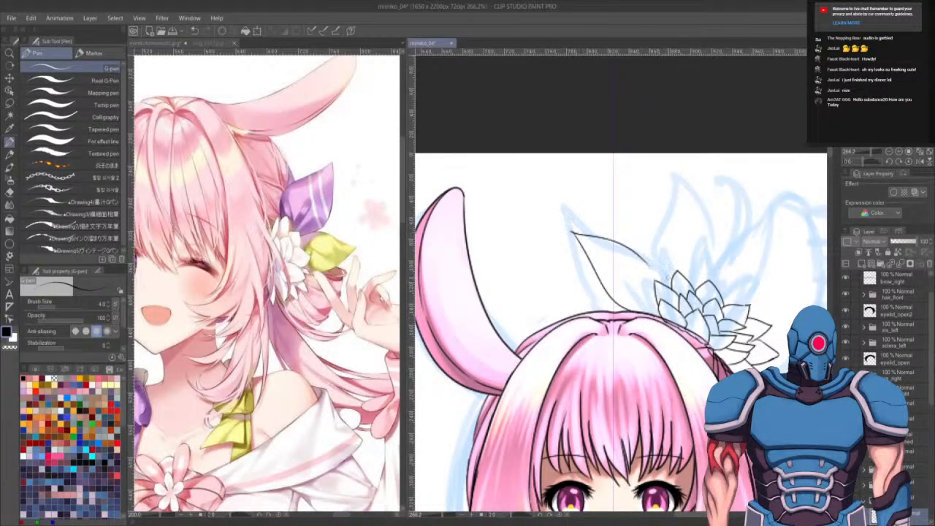
pyautogui.hotkey('ctrl', 'z')
pyautogui.moveTo(572, 232); pyautogui.dragTo(654, 255)
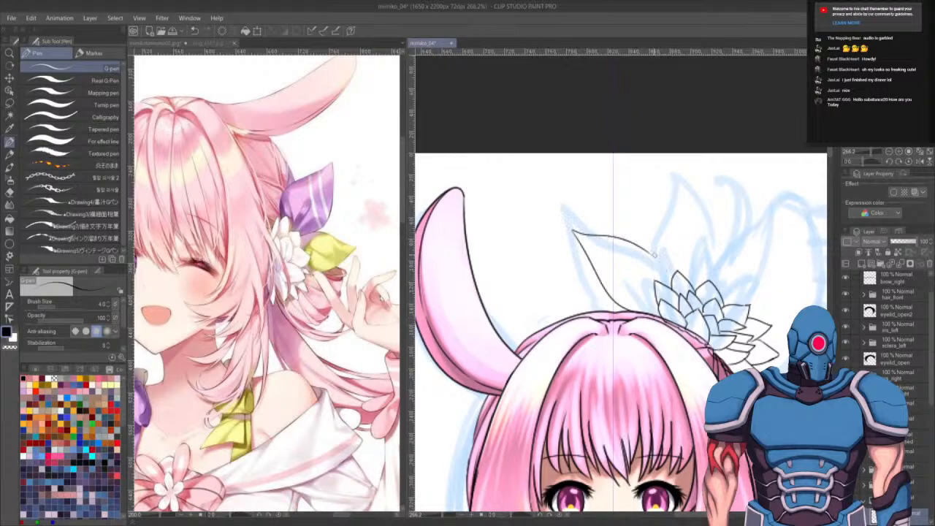
pyautogui.hotkey('ctrl', 'z')
pyautogui.moveTo(572, 232)
pyautogui.mouseDown()
pyautogui.moveTo(659, 257)
pyautogui.moveTo(673, 292)
pyautogui.moveTo(679, 174)
pyautogui.moveTo(696, 188)
pyautogui.moveTo(724, 262)
pyautogui.mouseUp()
pyautogui.moveTo(744, 328); pyautogui.dragTo(619, 311)
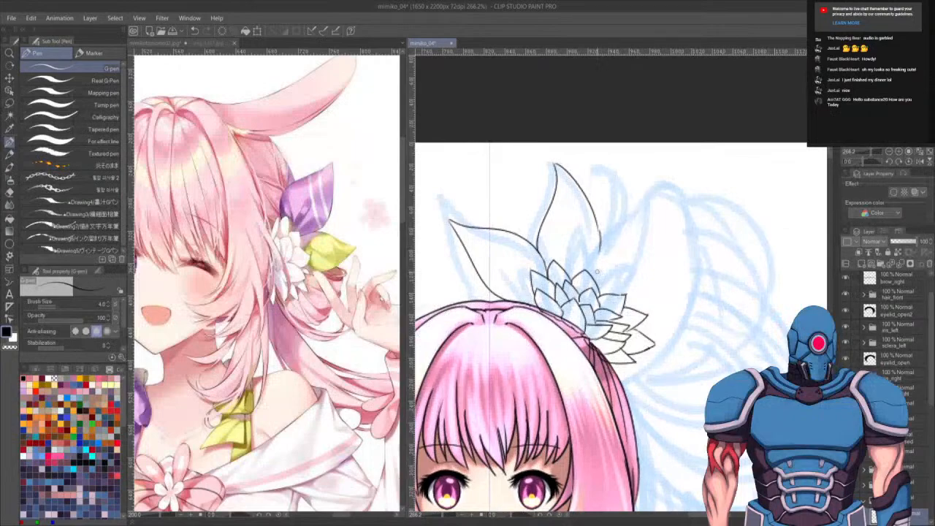
pyautogui.moveTo(733, 281); pyautogui.dragTo(707, 265)
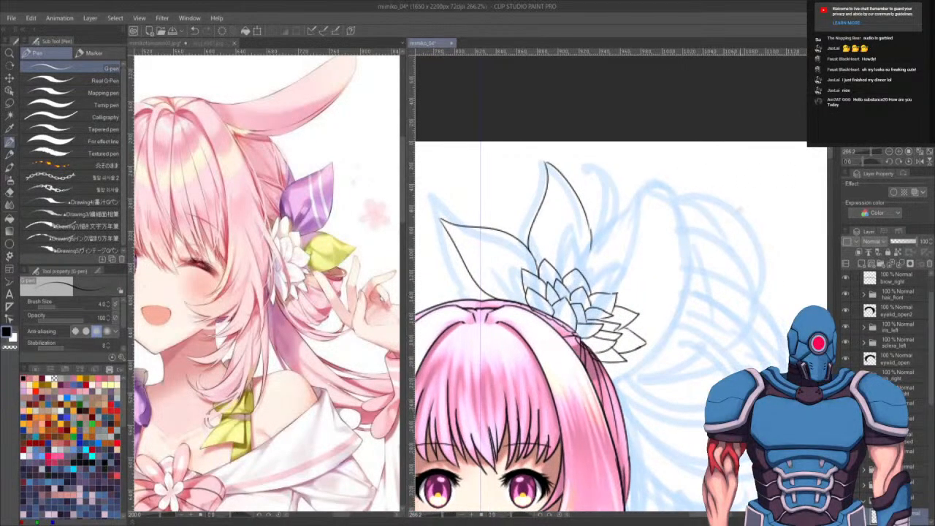
# - Add a curling leaf and a long sweeping leaf reaching right from behind the flower
pyautogui.press('e')
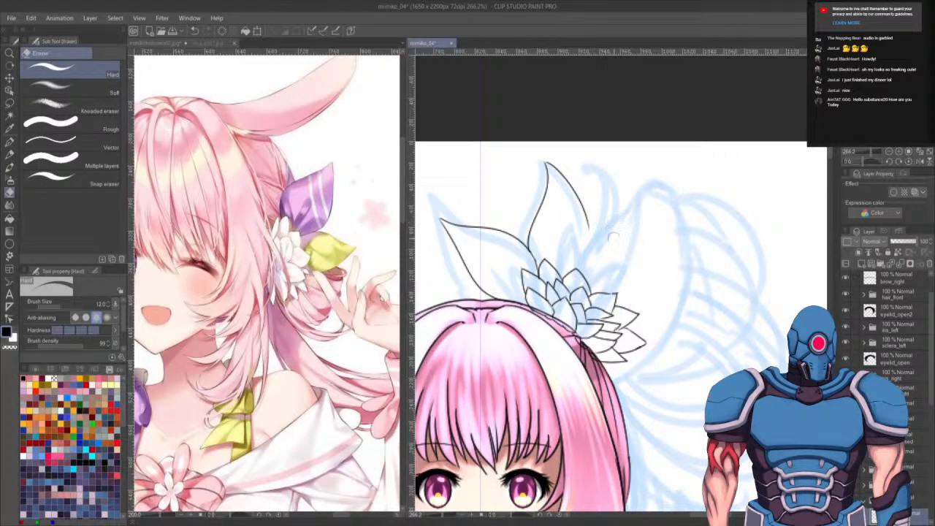
pyautogui.press('p')
pyautogui.moveTo(562, 276); pyautogui.dragTo(602, 217)
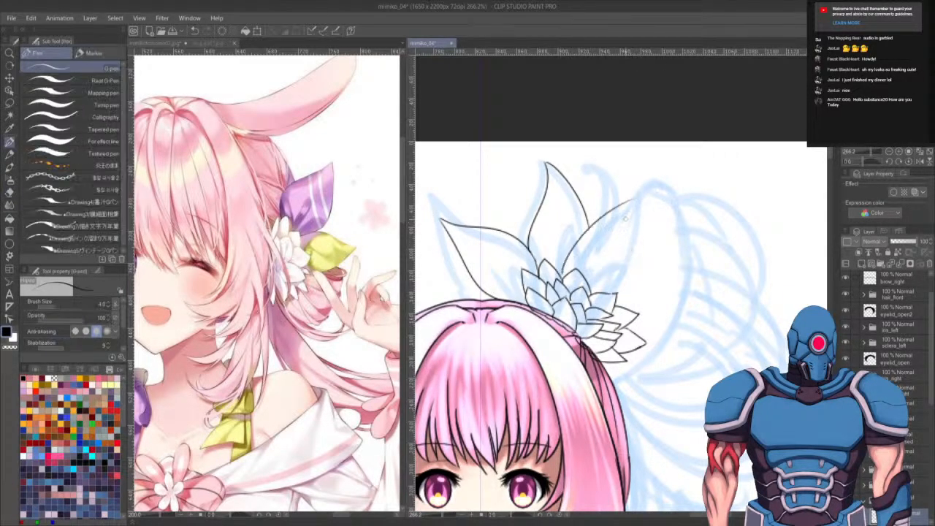
pyautogui.hotkey('ctrl', 'z')
pyautogui.moveTo(562, 276); pyautogui.dragTo(608, 219)
pyautogui.moveTo(575, 254)
pyautogui.mouseDown()
pyautogui.moveTo(621, 176)
pyautogui.moveTo(622, 206)
pyautogui.moveTo(585, 181)
pyautogui.moveTo(613, 229)
pyautogui.moveTo(570, 278)
pyautogui.mouseUp()
pyautogui.hotkey('ctrl', 'z')
pyautogui.moveTo(588, 246)
pyautogui.mouseDown()
pyautogui.moveTo(564, 278)
pyautogui.moveTo(595, 247)
pyautogui.mouseUp()
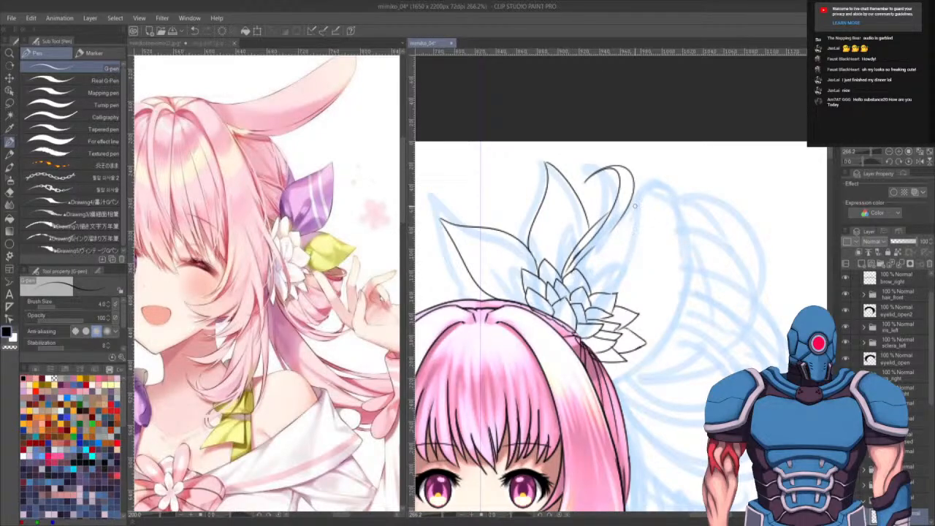
pyautogui.moveTo(628, 208); pyautogui.dragTo(745, 220)
pyautogui.moveTo(711, 324); pyautogui.dragTo(695, 266)
# - Ink several long curved strands rising from the flower along the left side of the sketch
pyautogui.press('r')
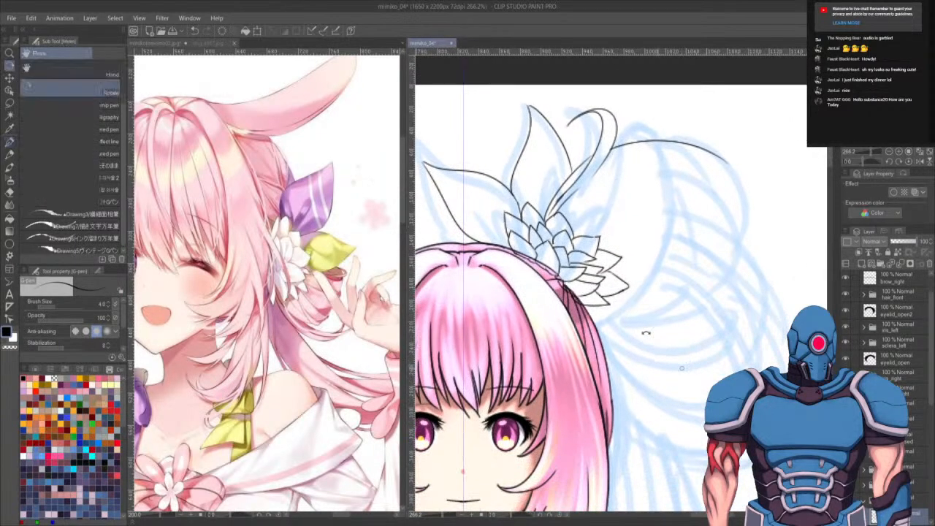
pyautogui.moveTo(645, 333); pyautogui.dragTo(655, 209)
pyautogui.press('p')
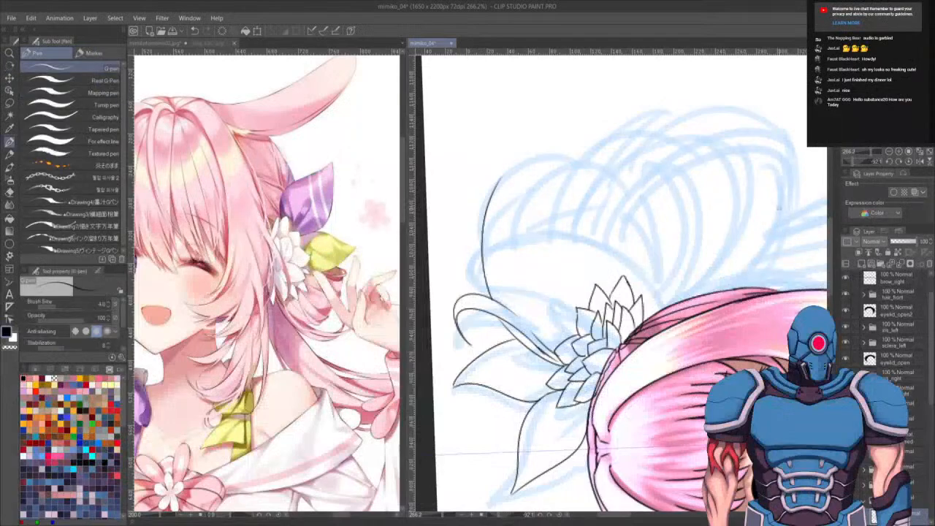
pyautogui.moveTo(500, 182)
pyautogui.mouseDown()
pyautogui.moveTo(540, 167)
pyautogui.moveTo(519, 165)
pyautogui.moveTo(544, 161)
pyautogui.mouseUp()
pyautogui.hotkey('ctrl', 'z')
pyautogui.hotkey('ctrl', 'z')
pyautogui.moveTo(498, 183)
pyautogui.mouseDown()
pyautogui.moveTo(546, 159)
pyautogui.moveTo(494, 217)
pyautogui.mouseUp()
pyautogui.moveTo(570, 153); pyautogui.dragTo(506, 263)
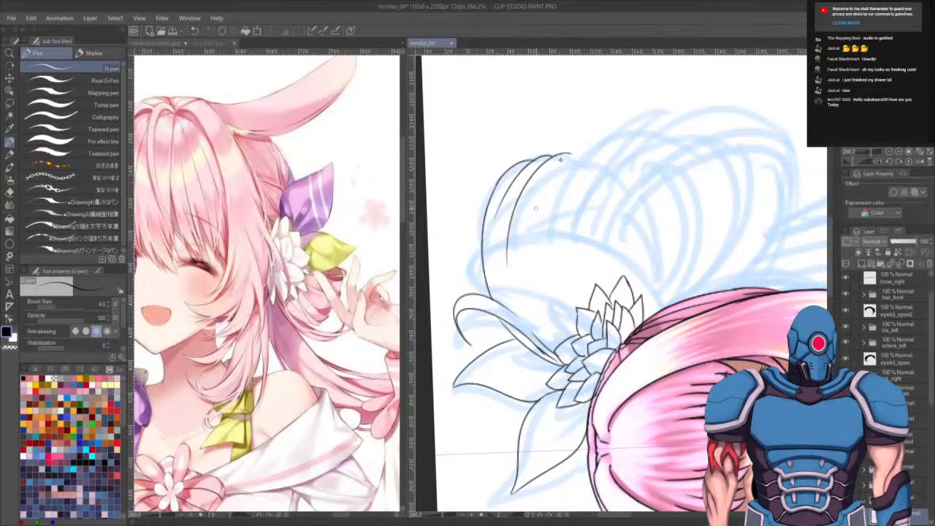
pyautogui.hotkey('ctrl', 'z')
pyautogui.moveTo(570, 154); pyautogui.dragTo(511, 250)
pyautogui.hotkey('ctrl', 'z')
pyautogui.hotkey('ctrl', 'z')
pyautogui.moveTo(546, 158); pyautogui.dragTo(499, 236)
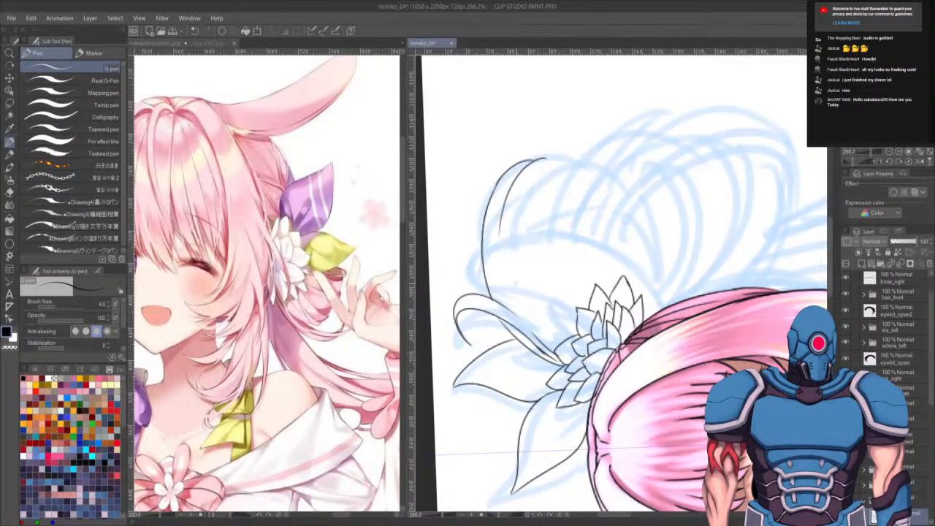
pyautogui.moveTo(513, 198); pyautogui.dragTo(545, 336)
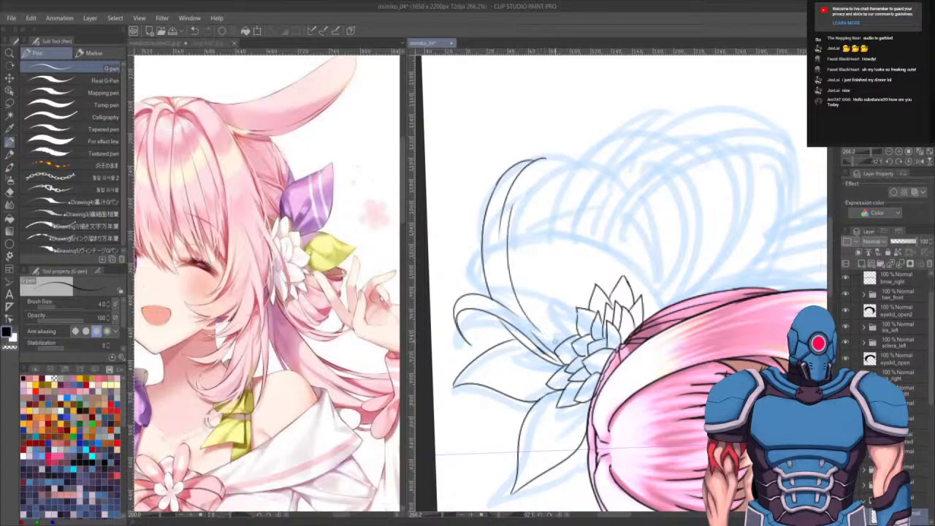
pyautogui.moveTo(531, 189); pyautogui.dragTo(560, 345)
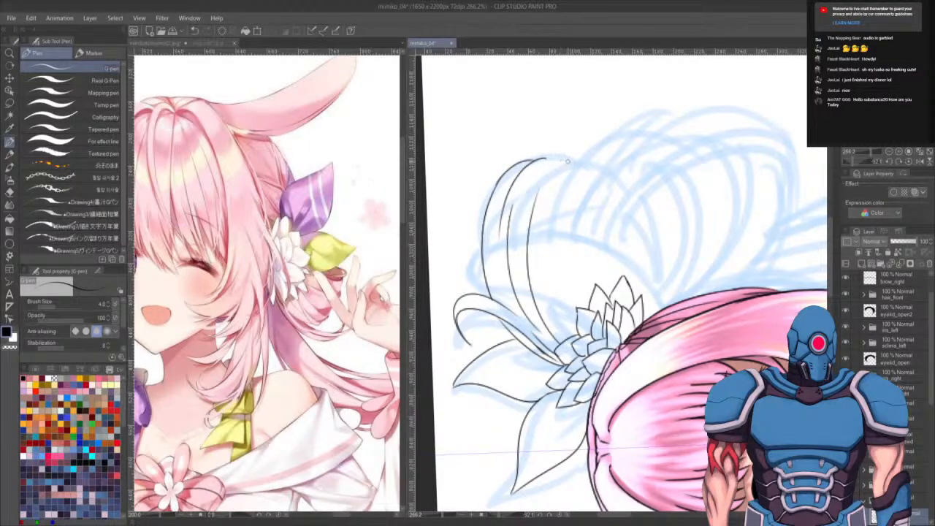
pyautogui.moveTo(572, 155); pyautogui.dragTo(525, 219)
pyautogui.moveTo(572, 155)
pyautogui.mouseDown()
pyautogui.moveTo(565, 162)
pyautogui.moveTo(578, 159)
pyautogui.moveTo(573, 170)
pyautogui.moveTo(555, 156)
pyautogui.moveTo(564, 179)
pyautogui.moveTo(562, 172)
pyautogui.moveTo(535, 209)
pyautogui.mouseUp()
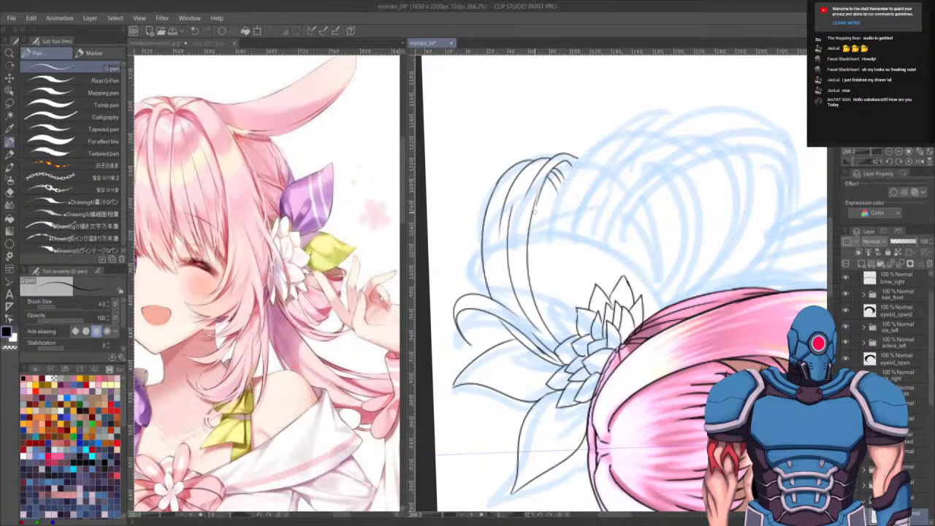
pyautogui.moveTo(577, 293); pyautogui.dragTo(513, 294)
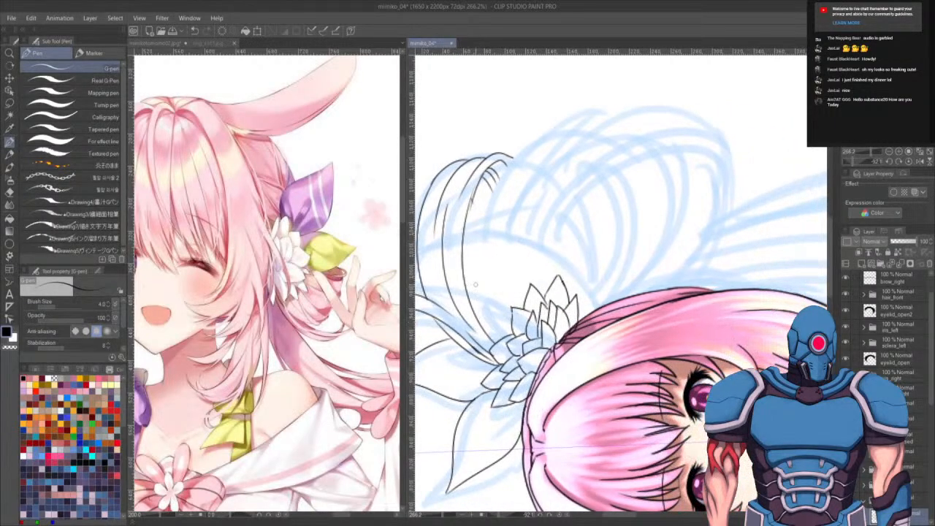
# - Try drawing a long strand curving from the flower up over the sketch
pyautogui.moveTo(478, 323); pyautogui.dragTo(573, 122)
pyautogui.hotkey('ctrl', 'z')
pyautogui.moveTo(479, 321)
pyautogui.mouseDown()
pyautogui.moveTo(520, 140)
pyautogui.moveTo(544, 120)
pyautogui.mouseUp()
pyautogui.hotkey('ctrl', 'z')
pyautogui.moveTo(477, 320)
pyautogui.mouseDown()
pyautogui.moveTo(547, 132)
pyautogui.moveTo(545, 151)
pyautogui.moveTo(506, 195)
pyautogui.moveTo(568, 121)
pyautogui.moveTo(573, 137)
pyautogui.moveTo(552, 126)
pyautogui.moveTo(578, 136)
pyautogui.moveTo(589, 129)
pyautogui.moveTo(512, 174)
pyautogui.mouseUp()
pyautogui.hotkey('ctrl', 'z')
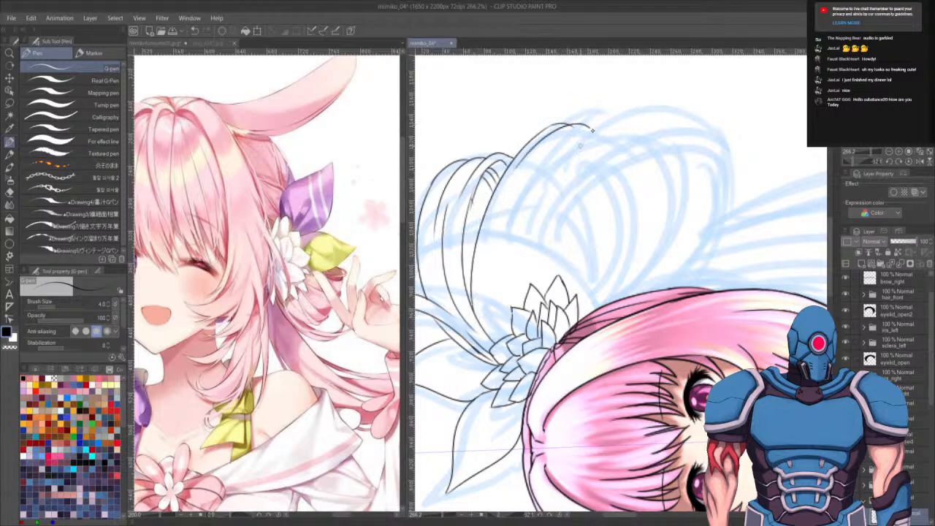
pyautogui.hotkey('ctrl', 'z')
pyautogui.moveTo(601, 127)
pyautogui.mouseDown()
pyautogui.moveTo(529, 160)
pyautogui.moveTo(588, 246)
pyautogui.mouseUp()
pyautogui.hotkey('ctrl', 'z')
pyautogui.press('e')
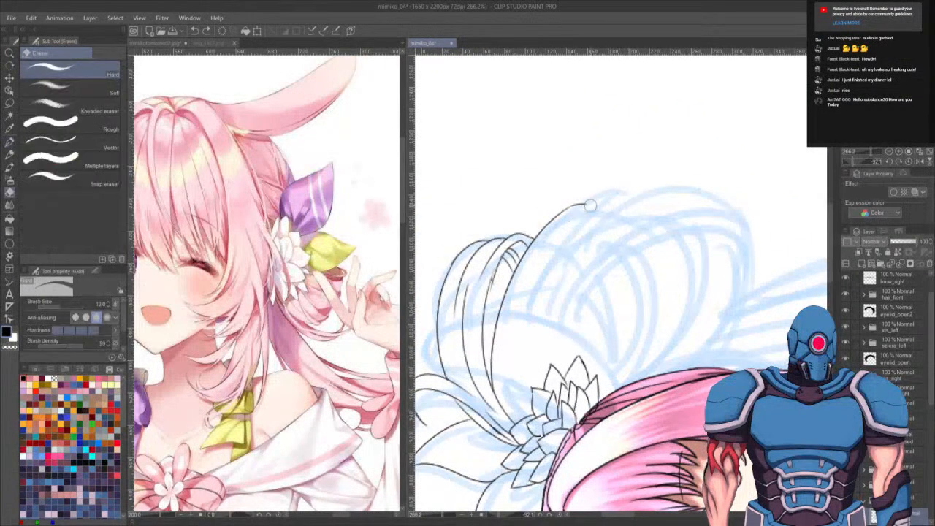
# - Ink long curved strands sweeping up from the flower over the right side of the hair ornament sketch
pyautogui.press('r')
pyautogui.moveTo(565, 323); pyautogui.dragTo(619, 297)
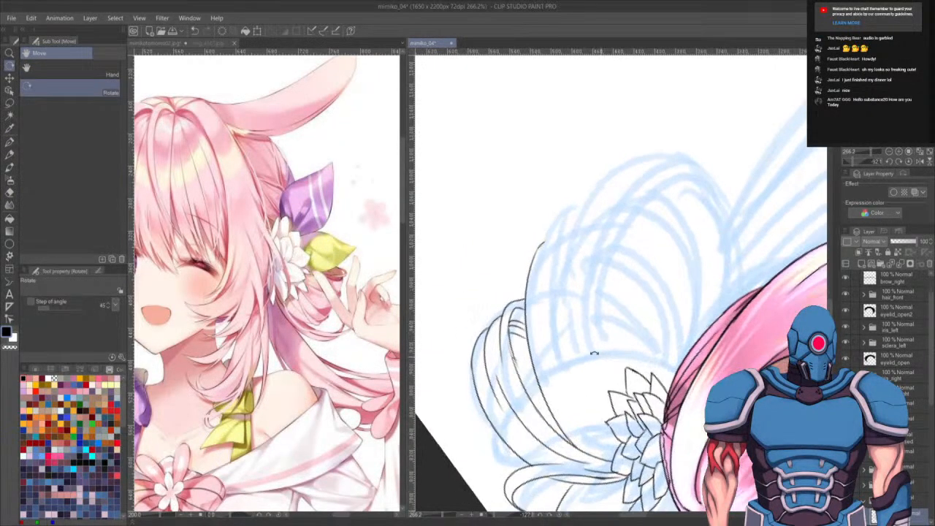
pyautogui.press('p')
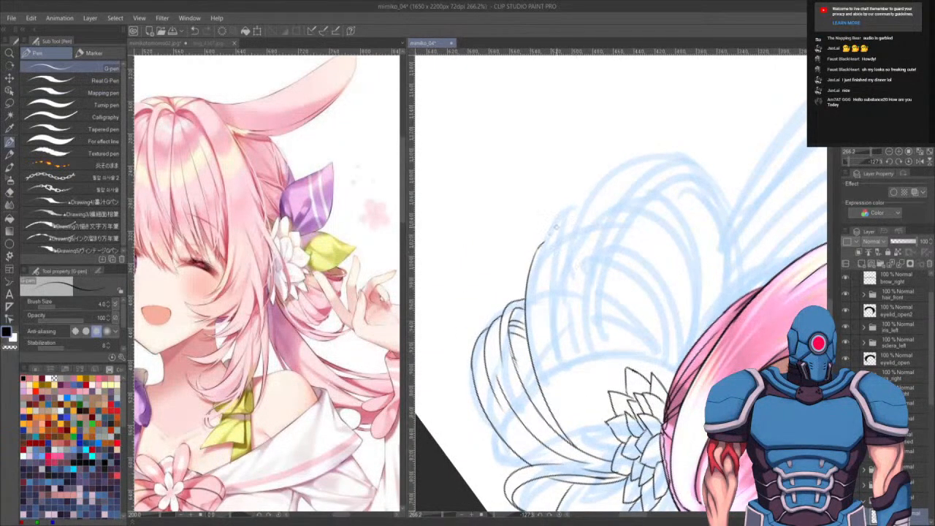
pyautogui.moveTo(566, 213)
pyautogui.mouseDown()
pyautogui.moveTo(536, 275)
pyautogui.moveTo(532, 318)
pyautogui.mouseUp()
pyautogui.moveTo(589, 206); pyautogui.dragTo(547, 362)
pyautogui.moveTo(560, 267)
pyautogui.mouseDown()
pyautogui.moveTo(579, 406)
pyautogui.moveTo(643, 237)
pyautogui.moveTo(682, 219)
pyautogui.mouseUp()
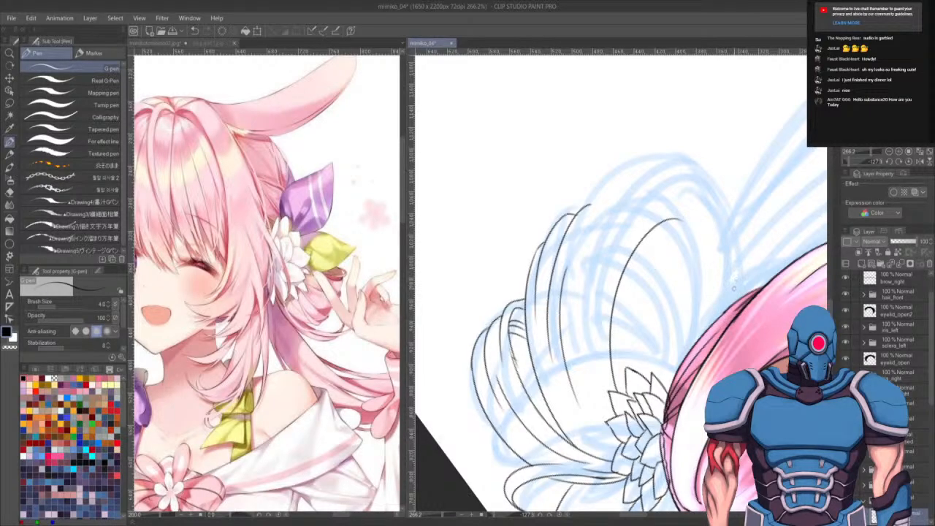
pyautogui.moveTo(722, 350); pyautogui.dragTo(662, 136)
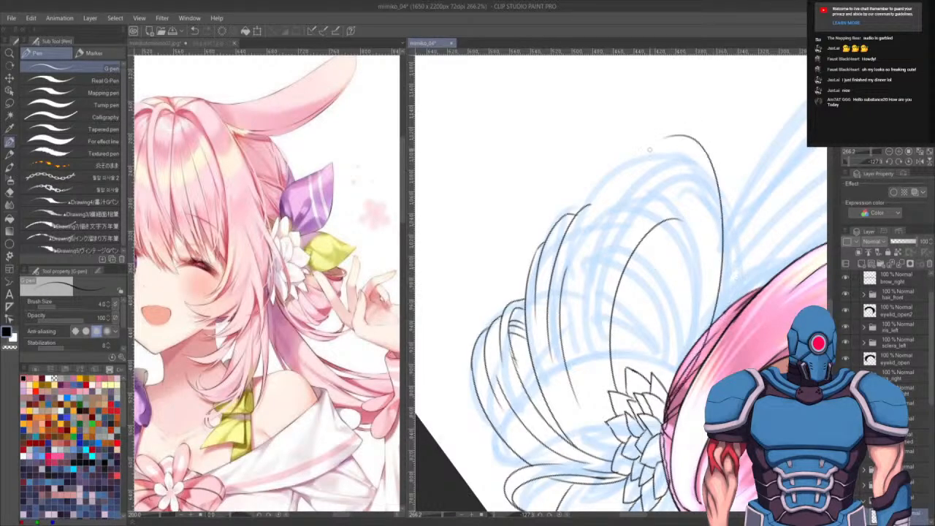
pyautogui.hotkey('ctrl', 'z')
# - Add more long arching strands forming the upper loop of the ornament
pyautogui.moveTo(709, 333)
pyautogui.mouseDown()
pyautogui.moveTo(691, 172)
pyautogui.moveTo(603, 177)
pyautogui.mouseUp()
pyautogui.moveTo(661, 161); pyautogui.dragTo(586, 223)
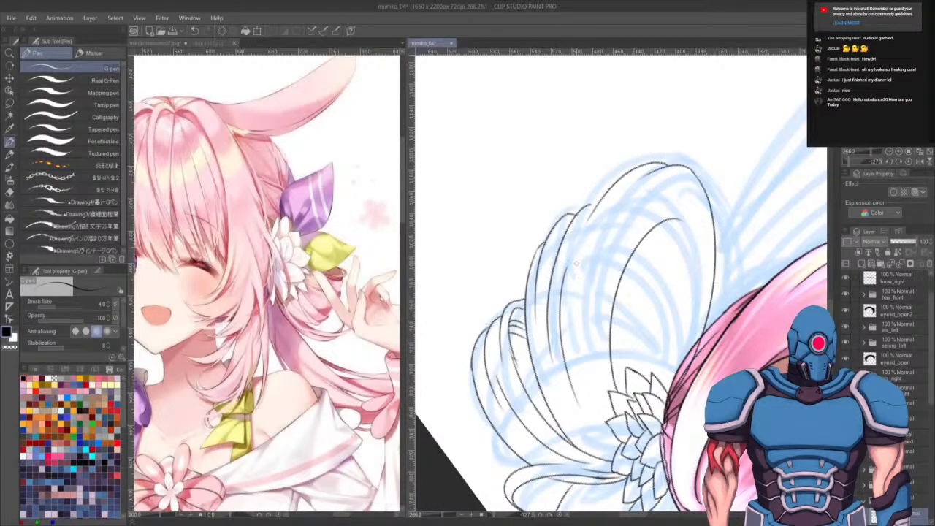
pyautogui.moveTo(609, 188); pyautogui.dragTo(563, 260)
pyautogui.moveTo(647, 177); pyautogui.dragTo(581, 299)
pyautogui.moveTo(627, 210); pyautogui.dragTo(584, 414)
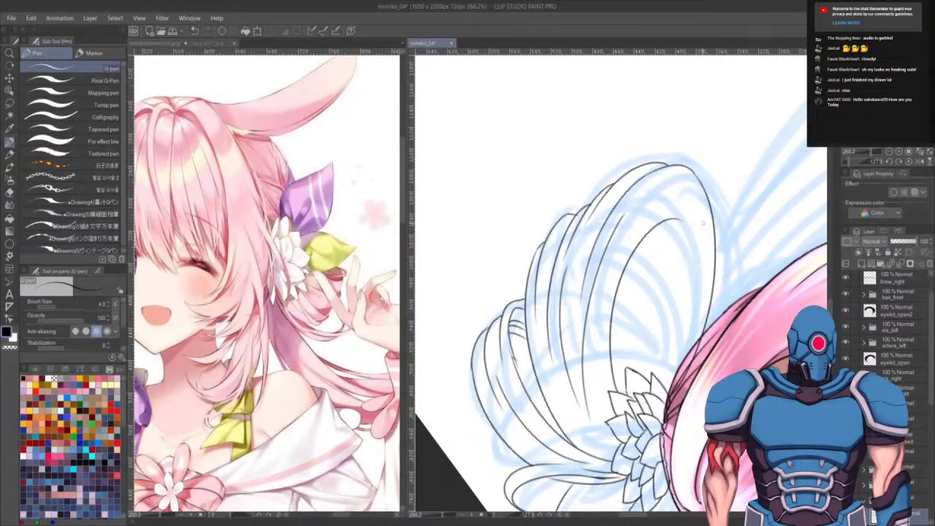
# - Ink shorter inner strands and small accent lines inside the ornament's loops
pyautogui.moveTo(683, 221); pyautogui.dragTo(705, 289)
pyautogui.moveTo(679, 228); pyautogui.dragTo(692, 361)
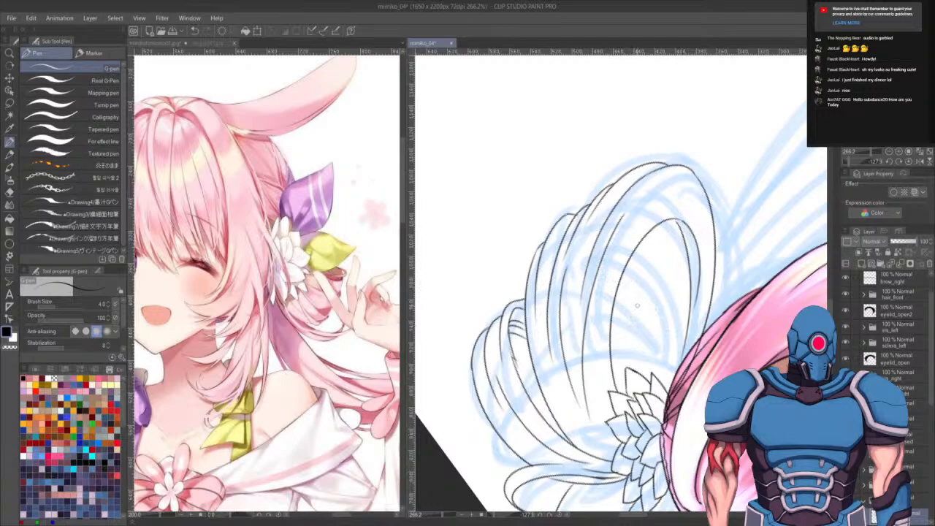
pyautogui.moveTo(622, 288); pyautogui.dragTo(647, 378)
pyautogui.moveTo(630, 282); pyautogui.dragTo(647, 337)
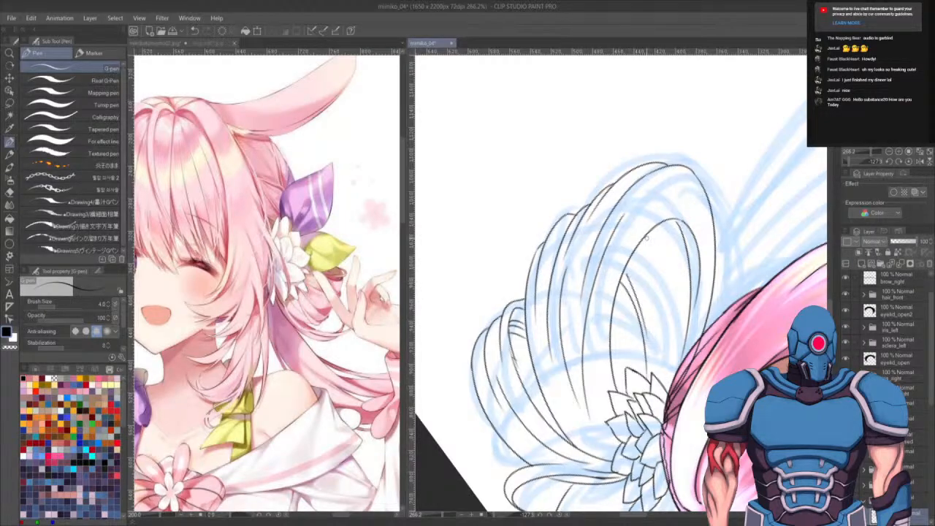
pyautogui.moveTo(645, 235)
pyautogui.mouseDown()
pyautogui.moveTo(665, 372)
pyautogui.moveTo(670, 362)
pyautogui.mouseUp()
pyautogui.moveTo(666, 220); pyautogui.dragTo(676, 241)
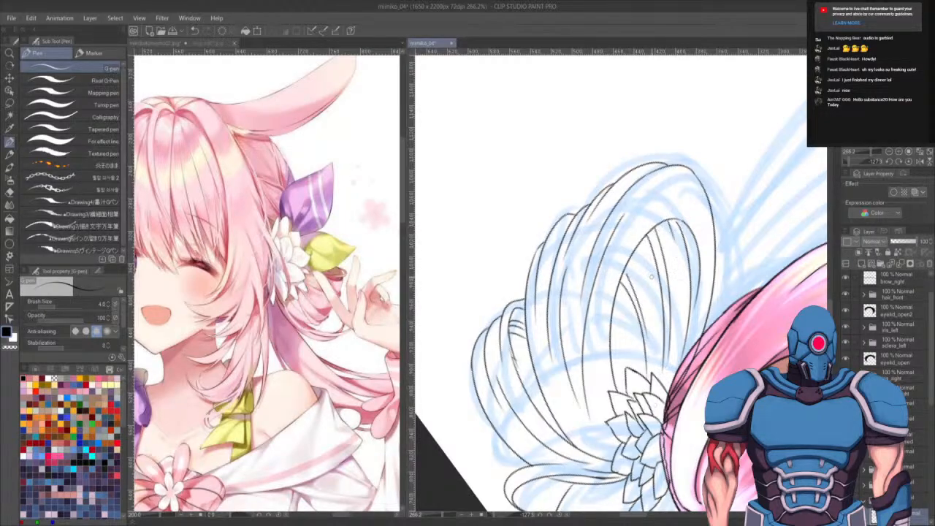
pyautogui.moveTo(625, 272); pyautogui.dragTo(629, 283)
pyautogui.moveTo(610, 328); pyautogui.dragTo(644, 388)
pyautogui.hotkey('ctrl', 'z')
pyautogui.moveTo(611, 332); pyautogui.dragTo(640, 373)
pyautogui.moveTo(611, 342); pyautogui.dragTo(631, 371)
pyautogui.moveTo(515, 357)
pyautogui.mouseDown()
pyautogui.moveTo(533, 360)
pyautogui.moveTo(525, 352)
pyautogui.mouseUp()
pyautogui.moveTo(754, 274); pyautogui.dragTo(651, 284)
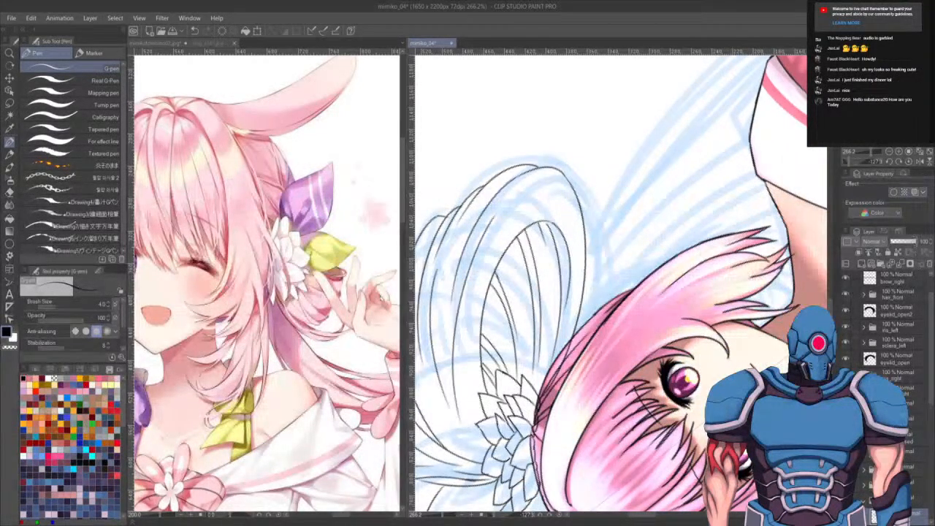
# - Reorganize the ink layer by moving it within the layer folders
pyautogui.click(908, 162)
pyautogui.moveTo(663, 425); pyautogui.dragTo(630, 400)
pyautogui.scroll(-4, 631, 400)
pyautogui.moveTo(703, 370); pyautogui.dragTo(734, 238)
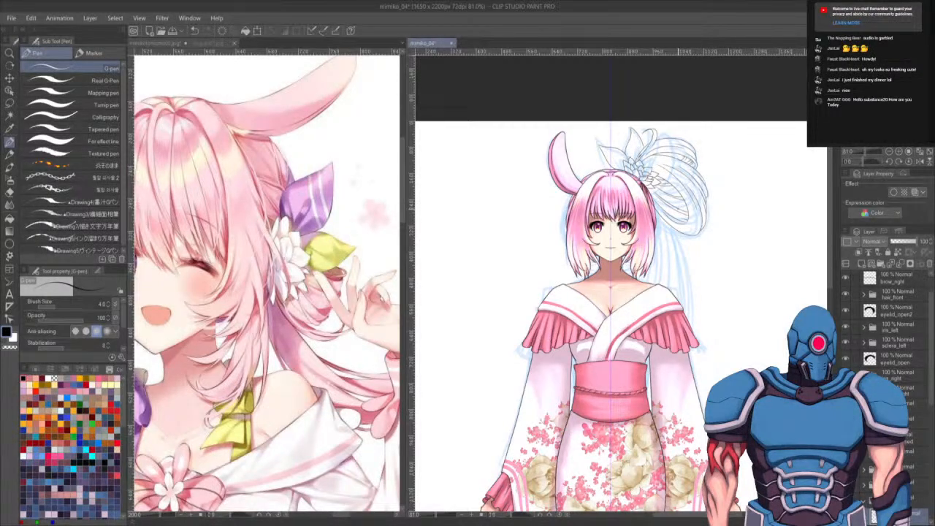
pyautogui.scroll(-4, 888, 329)
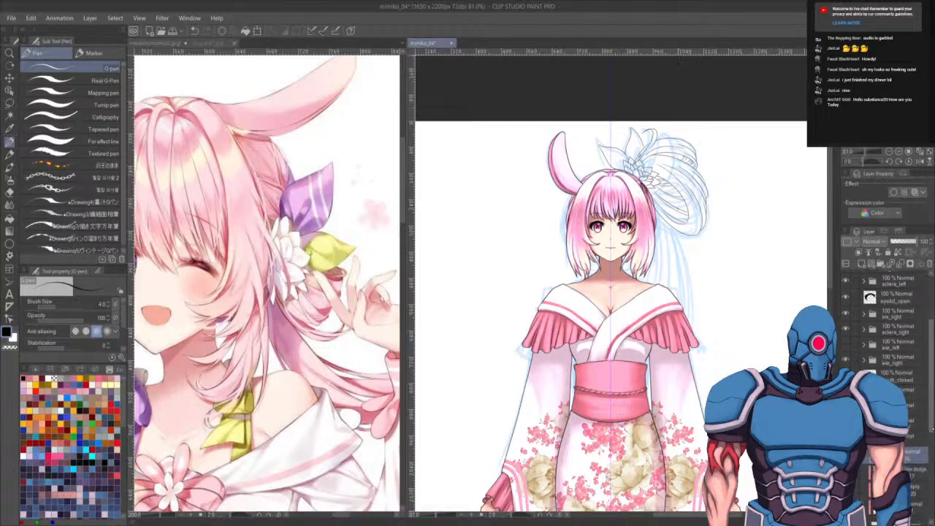
pyautogui.click(864, 409)
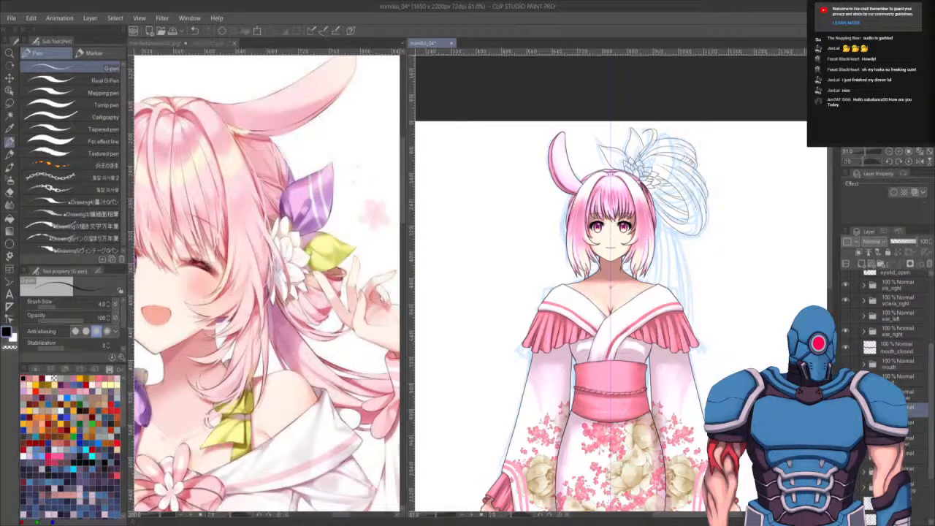
pyautogui.click(902, 424)
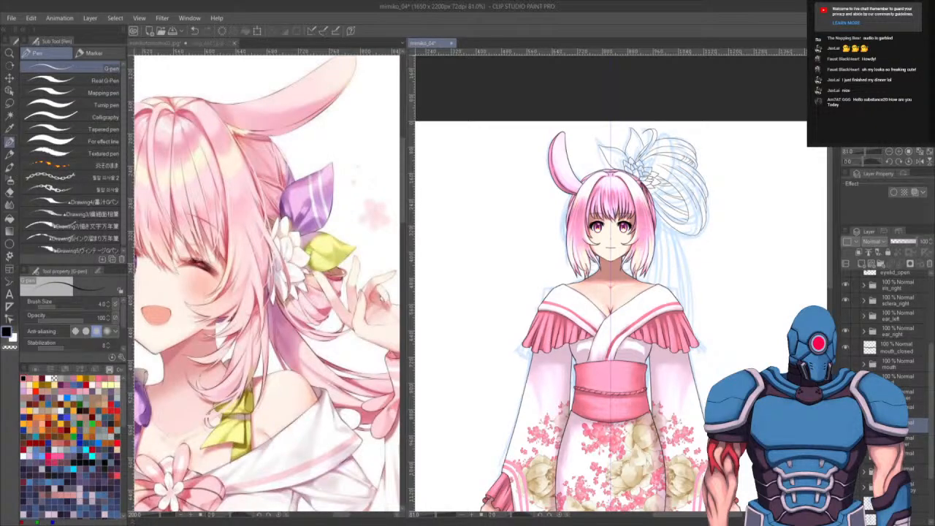
pyautogui.keyDown('shift'); pyautogui.click(912, 409); pyautogui.keyUp('shift')
pyautogui.moveTo(904, 426); pyautogui.dragTo(906, 460)
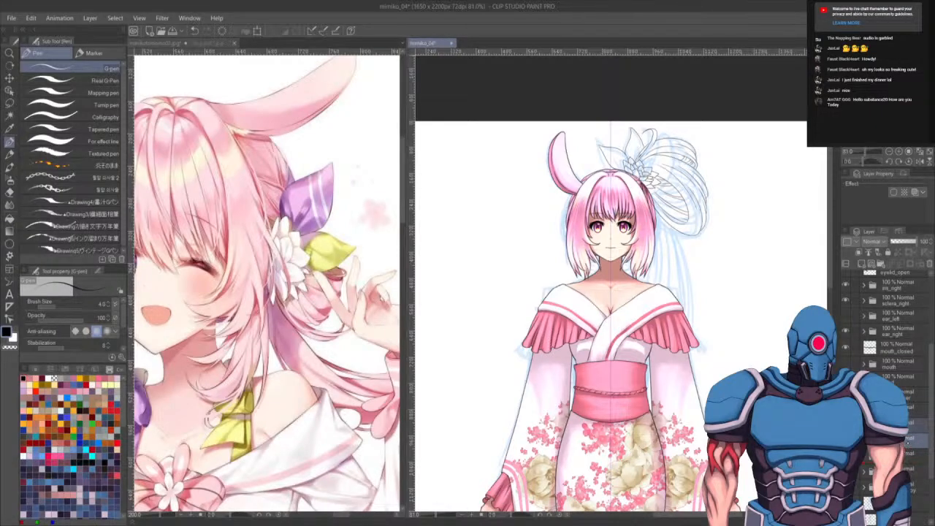
pyautogui.click(912, 425)
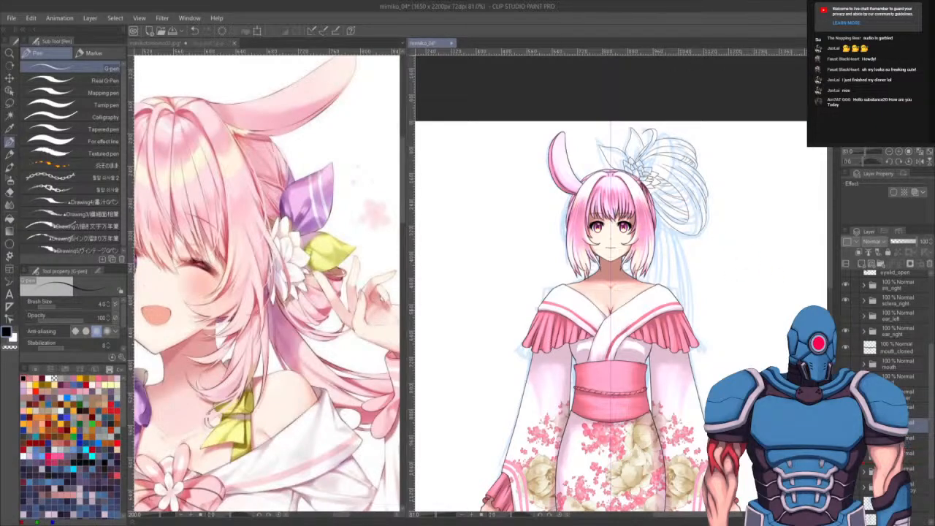
pyautogui.click(864, 425)
pyautogui.click(906, 442)
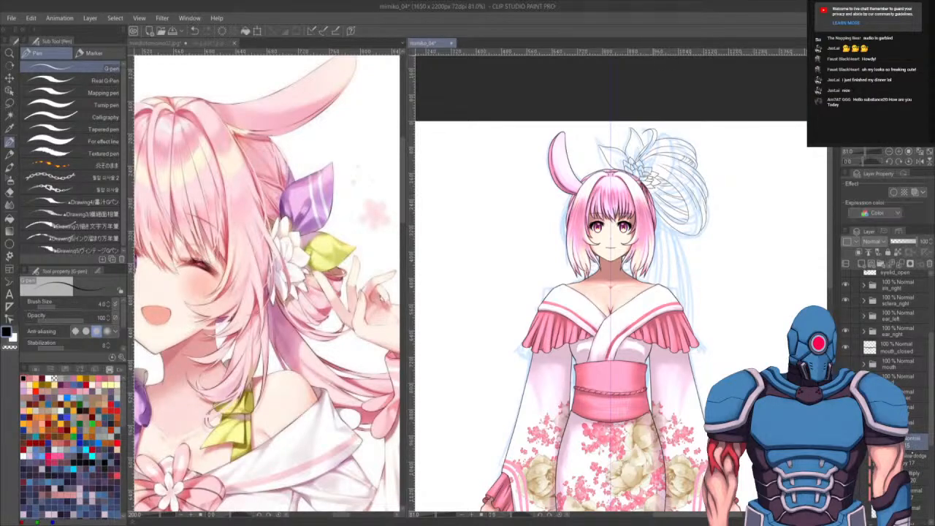
pyautogui.click(864, 425)
pyautogui.moveTo(907, 425); pyautogui.dragTo(906, 456)
pyautogui.click(864, 441)
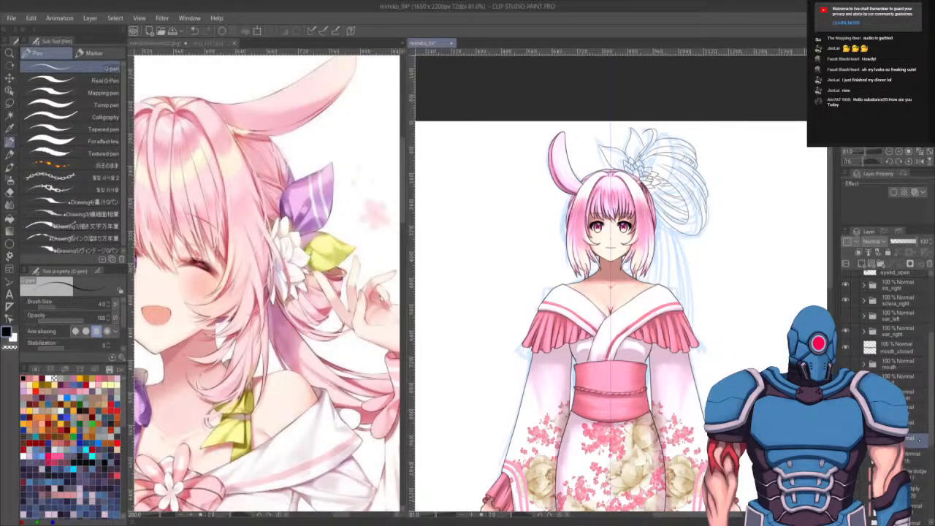
pyautogui.click(913, 453)
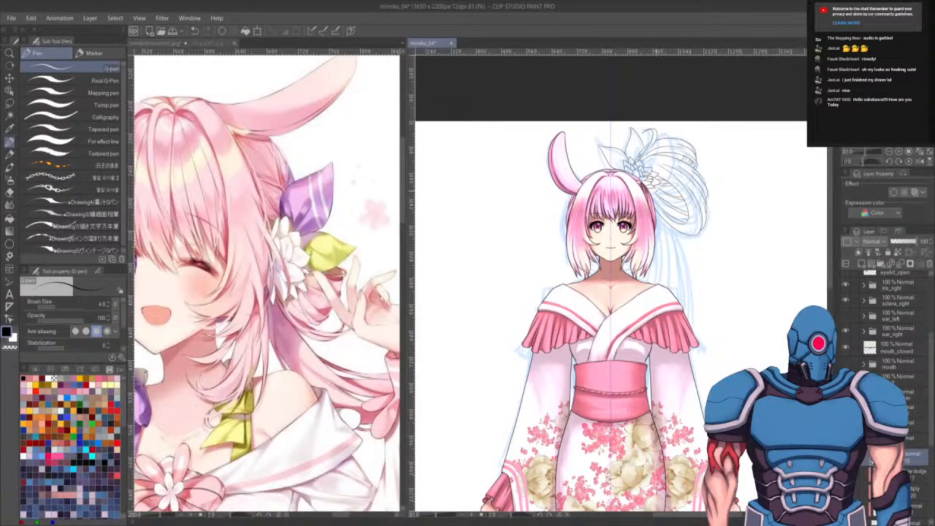
pyautogui.moveTo(657, 278); pyautogui.dragTo(642, 200)
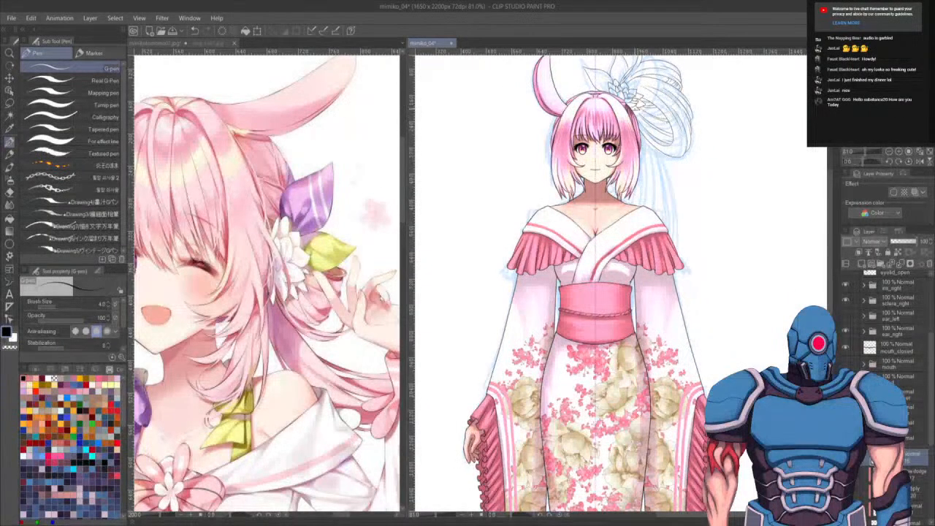
pyautogui.moveTo(634, 109)
pyautogui.mouseDown()
pyautogui.moveTo(647, 122)
pyautogui.moveTo(673, 451)
pyautogui.mouseUp()
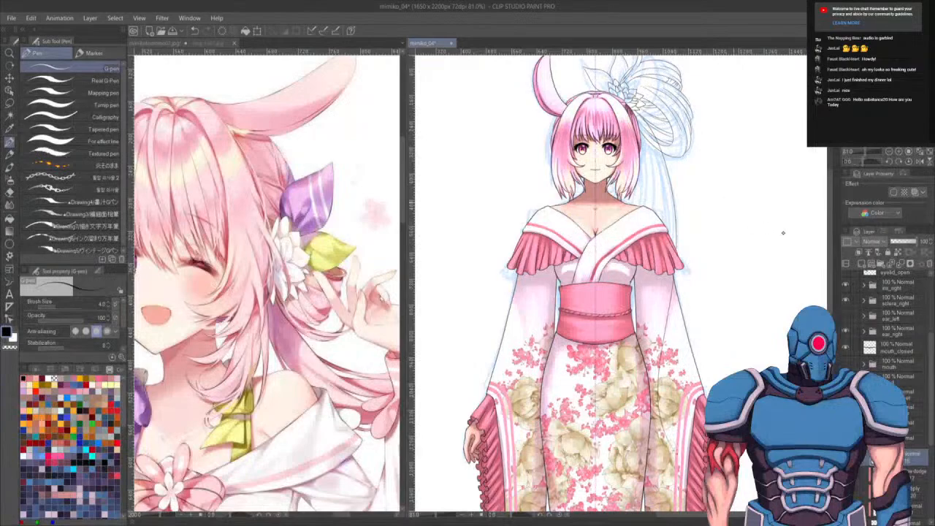
pyautogui.hotkey('ctrl', 'z')
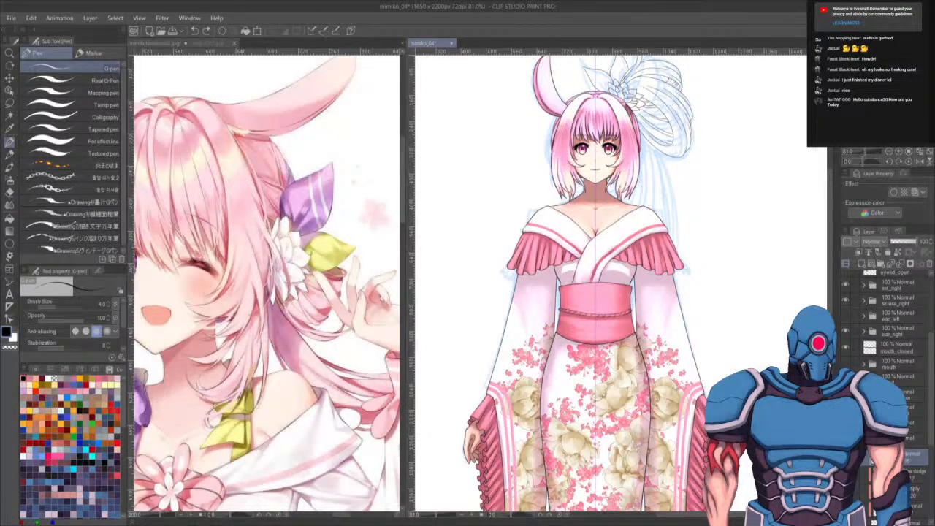
# - Move the layer into another folder and save the file
pyautogui.click(864, 440)
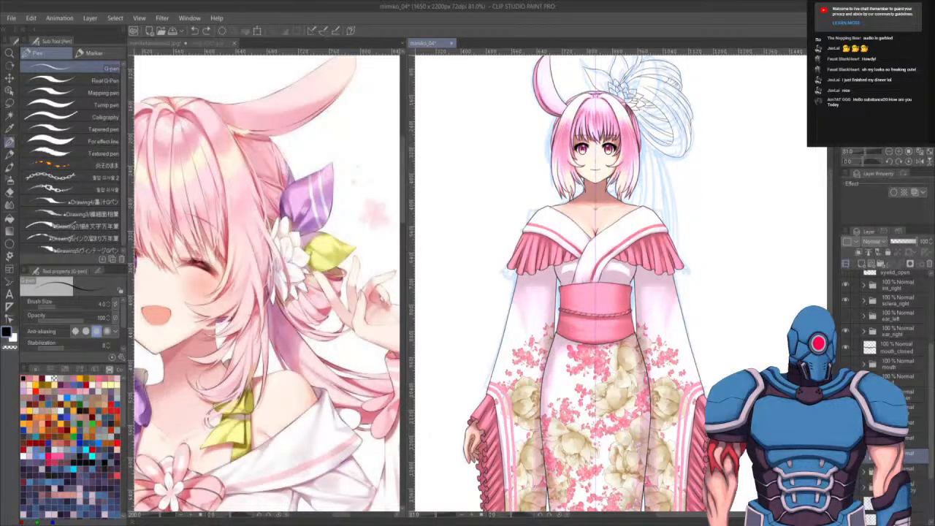
pyautogui.keyDown('ctrl'); pyautogui.click(912, 425); pyautogui.keyUp('ctrl')
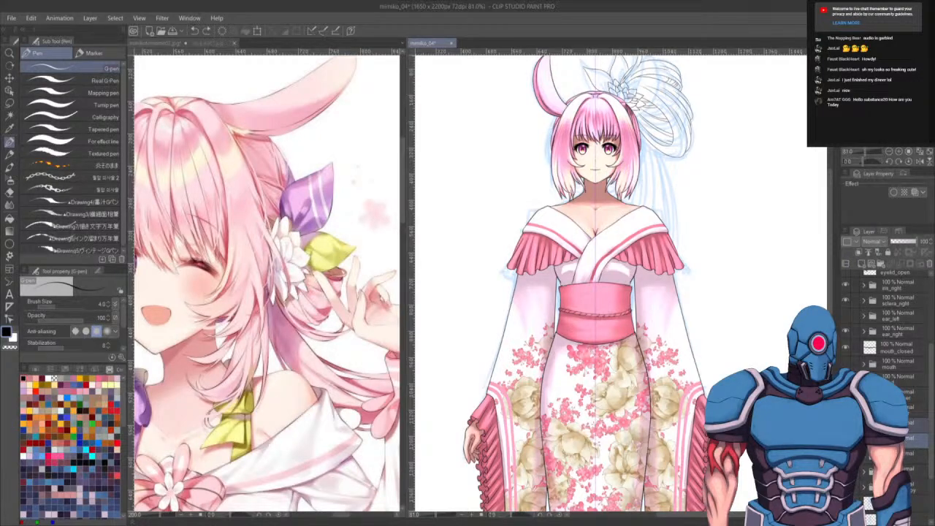
pyautogui.moveTo(915, 438); pyautogui.dragTo(919, 477)
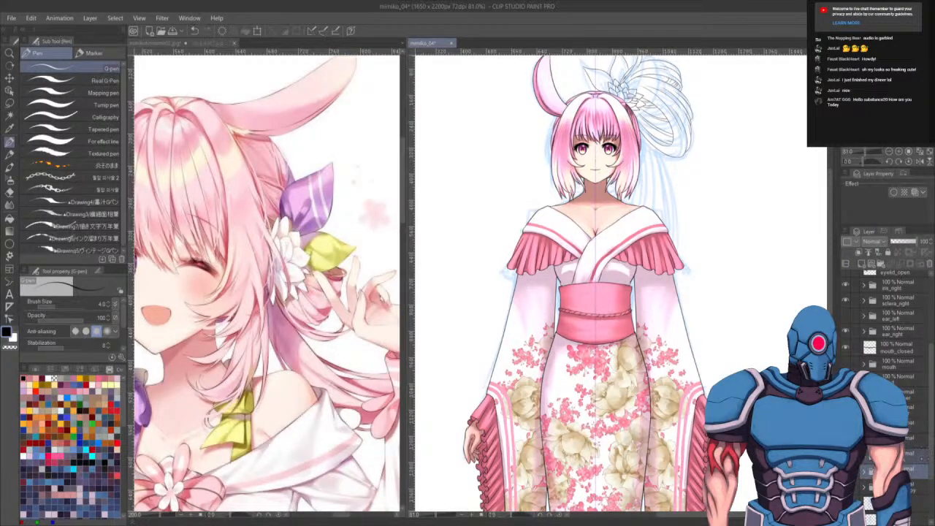
pyautogui.click(868, 470)
pyautogui.click(864, 471)
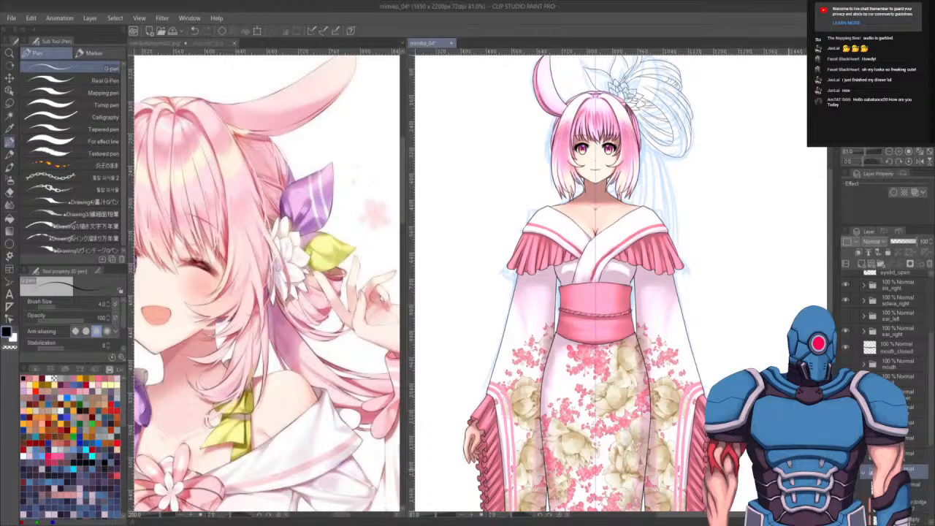
pyautogui.hotkey('ctrl', 's')
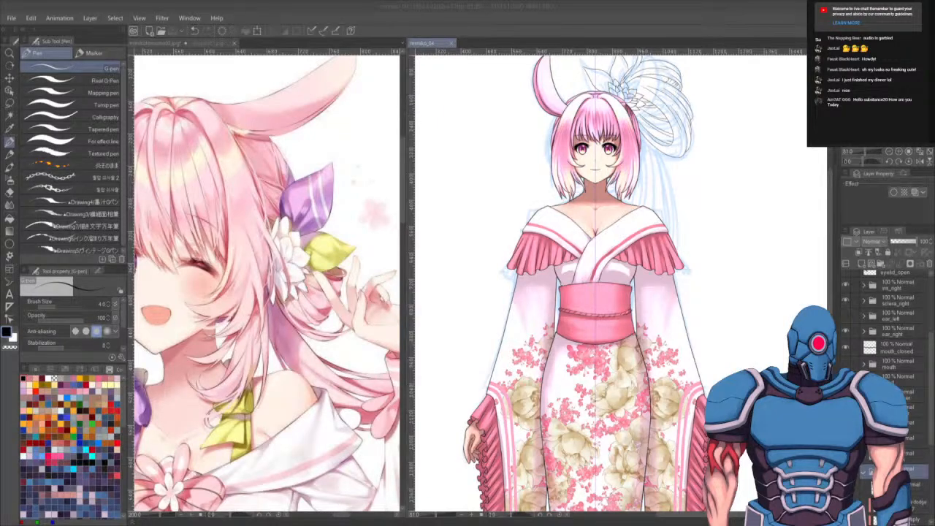
# - Hide the kimono colour layers to reveal the sketch beneath and select a layer in the panel
pyautogui.click(845, 438)
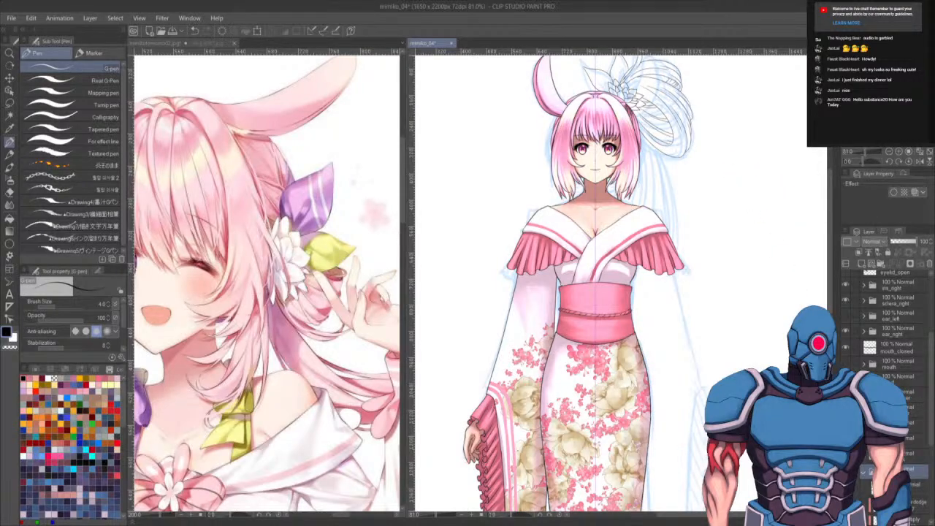
pyautogui.click(845, 394)
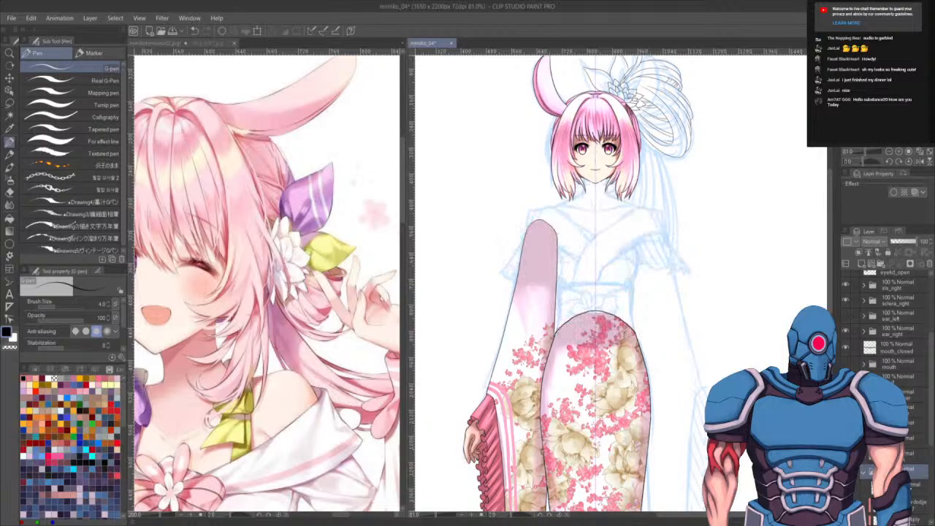
pyautogui.click(900, 488)
pyautogui.moveTo(683, 245); pyautogui.dragTo(695, 188)
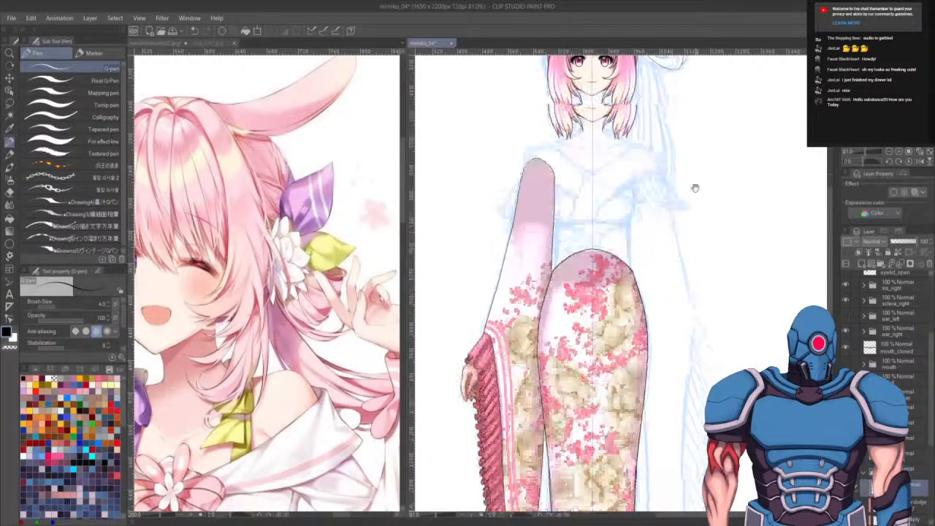
pyautogui.moveTo(694, 296)
pyautogui.mouseDown()
pyautogui.moveTo(694, 175)
pyautogui.moveTo(697, 311)
pyautogui.mouseUp()
pyautogui.moveTo(698, 218); pyautogui.dragTo(690, 234)
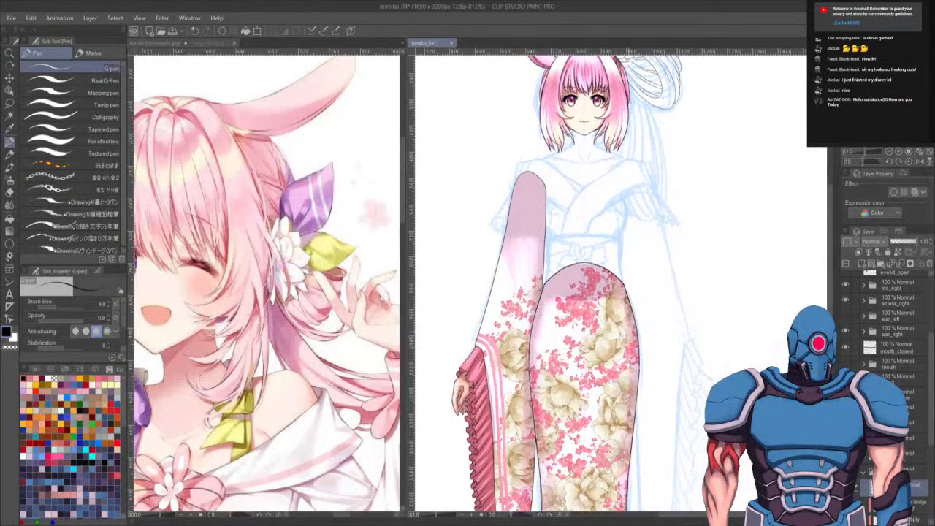
# - Zoom out on the reference image to view the full character design
pyautogui.moveTo(318, 444); pyautogui.dragTo(296, 411)
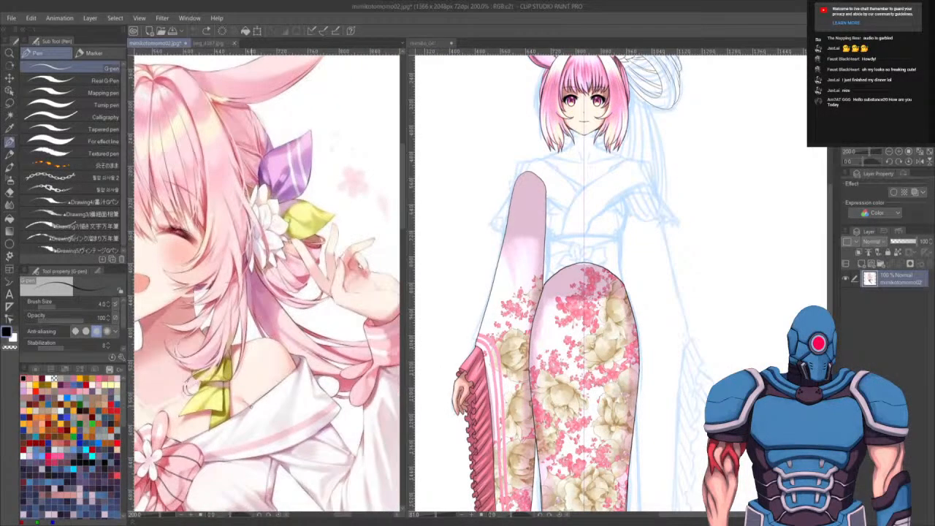
pyautogui.scroll(-4, 386, 398)
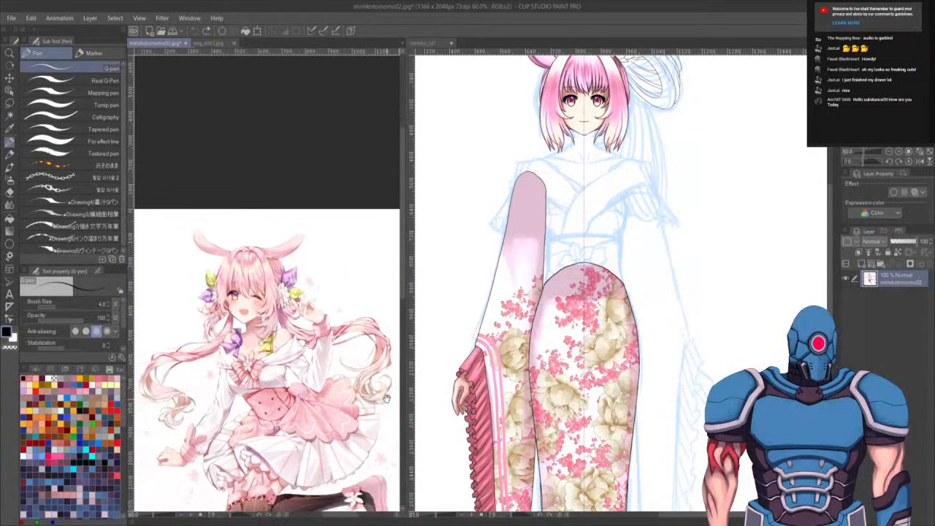
pyautogui.scroll(-2, 387, 398)
pyautogui.moveTo(363, 399); pyautogui.dragTo(315, 444)
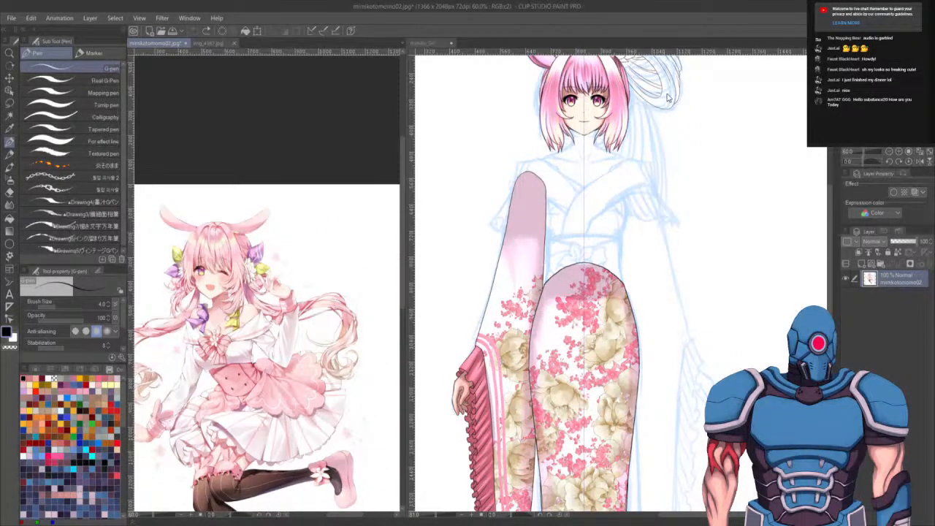
pyautogui.click(642, 216)
pyautogui.scroll(3, 642, 217)
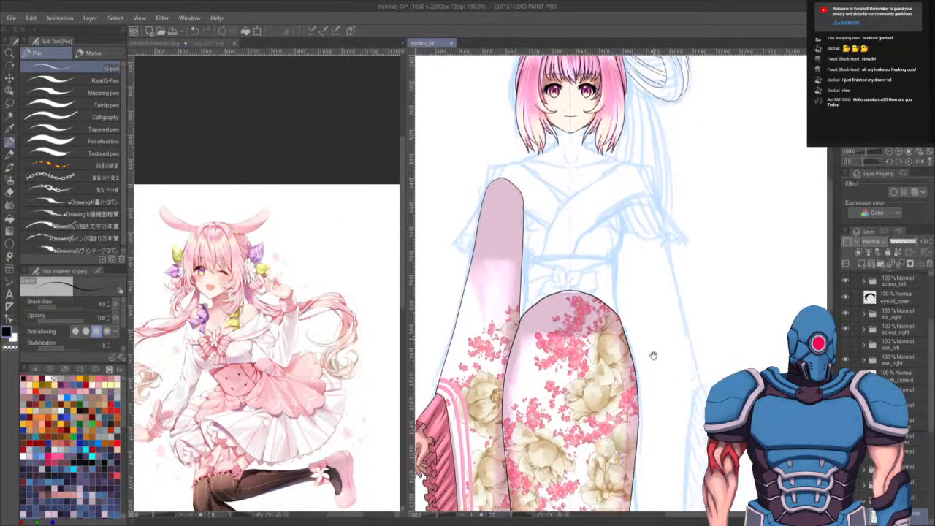
# - Ink the long hair outline falling down behind the head with the G-pen, redrawing strokes until they fit the sketch
pyautogui.moveTo(664, 419); pyautogui.dragTo(648, 393)
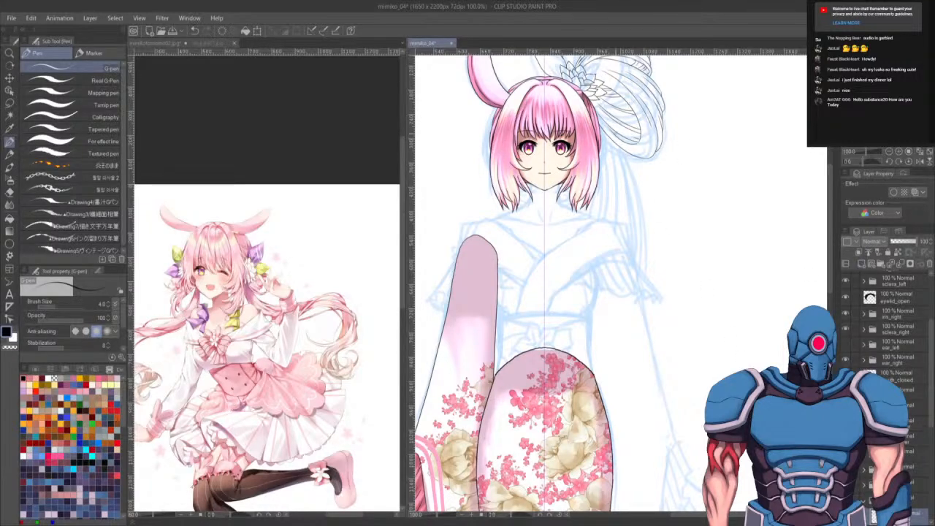
pyautogui.moveTo(598, 98); pyautogui.dragTo(617, 437)
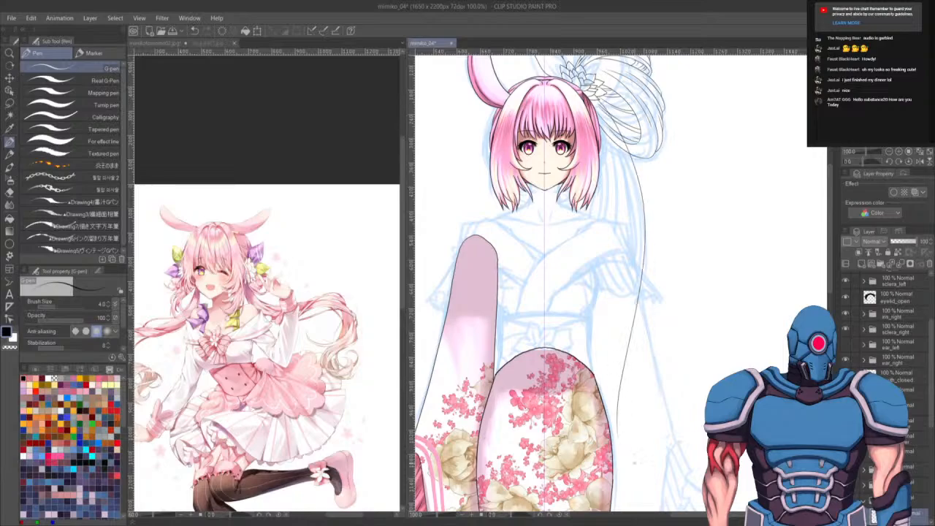
pyautogui.moveTo(605, 151); pyautogui.dragTo(569, 355)
pyautogui.hotkey('ctrl', 'z')
pyautogui.moveTo(605, 143); pyautogui.dragTo(567, 354)
pyautogui.hotkey('ctrl', 'z')
pyautogui.hotkey('ctrl', 'z')
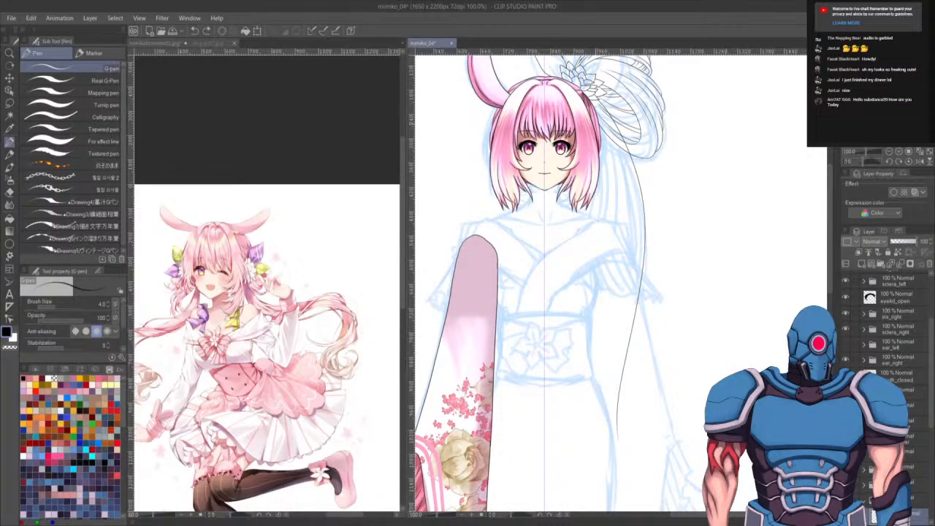
pyautogui.moveTo(597, 187); pyautogui.dragTo(606, 488)
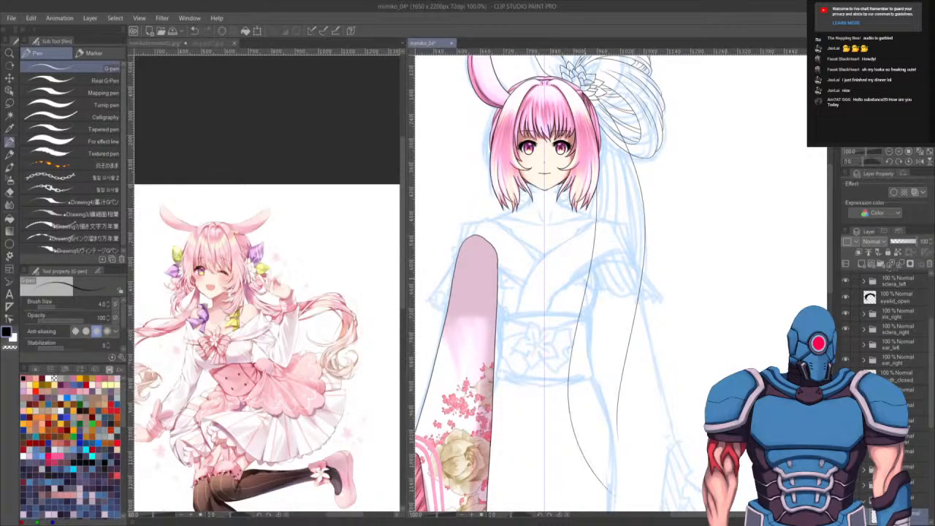
pyautogui.moveTo(567, 279); pyautogui.dragTo(589, 484)
pyautogui.hotkey('ctrl', 'z')
# - Ink the inner strands of the long back hair, tapering them toward the hair ends, retrying strokes as needed
pyautogui.scroll(-4, 603, 312)
pyautogui.scroll(2, 612, 263)
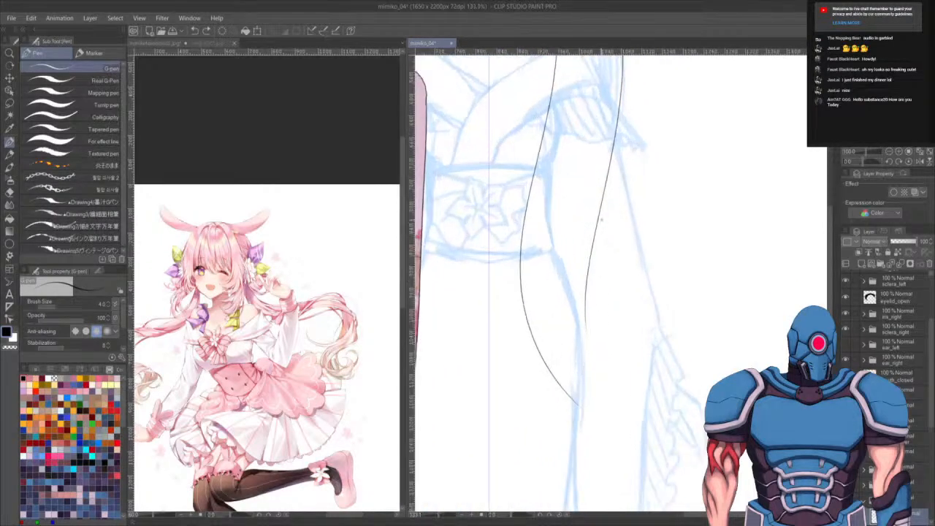
pyautogui.moveTo(584, 339); pyautogui.dragTo(633, 446)
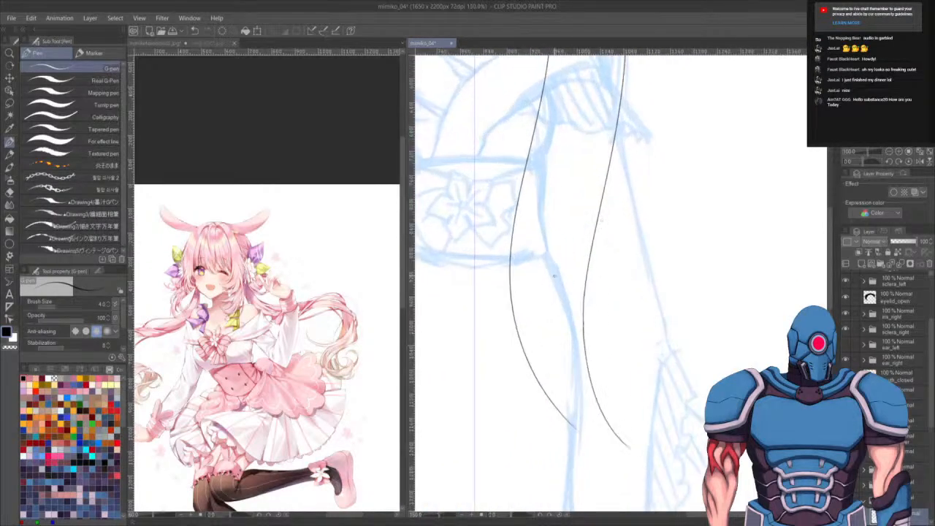
pyautogui.moveTo(545, 355)
pyautogui.mouseDown()
pyautogui.moveTo(597, 453)
pyautogui.moveTo(619, 465)
pyautogui.mouseUp()
pyautogui.hotkey('ctrl', 'z')
pyautogui.moveTo(536, 317)
pyautogui.mouseDown()
pyautogui.moveTo(549, 375)
pyautogui.moveTo(621, 449)
pyautogui.mouseUp()
pyautogui.hotkey('ctrl', 'z')
pyautogui.moveTo(534, 322); pyautogui.dragTo(614, 457)
pyautogui.hotkey('ctrl', 'z')
pyautogui.moveTo(533, 285)
pyautogui.mouseDown()
pyautogui.moveTo(548, 394)
pyautogui.moveTo(619, 461)
pyautogui.mouseUp()
pyautogui.moveTo(555, 341)
pyautogui.mouseDown()
pyautogui.moveTo(596, 449)
pyautogui.moveTo(630, 458)
pyautogui.mouseUp()
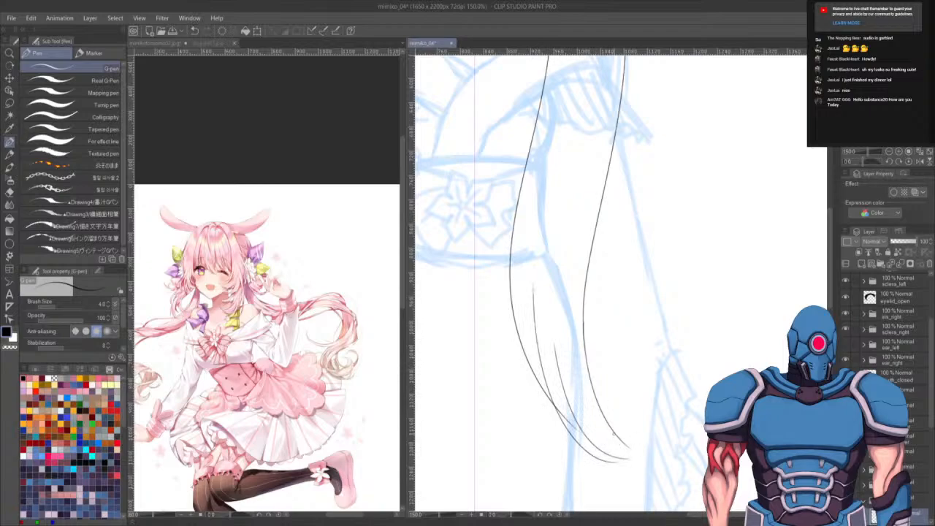
pyautogui.moveTo(574, 385)
pyautogui.mouseDown()
pyautogui.moveTo(640, 450)
pyautogui.moveTo(662, 435)
pyautogui.moveTo(654, 453)
pyautogui.moveTo(658, 442)
pyautogui.mouseUp()
pyautogui.hotkey('ctrl', 'z')
pyautogui.hotkey('ctrl', 'z')
pyautogui.hotkey('ctrl', 'z')
pyautogui.hotkey('ctrl', 'z')
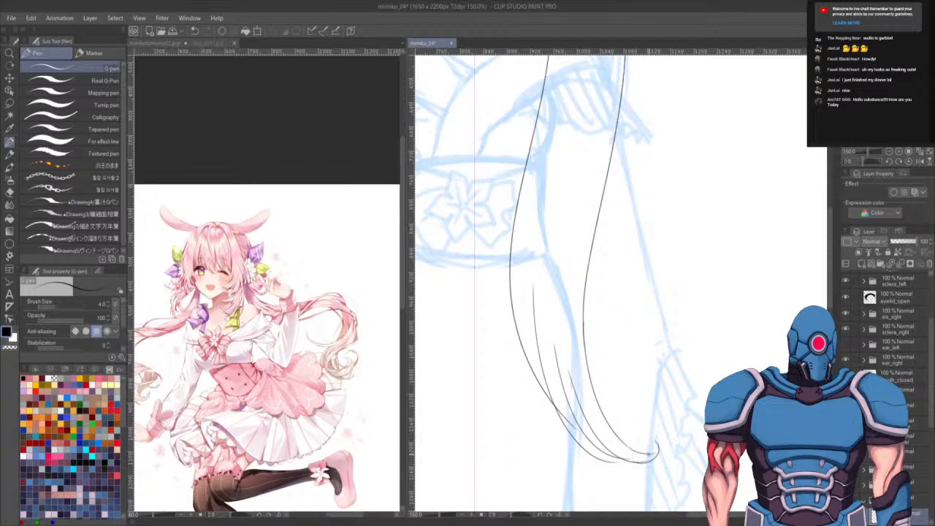
# - Draw a curled tip at the end of the long hair strands and clean its joins with the eraser
pyautogui.scroll(6, 638, 425)
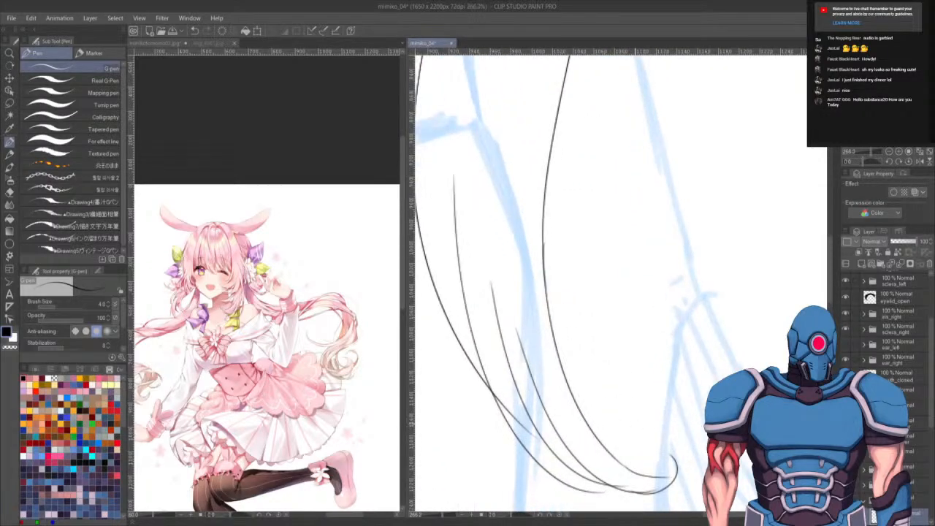
pyautogui.moveTo(701, 490); pyautogui.dragTo(659, 323)
pyautogui.press('e')
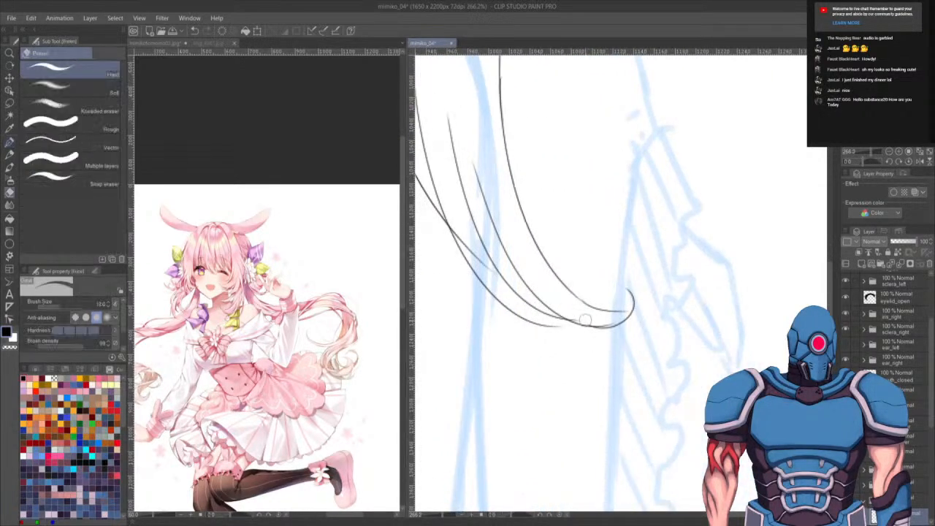
pyautogui.moveTo(587, 322); pyautogui.dragTo(622, 314)
pyautogui.press('p')
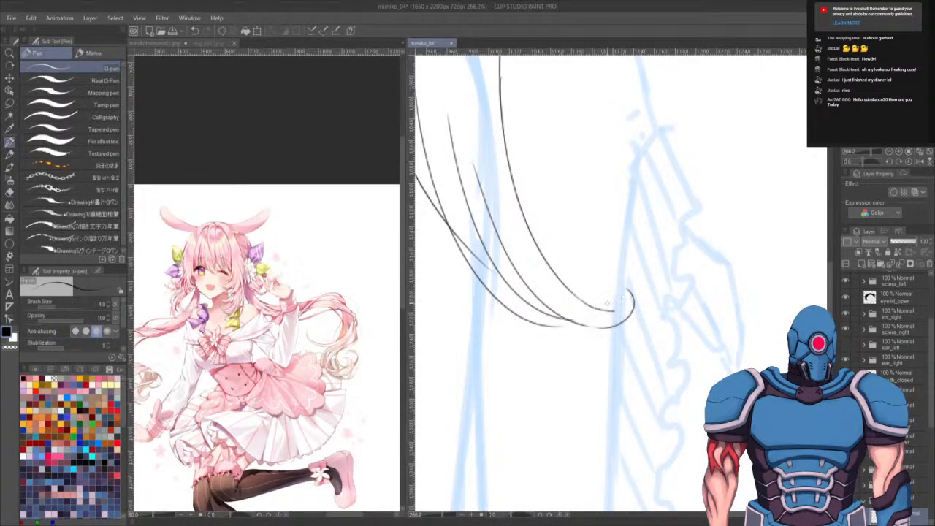
pyautogui.moveTo(615, 312)
pyautogui.mouseDown()
pyautogui.moveTo(627, 292)
pyautogui.moveTo(615, 288)
pyautogui.moveTo(618, 301)
pyautogui.moveTo(605, 263)
pyautogui.moveTo(623, 290)
pyautogui.moveTo(588, 261)
pyautogui.moveTo(592, 253)
pyautogui.moveTo(580, 261)
pyautogui.moveTo(594, 253)
pyautogui.moveTo(581, 276)
pyautogui.mouseUp()
pyautogui.hotkey('ctrl', 'z')
pyautogui.hotkey('ctrl', 'z')
pyautogui.hotkey('ctrl', 'z')
pyautogui.hotkey('ctrl', 'z')
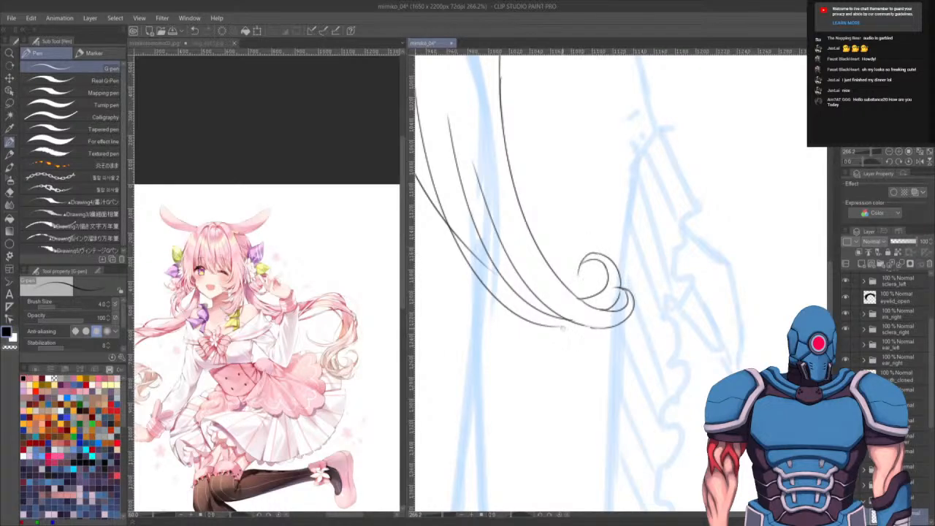
pyautogui.hotkey('ctrl', 'z')
# - Add more curl strokes to the hair tip and erase overlapping lines inside the strands
pyautogui.moveTo(557, 327); pyautogui.dragTo(578, 323)
pyautogui.moveTo(610, 255); pyautogui.dragTo(612, 257)
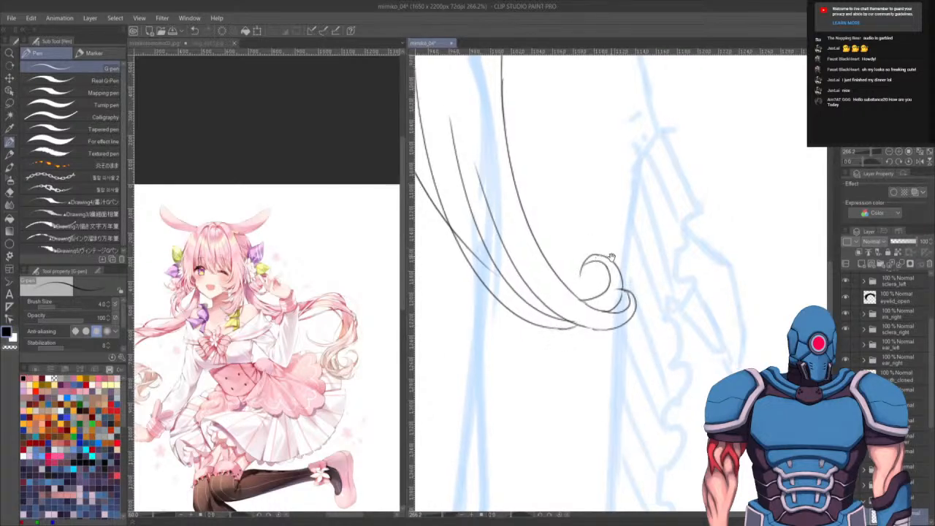
pyautogui.hotkey('ctrl', 'z')
pyautogui.moveTo(552, 328); pyautogui.dragTo(583, 324)
pyautogui.moveTo(624, 301)
pyautogui.mouseDown()
pyautogui.moveTo(648, 321)
pyautogui.moveTo(649, 342)
pyautogui.mouseUp()
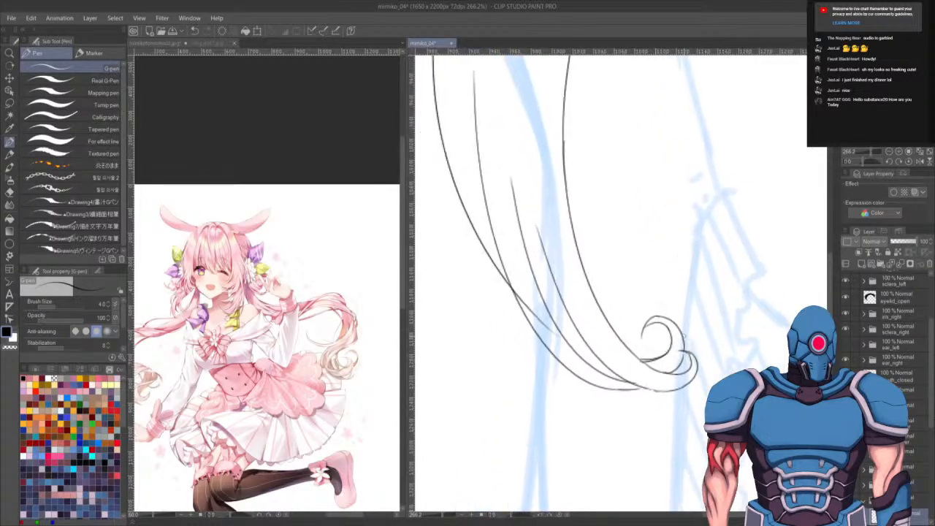
pyautogui.press('e')
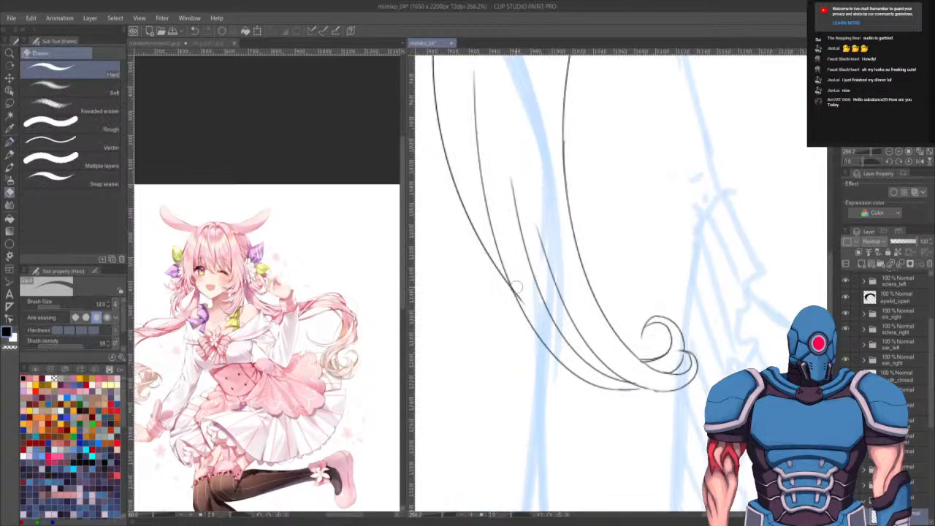
pyautogui.moveTo(512, 279); pyautogui.dragTo(620, 407)
pyautogui.moveTo(556, 175); pyautogui.dragTo(664, 390)
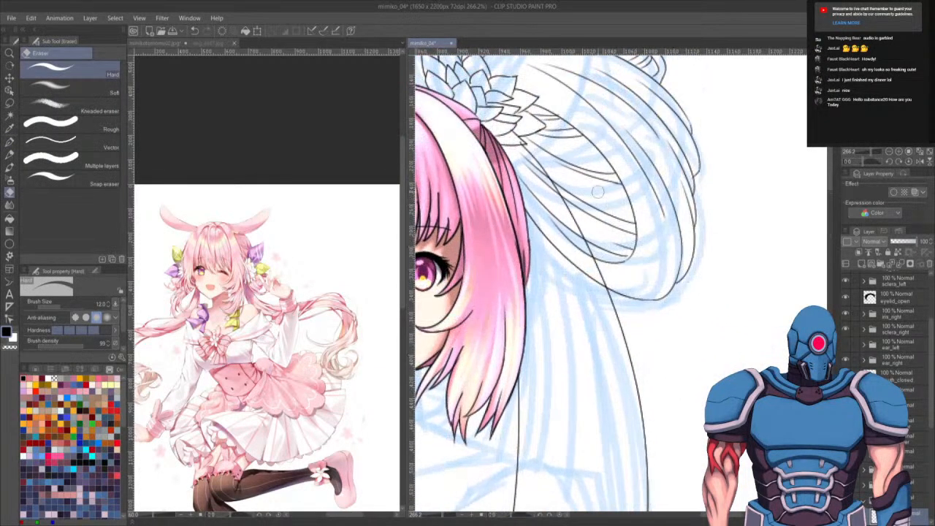
# - Ink the long hair strands hanging beside the face below the flower ornament with the G-pen
pyautogui.press('p')
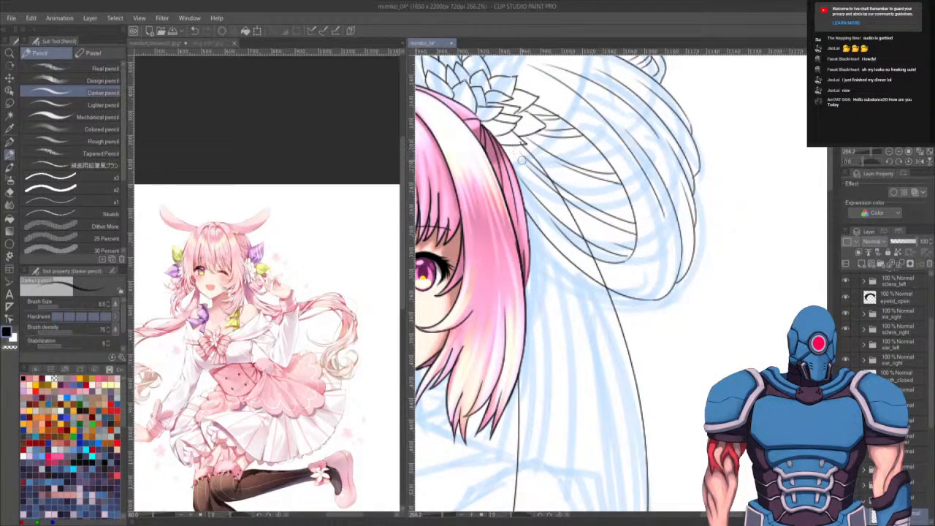
pyautogui.press('p')
pyautogui.moveTo(515, 148); pyautogui.dragTo(606, 414)
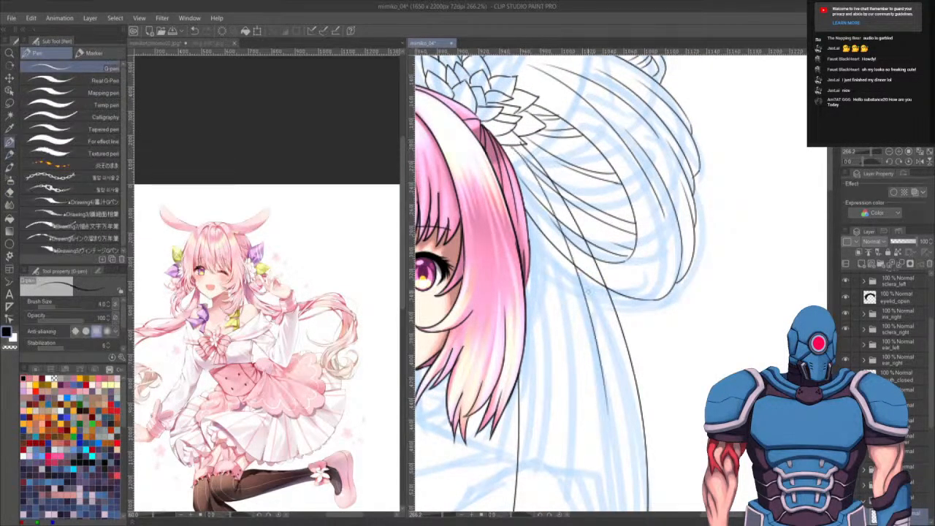
pyautogui.moveTo(547, 209); pyautogui.dragTo(593, 485)
pyautogui.moveTo(647, 394); pyautogui.dragTo(672, 237)
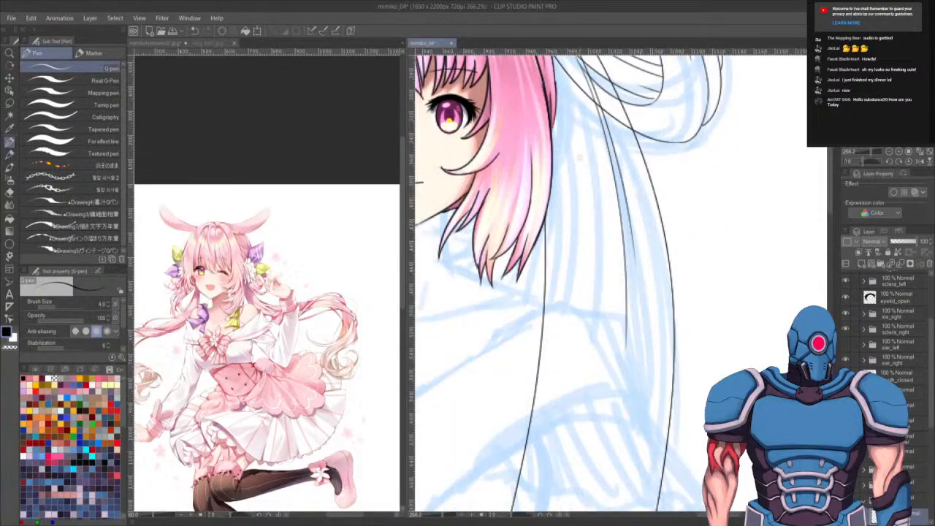
pyautogui.moveTo(575, 162); pyautogui.dragTo(559, 439)
pyautogui.scroll(3, 680, 302)
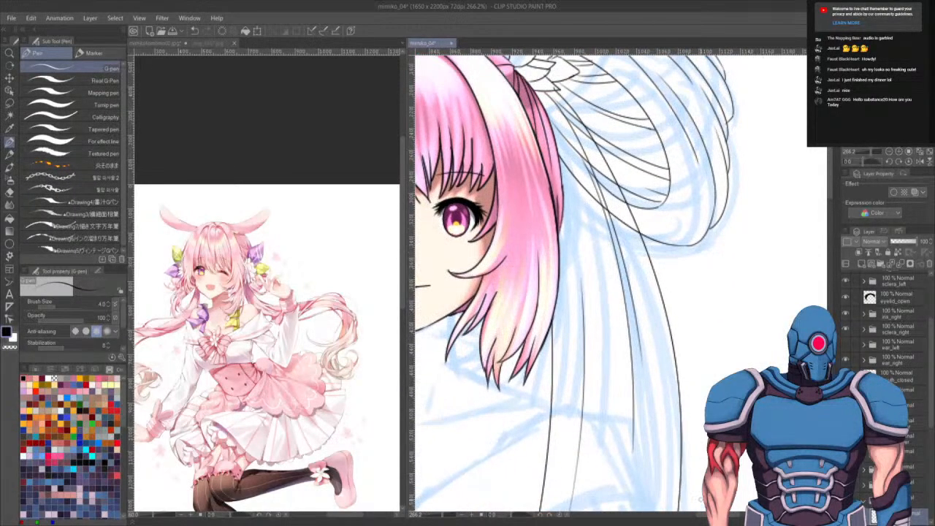
# - Toggle the visibility of the hair and face colour layers in the layer panel to check the lineart
pyautogui.press('e')
pyautogui.scroll(3, 672, 380)
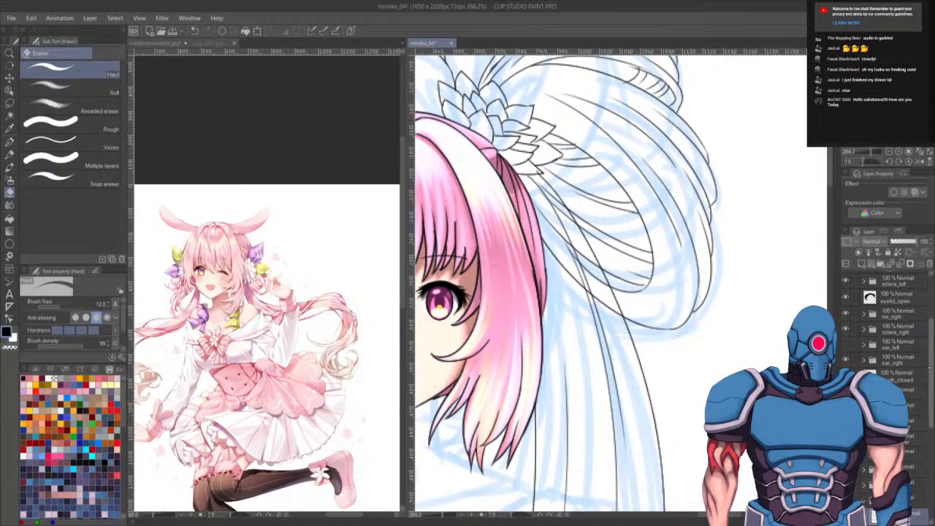
pyautogui.scroll(2, 888, 329)
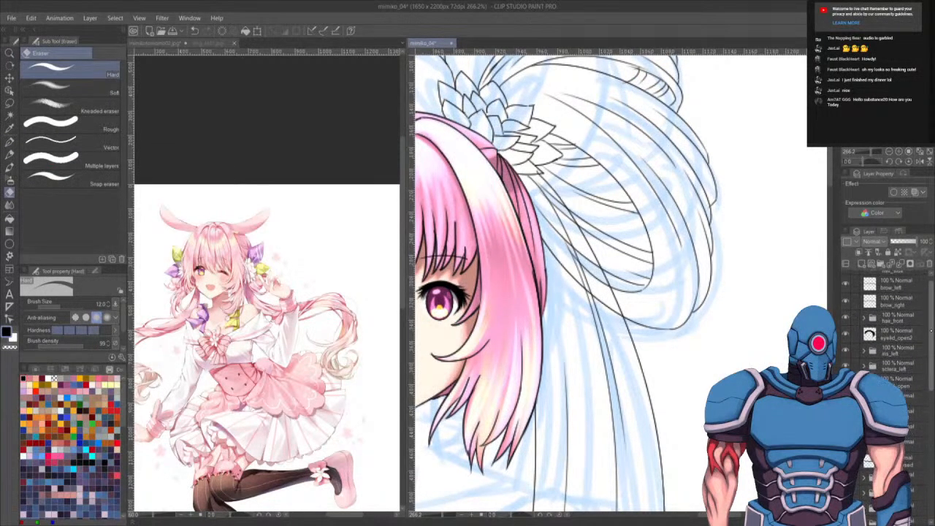
pyautogui.moveTo(931, 331); pyautogui.dragTo(931, 336)
pyautogui.click(846, 468)
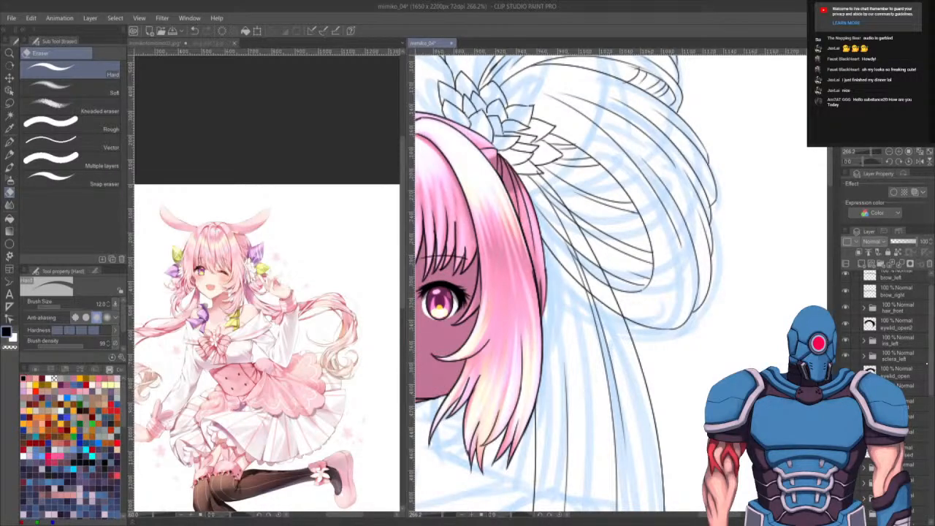
pyautogui.moveTo(931, 358); pyautogui.dragTo(931, 352)
pyautogui.click(846, 277)
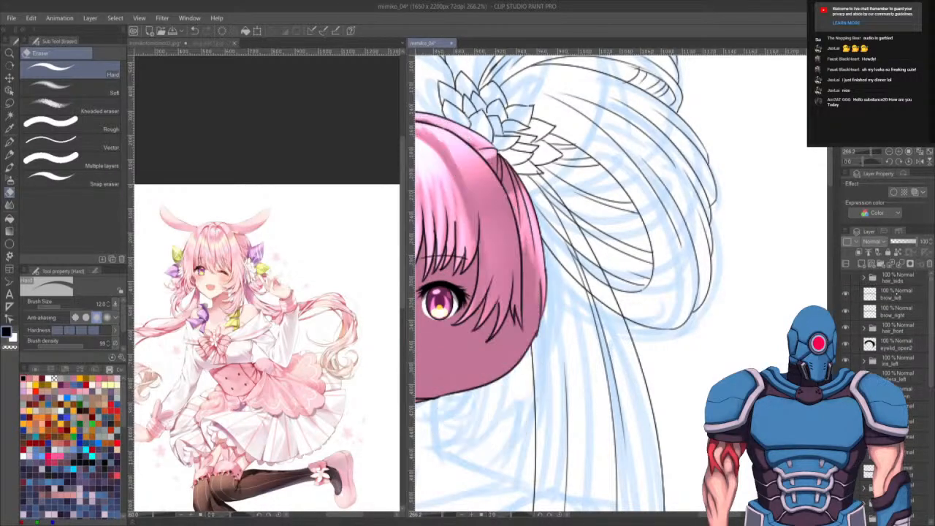
pyautogui.click(845, 327)
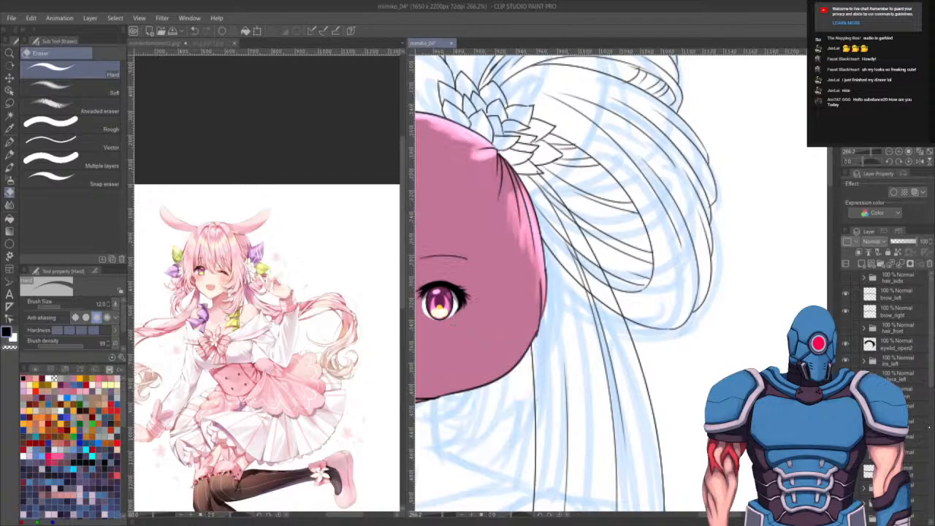
pyautogui.scroll(-5, 888, 329)
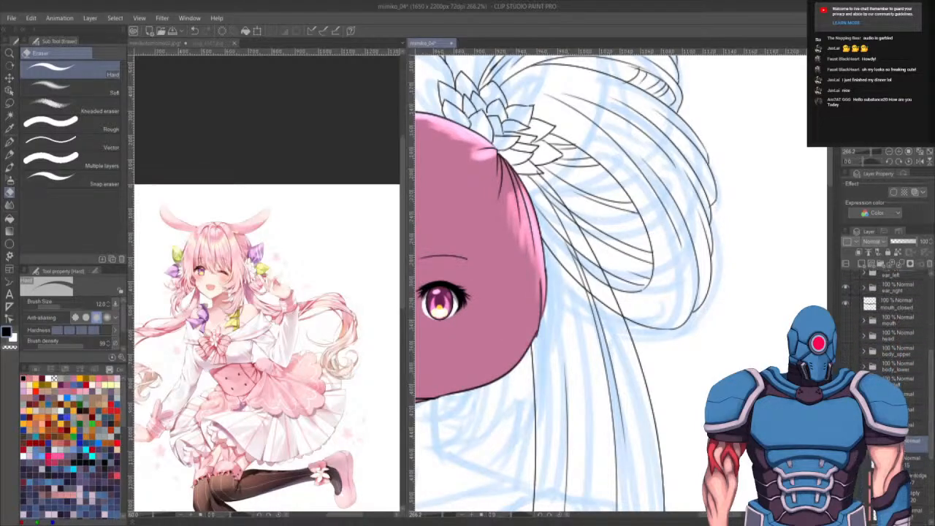
# - Ink another hair strand under the flower ornament and erase stray line ends with a smaller eraser
pyautogui.moveTo(602, 415); pyautogui.dragTo(615, 440)
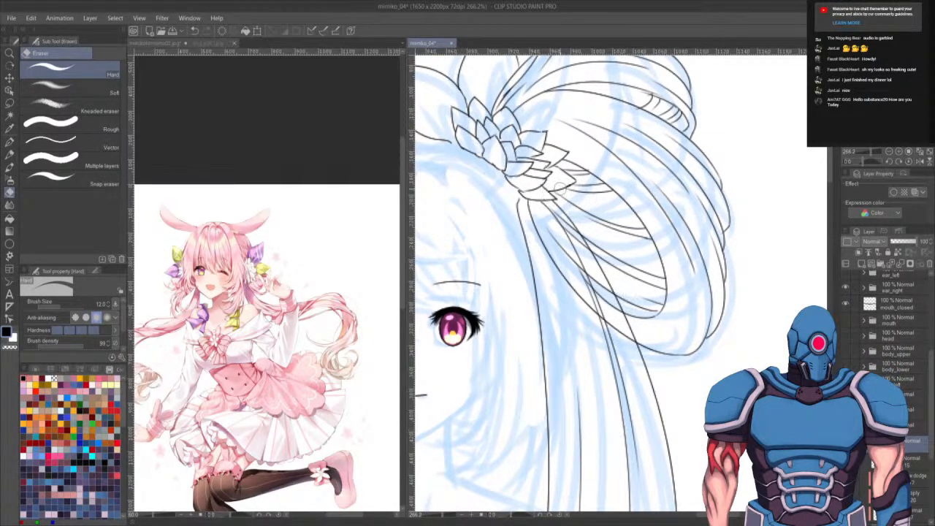
pyautogui.press('p')
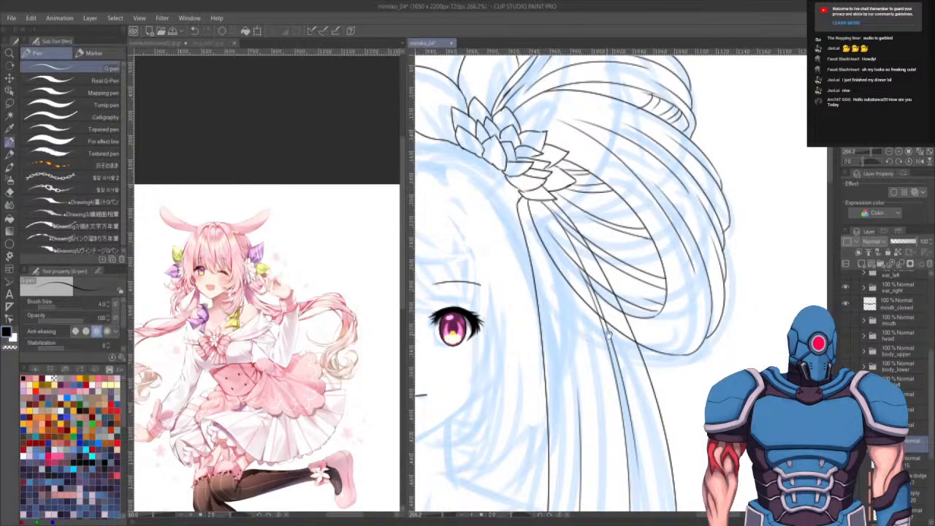
pyautogui.moveTo(608, 335); pyautogui.dragTo(640, 413)
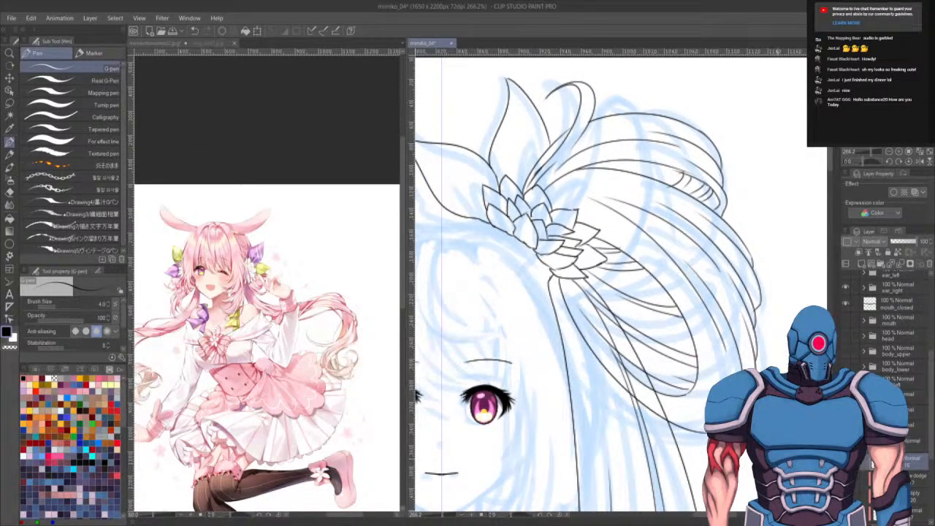
pyautogui.press('e')
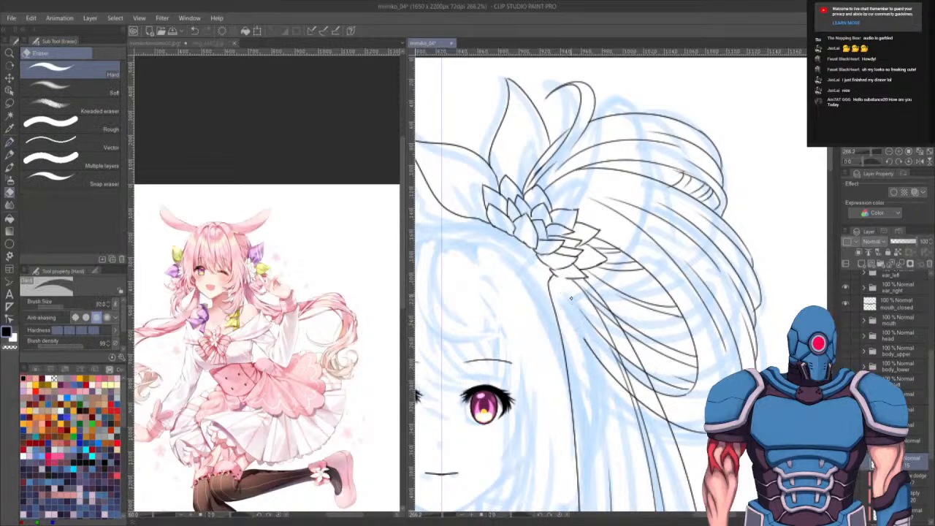
pyautogui.hotkey('ctrl', 'z')
pyautogui.press('[')
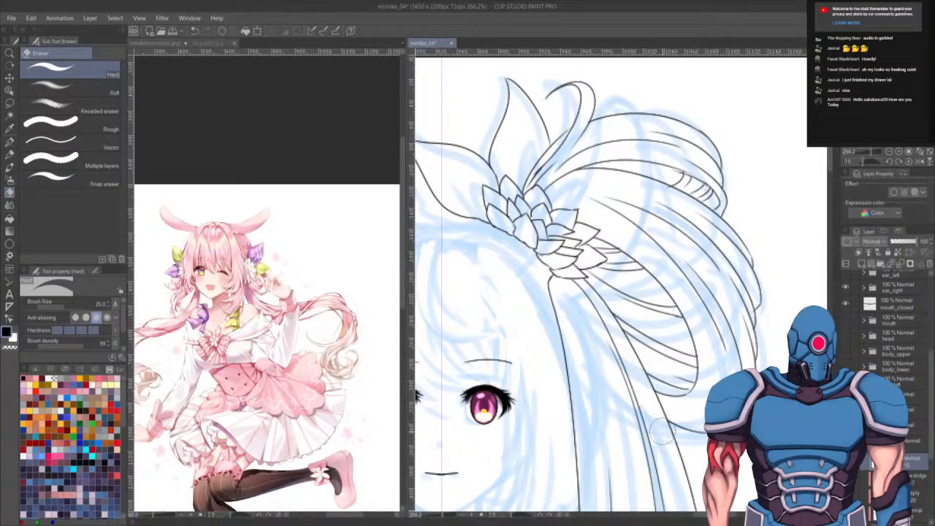
pyautogui.moveTo(653, 380); pyautogui.dragTo(688, 290)
# - Zoom out to review the inked hair and flower ornament on the whole figure
pyautogui.scroll(-2, 659, 316)
pyautogui.scroll(-5, 659, 319)
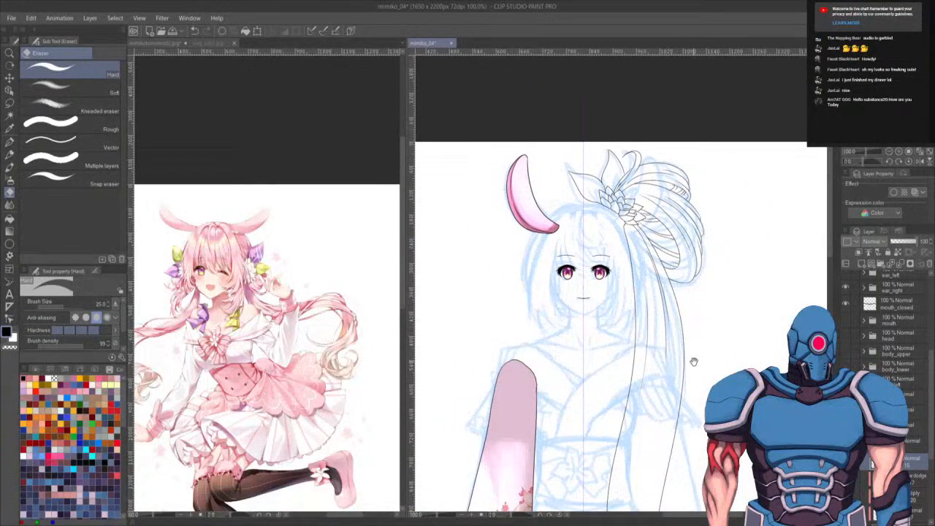
pyautogui.scroll(3, 693, 362)
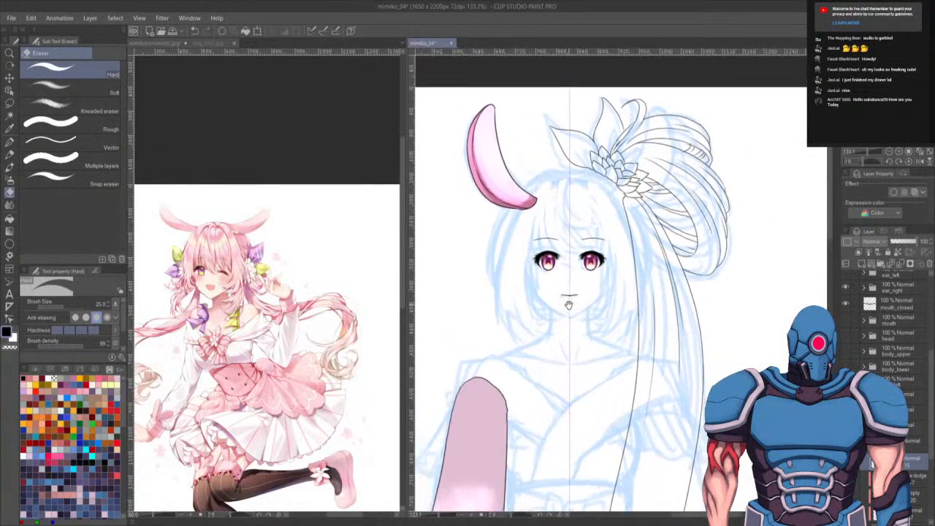
pyautogui.scroll(3, 569, 304)
pyautogui.scroll(-4, 577, 307)
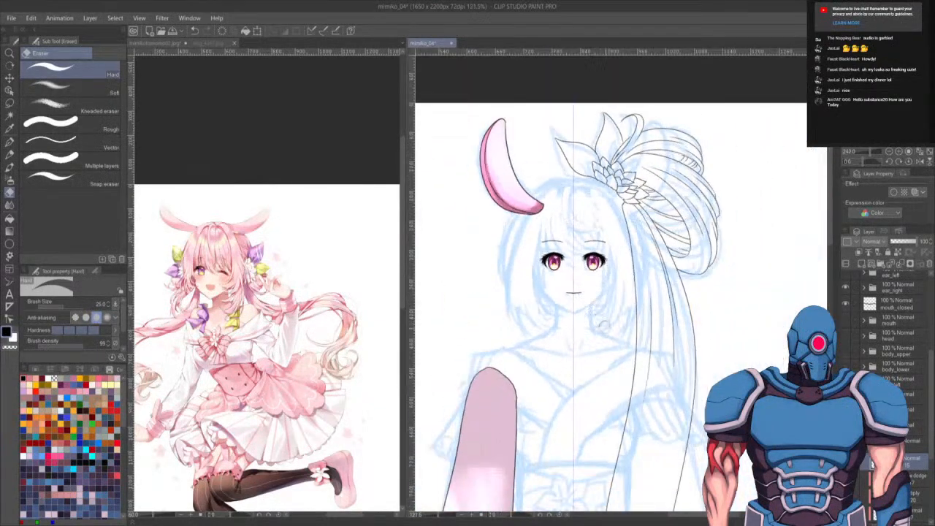
pyautogui.scroll(2, 609, 307)
pyautogui.scroll(-4, 609, 307)
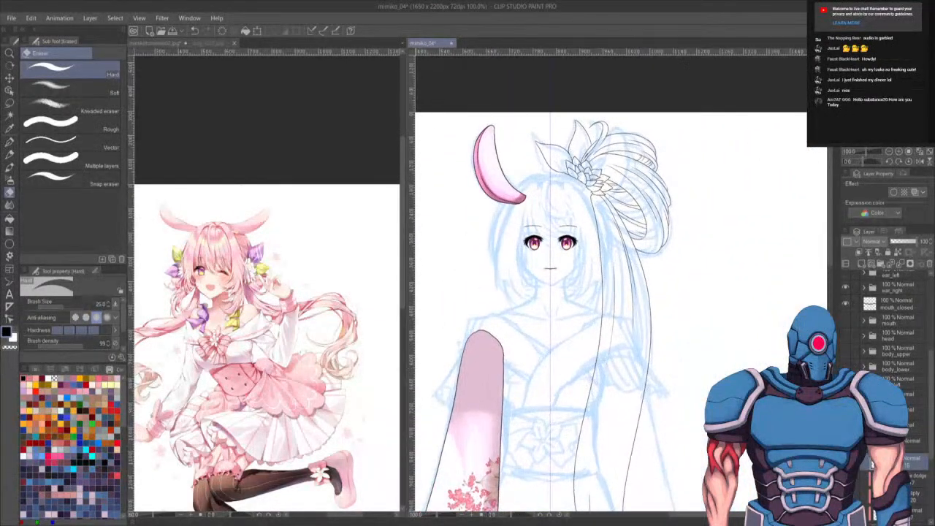
# - Merge the hair lineart layer down and test an auto-selection of the hair area
pyautogui.click(898, 442)
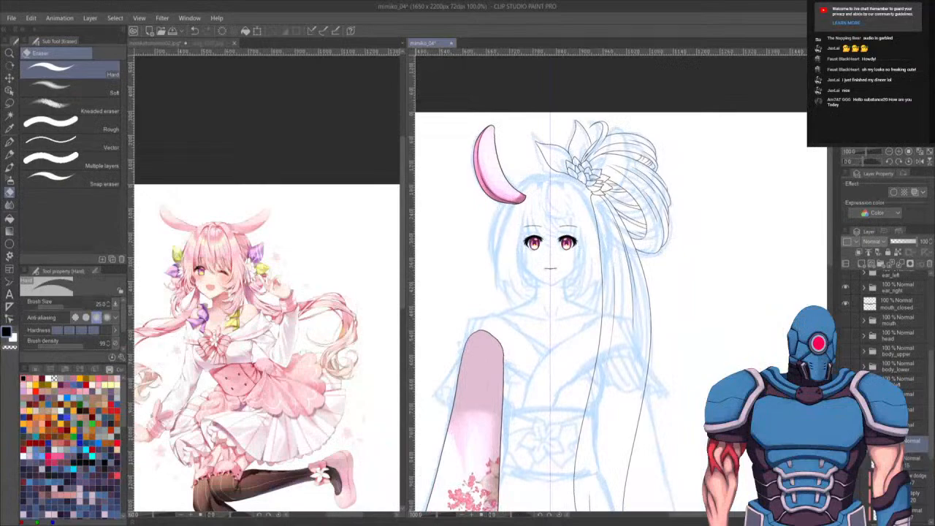
pyautogui.hotkey('ctrl', 'e')
pyautogui.press('w')
pyautogui.click(697, 234)
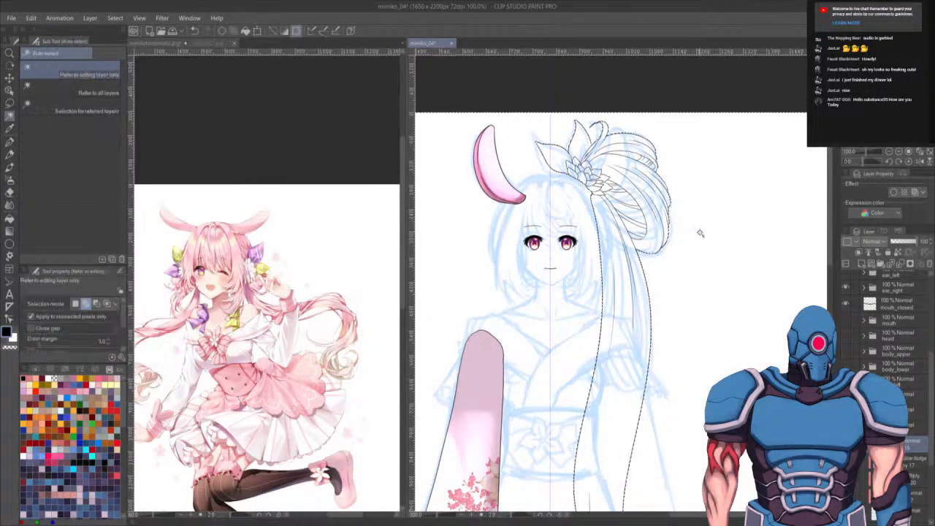
pyautogui.scroll(1, 677, 193)
pyautogui.scroll(3, 676, 192)
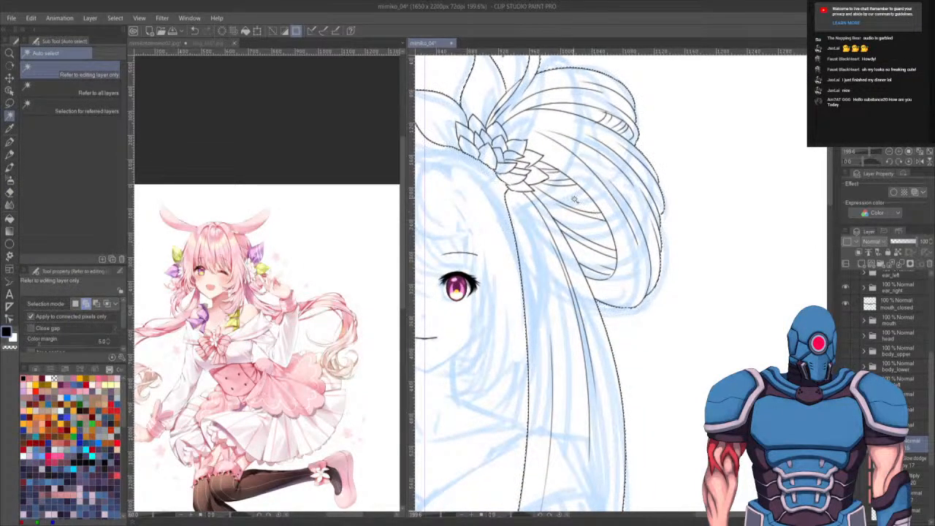
pyautogui.moveTo(673, 241); pyautogui.dragTo(708, 318)
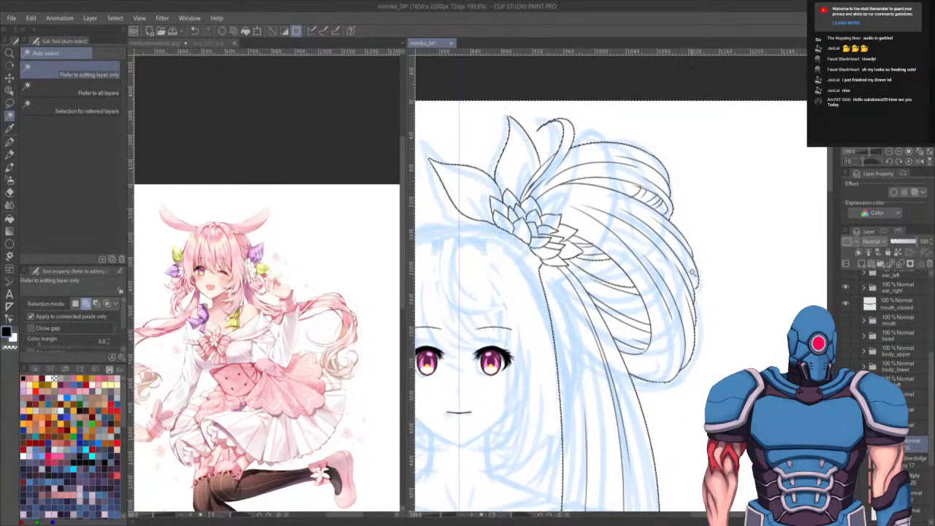
pyautogui.hotkey('ctrl', 'd')
# - Close a gap at the top of the hair lineart with a short G-pen stroke
pyautogui.scroll(3, 697, 215)
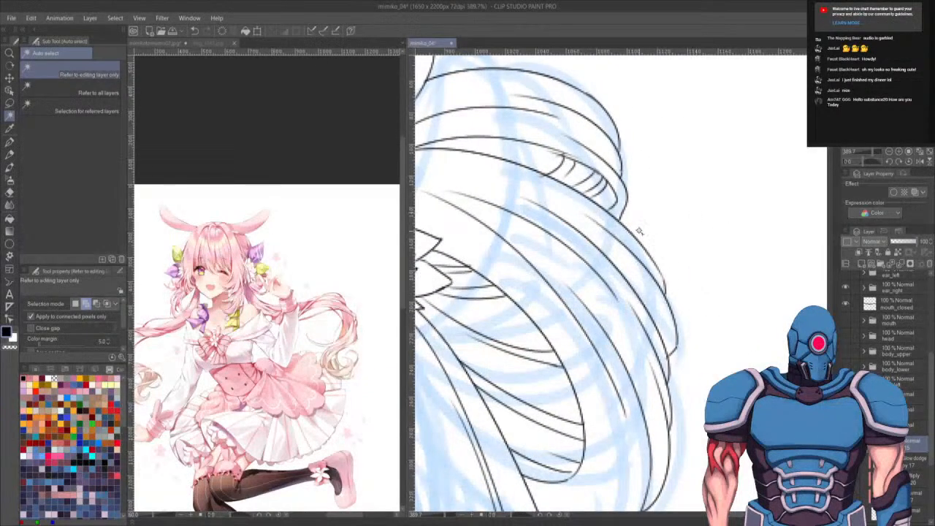
pyautogui.press('p')
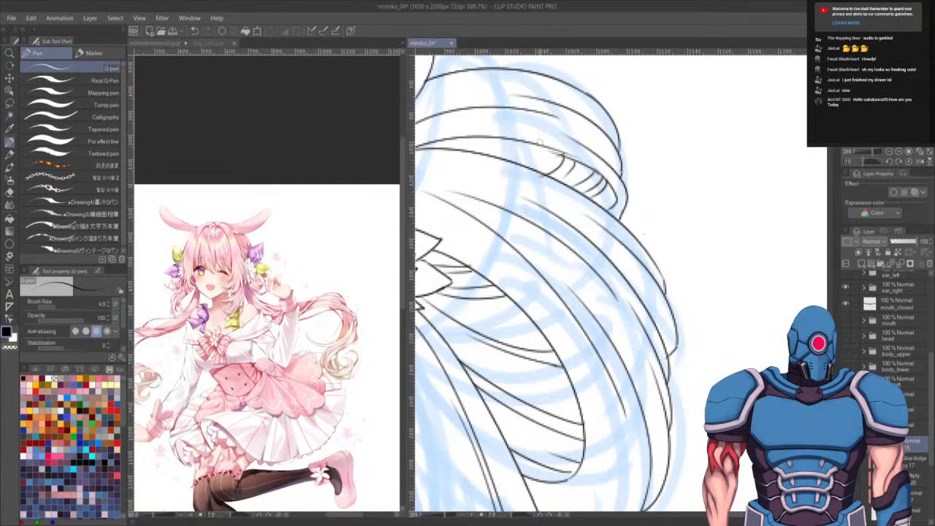
pyautogui.press('x')
pyautogui.press('x')
pyautogui.moveTo(536, 144)
pyautogui.mouseDown()
pyautogui.moveTo(578, 161)
pyautogui.moveTo(565, 169)
pyautogui.mouseUp()
# - Auto-select the hair and flower ornament area and fill it with pink sampled from the bunny ear
pyautogui.press('w')
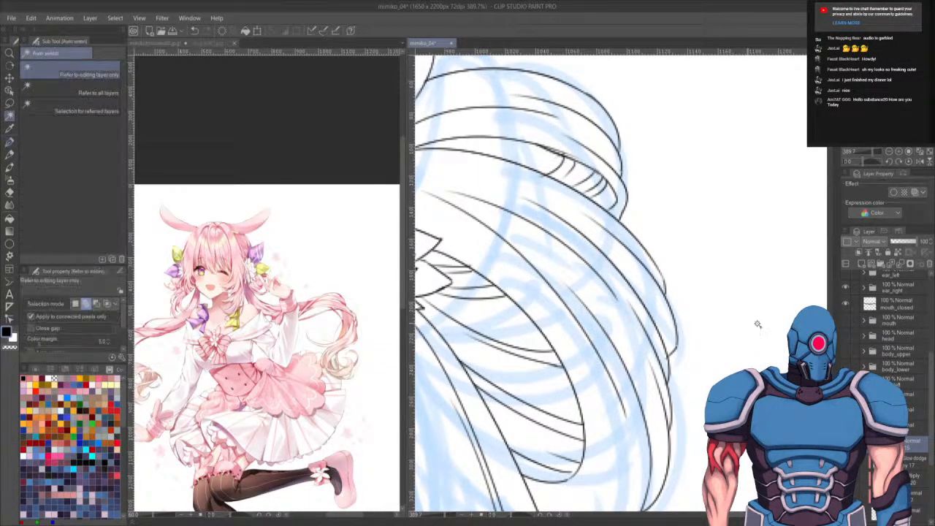
pyautogui.click(700, 238)
pyautogui.scroll(-3, 706, 234)
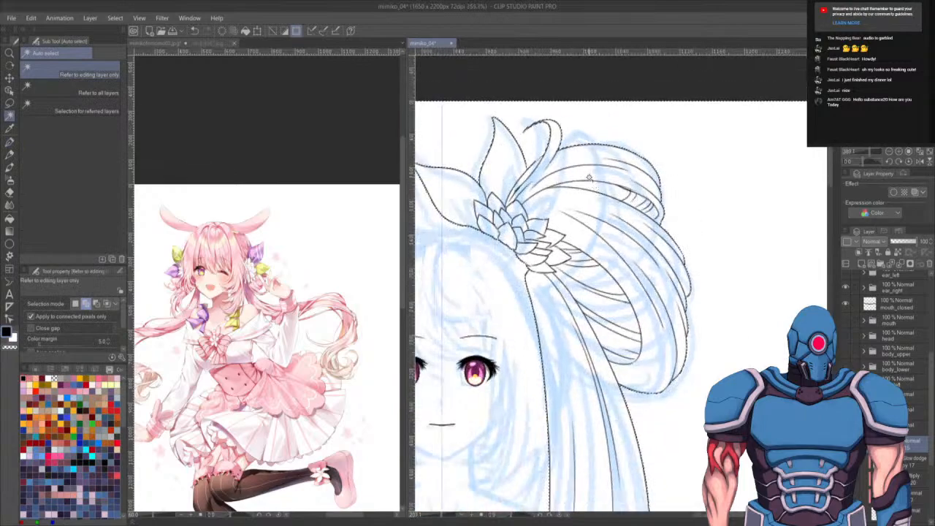
pyautogui.click(598, 189)
pyautogui.click(595, 280)
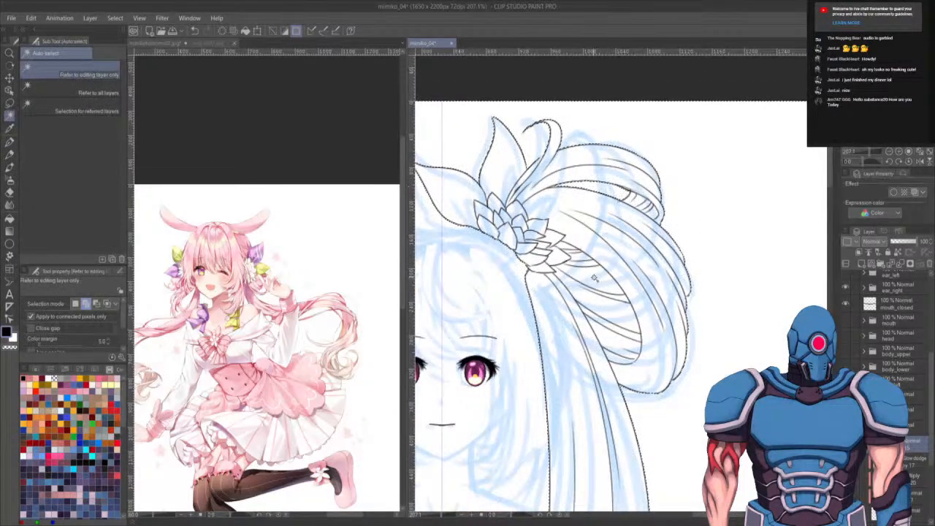
pyautogui.moveTo(686, 330); pyautogui.dragTo(724, 308)
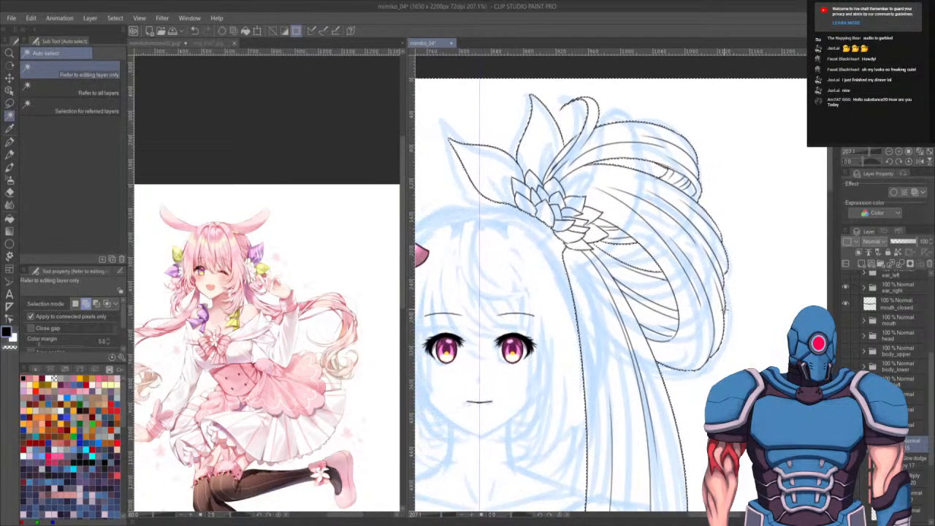
pyautogui.press('g')
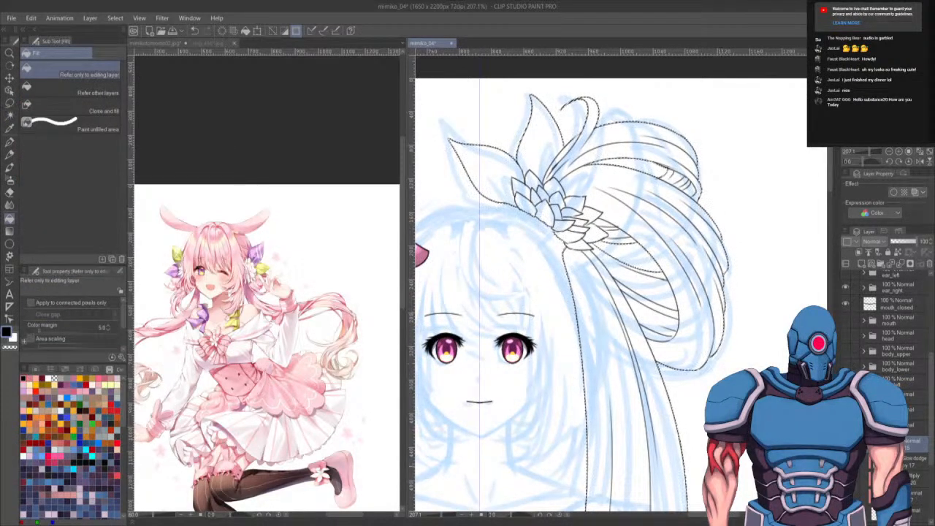
pyautogui.moveTo(546, 300); pyautogui.dragTo(619, 326)
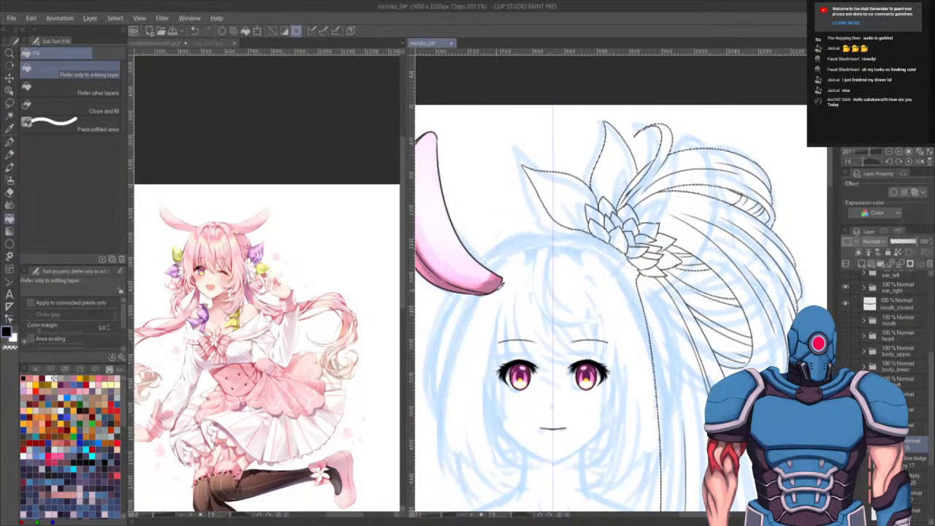
pyautogui.keyDown('alt'); pyautogui.click(497, 284); pyautogui.keyUp('alt')
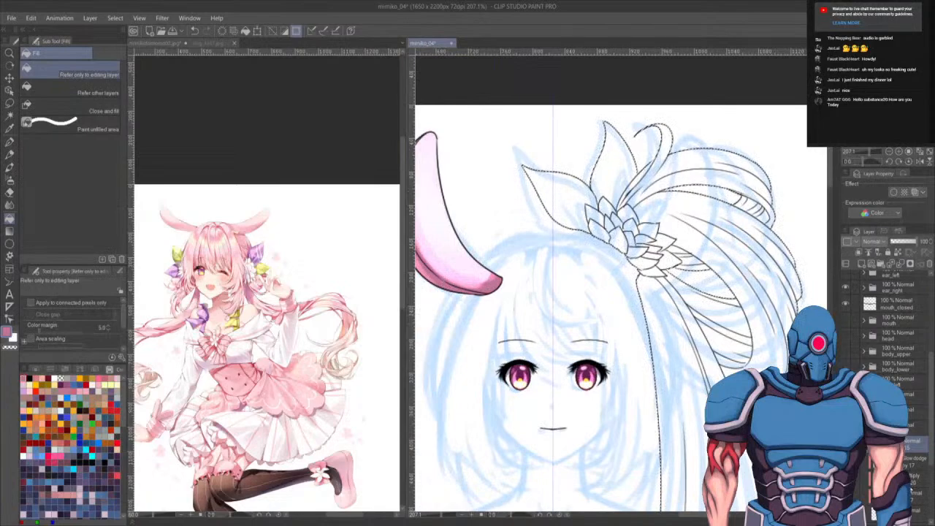
pyautogui.click(915, 513)
pyautogui.click(740, 252)
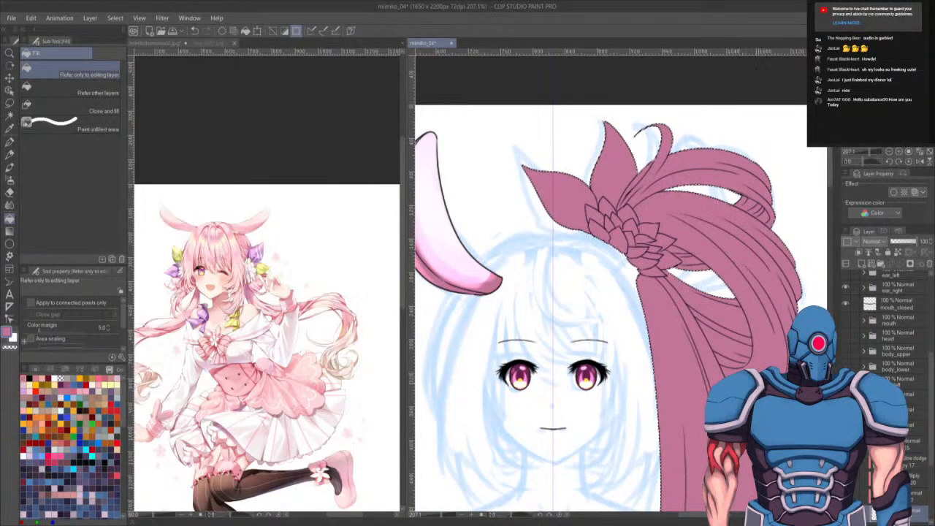
pyautogui.hotkey('ctrl', 'd')
# - Compare the filled hair with the reference image and zoom in on the flower ornament
pyautogui.scroll(-4, 756, 391)
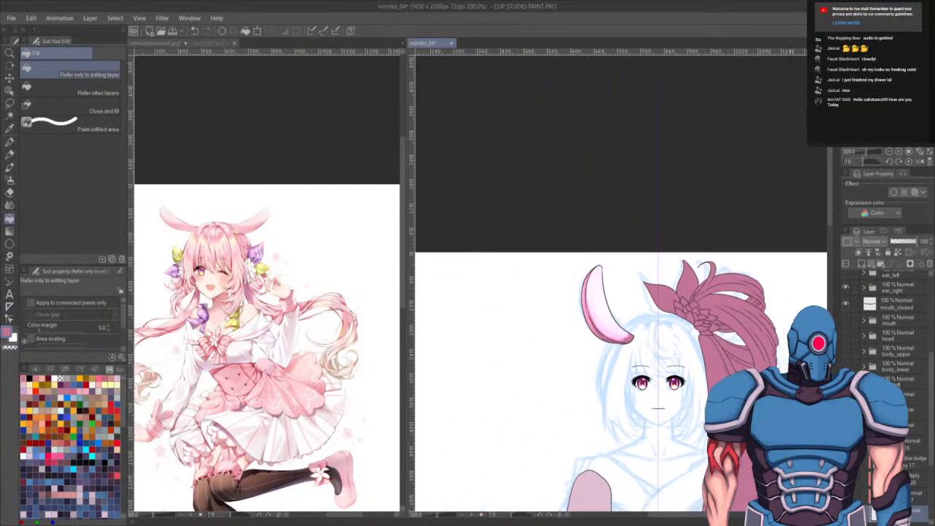
pyautogui.moveTo(756, 391); pyautogui.dragTo(654, 273)
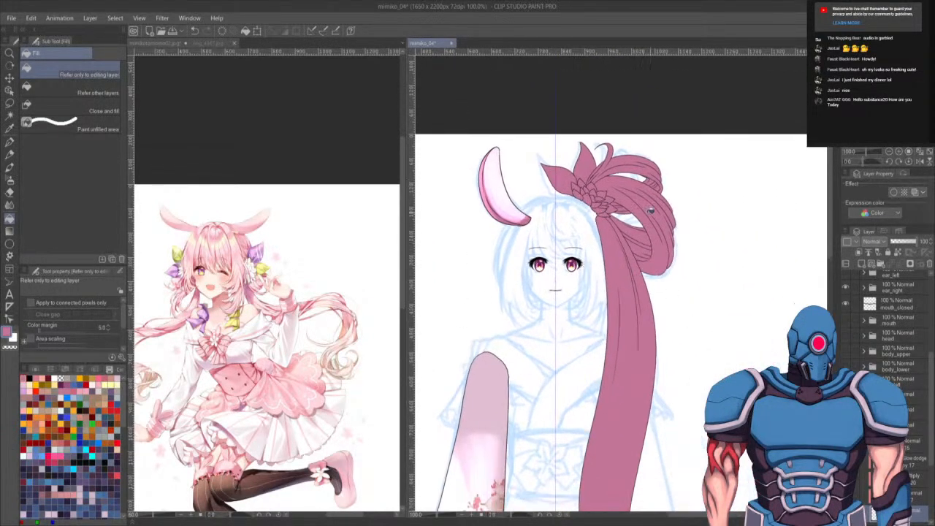
pyautogui.scroll(6, 650, 210)
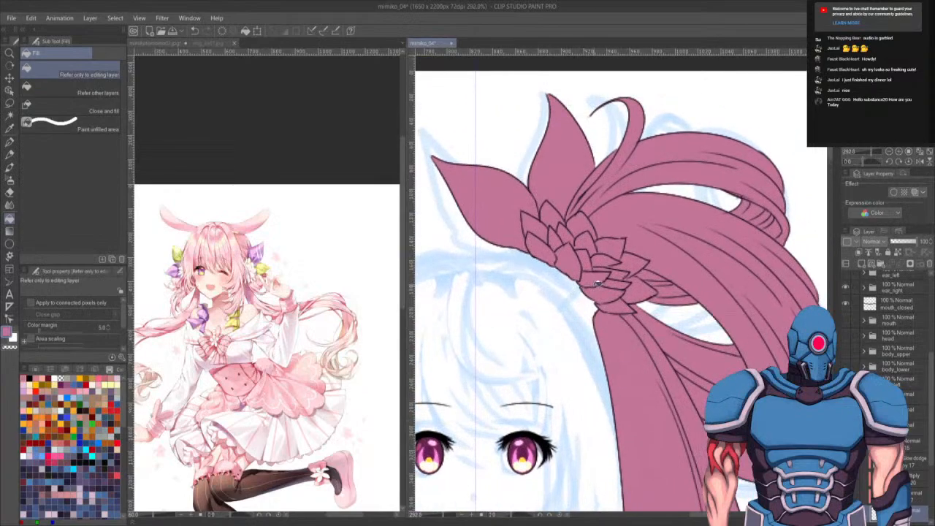
pyautogui.scroll(2, 598, 283)
pyautogui.scroll(-2, 597, 281)
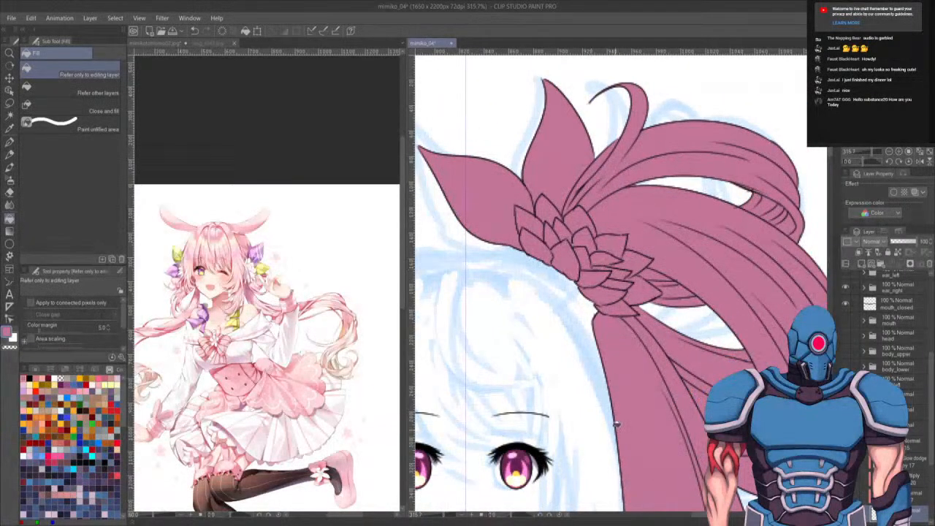
pyautogui.click(289, 203)
pyautogui.scroll(6, 242, 269)
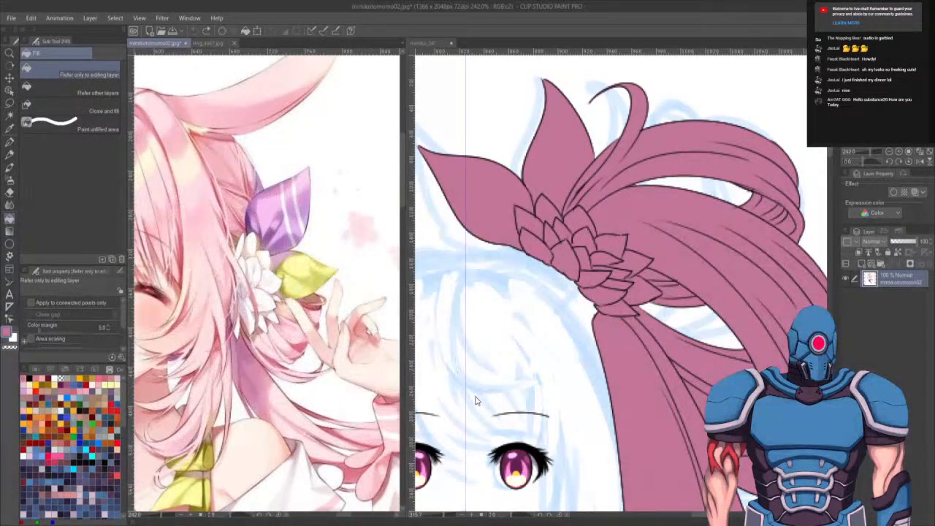
pyautogui.moveTo(477, 401)
pyautogui.mouseDown()
pyautogui.moveTo(553, 330)
pyautogui.moveTo(594, 261)
pyautogui.mouseUp()
pyautogui.moveTo(559, 396); pyautogui.dragTo(695, 55)
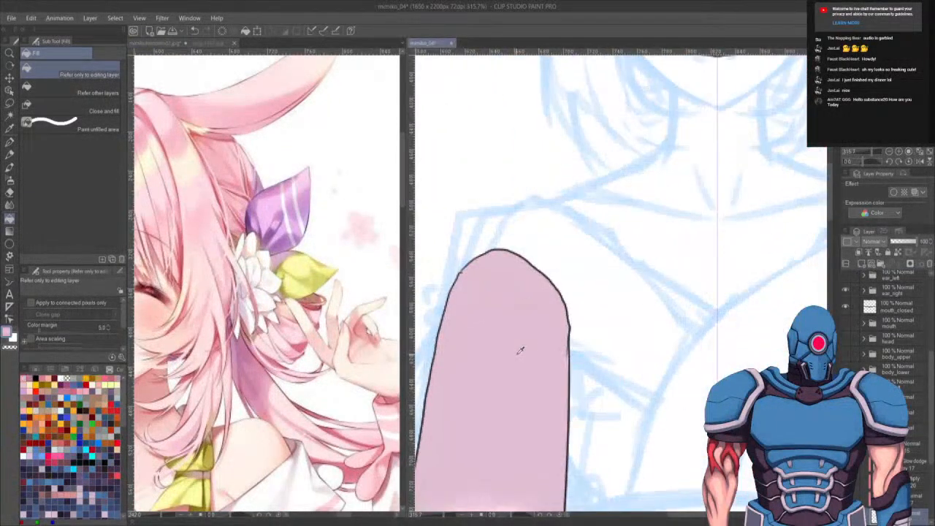
pyautogui.scroll(10, 520, 348)
pyautogui.scroll(2, 572, 310)
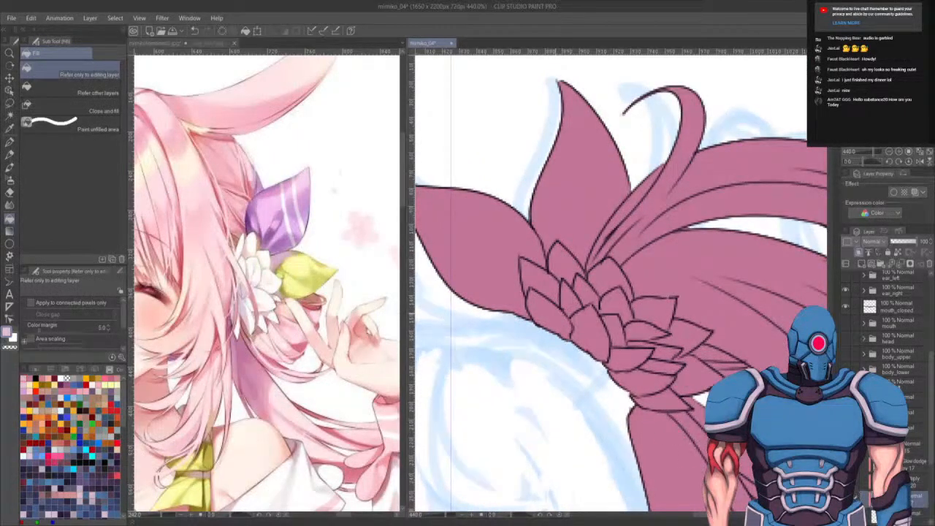
pyautogui.press('p')
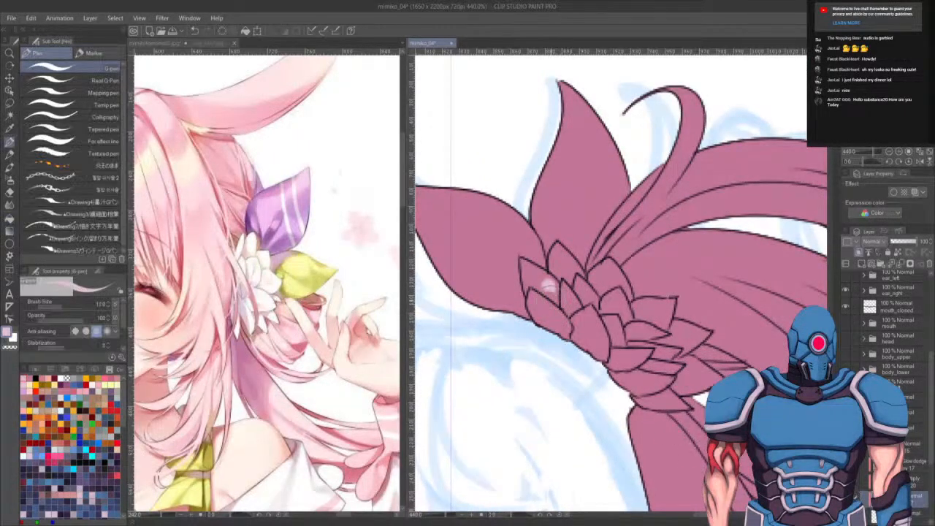
pyautogui.moveTo(549, 288); pyautogui.dragTo(570, 332)
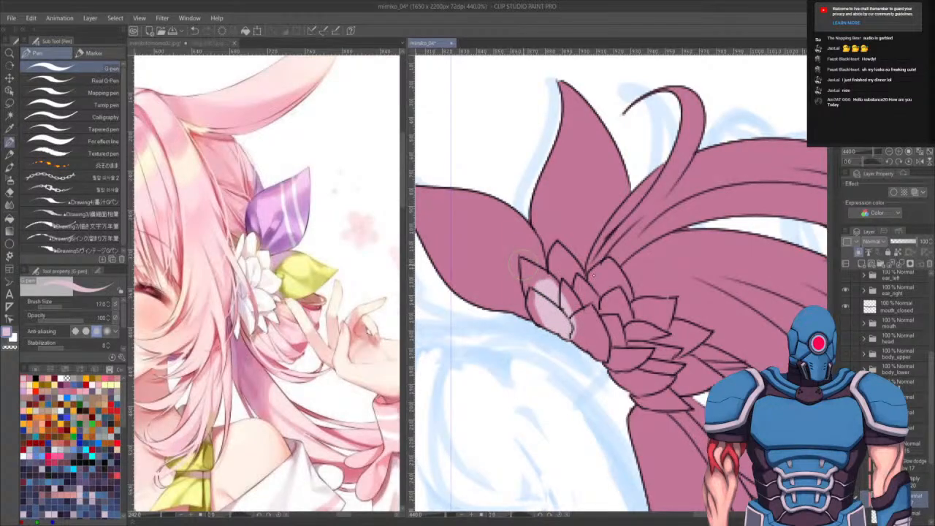
pyautogui.hotkey('ctrl', 'z')
# - Lasso the flower ornament's petals and fill them with light pink
pyautogui.press('m')
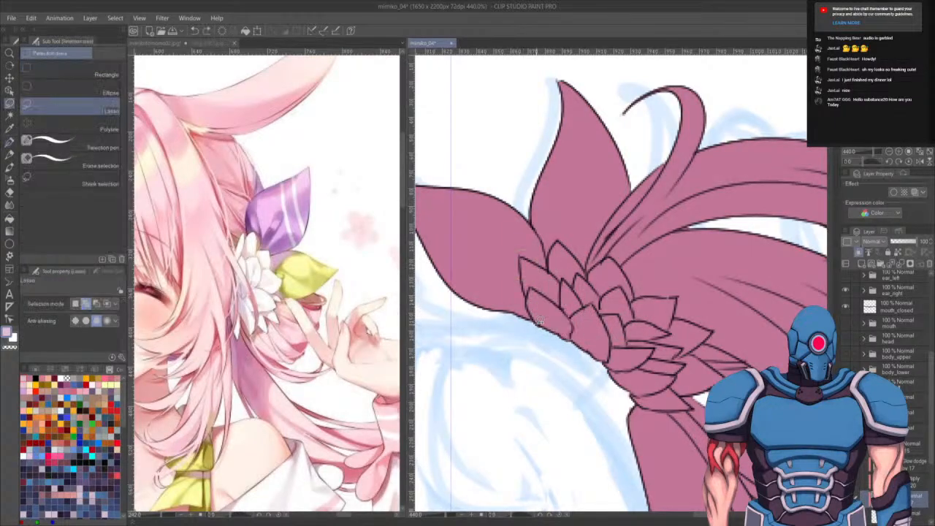
pyautogui.moveTo(529, 295); pyautogui.dragTo(534, 319)
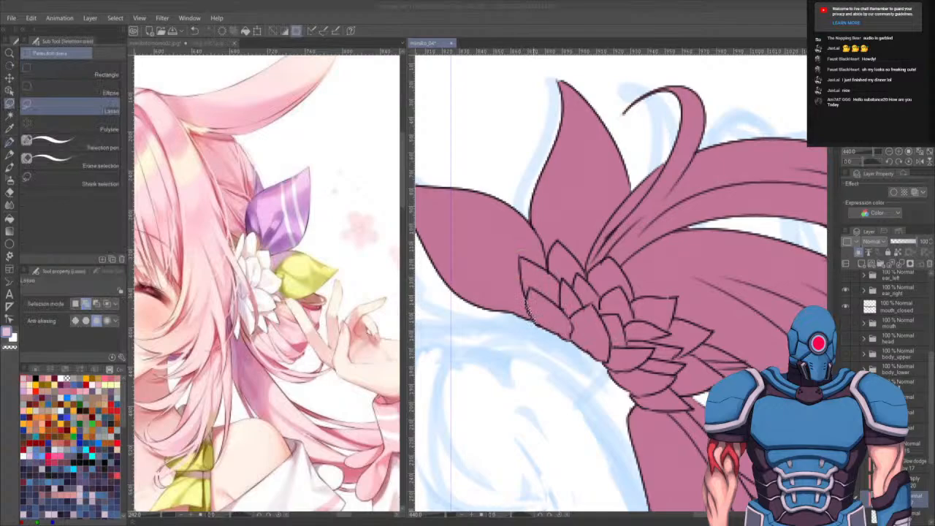
pyautogui.hotkey('ctrl', 'z')
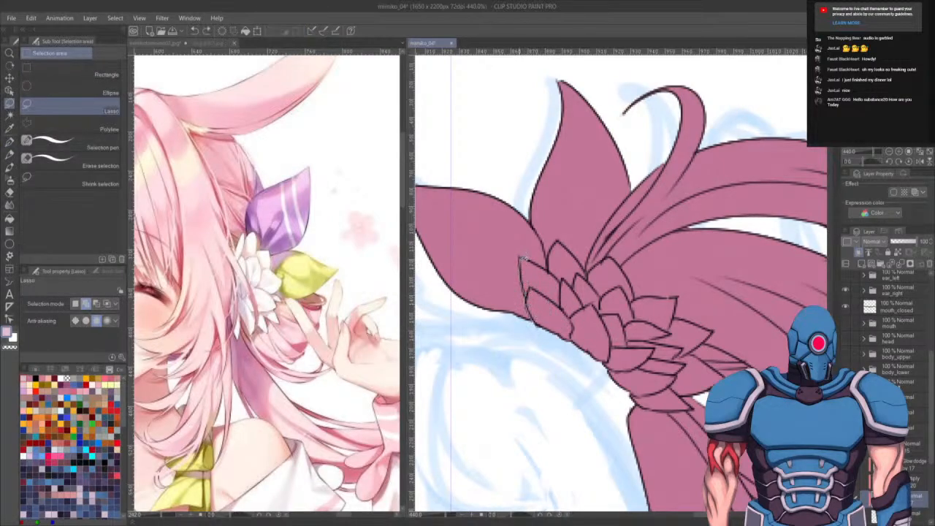
pyautogui.moveTo(577, 349); pyautogui.dragTo(521, 260)
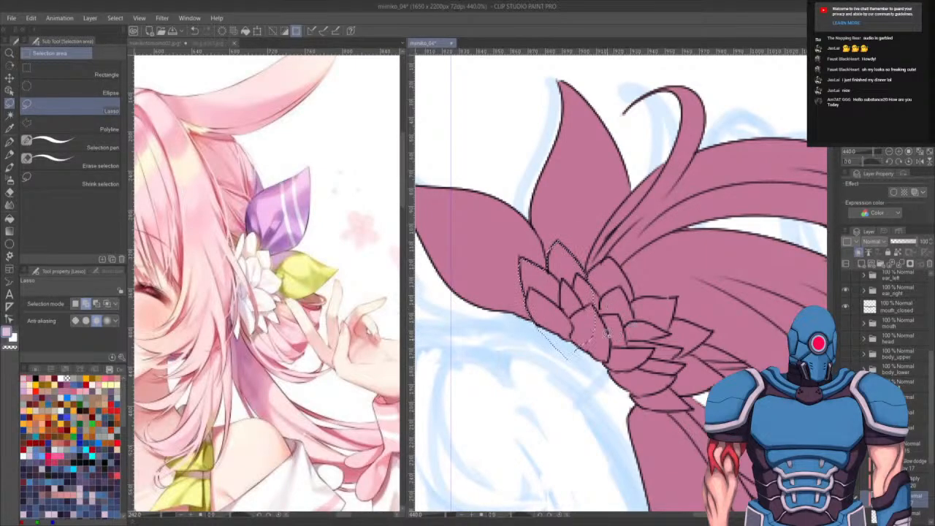
pyautogui.moveTo(573, 389)
pyautogui.mouseDown()
pyautogui.moveTo(615, 403)
pyautogui.moveTo(655, 396)
pyautogui.moveTo(682, 296)
pyautogui.moveTo(635, 286)
pyautogui.mouseUp()
pyautogui.moveTo(693, 321)
pyautogui.mouseDown()
pyautogui.moveTo(713, 329)
pyautogui.moveTo(710, 360)
pyautogui.moveTo(729, 373)
pyautogui.moveTo(687, 396)
pyautogui.moveTo(698, 404)
pyautogui.moveTo(689, 407)
pyautogui.moveTo(634, 406)
pyautogui.mouseUp()
pyautogui.press('g')
pyautogui.click(645, 342)
pyautogui.hotkey('ctrl', 'd')
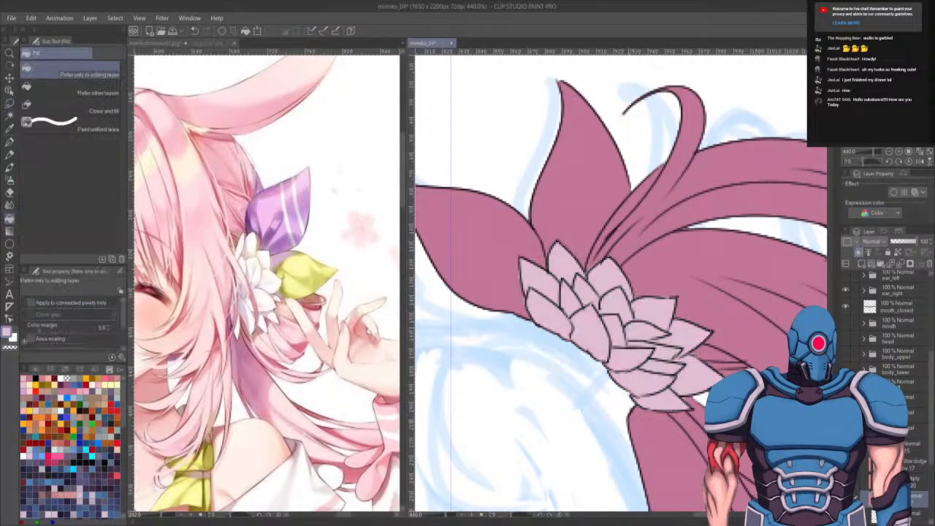
# - Sample purple from the reference's ribbon and fill the ornament's left leaf-shaped loop with it
pyautogui.moveTo(551, 421); pyautogui.dragTo(574, 424)
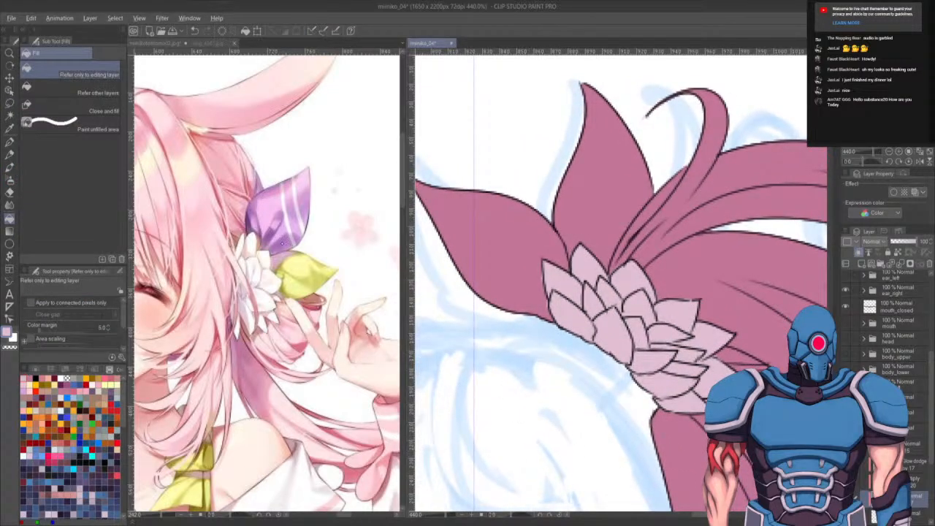
pyautogui.click(282, 243)
pyautogui.keyDown('alt'); pyautogui.click(282, 242); pyautogui.keyUp('alt')
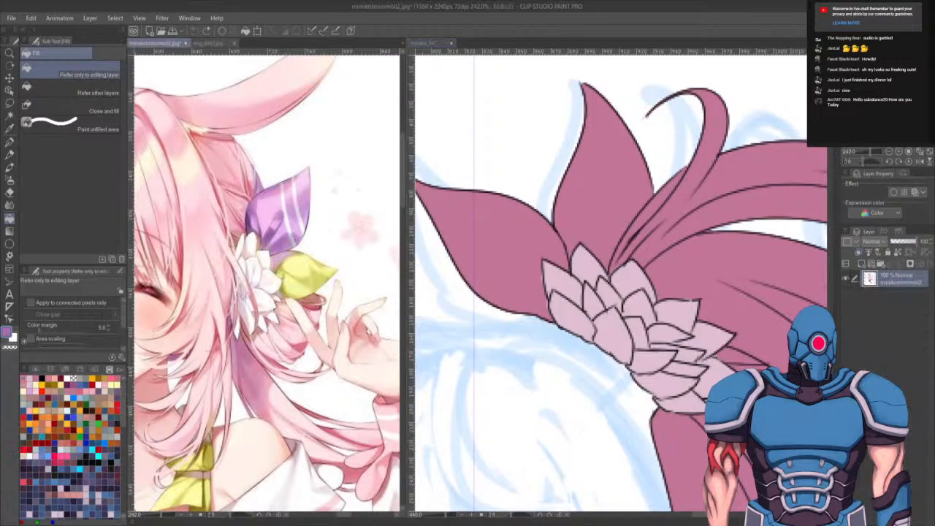
pyautogui.press('m')
pyautogui.click(539, 184)
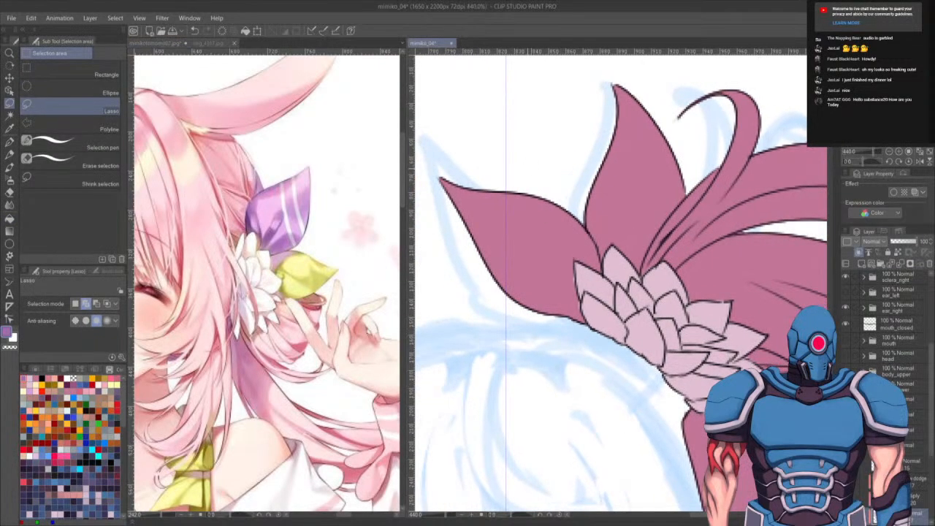
pyautogui.click(255, 217)
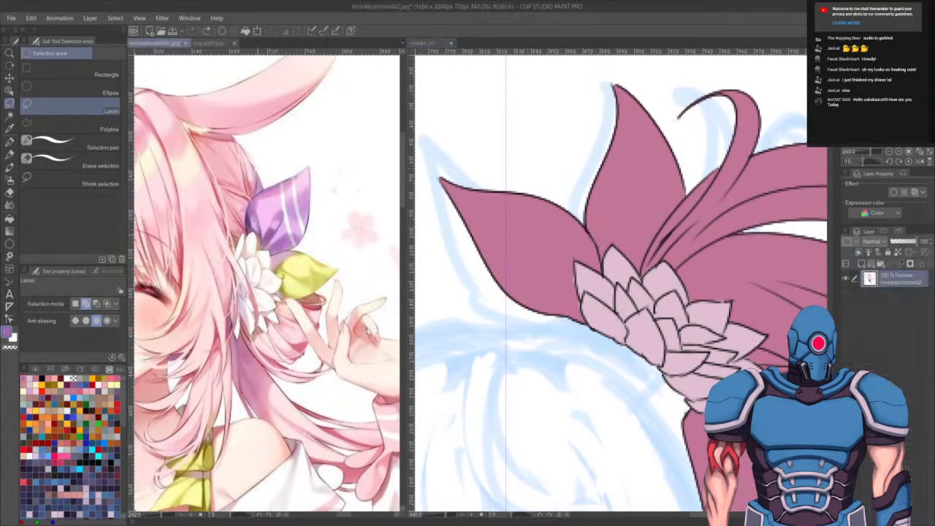
pyautogui.rightClick(253, 218)
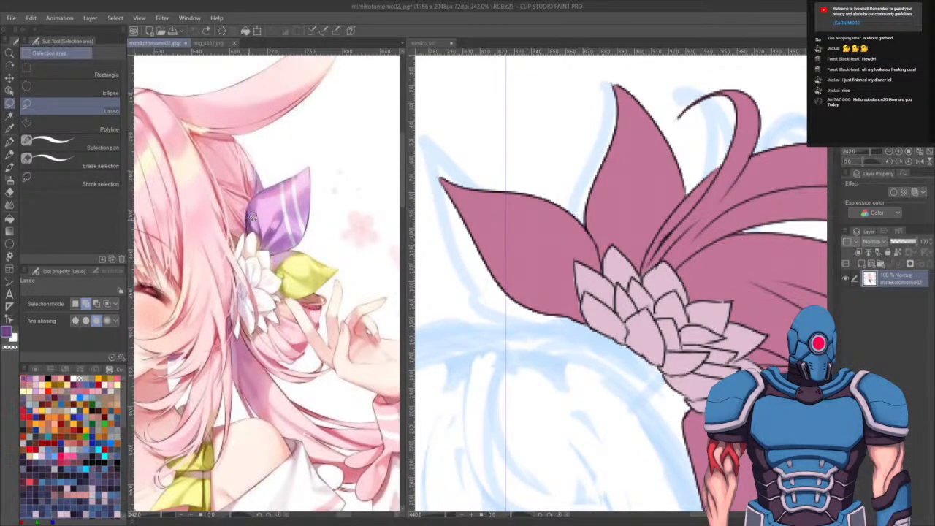
pyautogui.click(576, 189)
pyautogui.moveTo(577, 189)
pyautogui.mouseDown()
pyautogui.moveTo(605, 271)
pyautogui.moveTo(482, 333)
pyautogui.moveTo(573, 191)
pyautogui.mouseUp()
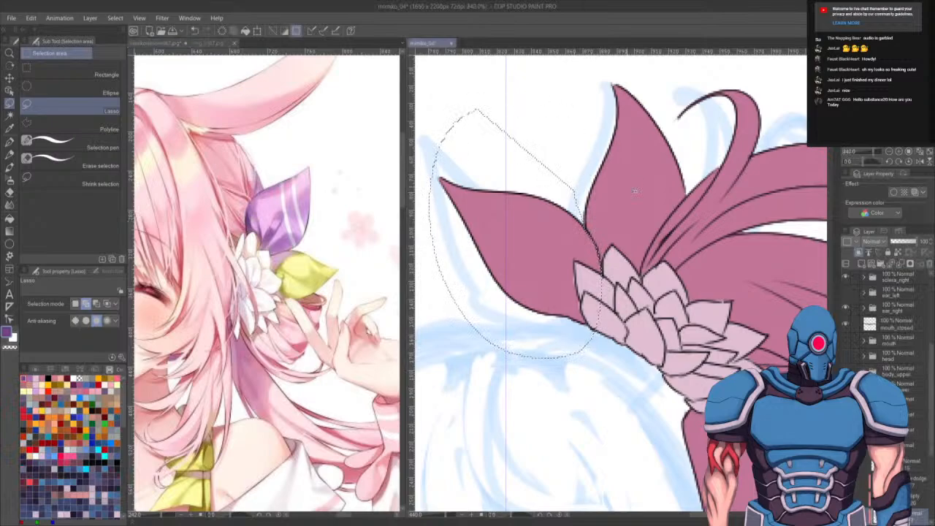
pyautogui.press('g')
pyautogui.click(494, 306)
pyautogui.hotkey('ctrl', 'd')
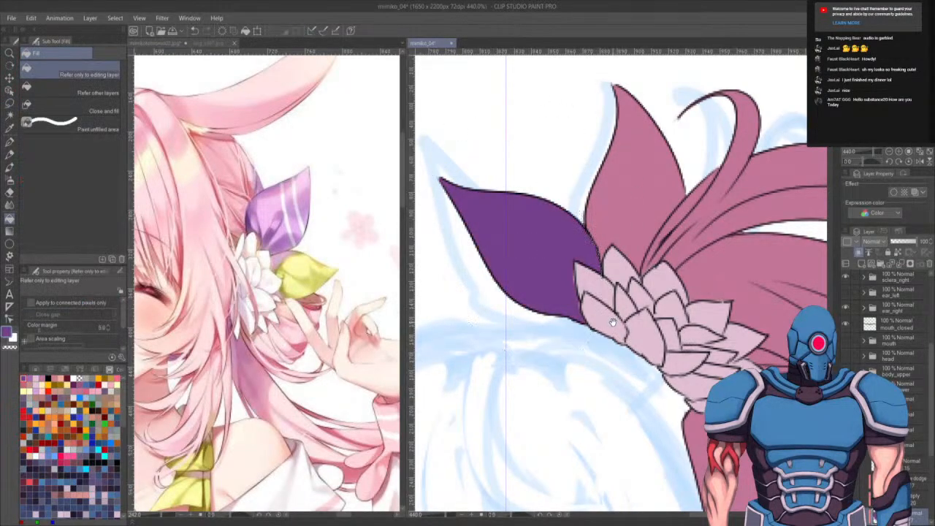
# - Sample yellow from the reference's leaf, lasso the ornament's right leaf-shaped loop and fill it with that yellow
pyautogui.moveTo(623, 333); pyautogui.dragTo(602, 349)
pyautogui.press('p')
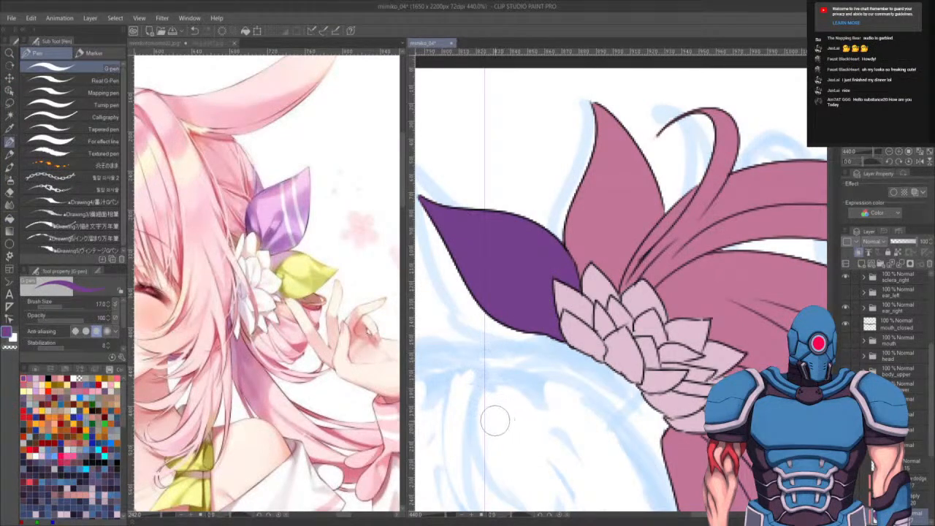
pyautogui.click(285, 266)
pyautogui.keyDown('alt'); pyautogui.click(285, 268); pyautogui.keyUp('alt')
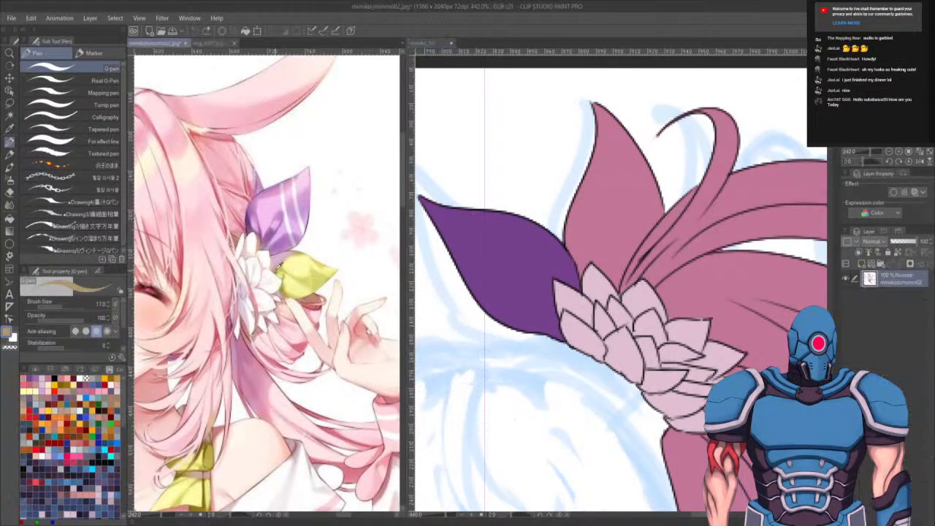
pyautogui.keyDown('alt'); pyautogui.click(287, 284); pyautogui.keyUp('alt')
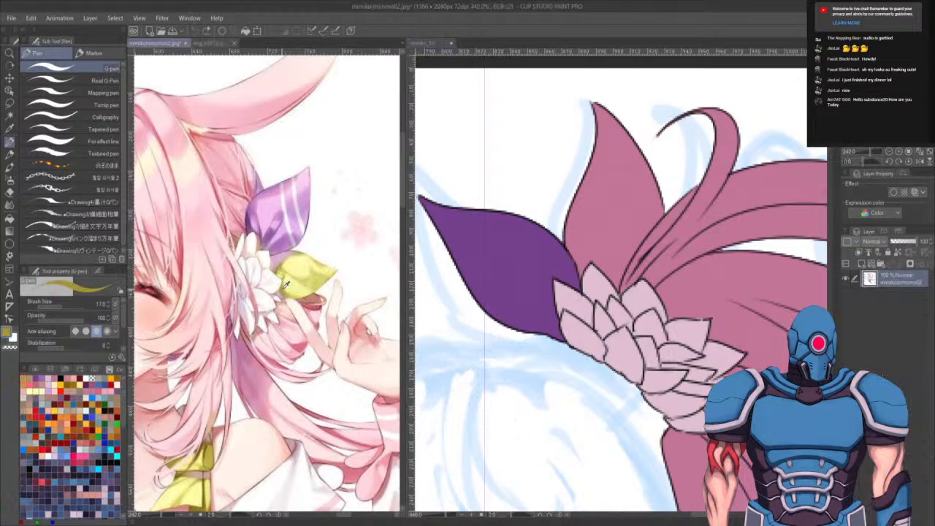
pyautogui.click(652, 316)
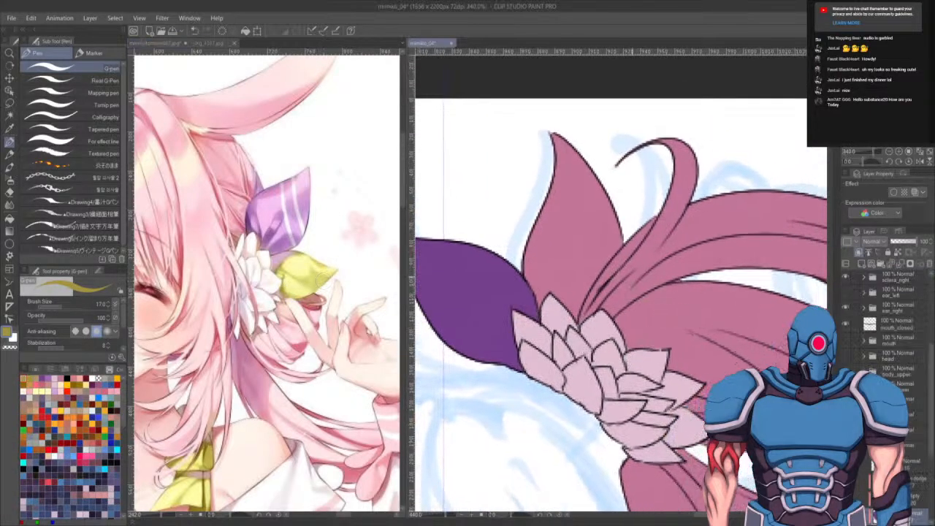
pyautogui.press('m')
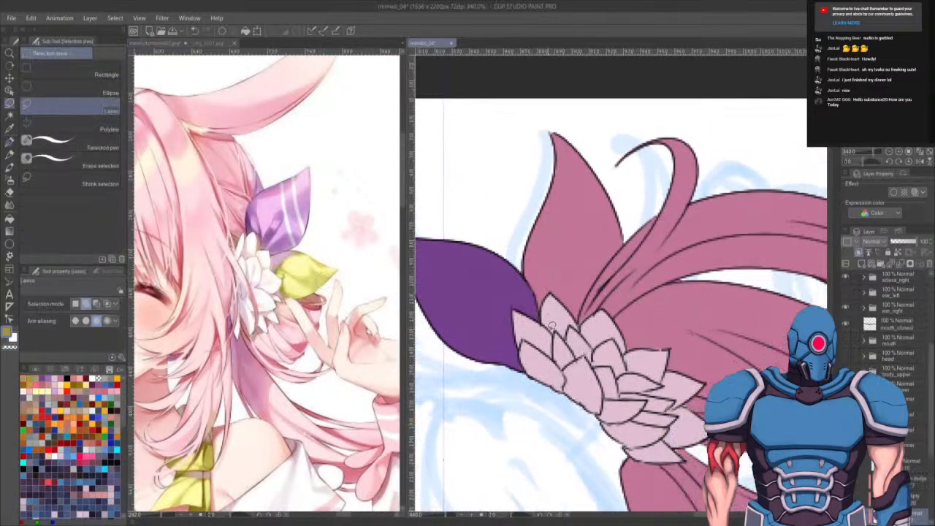
pyautogui.moveTo(545, 325)
pyautogui.mouseDown()
pyautogui.moveTo(497, 221)
pyautogui.moveTo(551, 112)
pyautogui.moveTo(595, 134)
pyautogui.moveTo(635, 217)
pyautogui.moveTo(581, 332)
pyautogui.mouseUp()
pyautogui.press('g')
pyautogui.click(568, 293)
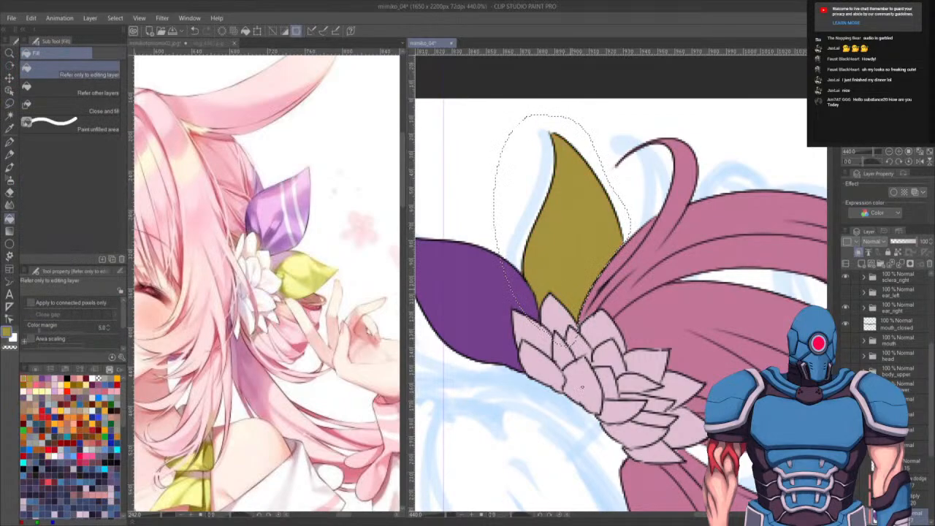
# - Deselect and toggle the head, mouth and body layers' visibility to preview the face and kimono colours with the hair
pyautogui.hotkey('ctrl', 'd')
pyautogui.moveTo(532, 386); pyautogui.dragTo(593, 214)
pyautogui.scroll(-8, 588, 349)
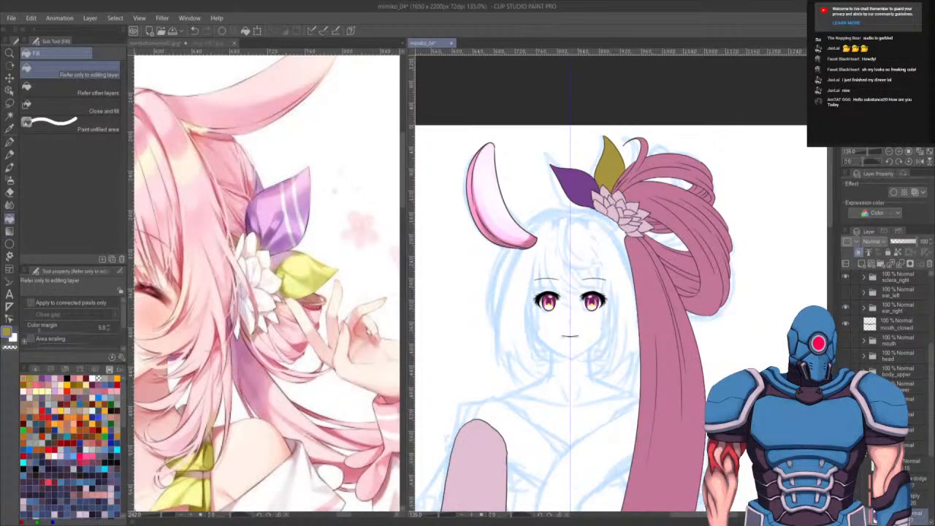
pyautogui.click(845, 418)
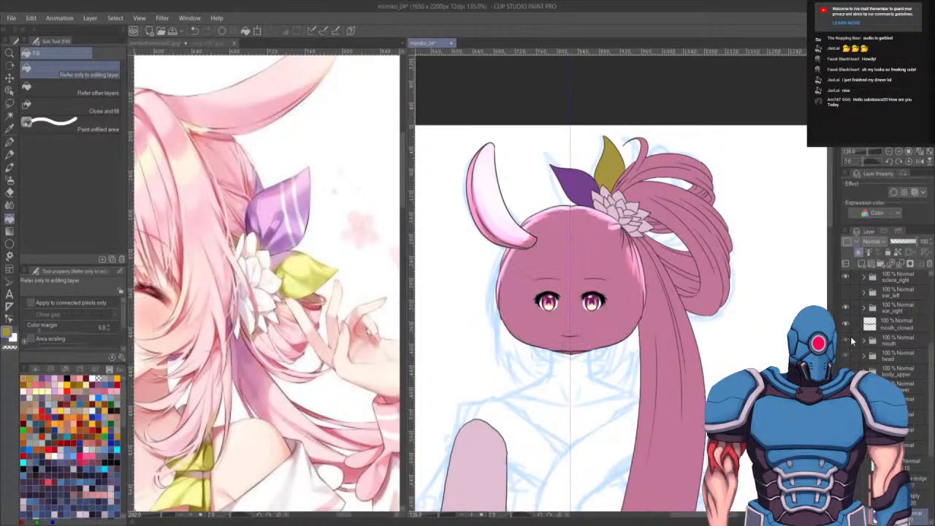
pyautogui.moveTo(848, 340); pyautogui.dragTo(846, 387)
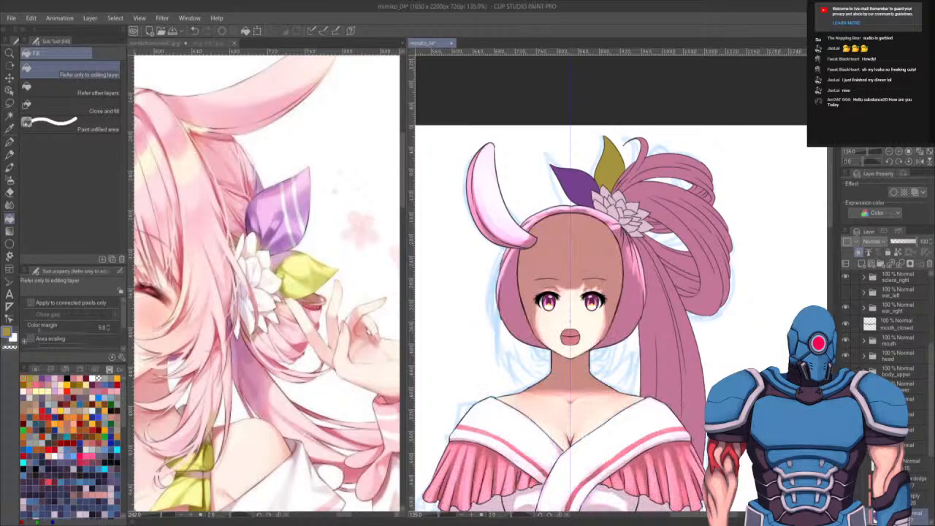
pyautogui.click(846, 372)
pyautogui.click(846, 403)
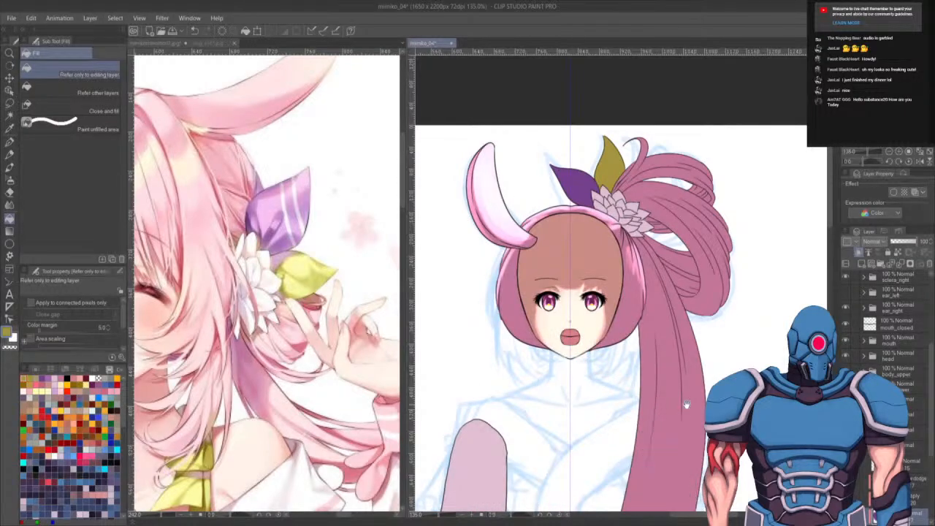
pyautogui.moveTo(687, 404); pyautogui.dragTo(689, 390)
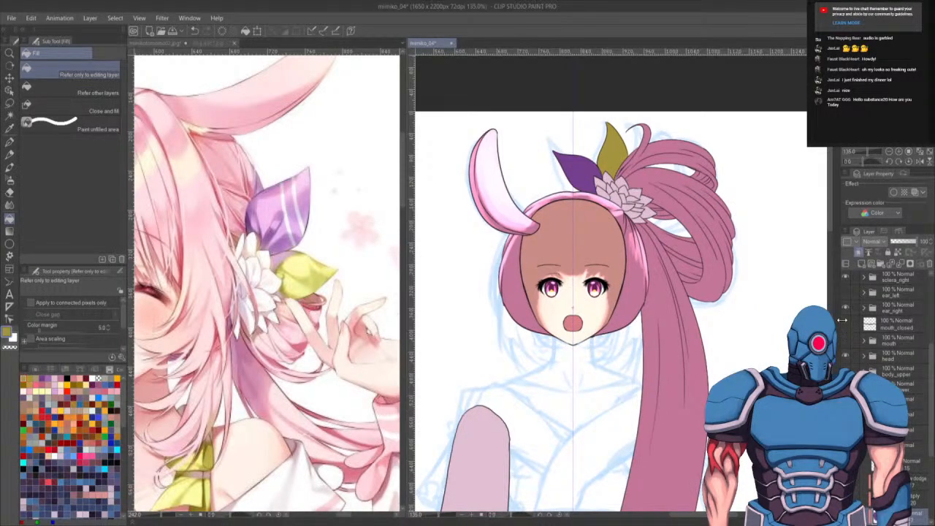
pyautogui.click(846, 324)
pyautogui.scroll(2, 845, 314)
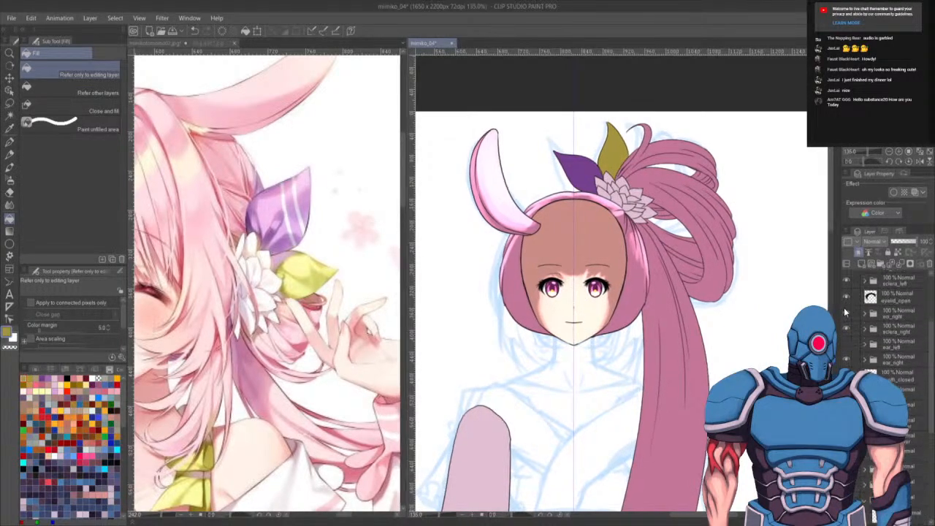
pyautogui.scroll(-3, 919, 491)
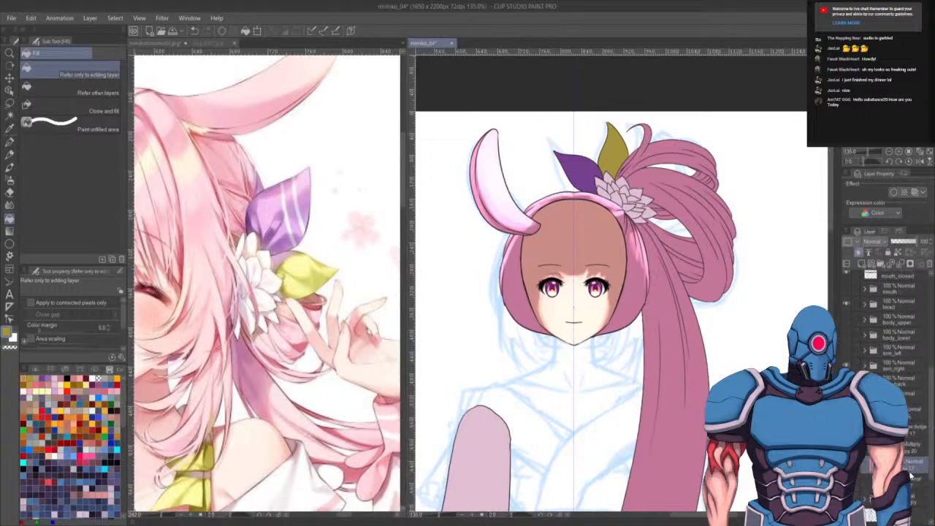
pyautogui.scroll(3, 636, 311)
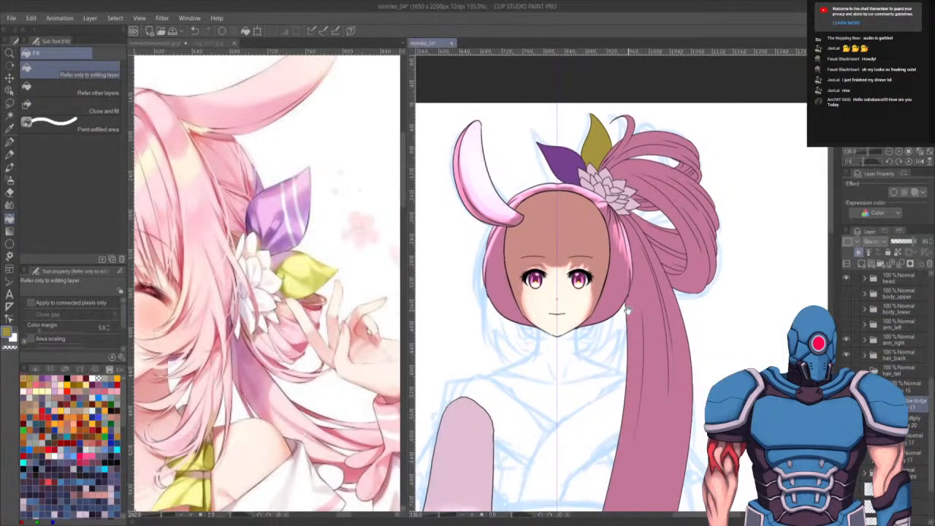
# - Switch to the soft Airbrush and brush a glow onto the ornament's yellow loop on the dodge layer
pyautogui.press('b')
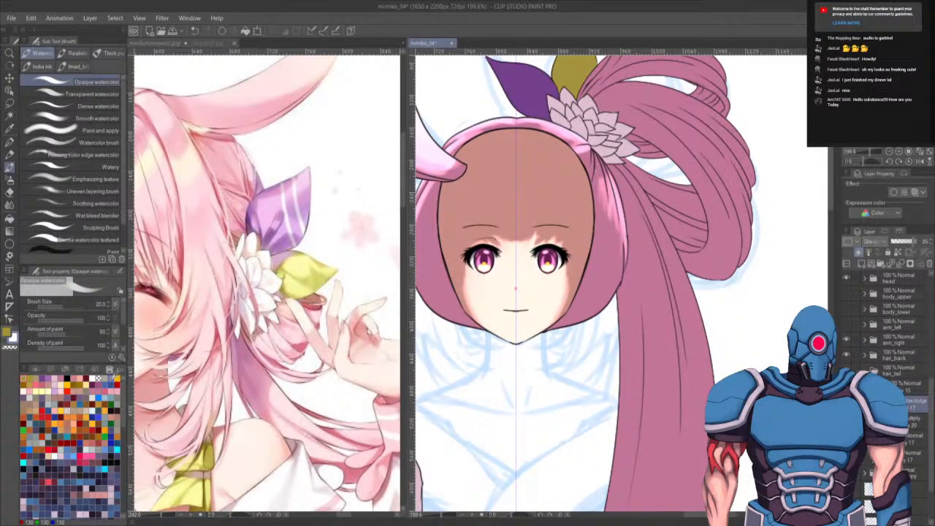
pyautogui.moveTo(568, 307); pyautogui.dragTo(540, 387)
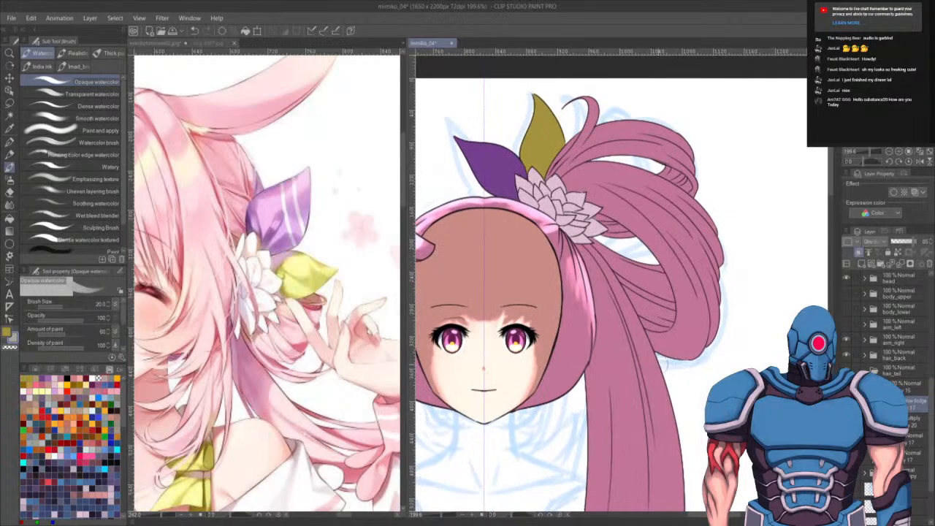
pyautogui.press('b')
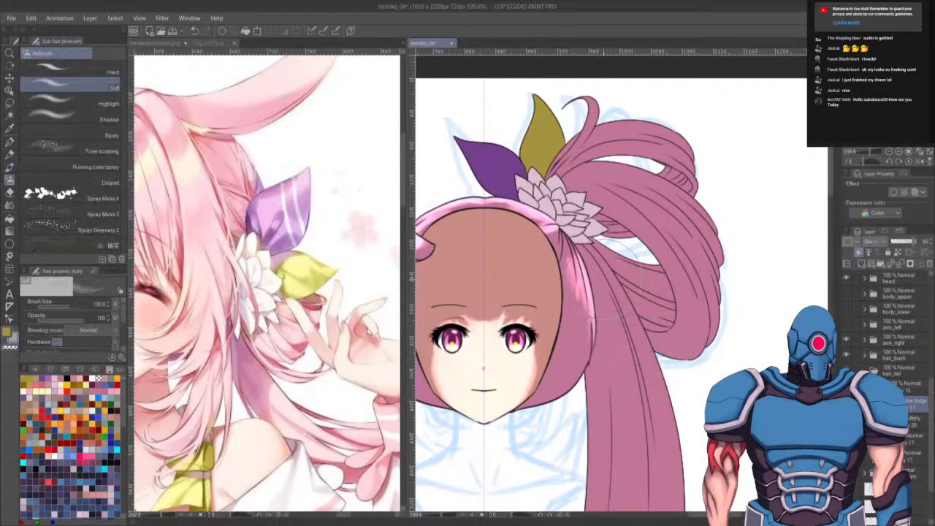
pyautogui.moveTo(518, 202)
pyautogui.mouseDown()
pyautogui.moveTo(503, 157)
pyautogui.moveTo(506, 182)
pyautogui.moveTo(493, 156)
pyautogui.mouseUp()
pyautogui.hotkey('ctrl', 'z')
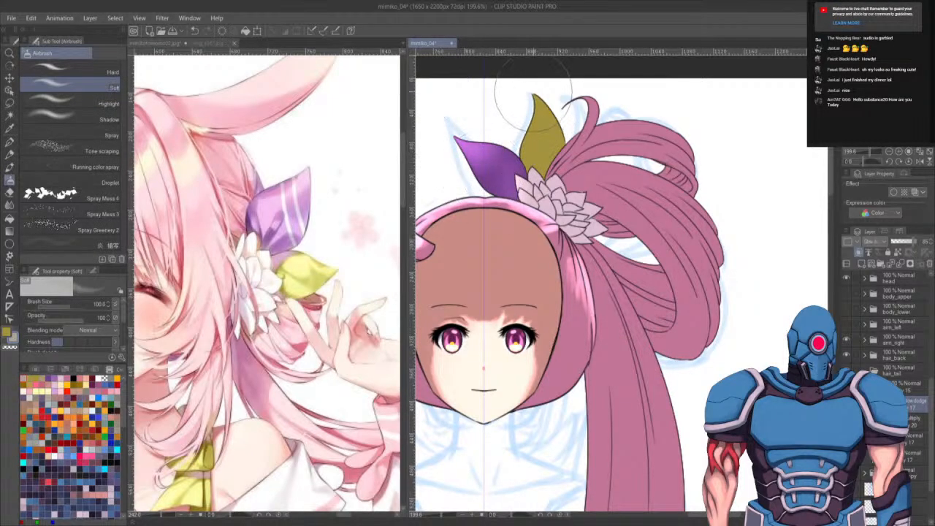
pyautogui.moveTo(532, 93)
pyautogui.mouseDown()
pyautogui.moveTo(552, 120)
pyautogui.moveTo(540, 142)
pyautogui.mouseUp()
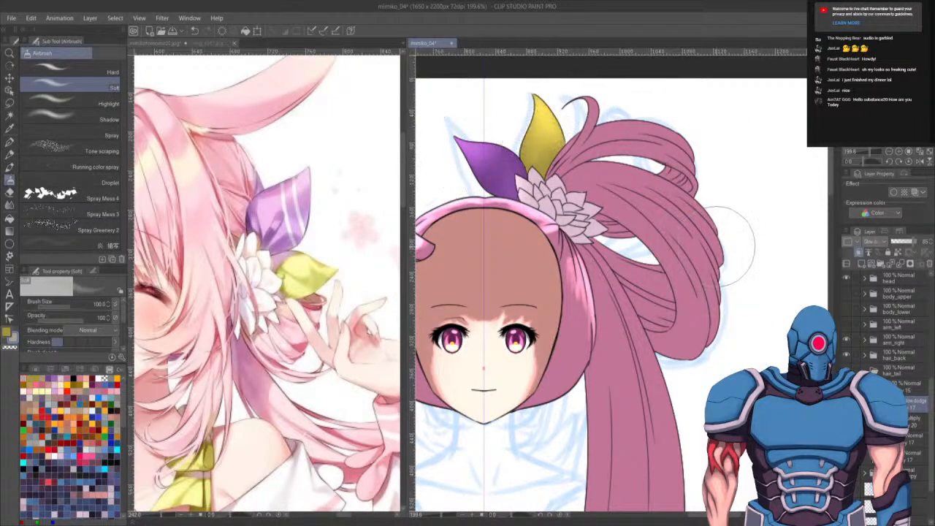
# - Enlarge the airbrush and spray soft highlights across the upper hair loops
pyautogui.press(']')
pyautogui.press(']')
pyautogui.press(']')
pyautogui.press(']')
pyautogui.press(']')
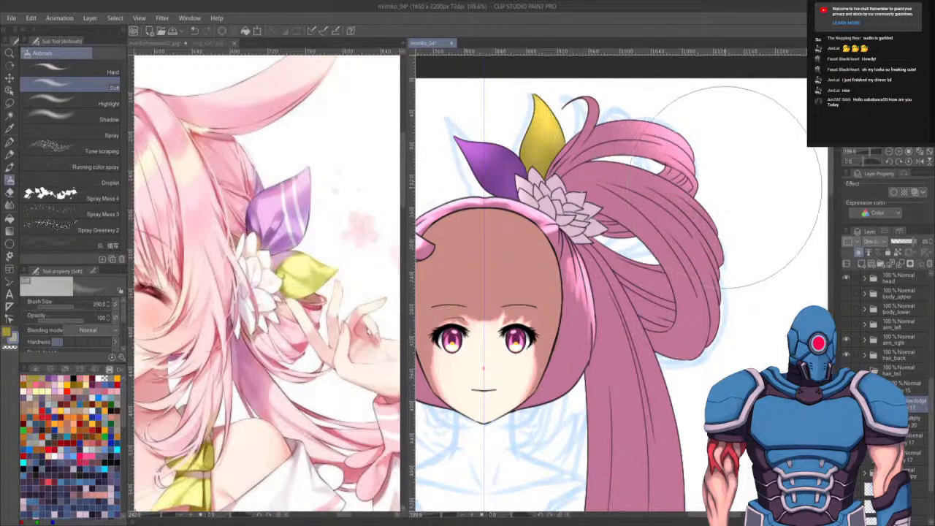
pyautogui.hotkey('ctrl', 'z')
pyautogui.moveTo(723, 188); pyautogui.dragTo(685, 267)
pyautogui.press(']')
pyautogui.press(']')
pyautogui.press(']')
pyautogui.moveTo(657, 231); pyautogui.dragTo(629, 219)
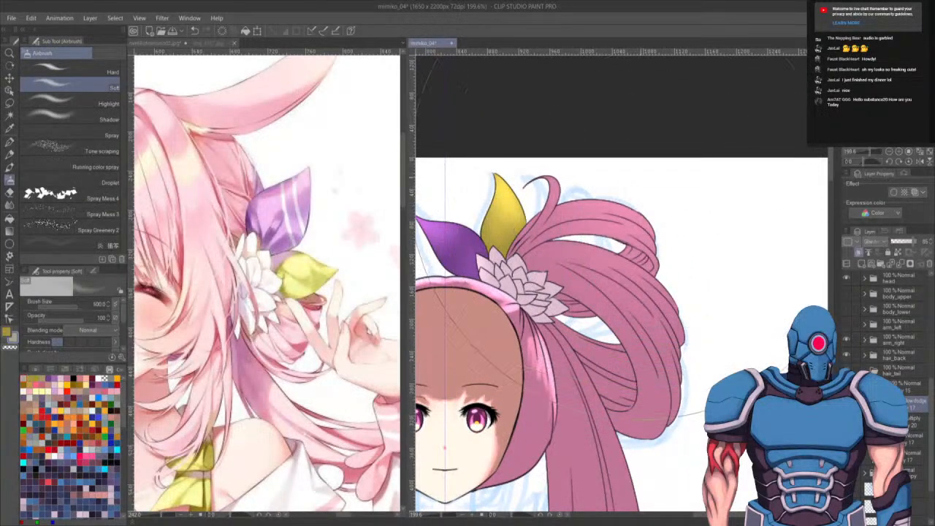
# - Select the hair layer's painted area and airbrush a large highlight down the hair tail inside it
pyautogui.scroll(-5, 629, 277)
pyautogui.press(']')
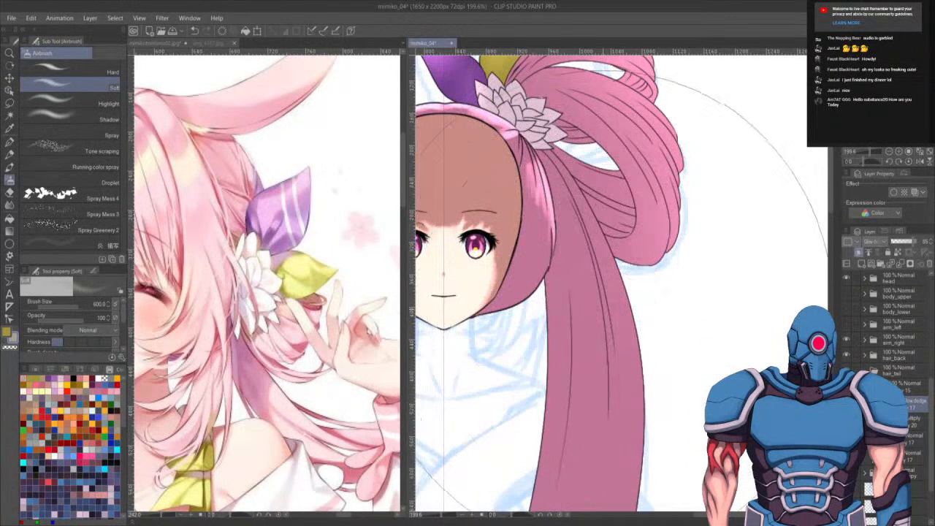
pyautogui.press('[')
pyautogui.press('[')
pyautogui.press('[')
pyautogui.press('[')
pyautogui.press('[')
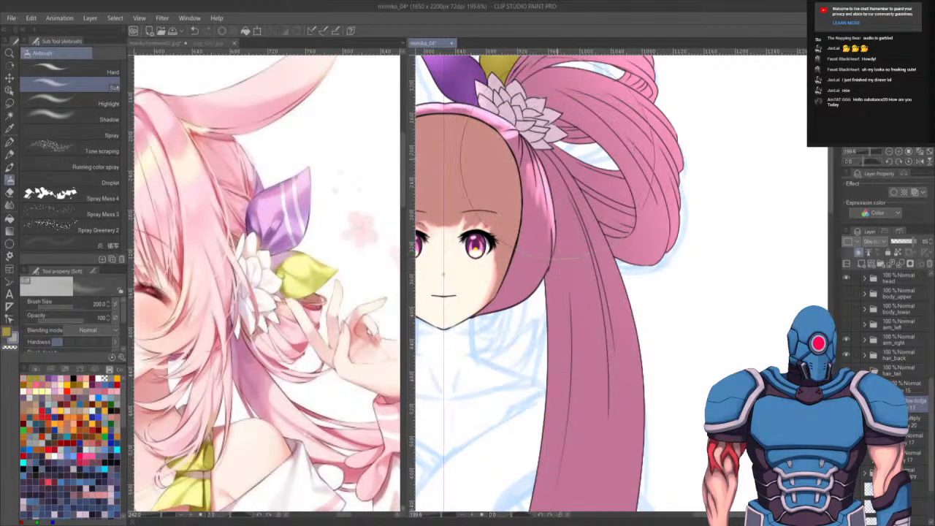
pyautogui.press(']')
pyautogui.press(']')
pyautogui.press(']')
pyautogui.keyDown('ctrl'); pyautogui.click(869, 456); pyautogui.keyUp('ctrl')
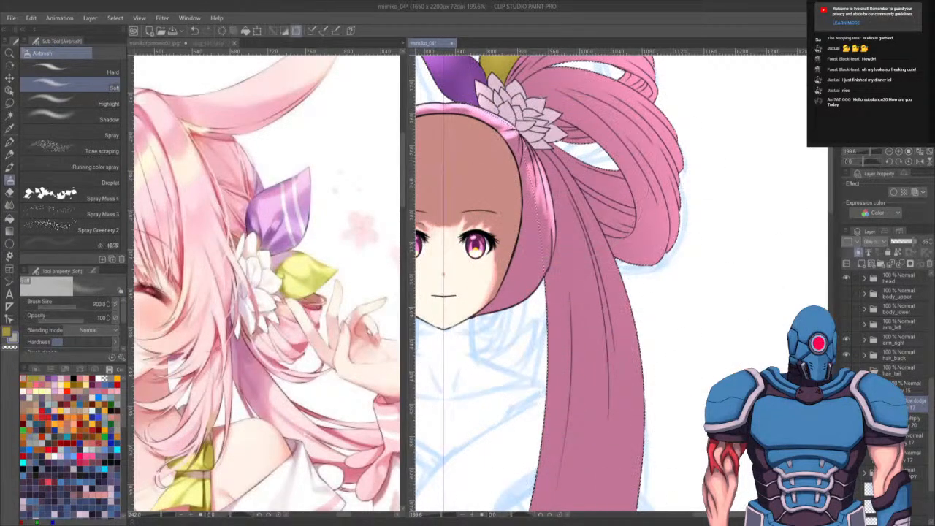
pyautogui.moveTo(585, 204); pyautogui.dragTo(591, 208)
pyautogui.moveTo(563, 169)
pyautogui.mouseDown()
pyautogui.moveTo(537, 214)
pyautogui.moveTo(598, 256)
pyautogui.moveTo(633, 413)
pyautogui.mouseUp()
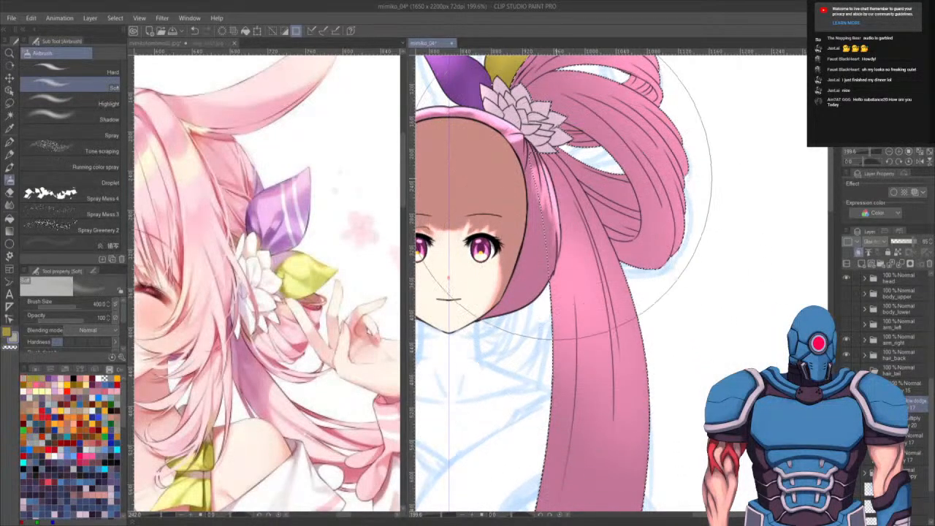
# - Shrink the airbrush and spray smaller highlights along the right edge of the hair tail
pyautogui.scroll(3, 610, 260)
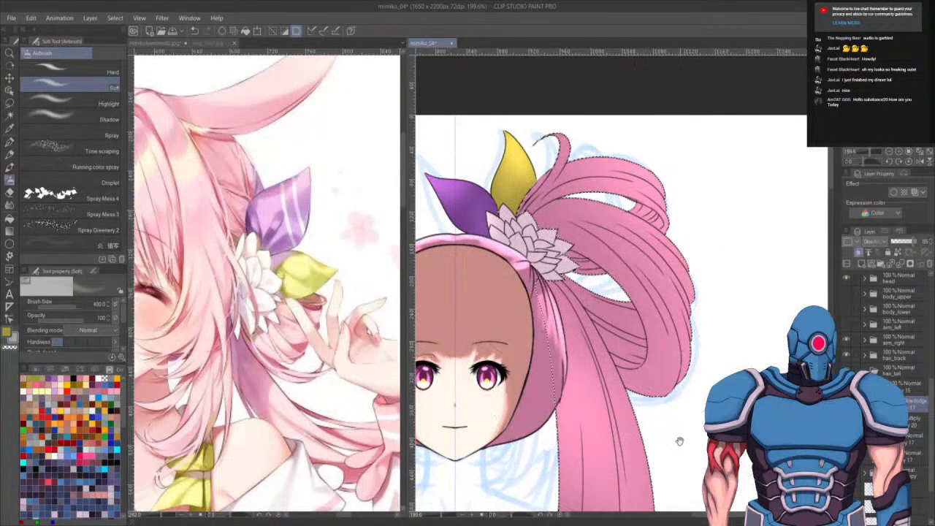
pyautogui.scroll(-5, 606, 264)
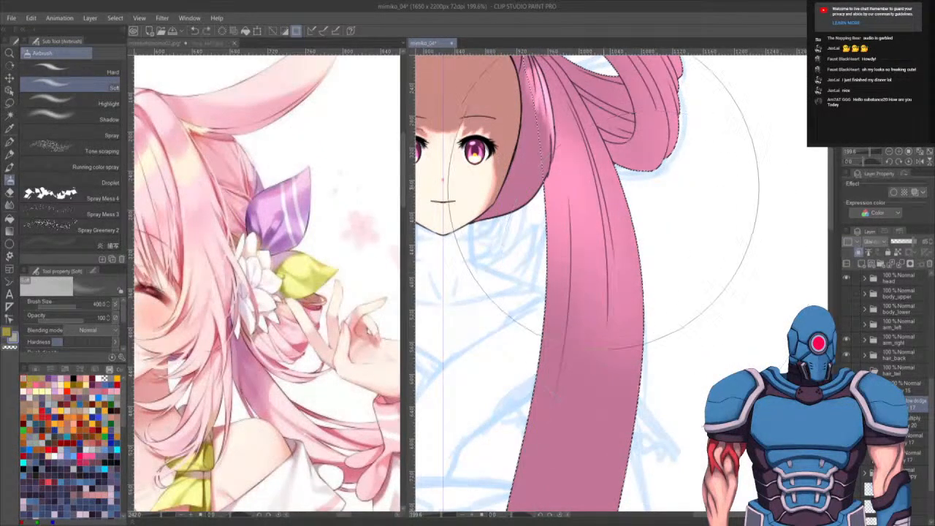
pyautogui.scroll(4, 621, 266)
pyautogui.press('[')
pyautogui.press('[')
pyautogui.press('[')
pyautogui.press('[')
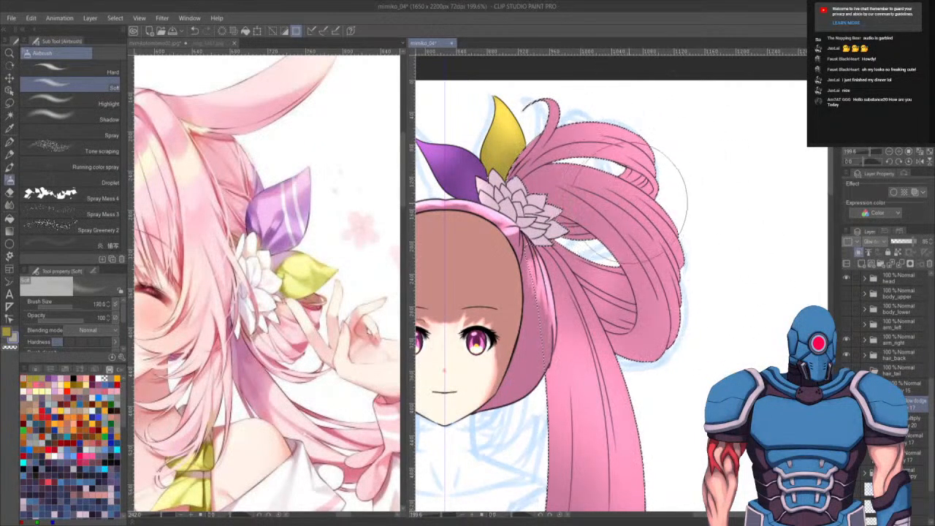
pyautogui.press('c')
pyautogui.press('[')
pyautogui.press('[')
pyautogui.press('[')
pyautogui.press('[')
pyautogui.press('[')
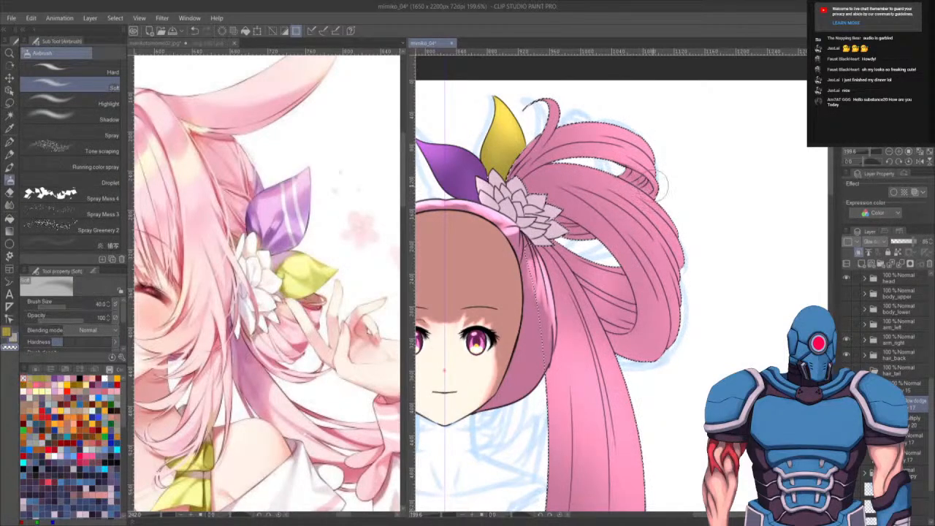
pyautogui.moveTo(700, 400); pyautogui.dragTo(705, 178)
pyautogui.moveTo(709, 307); pyautogui.dragTo(709, 321)
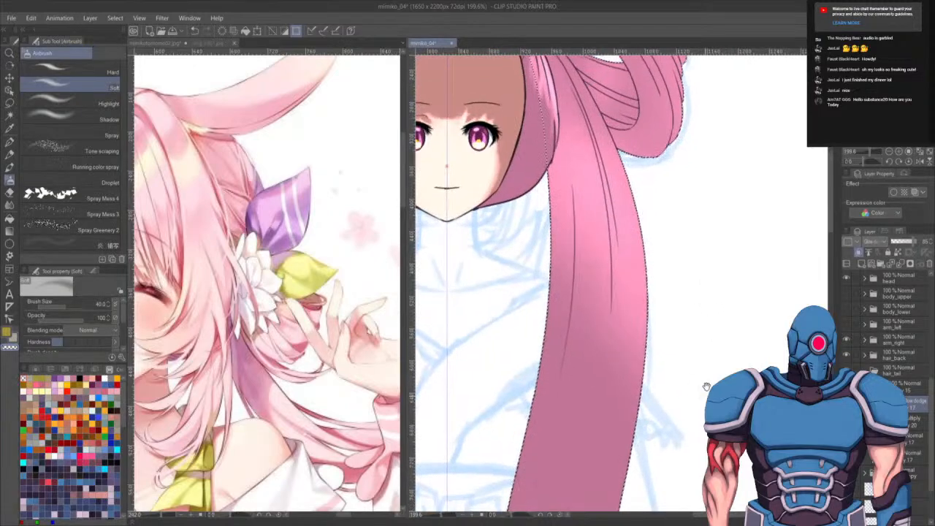
pyautogui.moveTo(705, 386); pyautogui.dragTo(712, 352)
pyautogui.scroll(-3, 661, 334)
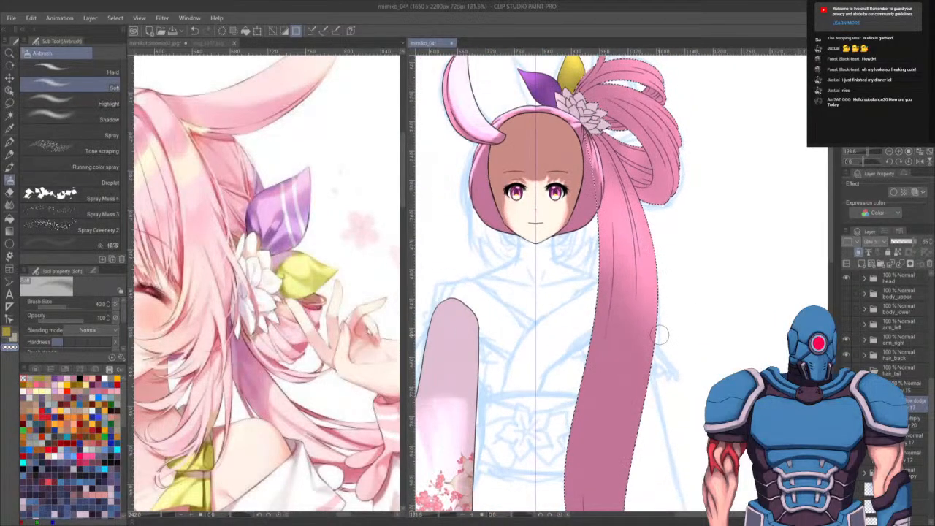
# - Enlarge the soft airbrush and spray a large glow over the lower part of the hair tail, then clear the selection
pyautogui.press('b')
pyautogui.press('b')
pyautogui.press('b')
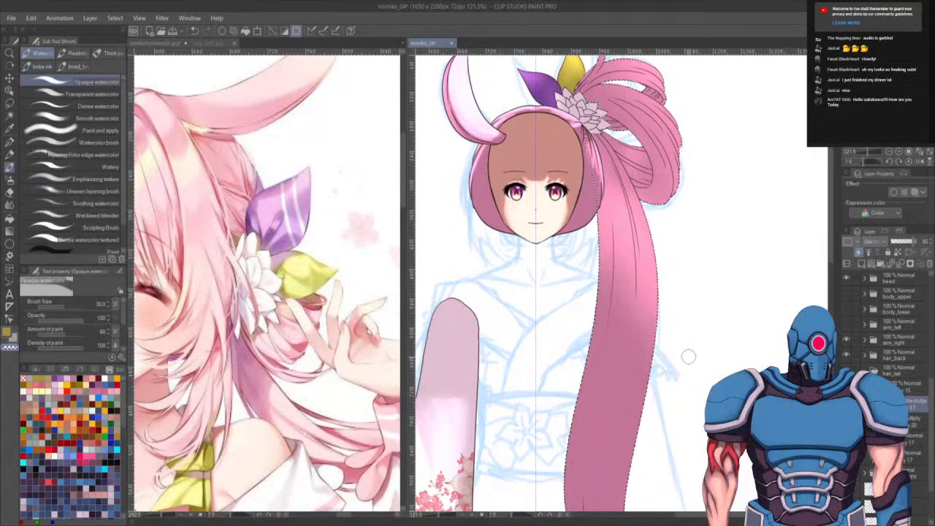
pyautogui.press(']')
pyautogui.press(']')
pyautogui.press(']')
pyautogui.press(']')
pyautogui.press(']')
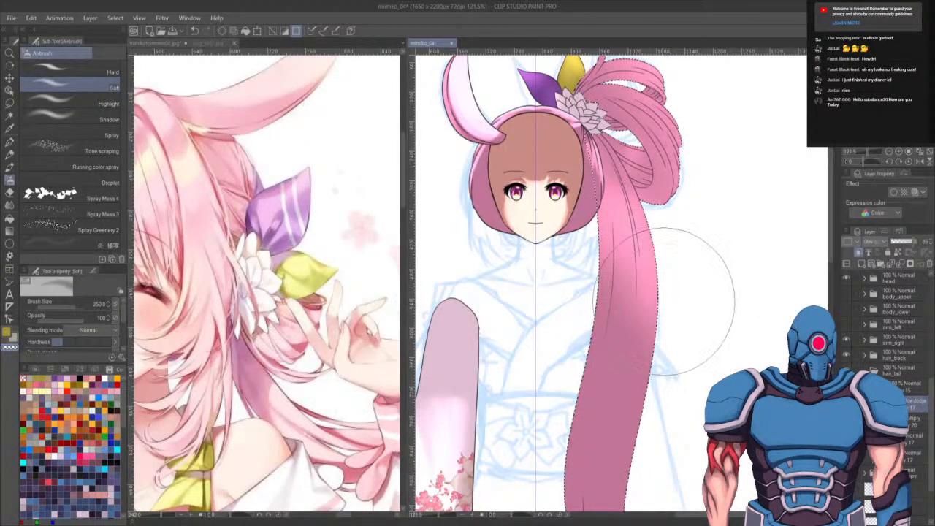
pyautogui.moveTo(682, 338); pyautogui.dragTo(666, 351)
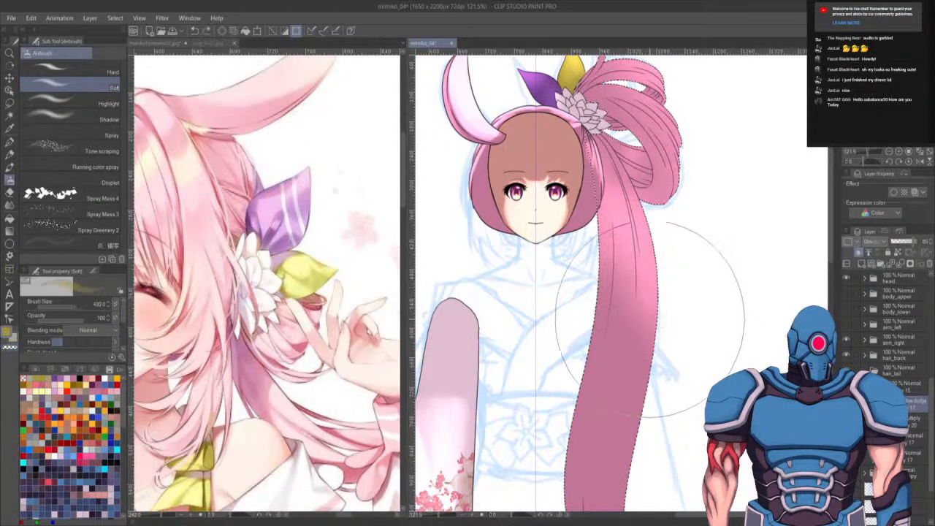
pyautogui.hotkey('ctrl', 'z')
pyautogui.press(']')
pyautogui.press(']')
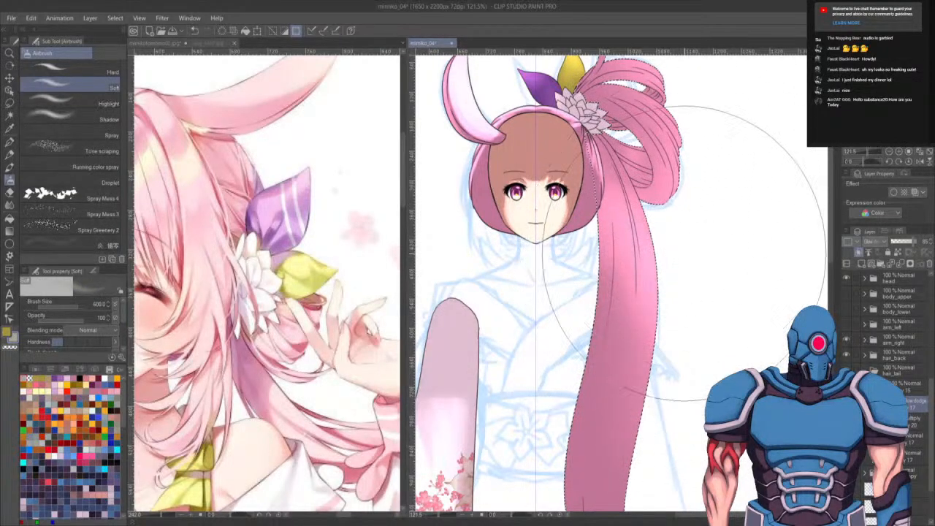
pyautogui.moveTo(706, 330); pyautogui.dragTo(684, 154)
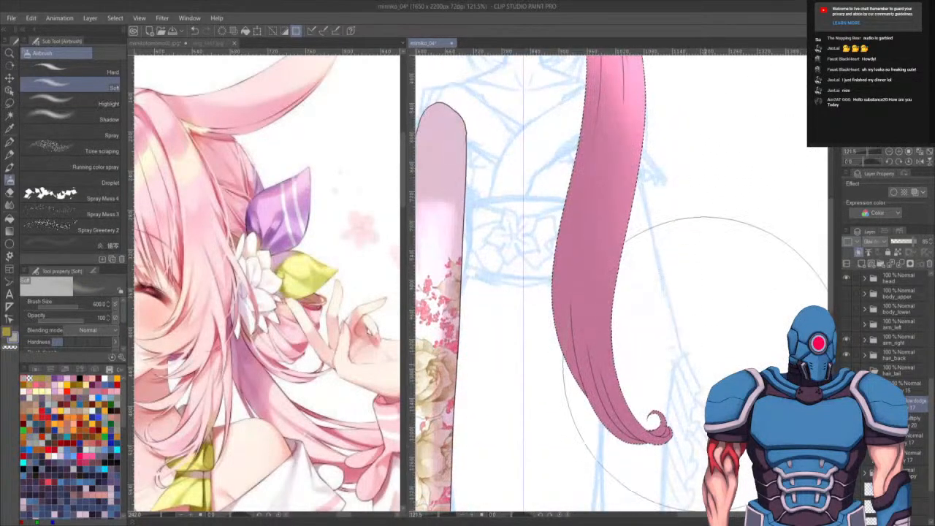
pyautogui.moveTo(680, 240)
pyautogui.mouseDown()
pyautogui.moveTo(674, 378)
pyautogui.moveTo(690, 391)
pyautogui.moveTo(730, 368)
pyautogui.mouseUp()
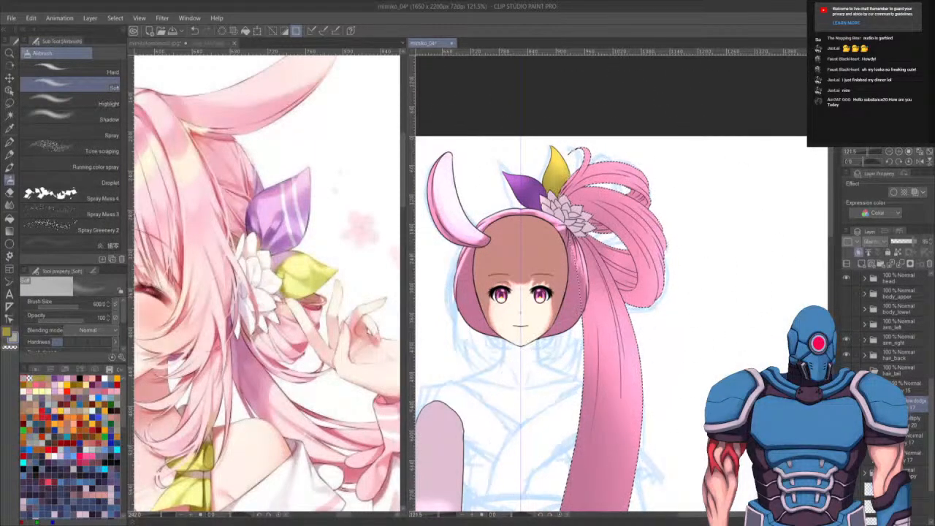
pyautogui.hotkey('ctrl', 'd')
# - Switch to the Opaque watercolor brush, zoom in on the ornament, and paint shading onto the purple and yellow leaves
pyautogui.press('b')
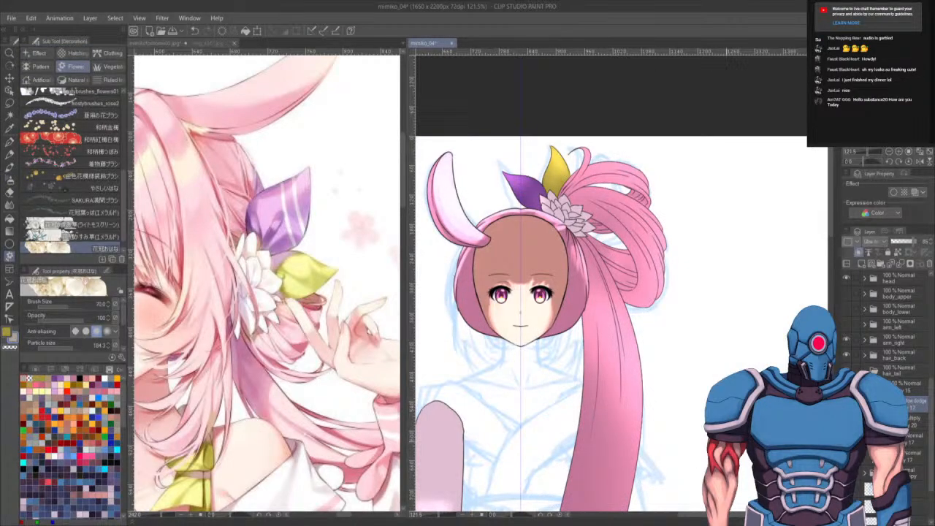
pyautogui.press('b')
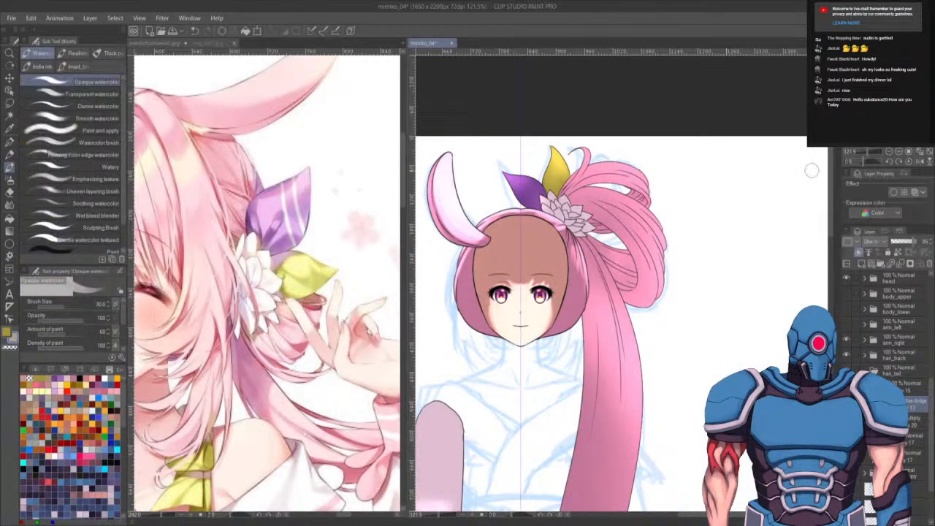
pyautogui.scroll(6, 539, 223)
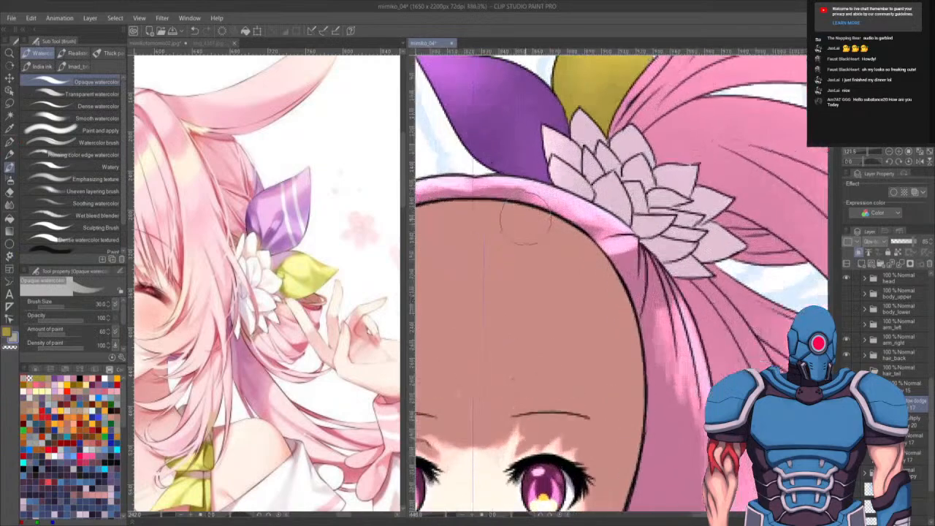
pyautogui.moveTo(596, 209); pyautogui.dragTo(589, 316)
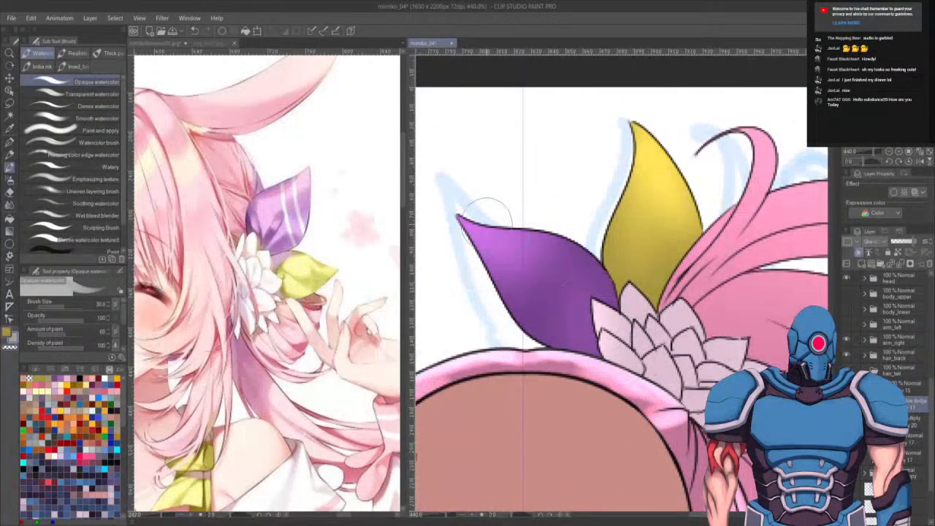
pyautogui.moveTo(487, 214)
pyautogui.mouseDown()
pyautogui.moveTo(555, 329)
pyautogui.moveTo(596, 321)
pyautogui.moveTo(544, 299)
pyautogui.moveTo(539, 279)
pyautogui.moveTo(599, 321)
pyautogui.moveTo(555, 293)
pyautogui.moveTo(569, 324)
pyautogui.mouseUp()
pyautogui.moveTo(561, 277)
pyautogui.mouseDown()
pyautogui.moveTo(599, 287)
pyautogui.moveTo(553, 233)
pyautogui.moveTo(545, 238)
pyautogui.moveTo(479, 206)
pyautogui.moveTo(477, 221)
pyautogui.moveTo(550, 303)
pyautogui.moveTo(486, 221)
pyautogui.moveTo(538, 245)
pyautogui.moveTo(561, 236)
pyautogui.moveTo(559, 250)
pyautogui.moveTo(546, 237)
pyautogui.moveTo(607, 294)
pyautogui.moveTo(599, 279)
pyautogui.moveTo(606, 301)
pyautogui.moveTo(590, 264)
pyautogui.moveTo(549, 252)
pyautogui.moveTo(594, 272)
pyautogui.moveTo(610, 298)
pyautogui.moveTo(596, 308)
pyautogui.moveTo(540, 260)
pyautogui.moveTo(559, 301)
pyautogui.moveTo(554, 322)
pyautogui.moveTo(544, 301)
pyautogui.moveTo(558, 306)
pyautogui.moveTo(552, 292)
pyautogui.moveTo(596, 341)
pyautogui.moveTo(531, 299)
pyautogui.moveTo(614, 345)
pyautogui.moveTo(566, 323)
pyautogui.moveTo(602, 341)
pyautogui.moveTo(567, 332)
pyautogui.mouseUp()
pyautogui.moveTo(626, 216)
pyautogui.mouseDown()
pyautogui.moveTo(641, 148)
pyautogui.moveTo(628, 236)
pyautogui.moveTo(637, 211)
pyautogui.moveTo(635, 268)
pyautogui.moveTo(656, 195)
pyautogui.moveTo(639, 236)
pyautogui.moveTo(660, 209)
pyautogui.moveTo(663, 241)
pyautogui.moveTo(648, 281)
pyautogui.moveTo(642, 146)
pyautogui.moveTo(668, 227)
pyautogui.moveTo(652, 141)
pyautogui.moveTo(659, 263)
pyautogui.moveTo(664, 162)
pyautogui.moveTo(661, 238)
pyautogui.moveTo(693, 197)
pyautogui.moveTo(668, 275)
pyautogui.moveTo(682, 170)
pyautogui.moveTo(682, 235)
pyautogui.moveTo(646, 286)
pyautogui.mouseUp()
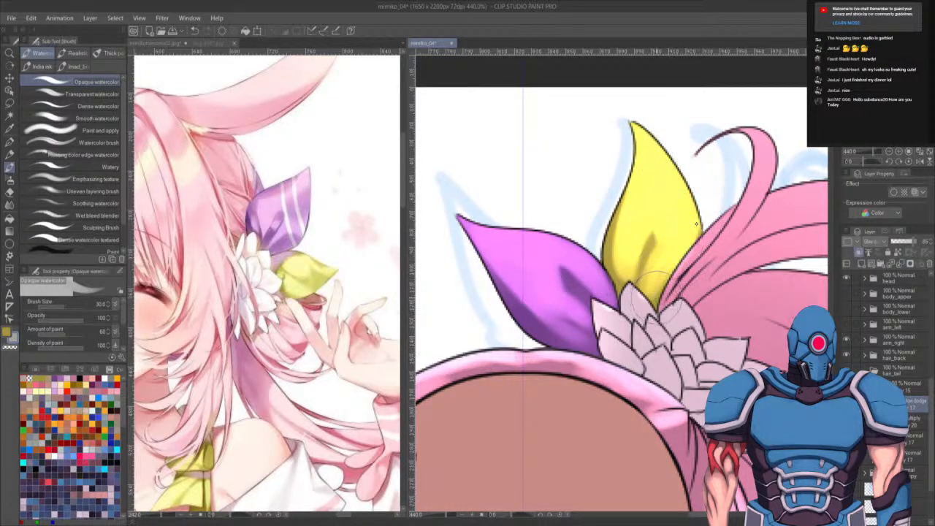
pyautogui.moveTo(699, 216)
pyautogui.mouseDown()
pyautogui.moveTo(676, 244)
pyautogui.moveTo(697, 283)
pyautogui.mouseUp()
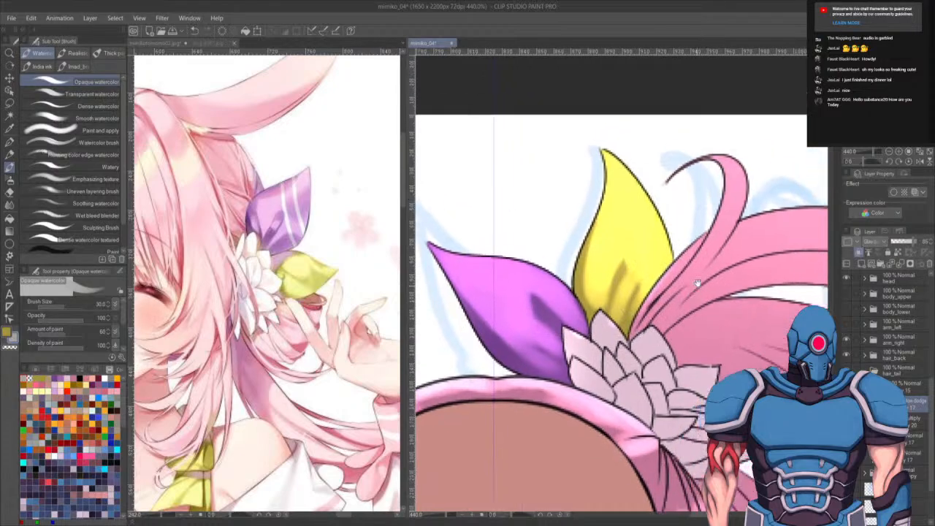
pyautogui.moveTo(599, 283)
pyautogui.mouseDown()
pyautogui.moveTo(634, 364)
pyautogui.moveTo(600, 325)
pyautogui.moveTo(625, 308)
pyautogui.moveTo(607, 322)
pyautogui.moveTo(615, 339)
pyautogui.moveTo(591, 339)
pyautogui.moveTo(606, 339)
pyautogui.moveTo(593, 371)
pyautogui.moveTo(577, 341)
pyautogui.moveTo(591, 349)
pyautogui.moveTo(595, 366)
pyautogui.moveTo(587, 351)
pyautogui.moveTo(580, 359)
pyautogui.moveTo(611, 406)
pyautogui.moveTo(618, 362)
pyautogui.moveTo(609, 348)
pyautogui.moveTo(621, 377)
pyautogui.moveTo(646, 339)
pyautogui.moveTo(653, 349)
pyautogui.moveTo(656, 342)
pyautogui.moveTo(669, 374)
pyautogui.moveTo(659, 364)
pyautogui.moveTo(655, 371)
pyautogui.moveTo(672, 368)
pyautogui.moveTo(669, 385)
pyautogui.moveTo(650, 388)
pyautogui.moveTo(661, 374)
pyautogui.moveTo(694, 398)
pyautogui.moveTo(713, 367)
pyautogui.mouseUp()
# - Shrink the watercolor brush and brighten the ornament's flower petals with small strokes
pyautogui.press('[')
pyautogui.press('[')
pyautogui.press('[')
pyautogui.hotkey('ctrl', 'z')
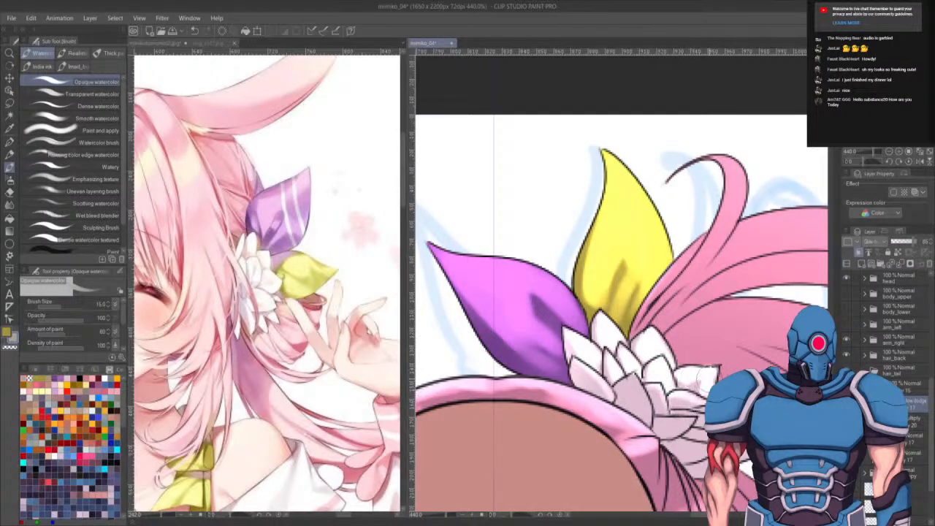
pyautogui.moveTo(713, 368)
pyautogui.mouseDown()
pyautogui.moveTo(687, 364)
pyautogui.moveTo(720, 367)
pyautogui.mouseUp()
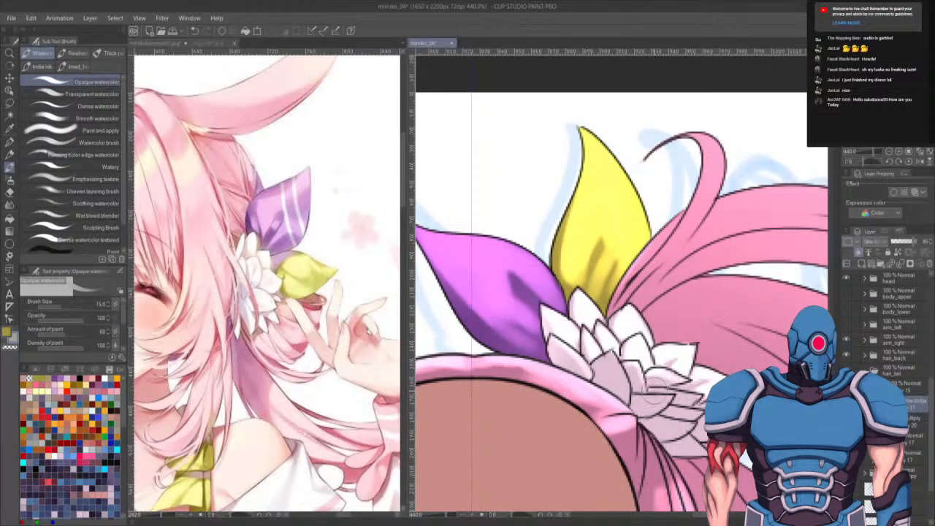
pyautogui.moveTo(657, 394); pyautogui.dragTo(698, 391)
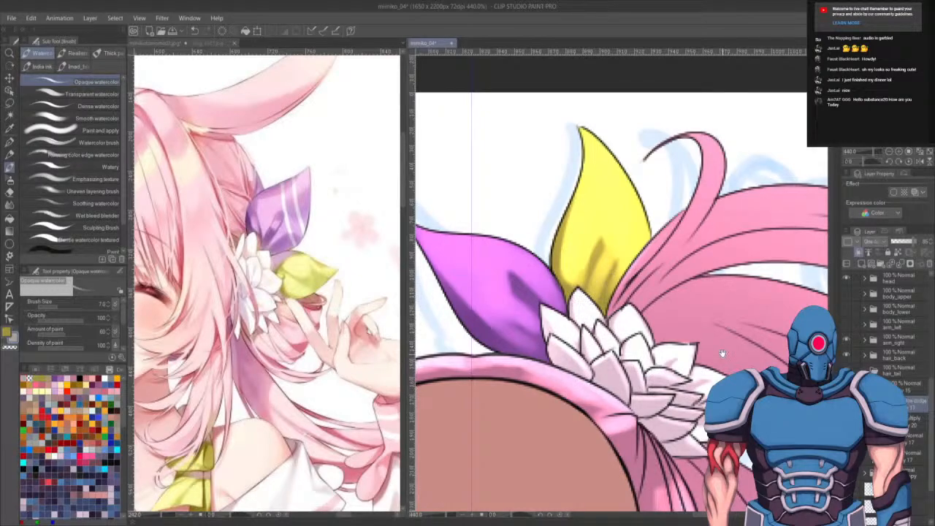
# - Enlarge the watercolor brush, rotate the canvas, and paint light strands down the upper hair loop
pyautogui.moveTo(722, 353); pyautogui.dragTo(643, 375)
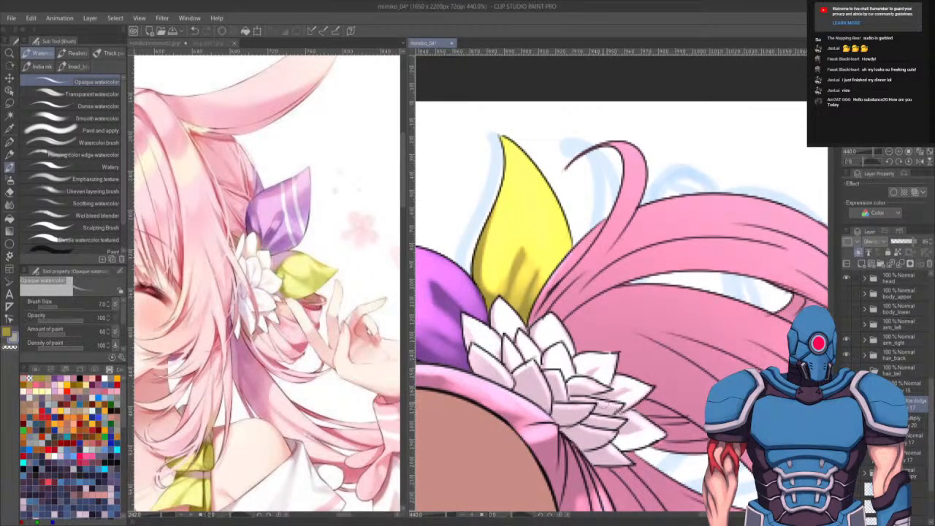
pyautogui.press('b')
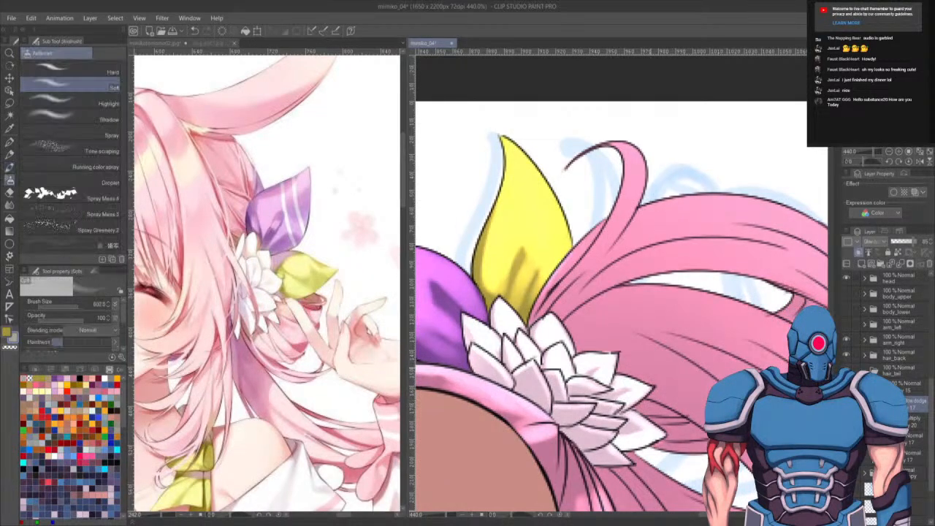
pyautogui.press('b')
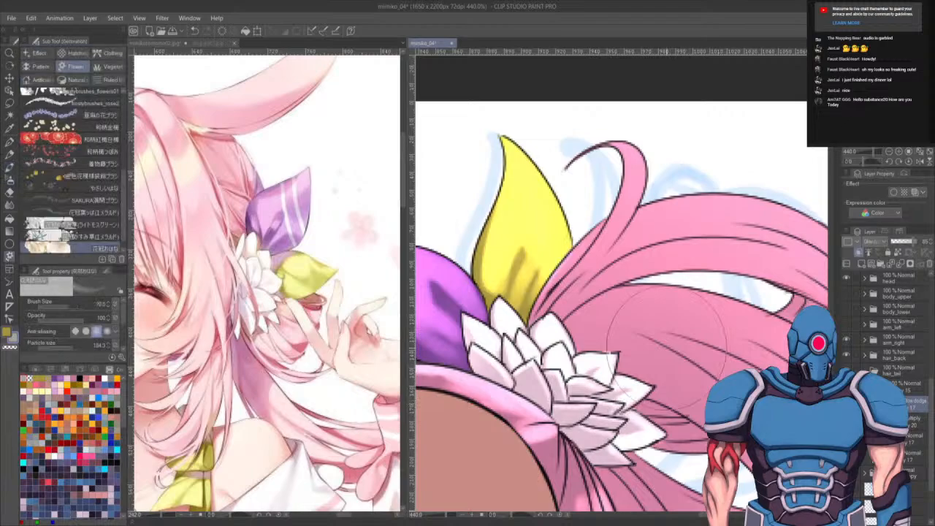
pyautogui.press(']')
pyautogui.press(']')
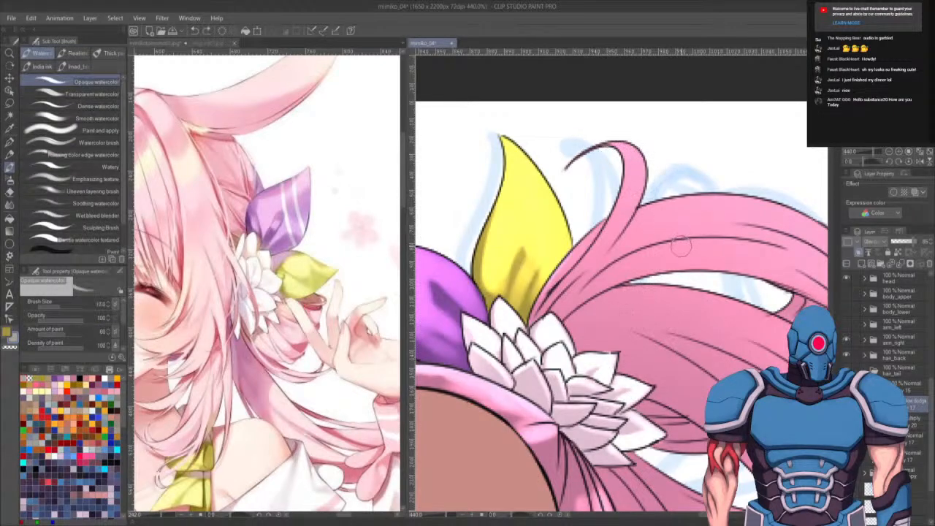
pyautogui.press(']')
pyautogui.press(']')
pyautogui.press(']')
pyautogui.press(']')
pyautogui.moveTo(630, 158)
pyautogui.mouseDown()
pyautogui.moveTo(641, 177)
pyautogui.moveTo(651, 170)
pyautogui.moveTo(617, 135)
pyautogui.moveTo(642, 157)
pyautogui.moveTo(629, 149)
pyautogui.moveTo(639, 212)
pyautogui.moveTo(625, 151)
pyautogui.moveTo(604, 248)
pyautogui.moveTo(640, 153)
pyautogui.moveTo(570, 274)
pyautogui.mouseUp()
pyautogui.hotkey('ctrl', 'z')
pyautogui.moveTo(633, 166)
pyautogui.mouseDown()
pyautogui.moveTo(621, 212)
pyautogui.moveTo(573, 297)
pyautogui.mouseUp()
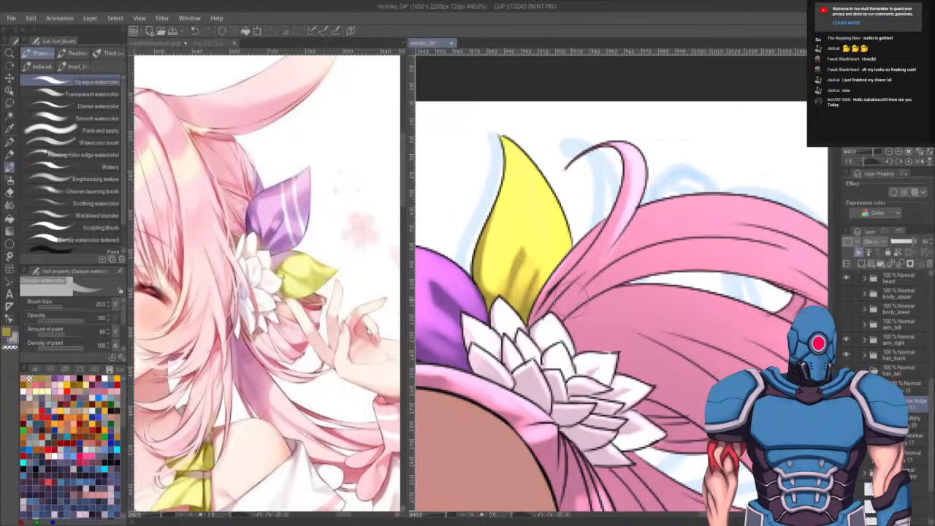
pyautogui.hotkey('ctrl', 'z')
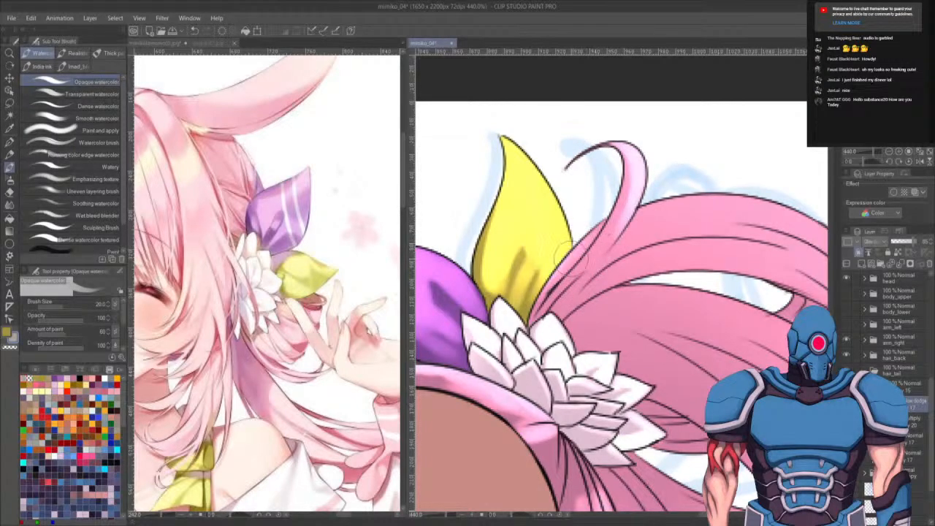
pyautogui.moveTo(683, 265); pyautogui.dragTo(565, 272)
pyautogui.moveTo(653, 323); pyautogui.dragTo(662, 253)
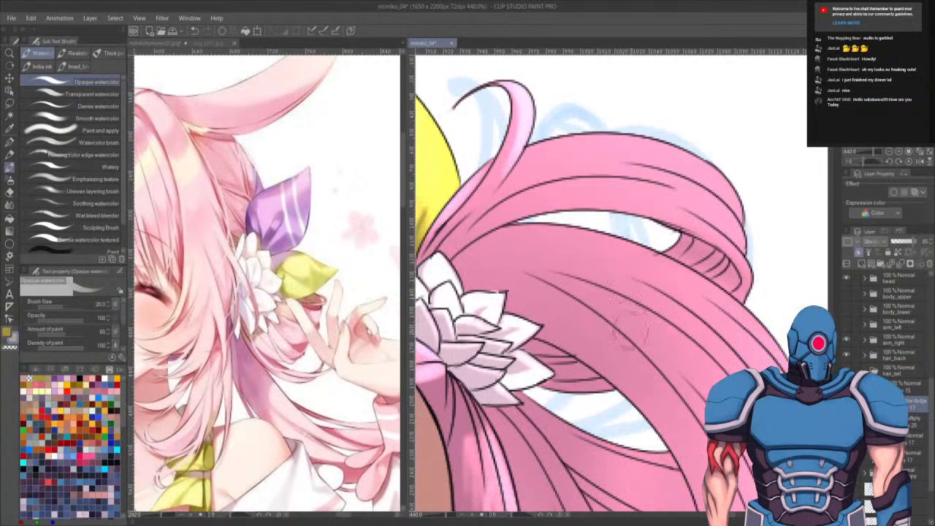
pyautogui.press('r')
pyautogui.moveTo(574, 250); pyautogui.dragTo(573, 315)
pyautogui.press('b')
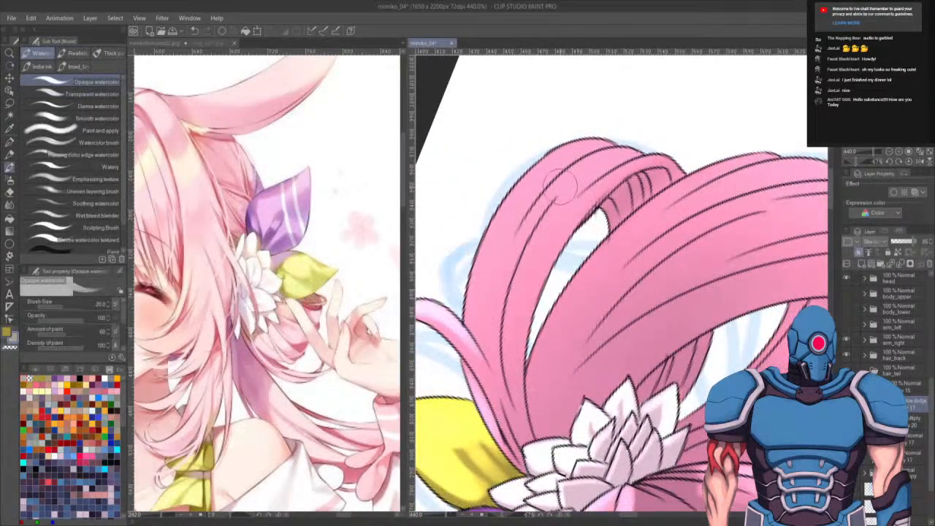
pyautogui.moveTo(569, 147); pyautogui.dragTo(480, 268)
pyautogui.moveTo(560, 153)
pyautogui.mouseDown()
pyautogui.moveTo(520, 191)
pyautogui.moveTo(528, 177)
pyautogui.moveTo(543, 165)
pyautogui.moveTo(473, 295)
pyautogui.mouseUp()
pyautogui.moveTo(534, 172); pyautogui.dragTo(471, 313)
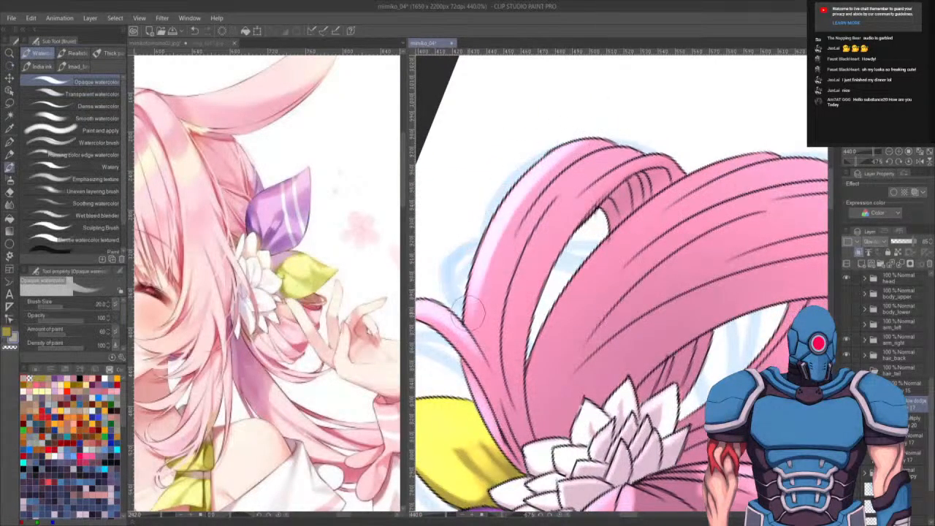
pyautogui.moveTo(569, 152); pyautogui.dragTo(487, 288)
pyautogui.moveTo(570, 151); pyautogui.dragTo(485, 321)
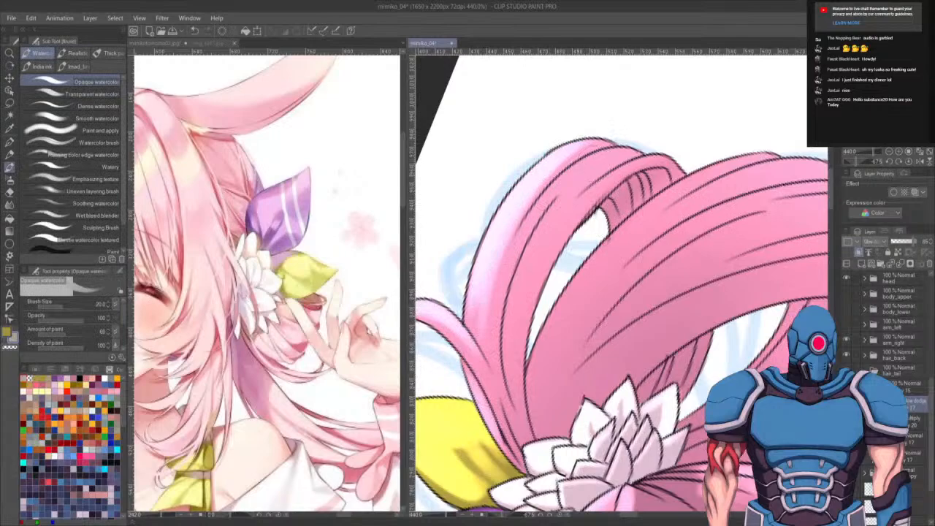
pyautogui.hotkey('ctrl', 'z')
pyautogui.moveTo(543, 164); pyautogui.dragTo(493, 370)
pyautogui.hotkey('ctrl', 'z')
pyautogui.moveTo(529, 190); pyautogui.dragTo(496, 369)
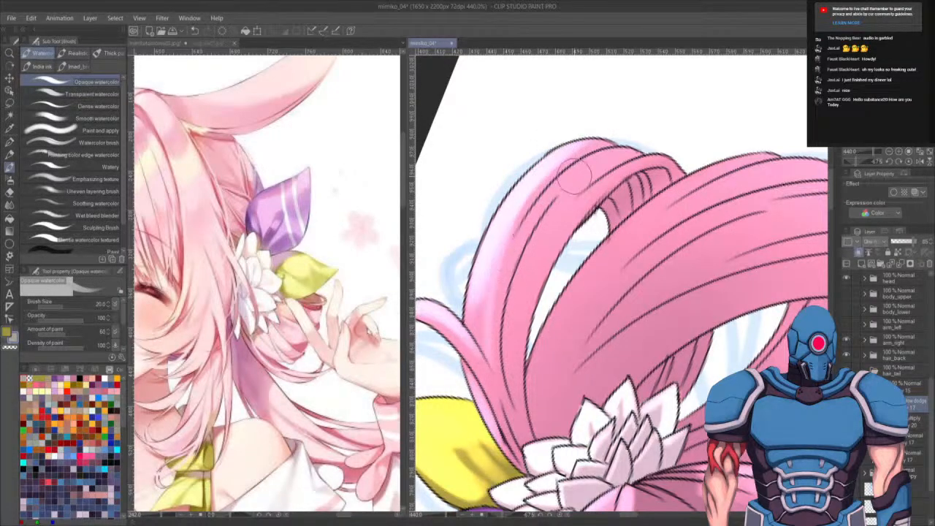
# - Shrink the brush and paint finer highlight strands along the hair loop, adding short strokes near its top
pyautogui.press('[')
pyautogui.press('[')
pyautogui.moveTo(612, 149); pyautogui.dragTo(521, 229)
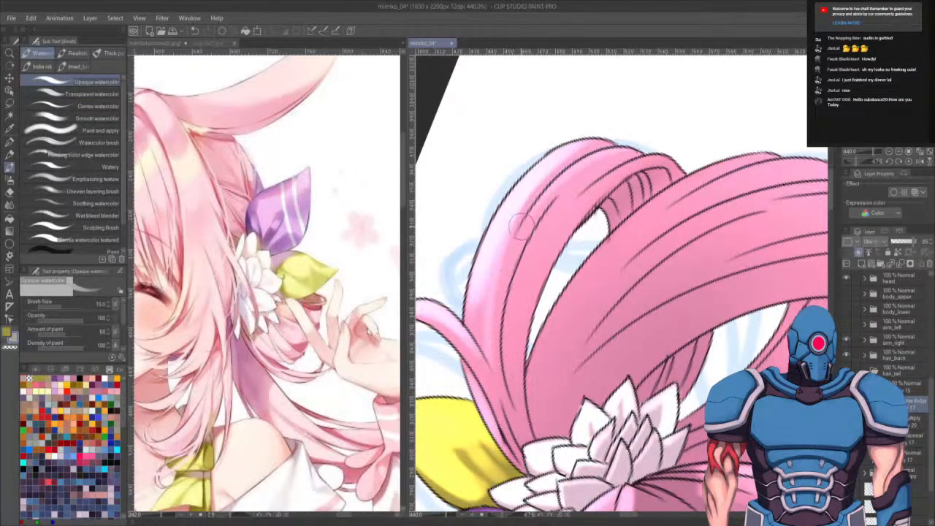
pyautogui.moveTo(590, 157); pyautogui.dragTo(504, 270)
pyautogui.moveTo(551, 193); pyautogui.dragTo(492, 317)
pyautogui.moveTo(523, 219)
pyautogui.mouseDown()
pyautogui.moveTo(492, 312)
pyautogui.moveTo(495, 377)
pyautogui.mouseUp()
pyautogui.moveTo(624, 160); pyautogui.dragTo(542, 213)
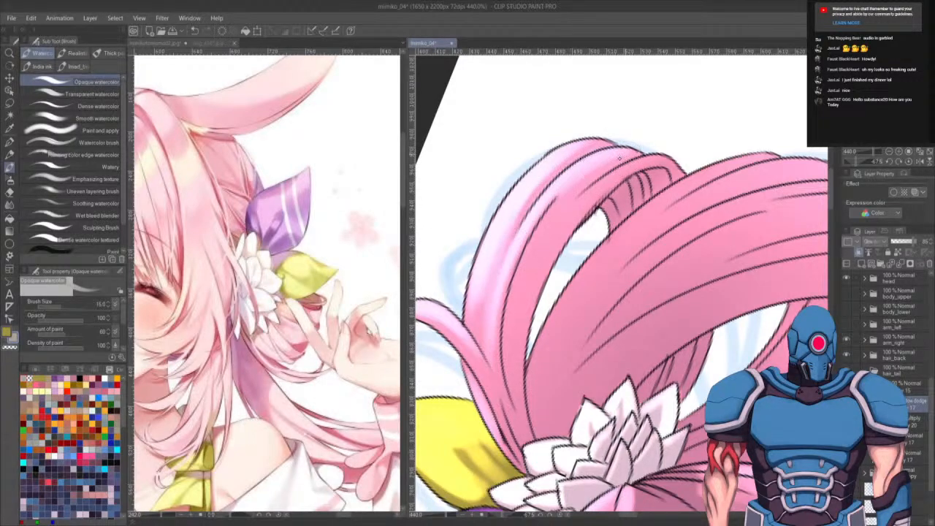
pyautogui.moveTo(620, 159)
pyautogui.mouseDown()
pyautogui.moveTo(565, 191)
pyautogui.moveTo(549, 220)
pyautogui.mouseUp()
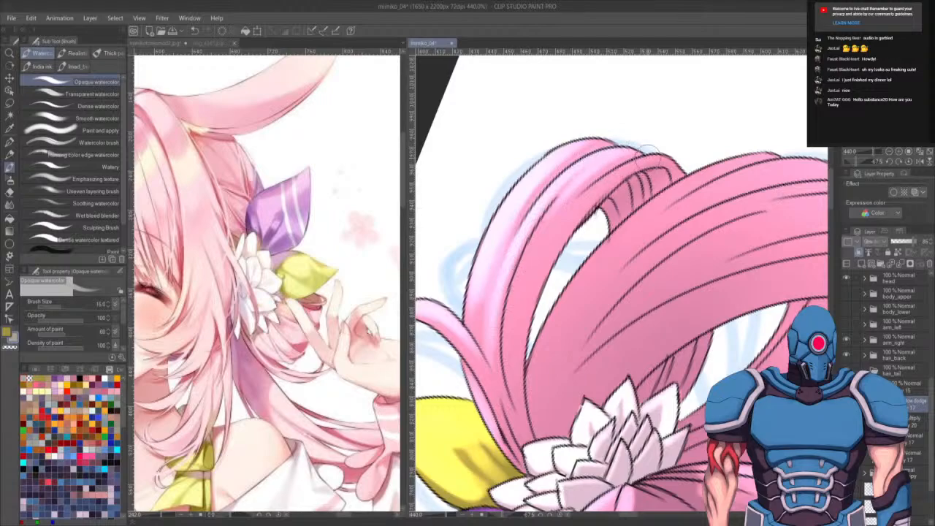
pyautogui.moveTo(654, 154)
pyautogui.mouseDown()
pyautogui.moveTo(586, 190)
pyautogui.moveTo(540, 249)
pyautogui.mouseUp()
pyautogui.moveTo(616, 167); pyautogui.dragTo(506, 353)
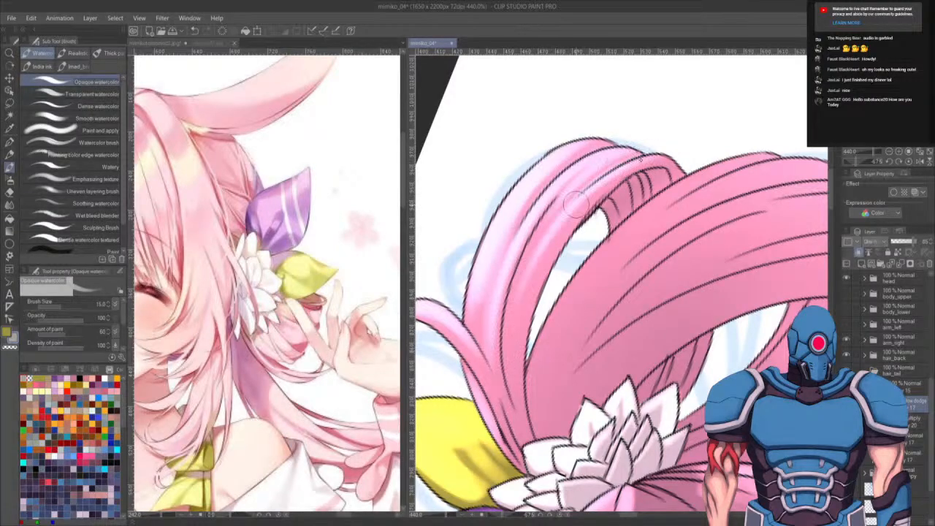
pyautogui.hotkey('ctrl', 'z')
pyautogui.hotkey('ctrl', 'z')
pyautogui.moveTo(654, 157); pyautogui.dragTo(556, 227)
pyautogui.moveTo(618, 176)
pyautogui.mouseDown()
pyautogui.moveTo(531, 270)
pyautogui.moveTo(514, 361)
pyautogui.mouseUp()
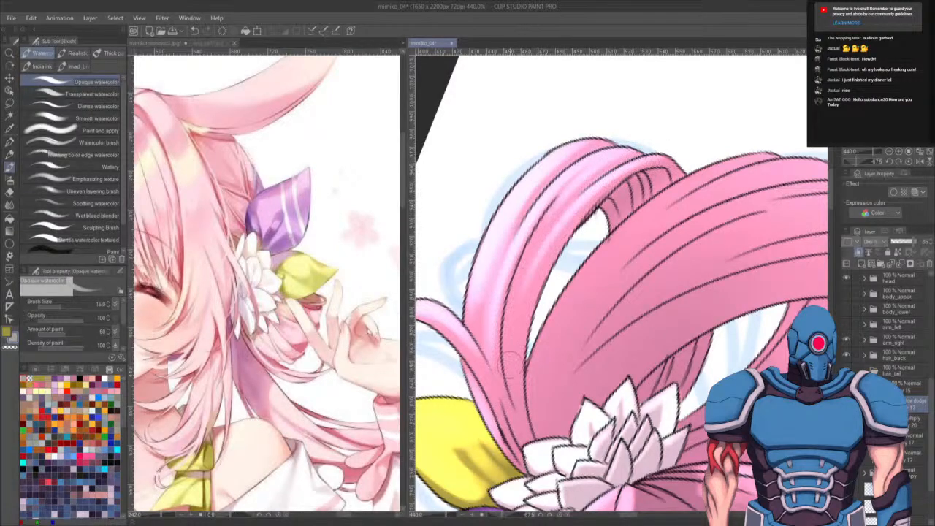
pyautogui.moveTo(559, 221)
pyautogui.mouseDown()
pyautogui.moveTo(529, 276)
pyautogui.moveTo(559, 222)
pyautogui.moveTo(507, 393)
pyautogui.mouseUp()
pyautogui.moveTo(515, 329)
pyautogui.mouseDown()
pyautogui.moveTo(578, 177)
pyautogui.moveTo(557, 203)
pyautogui.moveTo(514, 330)
pyautogui.mouseUp()
pyautogui.hotkey('ctrl', 'z')
pyautogui.moveTo(567, 184); pyautogui.dragTo(515, 364)
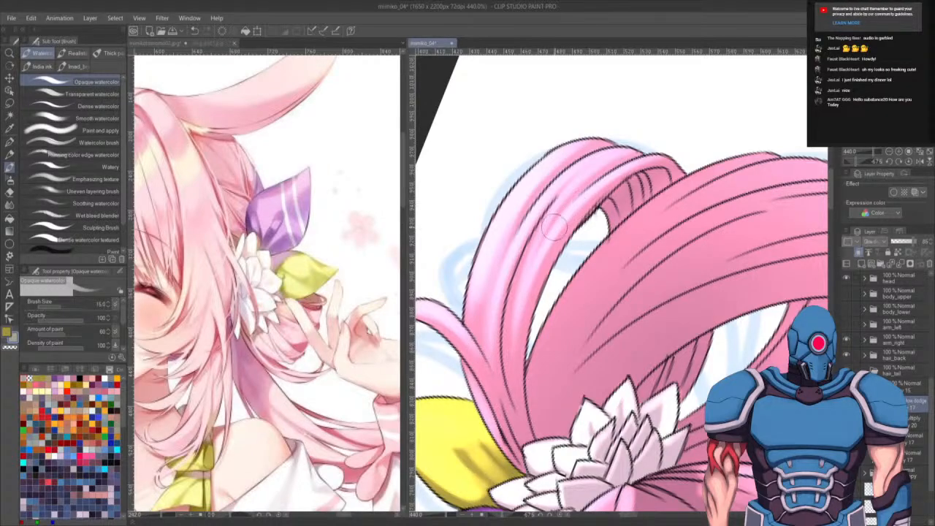
pyautogui.moveTo(556, 210); pyautogui.dragTo(514, 313)
pyautogui.moveTo(536, 246); pyautogui.dragTo(515, 329)
pyautogui.moveTo(527, 264); pyautogui.dragTo(514, 362)
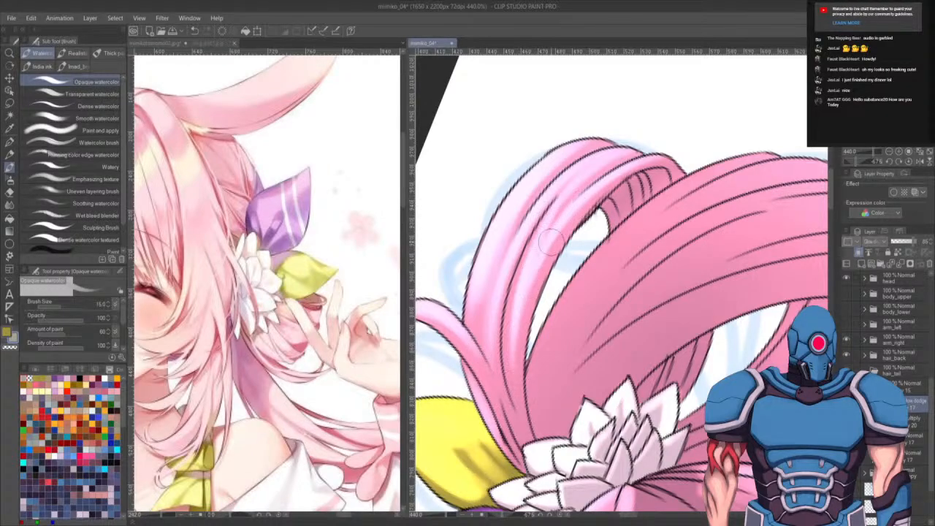
pyautogui.moveTo(564, 221); pyautogui.dragTo(653, 156)
pyautogui.moveTo(566, 185); pyautogui.dragTo(660, 150)
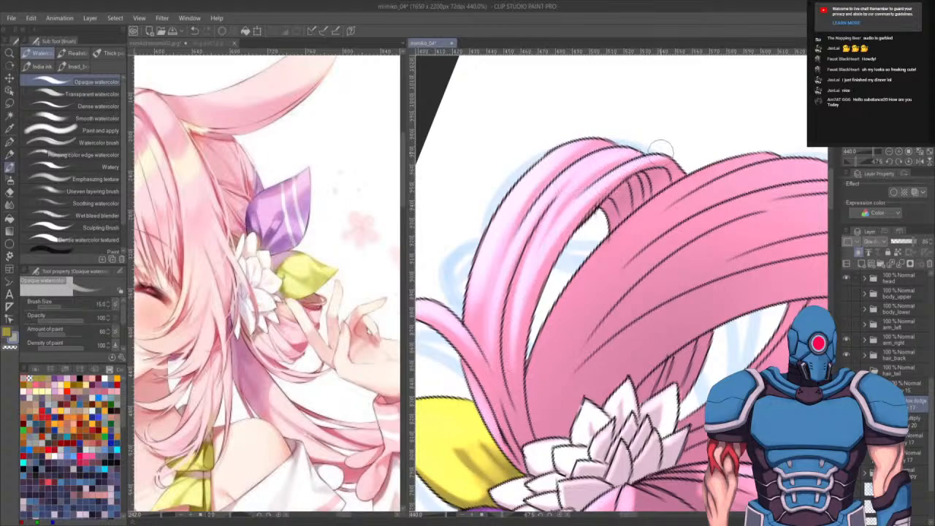
pyautogui.moveTo(594, 165); pyautogui.dragTo(642, 151)
pyautogui.moveTo(543, 166)
pyautogui.mouseDown()
pyautogui.moveTo(625, 135)
pyautogui.moveTo(552, 171)
pyautogui.moveTo(558, 154)
pyautogui.moveTo(586, 137)
pyautogui.mouseUp()
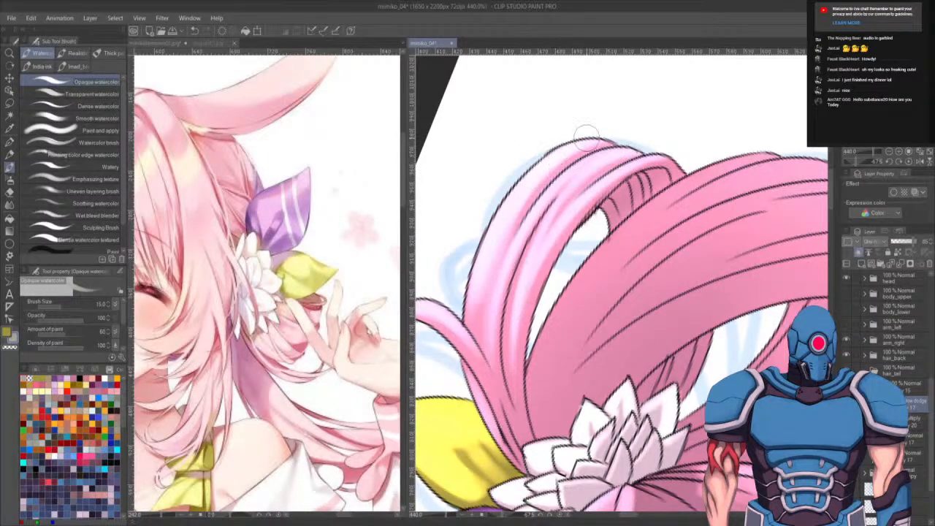
# - Paint light strands across the top of the hair loop, undoing and redoing several strokes
pyautogui.moveTo(662, 322)
pyautogui.mouseDown()
pyautogui.moveTo(665, 331)
pyautogui.moveTo(646, 337)
pyautogui.mouseUp()
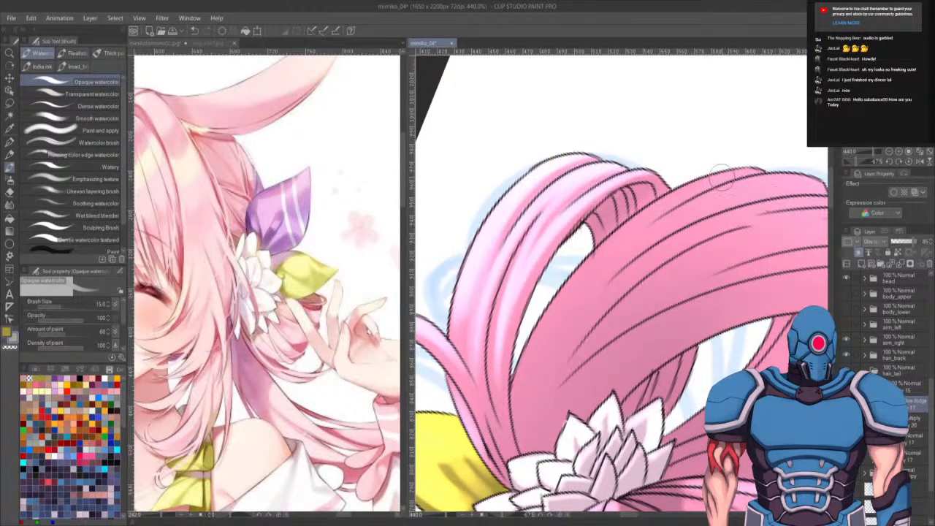
pyautogui.moveTo(745, 163); pyautogui.dragTo(593, 261)
pyautogui.hotkey('ctrl', 'z')
pyautogui.moveTo(753, 169)
pyautogui.mouseDown()
pyautogui.moveTo(656, 217)
pyautogui.moveTo(589, 275)
pyautogui.mouseUp()
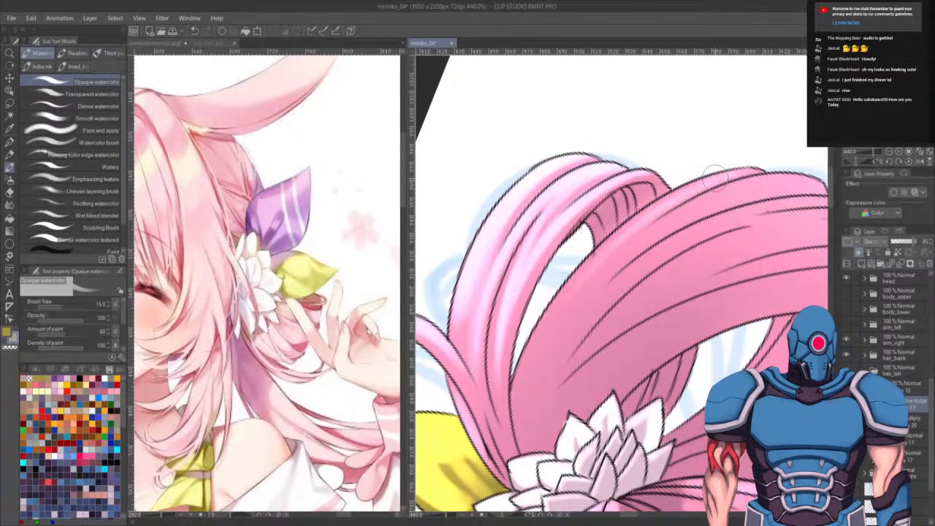
pyautogui.moveTo(718, 178); pyautogui.dragTo(550, 318)
pyautogui.hotkey('ctrl', 'z')
pyautogui.moveTo(745, 164); pyautogui.dragTo(591, 276)
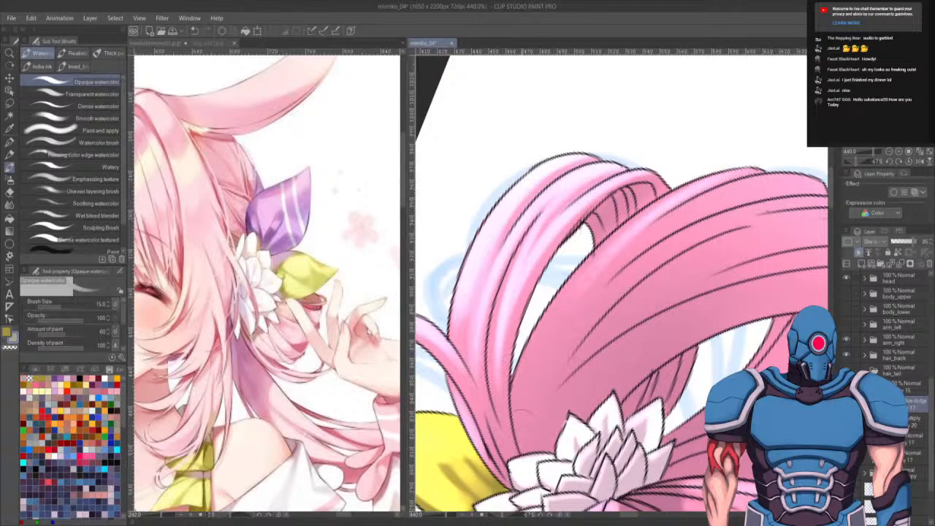
pyautogui.hotkey('ctrl', 'z')
# - Enlarge the watercolor brush and sweep broad highlight strokes across the upper hair loop, undoing one attempt
pyautogui.scroll(-1, 501, 480)
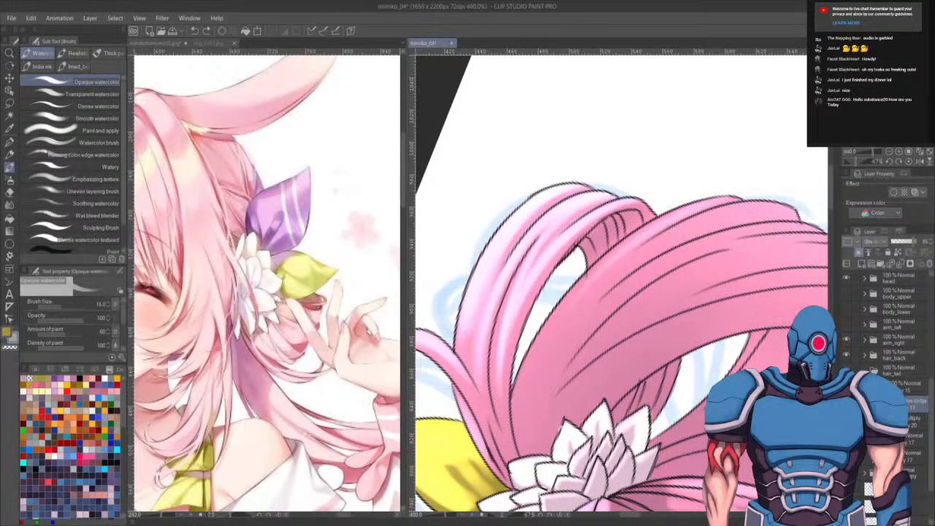
pyautogui.moveTo(708, 372); pyautogui.dragTo(699, 349)
pyautogui.press(']')
pyautogui.press(']')
pyautogui.press(']')
pyautogui.press(']')
pyautogui.press(']')
pyautogui.press(']')
pyautogui.press(']')
pyautogui.press(']')
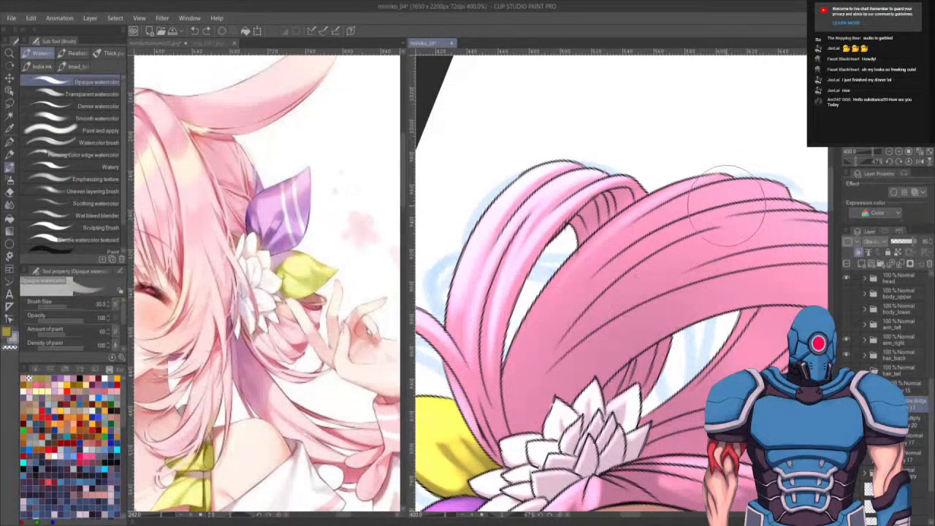
pyautogui.moveTo(760, 190)
pyautogui.mouseDown()
pyautogui.moveTo(627, 252)
pyautogui.moveTo(582, 337)
pyautogui.mouseUp()
pyautogui.moveTo(669, 267); pyautogui.dragTo(554, 249)
pyautogui.hotkey('ctrl', 'z')
pyautogui.moveTo(677, 218); pyautogui.dragTo(716, 199)
pyautogui.moveTo(710, 151); pyautogui.dragTo(500, 289)
pyautogui.moveTo(757, 170); pyautogui.dragTo(468, 332)
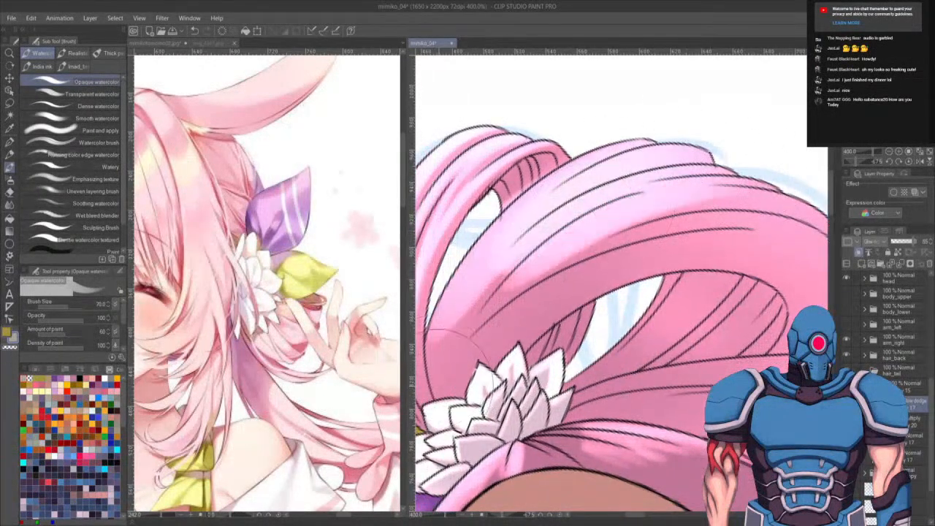
# - Add more broad highlight strokes along the upper hair loop and its top edge
pyautogui.moveTo(743, 195)
pyautogui.mouseDown()
pyautogui.moveTo(551, 221)
pyautogui.moveTo(467, 343)
pyautogui.mouseUp()
pyautogui.moveTo(763, 227)
pyautogui.mouseDown()
pyautogui.moveTo(589, 238)
pyautogui.moveTo(614, 257)
pyautogui.moveTo(714, 218)
pyautogui.moveTo(507, 313)
pyautogui.moveTo(492, 330)
pyautogui.moveTo(750, 231)
pyautogui.moveTo(516, 307)
pyautogui.mouseUp()
pyautogui.moveTo(806, 249); pyautogui.dragTo(687, 244)
pyautogui.moveTo(800, 228); pyautogui.dragTo(516, 264)
pyautogui.moveTo(709, 179); pyautogui.dragTo(544, 260)
pyautogui.moveTo(578, 211)
pyautogui.mouseDown()
pyautogui.moveTo(542, 211)
pyautogui.moveTo(507, 258)
pyautogui.moveTo(584, 222)
pyautogui.moveTo(526, 232)
pyautogui.mouseUp()
pyautogui.moveTo(565, 193)
pyautogui.mouseDown()
pyautogui.moveTo(555, 206)
pyautogui.moveTo(557, 168)
pyautogui.mouseUp()
# - Shrink the brush and paint short highlight strokes near the top of the hair loop
pyautogui.press('[')
pyautogui.press('[')
pyautogui.press('[')
pyautogui.press('[')
pyautogui.press('[')
pyautogui.moveTo(504, 206)
pyautogui.mouseDown()
pyautogui.moveTo(559, 174)
pyautogui.moveTo(545, 162)
pyautogui.moveTo(503, 182)
pyautogui.mouseUp()
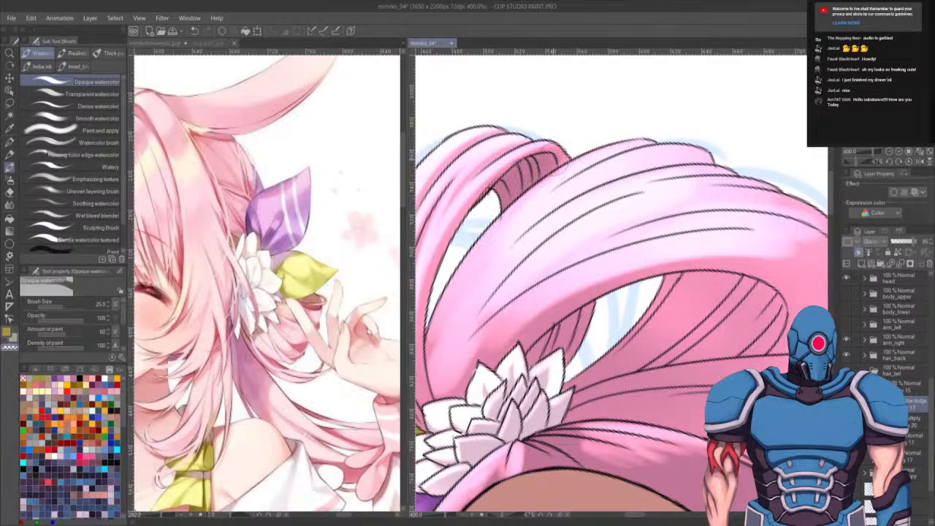
pyautogui.press('[')
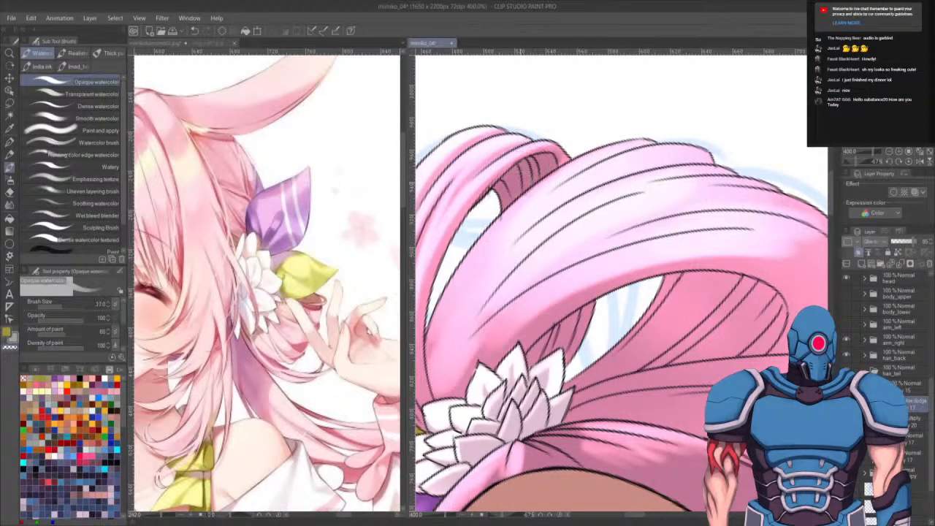
pyautogui.press('[')
pyautogui.press('[')
pyautogui.press('[')
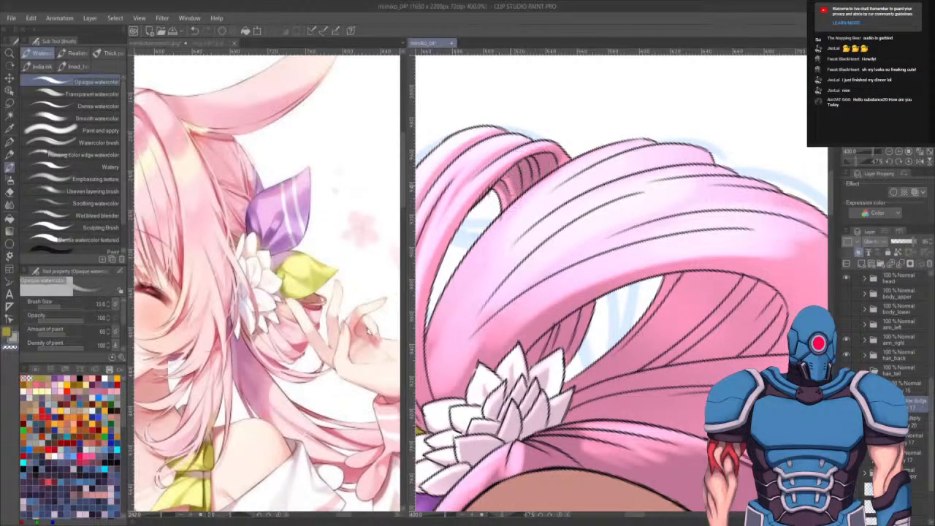
pyautogui.press(']')
pyautogui.moveTo(518, 200); pyautogui.dragTo(511, 168)
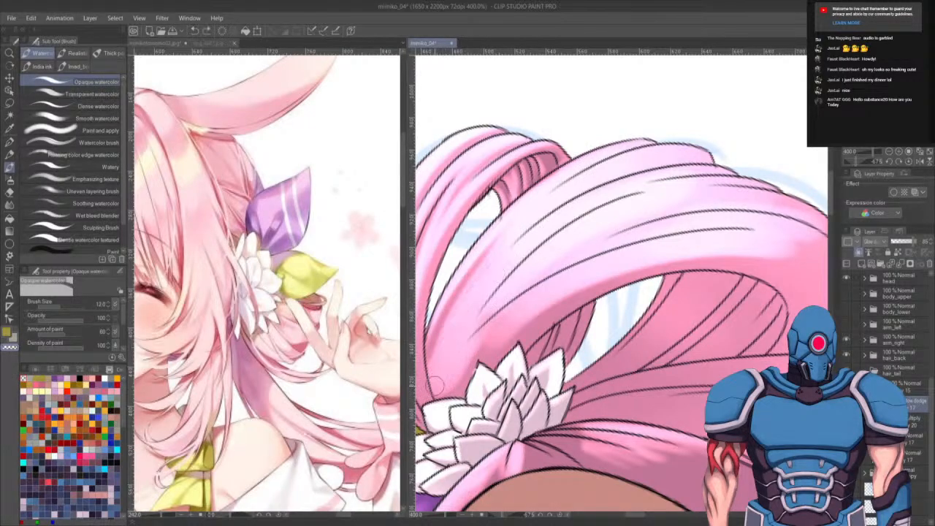
# - Paint highlight strands up the hair strands beside the flower ornament
pyautogui.moveTo(429, 386); pyautogui.dragTo(503, 269)
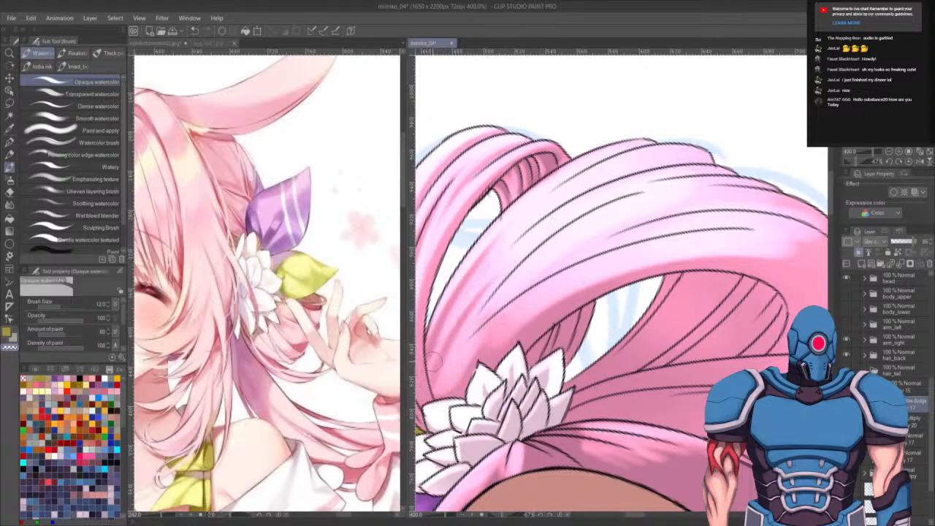
pyautogui.moveTo(434, 362); pyautogui.dragTo(505, 263)
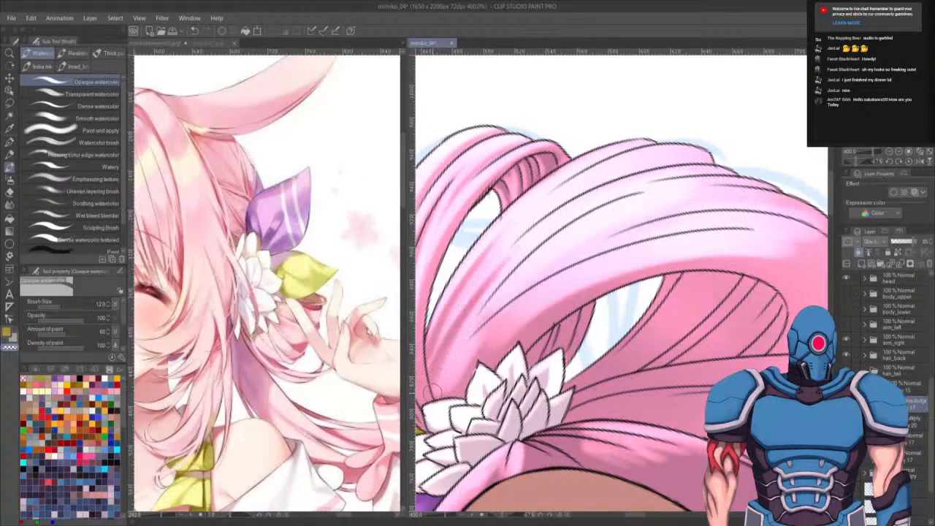
pyautogui.moveTo(432, 389); pyautogui.dragTo(536, 249)
pyautogui.moveTo(441, 394); pyautogui.dragTo(512, 314)
pyautogui.moveTo(458, 372); pyautogui.dragTo(555, 290)
pyautogui.moveTo(496, 327); pyautogui.dragTo(590, 271)
pyautogui.moveTo(699, 237); pyautogui.dragTo(656, 244)
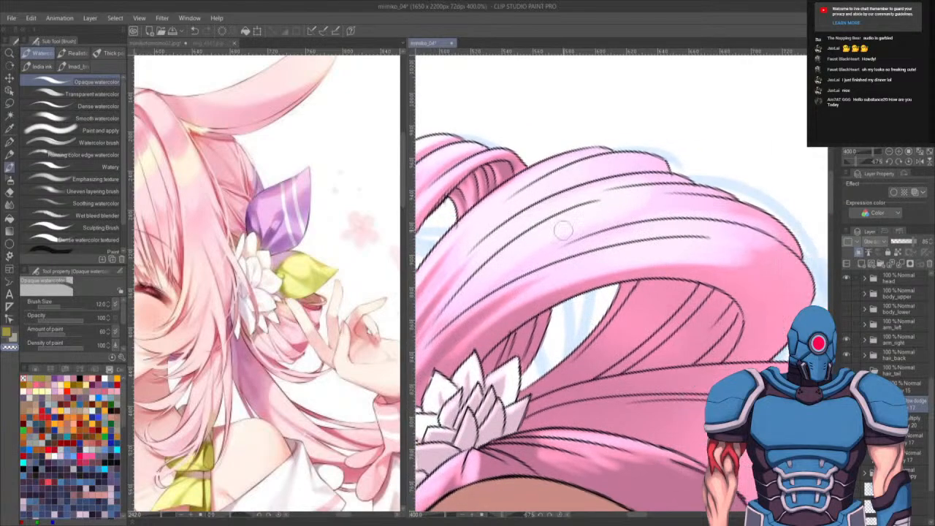
# - Paint long light strands along the upper hair loop, undoing one stroke
pyautogui.moveTo(448, 307); pyautogui.dragTo(592, 204)
pyautogui.moveTo(481, 263); pyautogui.dragTo(656, 193)
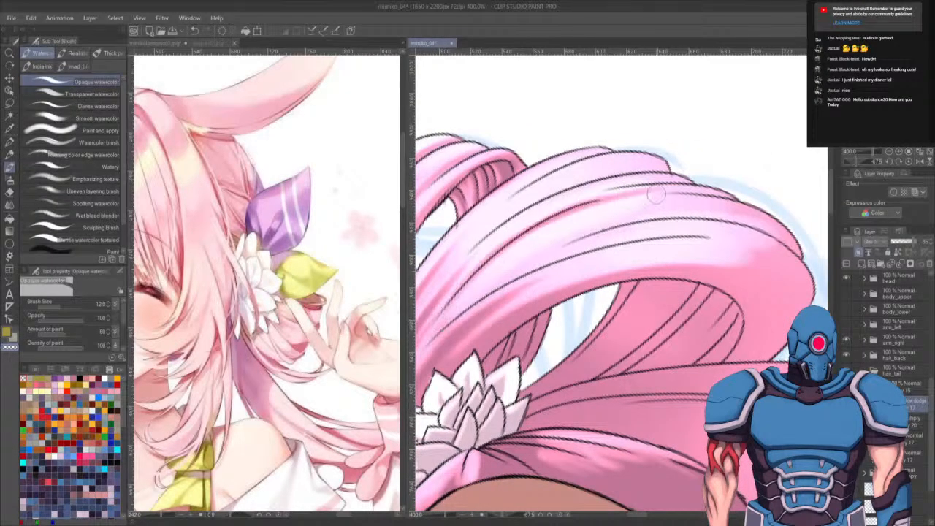
pyautogui.moveTo(544, 225); pyautogui.dragTo(641, 189)
pyautogui.moveTo(456, 268); pyautogui.dragTo(619, 171)
pyautogui.moveTo(482, 241); pyautogui.dragTo(671, 162)
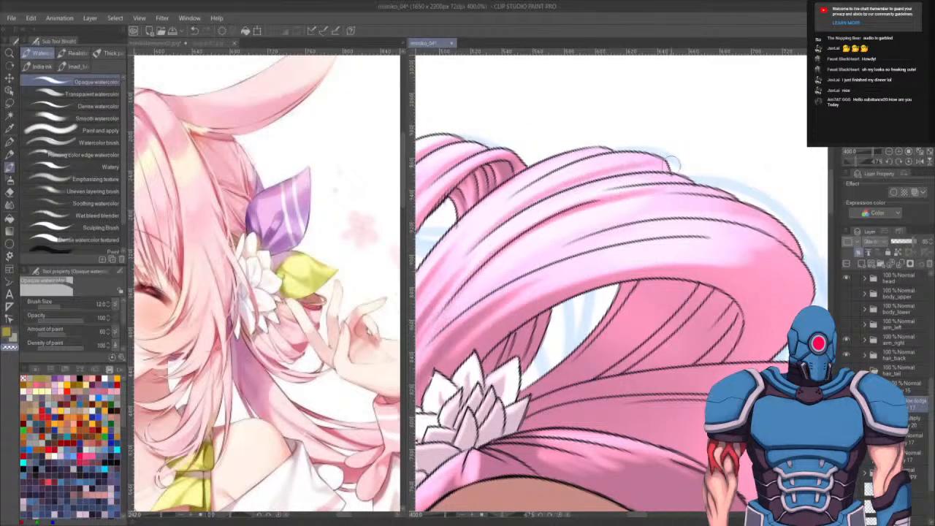
pyautogui.hotkey('ctrl', 'z')
pyautogui.moveTo(488, 229); pyautogui.dragTo(603, 175)
pyautogui.moveTo(448, 277); pyautogui.dragTo(562, 172)
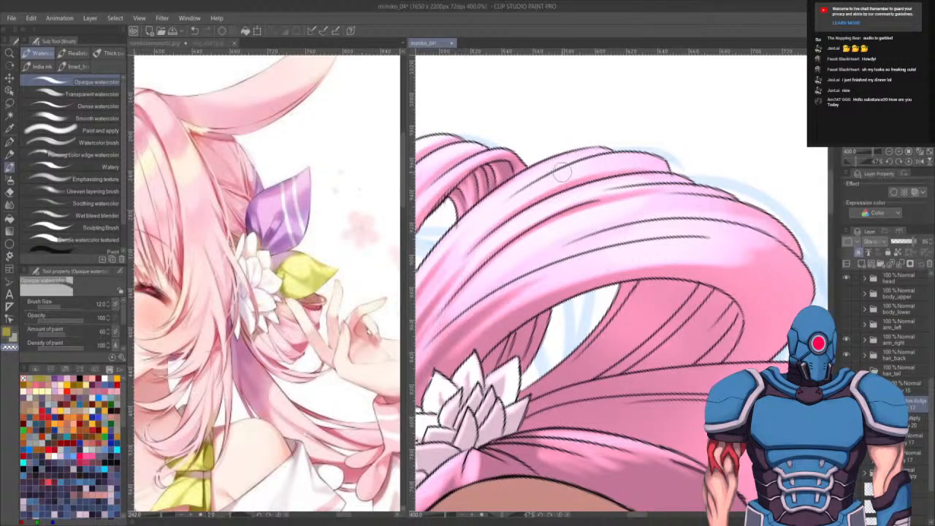
pyautogui.moveTo(482, 214); pyautogui.dragTo(562, 170)
pyautogui.moveTo(465, 231); pyautogui.dragTo(559, 169)
pyautogui.moveTo(600, 236); pyautogui.dragTo(807, 230)
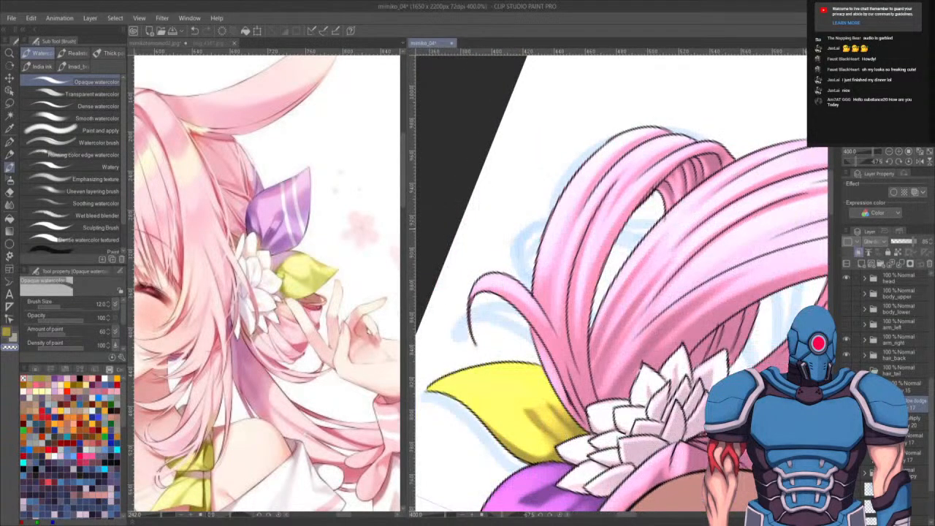
# - Rotate the canvas, return to the brush, enlarge it, and paint highlights on the top of the other hair loop
pyautogui.moveTo(728, 309); pyautogui.dragTo(674, 243)
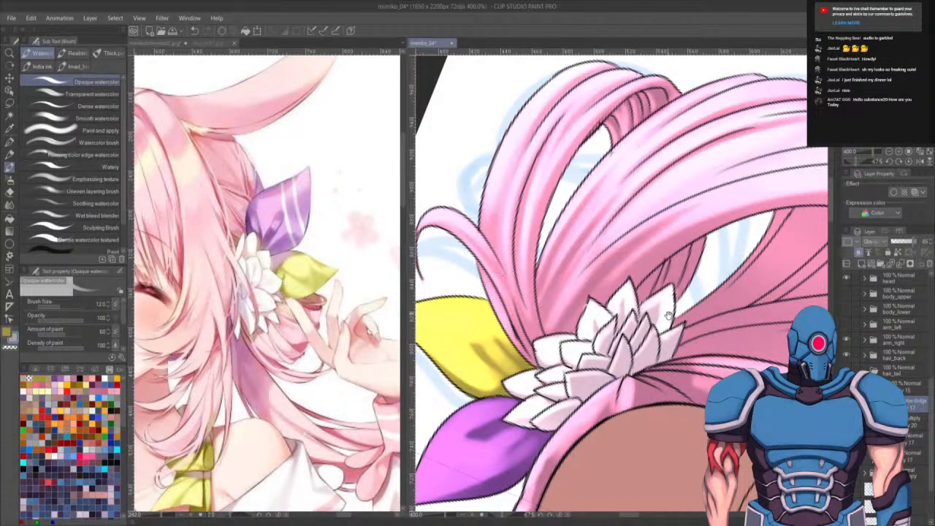
pyautogui.moveTo(668, 314)
pyautogui.mouseDown()
pyautogui.moveTo(643, 314)
pyautogui.moveTo(594, 343)
pyautogui.moveTo(555, 321)
pyautogui.moveTo(668, 402)
pyautogui.mouseUp()
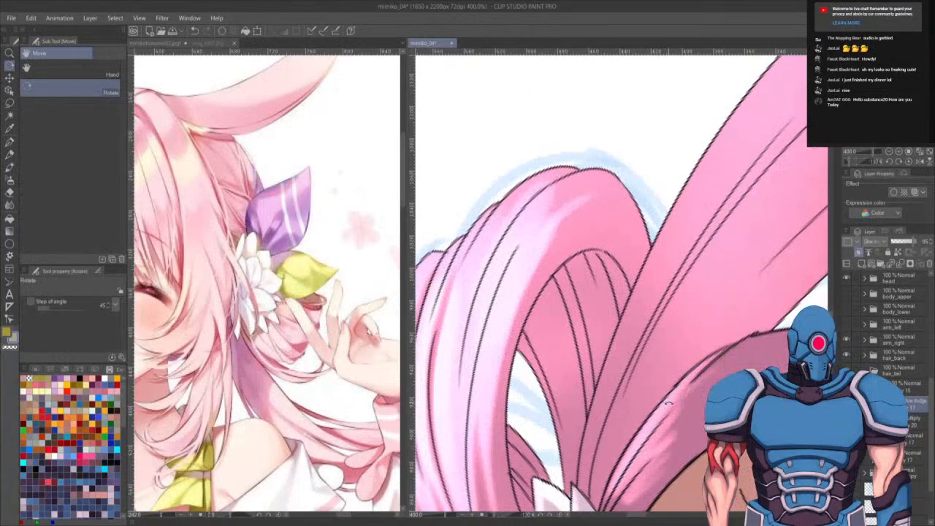
pyautogui.press('b')
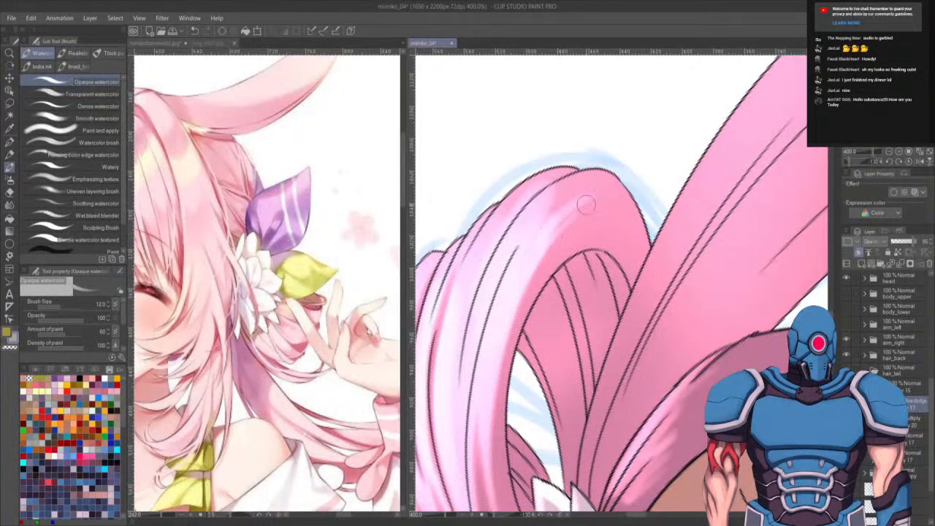
pyautogui.moveTo(615, 206); pyautogui.dragTo(603, 225)
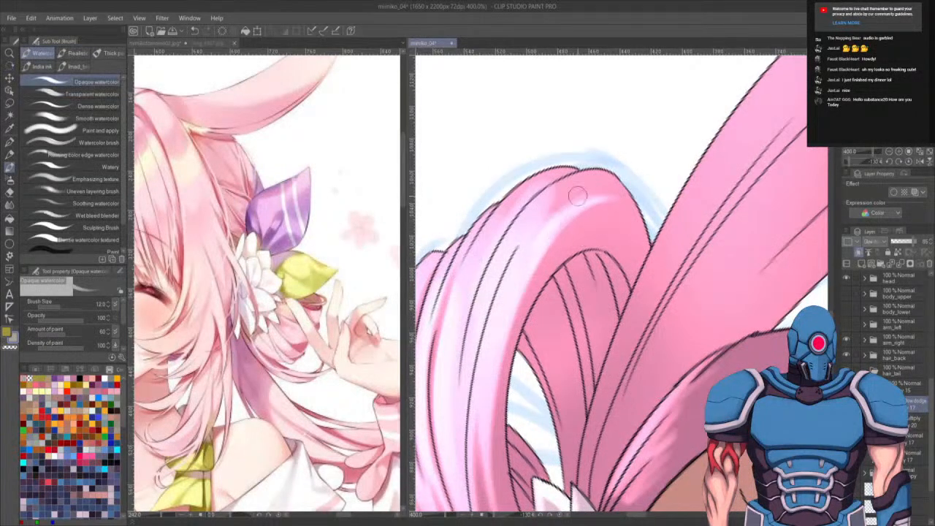
pyautogui.press(']')
pyautogui.press(']')
pyautogui.moveTo(577, 196); pyautogui.dragTo(563, 213)
pyautogui.moveTo(526, 246); pyautogui.dragTo(610, 169)
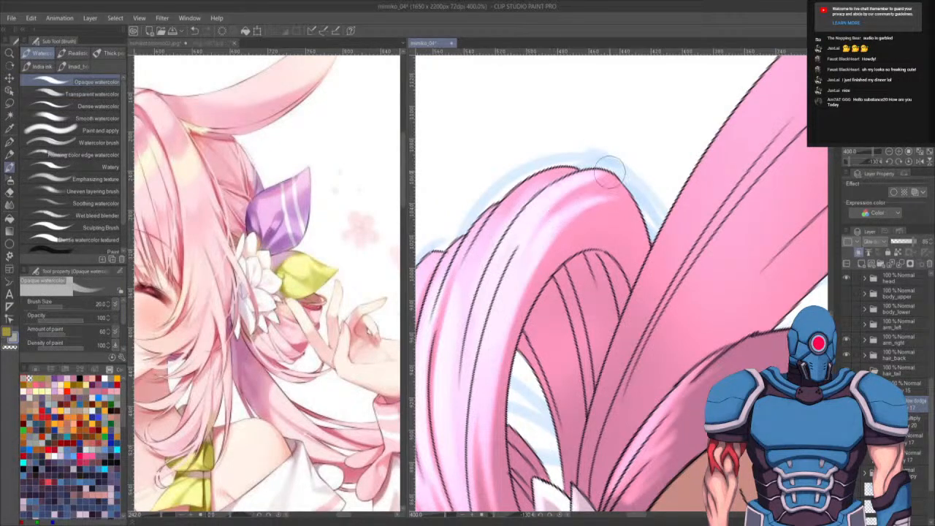
pyautogui.moveTo(473, 243); pyautogui.dragTo(592, 150)
pyautogui.moveTo(504, 206); pyautogui.dragTo(566, 173)
pyautogui.moveTo(624, 216); pyautogui.dragTo(610, 179)
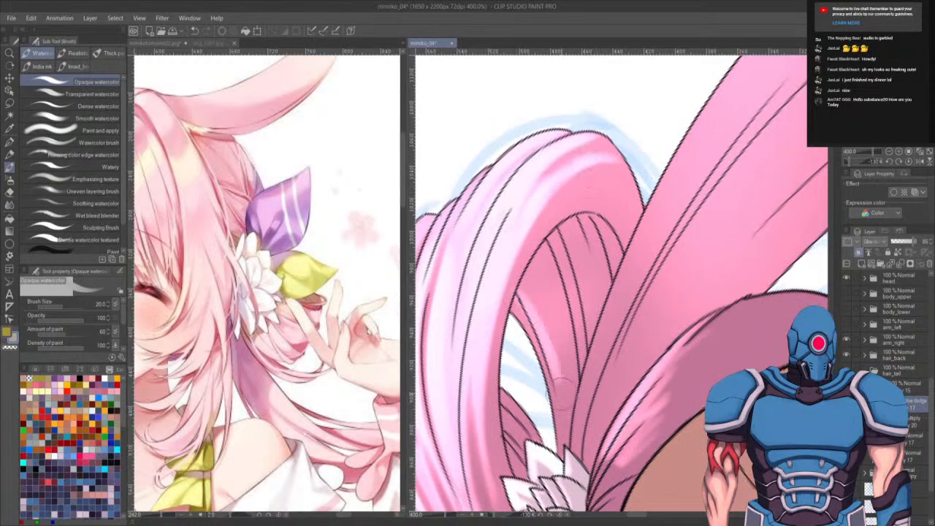
# - Paint highlight strands down the inner side of the hair loop
pyautogui.moveTo(541, 316); pyautogui.dragTo(558, 424)
pyautogui.moveTo(525, 281); pyautogui.dragTo(561, 394)
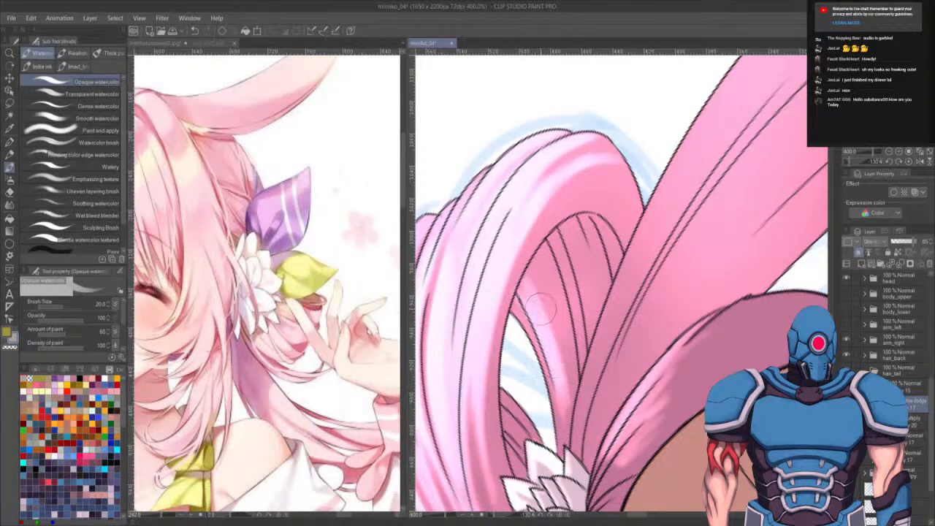
pyautogui.moveTo(541, 309); pyautogui.dragTo(561, 435)
pyautogui.moveTo(531, 294); pyautogui.dragTo(560, 438)
pyautogui.moveTo(550, 379); pyautogui.dragTo(563, 427)
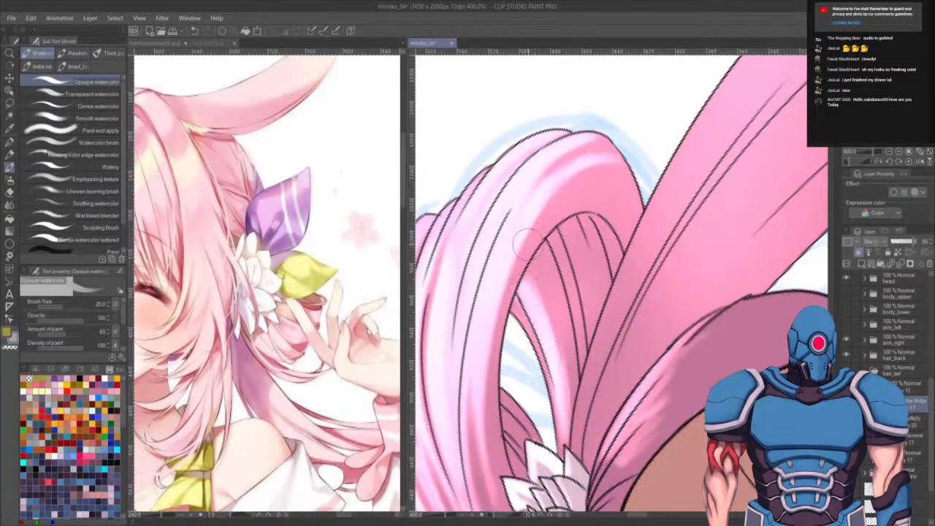
pyautogui.moveTo(526, 243); pyautogui.dragTo(570, 410)
pyautogui.moveTo(548, 234); pyautogui.dragTo(579, 376)
pyautogui.moveTo(561, 218); pyautogui.dragTo(593, 337)
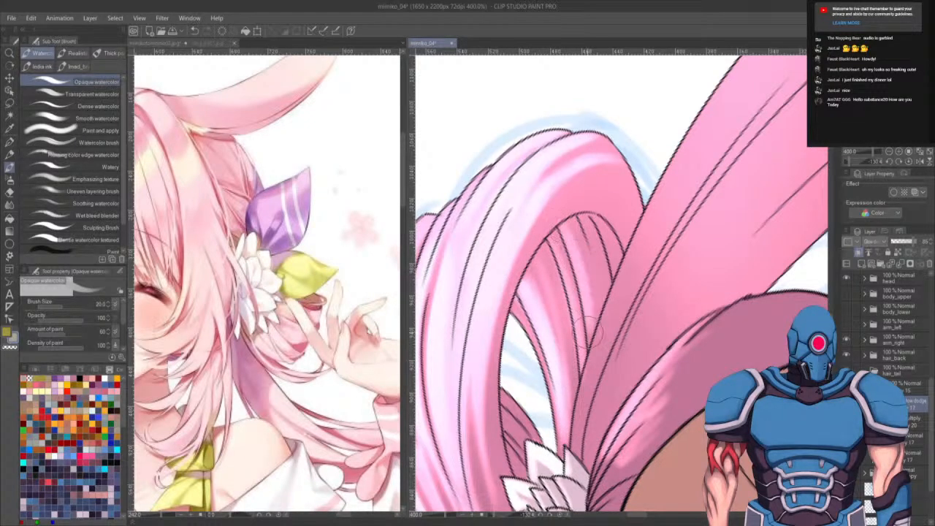
pyautogui.moveTo(573, 232)
pyautogui.mouseDown()
pyautogui.moveTo(596, 337)
pyautogui.moveTo(613, 212)
pyautogui.mouseUp()
# - Switch to another layer, enlarge the brush, and paint a long highlight along the long hair strand
pyautogui.scroll(-5, 637, 348)
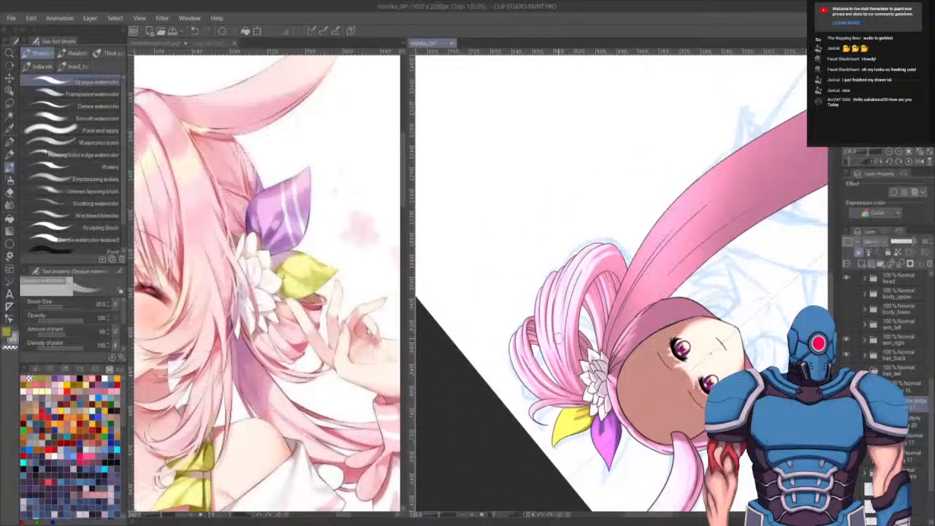
pyautogui.click(909, 420)
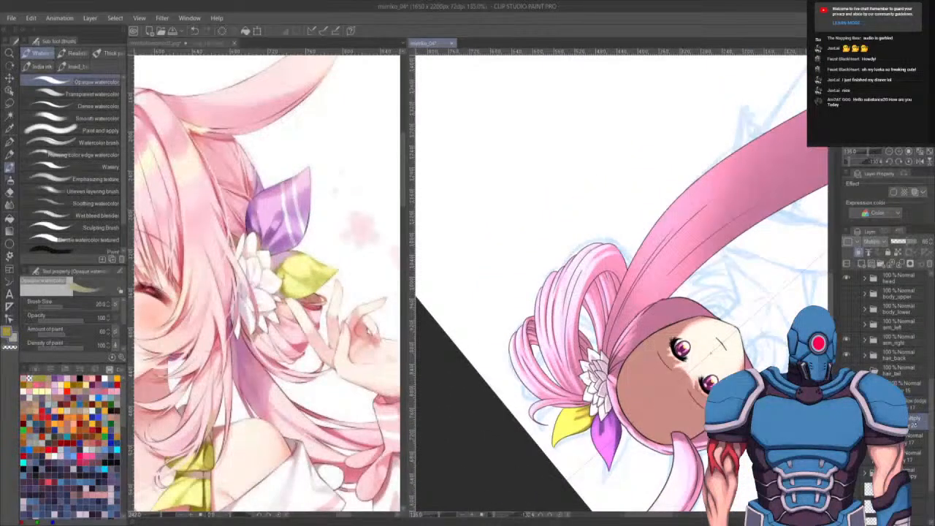
pyautogui.moveTo(564, 272); pyautogui.dragTo(558, 335)
pyautogui.click(914, 405)
pyautogui.moveTo(690, 390); pyautogui.dragTo(603, 421)
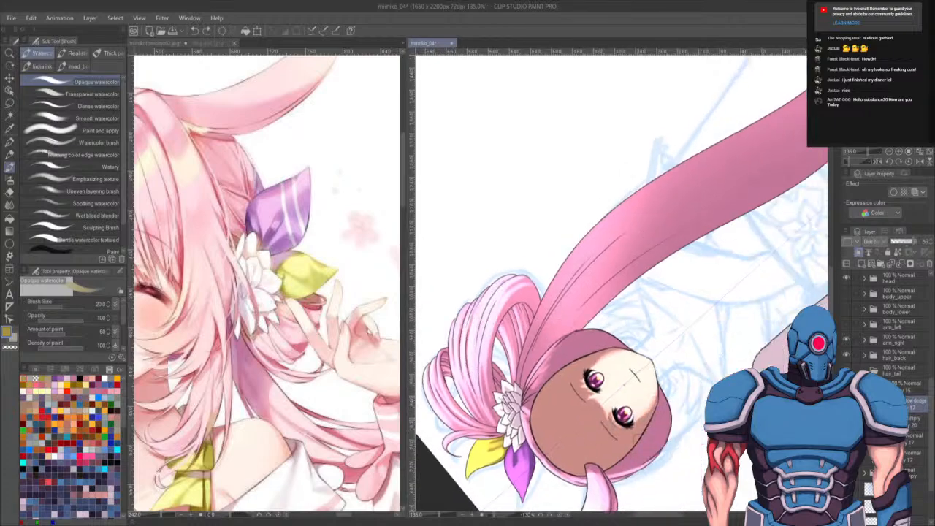
pyautogui.press(']')
pyautogui.press(']')
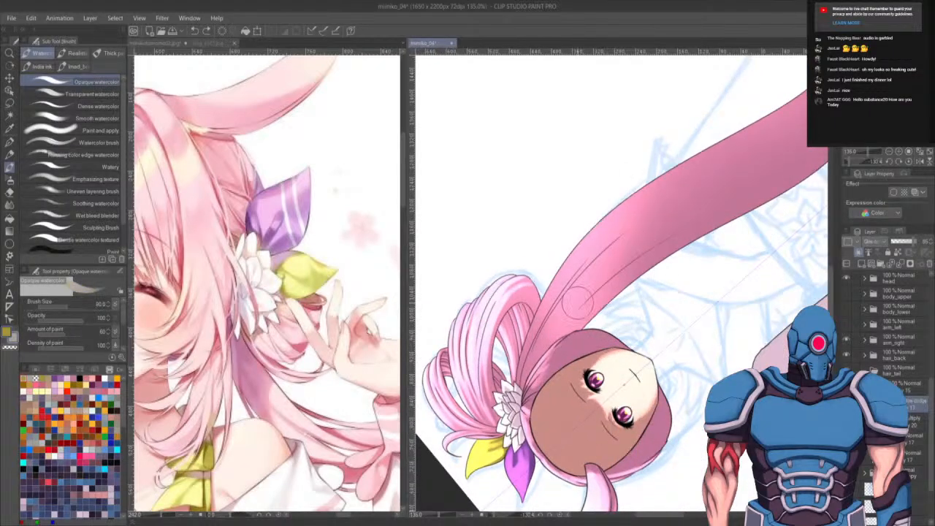
pyautogui.moveTo(530, 350)
pyautogui.mouseDown()
pyautogui.moveTo(679, 170)
pyautogui.moveTo(666, 177)
pyautogui.mouseUp()
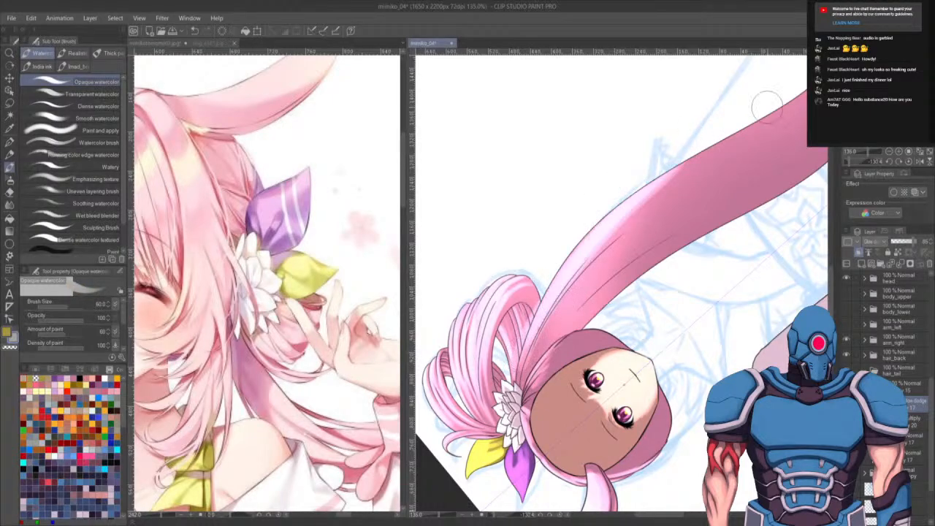
# - Shrink the brush, undo the last two strokes, and repaint highlights along the long hair strand
pyautogui.press('[')
pyautogui.press('[')
pyautogui.press('[')
pyautogui.hotkey('ctrl', 'z')
pyautogui.hotkey('ctrl', 'z')
pyautogui.moveTo(520, 376)
pyautogui.mouseDown()
pyautogui.moveTo(606, 227)
pyautogui.moveTo(678, 165)
pyautogui.mouseUp()
pyautogui.moveTo(552, 304); pyautogui.dragTo(683, 161)
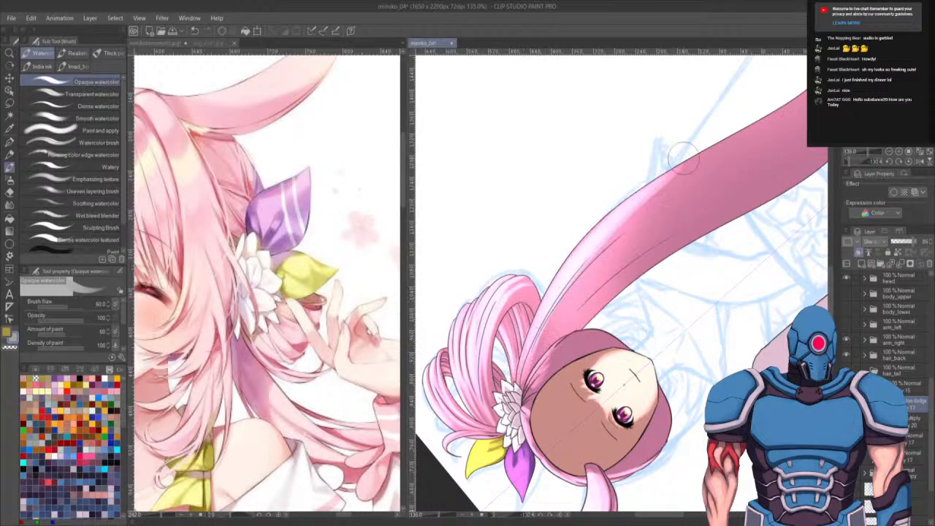
# - Paint more highlight strands along the long hair strand toward its tip, undoing one stroke
pyautogui.moveTo(560, 270); pyautogui.dragTo(722, 132)
pyautogui.moveTo(513, 362)
pyautogui.mouseDown()
pyautogui.moveTo(764, 133)
pyautogui.moveTo(738, 150)
pyautogui.mouseUp()
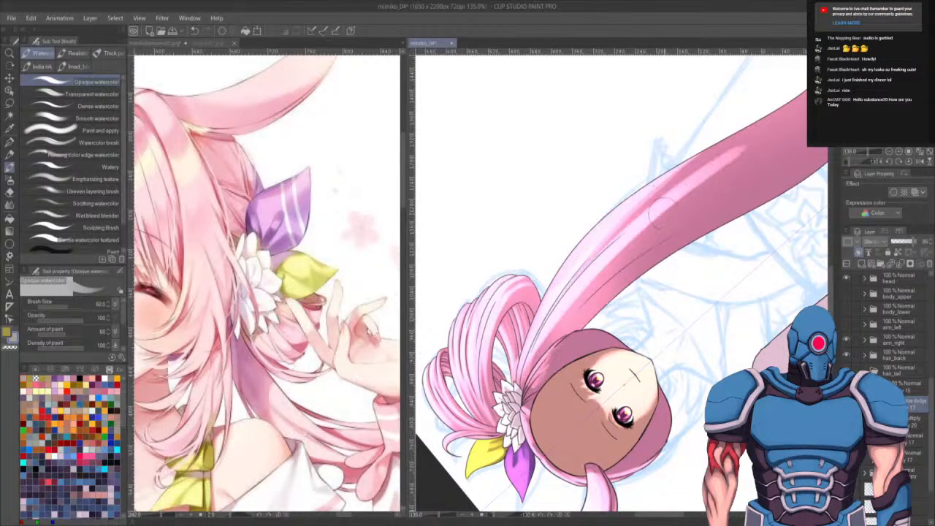
pyautogui.hotkey('ctrl', 'z')
pyautogui.moveTo(520, 374)
pyautogui.mouseDown()
pyautogui.moveTo(642, 219)
pyautogui.moveTo(714, 171)
pyautogui.mouseUp()
pyautogui.moveTo(643, 237); pyautogui.dragTo(556, 332)
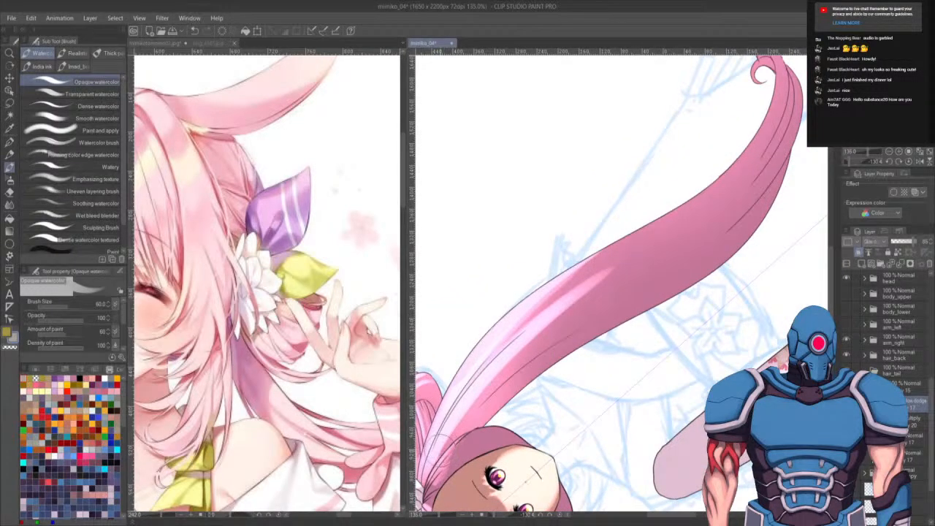
pyautogui.moveTo(438, 453); pyautogui.dragTo(633, 267)
pyautogui.moveTo(504, 376); pyautogui.dragTo(626, 271)
pyautogui.moveTo(504, 374); pyautogui.dragTo(711, 223)
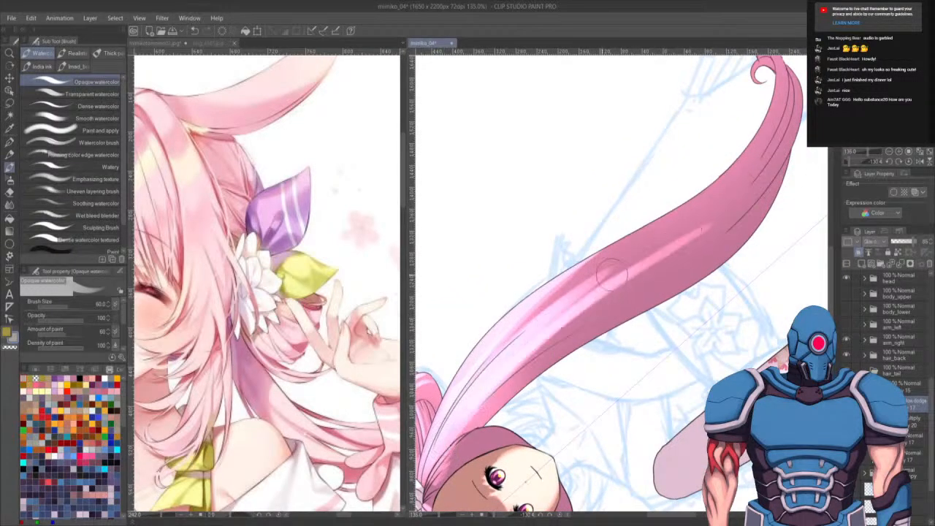
# - Paint a long highlight stroke along the long hair strand
pyautogui.moveTo(480, 344)
pyautogui.mouseDown()
pyautogui.moveTo(629, 234)
pyautogui.moveTo(734, 133)
pyautogui.mouseUp()
pyautogui.moveTo(749, 86); pyautogui.dragTo(619, 261)
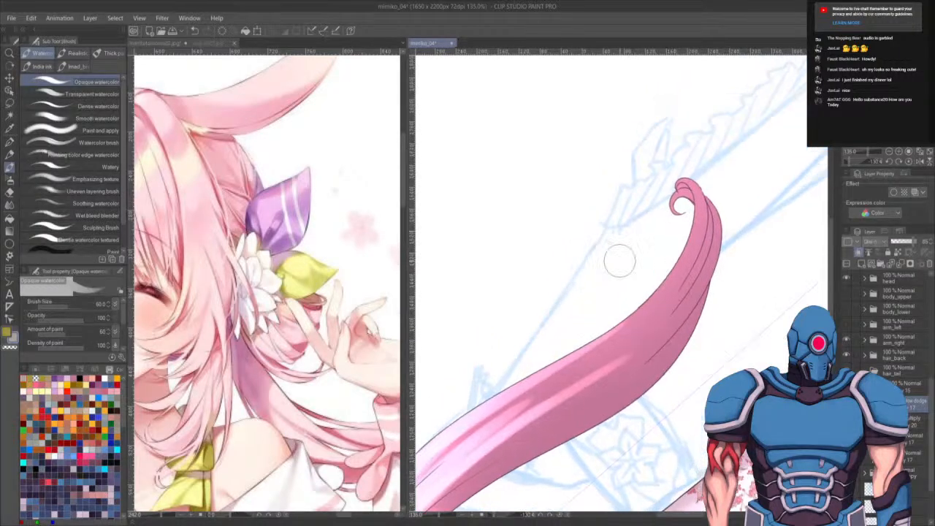
pyautogui.scroll(5, 670, 187)
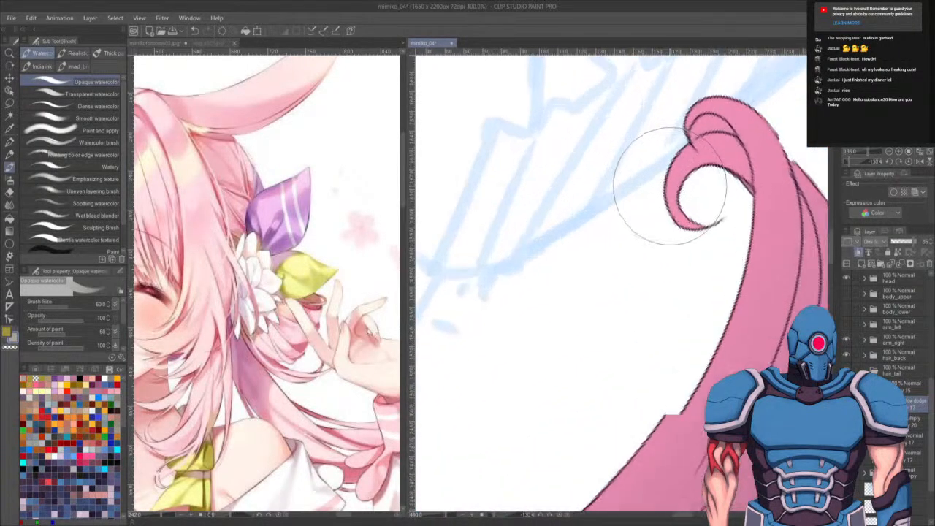
pyautogui.scroll(1, 614, 175)
pyautogui.press('e')
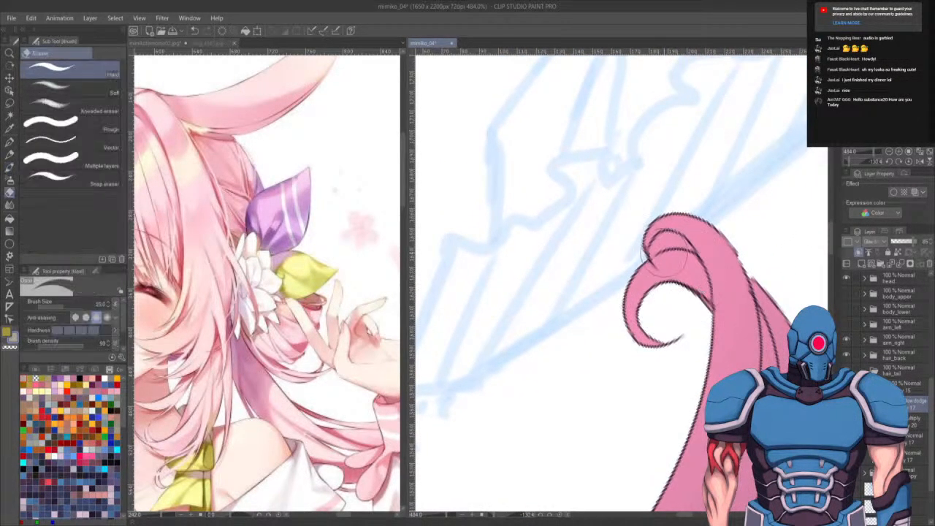
pyautogui.press('[')
pyautogui.press('[')
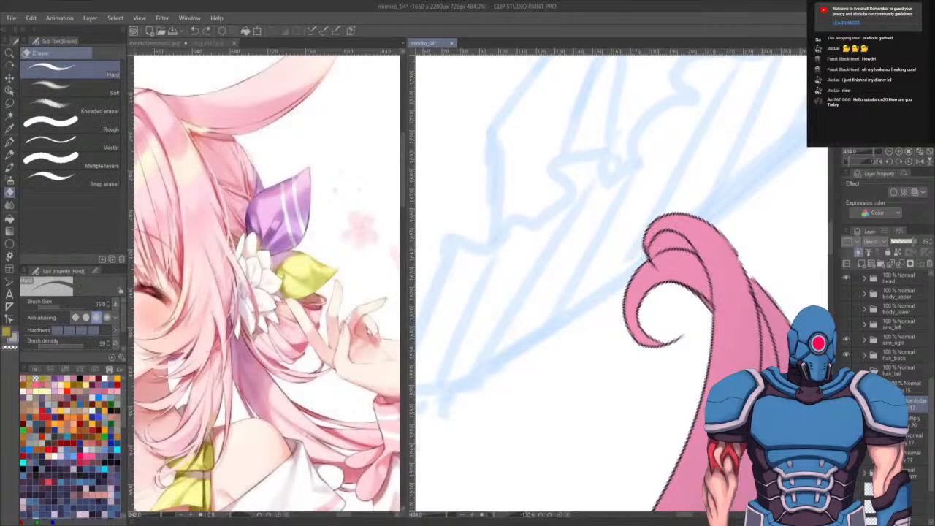
pyautogui.click(913, 454)
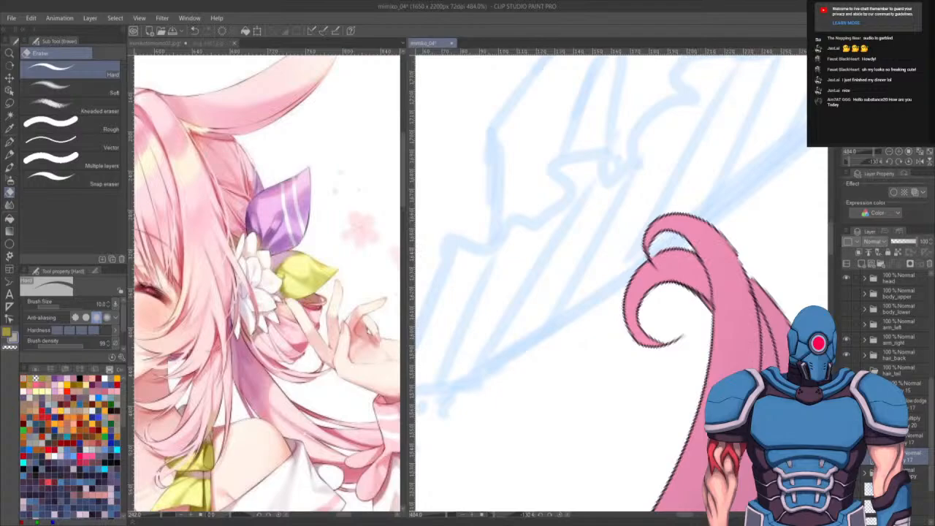
pyautogui.scroll(-15, 600, 262)
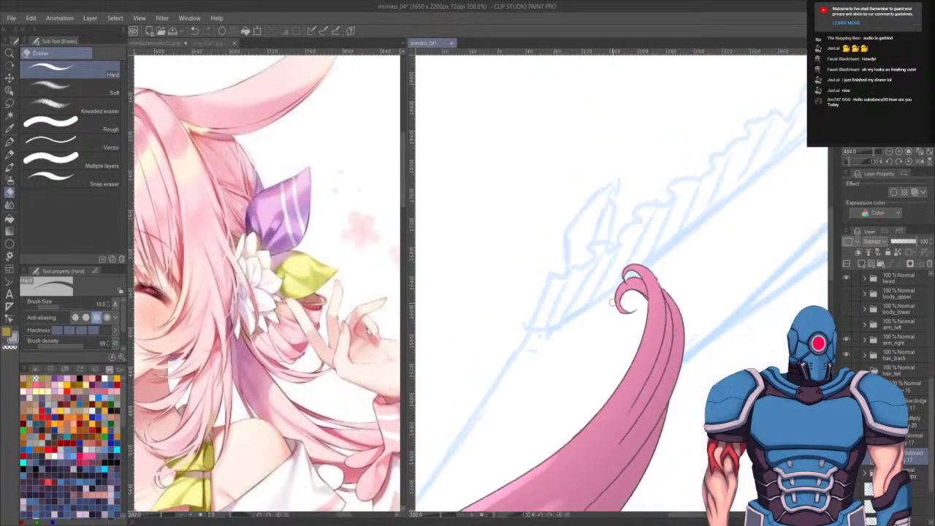
pyautogui.moveTo(635, 345); pyautogui.dragTo(777, 98)
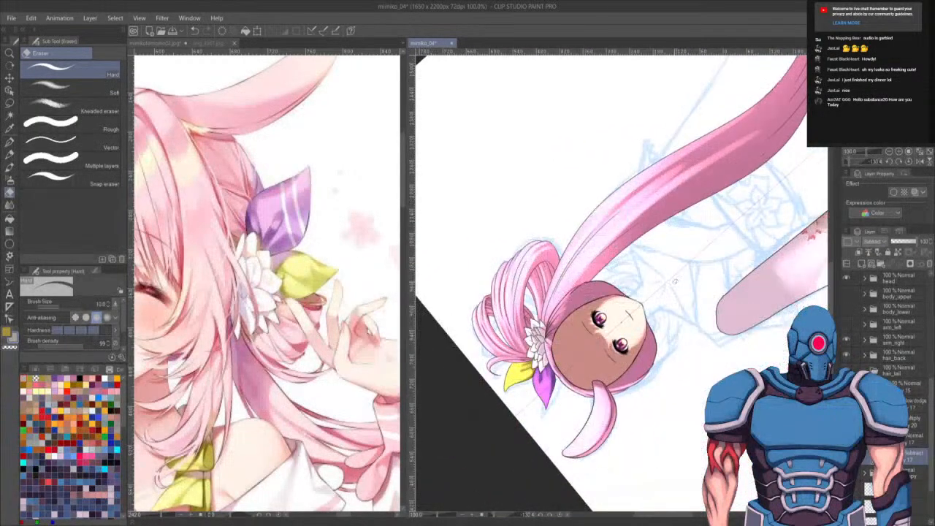
pyautogui.scroll(2, 778, 98)
pyautogui.moveTo(662, 317); pyautogui.dragTo(667, 367)
pyautogui.press('b')
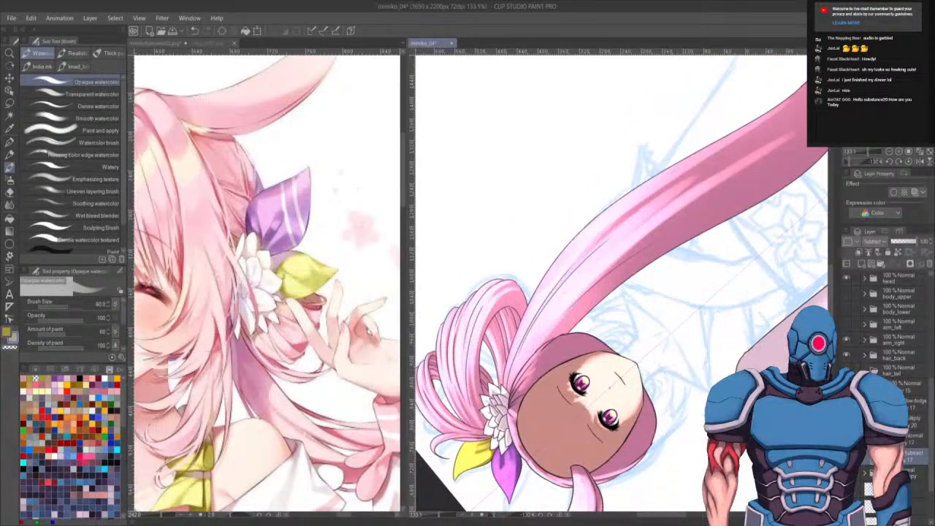
# - Paint highlight strokes down the long hair strand, undoing the last one
pyautogui.moveTo(716, 190); pyautogui.dragTo(657, 236)
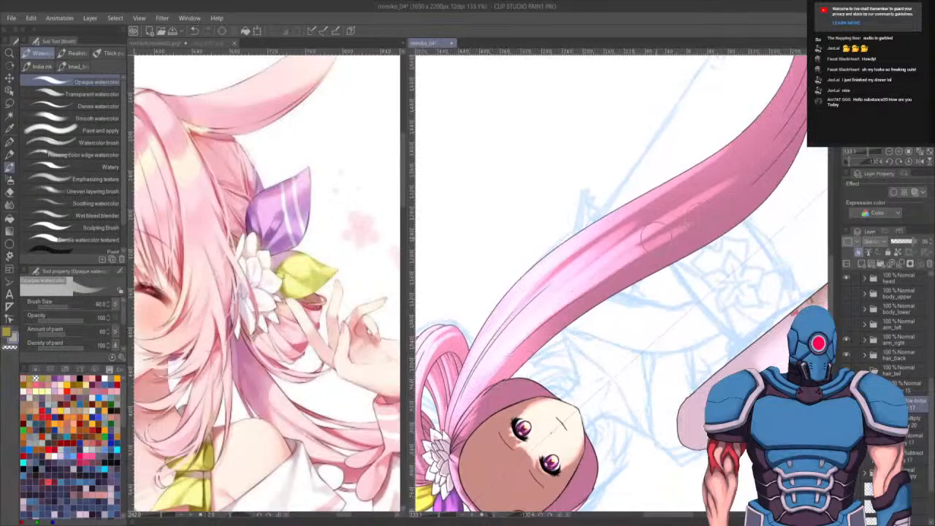
pyautogui.moveTo(703, 211); pyautogui.dragTo(613, 322)
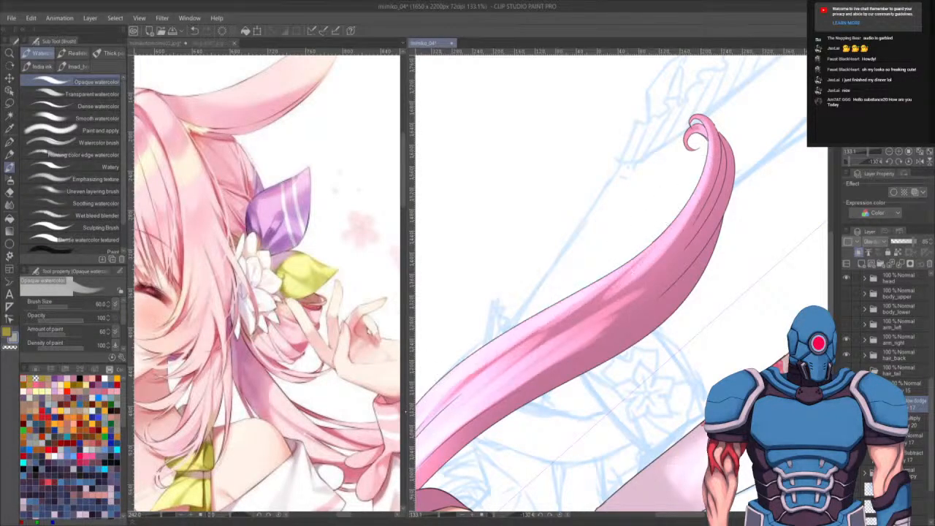
pyautogui.moveTo(485, 382); pyautogui.dragTo(656, 248)
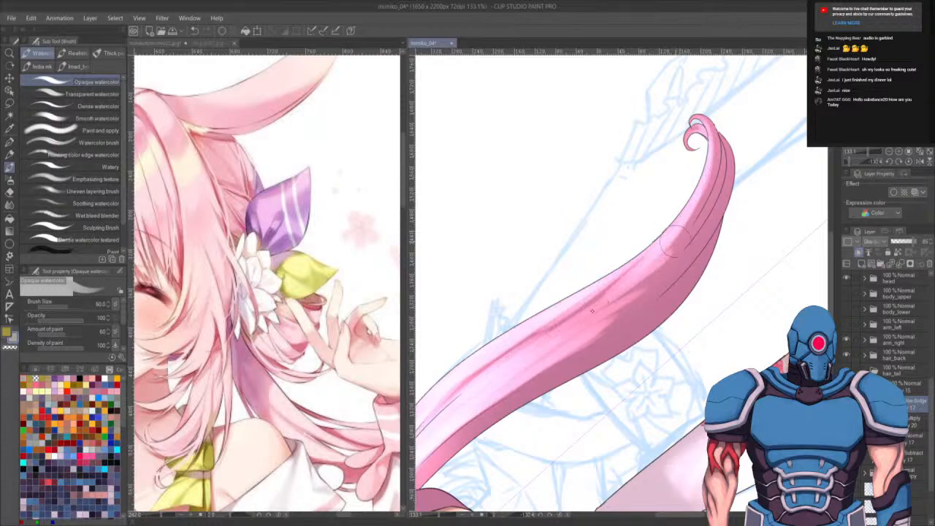
pyautogui.hotkey('ctrl', 'z')
# - Repaint highlight streaks along the long hair strand toward its curled tip, undoing two attempts
pyautogui.moveTo(486, 383); pyautogui.dragTo(641, 273)
pyautogui.moveTo(543, 352)
pyautogui.mouseDown()
pyautogui.moveTo(573, 336)
pyautogui.moveTo(681, 219)
pyautogui.moveTo(644, 284)
pyautogui.moveTo(703, 210)
pyautogui.mouseUp()
pyautogui.moveTo(666, 260)
pyautogui.mouseDown()
pyautogui.moveTo(720, 153)
pyautogui.moveTo(651, 264)
pyautogui.mouseUp()
pyautogui.hotkey('ctrl', 'z')
pyautogui.moveTo(724, 144); pyautogui.dragTo(643, 288)
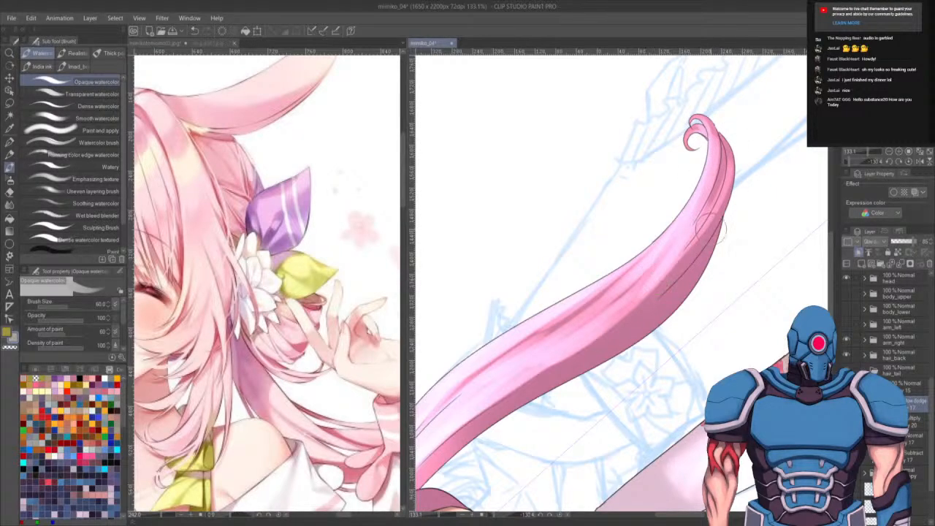
pyautogui.hotkey('ctrl', 'z')
pyautogui.moveTo(713, 149)
pyautogui.mouseDown()
pyautogui.moveTo(698, 199)
pyautogui.moveTo(620, 310)
pyautogui.mouseUp()
pyautogui.moveTo(703, 231); pyautogui.dragTo(561, 359)
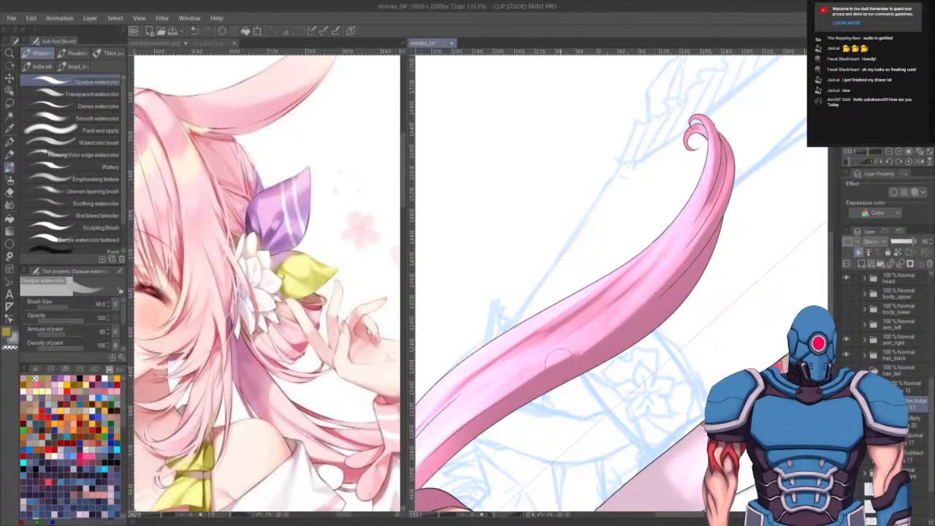
pyautogui.moveTo(708, 296); pyautogui.dragTo(751, 249)
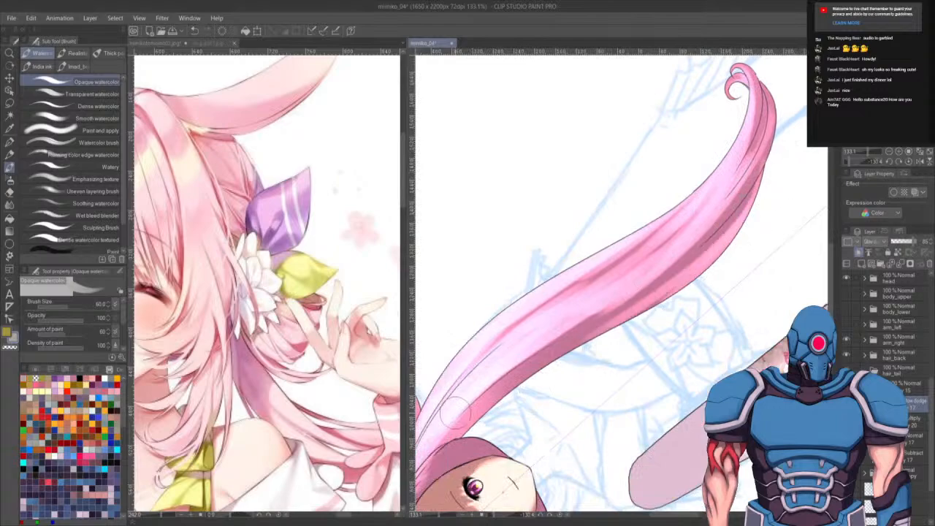
# - Add more light streaks along the middle of the long hair strand near the head
pyautogui.moveTo(536, 379); pyautogui.dragTo(576, 301)
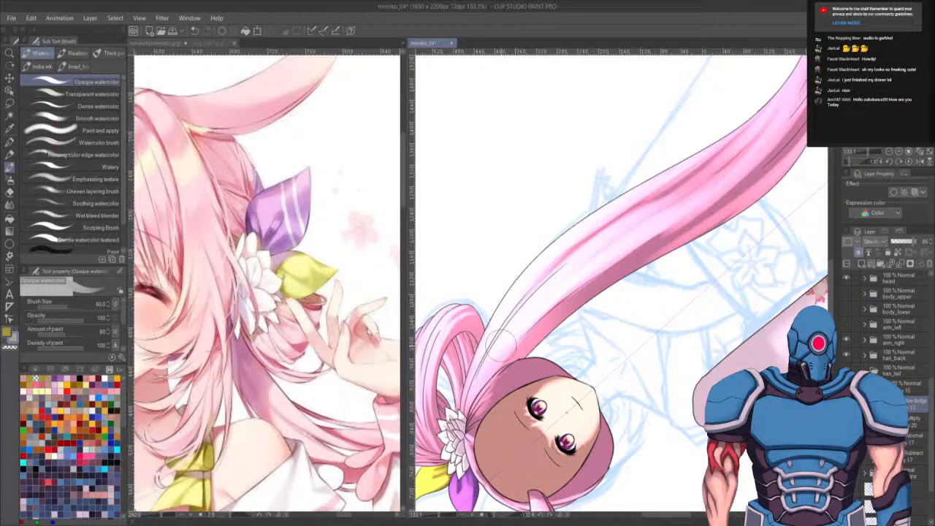
pyautogui.moveTo(603, 346)
pyautogui.mouseDown()
pyautogui.moveTo(607, 389)
pyautogui.moveTo(563, 436)
pyautogui.mouseUp()
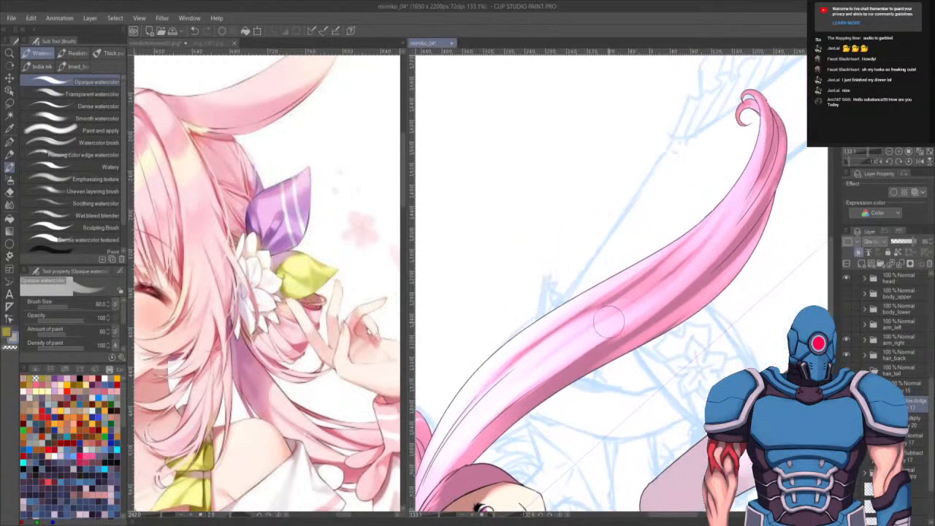
pyautogui.moveTo(680, 259); pyautogui.dragTo(561, 331)
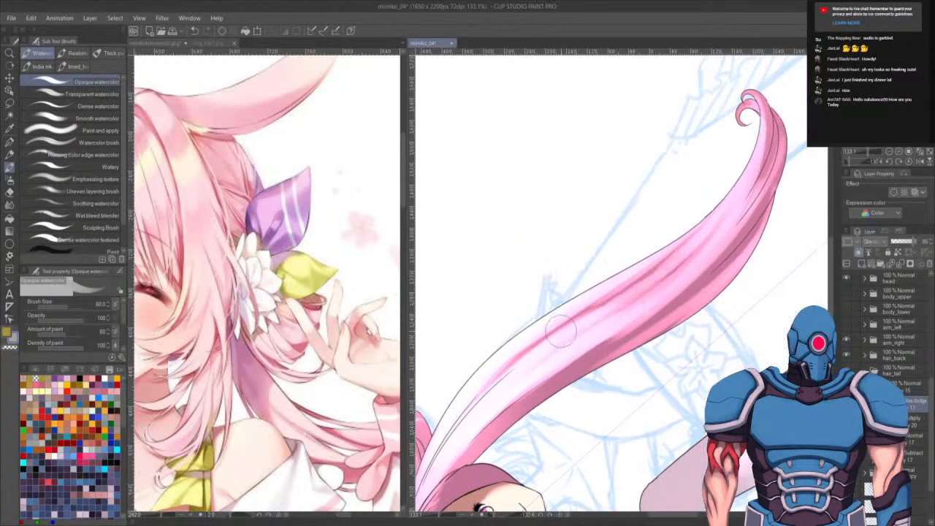
pyautogui.moveTo(695, 228)
pyautogui.mouseDown()
pyautogui.moveTo(624, 305)
pyautogui.moveTo(573, 331)
pyautogui.mouseUp()
pyautogui.moveTo(694, 233); pyautogui.dragTo(563, 334)
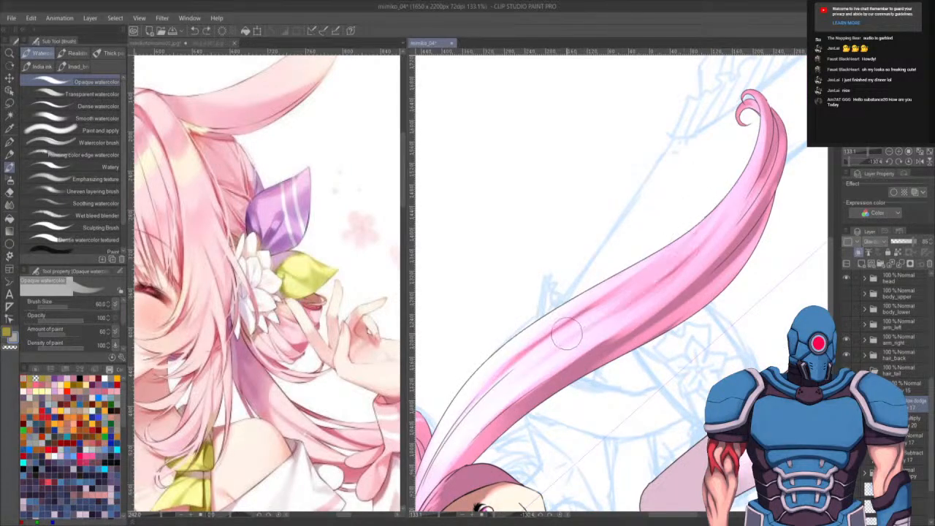
pyautogui.moveTo(660, 413); pyautogui.dragTo(658, 429)
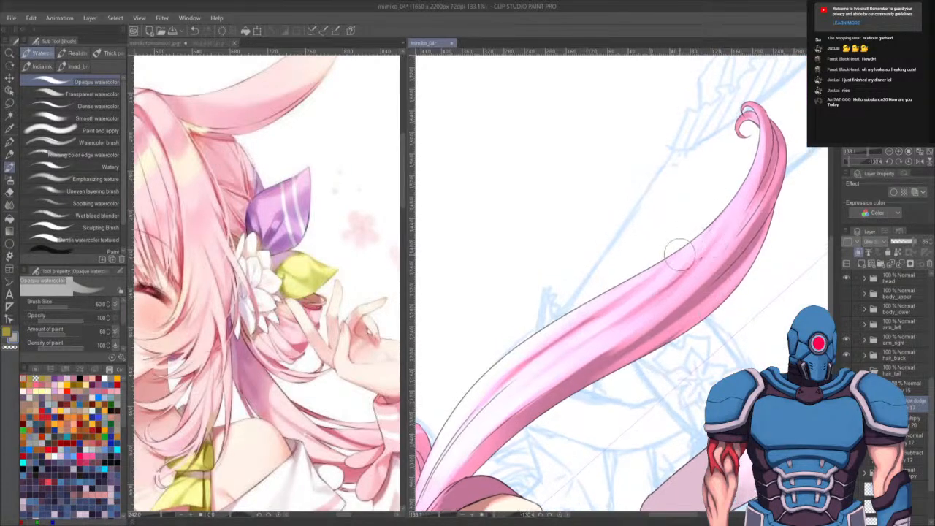
pyautogui.moveTo(737, 185); pyautogui.dragTo(577, 341)
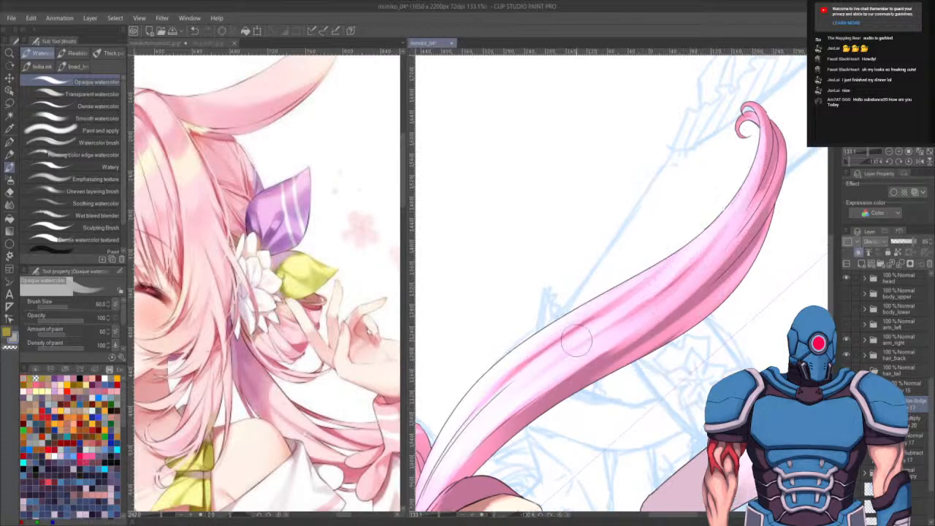
pyautogui.moveTo(748, 172); pyautogui.dragTo(591, 359)
pyautogui.moveTo(746, 170)
pyautogui.mouseDown()
pyautogui.moveTo(629, 331)
pyautogui.moveTo(576, 364)
pyautogui.mouseUp()
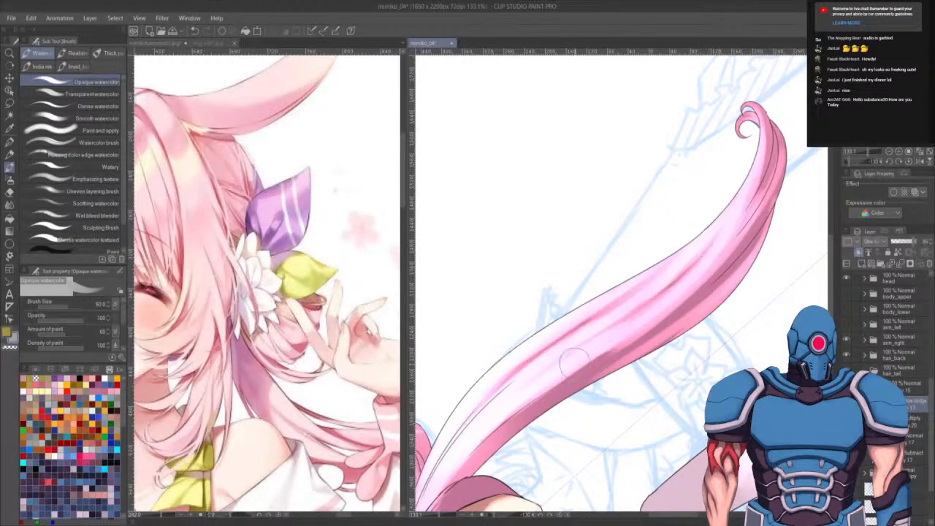
# - Return the canvas to an upright view of the head and set the brush size to 118
pyautogui.click(908, 162)
pyautogui.moveTo(645, 314); pyautogui.dragTo(664, 440)
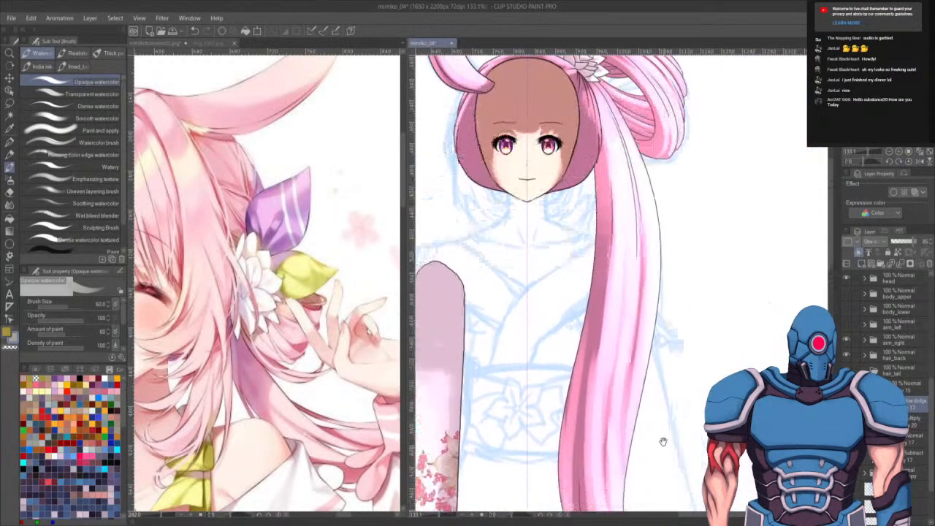
pyautogui.moveTo(679, 329); pyautogui.dragTo(689, 425)
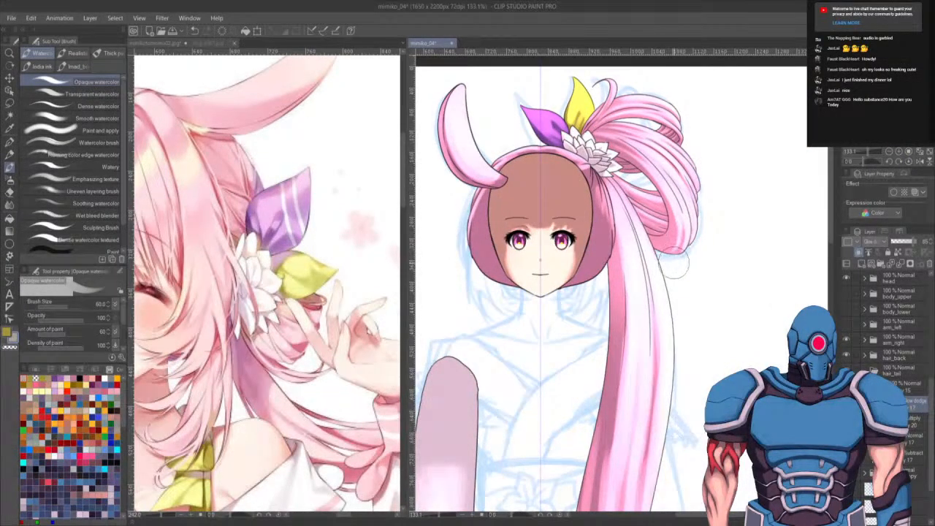
pyautogui.press('[')
pyautogui.press('[')
pyautogui.press('[')
pyautogui.press('[')
pyautogui.press('[')
pyautogui.press('[')
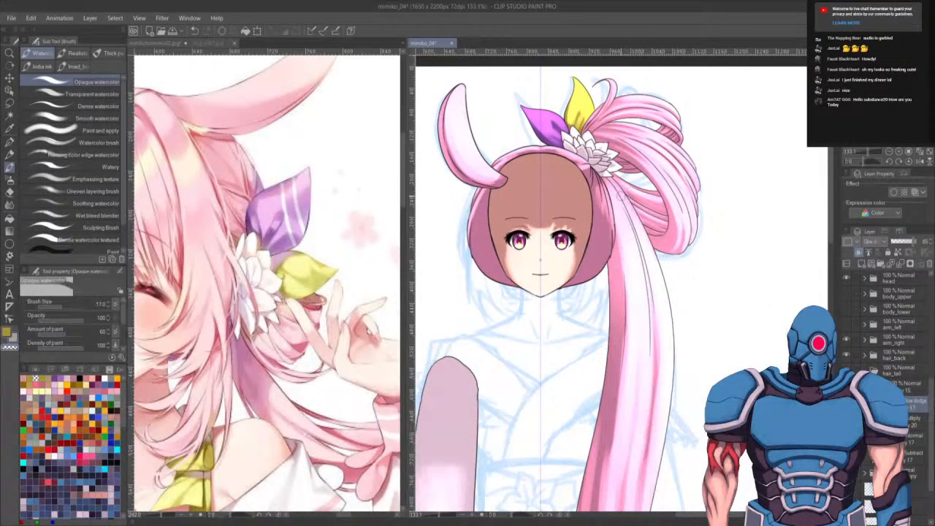
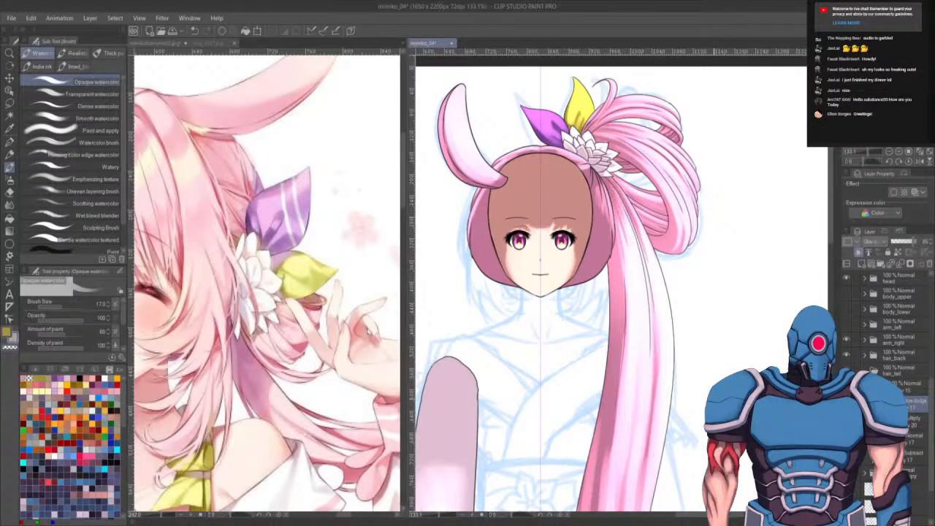
# - Add small touch-up strokes to the hair while switching between layers inside the hair_back folder
pyautogui.moveTo(732, 340); pyautogui.dragTo(736, 330)
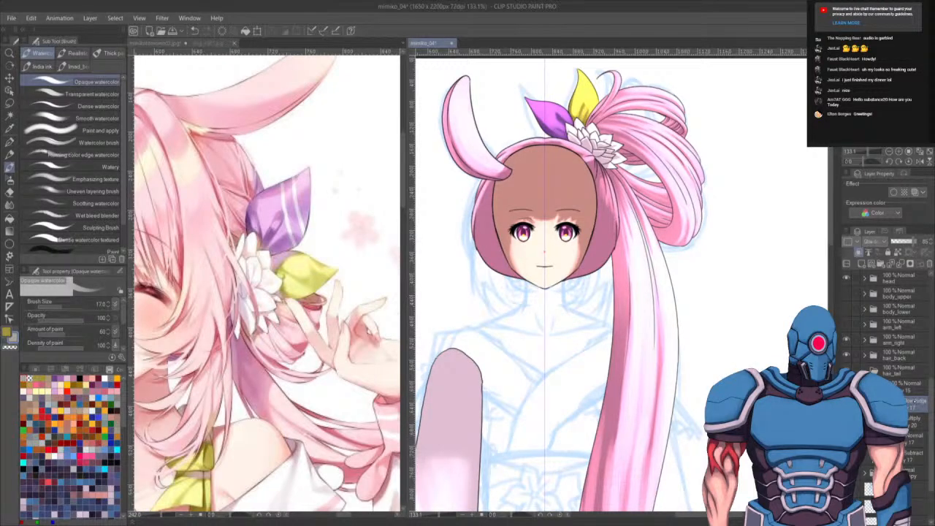
pyautogui.click(865, 356)
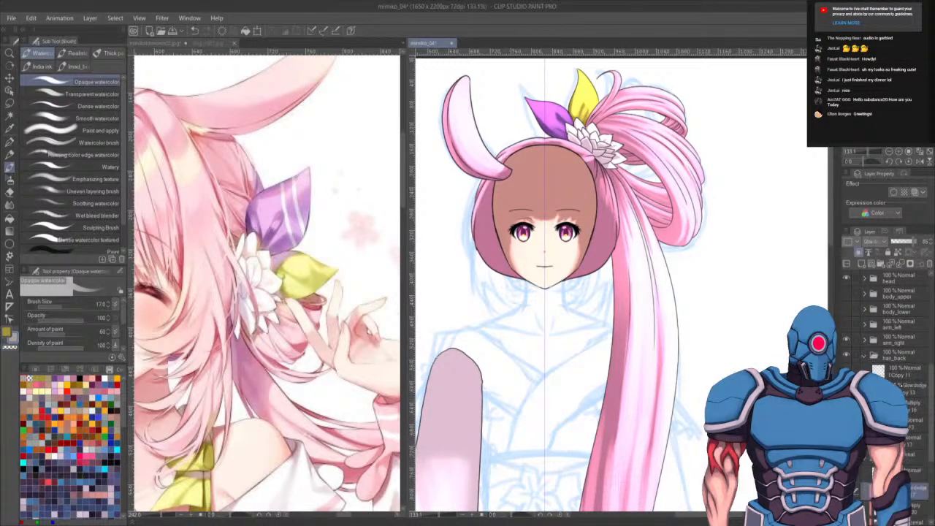
pyautogui.click(902, 386)
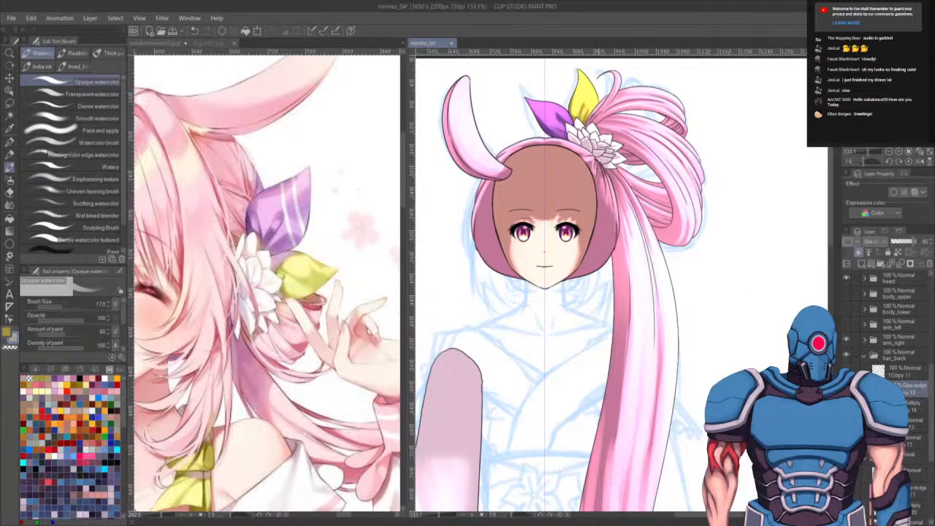
pyautogui.moveTo(599, 163); pyautogui.dragTo(606, 179)
pyautogui.click(898, 356)
pyautogui.click(865, 370)
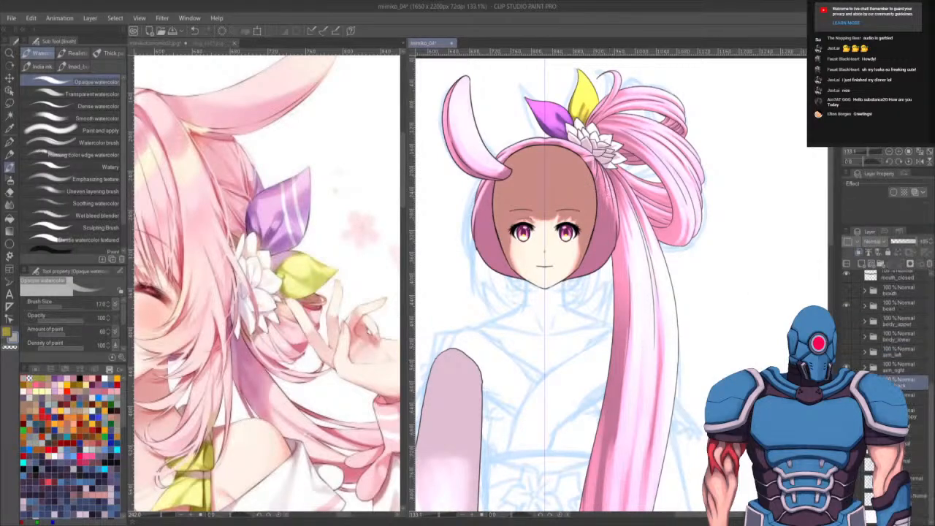
pyautogui.moveTo(653, 346); pyautogui.dragTo(655, 334)
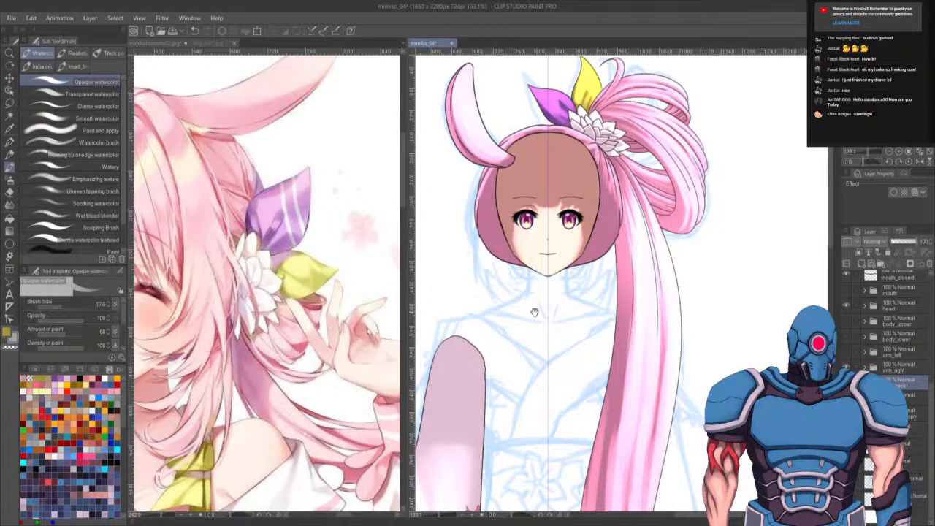
pyautogui.moveTo(534, 312); pyautogui.dragTo(554, 371)
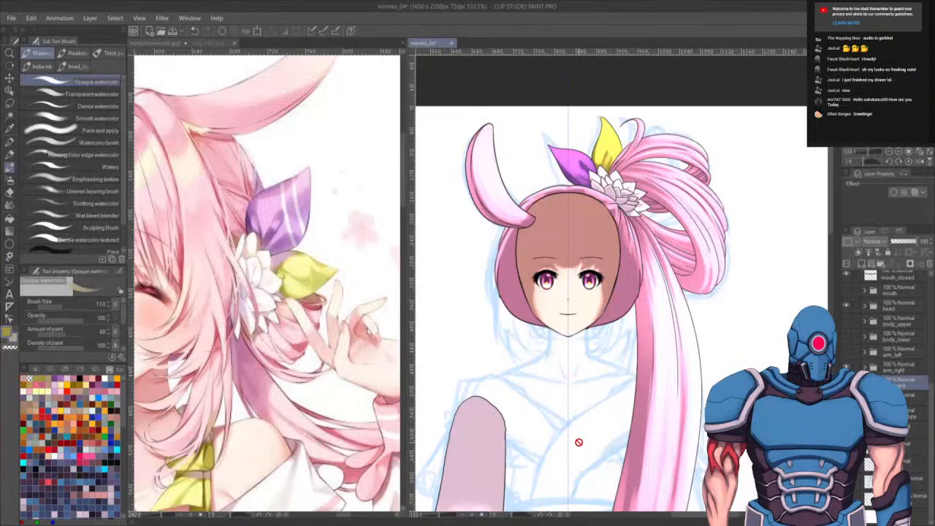
# - Switch to the G-pen, pick a light pink, select a layer in another folder and draw a stroke on the hair ornament
pyautogui.press('p')
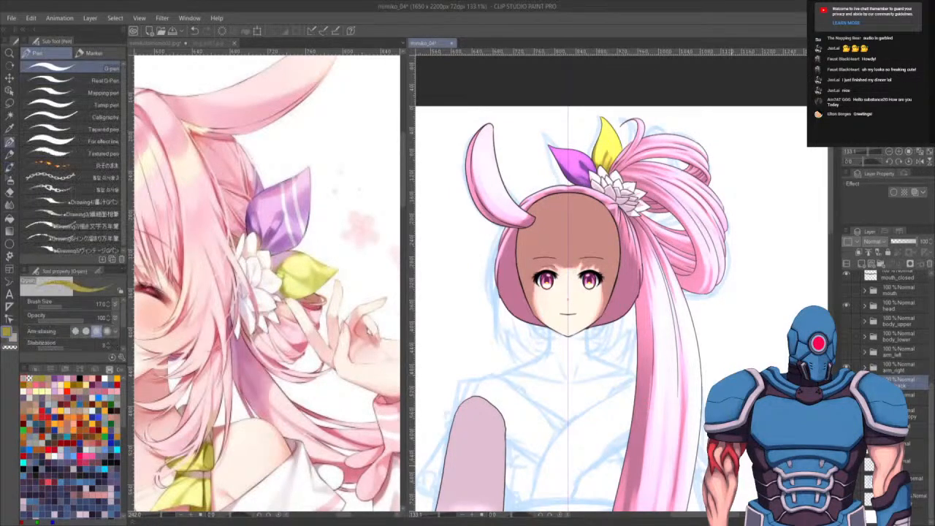
pyautogui.keyDown('alt'); pyautogui.click(491, 451); pyautogui.keyUp('alt')
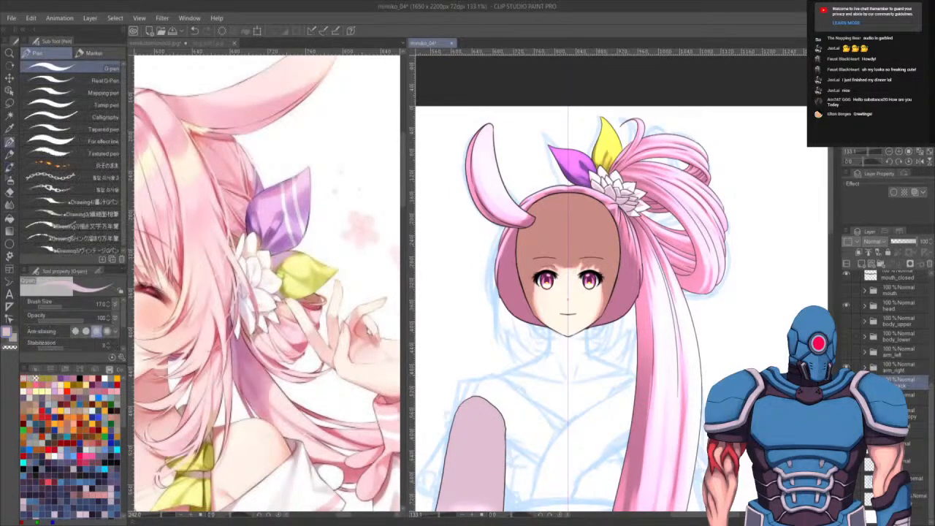
pyautogui.click(865, 398)
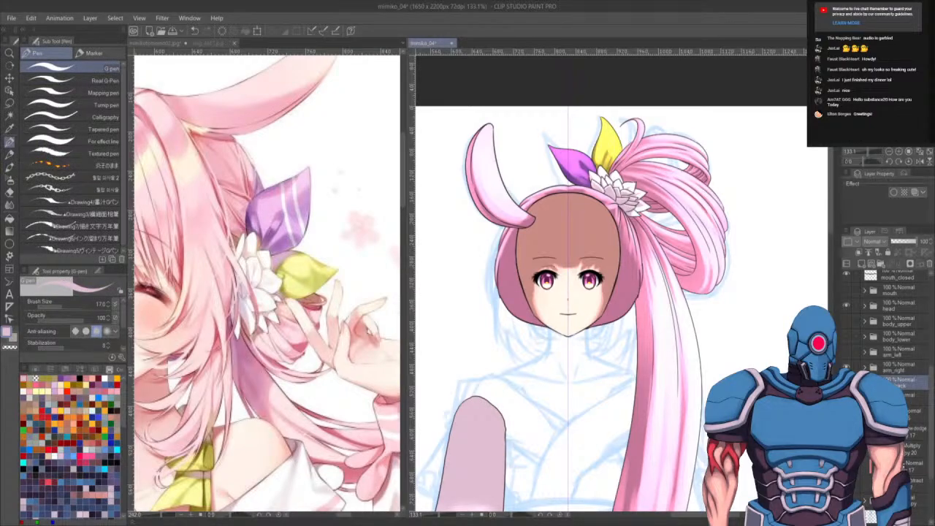
pyautogui.click(906, 467)
pyautogui.moveTo(553, 153); pyautogui.dragTo(586, 150)
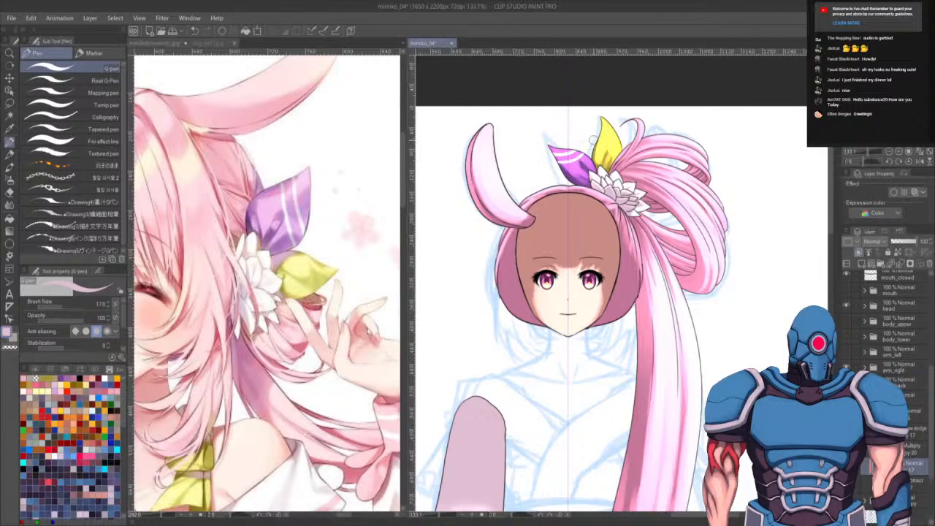
# - Hide the blue sketch layer and show the kimono, body and front hair layers
pyautogui.scroll(-5, 613, 236)
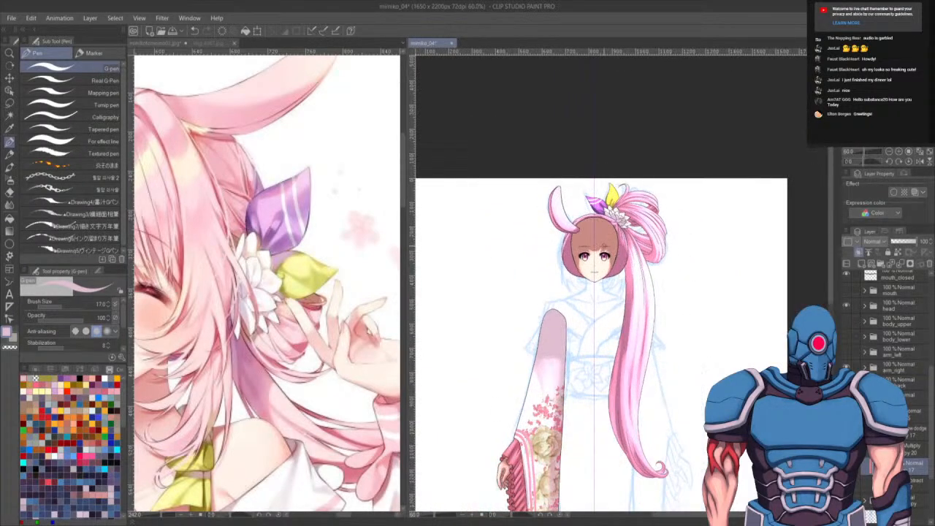
pyautogui.click(909, 395)
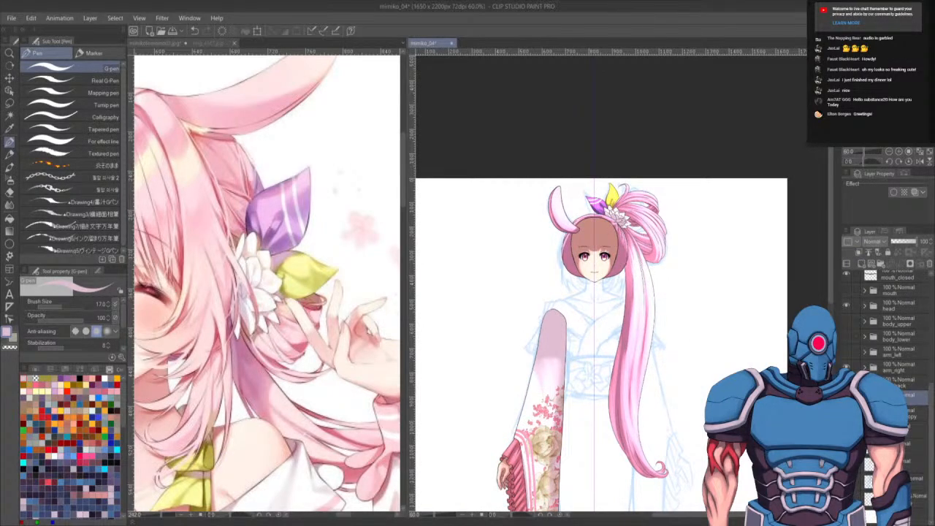
pyautogui.click(846, 397)
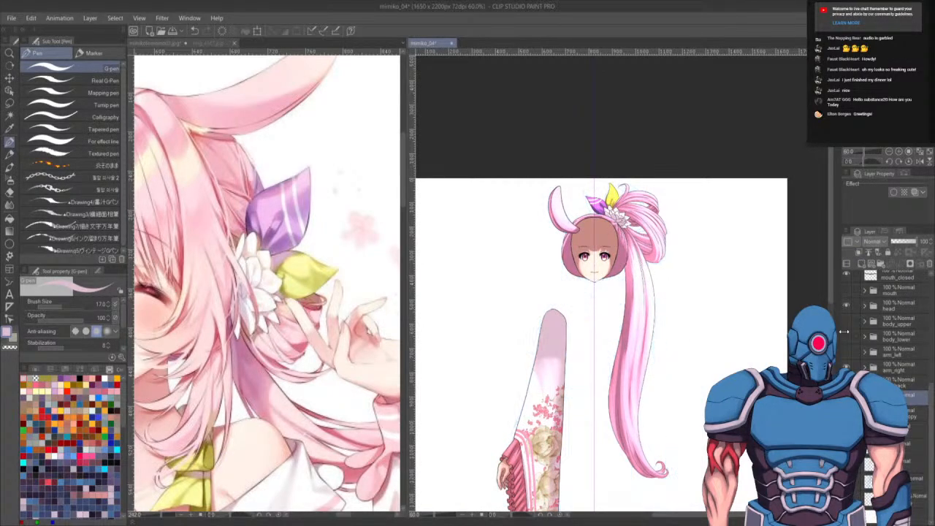
pyautogui.moveTo(846, 353); pyautogui.dragTo(846, 321)
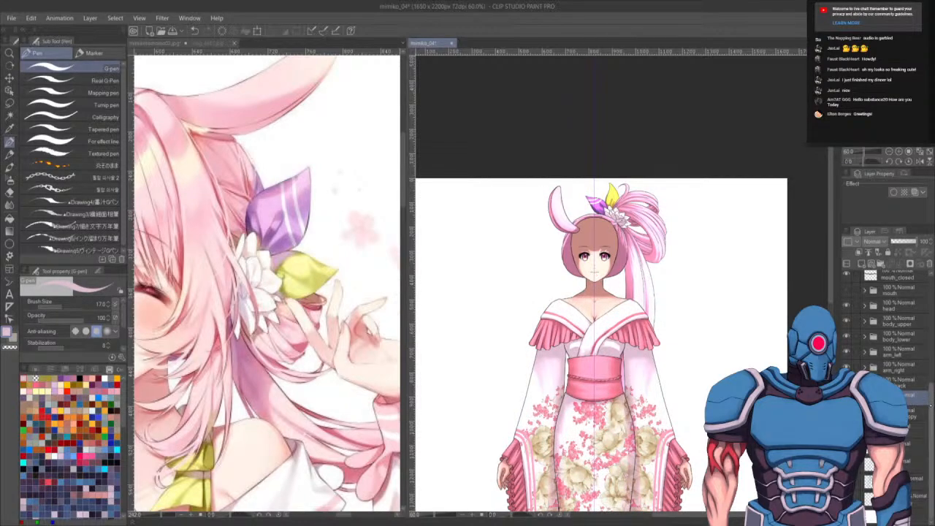
pyautogui.scroll(5, 926, 401)
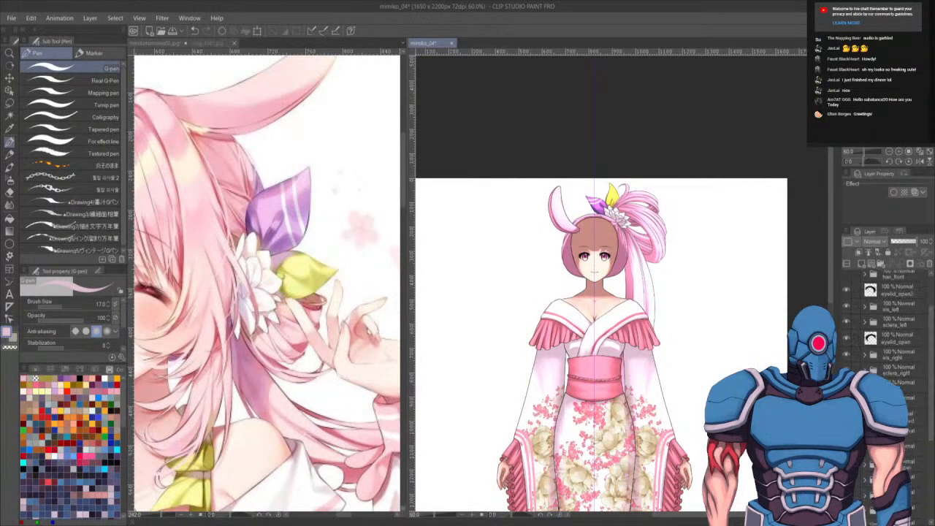
pyautogui.scroll(3, 927, 400)
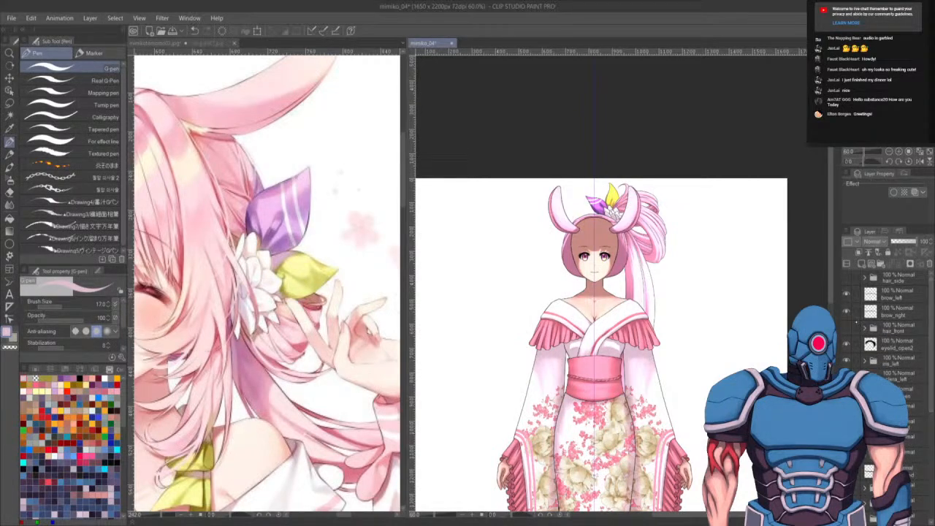
pyautogui.click(846, 278)
# - Examine the whole character in her kimono at different zoom levels
pyautogui.moveTo(691, 388); pyautogui.dragTo(699, 332)
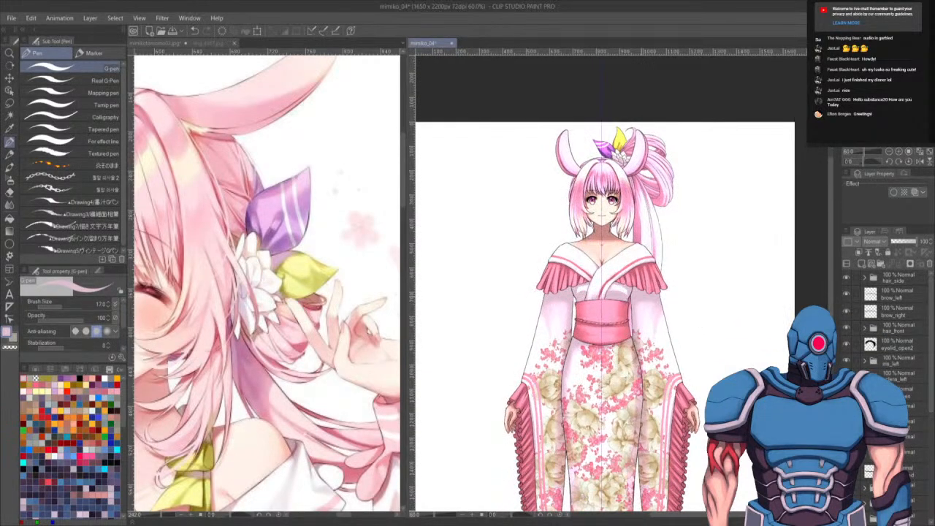
pyautogui.scroll(-4, 597, 306)
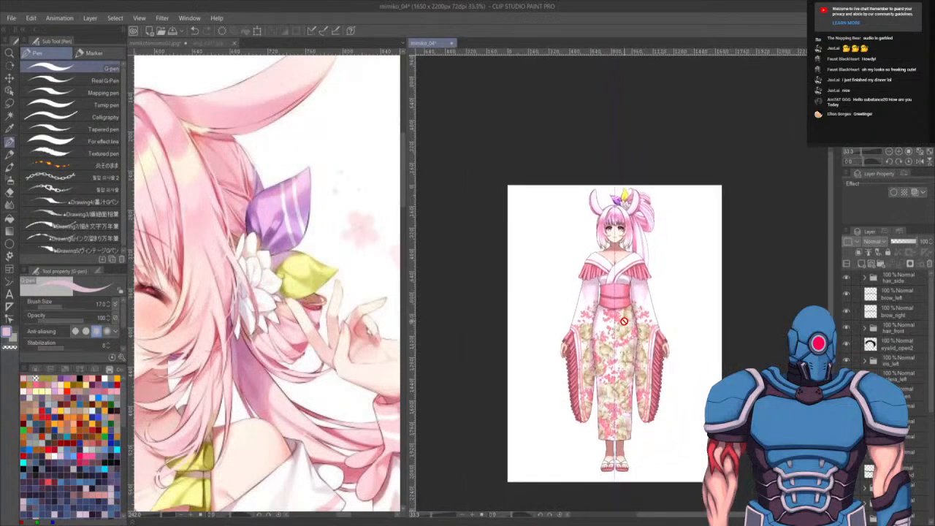
pyautogui.scroll(2, 598, 306)
pyautogui.scroll(2, 599, 301)
pyautogui.scroll(3, 612, 243)
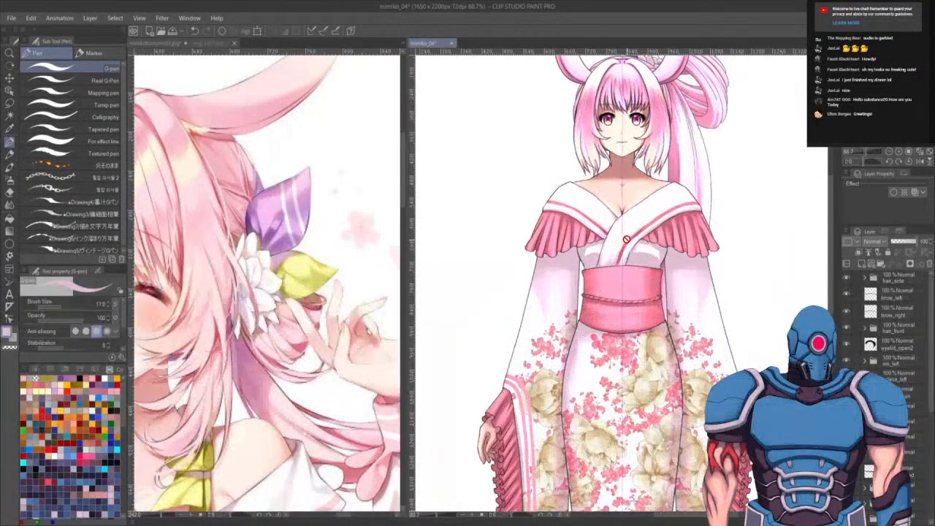
pyautogui.moveTo(635, 204); pyautogui.dragTo(632, 288)
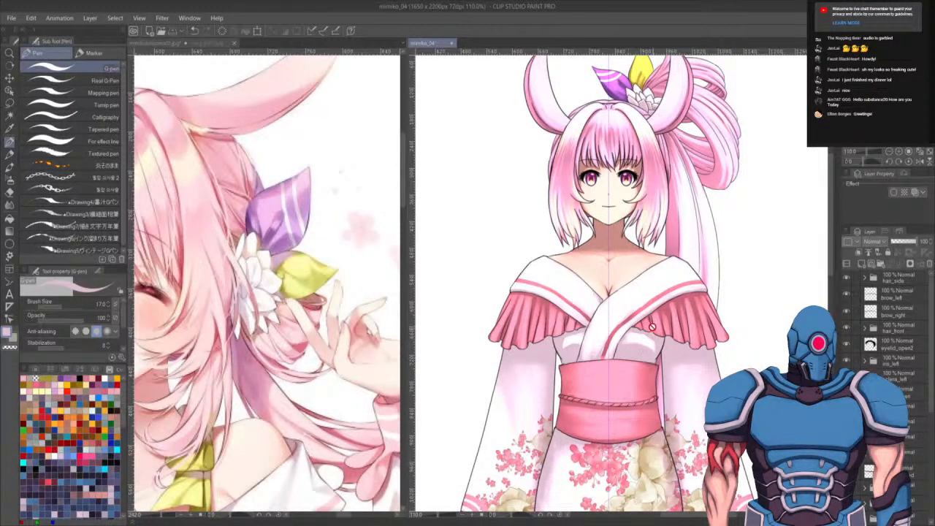
pyautogui.scroll(-1, 648, 327)
pyautogui.scroll(-2, 648, 327)
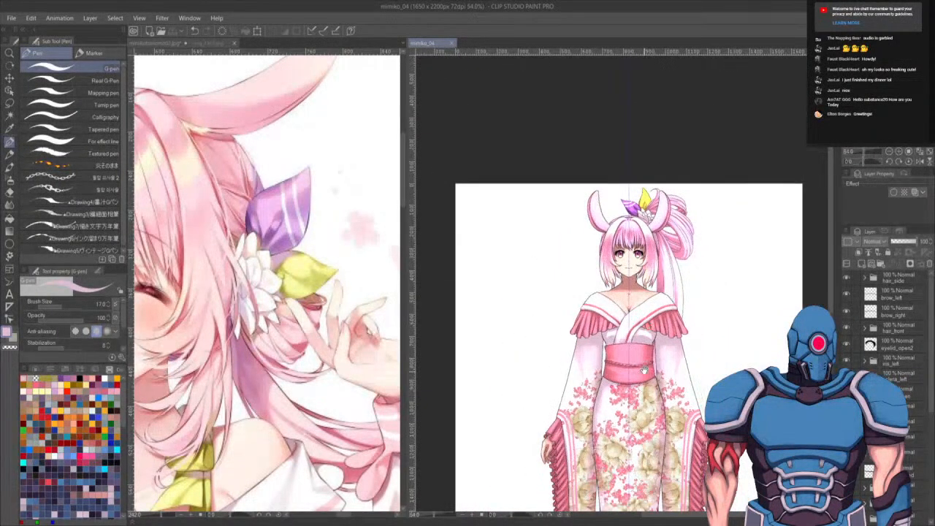
pyautogui.moveTo(647, 366); pyautogui.dragTo(615, 268)
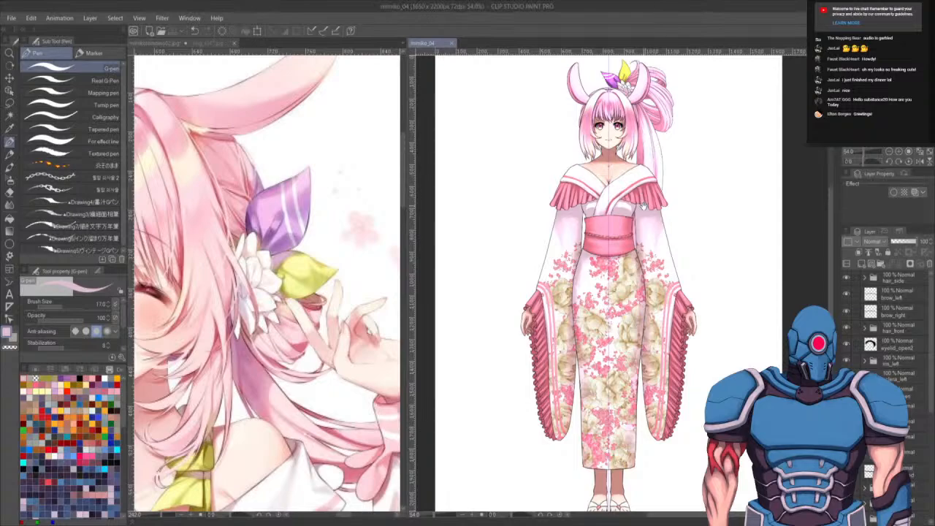
pyautogui.scroll(6, 643, 207)
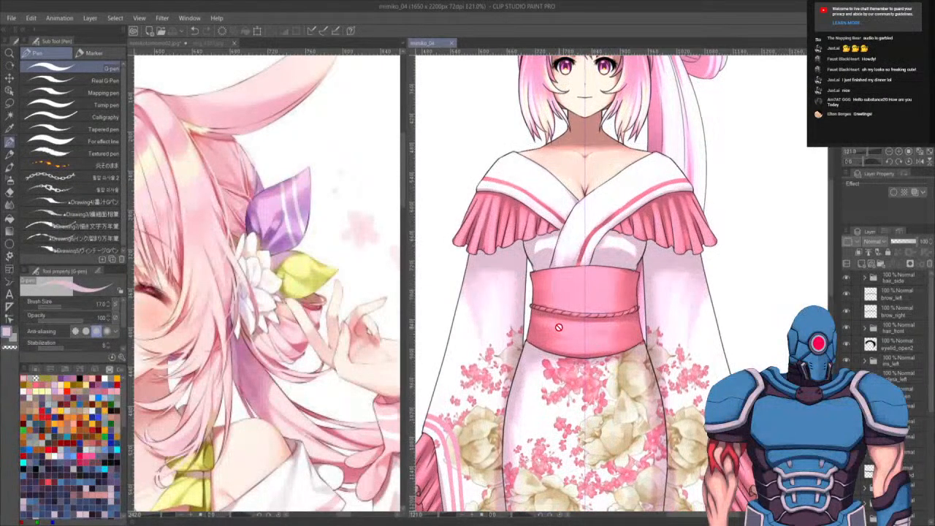
# - Compare the obi in the reference yukata photo with the character's pink sash
pyautogui.click(204, 46)
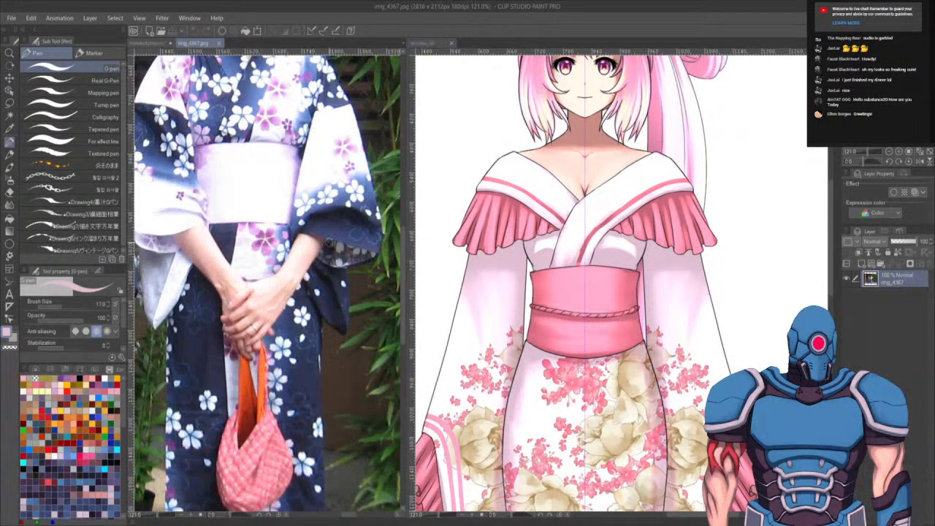
pyautogui.moveTo(253, 269); pyautogui.dragTo(469, 286)
pyautogui.scroll(5, 226, 234)
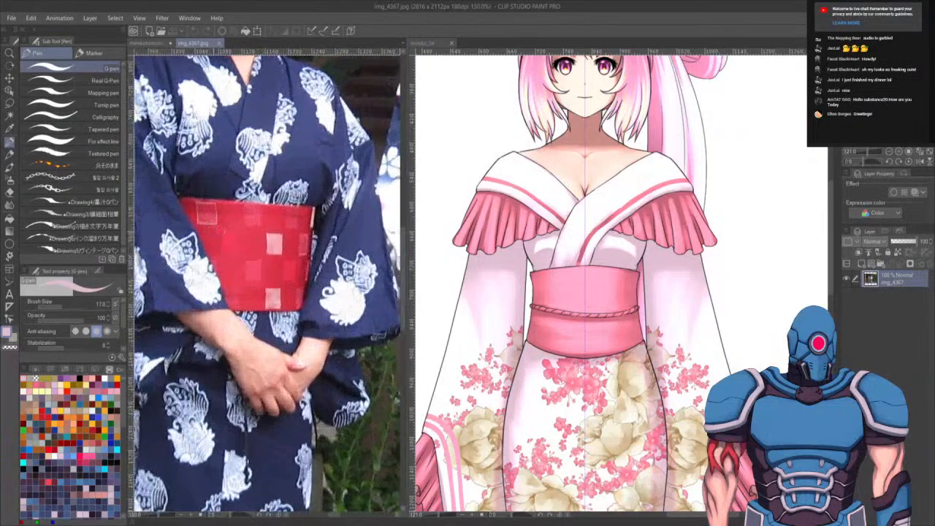
pyautogui.click(596, 322)
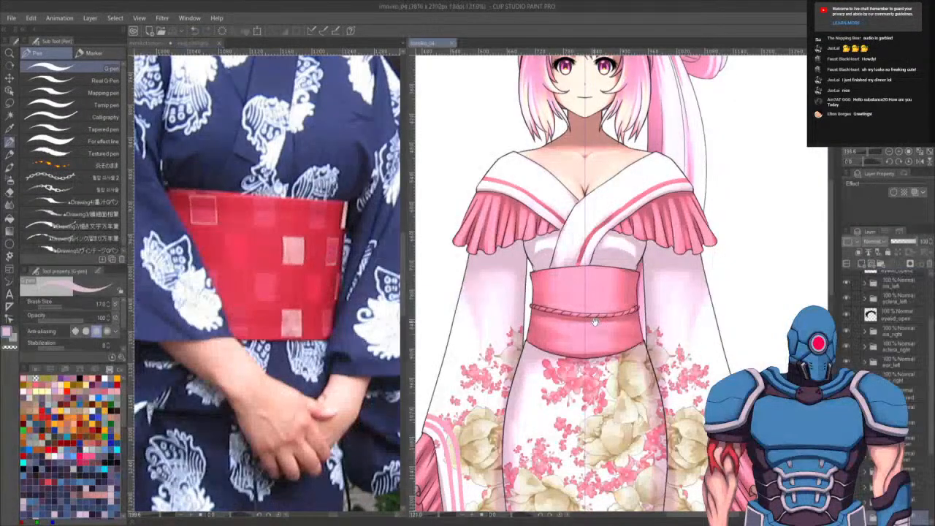
pyautogui.scroll(2, 596, 310)
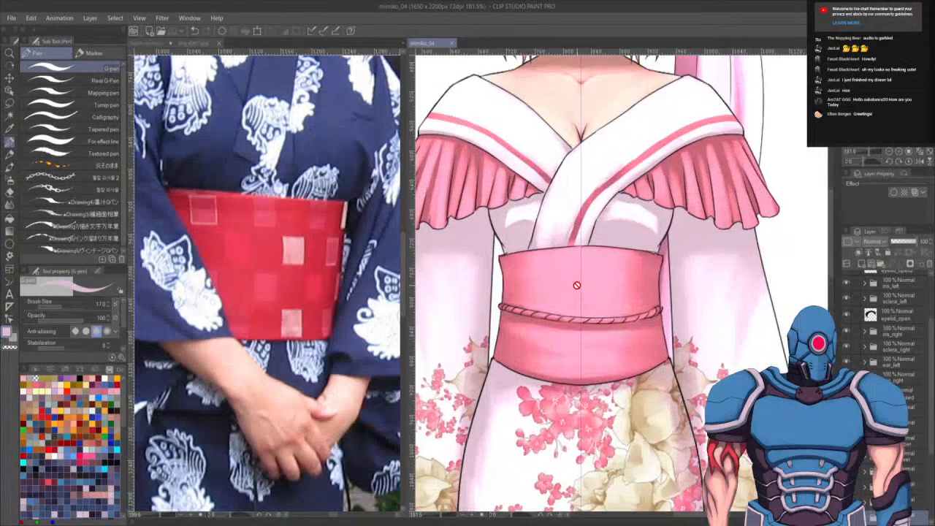
pyautogui.moveTo(576, 285); pyautogui.dragTo(660, 218)
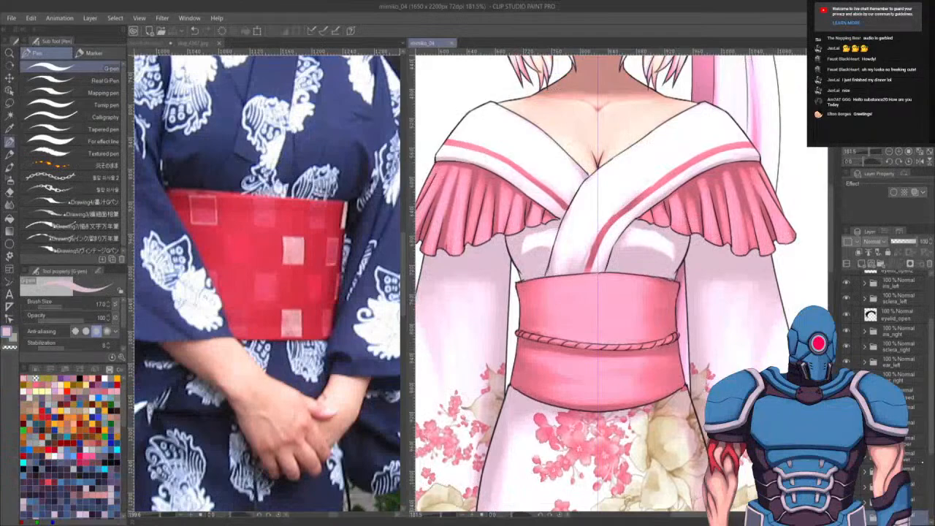
# - Select a layer below the head folder and open its folder in the layer list
pyautogui.moveTo(932, 442); pyautogui.dragTo(862, 264)
pyautogui.click(907, 457)
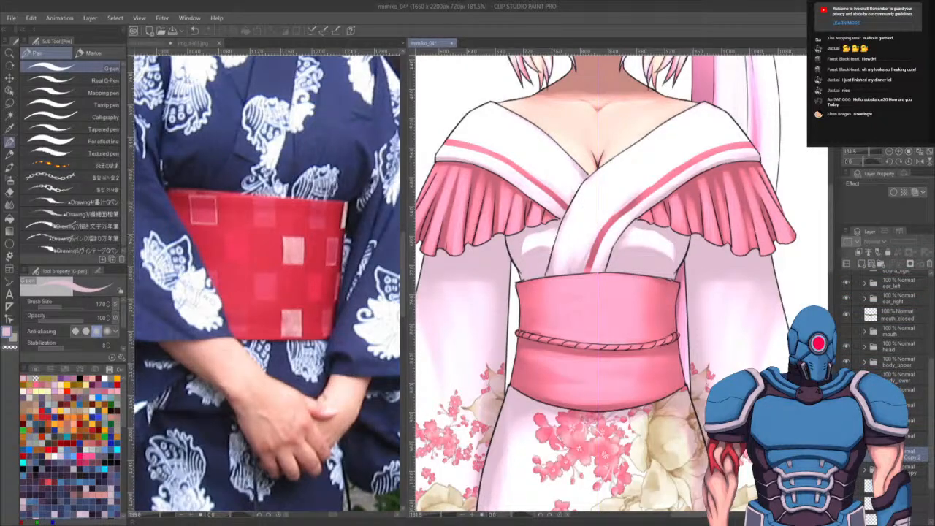
pyautogui.moveTo(904, 354)
pyautogui.mouseDown()
pyautogui.moveTo(906, 454)
pyautogui.moveTo(903, 358)
pyautogui.mouseUp()
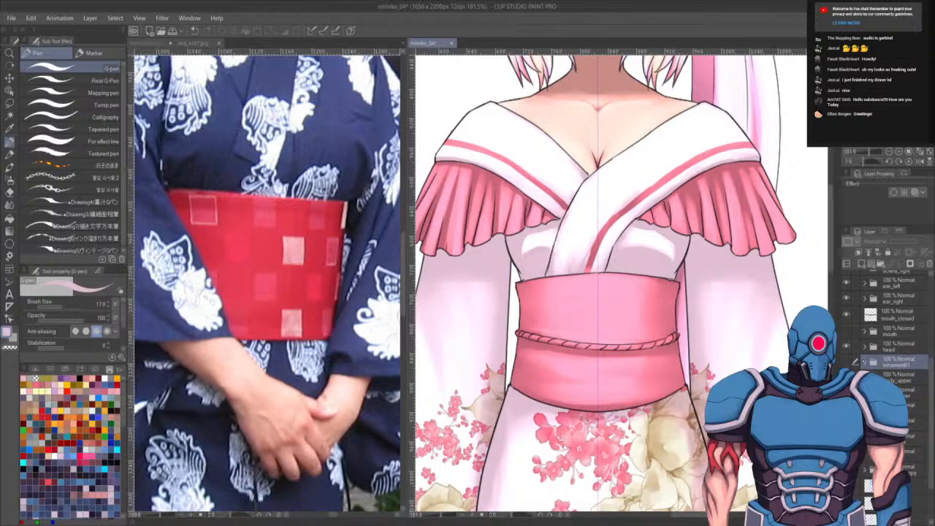
pyautogui.click(865, 360)
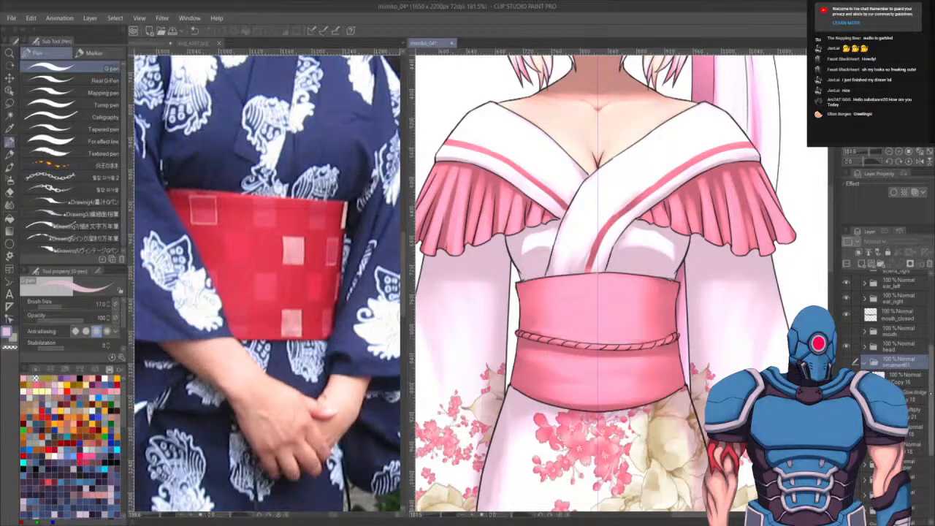
pyautogui.scroll(-4, 880, 336)
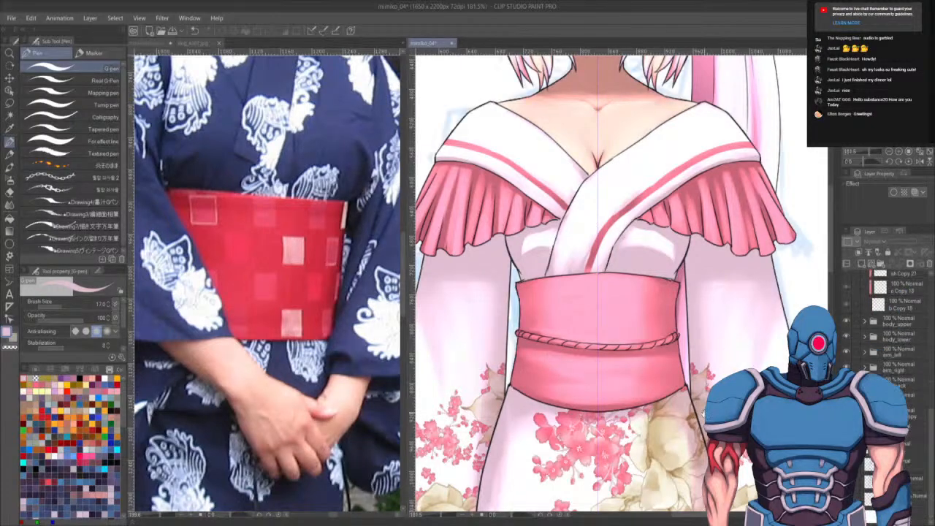
pyautogui.moveTo(704, 414); pyautogui.dragTo(641, 435)
pyautogui.press('k')
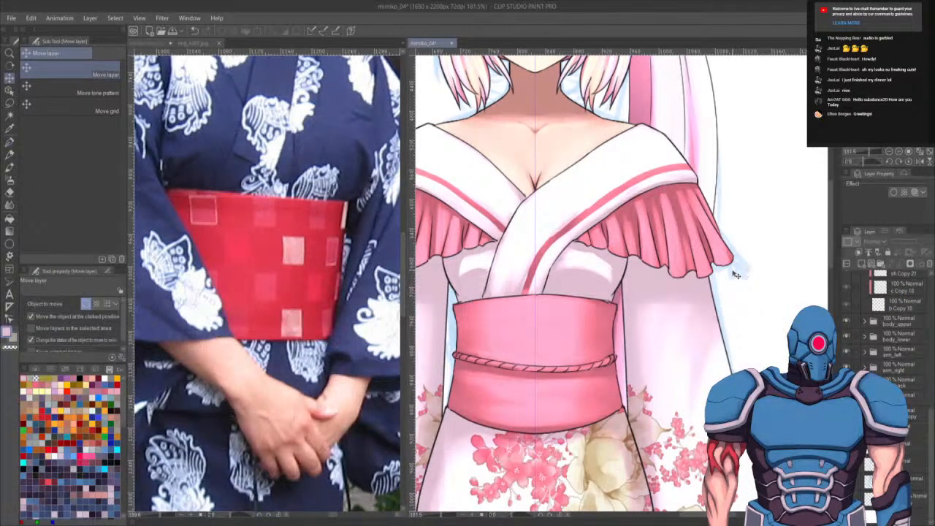
pyautogui.moveTo(741, 272)
pyautogui.mouseDown()
pyautogui.moveTo(905, 265)
pyautogui.moveTo(614, 293)
pyautogui.mouseUp()
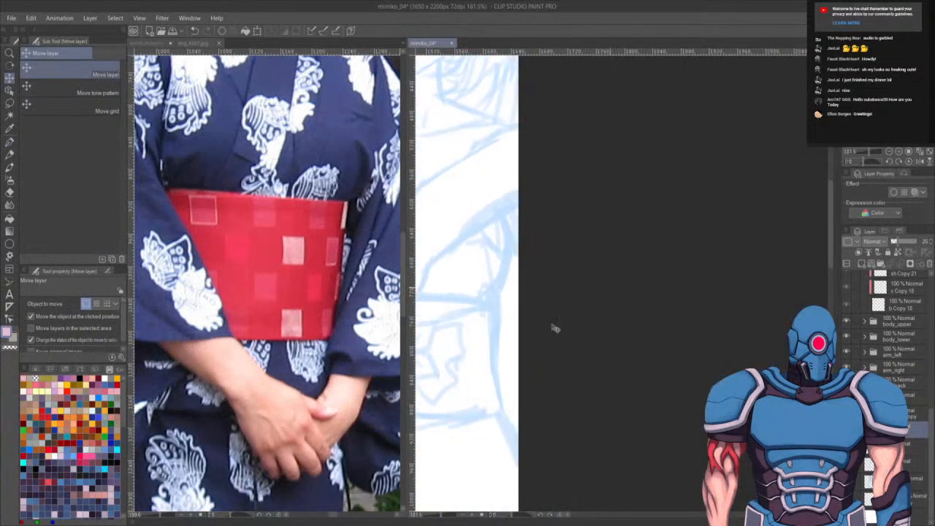
pyautogui.moveTo(512, 364); pyautogui.dragTo(678, 355)
pyautogui.hotkey('ctrl', 'z')
pyautogui.moveTo(512, 375); pyautogui.dragTo(839, 372)
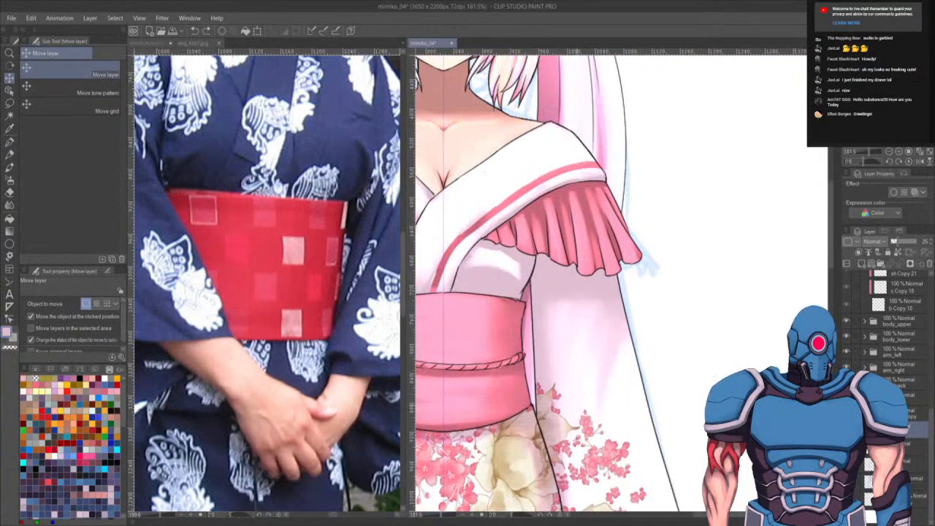
pyautogui.moveTo(577, 374); pyautogui.dragTo(786, 374)
pyautogui.moveTo(930, 432); pyautogui.dragTo(929, 375)
pyautogui.hotkey('ctrl', 'z')
# - Select a layer in the ornament folder and study the chest bow in the second reference image beside the obi
pyautogui.click(897, 351)
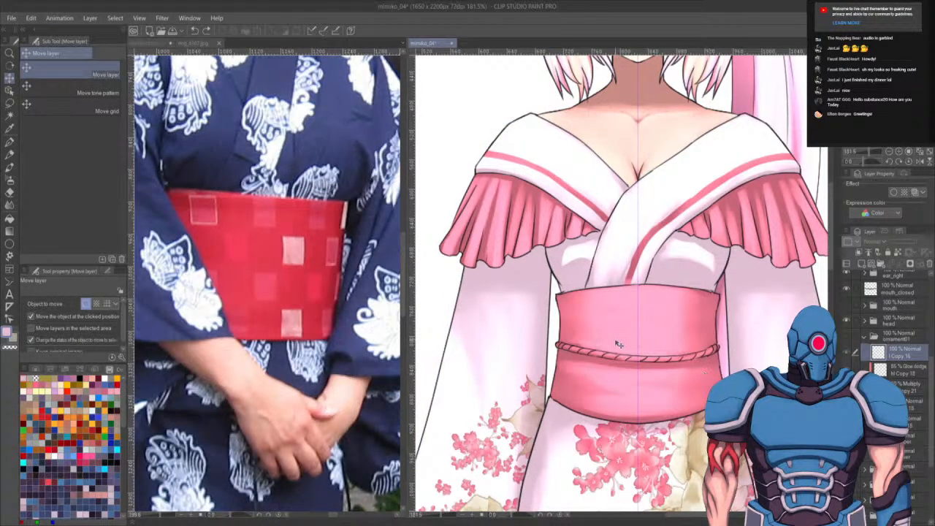
pyautogui.click(155, 43)
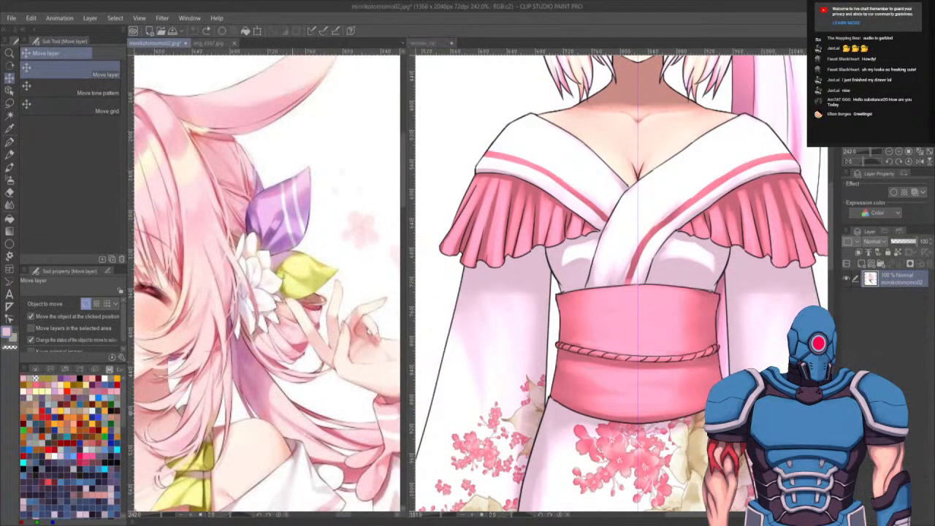
pyautogui.scroll(-5, 320, 344)
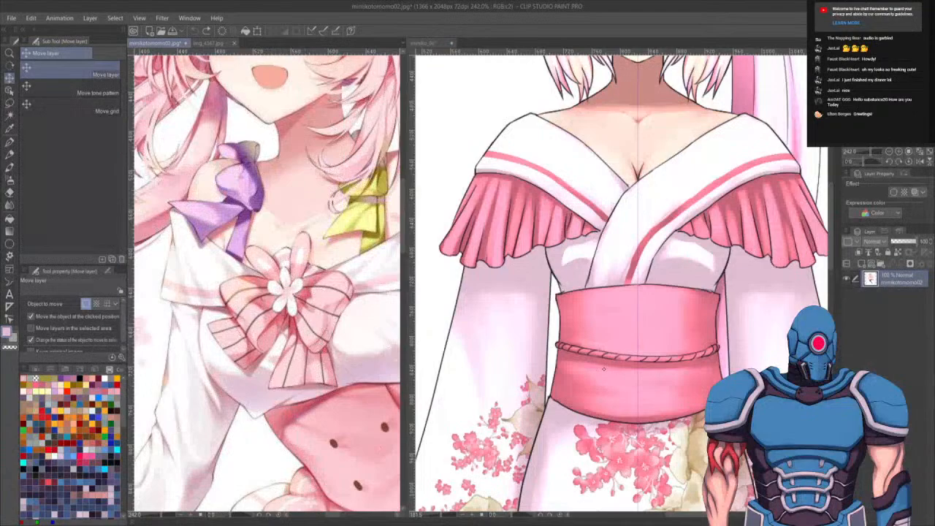
pyautogui.click(604, 369)
pyautogui.scroll(5, 628, 356)
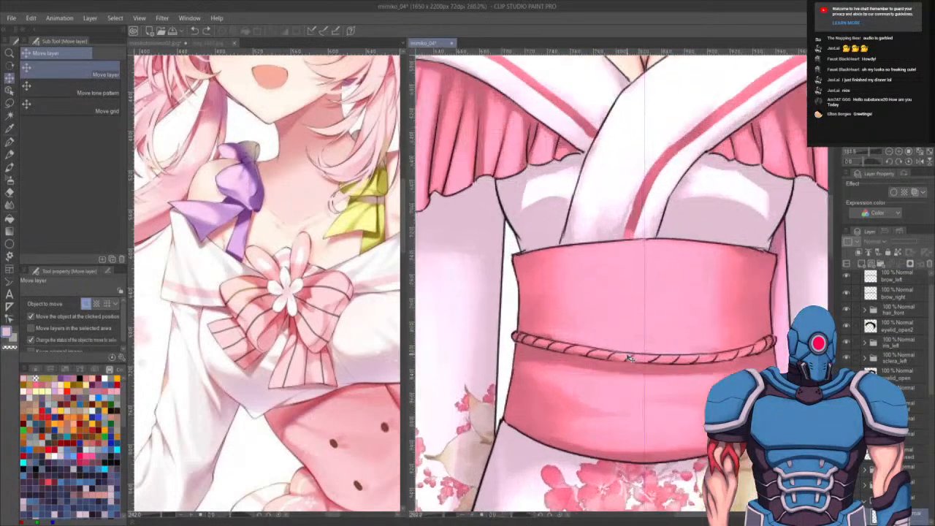
# - Sketch a black five-petal flower outline over the centre of the obi with a thin G-pen
pyautogui.press('p')
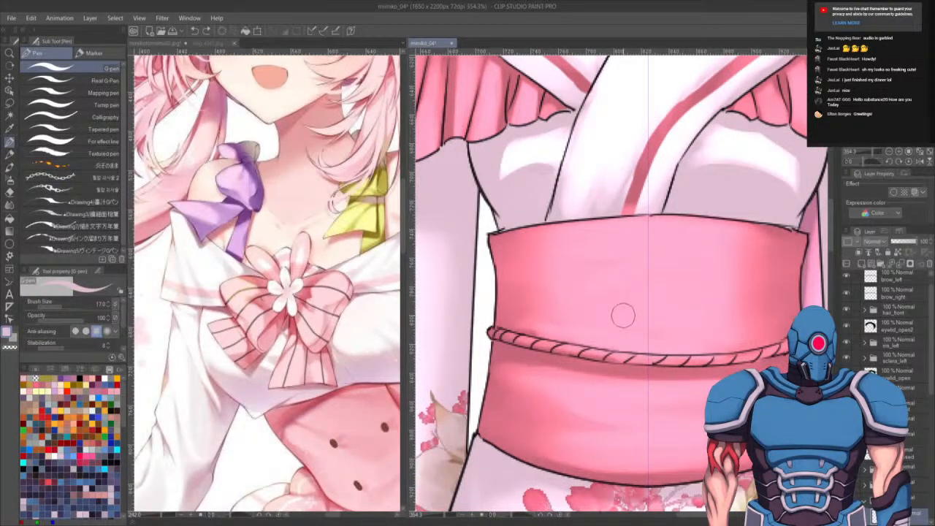
pyautogui.press('[')
pyautogui.press('[')
pyautogui.press('[')
pyautogui.press('[')
pyautogui.press('[')
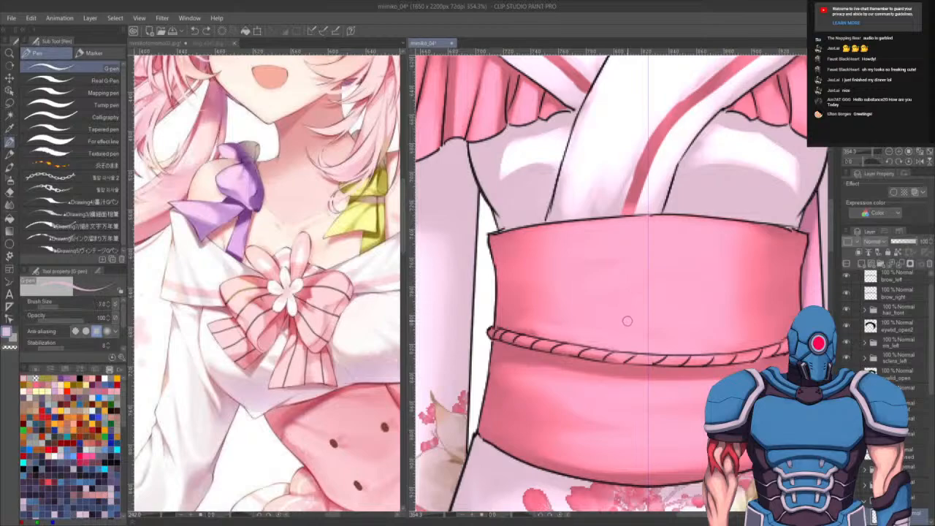
pyautogui.press('x')
pyautogui.press('x')
pyautogui.click(80, 378)
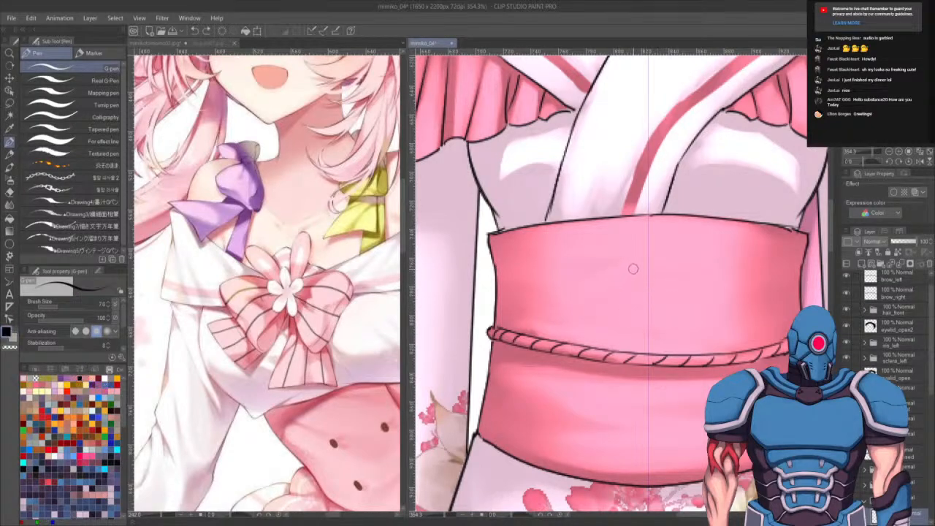
pyautogui.moveTo(633, 258)
pyautogui.mouseDown()
pyautogui.moveTo(613, 303)
pyautogui.moveTo(619, 329)
pyautogui.moveTo(621, 266)
pyautogui.moveTo(619, 329)
pyautogui.moveTo(661, 332)
pyautogui.mouseUp()
pyautogui.hotkey('ctrl', 'z')
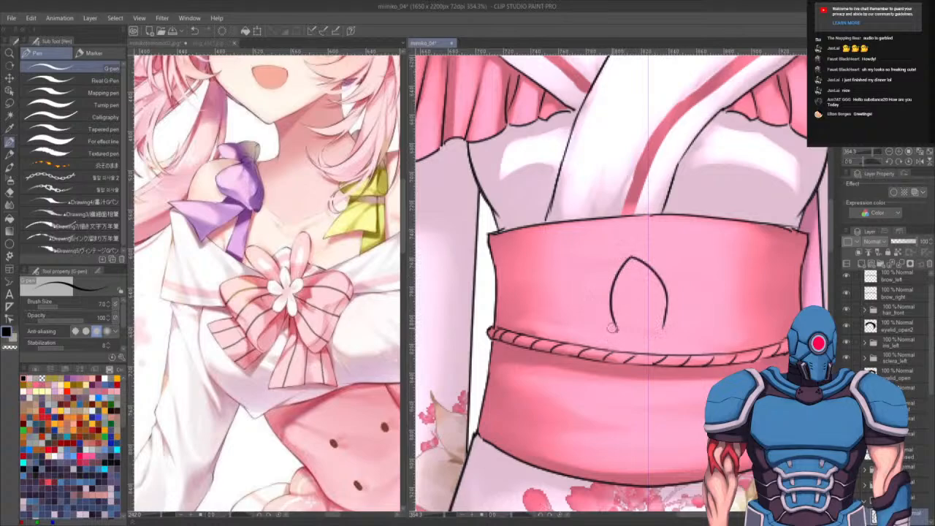
pyautogui.moveTo(612, 328)
pyautogui.mouseDown()
pyautogui.moveTo(557, 339)
pyautogui.moveTo(601, 379)
pyautogui.moveTo(621, 372)
pyautogui.moveTo(610, 382)
pyautogui.moveTo(596, 451)
pyautogui.mouseUp()
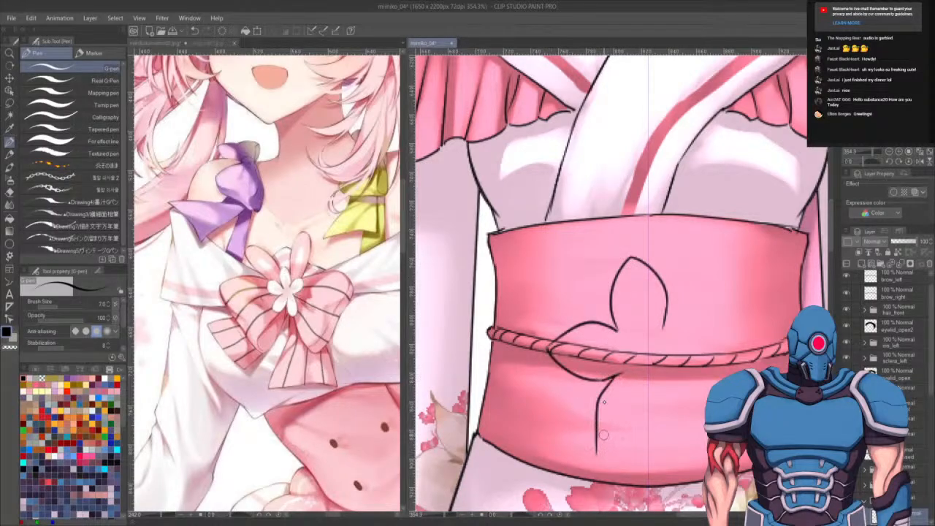
pyautogui.hotkey('ctrl', 'z')
pyautogui.moveTo(613, 377)
pyautogui.mouseDown()
pyautogui.moveTo(593, 409)
pyautogui.moveTo(606, 459)
pyautogui.moveTo(643, 435)
pyautogui.moveTo(646, 383)
pyautogui.moveTo(677, 441)
pyautogui.moveTo(707, 444)
pyautogui.mouseUp()
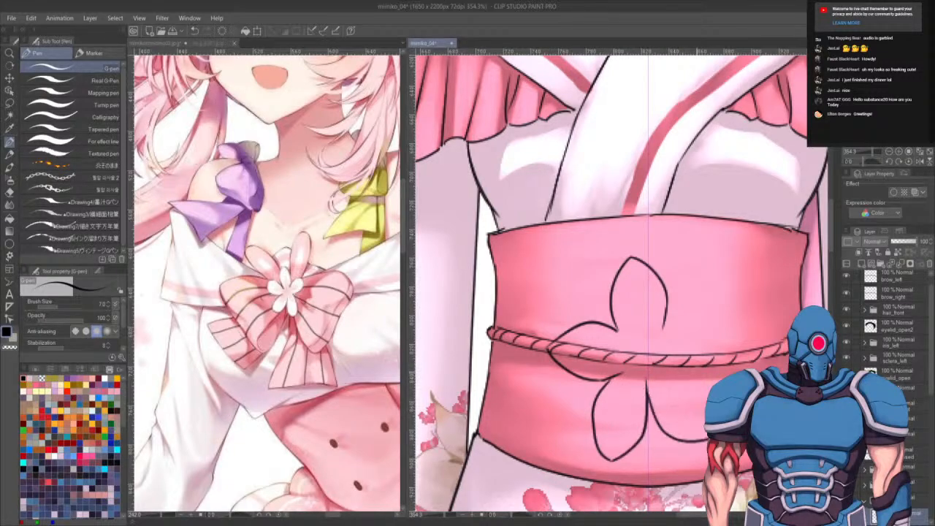
pyautogui.hotkey('ctrl', 'z')
pyautogui.moveTo(645, 387); pyautogui.dragTo(690, 422)
pyautogui.moveTo(668, 358); pyautogui.dragTo(720, 379)
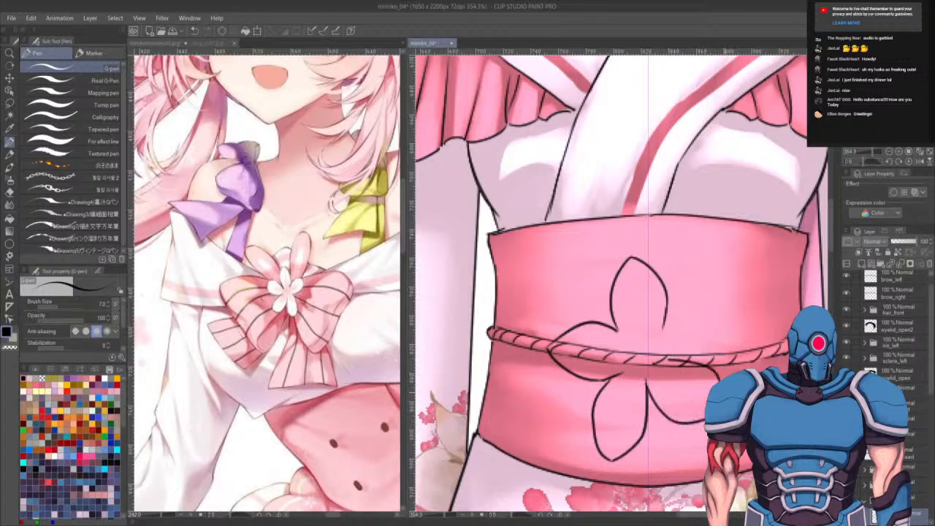
pyautogui.moveTo(666, 322)
pyautogui.mouseDown()
pyautogui.moveTo(691, 296)
pyautogui.moveTo(729, 327)
pyautogui.moveTo(699, 356)
pyautogui.mouseUp()
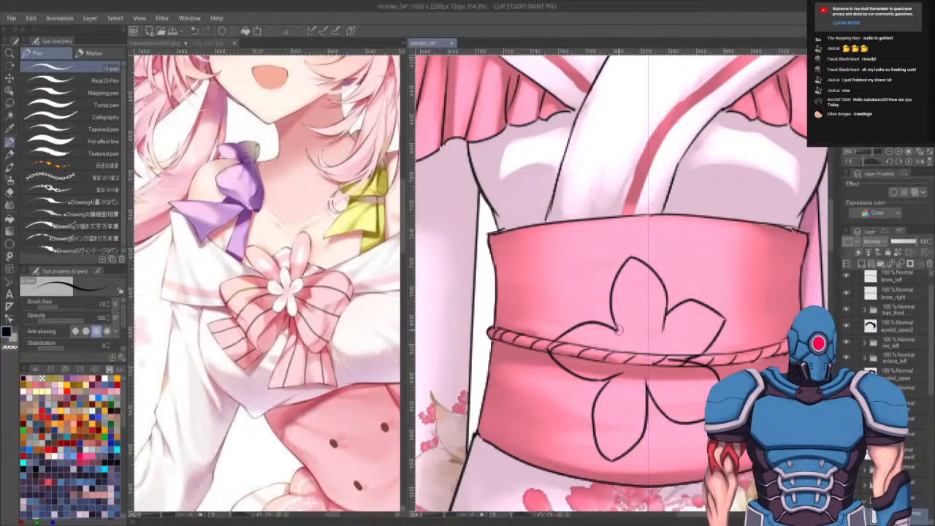
pyautogui.moveTo(694, 374); pyautogui.dragTo(694, 373)
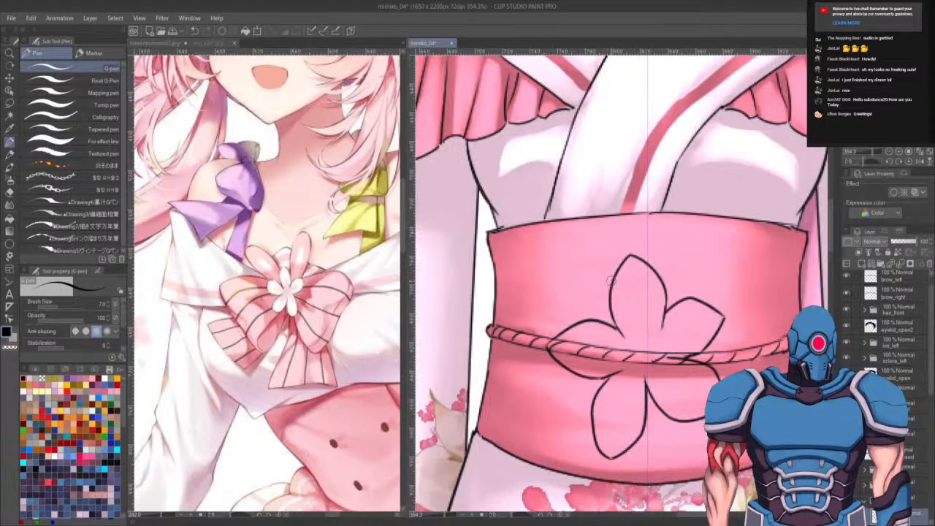
# - Draw two tall ear-shaped ribbon loops rising behind the flower above the obi's upper edge
pyautogui.moveTo(611, 280)
pyautogui.mouseDown()
pyautogui.moveTo(580, 212)
pyautogui.moveTo(556, 205)
pyautogui.mouseUp()
pyautogui.hotkey('ctrl', 'z')
pyautogui.moveTo(615, 282)
pyautogui.mouseDown()
pyautogui.moveTo(566, 207)
pyautogui.moveTo(545, 204)
pyautogui.moveTo(532, 228)
pyautogui.moveTo(544, 261)
pyautogui.moveTo(606, 322)
pyautogui.mouseUp()
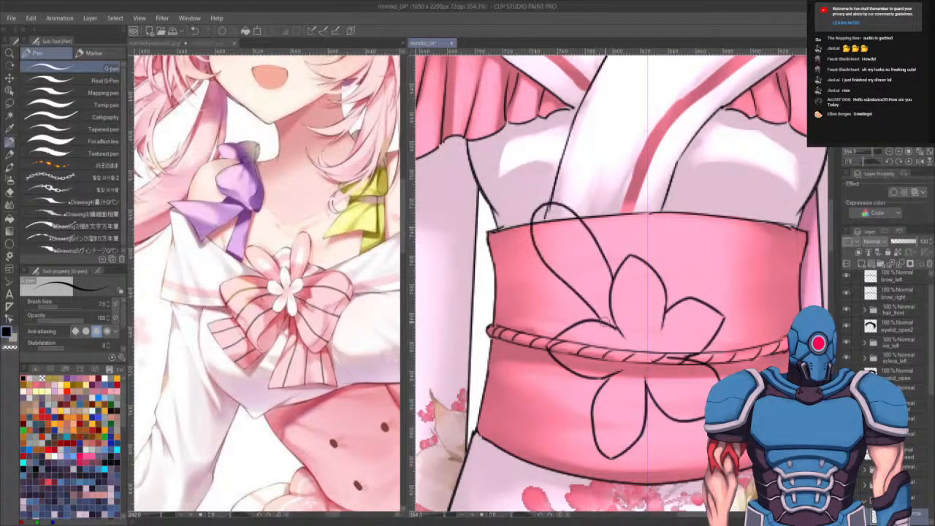
pyautogui.moveTo(657, 267)
pyautogui.mouseDown()
pyautogui.moveTo(656, 207)
pyautogui.moveTo(676, 189)
pyautogui.moveTo(696, 196)
pyautogui.moveTo(692, 247)
pyautogui.moveTo(651, 246)
pyautogui.moveTo(680, 191)
pyautogui.mouseUp()
pyautogui.hotkey('ctrl', 'z')
pyautogui.hotkey('ctrl', 'z')
pyautogui.moveTo(676, 261)
pyautogui.mouseDown()
pyautogui.moveTo(712, 260)
pyautogui.moveTo(687, 230)
pyautogui.moveTo(721, 208)
pyautogui.mouseUp()
pyautogui.hotkey('ctrl', 'z')
pyautogui.moveTo(685, 265)
pyautogui.mouseDown()
pyautogui.moveTo(747, 201)
pyautogui.moveTo(755, 228)
pyautogui.moveTo(714, 301)
pyautogui.mouseUp()
pyautogui.hotkey('ctrl', 'z')
pyautogui.moveTo(688, 266)
pyautogui.mouseDown()
pyautogui.moveTo(744, 191)
pyautogui.moveTo(761, 220)
pyautogui.moveTo(716, 300)
pyautogui.mouseUp()
pyautogui.scroll(-4, 668, 358)
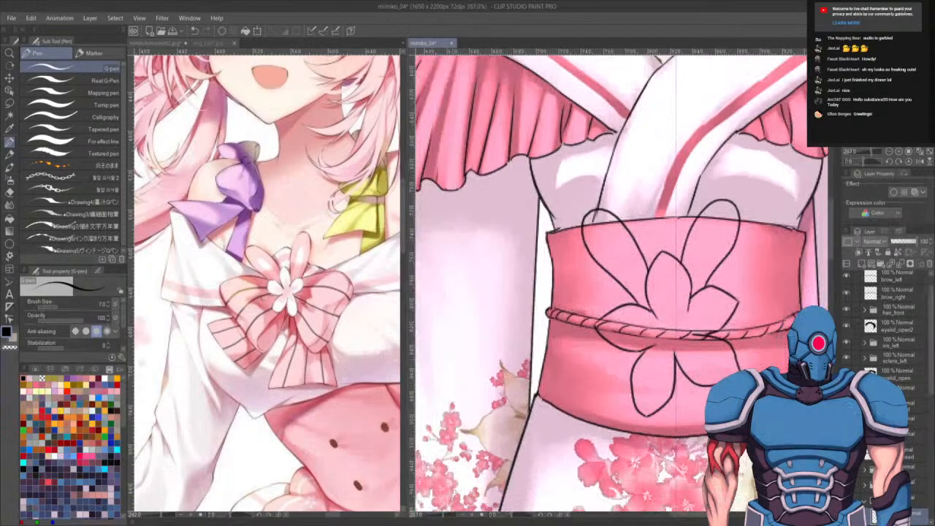
# - Select the flower area and fill the flower and loops with a pale pinkish-white sampled from the sleeve, then deselect
pyautogui.press('w')
pyautogui.click(767, 350)
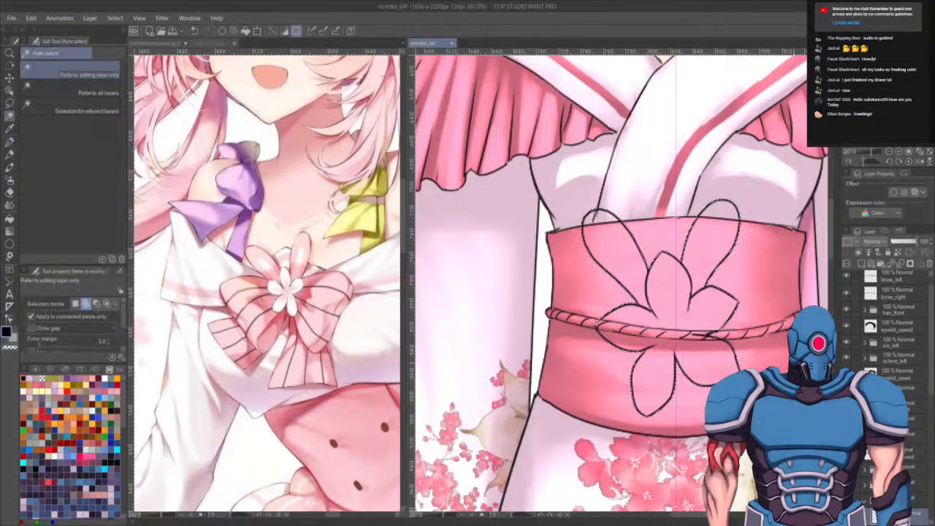
pyautogui.press('b')
pyautogui.press('g')
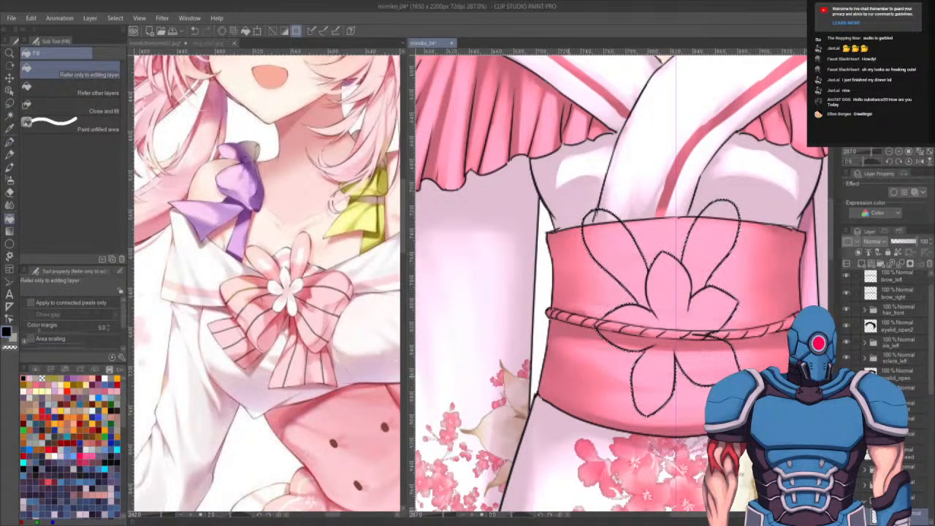
pyautogui.keyDown('alt'); pyautogui.click(512, 177); pyautogui.keyUp('alt')
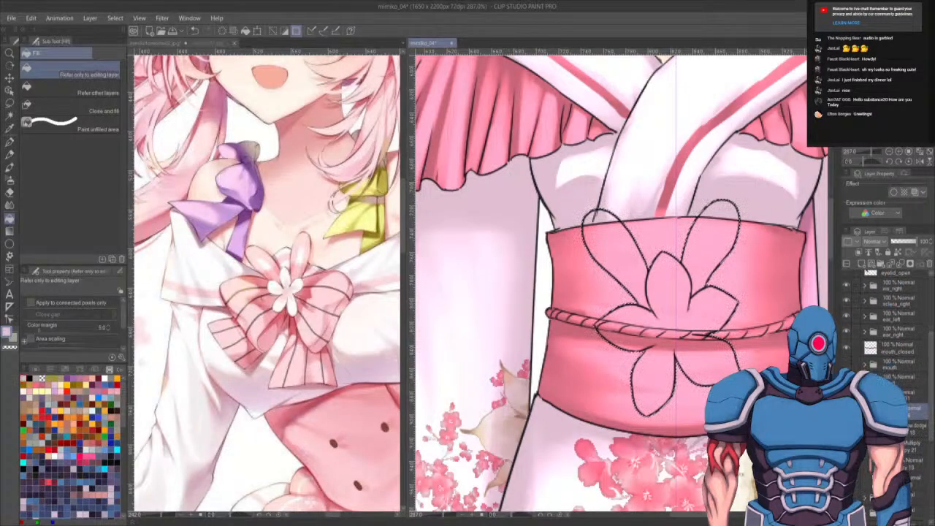
pyautogui.click(698, 309)
pyautogui.hotkey('ctrl', 'd')
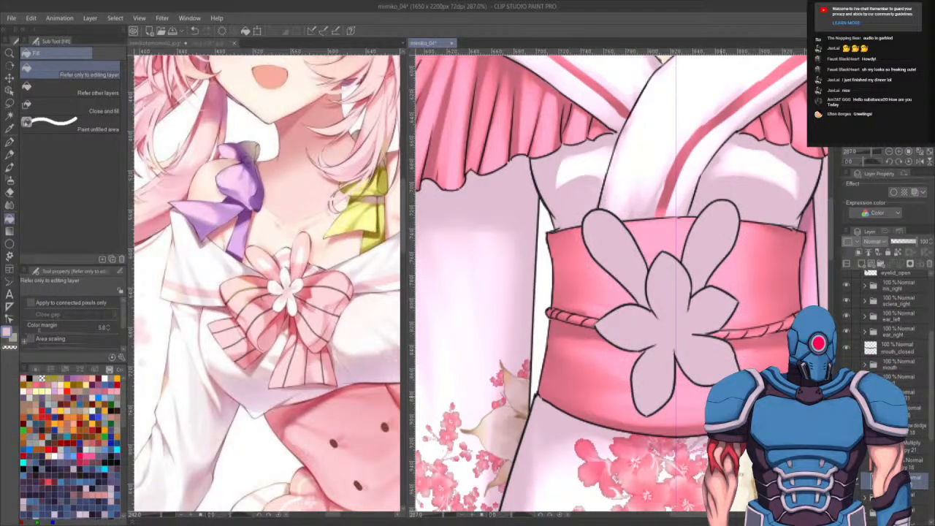
# - Sample a deep pink and paint the inside of the right ribbon loop on the chosen layer
pyautogui.press('p')
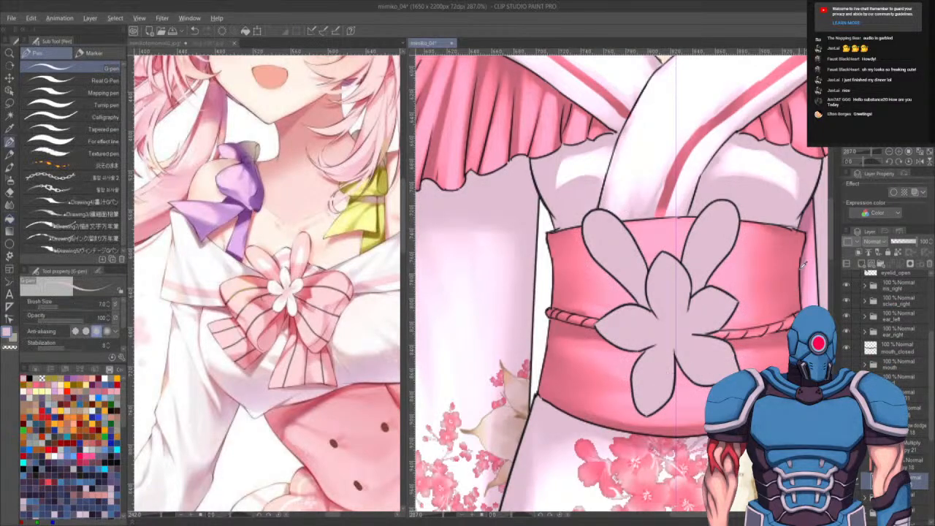
pyautogui.keyDown('alt'); pyautogui.click(804, 232); pyautogui.keyUp('alt')
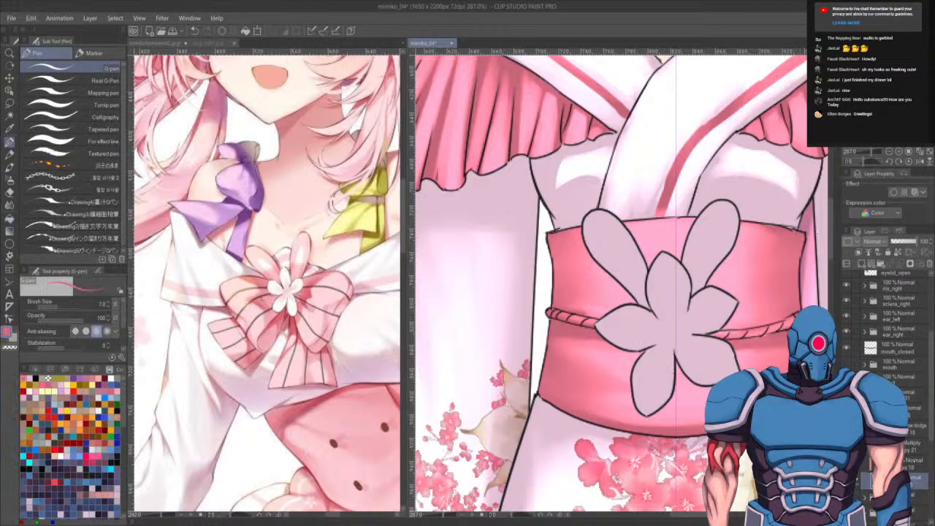
pyautogui.click(908, 461)
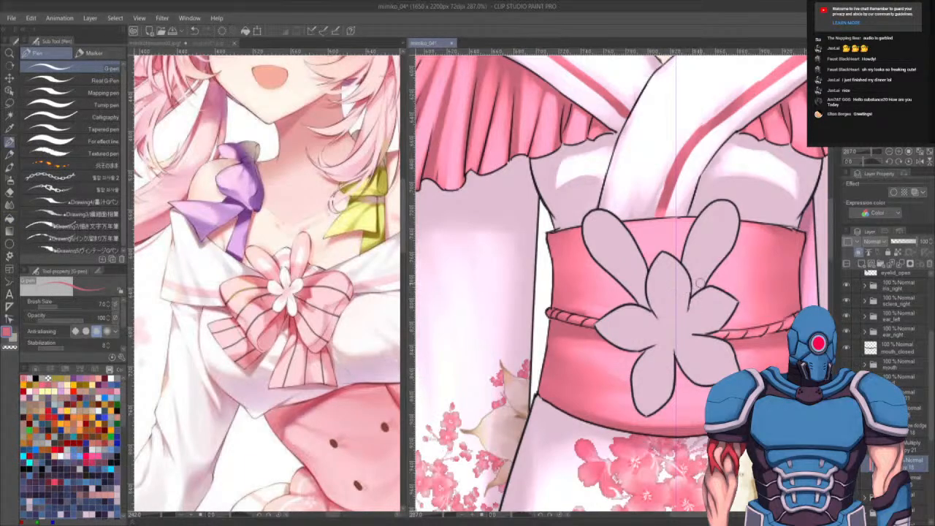
pyautogui.press(']')
pyautogui.press(']')
pyautogui.press(']')
pyautogui.press(']')
pyautogui.press(']')
pyautogui.press(']')
pyautogui.press(']')
pyautogui.press(']')
pyautogui.moveTo(729, 203)
pyautogui.mouseDown()
pyautogui.moveTo(693, 225)
pyautogui.moveTo(695, 277)
pyautogui.mouseUp()
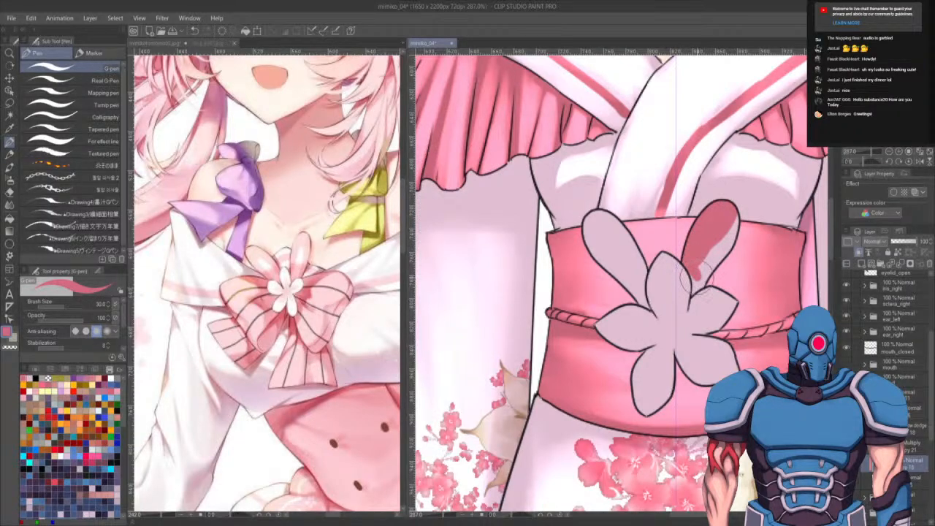
pyautogui.press('[')
pyautogui.press('[')
pyautogui.press('[')
pyautogui.press('[')
pyautogui.press('[')
pyautogui.press('[')
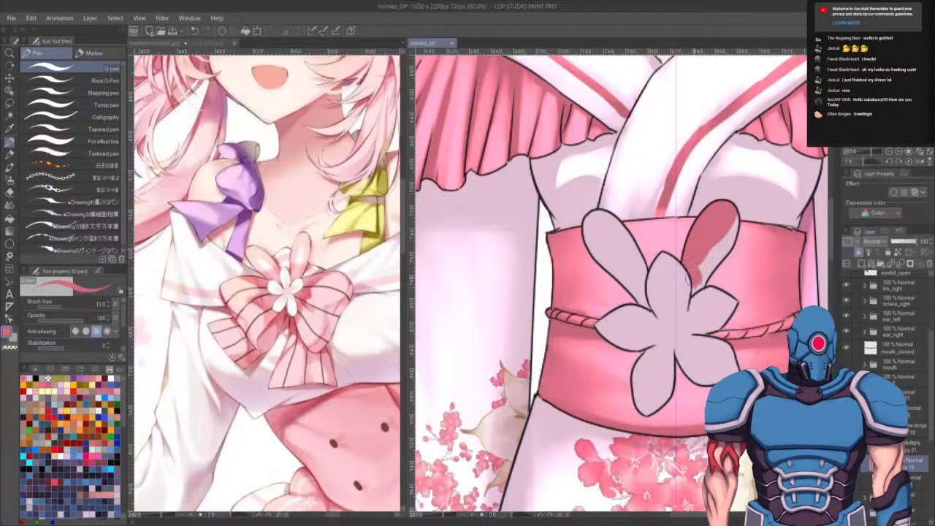
pyautogui.moveTo(690, 285)
pyautogui.mouseDown()
pyautogui.moveTo(703, 288)
pyautogui.moveTo(737, 227)
pyautogui.moveTo(729, 252)
pyautogui.mouseUp()
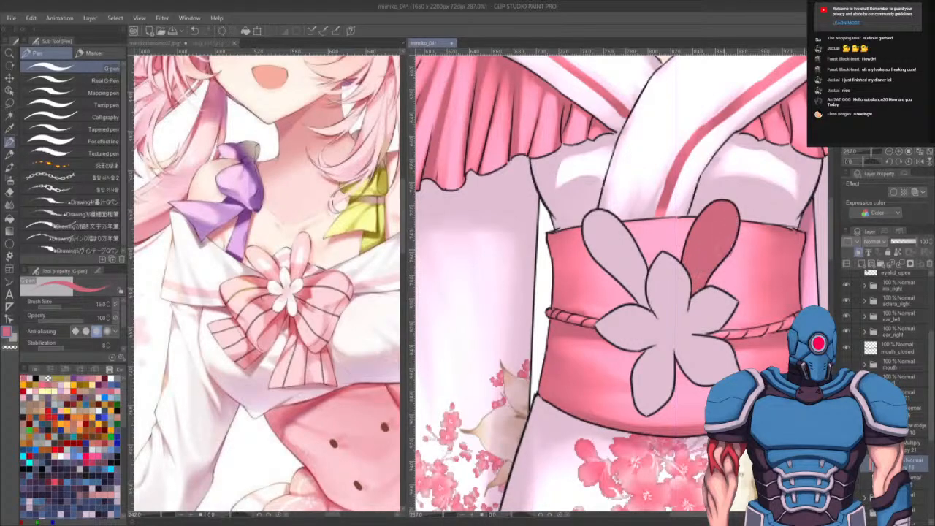
# - Paint the inside of the left ribbon loop in the same deep pink
pyautogui.press(']')
pyautogui.moveTo(611, 207)
pyautogui.mouseDown()
pyautogui.moveTo(619, 192)
pyautogui.moveTo(588, 271)
pyautogui.moveTo(642, 232)
pyautogui.moveTo(627, 299)
pyautogui.moveTo(639, 292)
pyautogui.moveTo(648, 244)
pyautogui.mouseUp()
pyautogui.press(']')
pyautogui.press('[')
pyautogui.press('[')
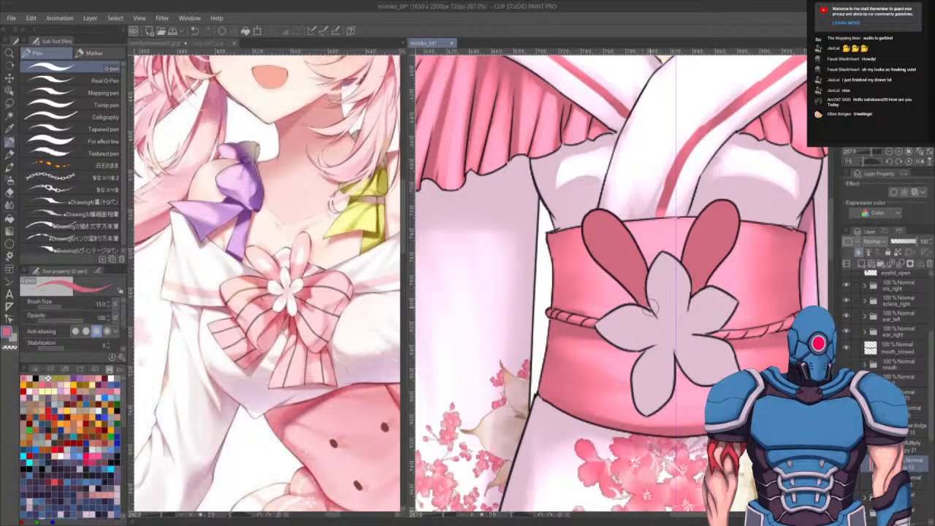
# - Erase a narrow inner strip in each loop with transparent colour so they read as bunny ears
pyautogui.press('c')
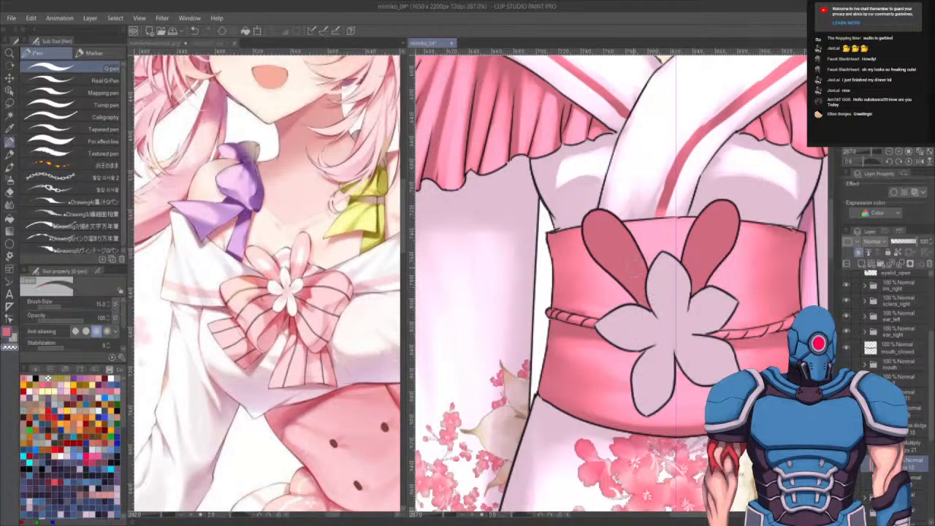
pyautogui.press(']')
pyautogui.press(']')
pyautogui.press(']')
pyautogui.moveTo(641, 291); pyautogui.dragTo(621, 254)
pyautogui.hotkey('ctrl', 'z')
pyautogui.press('[')
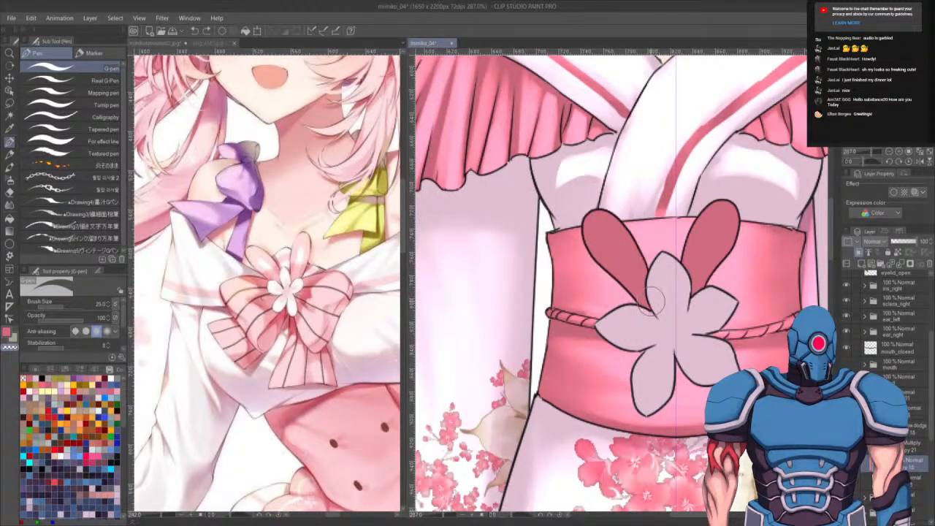
pyautogui.moveTo(641, 290); pyautogui.dragTo(611, 252)
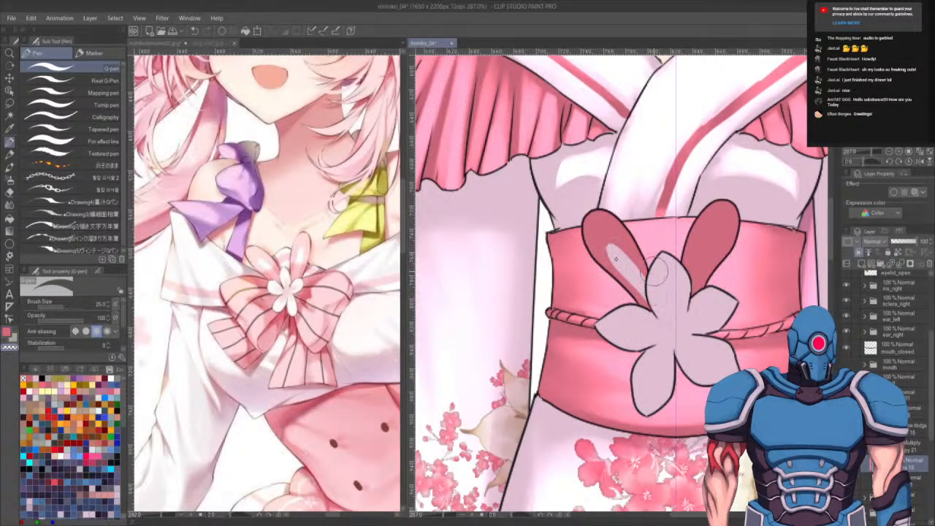
pyautogui.hotkey('ctrl', 'z')
pyautogui.moveTo(640, 292); pyautogui.dragTo(608, 235)
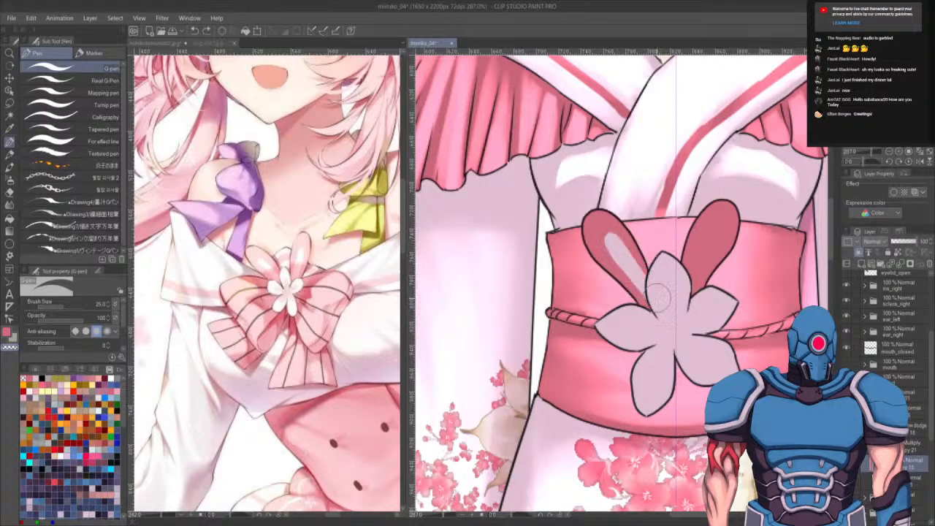
pyautogui.moveTo(680, 292); pyautogui.dragTo(712, 228)
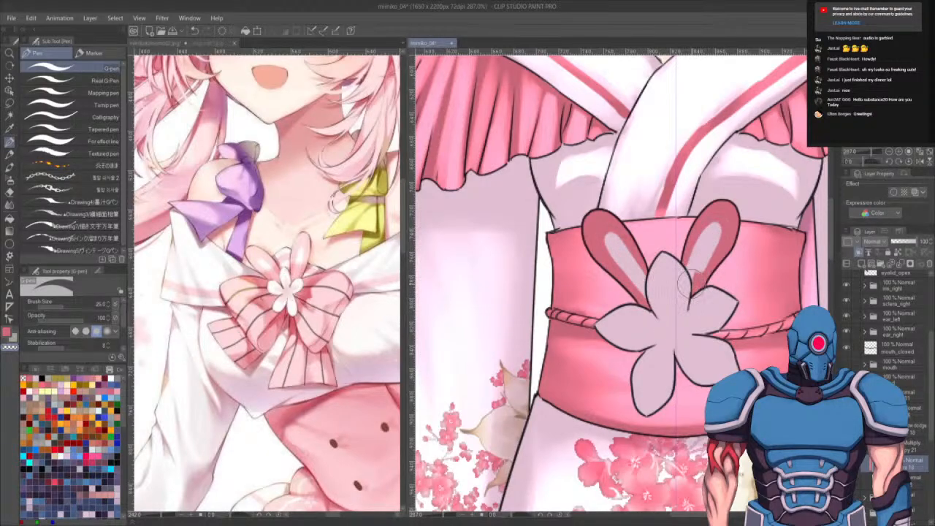
pyautogui.hotkey('ctrl', 'z')
pyautogui.moveTo(680, 287); pyautogui.dragTo(714, 228)
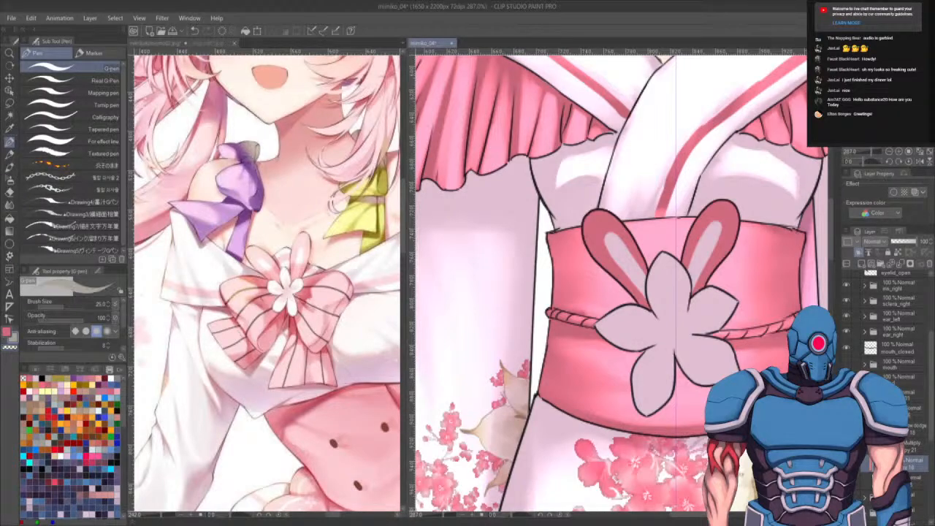
pyautogui.press('p')
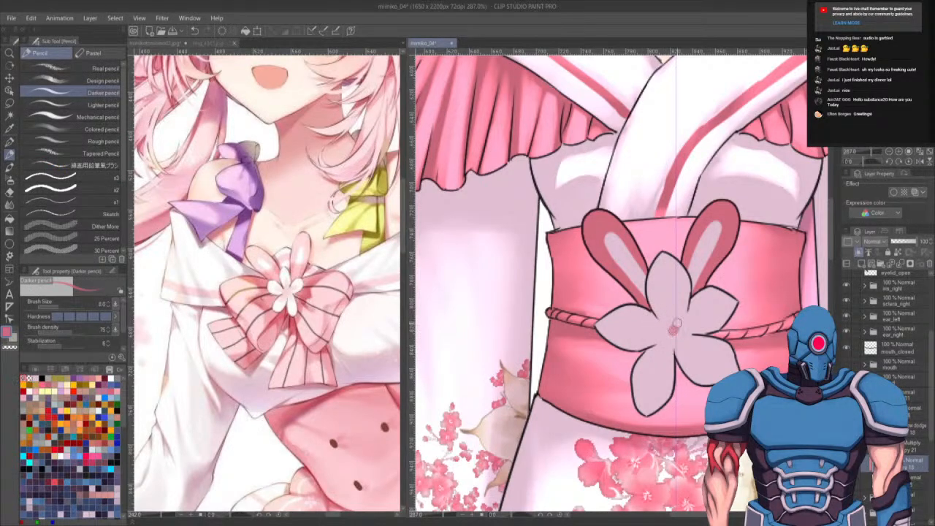
pyautogui.press(']')
pyautogui.press(']')
pyautogui.press(']')
pyautogui.press(']')
pyautogui.press(']')
pyautogui.press(']')
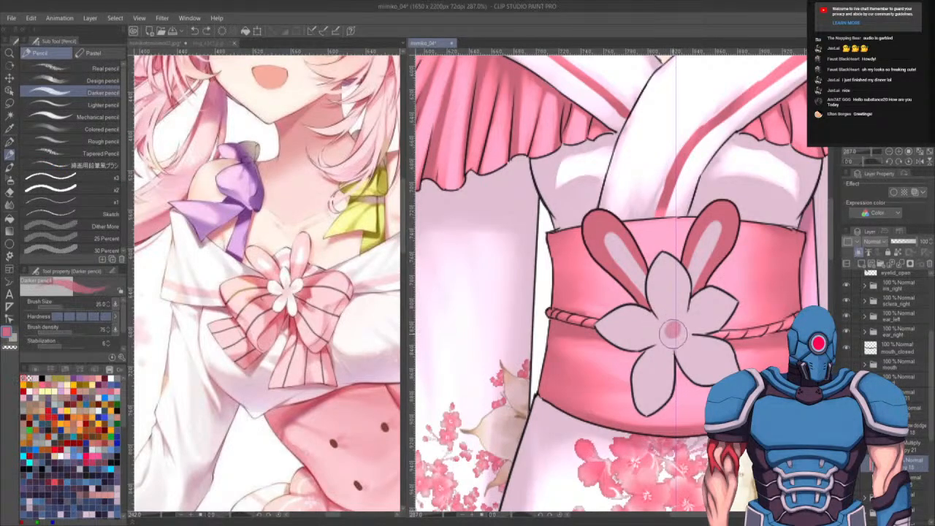
pyautogui.moveTo(672, 332)
pyautogui.mouseDown()
pyautogui.moveTo(683, 337)
pyautogui.moveTo(668, 336)
pyautogui.moveTo(694, 327)
pyautogui.mouseUp()
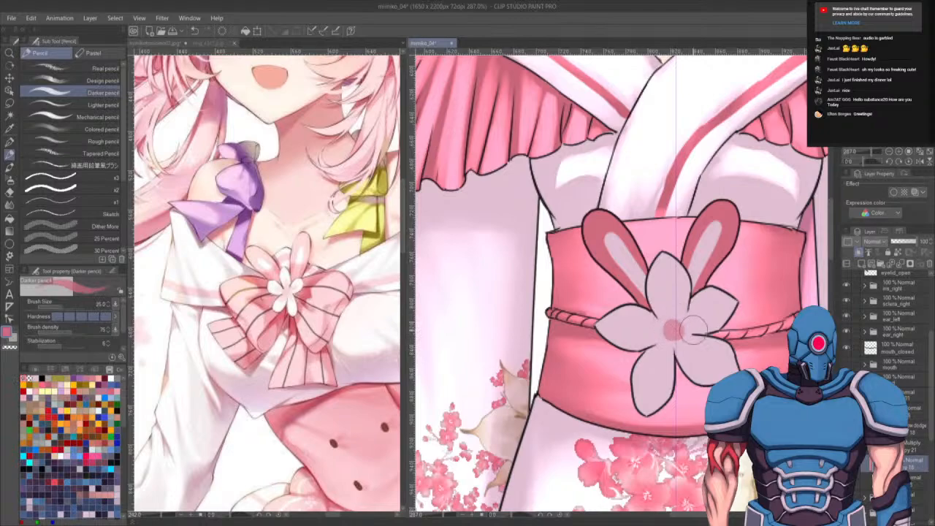
pyautogui.press('[')
pyautogui.press('[')
pyautogui.press('[')
pyautogui.press('[')
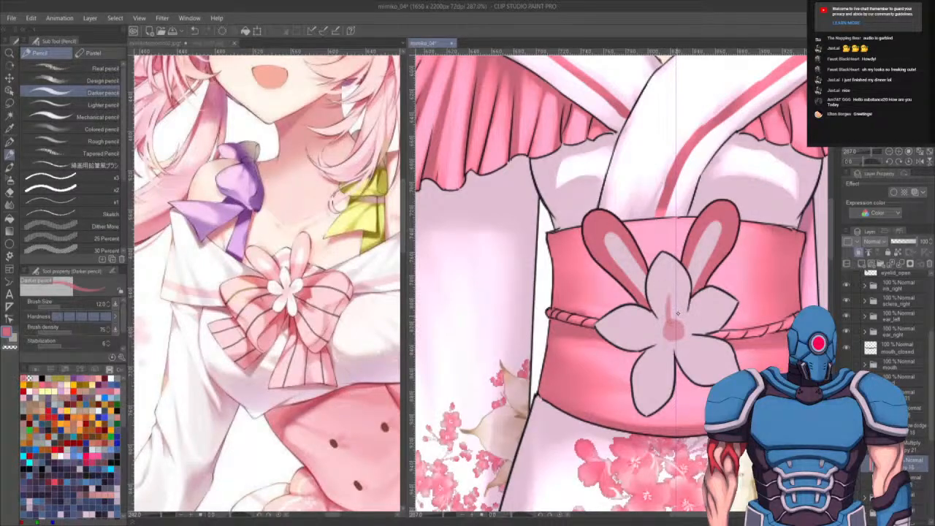
pyautogui.hotkey('ctrl', 'z')
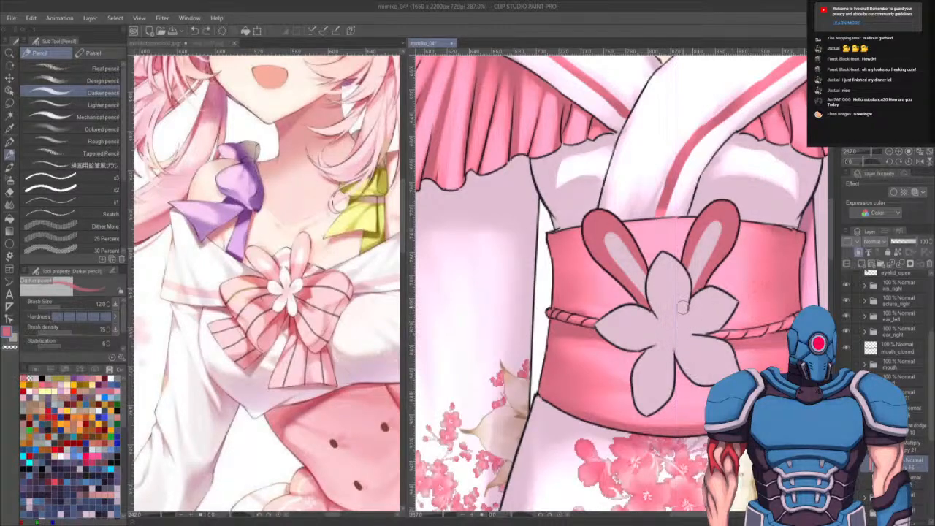
pyautogui.press('p')
pyautogui.moveTo(675, 330); pyautogui.dragTo(677, 333)
pyautogui.press('[')
pyautogui.press('[')
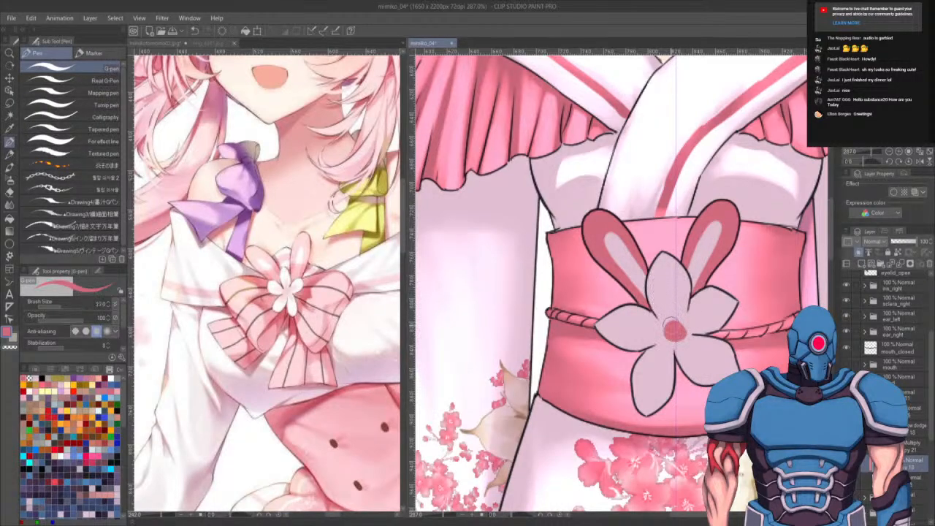
pyautogui.press('[')
pyautogui.moveTo(670, 322); pyautogui.dragTo(669, 290)
pyautogui.hotkey('ctrl', 'z')
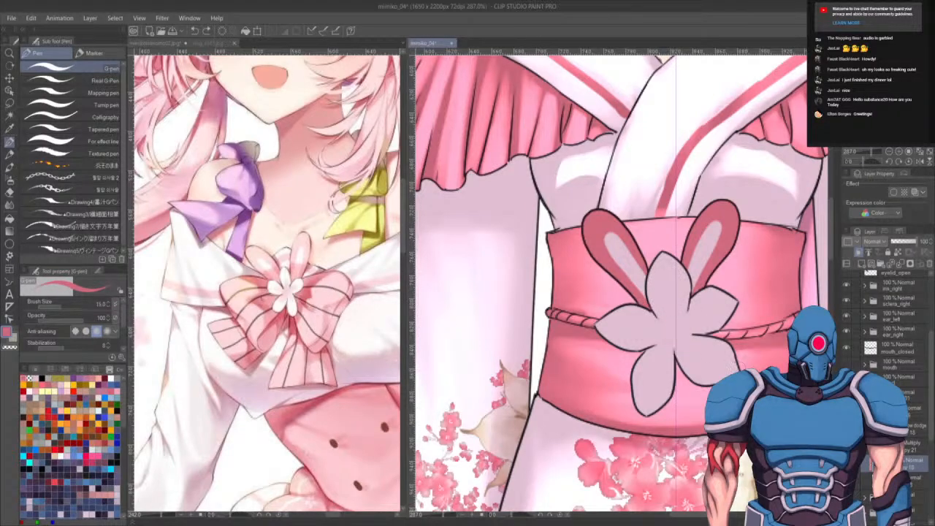
# - Select the flower layer's contents and paint deep pink streaks radiating from the flower centre with opaque watercolour, then deselect
pyautogui.keyDown('ctrl'); pyautogui.click(870, 464); pyautogui.keyUp('ctrl')
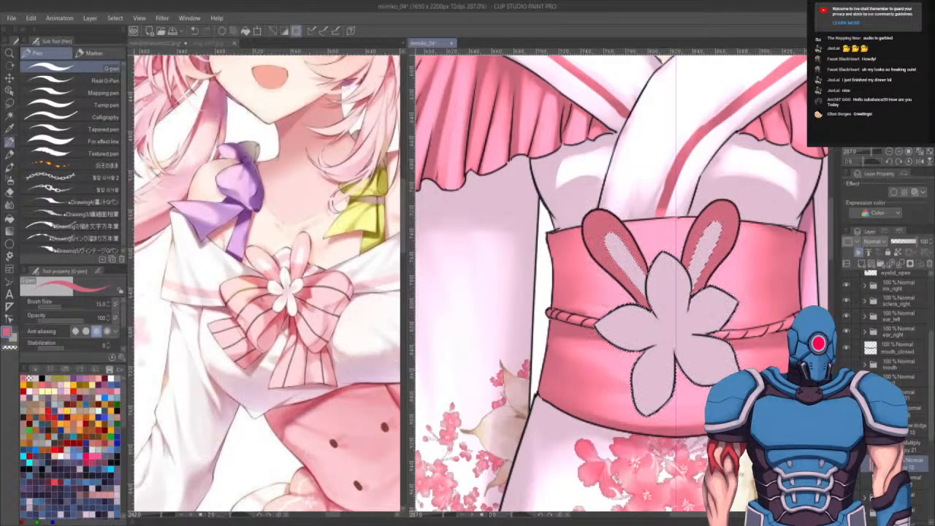
pyautogui.press('m')
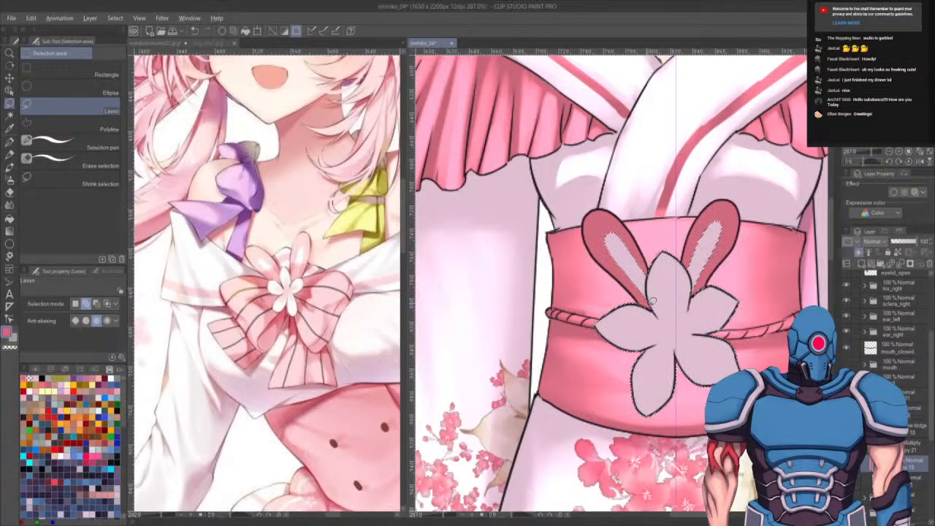
pyautogui.moveTo(653, 250); pyautogui.dragTo(668, 283)
pyautogui.press('b')
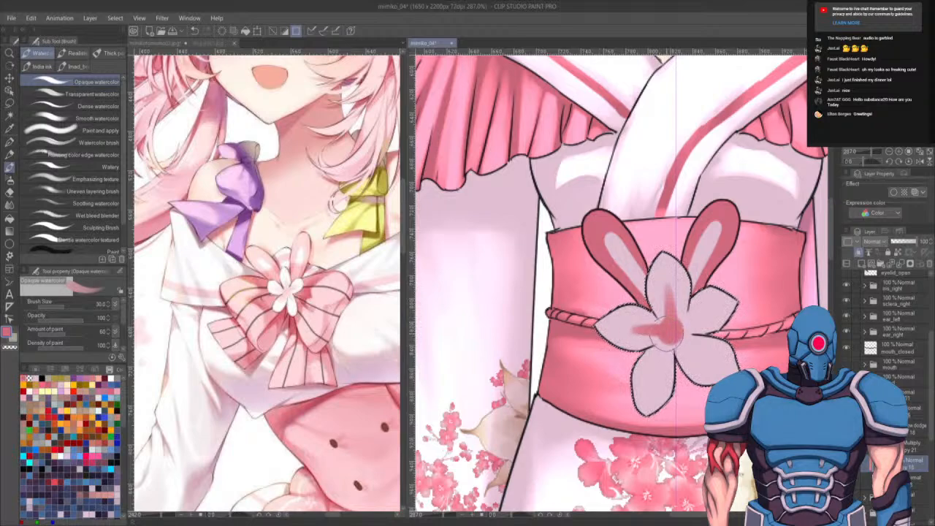
pyautogui.moveTo(666, 335)
pyautogui.mouseDown()
pyautogui.moveTo(650, 381)
pyautogui.moveTo(670, 338)
pyautogui.moveTo(690, 349)
pyautogui.moveTo(679, 335)
pyautogui.moveTo(715, 366)
pyautogui.moveTo(682, 324)
pyautogui.moveTo(711, 306)
pyautogui.moveTo(672, 320)
pyautogui.moveTo(735, 307)
pyautogui.mouseUp()
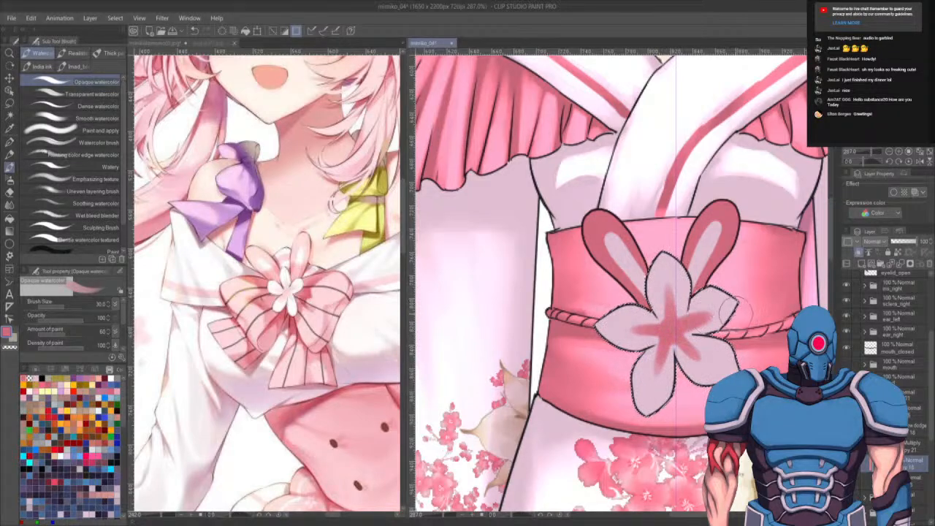
pyautogui.hotkey('ctrl', 'd')
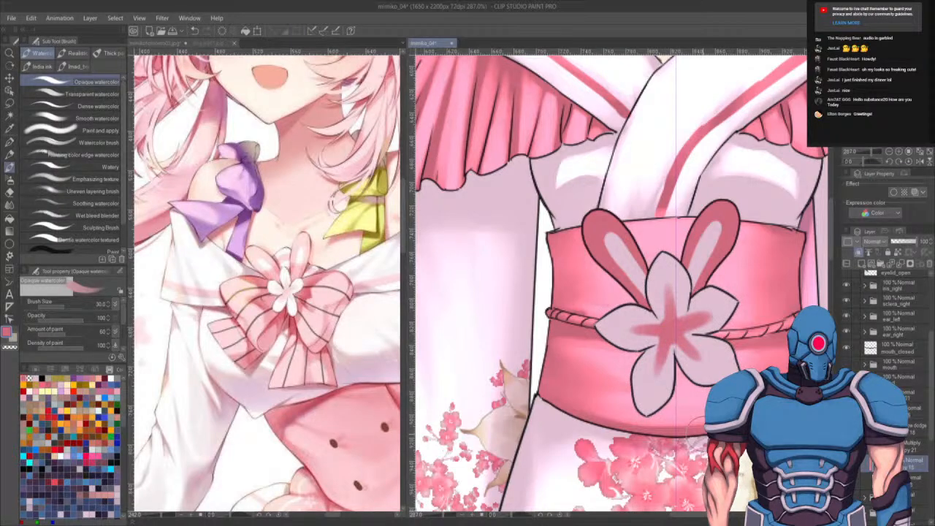
# - On the glow layer, paint white highlights inside both bunny-ear loops, across the petals and around the flower centre
pyautogui.click(914, 429)
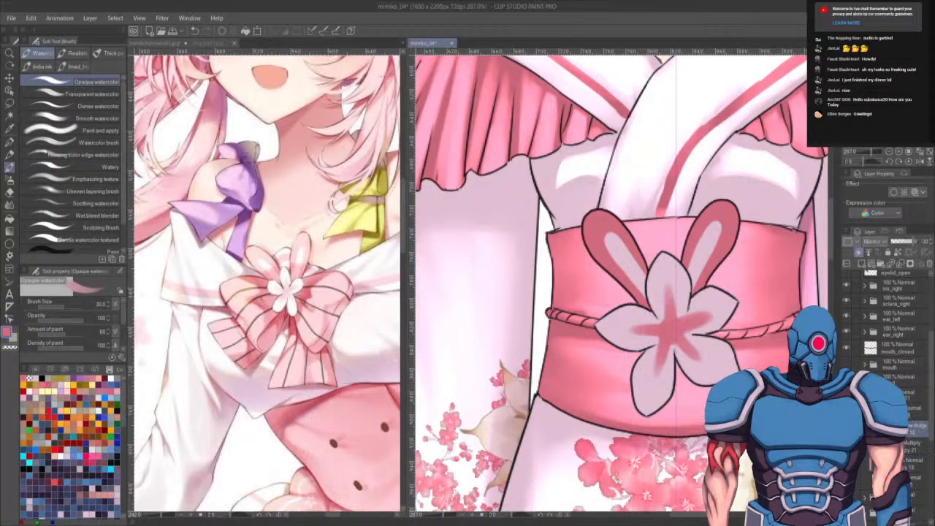
pyautogui.press('x')
pyautogui.moveTo(616, 223)
pyautogui.mouseDown()
pyautogui.moveTo(620, 252)
pyautogui.moveTo(623, 237)
pyautogui.moveTo(601, 208)
pyautogui.moveTo(619, 220)
pyautogui.moveTo(601, 208)
pyautogui.moveTo(616, 219)
pyautogui.moveTo(642, 281)
pyautogui.moveTo(596, 217)
pyautogui.moveTo(630, 274)
pyautogui.moveTo(617, 234)
pyautogui.mouseUp()
pyautogui.hotkey('ctrl', 'z')
pyautogui.press(']')
pyautogui.hotkey('ctrl', 'z')
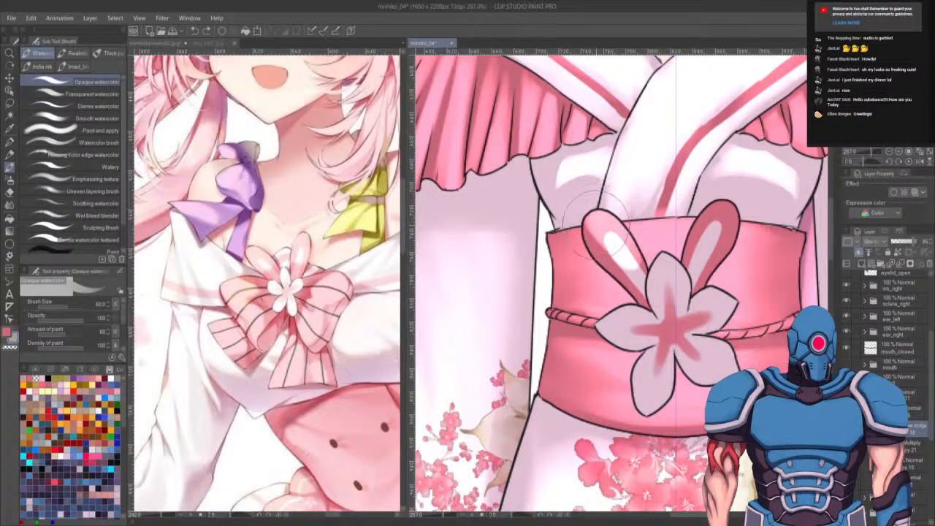
pyautogui.press('[')
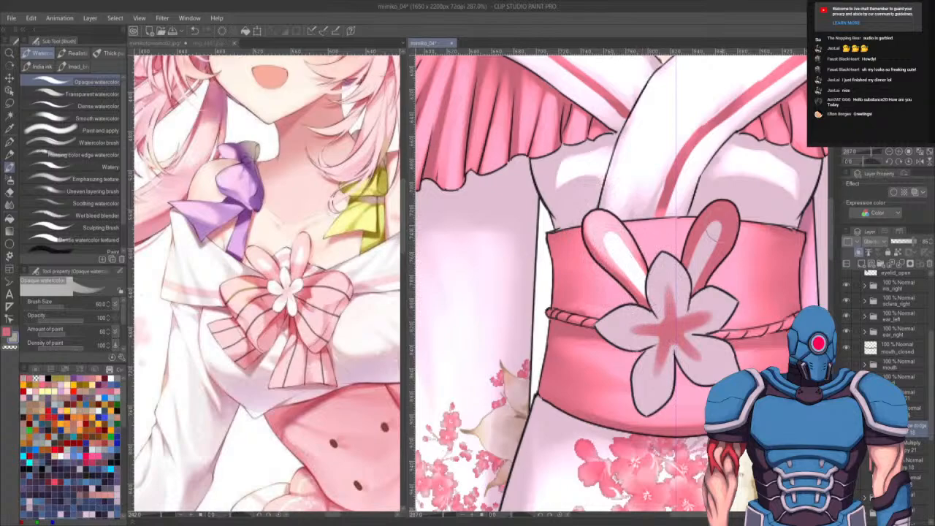
pyautogui.moveTo(719, 211)
pyautogui.mouseDown()
pyautogui.moveTo(707, 240)
pyautogui.moveTo(697, 236)
pyautogui.moveTo(712, 205)
pyautogui.moveTo(693, 273)
pyautogui.moveTo(718, 221)
pyautogui.moveTo(707, 224)
pyautogui.moveTo(729, 210)
pyautogui.moveTo(698, 276)
pyautogui.moveTo(720, 236)
pyautogui.moveTo(709, 258)
pyautogui.moveTo(704, 251)
pyautogui.moveTo(661, 267)
pyautogui.moveTo(660, 314)
pyautogui.moveTo(672, 290)
pyautogui.moveTo(666, 263)
pyautogui.moveTo(668, 329)
pyautogui.moveTo(670, 273)
pyautogui.moveTo(668, 324)
pyautogui.moveTo(678, 313)
pyautogui.moveTo(650, 313)
pyautogui.moveTo(610, 338)
pyautogui.moveTo(656, 326)
pyautogui.moveTo(582, 345)
pyautogui.moveTo(629, 317)
pyautogui.moveTo(583, 342)
pyautogui.moveTo(656, 327)
pyautogui.moveTo(687, 333)
pyautogui.moveTo(659, 342)
pyautogui.moveTo(642, 393)
pyautogui.moveTo(656, 357)
pyautogui.moveTo(660, 387)
pyautogui.moveTo(660, 378)
pyautogui.moveTo(646, 398)
pyautogui.moveTo(696, 353)
pyautogui.moveTo(685, 345)
pyautogui.moveTo(706, 369)
pyautogui.moveTo(742, 365)
pyautogui.moveTo(690, 340)
pyautogui.moveTo(713, 348)
pyautogui.mouseUp()
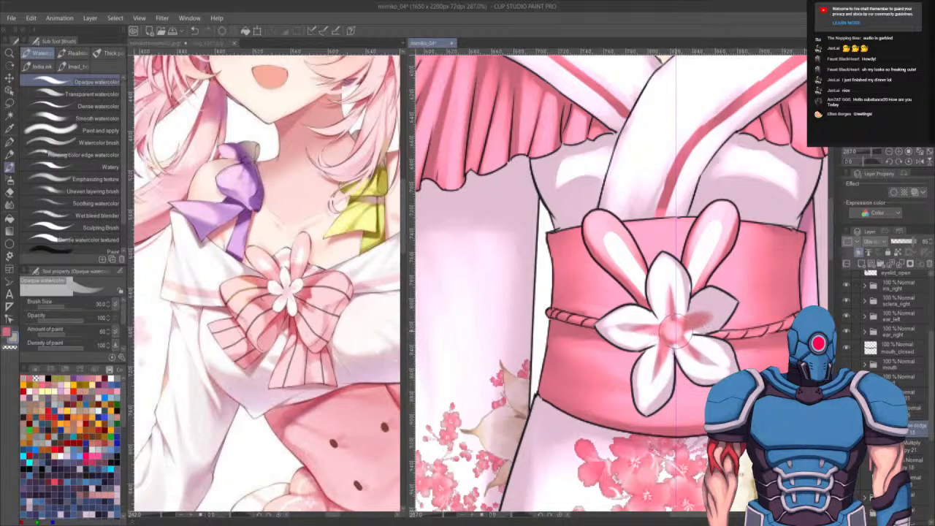
pyautogui.keyDown('alt'); pyautogui.click(672, 330); pyautogui.keyUp('alt')
pyautogui.moveTo(670, 332)
pyautogui.mouseDown()
pyautogui.moveTo(661, 302)
pyautogui.moveTo(672, 321)
pyautogui.moveTo(678, 312)
pyautogui.moveTo(651, 353)
pyautogui.moveTo(667, 331)
pyautogui.moveTo(668, 366)
pyautogui.moveTo(672, 334)
pyautogui.moveTo(697, 345)
pyautogui.mouseUp()
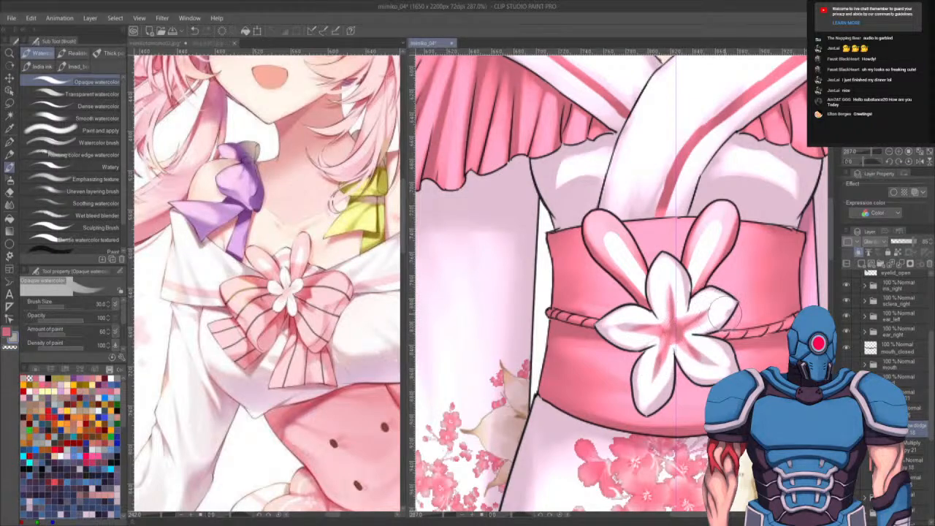
# - Select another layer and ink a ribbon tail hanging below the obi cord on the left with the G-pen
pyautogui.scroll(-8, 712, 281)
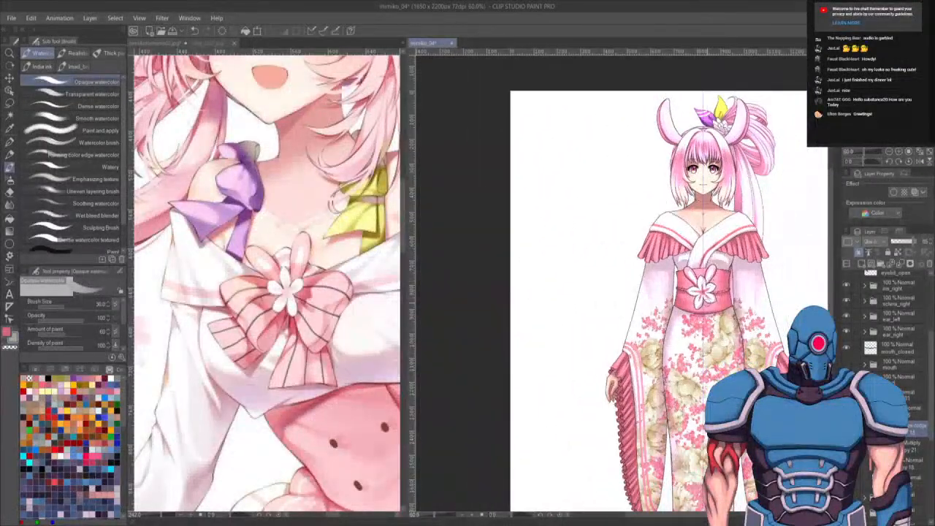
pyautogui.scroll(4, 701, 281)
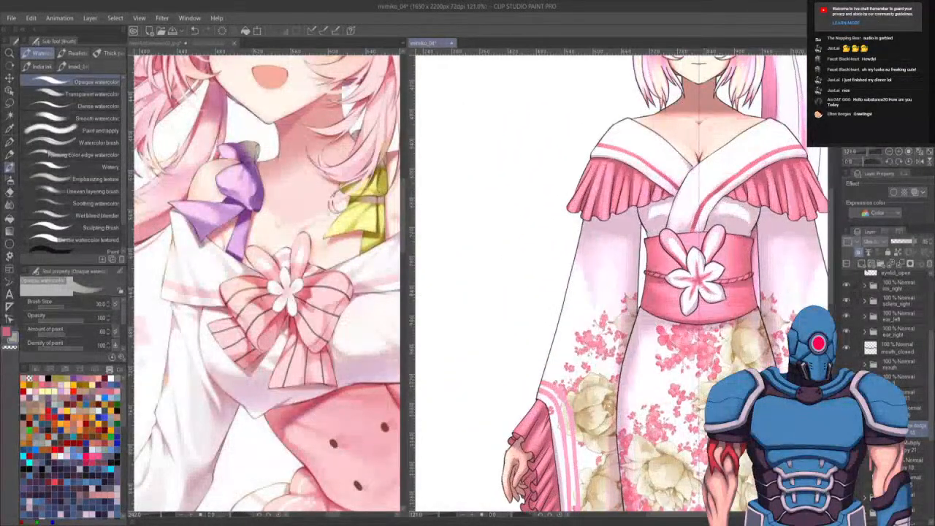
pyautogui.click(865, 395)
pyautogui.click(908, 502)
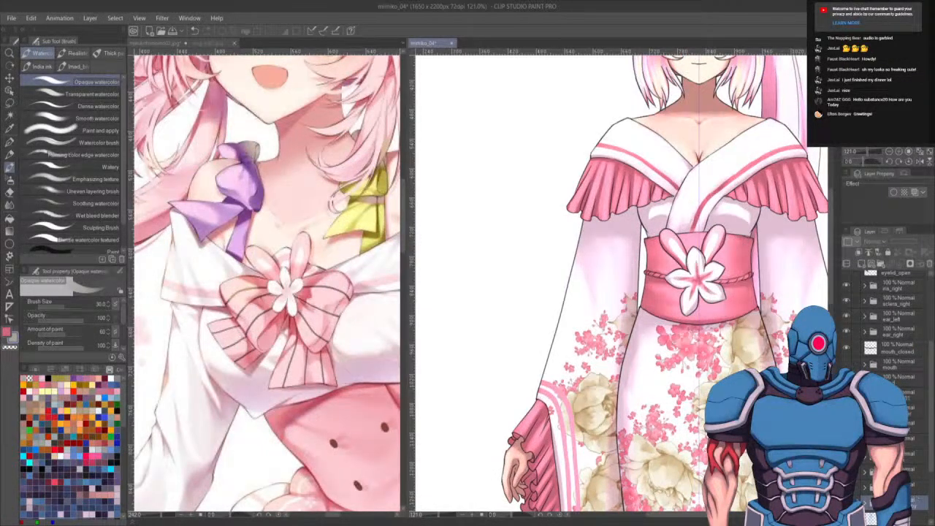
pyautogui.moveTo(859, 263); pyautogui.dragTo(861, 264)
pyautogui.moveTo(915, 504); pyautogui.dragTo(915, 403)
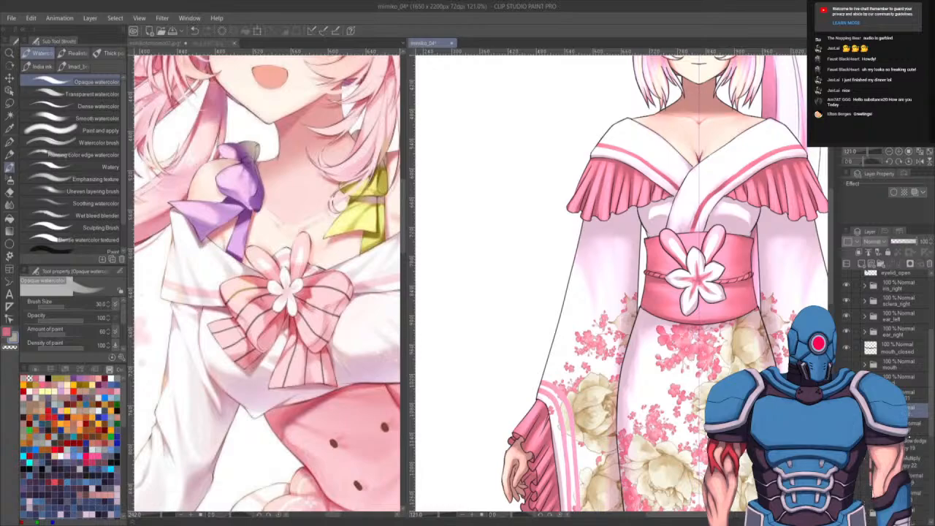
pyautogui.click(914, 422)
pyautogui.press('p')
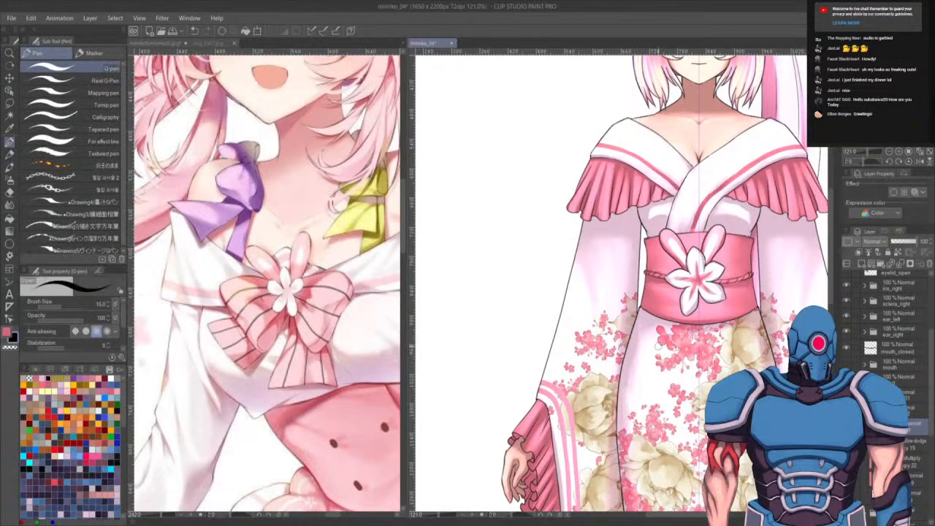
pyautogui.press('[')
pyautogui.press('[')
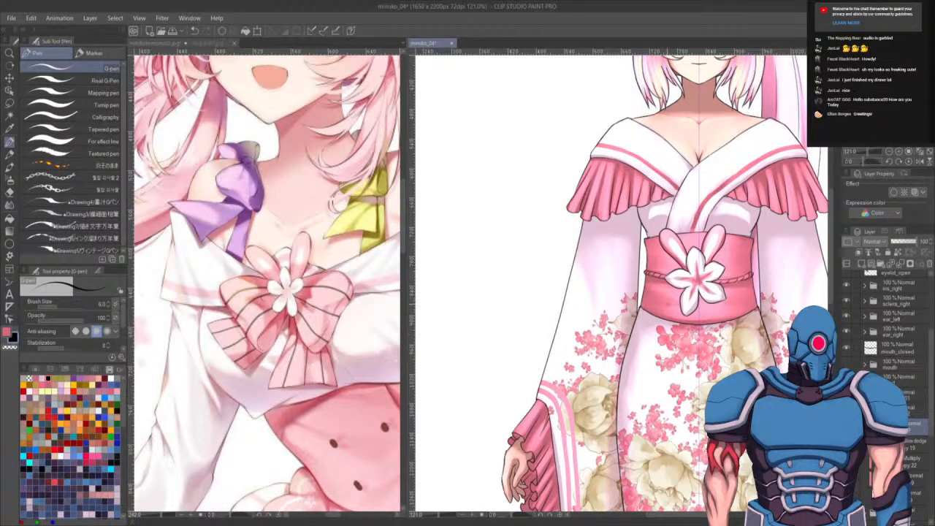
pyautogui.scroll(5, 636, 272)
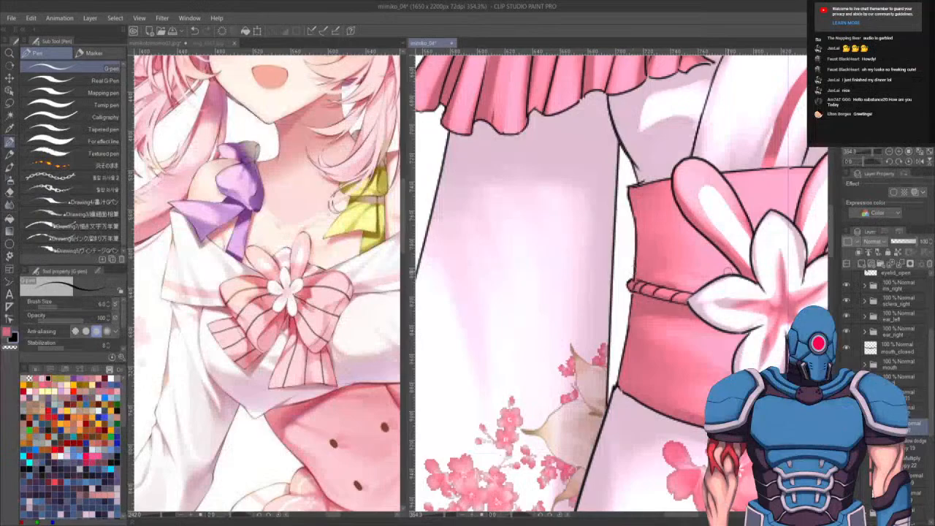
pyautogui.moveTo(753, 280); pyautogui.dragTo(678, 296)
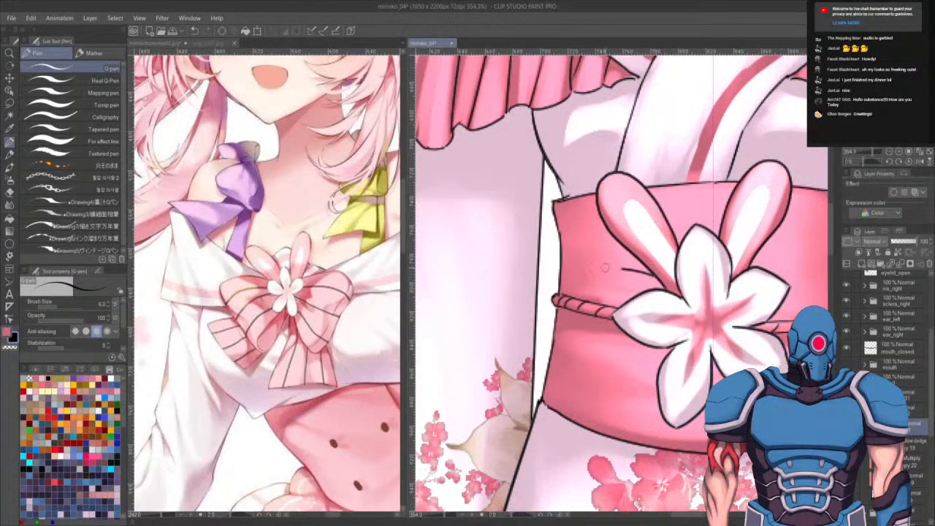
pyautogui.moveTo(555, 278)
pyautogui.mouseDown()
pyautogui.moveTo(553, 307)
pyautogui.moveTo(586, 348)
pyautogui.moveTo(614, 359)
pyautogui.moveTo(607, 350)
pyautogui.moveTo(618, 409)
pyautogui.moveTo(625, 400)
pyautogui.mouseUp()
pyautogui.hotkey('ctrl', 'z')
pyautogui.hotkey('ctrl', 'z')
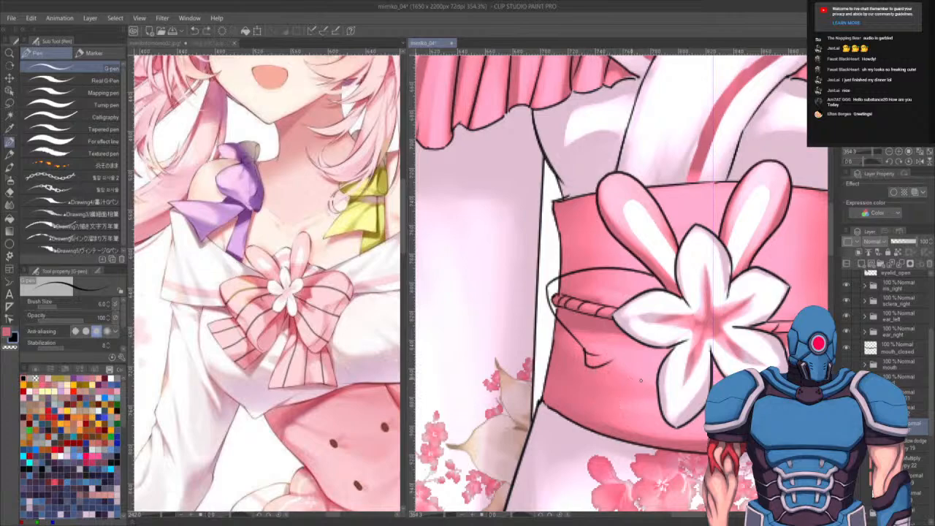
pyautogui.hotkey('ctrl', 'z')
pyautogui.moveTo(582, 348); pyautogui.dragTo(605, 400)
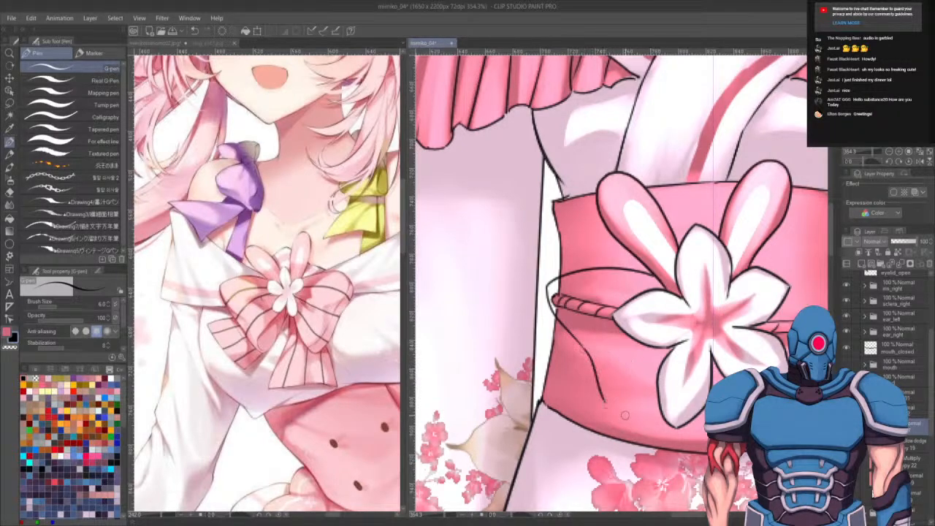
pyautogui.hotkey('ctrl', 'z')
pyautogui.moveTo(582, 343)
pyautogui.mouseDown()
pyautogui.moveTo(605, 423)
pyautogui.moveTo(661, 384)
pyautogui.mouseUp()
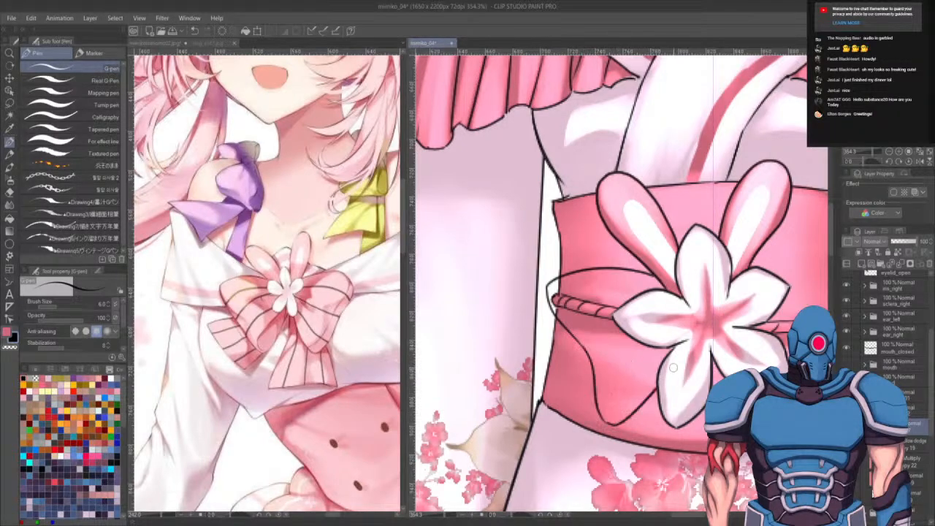
# - Hide the flower and bunny-ear loop layers to reveal the obi underneath
pyautogui.moveTo(795, 307); pyautogui.dragTo(722, 312)
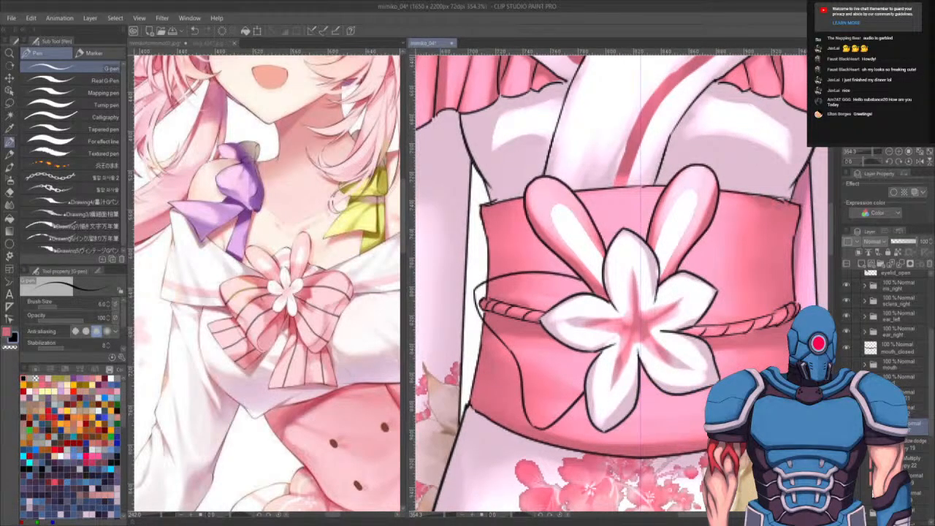
pyautogui.hotkey('ctrl', 'z')
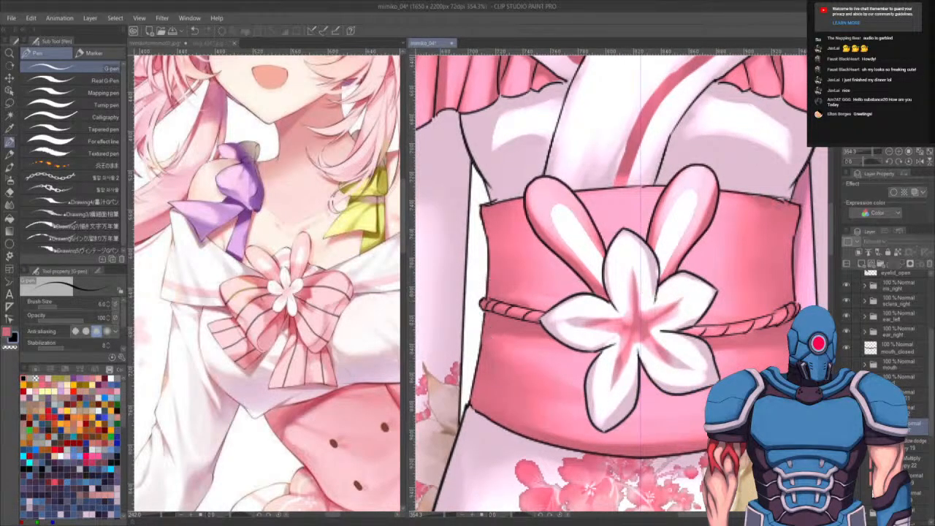
pyautogui.click(846, 426)
pyautogui.click(846, 410)
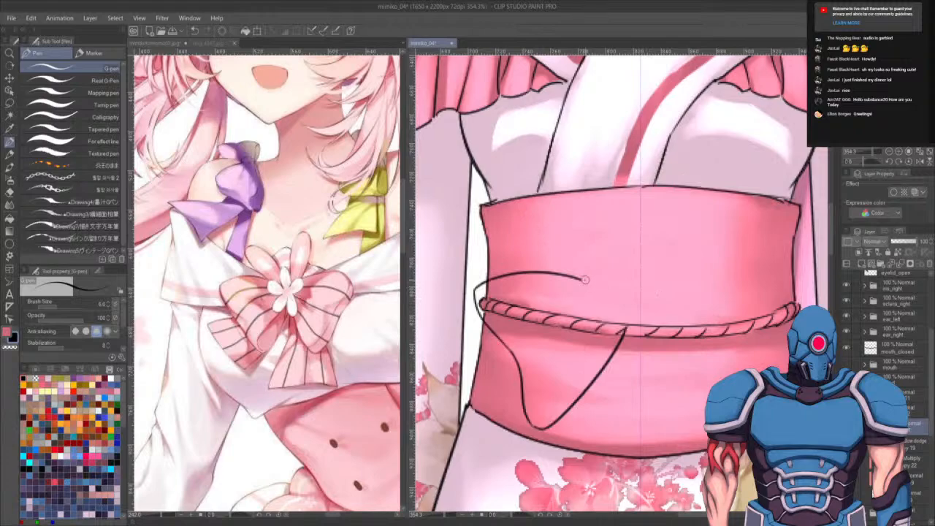
# - Ink a curved bow outline above the cord and V-shaped ribbon tails hanging below the obi
pyautogui.moveTo(585, 279); pyautogui.dragTo(619, 286)
pyautogui.moveTo(624, 287); pyautogui.dragTo(732, 264)
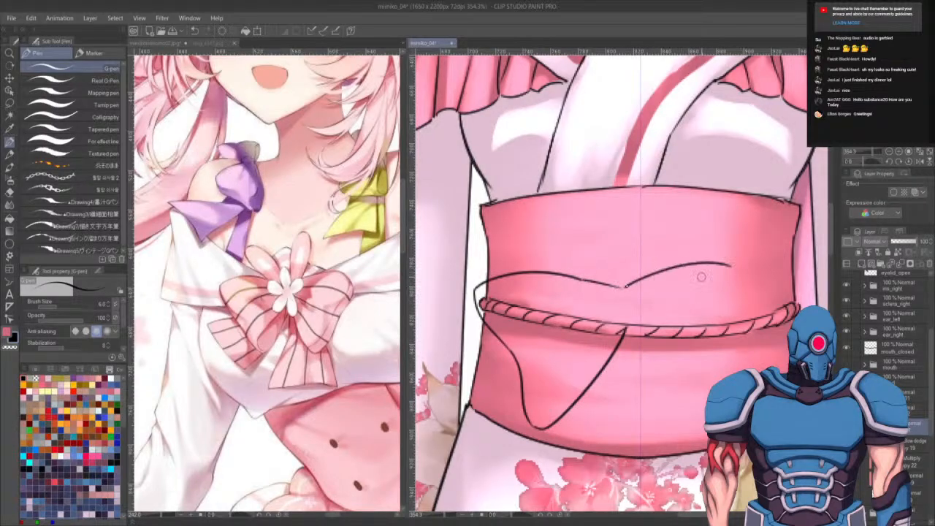
pyautogui.hotkey('ctrl', 'z')
pyautogui.moveTo(621, 286)
pyautogui.mouseDown()
pyautogui.moveTo(687, 262)
pyautogui.moveTo(761, 264)
pyautogui.moveTo(753, 368)
pyautogui.mouseUp()
pyautogui.moveTo(625, 330)
pyautogui.mouseDown()
pyautogui.moveTo(705, 409)
pyautogui.moveTo(721, 280)
pyautogui.moveTo(700, 244)
pyautogui.mouseUp()
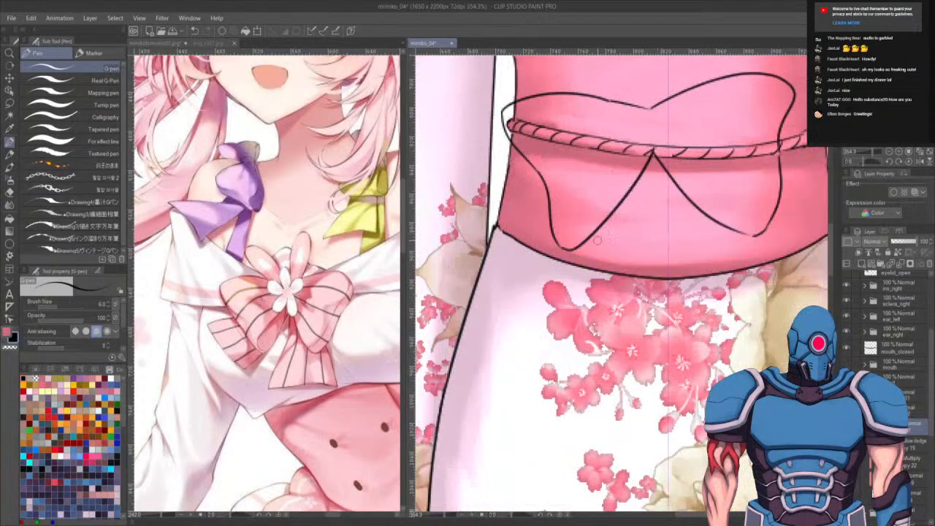
pyautogui.moveTo(591, 234); pyautogui.dragTo(559, 502)
pyautogui.moveTo(603, 333); pyautogui.dragTo(570, 250)
pyautogui.hotkey('ctrl', 'z')
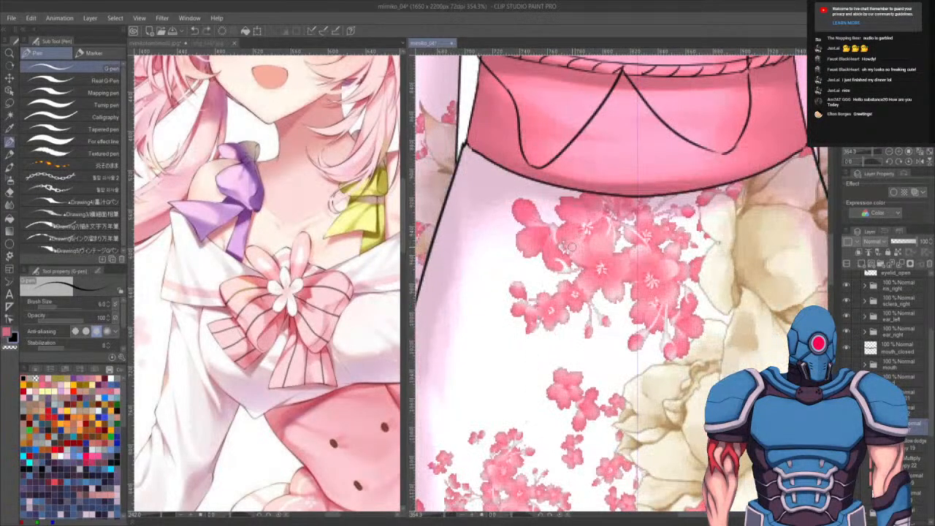
pyautogui.scroll(-3, 571, 248)
pyautogui.scroll(-1, 541, 241)
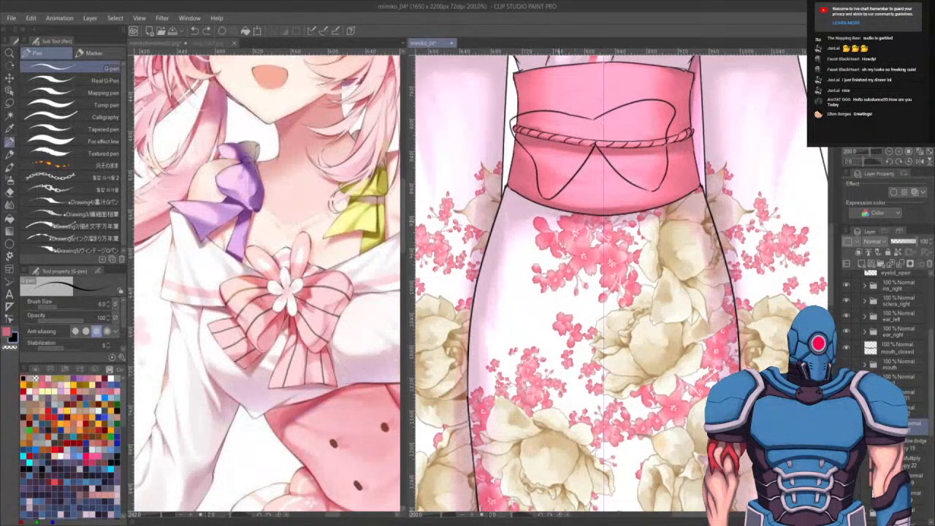
# - Ink the long V-shaped ribbon tail outlines hanging from the obi down the kimono, redrawing strokes until they sit right
pyautogui.moveTo(557, 194); pyautogui.dragTo(548, 379)
pyautogui.hotkey('ctrl', 'z')
pyautogui.moveTo(559, 193); pyautogui.dragTo(548, 358)
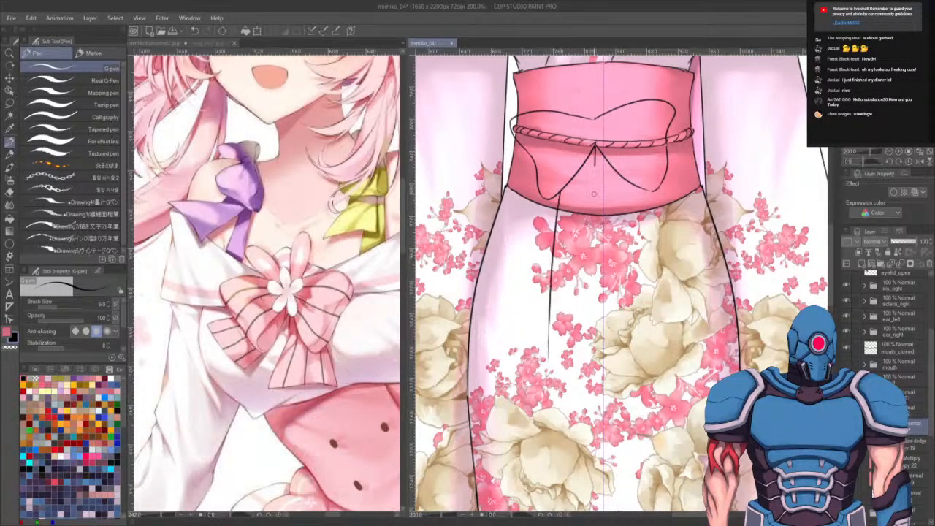
pyautogui.moveTo(596, 154); pyautogui.dragTo(588, 408)
pyautogui.hotkey('ctrl', 'z')
pyautogui.hotkey('ctrl', 'z')
pyautogui.moveTo(595, 148); pyautogui.dragTo(585, 412)
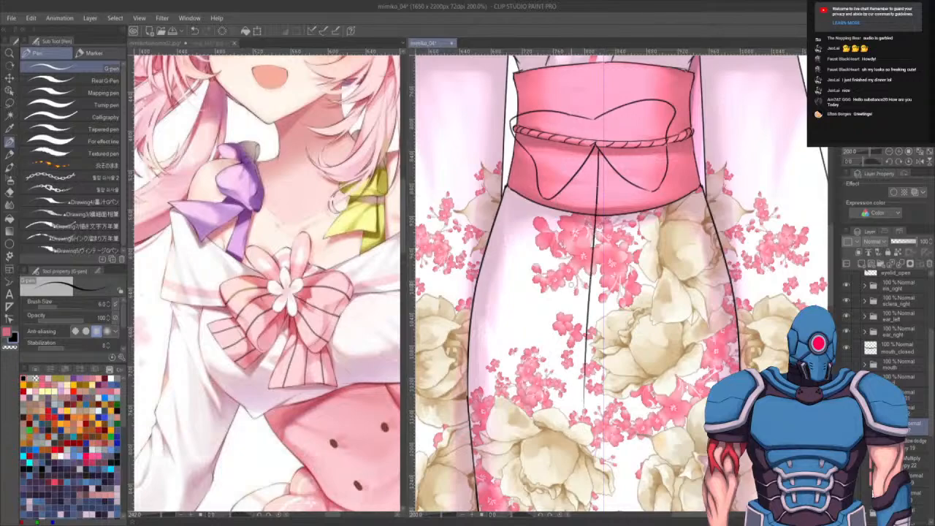
pyautogui.moveTo(556, 194); pyautogui.dragTo(528, 381)
pyautogui.hotkey('ctrl', 'z')
pyautogui.moveTo(556, 196)
pyautogui.mouseDown()
pyautogui.moveTo(531, 314)
pyautogui.moveTo(577, 397)
pyautogui.mouseUp()
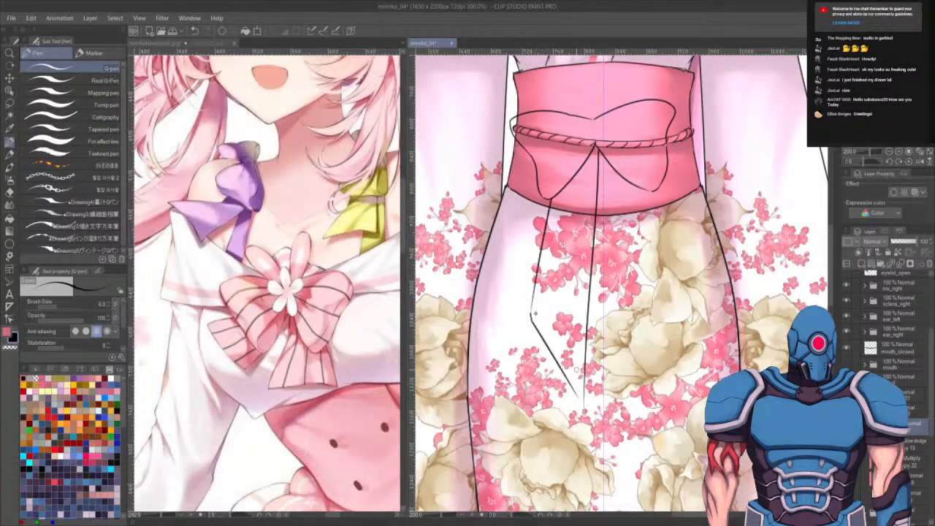
pyautogui.hotkey('ctrl', 'z')
pyautogui.moveTo(532, 312); pyautogui.dragTo(583, 418)
pyautogui.hotkey('ctrl', 'z')
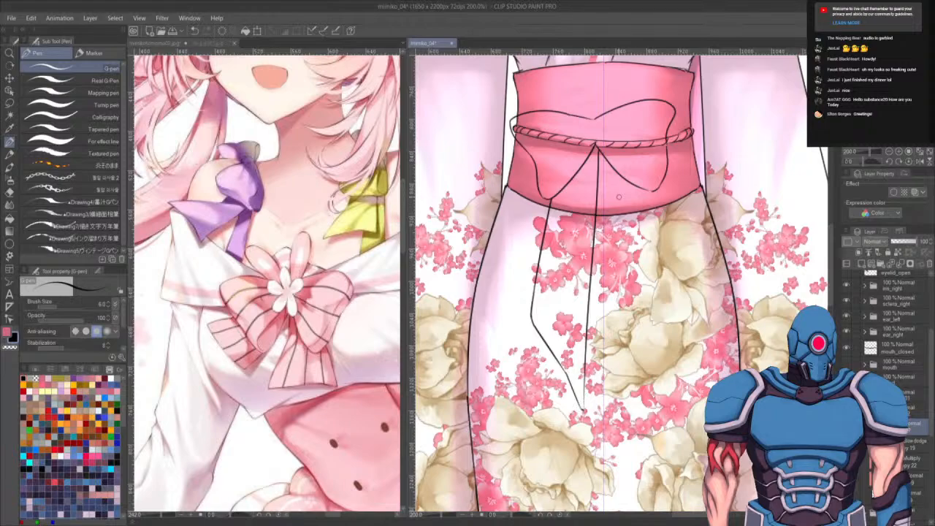
pyautogui.moveTo(598, 171); pyautogui.dragTo(628, 398)
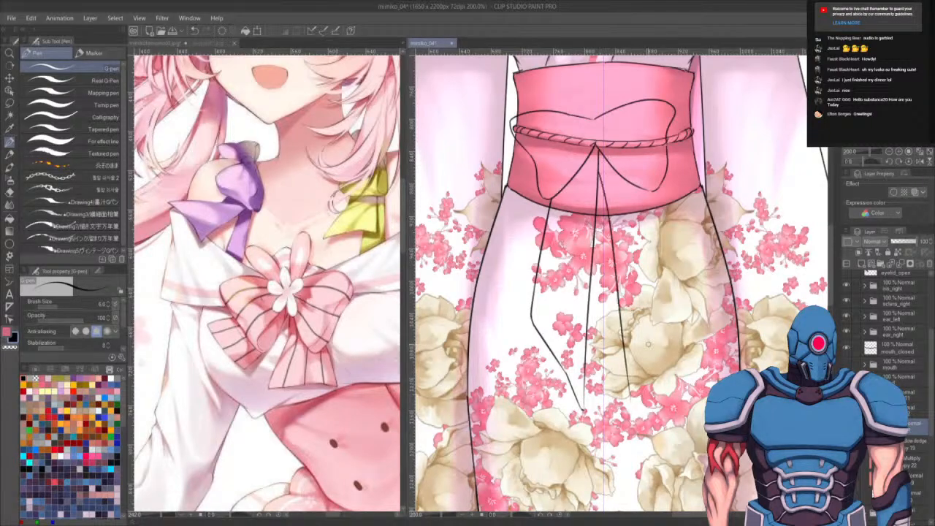
pyautogui.moveTo(647, 190); pyautogui.dragTo(693, 349)
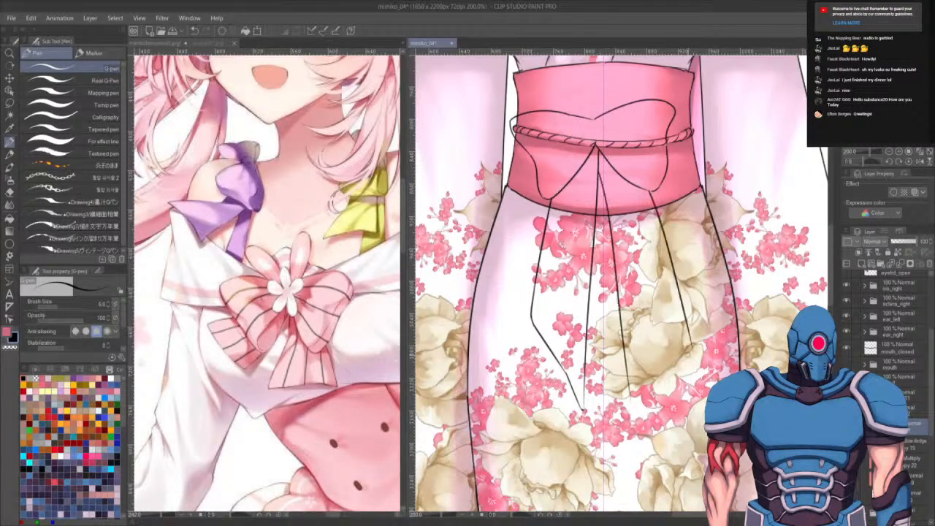
pyautogui.hotkey('ctrl', 'z')
pyautogui.moveTo(647, 190)
pyautogui.mouseDown()
pyautogui.moveTo(681, 331)
pyautogui.moveTo(636, 403)
pyautogui.mouseUp()
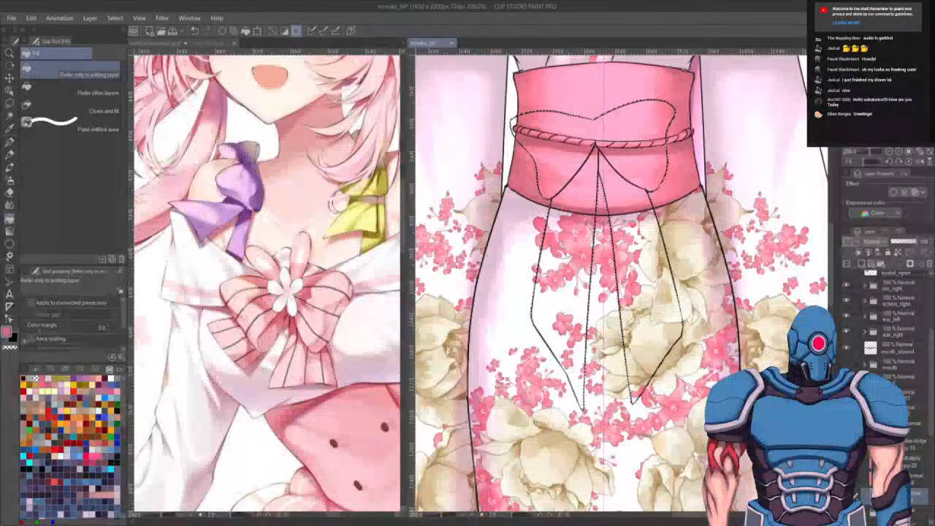
# - Try to ink a fold line running down the right ribbon tail
pyautogui.click(651, 295)
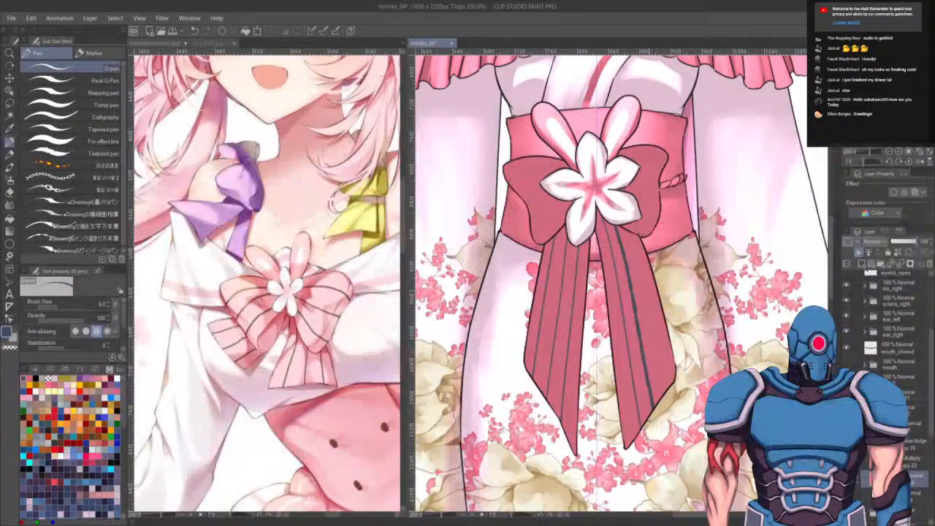
pyautogui.hotkey('ctrl', 'z')
pyautogui.moveTo(618, 234); pyautogui.dragTo(663, 398)
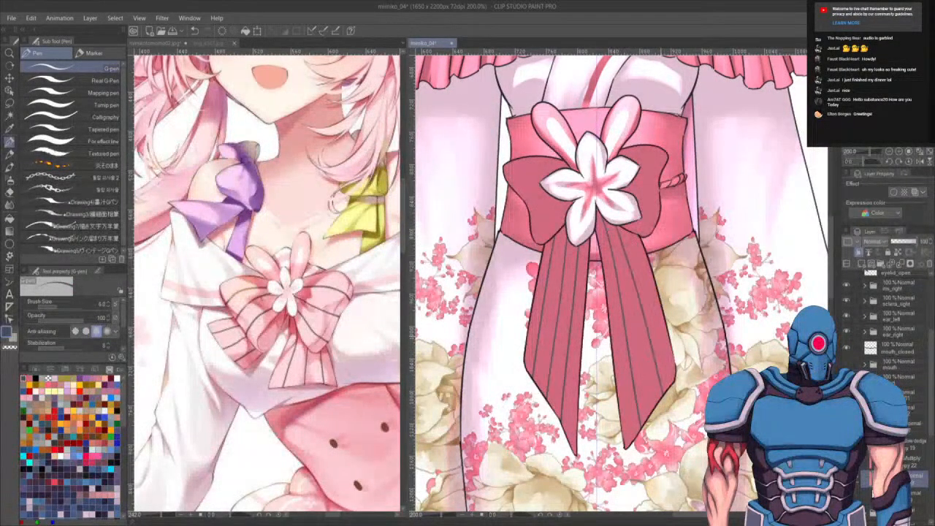
pyautogui.hotkey('ctrl', 'z')
pyautogui.moveTo(618, 234); pyautogui.dragTo(664, 397)
pyautogui.hotkey('ctrl', 'z')
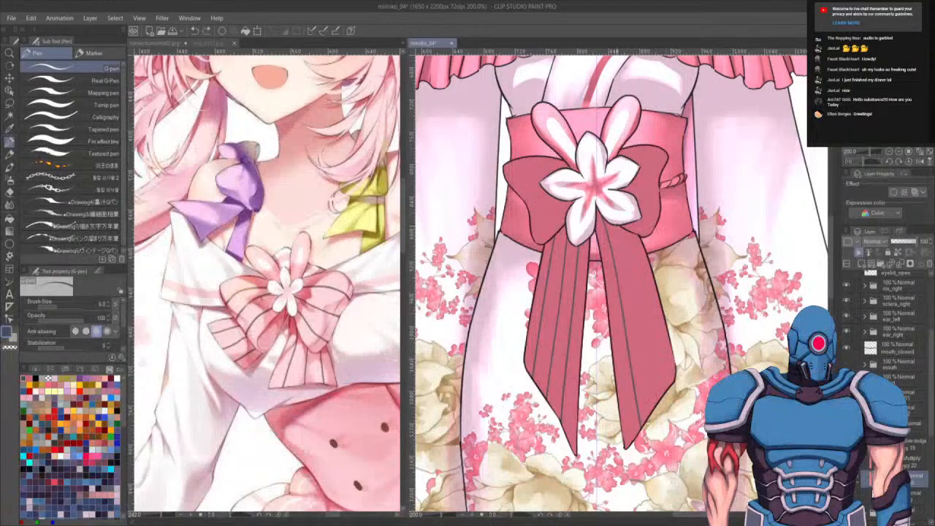
pyautogui.moveTo(618, 234); pyautogui.dragTo(655, 401)
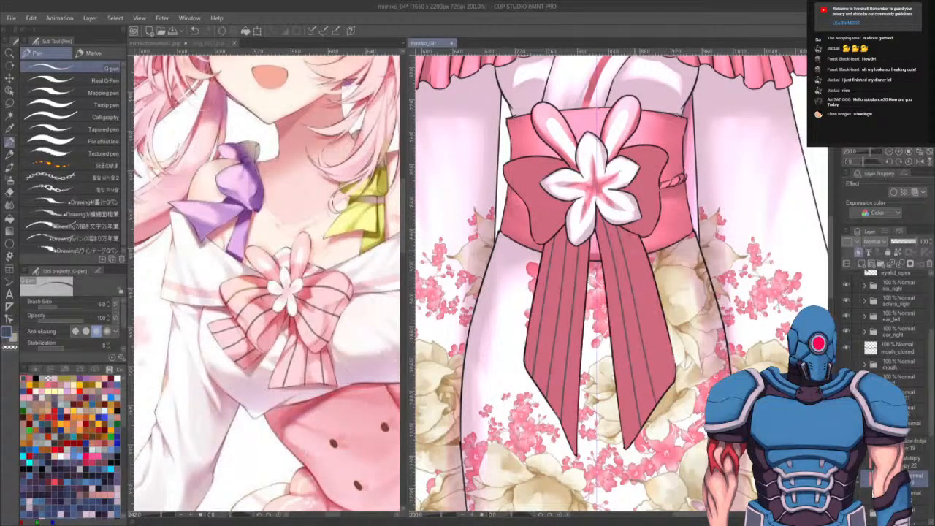
pyautogui.moveTo(630, 237); pyautogui.dragTo(669, 385)
pyautogui.hotkey('ctrl', 'z')
pyautogui.moveTo(627, 234); pyautogui.dragTo(668, 388)
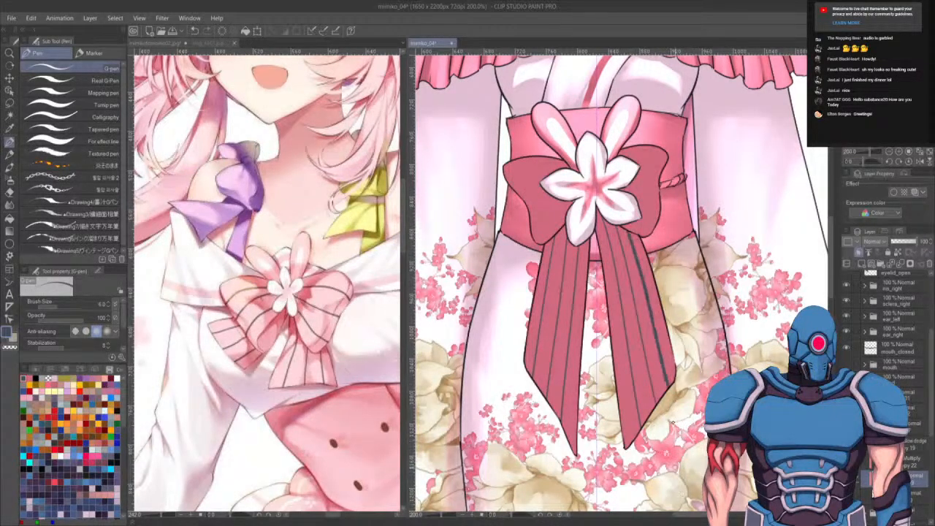
pyautogui.hotkey('ctrl', 'z')
pyautogui.moveTo(629, 234); pyautogui.dragTo(671, 384)
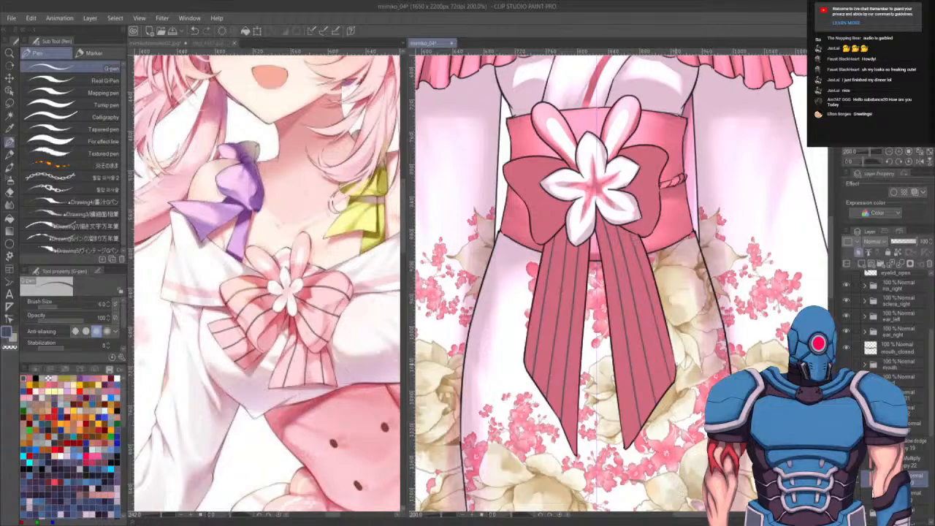
pyautogui.hotkey('ctrl', 'z')
pyautogui.moveTo(625, 228); pyautogui.dragTo(663, 390)
pyautogui.hotkey('ctrl', 'z')
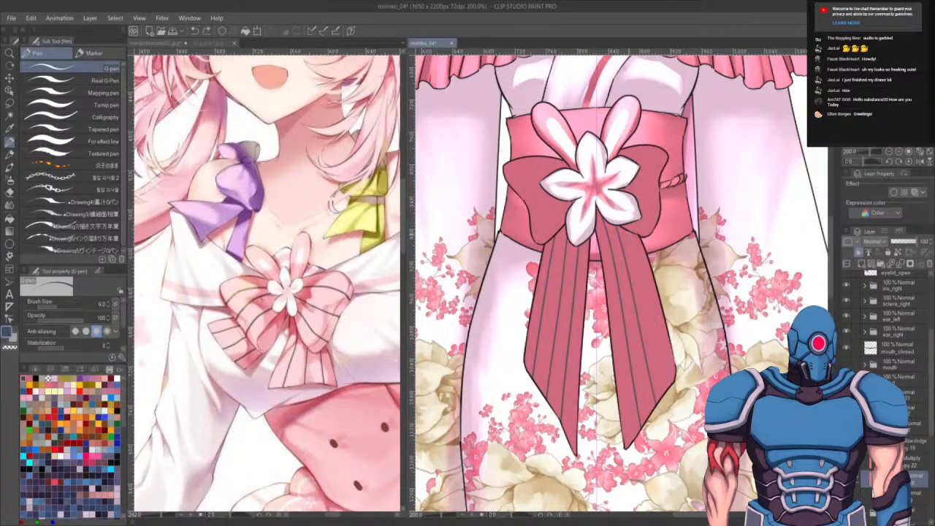
pyautogui.moveTo(625, 228); pyautogui.dragTo(671, 390)
pyautogui.hotkey('ctrl', 'z')
pyautogui.moveTo(625, 227); pyautogui.dragTo(672, 383)
pyautogui.hotkey('ctrl', 'z')
pyautogui.moveTo(625, 228); pyautogui.dragTo(668, 385)
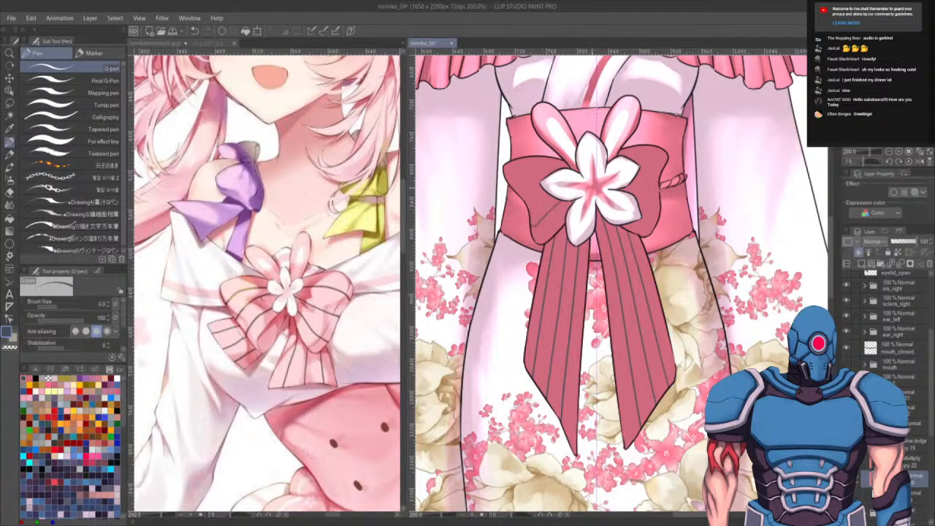
pyautogui.hotkey('ctrl', 'z')
# - Ink a short fold line on the left bow loop of the obi
pyautogui.moveTo(531, 201)
pyautogui.mouseDown()
pyautogui.moveTo(559, 228)
pyautogui.moveTo(545, 178)
pyautogui.mouseUp()
pyautogui.hotkey('ctrl', 'z')
pyautogui.moveTo(514, 187); pyautogui.dragTo(545, 178)
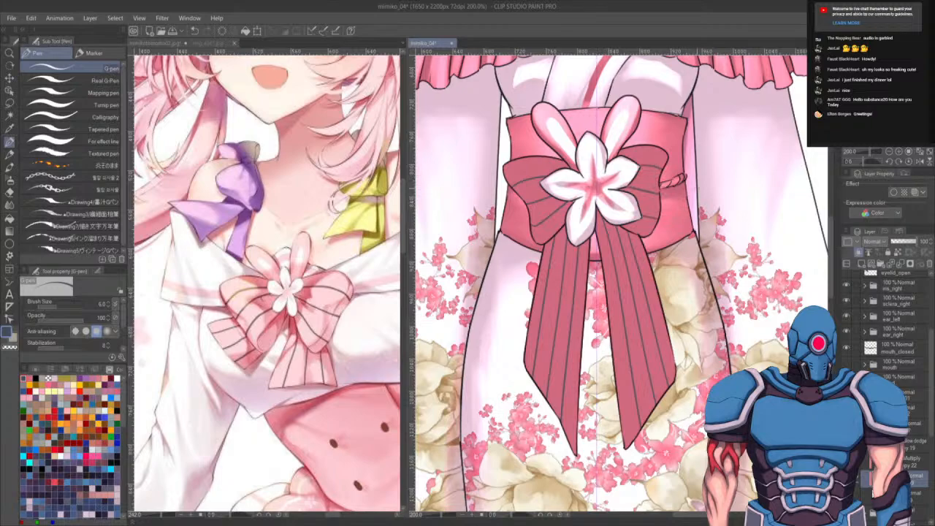
# - On another layer, paint light vertical strokes down the ribbon tails with the Opaque watercolor brush at a larger size
pyautogui.scroll(-5, 704, 196)
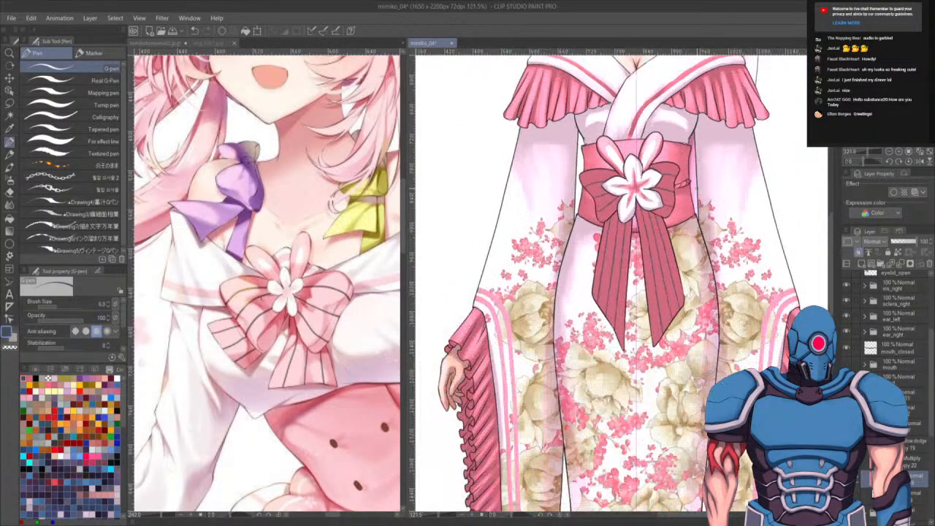
pyautogui.click(915, 445)
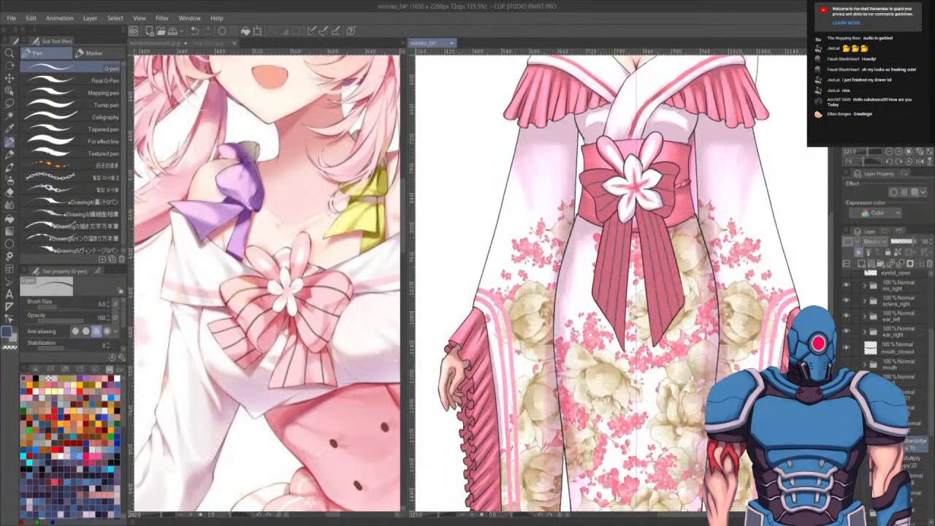
pyautogui.press('b')
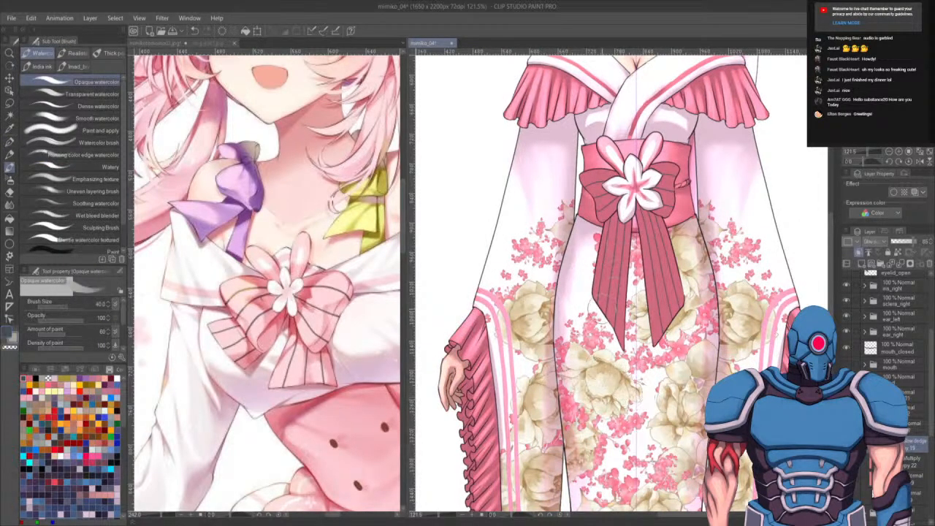
pyautogui.press('b')
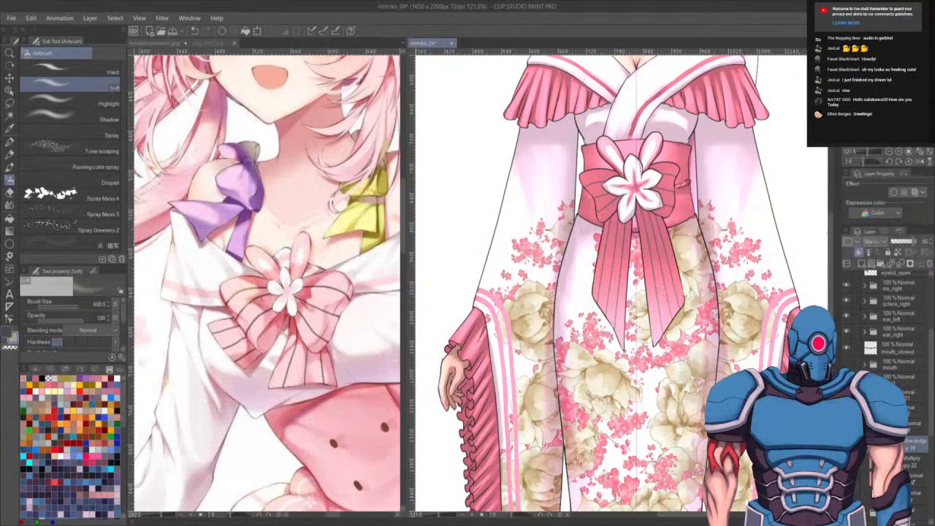
pyautogui.press('b')
pyautogui.press('b')
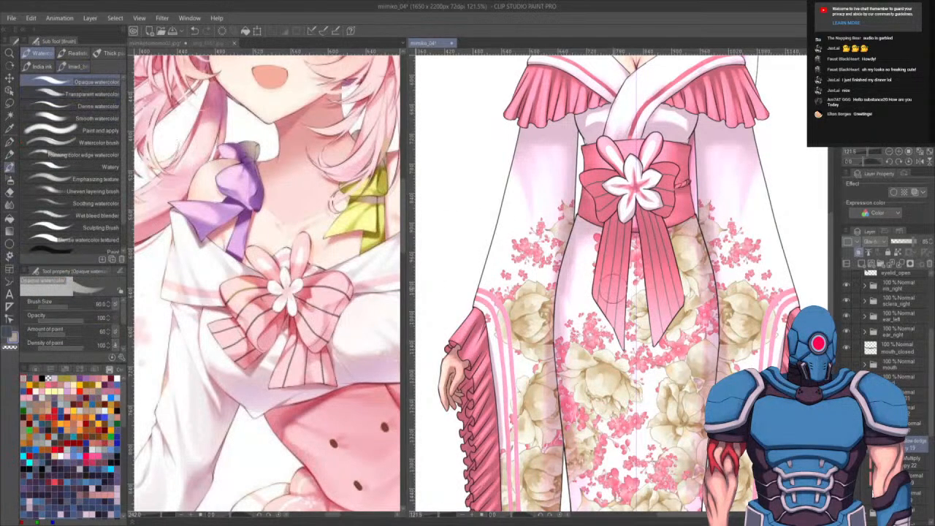
pyautogui.press(']')
pyautogui.moveTo(597, 307); pyautogui.dragTo(608, 238)
pyautogui.moveTo(600, 315); pyautogui.dragTo(610, 252)
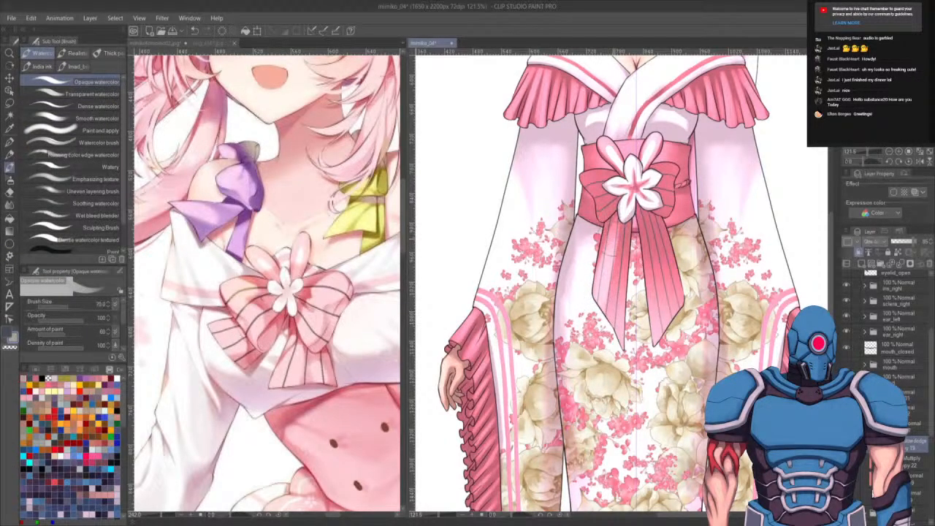
pyautogui.hotkey('ctrl', 'z')
pyautogui.hotkey('ctrl', 'z')
pyautogui.moveTo(599, 307)
pyautogui.mouseDown()
pyautogui.moveTo(616, 226)
pyautogui.moveTo(615, 245)
pyautogui.mouseUp()
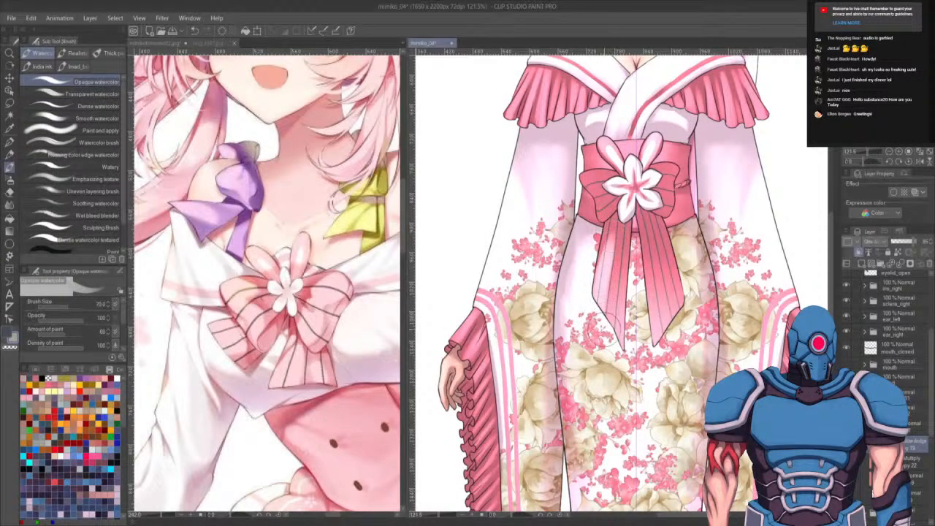
pyautogui.moveTo(603, 330); pyautogui.dragTo(623, 238)
pyautogui.moveTo(614, 353); pyautogui.dragTo(627, 241)
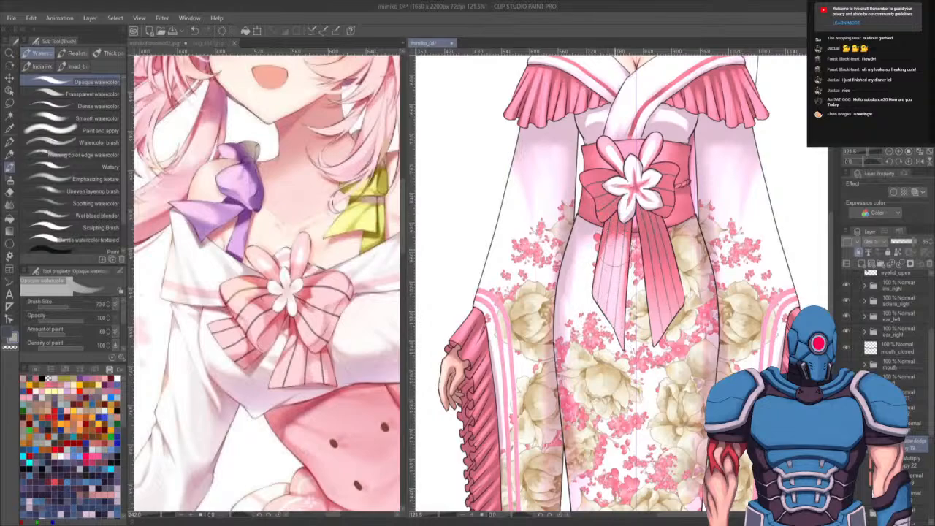
pyautogui.moveTo(616, 282); pyautogui.dragTo(618, 231)
pyautogui.moveTo(593, 307)
pyautogui.mouseDown()
pyautogui.moveTo(598, 240)
pyautogui.moveTo(595, 324)
pyautogui.moveTo(624, 243)
pyautogui.moveTo(598, 313)
pyautogui.moveTo(624, 207)
pyautogui.moveTo(604, 323)
pyautogui.moveTo(618, 232)
pyautogui.mouseUp()
pyautogui.moveTo(607, 337); pyautogui.dragTo(617, 250)
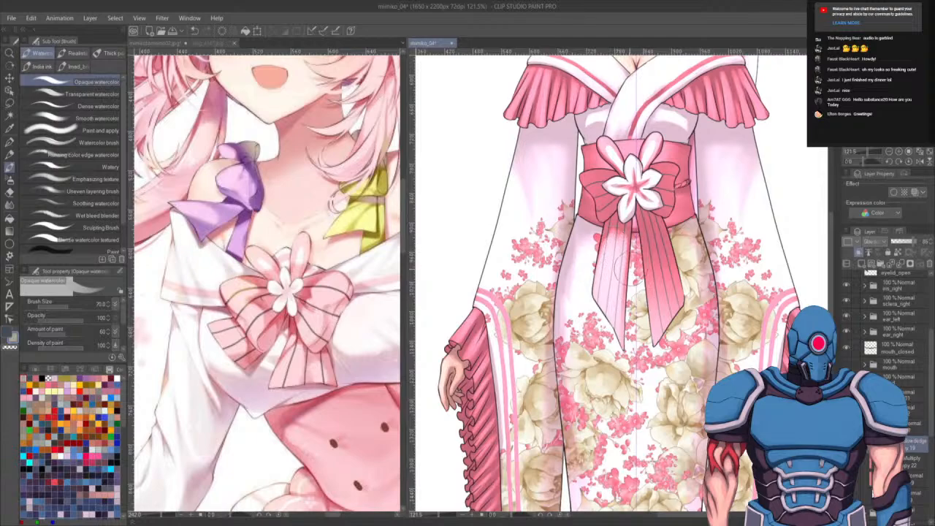
pyautogui.moveTo(612, 329); pyautogui.dragTo(621, 237)
pyautogui.moveTo(610, 273); pyautogui.dragTo(620, 227)
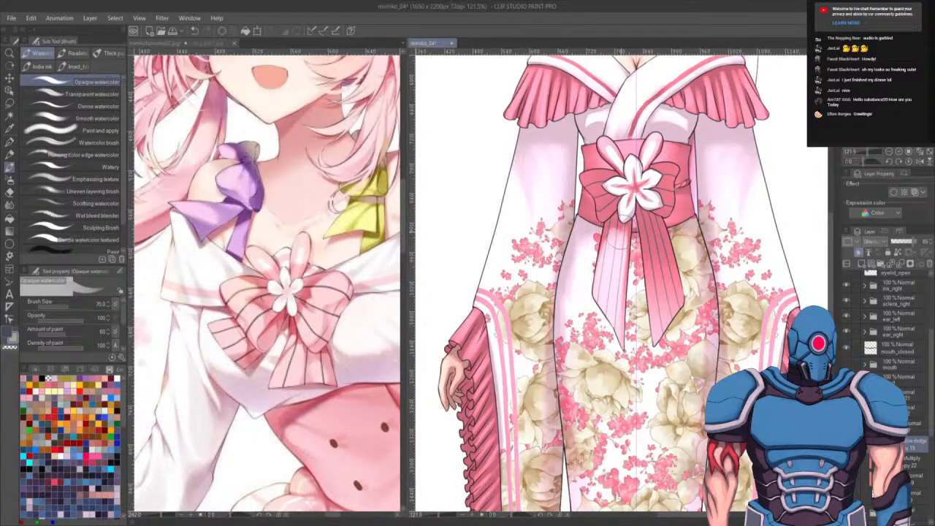
pyautogui.moveTo(604, 270); pyautogui.dragTo(621, 218)
# - Switch to transparent colour and soften parts of the tail highlights and the area under the obi
pyautogui.press('c')
pyautogui.moveTo(657, 343); pyautogui.dragTo(656, 245)
pyautogui.moveTo(654, 314); pyautogui.dragTo(646, 206)
pyautogui.moveTo(664, 365)
pyautogui.mouseDown()
pyautogui.moveTo(660, 303)
pyautogui.moveTo(657, 329)
pyautogui.moveTo(654, 315)
pyautogui.moveTo(656, 307)
pyautogui.moveTo(666, 335)
pyautogui.moveTo(656, 234)
pyautogui.moveTo(661, 328)
pyautogui.moveTo(658, 245)
pyautogui.moveTo(679, 332)
pyautogui.moveTo(687, 299)
pyautogui.moveTo(652, 205)
pyautogui.moveTo(657, 252)
pyautogui.moveTo(648, 206)
pyautogui.moveTo(642, 219)
pyautogui.moveTo(652, 209)
pyautogui.moveTo(646, 380)
pyautogui.mouseUp()
pyautogui.press('c')
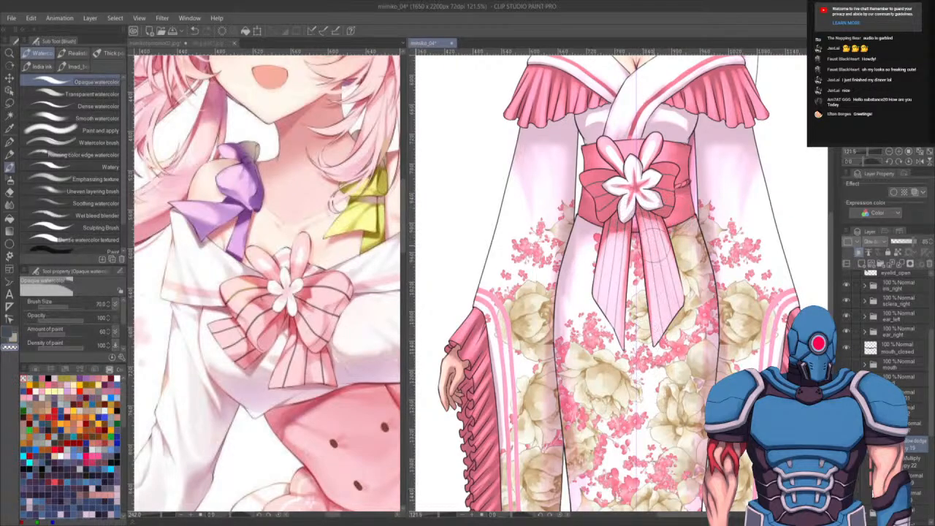
pyautogui.press('c')
pyautogui.moveTo(593, 178)
pyautogui.mouseDown()
pyautogui.moveTo(612, 174)
pyautogui.moveTo(607, 209)
pyautogui.moveTo(617, 175)
pyautogui.moveTo(604, 183)
pyautogui.moveTo(610, 199)
pyautogui.moveTo(614, 183)
pyautogui.moveTo(665, 162)
pyautogui.moveTo(657, 199)
pyautogui.moveTo(667, 191)
pyautogui.moveTo(657, 188)
pyautogui.mouseUp()
pyautogui.keyDown('alt'); pyautogui.click(621, 198); pyautogui.keyUp('alt')
pyautogui.press('c')
# - Shrink the brush and add small highlight touches on the right tail and the obi's side
pyautogui.press('[')
pyautogui.press('[')
pyautogui.press('[')
pyautogui.press('[')
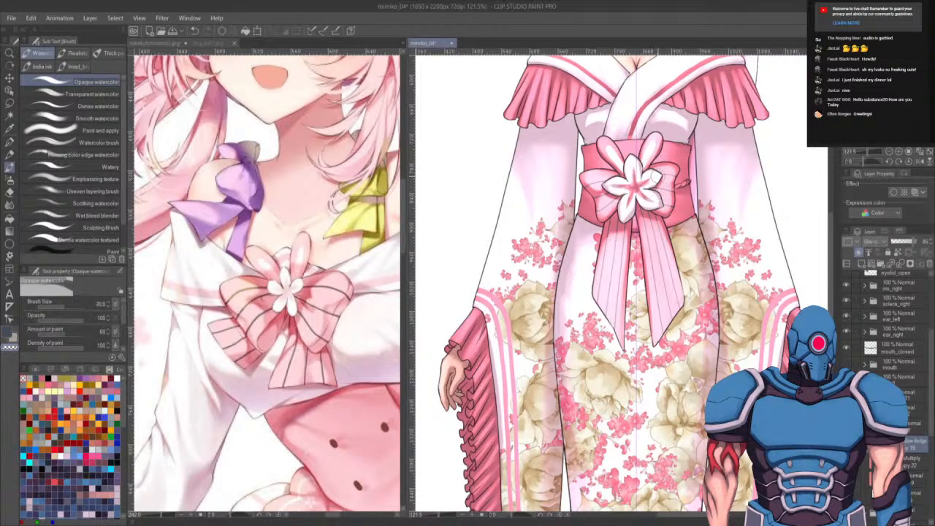
pyautogui.moveTo(683, 324); pyautogui.dragTo(676, 348)
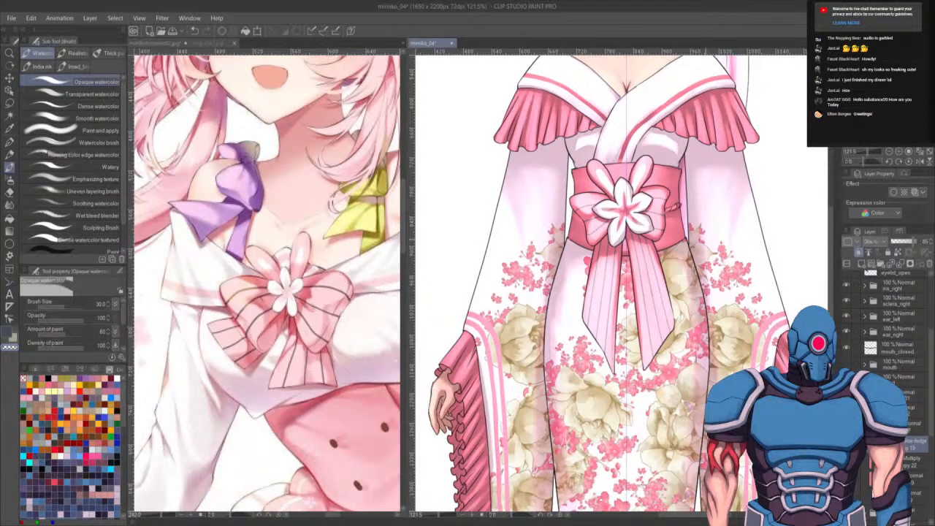
pyautogui.moveTo(696, 232); pyautogui.dragTo(694, 247)
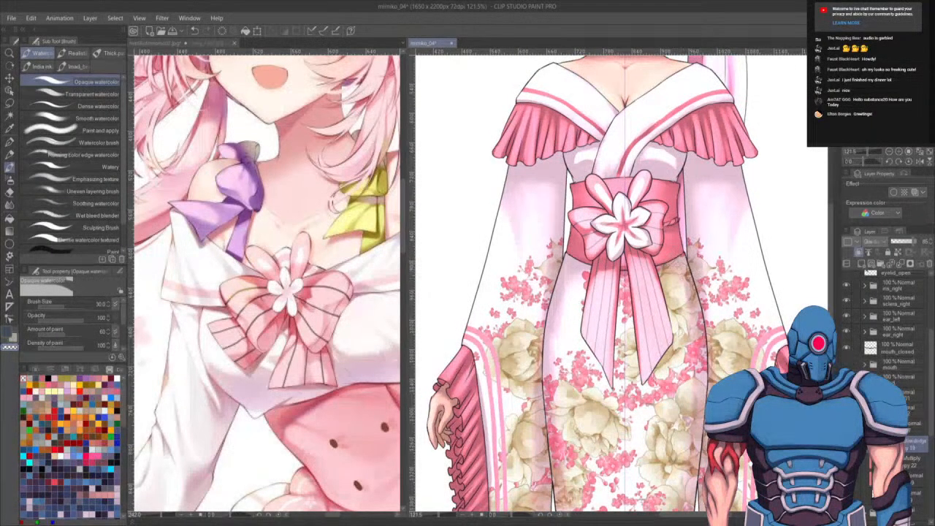
# - Set up a Multiply layer over the kimono and auto-select the obi's area
pyautogui.click(913, 409)
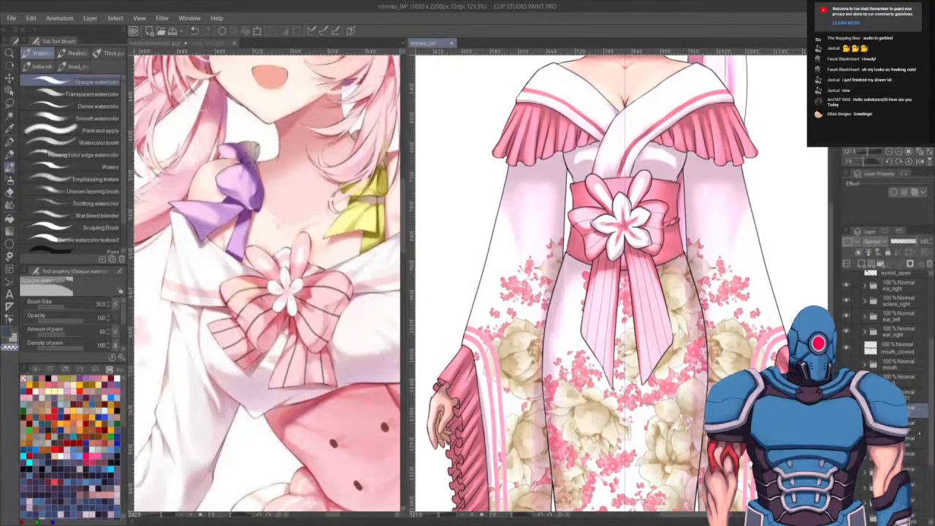
pyautogui.click(865, 425)
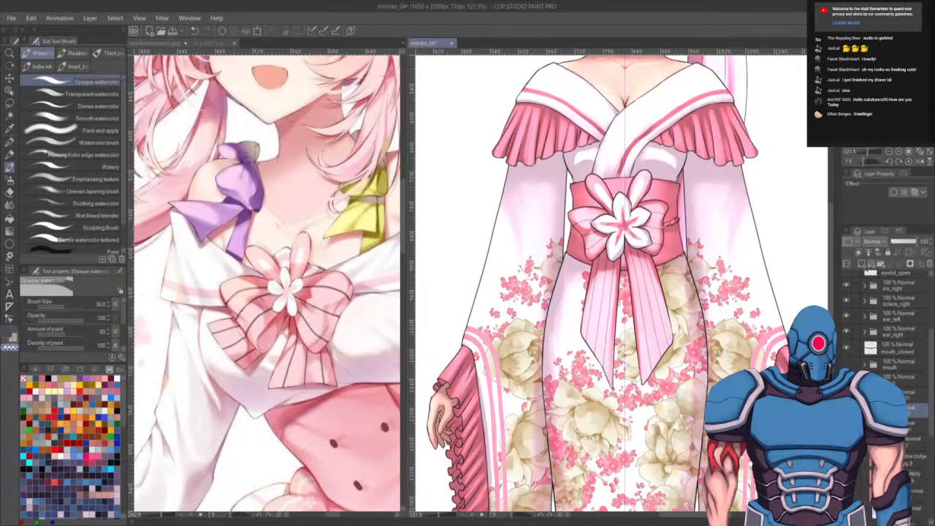
pyautogui.click(914, 460)
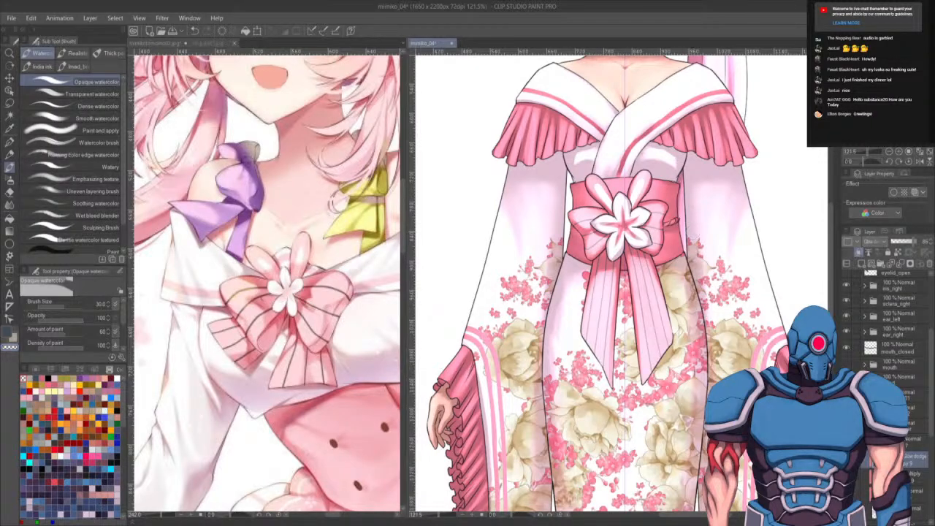
pyautogui.click(916, 477)
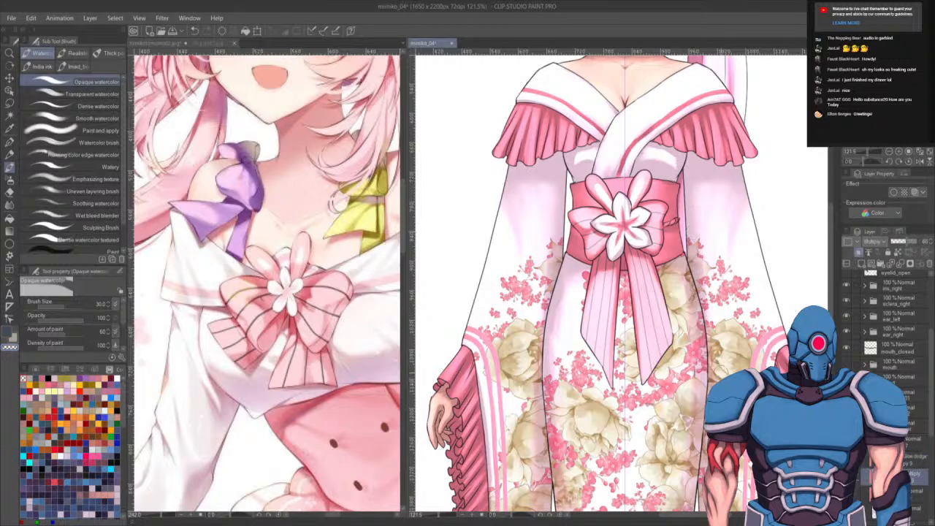
pyautogui.press('b')
pyautogui.press('b')
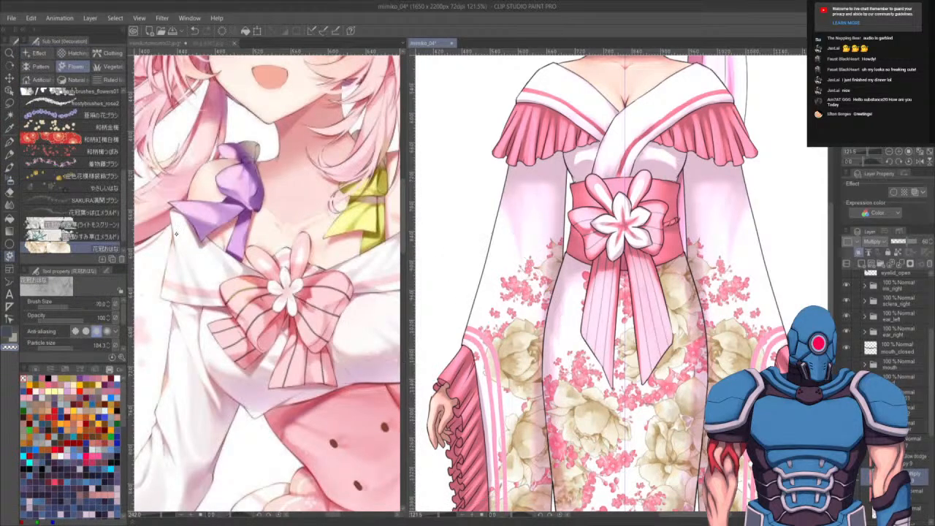
pyautogui.click(70, 139)
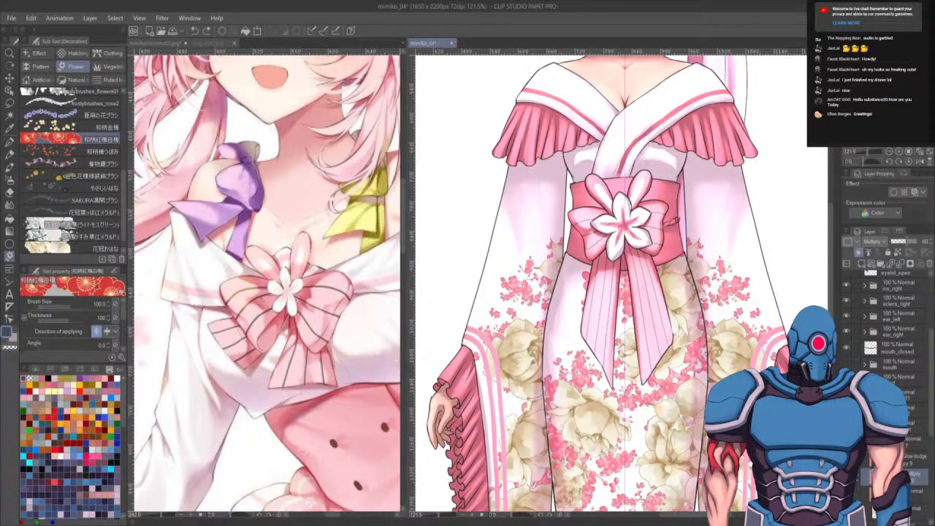
pyautogui.click(915, 493)
pyautogui.press('w')
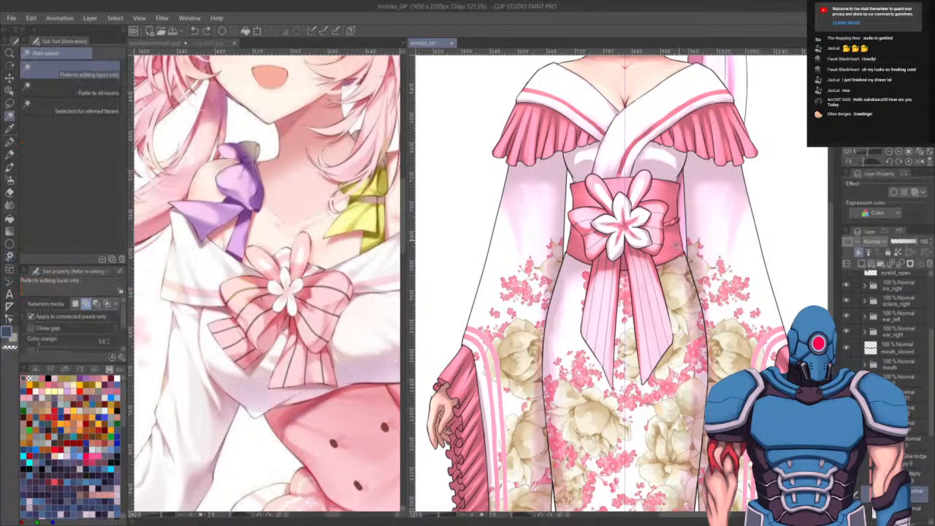
pyautogui.click(674, 248)
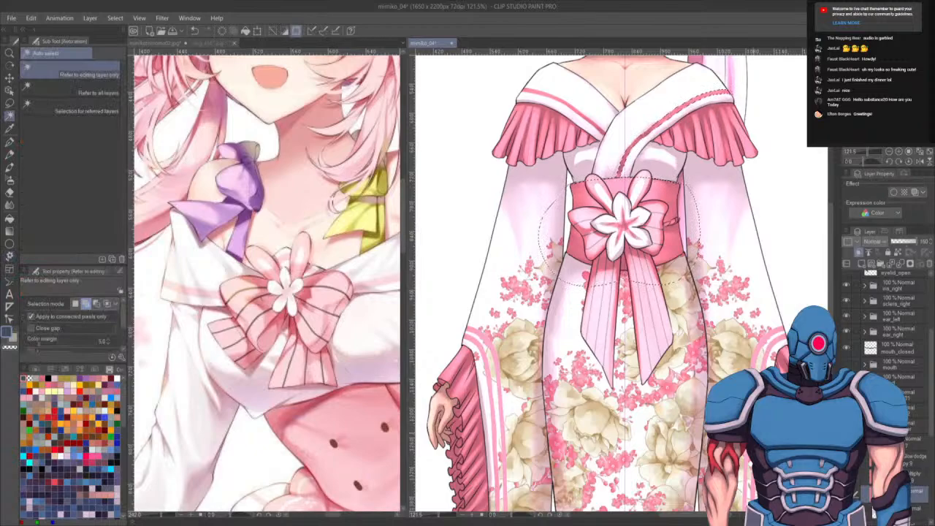
# - Fill the selected obi with a red floral pattern using a flower decoration brush
pyautogui.press('m')
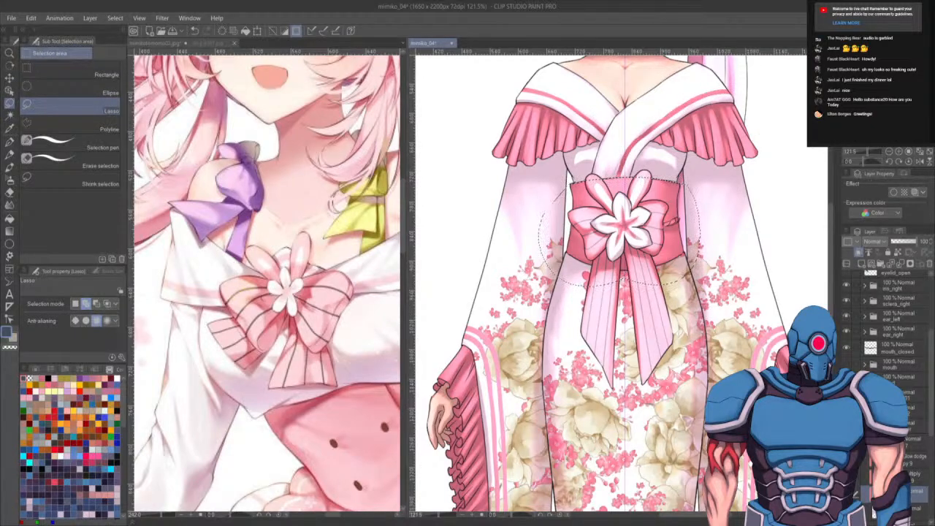
pyautogui.click(909, 477)
pyautogui.press('b')
pyautogui.press('b')
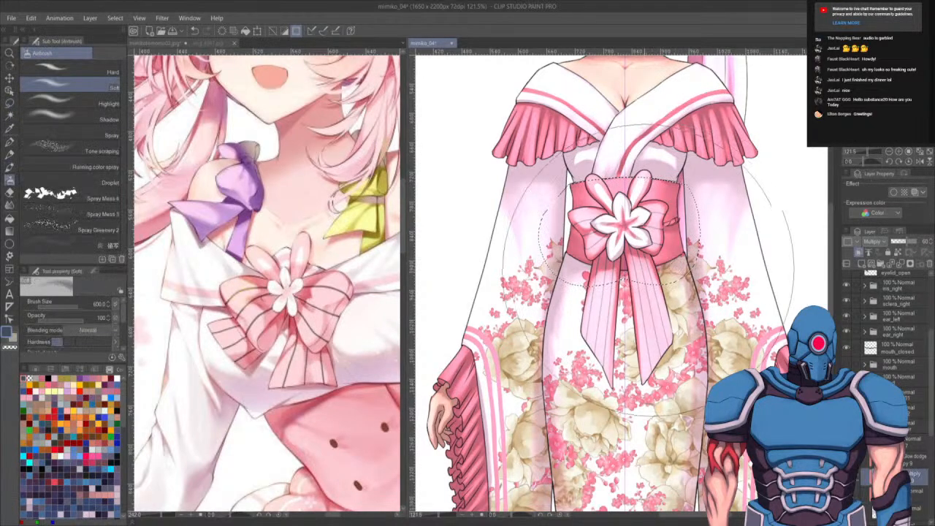
pyautogui.press('b')
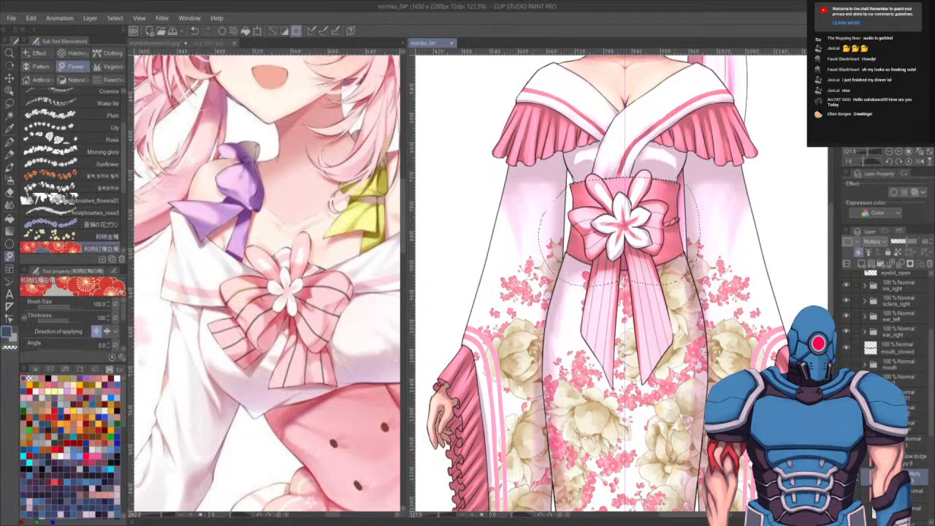
pyautogui.click(87, 176)
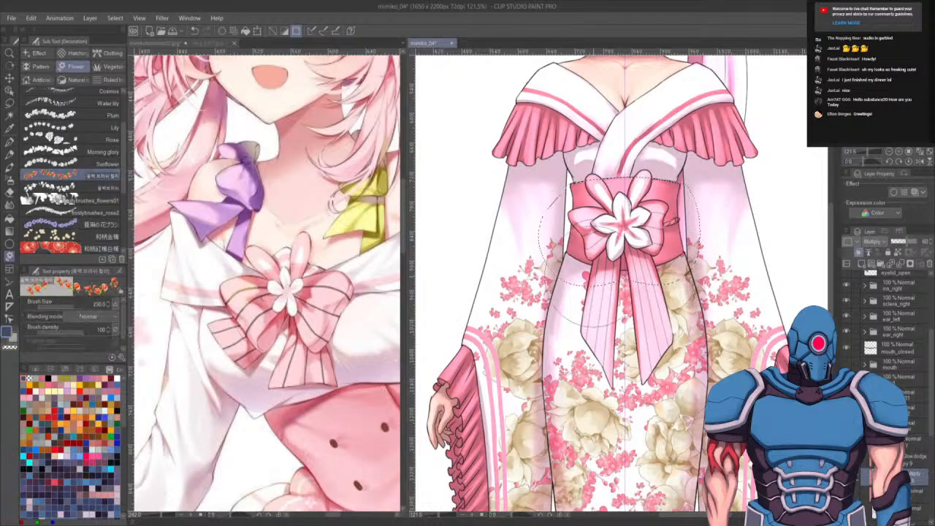
pyautogui.moveTo(671, 227); pyautogui.dragTo(646, 237)
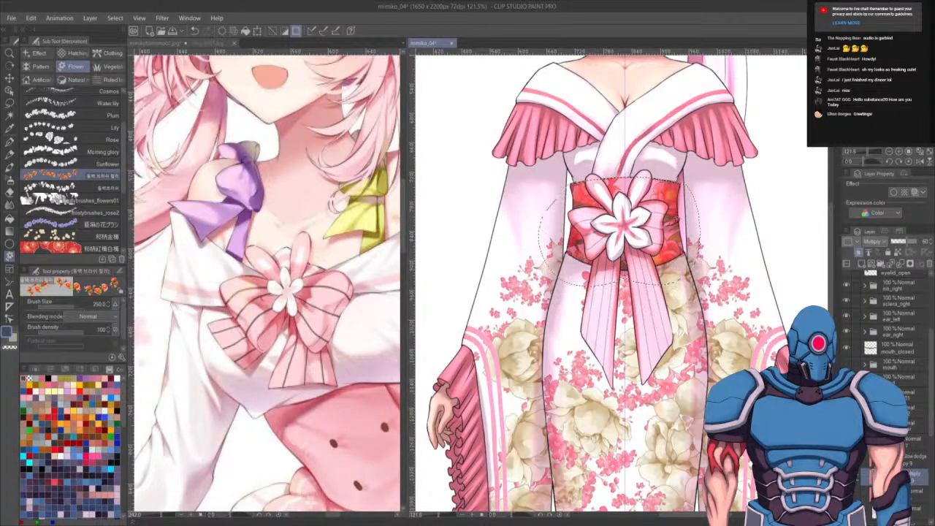
# - Temporarily hide the bow and erase excess floral pattern along the obi's left edge with the Eraser
pyautogui.scroll(4, 887, 321)
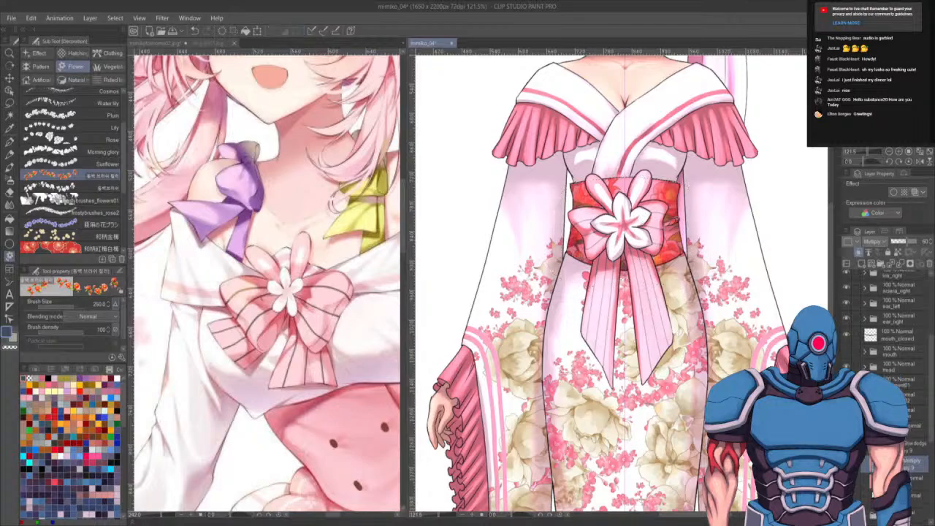
pyautogui.scroll(3, 680, 284)
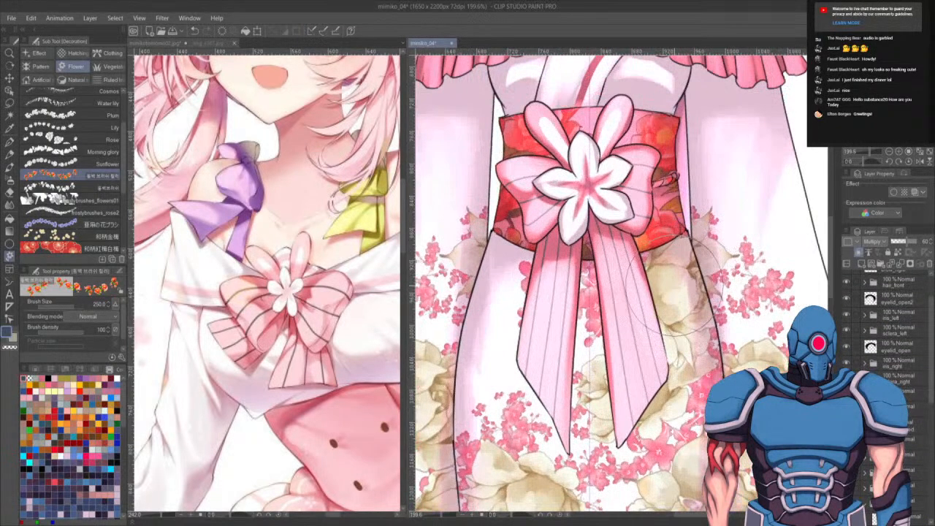
pyautogui.press('e')
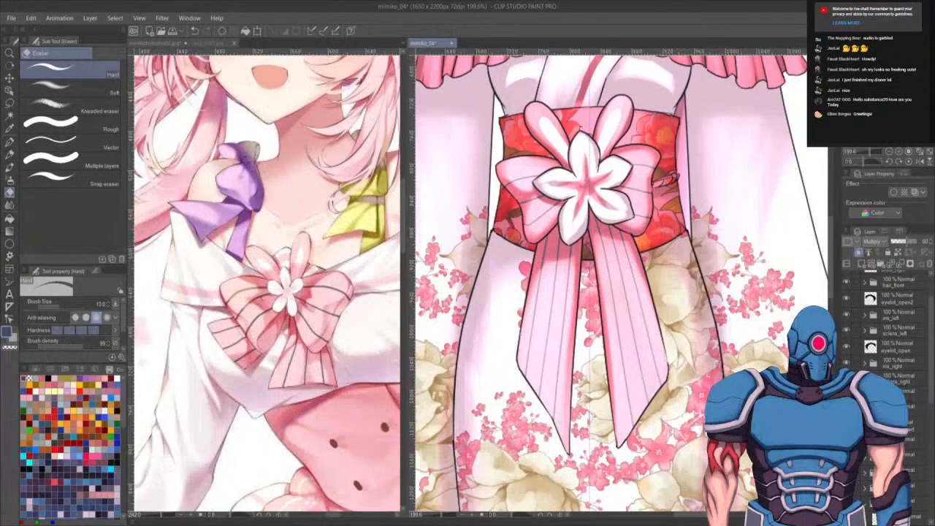
pyautogui.click(846, 472)
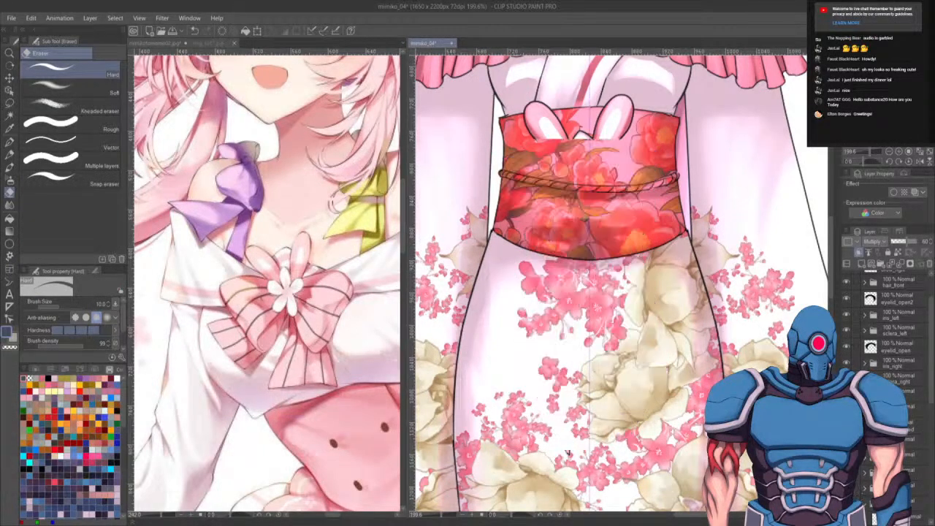
pyautogui.click(846, 488)
pyautogui.moveTo(545, 228)
pyautogui.mouseDown()
pyautogui.moveTo(507, 263)
pyautogui.moveTo(558, 350)
pyautogui.moveTo(600, 375)
pyautogui.mouseUp()
pyautogui.press('r')
pyautogui.press('e')
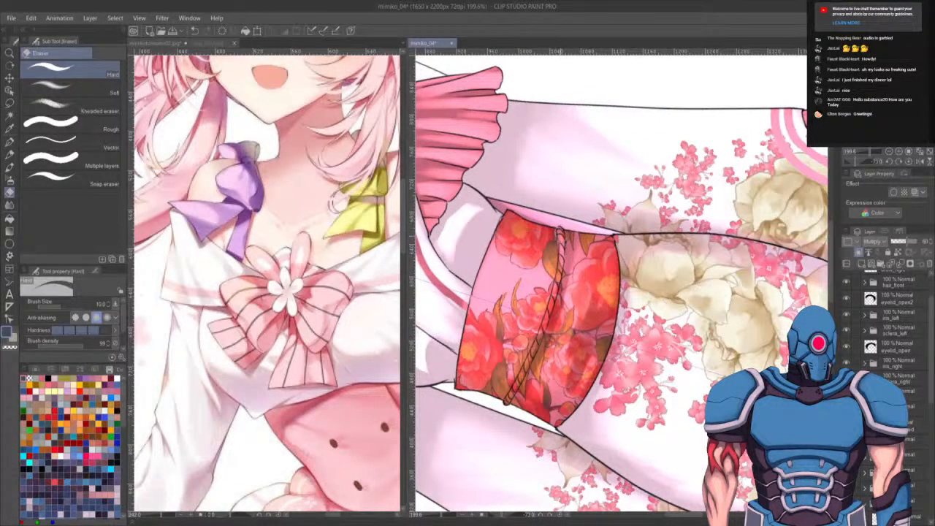
pyautogui.moveTo(561, 261)
pyautogui.mouseDown()
pyautogui.moveTo(544, 335)
pyautogui.moveTo(514, 391)
pyautogui.mouseUp()
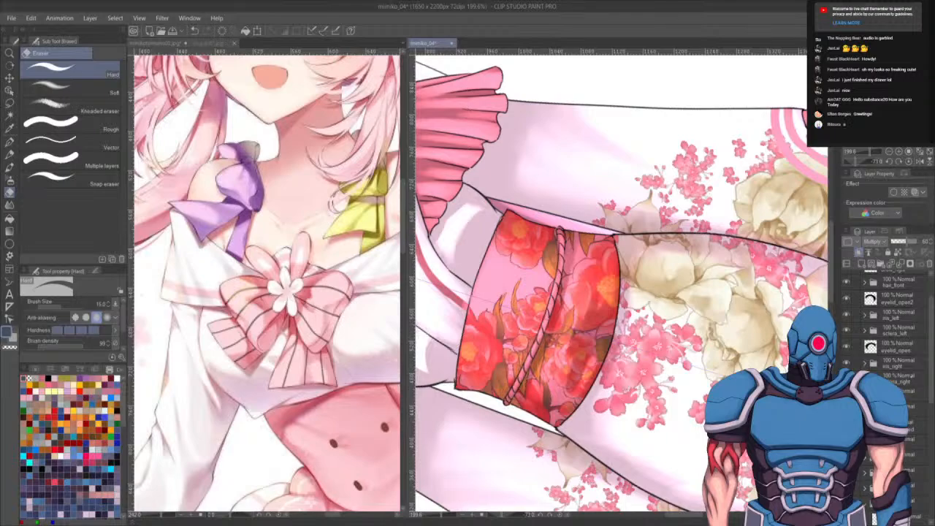
pyautogui.click(845, 442)
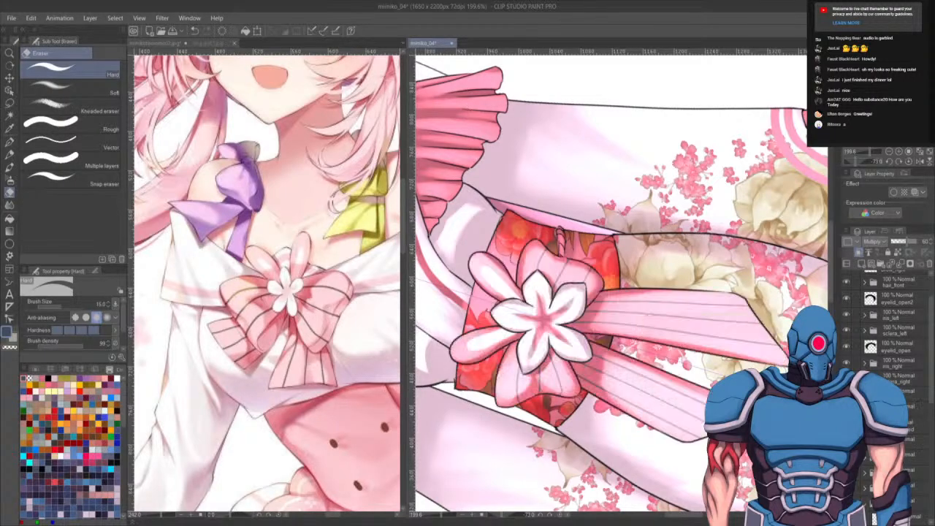
pyautogui.click(908, 162)
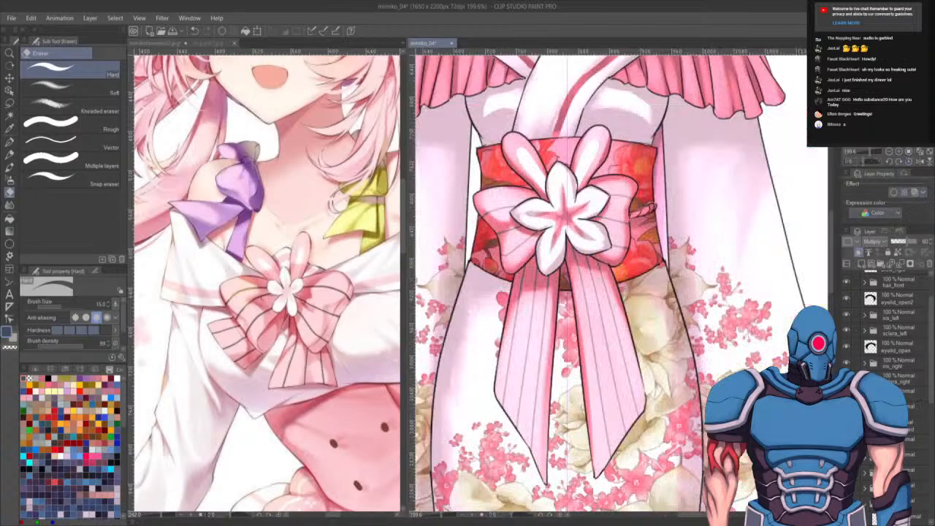
# - Zoom out to review the whole figure and browse the layer list
pyautogui.scroll(-1, 519, 217)
pyautogui.scroll(-5, 528, 181)
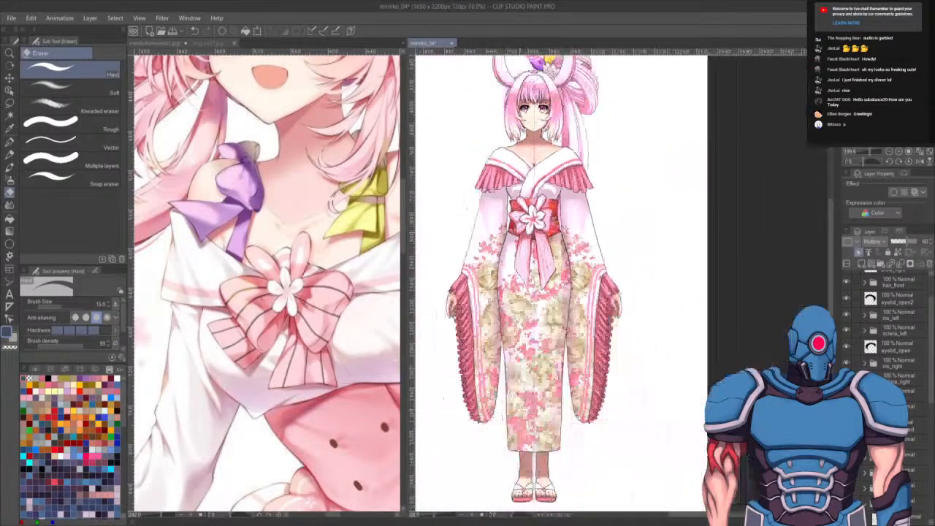
pyautogui.scroll(-1, 533, 219)
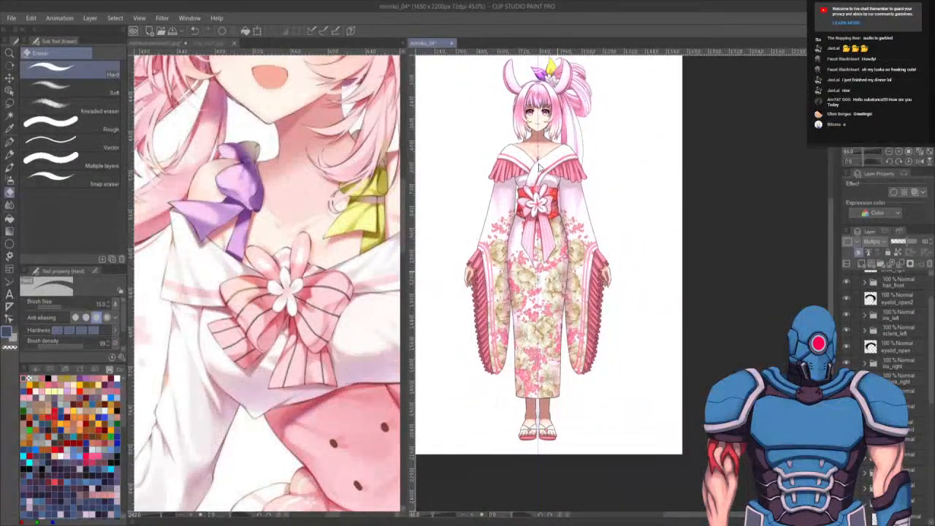
pyautogui.scroll(-1, 548, 270)
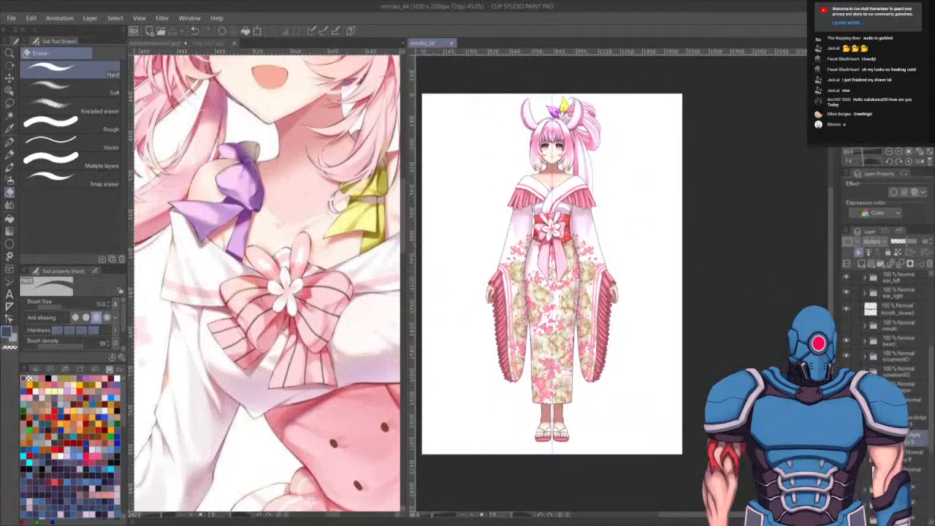
pyautogui.click(865, 387)
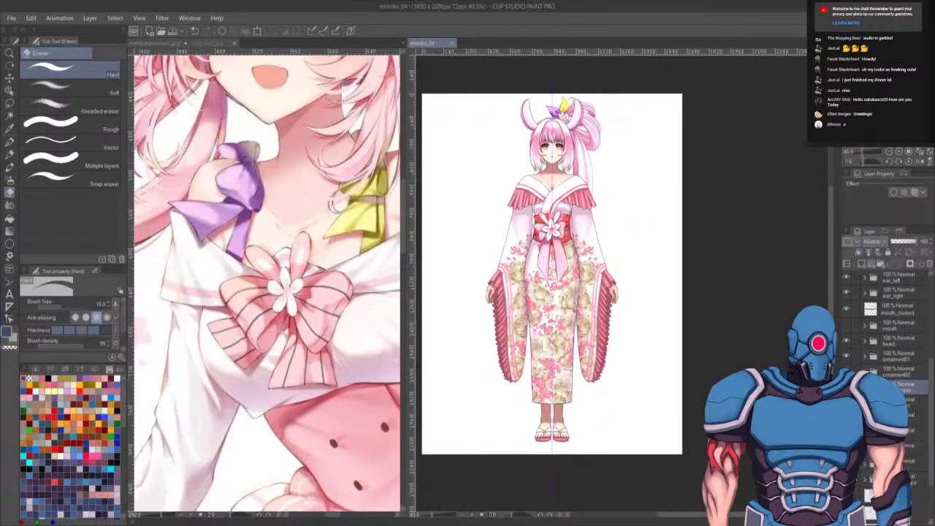
pyautogui.scroll(-2, 869, 468)
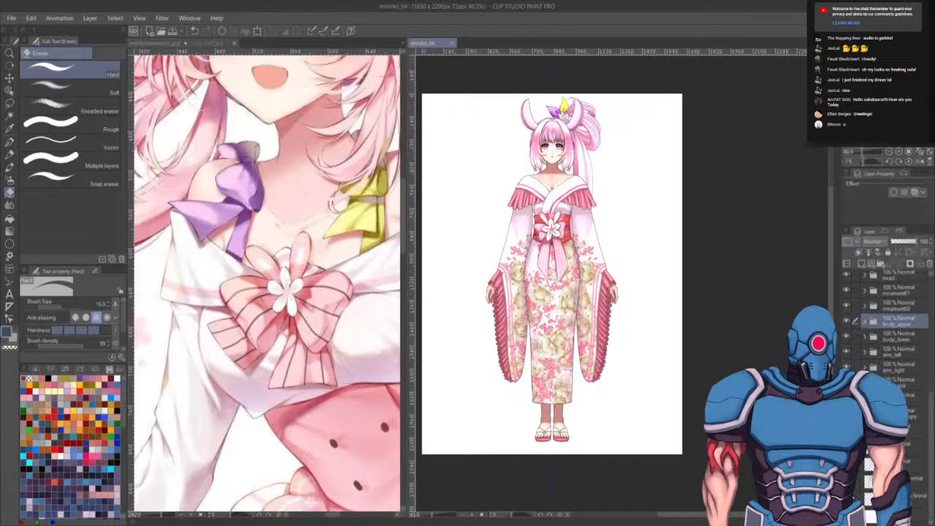
pyautogui.scroll(4, 902, 347)
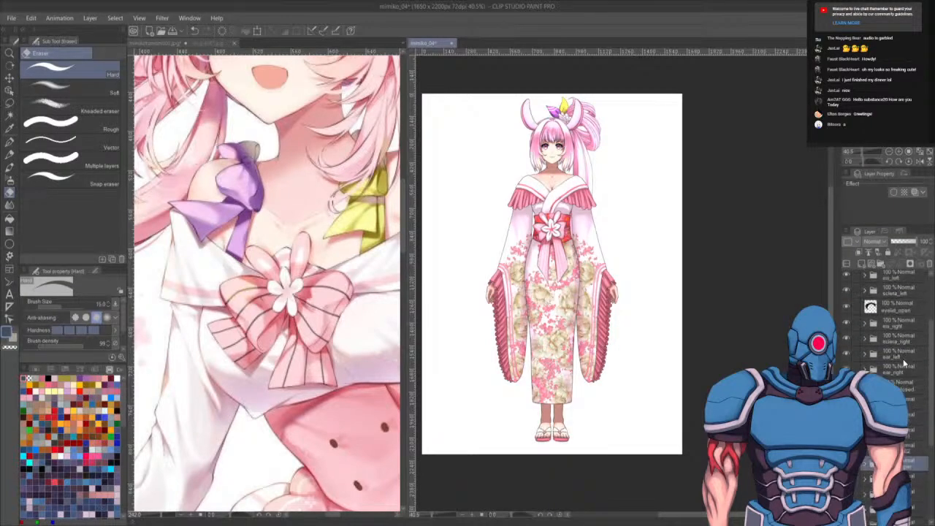
pyautogui.scroll(2, 904, 363)
pyautogui.scroll(5, 675, 268)
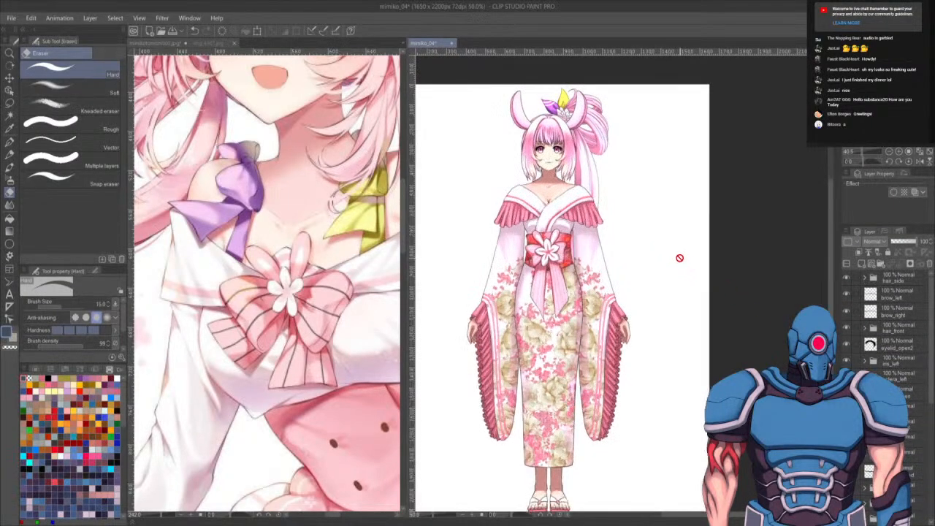
pyautogui.scroll(6, 538, 221)
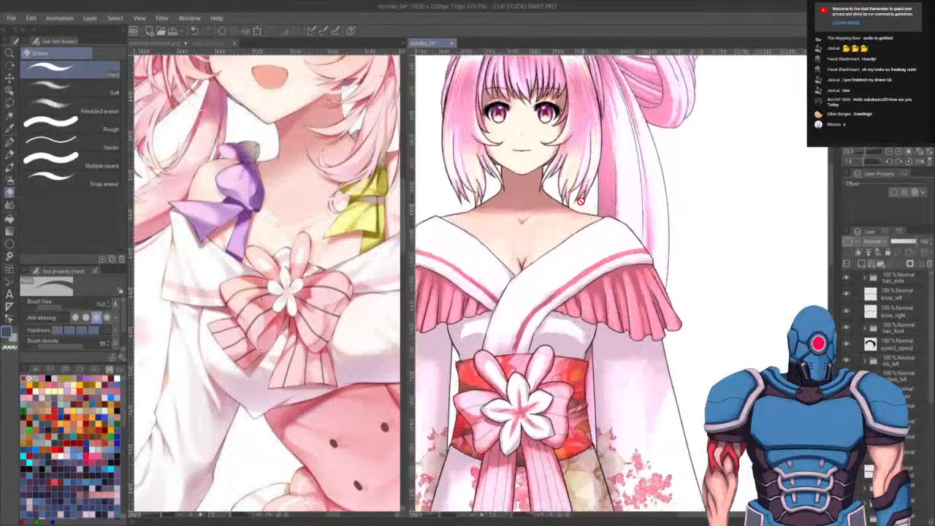
# - Paint a collarbone shadow on the neck with the Opaque watercolor brush
pyautogui.moveTo(555, 220); pyautogui.dragTo(699, 314)
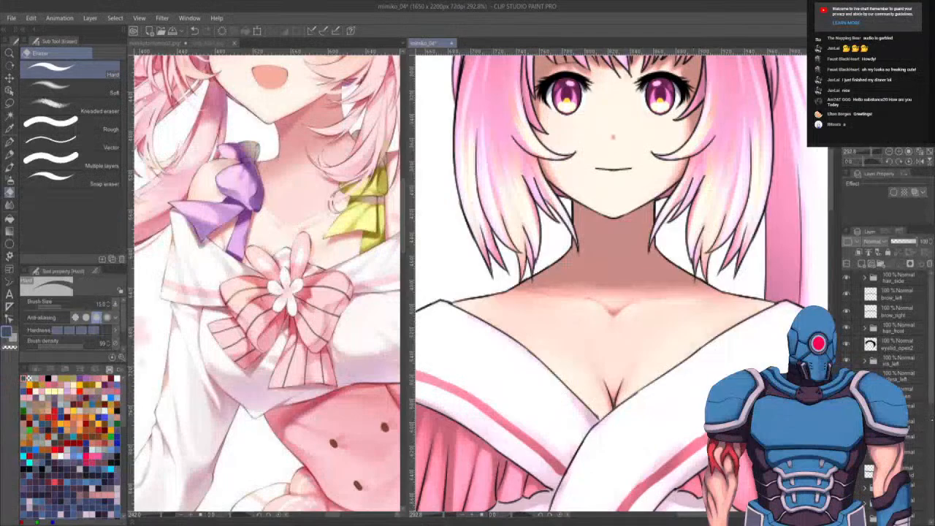
pyautogui.scroll(-4, 888, 343)
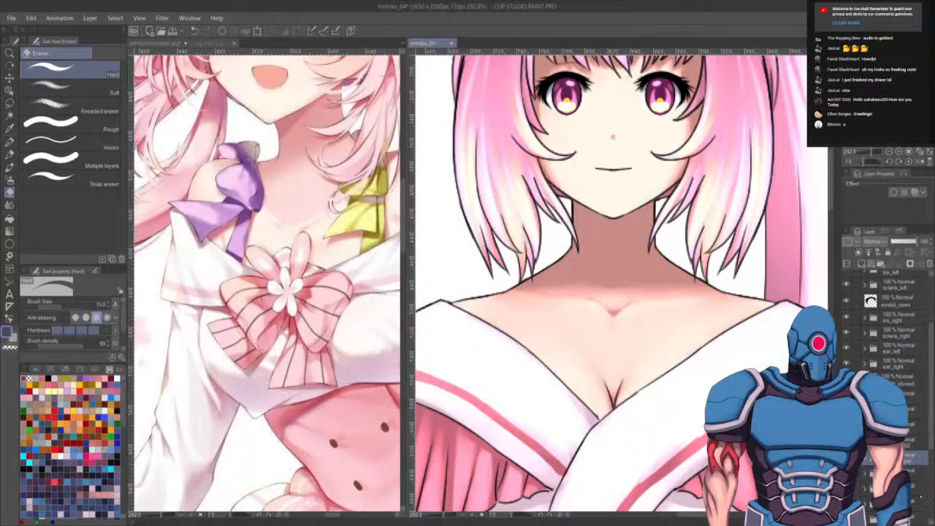
pyautogui.click(866, 458)
pyautogui.click(898, 488)
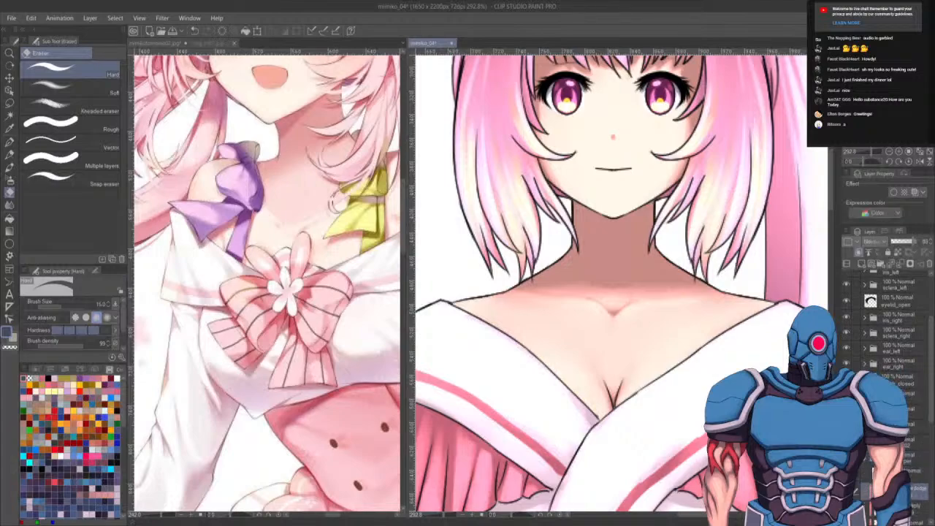
pyautogui.press('b')
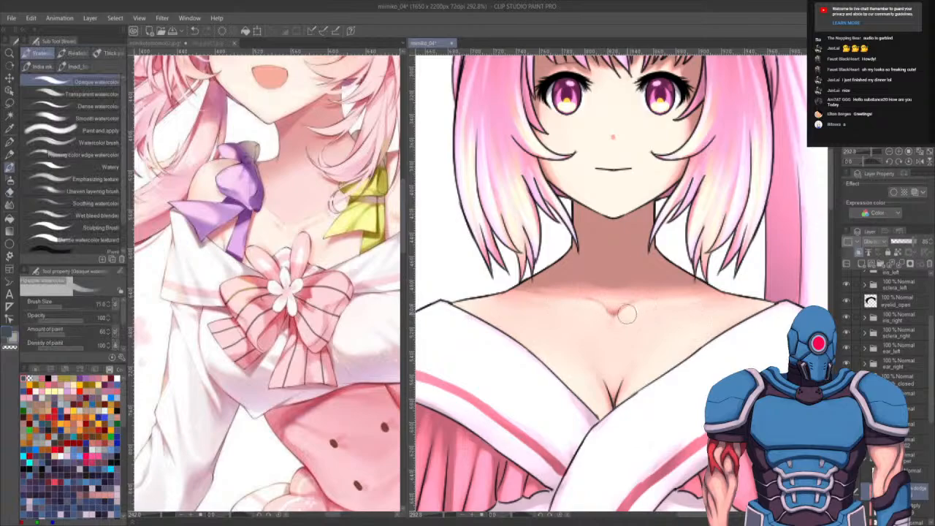
pyautogui.moveTo(613, 309)
pyautogui.mouseDown()
pyautogui.moveTo(632, 325)
pyautogui.moveTo(644, 291)
pyautogui.moveTo(582, 294)
pyautogui.mouseUp()
pyautogui.press('x')
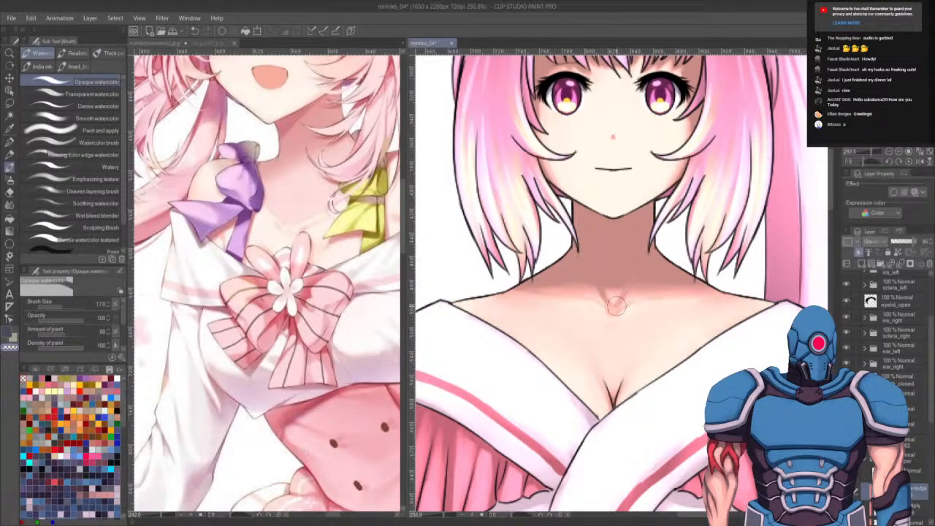
pyautogui.press('x')
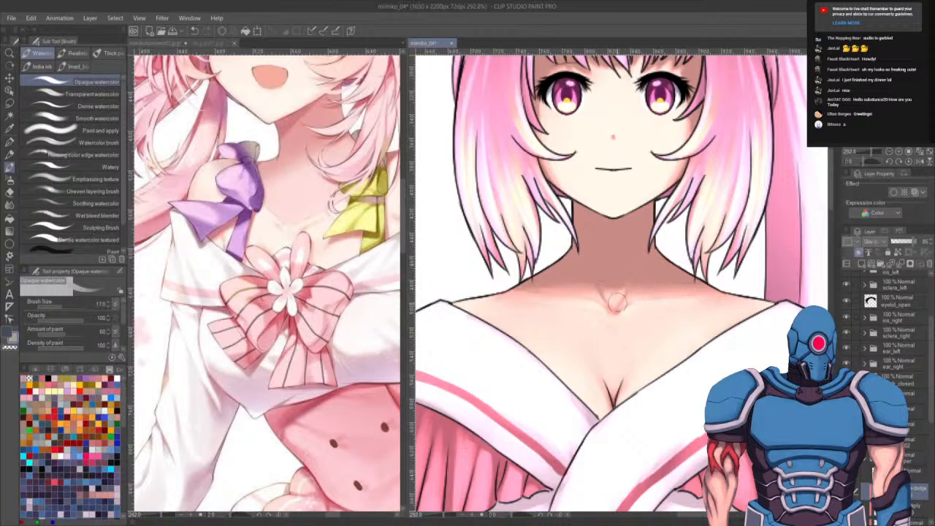
pyautogui.press('x')
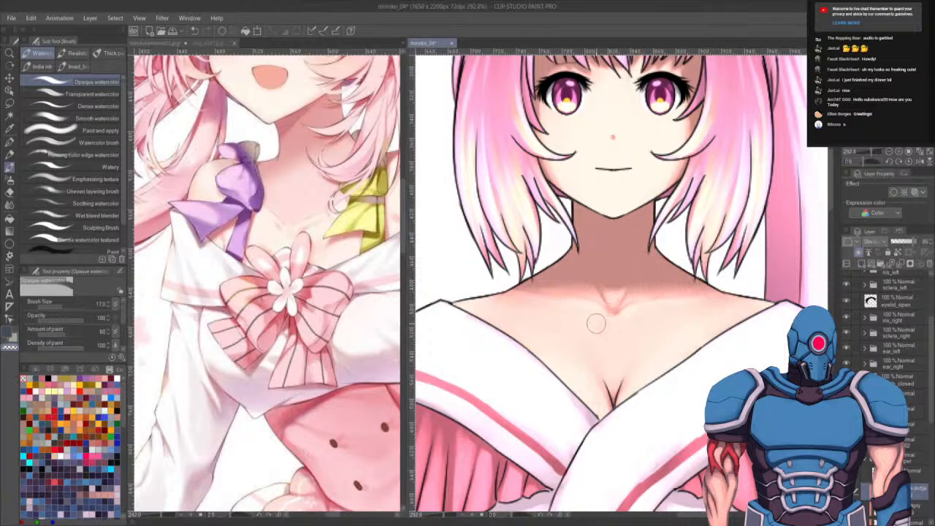
# - Blend the neck and collarbone shading with the Smooth watercolor brush
pyautogui.click(80, 117)
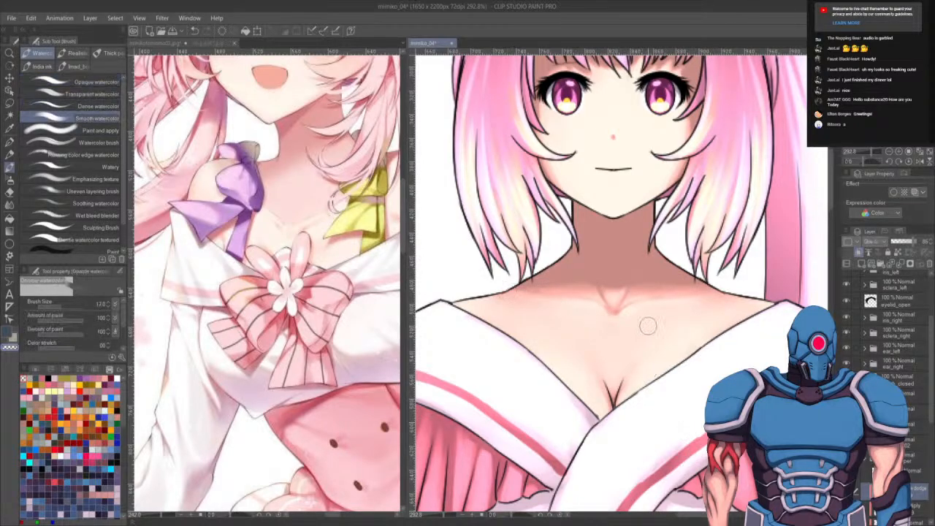
pyautogui.moveTo(613, 316)
pyautogui.mouseDown()
pyautogui.moveTo(611, 295)
pyautogui.moveTo(531, 291)
pyautogui.moveTo(491, 277)
pyautogui.mouseUp()
pyautogui.scroll(-8, 599, 387)
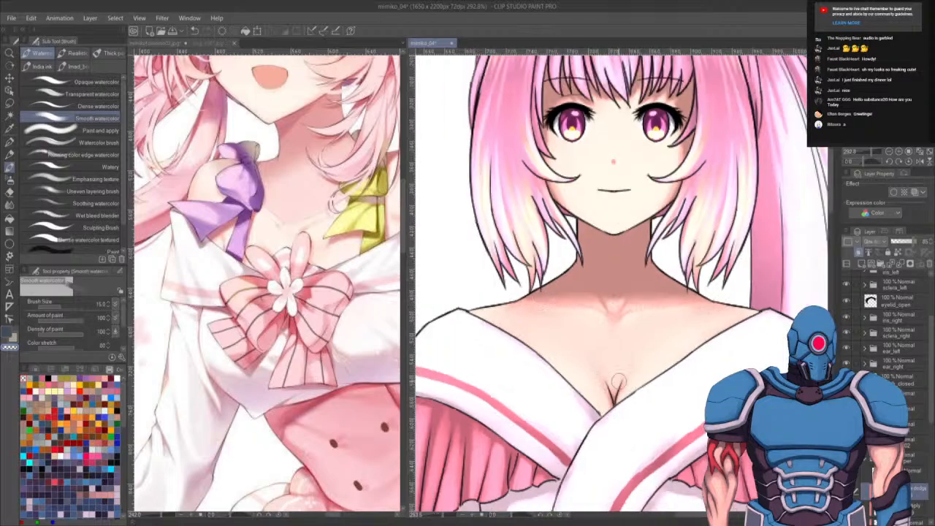
pyautogui.scroll(1, 639, 413)
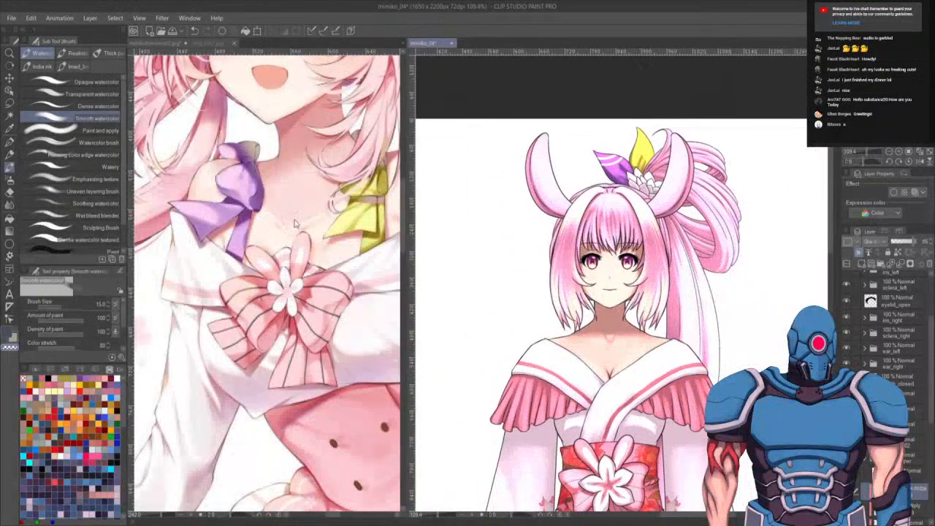
# - Compare the hair in the reference image with the painting's hair
pyautogui.click(166, 115)
pyautogui.moveTo(265, 153); pyautogui.dragTo(270, 319)
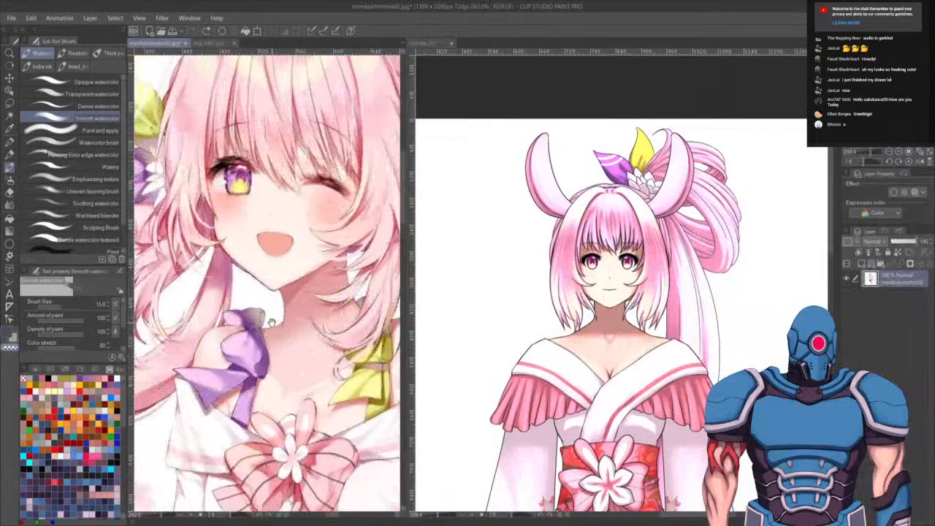
pyautogui.click(707, 303)
pyautogui.scroll(3, 686, 329)
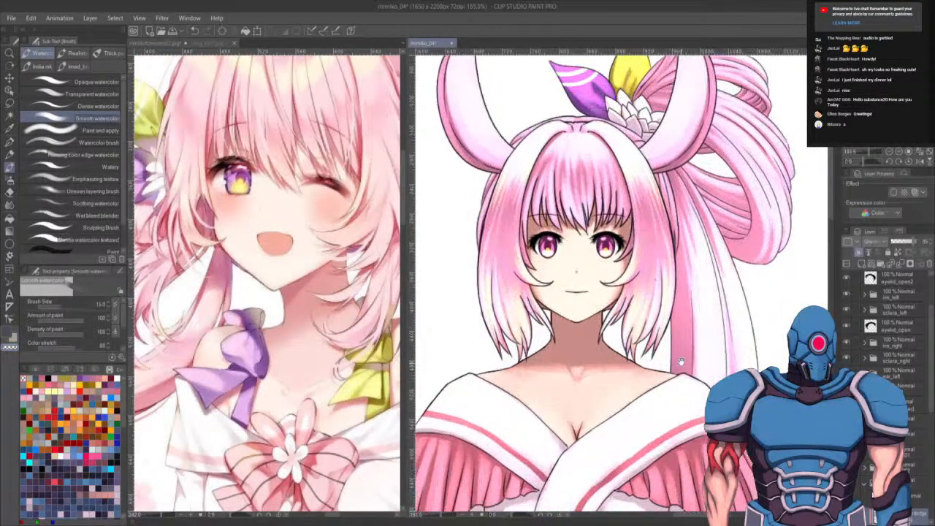
pyautogui.moveTo(681, 361); pyautogui.dragTo(682, 371)
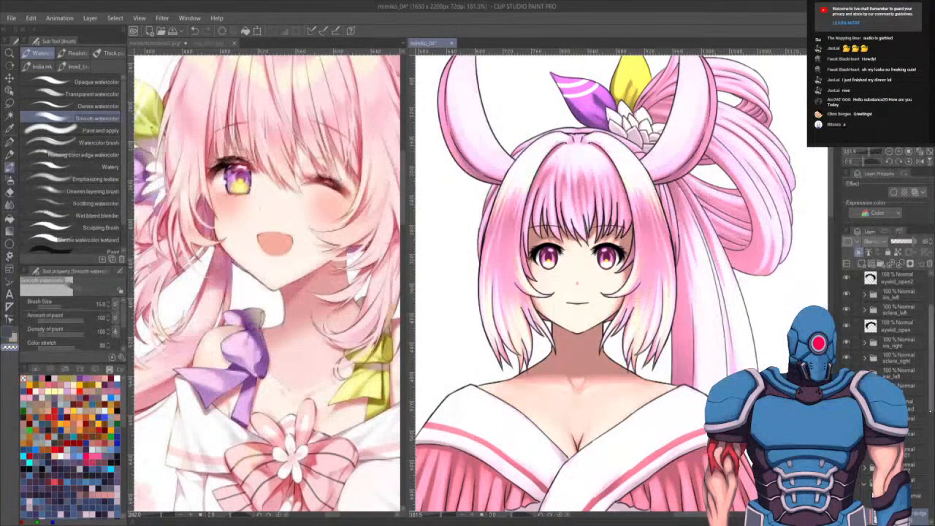
pyautogui.scroll(3, 884, 329)
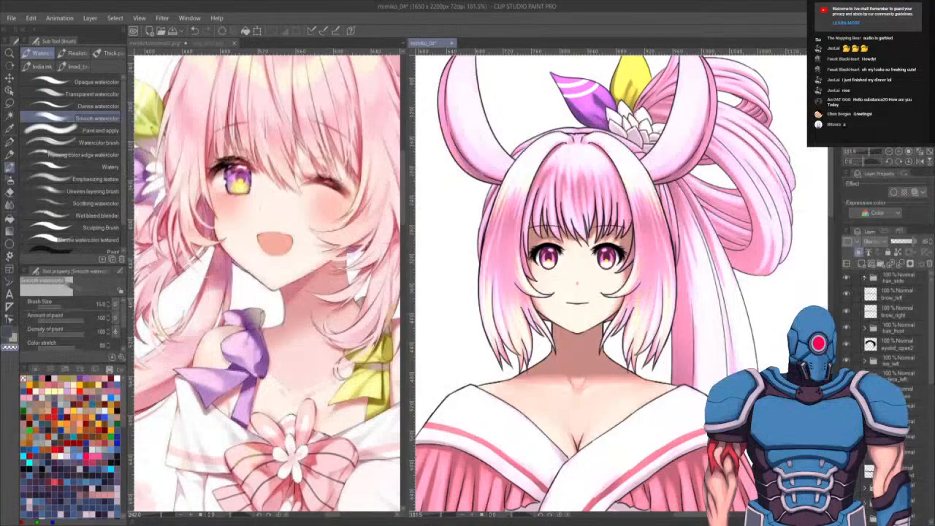
# - Try to fill the side hair's color layer with pink using the Fill tool
pyautogui.click(864, 277)
pyautogui.click(901, 294)
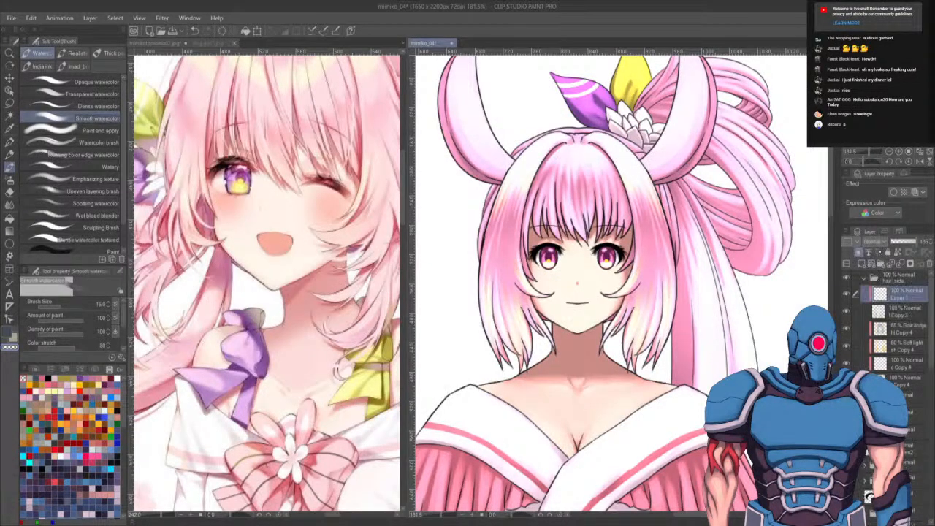
pyautogui.press('g')
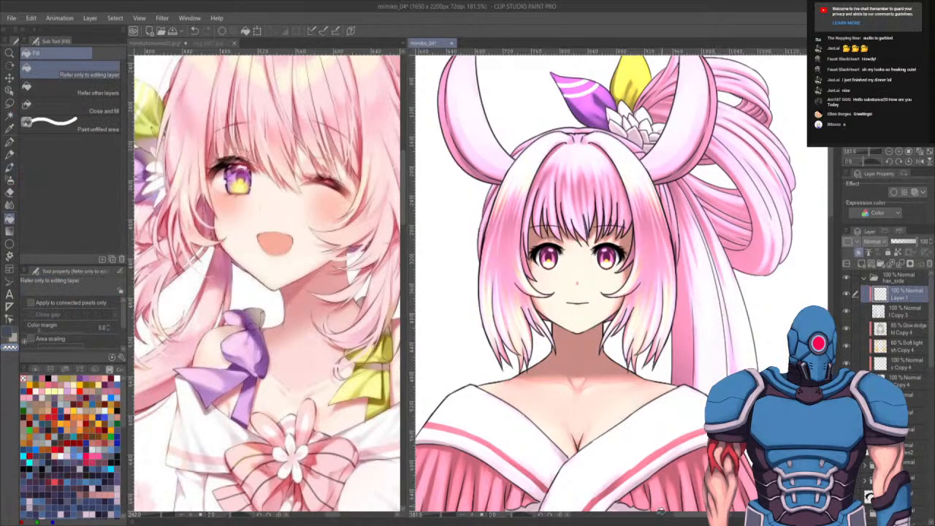
pyautogui.press('c')
pyautogui.press('alt')
pyautogui.scroll(4, 627, 243)
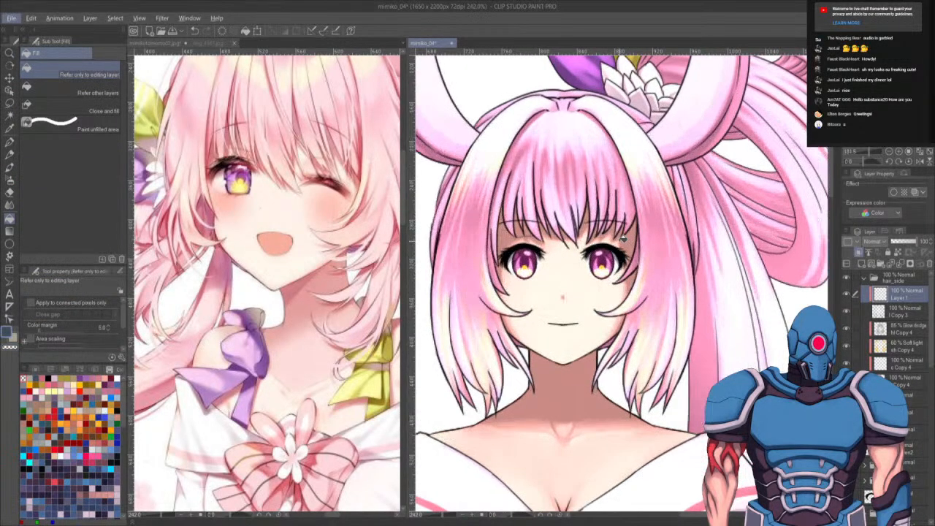
pyautogui.keyDown('alt'); pyautogui.click(734, 228); pyautogui.keyUp('alt')
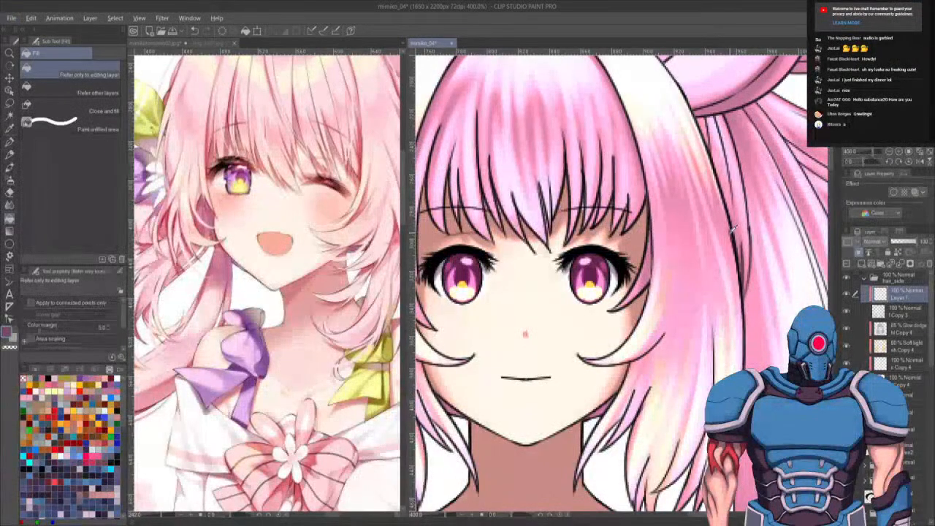
pyautogui.click(746, 294)
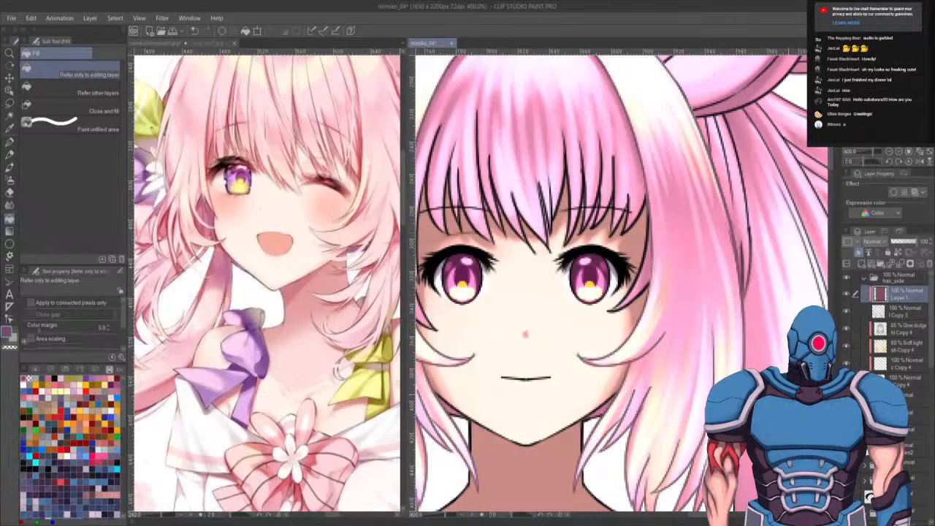
pyautogui.moveTo(746, 294); pyautogui.dragTo(773, 268)
pyautogui.hotkey('ctrl', 'z')
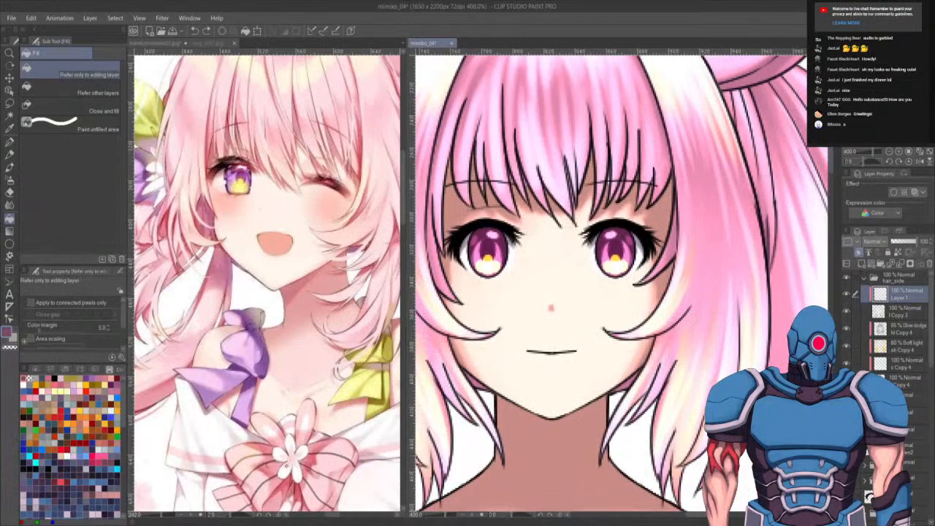
# - Choose a dark pink on the color wheel and retry filling the side hair layer
pyautogui.click(35, 368)
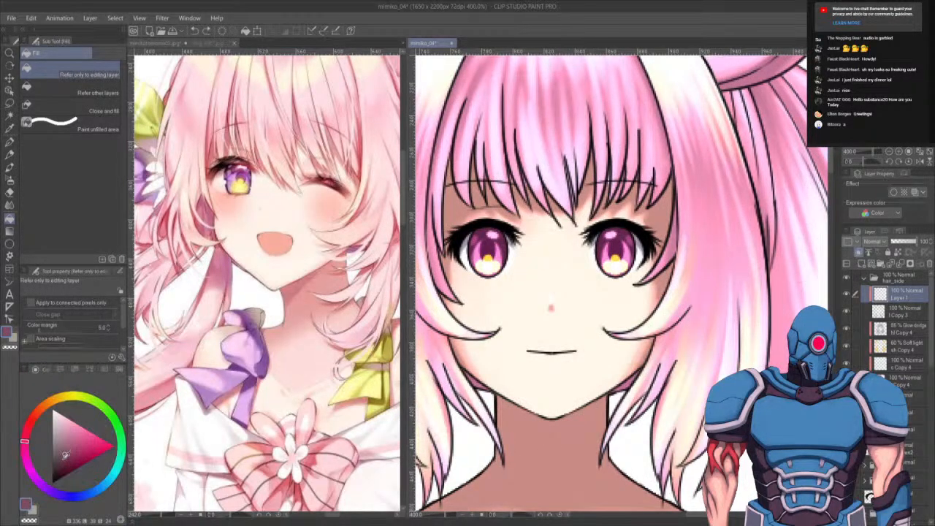
pyautogui.moveTo(65, 456); pyautogui.dragTo(68, 461)
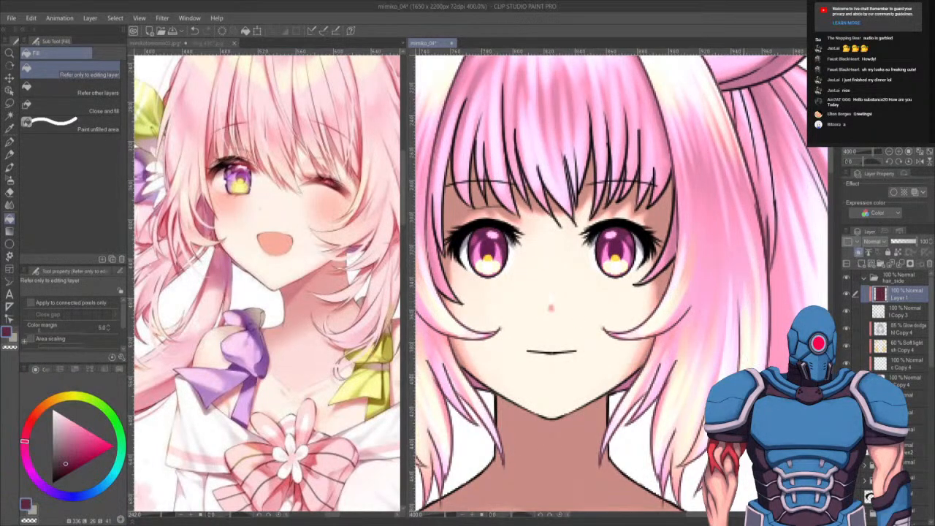
pyautogui.moveTo(700, 307); pyautogui.dragTo(747, 348)
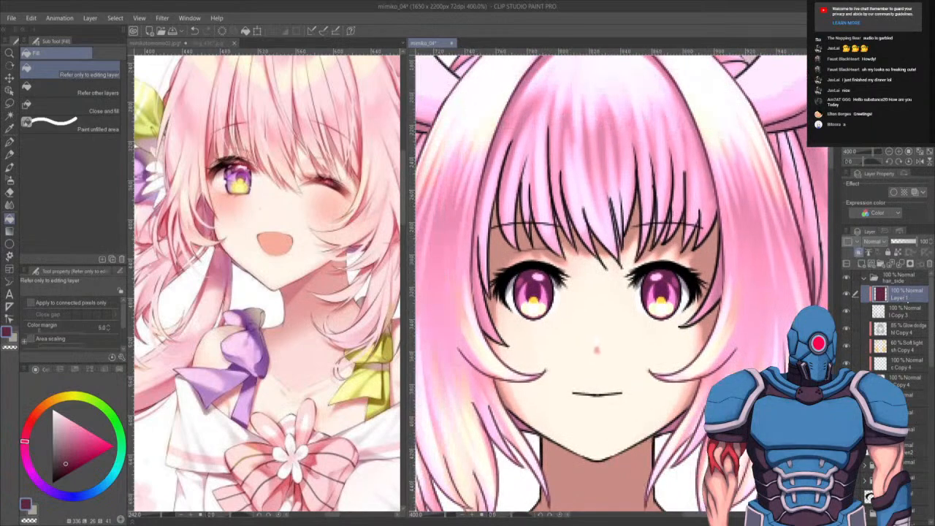
pyautogui.hotkey('ctrl', 'z')
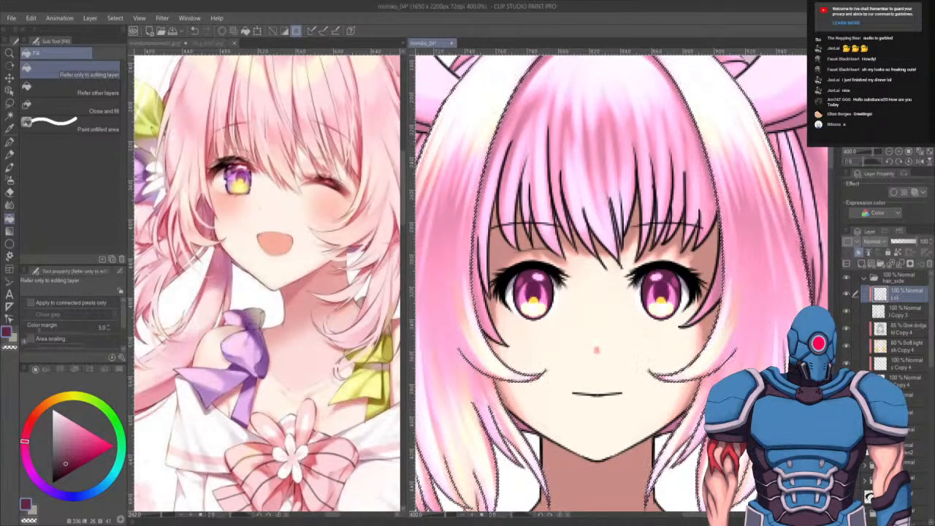
pyautogui.hotkey('ctrl', 'd')
pyautogui.scroll(-3, 887, 321)
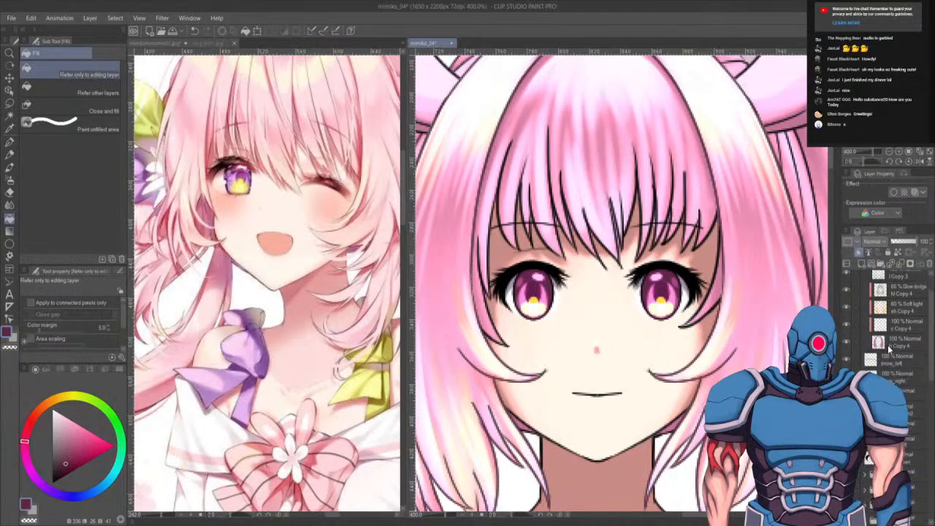
pyautogui.scroll(-2, 713, 355)
pyautogui.scroll(-1, 718, 367)
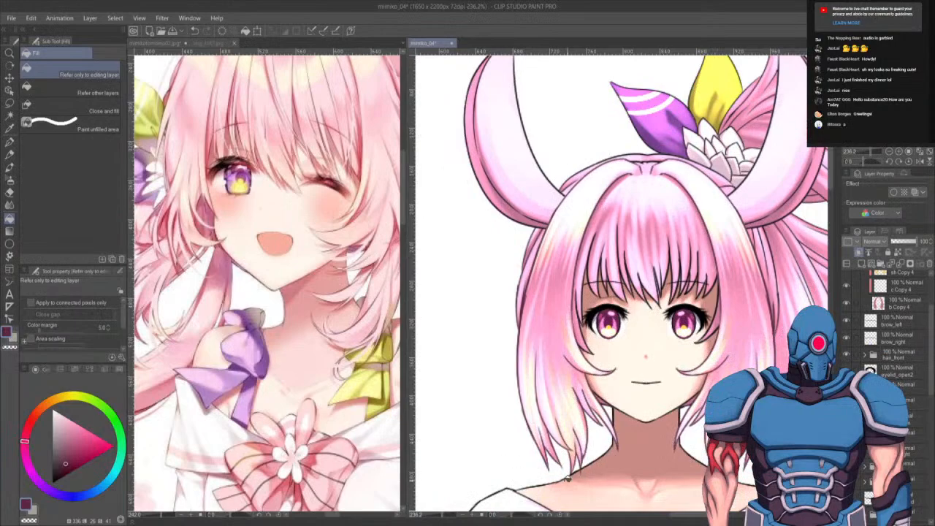
pyautogui.moveTo(67, 453); pyautogui.dragTo(71, 458)
pyautogui.hotkey('ctrl', 'z')
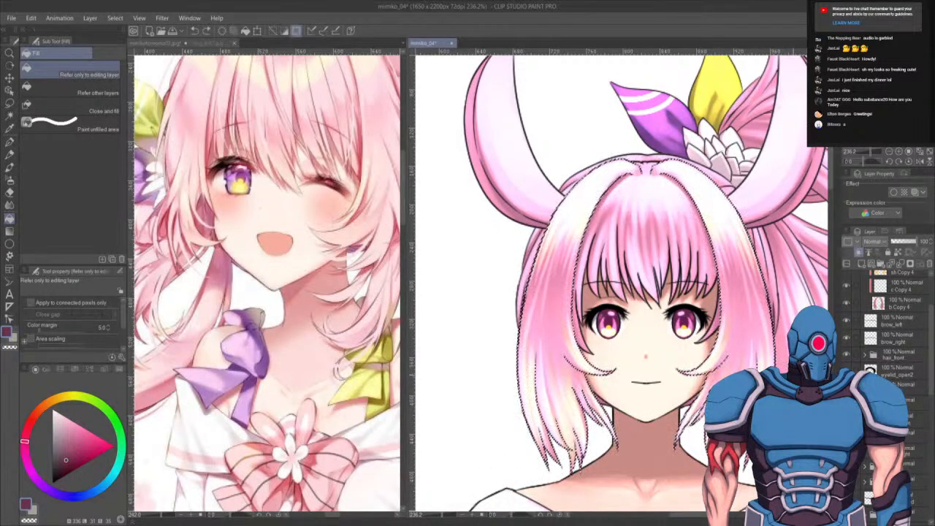
pyautogui.moveTo(931, 312); pyautogui.dragTo(932, 276)
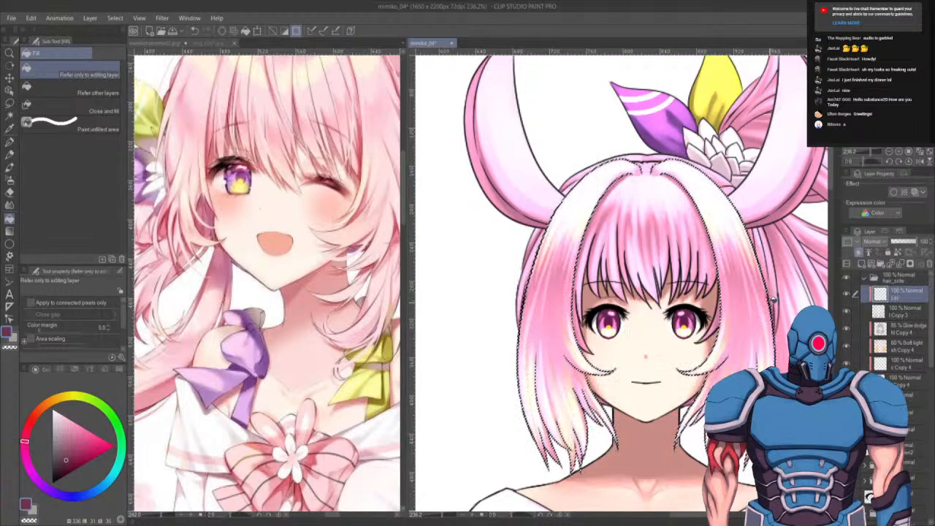
pyautogui.hotkey('ctrl', 'd')
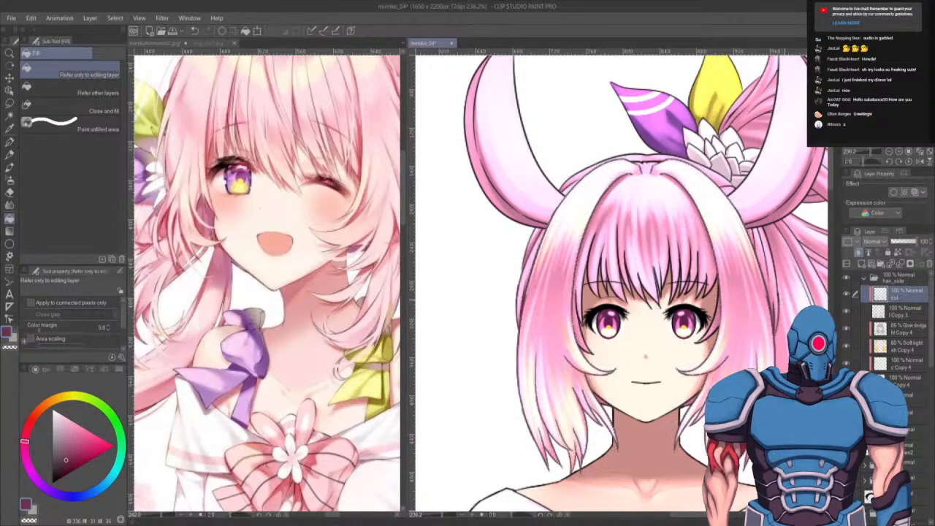
pyautogui.hotkey('ctrl', 'z')
pyautogui.hotkey('ctrl', 'd')
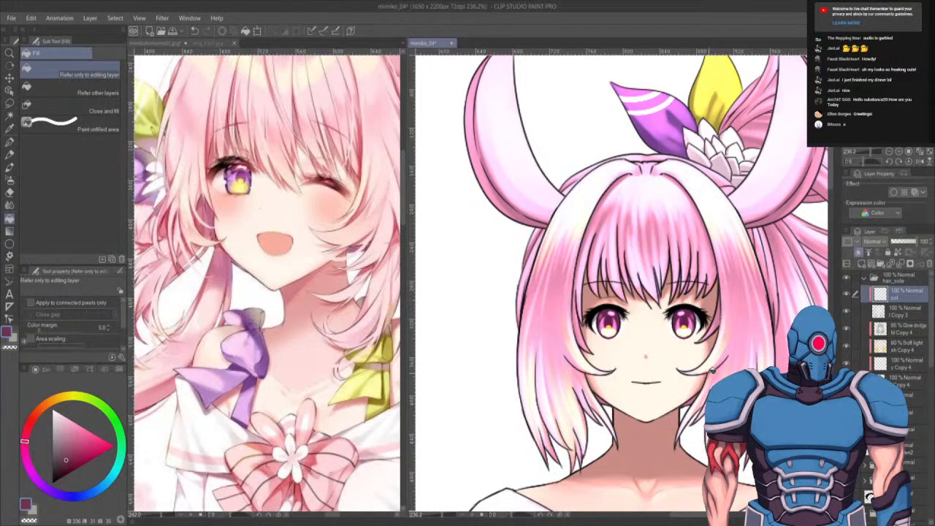
# - Paint over the side hair layer in dark pink with the Felt pen at brush size 100
pyautogui.press('p')
pyautogui.click(99, 53)
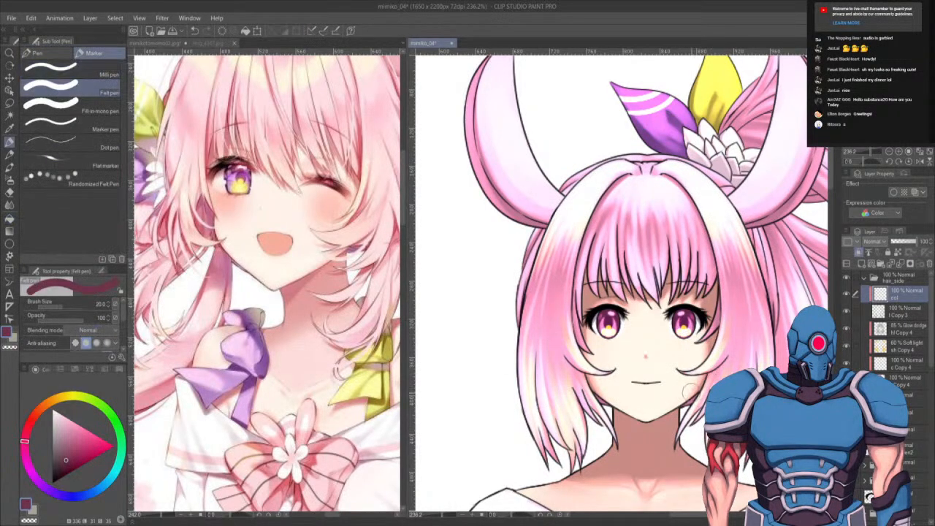
pyautogui.press(']')
pyautogui.press(']')
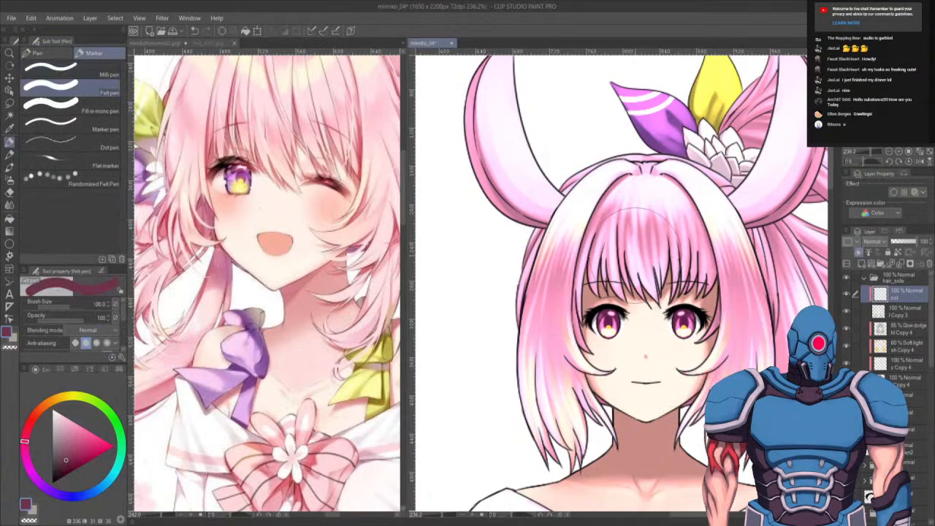
pyautogui.moveTo(643, 197)
pyautogui.mouseDown()
pyautogui.moveTo(531, 428)
pyautogui.moveTo(551, 392)
pyautogui.moveTo(576, 449)
pyautogui.mouseUp()
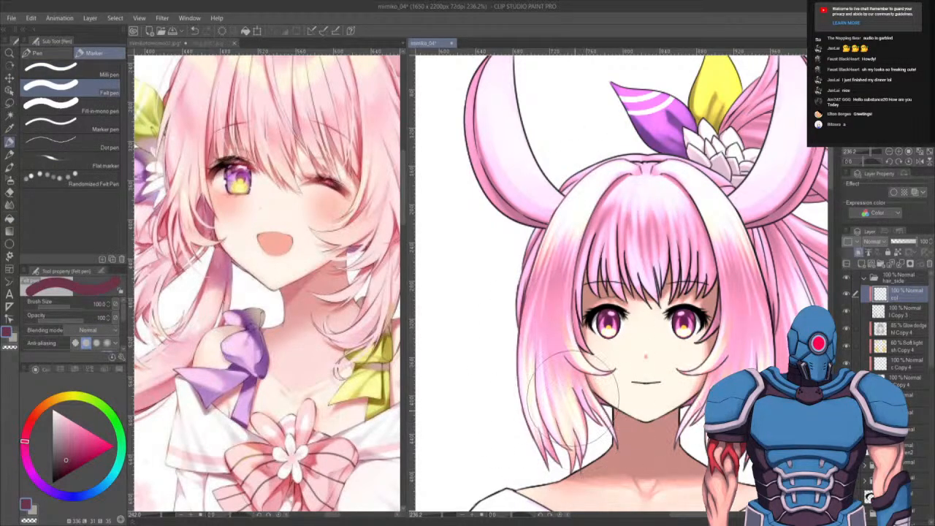
pyautogui.moveTo(665, 228)
pyautogui.mouseDown()
pyautogui.moveTo(723, 362)
pyautogui.moveTo(758, 375)
pyautogui.moveTo(785, 227)
pyautogui.moveTo(645, 208)
pyautogui.mouseUp()
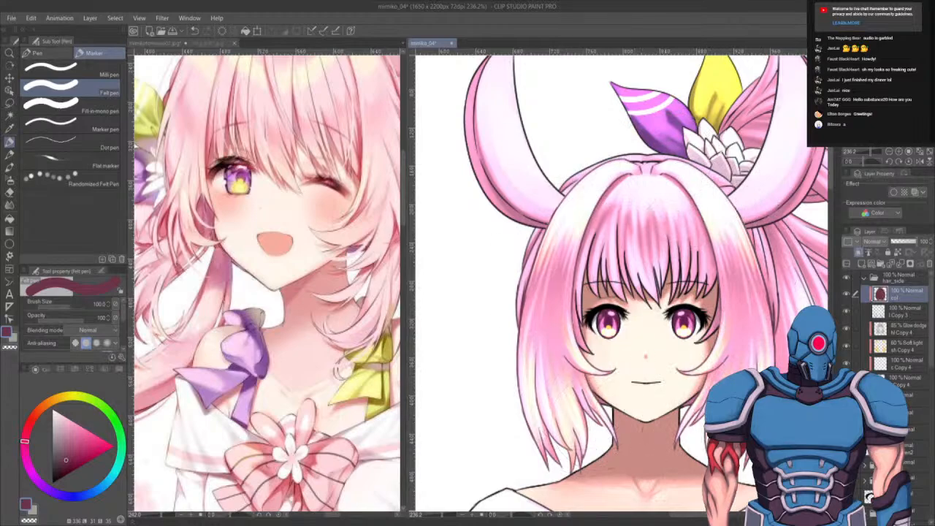
pyautogui.click(864, 277)
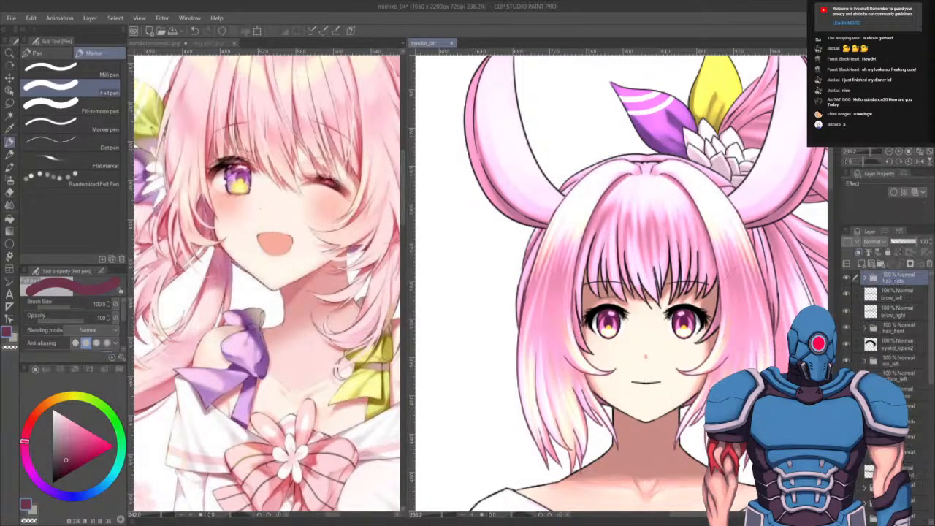
# - Add a new layer inside the front hair folder and paint a stroke across the bangs with the Felt pen
pyautogui.click(865, 329)
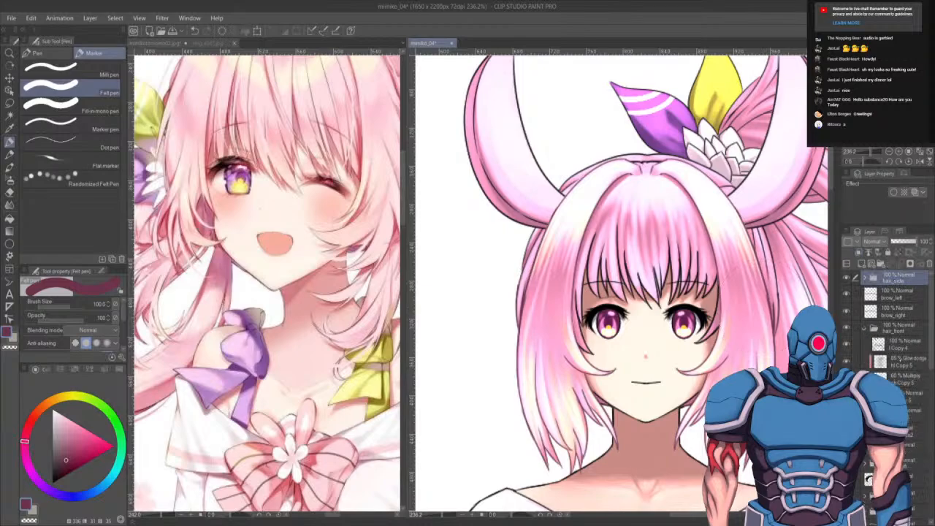
pyautogui.click(897, 344)
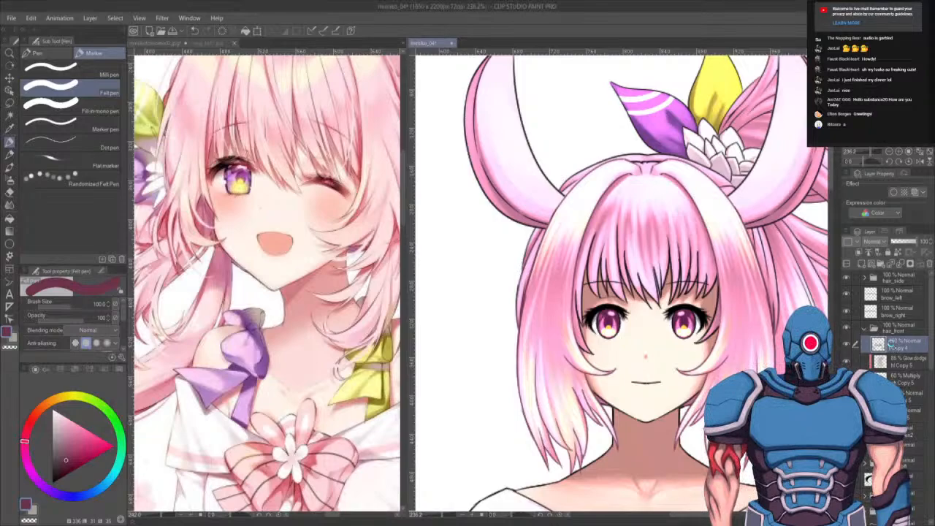
pyautogui.hotkey('ctrl', 'shift', 'n')
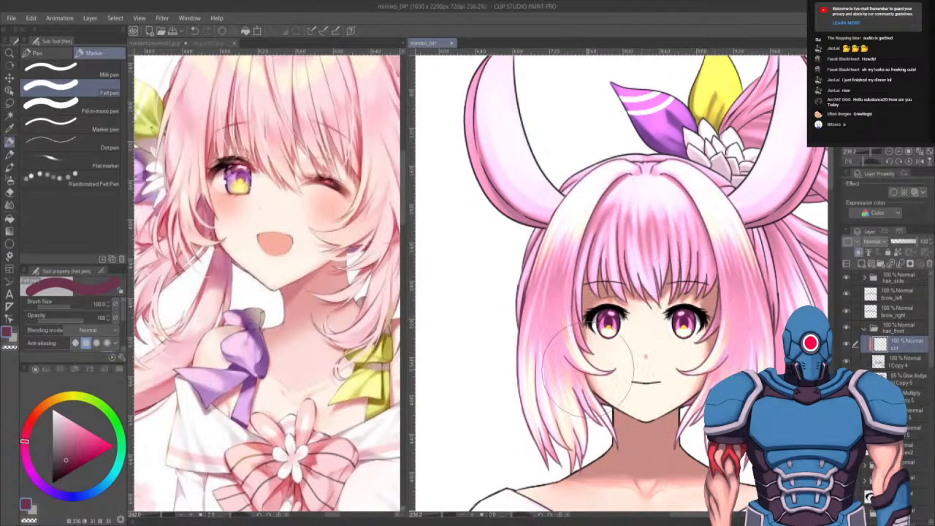
pyautogui.moveTo(740, 267)
pyautogui.mouseDown()
pyautogui.moveTo(652, 371)
pyautogui.moveTo(601, 370)
pyautogui.mouseUp()
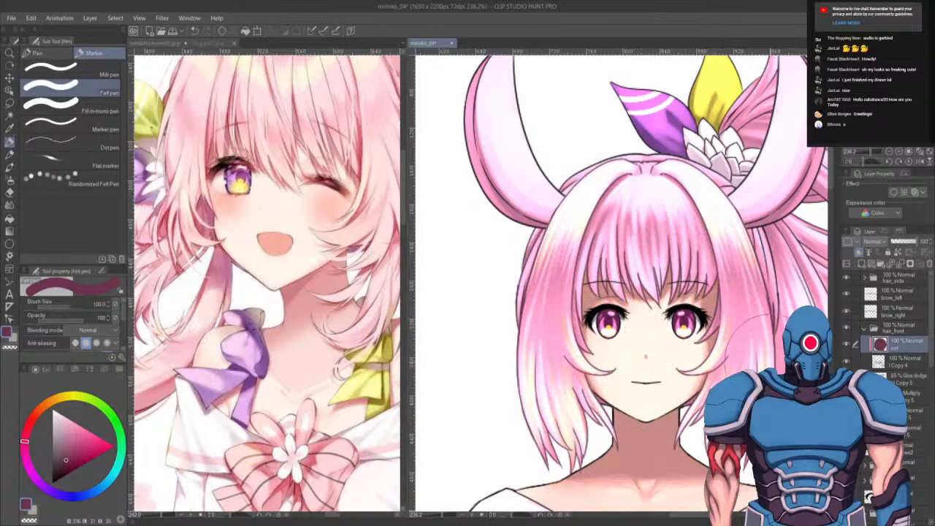
pyautogui.click(864, 329)
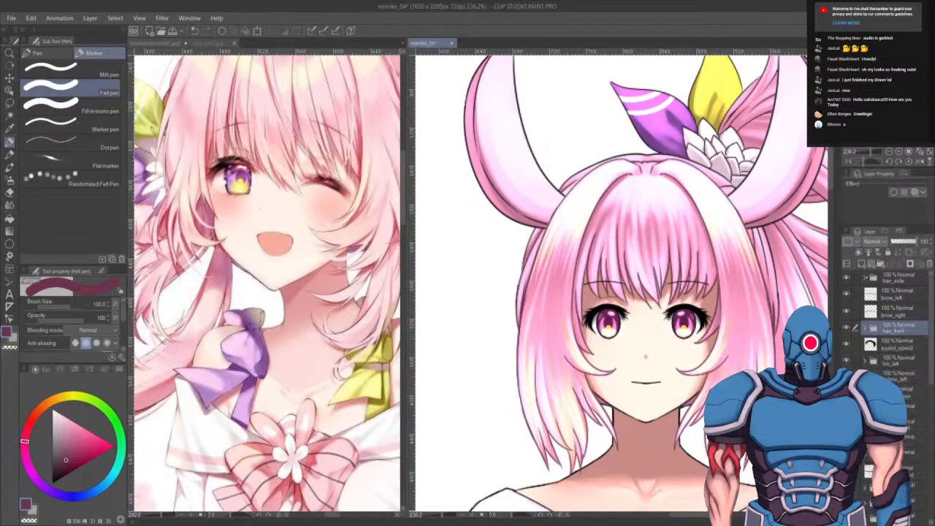
# - Browse the layer list through the hair and body folders to locate the lower-body layers
pyautogui.click(866, 278)
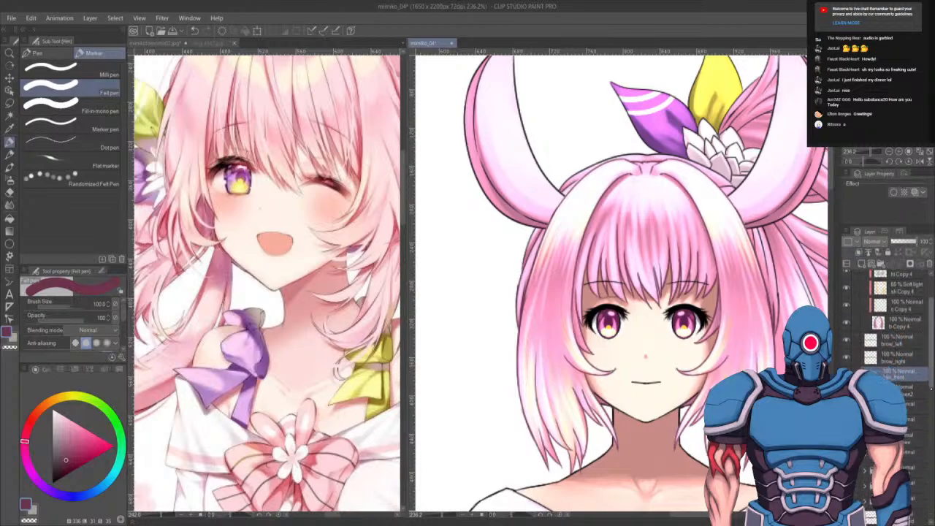
pyautogui.click(865, 278)
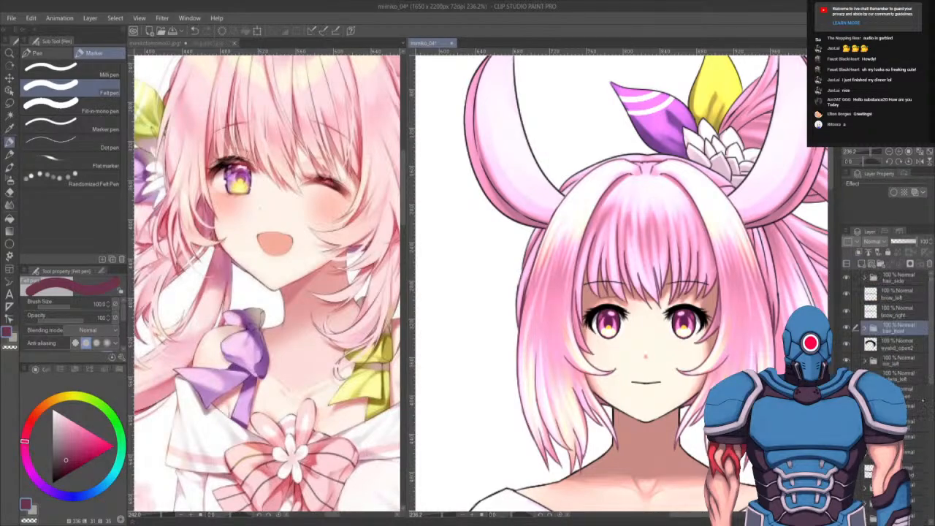
pyautogui.scroll(-5, 888, 328)
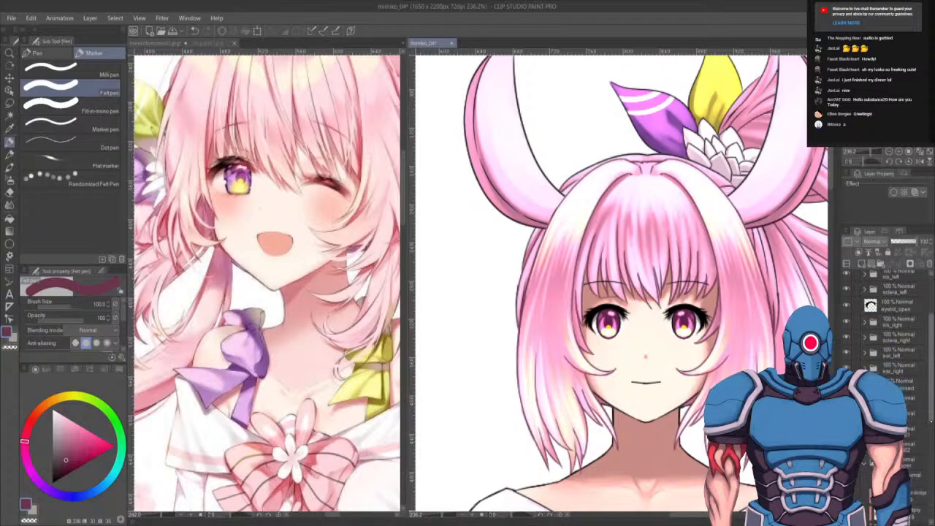
pyautogui.scroll(-8, 887, 329)
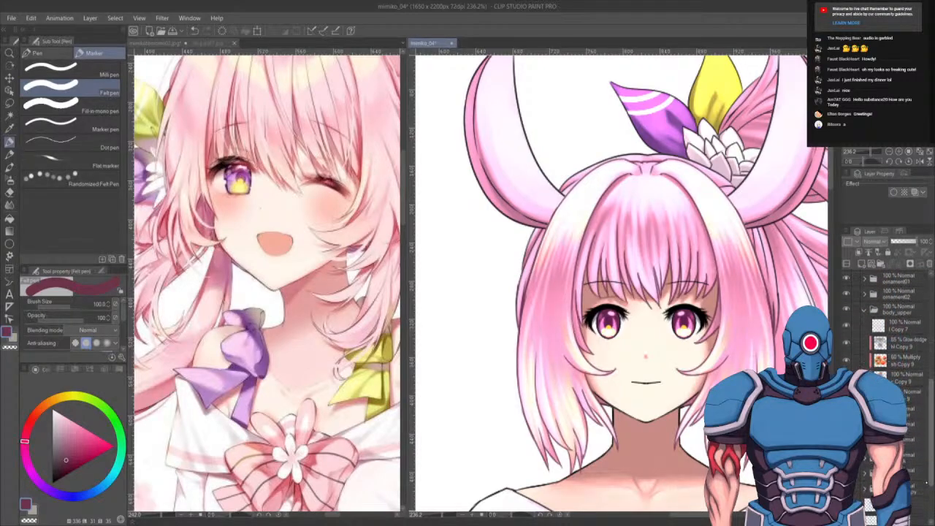
pyautogui.scroll(-2, 888, 329)
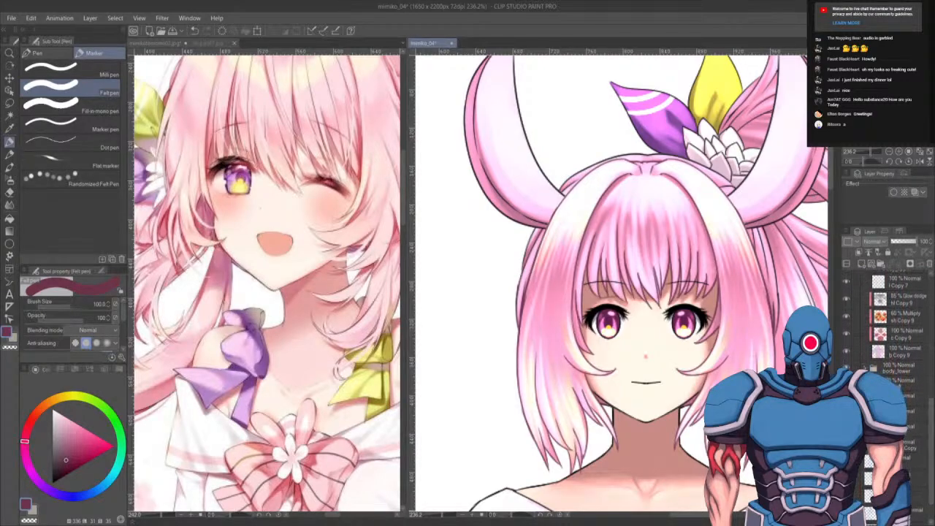
pyautogui.click(868, 413)
pyautogui.click(913, 430)
pyautogui.click(860, 263)
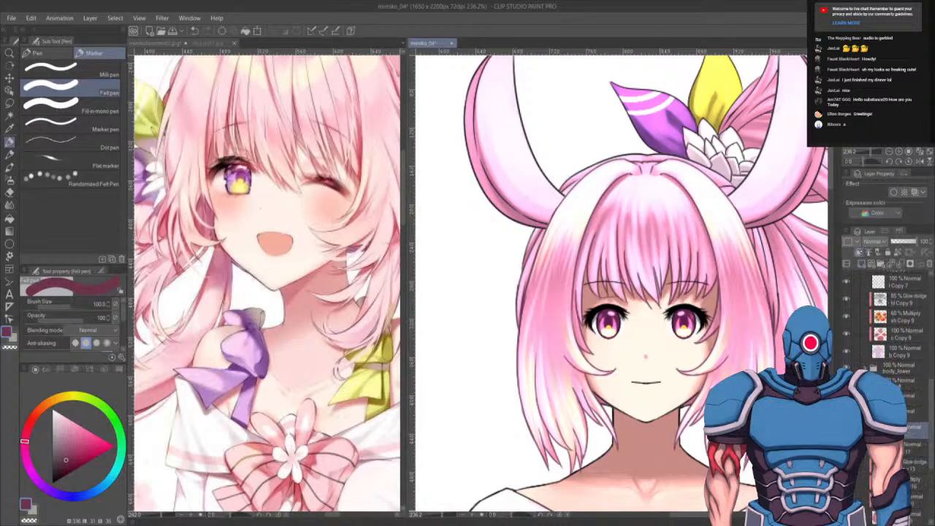
pyautogui.click(859, 252)
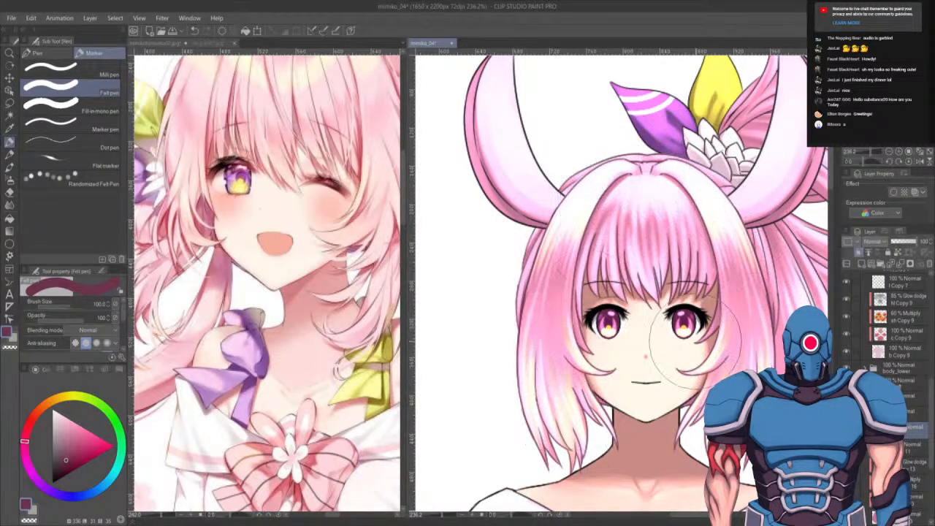
pyautogui.moveTo(715, 330)
pyautogui.mouseDown()
pyautogui.moveTo(574, 270)
pyautogui.moveTo(552, 320)
pyautogui.moveTo(550, 311)
pyautogui.mouseUp()
# - Inspect the lower-body layers and view the whole upper figure
pyautogui.click(913, 413)
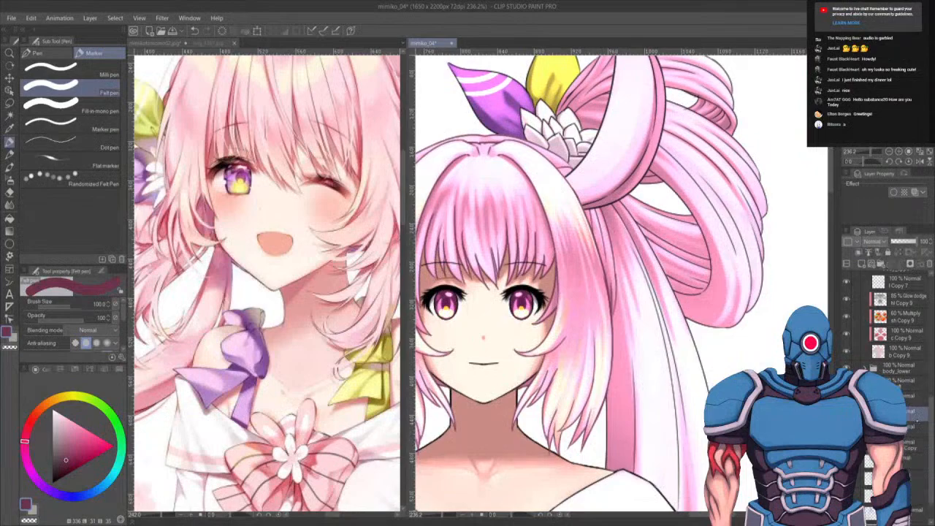
pyautogui.click(865, 428)
pyautogui.click(914, 444)
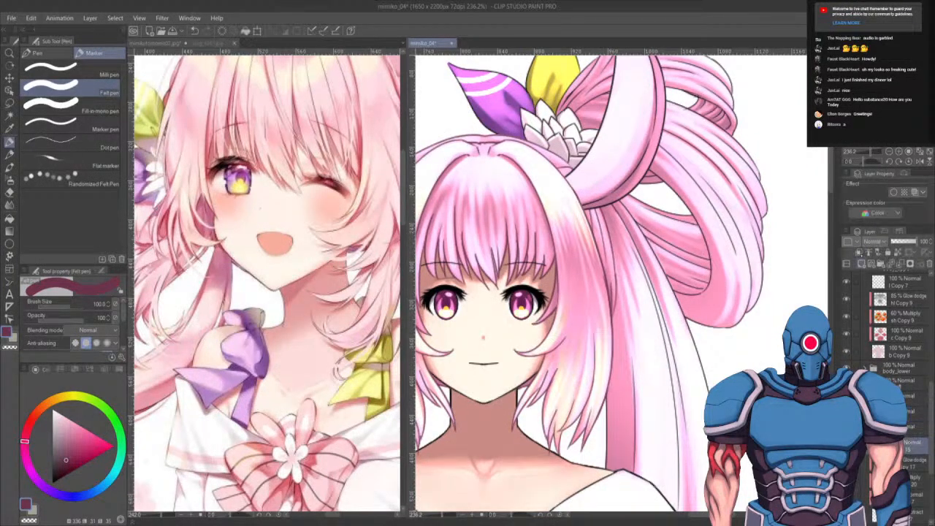
pyautogui.click(862, 263)
pyautogui.click(859, 252)
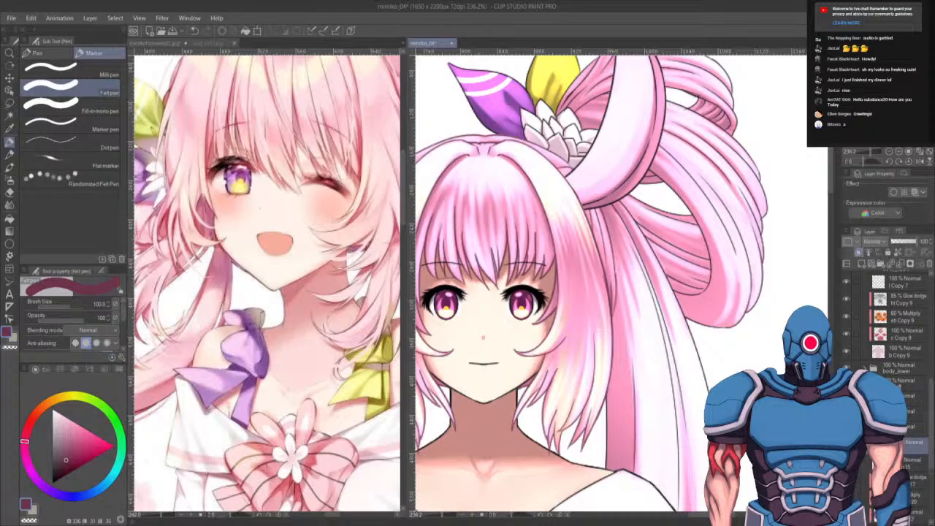
pyautogui.scroll(-4, 648, 311)
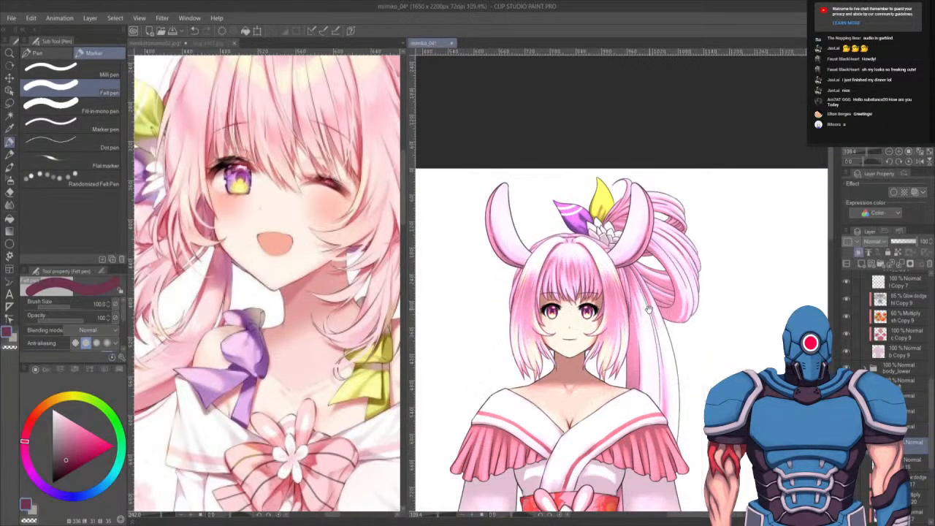
pyautogui.moveTo(649, 311); pyautogui.dragTo(612, 197)
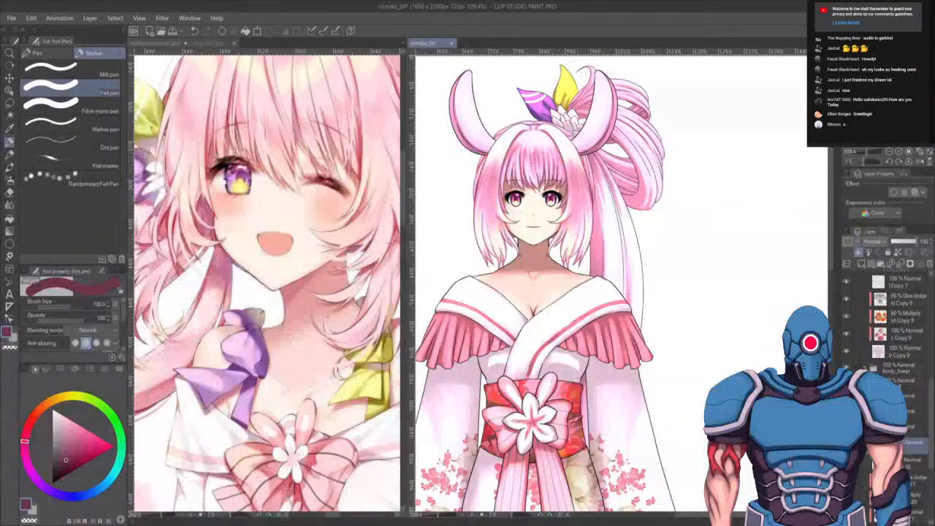
# - Temporarily hide the kimono body layers to examine the long ponytail behind them, then show them again
pyautogui.click(846, 368)
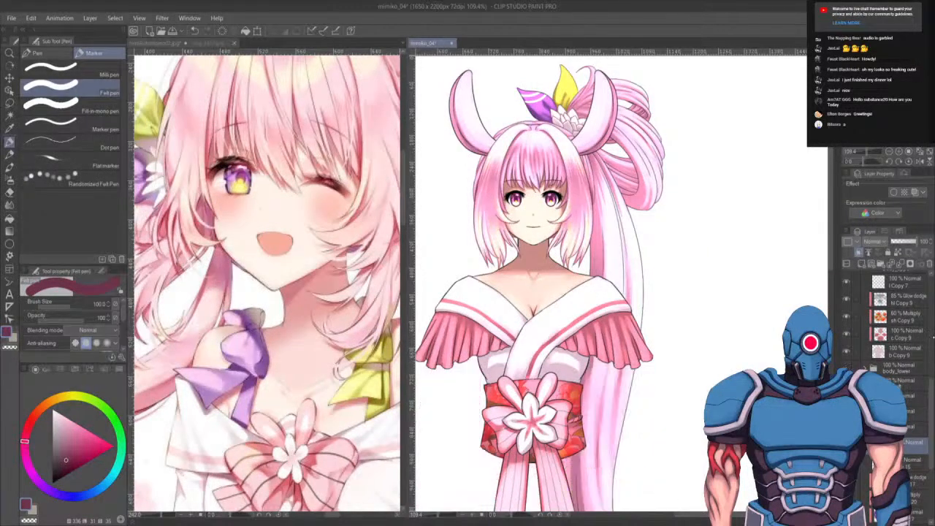
pyautogui.moveTo(930, 424); pyautogui.dragTo(930, 406)
pyautogui.click(864, 319)
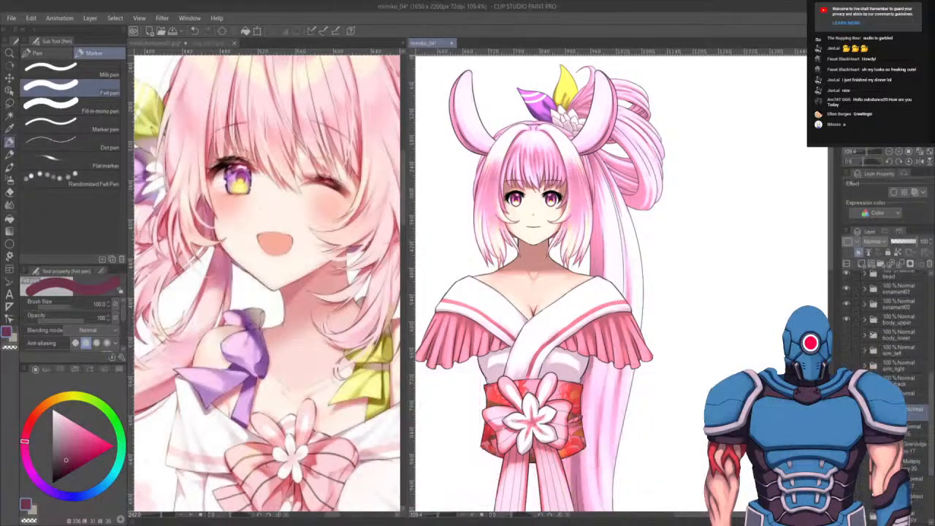
pyautogui.click(846, 319)
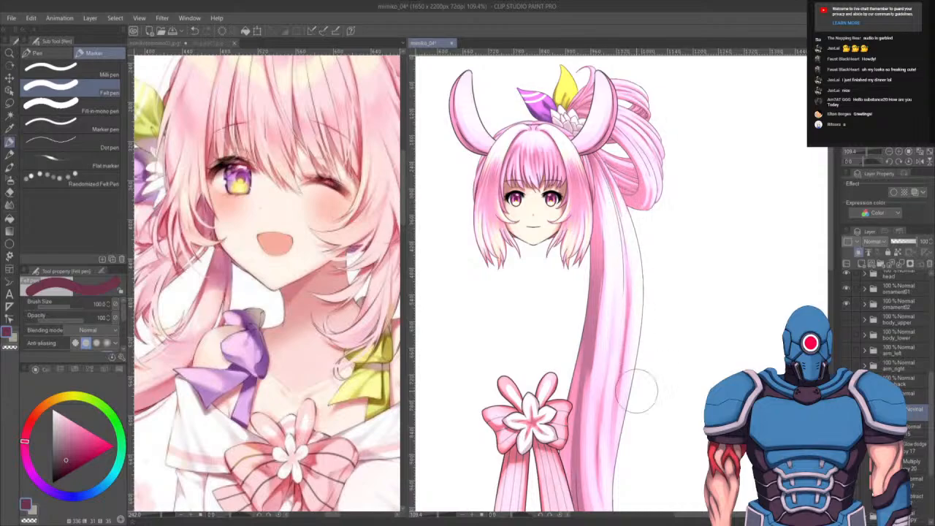
pyautogui.scroll(-5, 569, 365)
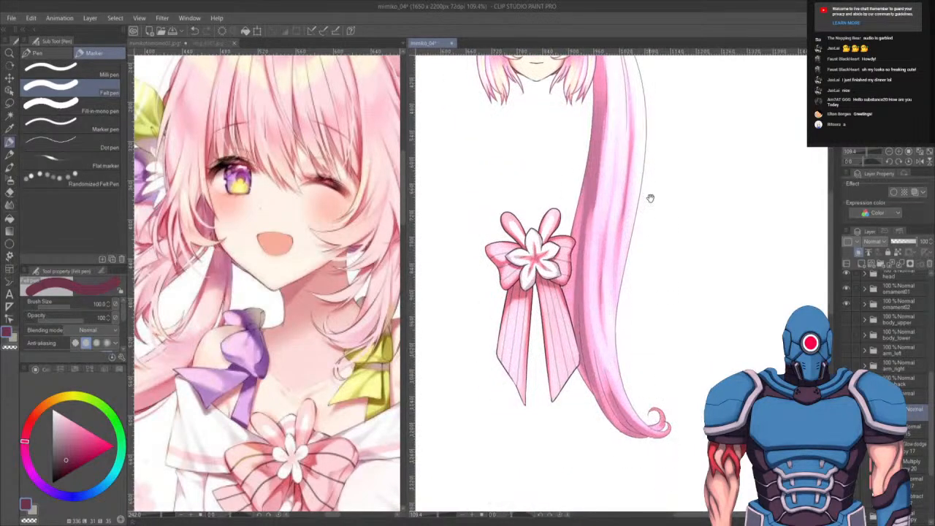
pyautogui.moveTo(651, 197); pyautogui.dragTo(647, 424)
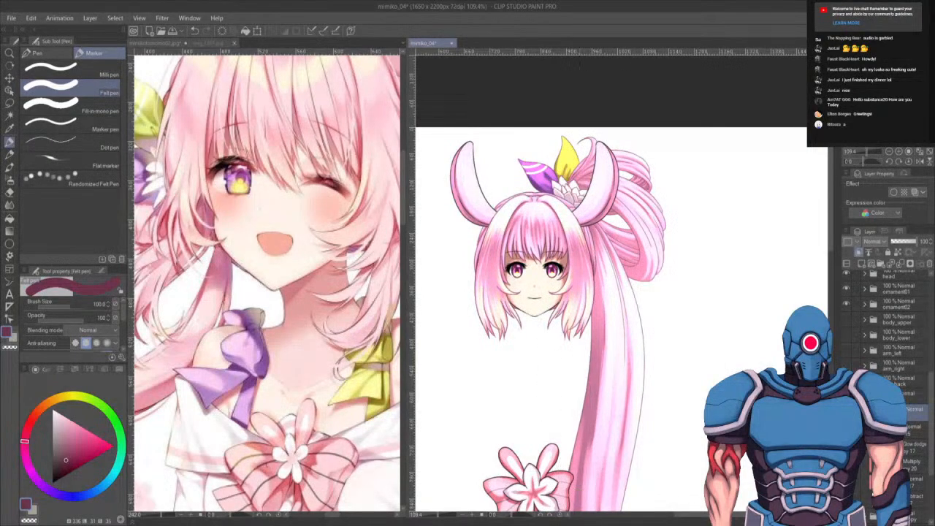
pyautogui.click(865, 396)
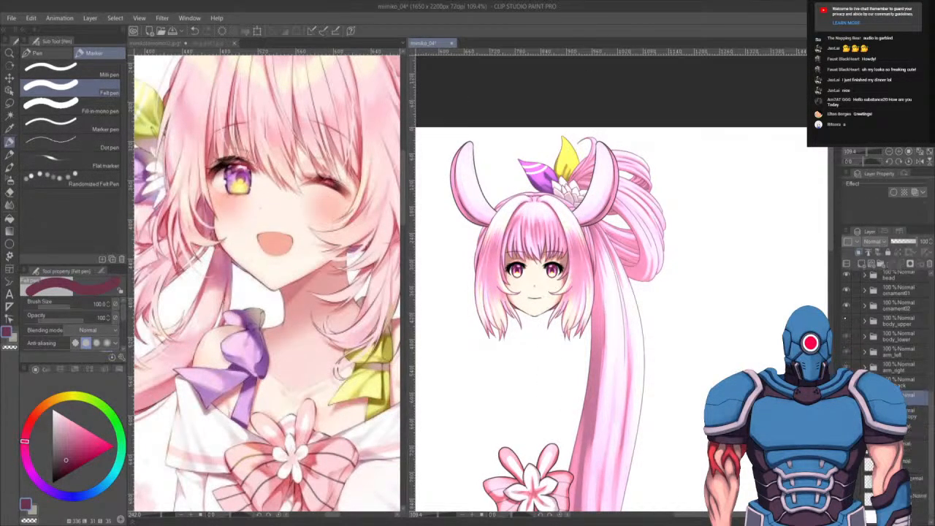
pyautogui.click(846, 319)
pyautogui.moveTo(668, 372); pyautogui.dragTo(690, 312)
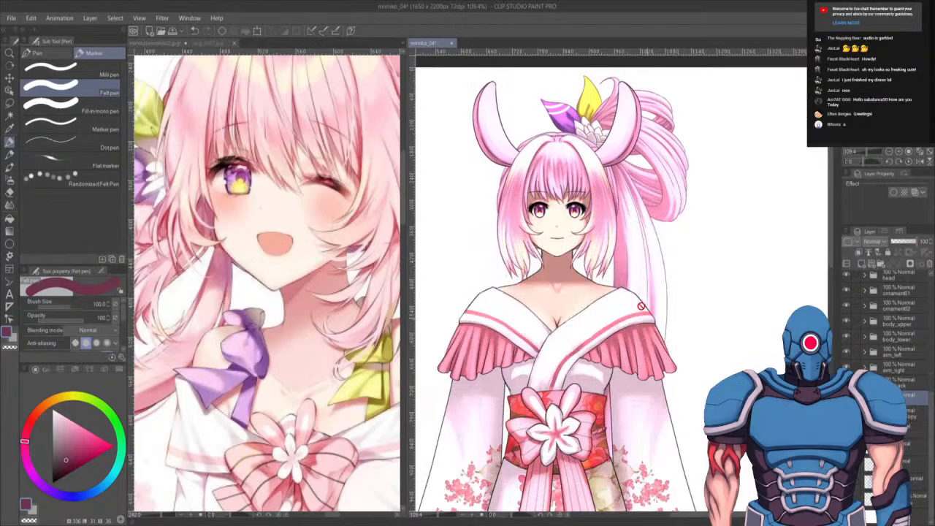
# - Review the full figure in the kimono at different zoom levels
pyautogui.scroll(-3, 640, 305)
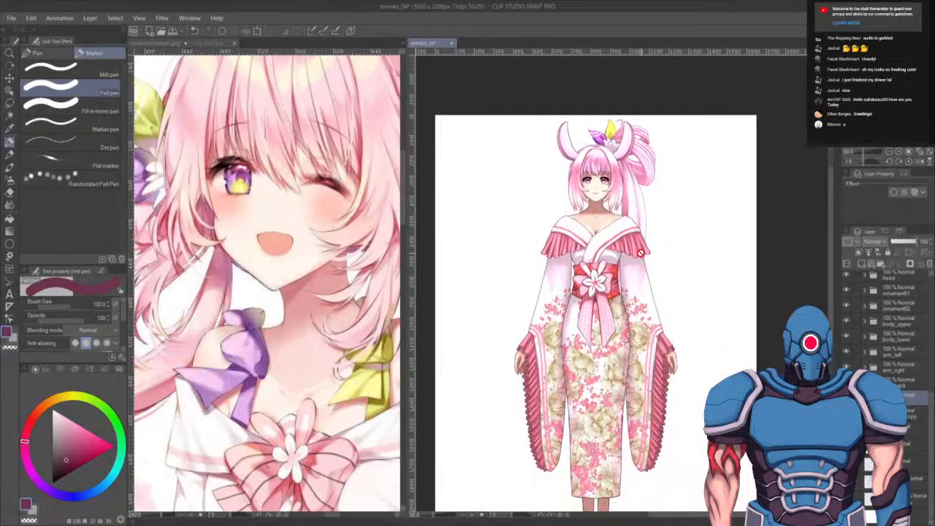
pyautogui.scroll(-2, 679, 317)
pyautogui.scroll(1, 667, 317)
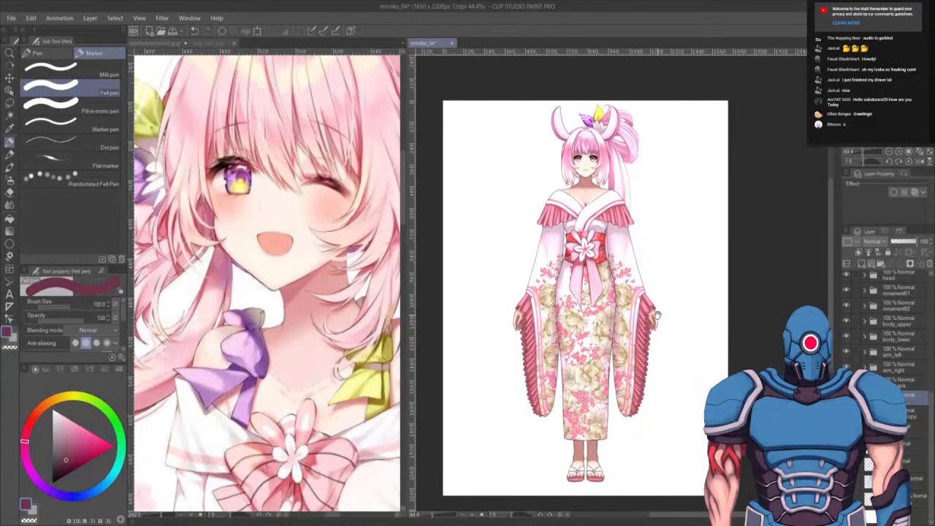
pyautogui.moveTo(657, 315); pyautogui.dragTo(655, 323)
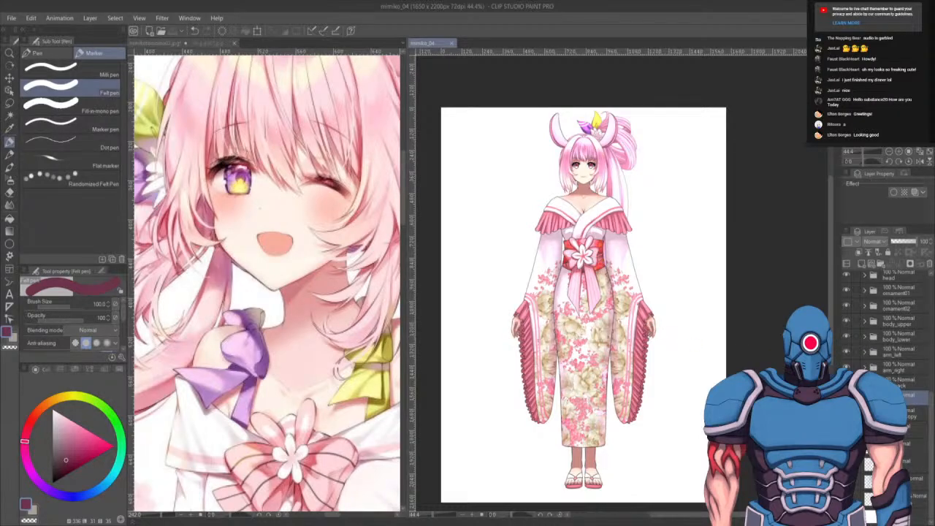
pyautogui.scroll(-5, 886, 370)
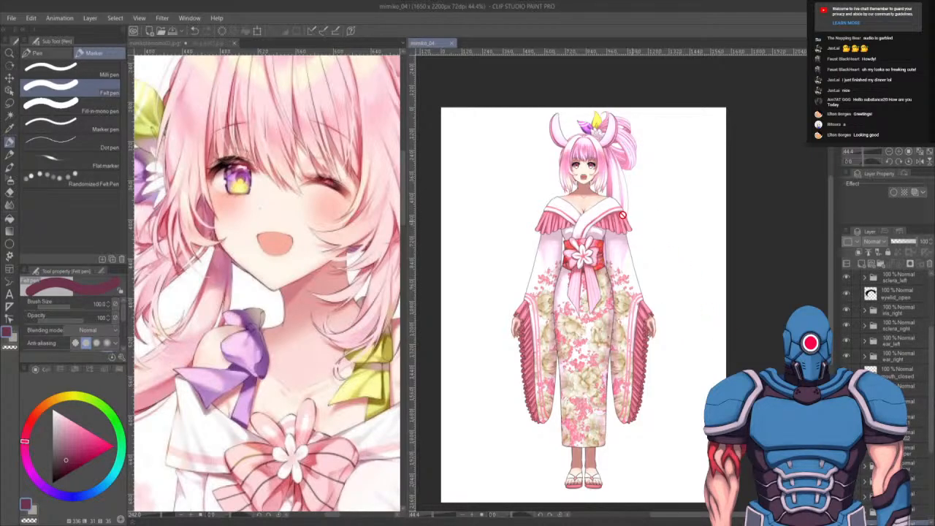
pyautogui.scroll(2, 622, 215)
pyautogui.scroll(2, 617, 188)
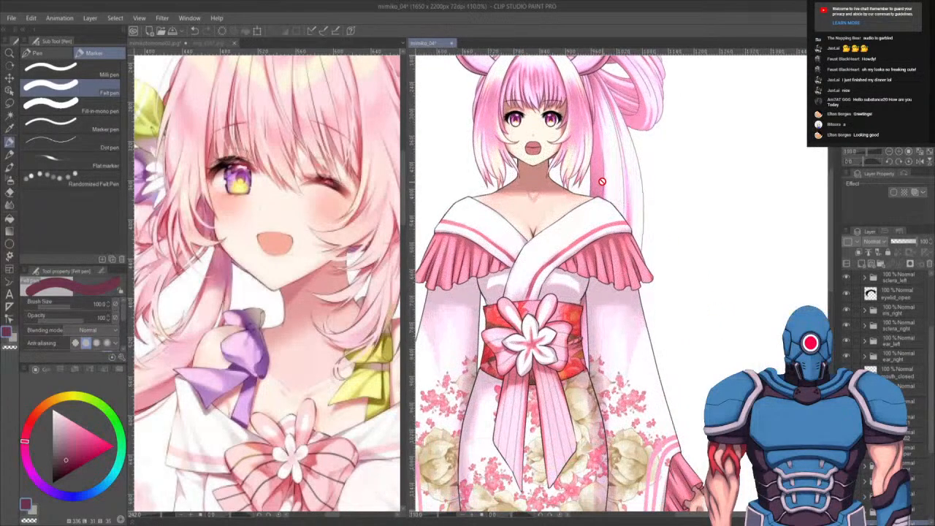
pyautogui.scroll(-2, 601, 182)
pyautogui.scroll(-3, 601, 181)
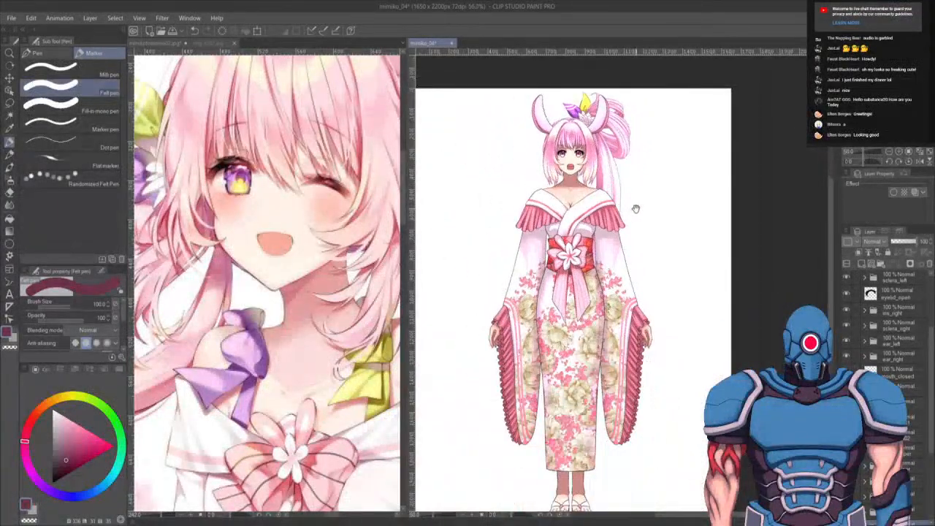
pyautogui.scroll(4, 559, 234)
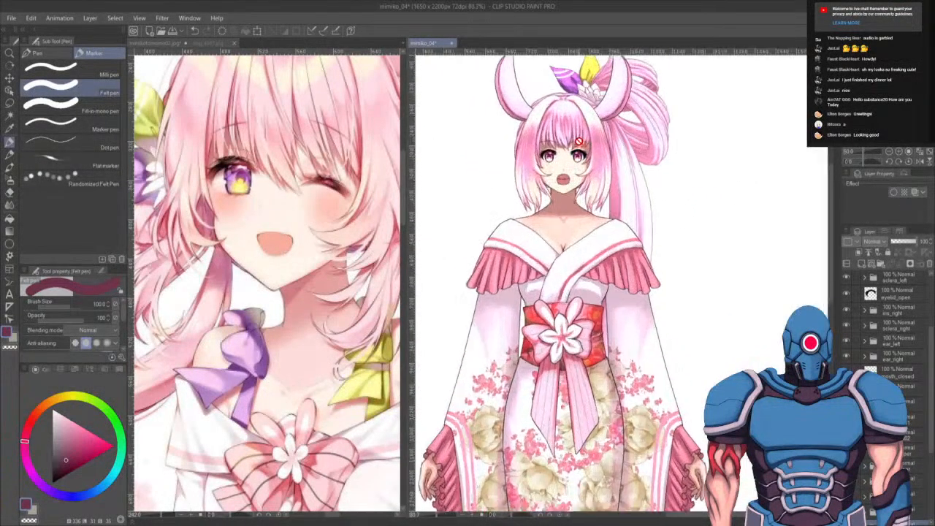
# - Duplicate the open eyelid layer
pyautogui.scroll(6, 558, 233)
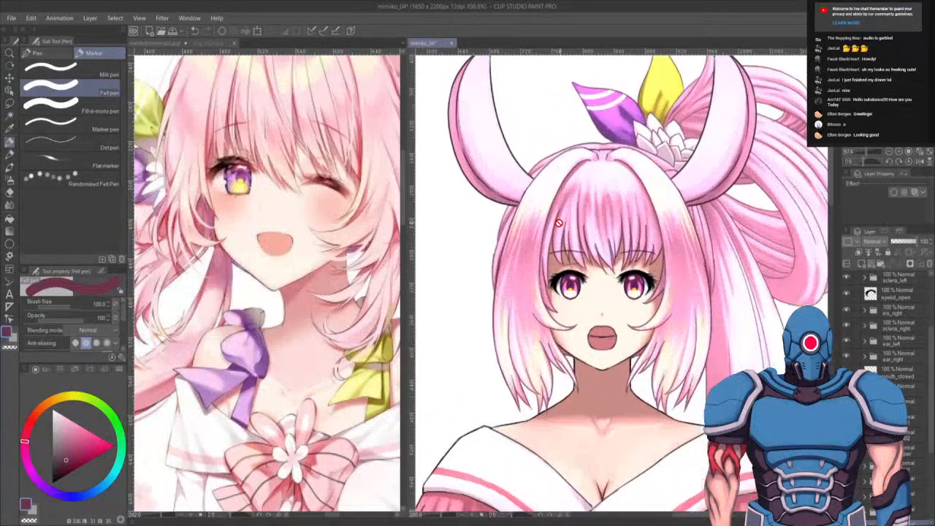
pyautogui.scroll(3, 592, 238)
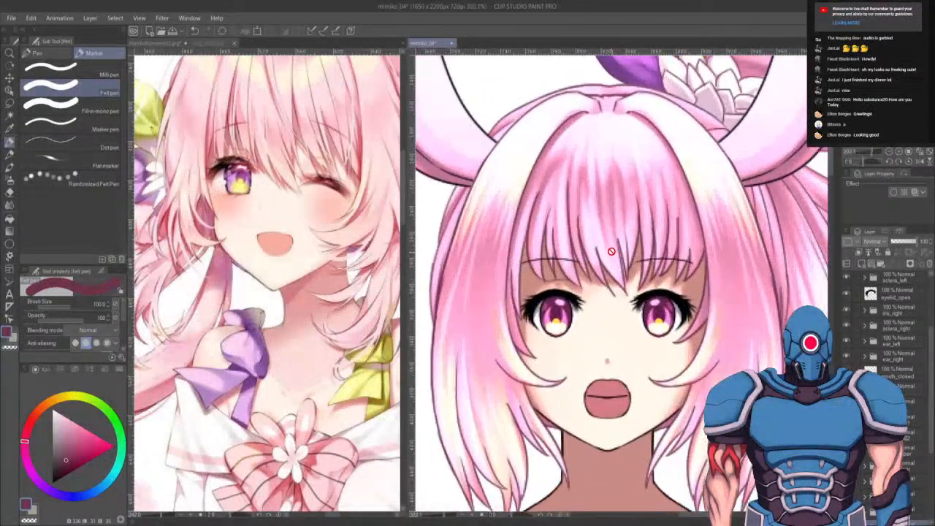
pyautogui.click(882, 293)
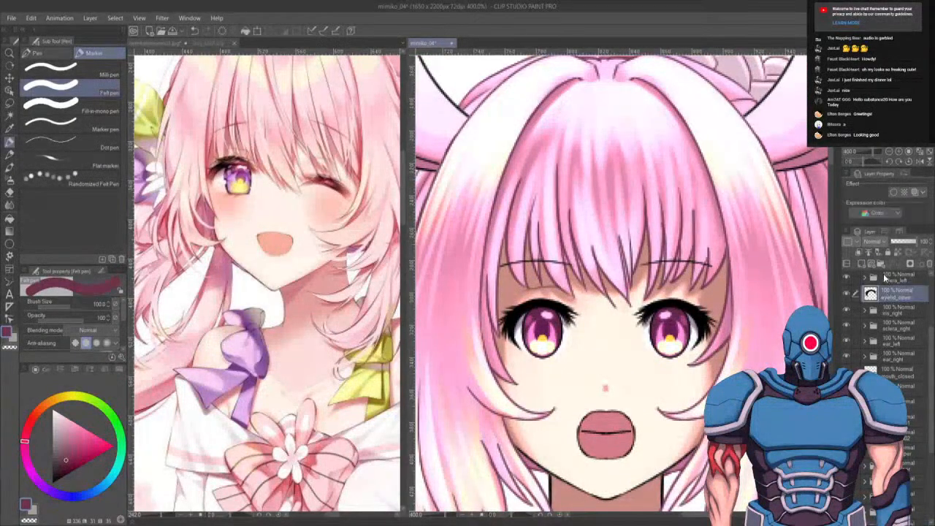
pyautogui.moveTo(900, 300); pyautogui.dragTo(863, 263)
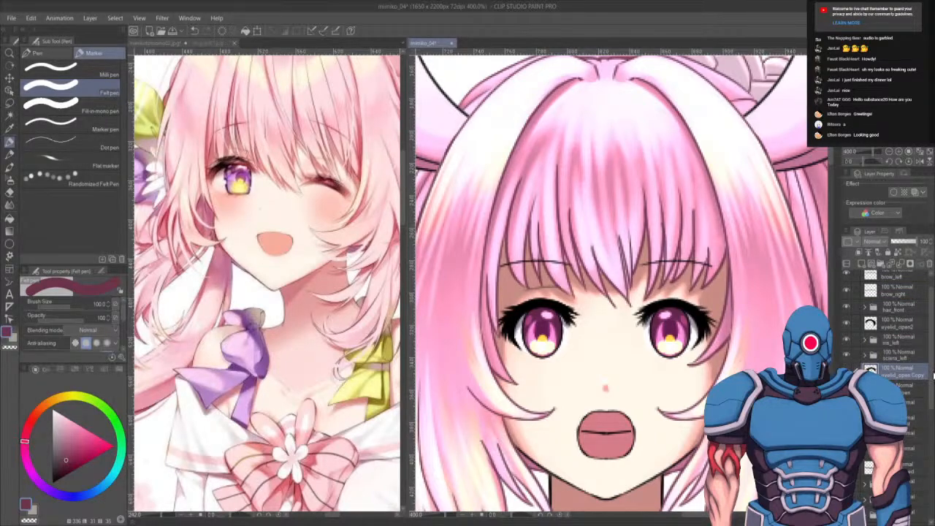
# - Name the duplicated layer eyelid_closed and erase its open eyelid lines from the eye
pyautogui.press('Return')
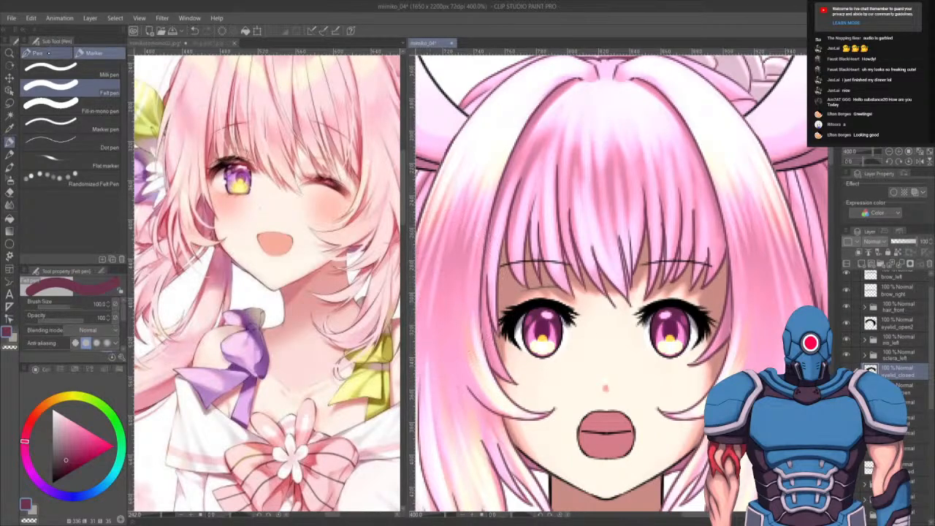
pyautogui.click(36, 53)
pyautogui.click(52, 482)
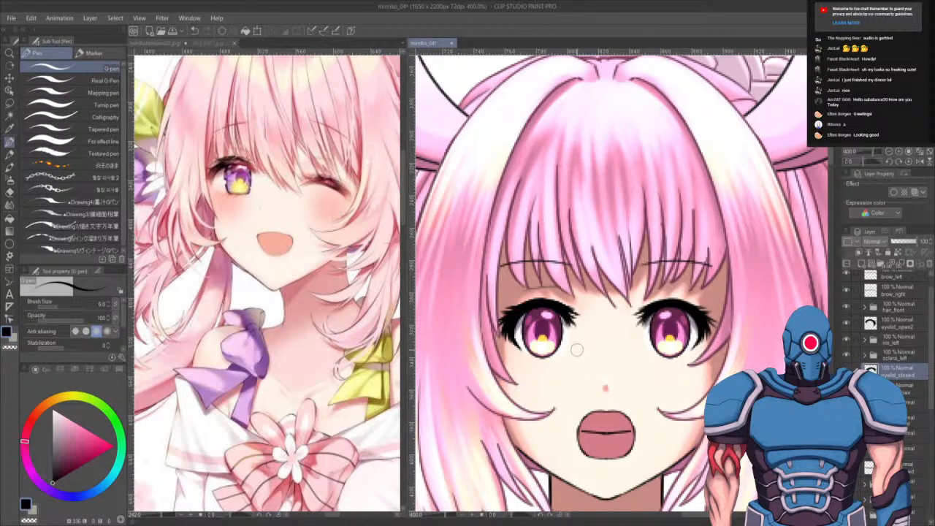
pyautogui.press('r')
pyautogui.moveTo(546, 378); pyautogui.dragTo(628, 416)
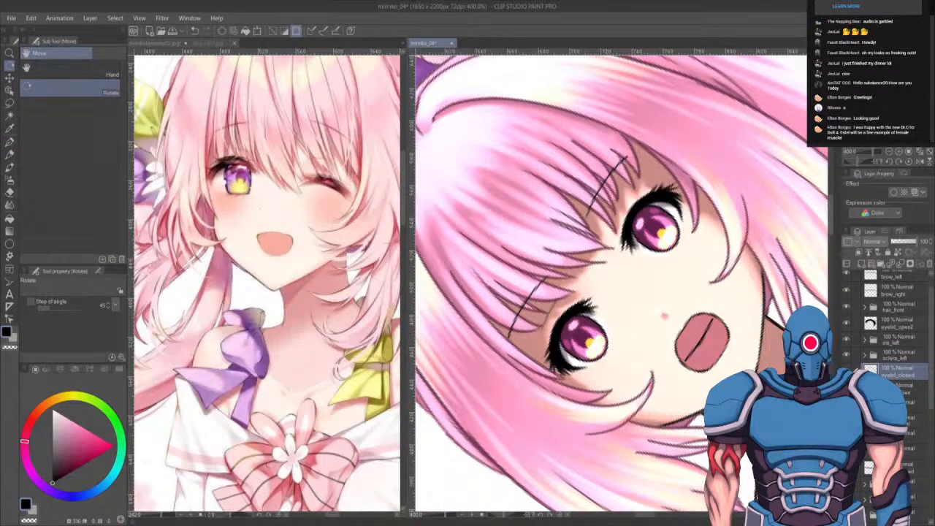
pyautogui.press('Delete')
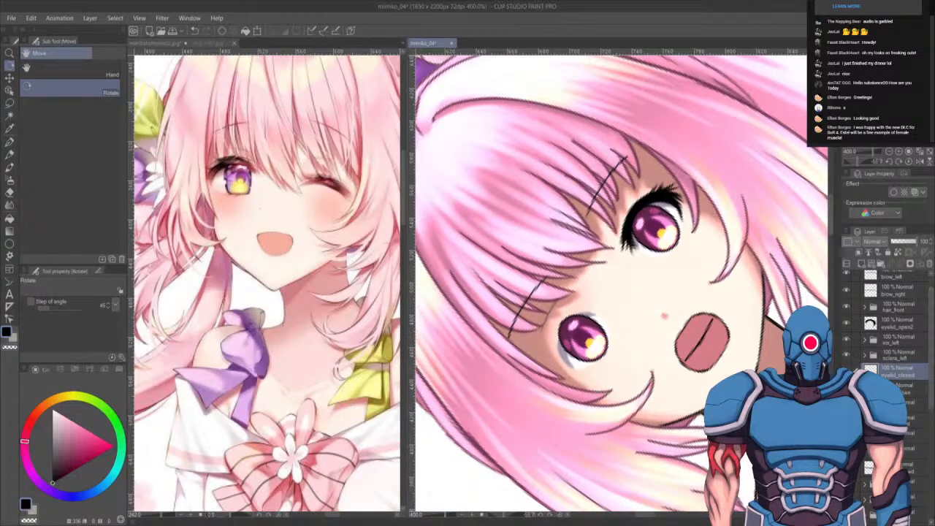
pyautogui.press('Delete')
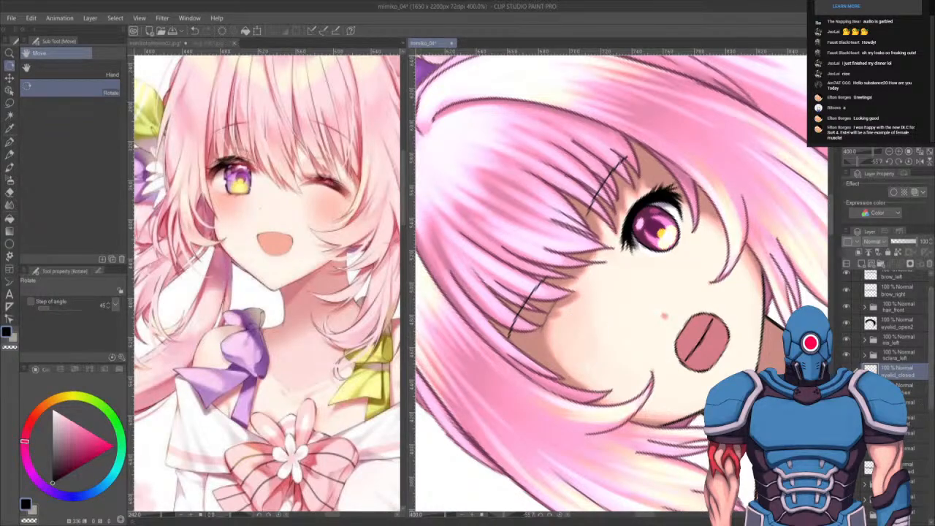
# - Show a closed-eye reference layer at 43% opacity and reselect the eyelid_closed layer
pyautogui.click(846, 371)
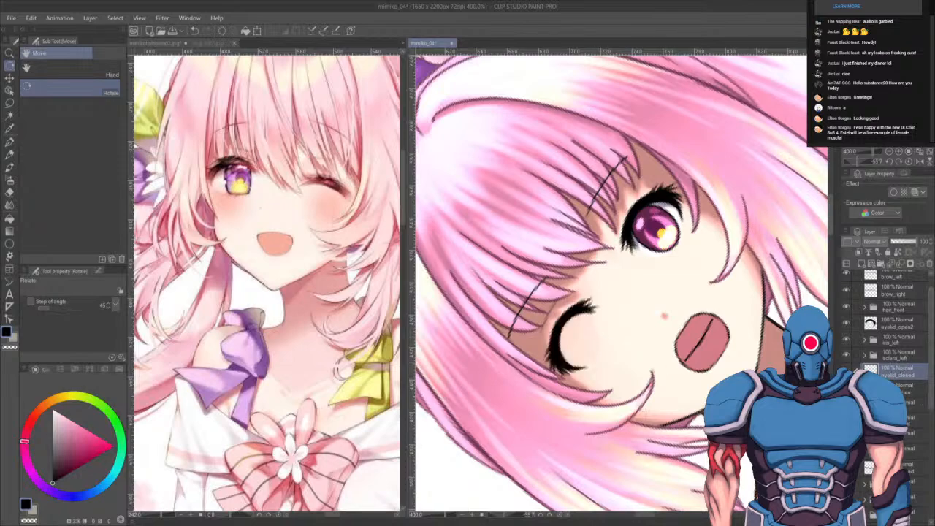
pyautogui.click(908, 388)
pyautogui.click(902, 241)
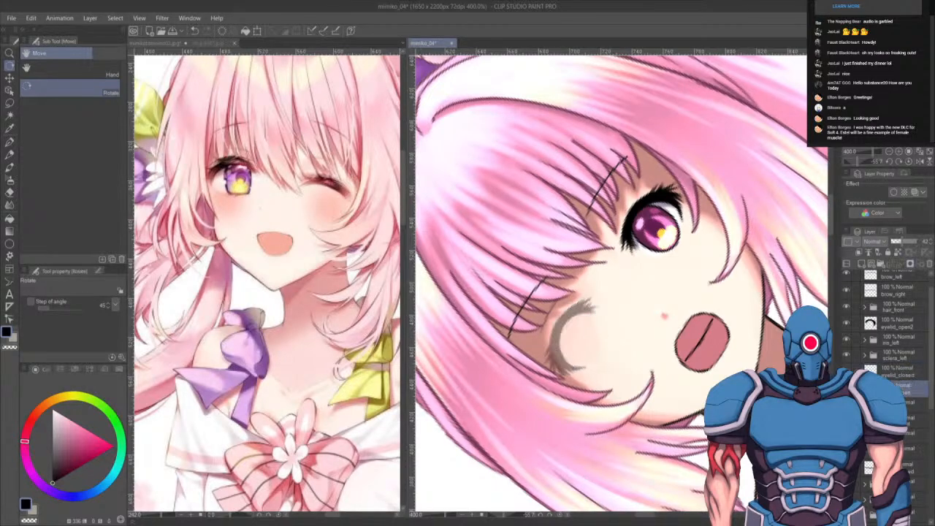
pyautogui.click(894, 365)
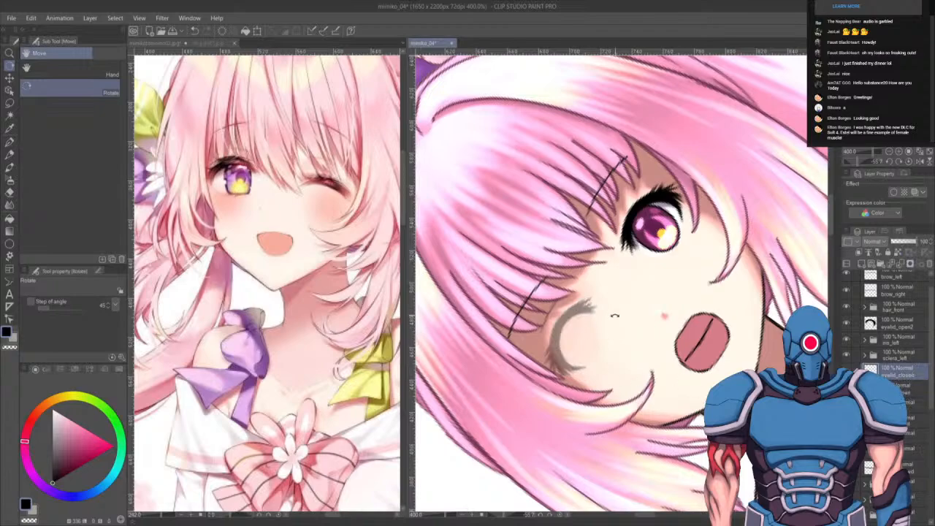
# - Draw a curved closed-eyelid line with the G-pen over the character's right eye
pyautogui.press('p')
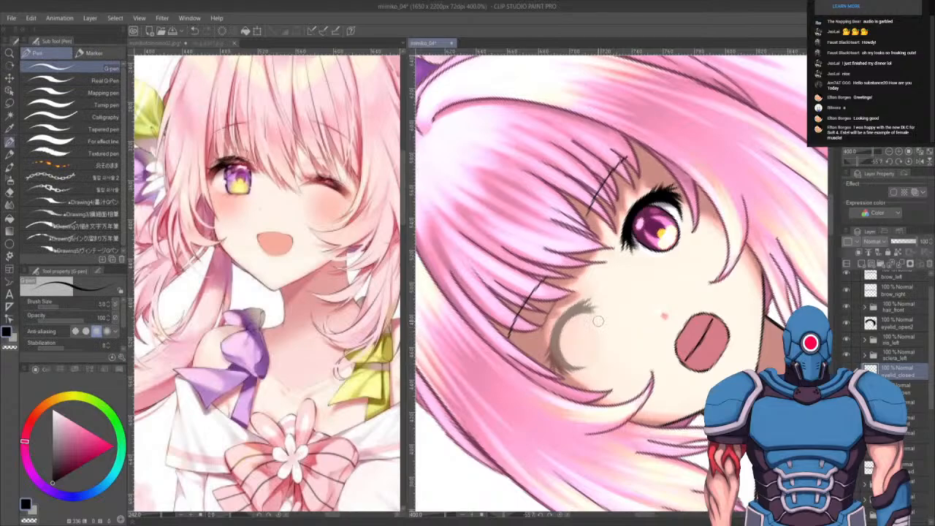
pyautogui.moveTo(599, 319)
pyautogui.mouseDown()
pyautogui.moveTo(588, 347)
pyautogui.moveTo(594, 320)
pyautogui.moveTo(556, 371)
pyautogui.mouseUp()
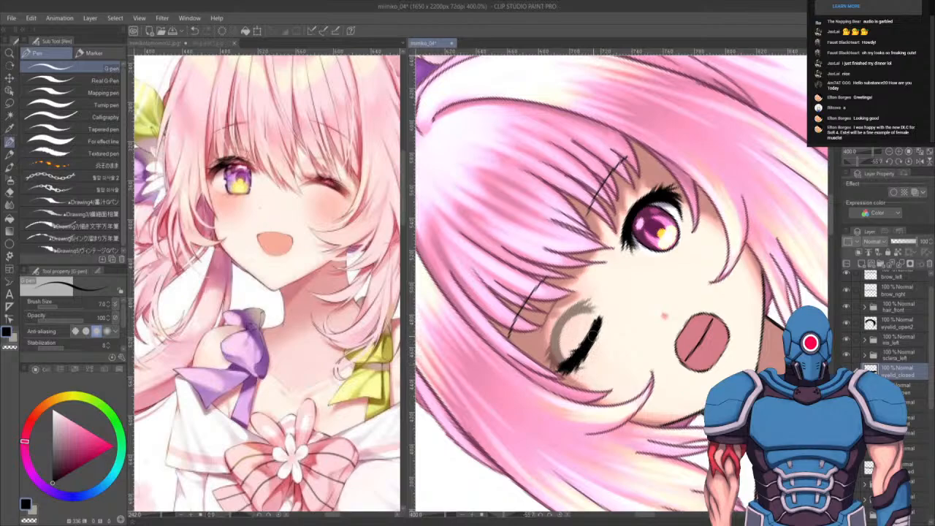
pyautogui.press('c')
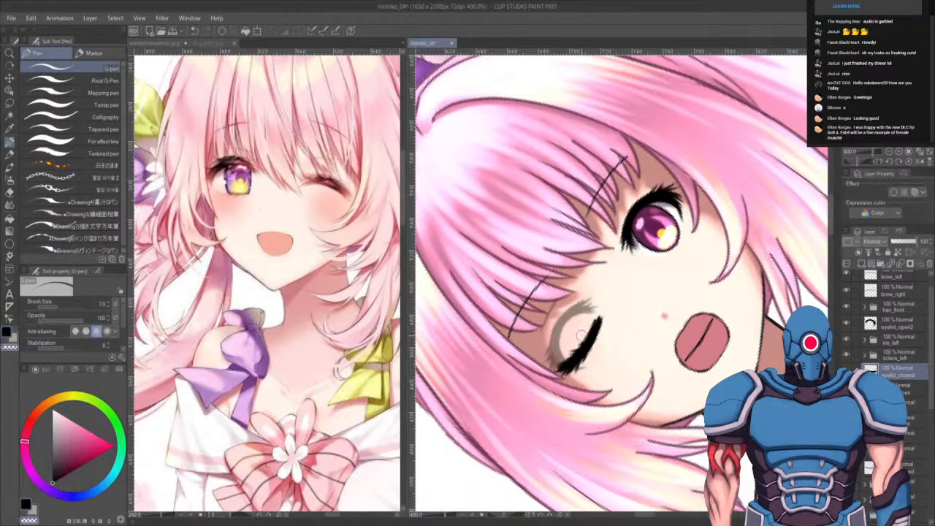
pyautogui.press('c')
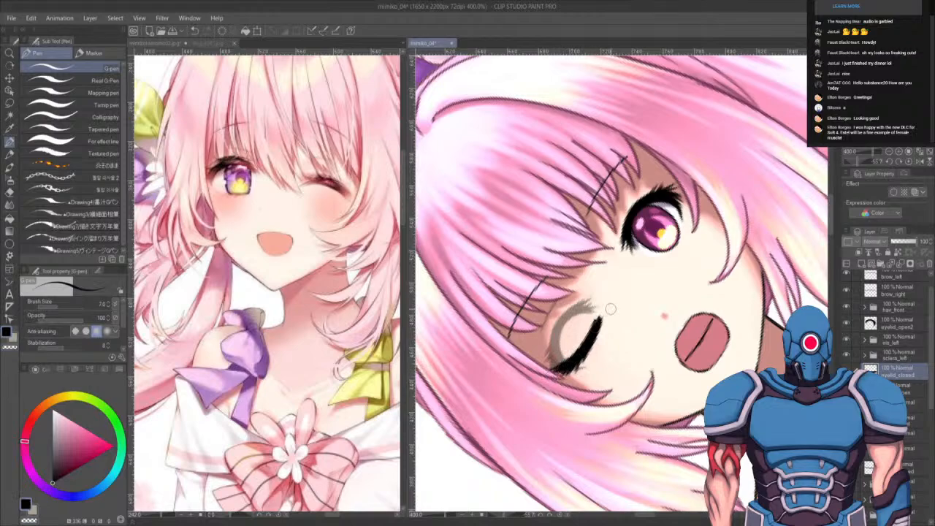
pyautogui.moveTo(599, 314); pyautogui.dragTo(607, 314)
pyautogui.click(908, 161)
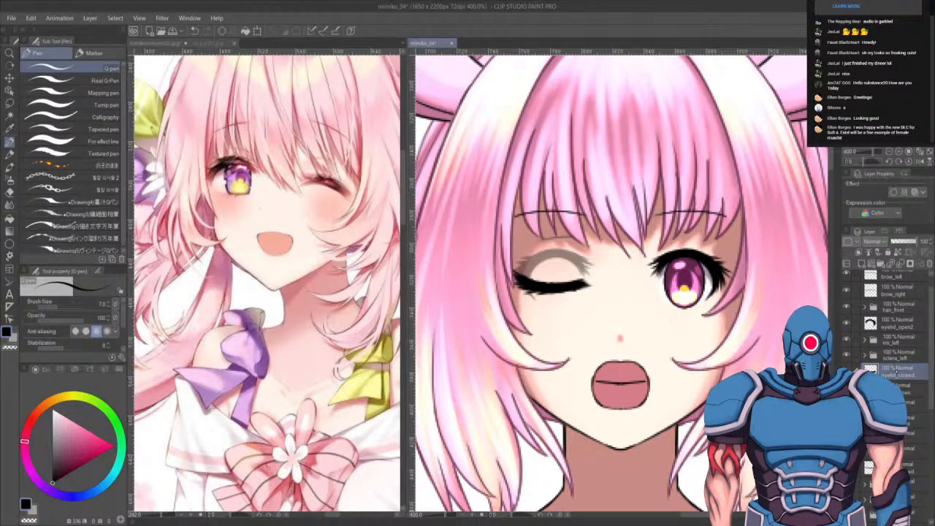
# - Duplicate the eyelid_closed layer as eyelid_closed2 and flip its contents horizontally for the other eye
pyautogui.moveTo(897, 371); pyautogui.dragTo(862, 263)
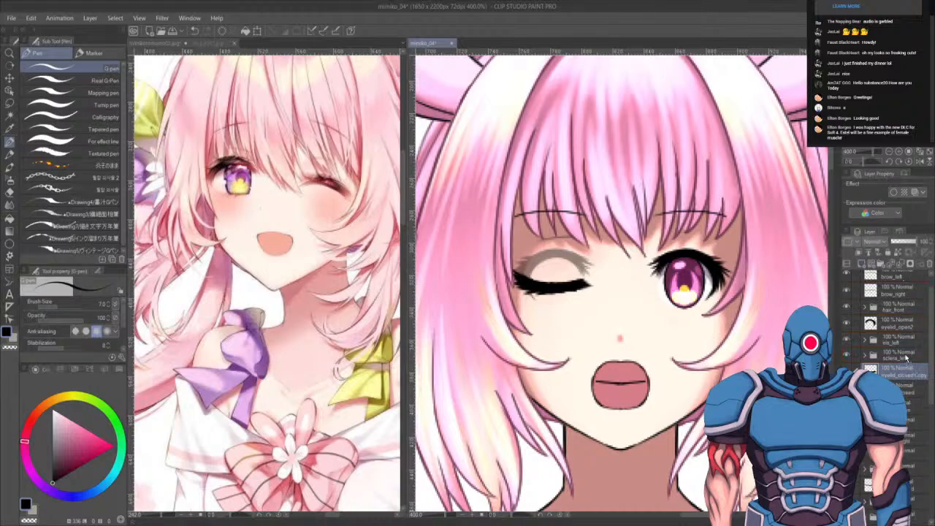
pyautogui.moveTo(905, 357); pyautogui.dragTo(906, 324)
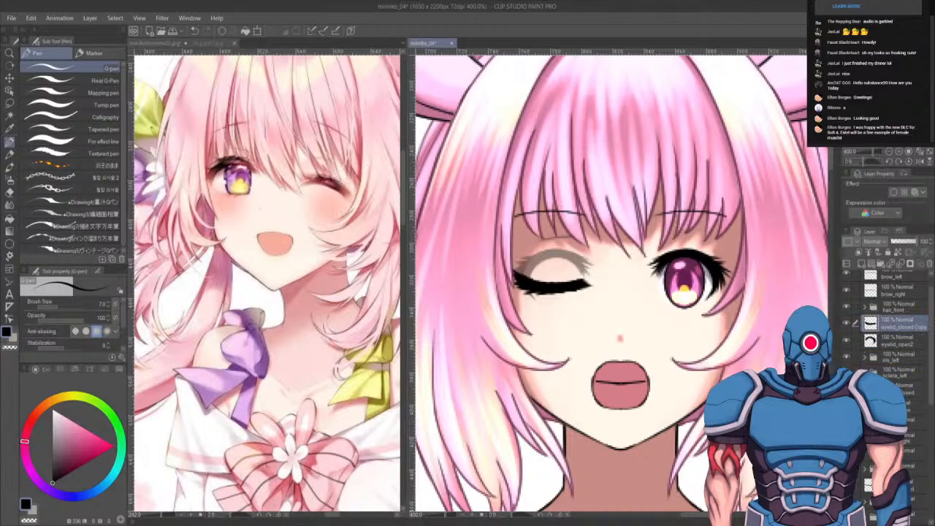
pyautogui.press('Return')
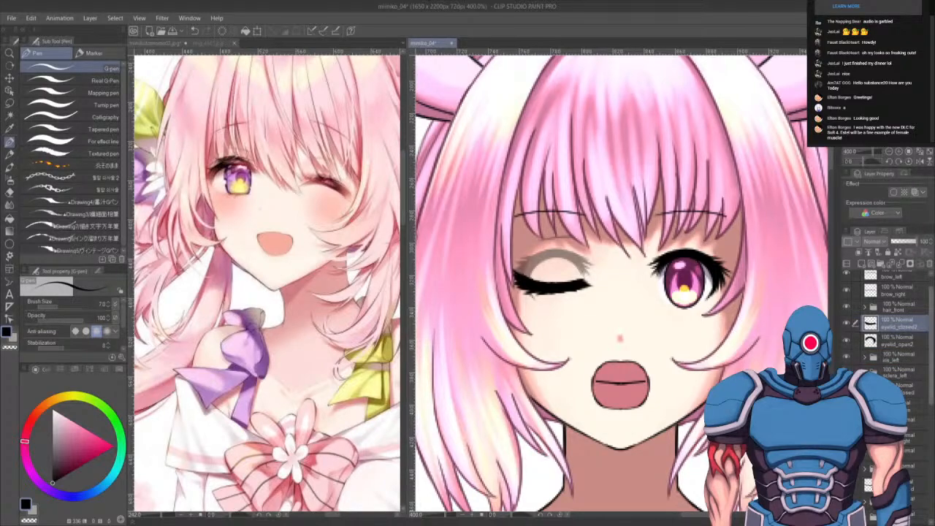
pyautogui.hotkey('ctrl', 'a')
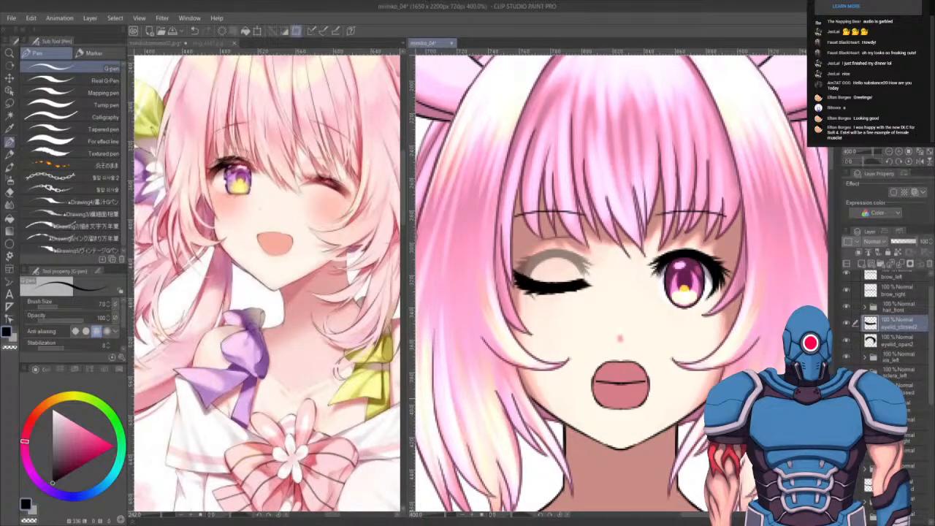
pyautogui.hotkey('ctrl', 't')
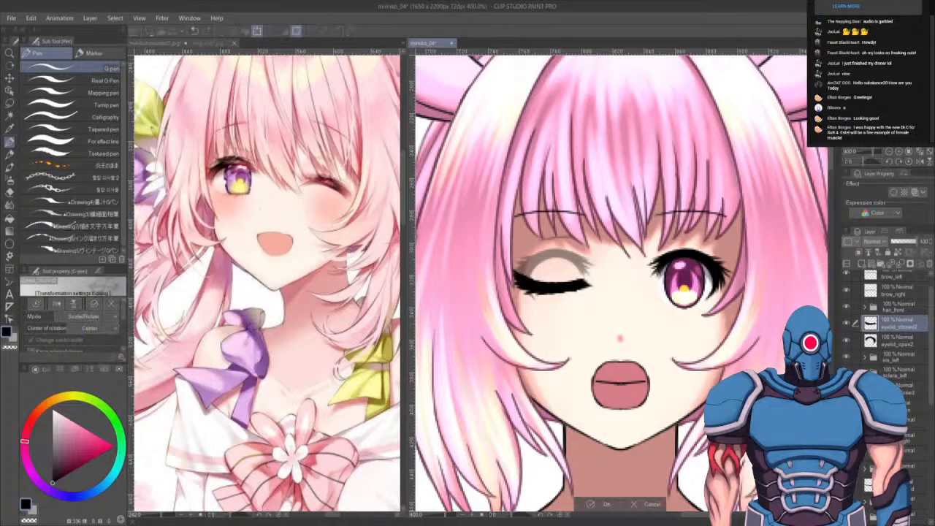
pyautogui.click(56, 304)
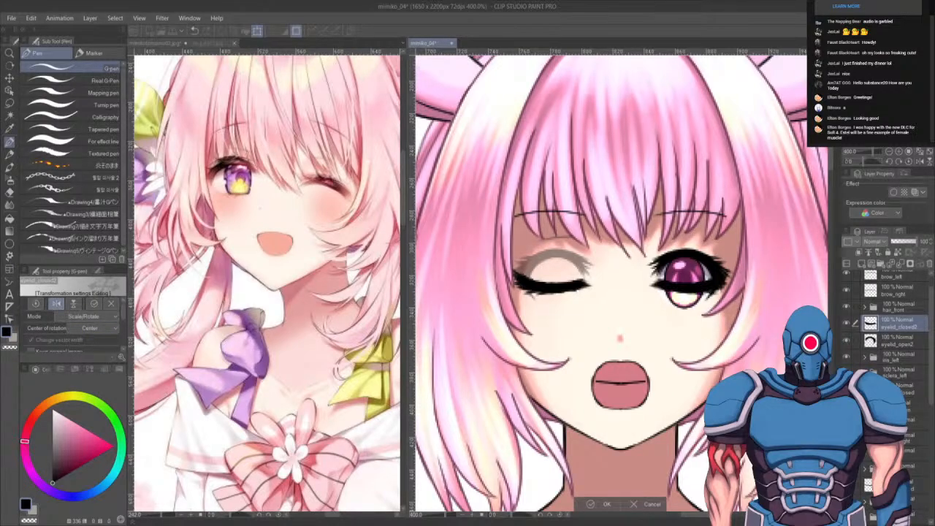
pyautogui.press('Return')
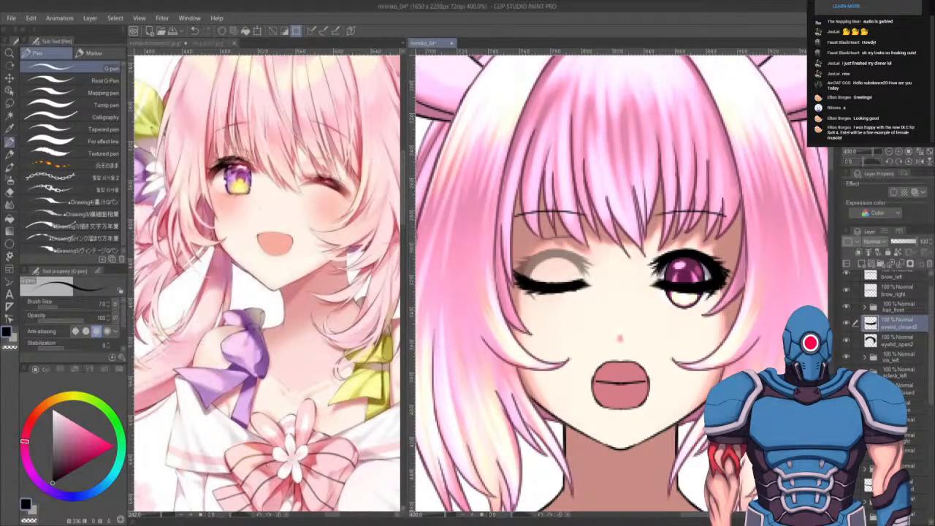
# - Hide the closed-eye reference layer and reset its opacity to 100
pyautogui.click(847, 423)
pyautogui.click(900, 406)
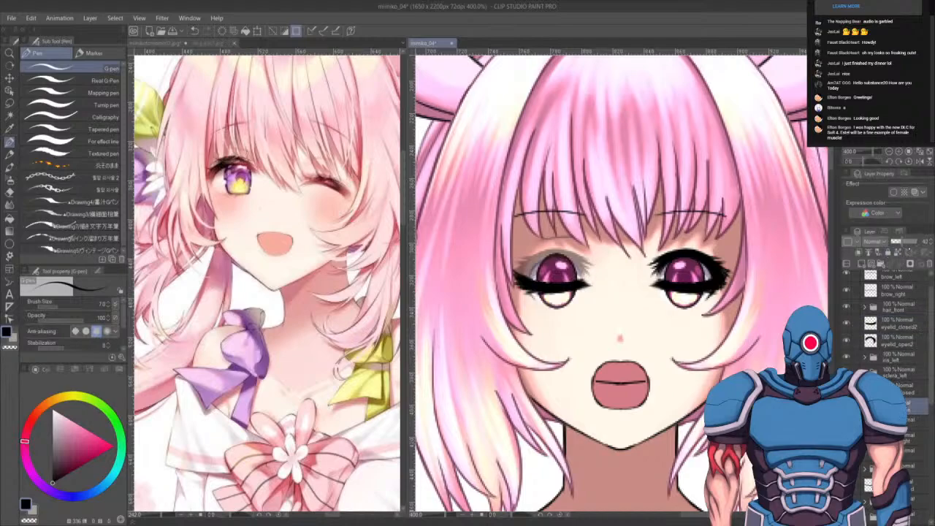
pyautogui.moveTo(900, 241); pyautogui.dragTo(919, 241)
pyautogui.moveTo(931, 394); pyautogui.dragTo(931, 384)
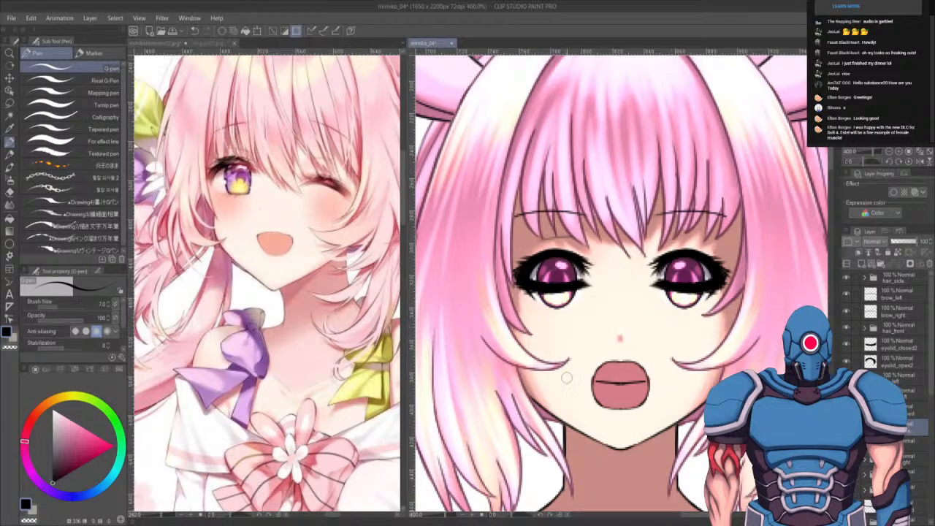
# - Nudge the eyelid_closed2 lines slightly downward to align with the character's left eye
pyautogui.press('k')
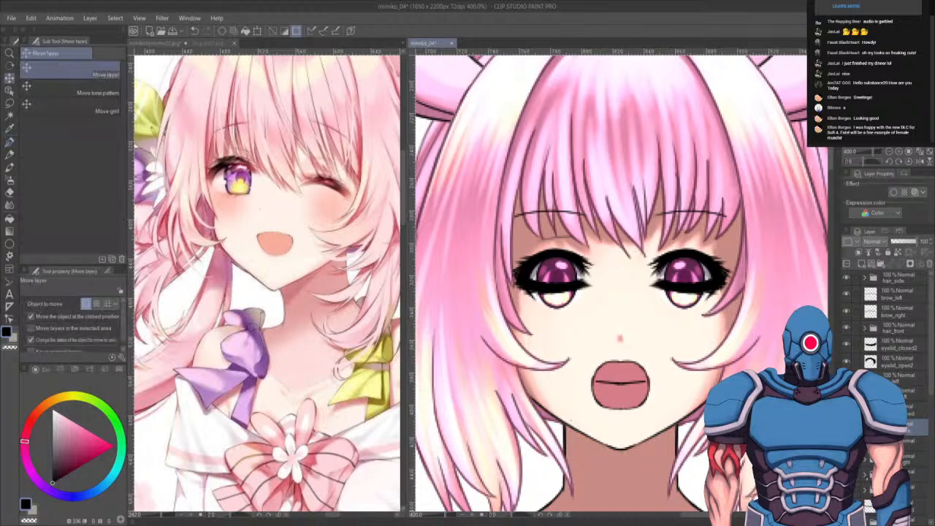
pyautogui.click(894, 410)
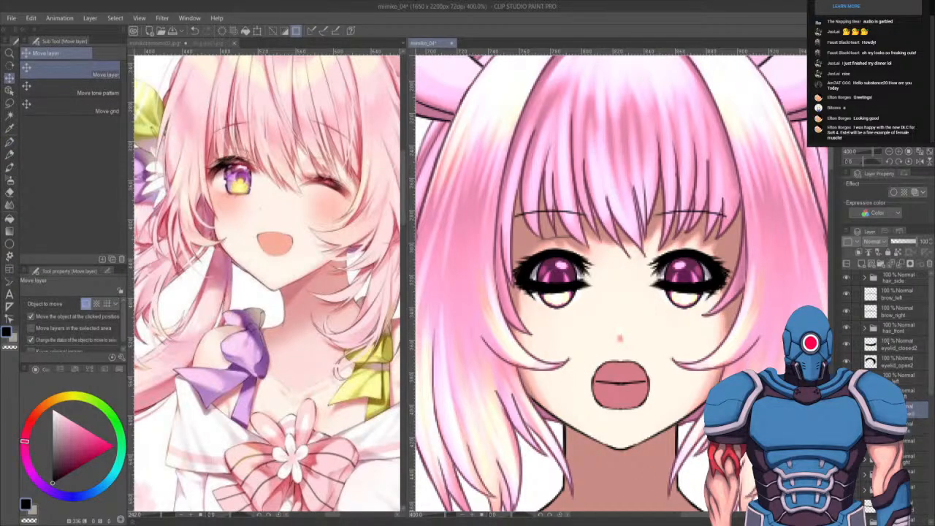
pyautogui.keyDown('ctrl'); pyautogui.click(888, 342); pyautogui.keyUp('ctrl')
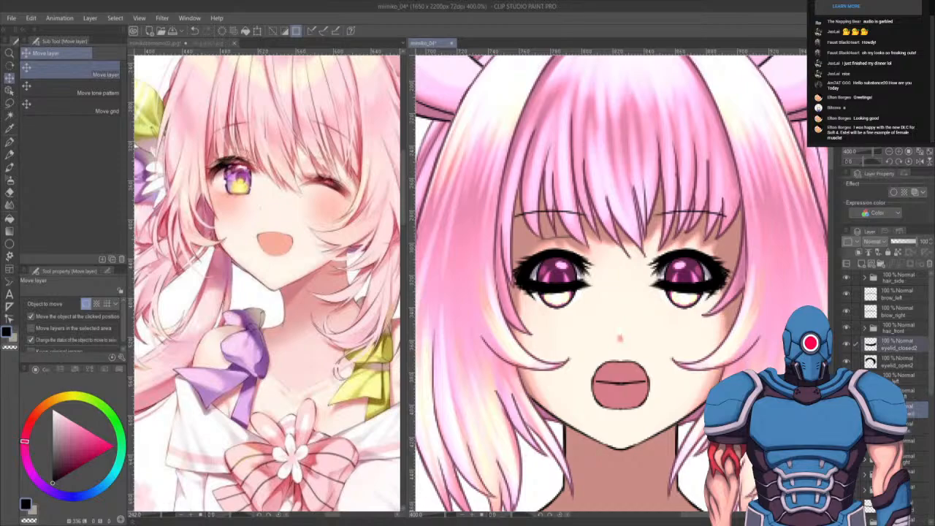
pyautogui.moveTo(621, 287); pyautogui.dragTo(621, 302)
pyautogui.hotkey('shift', 'Up')
pyautogui.press('Down')
pyautogui.press('Down')
pyautogui.press('Down')
pyautogui.press('Down')
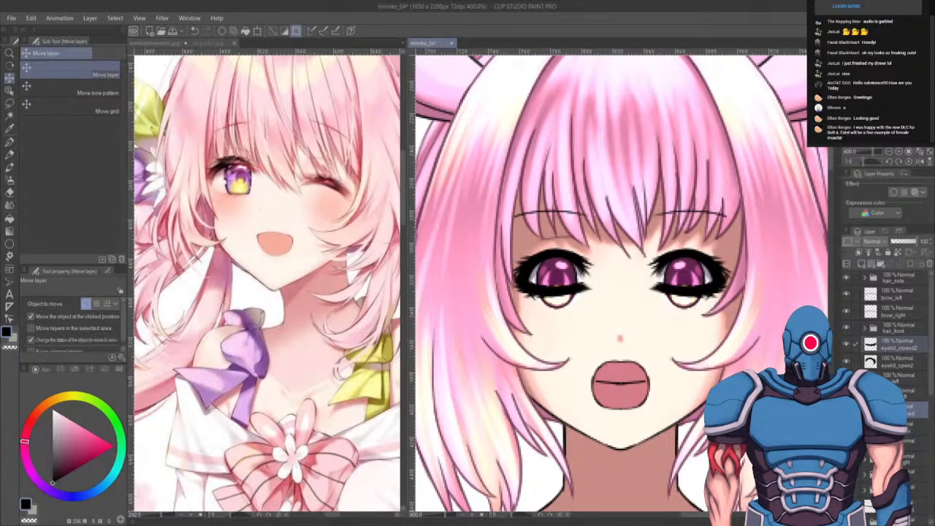
# - Preview the closed-eye expression by hiding the open eye and mouth layers, then show the open eyes again
pyautogui.scroll(-5, 667, 345)
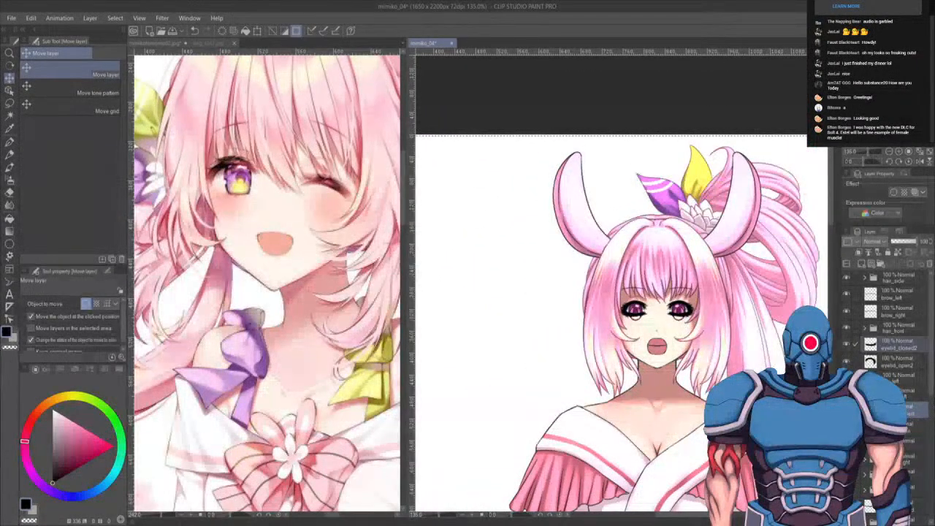
pyautogui.moveTo(846, 362); pyautogui.dragTo(846, 395)
pyautogui.moveTo(846, 428); pyautogui.dragTo(846, 461)
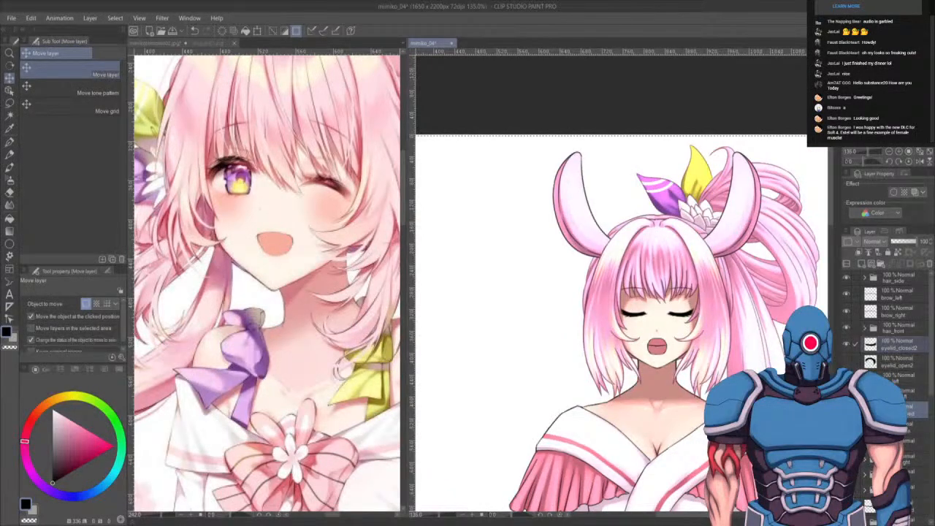
pyautogui.click(846, 491)
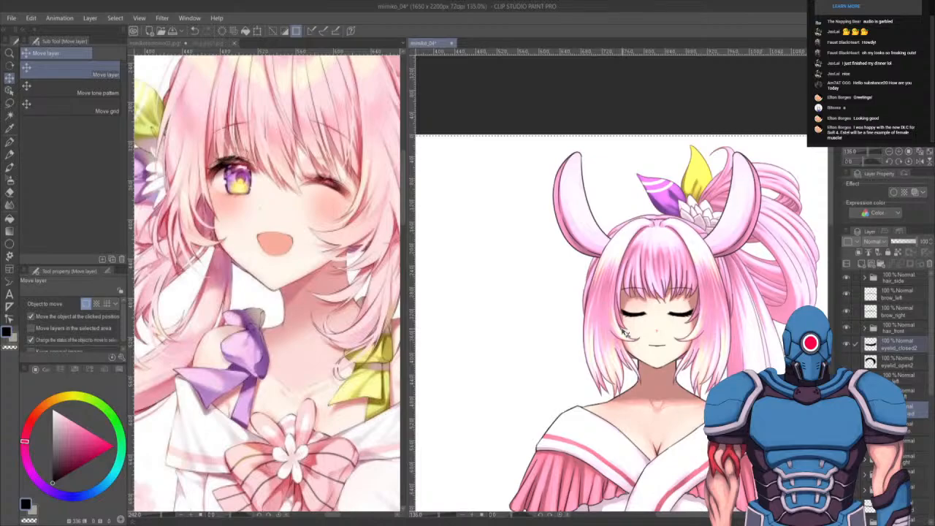
pyautogui.hotkey('shift', 'Up')
pyautogui.hotkey('shift', 'Down')
pyautogui.press('Up')
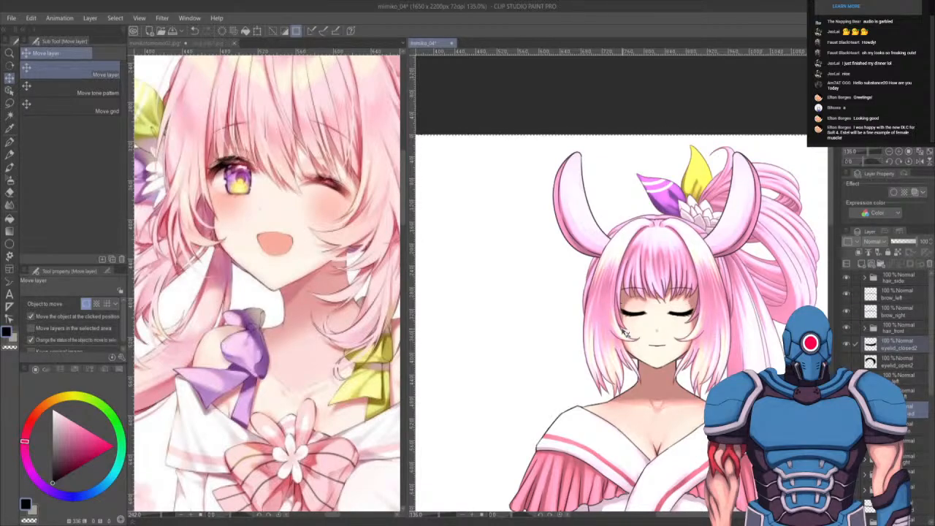
pyautogui.press('Up')
pyautogui.press('Down')
pyautogui.hotkey('ctrl', 'd')
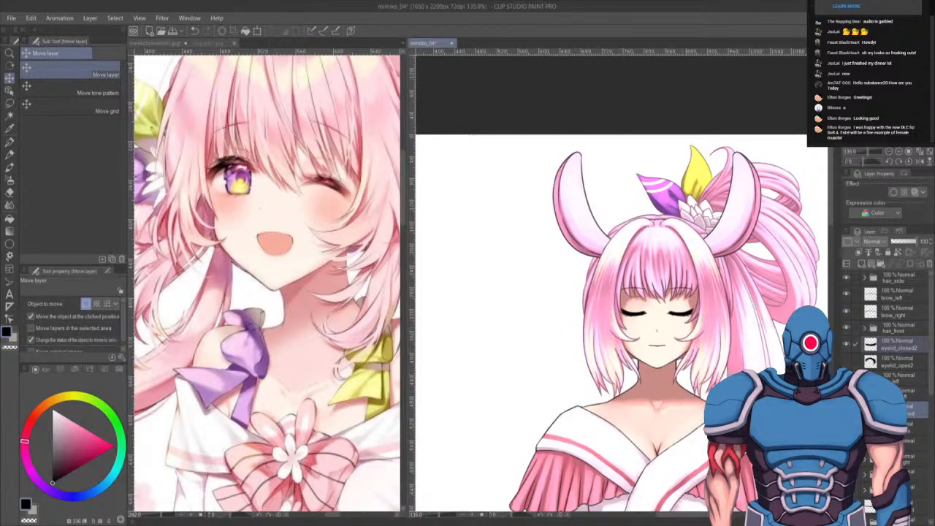
pyautogui.click(847, 363)
pyautogui.click(847, 427)
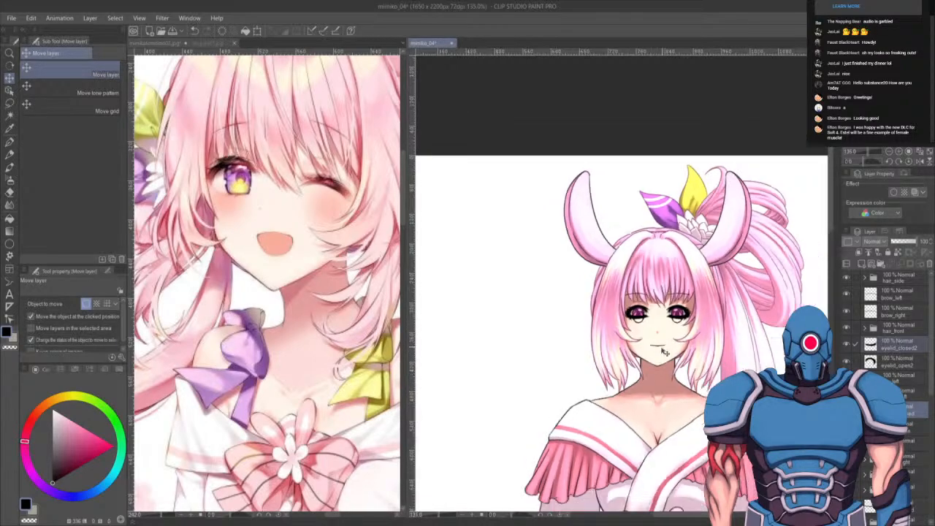
# - Zoom out to review the whole figure in the kimono
pyautogui.scroll(-4, 658, 343)
pyautogui.scroll(-2, 887, 344)
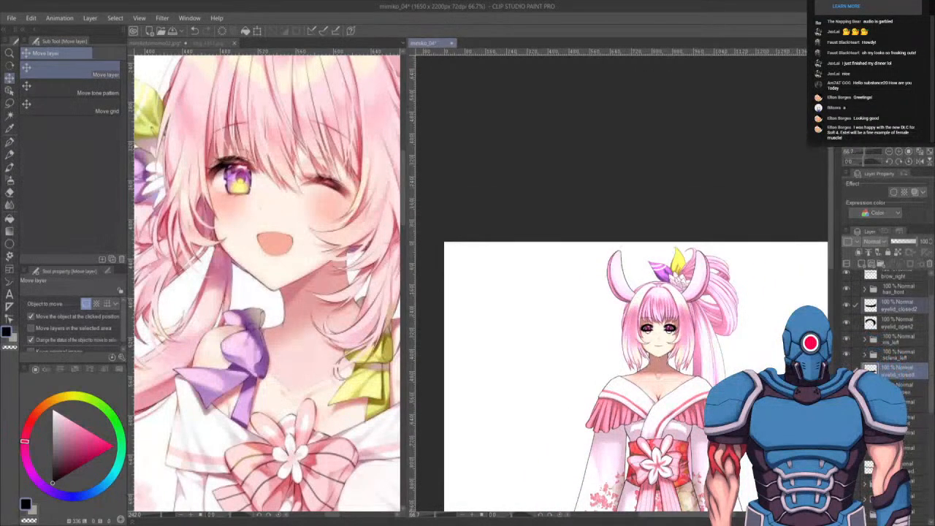
pyautogui.scroll(-5, 679, 329)
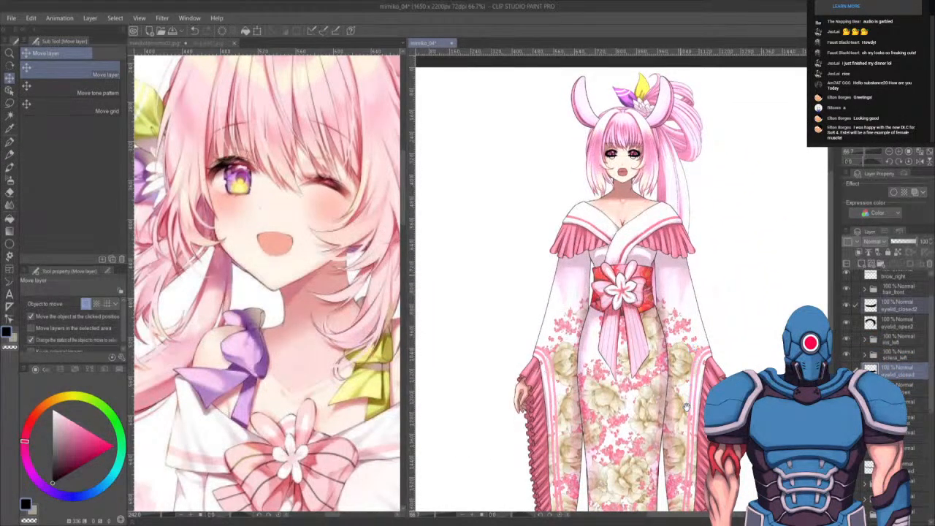
pyautogui.scroll(-5, 686, 407)
pyautogui.scroll(-2, 677, 253)
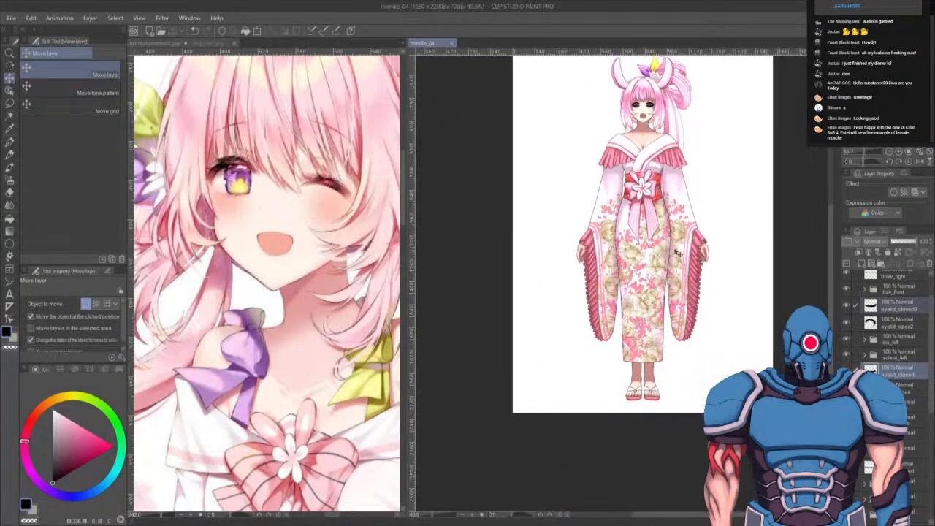
pyautogui.scroll(2, 677, 253)
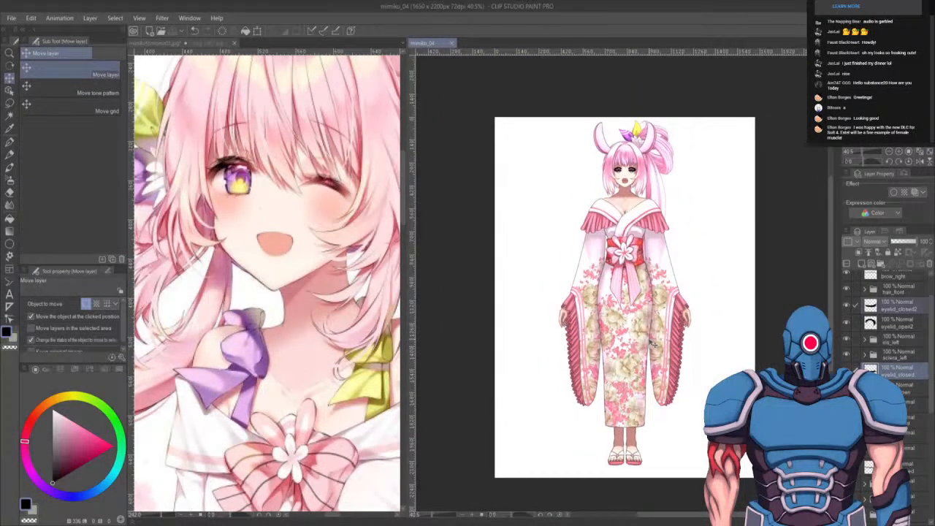
pyautogui.scroll(2, 884, 374)
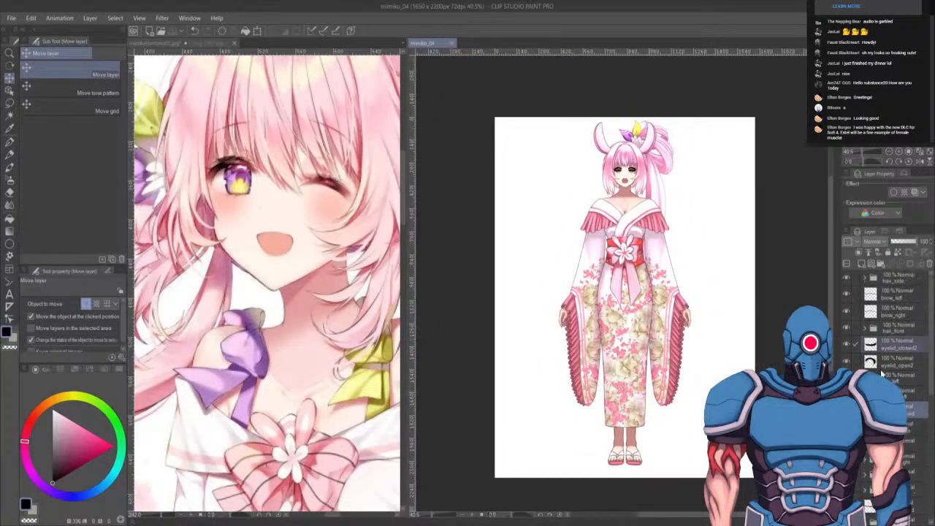
pyautogui.scroll(5, 883, 374)
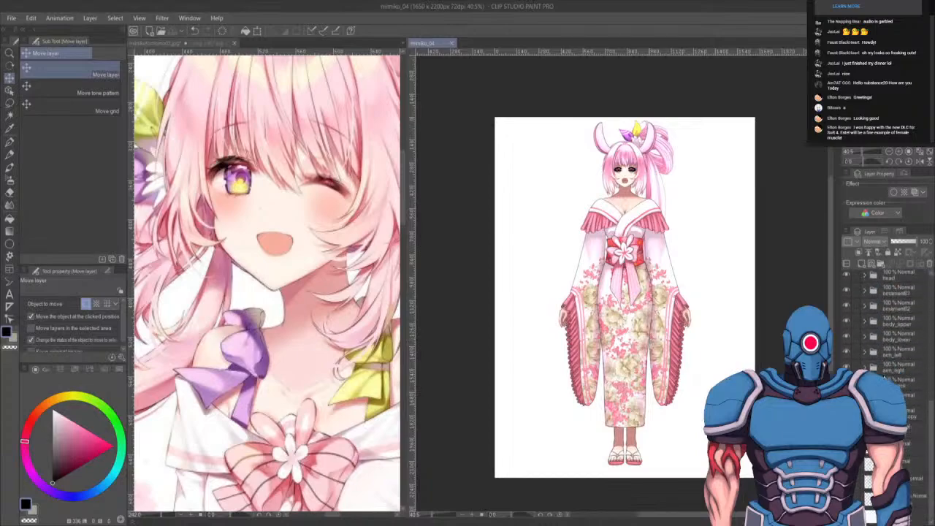
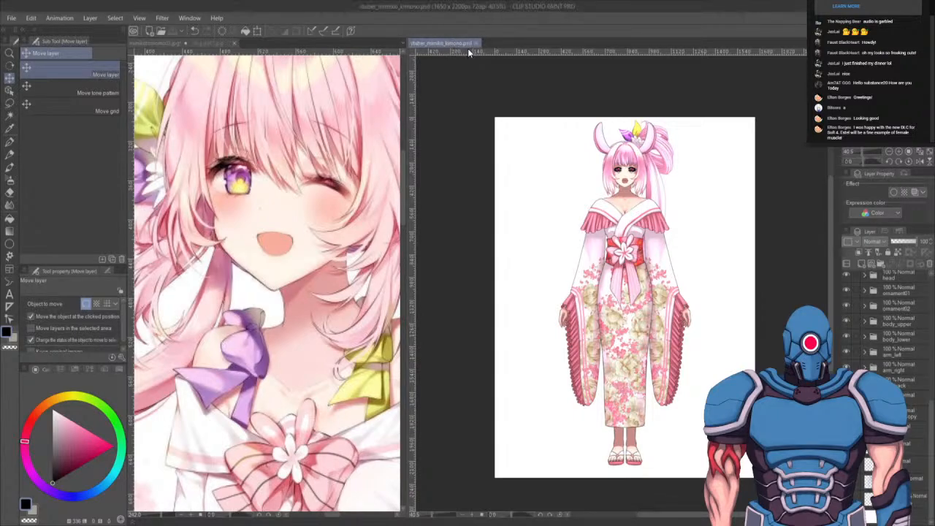
# - Merge each of the lowest layer folders in the layer list into a single layer, working upward
pyautogui.click(918, 412)
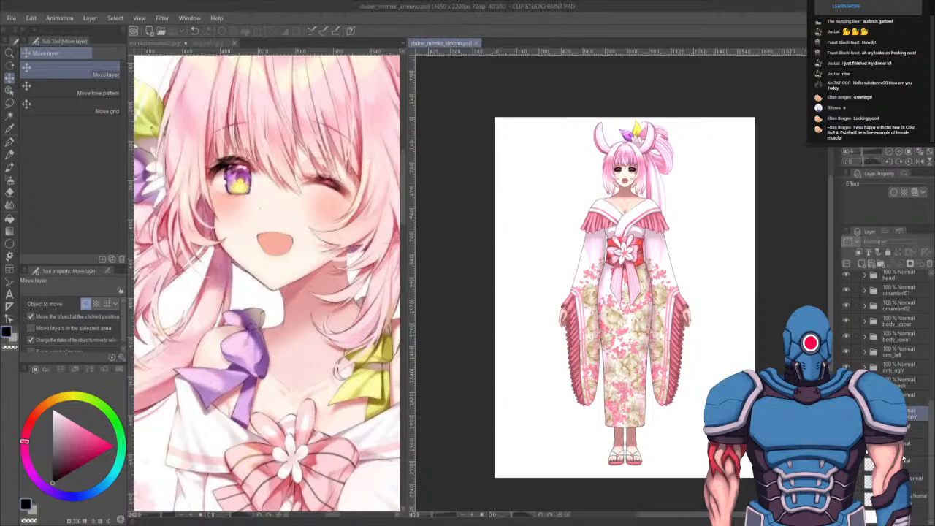
pyautogui.click(930, 261)
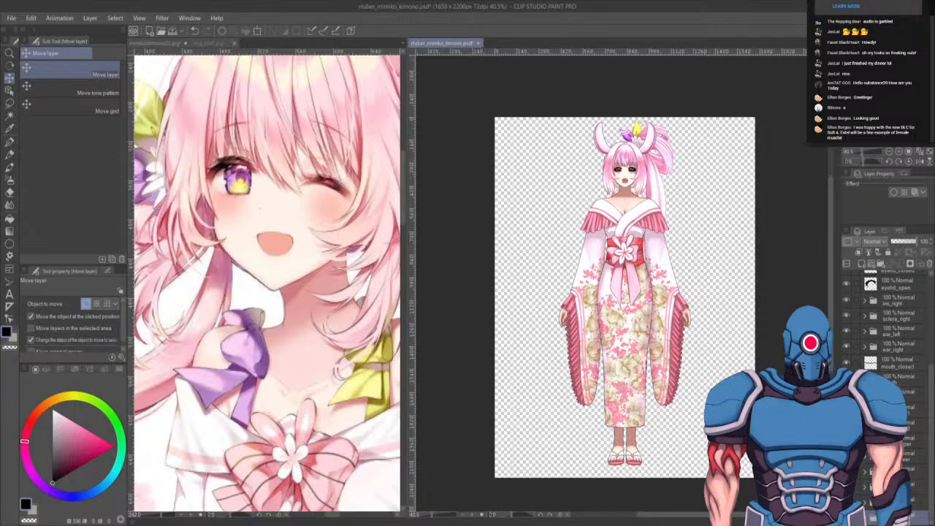
pyautogui.click(918, 501)
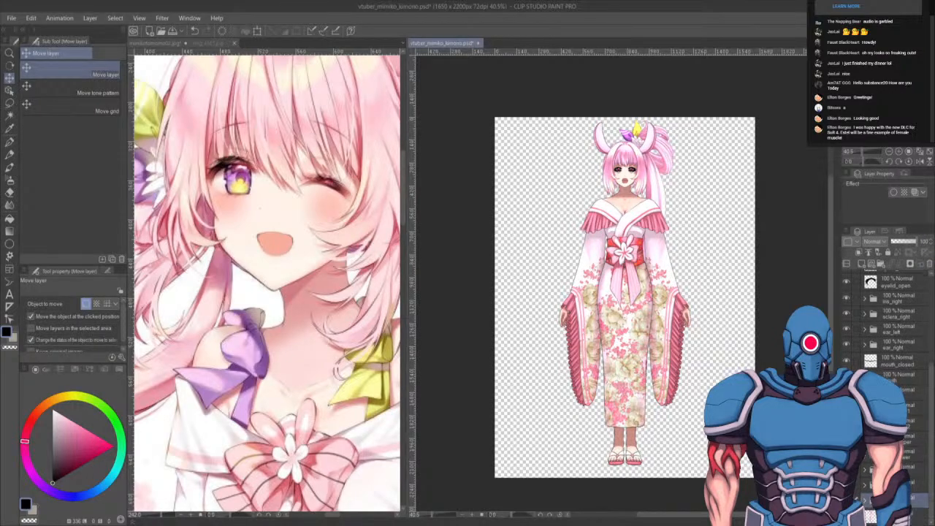
pyautogui.hotkey('shift', 'alt', 'e')
pyautogui.click(918, 485)
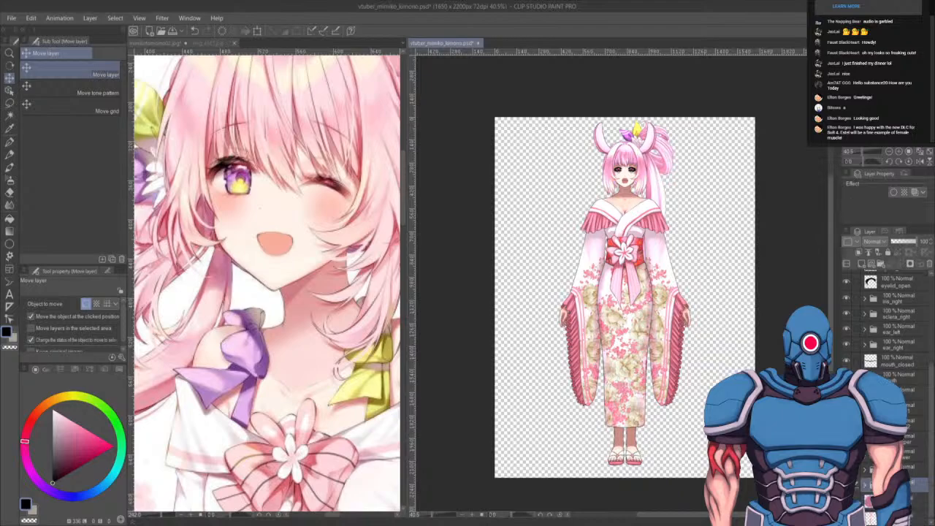
pyautogui.hotkey('shift', 'alt', 'e')
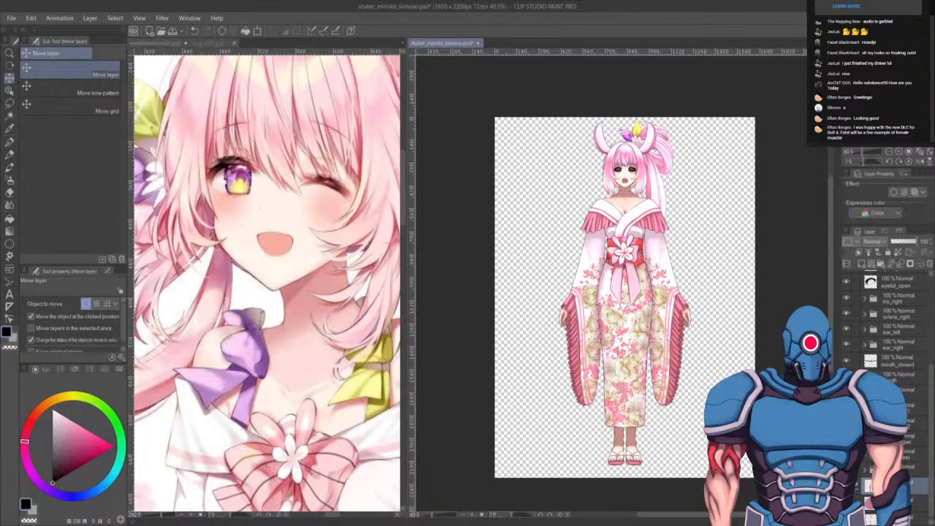
pyautogui.click(919, 469)
pyautogui.hotkey('shift', 'alt', 'e')
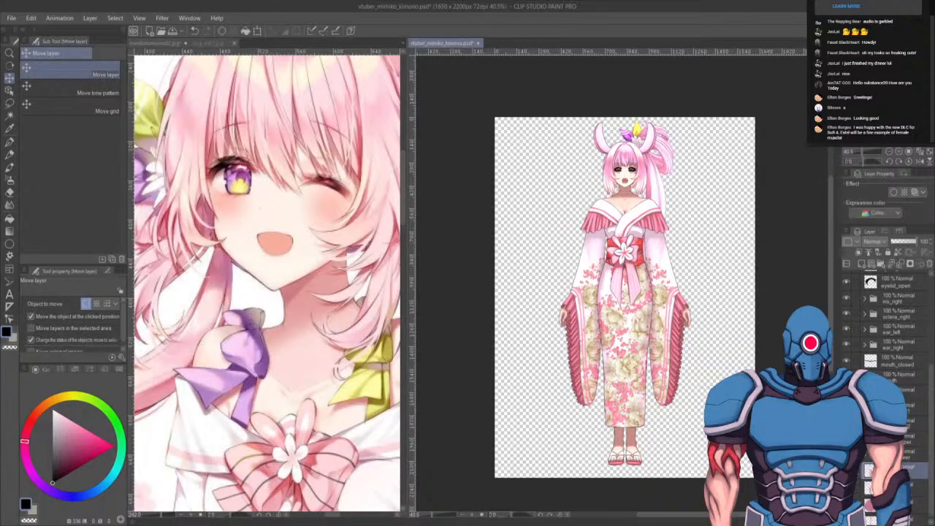
pyautogui.click(917, 452)
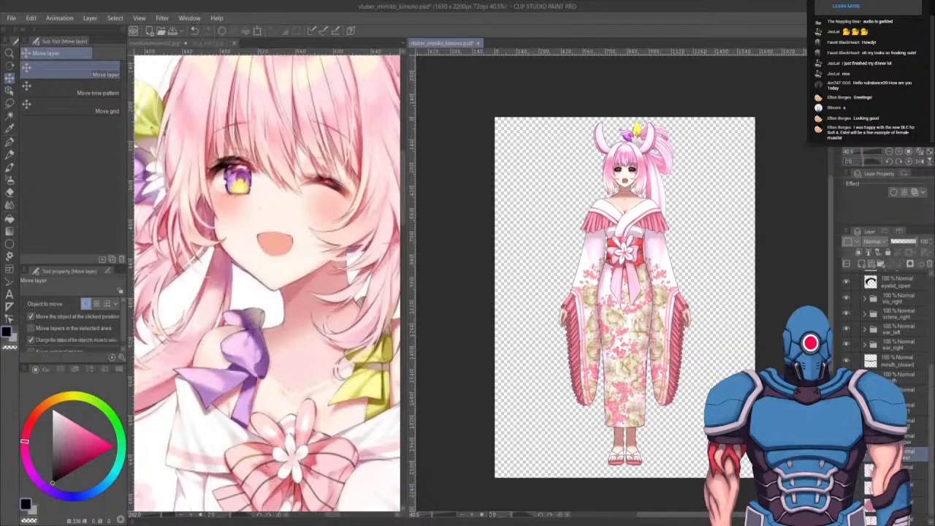
pyautogui.hotkey('shift', 'alt', 'e')
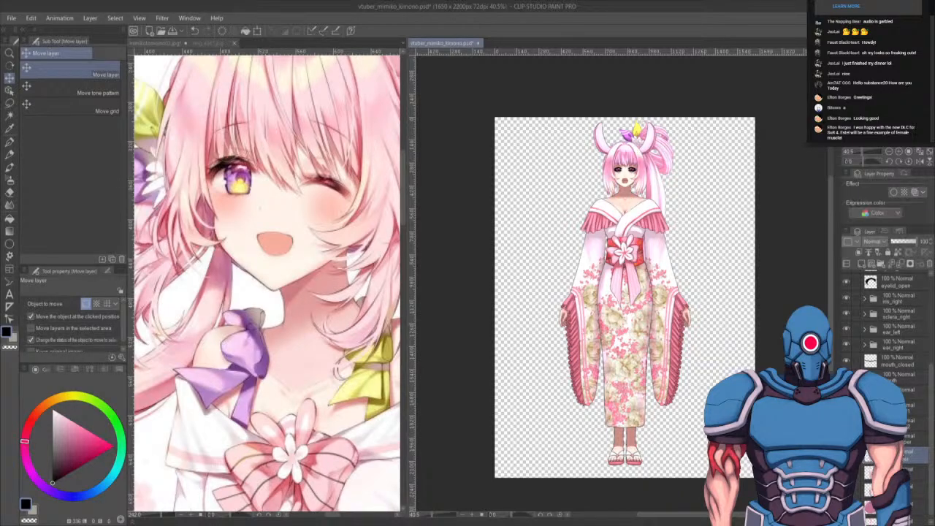
pyautogui.click(917, 438)
pyautogui.hotkey('shift', 'alt', 'e')
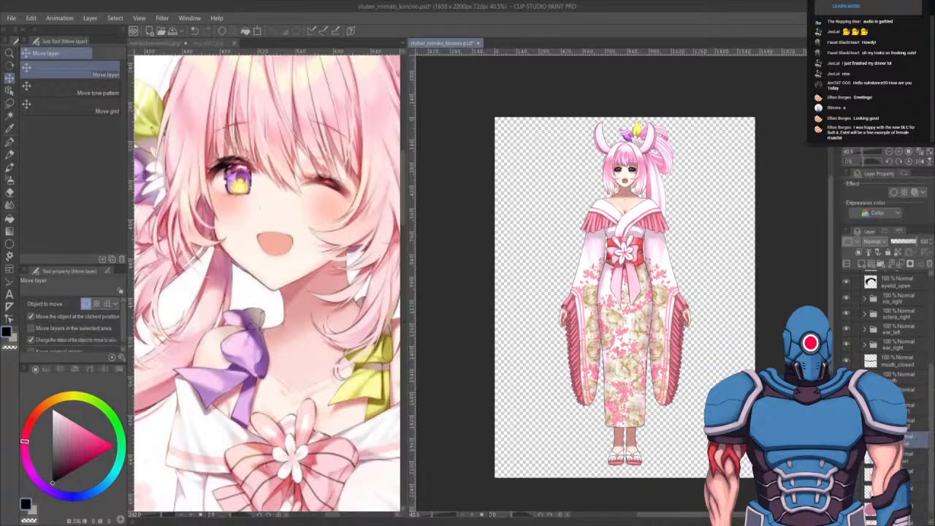
# - Merge the next layer folders upward, up to the mouth_closed and ear_right layers, into single layers
pyautogui.click(900, 422)
pyautogui.hotkey('shift', 'alt', 'e')
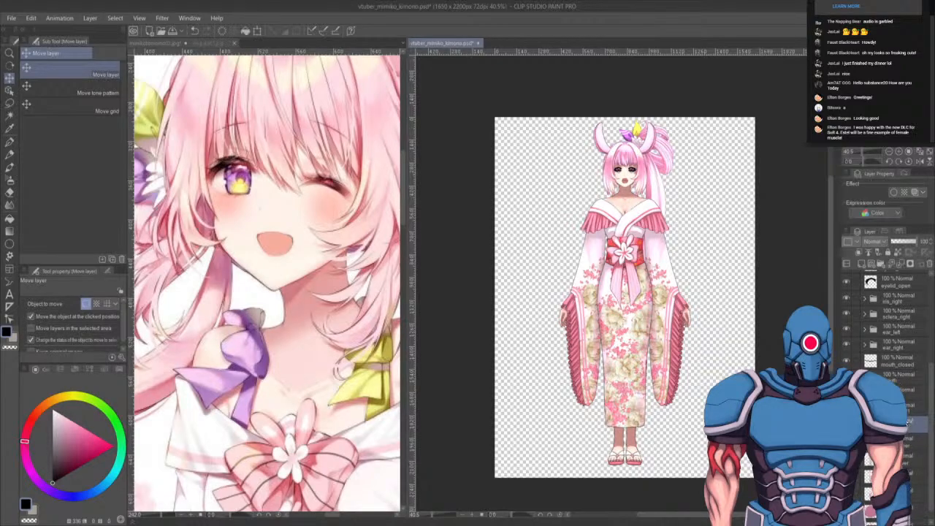
pyautogui.click(899, 406)
pyautogui.hotkey('shift', 'alt', 'e')
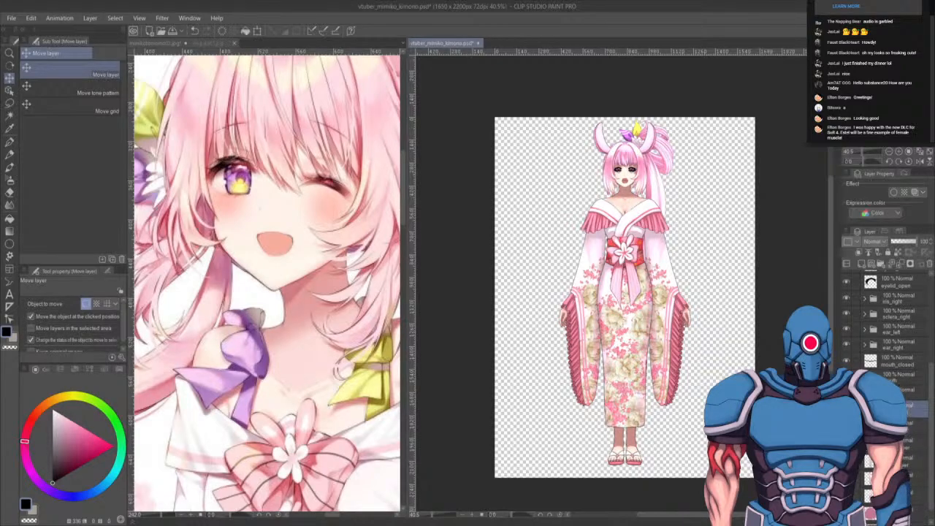
pyautogui.click(899, 390)
pyautogui.hotkey('shift', 'alt', 'e')
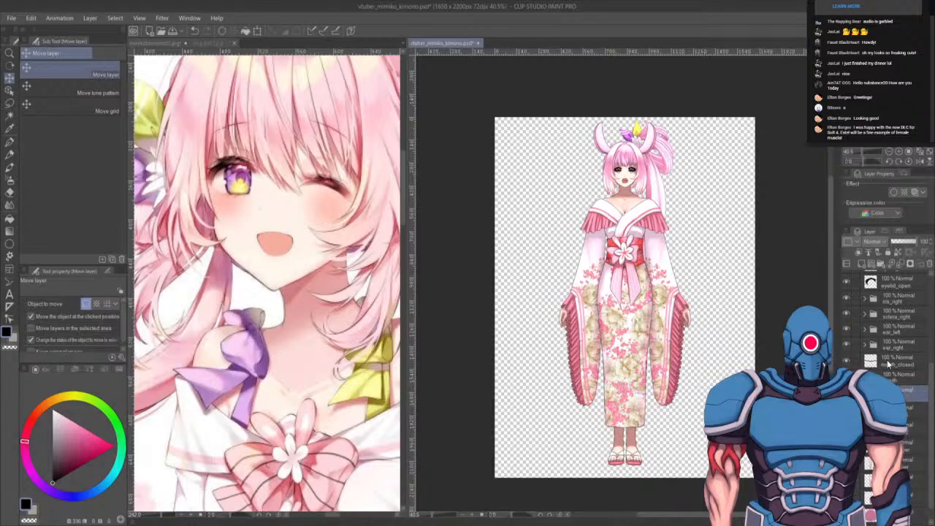
pyautogui.click(895, 374)
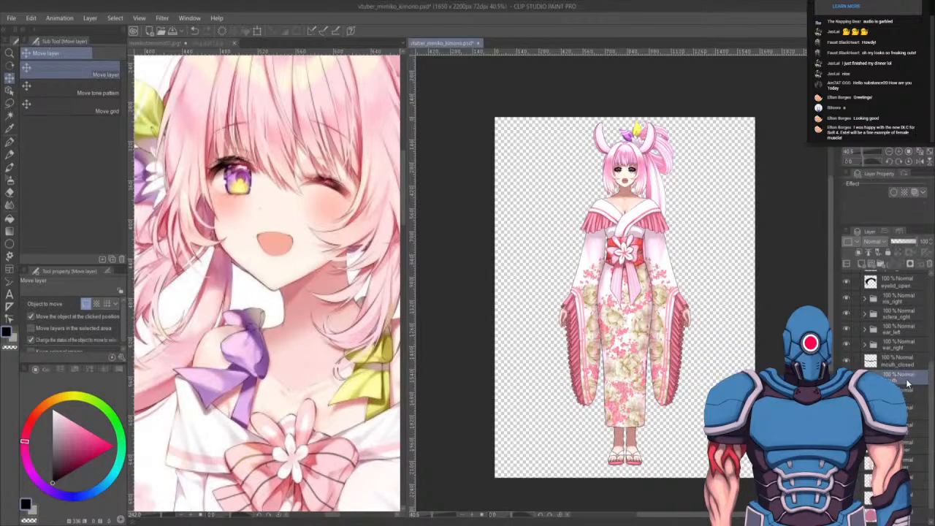
pyautogui.hotkey('shift', 'alt', 'e')
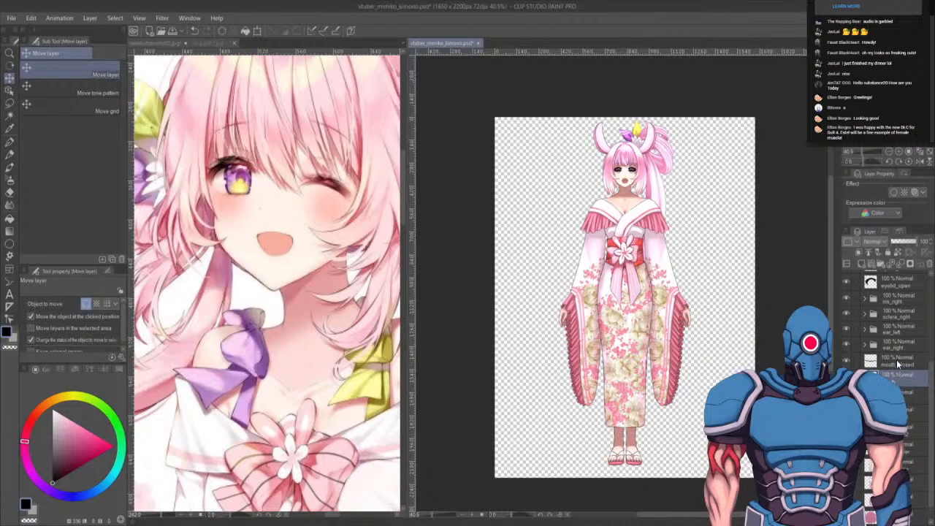
pyautogui.click(896, 360)
pyautogui.click(894, 345)
pyautogui.hotkey('shift', 'alt', 'e')
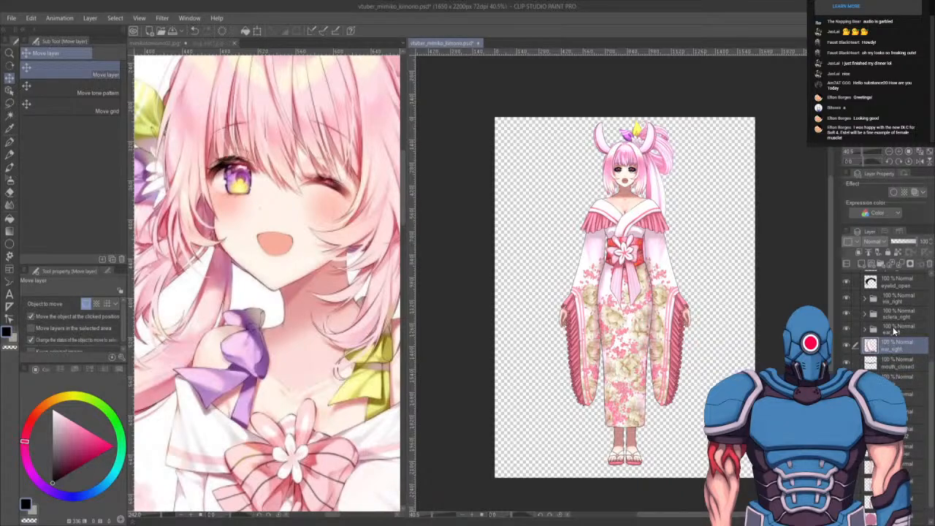
# - Merge the ear_left, sclera_right and iris_right folders into single layers
pyautogui.click(893, 328)
pyautogui.hotkey('shift', 'alt', 'e')
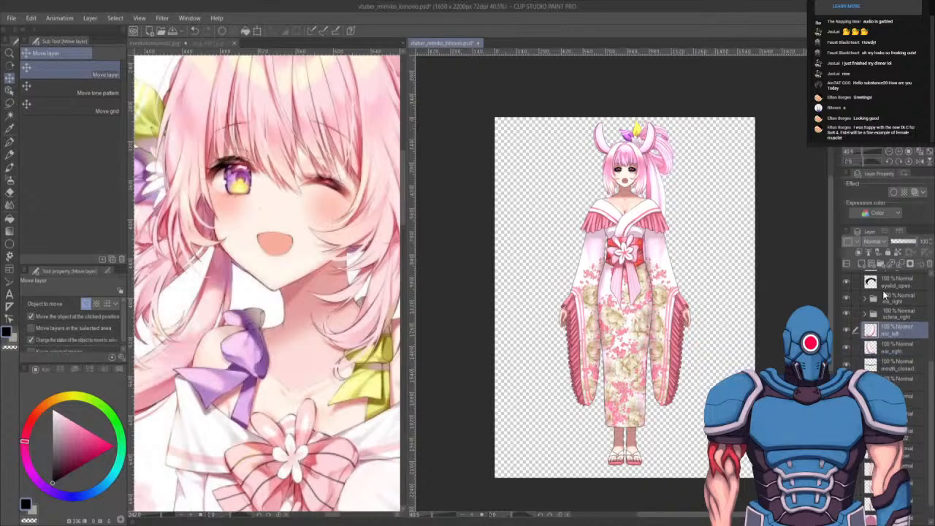
pyautogui.click(895, 314)
pyautogui.hotkey('shift', 'alt', 'e')
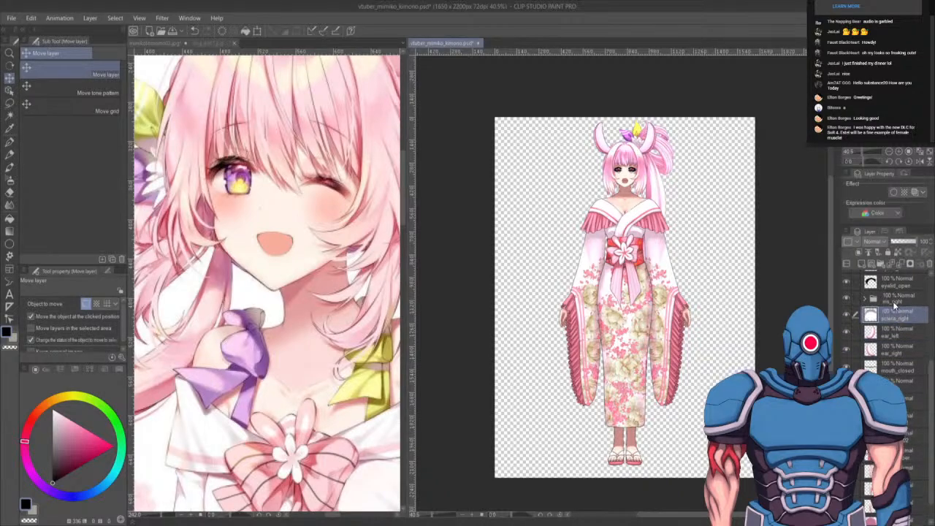
pyautogui.click(892, 300)
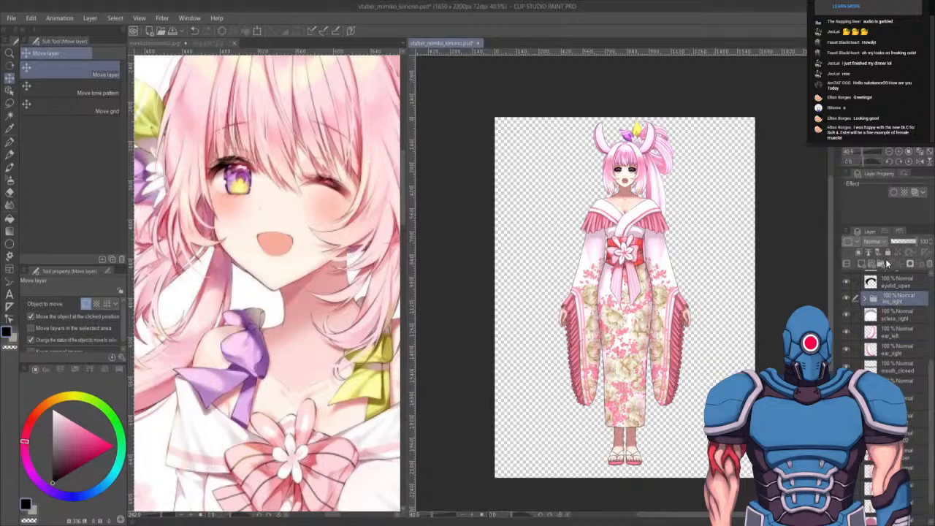
pyautogui.hotkey('shift', 'alt', 'e')
# - Merge the sclera_left, iris_left, hair_front and hair_side folders higher in the list into single layers
pyautogui.scroll(5, 909, 358)
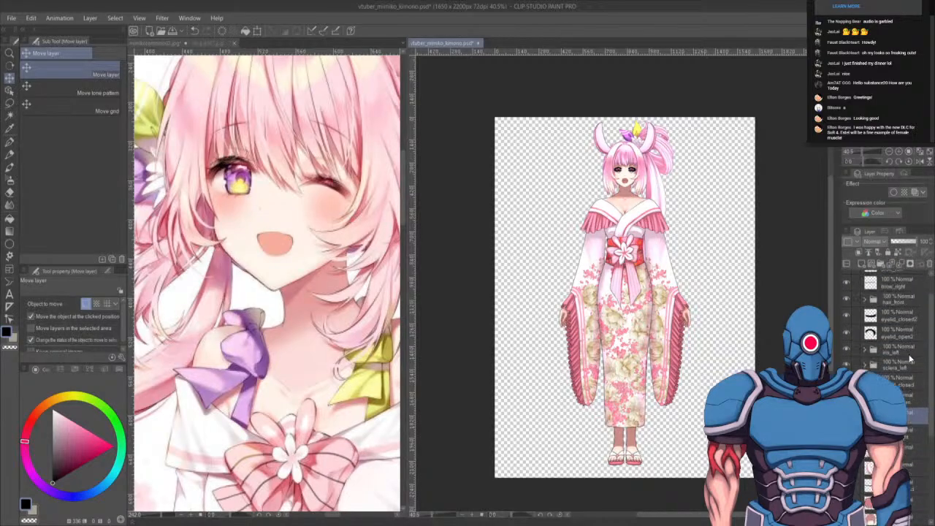
pyautogui.click(906, 367)
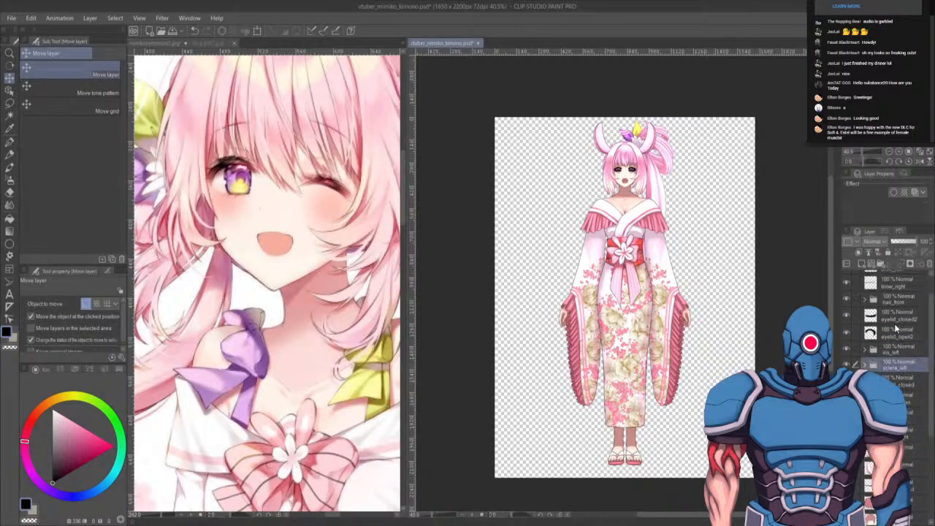
pyautogui.hotkey('shift', 'alt', 'e')
pyautogui.click(900, 351)
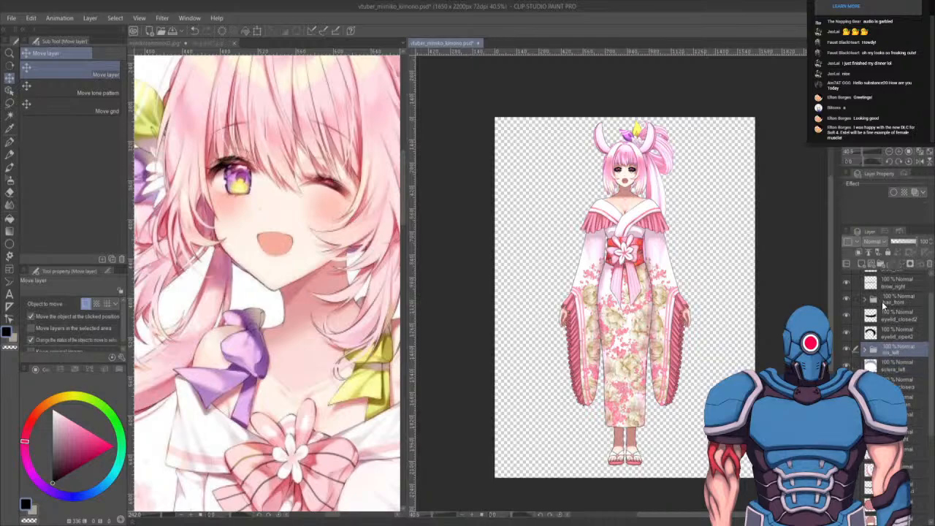
pyautogui.hotkey('shift', 'alt', 'e')
pyautogui.click(889, 298)
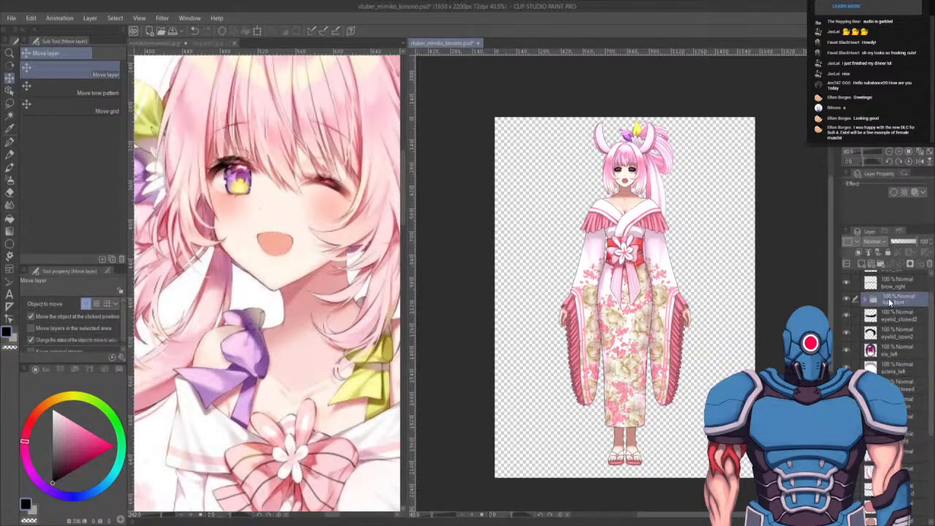
pyautogui.hotkey('shift', 'alt', 'e')
pyautogui.scroll(1, 889, 290)
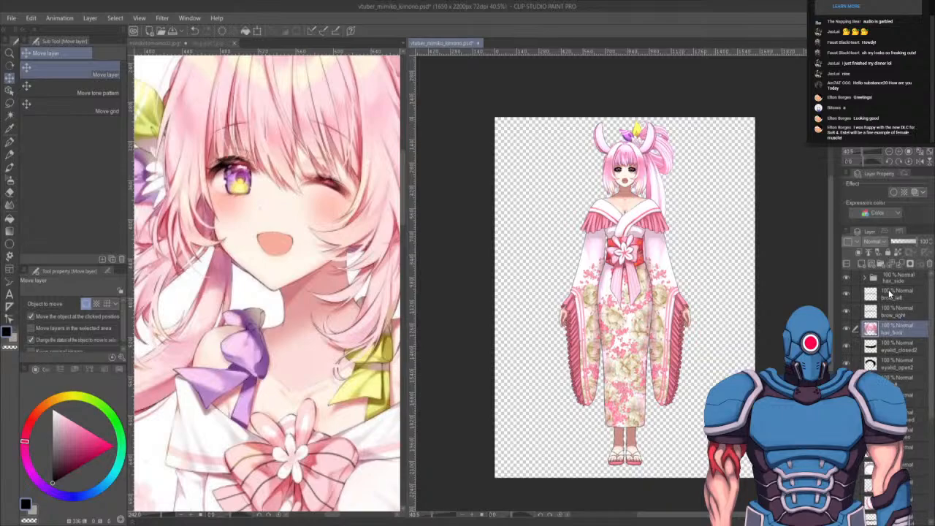
pyautogui.click(889, 276)
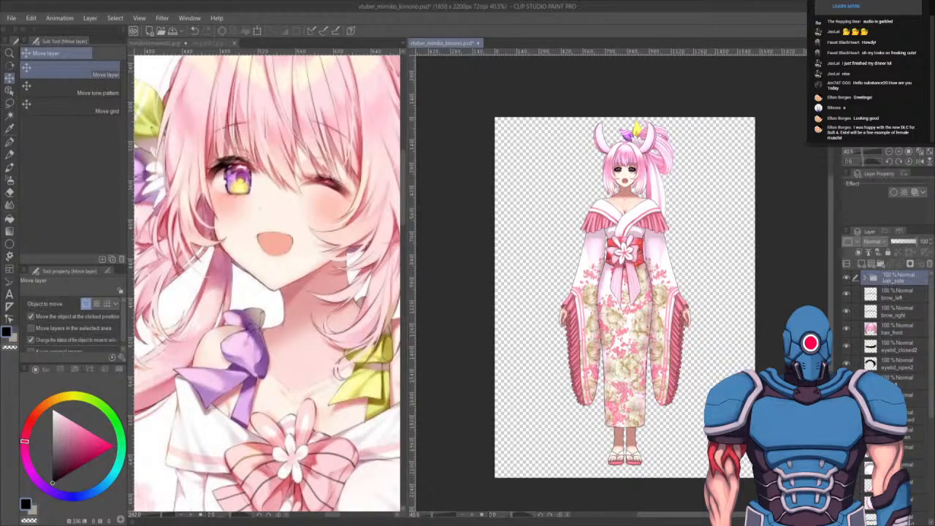
pyautogui.hotkey('shift', 'alt', 'e')
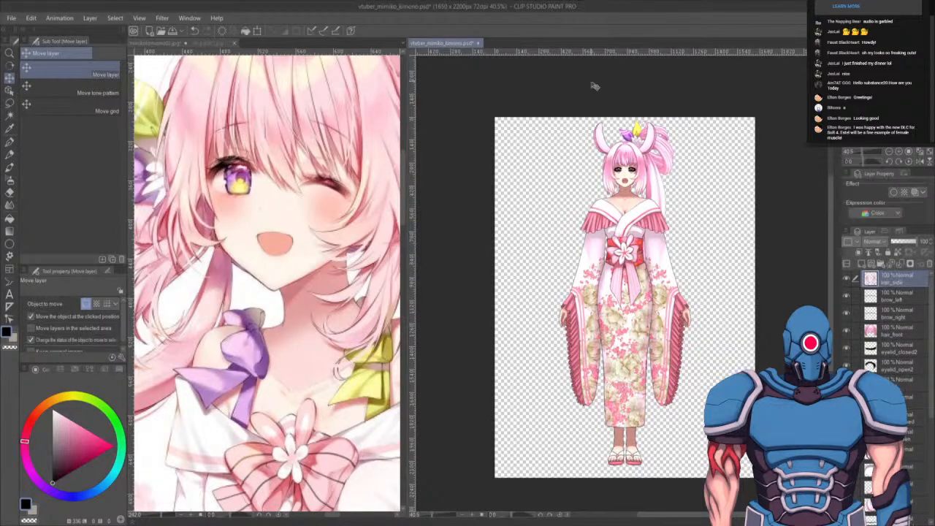
# - Zoom in and out on the canvas to inspect the kimono character
pyautogui.scroll(2, 684, 220)
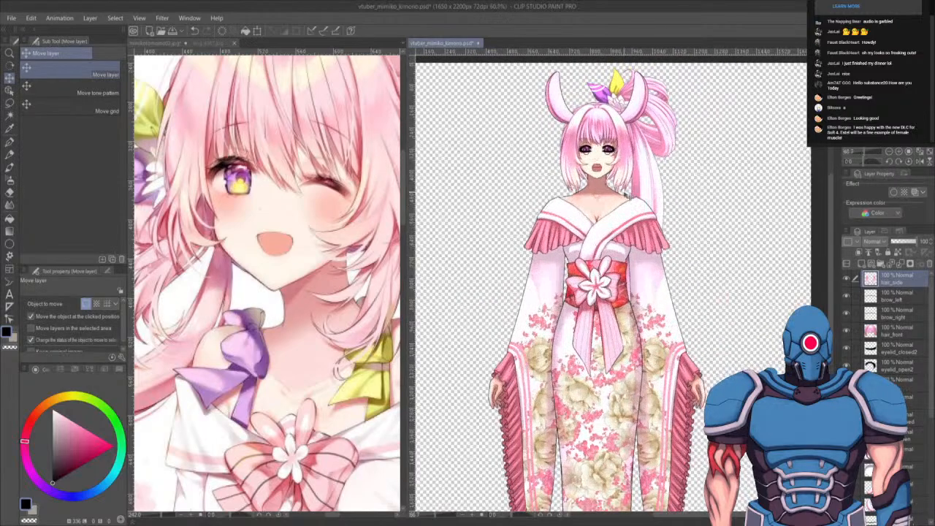
pyautogui.scroll(3, 614, 204)
pyautogui.scroll(-6, 605, 211)
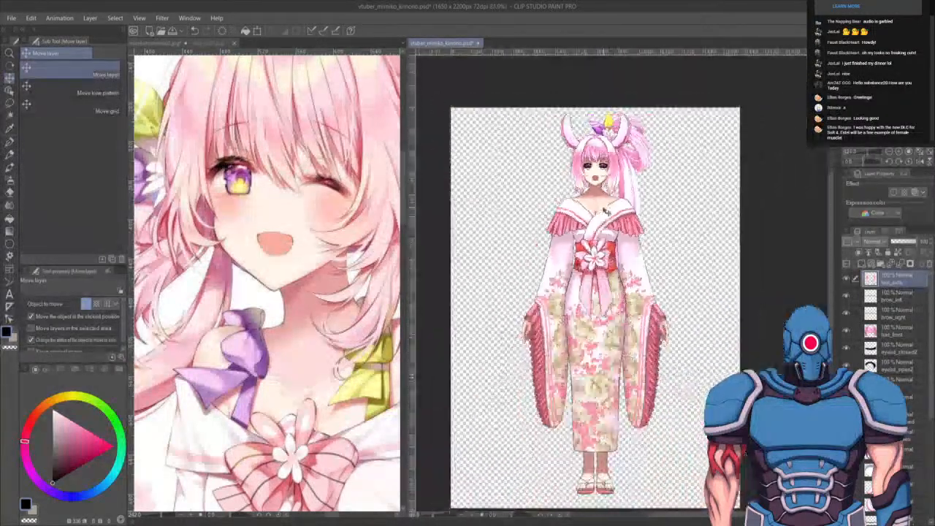
pyautogui.scroll(-1, 605, 211)
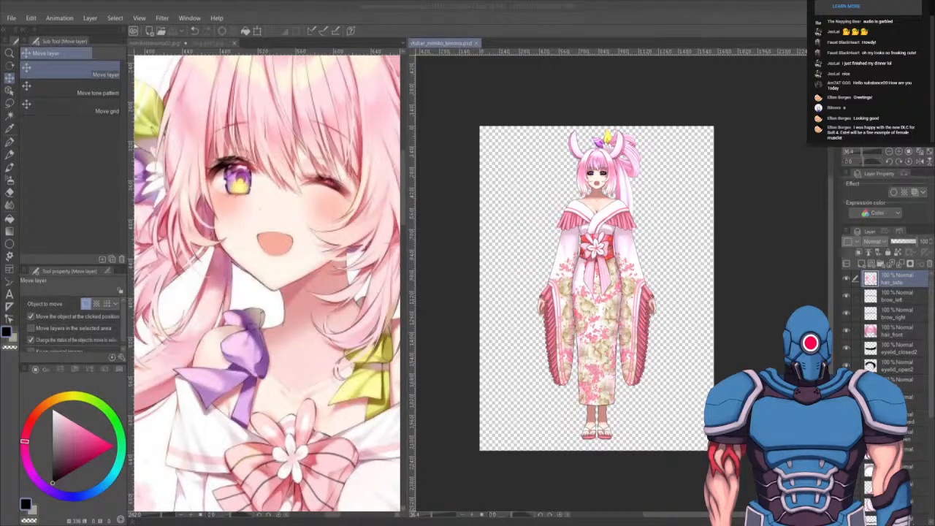
# - Switch to Cubism Editor and close the two previously open model documents
pyautogui.hotkey('alt', 'Tab')
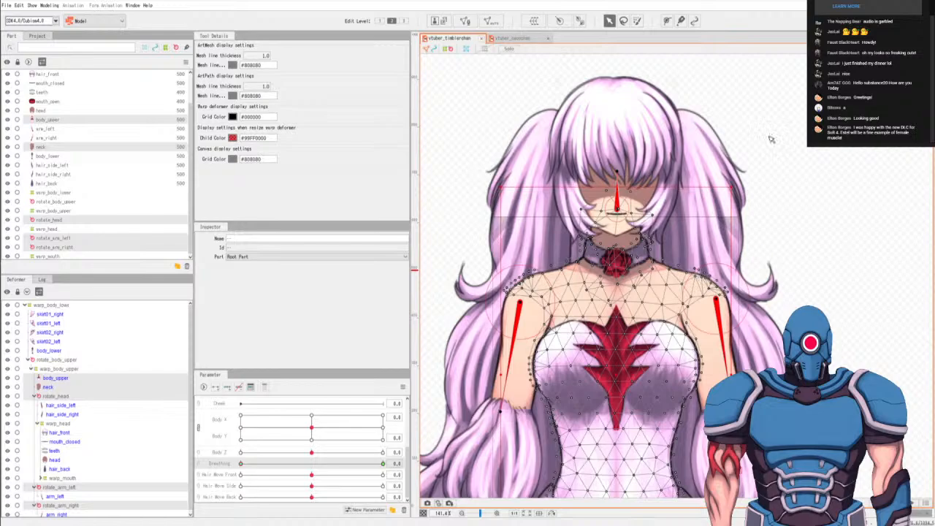
pyautogui.hotkey('ctrl', 'w')
pyautogui.moveTo(667, 231); pyautogui.dragTo(586, 249)
pyautogui.scroll(10, 575, 224)
pyautogui.scroll(-10, 574, 225)
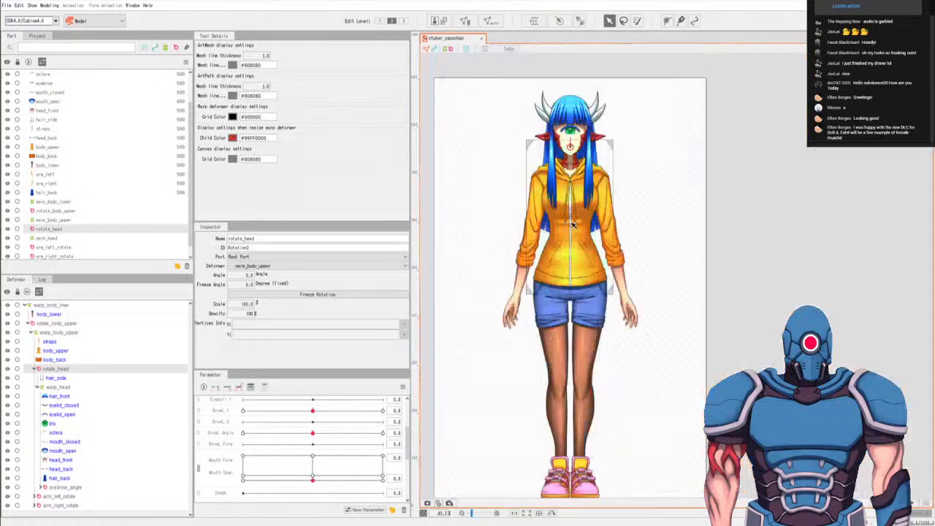
pyautogui.scroll(10, 573, 219)
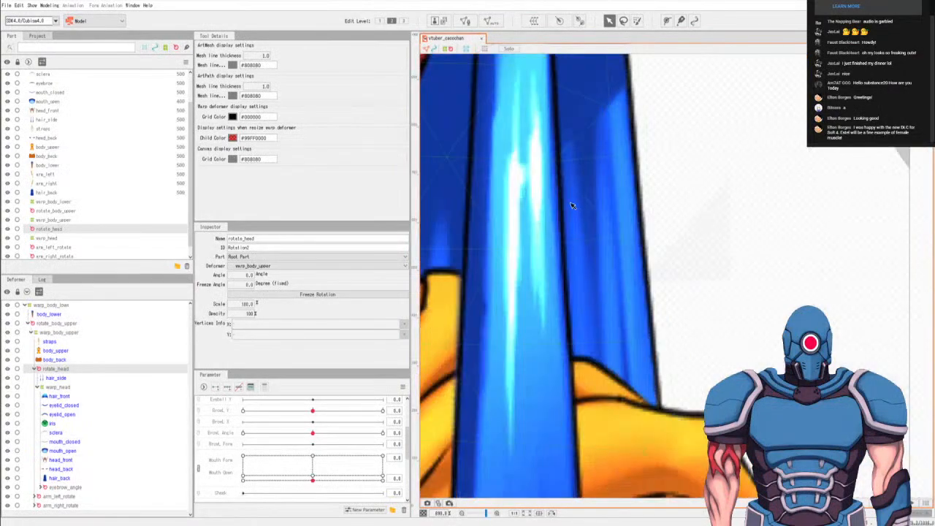
pyautogui.scroll(-10, 573, 206)
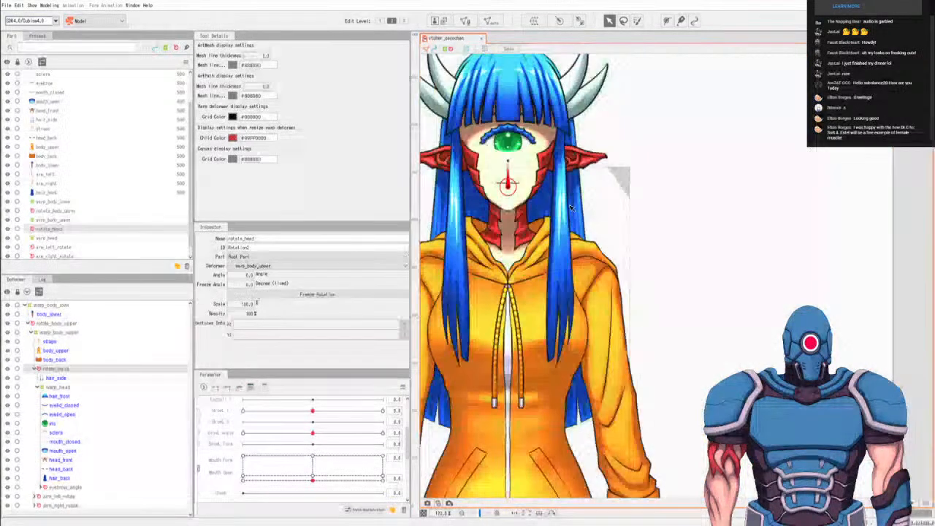
pyautogui.click(482, 40)
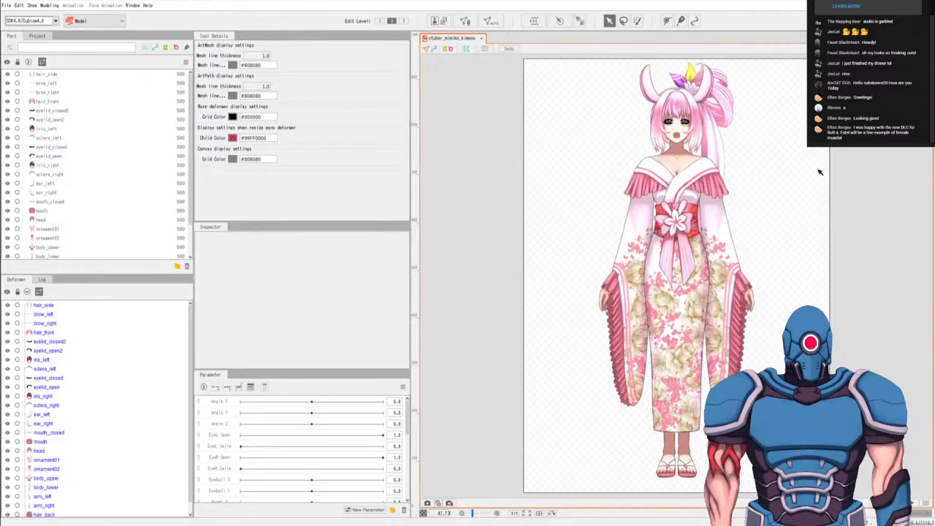
# - Select all parts of the kimono model on the canvas
pyautogui.hotkey('ctrl', 'a')
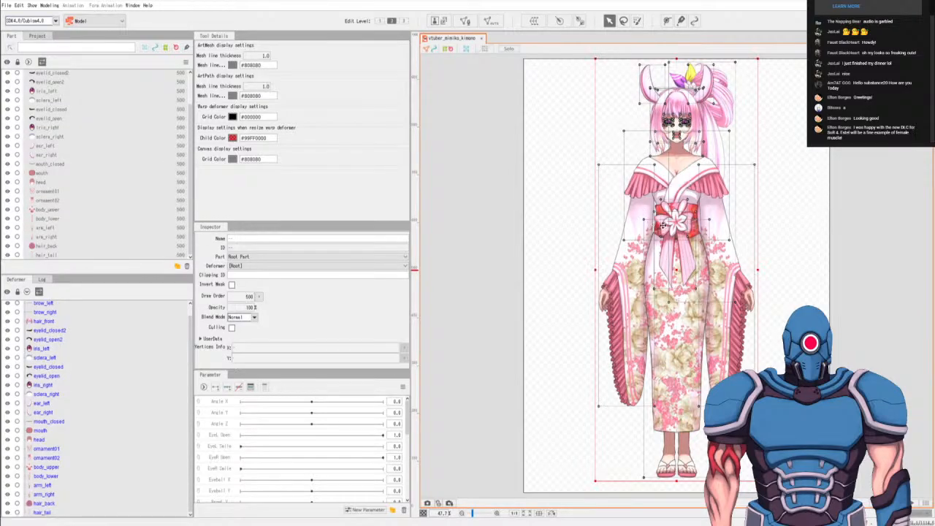
pyautogui.scroll(4, 629, 203)
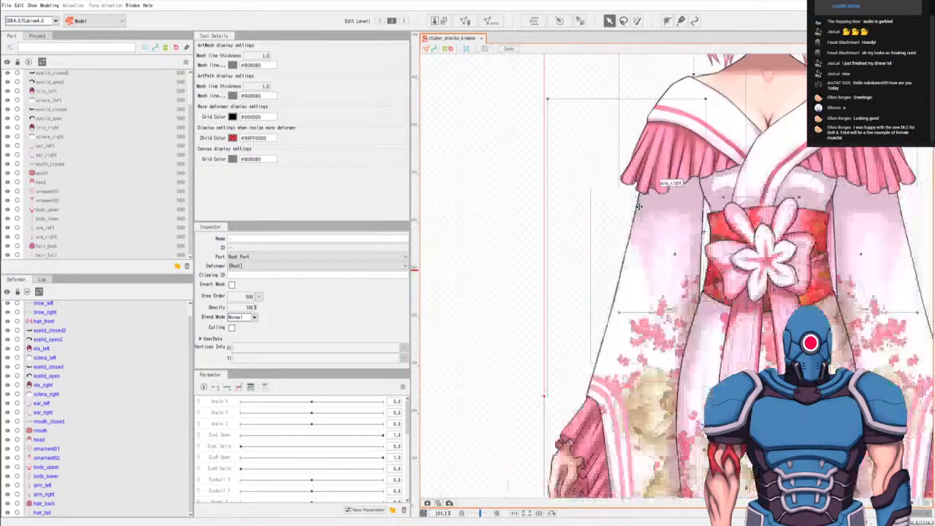
# - Zoom in and out and pan across the kimono model on the canvas to inspect its parts
pyautogui.scroll(3, 663, 223)
pyautogui.scroll(-7, 664, 211)
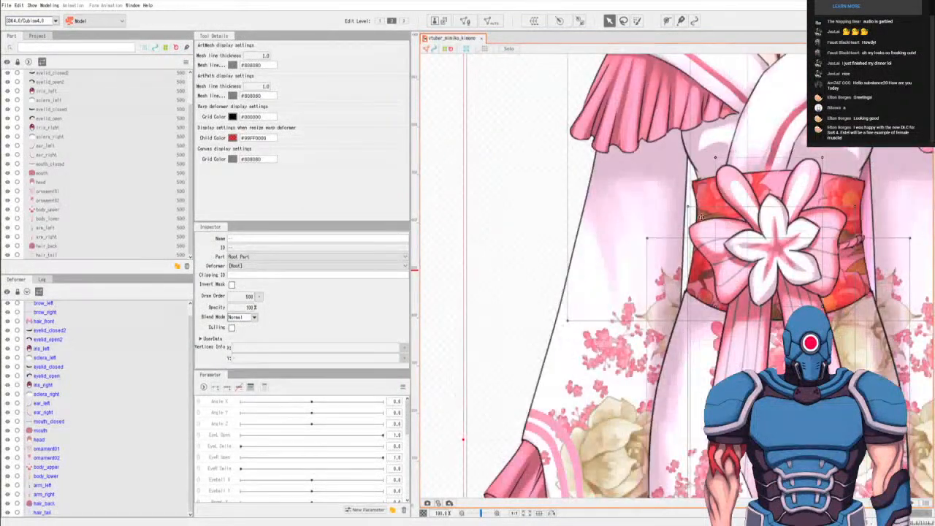
pyautogui.scroll(5, 712, 225)
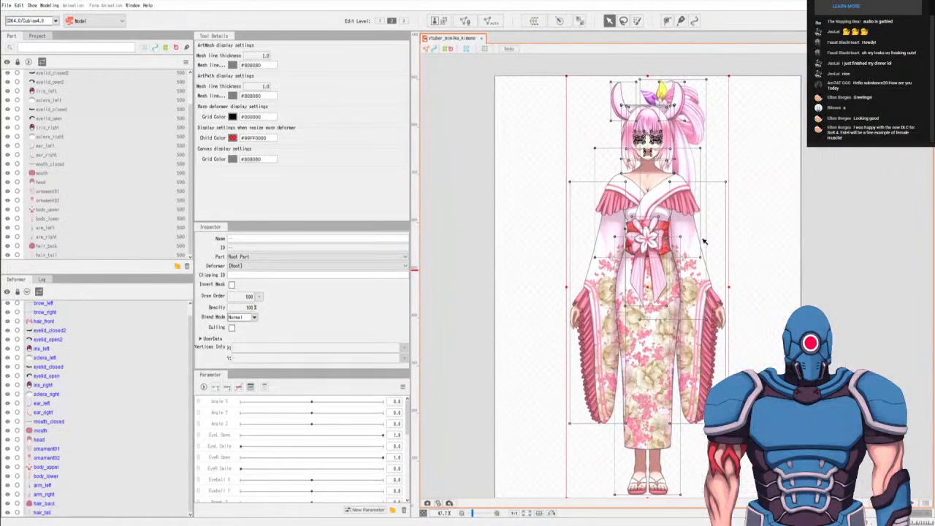
pyautogui.scroll(-4, 707, 228)
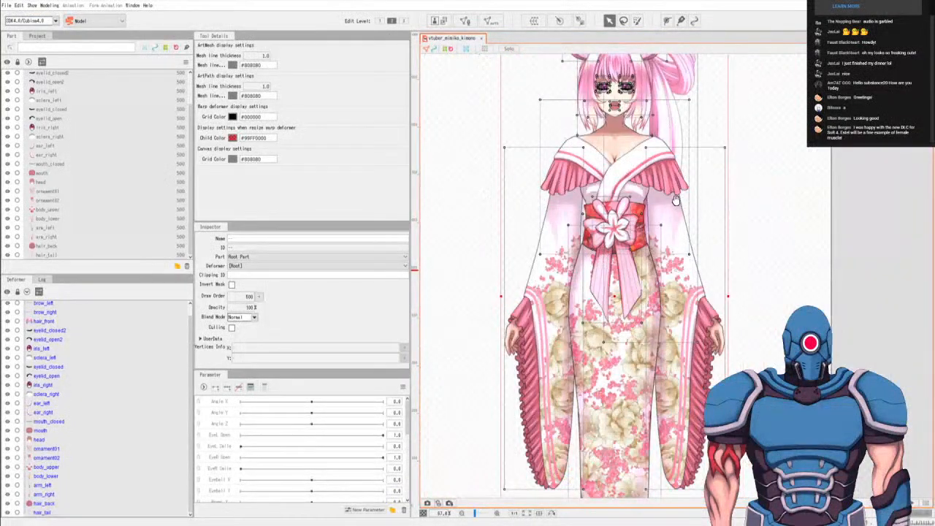
pyautogui.moveTo(676, 199); pyautogui.dragTo(679, 225)
pyautogui.scroll(-3, 677, 241)
pyautogui.scroll(2, 684, 249)
pyautogui.scroll(2, 708, 204)
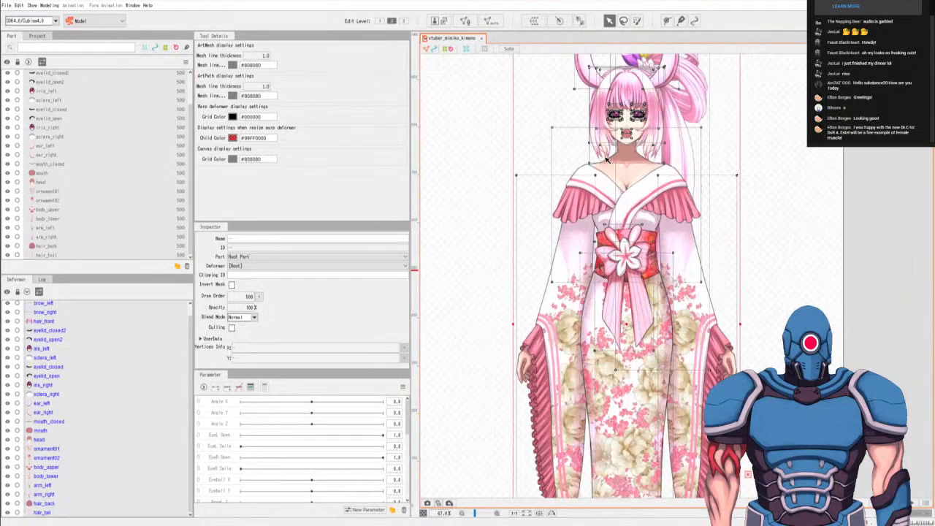
pyautogui.scroll(-2, 612, 166)
# - Select the arm_left, arm_right and body_lower parts one at a time on the canvas to inspect their meshes, then deselect
pyautogui.moveTo(586, 174); pyautogui.dragTo(631, 172)
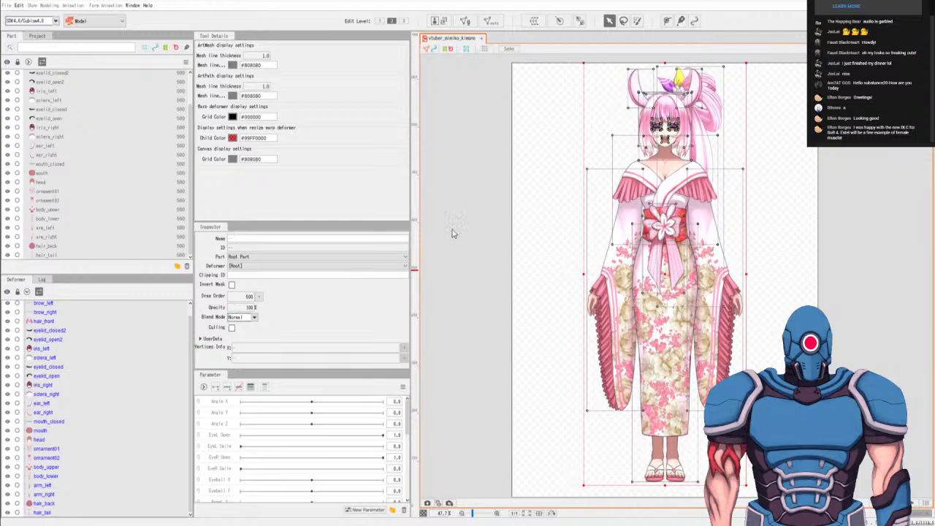
pyautogui.click(787, 268)
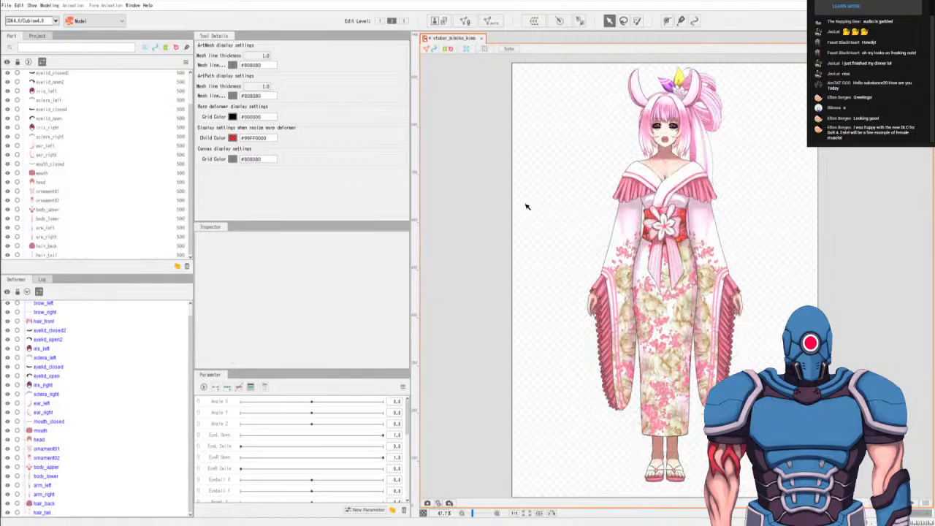
pyautogui.click(709, 221)
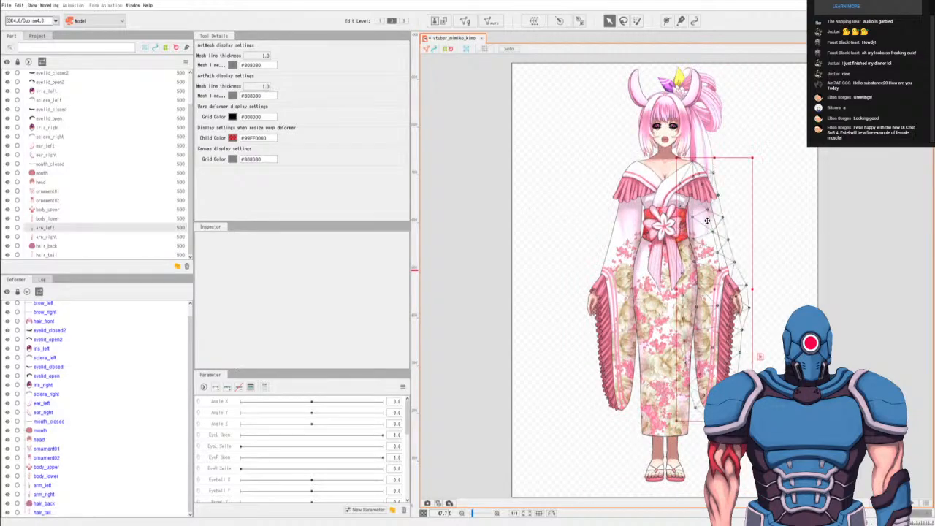
pyautogui.click(628, 251)
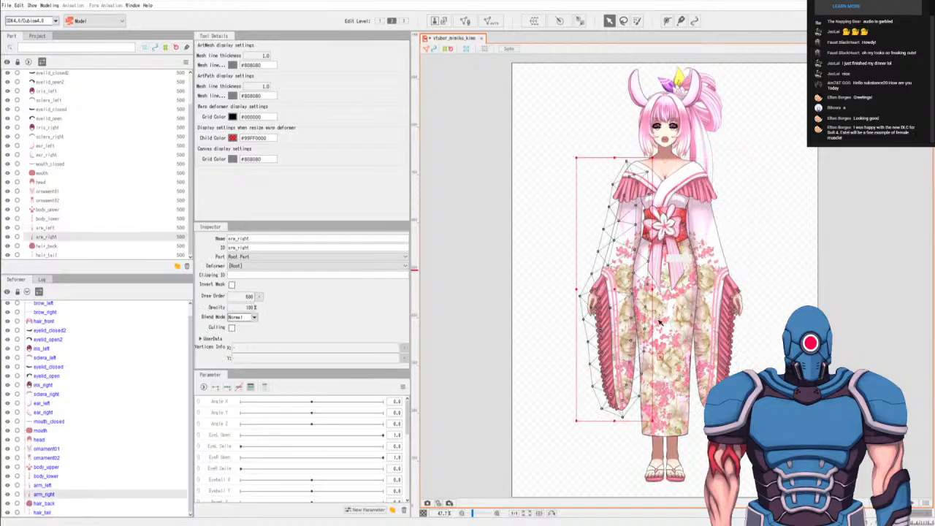
pyautogui.click(633, 211)
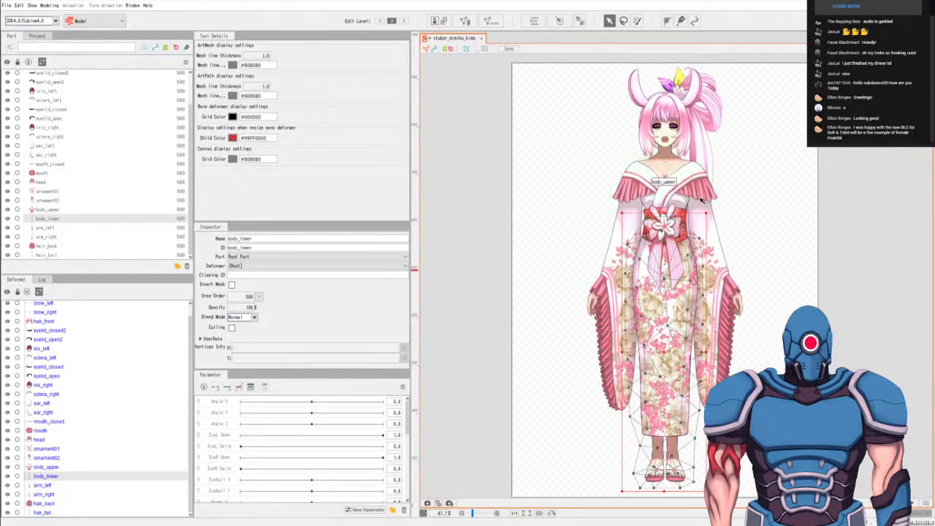
pyautogui.click(851, 201)
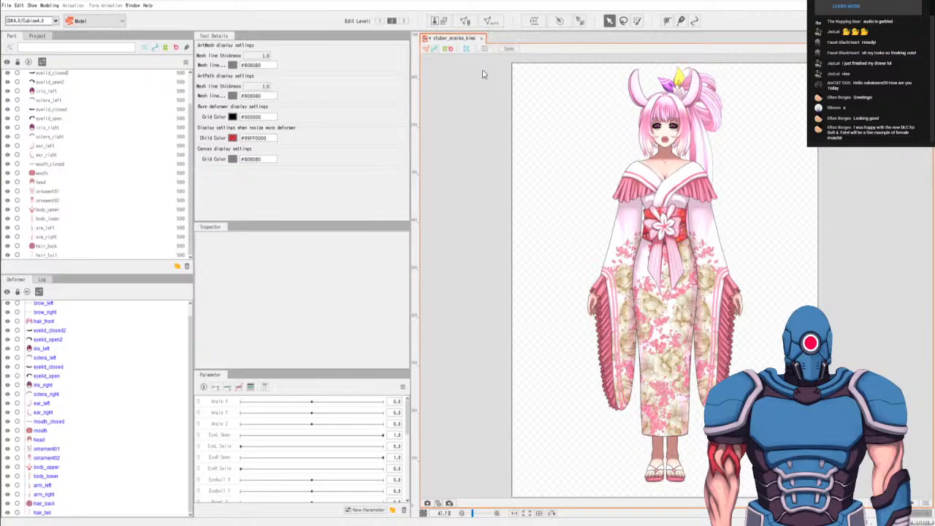
# - Select all model parts and try to open the Edit Texture Atlas editor, then deselect
pyautogui.hotkey('ctrl', 'a')
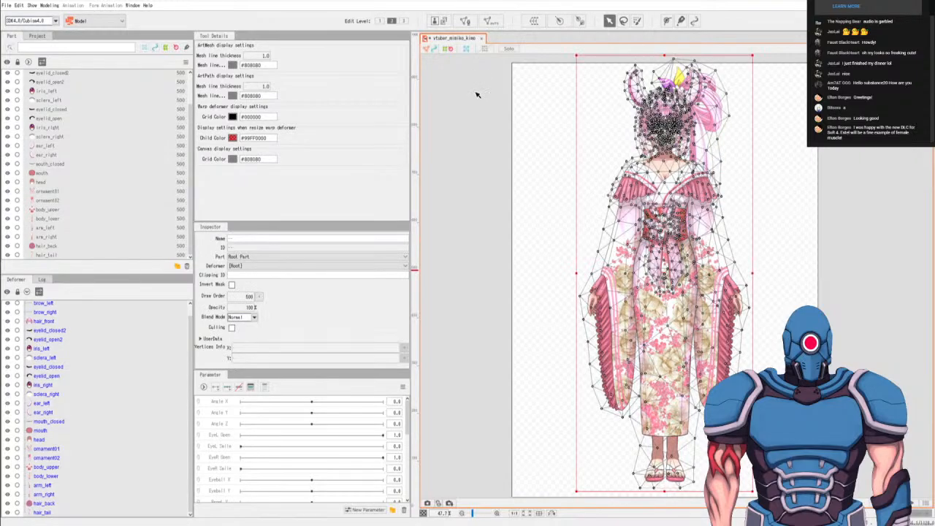
pyautogui.click(438, 22)
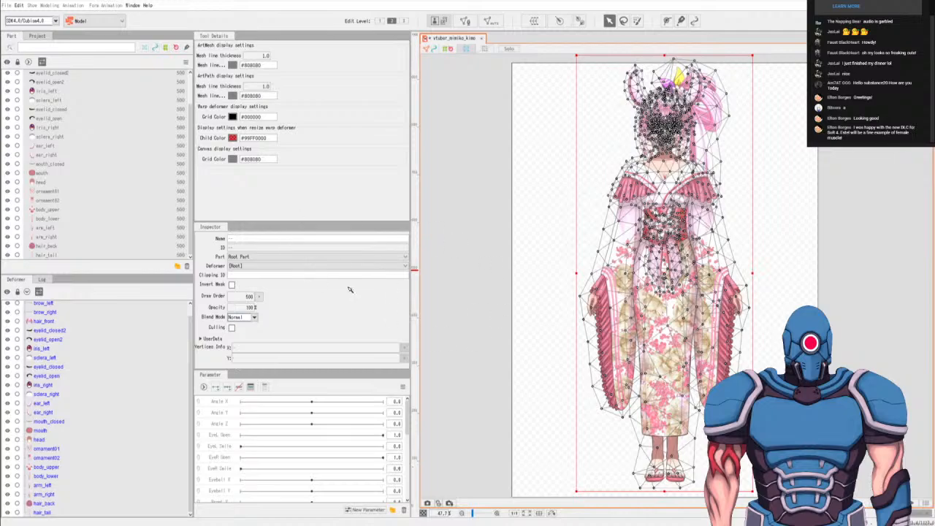
pyautogui.click(492, 229)
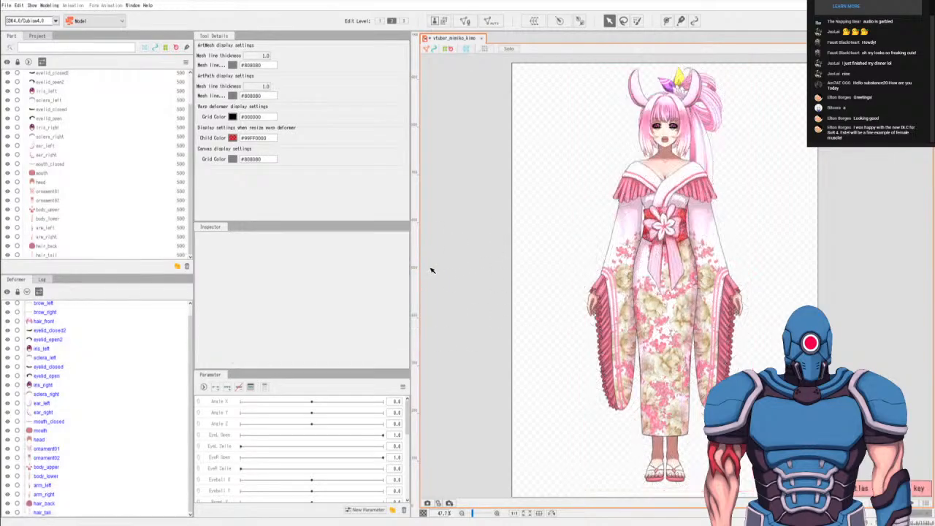